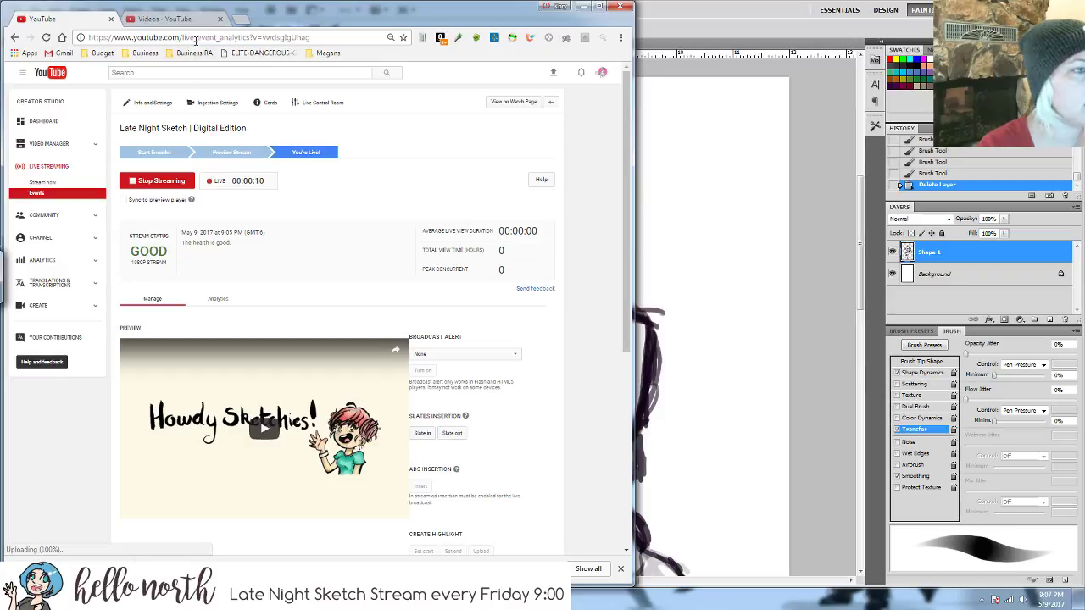
{"action": "left_click", "coordinate": [136, 23]}
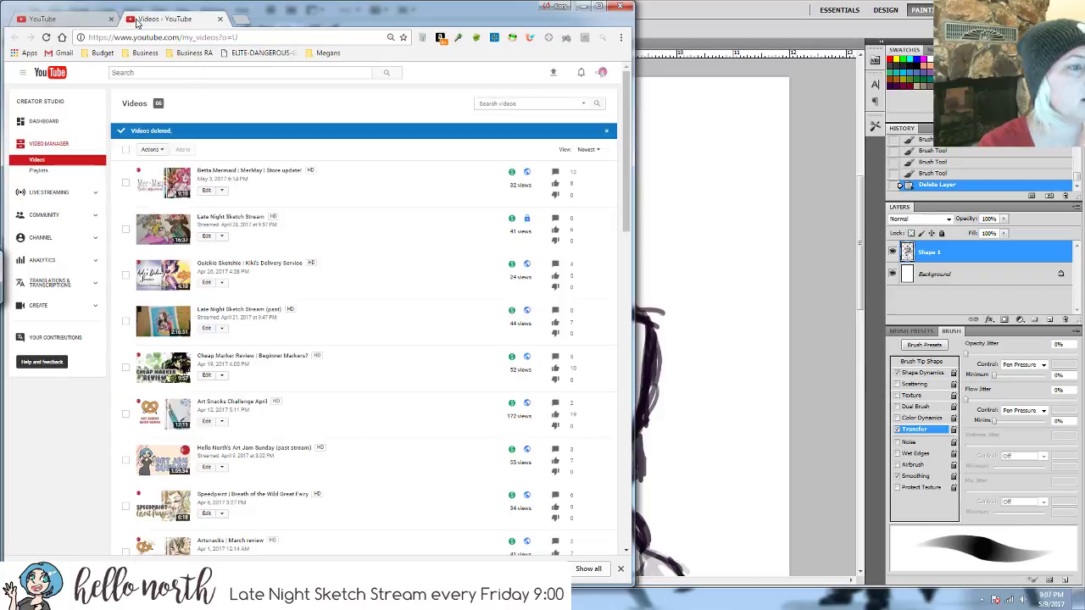
{"action": "left_click", "coordinate": [89, 19]}
{"action": "left_click", "coordinate": [582, 6]}
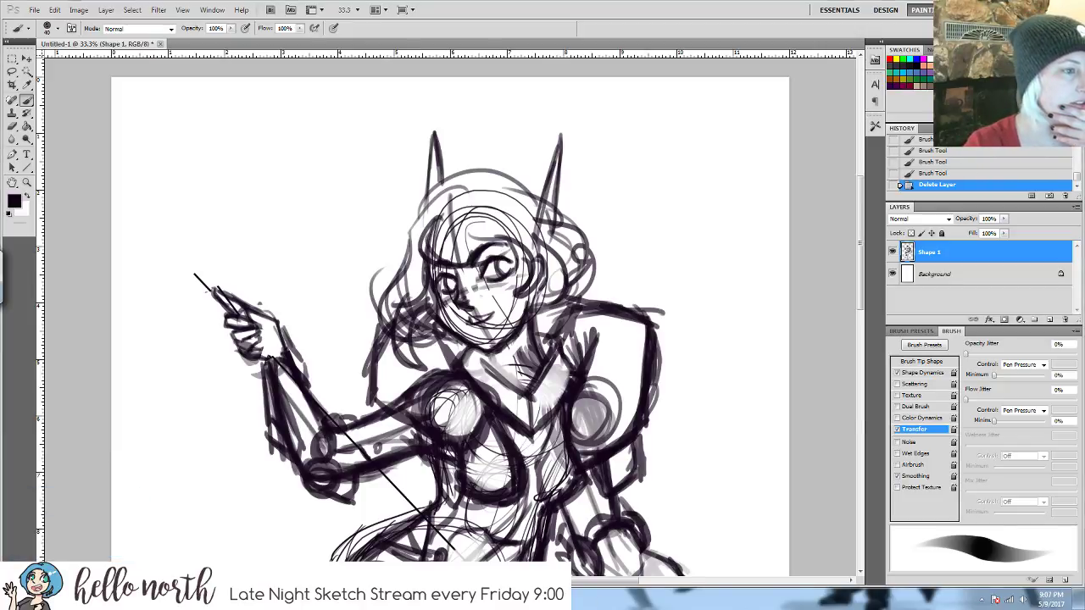
{"action": "left_click", "coordinate": [74, 521]}
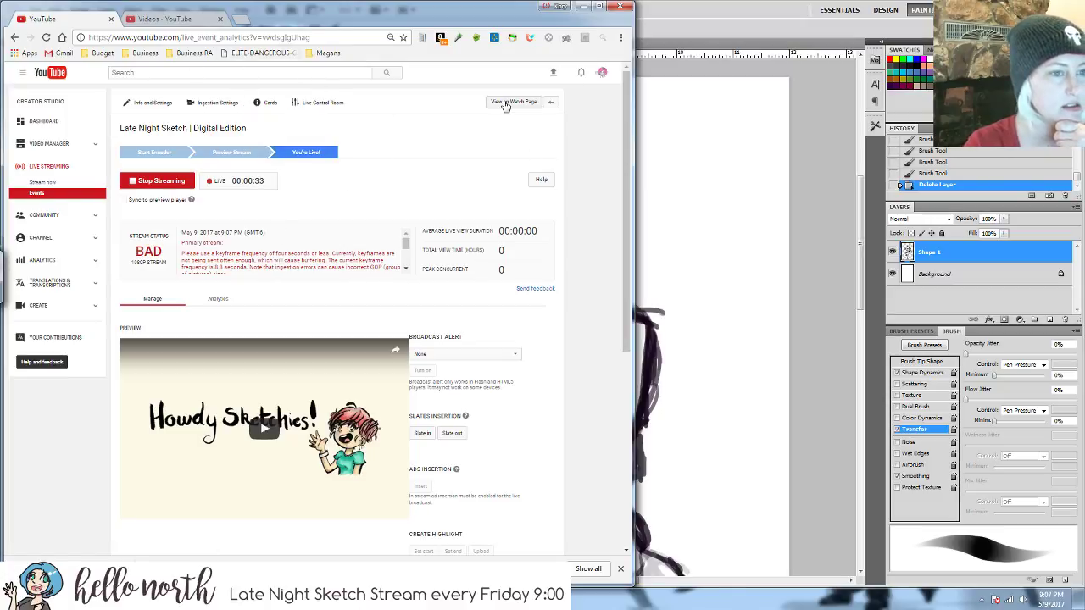
- Open the live chat of the "Late Night Sketch | Digital Edition" event in its own browser page
{"action": "scroll", "coordinate": [525, 381], "scroll_direction": "down", "scroll_amount": 2}
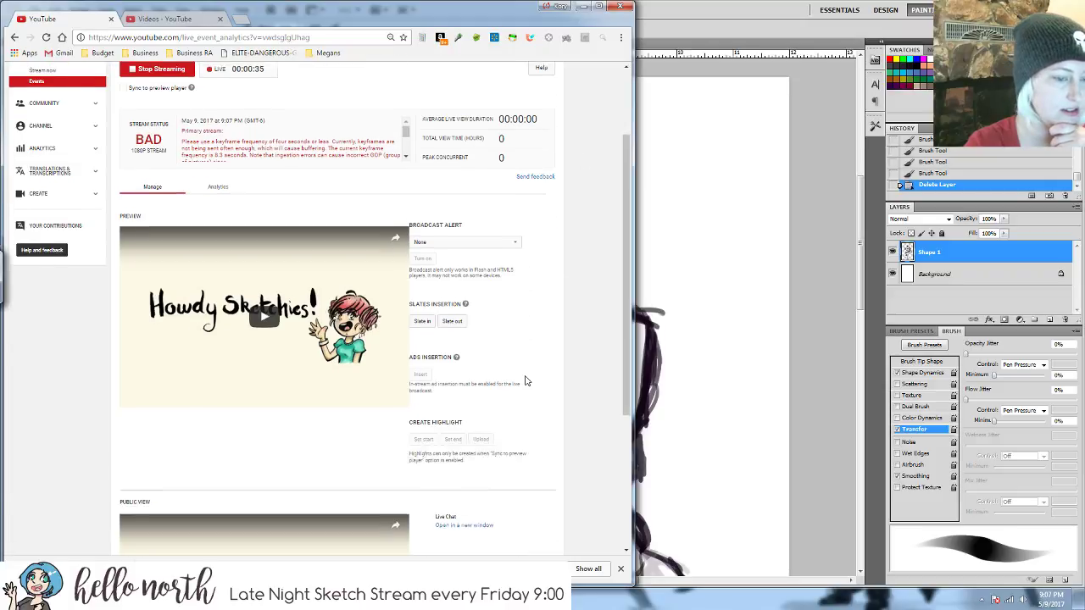
{"action": "scroll", "coordinate": [525, 381], "scroll_direction": "down", "scroll_amount": 2}
{"action": "scroll", "coordinate": [525, 381], "scroll_direction": "up", "scroll_amount": 4}
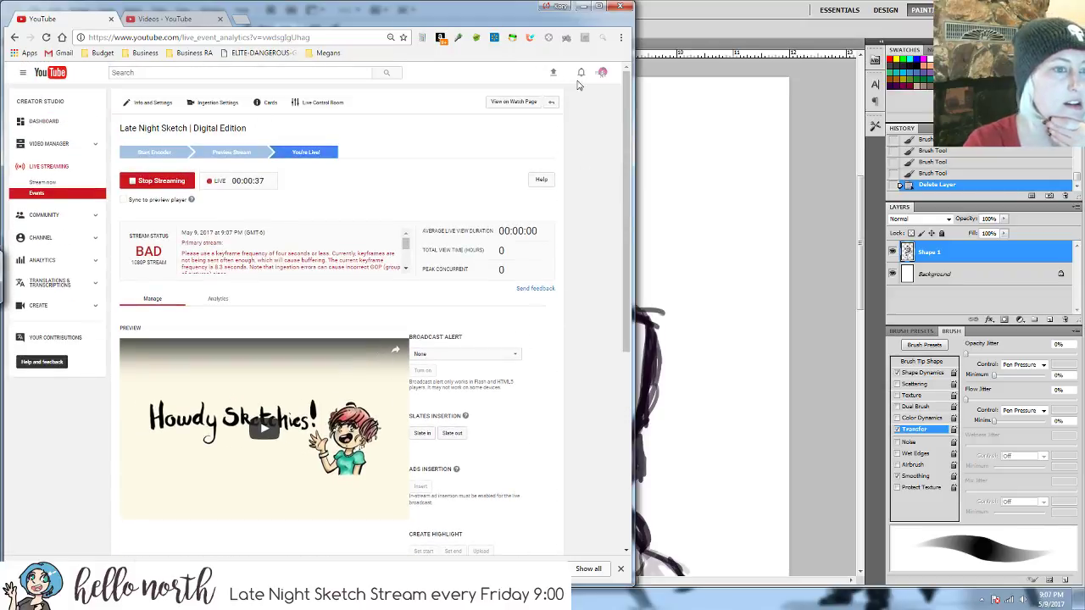
{"action": "scroll", "coordinate": [288, 254], "scroll_direction": "down", "scroll_amount": 5}
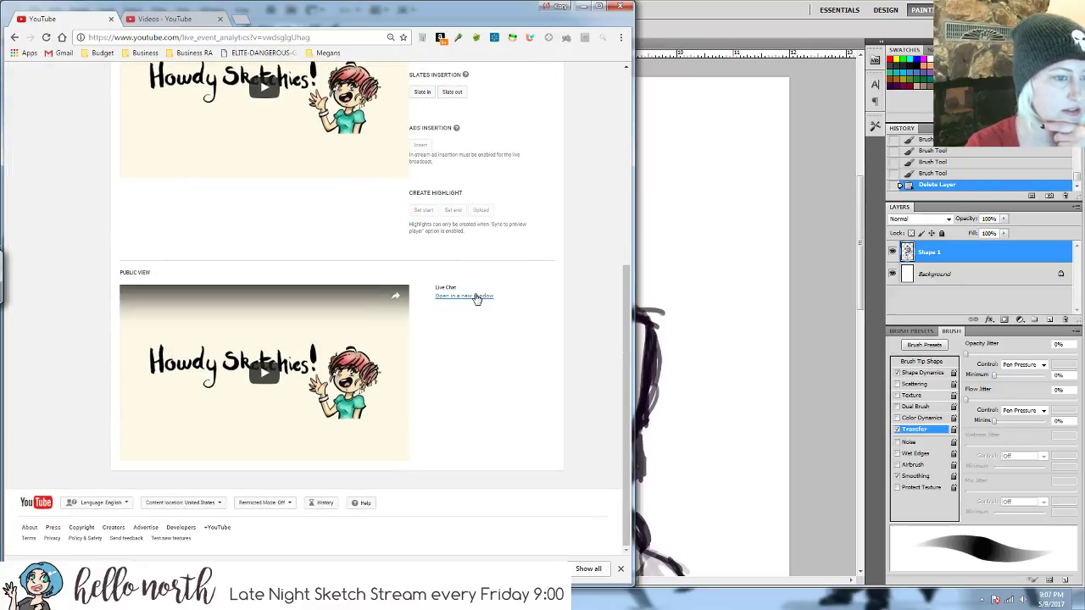
{"action": "left_click", "coordinate": [455, 296]}
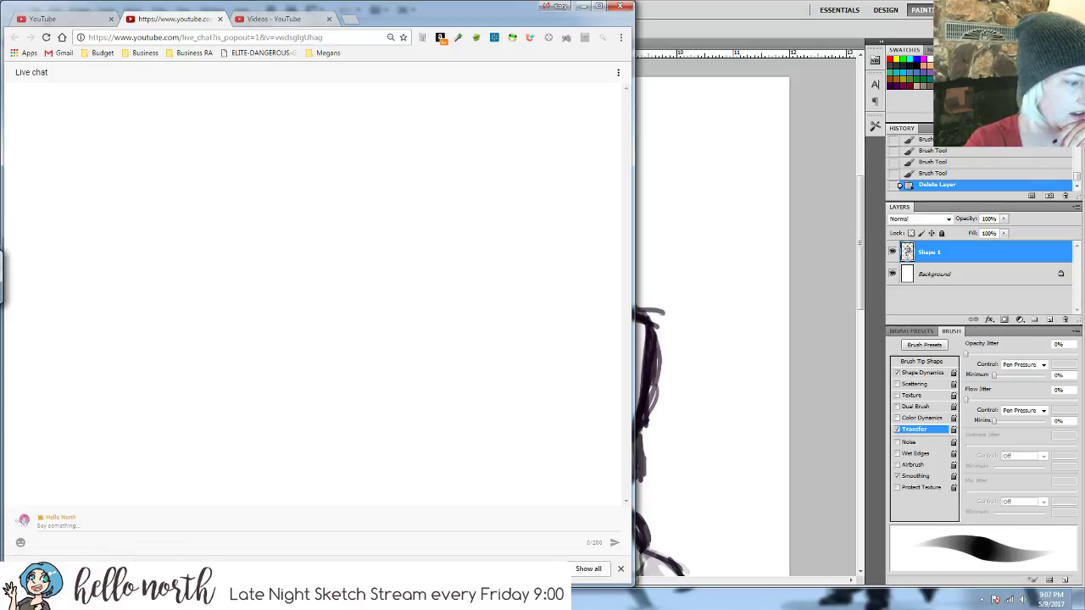
- Dismiss the browser's downloads bar and narrow the browser window to a slim column showing the live chat
{"action": "left_click", "coordinate": [622, 569]}
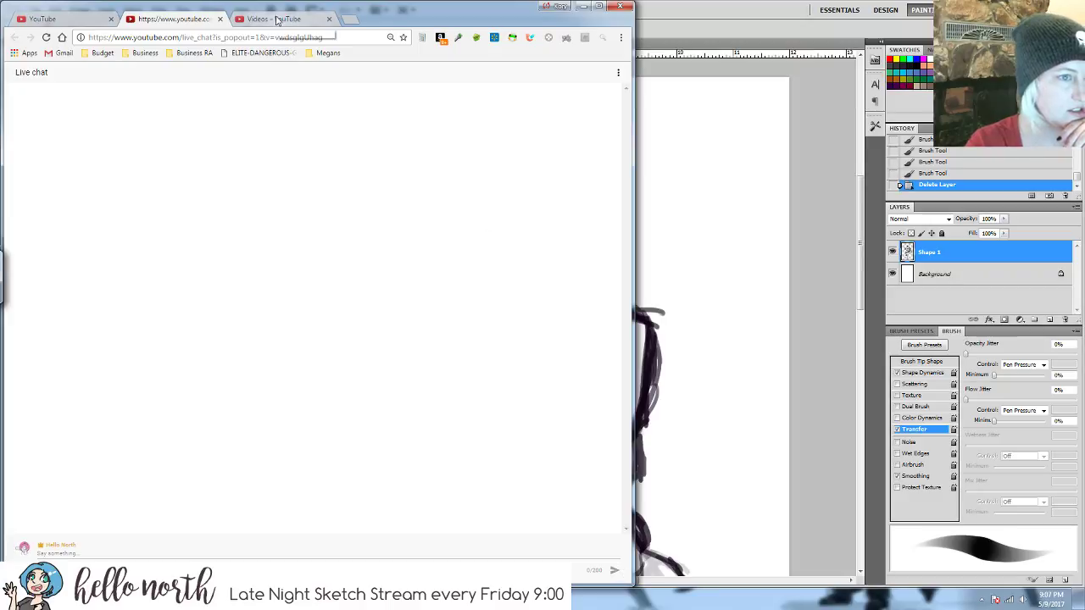
{"action": "double_click", "coordinate": [431, 15]}
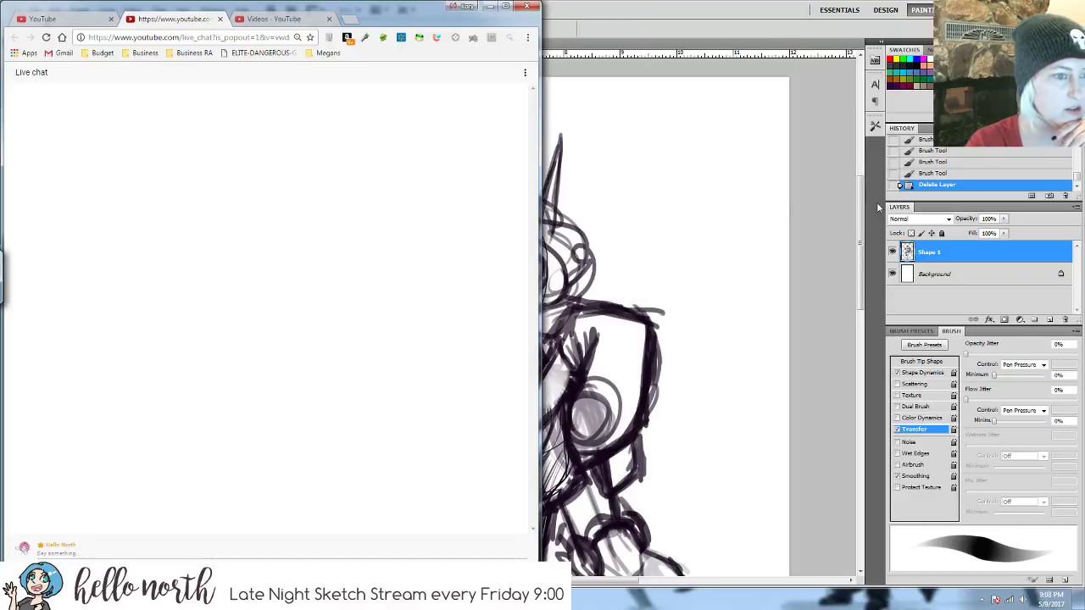
{"action": "left_click_drag", "start_coordinate": [538, 271], "coordinate": [152, 290]}
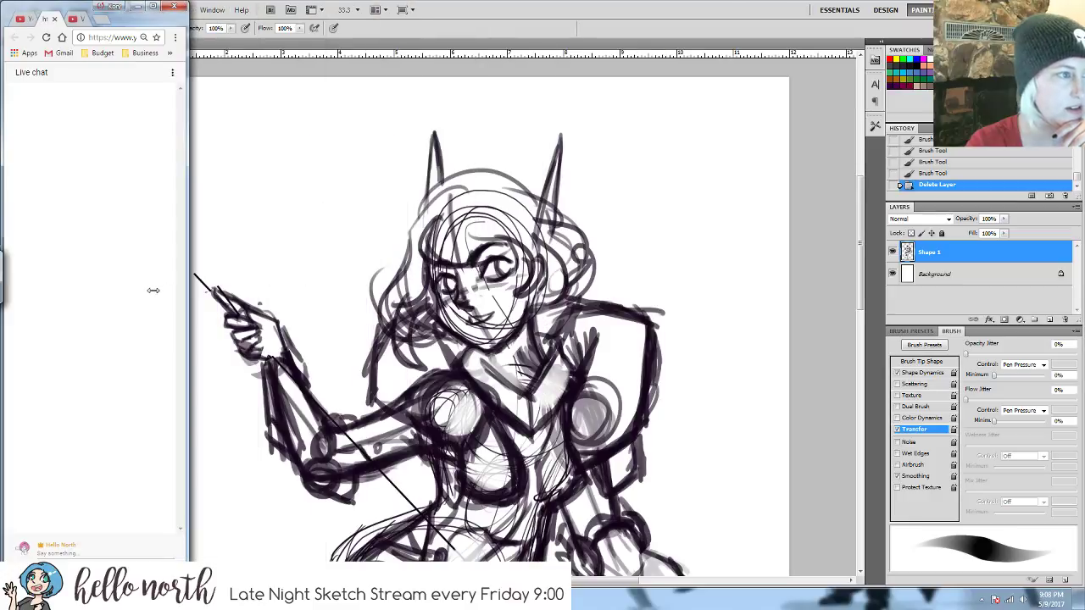
- Close the Videos page in the narrowed browser and bring the live chat back into view
{"action": "left_click", "coordinate": [76, 19]}
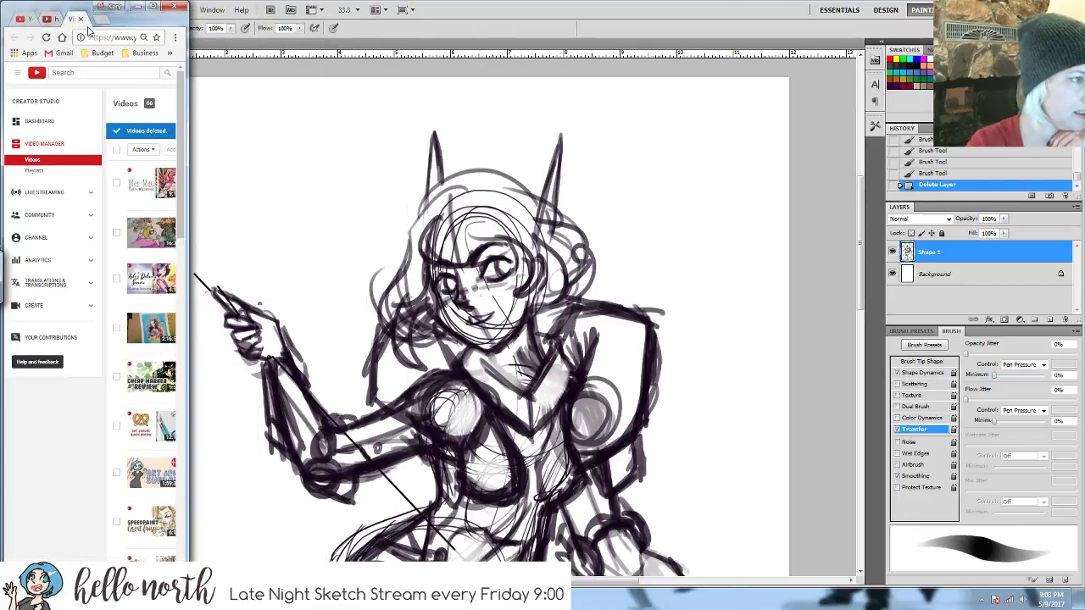
{"action": "left_click", "coordinate": [81, 19]}
{"action": "left_click", "coordinate": [32, 20]}
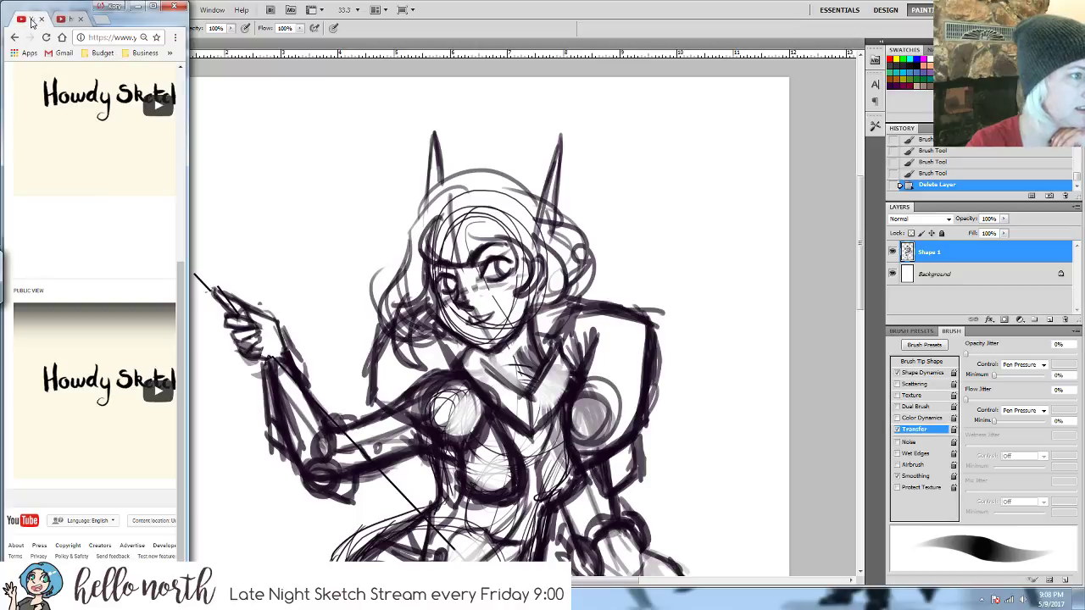
{"action": "left_click_drag", "start_coordinate": [187, 138], "coordinate": [160, 185]}
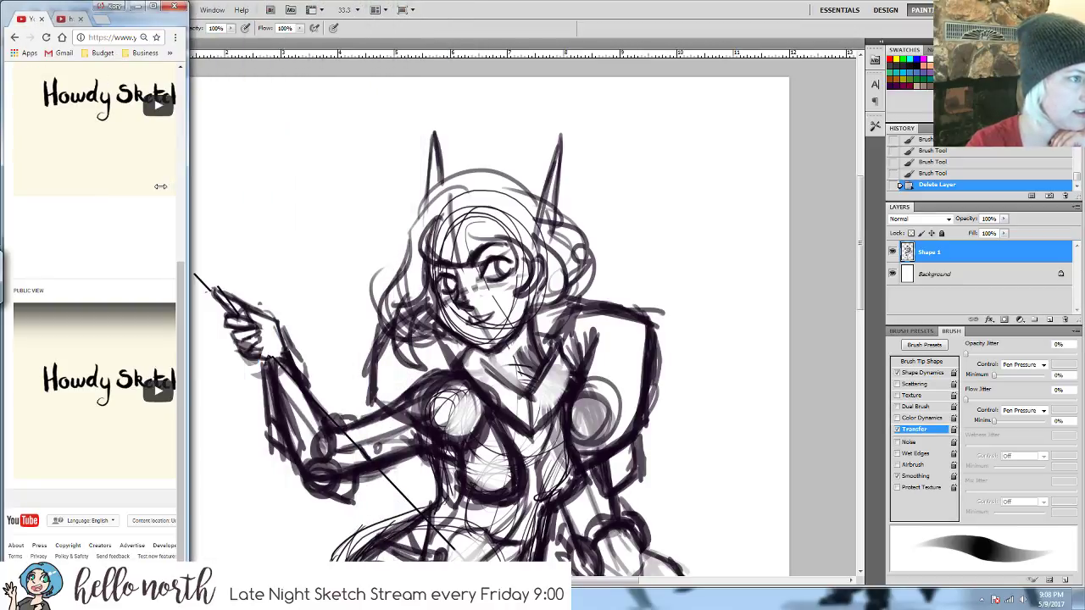
{"action": "left_click", "coordinate": [64, 19]}
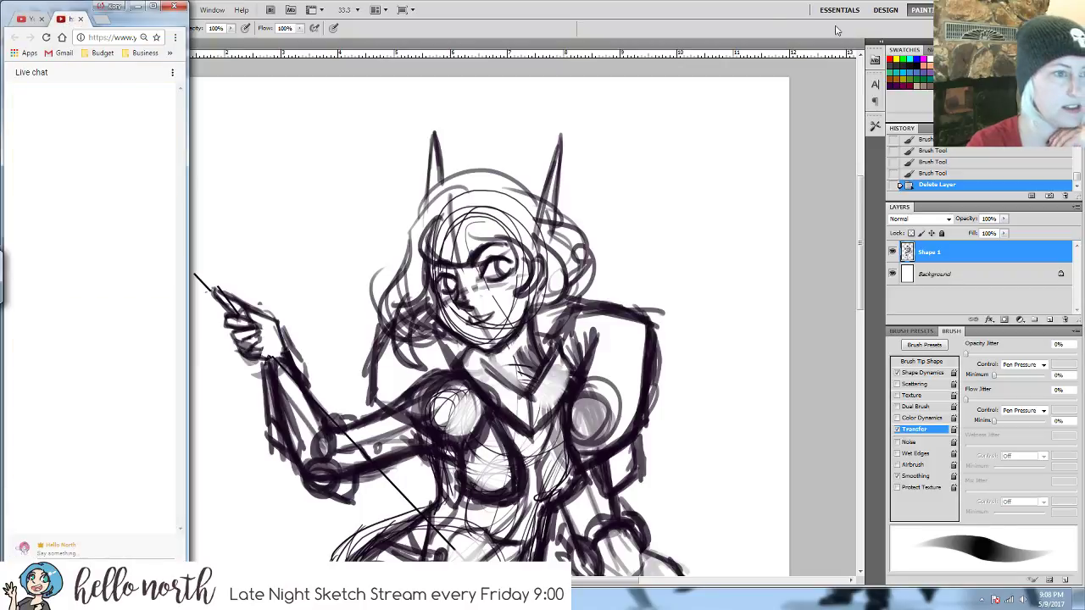
- Switch to Photoshop and resize its window to fill the space beside the live chat column
{"action": "left_click_drag", "start_coordinate": [758, 10], "coordinate": [1084, 17]}
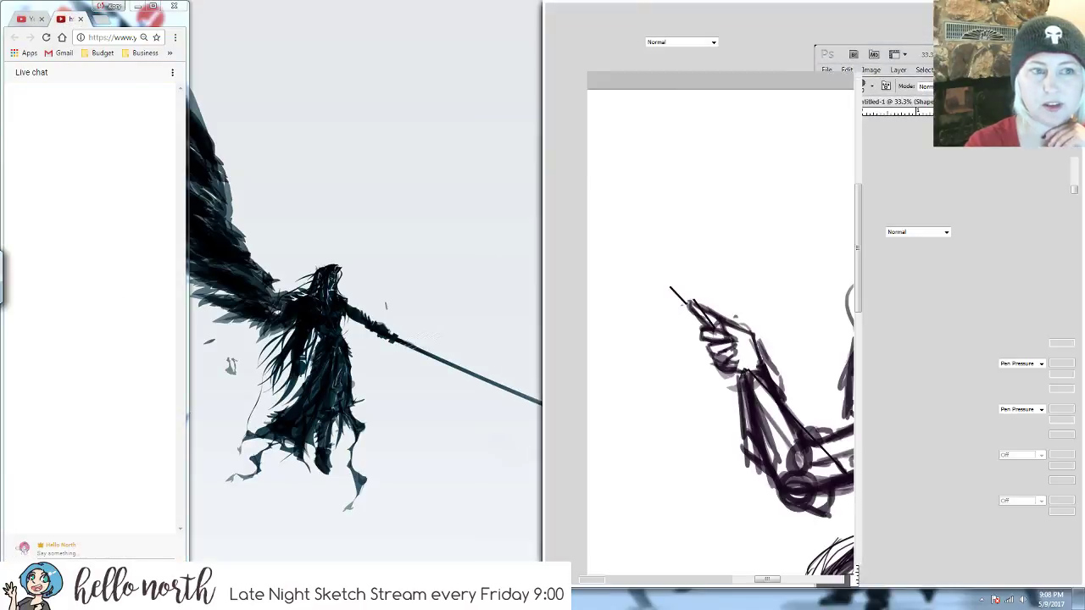
{"action": "left_click_drag", "start_coordinate": [543, 161], "coordinate": [193, 213]}
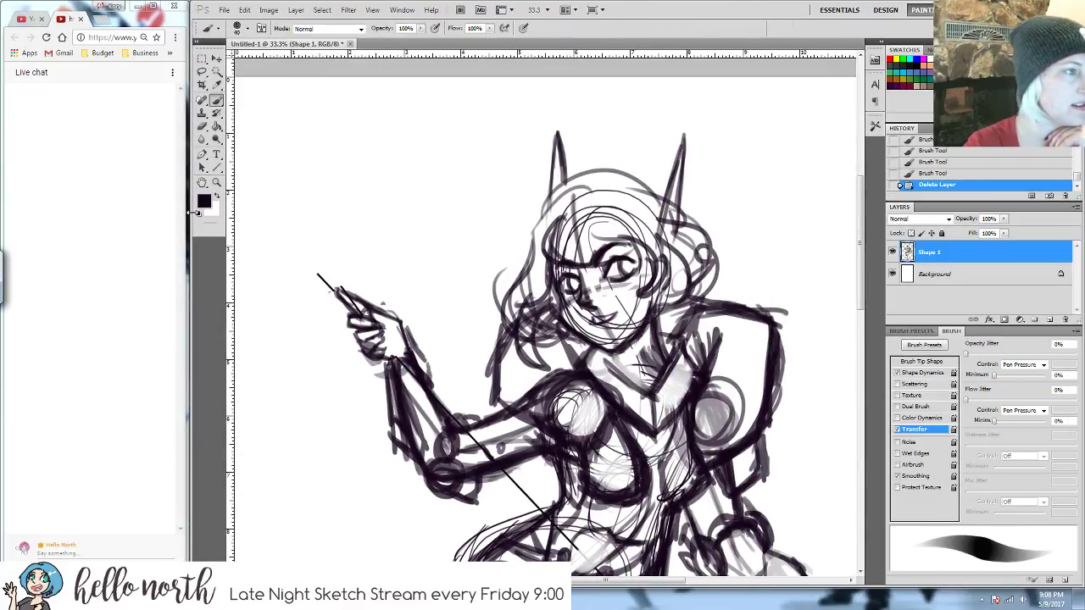
- Review the live event page's stream status and viewing statistics in the browser, and return to the live chat
{"action": "scroll", "coordinate": [158, 490], "scroll_direction": "down", "scroll_amount": 10}
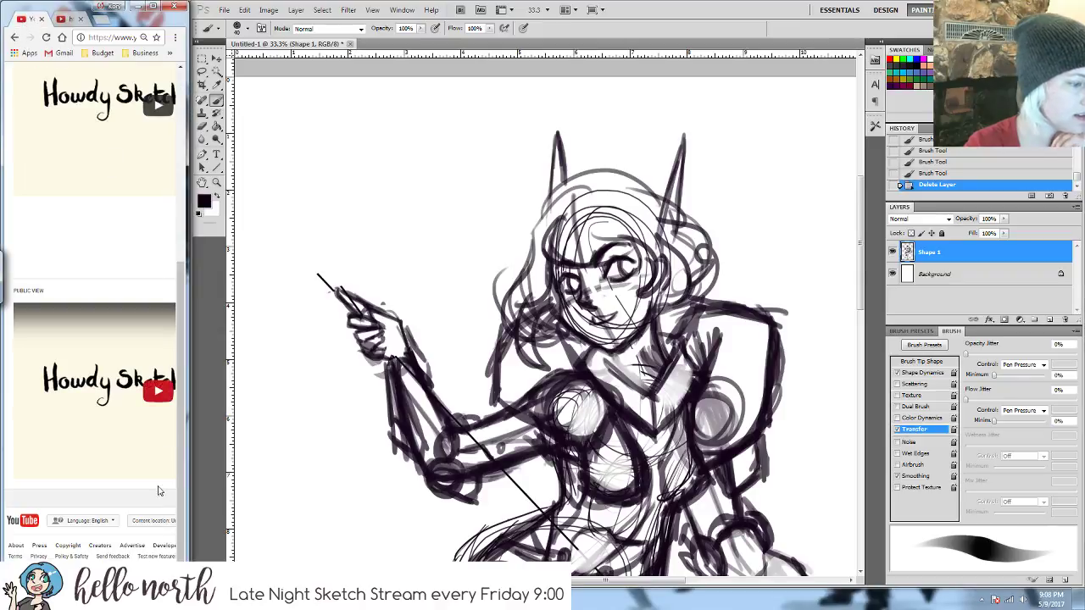
{"action": "scroll", "coordinate": [94, 297], "scroll_direction": "up", "scroll_amount": 8}
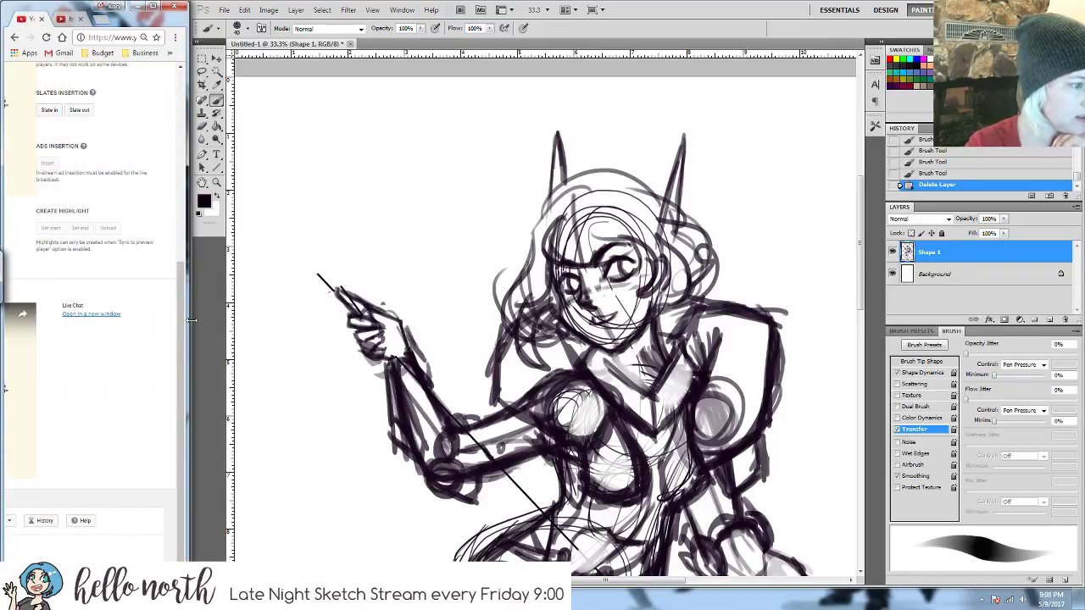
{"action": "scroll", "coordinate": [127, 297], "scroll_direction": "up", "scroll_amount": 5}
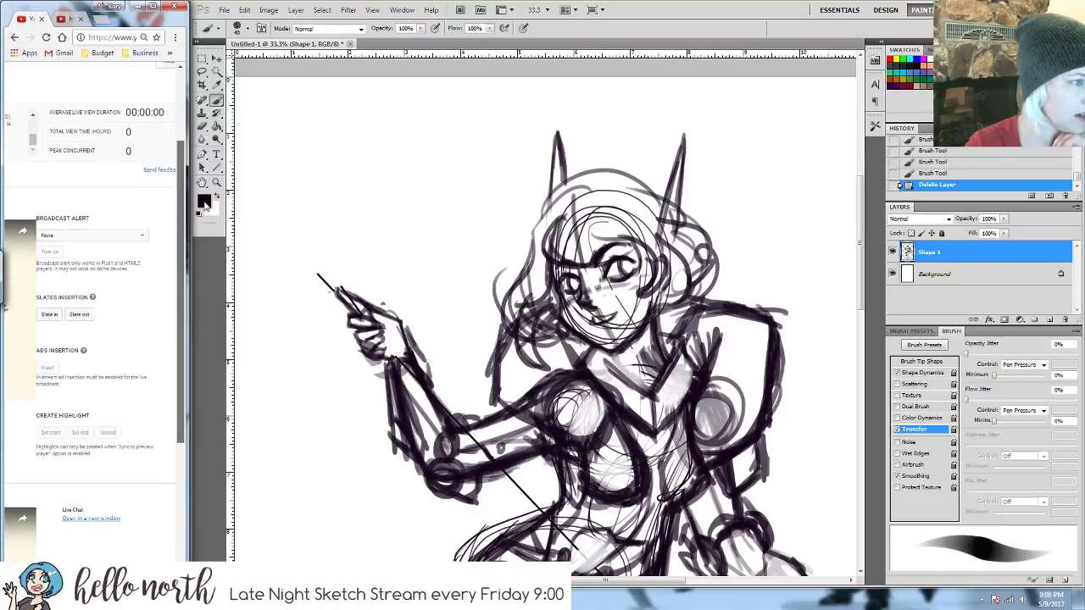
{"action": "scroll", "coordinate": [155, 300], "scroll_direction": "up", "scroll_amount": 3}
{"action": "left_click_drag", "start_coordinate": [131, 580], "coordinate": [2, 555]}
{"action": "left_click", "coordinate": [161, 99]}
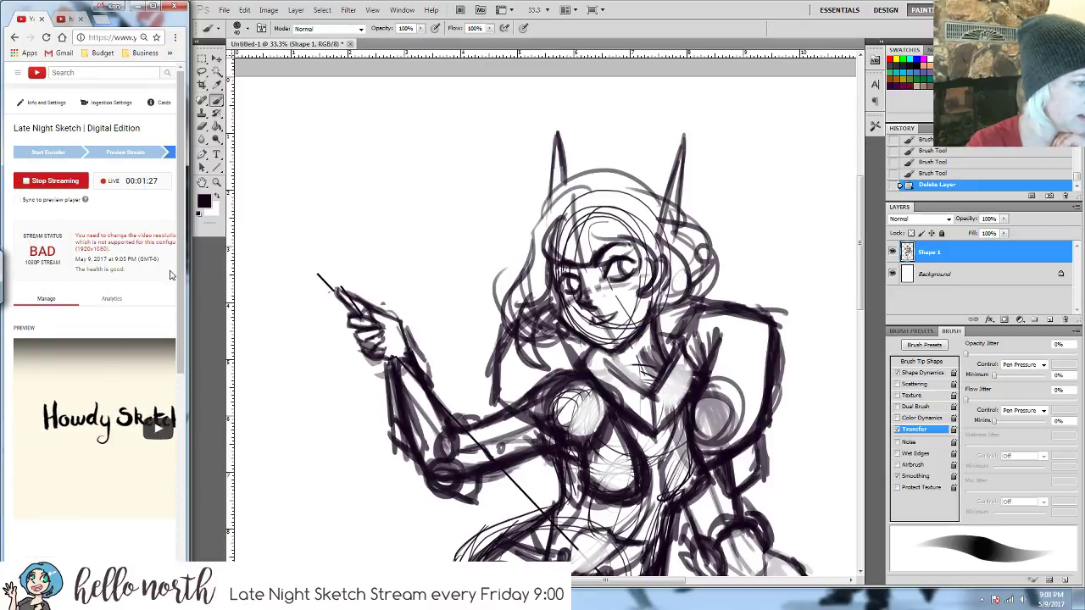
{"action": "left_click", "coordinate": [63, 19]}
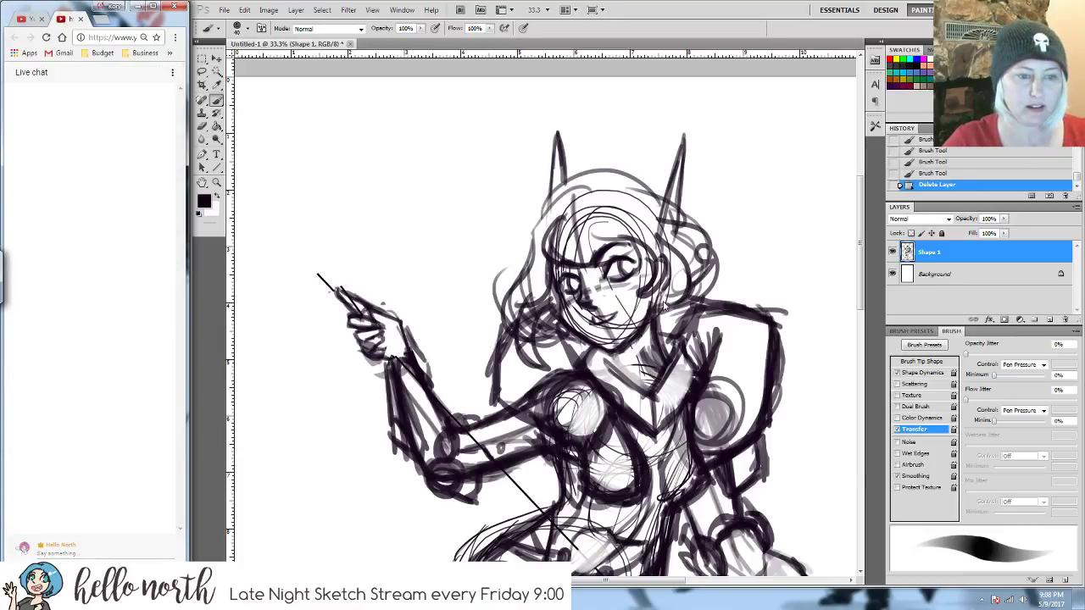
- Darken the V-shaped neckline and the round armour joints of the figure on the Shape 1 layer with the brush
{"action": "left_click_drag", "start_coordinate": [669, 351], "coordinate": [610, 281]}
{"action": "mouse_move", "coordinate": [525, 205]}
{"action": "left_mouse_down"}
{"action": "mouse_move", "coordinate": [519, 232]}
{"action": "mouse_move", "coordinate": [603, 284]}
{"action": "mouse_move", "coordinate": [596, 322]}
{"action": "mouse_move", "coordinate": [623, 277]}
{"action": "left_mouse_up"}
{"action": "left_click_drag", "start_coordinate": [593, 325], "coordinate": [557, 297]}
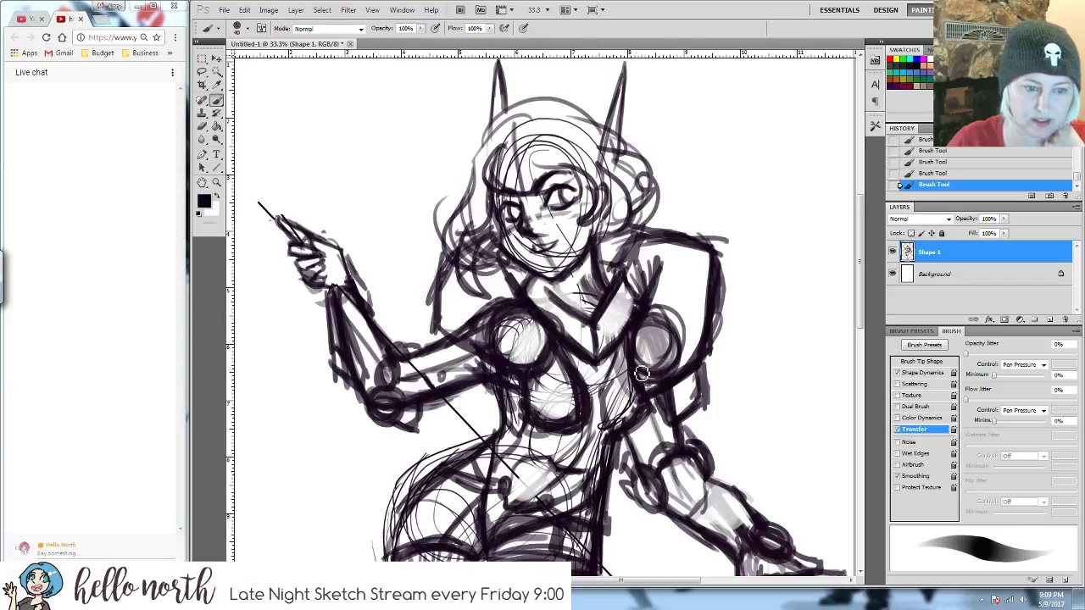
- Erase the stray sketch lines above the raised arm's shoulder and along the outer edge of the opposite shoulder
{"action": "key", "text": "e"}
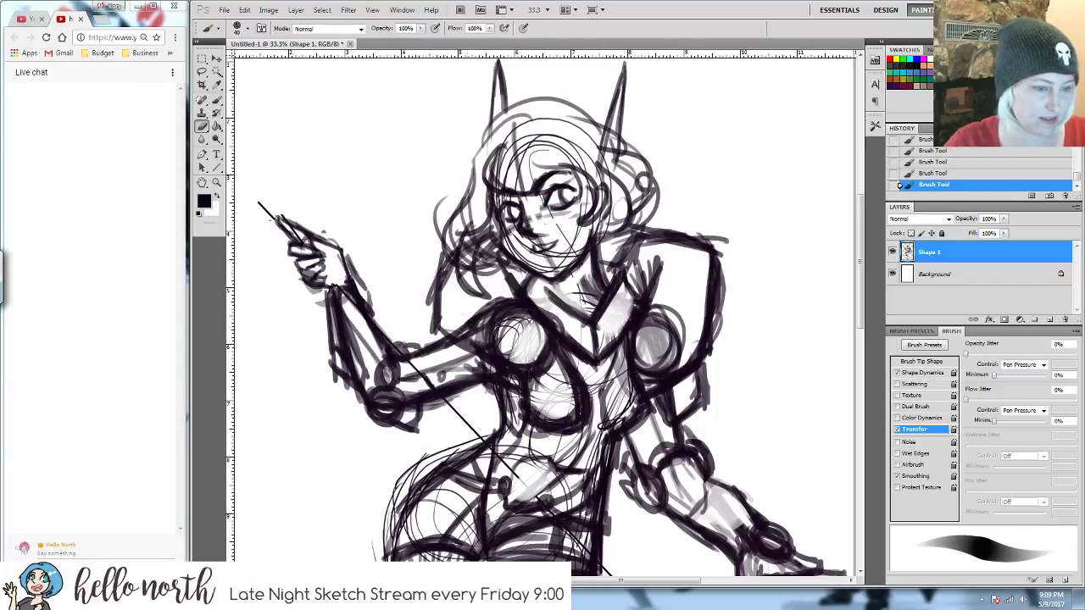
{"action": "mouse_move", "coordinate": [475, 334]}
{"action": "left_mouse_down"}
{"action": "mouse_move", "coordinate": [476, 297]}
{"action": "mouse_move", "coordinate": [506, 299]}
{"action": "left_mouse_up"}
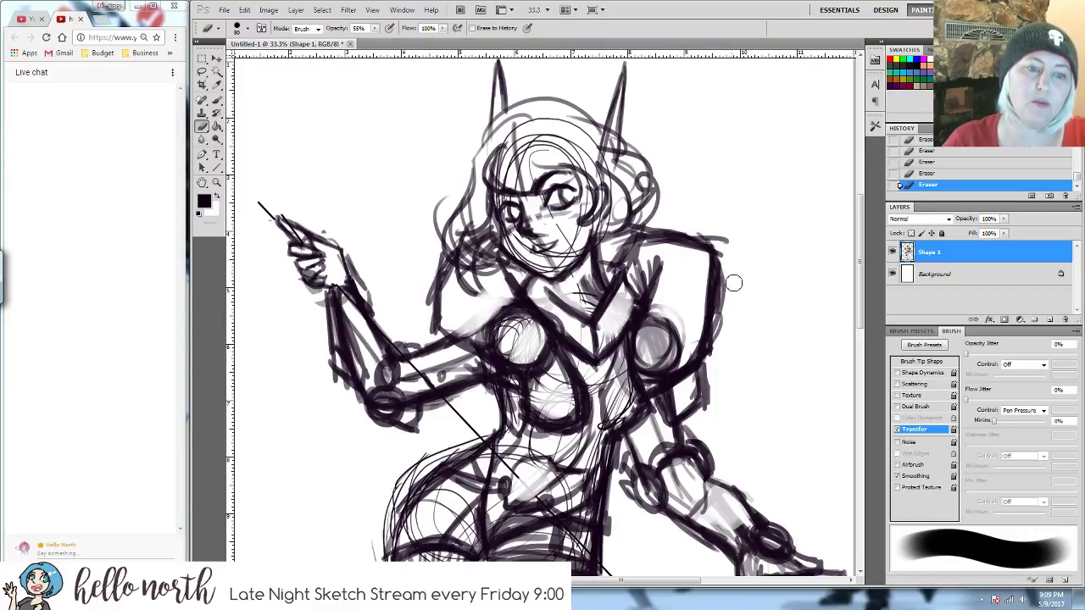
{"action": "mouse_move", "coordinate": [722, 349]}
{"action": "left_mouse_down"}
{"action": "mouse_move", "coordinate": [729, 235]}
{"action": "mouse_move", "coordinate": [733, 270]}
{"action": "mouse_move", "coordinate": [708, 226]}
{"action": "mouse_move", "coordinate": [731, 294]}
{"action": "left_mouse_up"}
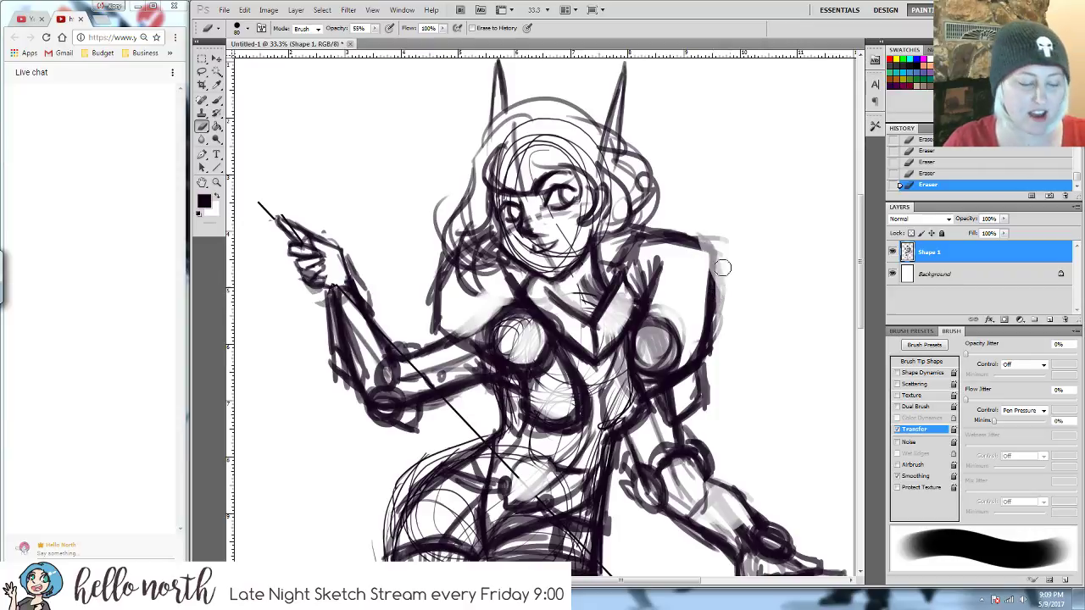
- Redraw the top edge of the lowered arm's shoulder and its inner line down toward the chest with bold brush strokes
{"action": "key", "text": "b"}
{"action": "mouse_move", "coordinate": [661, 239]}
{"action": "left_mouse_down"}
{"action": "mouse_move", "coordinate": [717, 255]}
{"action": "mouse_move", "coordinate": [717, 288]}
{"action": "mouse_move", "coordinate": [714, 258]}
{"action": "left_mouse_up"}
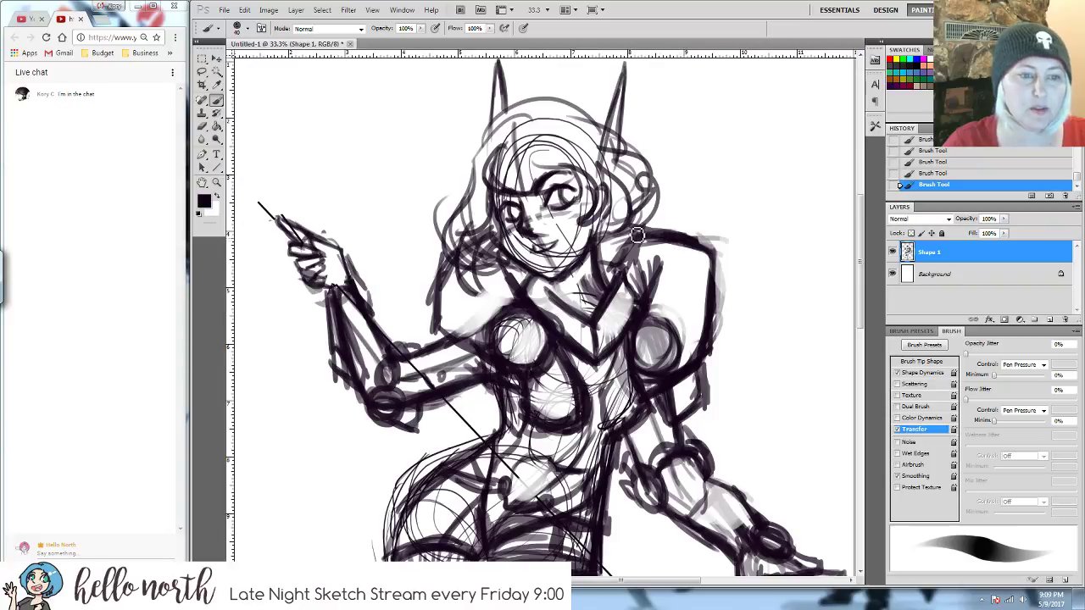
{"action": "mouse_move", "coordinate": [639, 236]}
{"action": "left_mouse_down"}
{"action": "mouse_move", "coordinate": [607, 268]}
{"action": "mouse_move", "coordinate": [641, 292]}
{"action": "left_mouse_up"}
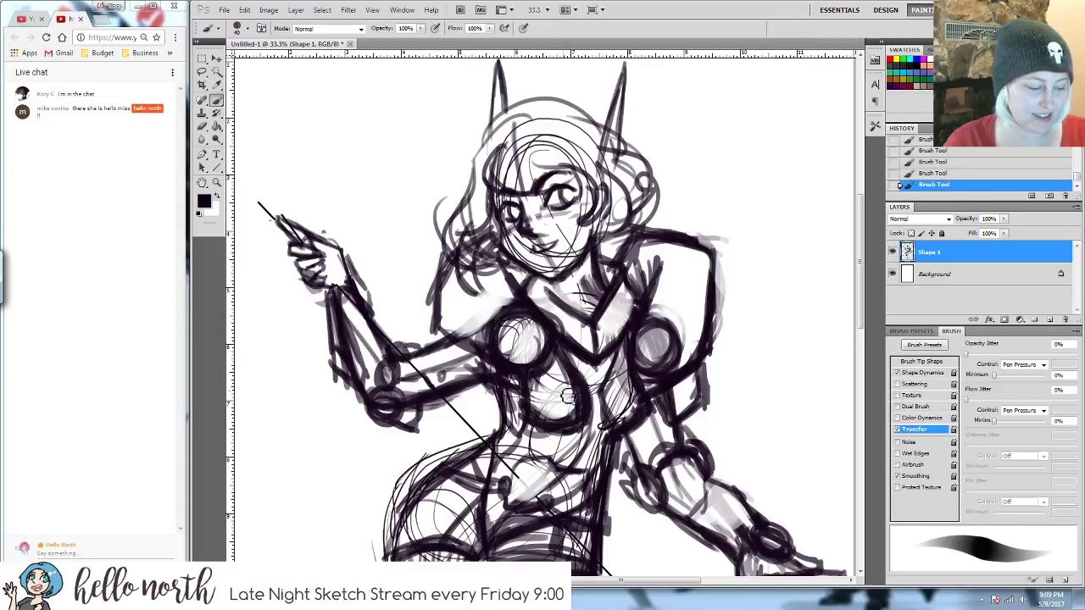
- Erase the rough lines inside the rounded torso panel and redraw the torso outline around it with the brush
{"action": "key", "text": "e"}
{"action": "mouse_move", "coordinate": [564, 377]}
{"action": "left_mouse_down"}
{"action": "mouse_move", "coordinate": [569, 420]}
{"action": "mouse_move", "coordinate": [530, 415]}
{"action": "mouse_move", "coordinate": [566, 383]}
{"action": "mouse_move", "coordinate": [562, 398]}
{"action": "left_mouse_up"}
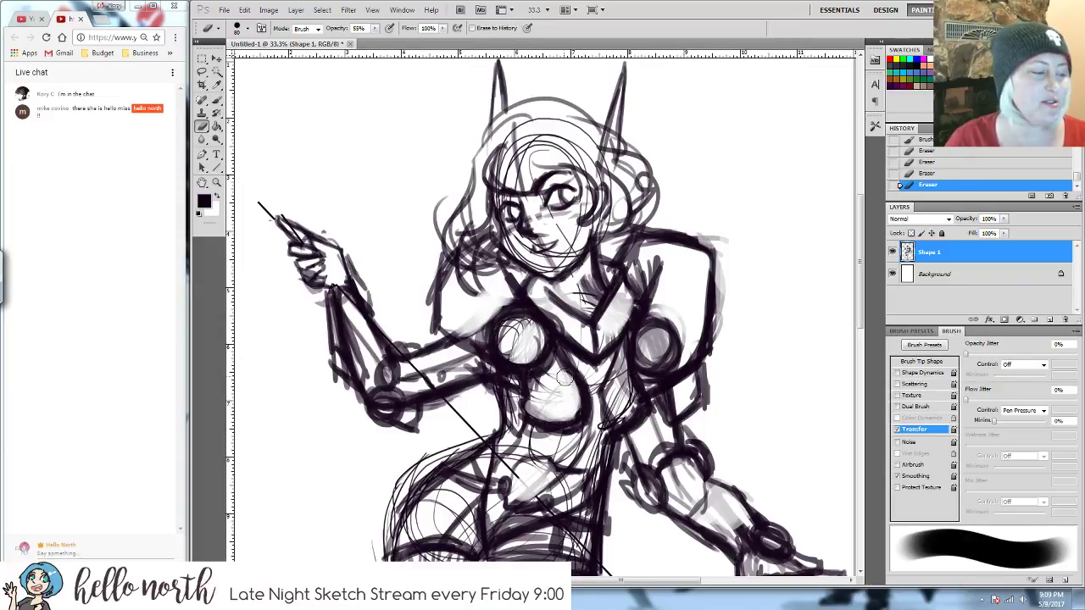
{"action": "key", "text": "b"}
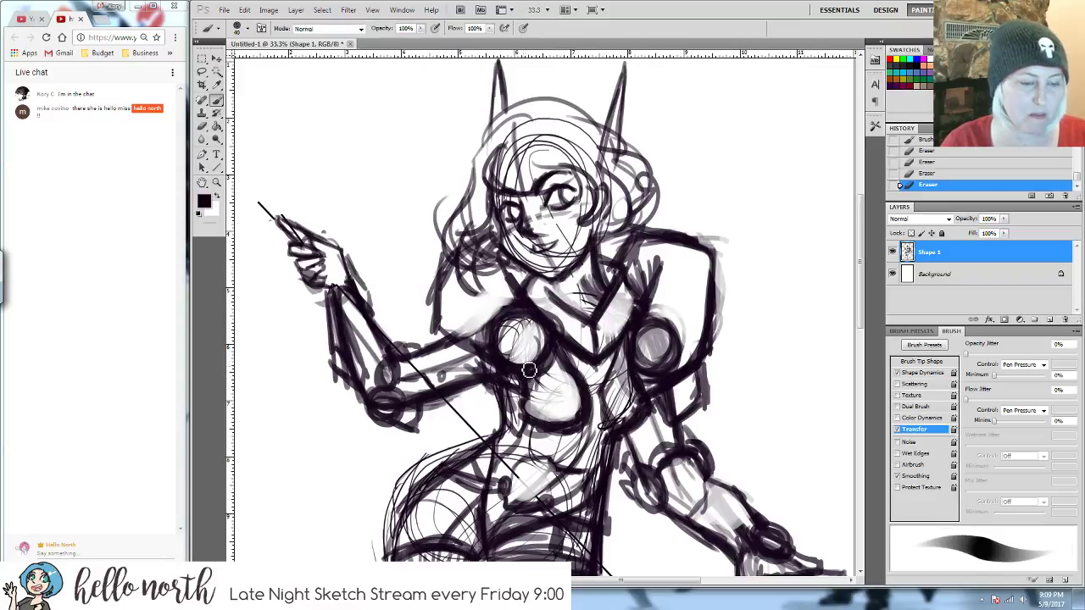
{"action": "mouse_move", "coordinate": [524, 396]}
{"action": "left_mouse_down"}
{"action": "mouse_move", "coordinate": [565, 429]}
{"action": "mouse_move", "coordinate": [618, 429]}
{"action": "mouse_move", "coordinate": [612, 438]}
{"action": "mouse_move", "coordinate": [632, 434]}
{"action": "mouse_move", "coordinate": [646, 408]}
{"action": "mouse_move", "coordinate": [615, 447]}
{"action": "mouse_move", "coordinate": [643, 355]}
{"action": "left_mouse_up"}
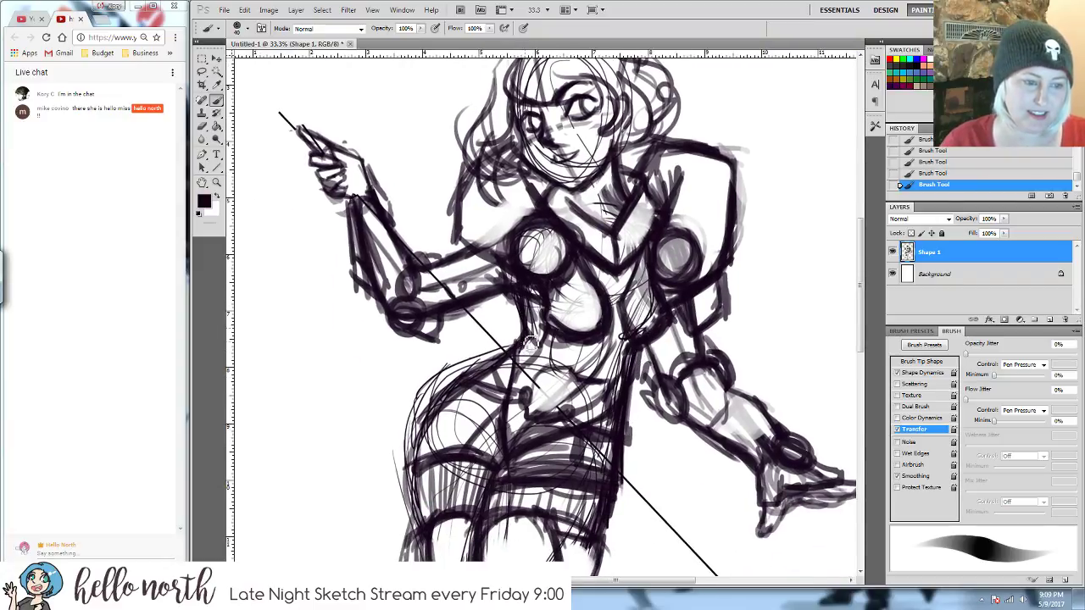
- Strengthen the waist and hip contours and the belt details with dark brush strokes
{"action": "mouse_move", "coordinate": [521, 343]}
{"action": "left_mouse_down"}
{"action": "mouse_move", "coordinate": [462, 380]}
{"action": "mouse_move", "coordinate": [434, 418]}
{"action": "left_mouse_up"}
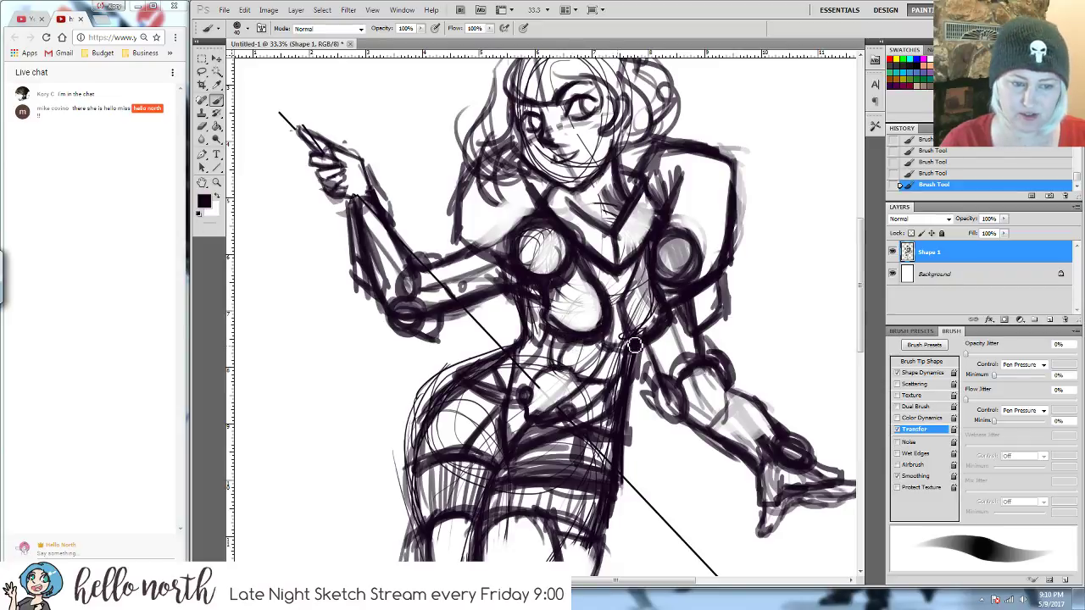
{"action": "left_click_drag", "start_coordinate": [634, 345], "coordinate": [622, 386]}
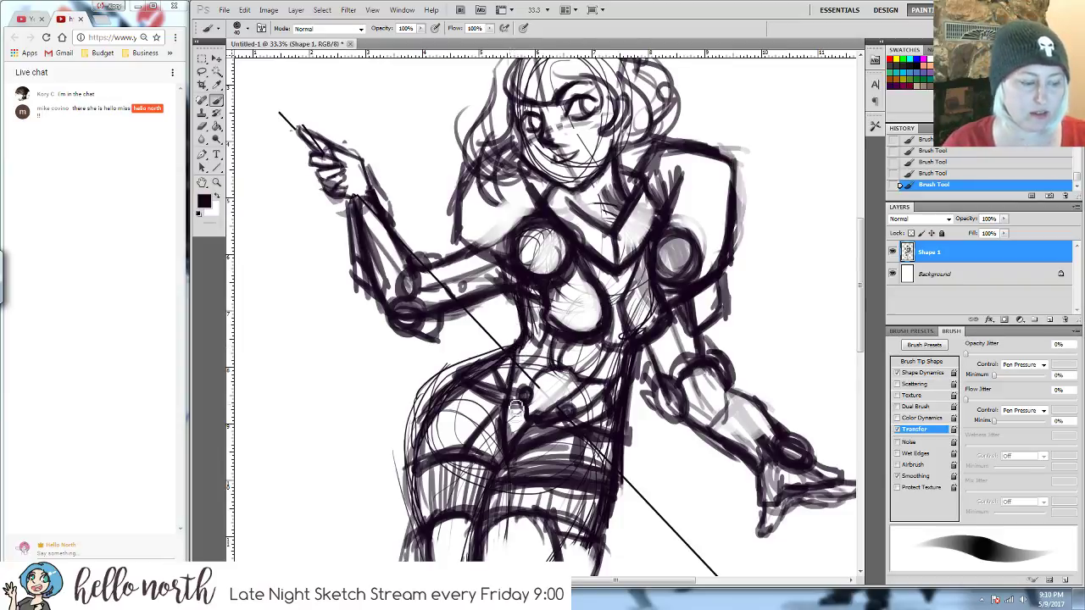
- Lighten the heavy lines at the hip beside the belt stud with the eraser and redraw the belt line there
{"action": "key", "text": "e"}
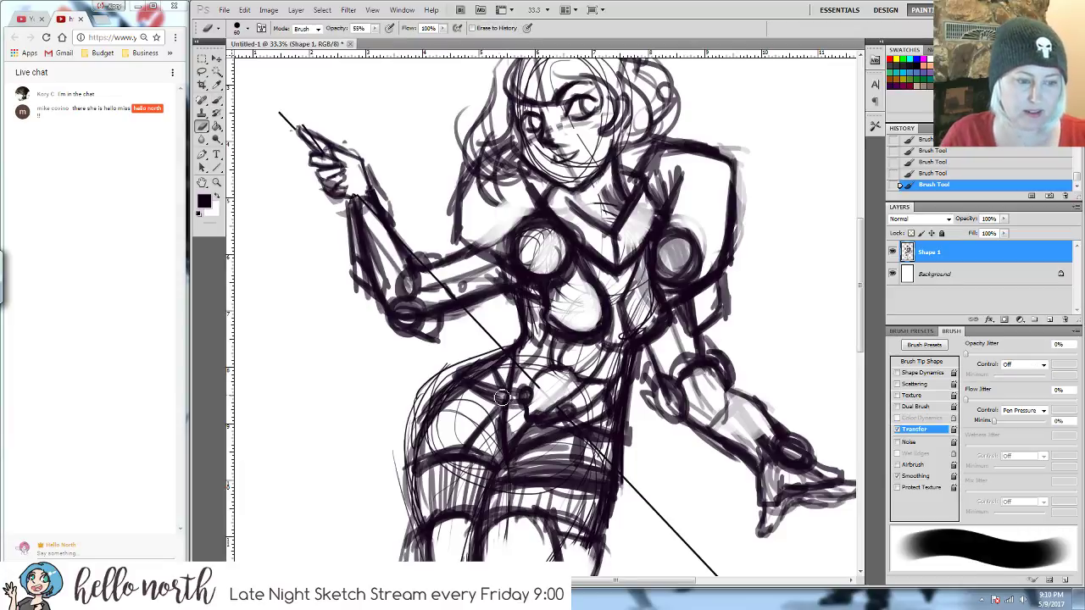
{"action": "mouse_move", "coordinate": [510, 400]}
{"action": "left_mouse_down"}
{"action": "mouse_move", "coordinate": [471, 386]}
{"action": "mouse_move", "coordinate": [507, 397]}
{"action": "left_mouse_up"}
{"action": "key", "text": "b"}
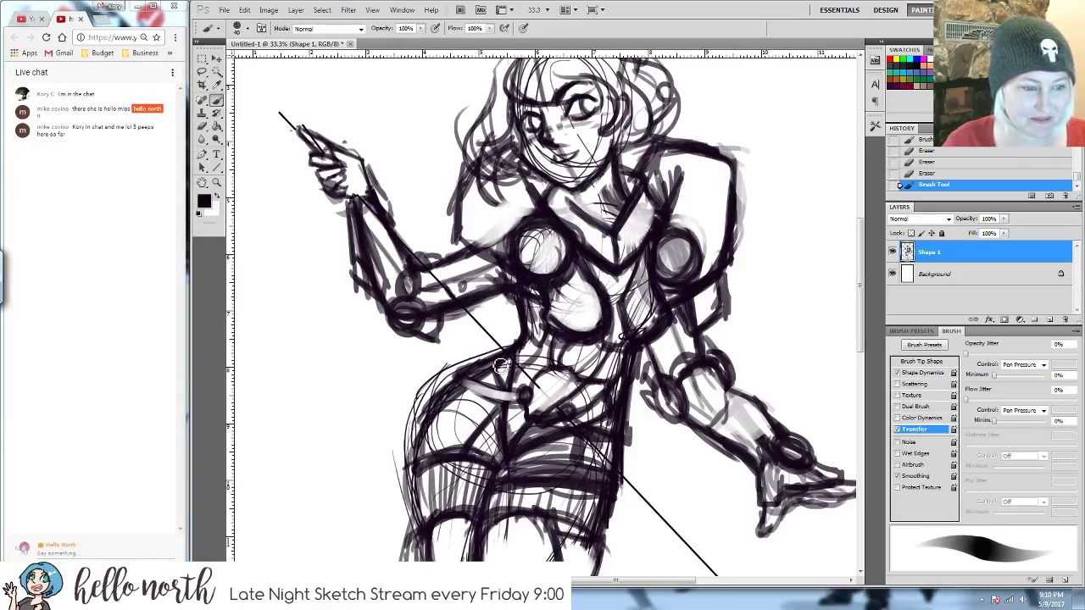
{"action": "mouse_move", "coordinate": [501, 364]}
{"action": "left_mouse_down"}
{"action": "mouse_move", "coordinate": [467, 379]}
{"action": "mouse_move", "coordinate": [533, 395]}
{"action": "left_mouse_up"}
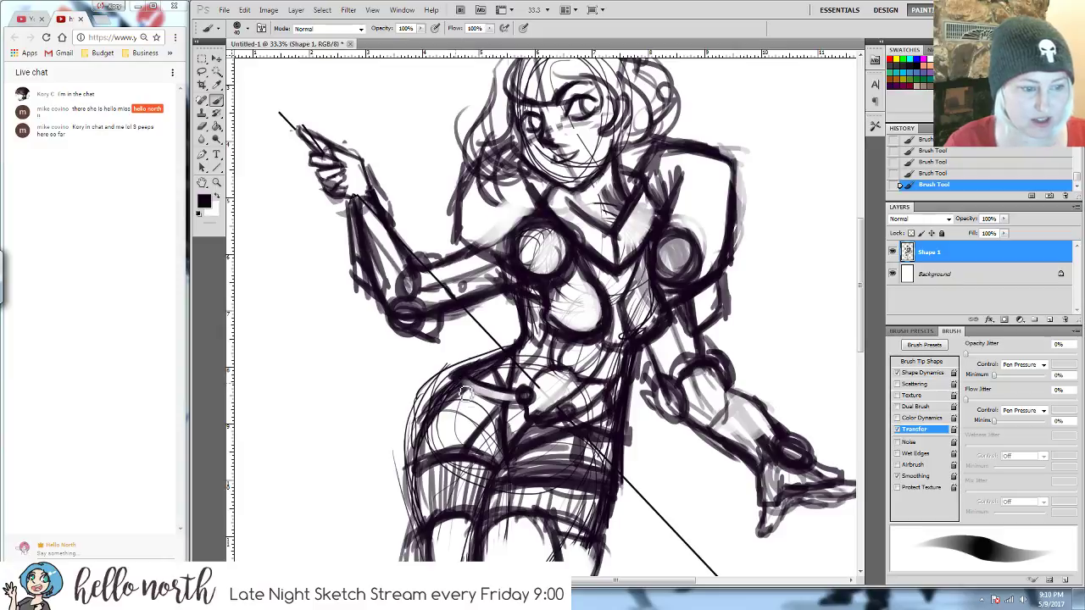
- Lighten the belt strap on both sides of the studs and redraw its dark outline across the hip
{"action": "left_click_drag", "start_coordinate": [464, 392], "coordinate": [512, 412]}
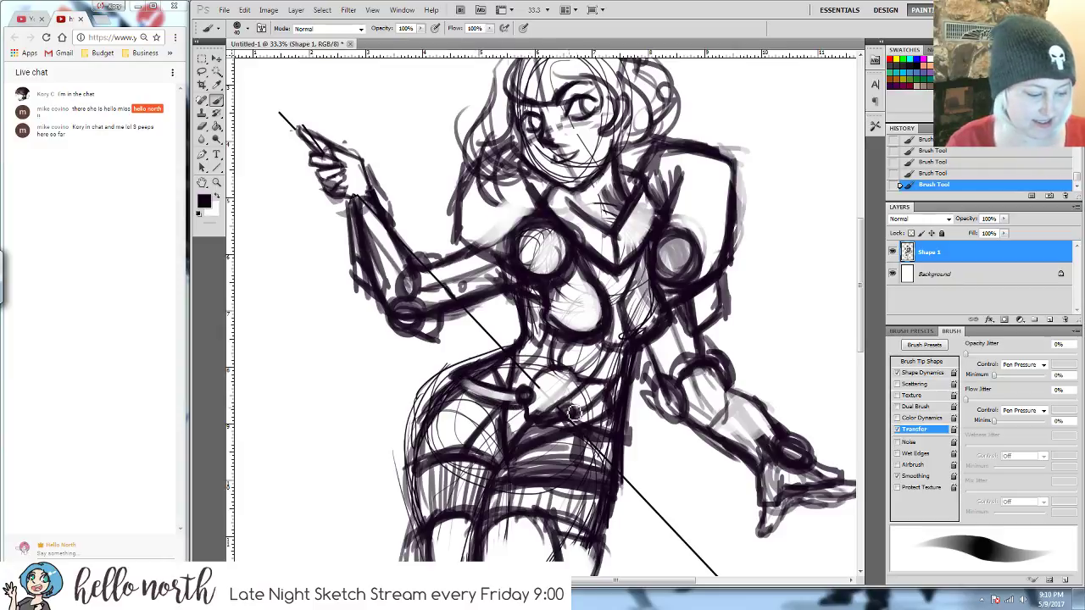
{"action": "key", "text": "e"}
{"action": "left_click_drag", "start_coordinate": [576, 423], "coordinate": [593, 432]}
{"action": "mouse_move", "coordinate": [584, 428]}
{"action": "left_mouse_down"}
{"action": "mouse_move", "coordinate": [629, 442]}
{"action": "mouse_move", "coordinate": [601, 442]}
{"action": "mouse_move", "coordinate": [625, 437]}
{"action": "mouse_move", "coordinate": [567, 415]}
{"action": "mouse_move", "coordinate": [564, 425]}
{"action": "mouse_move", "coordinate": [631, 466]}
{"action": "left_mouse_up"}
{"action": "key", "text": "b"}
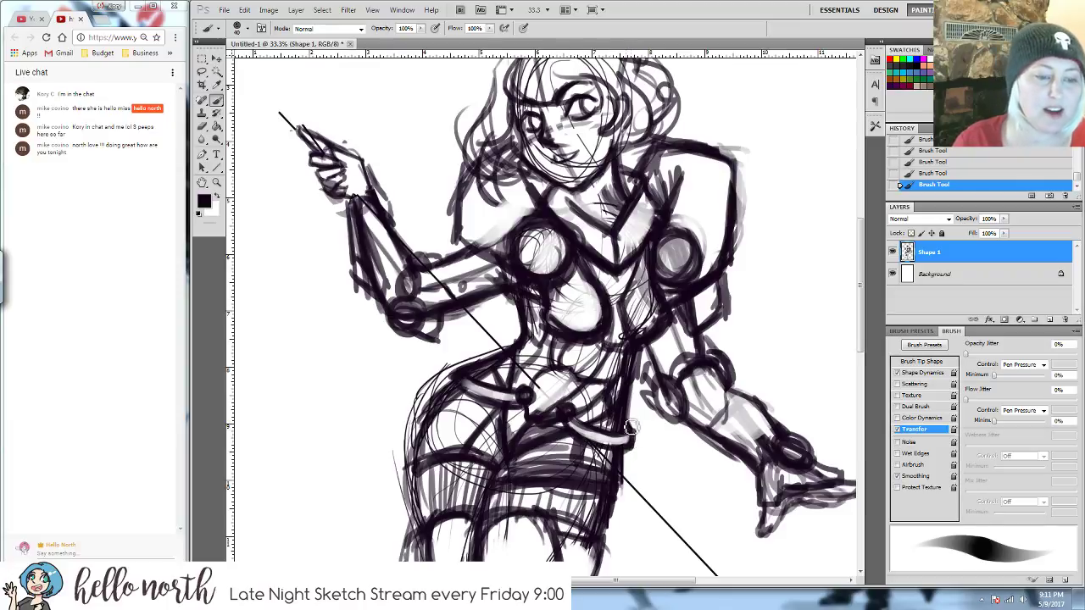
{"action": "key", "text": "e"}
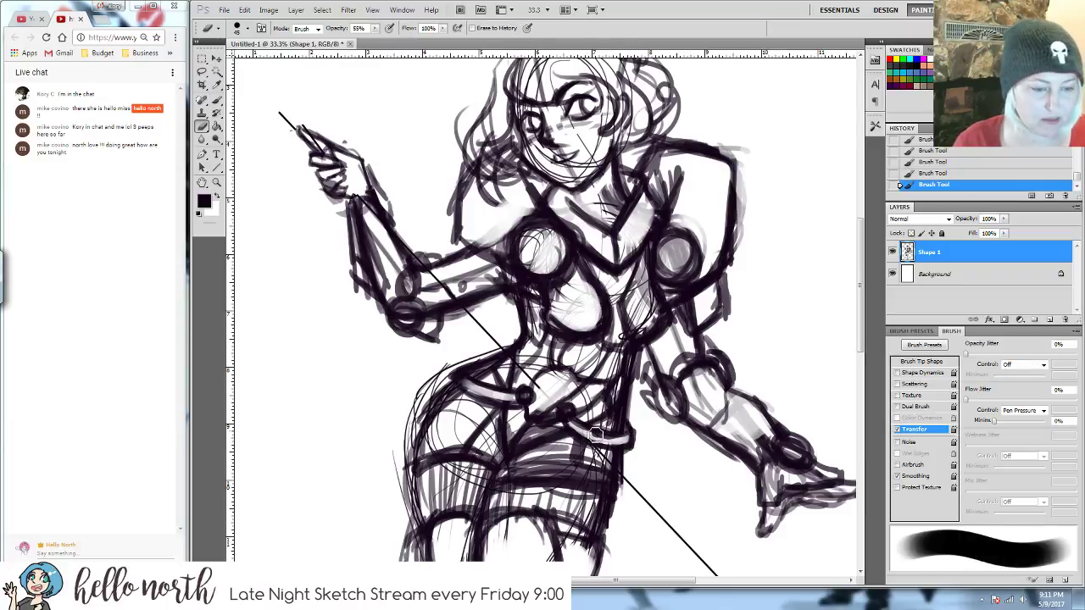
{"action": "left_click_drag", "start_coordinate": [585, 436], "coordinate": [639, 444]}
{"action": "key", "text": "b"}
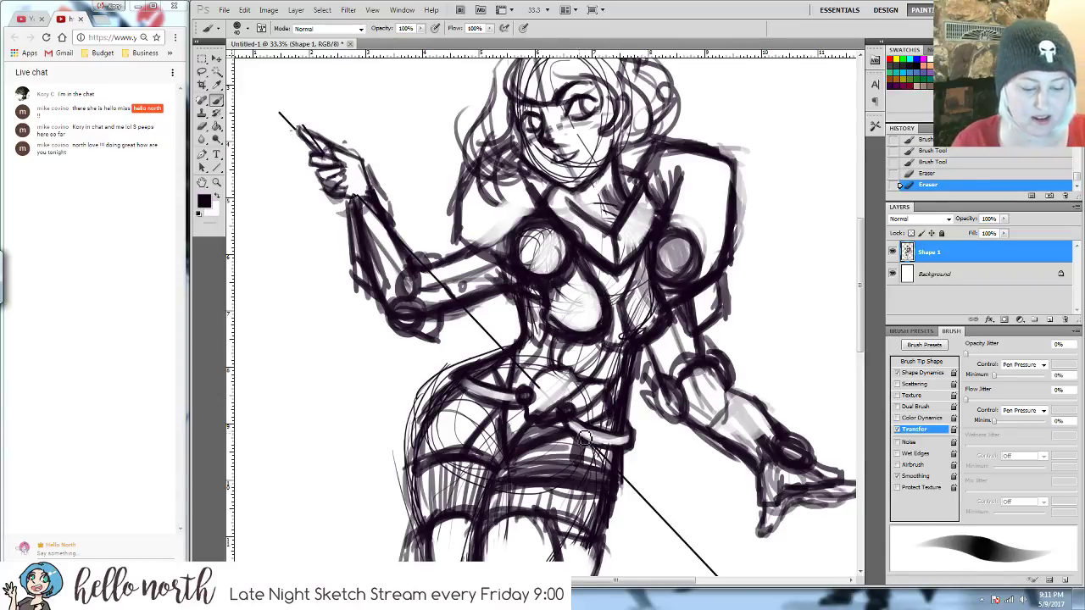
{"action": "mouse_move", "coordinate": [591, 431]}
{"action": "left_mouse_down"}
{"action": "mouse_move", "coordinate": [625, 437]}
{"action": "mouse_move", "coordinate": [640, 418]}
{"action": "mouse_move", "coordinate": [626, 458]}
{"action": "mouse_move", "coordinate": [589, 442]}
{"action": "left_mouse_up"}
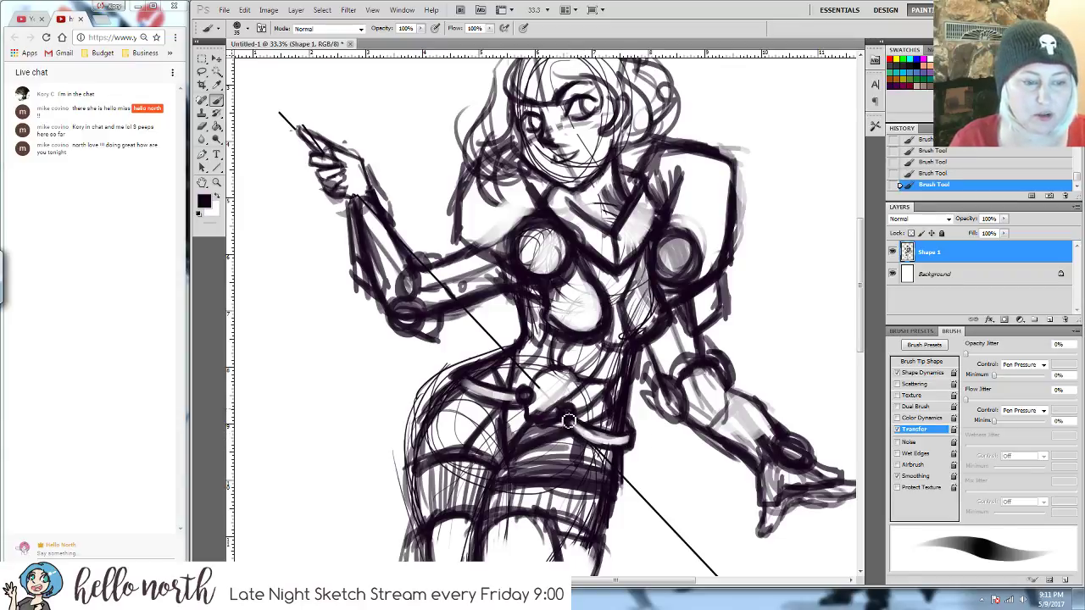
- Lighten the centres of both belt studs and the dark lines below the belt with the eraser
{"action": "key", "text": "e"}
{"action": "left_click", "coordinate": [570, 415]}
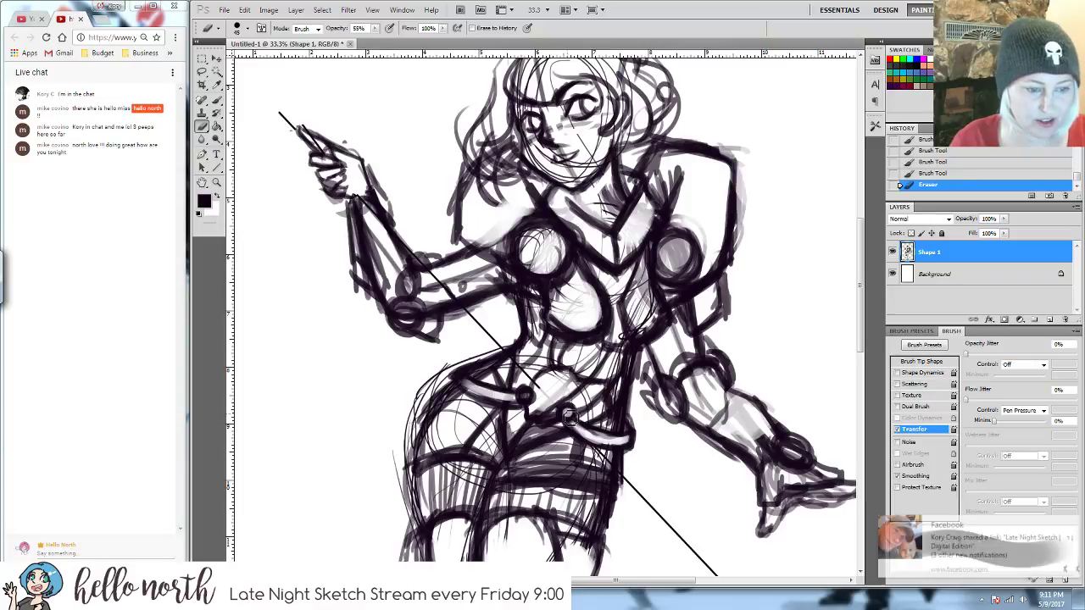
{"action": "left_click", "coordinate": [526, 400]}
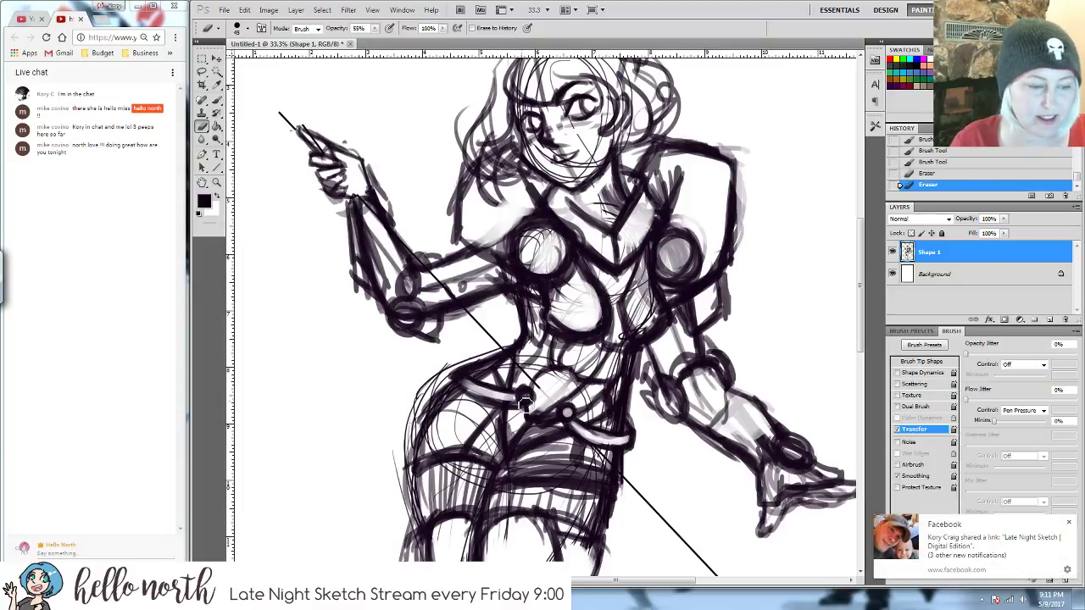
{"action": "left_click", "coordinate": [525, 400]}
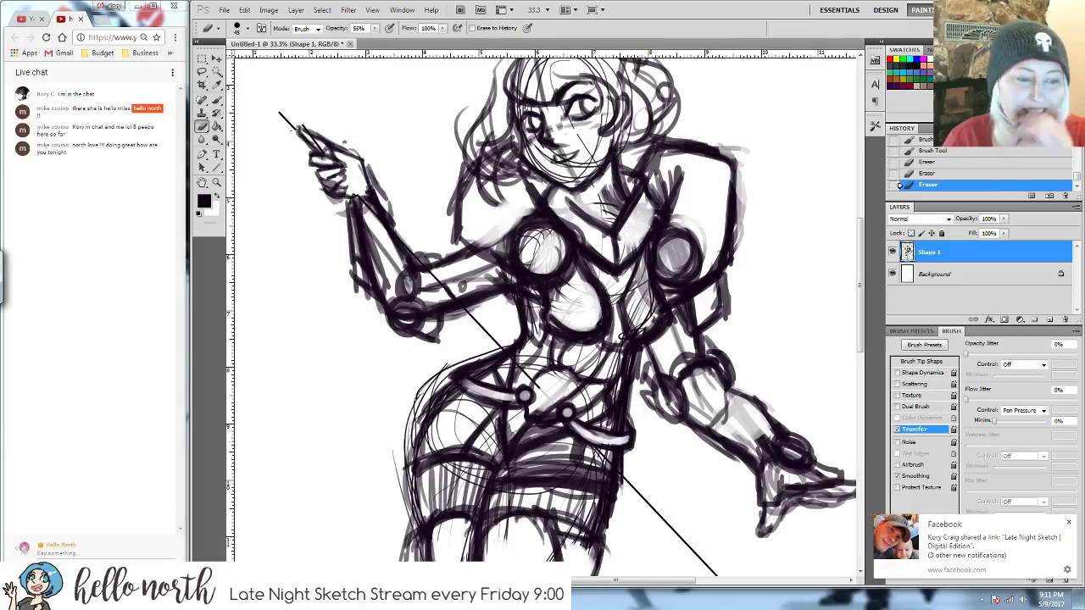
{"action": "left_click", "coordinate": [514, 437]}
{"action": "left_click", "coordinate": [517, 437]}
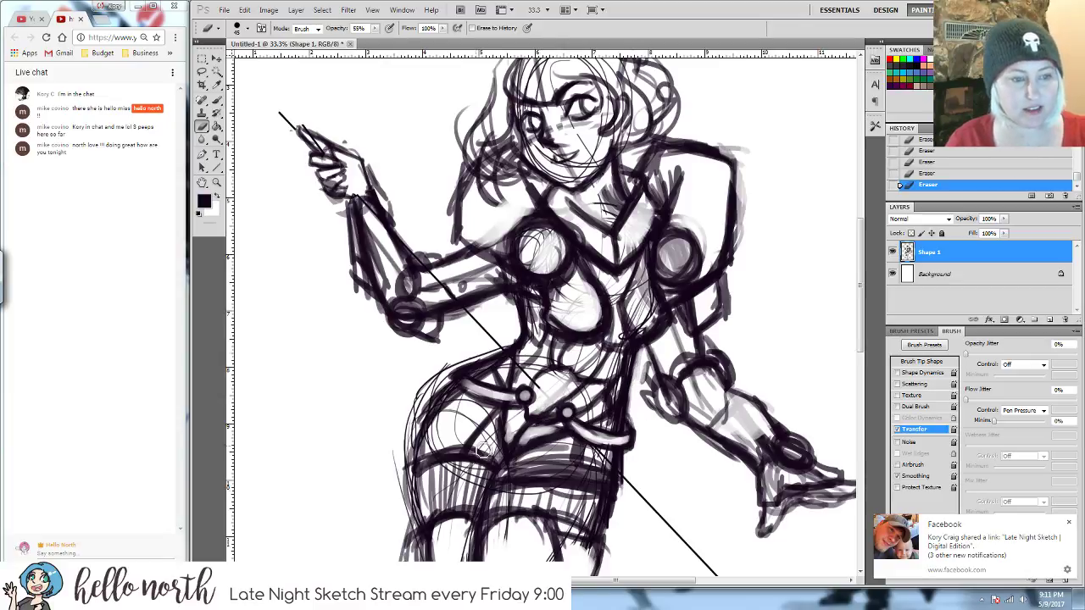
- Move the whole figure sketch slightly toward the left side of the page
{"action": "key", "text": "ctrl+minus"}
{"action": "key", "text": "ctrl+minus"}
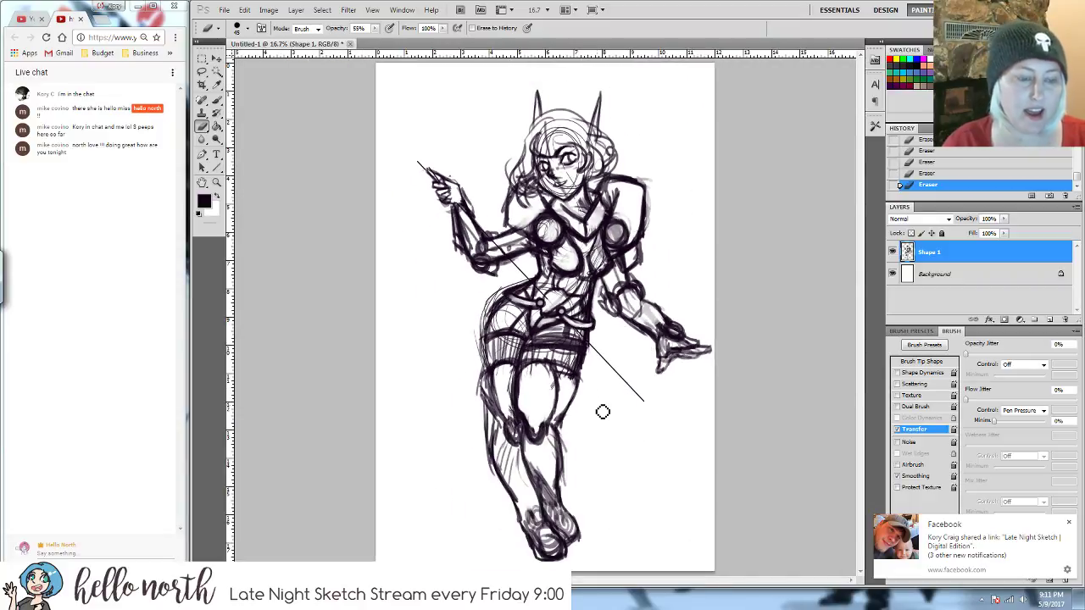
{"action": "key", "text": "v"}
{"action": "mouse_move", "coordinate": [569, 377]}
{"action": "left_mouse_down"}
{"action": "mouse_move", "coordinate": [552, 370]}
{"action": "mouse_move", "coordinate": [561, 379]}
{"action": "left_mouse_up"}
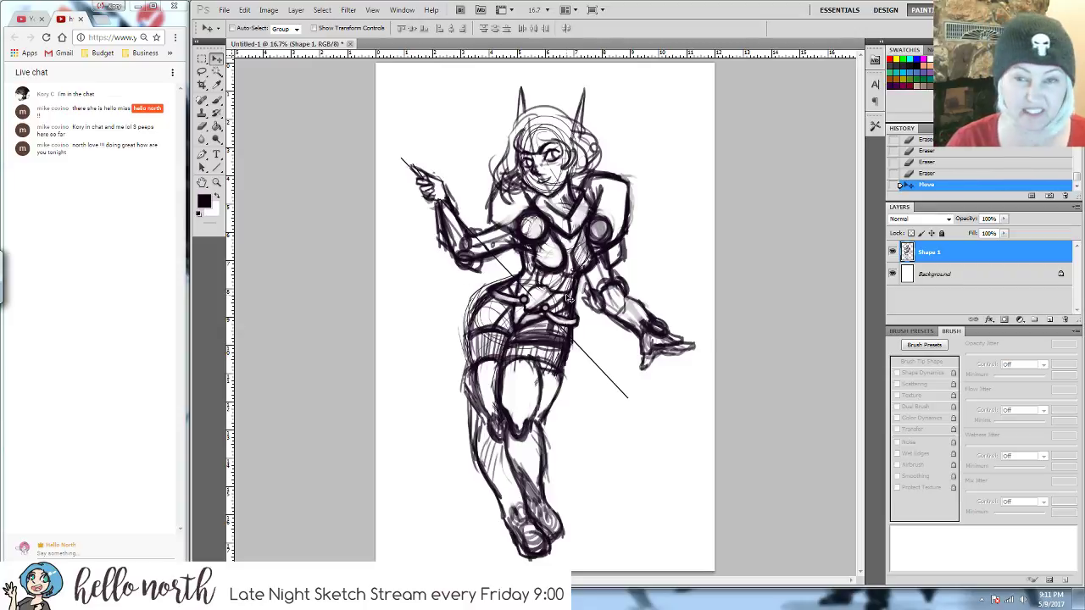
- Redraw the upper contour of the lowered forearm from elbow to wrist and erase the rough lines around and inside it
{"action": "key", "text": "b"}
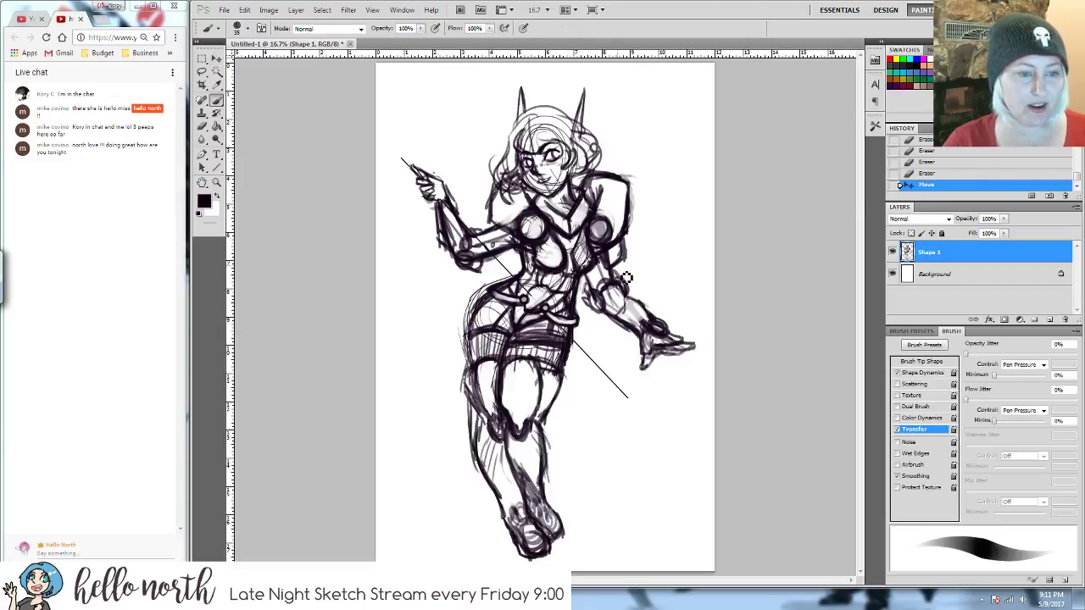
{"action": "key", "text": "ctrl+equal"}
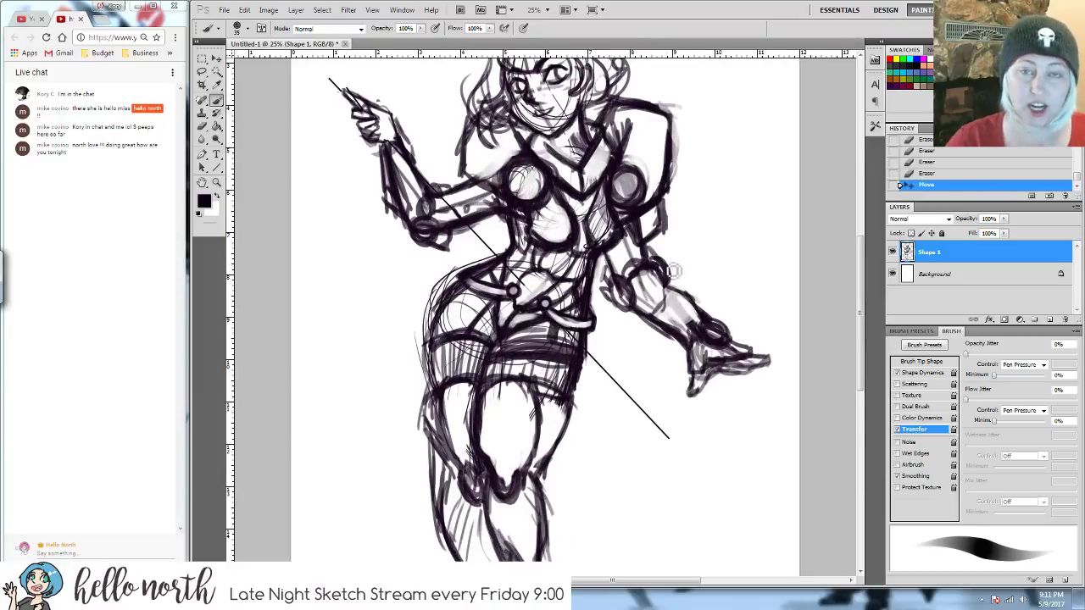
{"action": "left_click_drag", "start_coordinate": [628, 324], "coordinate": [540, 339]}
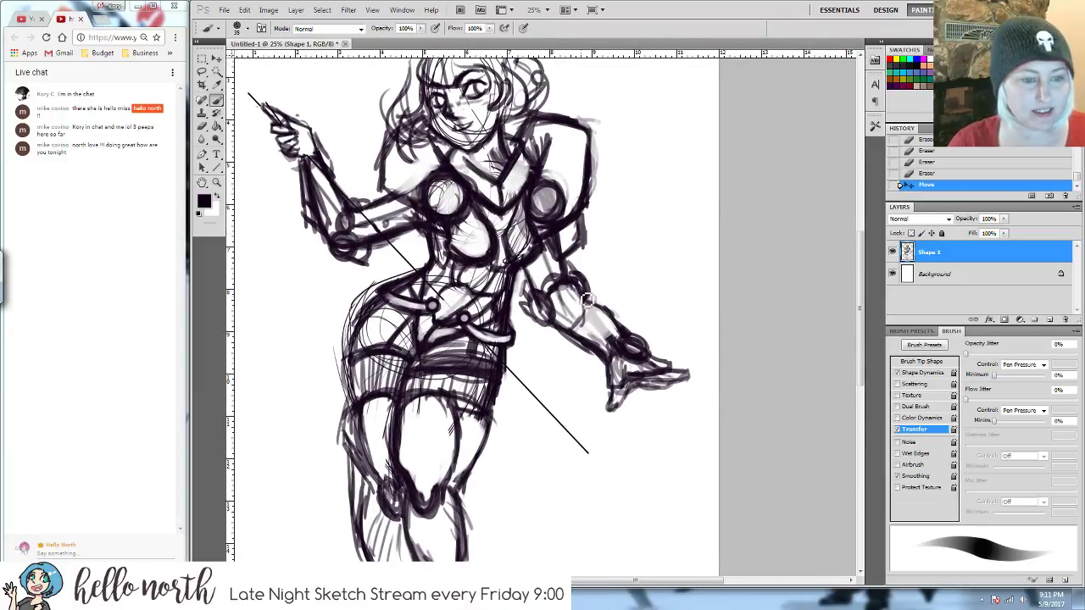
{"action": "left_click_drag", "start_coordinate": [586, 302], "coordinate": [622, 336]}
{"action": "left_click_drag", "start_coordinate": [580, 298], "coordinate": [627, 335]}
{"action": "key", "text": "e"}
{"action": "left_click_drag", "start_coordinate": [580, 295], "coordinate": [624, 335]}
{"action": "mouse_move", "coordinate": [579, 301]}
{"action": "left_mouse_down"}
{"action": "mouse_move", "coordinate": [627, 327]}
{"action": "mouse_move", "coordinate": [607, 341]}
{"action": "mouse_move", "coordinate": [610, 313]}
{"action": "mouse_move", "coordinate": [589, 308]}
{"action": "mouse_move", "coordinate": [597, 301]}
{"action": "mouse_move", "coordinate": [581, 290]}
{"action": "mouse_move", "coordinate": [629, 340]}
{"action": "mouse_move", "coordinate": [612, 324]}
{"action": "mouse_move", "coordinate": [625, 340]}
{"action": "mouse_move", "coordinate": [565, 335]}
{"action": "mouse_move", "coordinate": [612, 362]}
{"action": "left_mouse_up"}
{"action": "key", "text": "b"}
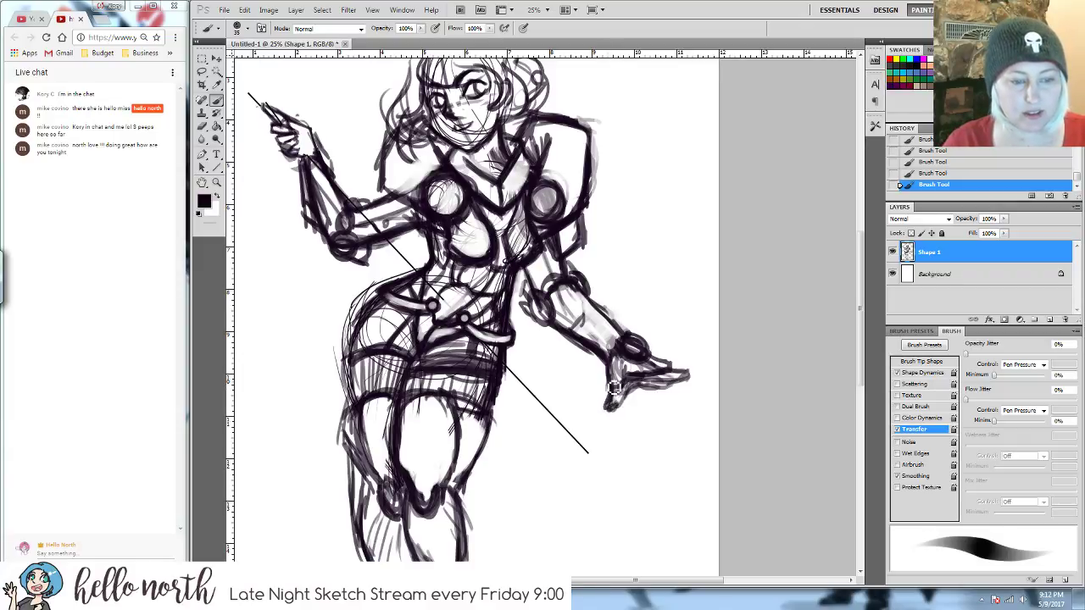
- Redraw the lowered hand's thumb and fingers in bold strokes, erasing the rough lines between and below the fingers
{"action": "mouse_move", "coordinate": [613, 388]}
{"action": "left_mouse_down"}
{"action": "mouse_move", "coordinate": [614, 410]}
{"action": "mouse_move", "coordinate": [641, 387]}
{"action": "mouse_move", "coordinate": [695, 378]}
{"action": "mouse_move", "coordinate": [662, 360]}
{"action": "mouse_move", "coordinate": [701, 380]}
{"action": "mouse_move", "coordinate": [617, 417]}
{"action": "left_mouse_up"}
{"action": "key", "text": "e"}
{"action": "key", "text": "b"}
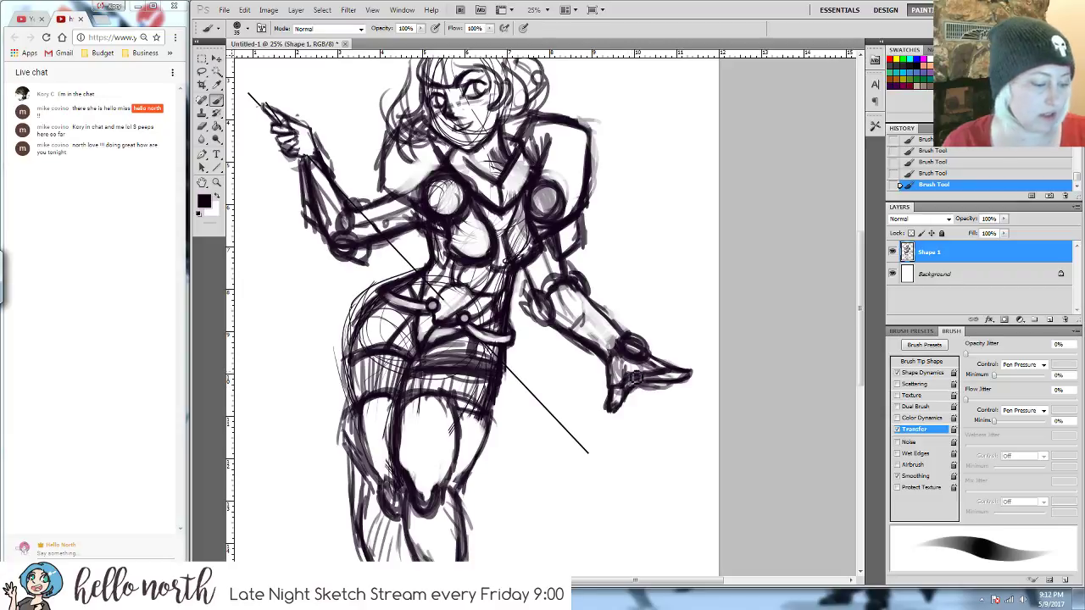
{"action": "key", "text": "e"}
{"action": "mouse_move", "coordinate": [632, 373]}
{"action": "left_mouse_down"}
{"action": "mouse_move", "coordinate": [663, 377]}
{"action": "mouse_move", "coordinate": [613, 361]}
{"action": "mouse_move", "coordinate": [651, 381]}
{"action": "mouse_move", "coordinate": [637, 397]}
{"action": "mouse_move", "coordinate": [700, 376]}
{"action": "mouse_move", "coordinate": [669, 394]}
{"action": "left_mouse_up"}
{"action": "key", "text": "b"}
{"action": "key", "text": "e"}
{"action": "mouse_move", "coordinate": [652, 397]}
{"action": "left_mouse_down"}
{"action": "mouse_move", "coordinate": [649, 387]}
{"action": "mouse_move", "coordinate": [677, 391]}
{"action": "left_mouse_up"}
{"action": "key", "text": "b"}
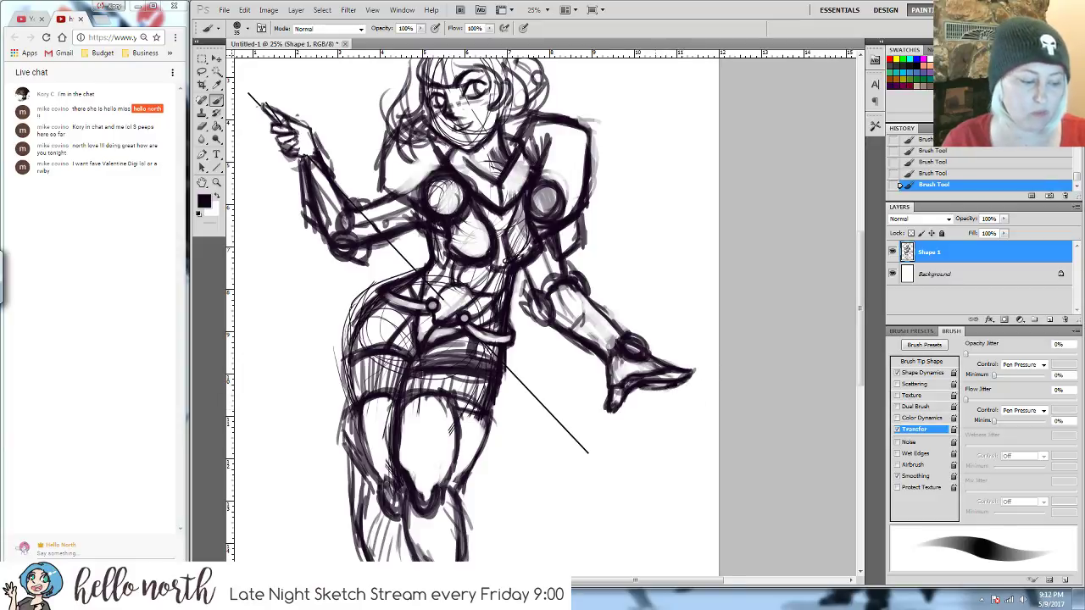
- Separate the lowered hand's fingertips with the eraser and brush, then clean up the edge beneath the fingers
{"action": "key", "text": "e"}
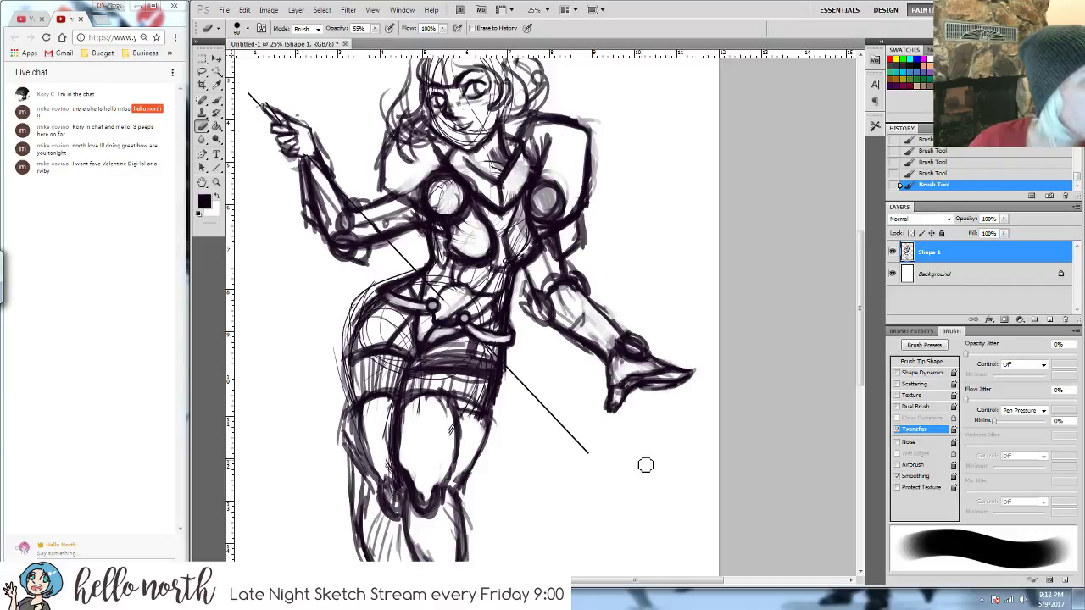
{"action": "mouse_move", "coordinate": [651, 396]}
{"action": "left_mouse_down"}
{"action": "mouse_move", "coordinate": [682, 403]}
{"action": "mouse_move", "coordinate": [654, 391]}
{"action": "mouse_move", "coordinate": [697, 379]}
{"action": "mouse_move", "coordinate": [651, 386]}
{"action": "mouse_move", "coordinate": [695, 365]}
{"action": "left_mouse_up"}
{"action": "key", "text": "b"}
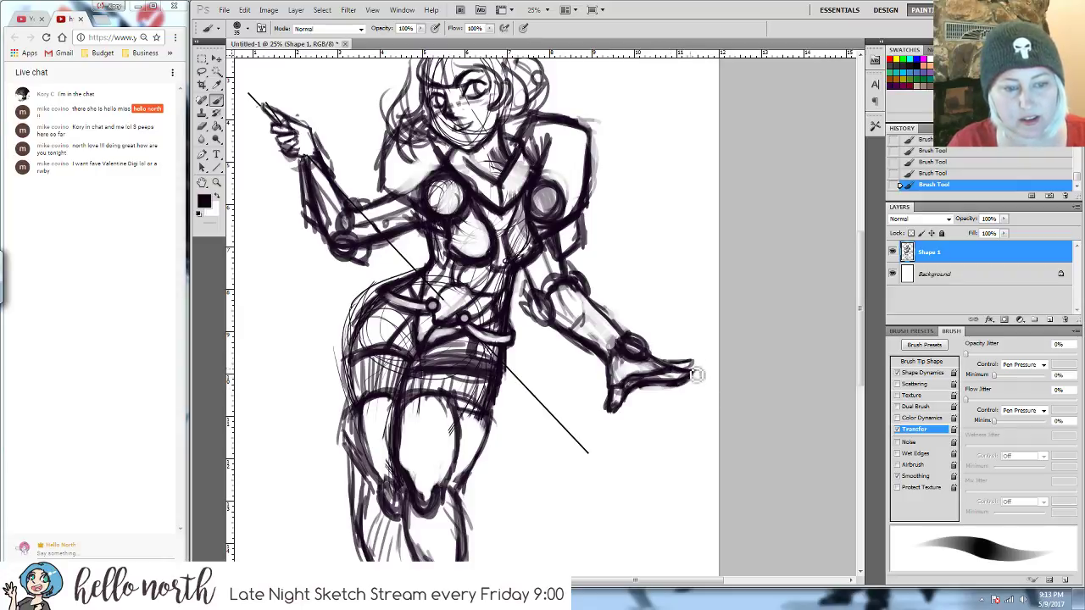
{"action": "key", "text": "e"}
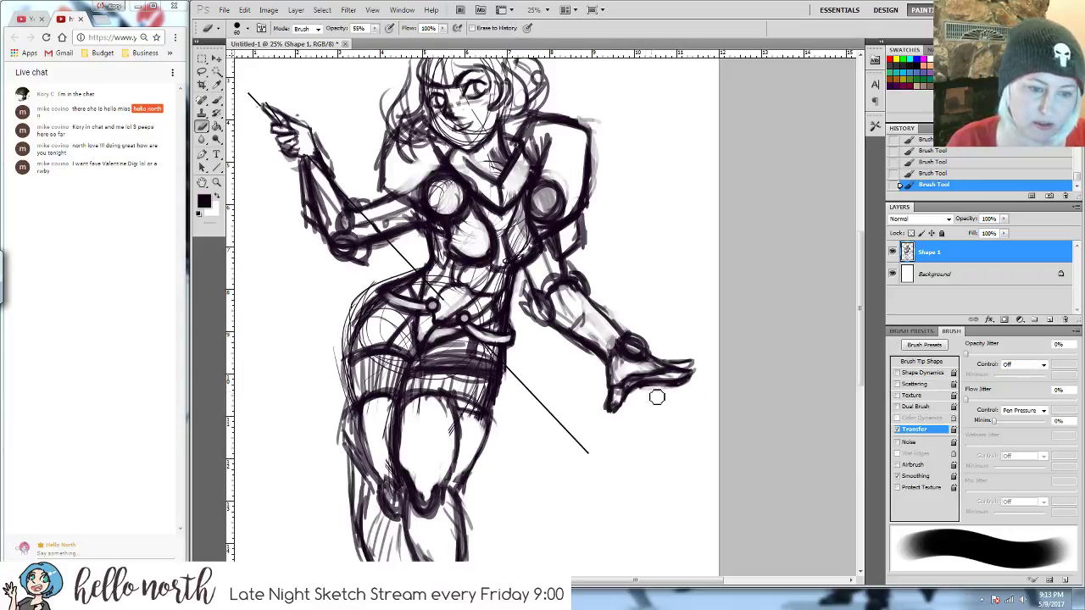
{"action": "mouse_move", "coordinate": [656, 395]}
{"action": "left_mouse_down"}
{"action": "mouse_move", "coordinate": [644, 400]}
{"action": "mouse_move", "coordinate": [649, 387]}
{"action": "mouse_move", "coordinate": [712, 385]}
{"action": "left_mouse_up"}
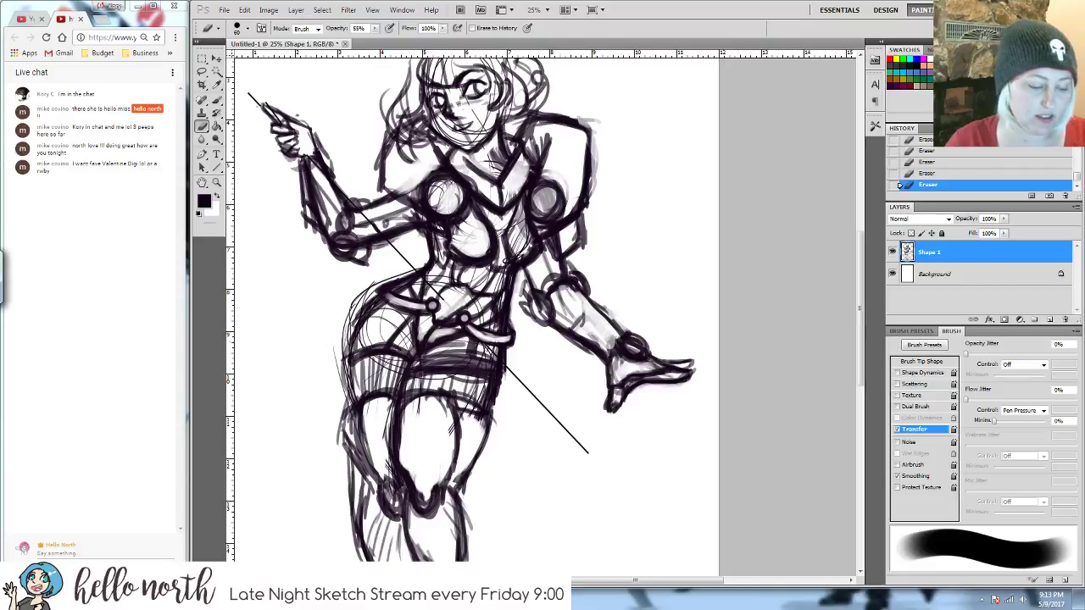
- Strengthen the lowered forearm's contour with the brush and erase the stray strokes beneath and inside the forearm
{"action": "key", "text": "b"}
{"action": "mouse_move", "coordinate": [552, 300]}
{"action": "left_mouse_down"}
{"action": "mouse_move", "coordinate": [594, 305]}
{"action": "mouse_move", "coordinate": [616, 323]}
{"action": "left_mouse_up"}
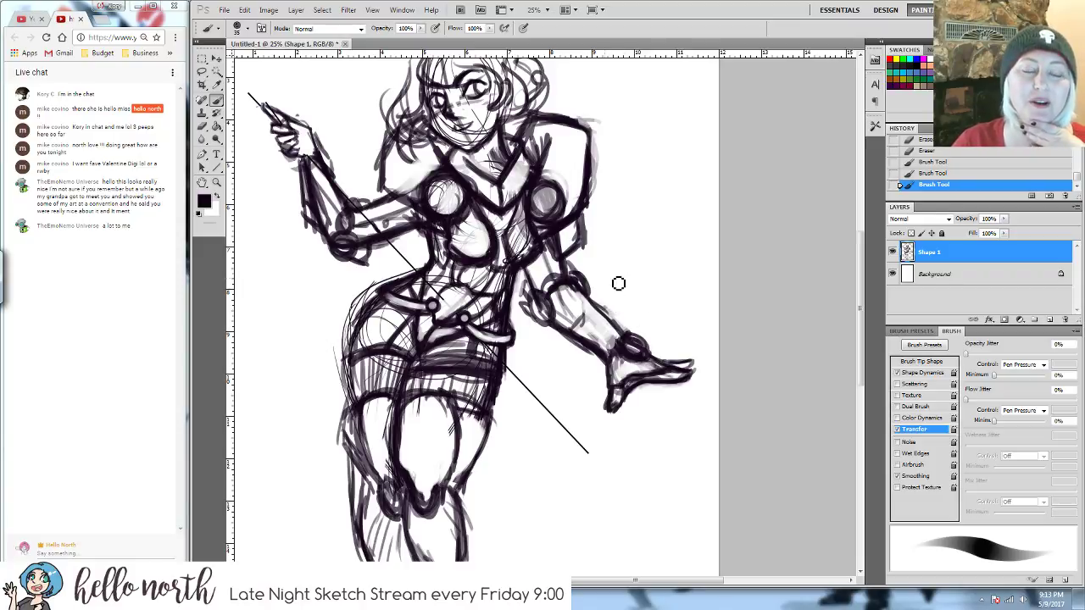
{"action": "left_click_drag", "start_coordinate": [595, 298], "coordinate": [613, 320]}
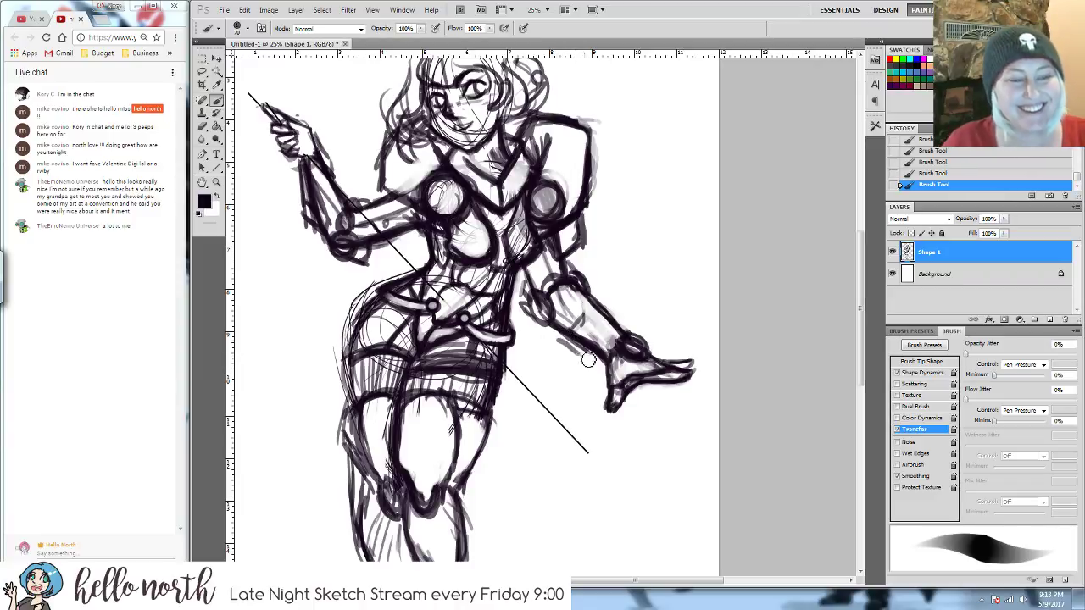
{"action": "key", "text": "e"}
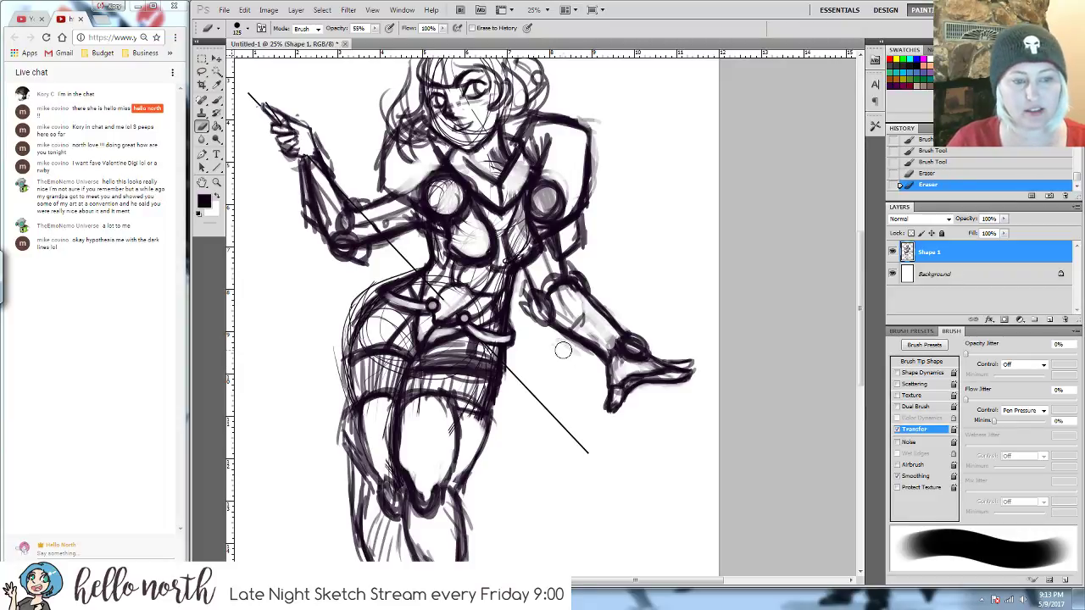
{"action": "left_click_drag", "start_coordinate": [565, 347], "coordinate": [566, 319]}
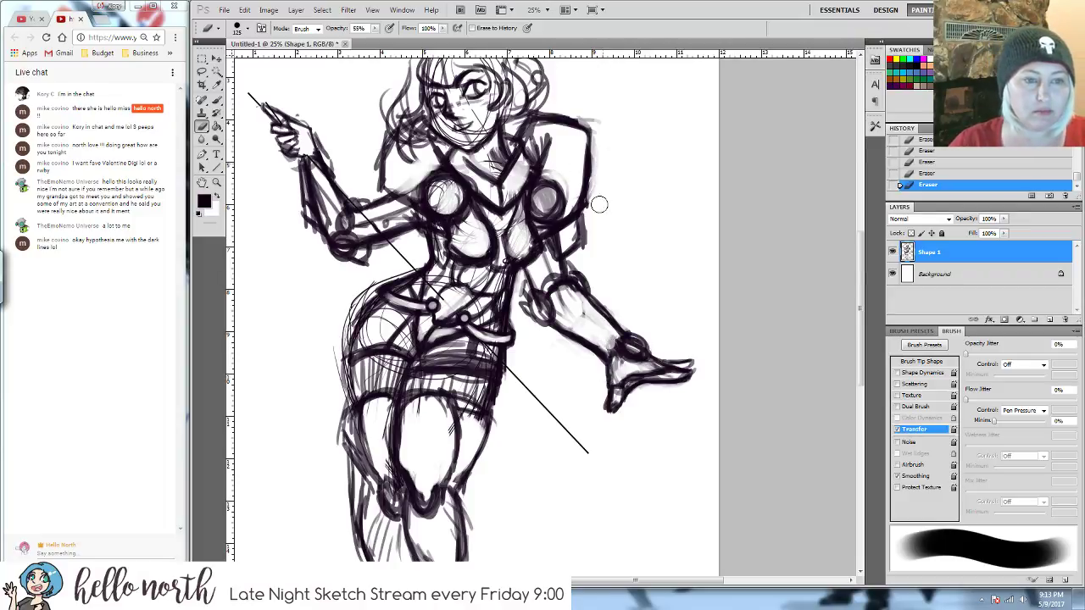
- Erase the stray sketch lines outside the thigh, knee and calf contours of both legs
{"action": "left_click_drag", "start_coordinate": [335, 413], "coordinate": [362, 341]}
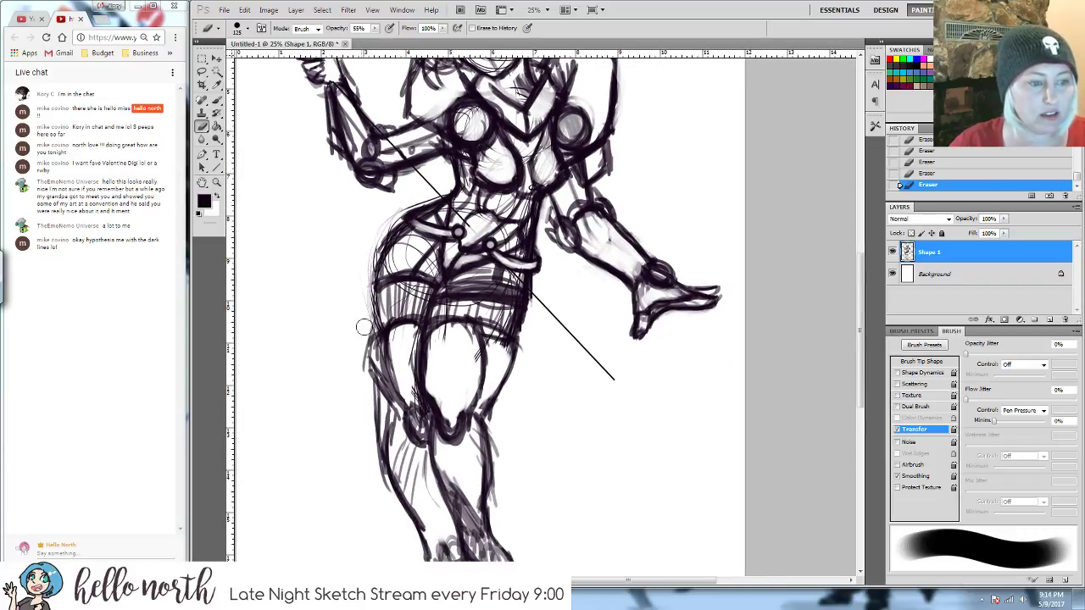
{"action": "mouse_move", "coordinate": [356, 343]}
{"action": "left_mouse_down"}
{"action": "mouse_move", "coordinate": [378, 411]}
{"action": "mouse_move", "coordinate": [372, 430]}
{"action": "left_mouse_up"}
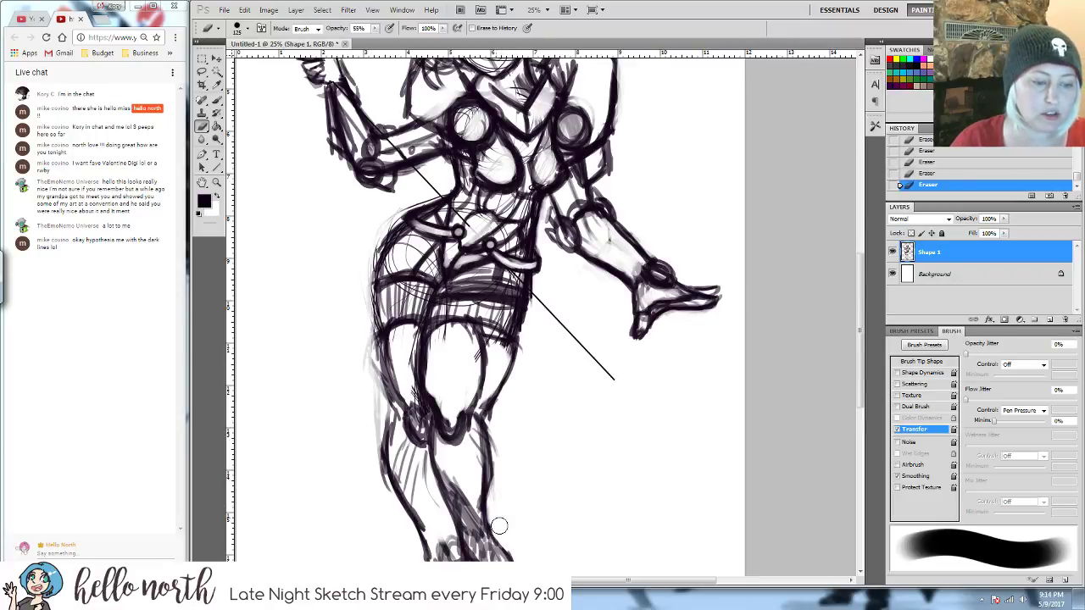
{"action": "left_click_drag", "start_coordinate": [498, 527], "coordinate": [528, 430]}
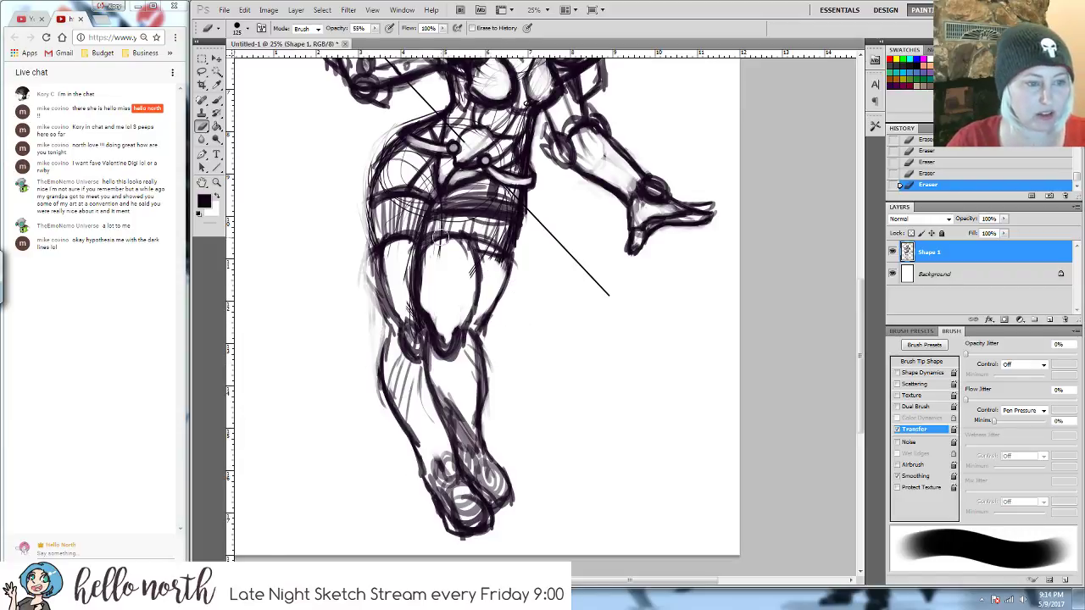
- Redraw the outlines of both thighs and knees with bold brush strokes below the stocking bands
{"action": "key", "text": "b"}
{"action": "mouse_move", "coordinate": [425, 265]}
{"action": "left_mouse_down"}
{"action": "mouse_move", "coordinate": [449, 237]}
{"action": "mouse_move", "coordinate": [467, 241]}
{"action": "left_mouse_up"}
{"action": "mouse_move", "coordinate": [465, 243]}
{"action": "left_mouse_down"}
{"action": "mouse_move", "coordinate": [478, 272]}
{"action": "mouse_move", "coordinate": [464, 341]}
{"action": "left_mouse_up"}
{"action": "mouse_move", "coordinate": [479, 251]}
{"action": "left_mouse_down"}
{"action": "mouse_move", "coordinate": [512, 264]}
{"action": "mouse_move", "coordinate": [475, 349]}
{"action": "mouse_move", "coordinate": [480, 398]}
{"action": "left_mouse_up"}
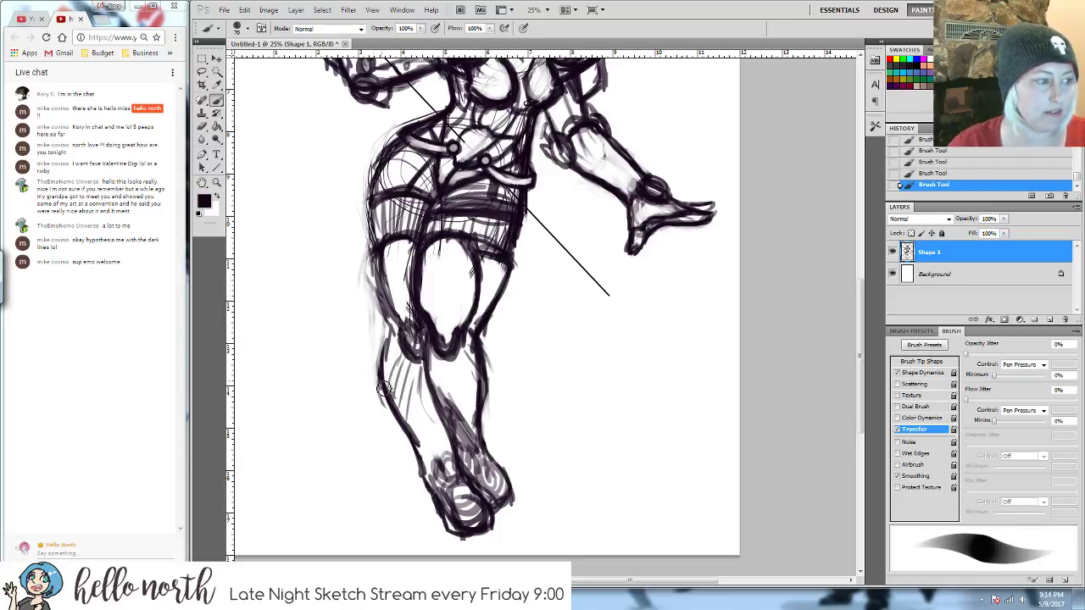
{"action": "mouse_move", "coordinate": [419, 242]}
{"action": "left_mouse_down"}
{"action": "mouse_move", "coordinate": [381, 250]}
{"action": "mouse_move", "coordinate": [399, 237]}
{"action": "mouse_move", "coordinate": [388, 278]}
{"action": "mouse_move", "coordinate": [410, 328]}
{"action": "left_mouse_up"}
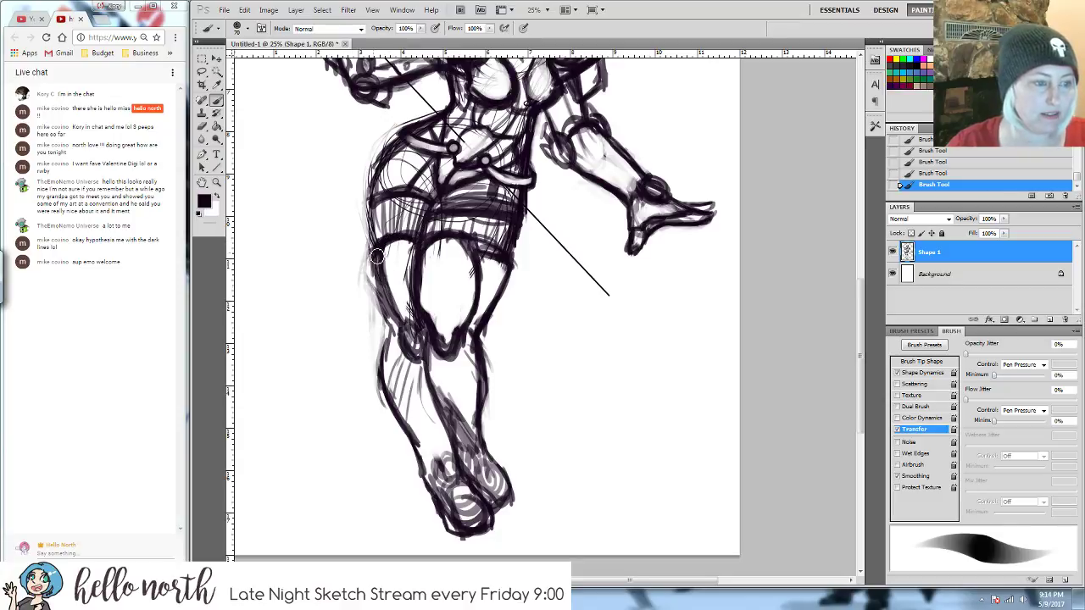
{"action": "mouse_move", "coordinate": [375, 256]}
{"action": "left_mouse_down"}
{"action": "mouse_move", "coordinate": [399, 339]}
{"action": "mouse_move", "coordinate": [430, 365]}
{"action": "left_mouse_up"}
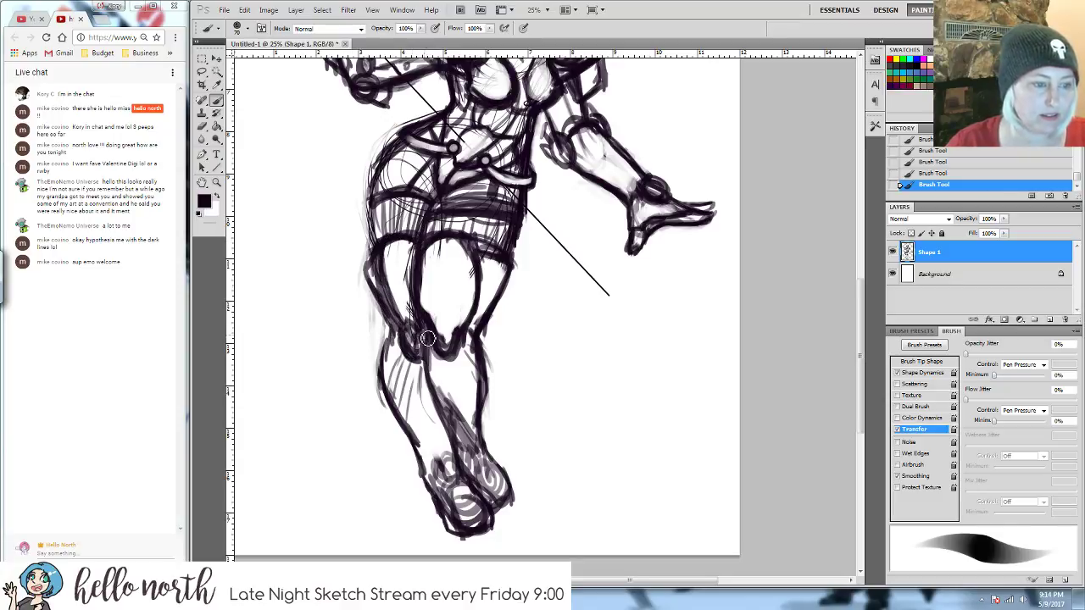
{"action": "left_click_drag", "start_coordinate": [394, 302], "coordinate": [415, 351]}
- Erase the rough lines inside the rear leg's thigh and knee and lighten the lines at the top of its calf
{"action": "key", "text": "e"}
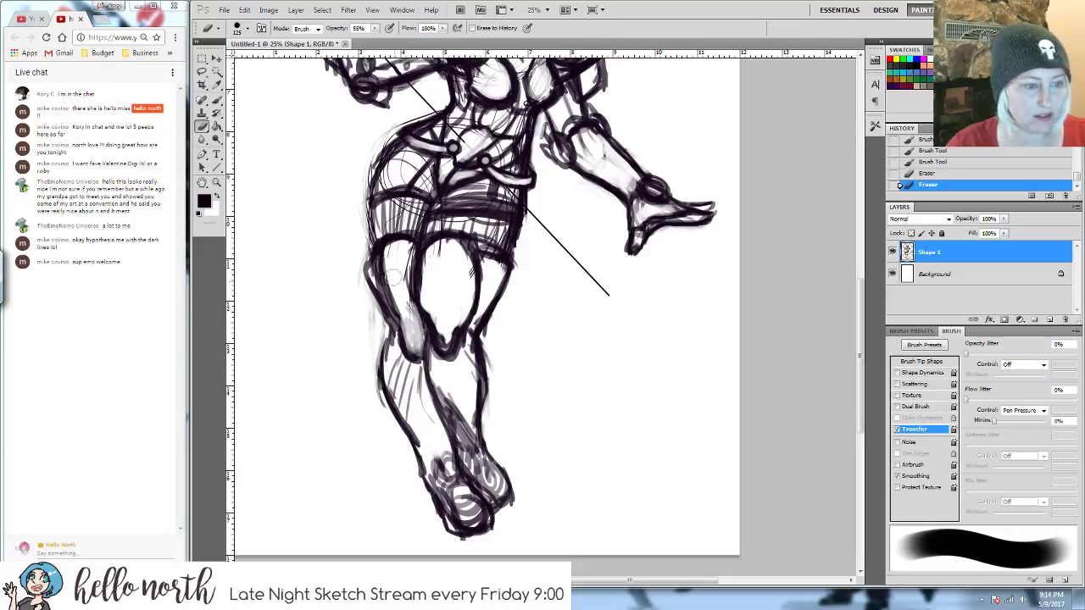
{"action": "mouse_move", "coordinate": [402, 298]}
{"action": "left_mouse_down"}
{"action": "mouse_move", "coordinate": [422, 278]}
{"action": "mouse_move", "coordinate": [432, 308]}
{"action": "left_mouse_up"}
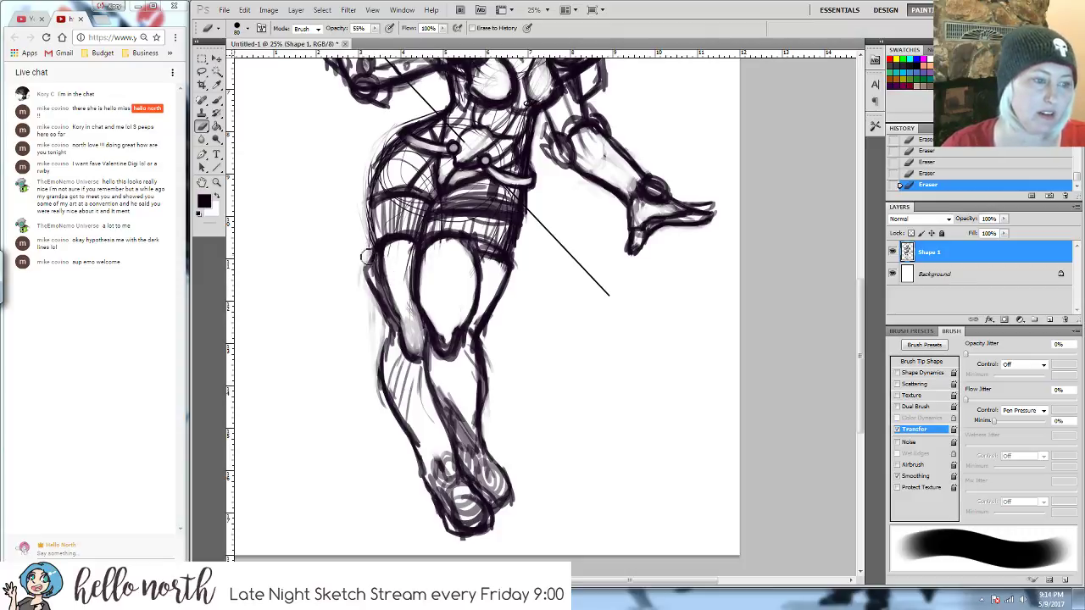
{"action": "mouse_move", "coordinate": [393, 292]}
{"action": "left_mouse_down"}
{"action": "mouse_move", "coordinate": [388, 257]}
{"action": "mouse_move", "coordinate": [379, 273]}
{"action": "mouse_move", "coordinate": [409, 320]}
{"action": "mouse_move", "coordinate": [397, 277]}
{"action": "left_mouse_up"}
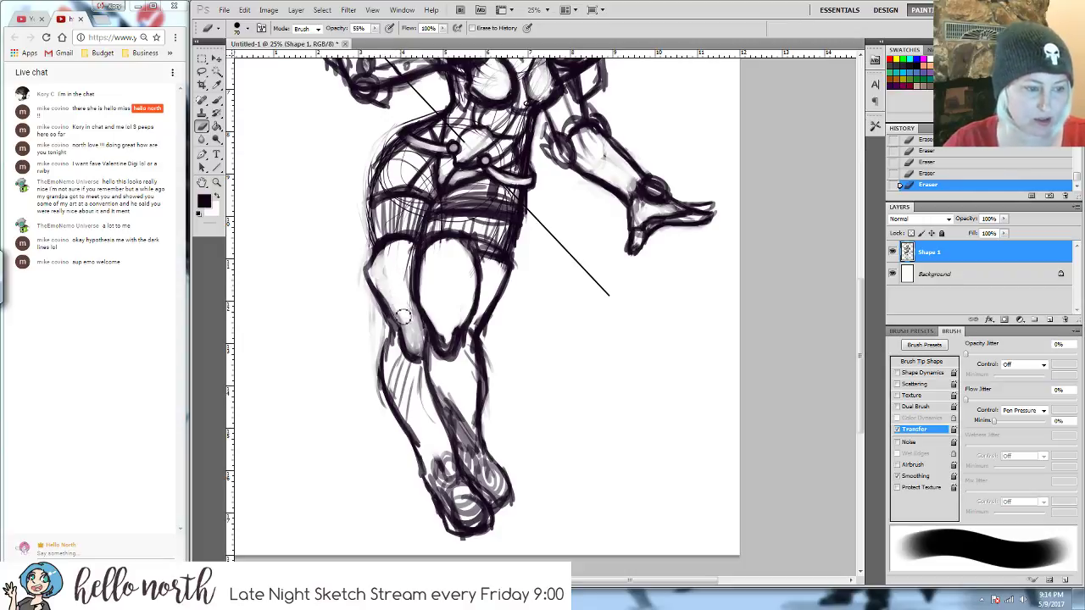
{"action": "mouse_move", "coordinate": [394, 356]}
{"action": "left_mouse_down"}
{"action": "mouse_move", "coordinate": [397, 382]}
{"action": "mouse_move", "coordinate": [398, 313]}
{"action": "mouse_move", "coordinate": [381, 288]}
{"action": "mouse_move", "coordinate": [424, 356]}
{"action": "mouse_move", "coordinate": [386, 385]}
{"action": "left_mouse_up"}
{"action": "key", "text": "b"}
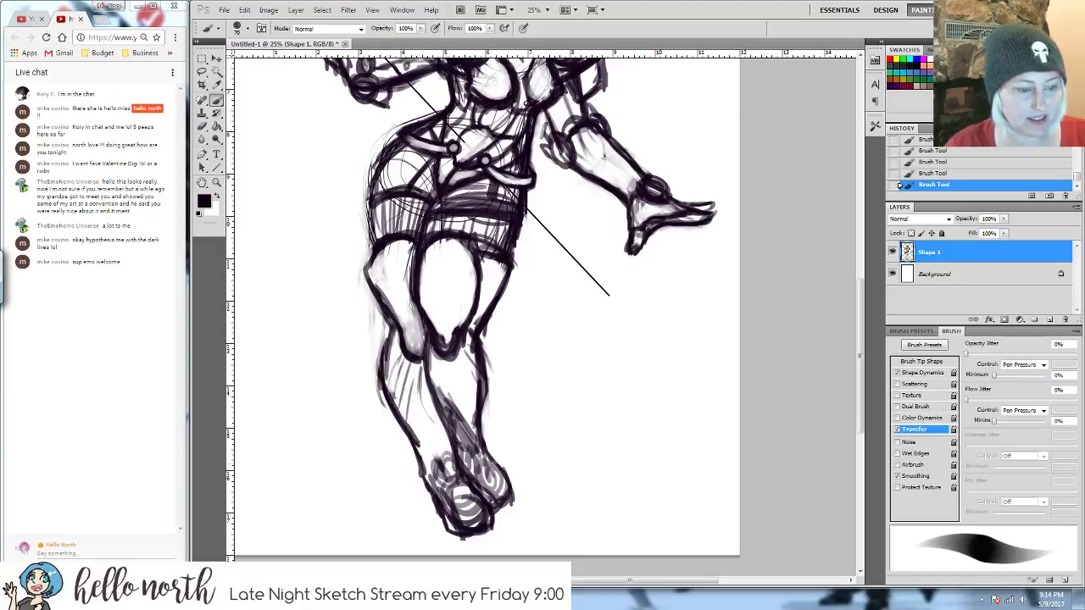
- Darken the contours of both lower legs and feet with bold brush strokes from below the knees to the toes
{"action": "mouse_move", "coordinate": [405, 430]}
{"action": "left_mouse_down"}
{"action": "mouse_move", "coordinate": [448, 514]}
{"action": "mouse_move", "coordinate": [403, 438]}
{"action": "mouse_move", "coordinate": [457, 492]}
{"action": "mouse_move", "coordinate": [458, 482]}
{"action": "mouse_move", "coordinate": [425, 476]}
{"action": "mouse_move", "coordinate": [440, 415]}
{"action": "mouse_move", "coordinate": [461, 463]}
{"action": "mouse_move", "coordinate": [437, 386]}
{"action": "left_mouse_up"}
{"action": "left_click_drag", "start_coordinate": [434, 347], "coordinate": [454, 437]}
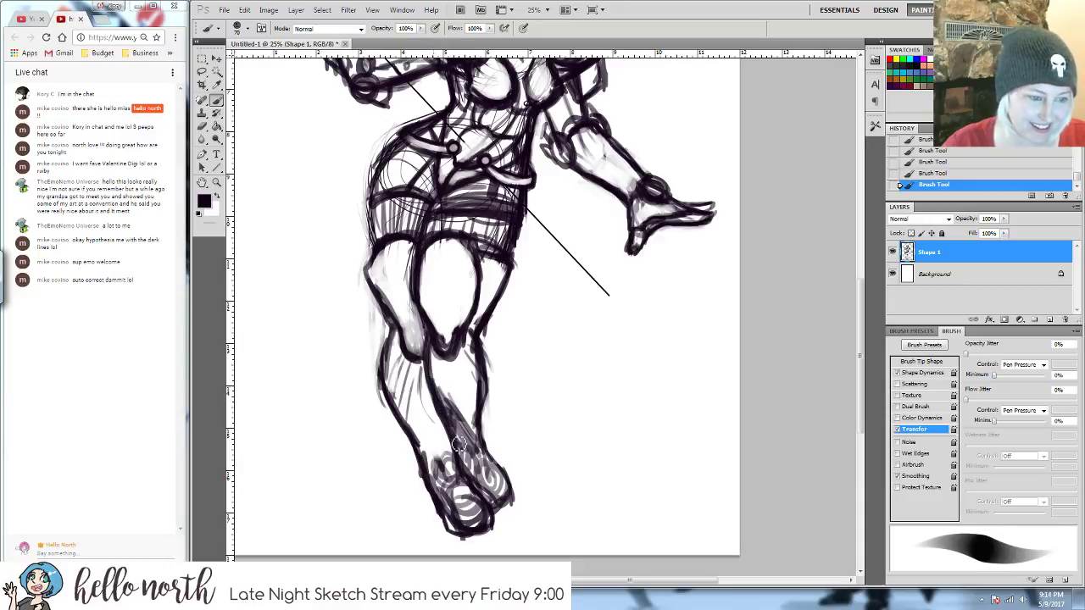
{"action": "mouse_move", "coordinate": [479, 349]}
{"action": "left_mouse_down"}
{"action": "mouse_move", "coordinate": [485, 423]}
{"action": "mouse_move", "coordinate": [519, 491]}
{"action": "mouse_move", "coordinate": [493, 419]}
{"action": "mouse_move", "coordinate": [499, 435]}
{"action": "mouse_move", "coordinate": [485, 449]}
{"action": "mouse_move", "coordinate": [506, 504]}
{"action": "left_mouse_up"}
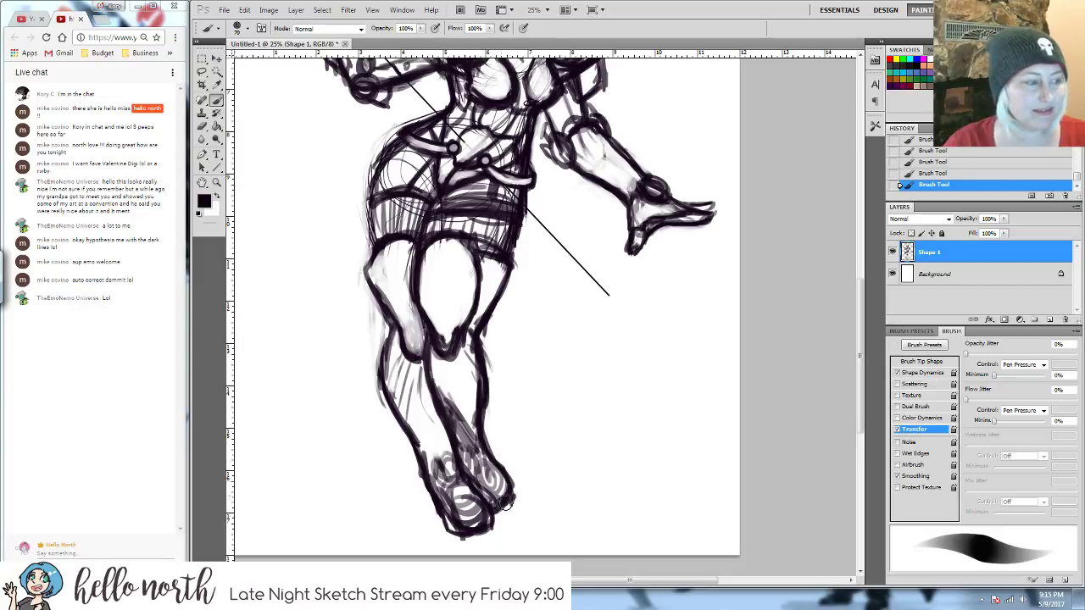
{"action": "mouse_move", "coordinate": [464, 469]}
{"action": "left_mouse_down"}
{"action": "mouse_move", "coordinate": [494, 526]}
{"action": "mouse_move", "coordinate": [462, 541]}
{"action": "mouse_move", "coordinate": [417, 446]}
{"action": "mouse_move", "coordinate": [442, 523]}
{"action": "mouse_move", "coordinate": [438, 512]}
{"action": "mouse_move", "coordinate": [478, 490]}
{"action": "left_mouse_up"}
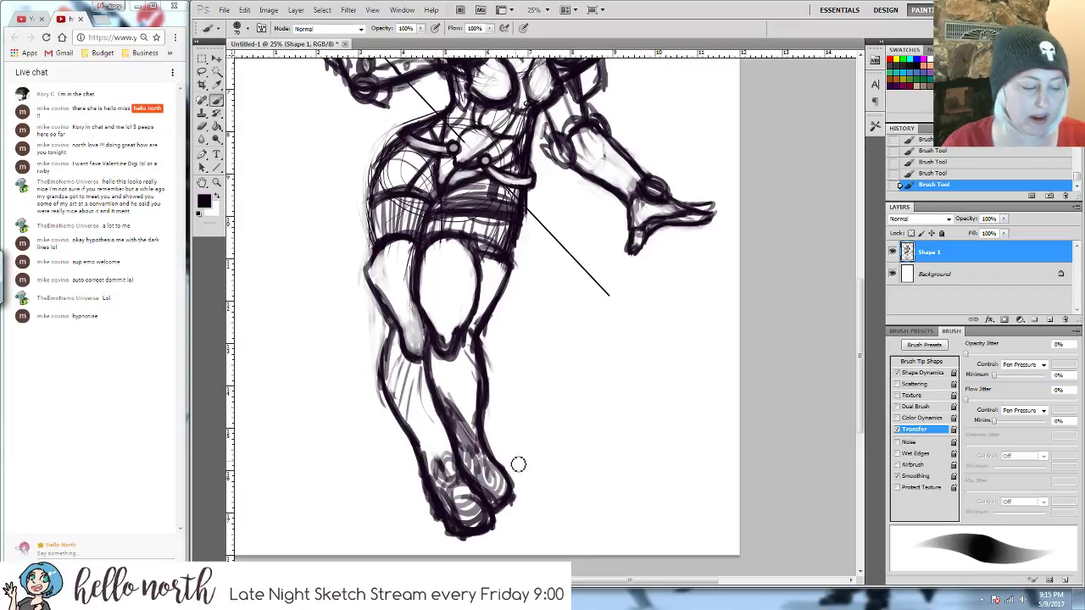
- Erase the stray sketch lines along the outside of the rear leg's calf and ankle
{"action": "key", "text": "e"}
{"action": "left_click_drag", "start_coordinate": [491, 447], "coordinate": [498, 444]}
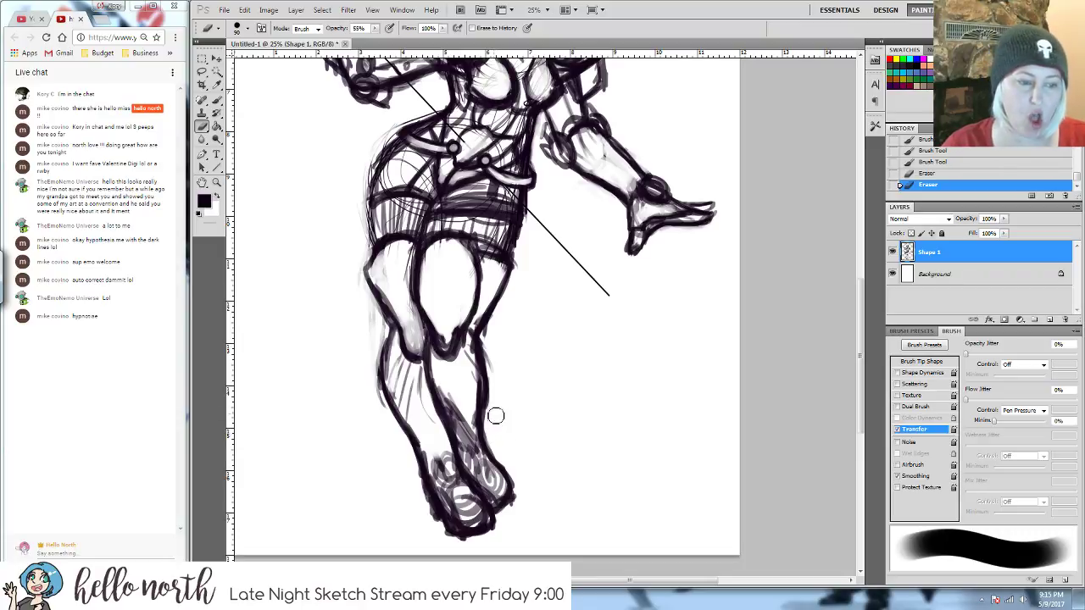
{"action": "left_click_drag", "start_coordinate": [496, 415], "coordinate": [496, 338]}
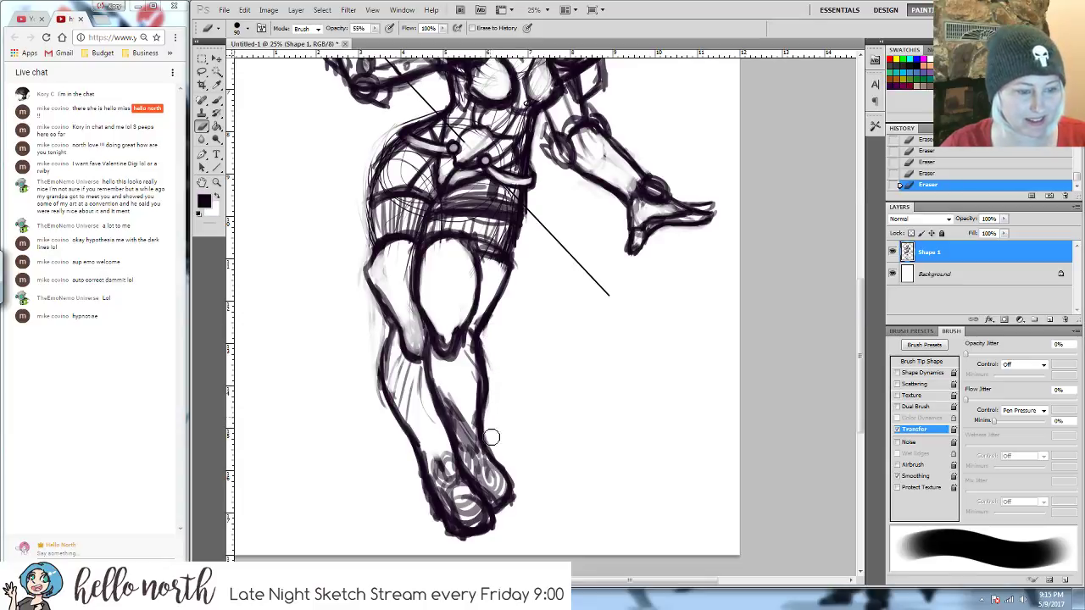
- Darken the elbow joint of the lowered arm with the brush
{"action": "mouse_move", "coordinate": [585, 74]}
{"action": "left_mouse_down"}
{"action": "mouse_move", "coordinate": [558, 354]}
{"action": "mouse_move", "coordinate": [606, 330]}
{"action": "mouse_move", "coordinate": [606, 307]}
{"action": "left_mouse_up"}
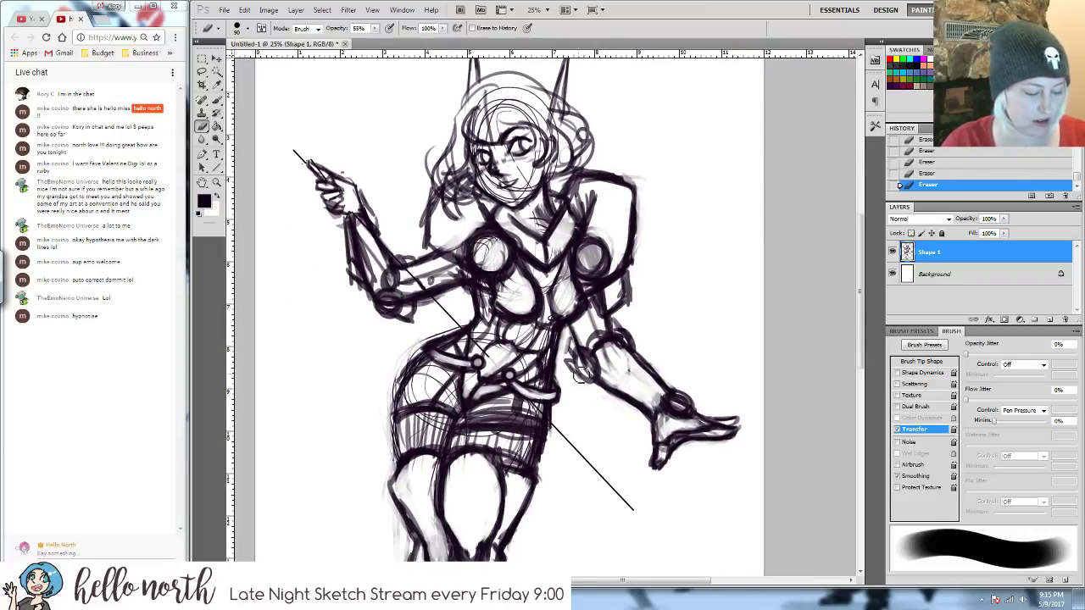
{"action": "key", "text": "b"}
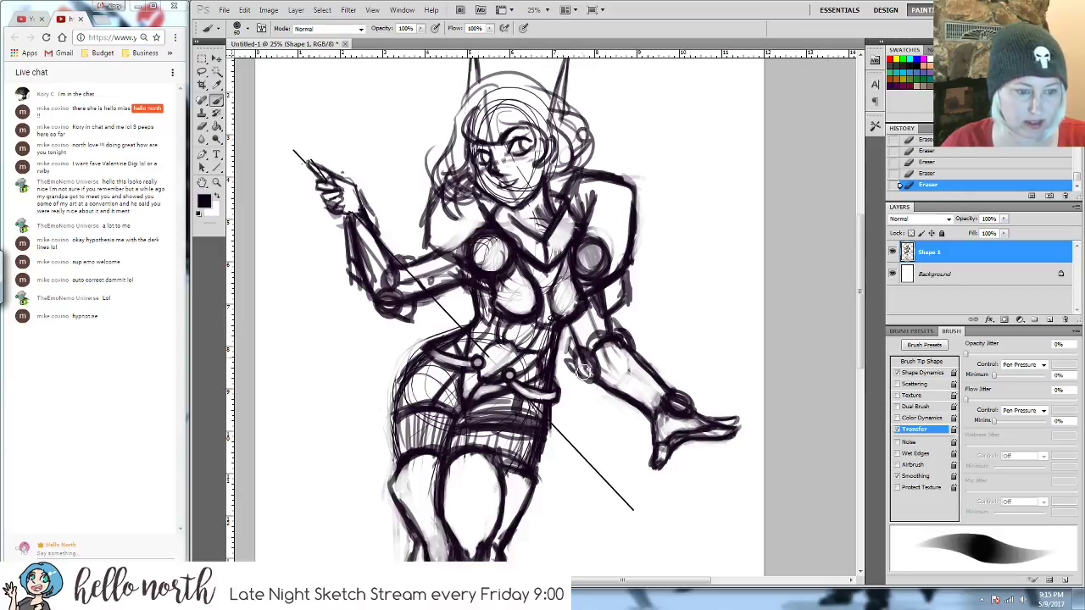
{"action": "left_click_drag", "start_coordinate": [583, 371], "coordinate": [580, 362]}
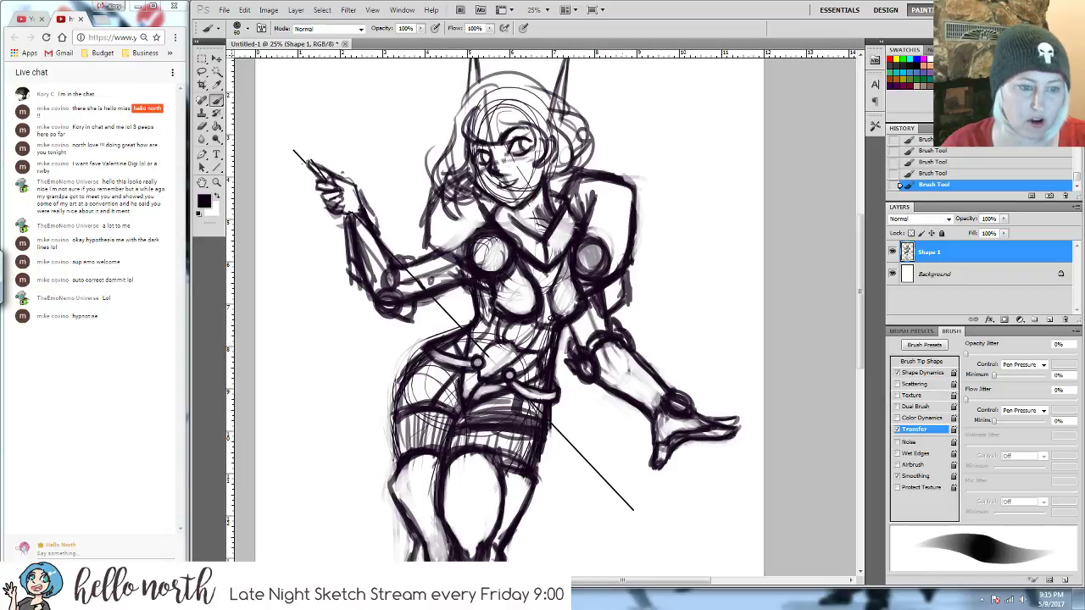
- Erase the rough lines on the lowered upper arm beneath the shoulder plate and redraw its edge with the brush
{"action": "key", "text": "e"}
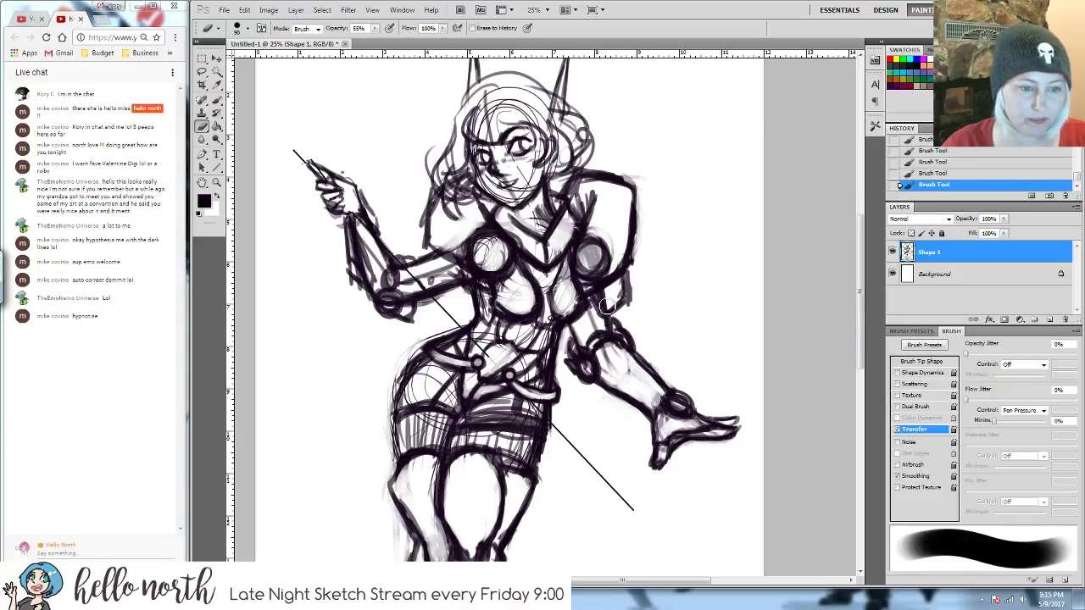
{"action": "mouse_move", "coordinate": [609, 297]}
{"action": "left_mouse_down"}
{"action": "mouse_move", "coordinate": [601, 305]}
{"action": "mouse_move", "coordinate": [634, 282]}
{"action": "mouse_move", "coordinate": [598, 326]}
{"action": "mouse_move", "coordinate": [632, 305]}
{"action": "mouse_move", "coordinate": [634, 250]}
{"action": "mouse_move", "coordinate": [627, 270]}
{"action": "mouse_move", "coordinate": [600, 251]}
{"action": "mouse_move", "coordinate": [582, 268]}
{"action": "mouse_move", "coordinate": [592, 247]}
{"action": "mouse_move", "coordinate": [581, 271]}
{"action": "left_mouse_up"}
{"action": "key", "text": "b"}
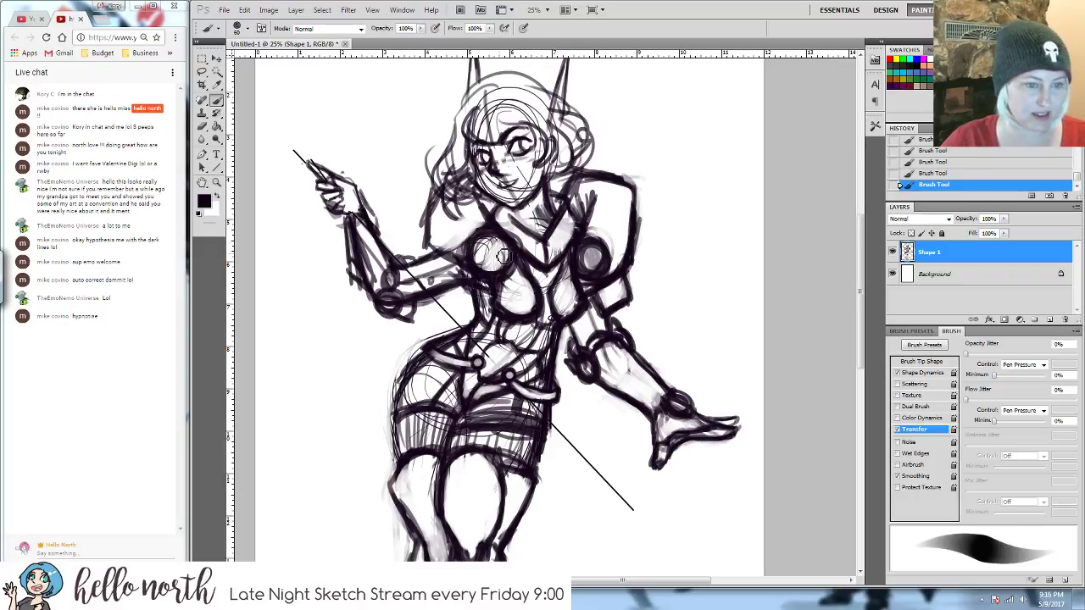
- Lighten the sketch lines inside the two round armour discs at the shoulders with the eraser
{"action": "left_click_drag", "start_coordinate": [518, 240], "coordinate": [544, 272]}
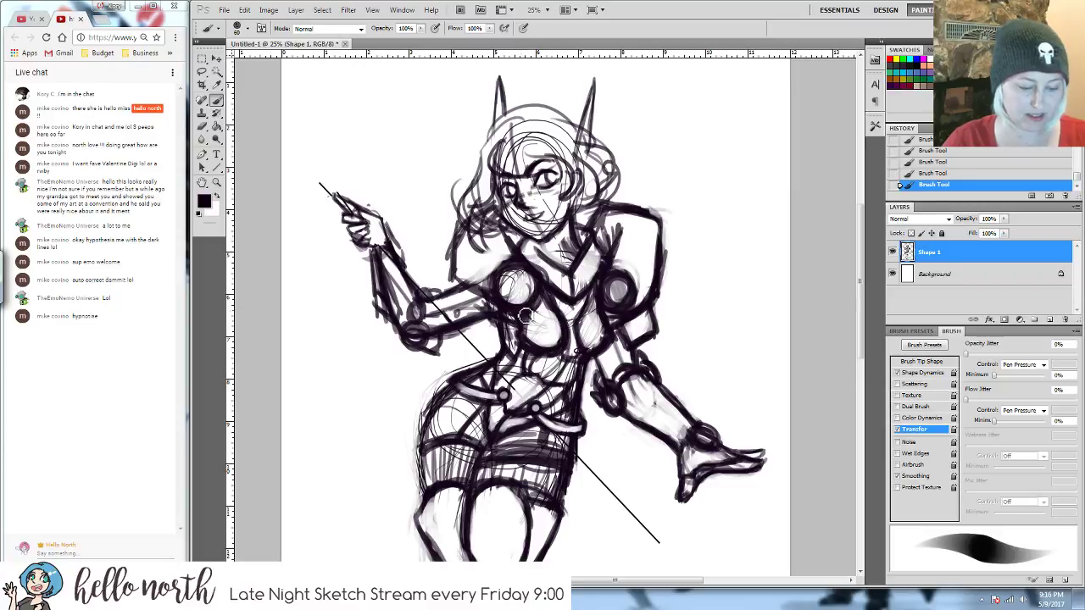
{"action": "key", "text": "e"}
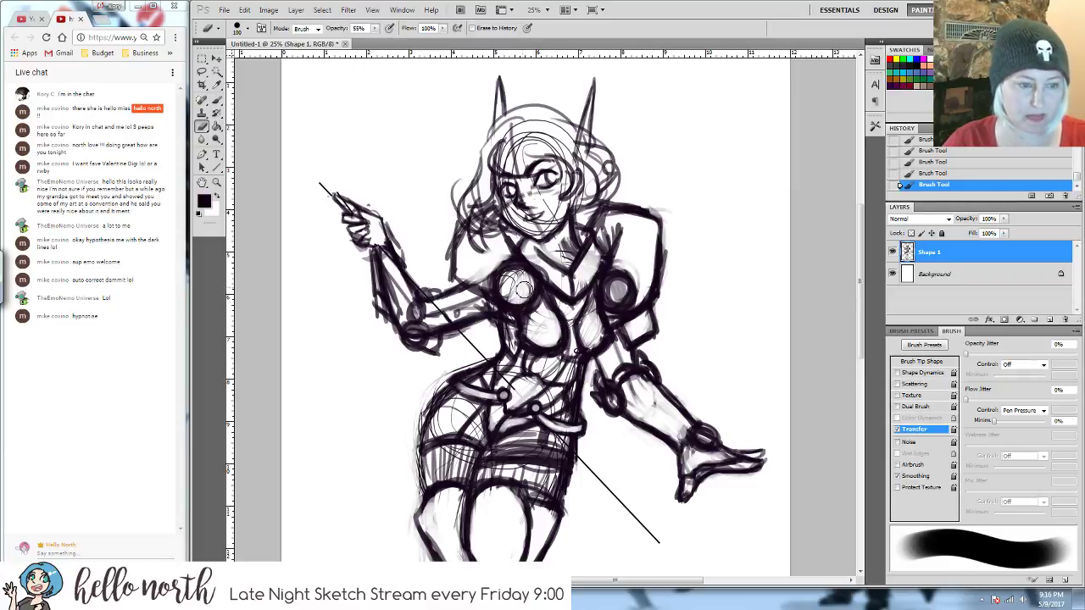
{"action": "left_click_drag", "start_coordinate": [523, 289], "coordinate": [514, 289]}
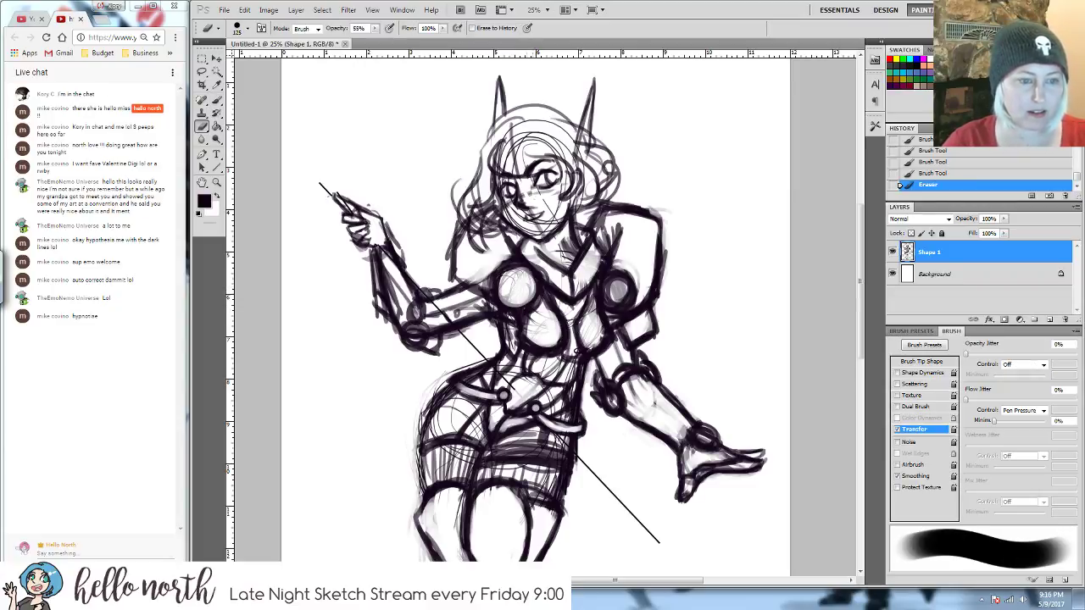
{"action": "left_click_drag", "start_coordinate": [616, 294], "coordinate": [619, 292]}
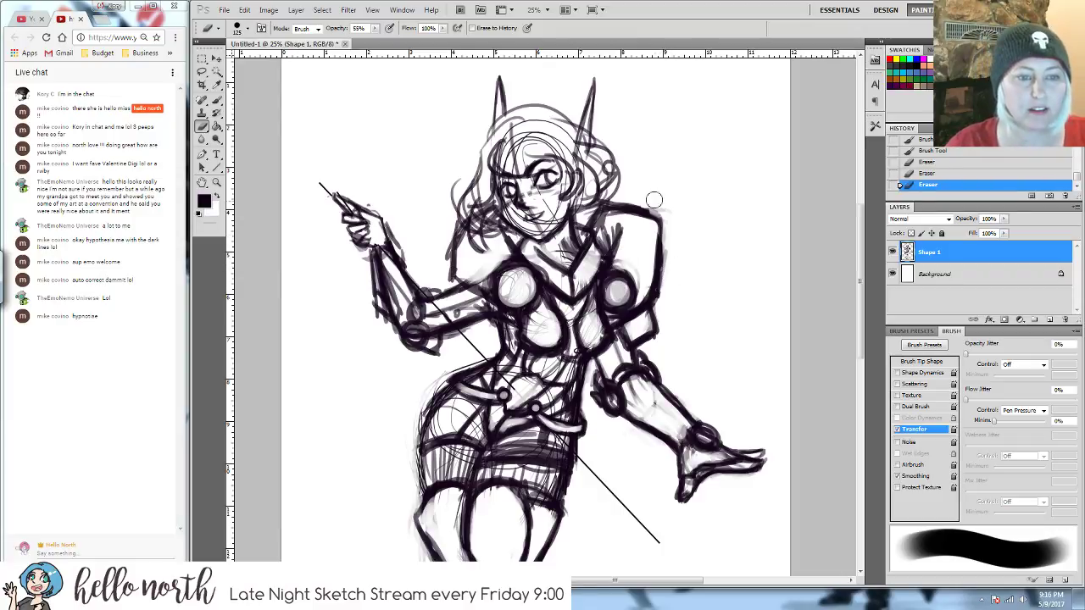
- Clean up the lowered arm's shoulder plate by reworking its outer corner and erasing the rough lines inside it
{"action": "mouse_move", "coordinate": [654, 202]}
{"action": "left_mouse_down"}
{"action": "mouse_move", "coordinate": [664, 204]}
{"action": "mouse_move", "coordinate": [652, 218]}
{"action": "mouse_move", "coordinate": [662, 238]}
{"action": "mouse_move", "coordinate": [659, 222]}
{"action": "left_mouse_up"}
{"action": "key", "text": "b"}
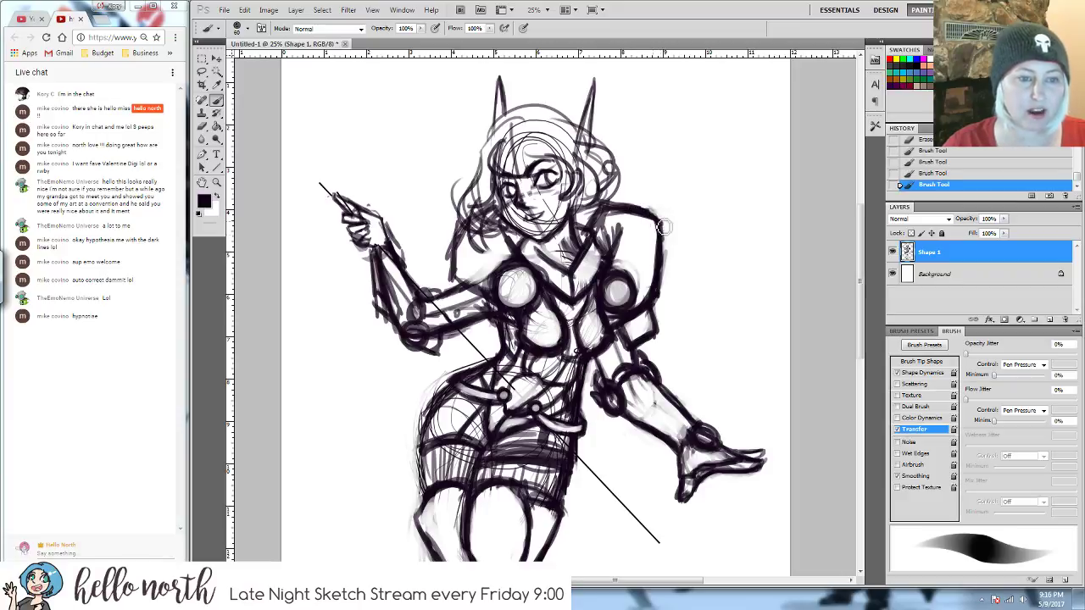
{"action": "key", "text": "e"}
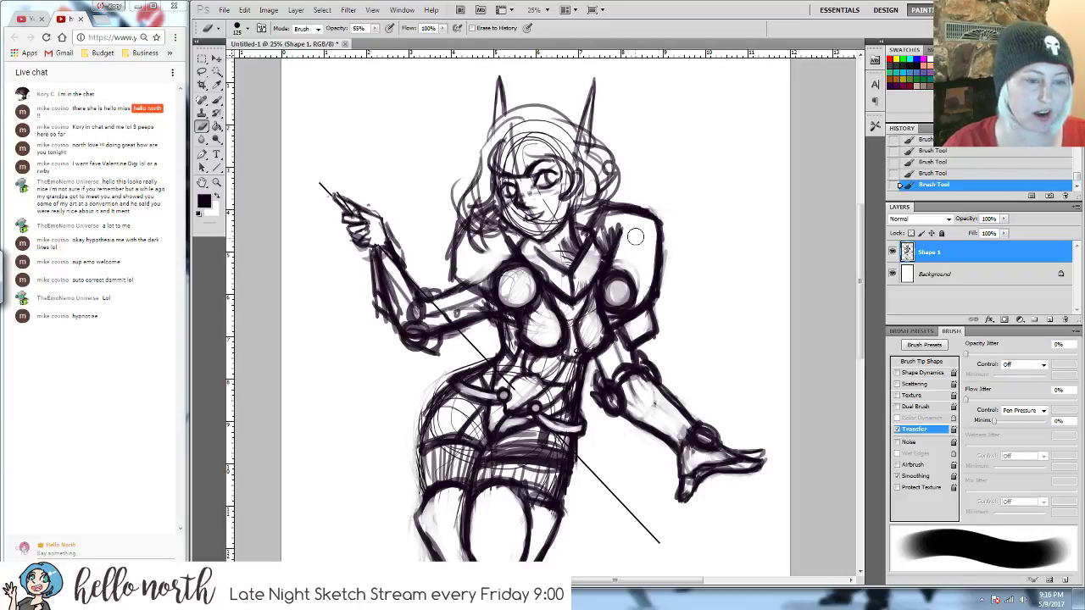
{"action": "mouse_move", "coordinate": [623, 241]}
{"action": "left_mouse_down"}
{"action": "mouse_move", "coordinate": [619, 261]}
{"action": "mouse_move", "coordinate": [631, 235]}
{"action": "left_mouse_up"}
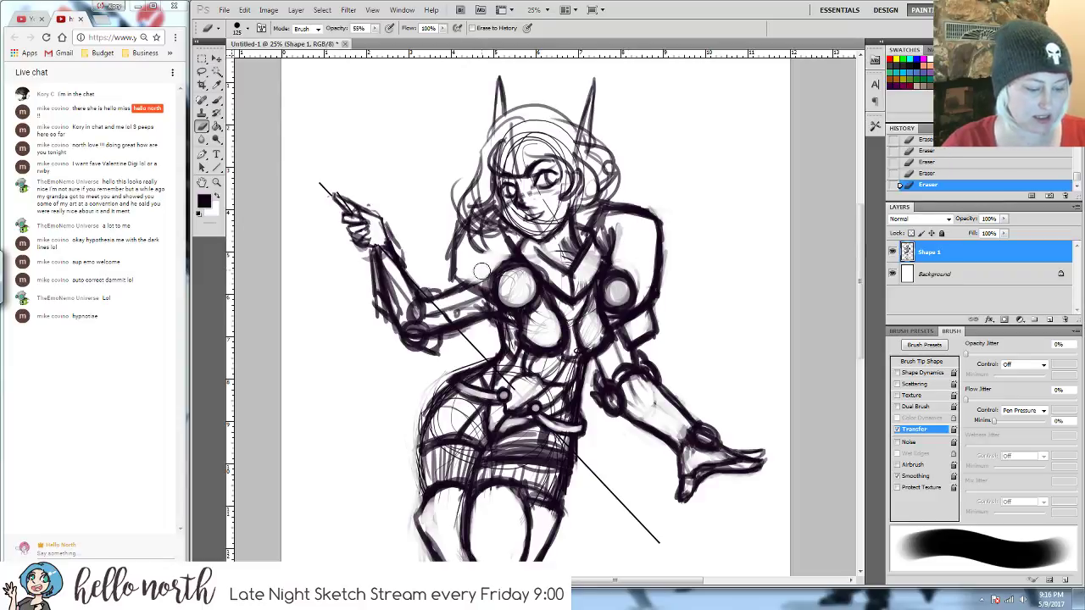
- Darken the outline of the raised arm's shoulder plate and the collar edge with the brush
{"action": "key", "text": "b"}
{"action": "mouse_move", "coordinate": [473, 236]}
{"action": "left_mouse_down"}
{"action": "mouse_move", "coordinate": [455, 265]}
{"action": "mouse_move", "coordinate": [490, 306]}
{"action": "mouse_move", "coordinate": [513, 246]}
{"action": "mouse_move", "coordinate": [523, 261]}
{"action": "mouse_move", "coordinate": [535, 239]}
{"action": "left_mouse_up"}
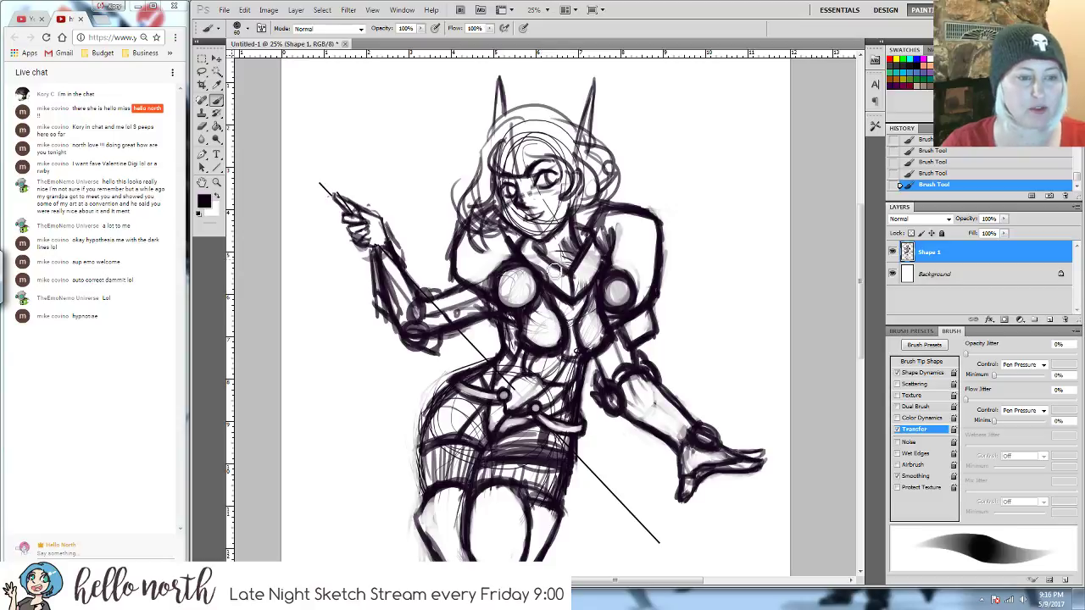
- Erase the stray sketch lines around the collar and outside both shoulder plates
{"action": "key", "text": "e"}
{"action": "mouse_move", "coordinate": [569, 254]}
{"action": "left_mouse_down"}
{"action": "mouse_move", "coordinate": [562, 247]}
{"action": "mouse_move", "coordinate": [583, 286]}
{"action": "left_mouse_up"}
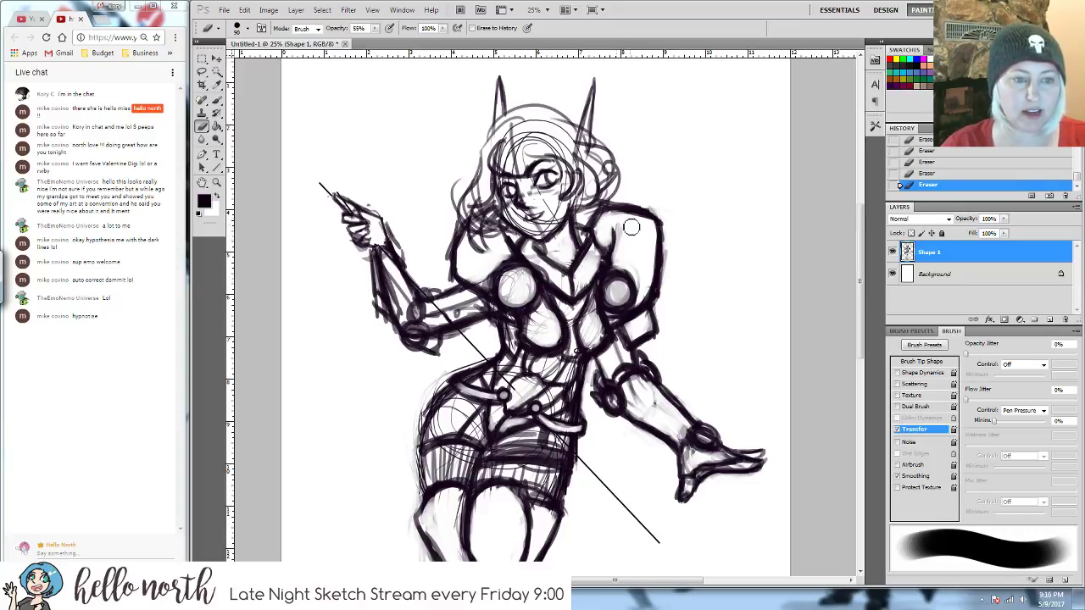
{"action": "left_click_drag", "start_coordinate": [620, 198], "coordinate": [681, 229]}
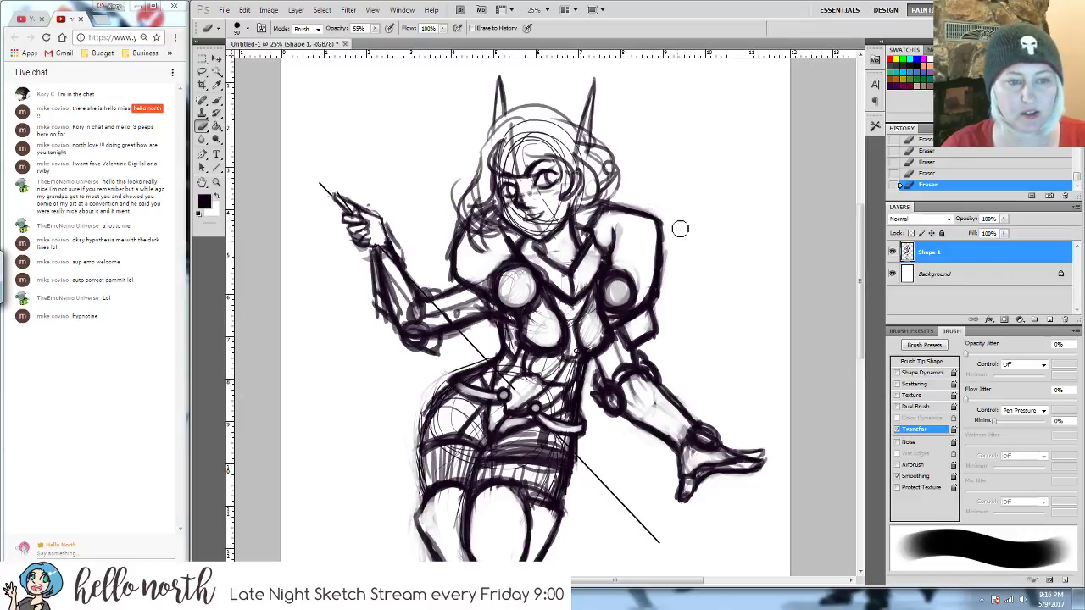
{"action": "left_click_drag", "start_coordinate": [440, 235], "coordinate": [442, 269]}
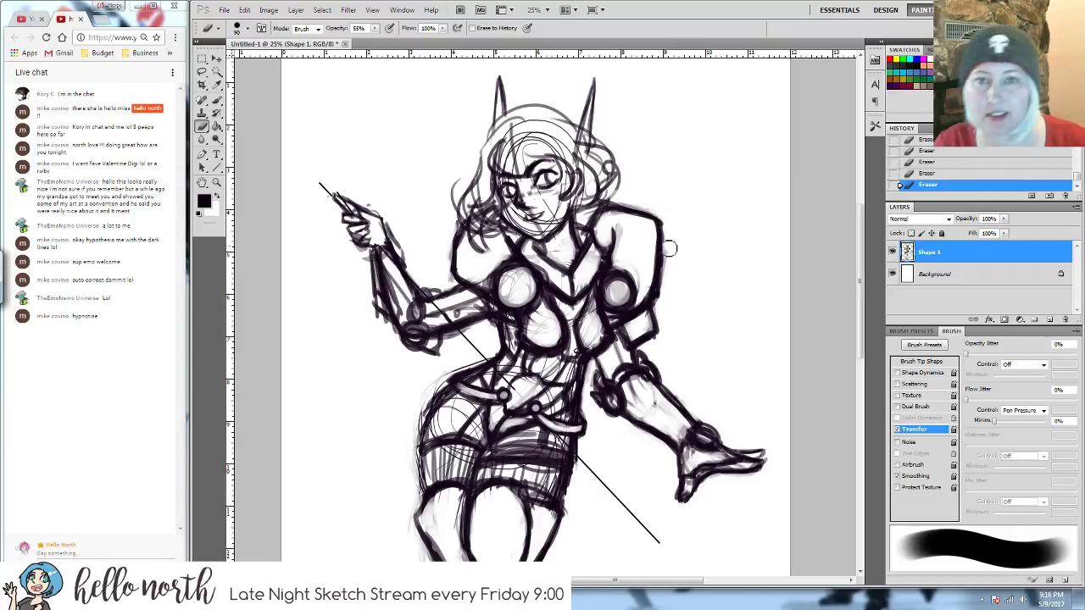
- Erase the rough lines inside the raised arm and darken its outer forearm contour and elbow joint
{"action": "left_click_drag", "start_coordinate": [454, 314], "coordinate": [468, 308]}
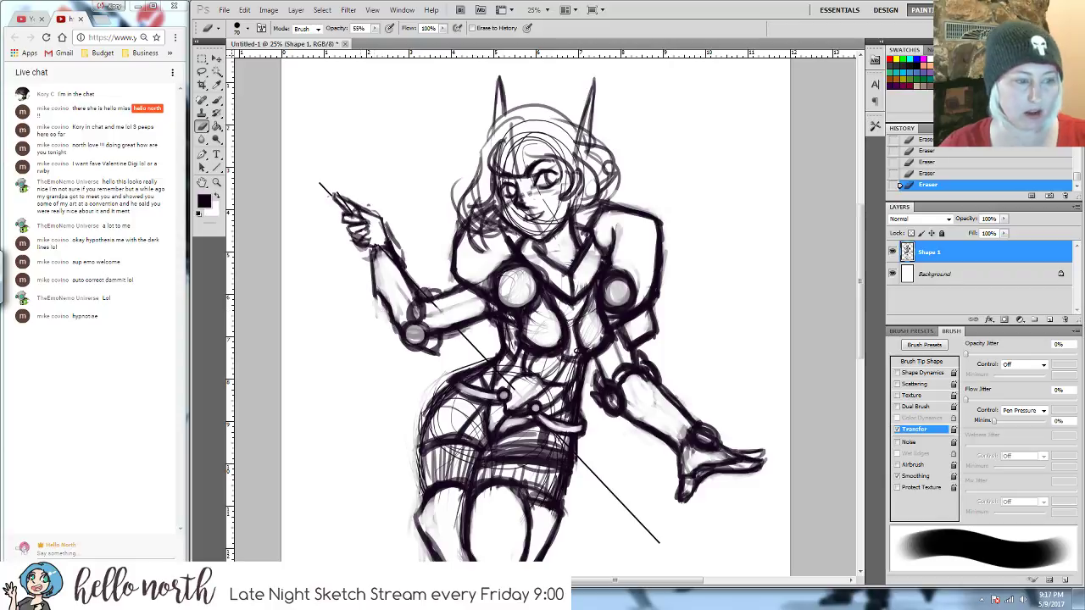
{"action": "key", "text": "b"}
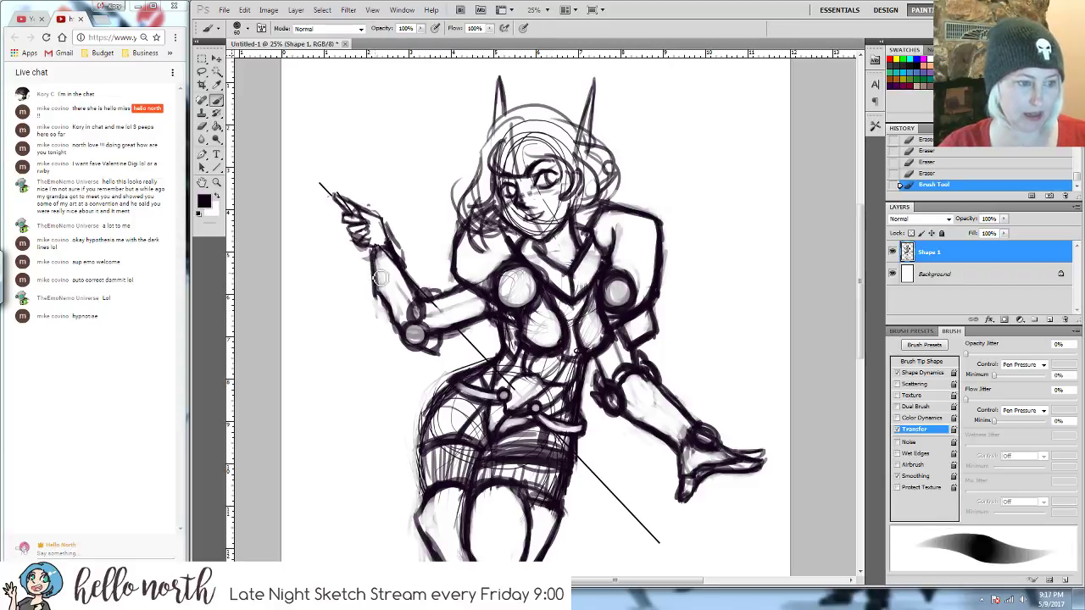
{"action": "left_click", "coordinate": [411, 333]}
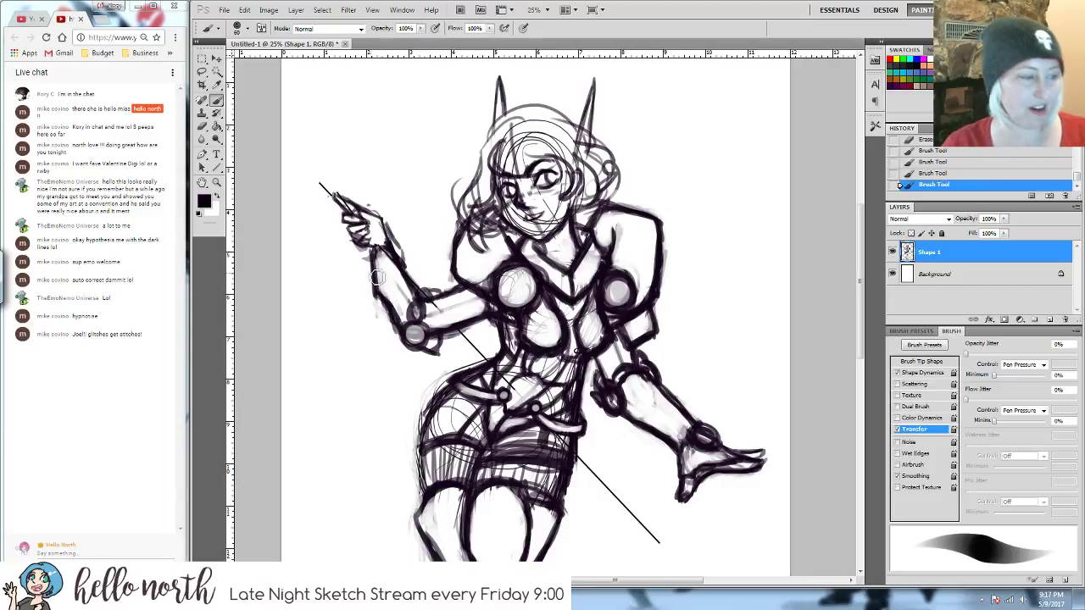
- Erase the raised forearm's outer contour and redraw it as a single line from wrist to elbow
{"action": "key", "text": "e"}
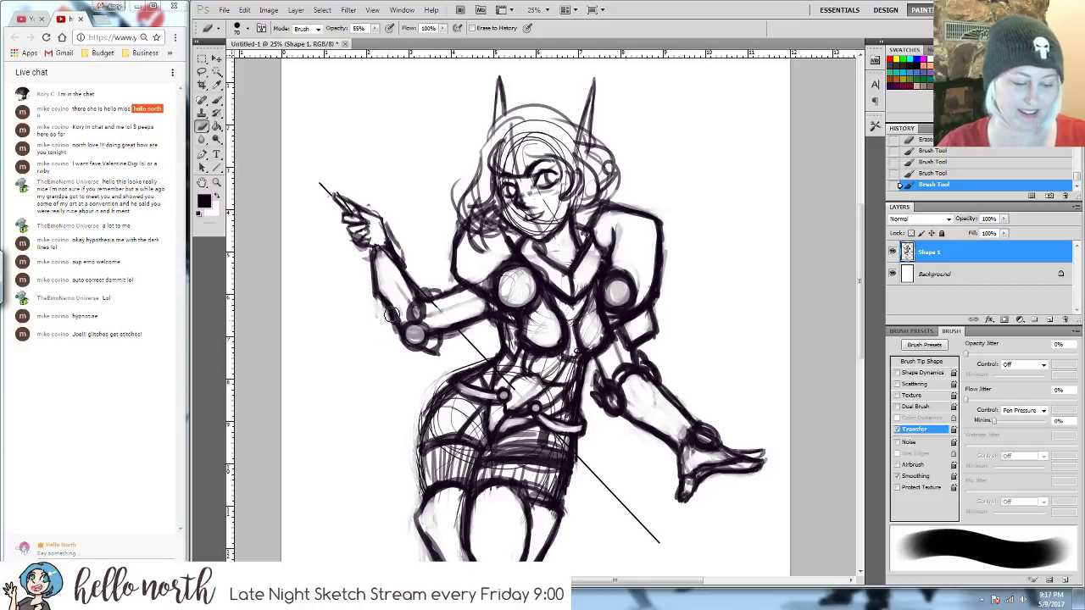
{"action": "left_click_drag", "start_coordinate": [391, 313], "coordinate": [379, 268]}
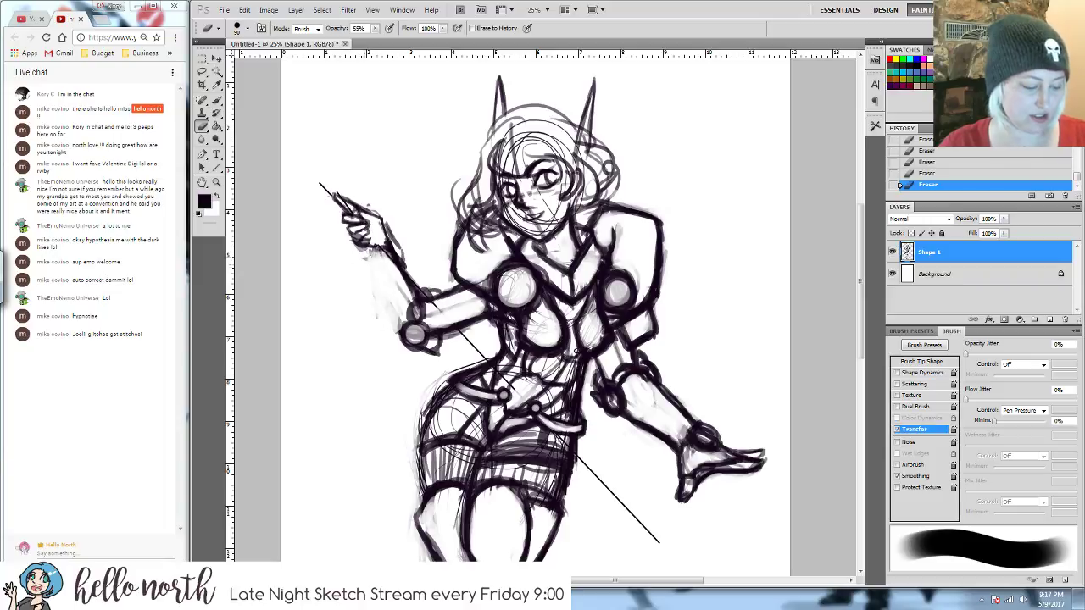
{"action": "key", "text": "b"}
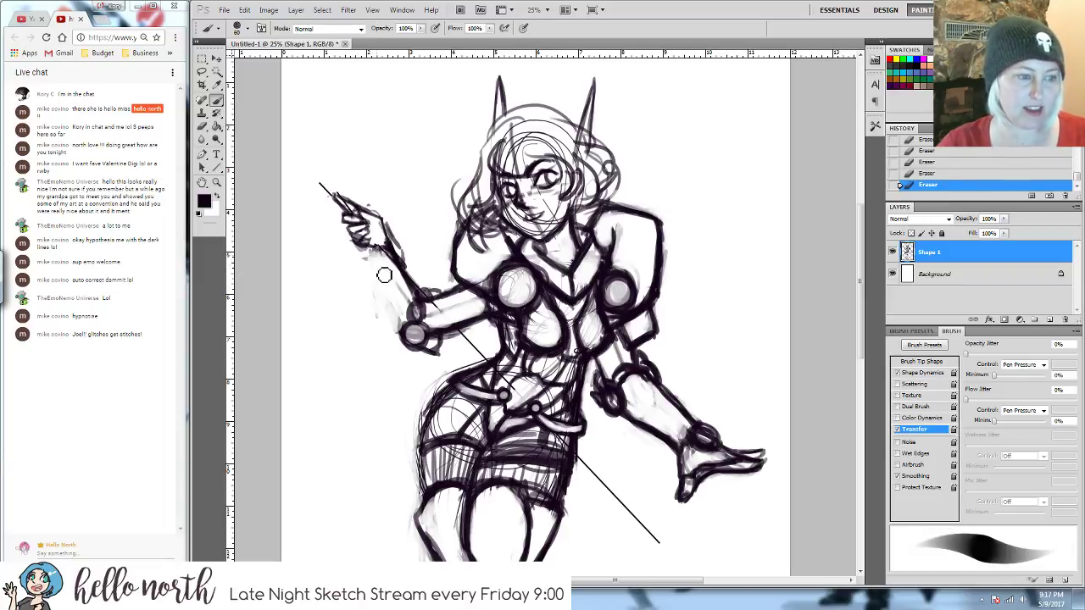
{"action": "mouse_move", "coordinate": [384, 276]}
{"action": "left_mouse_down"}
{"action": "mouse_move", "coordinate": [377, 254]}
{"action": "mouse_move", "coordinate": [386, 316]}
{"action": "mouse_move", "coordinate": [405, 337]}
{"action": "left_mouse_up"}
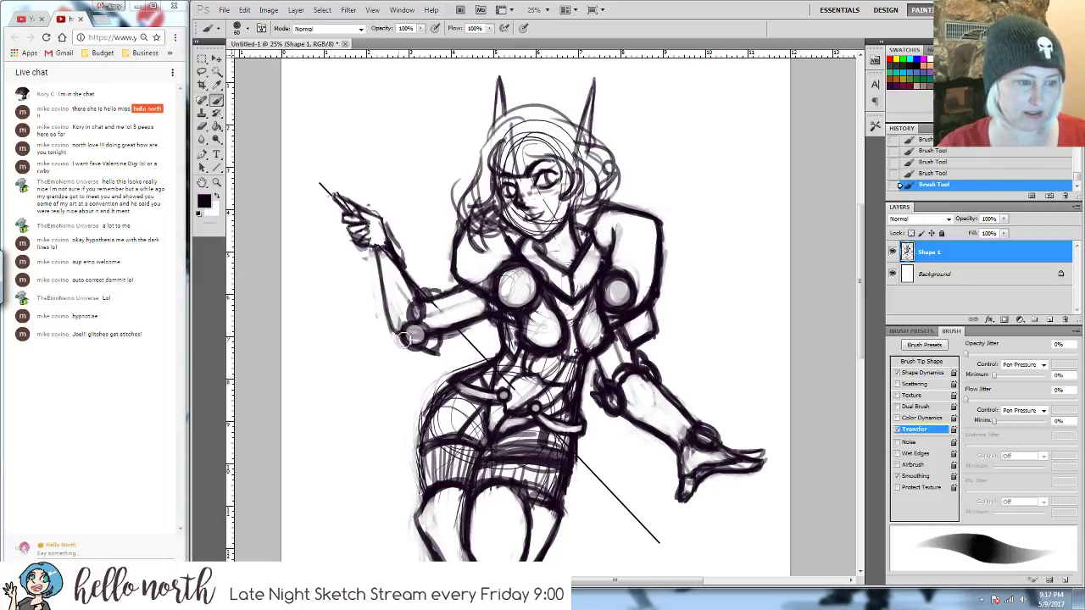
- Erase the raised forearm's inner contour and redraw it with the brush from the back of the hand to the elbow
{"action": "mouse_move", "coordinate": [385, 241]}
{"action": "left_mouse_down"}
{"action": "mouse_move", "coordinate": [406, 229]}
{"action": "mouse_move", "coordinate": [394, 258]}
{"action": "mouse_move", "coordinate": [421, 282]}
{"action": "left_mouse_up"}
{"action": "key", "text": "e"}
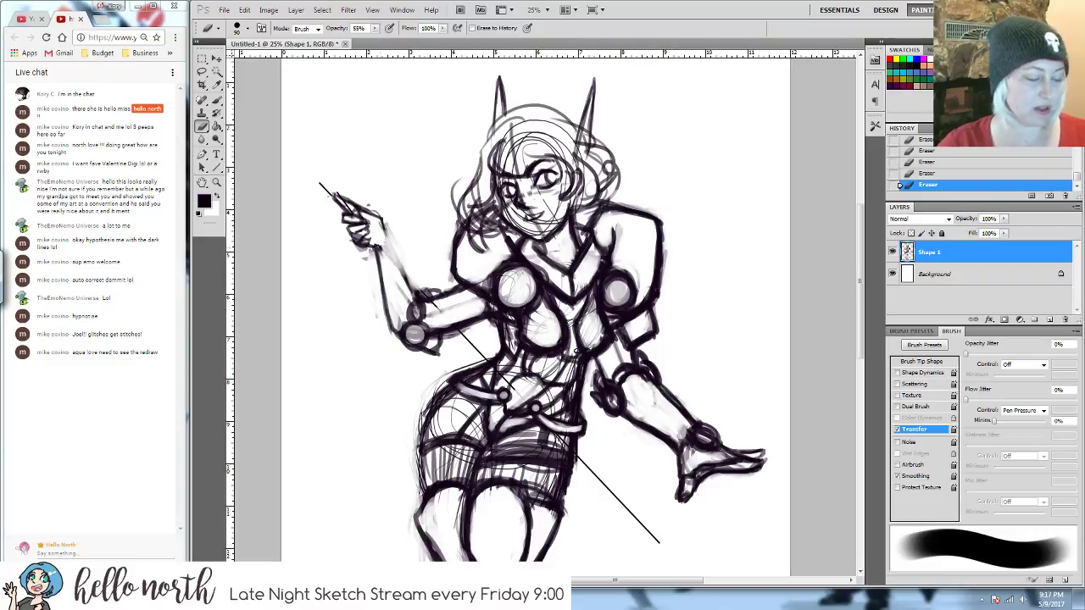
{"action": "key", "text": "b"}
{"action": "mouse_move", "coordinate": [380, 222]}
{"action": "left_mouse_down"}
{"action": "mouse_move", "coordinate": [431, 310]}
{"action": "mouse_move", "coordinate": [416, 309]}
{"action": "left_mouse_up"}
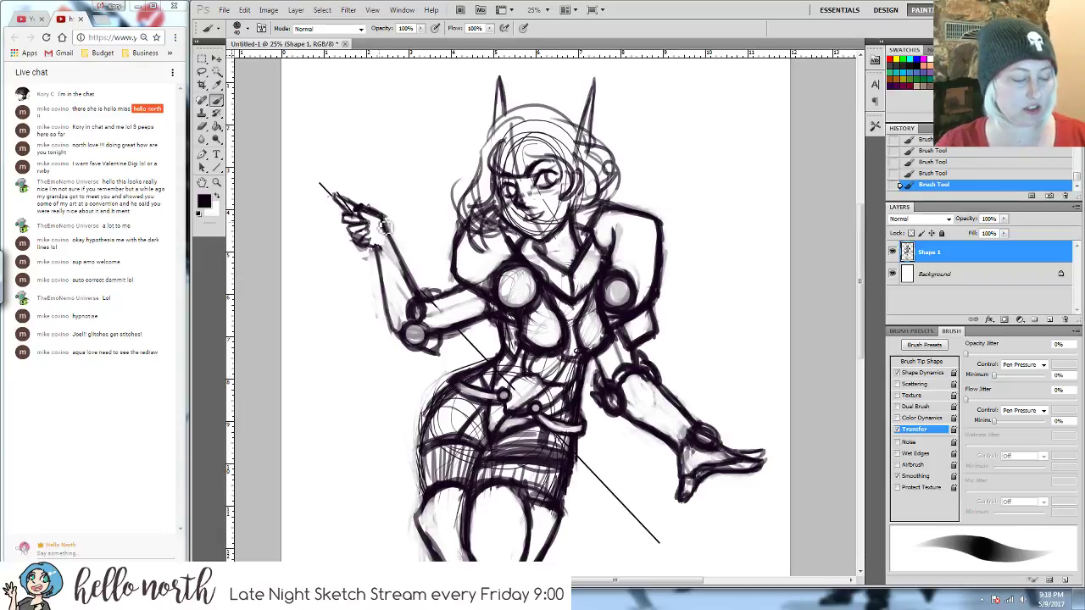
- Erase the rough lines on the raised hand's pointing finger and redraw the finger and the back of the hand
{"action": "key", "text": "e"}
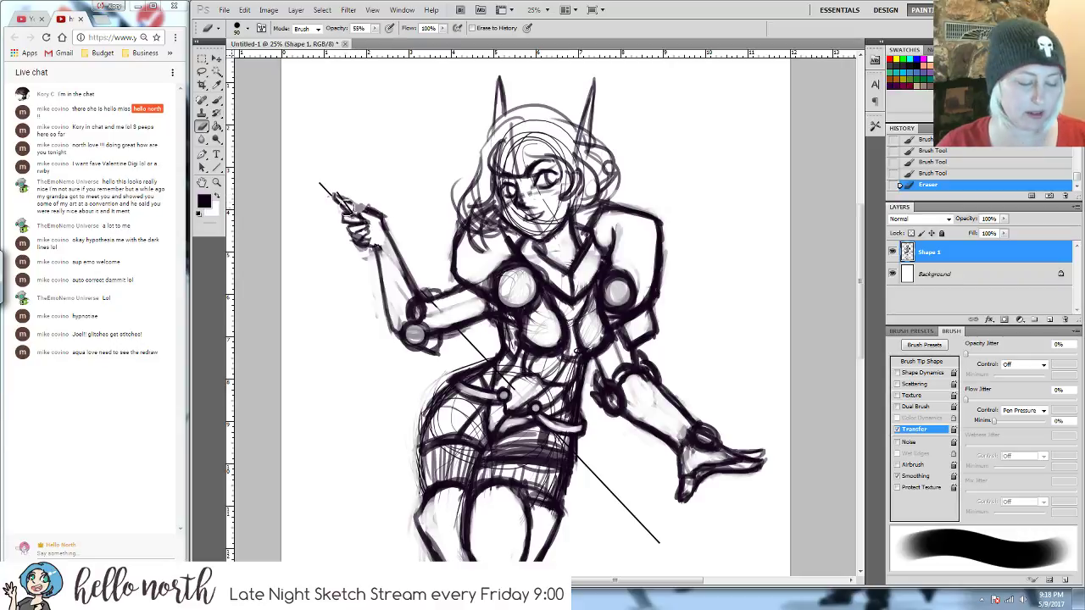
{"action": "key", "text": "b"}
{"action": "mouse_move", "coordinate": [356, 216]}
{"action": "left_mouse_down"}
{"action": "mouse_move", "coordinate": [377, 205]}
{"action": "mouse_move", "coordinate": [388, 227]}
{"action": "left_mouse_up"}
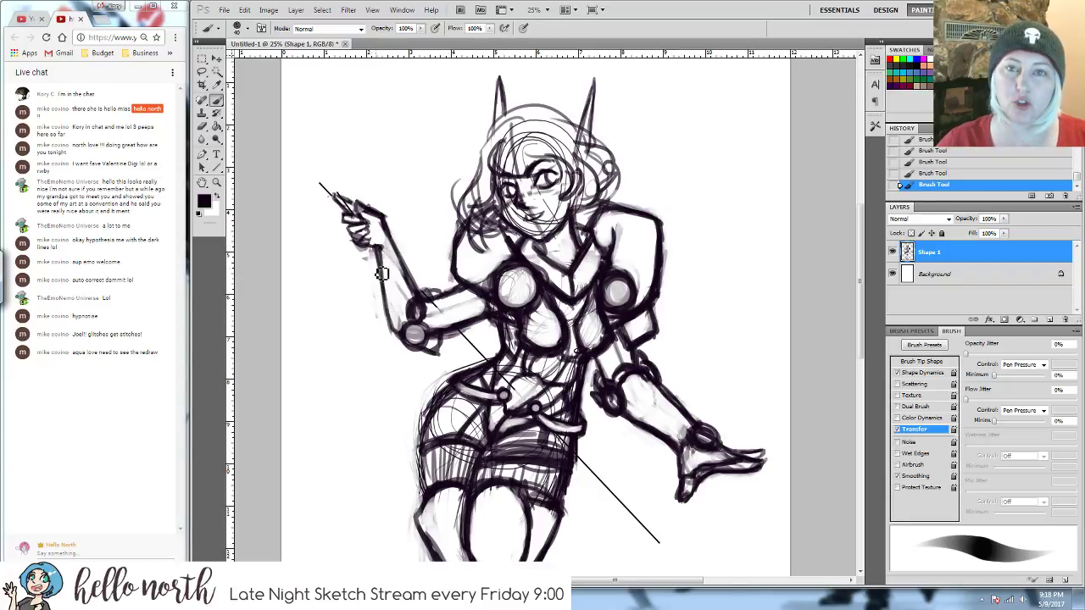
- Erase the raised forearm's outer contour and redraw it straight down from the wrist, angling in to the elbow joint
{"action": "key", "text": "e"}
{"action": "mouse_move", "coordinate": [383, 263]}
{"action": "left_mouse_down"}
{"action": "mouse_move", "coordinate": [385, 301]}
{"action": "mouse_move", "coordinate": [379, 279]}
{"action": "left_mouse_up"}
{"action": "key", "text": "b"}
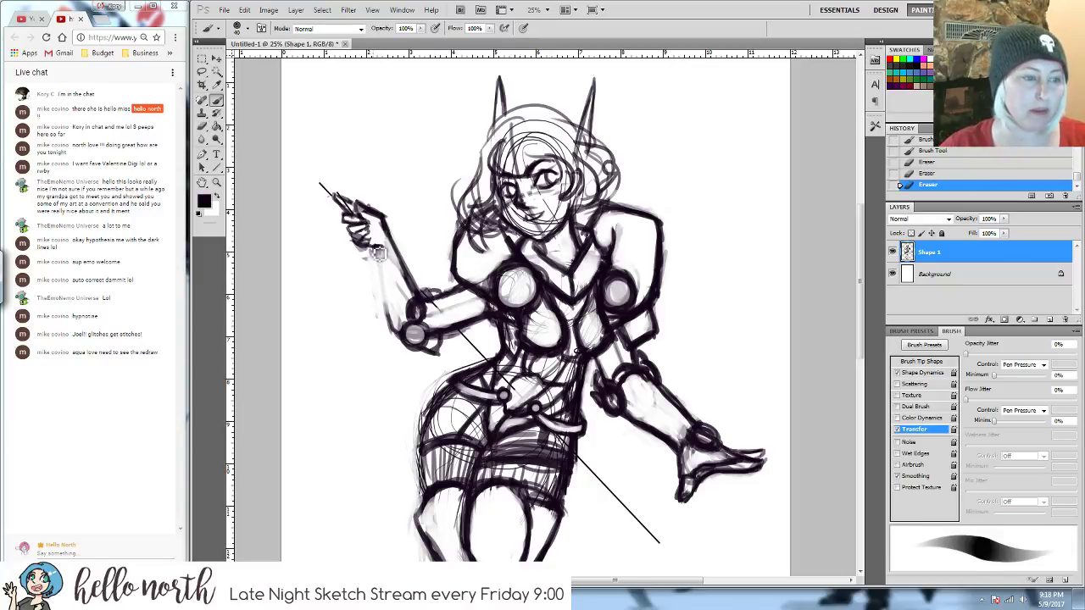
{"action": "left_click_drag", "start_coordinate": [379, 253], "coordinate": [381, 311]}
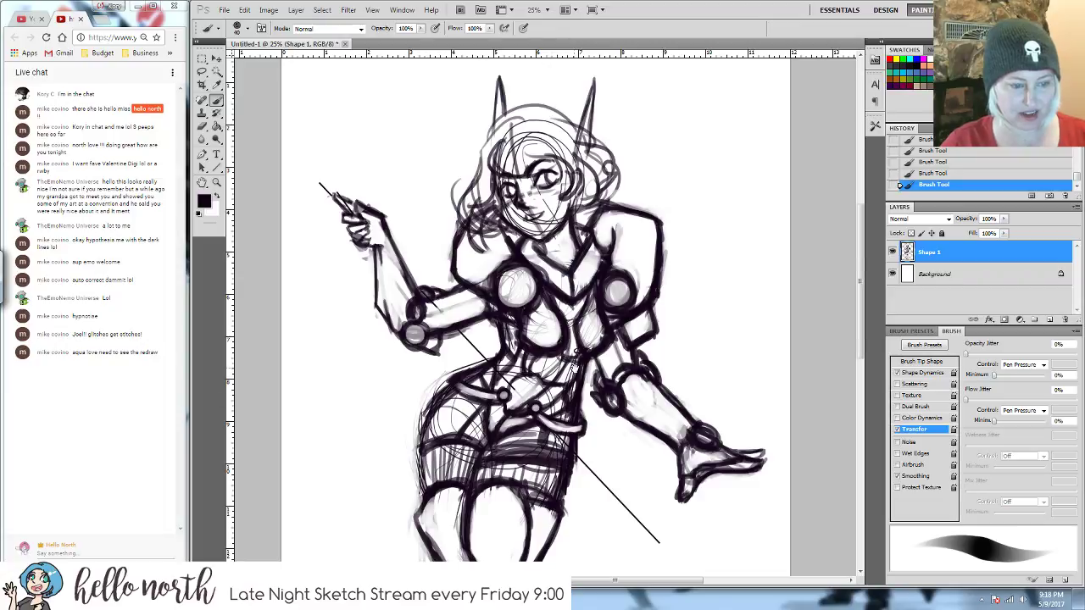
{"action": "mouse_move", "coordinate": [575, 366]}
{"action": "left_mouse_down"}
{"action": "mouse_move", "coordinate": [572, 221]}
{"action": "mouse_move", "coordinate": [506, 284]}
{"action": "mouse_move", "coordinate": [528, 370]}
{"action": "left_mouse_up"}
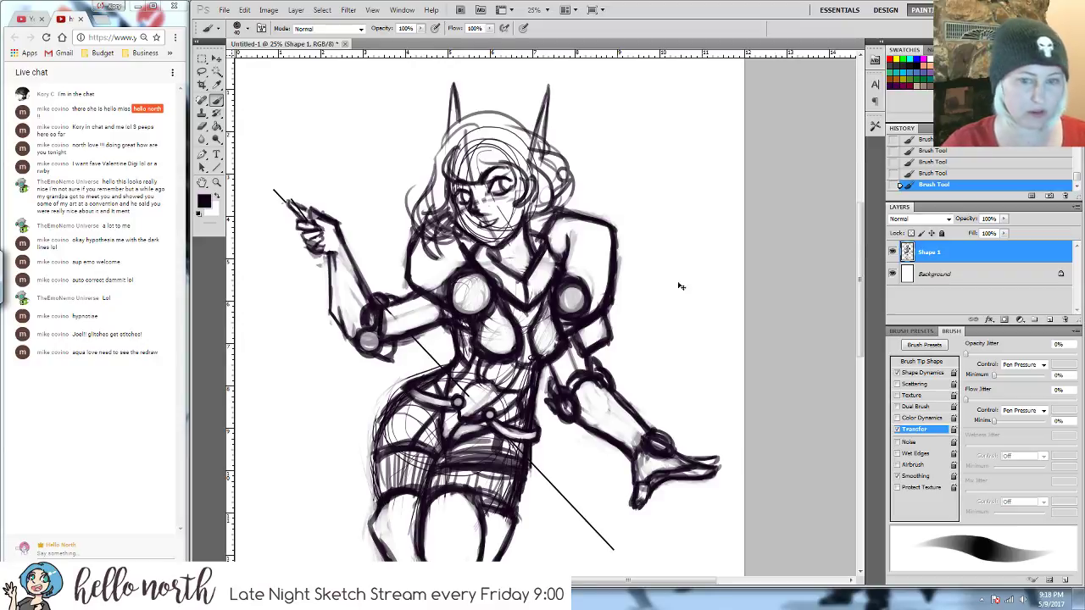
- Undo the last two brush strokes and clean up the raised arm's elbow joint and wrist with the eraser and brush
{"action": "left_click", "coordinate": [928, 161]}
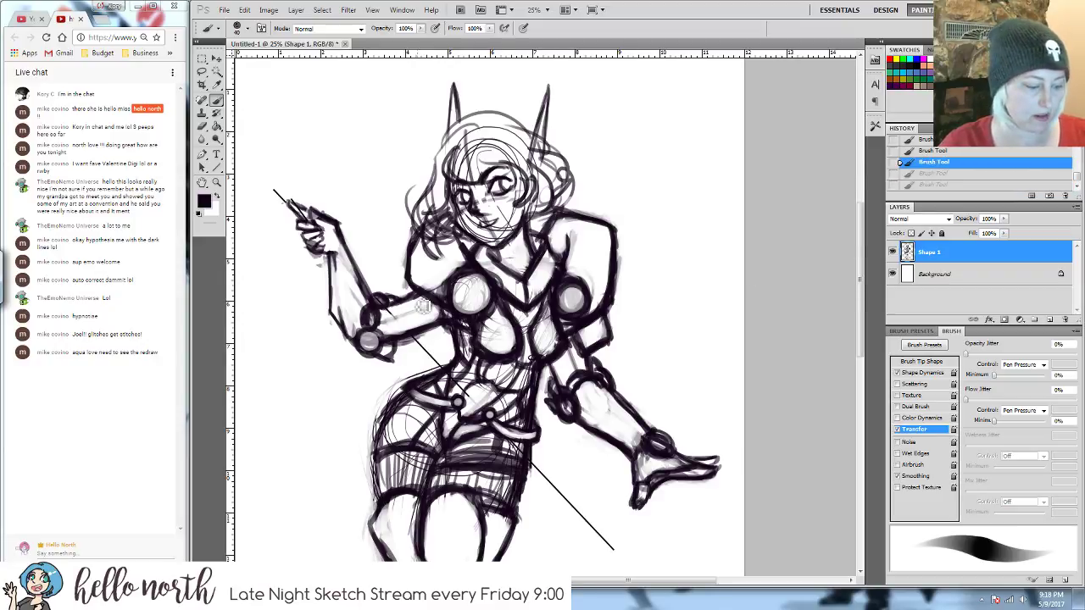
{"action": "key", "text": "e"}
{"action": "mouse_move", "coordinate": [382, 319]}
{"action": "left_mouse_down"}
{"action": "mouse_move", "coordinate": [432, 338]}
{"action": "mouse_move", "coordinate": [385, 315]}
{"action": "mouse_move", "coordinate": [385, 337]}
{"action": "mouse_move", "coordinate": [398, 310]}
{"action": "mouse_move", "coordinate": [426, 304]}
{"action": "mouse_move", "coordinate": [389, 349]}
{"action": "mouse_move", "coordinate": [435, 329]}
{"action": "mouse_move", "coordinate": [391, 343]}
{"action": "left_mouse_up"}
{"action": "key", "text": "b"}
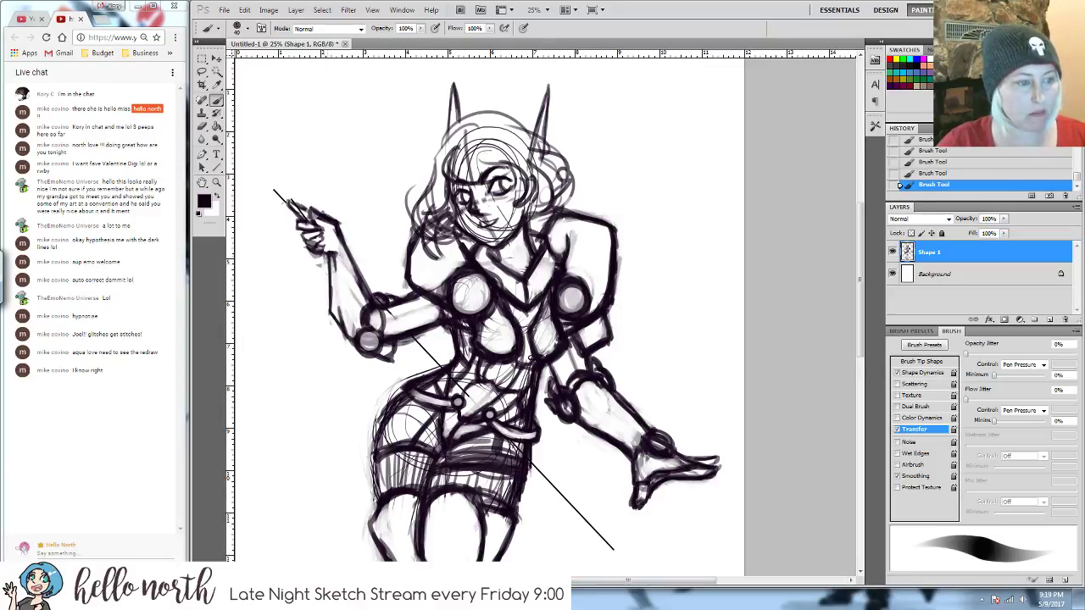
{"action": "key", "text": "e"}
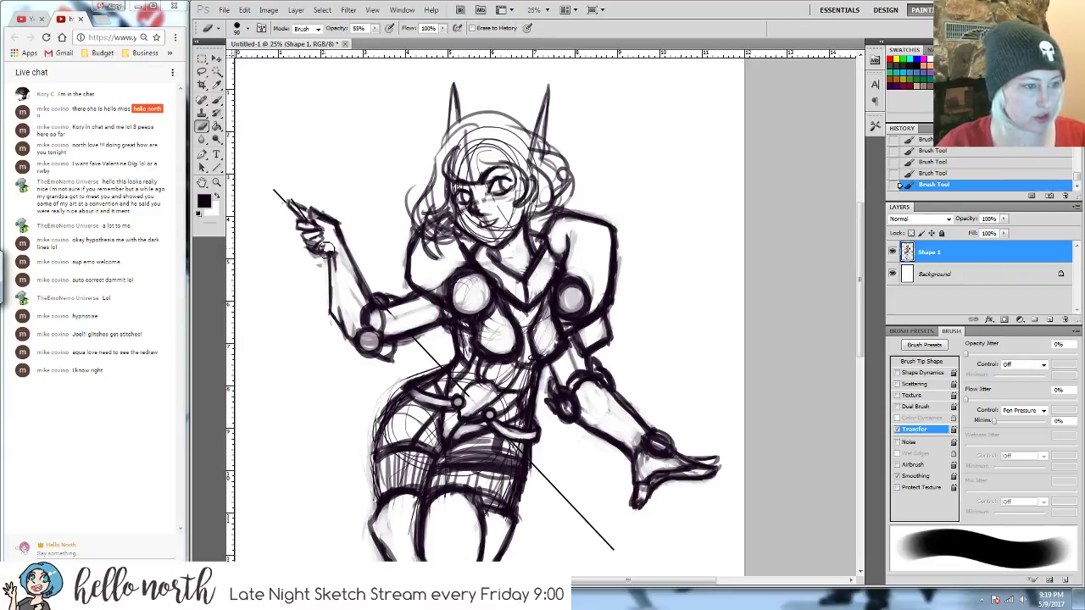
{"action": "left_click_drag", "start_coordinate": [327, 247], "coordinate": [344, 254]}
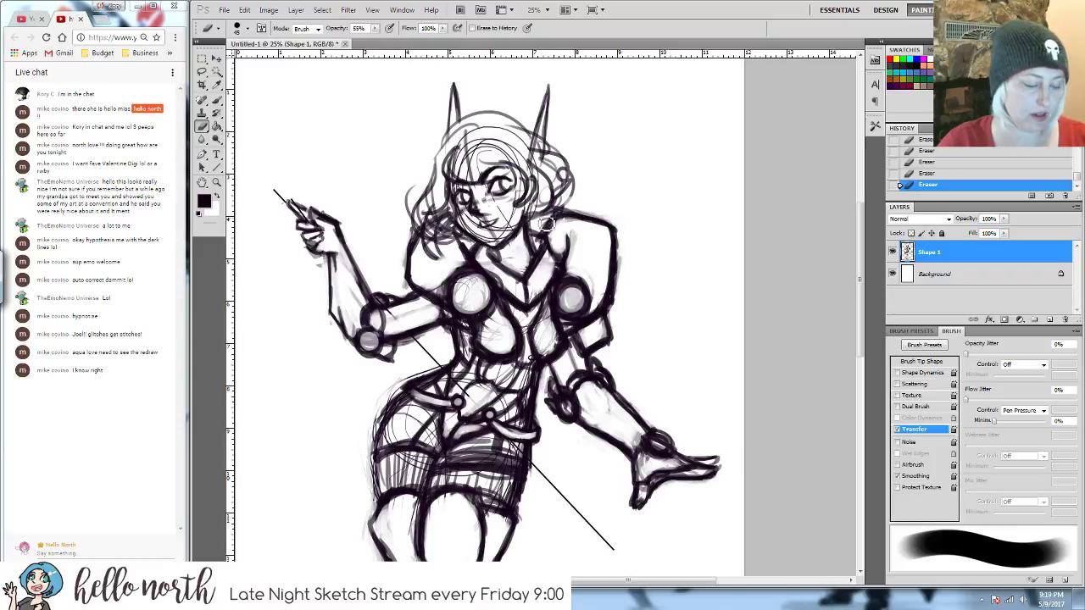
- Reduce the brush size to 35 and go over the face's outer edge from brow to cheek
{"action": "key", "text": "ctrl+plus"}
{"action": "key", "text": "ctrl+plus"}
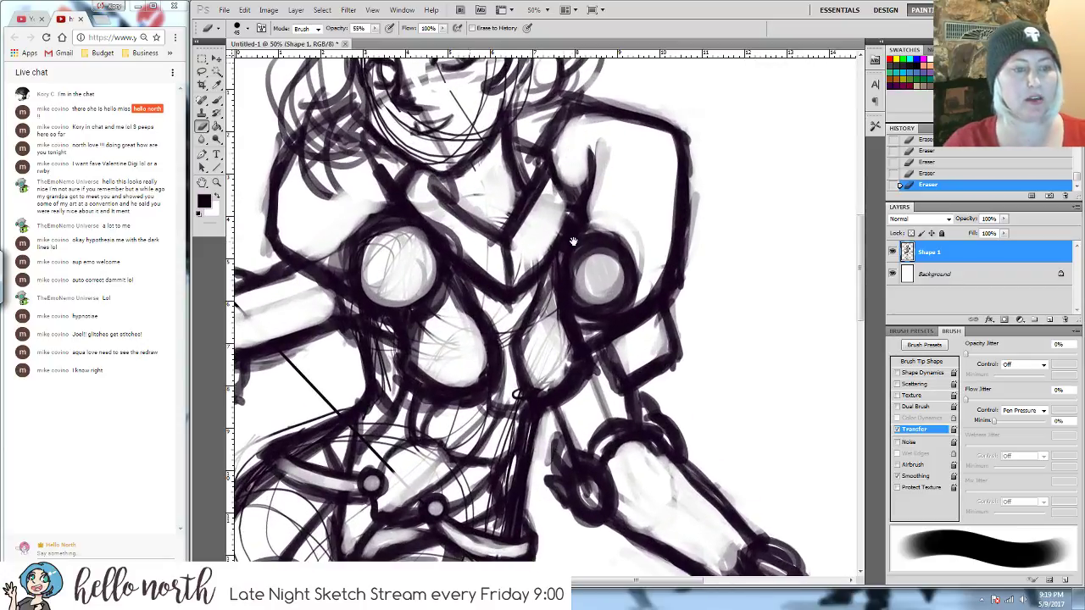
{"action": "left_click_drag", "start_coordinate": [573, 155], "coordinate": [599, 415]}
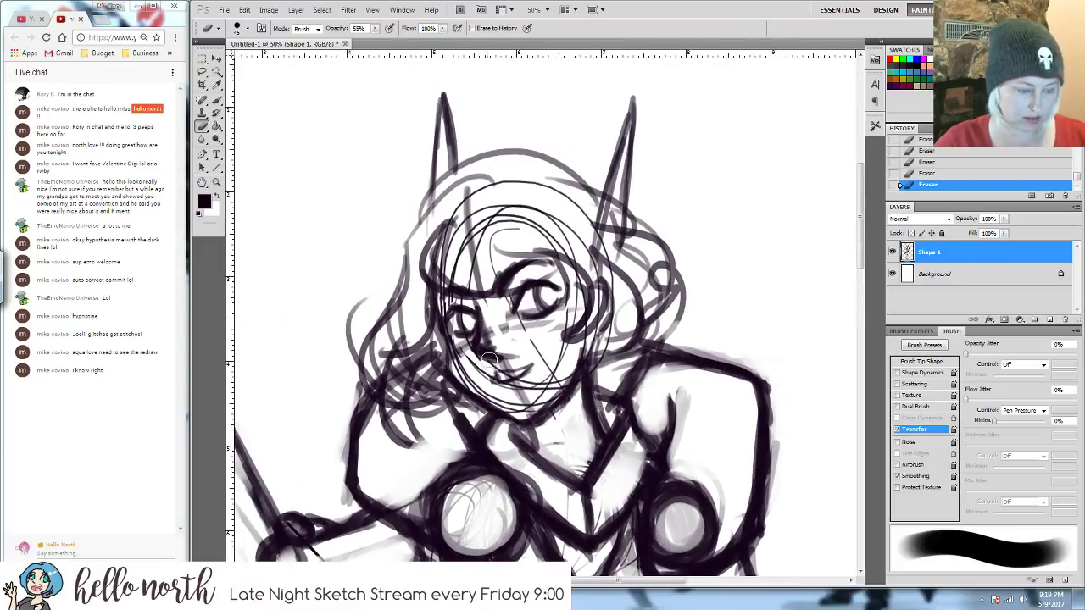
{"action": "key", "text": "b"}
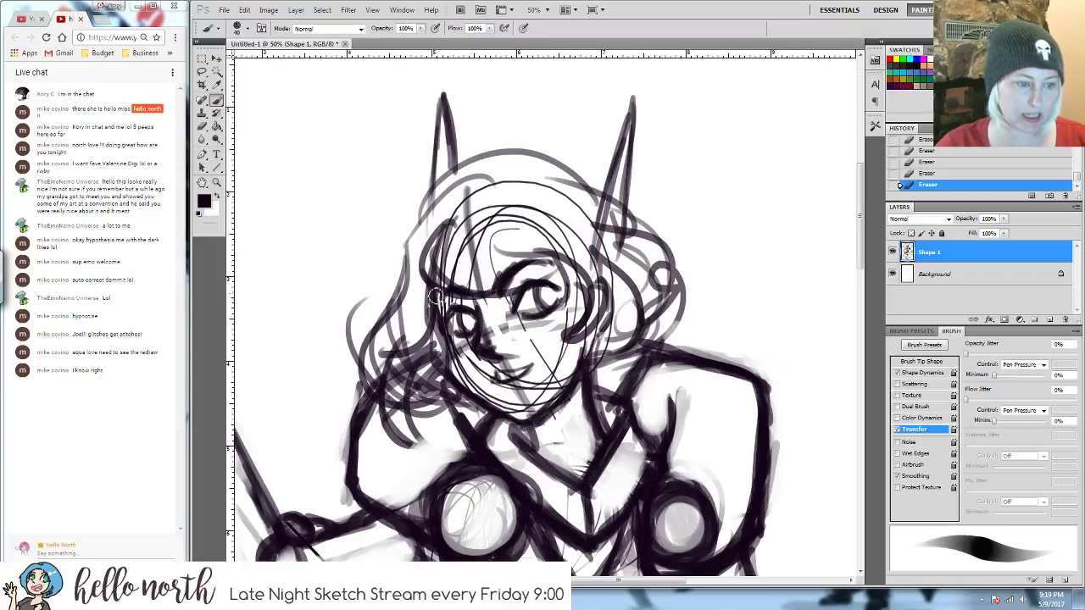
{"action": "key", "text": "bracketleft"}
{"action": "left_click_drag", "start_coordinate": [441, 300], "coordinate": [452, 364]}
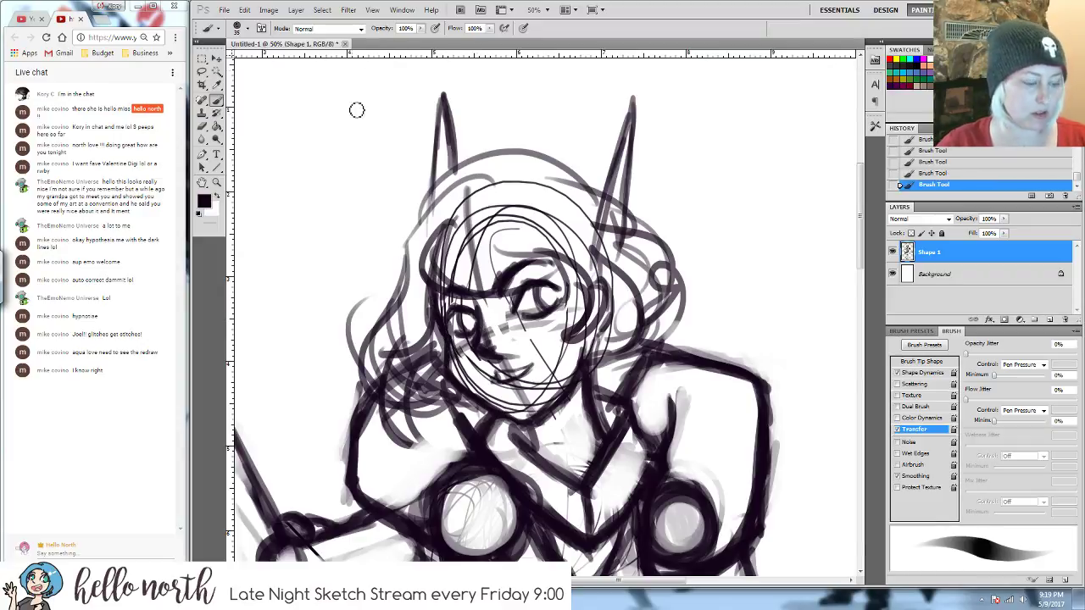
- Set the eraser opacity to 32% and fade the rough sketch lines across the face and hair
{"action": "key", "text": "e"}
{"action": "left_click", "coordinate": [375, 29]}
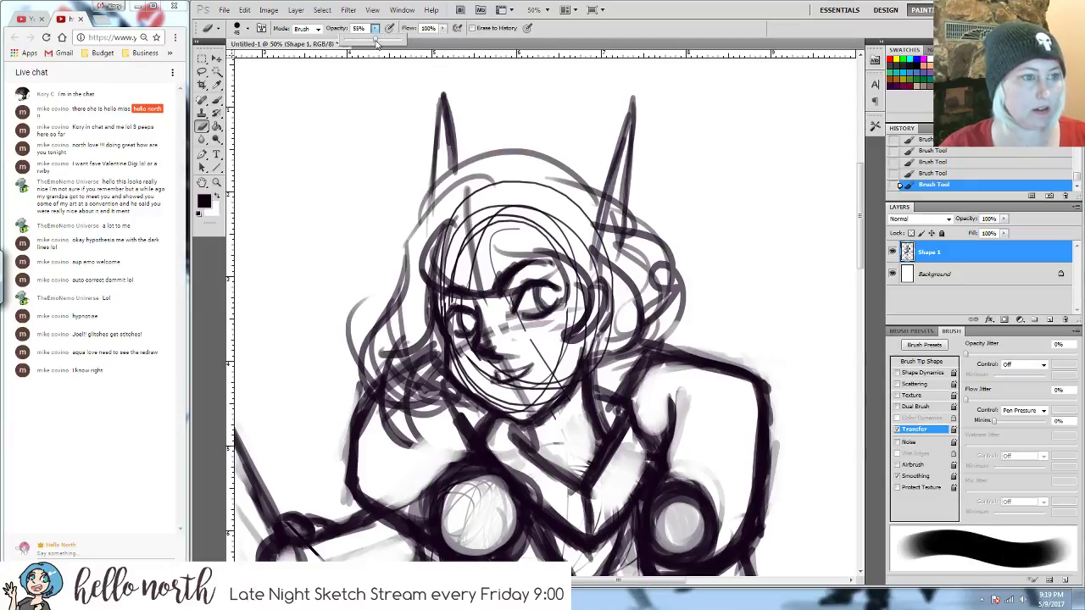
{"action": "left_click", "coordinate": [505, 250]}
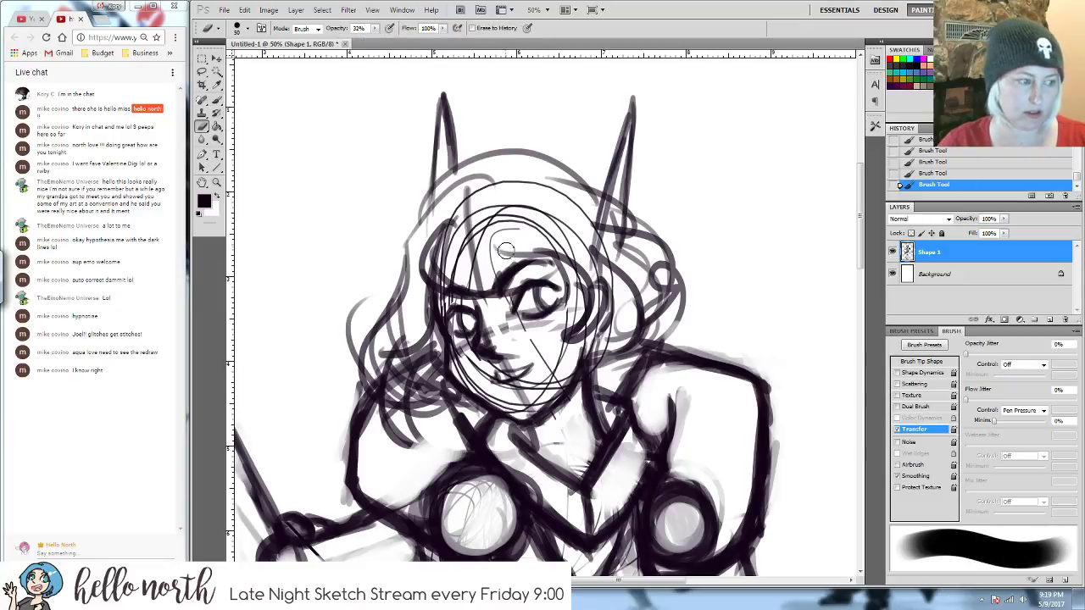
{"action": "left_click_drag", "start_coordinate": [472, 176], "coordinate": [509, 364]}
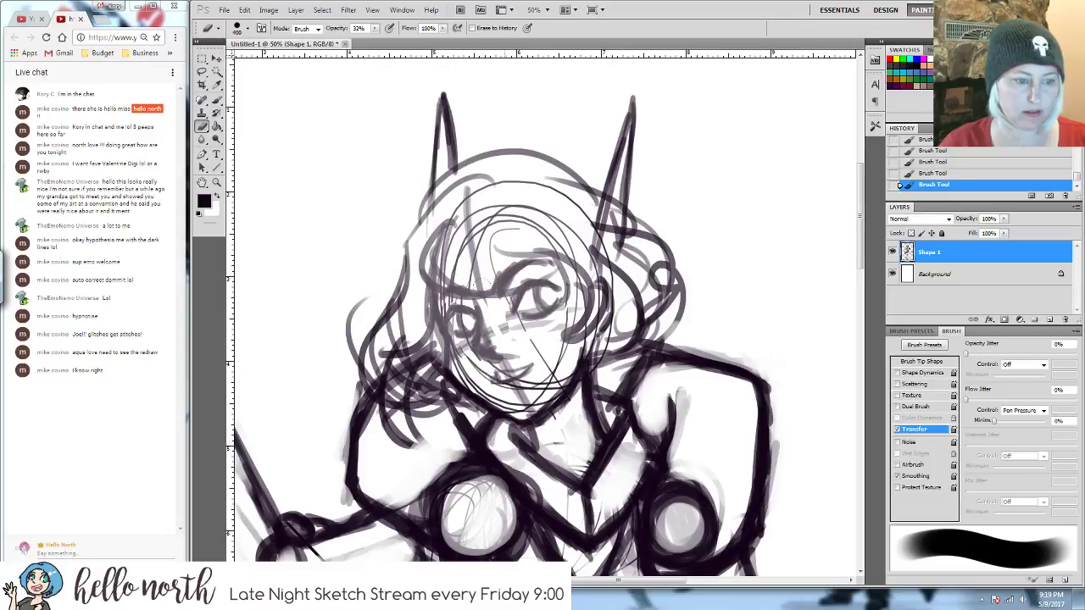
{"action": "left_click_drag", "start_coordinate": [441, 263], "coordinate": [627, 424]}
{"action": "left_click_drag", "start_coordinate": [648, 195], "coordinate": [508, 322]}
{"action": "left_click_drag", "start_coordinate": [474, 279], "coordinate": [370, 311]}
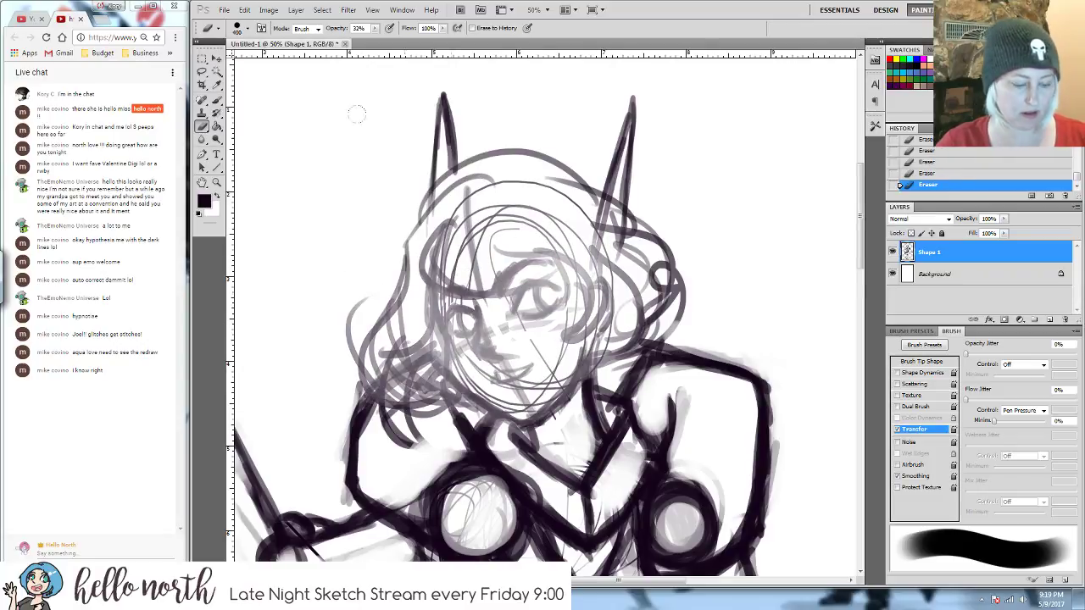
- Redraw the face contour from temple to chin in dark brush lines, along with the side of the neck and the outer ear curve
{"action": "key", "text": "b"}
{"action": "mouse_move", "coordinate": [441, 245]}
{"action": "left_mouse_down"}
{"action": "mouse_move", "coordinate": [447, 374]}
{"action": "mouse_move", "coordinate": [449, 350]}
{"action": "mouse_move", "coordinate": [458, 382]}
{"action": "mouse_move", "coordinate": [496, 411]}
{"action": "left_mouse_up"}
{"action": "mouse_move", "coordinate": [443, 367]}
{"action": "left_mouse_down"}
{"action": "mouse_move", "coordinate": [521, 438]}
{"action": "mouse_move", "coordinate": [571, 395]}
{"action": "mouse_move", "coordinate": [539, 429]}
{"action": "mouse_move", "coordinate": [513, 436]}
{"action": "mouse_move", "coordinate": [535, 446]}
{"action": "left_mouse_up"}
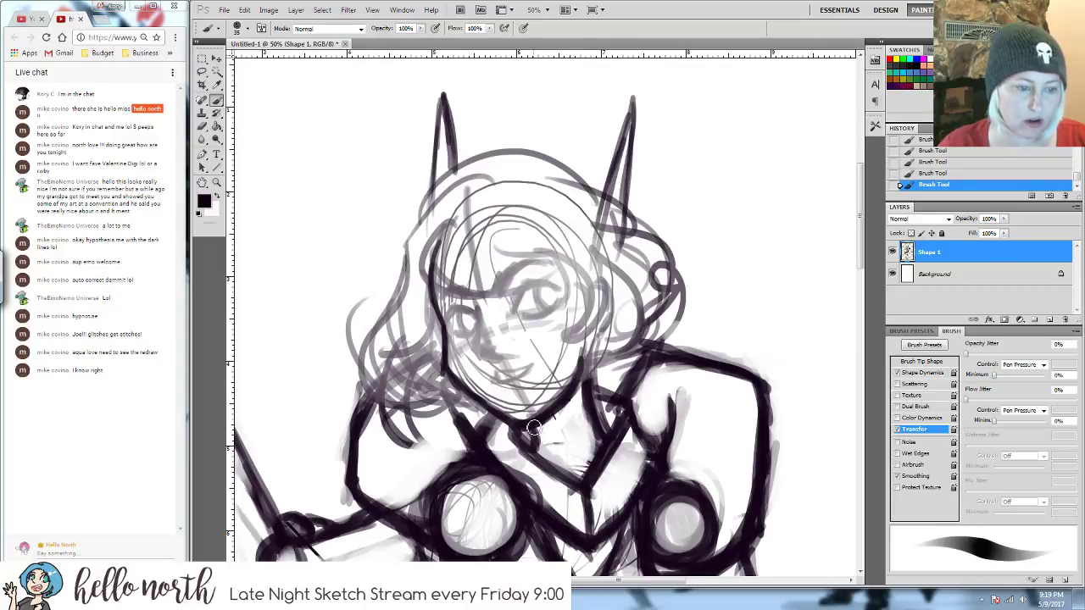
{"action": "mouse_move", "coordinate": [597, 394]}
{"action": "left_mouse_down"}
{"action": "mouse_move", "coordinate": [590, 352]}
{"action": "mouse_move", "coordinate": [596, 414]}
{"action": "left_mouse_up"}
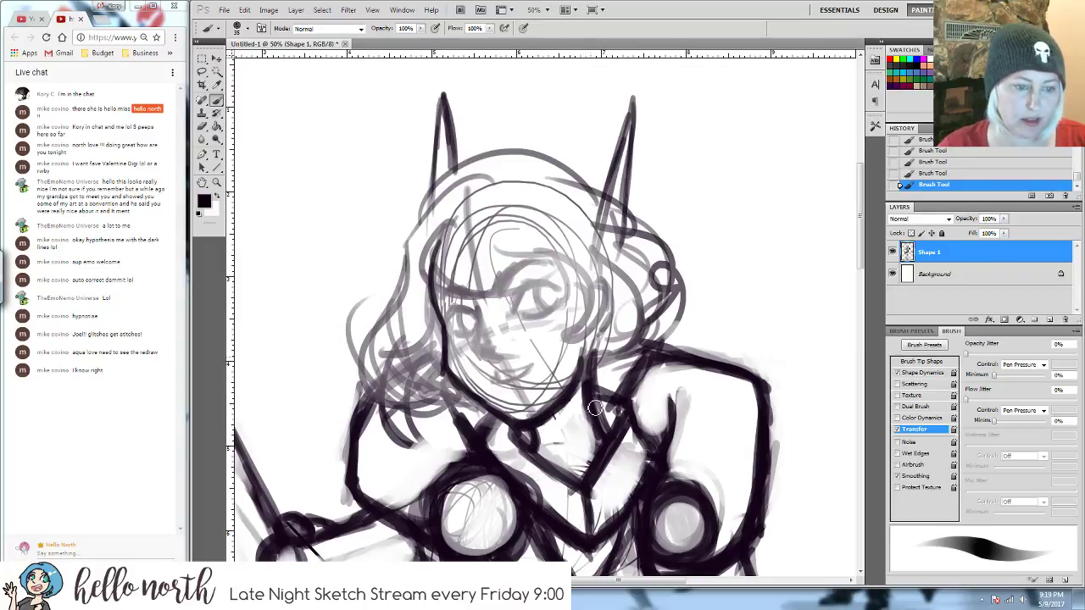
{"action": "left_click_drag", "start_coordinate": [589, 353], "coordinate": [600, 423]}
{"action": "mouse_move", "coordinate": [583, 388]}
{"action": "left_mouse_down"}
{"action": "mouse_move", "coordinate": [545, 452]}
{"action": "mouse_move", "coordinate": [530, 450]}
{"action": "mouse_move", "coordinate": [580, 491]}
{"action": "mouse_move", "coordinate": [613, 437]}
{"action": "left_mouse_up"}
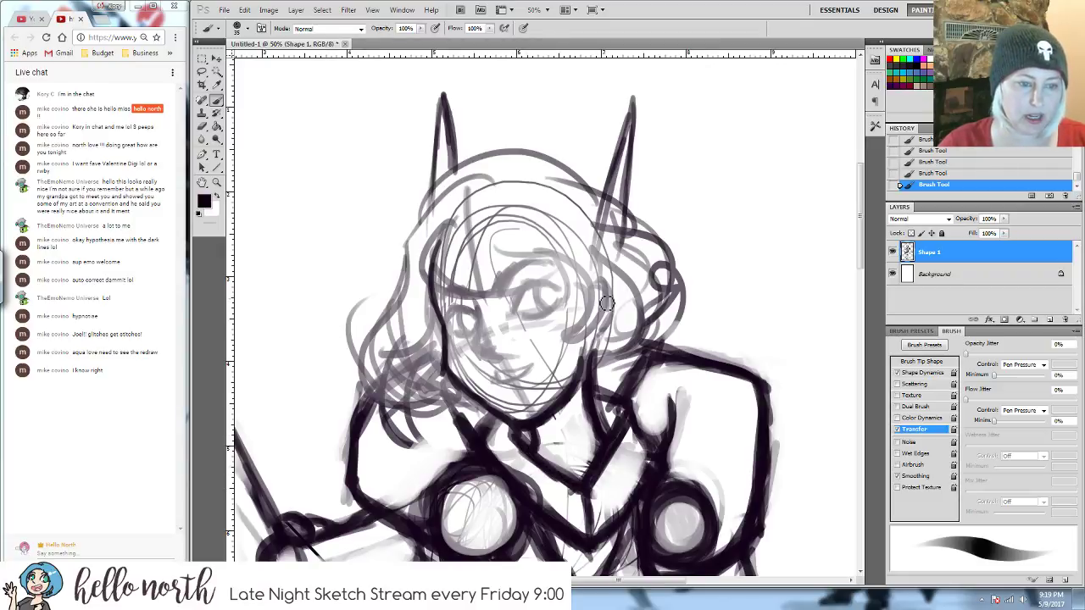
{"action": "mouse_move", "coordinate": [604, 287]}
{"action": "left_mouse_down"}
{"action": "mouse_move", "coordinate": [612, 346]}
{"action": "mouse_move", "coordinate": [620, 321]}
{"action": "mouse_move", "coordinate": [603, 336]}
{"action": "left_mouse_up"}
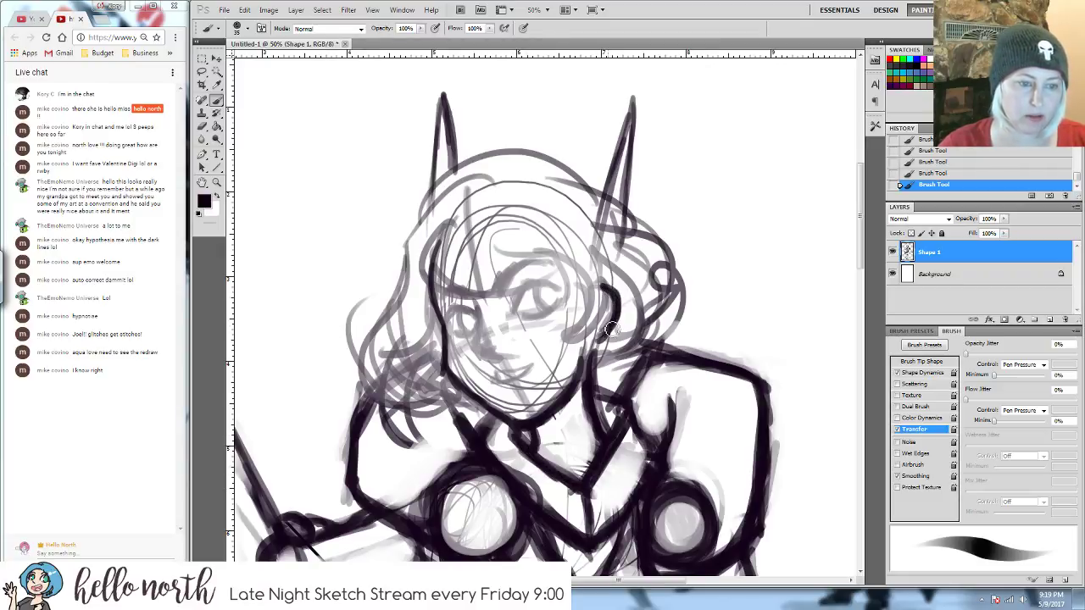
{"action": "mouse_move", "coordinate": [605, 279]}
{"action": "left_mouse_down"}
{"action": "mouse_move", "coordinate": [605, 319]}
{"action": "mouse_move", "coordinate": [619, 327]}
{"action": "mouse_move", "coordinate": [598, 342]}
{"action": "left_mouse_up"}
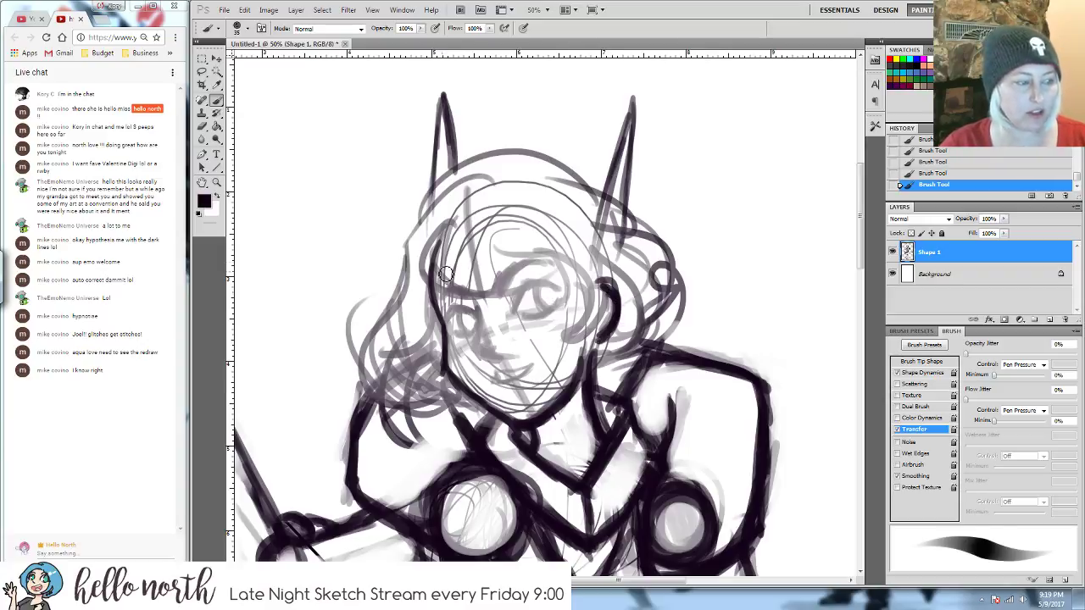
- Fade the lines at the forehead and temple and paint dark, sweeping fringe strands across the brow
{"action": "key", "text": "e"}
{"action": "mouse_move", "coordinate": [508, 254]}
{"action": "left_mouse_down"}
{"action": "mouse_move", "coordinate": [428, 204]}
{"action": "mouse_move", "coordinate": [479, 158]}
{"action": "left_mouse_up"}
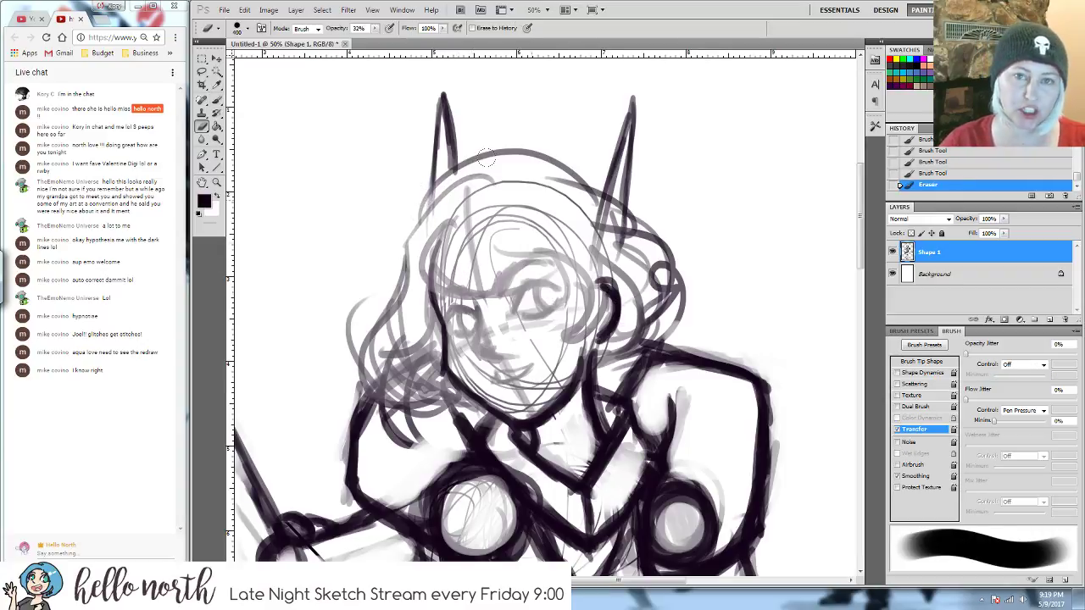
{"action": "key", "text": "b"}
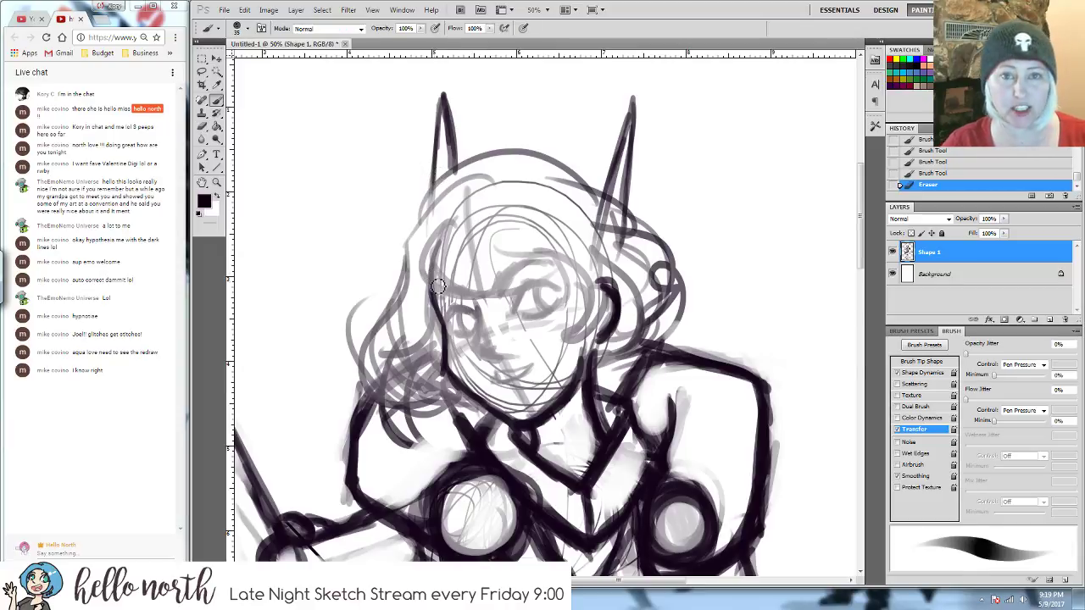
{"action": "mouse_move", "coordinate": [420, 260]}
{"action": "left_mouse_down"}
{"action": "mouse_move", "coordinate": [453, 288]}
{"action": "mouse_move", "coordinate": [426, 282]}
{"action": "mouse_move", "coordinate": [450, 288]}
{"action": "mouse_move", "coordinate": [446, 298]}
{"action": "mouse_move", "coordinate": [508, 289]}
{"action": "mouse_move", "coordinate": [463, 285]}
{"action": "mouse_move", "coordinate": [505, 276]}
{"action": "mouse_move", "coordinate": [486, 283]}
{"action": "mouse_move", "coordinate": [539, 283]}
{"action": "left_mouse_up"}
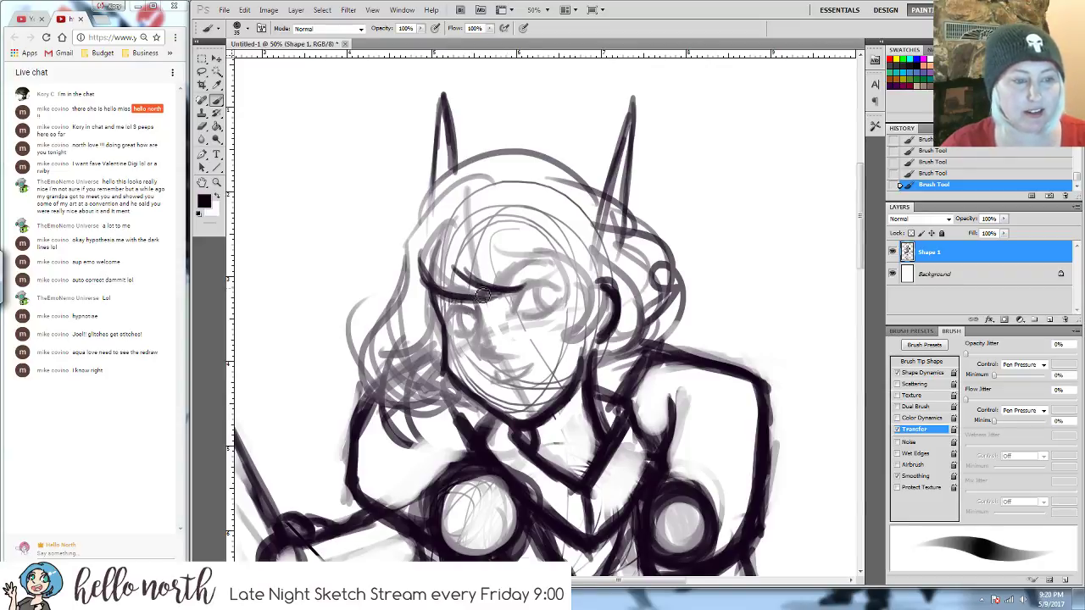
{"action": "mouse_move", "coordinate": [478, 303]}
{"action": "left_mouse_down"}
{"action": "mouse_move", "coordinate": [513, 269]}
{"action": "mouse_move", "coordinate": [536, 293]}
{"action": "left_mouse_up"}
{"action": "mouse_move", "coordinate": [492, 263]}
{"action": "left_mouse_down"}
{"action": "mouse_move", "coordinate": [542, 280]}
{"action": "mouse_move", "coordinate": [527, 297]}
{"action": "mouse_move", "coordinate": [561, 315]}
{"action": "left_mouse_up"}
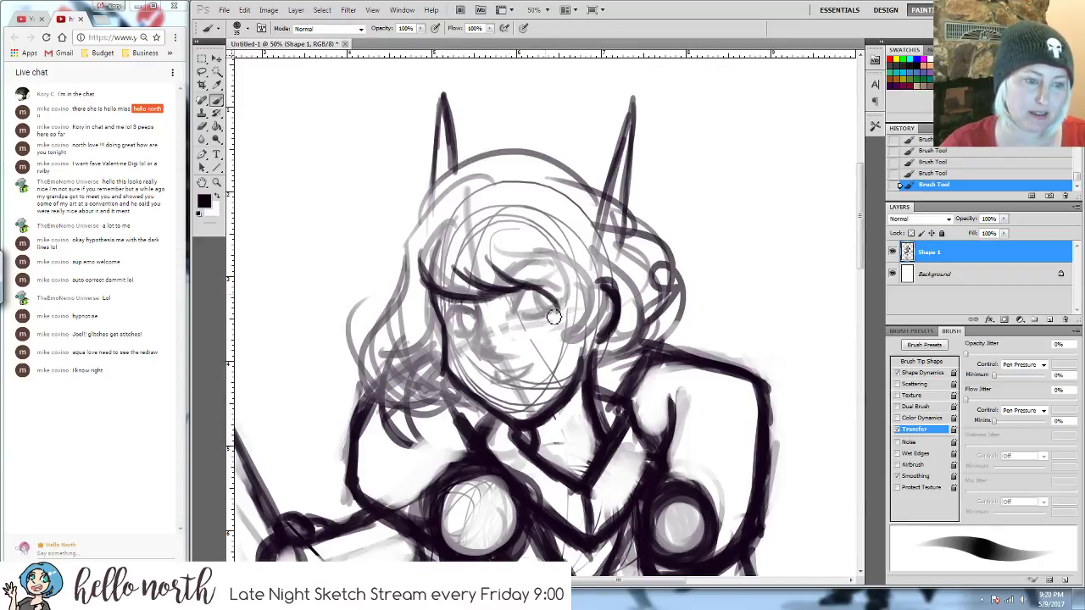
- Paint a thick, curled lock of hair from the end of the fringe down the side of the cheek
{"action": "mouse_move", "coordinate": [550, 272]}
{"action": "left_mouse_down"}
{"action": "mouse_move", "coordinate": [564, 297]}
{"action": "mouse_move", "coordinate": [553, 262]}
{"action": "mouse_move", "coordinate": [553, 310]}
{"action": "mouse_move", "coordinate": [558, 271]}
{"action": "mouse_move", "coordinate": [591, 286]}
{"action": "mouse_move", "coordinate": [558, 272]}
{"action": "mouse_move", "coordinate": [556, 310]}
{"action": "mouse_move", "coordinate": [579, 327]}
{"action": "left_mouse_up"}
{"action": "mouse_move", "coordinate": [586, 285]}
{"action": "left_mouse_down"}
{"action": "mouse_move", "coordinate": [559, 338]}
{"action": "mouse_move", "coordinate": [576, 344]}
{"action": "mouse_move", "coordinate": [566, 345]}
{"action": "mouse_move", "coordinate": [597, 301]}
{"action": "mouse_move", "coordinate": [588, 343]}
{"action": "left_mouse_up"}
{"action": "mouse_move", "coordinate": [561, 271]}
{"action": "left_mouse_down"}
{"action": "mouse_move", "coordinate": [579, 320]}
{"action": "mouse_move", "coordinate": [575, 343]}
{"action": "left_mouse_up"}
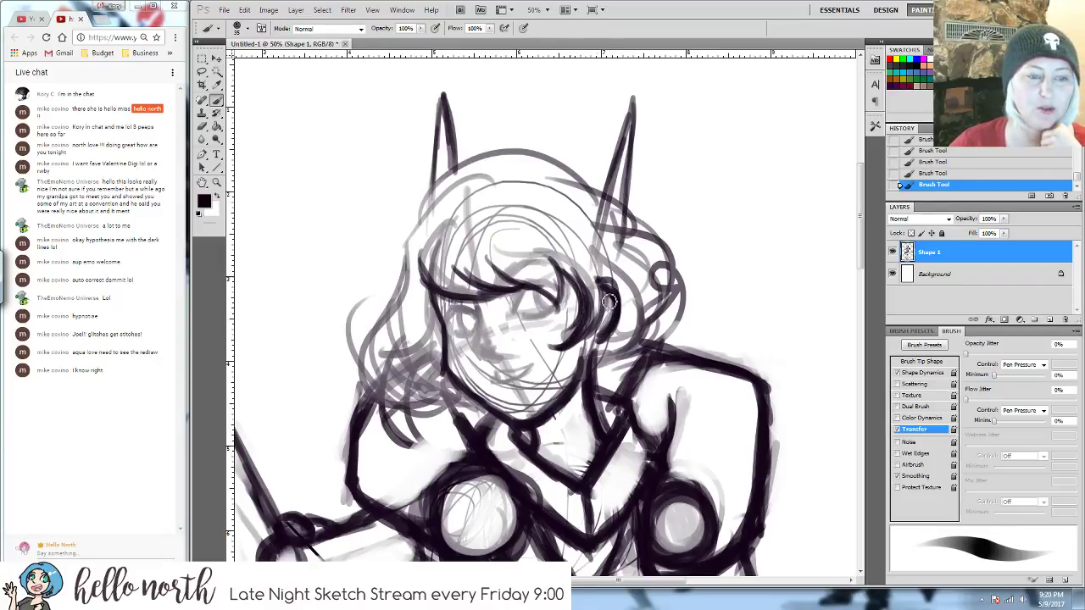
- Rework the ear curve with the brush and eraser, extending it as a tapered hair strand down to the neck
{"action": "mouse_move", "coordinate": [608, 302]}
{"action": "left_mouse_down"}
{"action": "mouse_move", "coordinate": [598, 364]}
{"action": "mouse_move", "coordinate": [611, 335]}
{"action": "mouse_move", "coordinate": [604, 292]}
{"action": "mouse_move", "coordinate": [594, 330]}
{"action": "mouse_move", "coordinate": [603, 273]}
{"action": "left_mouse_up"}
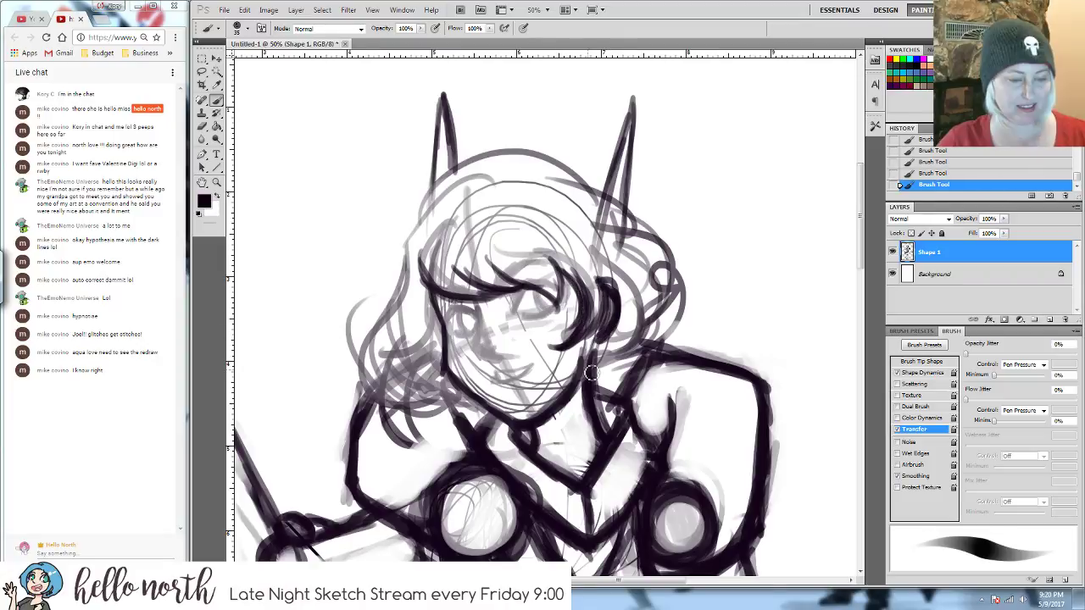
{"action": "key", "text": "e"}
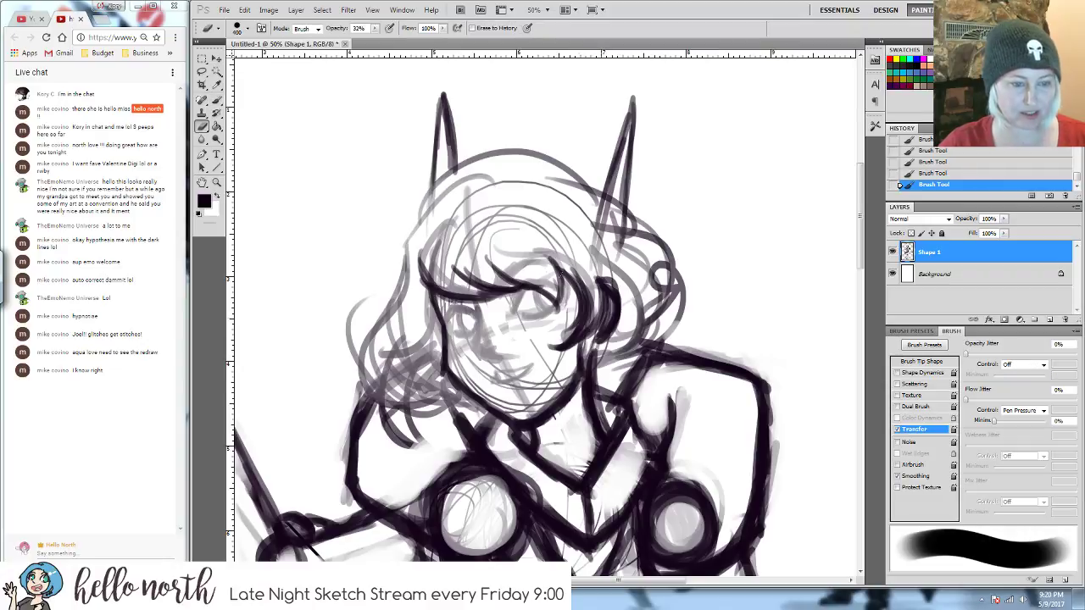
{"action": "mouse_move", "coordinate": [603, 298]}
{"action": "left_mouse_down"}
{"action": "mouse_move", "coordinate": [599, 332]}
{"action": "mouse_move", "coordinate": [604, 297]}
{"action": "mouse_move", "coordinate": [592, 369]}
{"action": "mouse_move", "coordinate": [615, 320]}
{"action": "mouse_move", "coordinate": [586, 323]}
{"action": "mouse_move", "coordinate": [603, 349]}
{"action": "mouse_move", "coordinate": [602, 326]}
{"action": "left_mouse_up"}
{"action": "key", "text": "b"}
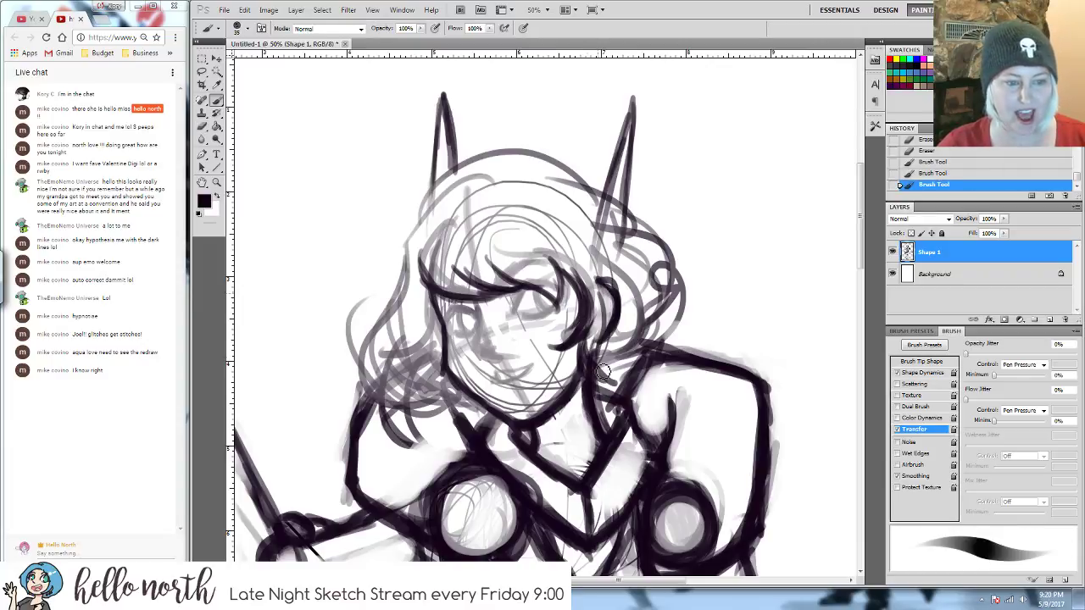
{"action": "left_click_drag", "start_coordinate": [605, 382], "coordinate": [610, 313]}
{"action": "mouse_move", "coordinate": [606, 287]}
{"action": "left_mouse_down"}
{"action": "mouse_move", "coordinate": [615, 388]}
{"action": "mouse_move", "coordinate": [610, 377]}
{"action": "left_mouse_up"}
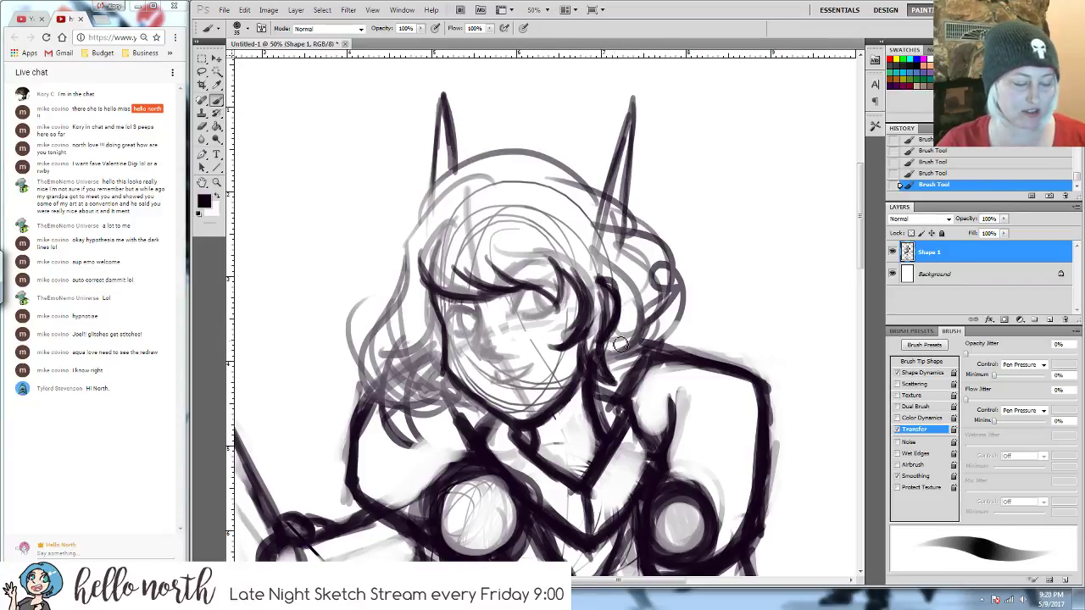
- Trim the edges of the hair strand below the ear with the eraser and retouch its line with the brush
{"action": "key", "text": "e"}
{"action": "mouse_move", "coordinate": [593, 347]}
{"action": "left_mouse_down"}
{"action": "mouse_move", "coordinate": [598, 373]}
{"action": "mouse_move", "coordinate": [603, 356]}
{"action": "left_mouse_up"}
{"action": "left_click_drag", "start_coordinate": [603, 383], "coordinate": [612, 333]}
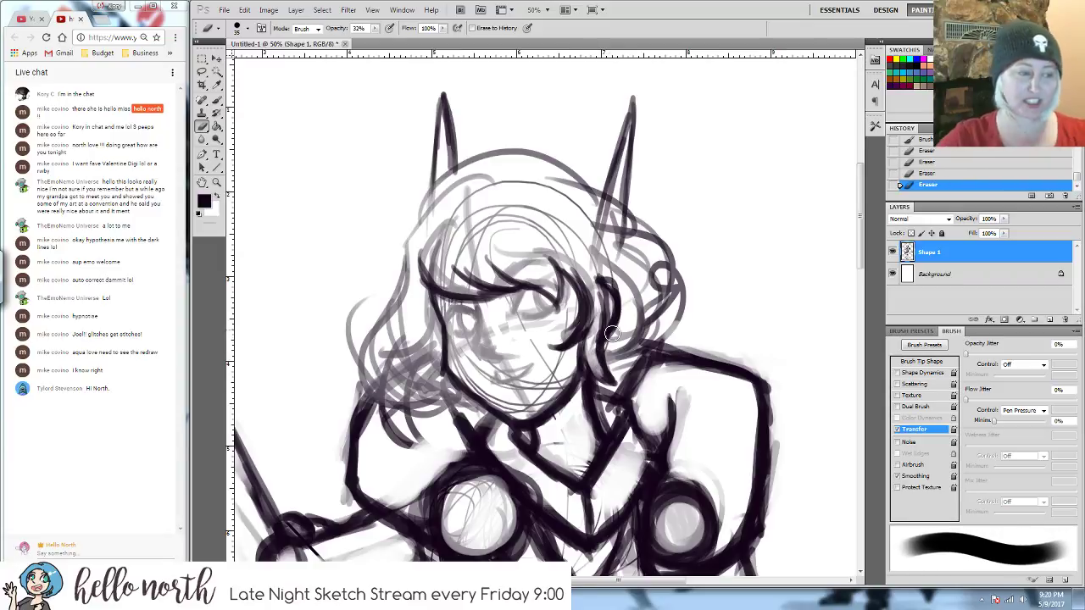
{"action": "left_click_drag", "start_coordinate": [633, 328], "coordinate": [604, 324]}
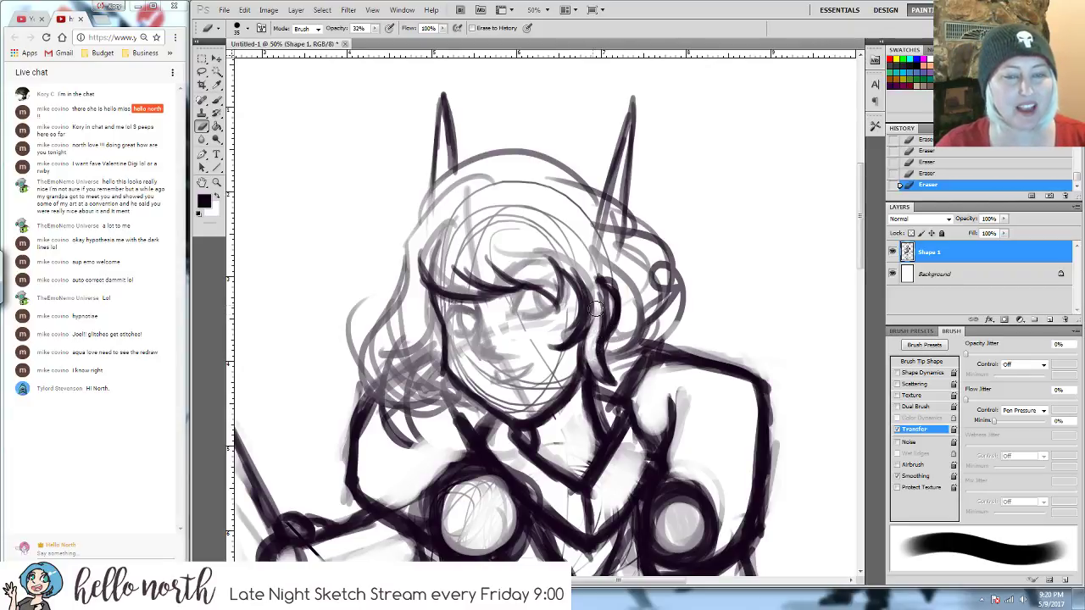
{"action": "key", "text": "b"}
{"action": "left_click_drag", "start_coordinate": [609, 307], "coordinate": [581, 349]}
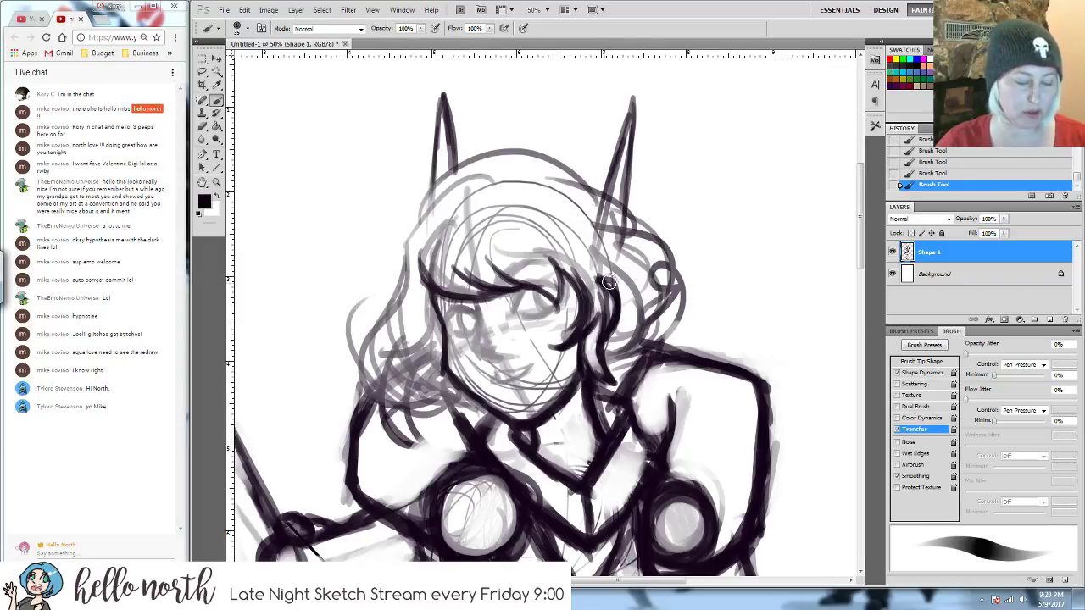
- Erase the outer curve at the ear and repaint the area as a solid dark hair shape tapering toward the neck
{"action": "key", "text": "e"}
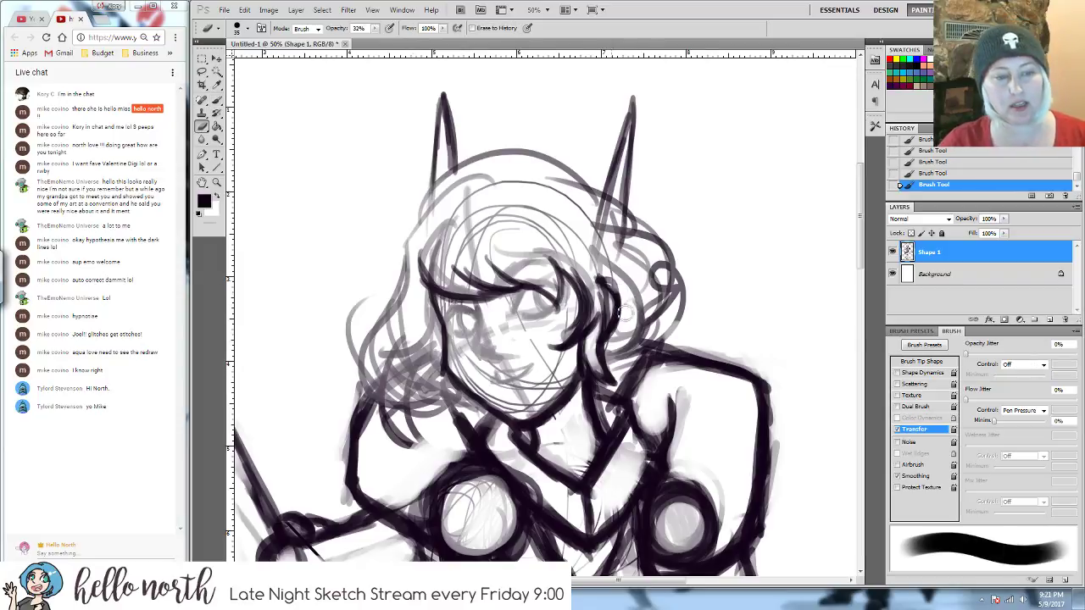
{"action": "left_click_drag", "start_coordinate": [622, 311], "coordinate": [617, 332]}
{"action": "mouse_move", "coordinate": [607, 296]}
{"action": "left_mouse_down"}
{"action": "mouse_move", "coordinate": [618, 279]}
{"action": "mouse_move", "coordinate": [612, 347]}
{"action": "left_mouse_up"}
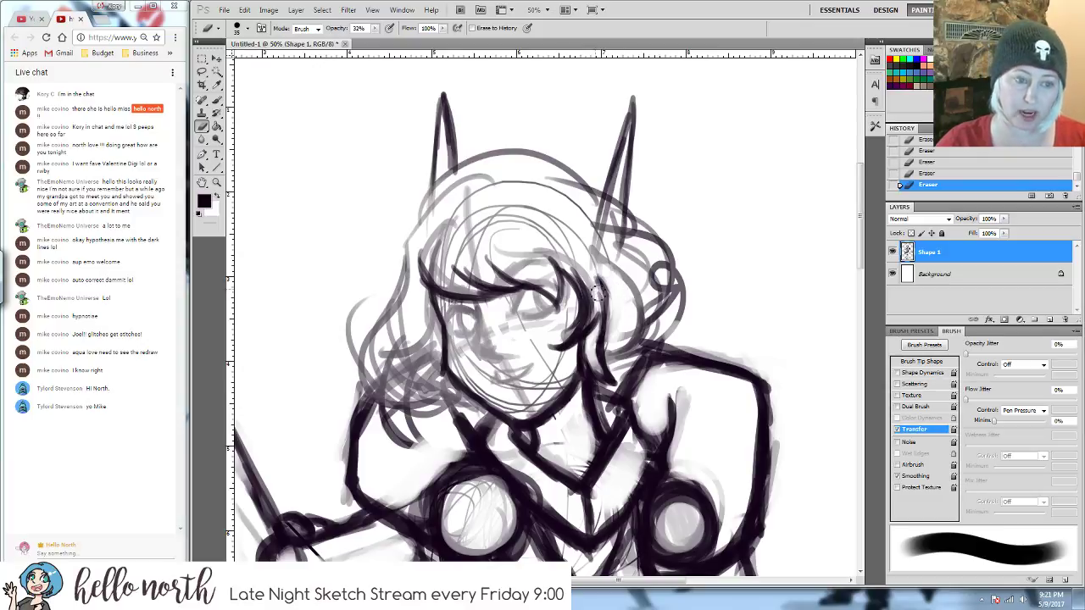
{"action": "key", "text": "b"}
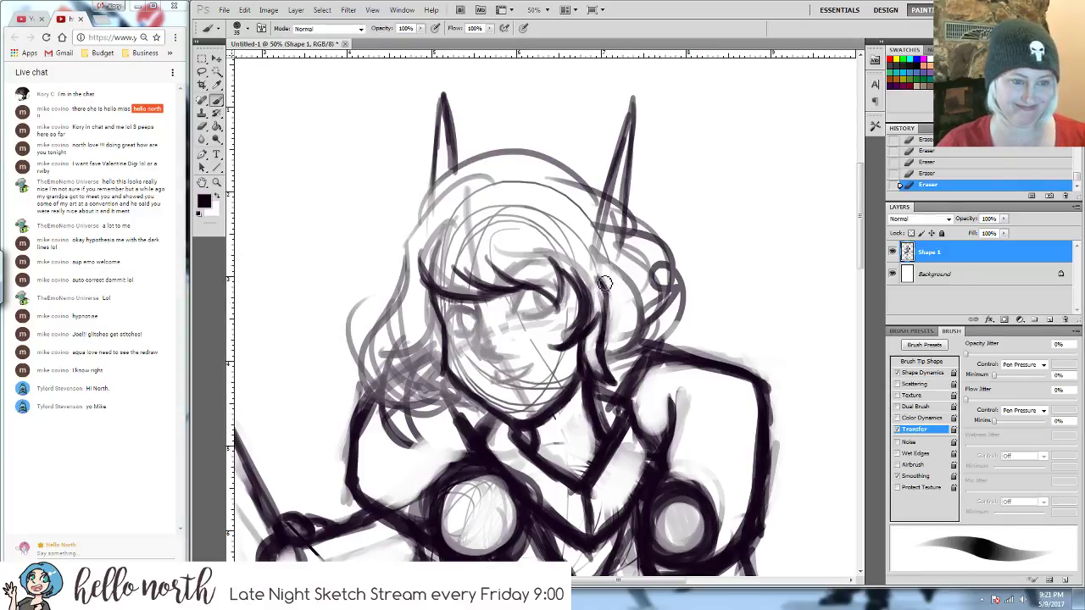
{"action": "mouse_move", "coordinate": [610, 327]}
{"action": "left_mouse_down"}
{"action": "mouse_move", "coordinate": [605, 357]}
{"action": "mouse_move", "coordinate": [635, 357]}
{"action": "left_mouse_up"}
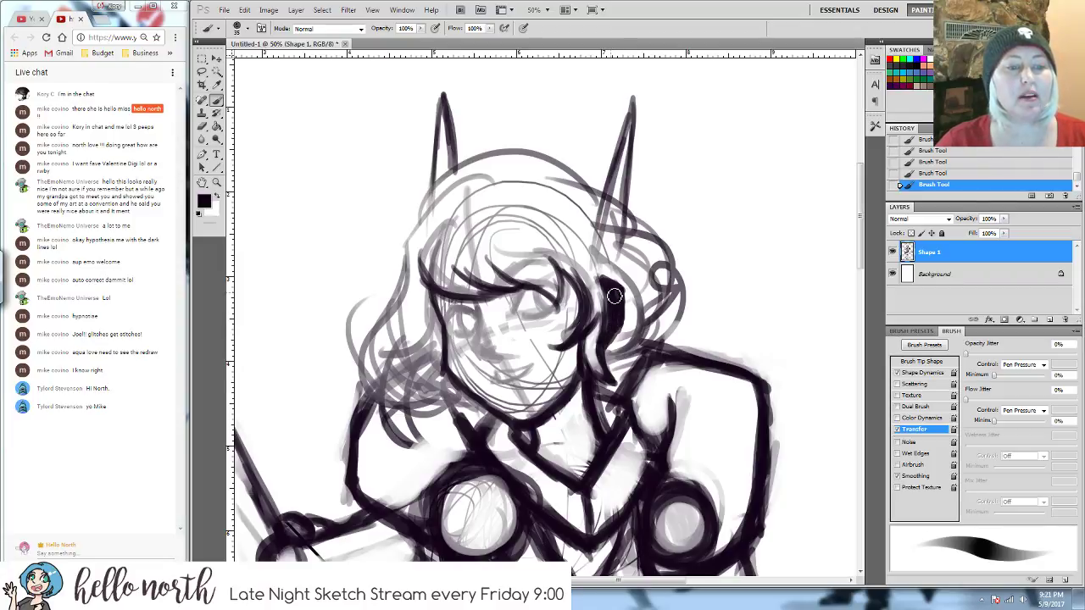
{"action": "left_click_drag", "start_coordinate": [618, 289], "coordinate": [615, 298]}
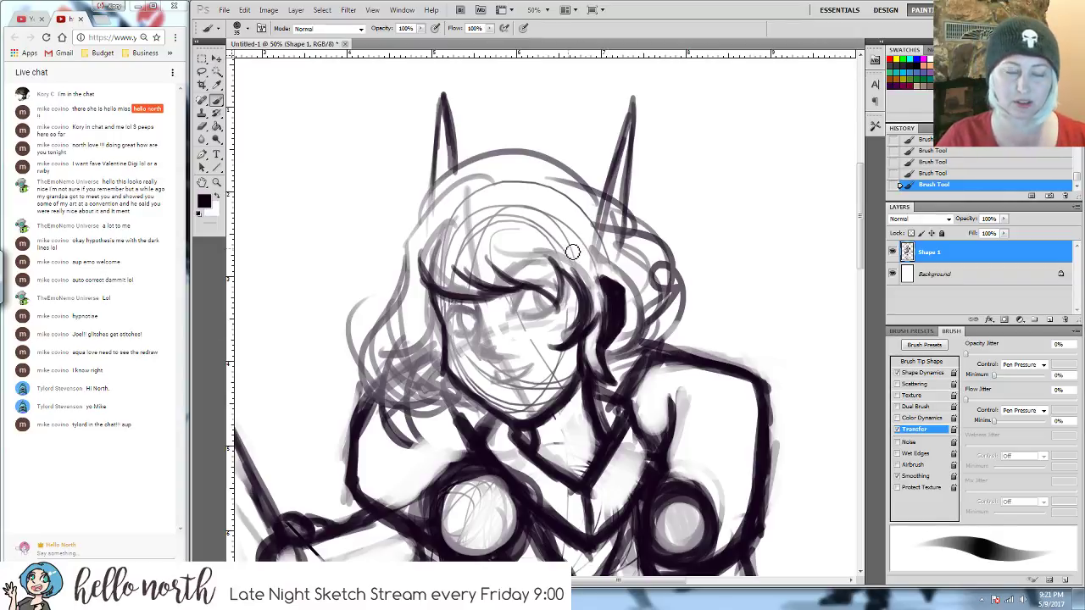
{"action": "left_click_drag", "start_coordinate": [603, 282], "coordinate": [616, 285]}
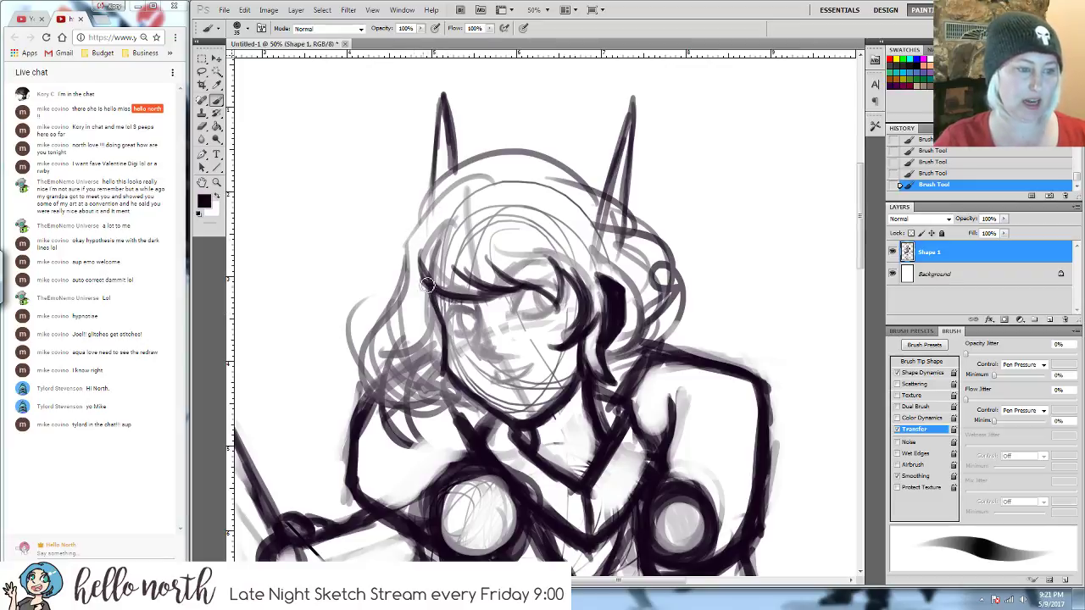
- Paint the outer hair contour on the side opposite the ear, from the crown down past the cheek to the shoulder
{"action": "mouse_move", "coordinate": [428, 286]}
{"action": "left_mouse_down"}
{"action": "mouse_move", "coordinate": [416, 235]}
{"action": "mouse_move", "coordinate": [400, 304]}
{"action": "mouse_move", "coordinate": [415, 333]}
{"action": "mouse_move", "coordinate": [409, 254]}
{"action": "mouse_move", "coordinate": [428, 334]}
{"action": "mouse_move", "coordinate": [431, 307]}
{"action": "mouse_move", "coordinate": [441, 343]}
{"action": "mouse_move", "coordinate": [432, 296]}
{"action": "mouse_move", "coordinate": [442, 345]}
{"action": "mouse_move", "coordinate": [406, 307]}
{"action": "mouse_move", "coordinate": [402, 259]}
{"action": "left_mouse_up"}
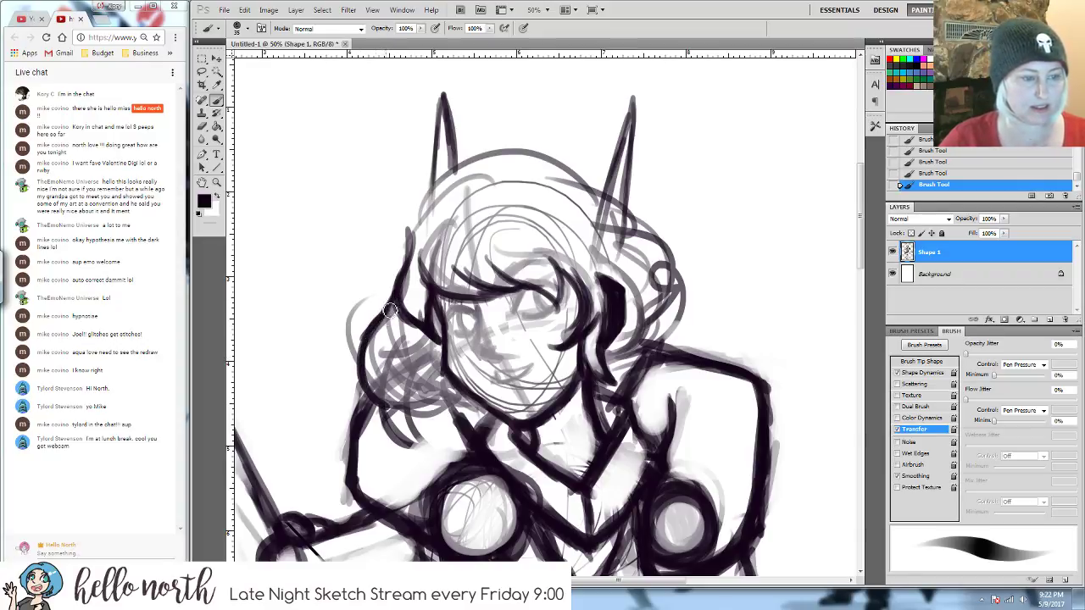
{"action": "mouse_move", "coordinate": [428, 198]}
{"action": "left_mouse_down"}
{"action": "mouse_move", "coordinate": [387, 273]}
{"action": "mouse_move", "coordinate": [395, 302]}
{"action": "mouse_move", "coordinate": [401, 218]}
{"action": "mouse_move", "coordinate": [398, 230]}
{"action": "mouse_move", "coordinate": [476, 157]}
{"action": "mouse_move", "coordinate": [405, 213]}
{"action": "mouse_move", "coordinate": [441, 178]}
{"action": "mouse_move", "coordinate": [389, 271]}
{"action": "mouse_move", "coordinate": [395, 298]}
{"action": "mouse_move", "coordinate": [415, 255]}
{"action": "mouse_move", "coordinate": [409, 233]}
{"action": "mouse_move", "coordinate": [411, 322]}
{"action": "left_mouse_up"}
{"action": "mouse_move", "coordinate": [400, 400]}
{"action": "left_mouse_down"}
{"action": "mouse_move", "coordinate": [435, 417]}
{"action": "mouse_move", "coordinate": [391, 388]}
{"action": "mouse_move", "coordinate": [426, 407]}
{"action": "mouse_move", "coordinate": [464, 410]}
{"action": "left_mouse_up"}
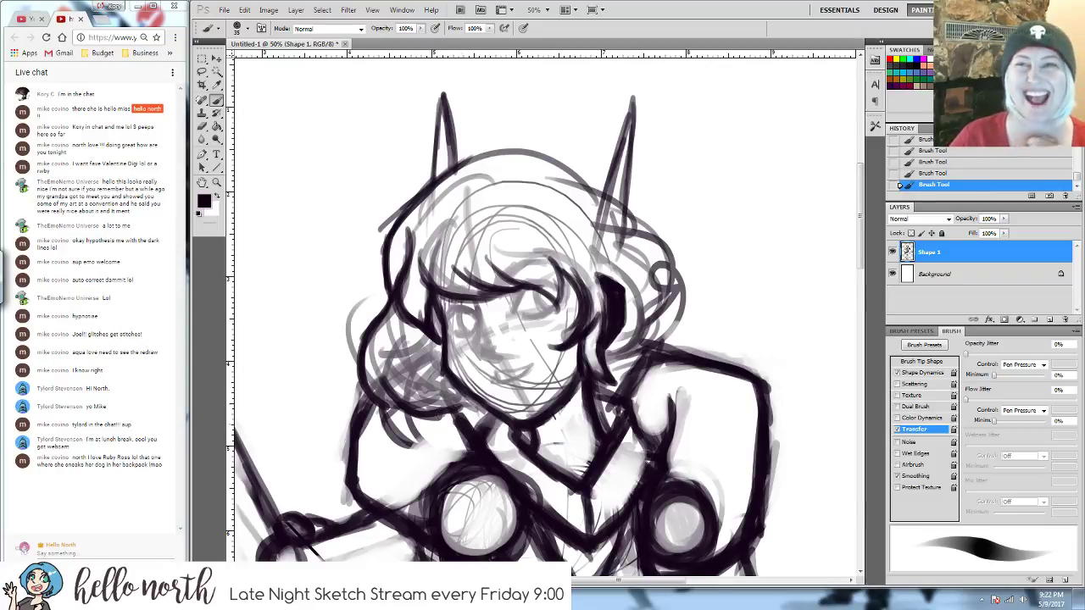
- Erase the stray sketch lines below and outside the newly painted hair contour
{"action": "key", "text": "e"}
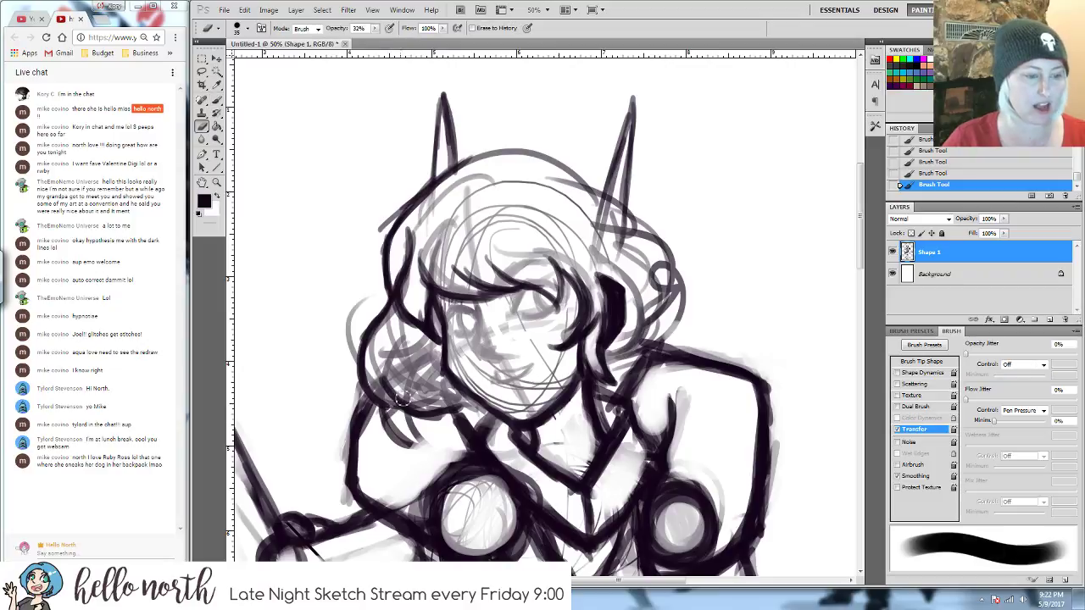
{"action": "mouse_move", "coordinate": [405, 436]}
{"action": "left_mouse_down"}
{"action": "mouse_move", "coordinate": [411, 451]}
{"action": "mouse_move", "coordinate": [398, 444]}
{"action": "mouse_move", "coordinate": [405, 428]}
{"action": "mouse_move", "coordinate": [382, 418]}
{"action": "mouse_move", "coordinate": [436, 424]}
{"action": "mouse_move", "coordinate": [398, 439]}
{"action": "mouse_move", "coordinate": [414, 442]}
{"action": "mouse_move", "coordinate": [390, 428]}
{"action": "mouse_move", "coordinate": [409, 435]}
{"action": "mouse_move", "coordinate": [395, 430]}
{"action": "mouse_move", "coordinate": [414, 427]}
{"action": "mouse_move", "coordinate": [396, 424]}
{"action": "mouse_move", "coordinate": [433, 423]}
{"action": "left_mouse_up"}
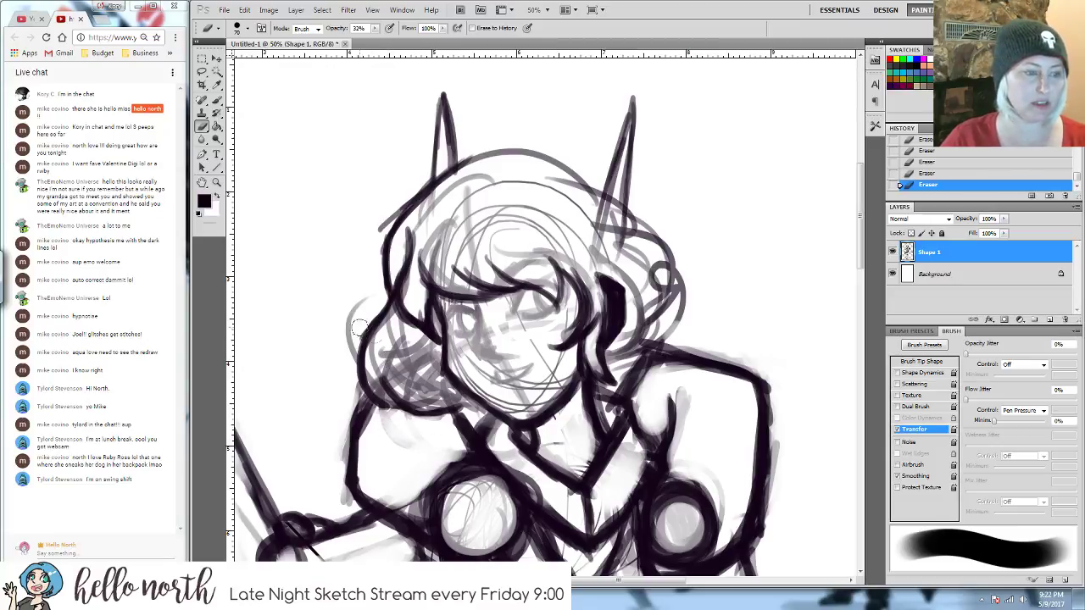
{"action": "mouse_move", "coordinate": [360, 327]}
{"action": "left_mouse_down"}
{"action": "mouse_move", "coordinate": [349, 330]}
{"action": "mouse_move", "coordinate": [361, 291]}
{"action": "mouse_move", "coordinate": [339, 359]}
{"action": "left_mouse_up"}
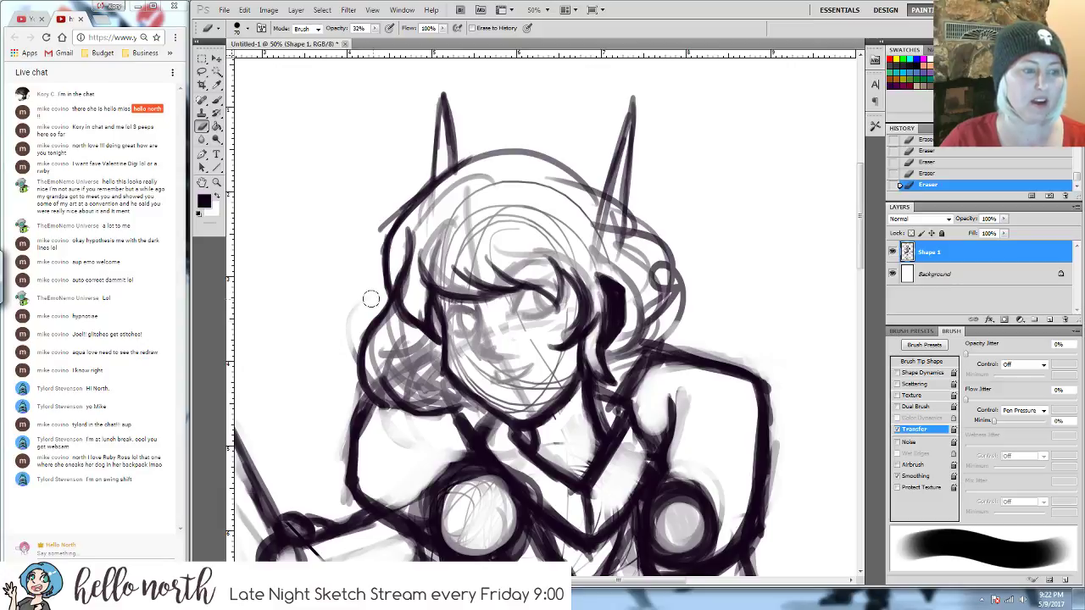
{"action": "left_click_drag", "start_coordinate": [370, 298], "coordinate": [347, 332]}
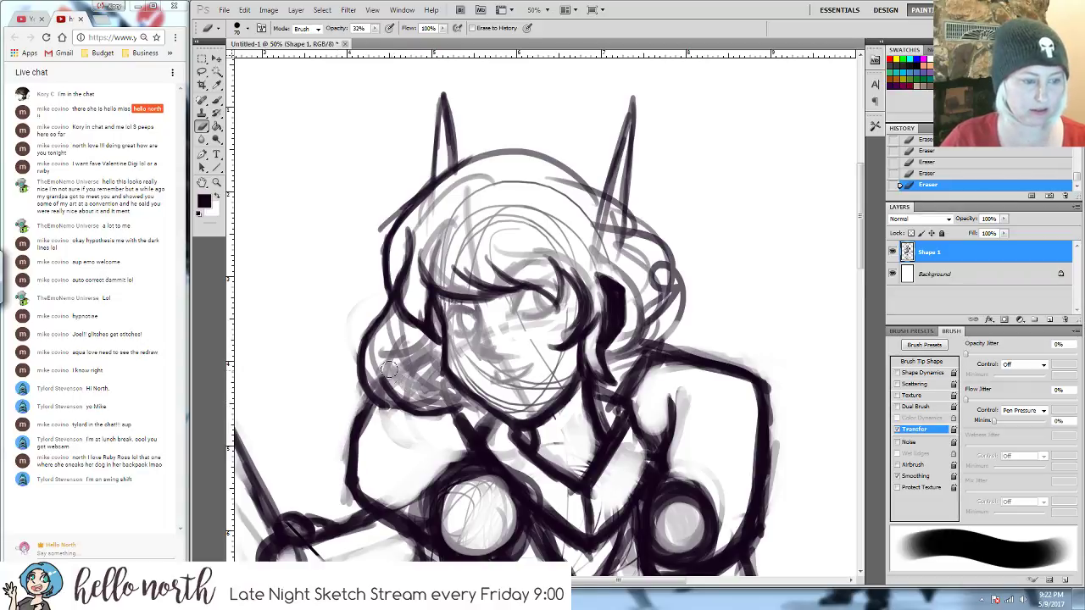
- Paint an inner hair strand running down beside the cheek to the jaw, retouching its lower end
{"action": "key", "text": "b"}
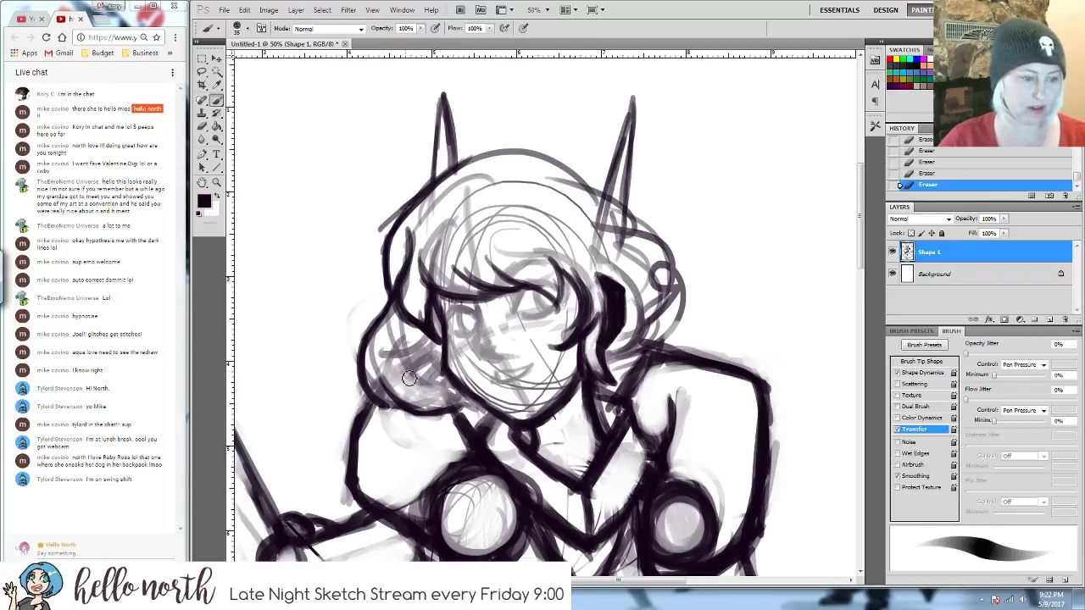
{"action": "mouse_move", "coordinate": [378, 370]}
{"action": "left_mouse_down"}
{"action": "mouse_move", "coordinate": [392, 399]}
{"action": "mouse_move", "coordinate": [451, 422]}
{"action": "mouse_move", "coordinate": [420, 419]}
{"action": "mouse_move", "coordinate": [422, 397]}
{"action": "mouse_move", "coordinate": [469, 411]}
{"action": "left_mouse_up"}
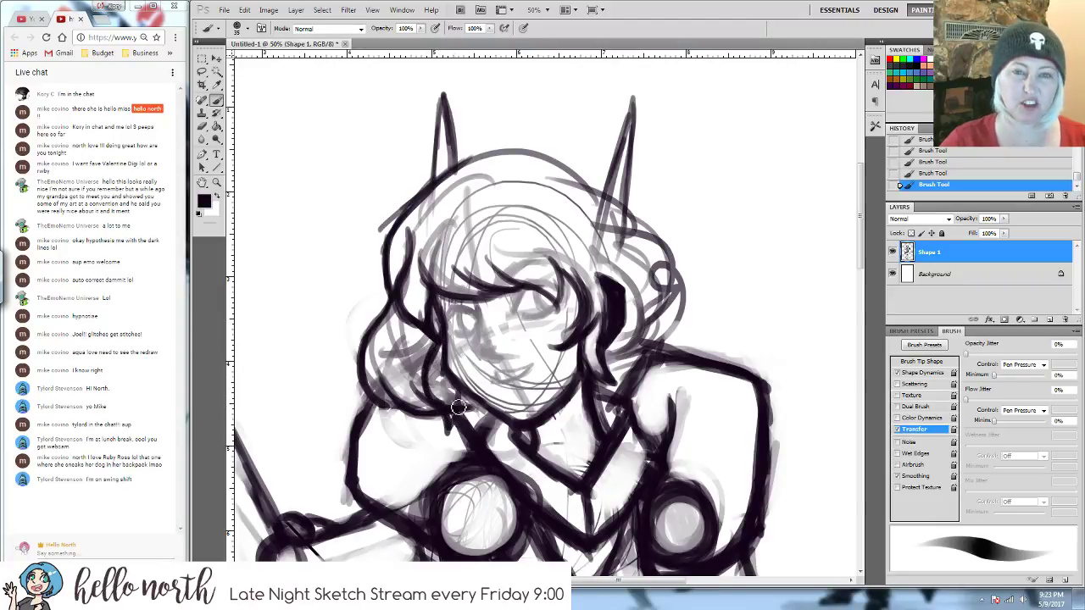
{"action": "key", "text": "e"}
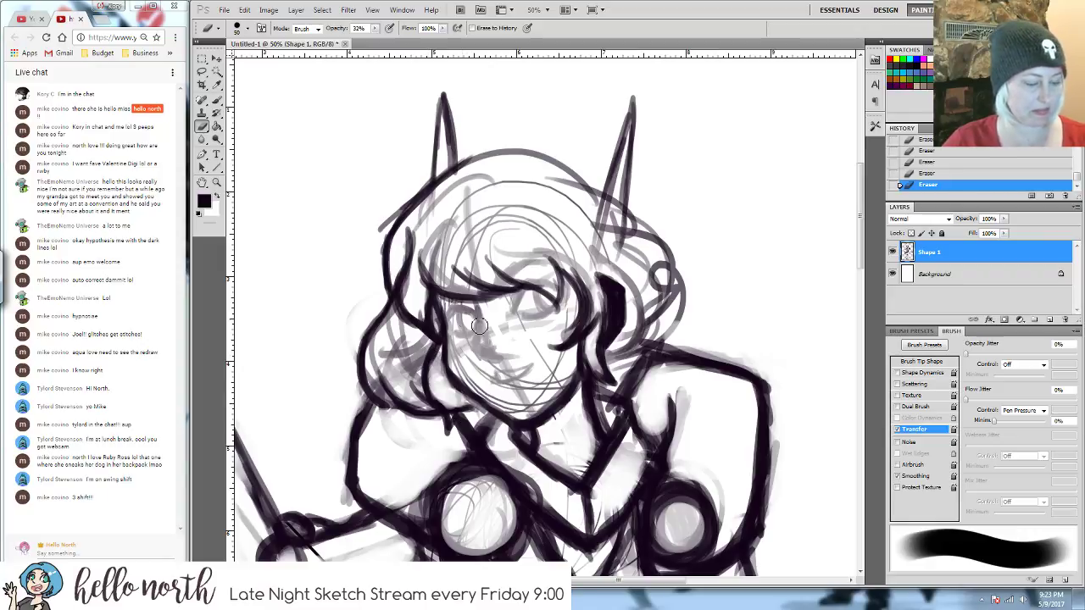
{"action": "key", "text": "b"}
{"action": "left_click_drag", "start_coordinate": [458, 384], "coordinate": [457, 419]}
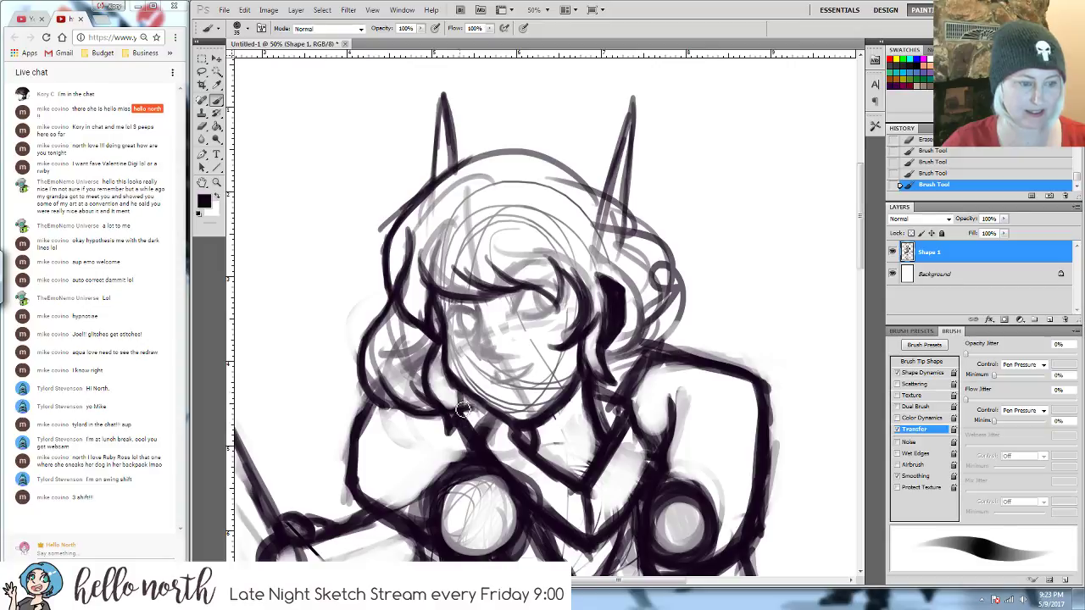
- Erase the ragged tip of the strand beside the jaw and repaint it as a tapered point toward the neck
{"action": "key", "text": "e"}
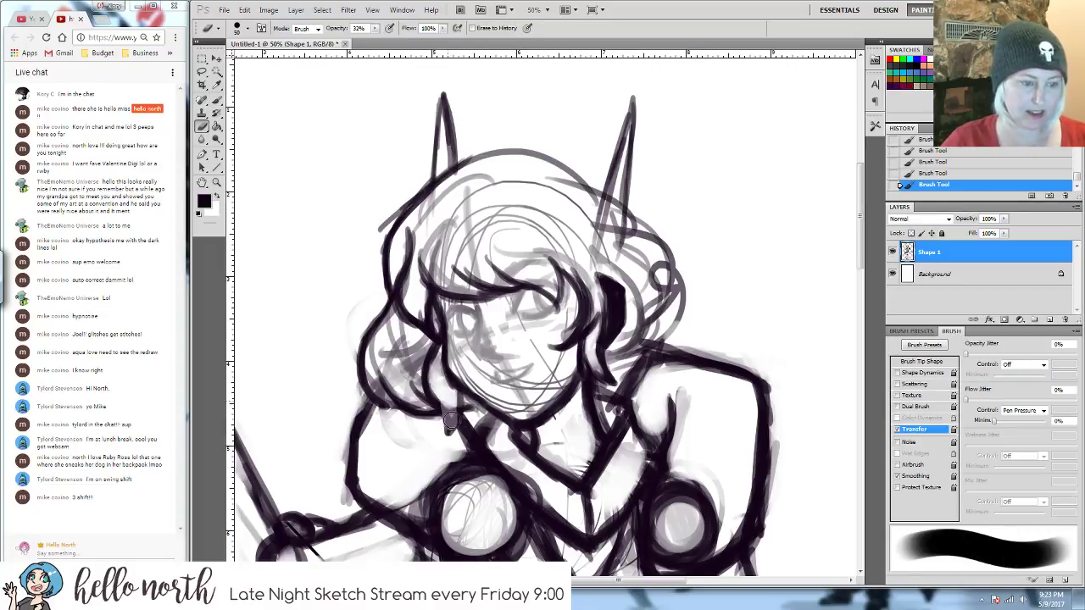
{"action": "left_click_drag", "start_coordinate": [452, 429], "coordinate": [449, 423]}
{"action": "left_click_drag", "start_coordinate": [449, 423], "coordinate": [447, 417]}
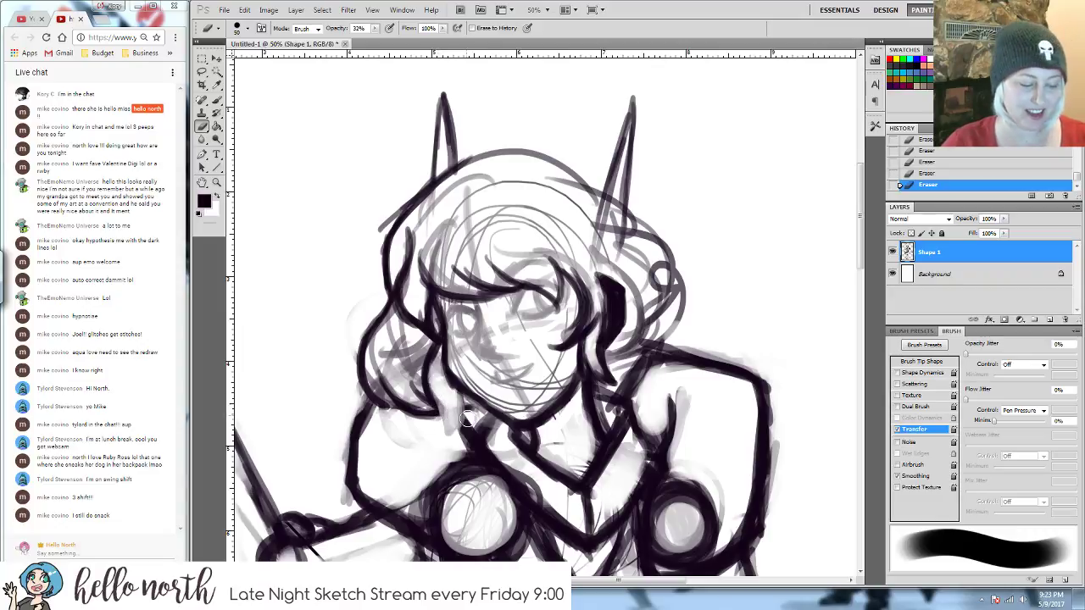
{"action": "key", "text": "b"}
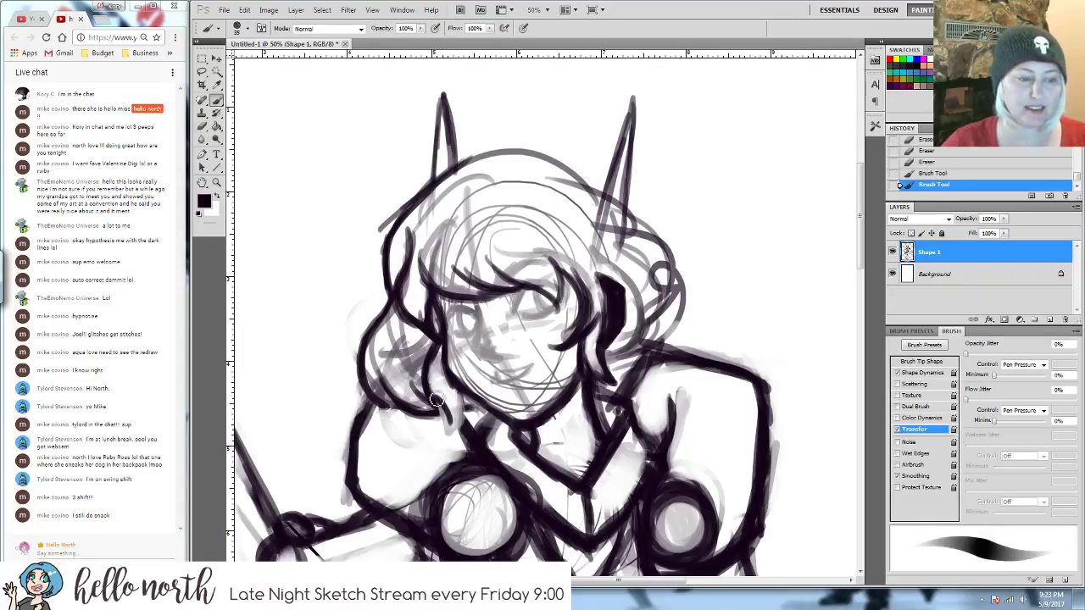
{"action": "mouse_move", "coordinate": [461, 420]}
{"action": "left_mouse_down"}
{"action": "mouse_move", "coordinate": [456, 398]}
{"action": "mouse_move", "coordinate": [450, 428]}
{"action": "mouse_move", "coordinate": [459, 405]}
{"action": "left_mouse_up"}
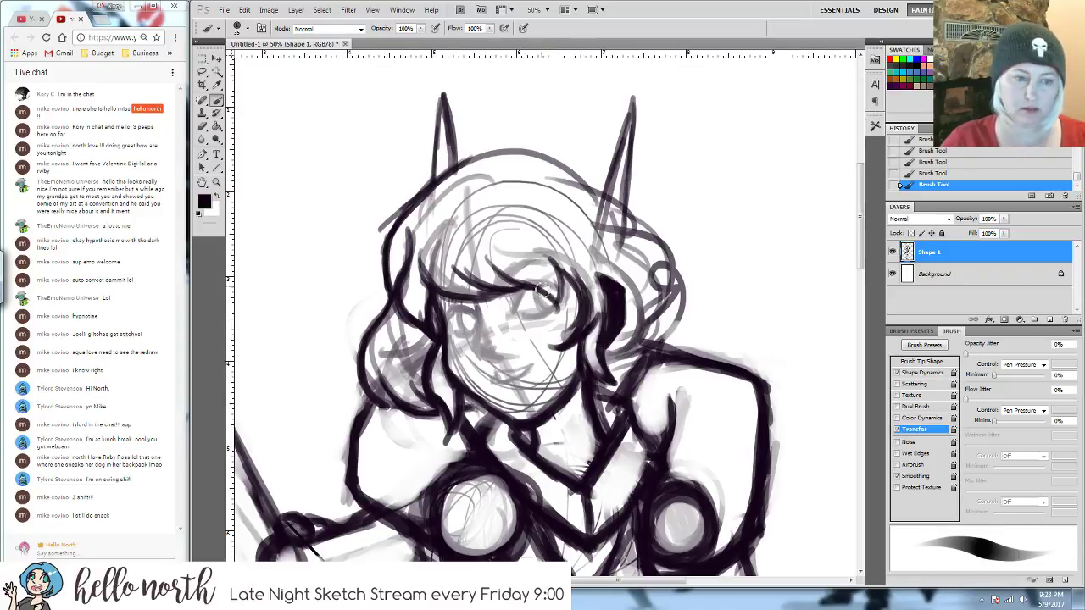
- Paint the hair contour over the crown and down the ear side, and erase the small circle and sketch lines inside it
{"action": "mouse_move", "coordinate": [485, 252]}
{"action": "left_mouse_down"}
{"action": "mouse_move", "coordinate": [521, 289]}
{"action": "mouse_move", "coordinate": [556, 306]}
{"action": "mouse_move", "coordinate": [566, 264]}
{"action": "left_mouse_up"}
{"action": "mouse_move", "coordinate": [478, 166]}
{"action": "left_mouse_down"}
{"action": "mouse_move", "coordinate": [542, 177]}
{"action": "mouse_move", "coordinate": [487, 161]}
{"action": "mouse_move", "coordinate": [543, 172]}
{"action": "mouse_move", "coordinate": [531, 172]}
{"action": "mouse_move", "coordinate": [598, 205]}
{"action": "mouse_move", "coordinate": [570, 180]}
{"action": "mouse_move", "coordinate": [613, 220]}
{"action": "mouse_move", "coordinate": [593, 191]}
{"action": "mouse_move", "coordinate": [664, 223]}
{"action": "mouse_move", "coordinate": [627, 239]}
{"action": "mouse_move", "coordinate": [649, 235]}
{"action": "mouse_move", "coordinate": [678, 315]}
{"action": "mouse_move", "coordinate": [675, 265]}
{"action": "mouse_move", "coordinate": [635, 337]}
{"action": "left_mouse_up"}
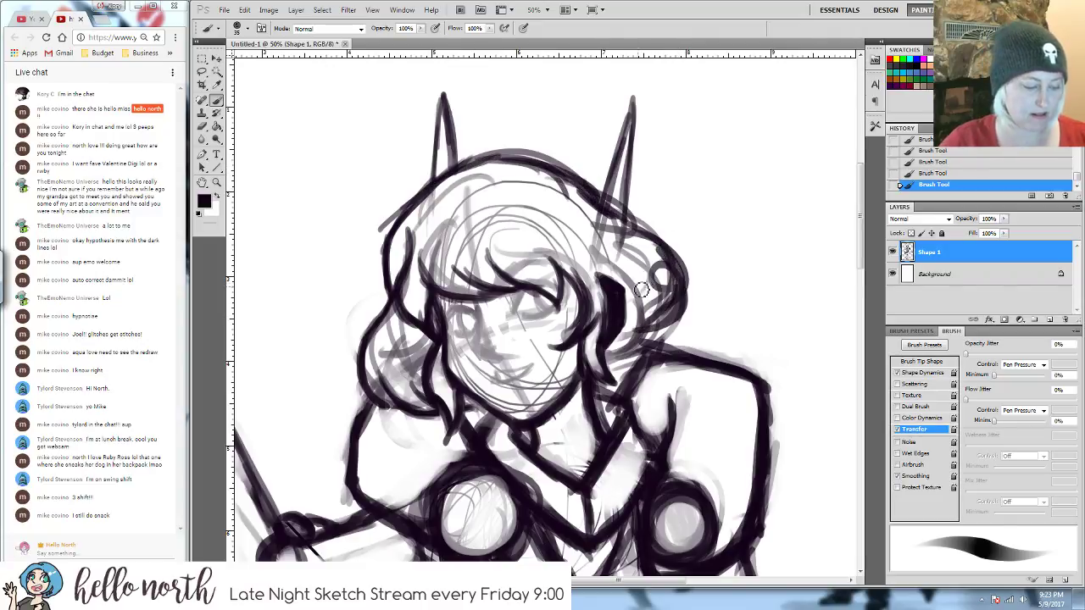
{"action": "key", "text": "e"}
{"action": "mouse_move", "coordinate": [644, 254]}
{"action": "left_mouse_down"}
{"action": "mouse_move", "coordinate": [649, 314]}
{"action": "mouse_move", "coordinate": [637, 286]}
{"action": "left_mouse_up"}
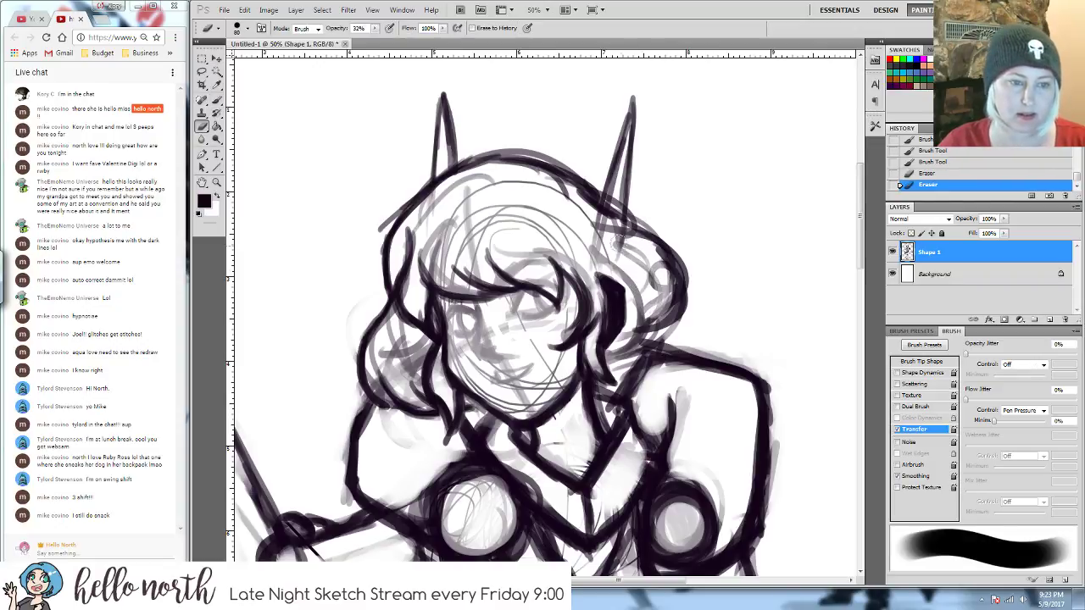
{"action": "mouse_move", "coordinate": [563, 196]}
{"action": "left_mouse_down"}
{"action": "mouse_move", "coordinate": [637, 257]}
{"action": "mouse_move", "coordinate": [663, 307]}
{"action": "mouse_move", "coordinate": [640, 350]}
{"action": "left_mouse_up"}
{"action": "mouse_move", "coordinate": [644, 284]}
{"action": "left_mouse_down"}
{"action": "mouse_move", "coordinate": [622, 249]}
{"action": "mouse_move", "coordinate": [551, 186]}
{"action": "mouse_move", "coordinate": [559, 192]}
{"action": "mouse_move", "coordinate": [519, 172]}
{"action": "left_mouse_up"}
- Strengthen the hair outline from the crown down the ear side and add inward-curling ends above the shoulder
{"action": "key", "text": "b"}
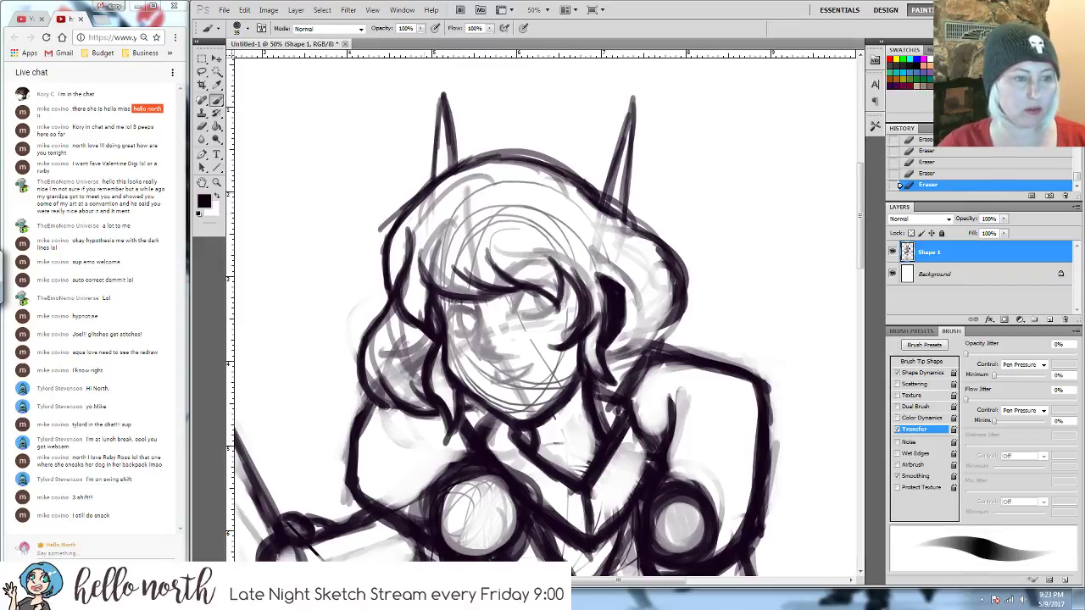
{"action": "mouse_move", "coordinate": [388, 237]}
{"action": "left_mouse_down"}
{"action": "mouse_move", "coordinate": [466, 163]}
{"action": "mouse_move", "coordinate": [512, 151]}
{"action": "mouse_move", "coordinate": [549, 165]}
{"action": "left_mouse_up"}
{"action": "mouse_move", "coordinate": [534, 167]}
{"action": "left_mouse_down"}
{"action": "mouse_move", "coordinate": [574, 180]}
{"action": "mouse_move", "coordinate": [667, 259]}
{"action": "left_mouse_up"}
{"action": "mouse_move", "coordinate": [624, 222]}
{"action": "left_mouse_down"}
{"action": "mouse_move", "coordinate": [672, 254]}
{"action": "mouse_move", "coordinate": [687, 301]}
{"action": "mouse_move", "coordinate": [677, 283]}
{"action": "mouse_move", "coordinate": [686, 309]}
{"action": "mouse_move", "coordinate": [649, 342]}
{"action": "left_mouse_up"}
{"action": "left_click_drag", "start_coordinate": [655, 323], "coordinate": [602, 397]}
{"action": "mouse_move", "coordinate": [659, 315]}
{"action": "left_mouse_down"}
{"action": "mouse_move", "coordinate": [662, 295]}
{"action": "mouse_move", "coordinate": [686, 292]}
{"action": "mouse_move", "coordinate": [654, 344]}
{"action": "mouse_move", "coordinate": [682, 273]}
{"action": "mouse_move", "coordinate": [672, 265]}
{"action": "mouse_move", "coordinate": [663, 296]}
{"action": "left_mouse_up"}
- Clean up the ear-side hair and its curled ends with a progressively smaller eraser, and paint a strand between the ear and the outer curl
{"action": "key", "text": "e"}
{"action": "left_click_drag", "start_coordinate": [669, 280], "coordinate": [659, 292]}
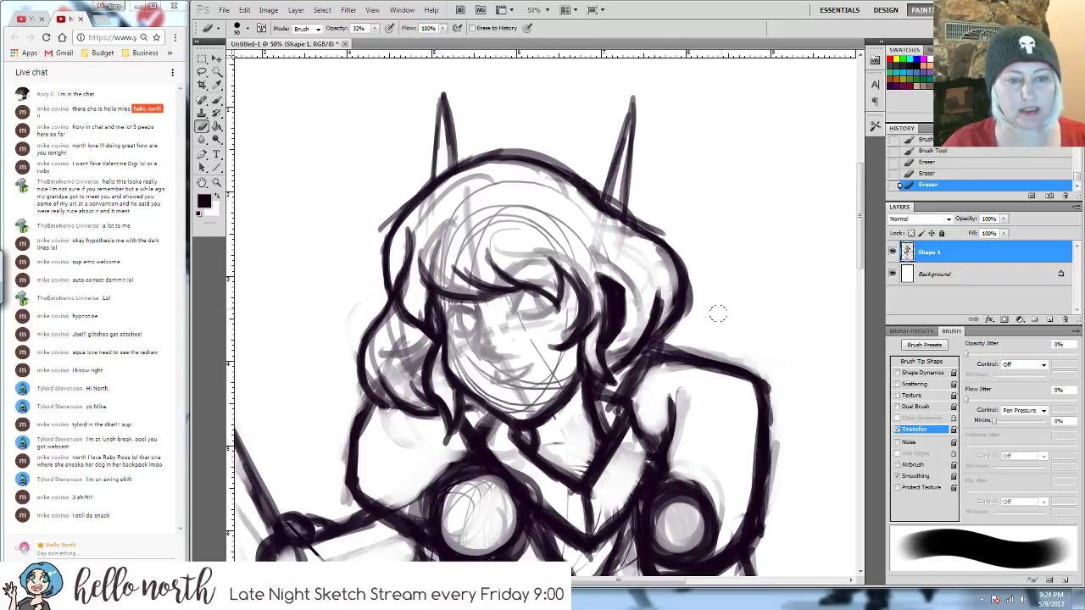
{"action": "left_click_drag", "start_coordinate": [648, 213], "coordinate": [652, 239]}
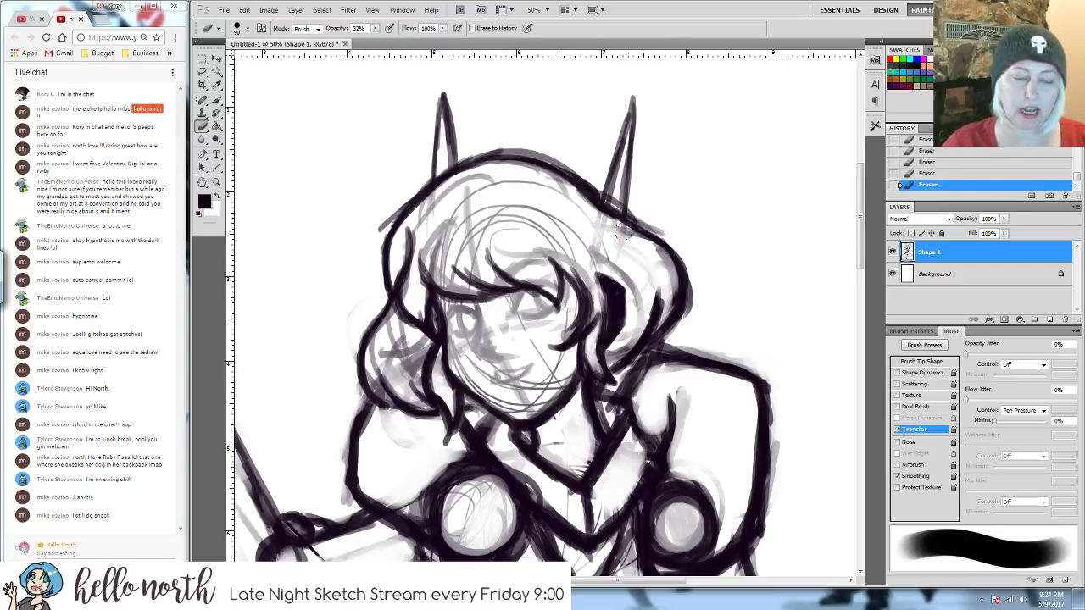
{"action": "key", "text": "bracketleft"}
{"action": "key", "text": "bracketleft"}
{"action": "key", "text": "bracketleft"}
{"action": "key", "text": "bracketleft"}
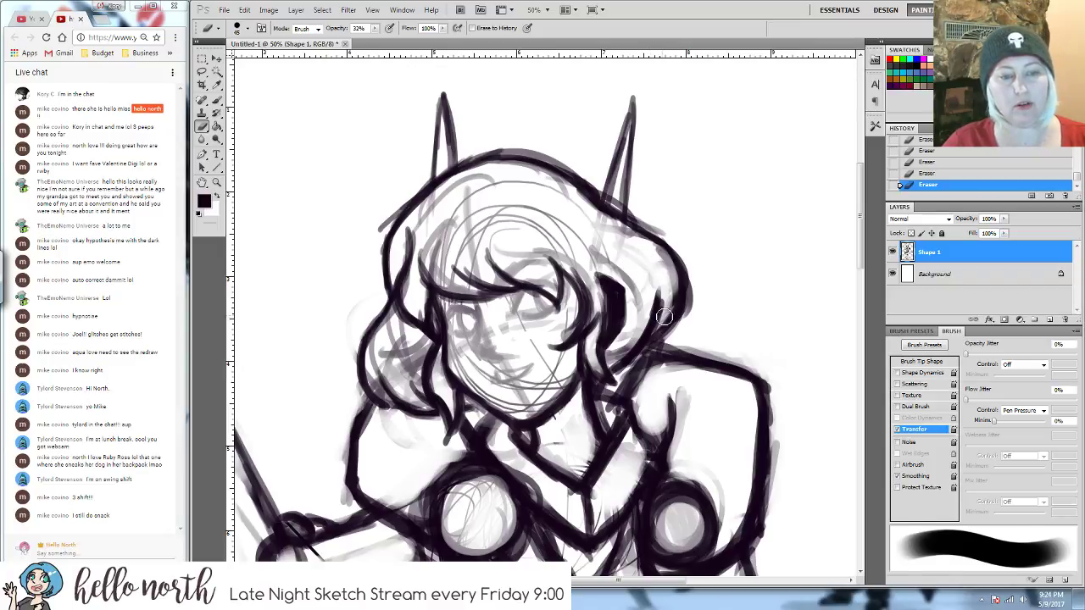
{"action": "left_click_drag", "start_coordinate": [672, 285], "coordinate": [668, 314]}
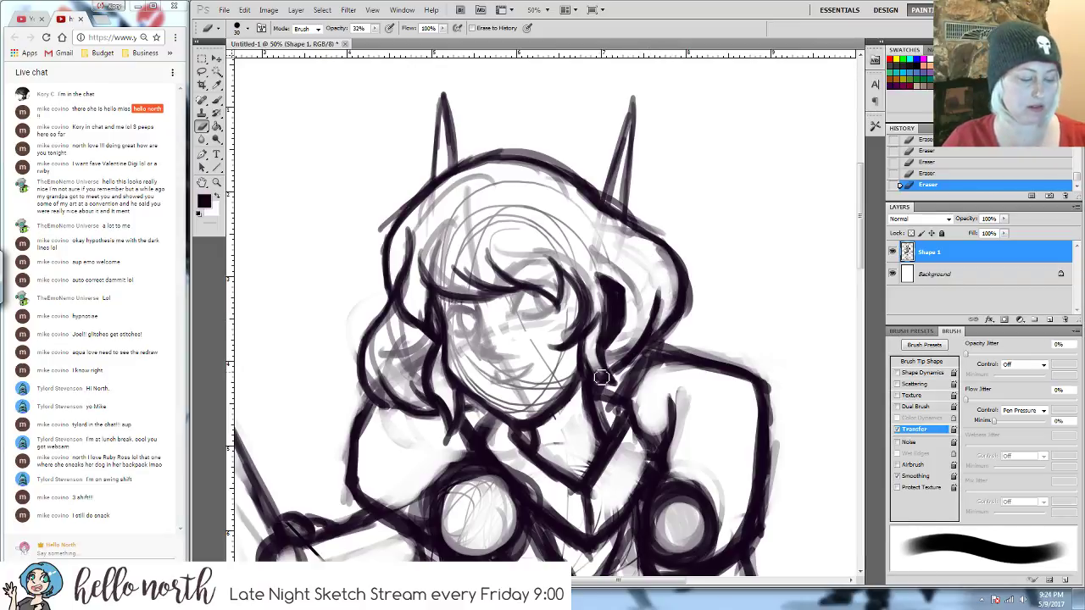
{"action": "key", "text": "b"}
{"action": "mouse_move", "coordinate": [625, 368]}
{"action": "left_mouse_down"}
{"action": "mouse_move", "coordinate": [644, 342]}
{"action": "mouse_move", "coordinate": [622, 351]}
{"action": "mouse_move", "coordinate": [599, 407]}
{"action": "mouse_move", "coordinate": [644, 324]}
{"action": "left_mouse_up"}
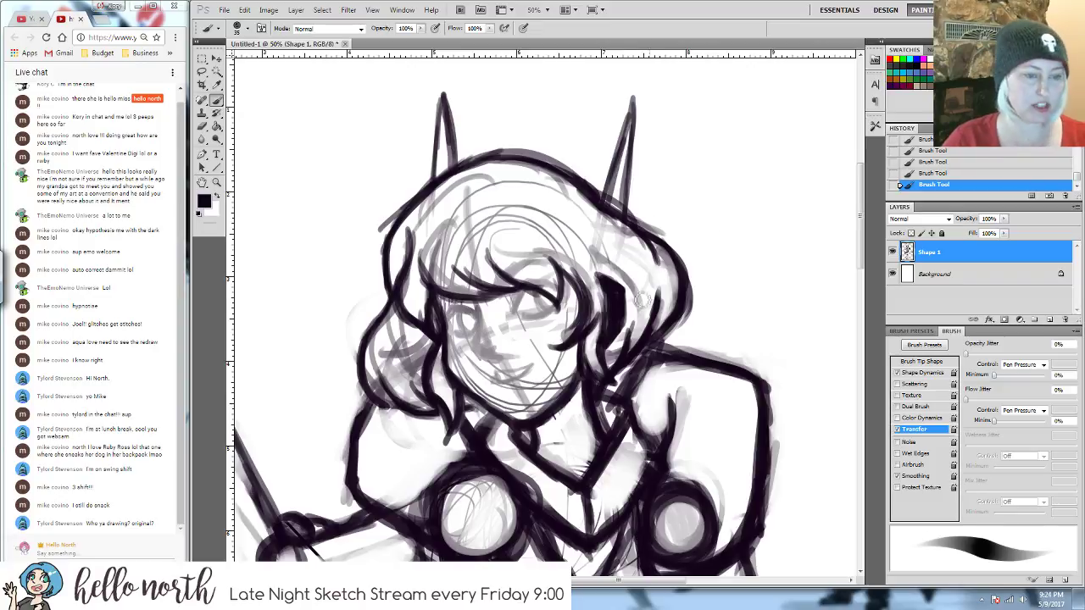
- Lasso the raised arm from hand to upper arm, scale it to 103.51%, reposition it against the shoulder and deselect
{"action": "key", "text": "ctrl+minus"}
{"action": "key", "text": "ctrl+minus"}
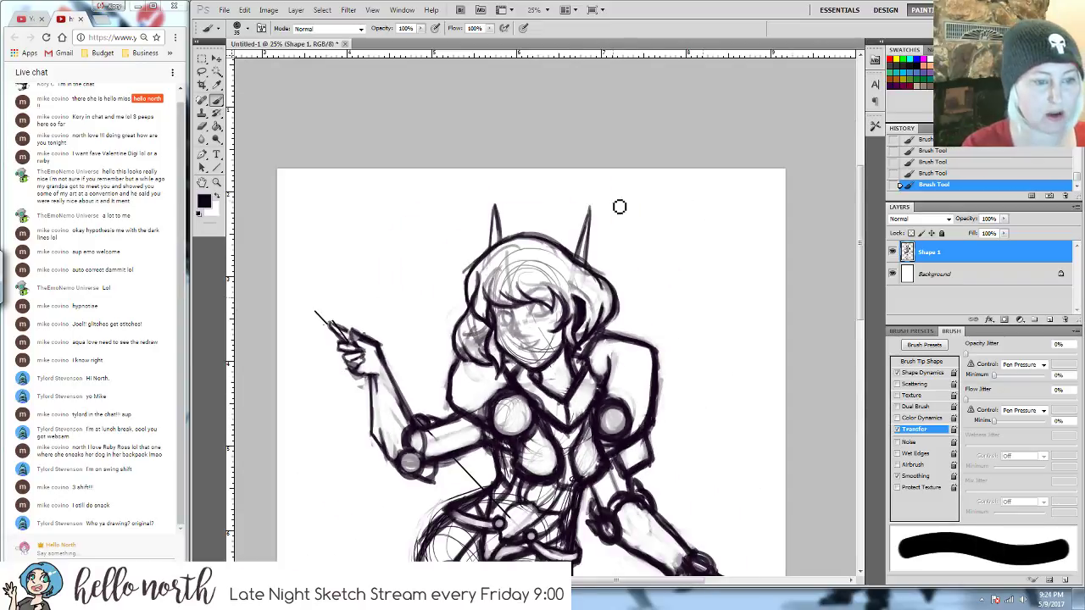
{"action": "scroll", "coordinate": [621, 275], "scroll_direction": "down", "scroll_amount": 3}
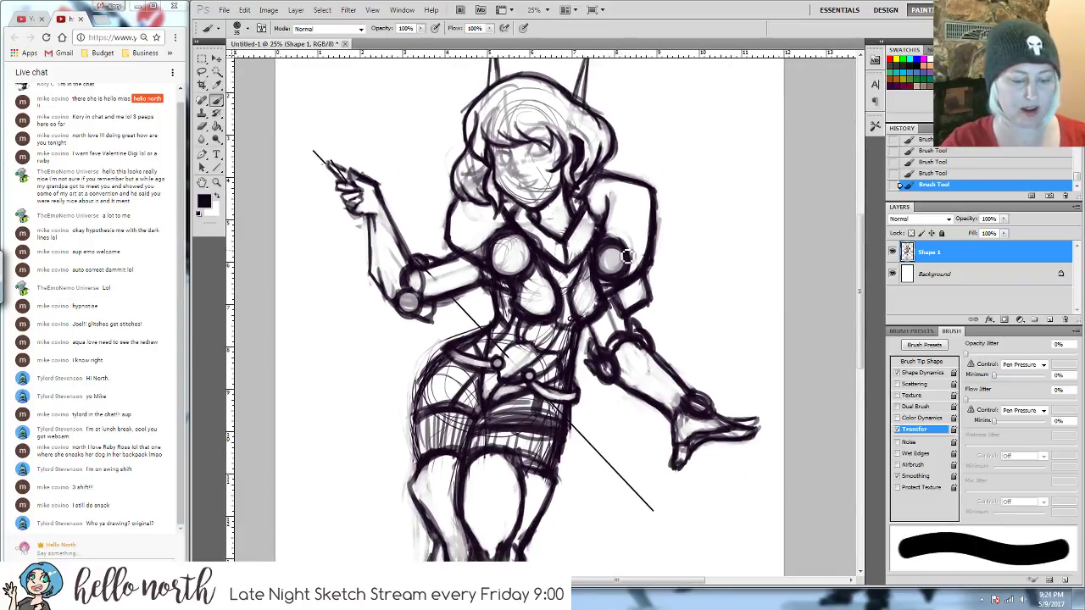
{"action": "key", "text": "ctrl+minus"}
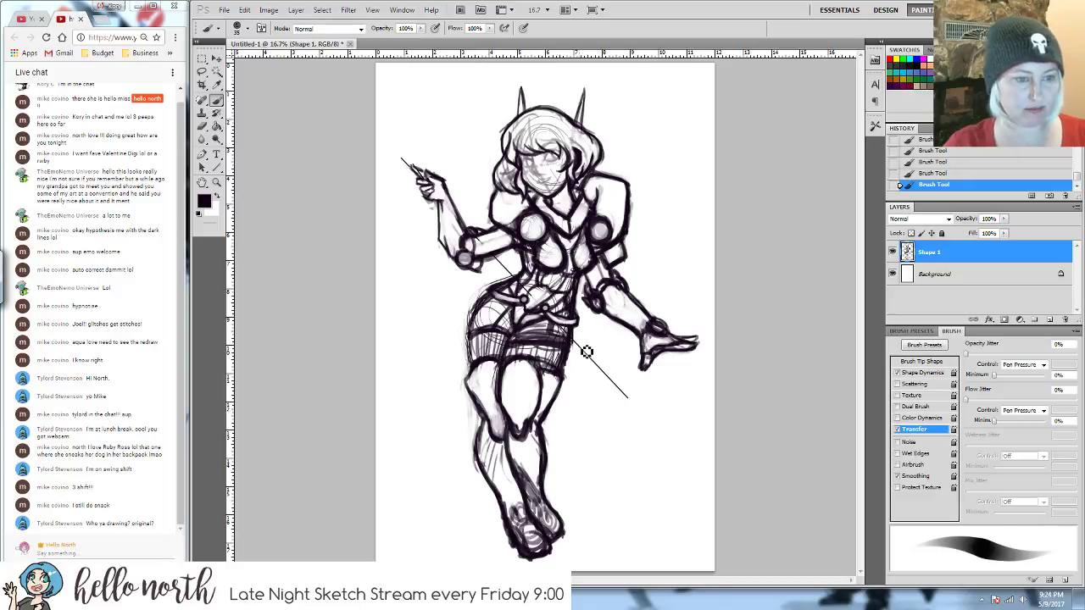
{"action": "key", "text": "l"}
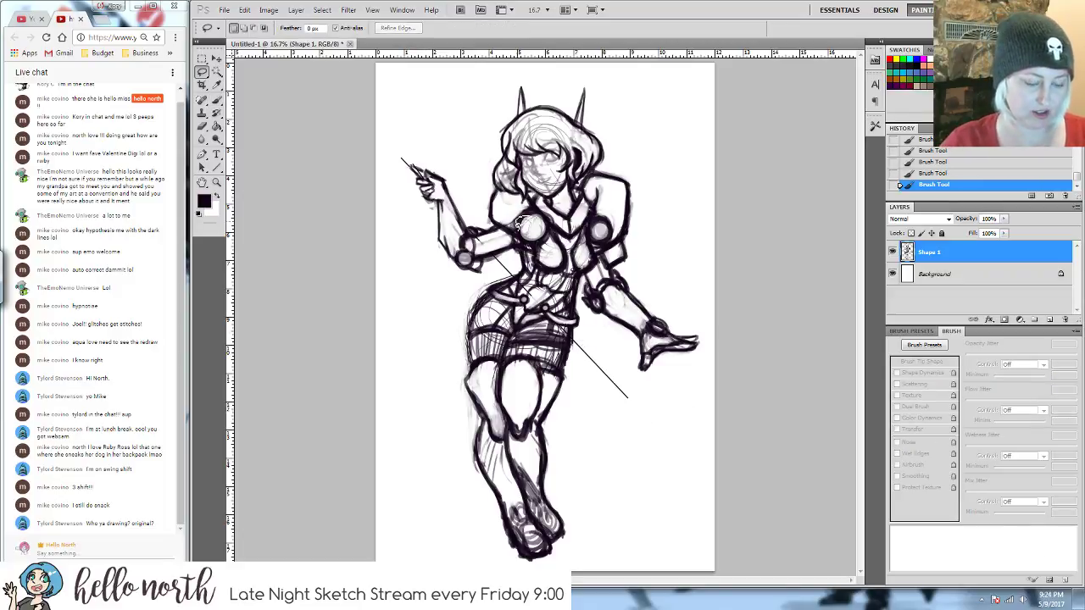
{"action": "key", "text": "ctrl+plus"}
{"action": "left_click_drag", "start_coordinate": [486, 230], "coordinate": [505, 349]}
{"action": "mouse_move", "coordinate": [402, 198]}
{"action": "left_mouse_down"}
{"action": "mouse_move", "coordinate": [349, 275]}
{"action": "mouse_move", "coordinate": [399, 370]}
{"action": "mouse_move", "coordinate": [472, 376]}
{"action": "mouse_move", "coordinate": [495, 343]}
{"action": "left_mouse_up"}
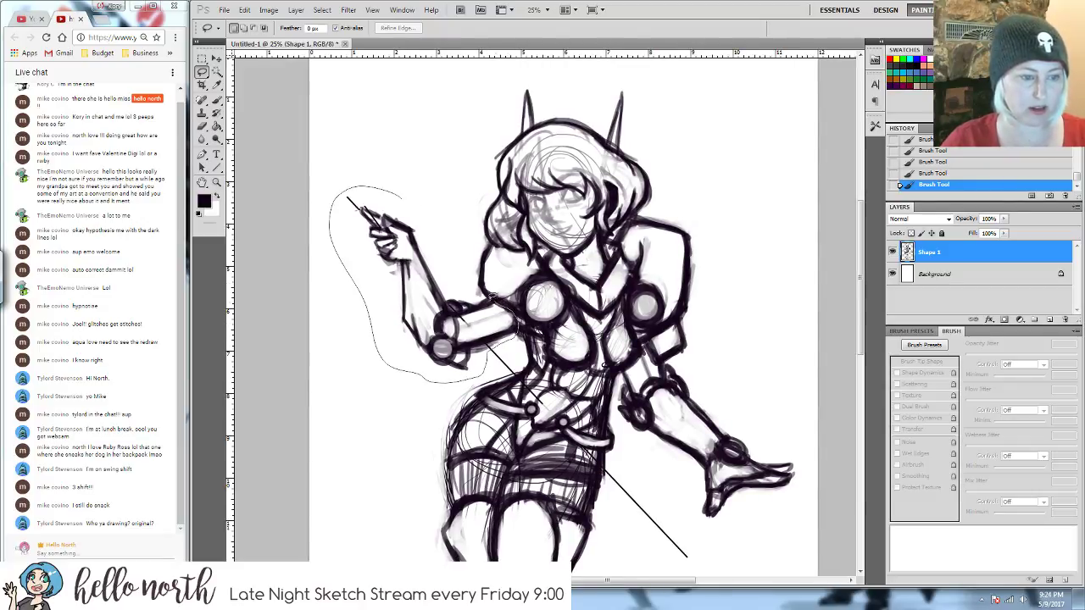
{"action": "left_click_drag", "start_coordinate": [492, 297], "coordinate": [400, 203]}
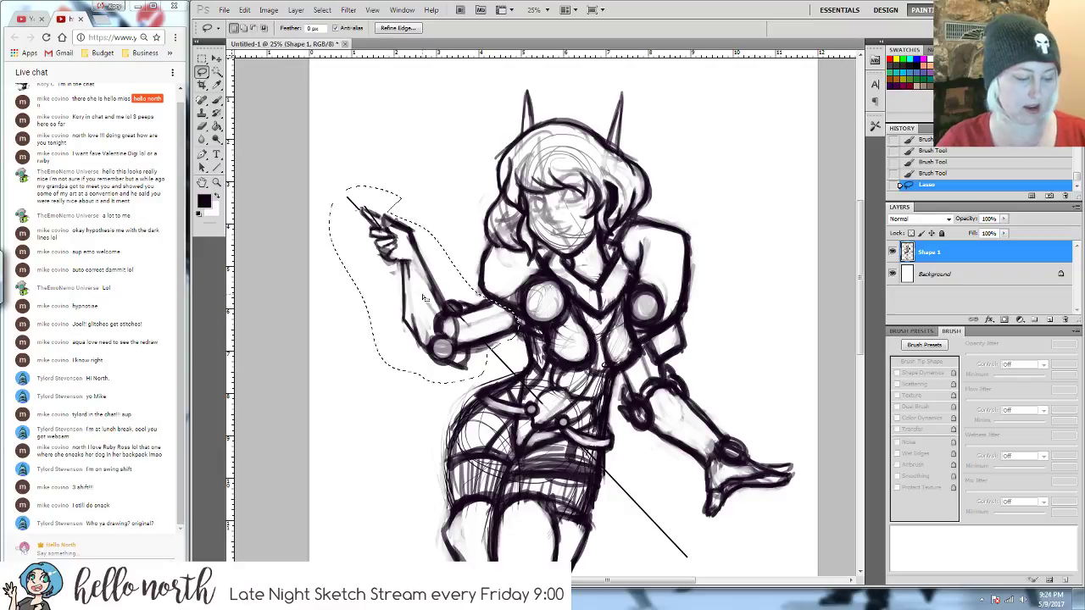
{"action": "key", "text": "ctrl+t"}
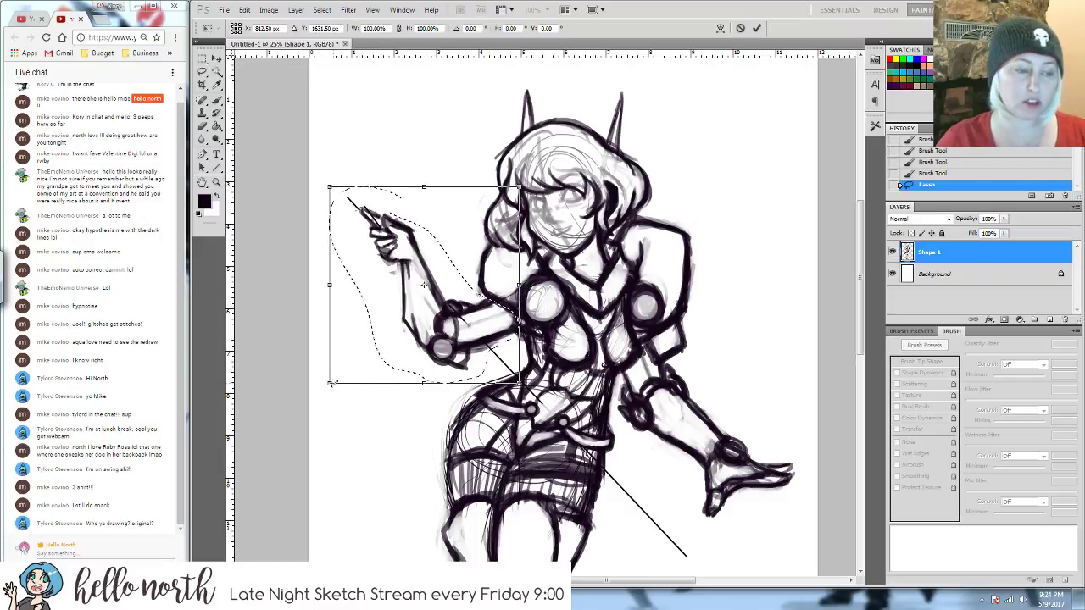
{"action": "left_click_drag", "start_coordinate": [331, 383], "coordinate": [313, 383]}
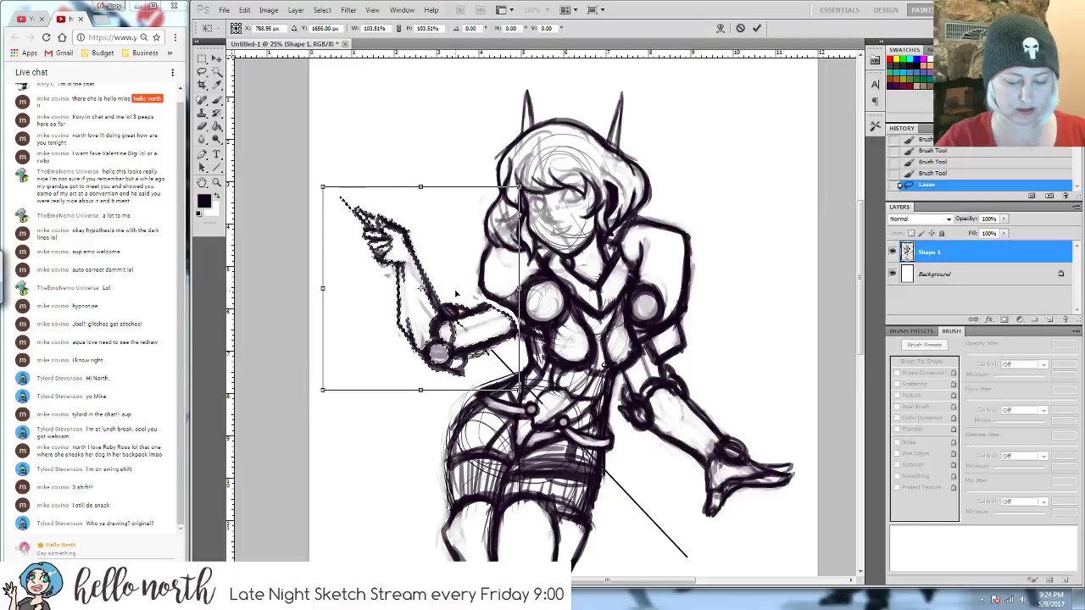
{"action": "left_click_drag", "start_coordinate": [456, 294], "coordinate": [457, 290]}
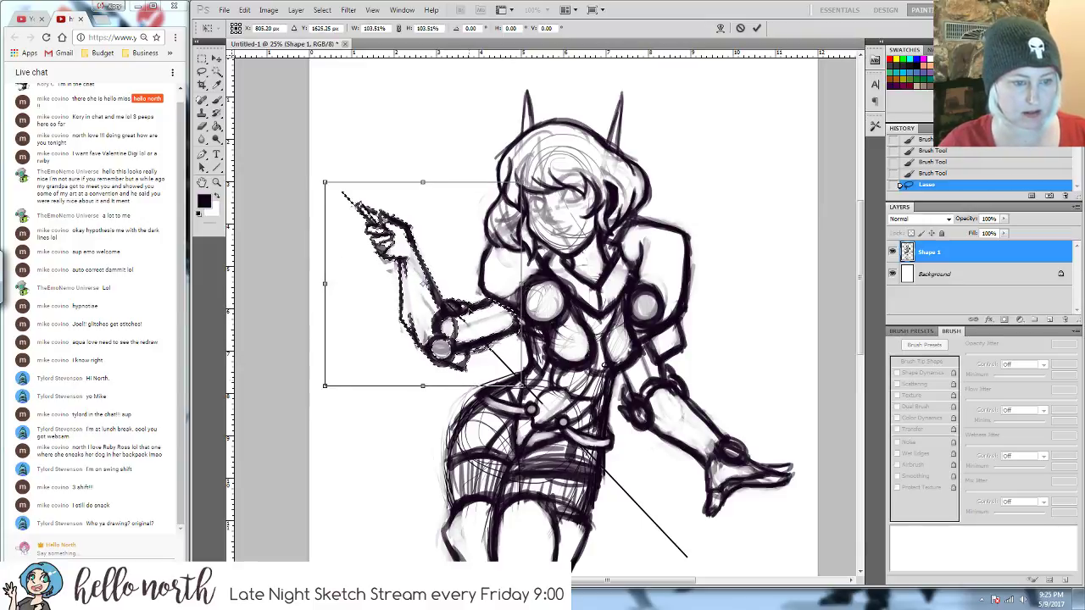
{"action": "key", "text": "Return"}
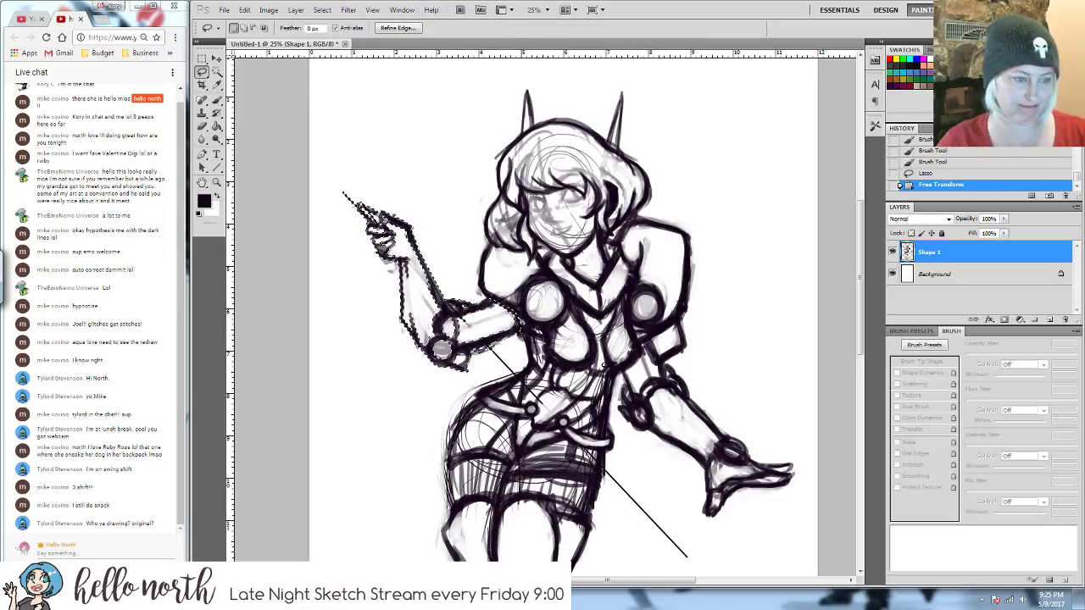
{"action": "key", "text": "ctrl+d"}
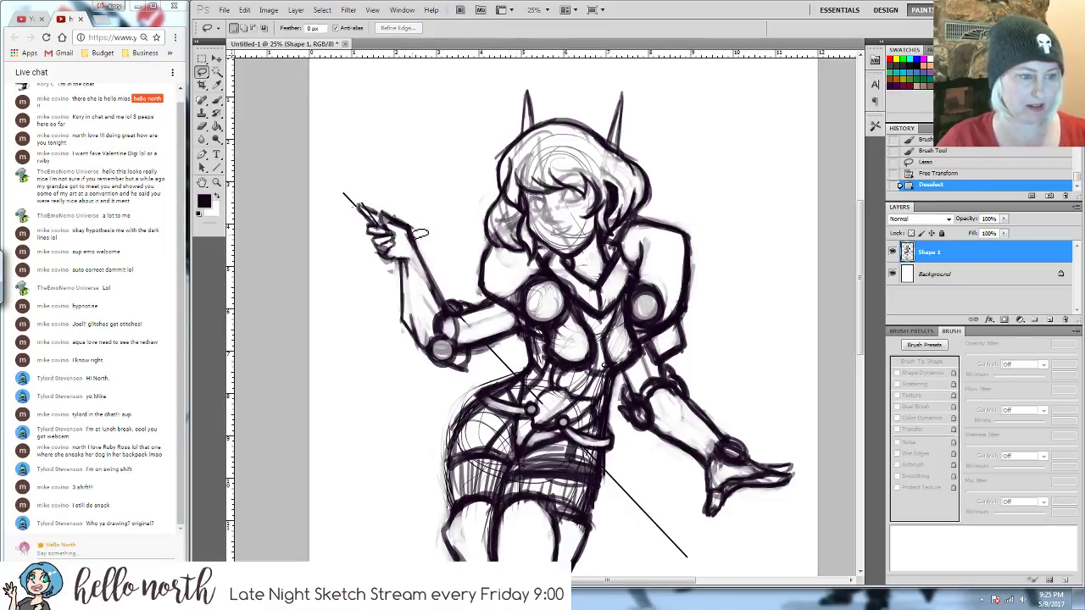
- Lasso the raised hand, scale it up to 108.89%, realign it with the wrist and deselect
{"action": "left_click_drag", "start_coordinate": [407, 201], "coordinate": [346, 200]}
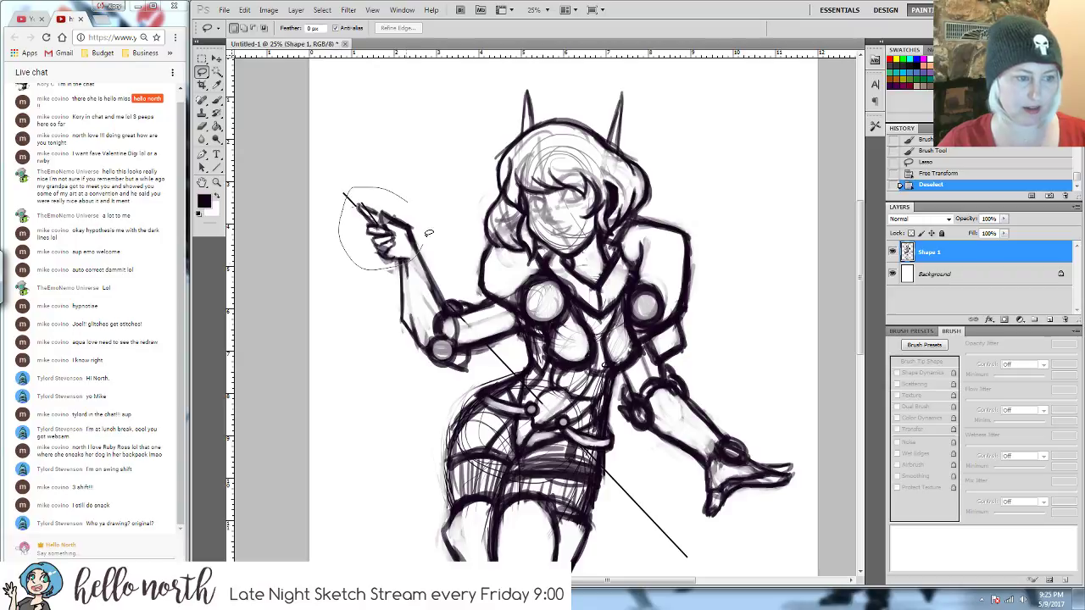
{"action": "left_click_drag", "start_coordinate": [429, 233], "coordinate": [417, 266]}
{"action": "key", "text": "ctrl+t"}
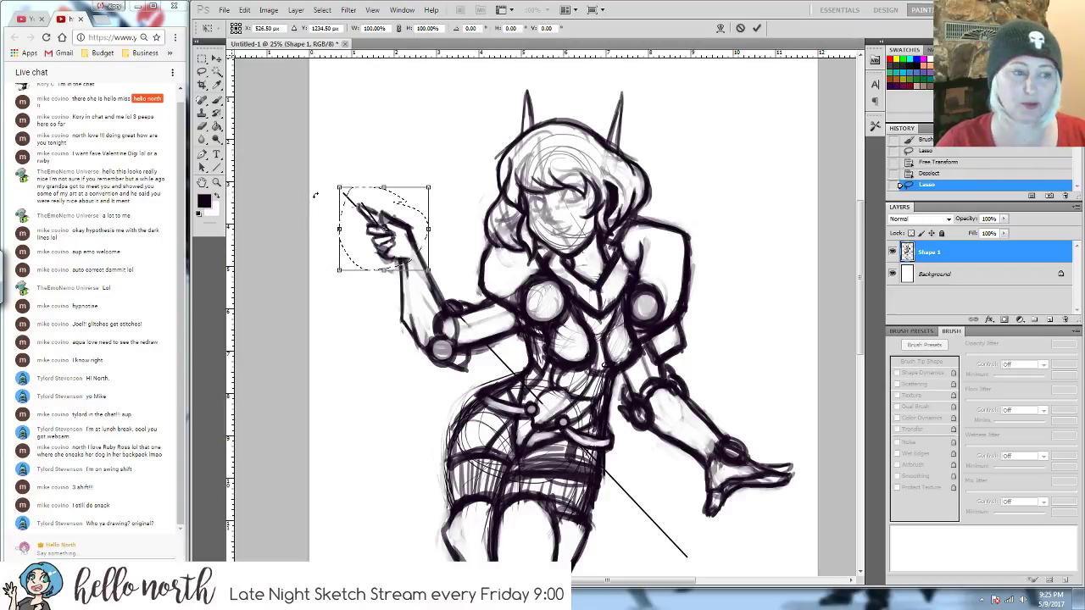
{"action": "left_click_drag", "start_coordinate": [329, 181], "coordinate": [330, 179]}
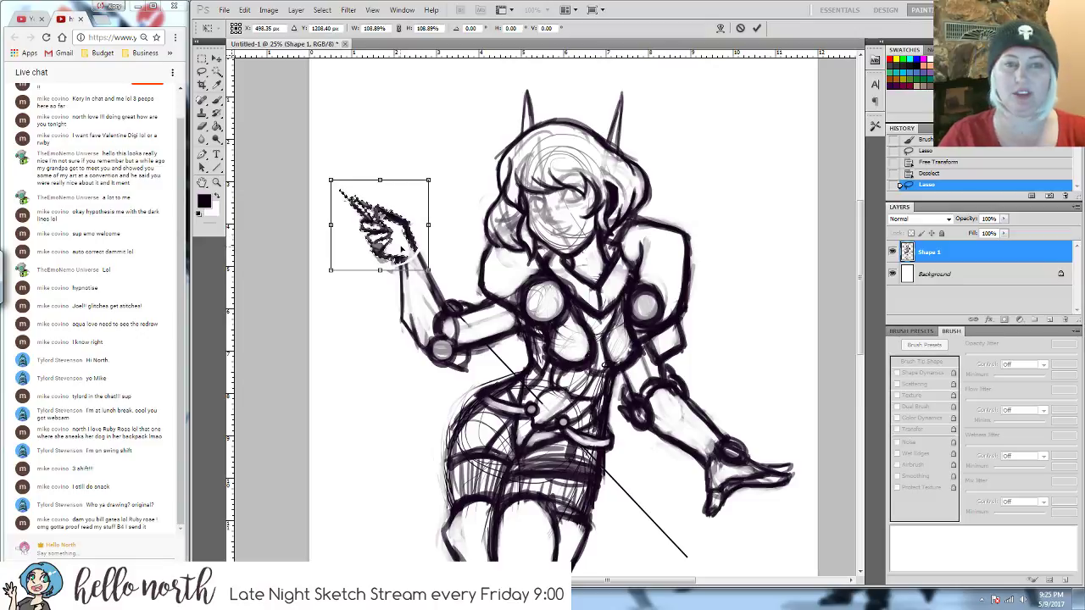
{"action": "left_click_drag", "start_coordinate": [380, 225], "coordinate": [381, 229]}
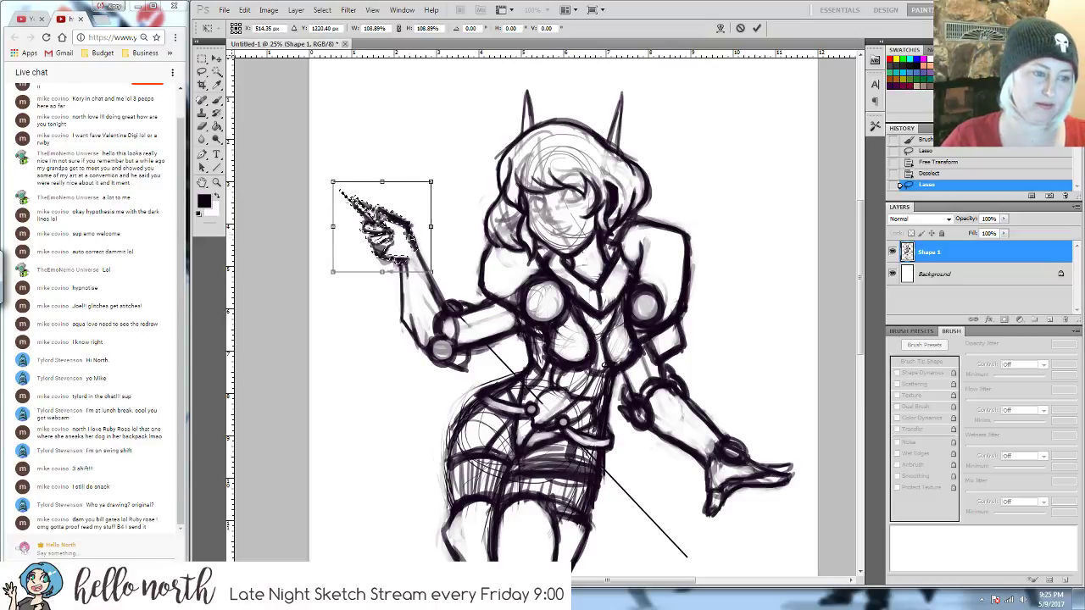
{"action": "key", "text": "Return"}
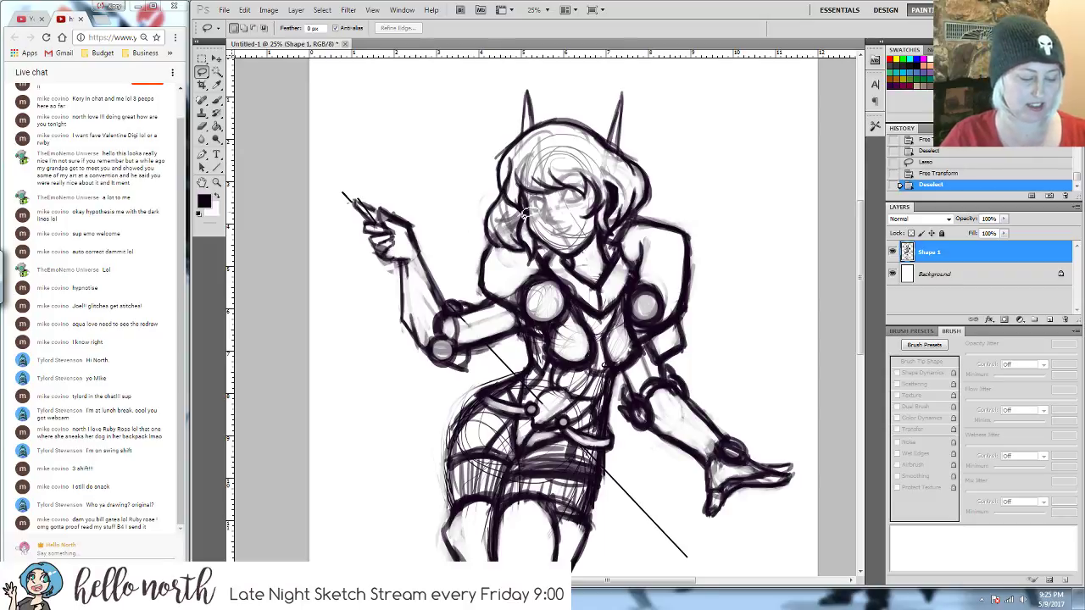
- Paint the nose line and a slight smile over the rough facial features
{"action": "key", "text": "ctrl+plus"}
{"action": "key", "text": "ctrl+plus"}
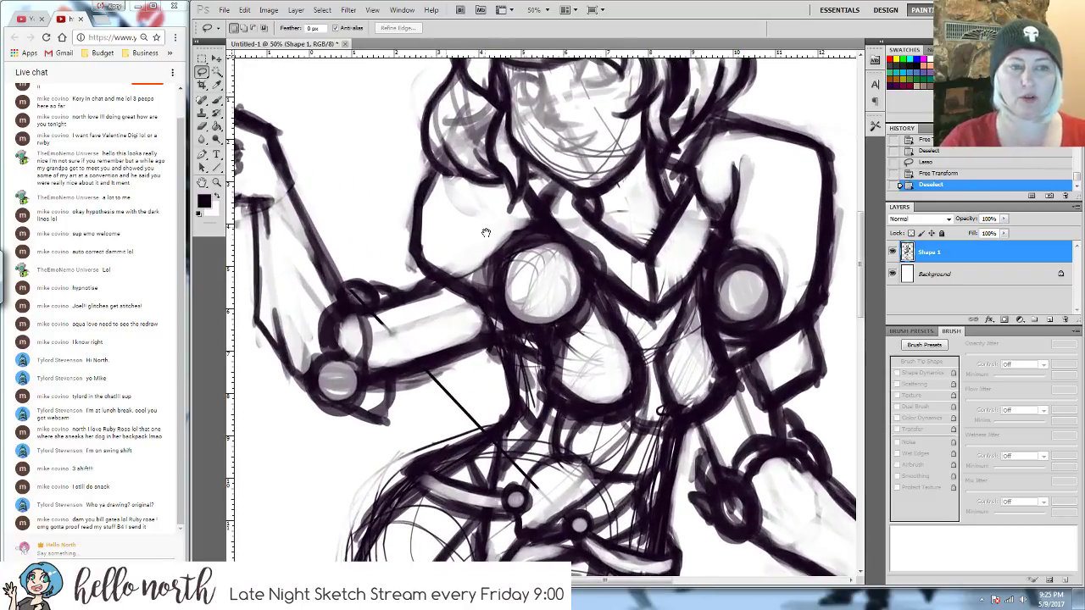
{"action": "scroll", "coordinate": [519, 241], "scroll_direction": "up", "scroll_amount": 3}
{"action": "scroll", "coordinate": [520, 241], "scroll_direction": "up", "scroll_amount": 2}
{"action": "key", "text": "ctrl+r"}
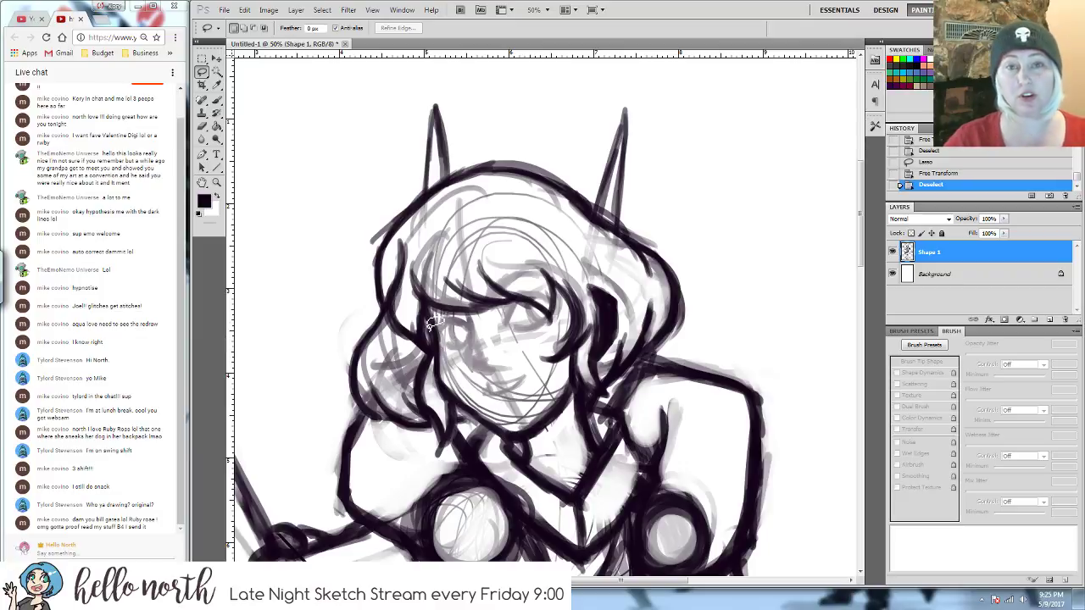
{"action": "key", "text": "b"}
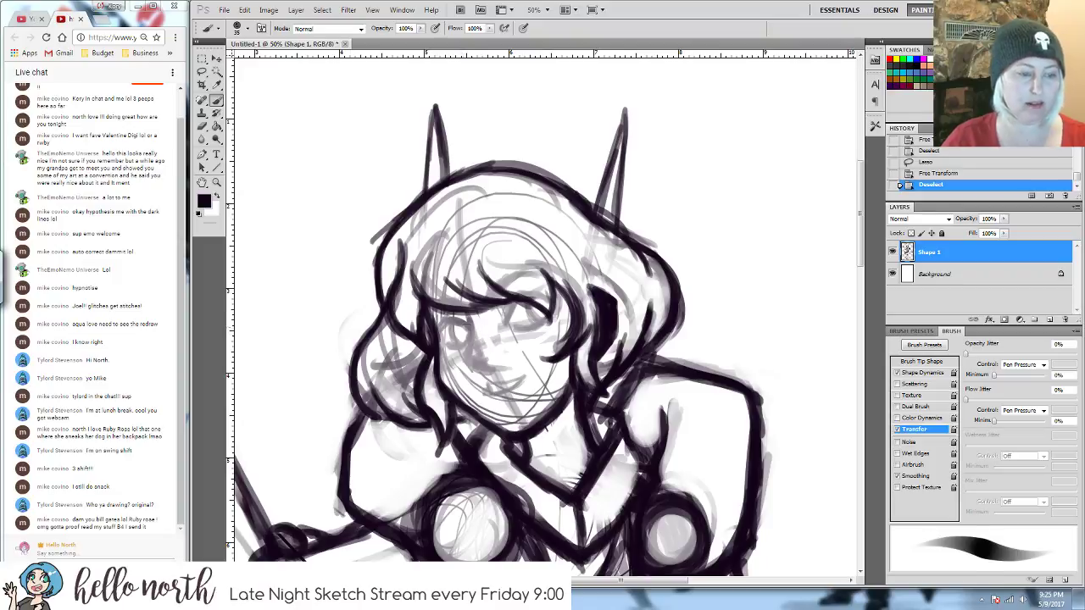
{"action": "mouse_move", "coordinate": [485, 346]}
{"action": "left_mouse_down"}
{"action": "mouse_move", "coordinate": [488, 303]}
{"action": "mouse_move", "coordinate": [467, 344]}
{"action": "mouse_move", "coordinate": [510, 344]}
{"action": "left_mouse_up"}
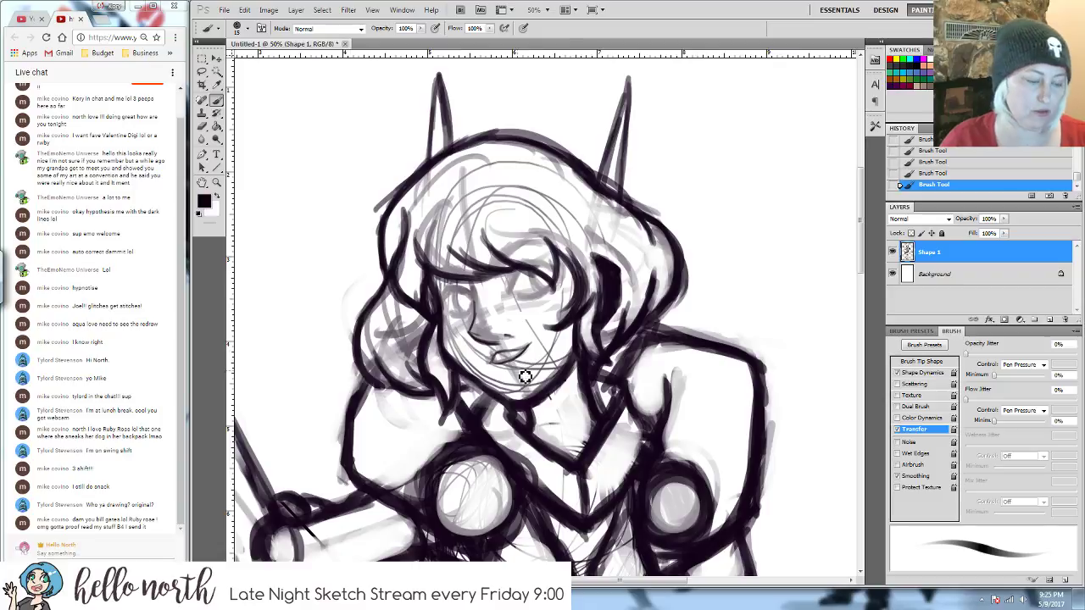
- Erase the newly painted smile and the sketch strokes around the mouth, leaving the nose line
{"action": "key", "text": "e"}
{"action": "mouse_move", "coordinate": [513, 354]}
{"action": "left_mouse_down"}
{"action": "mouse_move", "coordinate": [501, 370]}
{"action": "mouse_move", "coordinate": [547, 354]}
{"action": "mouse_move", "coordinate": [513, 363]}
{"action": "mouse_move", "coordinate": [536, 351]}
{"action": "left_mouse_up"}
{"action": "key", "text": "b"}
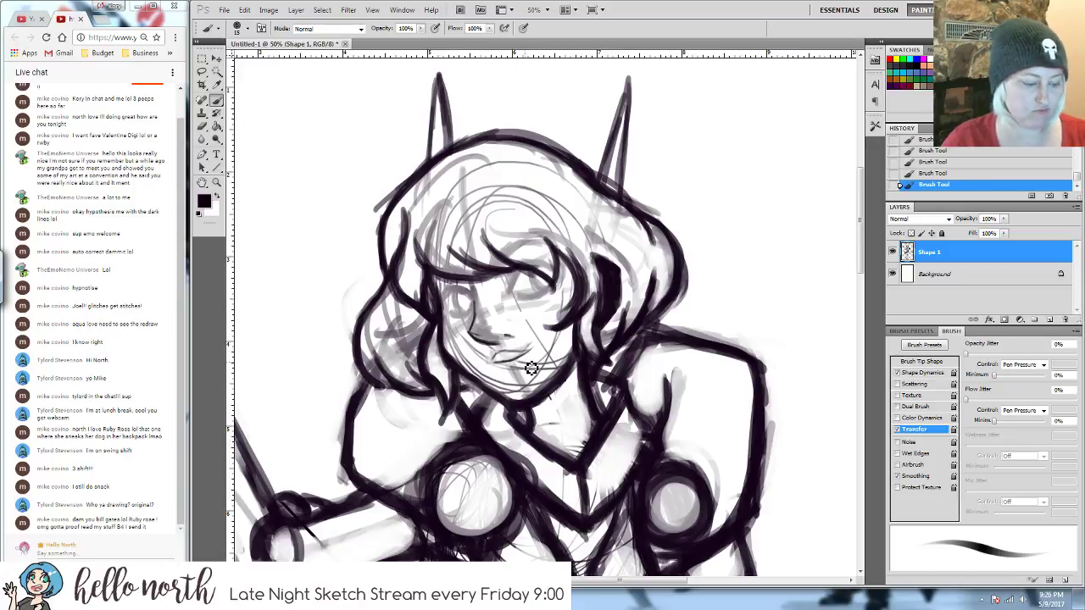
{"action": "key", "text": "e"}
{"action": "mouse_move", "coordinate": [497, 362]}
{"action": "left_mouse_down"}
{"action": "mouse_move", "coordinate": [508, 366]}
{"action": "mouse_move", "coordinate": [512, 354]}
{"action": "left_mouse_up"}
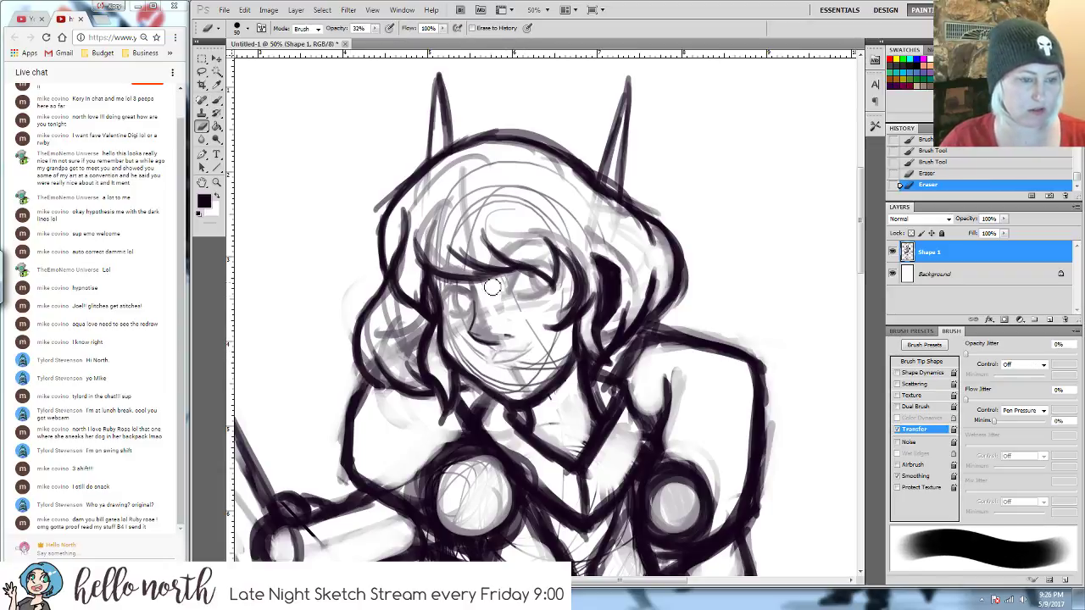
- Darken the nose bridge and paint full, slightly smiling lips, strengthening the upper lip with a 25 px brush
{"action": "key", "text": "r"}
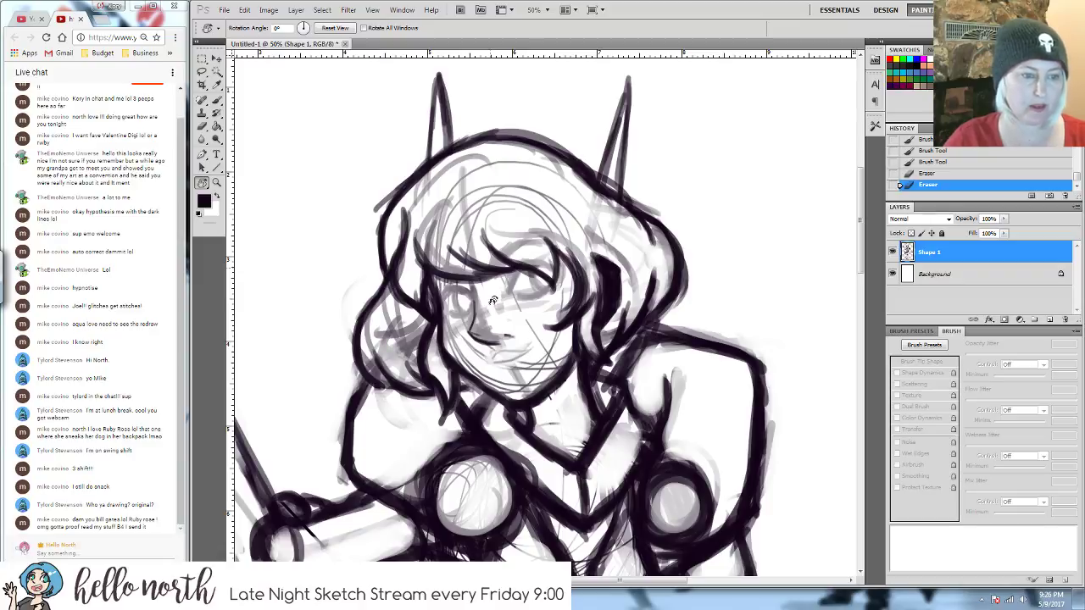
{"action": "left_click_drag", "start_coordinate": [493, 306], "coordinate": [486, 287]}
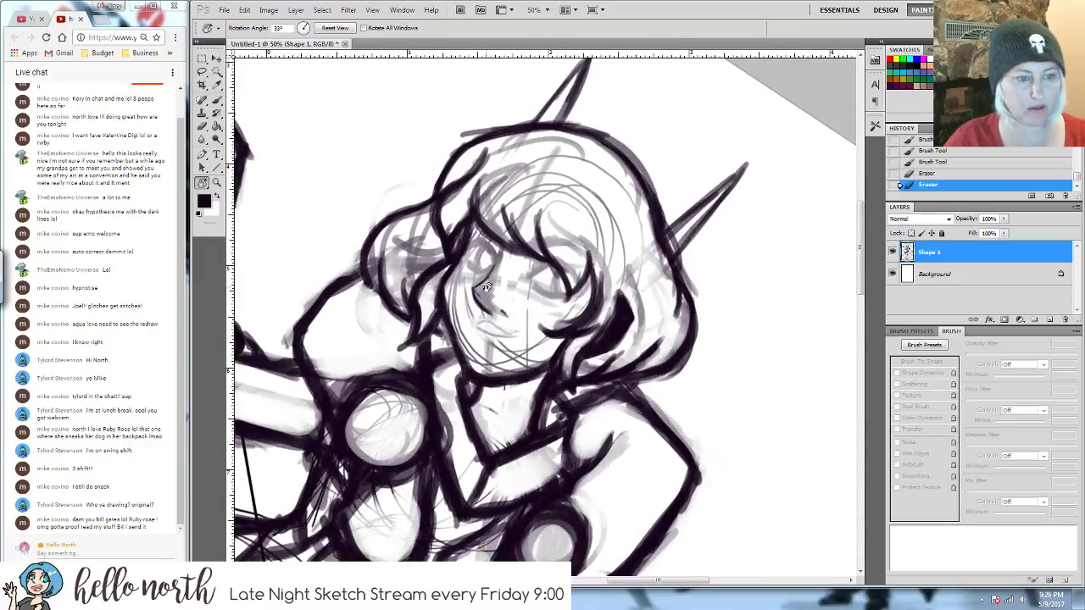
{"action": "key", "text": "b"}
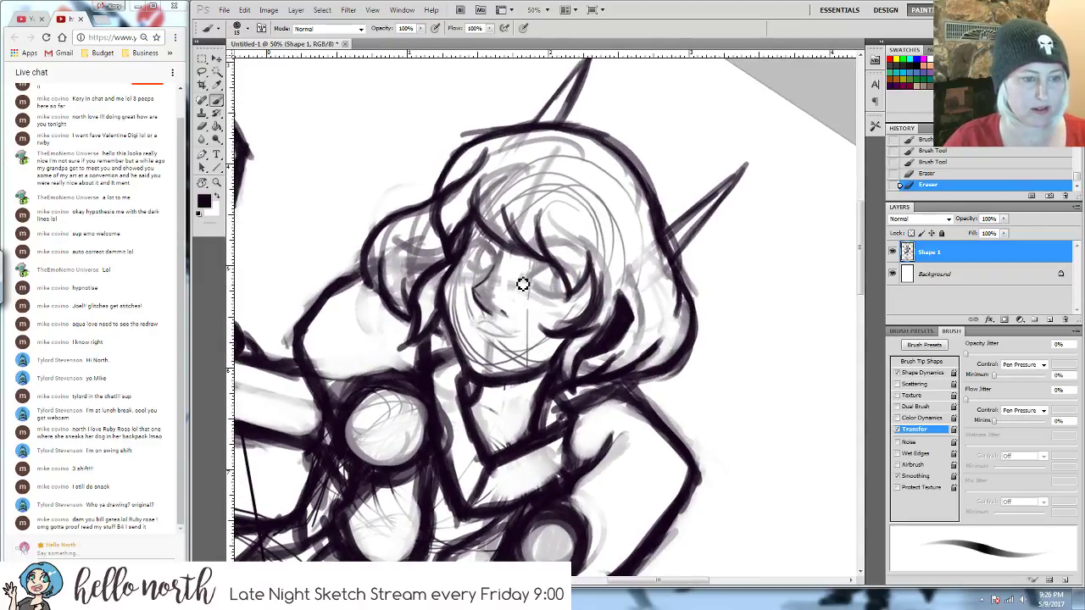
{"action": "left_click_drag", "start_coordinate": [492, 280], "coordinate": [498, 271]}
{"action": "left_click_drag", "start_coordinate": [497, 265], "coordinate": [476, 325]}
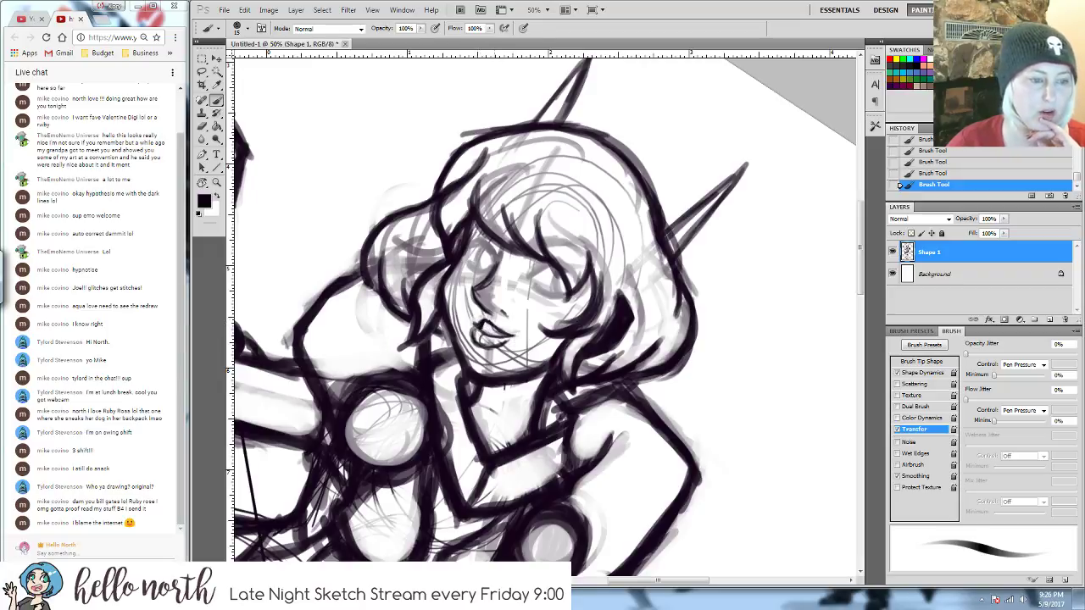
{"action": "key", "text": "bracketright"}
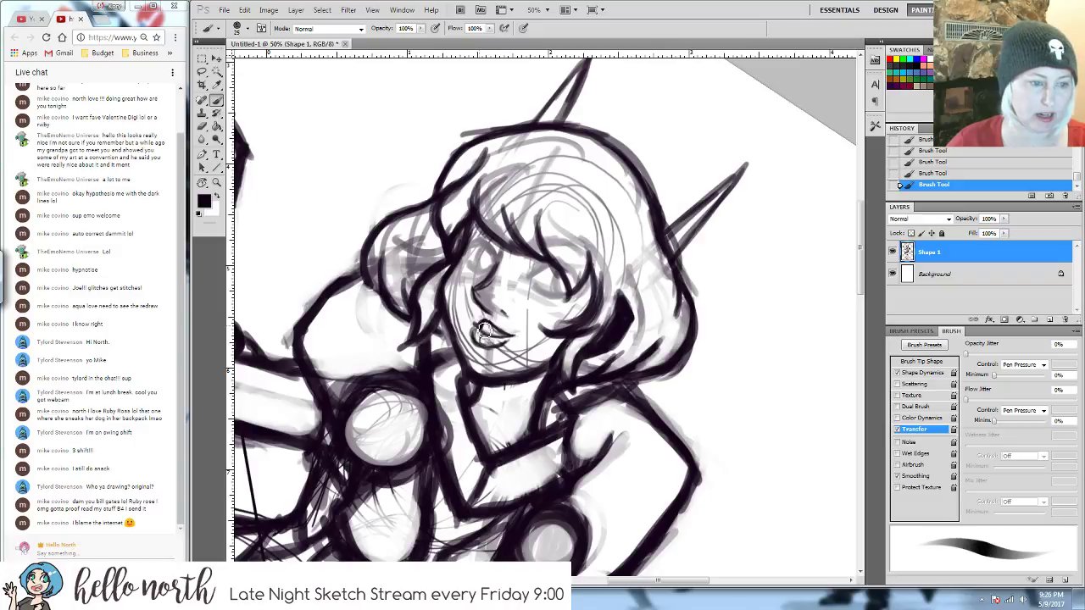
{"action": "left_click_drag", "start_coordinate": [482, 330], "coordinate": [497, 327]}
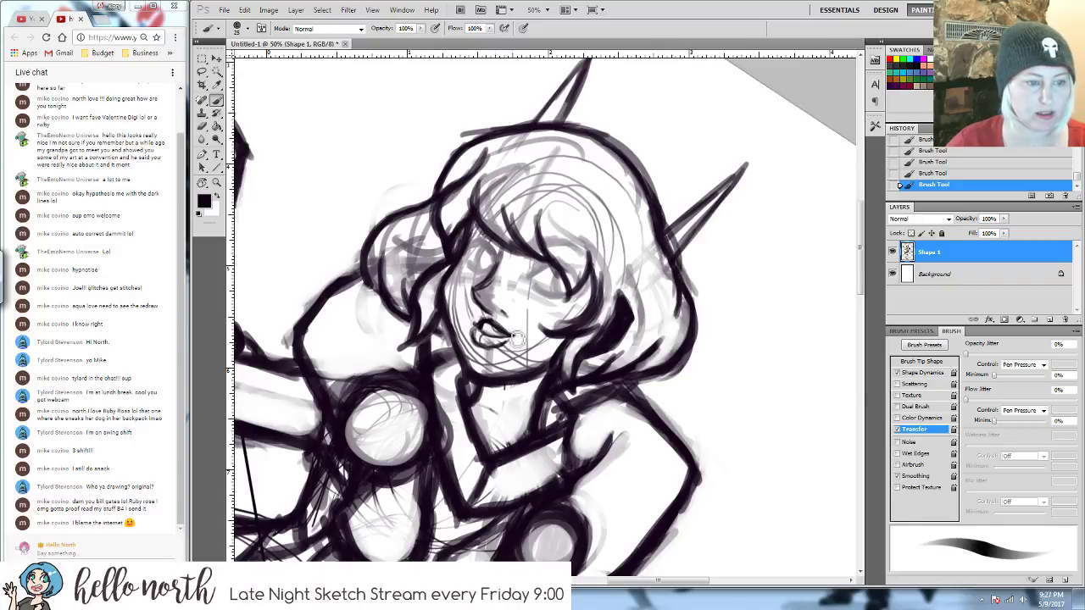
{"action": "left_click_drag", "start_coordinate": [490, 325], "coordinate": [495, 333]}
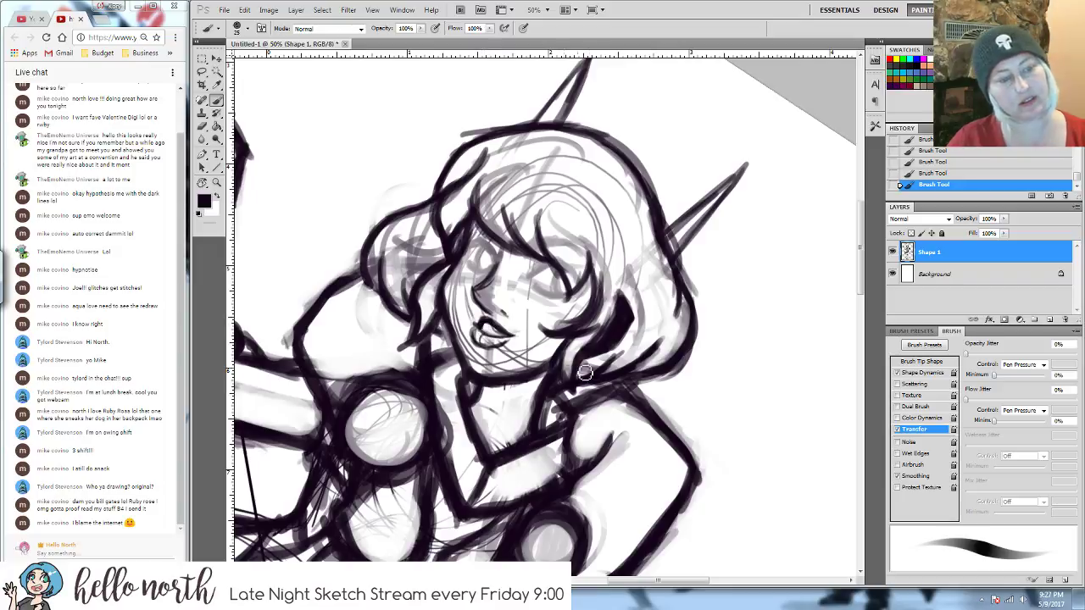
- Paint the near eye under the fringe and erase its inner and lower lines with the soft eraser
{"action": "key", "text": "r"}
{"action": "left_click_drag", "start_coordinate": [545, 232], "coordinate": [512, 227]}
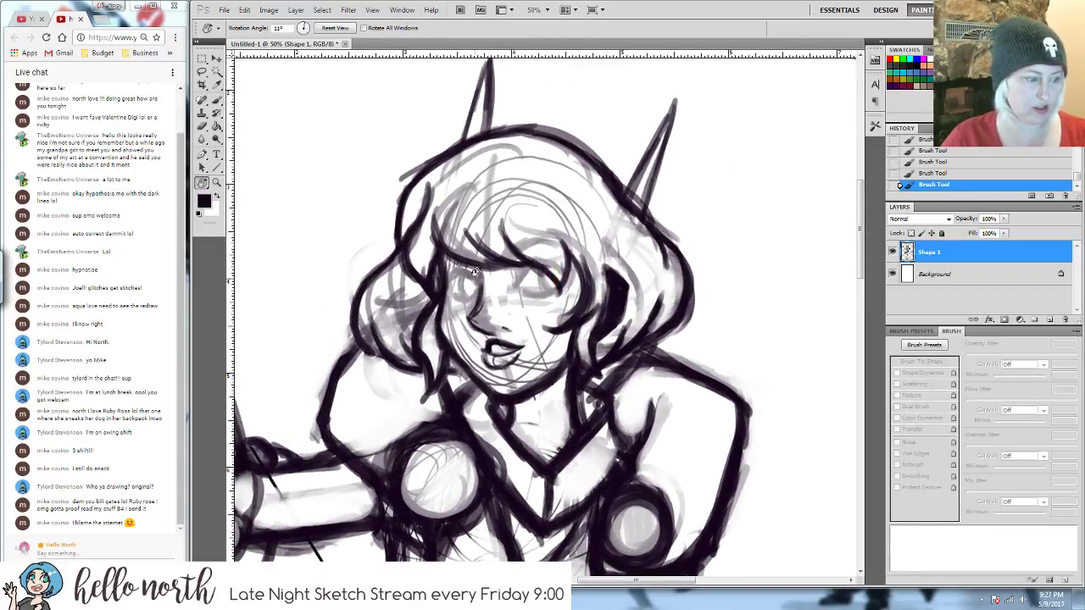
{"action": "key", "text": "b"}
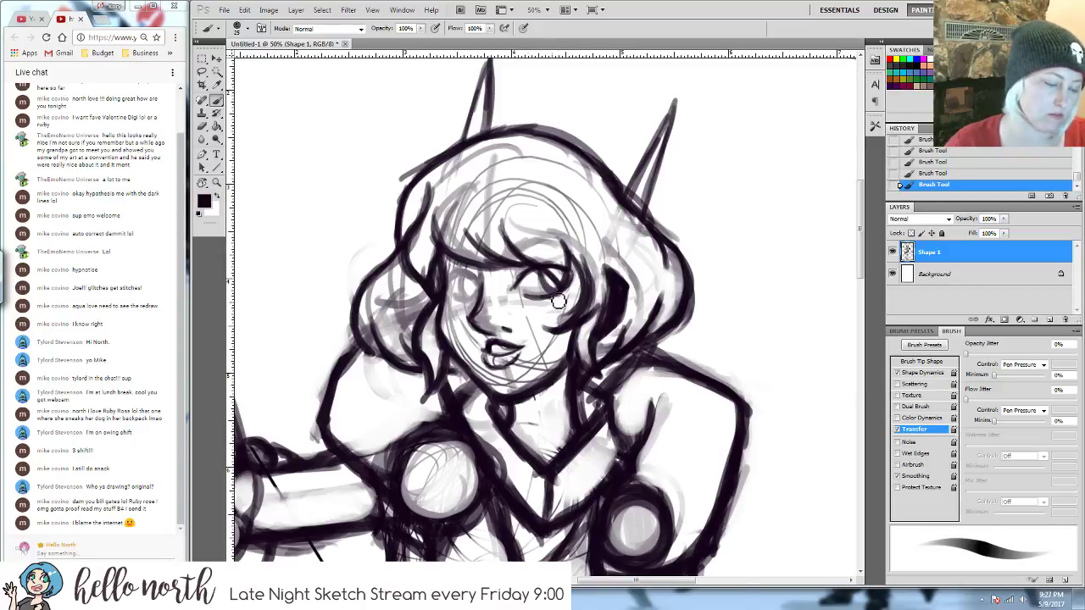
{"action": "key", "text": "e"}
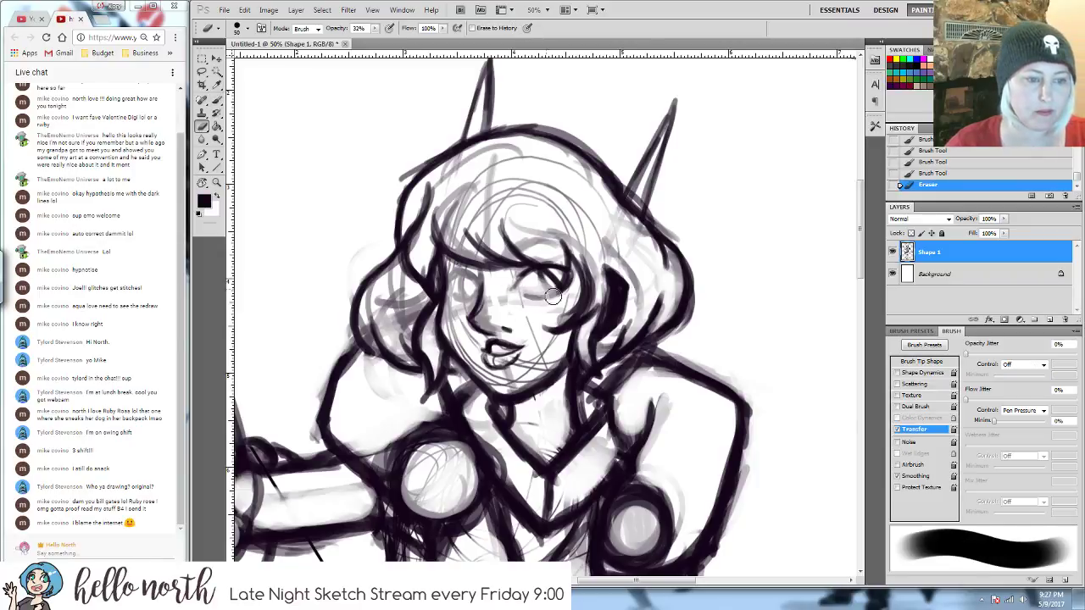
{"action": "left_click_drag", "start_coordinate": [552, 296], "coordinate": [542, 306]}
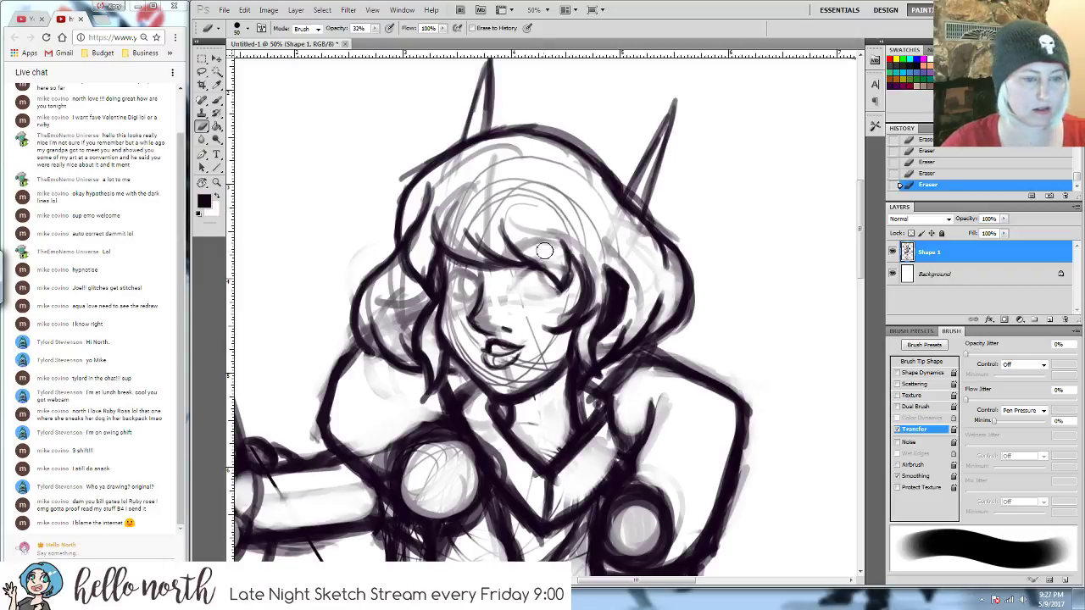
- Repaint the near eye with its iris and lower lid, and add a thicker upper line with a larger brush
{"action": "key", "text": "b"}
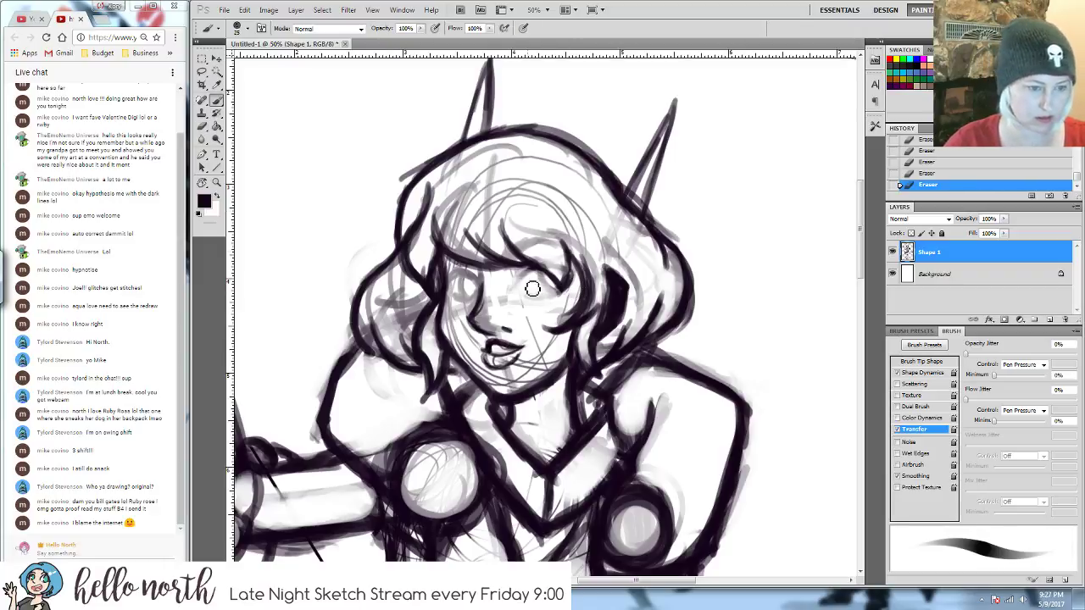
{"action": "left_click_drag", "start_coordinate": [532, 271], "coordinate": [525, 265]}
{"action": "left_click_drag", "start_coordinate": [527, 279], "coordinate": [522, 287]}
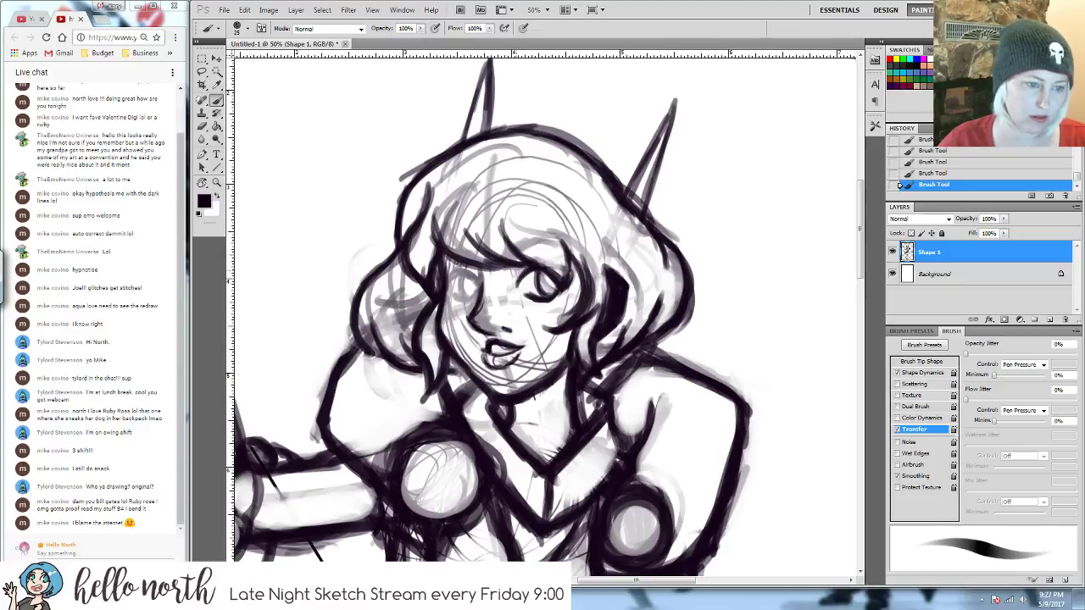
{"action": "key", "text": "]"}
{"action": "key", "text": "]"}
{"action": "key", "text": "]"}
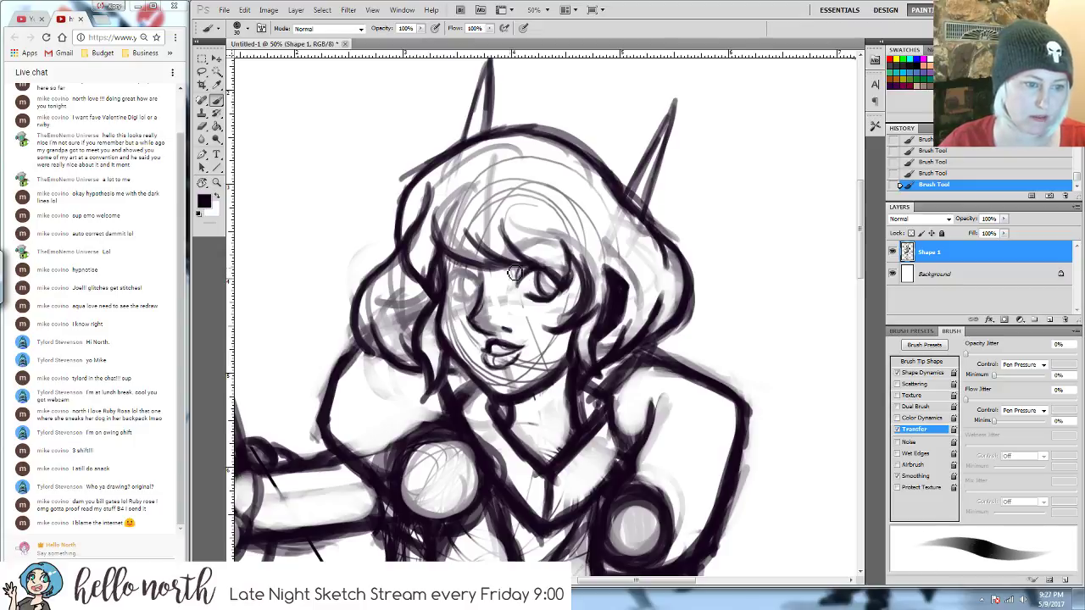
{"action": "left_click_drag", "start_coordinate": [515, 267], "coordinate": [547, 252]}
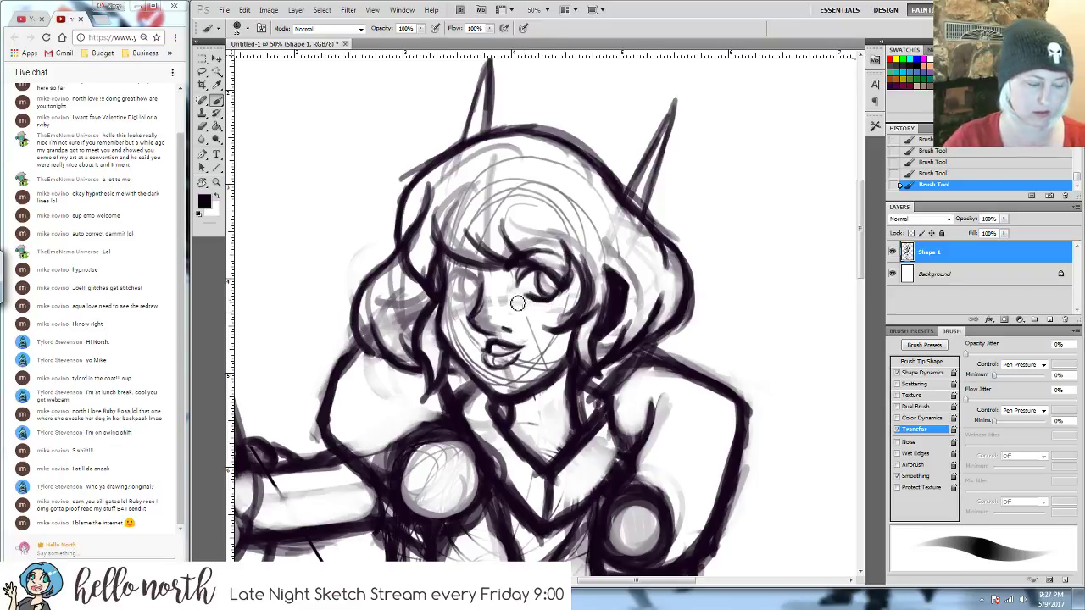
- Clean up the near eye's iris and lower lid with a 20 px eraser and repaint its inner lines
{"action": "key", "text": "e"}
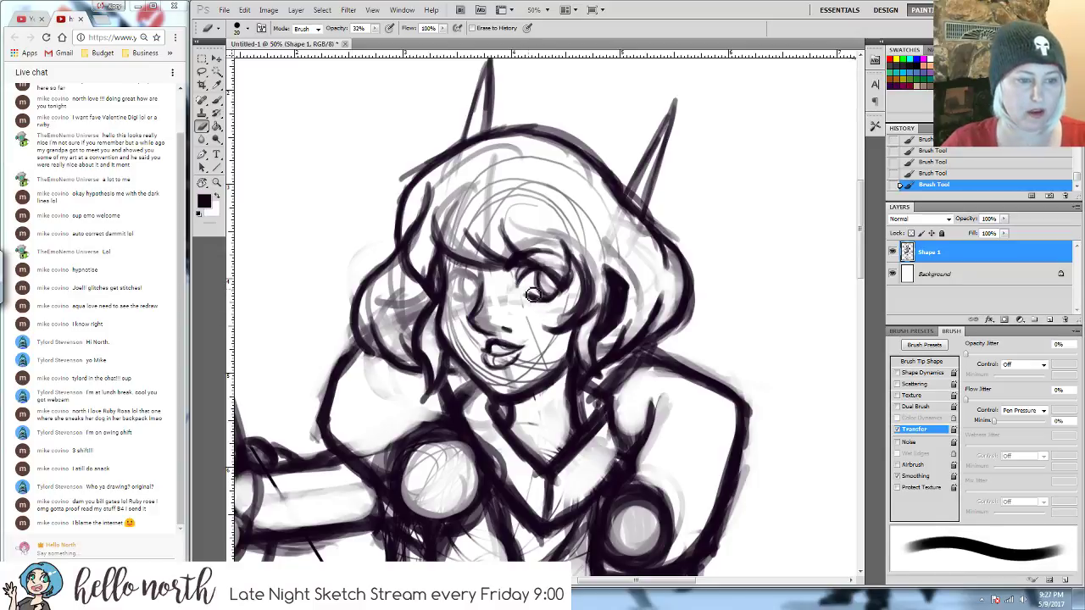
{"action": "mouse_move", "coordinate": [537, 312]}
{"action": "left_mouse_down"}
{"action": "mouse_move", "coordinate": [534, 297]}
{"action": "mouse_move", "coordinate": [549, 298]}
{"action": "mouse_move", "coordinate": [542, 279]}
{"action": "left_mouse_up"}
{"action": "key", "text": "b"}
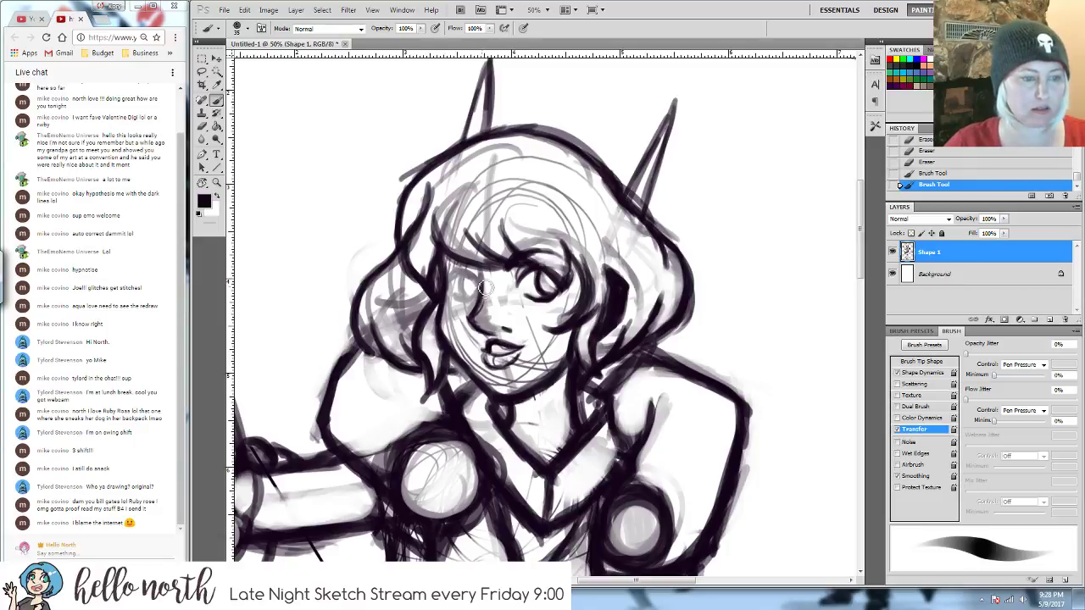
- Paint the far eye beside the nose, lighten its iris with the eraser and refine the lines with a 20 px brush
{"action": "left_click_drag", "start_coordinate": [486, 282], "coordinate": [473, 324]}
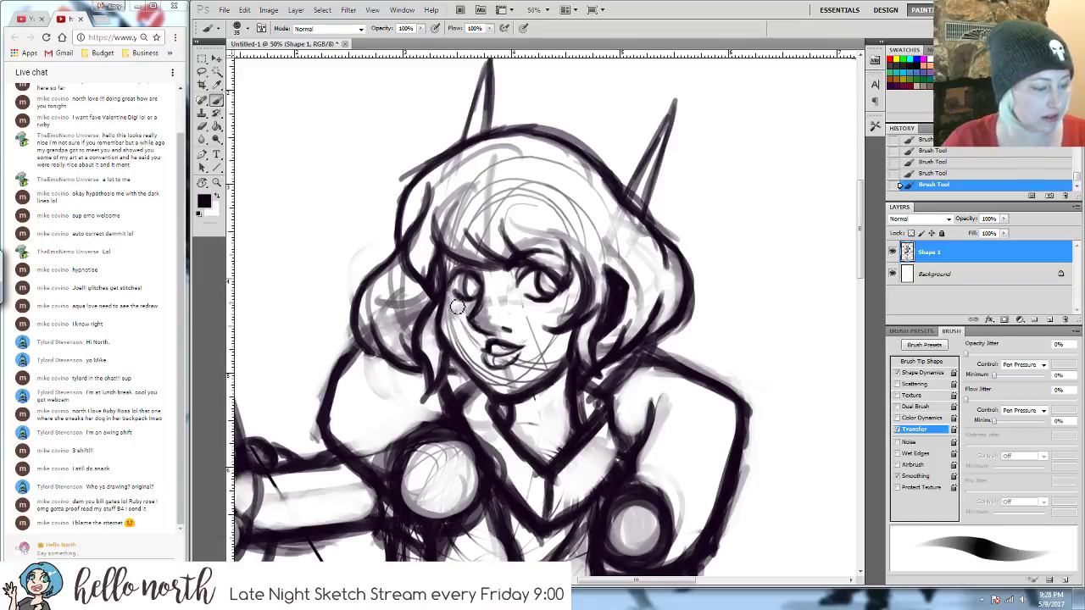
{"action": "key", "text": "e"}
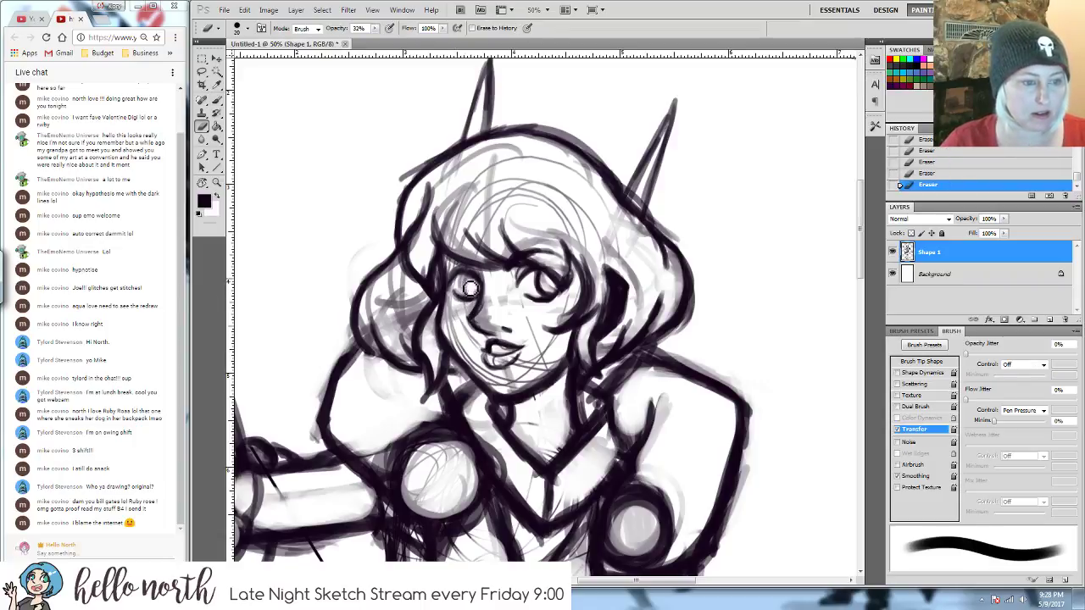
{"action": "key", "text": "b"}
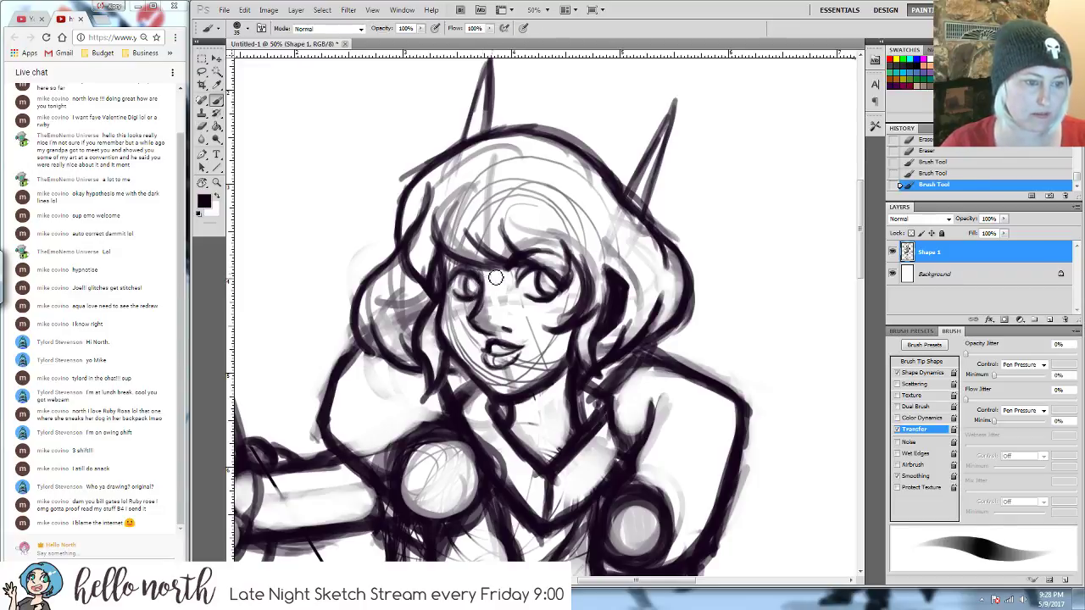
{"action": "key", "text": "bracketleft"}
{"action": "key", "text": "bracketleft"}
{"action": "key", "text": "bracketleft"}
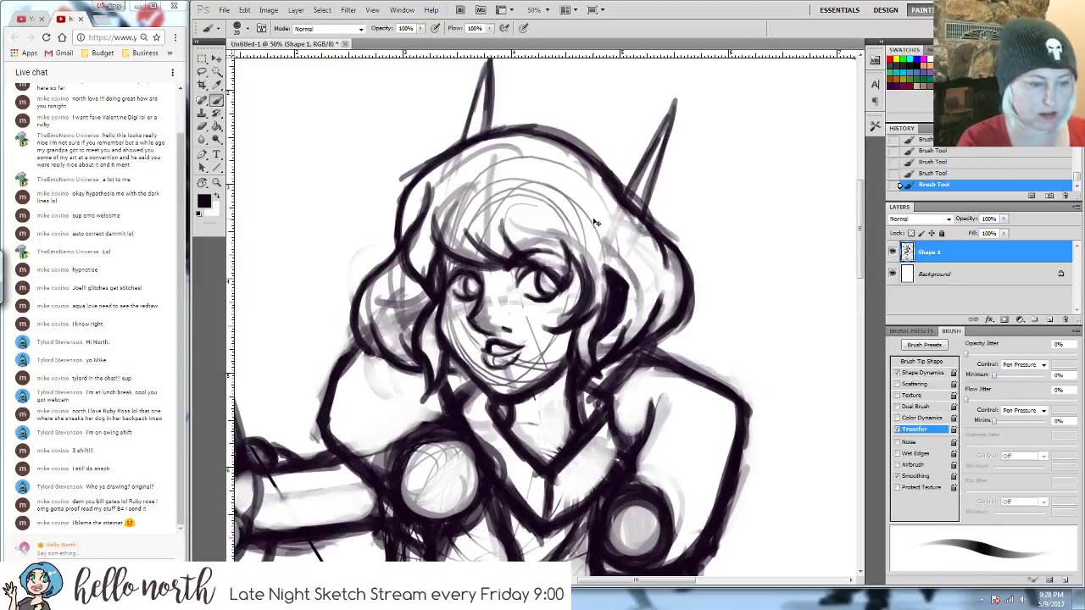
- Fade out the headgear spike on the near side of the head with a larger eraser at 32% opacity
{"action": "key", "text": "ctrl+minus"}
{"action": "mouse_move", "coordinate": [717, 295]}
{"action": "left_mouse_down"}
{"action": "mouse_move", "coordinate": [672, 244]}
{"action": "mouse_move", "coordinate": [607, 263]}
{"action": "left_mouse_up"}
{"action": "key", "text": "ctrl+plus"}
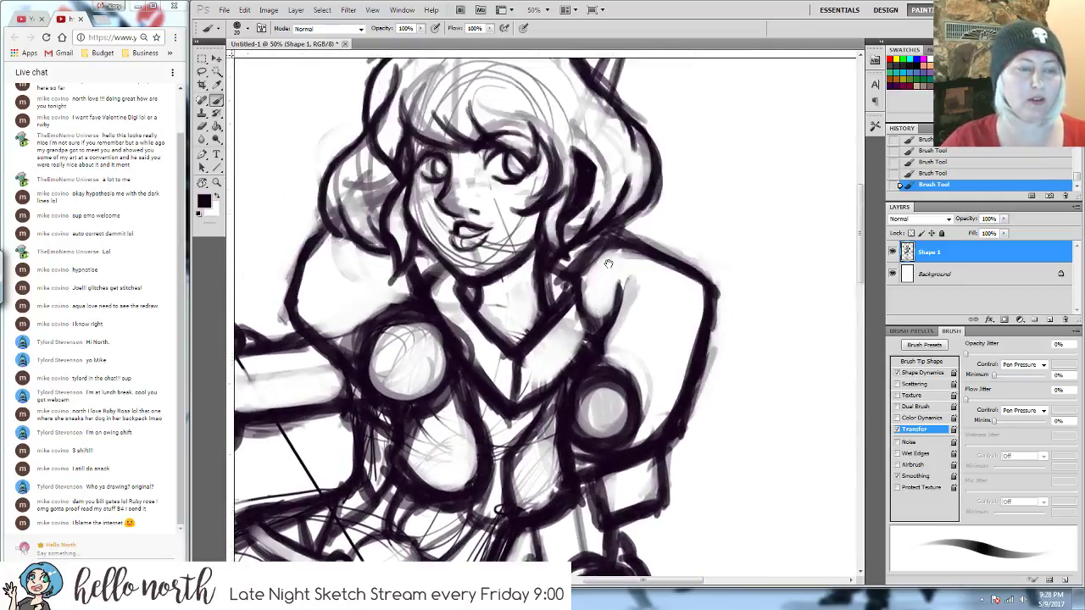
{"action": "scroll", "coordinate": [608, 264], "scroll_direction": "up", "scroll_amount": 5}
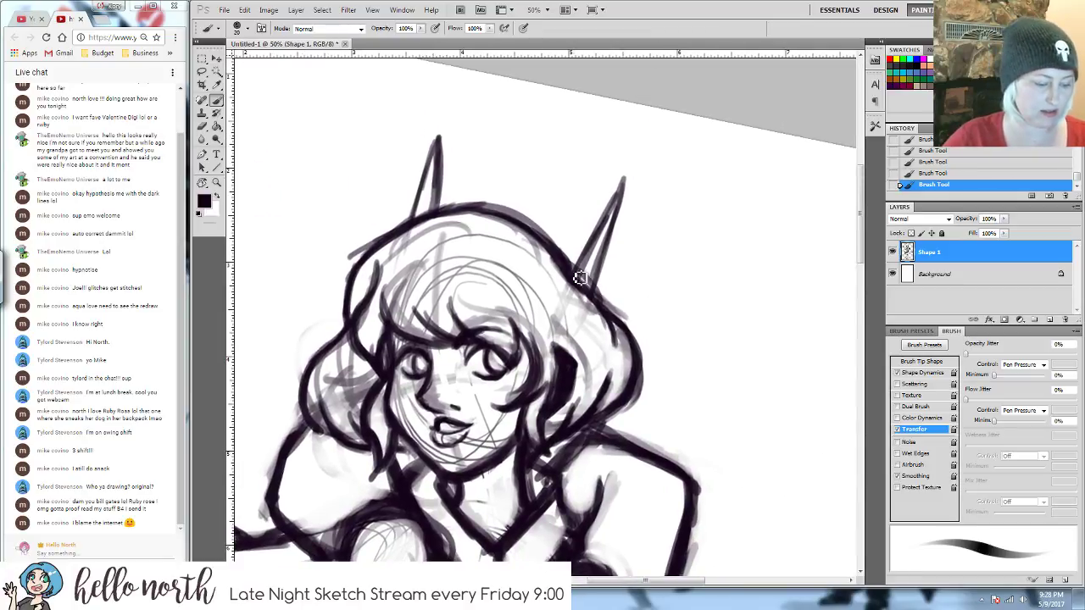
{"action": "key", "text": "e"}
{"action": "key", "text": "bracketright"}
{"action": "key", "text": "bracketright"}
{"action": "key", "text": "bracketright"}
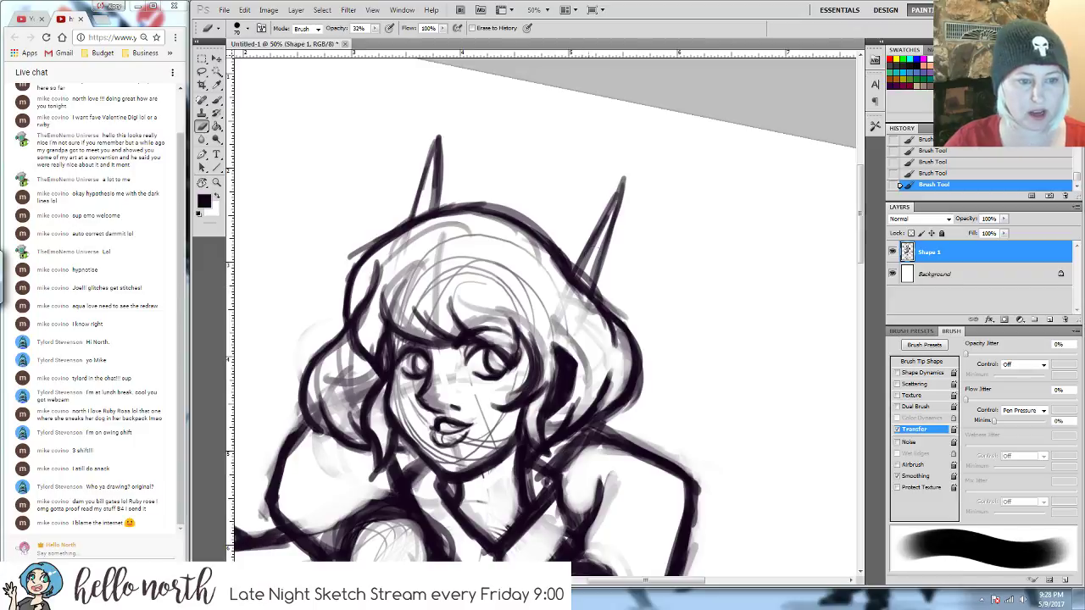
{"action": "mouse_move", "coordinate": [599, 236]}
{"action": "left_mouse_down"}
{"action": "mouse_move", "coordinate": [629, 176]}
{"action": "mouse_move", "coordinate": [585, 261]}
{"action": "mouse_move", "coordinate": [567, 328]}
{"action": "mouse_move", "coordinate": [600, 218]}
{"action": "mouse_move", "coordinate": [579, 317]}
{"action": "mouse_move", "coordinate": [595, 201]}
{"action": "left_mouse_up"}
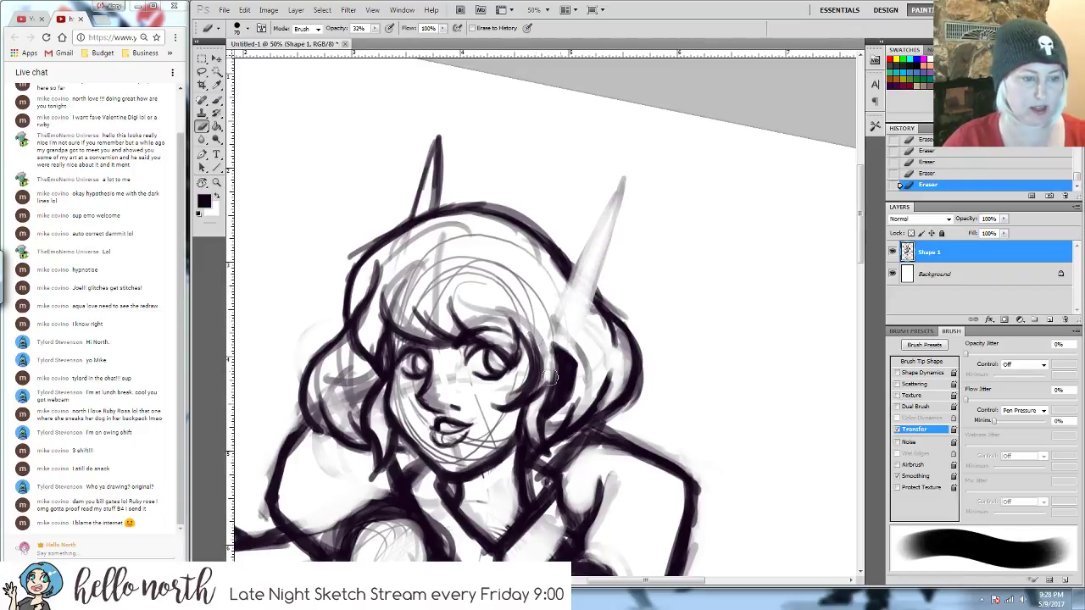
- Repaint the near headgear spike more upright with a 40 px brush, adding a short second point beside it
{"action": "key", "text": "b"}
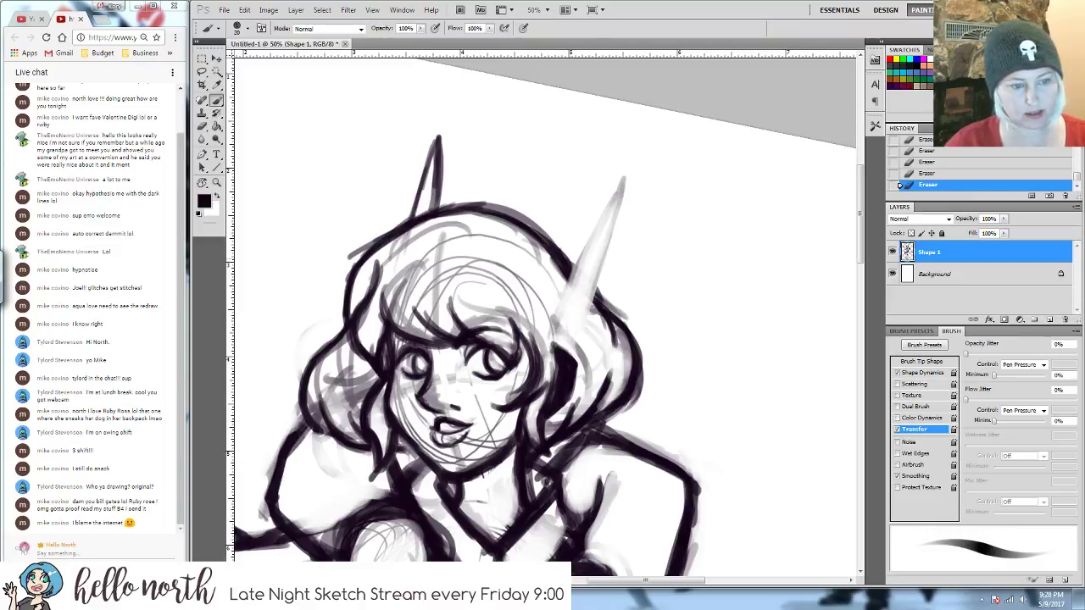
{"action": "left_click_drag", "start_coordinate": [583, 198], "coordinate": [571, 251]}
{"action": "key", "text": "bracketright"}
{"action": "key", "text": "bracketright"}
{"action": "key", "text": "bracketright"}
{"action": "key", "text": "bracketright"}
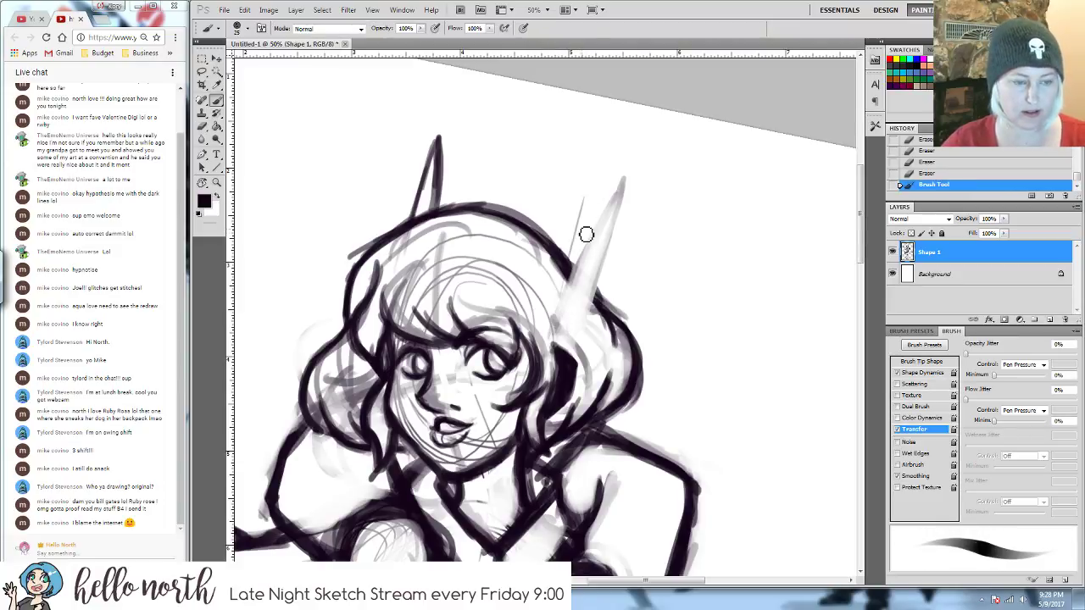
{"action": "left_click_drag", "start_coordinate": [586, 188], "coordinate": [559, 335]}
{"action": "mouse_move", "coordinate": [576, 264]}
{"action": "left_mouse_down"}
{"action": "mouse_move", "coordinate": [563, 325]}
{"action": "mouse_move", "coordinate": [594, 183]}
{"action": "mouse_move", "coordinate": [608, 164]}
{"action": "mouse_move", "coordinate": [593, 230]}
{"action": "left_mouse_up"}
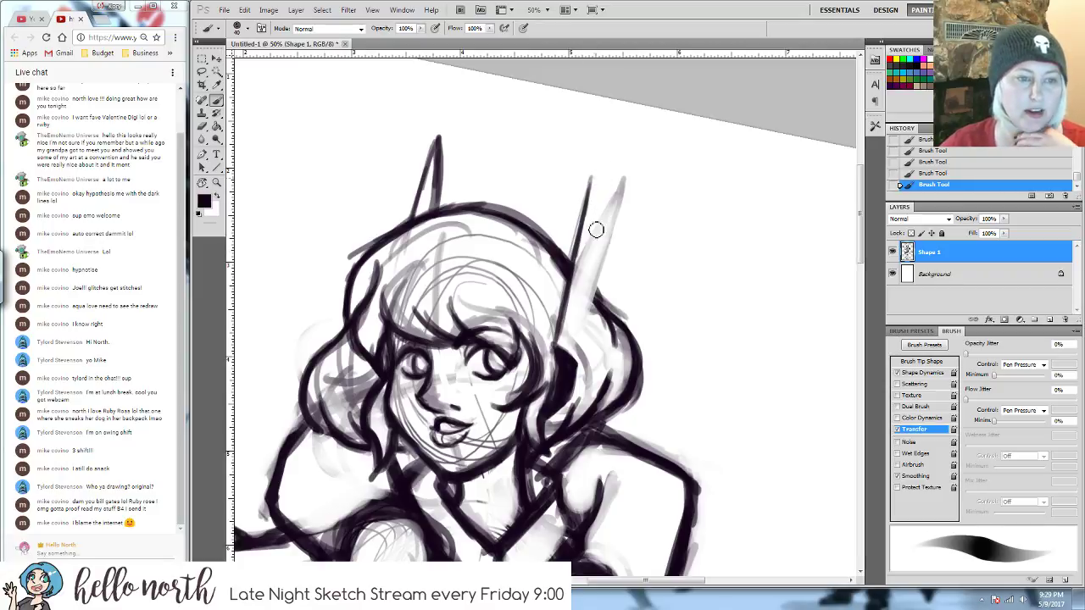
{"action": "mouse_move", "coordinate": [592, 177]}
{"action": "left_mouse_down"}
{"action": "mouse_move", "coordinate": [595, 278]}
{"action": "mouse_move", "coordinate": [598, 180]}
{"action": "mouse_move", "coordinate": [598, 308]}
{"action": "mouse_move", "coordinate": [581, 349]}
{"action": "left_mouse_up"}
{"action": "mouse_move", "coordinate": [598, 284]}
{"action": "left_mouse_down"}
{"action": "mouse_move", "coordinate": [581, 345]}
{"action": "mouse_move", "coordinate": [597, 305]}
{"action": "left_mouse_up"}
{"action": "mouse_move", "coordinate": [573, 354]}
{"action": "left_mouse_down"}
{"action": "mouse_move", "coordinate": [620, 258]}
{"action": "mouse_move", "coordinate": [576, 364]}
{"action": "mouse_move", "coordinate": [612, 268]}
{"action": "left_mouse_up"}
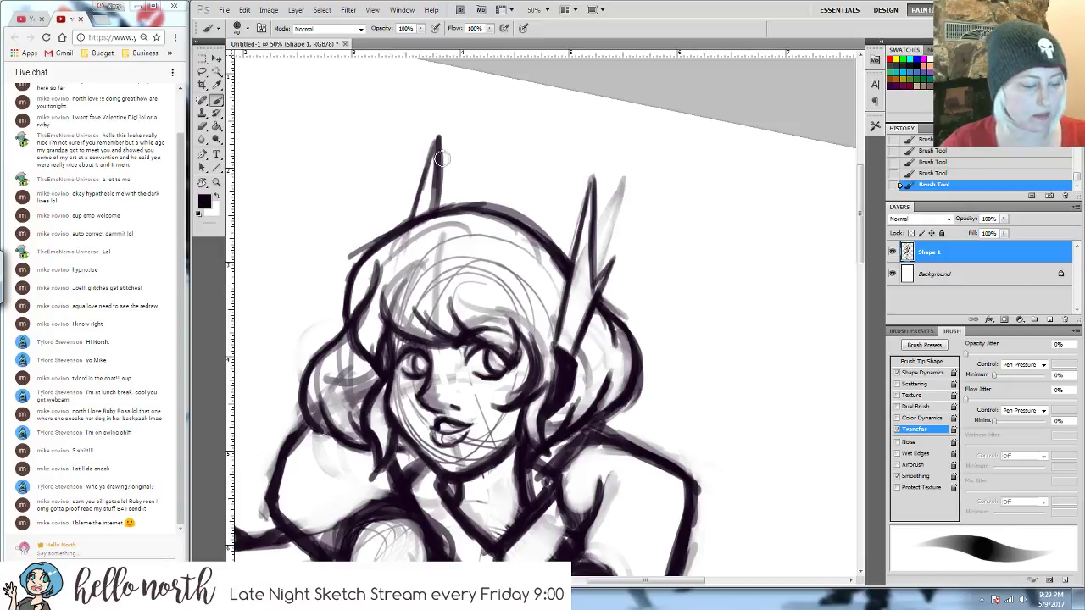
- Fade the far headgear spike and the leftover traces of the old near spike with the soft eraser
{"action": "key", "text": "e"}
{"action": "mouse_move", "coordinate": [427, 180]}
{"action": "left_mouse_down"}
{"action": "mouse_move", "coordinate": [450, 150]}
{"action": "mouse_move", "coordinate": [437, 186]}
{"action": "mouse_move", "coordinate": [416, 202]}
{"action": "mouse_move", "coordinate": [430, 163]}
{"action": "left_mouse_up"}
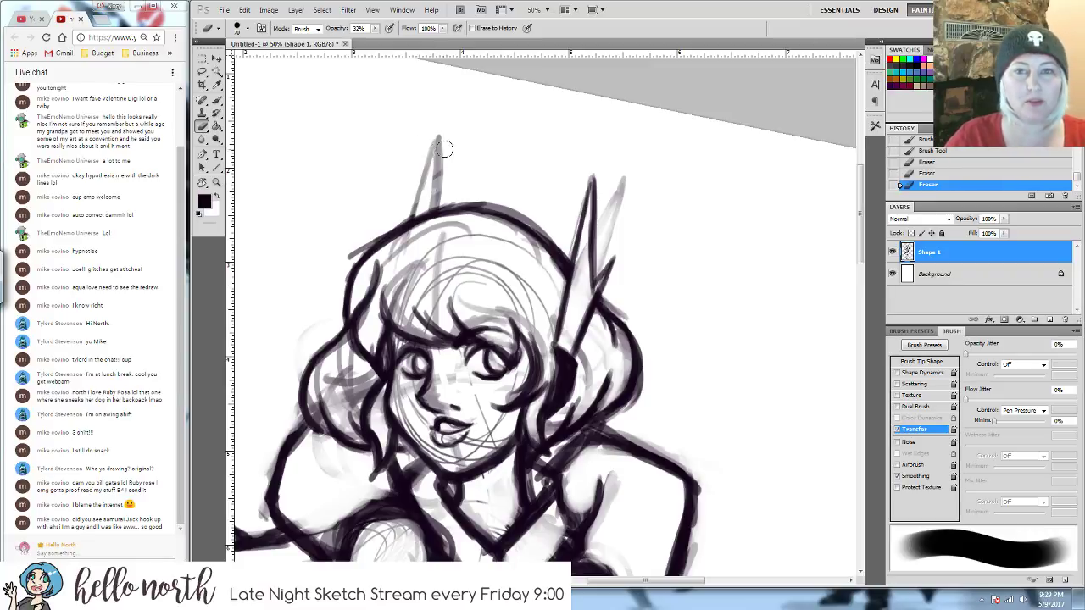
{"action": "mouse_move", "coordinate": [443, 149]}
{"action": "left_mouse_down"}
{"action": "mouse_move", "coordinate": [439, 182]}
{"action": "mouse_move", "coordinate": [464, 182]}
{"action": "mouse_move", "coordinate": [479, 158]}
{"action": "mouse_move", "coordinate": [458, 161]}
{"action": "mouse_move", "coordinate": [470, 153]}
{"action": "mouse_move", "coordinate": [441, 138]}
{"action": "left_mouse_up"}
{"action": "mouse_move", "coordinate": [616, 184]}
{"action": "left_mouse_down"}
{"action": "mouse_move", "coordinate": [613, 226]}
{"action": "mouse_move", "coordinate": [619, 189]}
{"action": "left_mouse_up"}
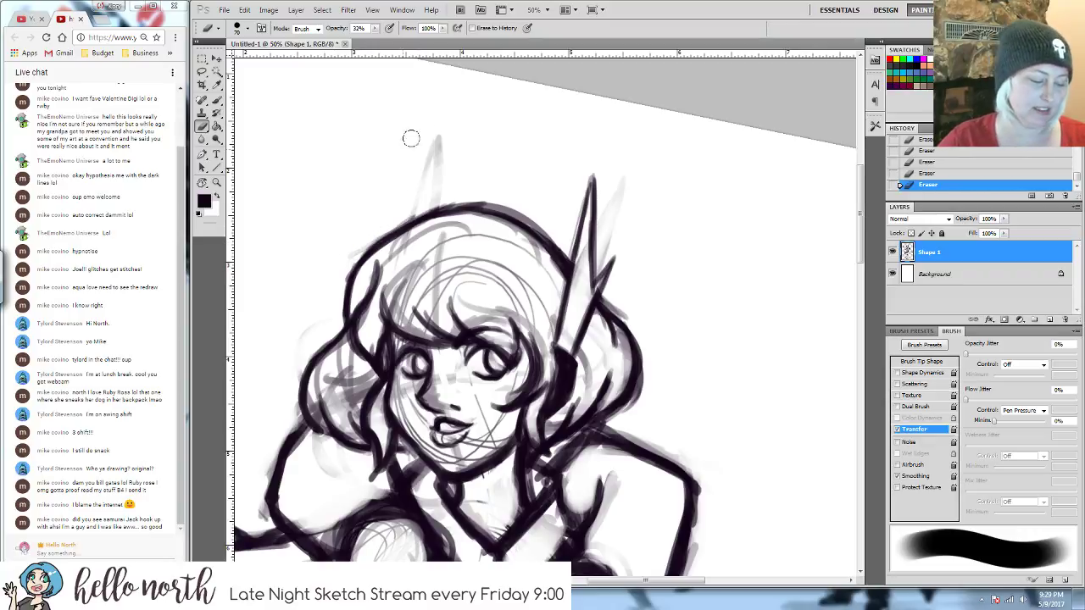
- Repaint the far headgear spike with a short second point, cleaning its outer edge with the eraser
{"action": "key", "text": "b"}
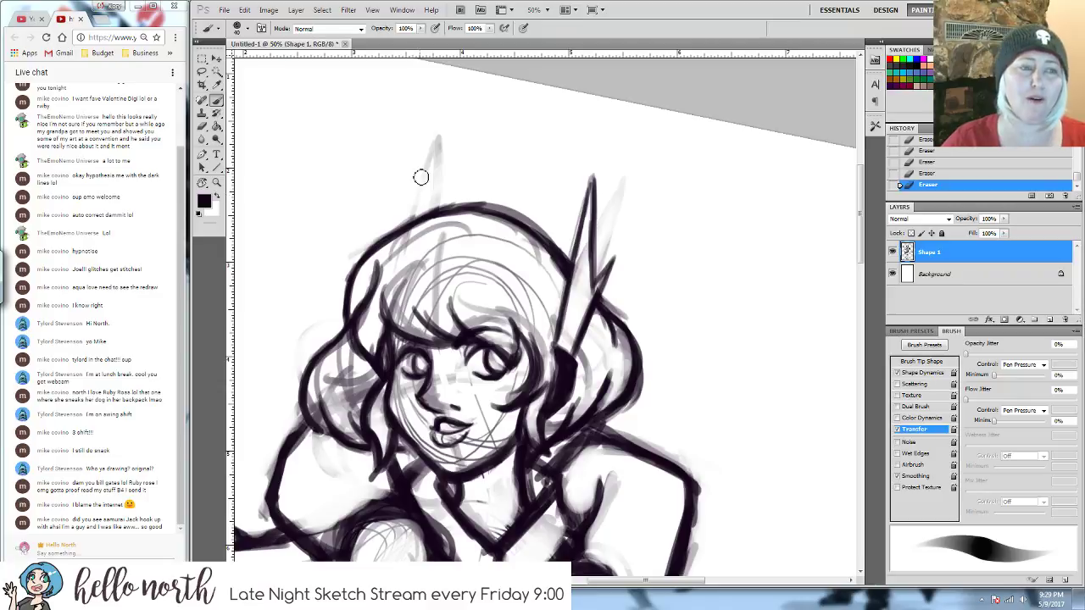
{"action": "mouse_move", "coordinate": [436, 136]}
{"action": "left_mouse_down"}
{"action": "mouse_move", "coordinate": [410, 217]}
{"action": "mouse_move", "coordinate": [432, 157]}
{"action": "left_mouse_up"}
{"action": "mouse_move", "coordinate": [405, 222]}
{"action": "left_mouse_down"}
{"action": "mouse_move", "coordinate": [438, 145]}
{"action": "mouse_move", "coordinate": [435, 205]}
{"action": "left_mouse_up"}
{"action": "mouse_move", "coordinate": [437, 146]}
{"action": "left_mouse_down"}
{"action": "mouse_move", "coordinate": [439, 217]}
{"action": "mouse_move", "coordinate": [453, 190]}
{"action": "mouse_move", "coordinate": [455, 207]}
{"action": "mouse_move", "coordinate": [438, 153]}
{"action": "mouse_move", "coordinate": [437, 198]}
{"action": "mouse_move", "coordinate": [433, 159]}
{"action": "mouse_move", "coordinate": [414, 222]}
{"action": "mouse_move", "coordinate": [416, 188]}
{"action": "left_mouse_up"}
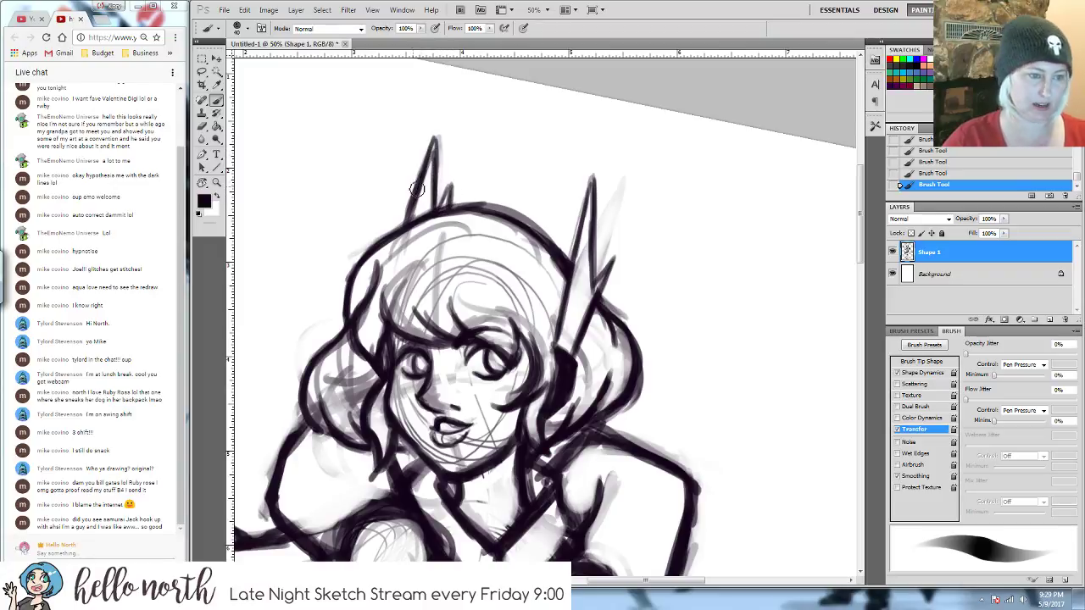
{"action": "key", "text": "e"}
{"action": "mouse_move", "coordinate": [427, 136]}
{"action": "left_mouse_down"}
{"action": "mouse_move", "coordinate": [410, 164]}
{"action": "mouse_move", "coordinate": [424, 182]}
{"action": "mouse_move", "coordinate": [409, 220]}
{"action": "left_mouse_up"}
{"action": "key", "text": "b"}
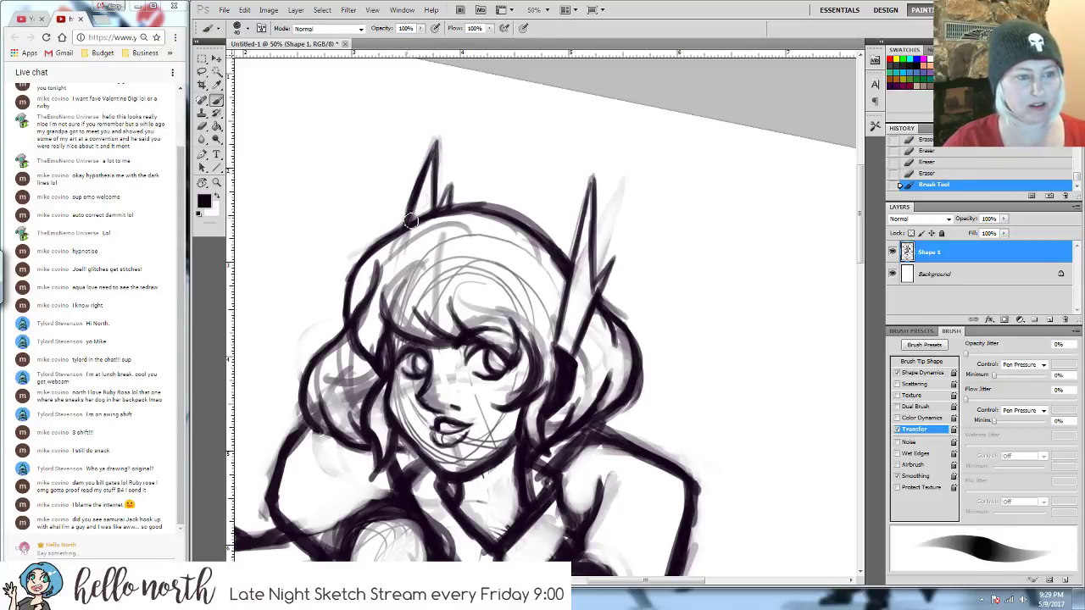
{"action": "left_click_drag", "start_coordinate": [439, 156], "coordinate": [417, 200]}
{"action": "mouse_move", "coordinate": [414, 207]}
{"action": "left_mouse_down"}
{"action": "mouse_move", "coordinate": [405, 224]}
{"action": "mouse_move", "coordinate": [439, 183]}
{"action": "mouse_move", "coordinate": [455, 206]}
{"action": "left_mouse_up"}
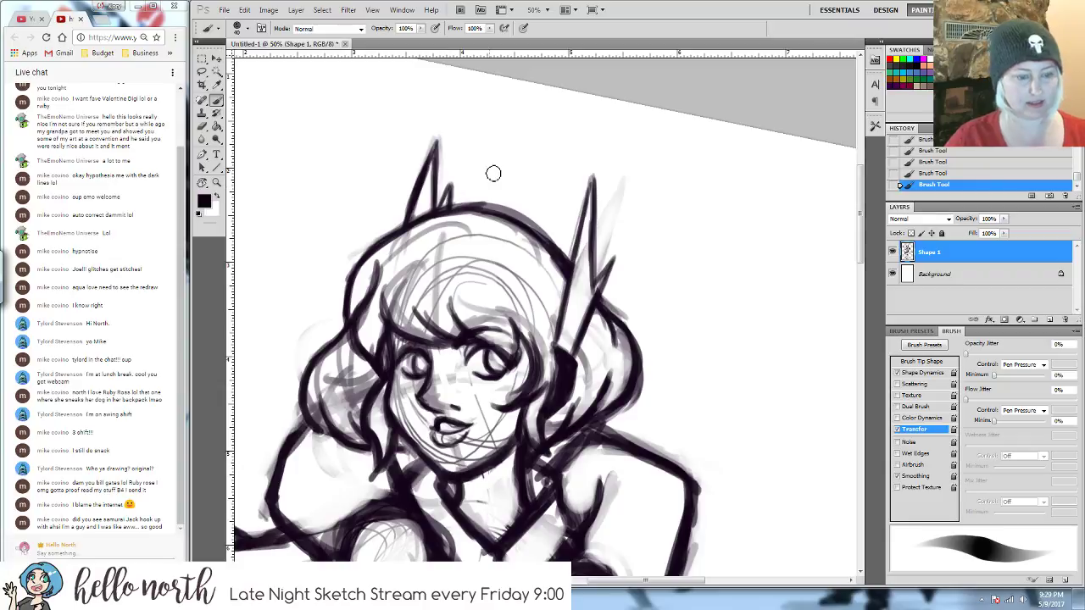
- Erase the outer outline of the shoulder armour above the raised arm with a 100 px eraser and repaint it slimmer
{"action": "key", "text": "ctrl+minus"}
{"action": "key", "text": "ctrl+minus"}
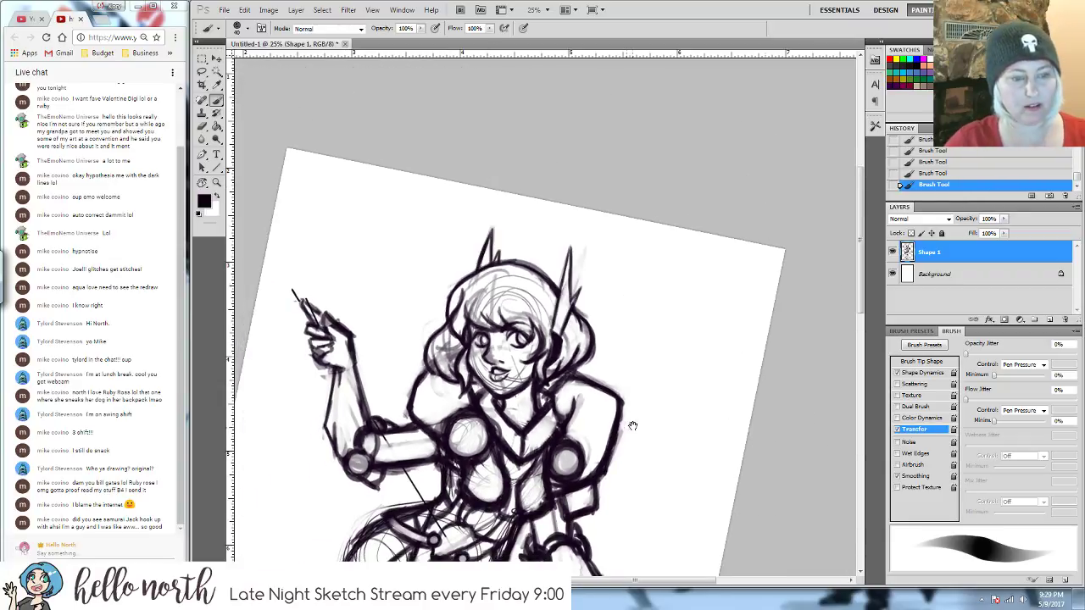
{"action": "left_click_drag", "start_coordinate": [632, 425], "coordinate": [594, 290]}
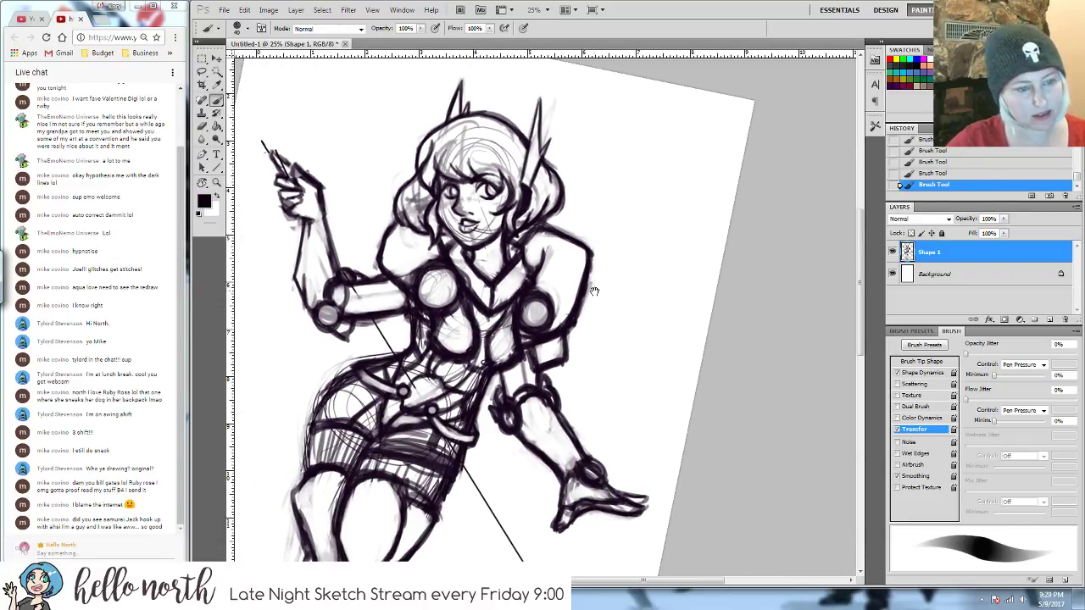
{"action": "key", "text": "e"}
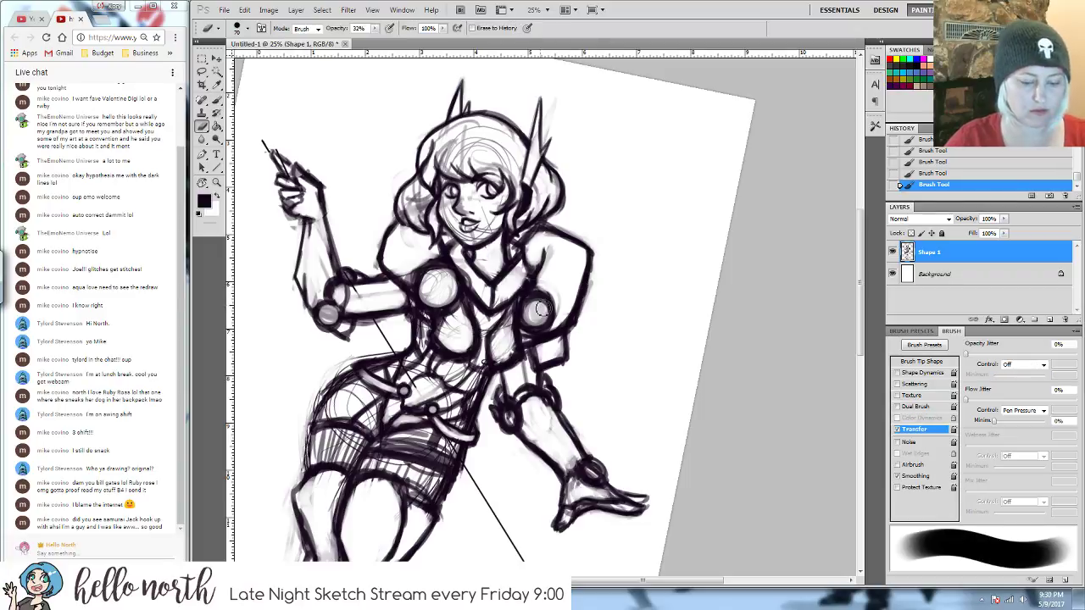
{"action": "key", "text": "r"}
{"action": "left_click_drag", "start_coordinate": [561, 256], "coordinate": [546, 251]}
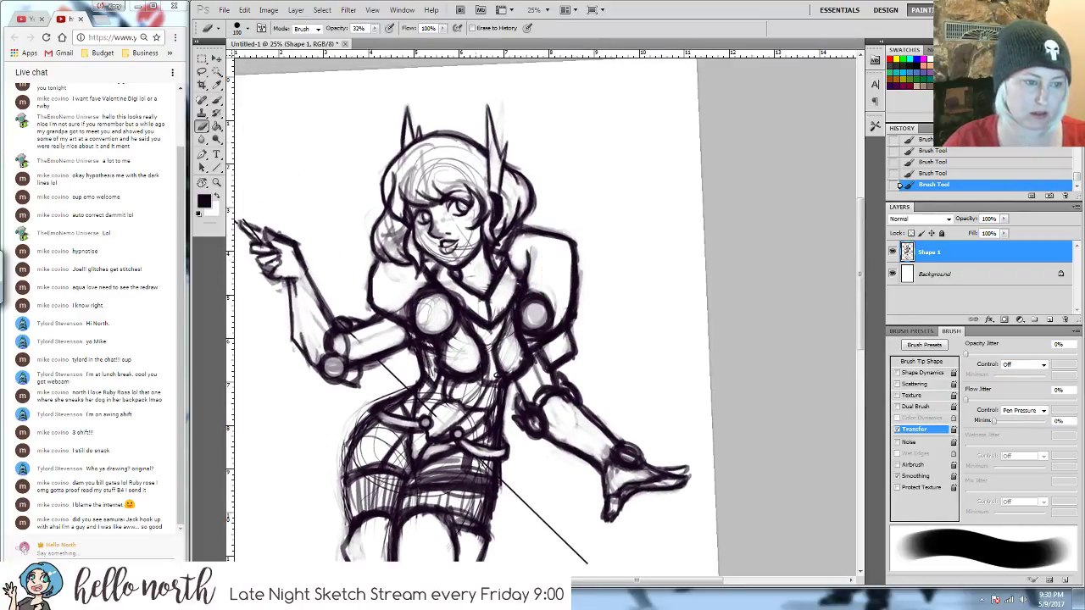
{"action": "mouse_move", "coordinate": [395, 295]}
{"action": "left_mouse_down"}
{"action": "mouse_move", "coordinate": [373, 286]}
{"action": "mouse_move", "coordinate": [380, 314]}
{"action": "mouse_move", "coordinate": [398, 318]}
{"action": "mouse_move", "coordinate": [383, 315]}
{"action": "left_mouse_up"}
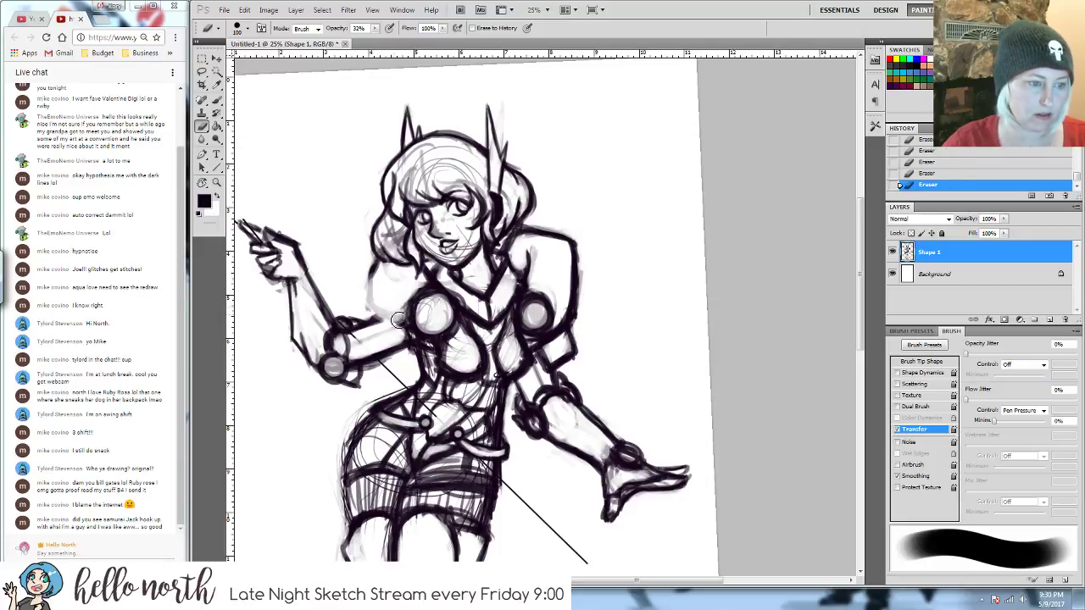
{"action": "key", "text": "b"}
{"action": "mouse_move", "coordinate": [382, 269]}
{"action": "left_mouse_down"}
{"action": "mouse_move", "coordinate": [373, 327]}
{"action": "mouse_move", "coordinate": [414, 326]}
{"action": "mouse_move", "coordinate": [399, 320]}
{"action": "left_mouse_up"}
- Erase and repaint the outer edge of the lowered arm's shoulder armour with a 45 px brush, and erase its inner line
{"action": "key", "text": "e"}
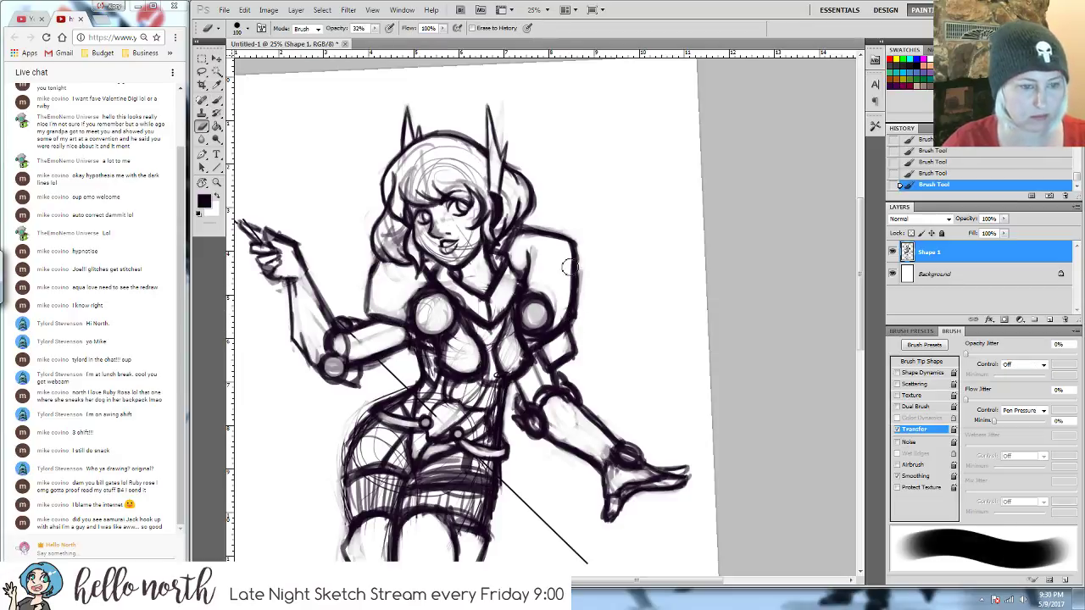
{"action": "mouse_move", "coordinate": [571, 256]}
{"action": "left_mouse_down"}
{"action": "mouse_move", "coordinate": [573, 325]}
{"action": "mouse_move", "coordinate": [572, 309]}
{"action": "mouse_move", "coordinate": [542, 353]}
{"action": "mouse_move", "coordinate": [576, 254]}
{"action": "mouse_move", "coordinate": [580, 279]}
{"action": "left_mouse_up"}
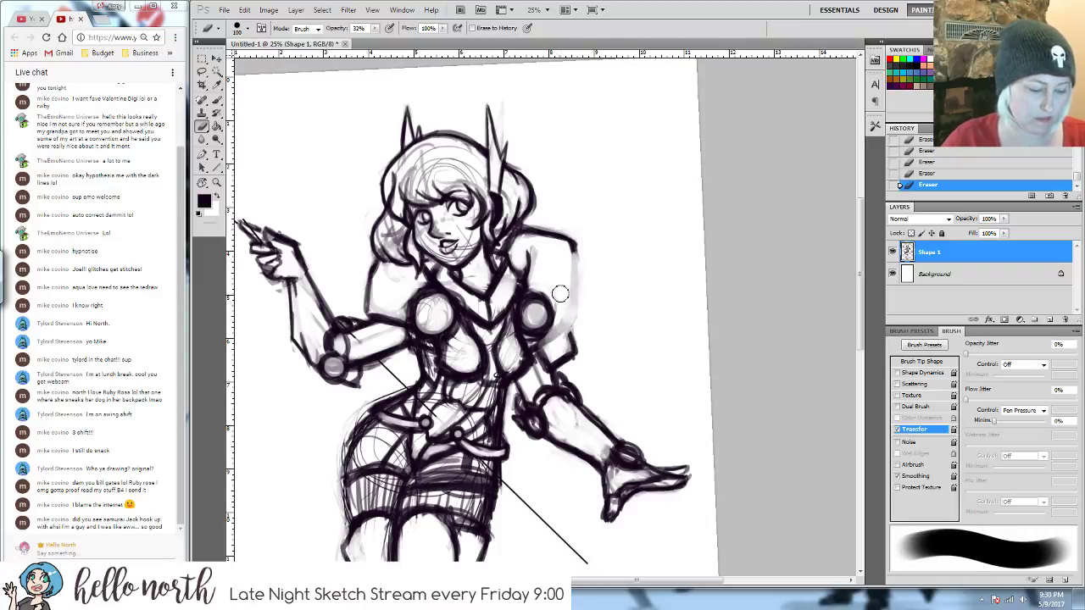
{"action": "key", "text": "b"}
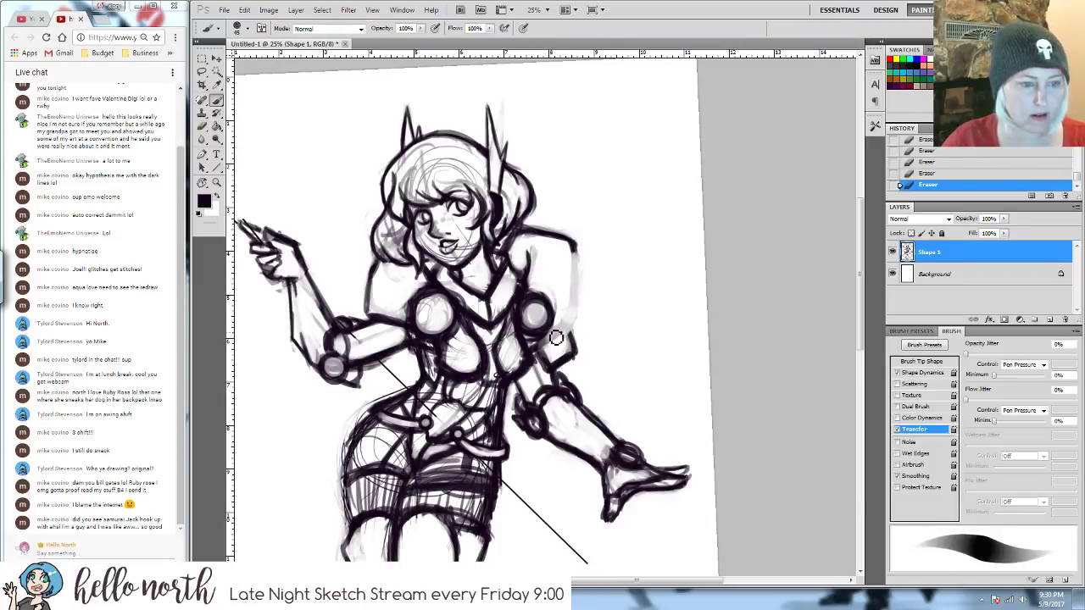
{"action": "left_click_drag", "start_coordinate": [550, 340], "coordinate": [577, 315]}
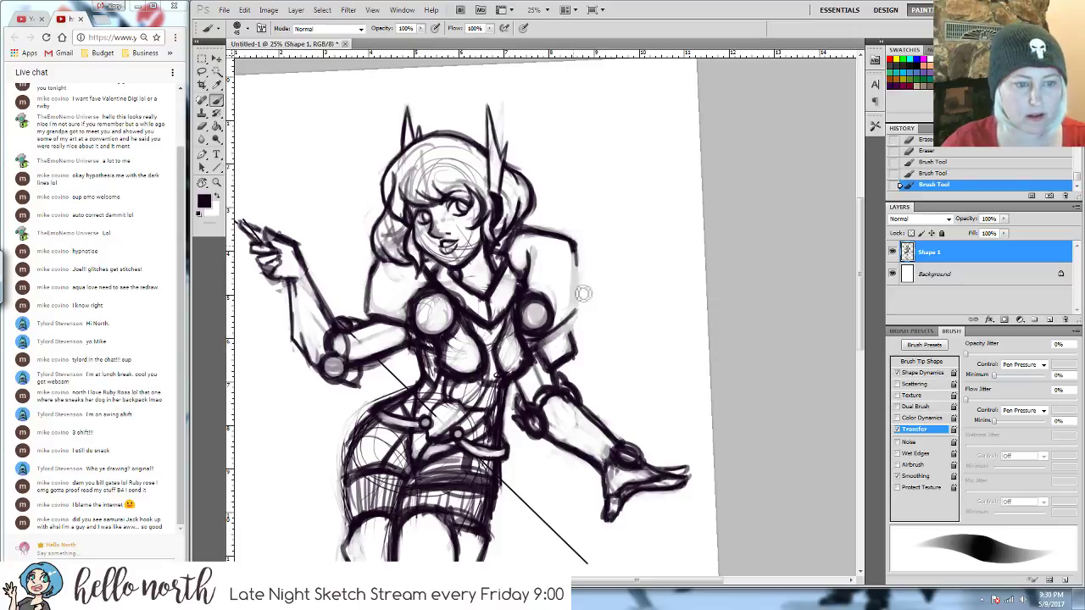
{"action": "left_click_drag", "start_coordinate": [576, 246], "coordinate": [579, 288]}
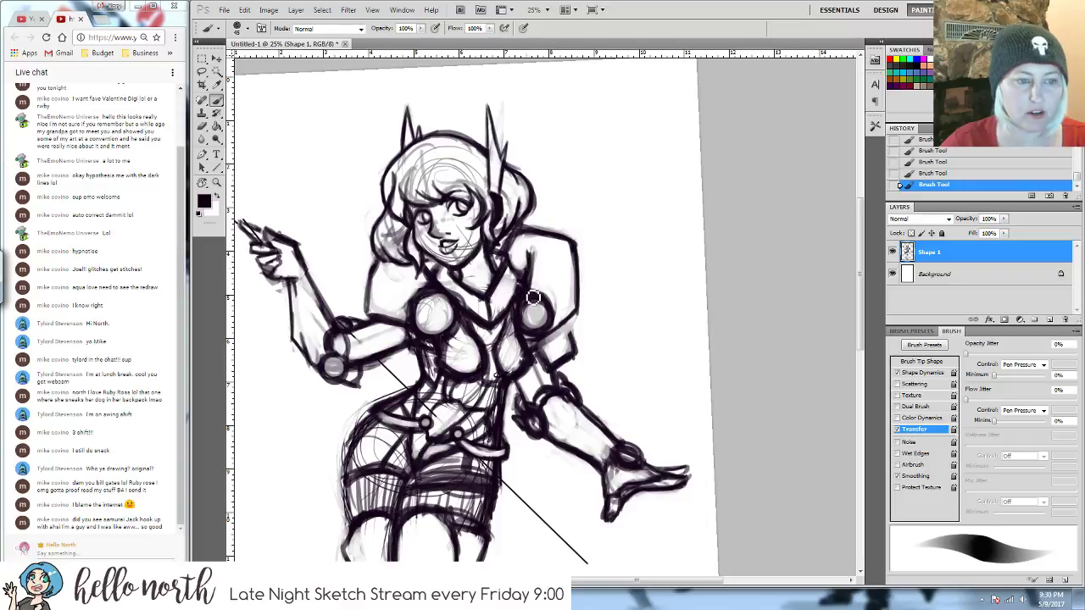
{"action": "key", "text": "e"}
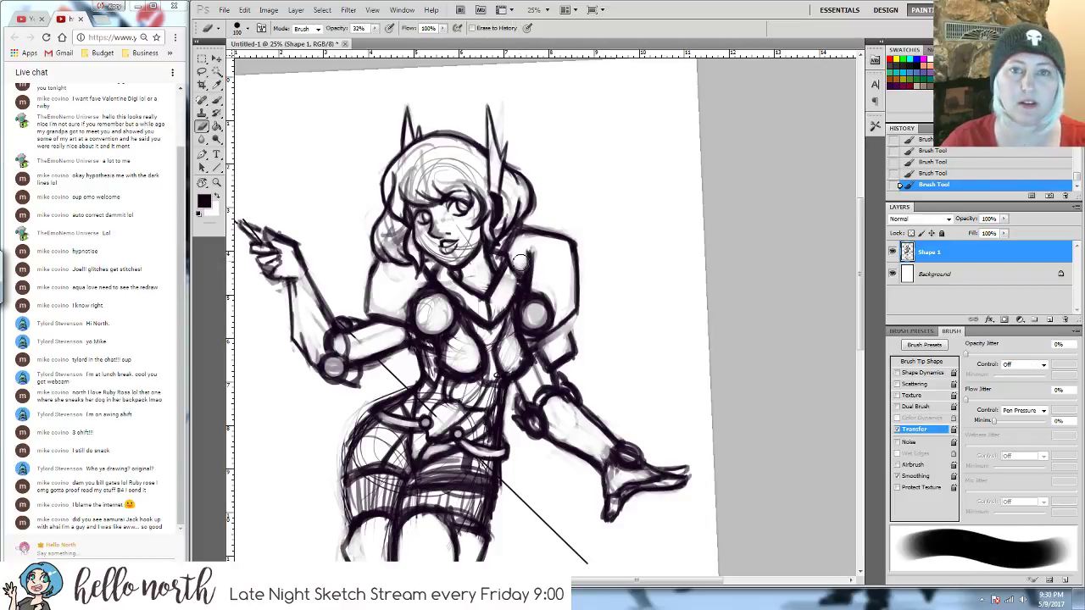
{"action": "mouse_move", "coordinate": [523, 260]}
{"action": "left_mouse_down"}
{"action": "mouse_move", "coordinate": [526, 275]}
{"action": "mouse_move", "coordinate": [527, 246]}
{"action": "mouse_move", "coordinate": [527, 273]}
{"action": "left_mouse_up"}
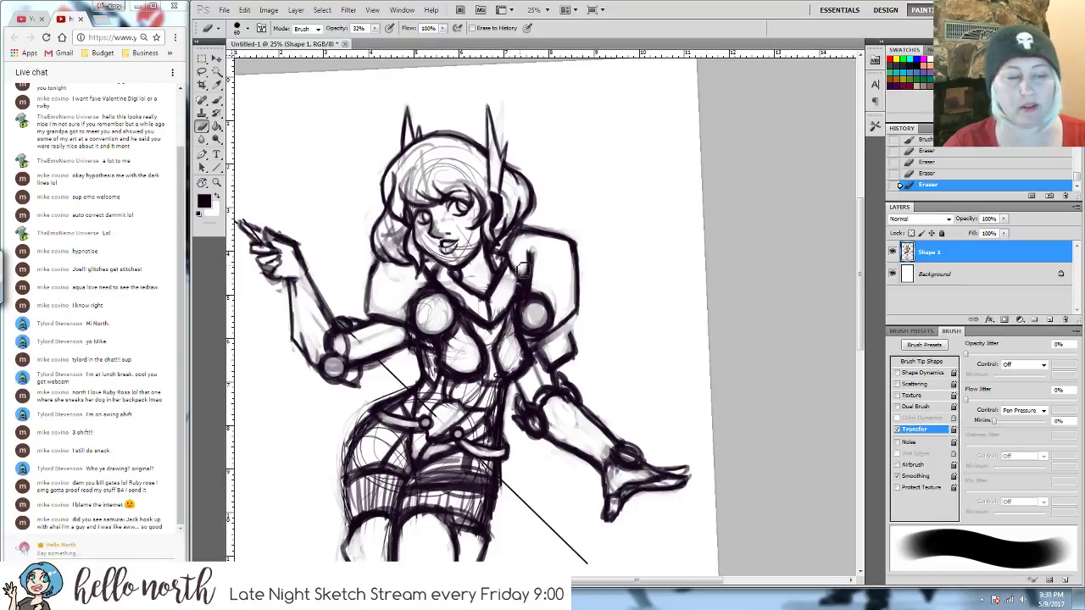
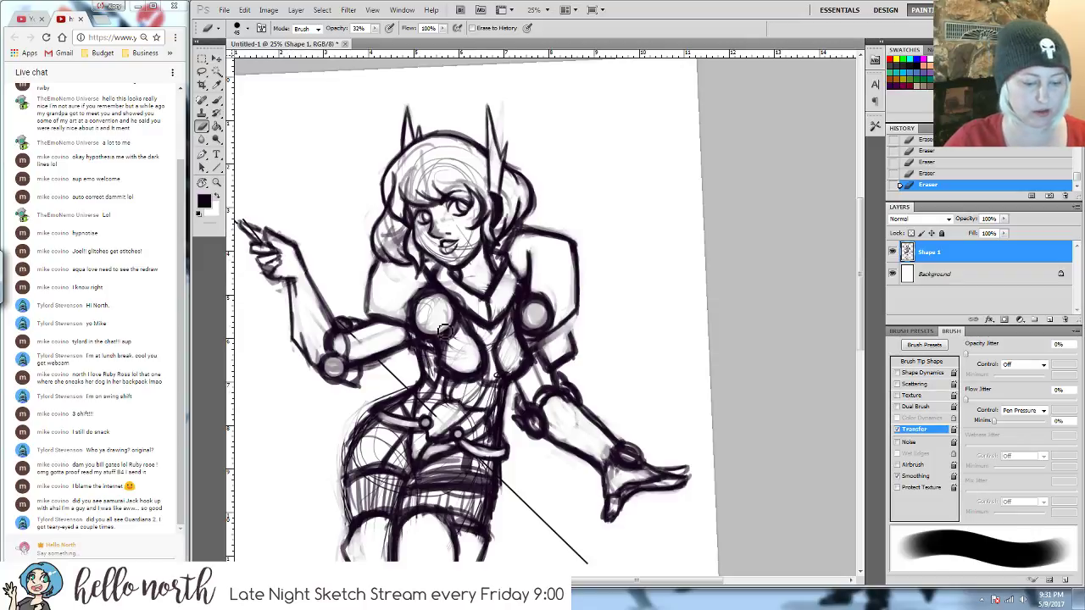
- Add a new layer and paint a staff with a round head, running from the raised hand diagonally behind the hips
{"action": "key", "text": "ctrl+minus"}
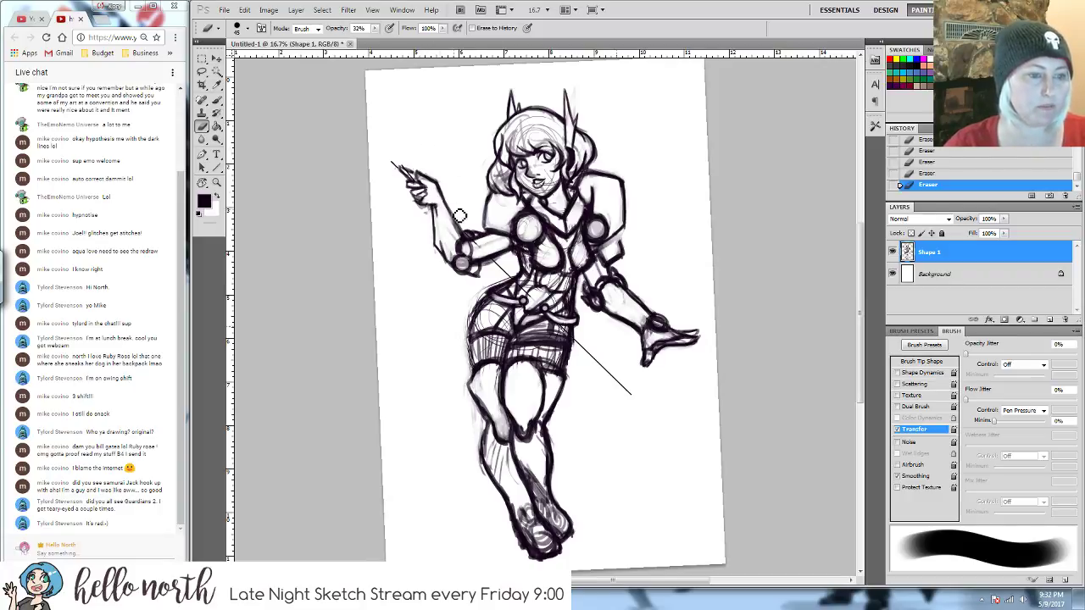
{"action": "left_click", "coordinate": [1049, 319]}
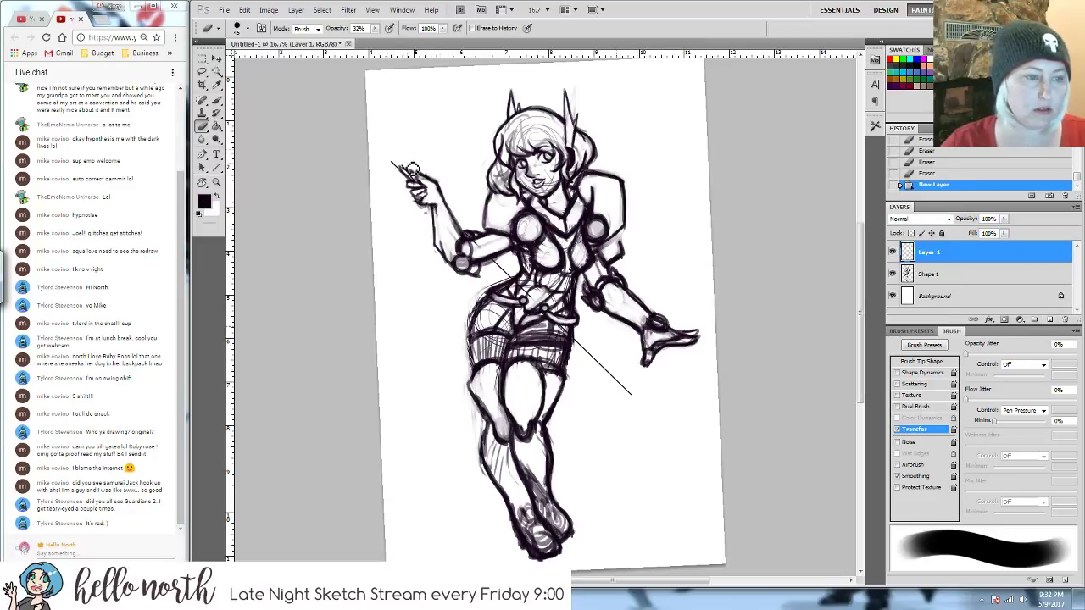
{"action": "left_click_drag", "start_coordinate": [371, 155], "coordinate": [399, 133]}
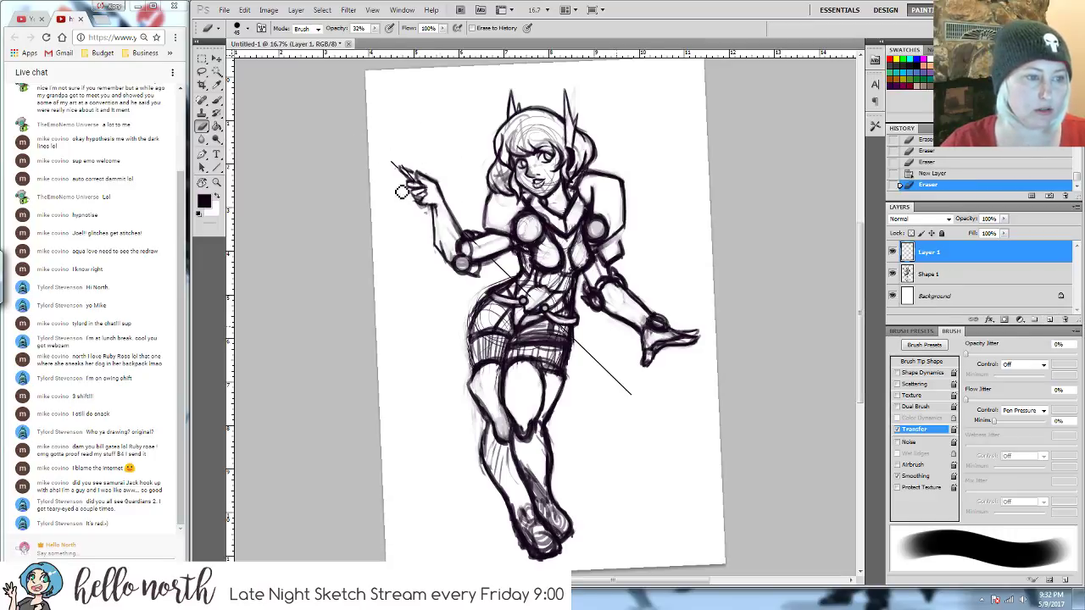
{"action": "mouse_move", "coordinate": [402, 192]}
{"action": "left_mouse_down"}
{"action": "mouse_move", "coordinate": [398, 156]}
{"action": "mouse_move", "coordinate": [416, 158]}
{"action": "mouse_move", "coordinate": [409, 183]}
{"action": "mouse_move", "coordinate": [395, 173]}
{"action": "mouse_move", "coordinate": [402, 153]}
{"action": "mouse_move", "coordinate": [417, 153]}
{"action": "mouse_move", "coordinate": [422, 176]}
{"action": "mouse_move", "coordinate": [407, 181]}
{"action": "mouse_move", "coordinate": [396, 170]}
{"action": "mouse_move", "coordinate": [398, 150]}
{"action": "mouse_move", "coordinate": [424, 162]}
{"action": "mouse_move", "coordinate": [435, 199]}
{"action": "mouse_move", "coordinate": [414, 172]}
{"action": "mouse_move", "coordinate": [470, 235]}
{"action": "mouse_move", "coordinate": [419, 179]}
{"action": "mouse_move", "coordinate": [453, 217]}
{"action": "left_mouse_up"}
{"action": "key", "text": "b"}
{"action": "left_click_drag", "start_coordinate": [414, 178], "coordinate": [631, 405]}
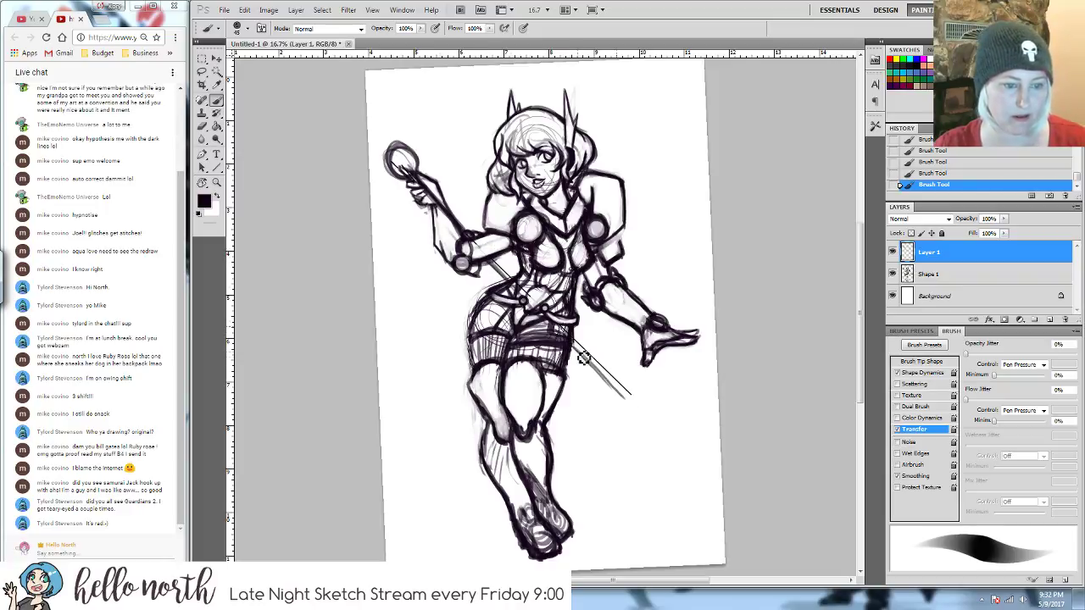
{"action": "left_click_drag", "start_coordinate": [578, 351], "coordinate": [632, 405]}
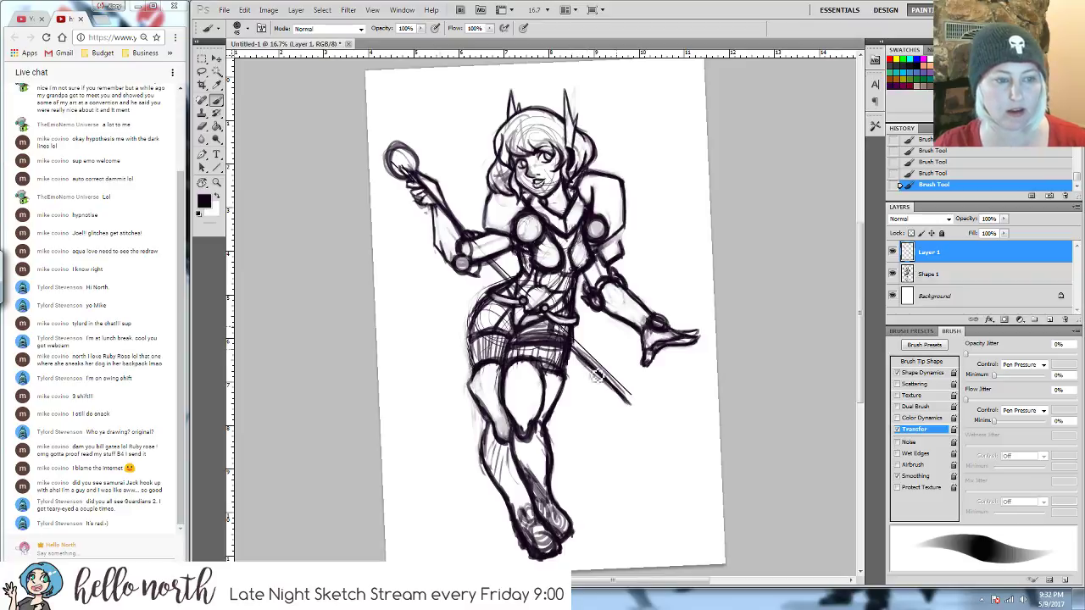
- Compare the sketch with and without the staff layer, darken the staff's round head, and erase the strokes hanging below it
{"action": "left_click", "coordinate": [892, 252]}
{"action": "left_click", "coordinate": [892, 253]}
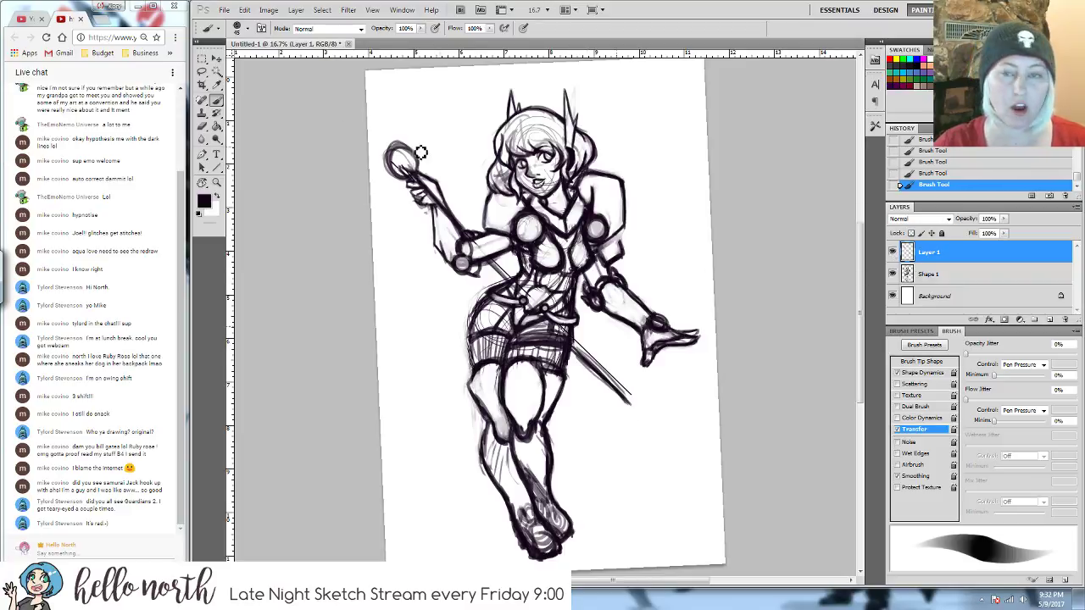
{"action": "mouse_move", "coordinate": [405, 144]}
{"action": "left_mouse_down"}
{"action": "mouse_move", "coordinate": [392, 163]}
{"action": "mouse_move", "coordinate": [415, 178]}
{"action": "mouse_move", "coordinate": [398, 202]}
{"action": "mouse_move", "coordinate": [417, 182]}
{"action": "mouse_move", "coordinate": [424, 219]}
{"action": "left_mouse_up"}
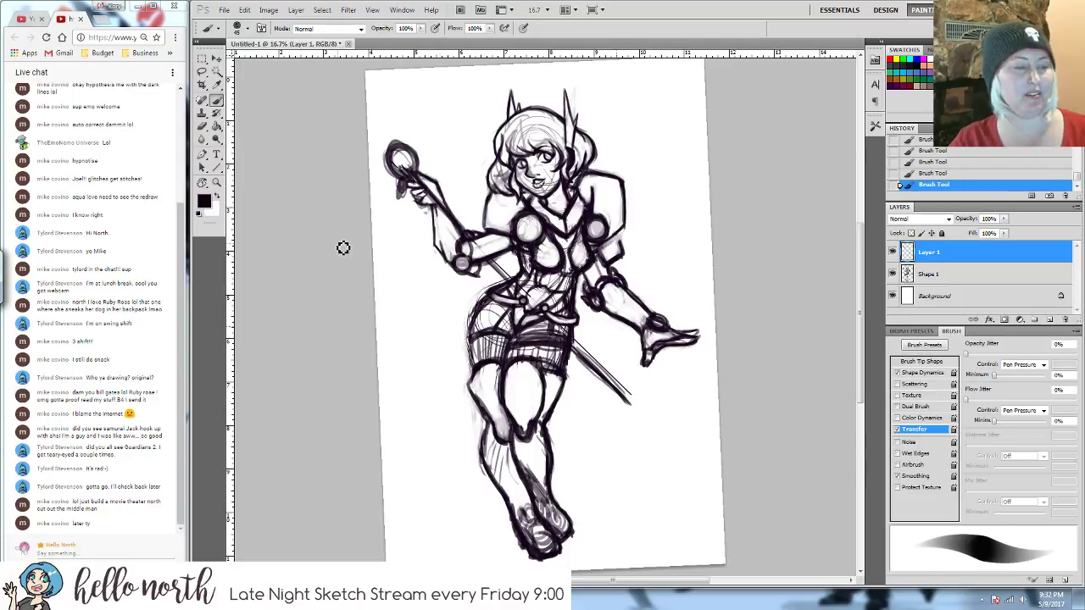
{"action": "key", "text": "e"}
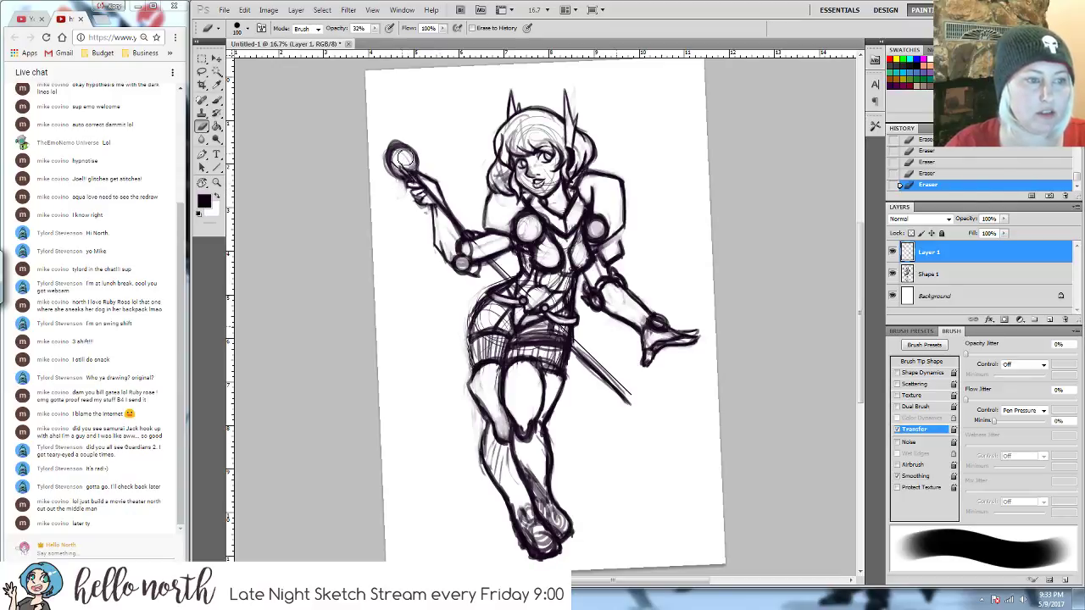
- Paint a crescent-shaped guard around the staff's round head and pointed ribbons hanging beneath it with the 45 px brush
{"action": "key", "text": "b"}
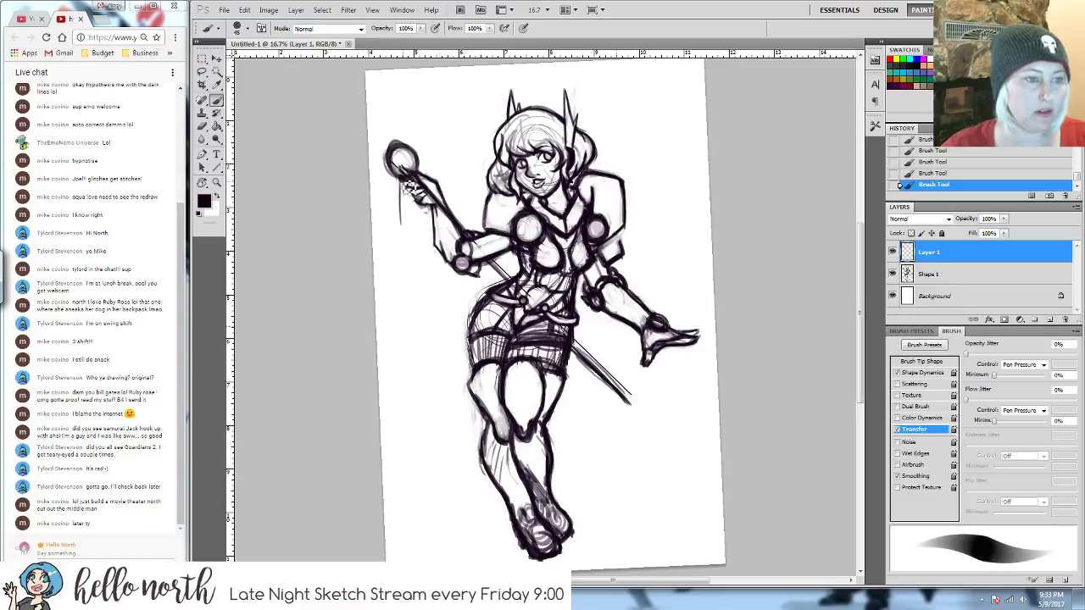
{"action": "left_click_drag", "start_coordinate": [410, 235], "coordinate": [405, 187]}
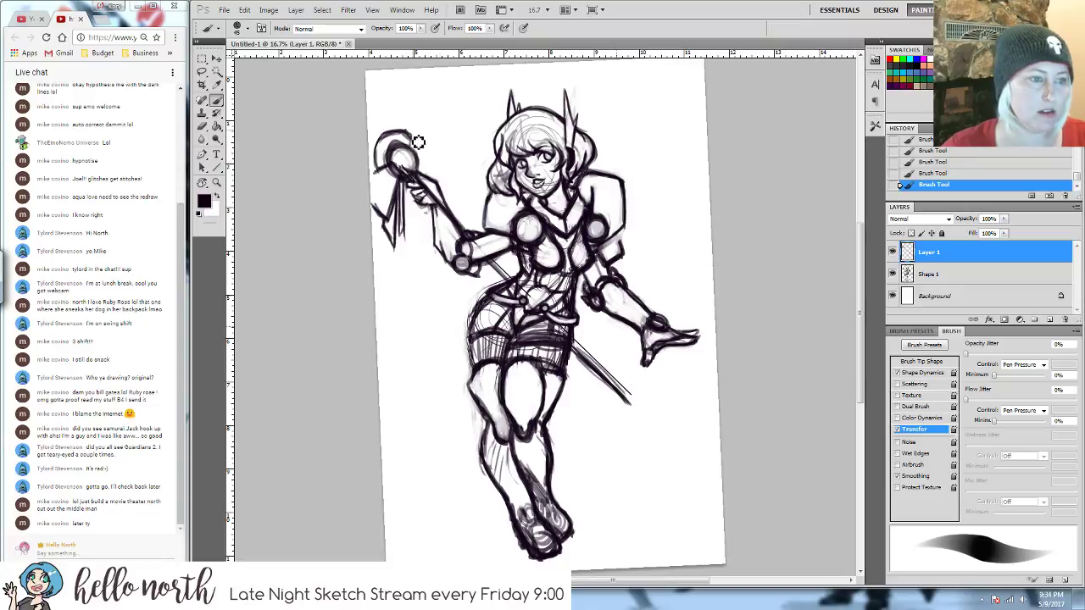
{"action": "left_click_drag", "start_coordinate": [396, 140], "coordinate": [417, 156]}
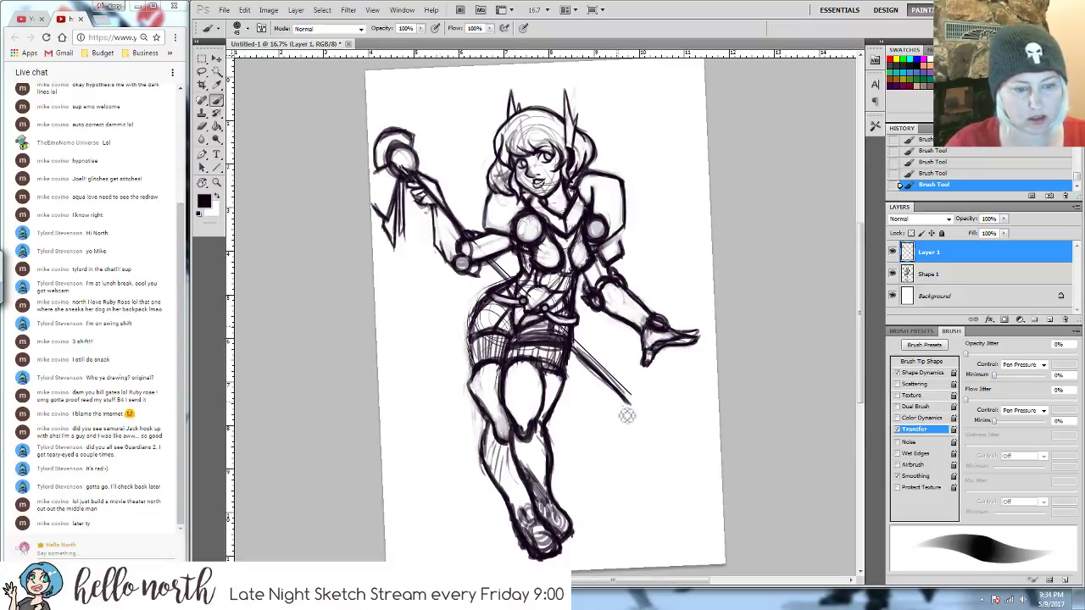
- Paint a flared cap on the staff's lower end and surround it with small pointed blade shapes
{"action": "left_click_drag", "start_coordinate": [618, 424], "coordinate": [625, 402]}
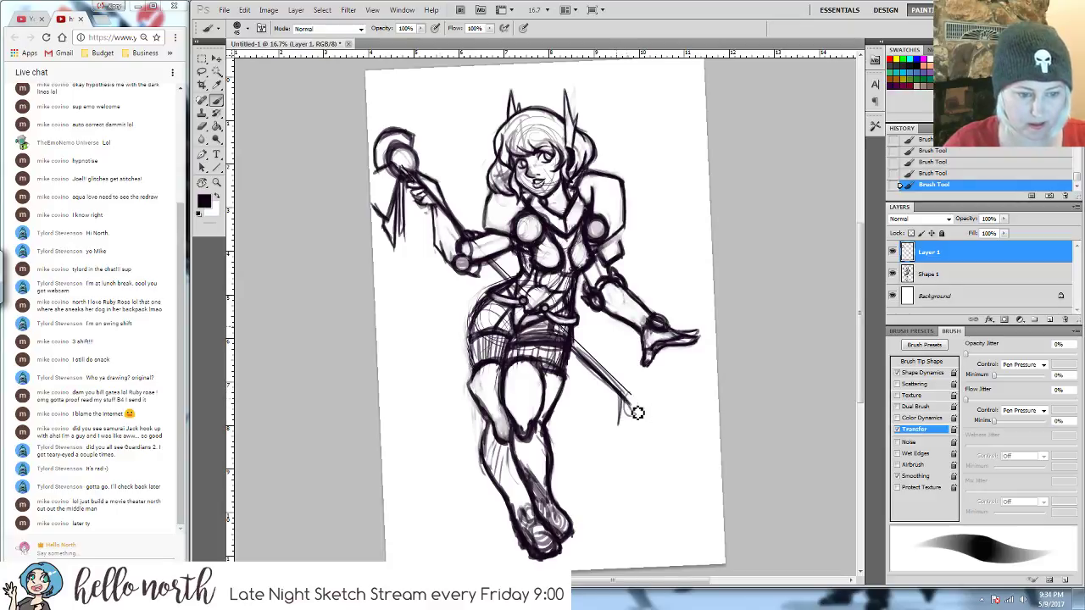
{"action": "left_click_drag", "start_coordinate": [634, 398], "coordinate": [653, 412]}
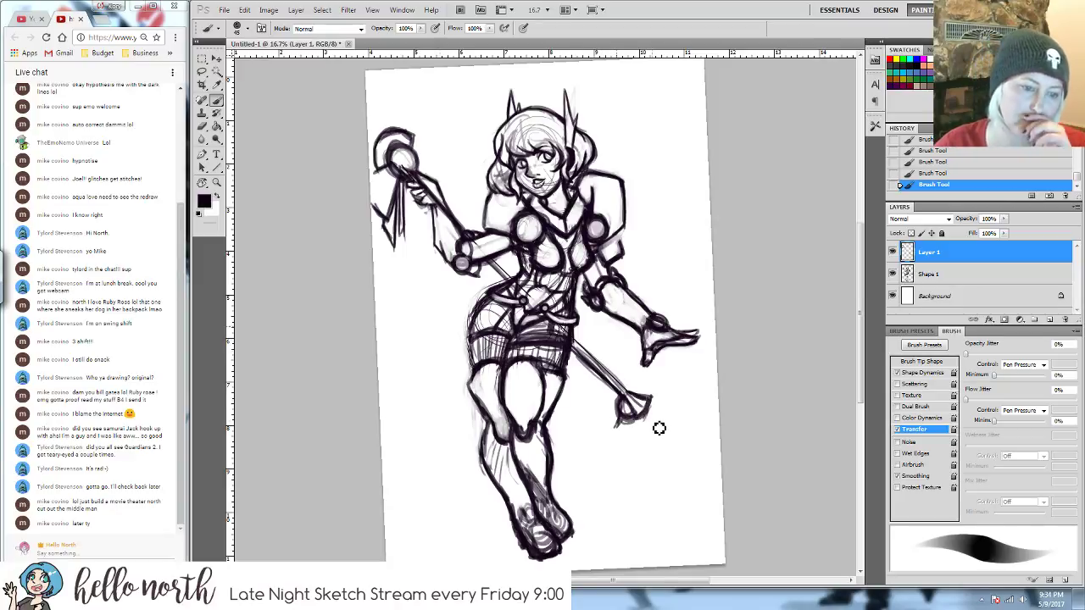
{"action": "left_click_drag", "start_coordinate": [666, 434], "coordinate": [653, 415]}
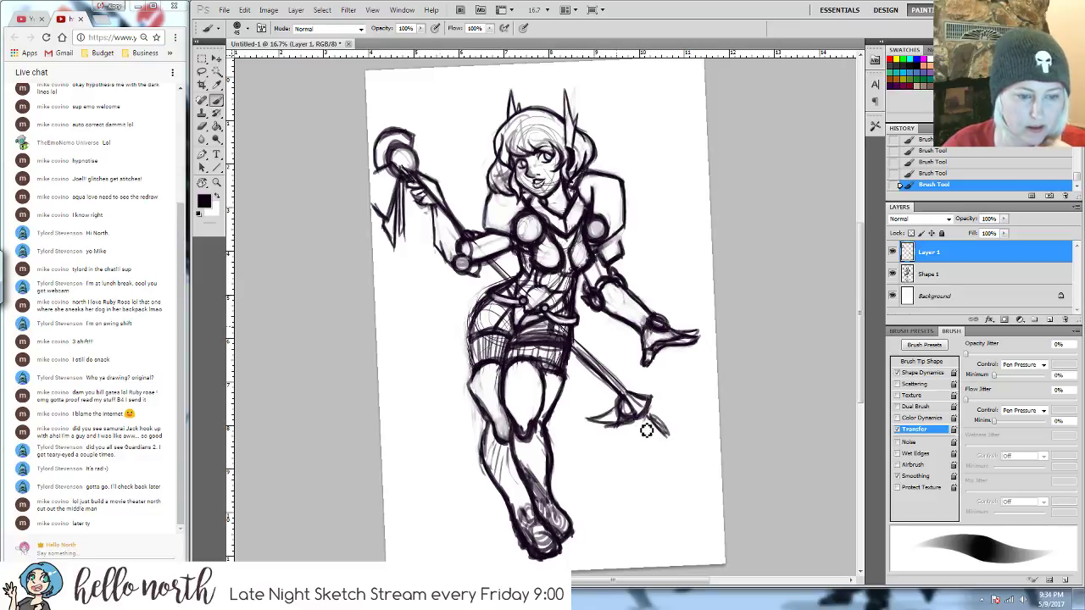
{"action": "left_click_drag", "start_coordinate": [642, 425], "coordinate": [644, 454]}
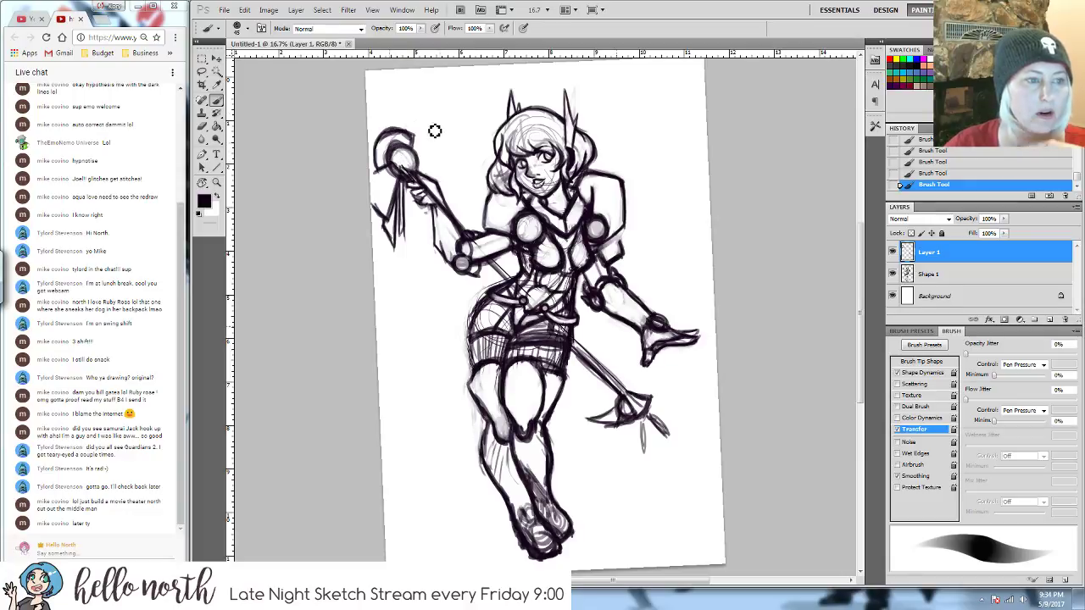
- Paint a long curved scythe blade from the staff's head across above the character, shade the round head, and lighten stray strokes with the eraser
{"action": "mouse_move", "coordinate": [441, 109]}
{"action": "left_mouse_down"}
{"action": "mouse_move", "coordinate": [399, 123]}
{"action": "mouse_move", "coordinate": [559, 100]}
{"action": "mouse_move", "coordinate": [517, 103]}
{"action": "mouse_move", "coordinate": [602, 105]}
{"action": "left_mouse_up"}
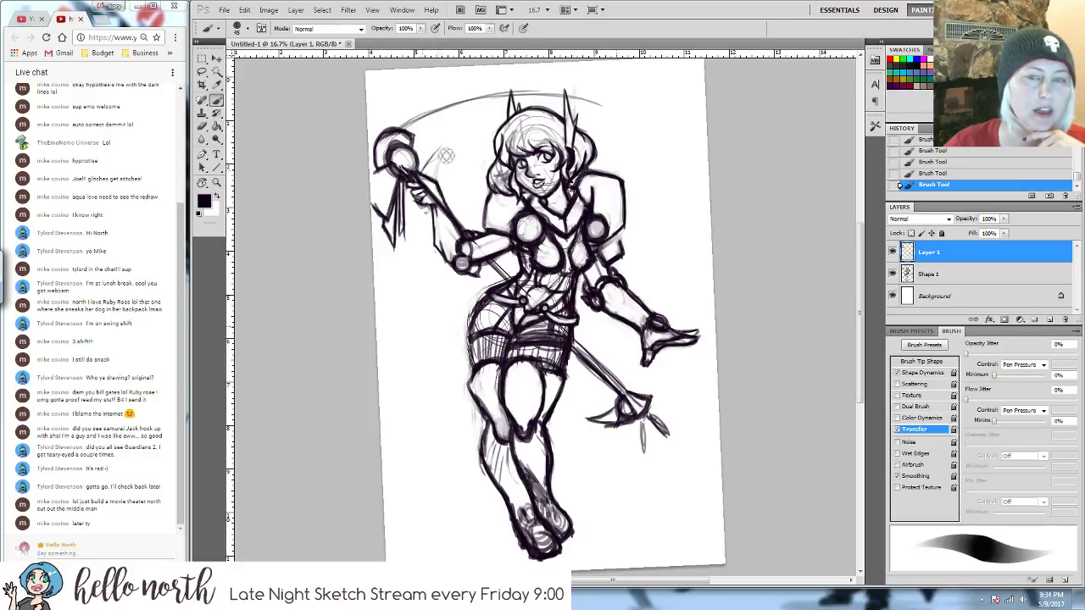
{"action": "mouse_move", "coordinate": [423, 182]}
{"action": "left_mouse_down"}
{"action": "mouse_move", "coordinate": [453, 147]}
{"action": "mouse_move", "coordinate": [521, 115]}
{"action": "mouse_move", "coordinate": [431, 174]}
{"action": "mouse_move", "coordinate": [505, 119]}
{"action": "mouse_move", "coordinate": [459, 144]}
{"action": "mouse_move", "coordinate": [578, 108]}
{"action": "mouse_move", "coordinate": [516, 127]}
{"action": "mouse_move", "coordinate": [614, 118]}
{"action": "mouse_move", "coordinate": [583, 103]}
{"action": "mouse_move", "coordinate": [600, 111]}
{"action": "mouse_move", "coordinate": [512, 99]}
{"action": "mouse_move", "coordinate": [575, 102]}
{"action": "mouse_move", "coordinate": [459, 112]}
{"action": "mouse_move", "coordinate": [499, 99]}
{"action": "mouse_move", "coordinate": [419, 123]}
{"action": "mouse_move", "coordinate": [403, 135]}
{"action": "mouse_move", "coordinate": [428, 173]}
{"action": "mouse_move", "coordinate": [493, 123]}
{"action": "mouse_move", "coordinate": [449, 147]}
{"action": "mouse_move", "coordinate": [574, 105]}
{"action": "left_mouse_up"}
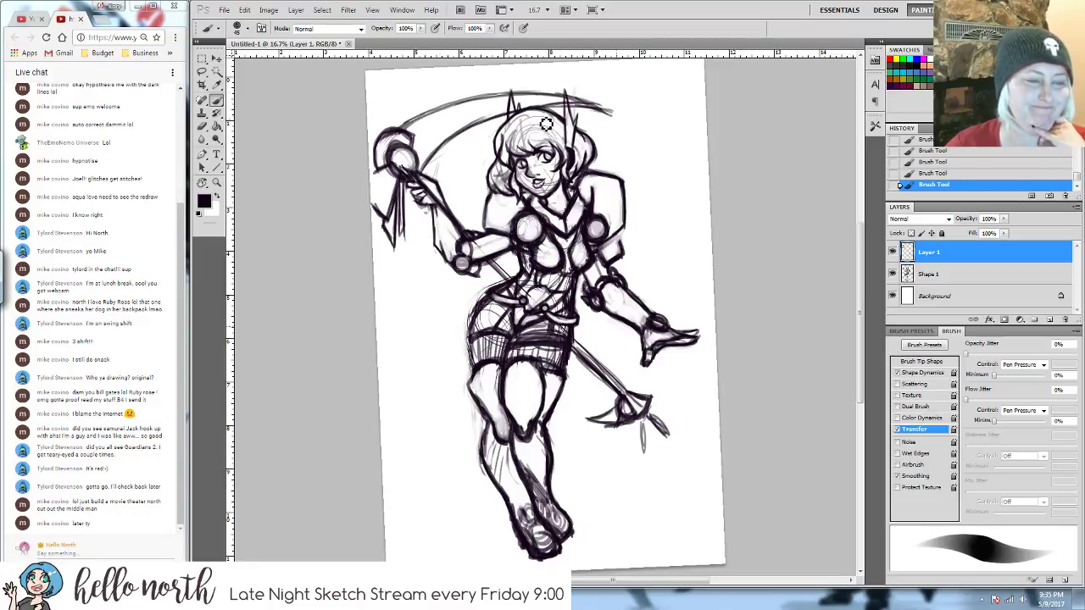
{"action": "mouse_move", "coordinate": [428, 169]}
{"action": "left_mouse_down"}
{"action": "mouse_move", "coordinate": [458, 132]}
{"action": "mouse_move", "coordinate": [568, 109]}
{"action": "mouse_move", "coordinate": [626, 121]}
{"action": "mouse_move", "coordinate": [555, 100]}
{"action": "mouse_move", "coordinate": [500, 100]}
{"action": "mouse_move", "coordinate": [403, 136]}
{"action": "mouse_move", "coordinate": [402, 122]}
{"action": "mouse_move", "coordinate": [385, 140]}
{"action": "mouse_move", "coordinate": [406, 205]}
{"action": "mouse_move", "coordinate": [382, 219]}
{"action": "left_mouse_up"}
{"action": "left_click_drag", "start_coordinate": [403, 161], "coordinate": [410, 173]}
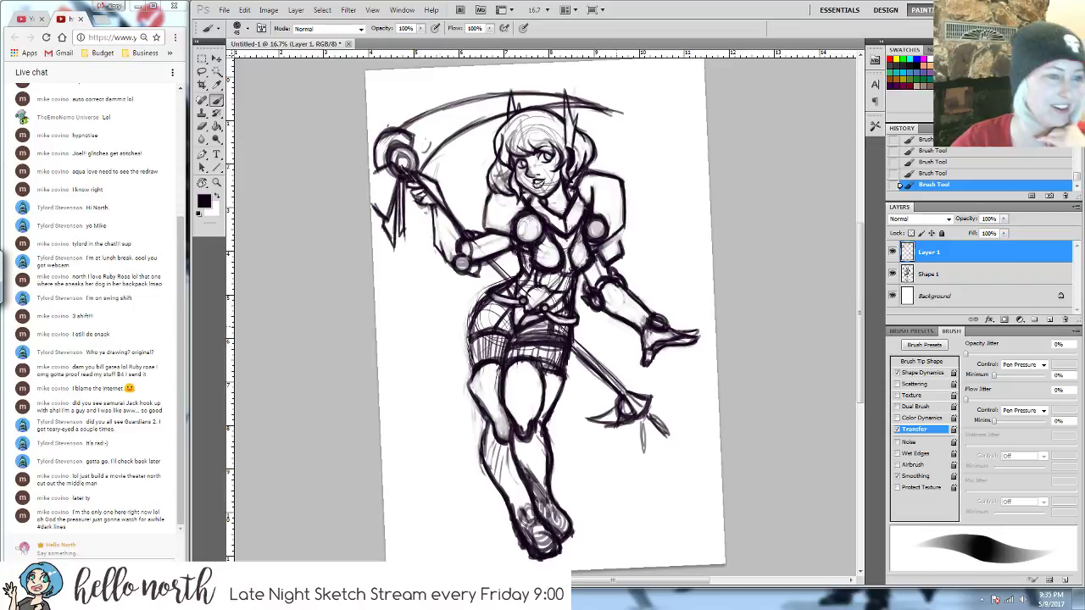
{"action": "key", "text": "e"}
{"action": "left_click_drag", "start_coordinate": [451, 145], "coordinate": [426, 150]}
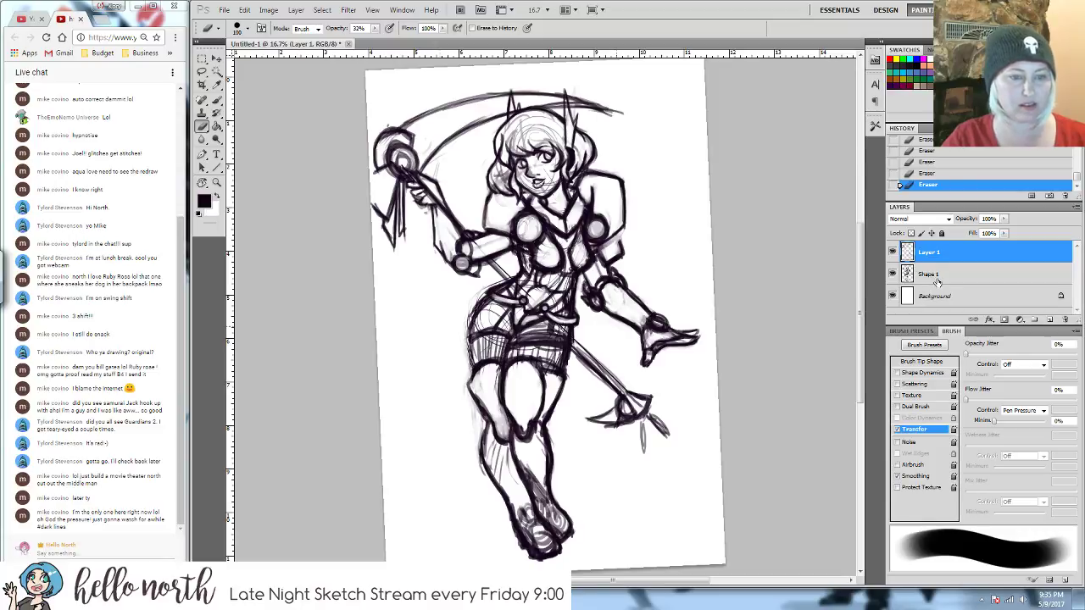
- Merge Layer 1 with Shape 1 while keeping the white Background separate, and make the Background the active layer
{"action": "left_click", "coordinate": [941, 276]}
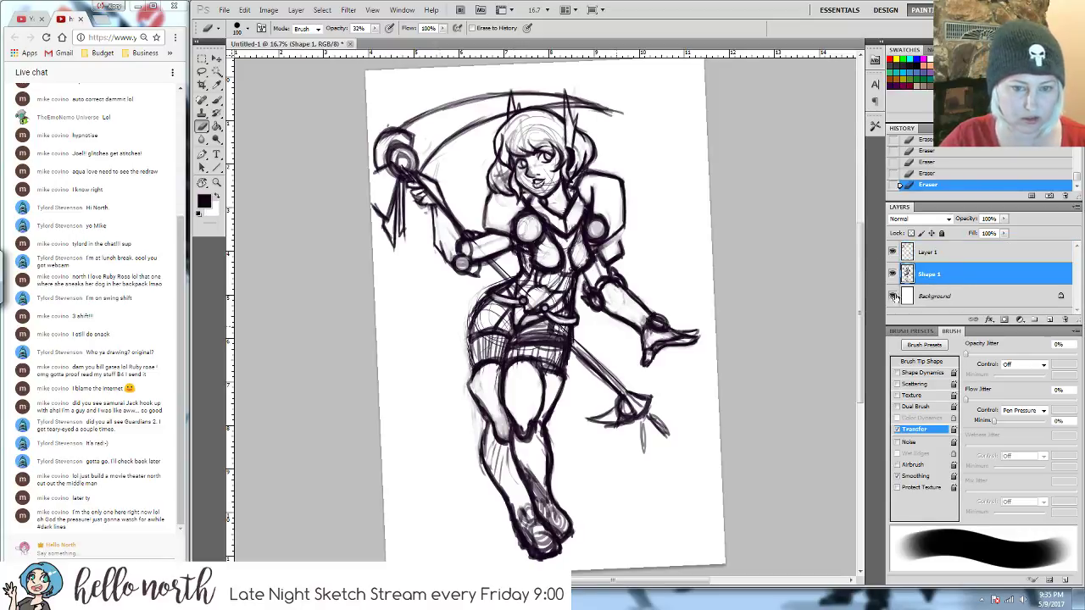
{"action": "left_click", "coordinate": [893, 296]}
{"action": "key", "text": "ctrl+shift+e"}
{"action": "left_click", "coordinate": [907, 279]}
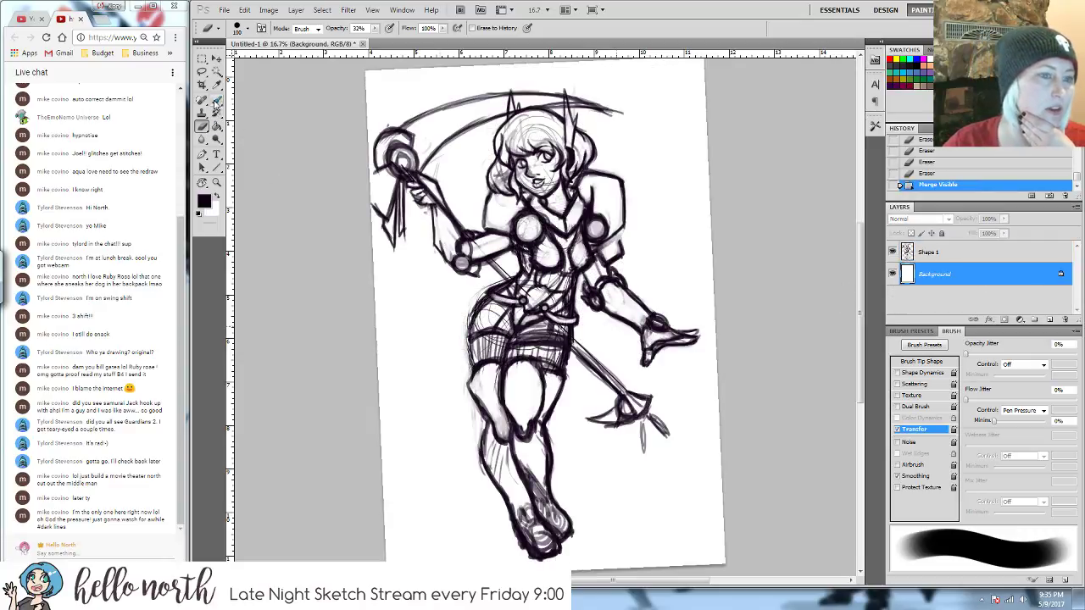
- Set the foreground colour to a light lavender with a hue of 263°
{"action": "left_click", "coordinate": [216, 100]}
{"action": "left_click", "coordinate": [204, 201]}
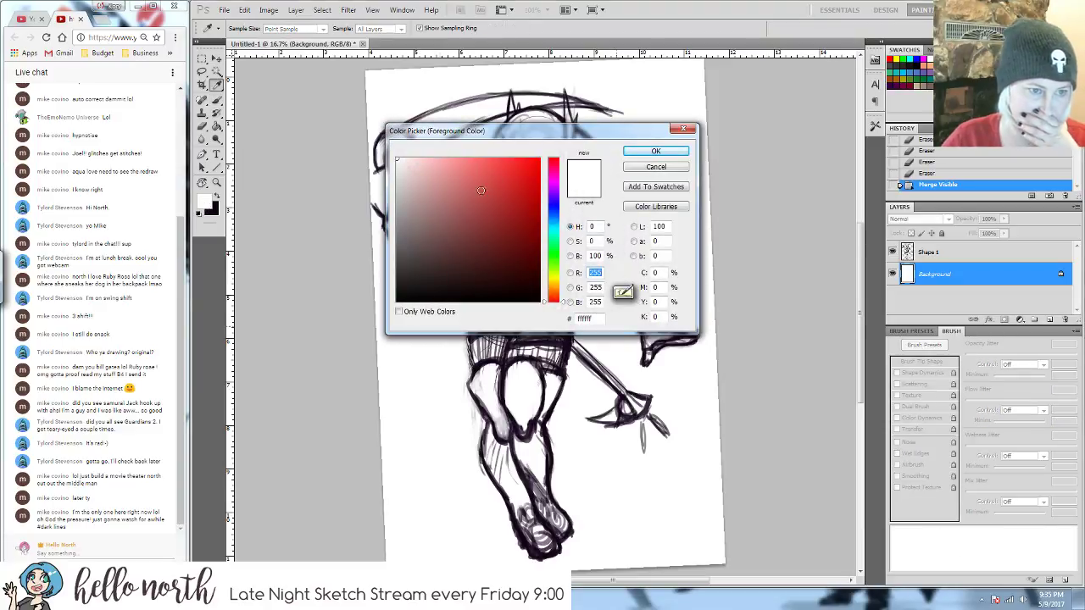
{"action": "left_click", "coordinate": [552, 179]}
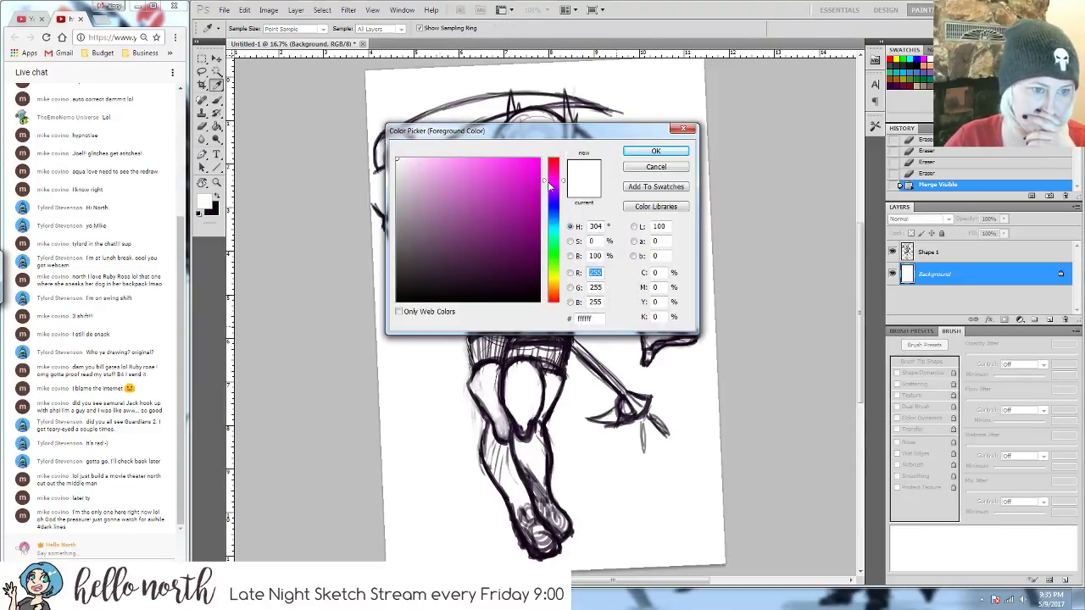
{"action": "left_click_drag", "start_coordinate": [428, 161], "coordinate": [432, 182]}
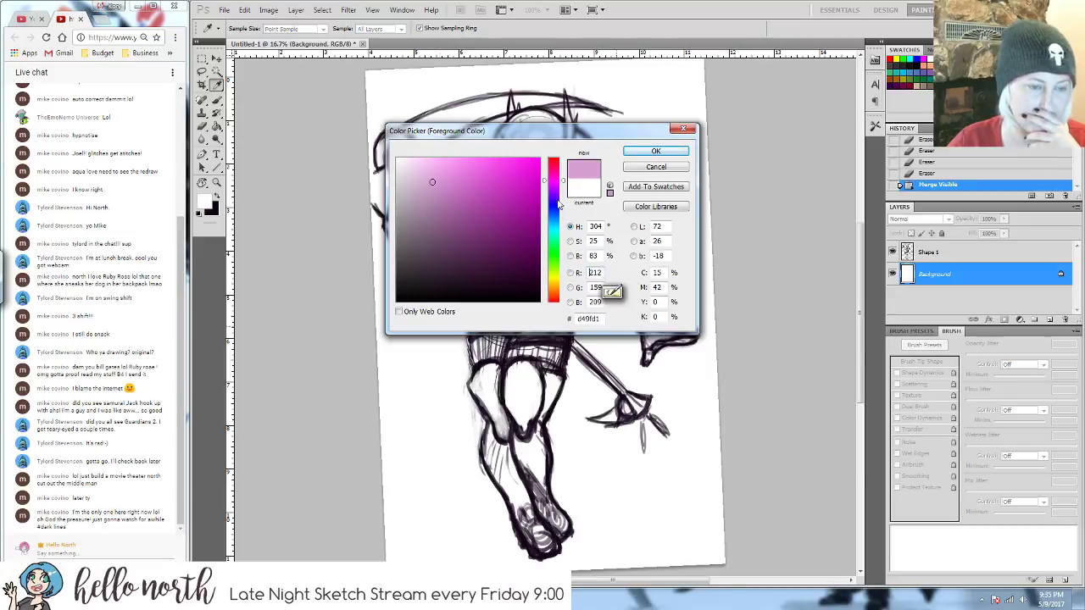
{"action": "left_click_drag", "start_coordinate": [562, 265], "coordinate": [562, 273]}
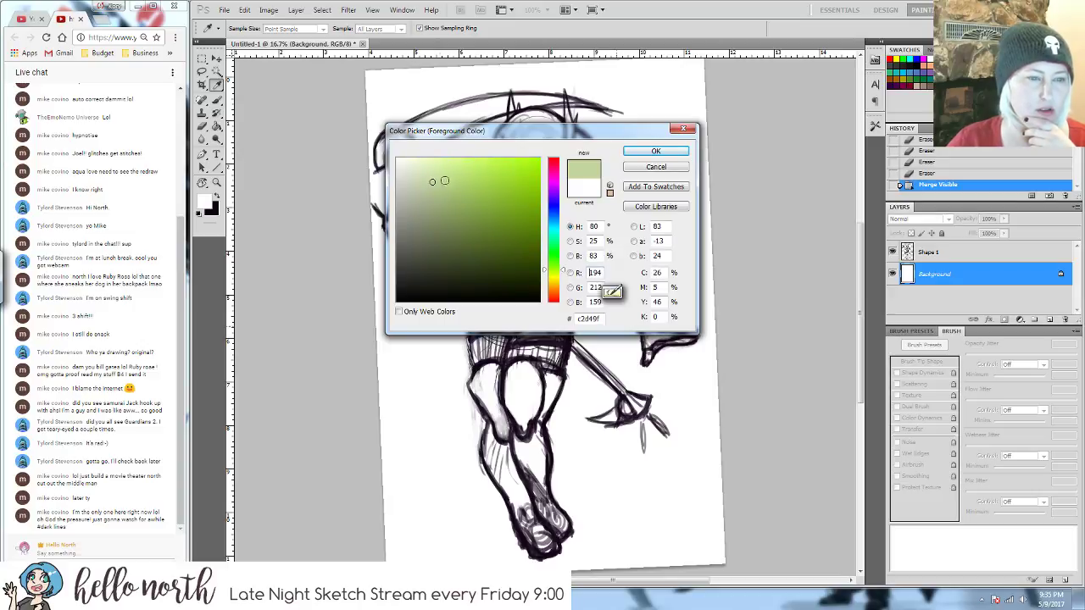
{"action": "left_click_drag", "start_coordinate": [561, 274], "coordinate": [560, 198]}
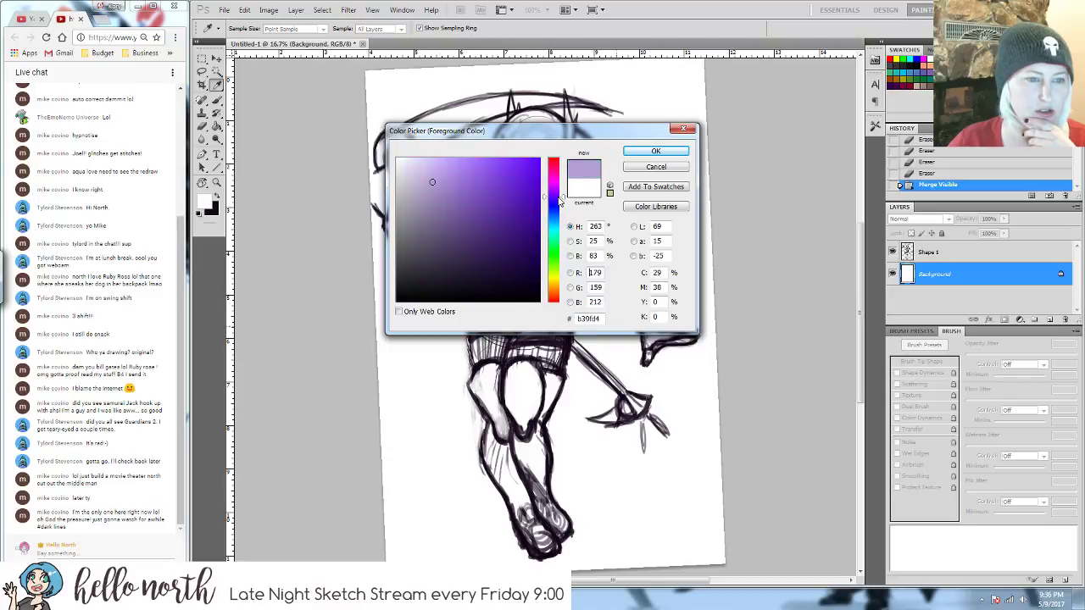
{"action": "left_click_drag", "start_coordinate": [430, 178], "coordinate": [435, 171]}
{"action": "left_click", "coordinate": [655, 151]}
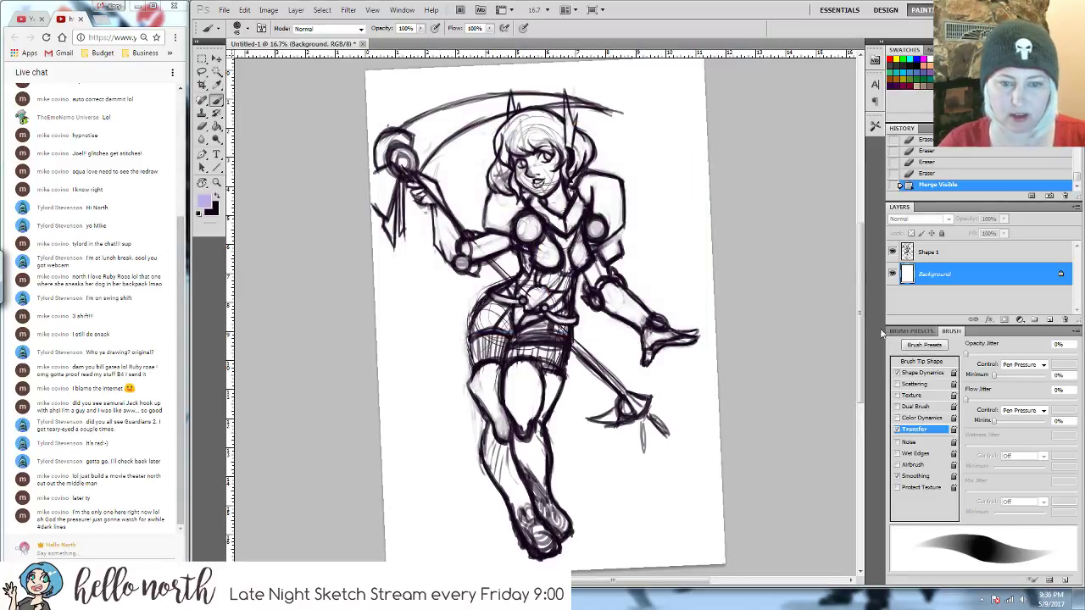
- Choose the textured 36 px dual-brush preset and enable Transfer and Scattering, with opacity controlled by pen pressure
{"action": "left_click", "coordinate": [911, 331]}
{"action": "left_click", "coordinate": [933, 508]}
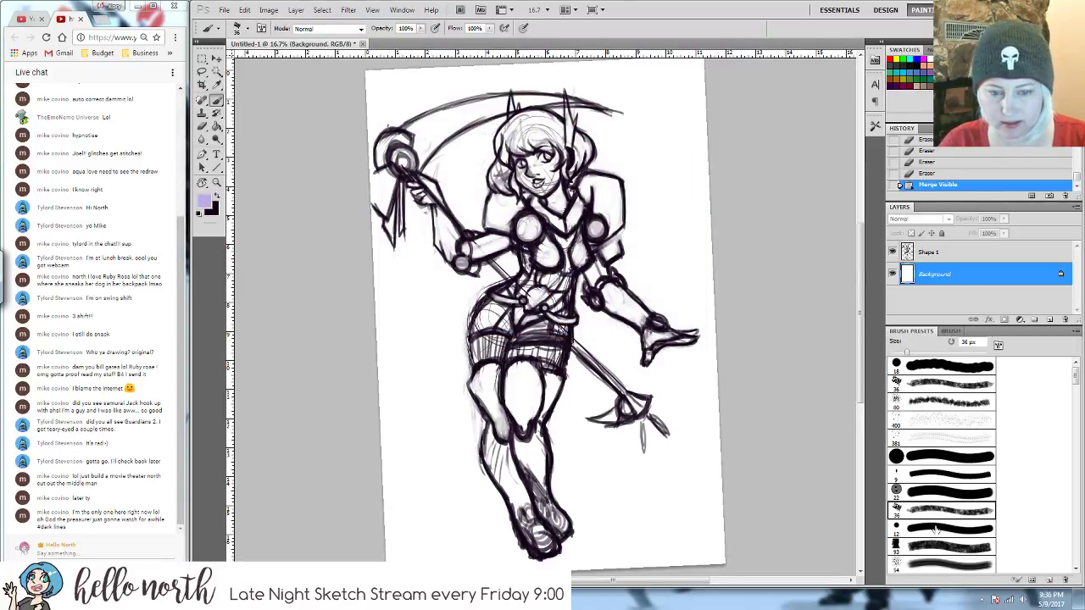
{"action": "left_click_drag", "start_coordinate": [1077, 379], "coordinate": [1075, 384]}
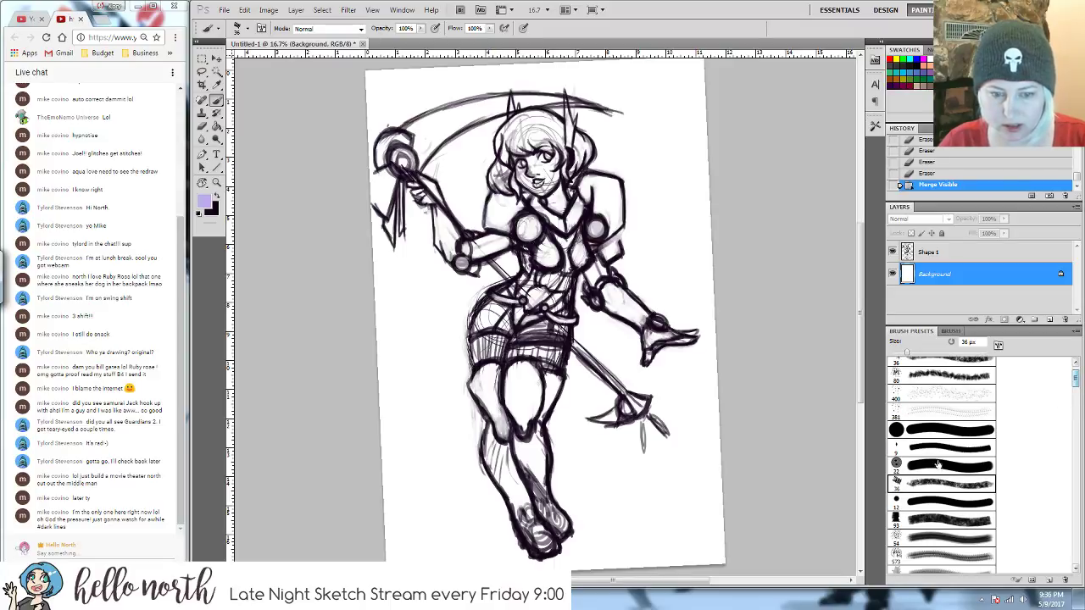
{"action": "left_click", "coordinate": [950, 332]}
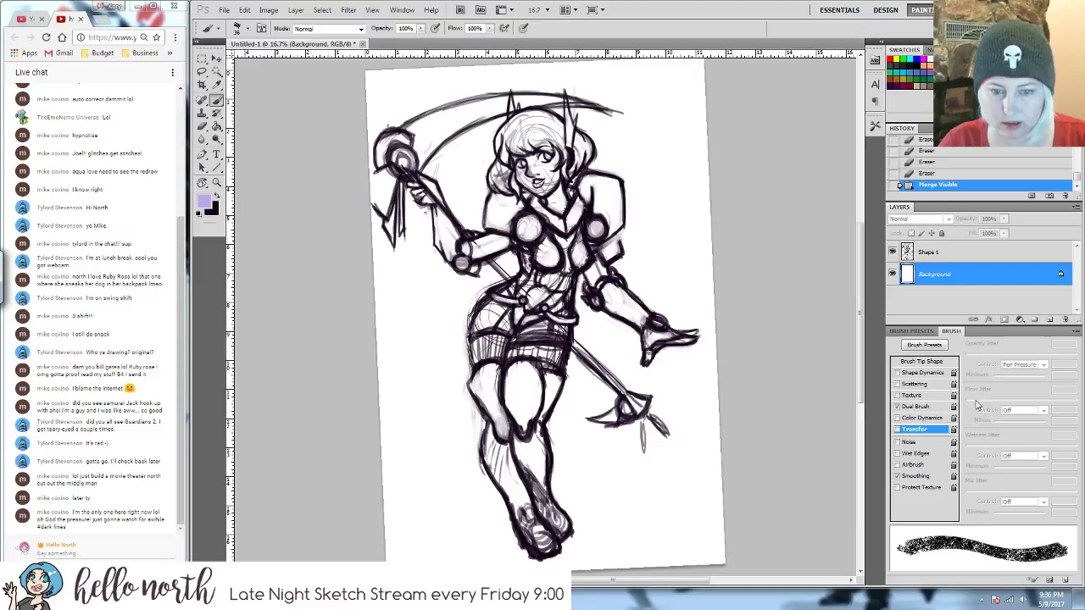
{"action": "left_click", "coordinate": [897, 430]}
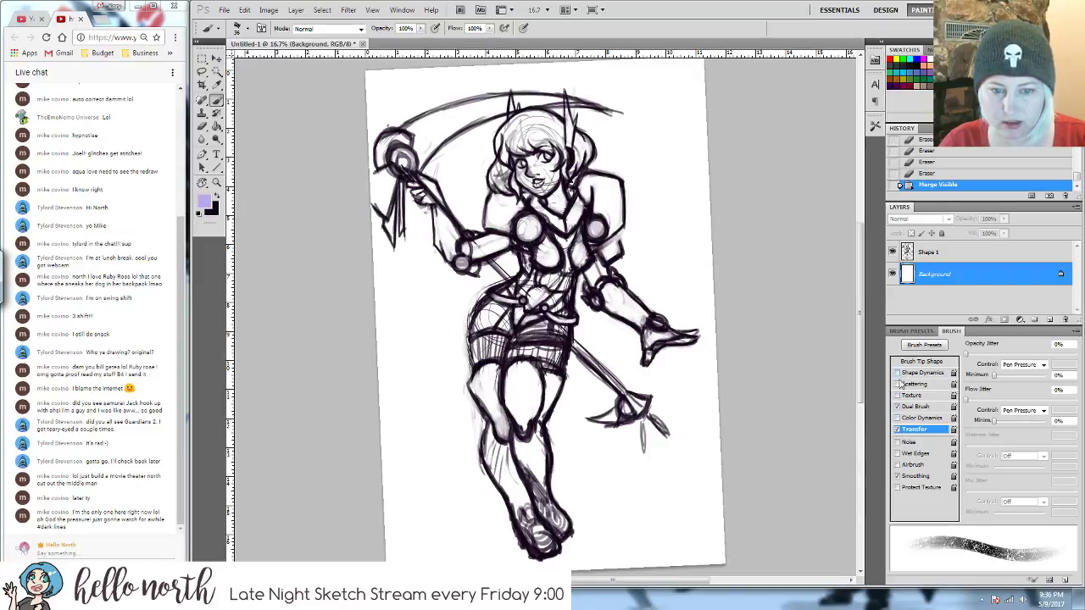
{"action": "left_click", "coordinate": [898, 384]}
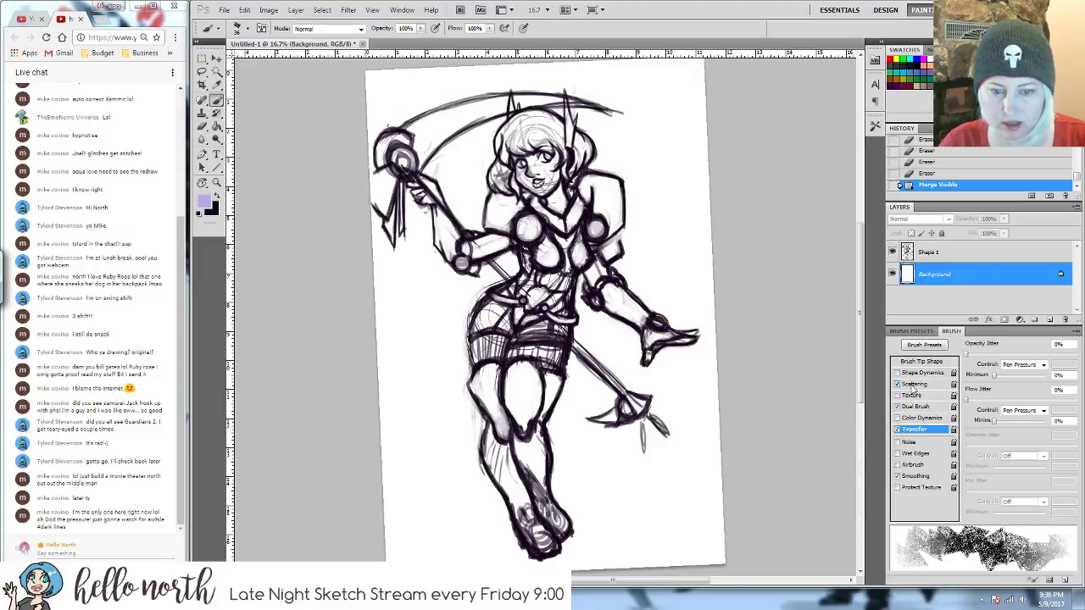
{"action": "left_click", "coordinate": [1034, 366]}
{"action": "left_click", "coordinate": [1021, 395]}
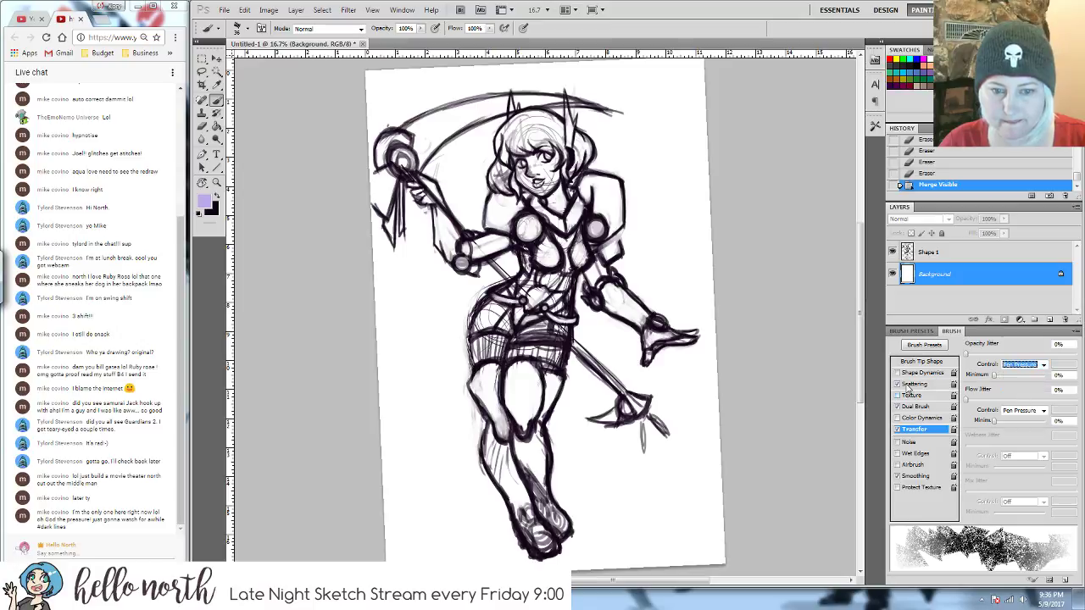
- Enable Shape Dynamics, enlarge the textured brush to 1500 px, and paint a mottled lavender backdrop around the character on the Background layer
{"action": "left_click", "coordinate": [665, 256]}
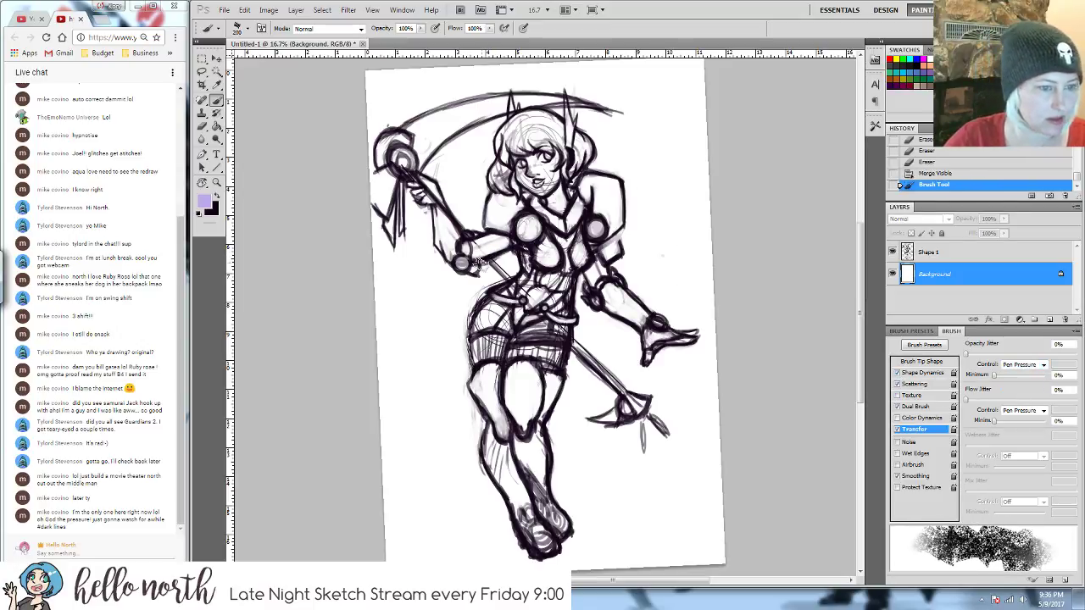
{"action": "mouse_move", "coordinate": [502, 250]}
{"action": "left_mouse_down"}
{"action": "mouse_move", "coordinate": [445, 293]}
{"action": "mouse_move", "coordinate": [415, 239]}
{"action": "mouse_move", "coordinate": [407, 326]}
{"action": "left_mouse_up"}
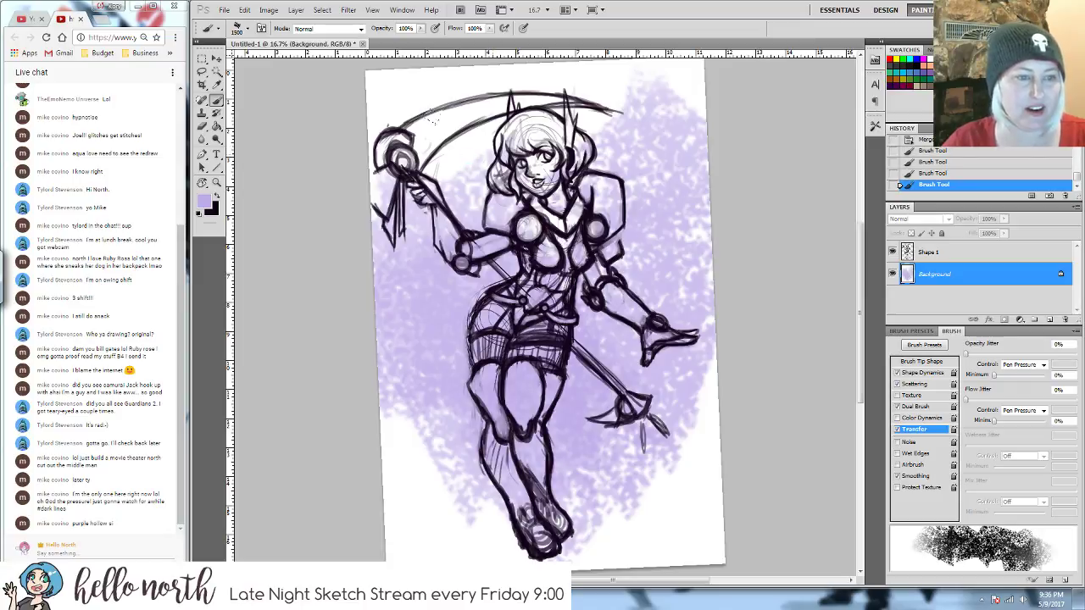
{"action": "mouse_move", "coordinate": [441, 87]}
{"action": "left_mouse_down"}
{"action": "mouse_move", "coordinate": [462, 156]}
{"action": "mouse_move", "coordinate": [535, 136]}
{"action": "left_mouse_up"}
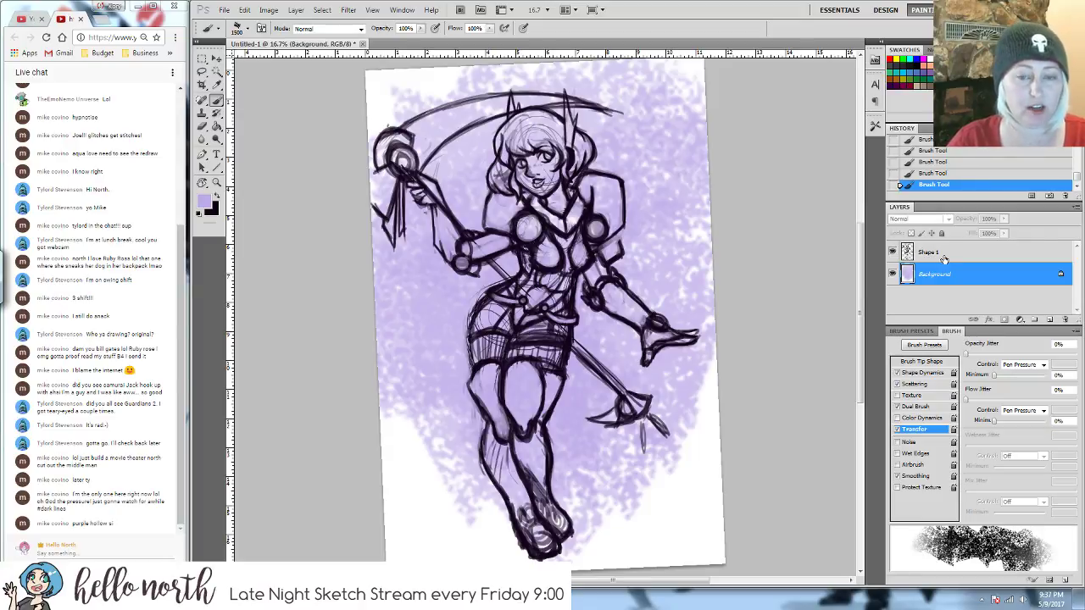
- Activate the Shape 1 layer and set up the solid round brush at 175 px, with opacity controlled by pen pressure and Shape Dynamics off
{"action": "left_click", "coordinate": [924, 259]}
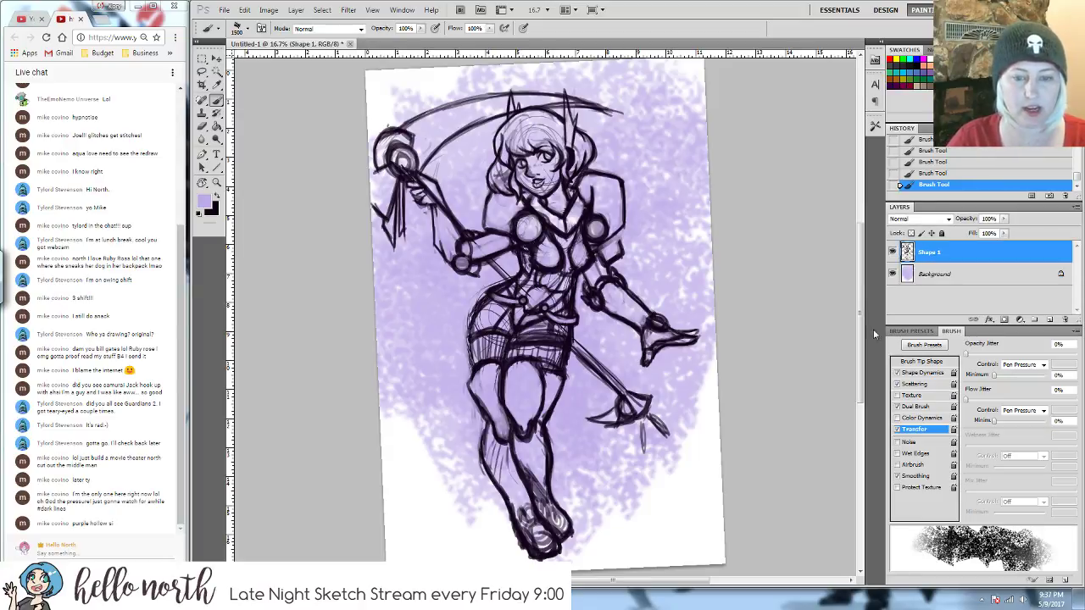
{"action": "left_click", "coordinate": [913, 330]}
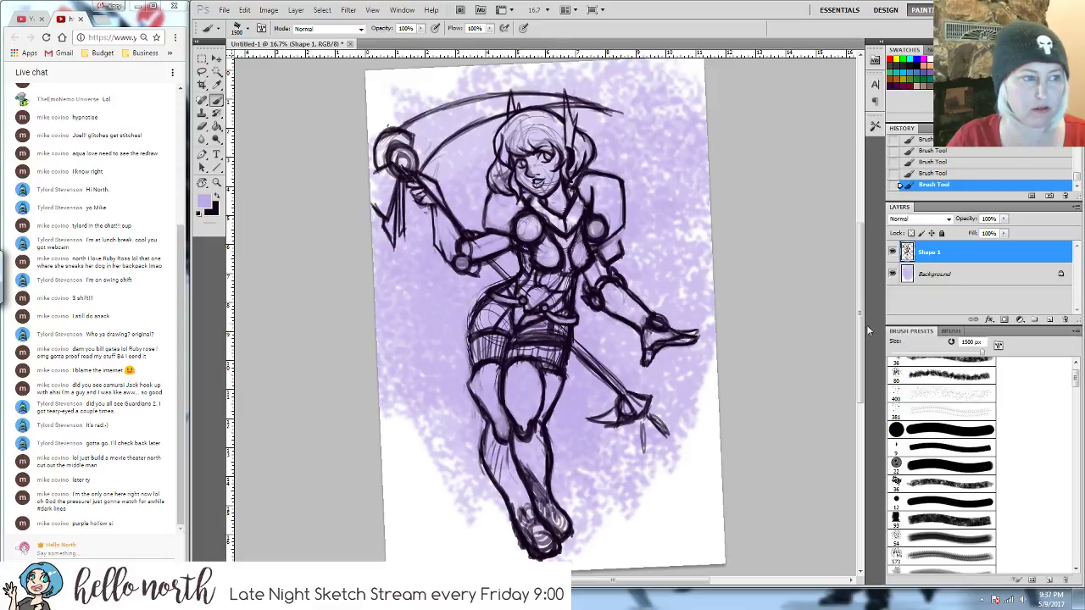
{"action": "left_click", "coordinate": [921, 431]}
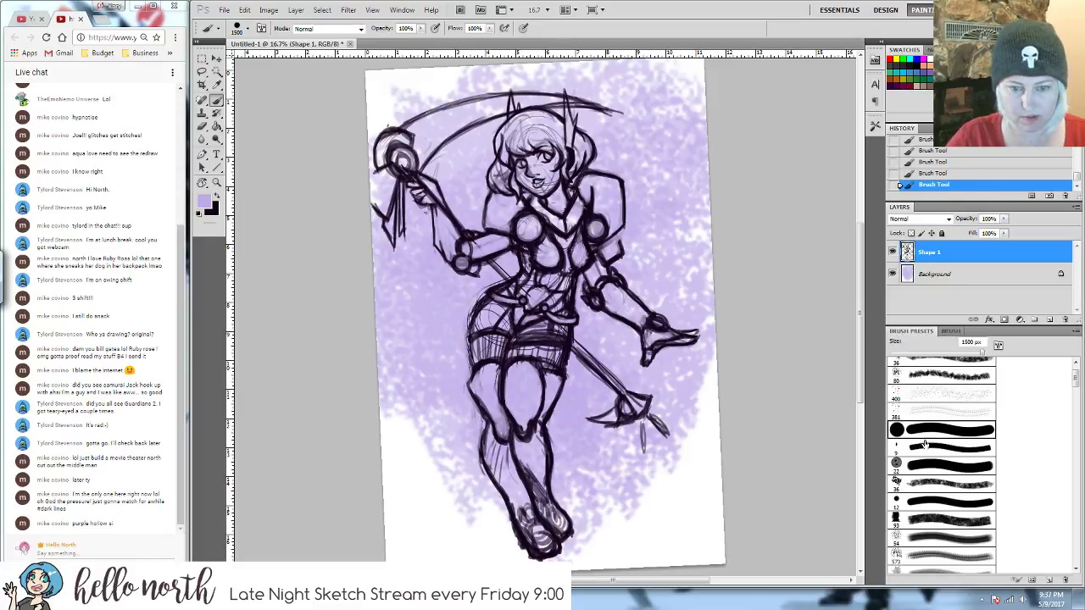
{"action": "left_click", "coordinate": [949, 331]}
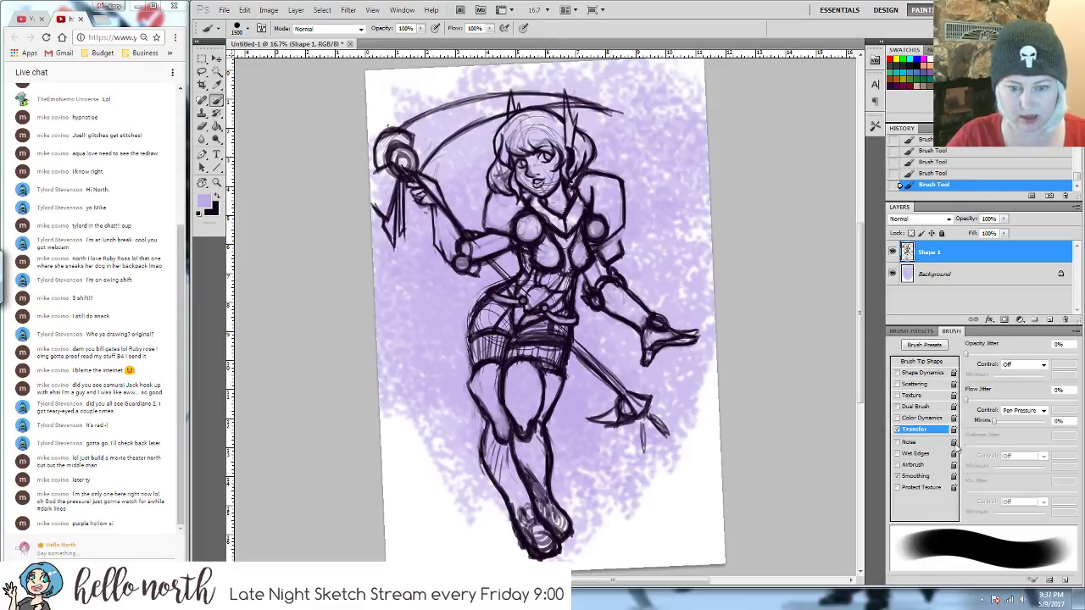
{"action": "left_click", "coordinate": [919, 373]}
{"action": "left_click", "coordinate": [897, 373]}
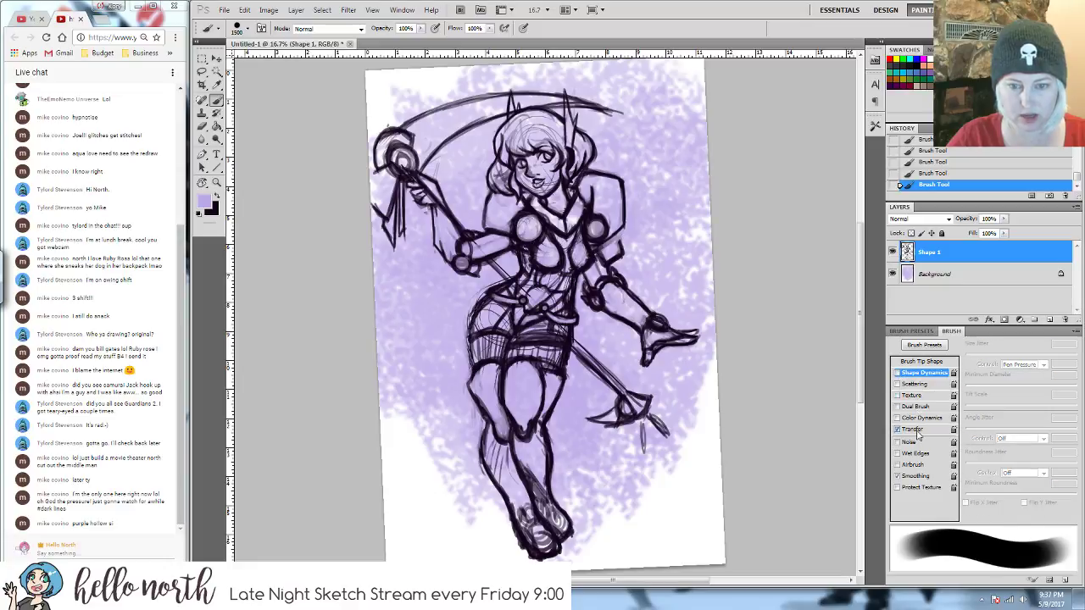
{"action": "left_click", "coordinate": [917, 431]}
{"action": "left_click", "coordinate": [1043, 366]}
{"action": "left_click", "coordinate": [1029, 393]}
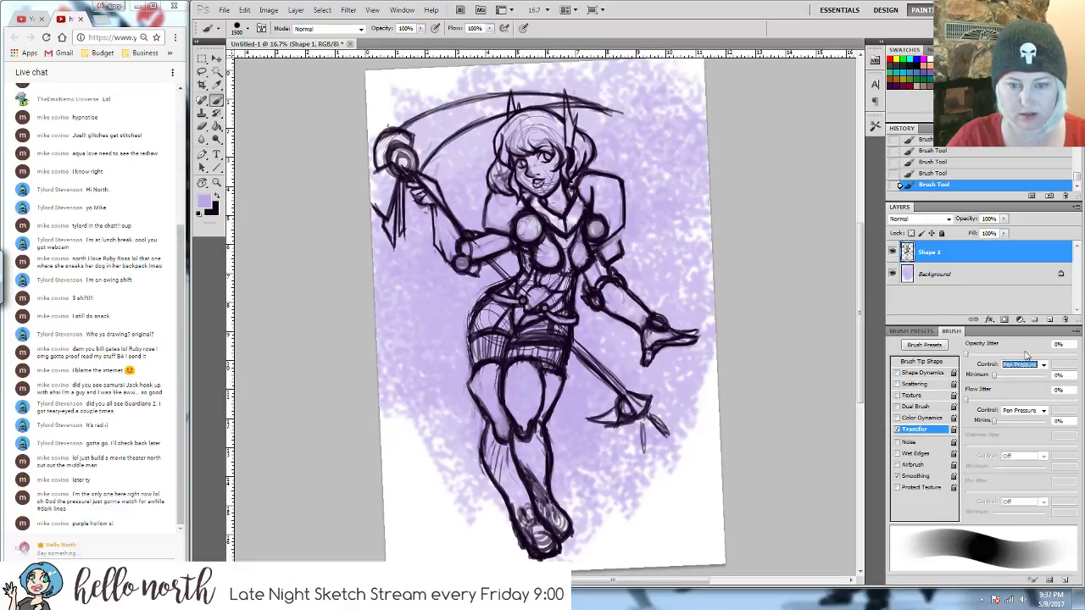
{"action": "left_click", "coordinate": [908, 331]}
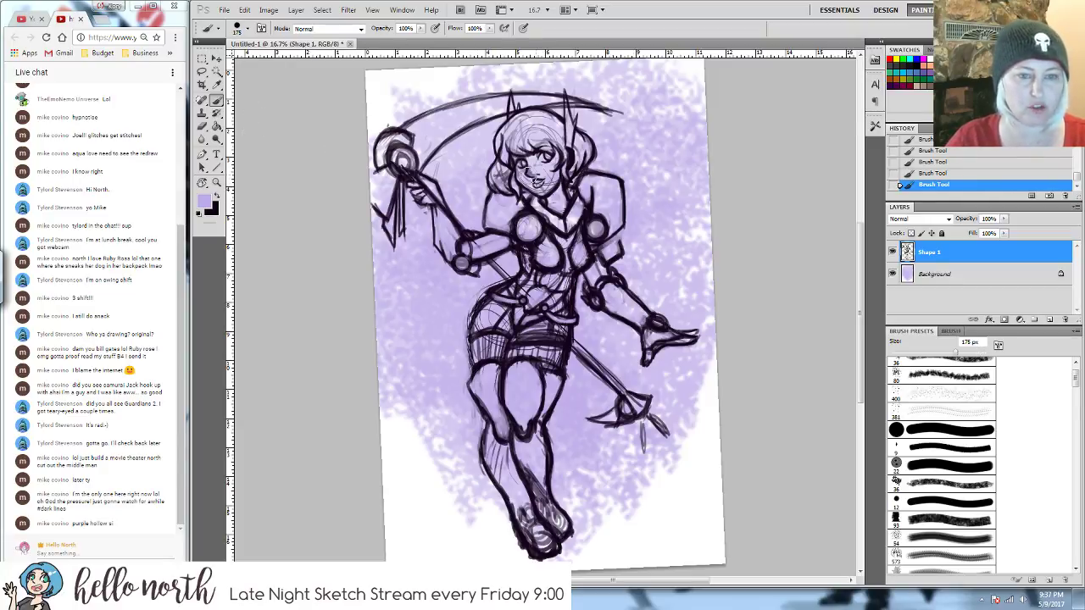
- Erase stray sketch lines in the hair on both sides of the face with the 100 px eraser
{"action": "key", "text": "e"}
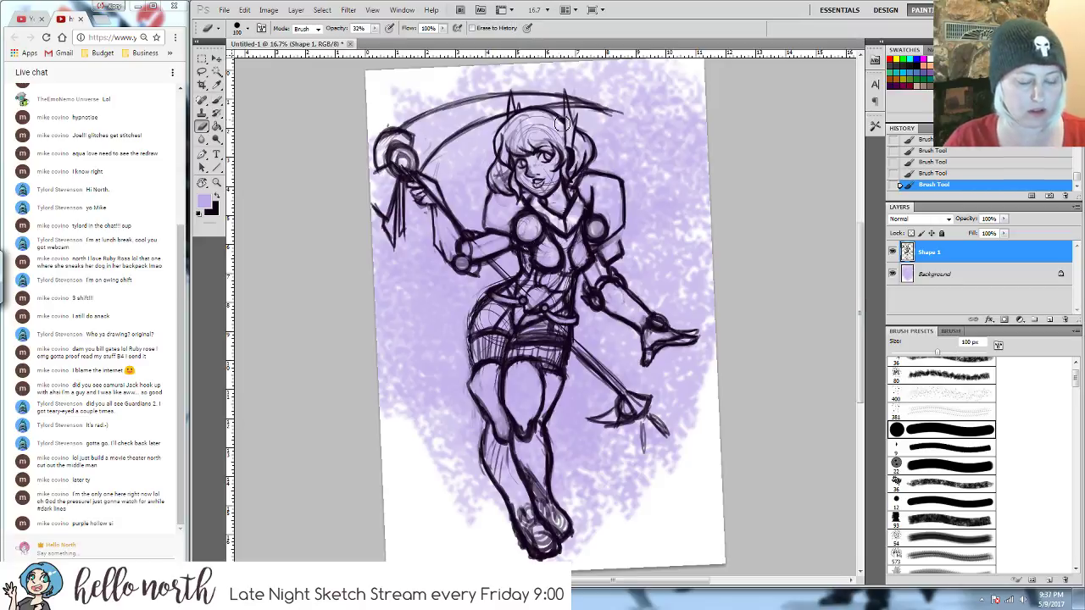
{"action": "key", "text": "ctrl+plus"}
{"action": "key", "text": "ctrl+plus"}
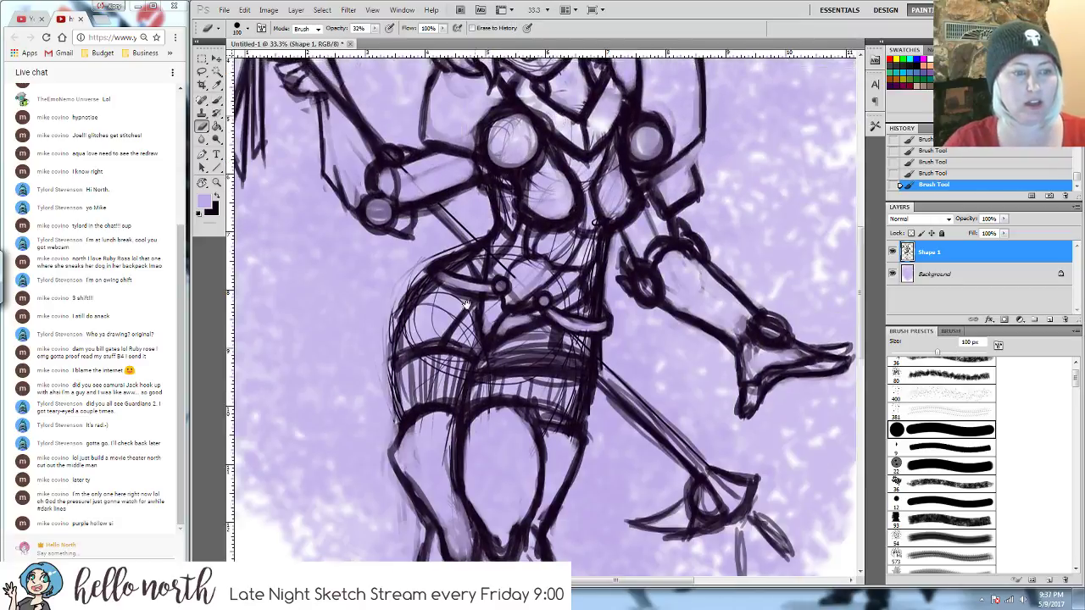
{"action": "left_click_drag", "start_coordinate": [504, 254], "coordinate": [474, 525]}
{"action": "left_click_drag", "start_coordinate": [494, 271], "coordinate": [494, 283]}
{"action": "mouse_move", "coordinate": [449, 246]}
{"action": "left_mouse_down"}
{"action": "mouse_move", "coordinate": [466, 213]}
{"action": "mouse_move", "coordinate": [456, 228]}
{"action": "mouse_move", "coordinate": [468, 220]}
{"action": "mouse_move", "coordinate": [511, 244]}
{"action": "mouse_move", "coordinate": [497, 261]}
{"action": "mouse_move", "coordinate": [508, 268]}
{"action": "mouse_move", "coordinate": [487, 257]}
{"action": "mouse_move", "coordinate": [504, 266]}
{"action": "mouse_move", "coordinate": [508, 244]}
{"action": "mouse_move", "coordinate": [525, 244]}
{"action": "mouse_move", "coordinate": [461, 240]}
{"action": "mouse_move", "coordinate": [496, 227]}
{"action": "mouse_move", "coordinate": [447, 275]}
{"action": "mouse_move", "coordinate": [458, 217]}
{"action": "mouse_move", "coordinate": [486, 205]}
{"action": "mouse_move", "coordinate": [534, 232]}
{"action": "left_mouse_up"}
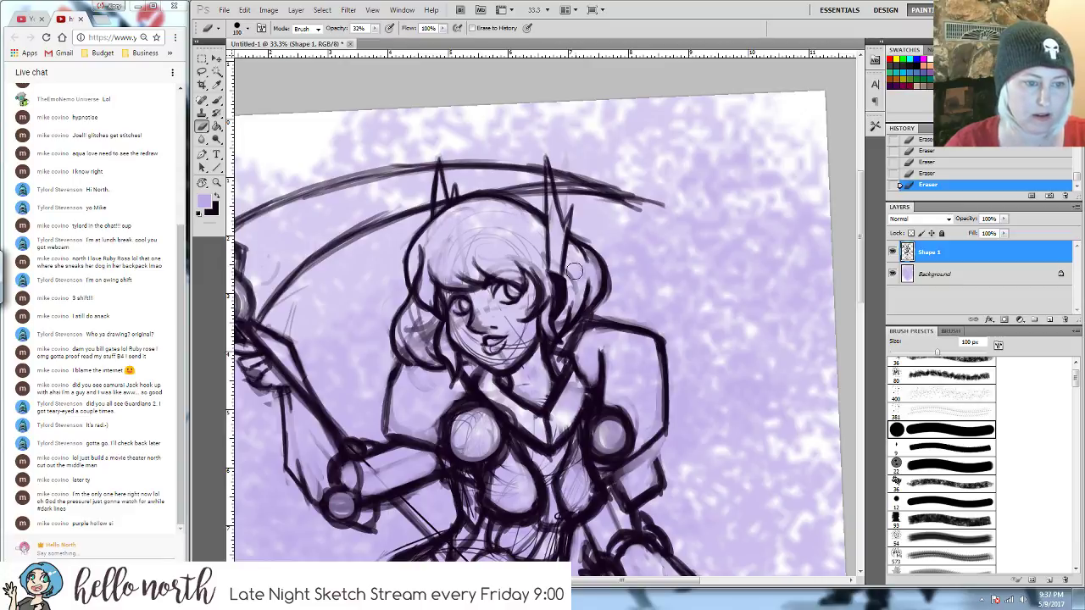
{"action": "mouse_move", "coordinate": [574, 271]}
{"action": "left_mouse_down"}
{"action": "mouse_move", "coordinate": [584, 268]}
{"action": "mouse_move", "coordinate": [575, 288]}
{"action": "left_mouse_up"}
{"action": "mouse_move", "coordinate": [420, 329]}
{"action": "left_mouse_down"}
{"action": "mouse_move", "coordinate": [415, 351]}
{"action": "mouse_move", "coordinate": [405, 322]}
{"action": "mouse_move", "coordinate": [422, 352]}
{"action": "left_mouse_up"}
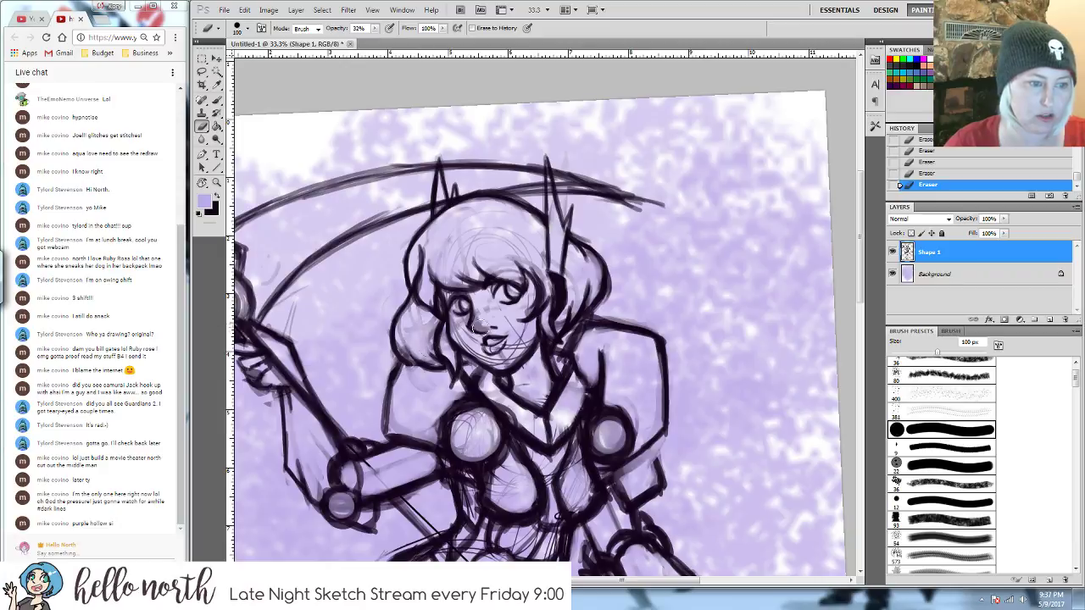
- Clean construction lines off the cheeks and around the mouth, reducing the eraser to 70 px
{"action": "mouse_move", "coordinate": [478, 315]}
{"action": "left_mouse_down"}
{"action": "mouse_move", "coordinate": [497, 311]}
{"action": "mouse_move", "coordinate": [515, 349]}
{"action": "mouse_move", "coordinate": [524, 326]}
{"action": "left_mouse_up"}
{"action": "key", "text": "bracketleft"}
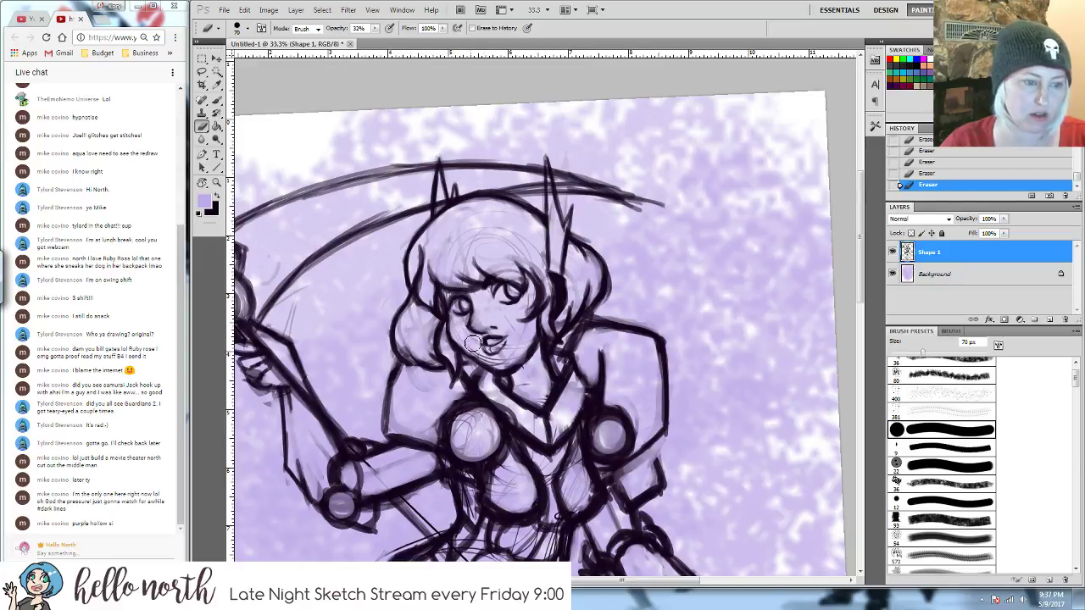
{"action": "mouse_move", "coordinate": [482, 355]}
{"action": "left_mouse_down"}
{"action": "mouse_move", "coordinate": [523, 346]}
{"action": "mouse_move", "coordinate": [515, 314]}
{"action": "left_mouse_up"}
- Lasso the mouth and adjust it with Free Transform, then clean up the surrounding face lines with a 60 px eraser
{"action": "key", "text": "l"}
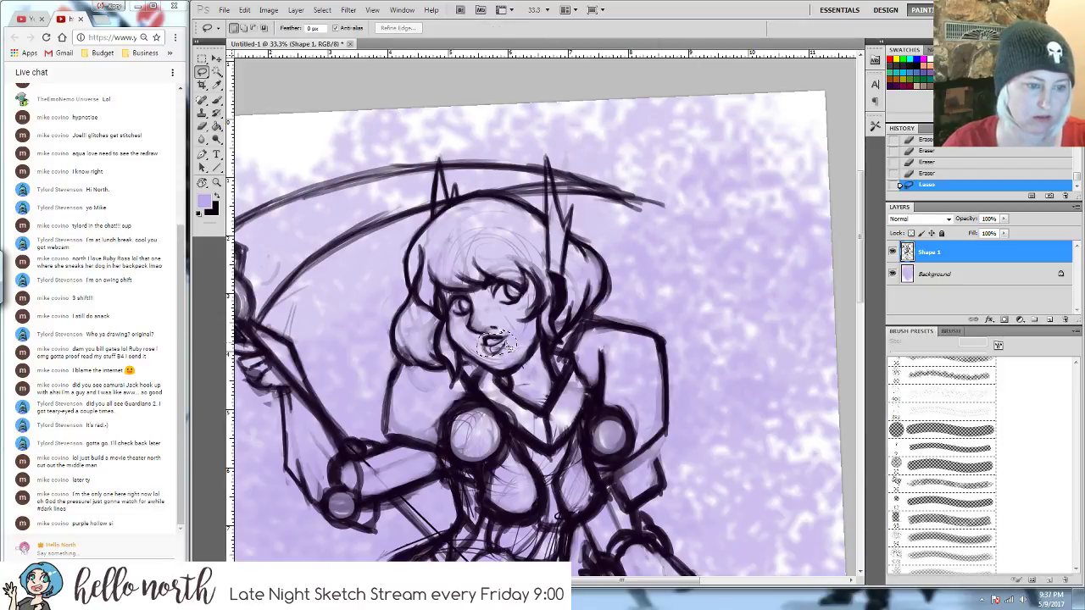
{"action": "mouse_move", "coordinate": [509, 348]}
{"action": "left_mouse_down"}
{"action": "mouse_move", "coordinate": [498, 342]}
{"action": "mouse_move", "coordinate": [529, 361]}
{"action": "mouse_move", "coordinate": [499, 343]}
{"action": "left_mouse_up"}
{"action": "key", "text": "ctrl+t"}
{"action": "key", "text": "Return"}
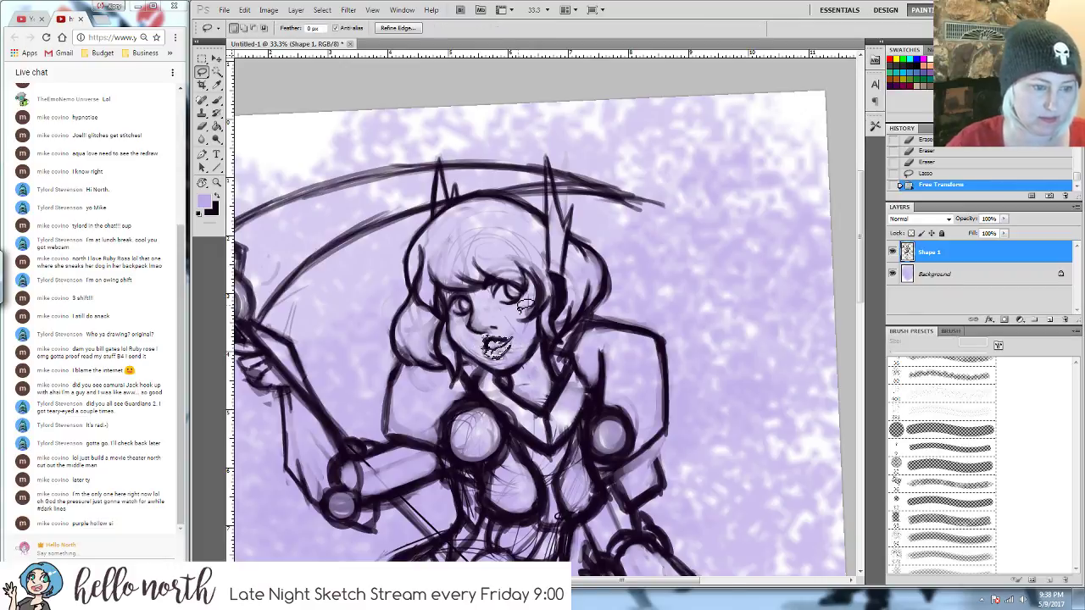
{"action": "key", "text": "ctrl+d"}
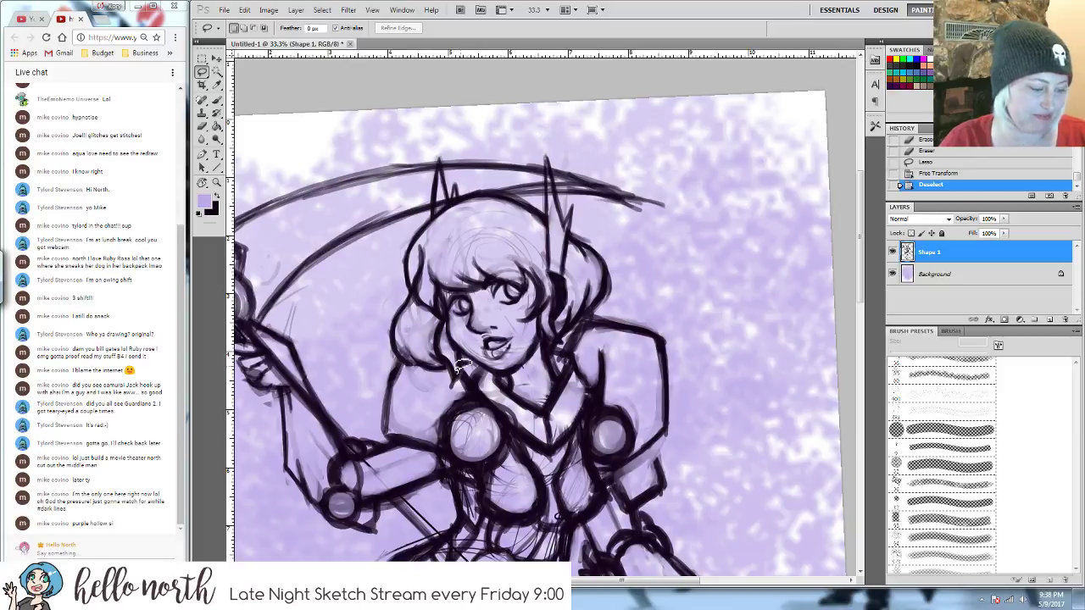
{"action": "key", "text": "b"}
{"action": "mouse_move", "coordinate": [517, 315]}
{"action": "left_mouse_down"}
{"action": "mouse_move", "coordinate": [523, 352]}
{"action": "mouse_move", "coordinate": [506, 362]}
{"action": "mouse_move", "coordinate": [532, 336]}
{"action": "mouse_move", "coordinate": [506, 364]}
{"action": "left_mouse_up"}
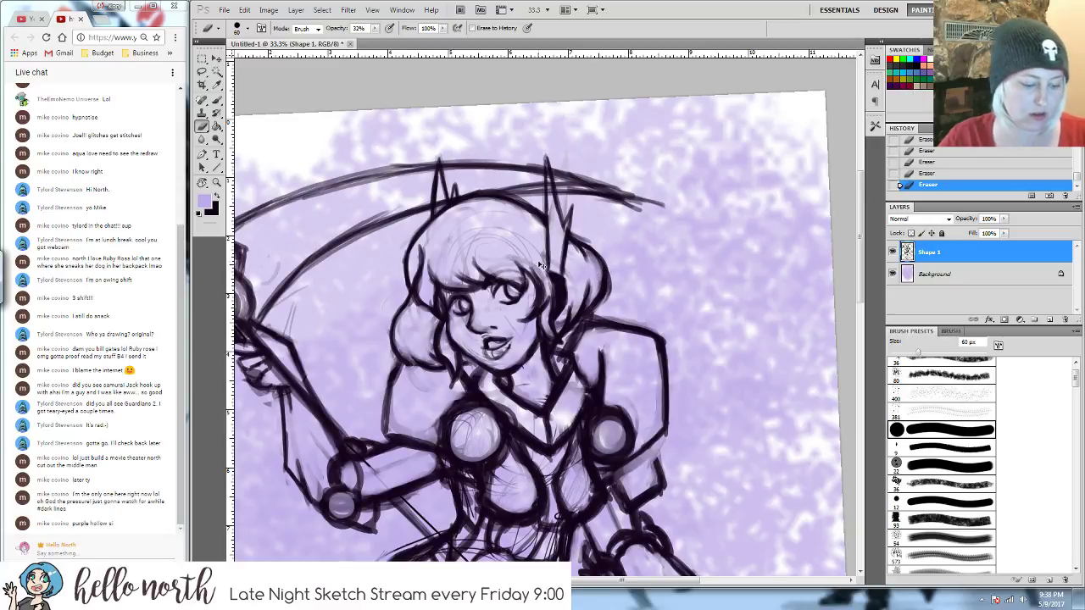
- Duplicate the Shape 1 layer, hide the original, and erase loose lines in the hair on the copy
{"action": "key", "text": "ctrl+j"}
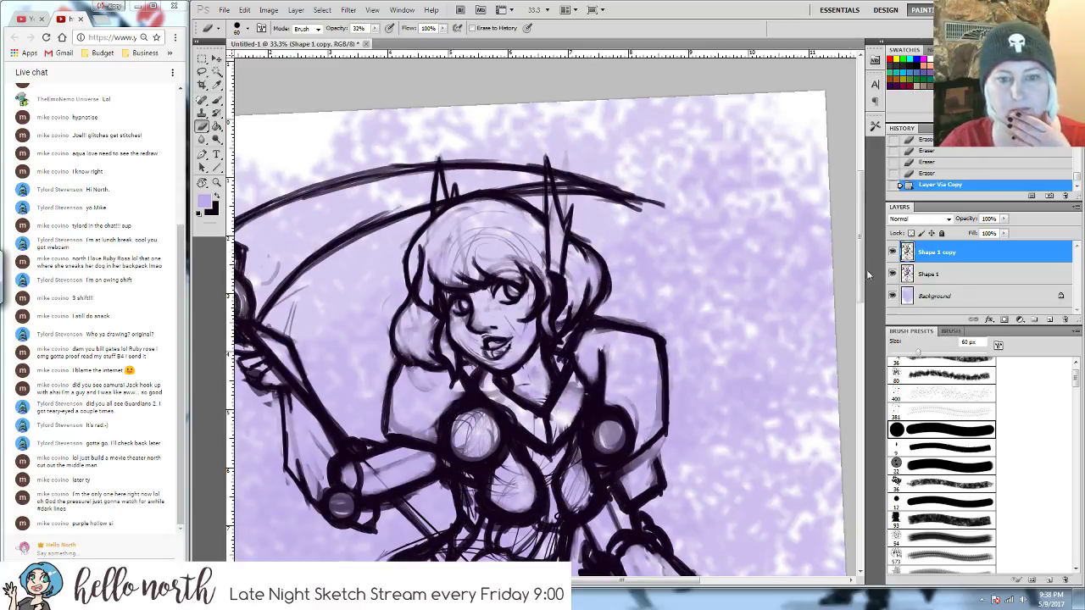
{"action": "left_click", "coordinate": [891, 274]}
{"action": "left_click_drag", "start_coordinate": [449, 240], "coordinate": [440, 236]}
{"action": "mouse_move", "coordinate": [439, 238]}
{"action": "left_mouse_down"}
{"action": "mouse_move", "coordinate": [426, 261]}
{"action": "mouse_move", "coordinate": [421, 246]}
{"action": "left_mouse_up"}
{"action": "mouse_move", "coordinate": [420, 254]}
{"action": "left_mouse_down"}
{"action": "mouse_move", "coordinate": [415, 278]}
{"action": "mouse_move", "coordinate": [424, 251]}
{"action": "left_mouse_up"}
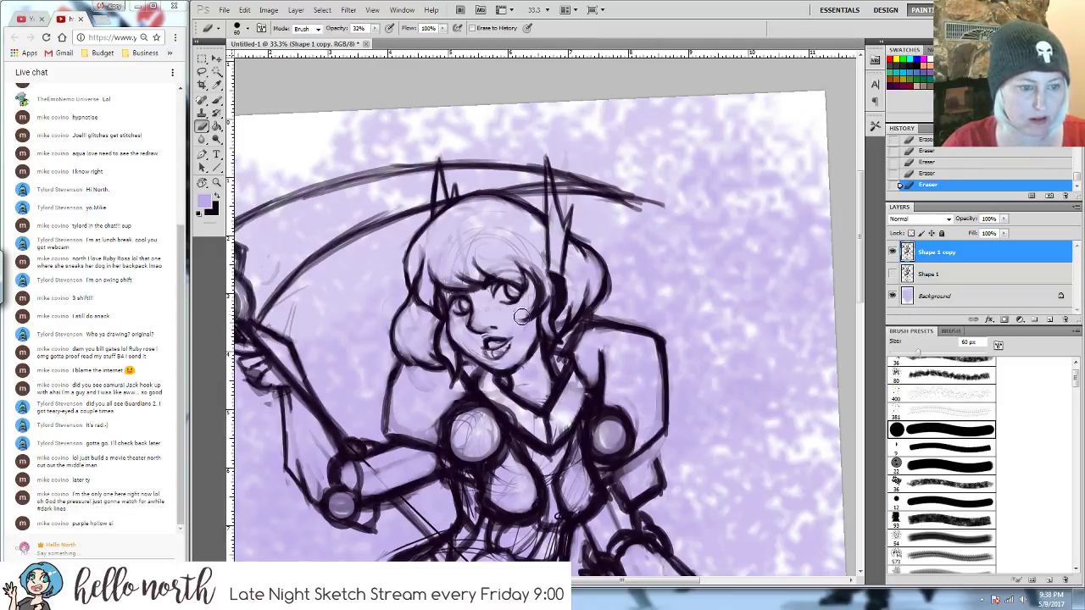
{"action": "left_click_drag", "start_coordinate": [534, 371], "coordinate": [527, 284]}
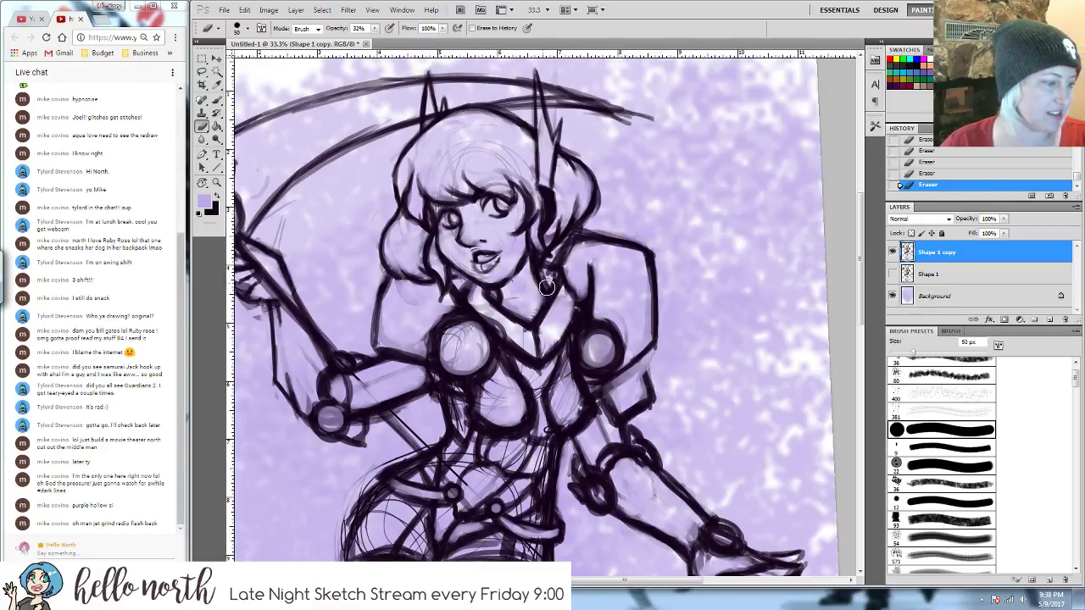
- Swap to the dark foreground colour and redraw the hair strand beside the neck with a 30 px brush
{"action": "key", "text": "bracketleft"}
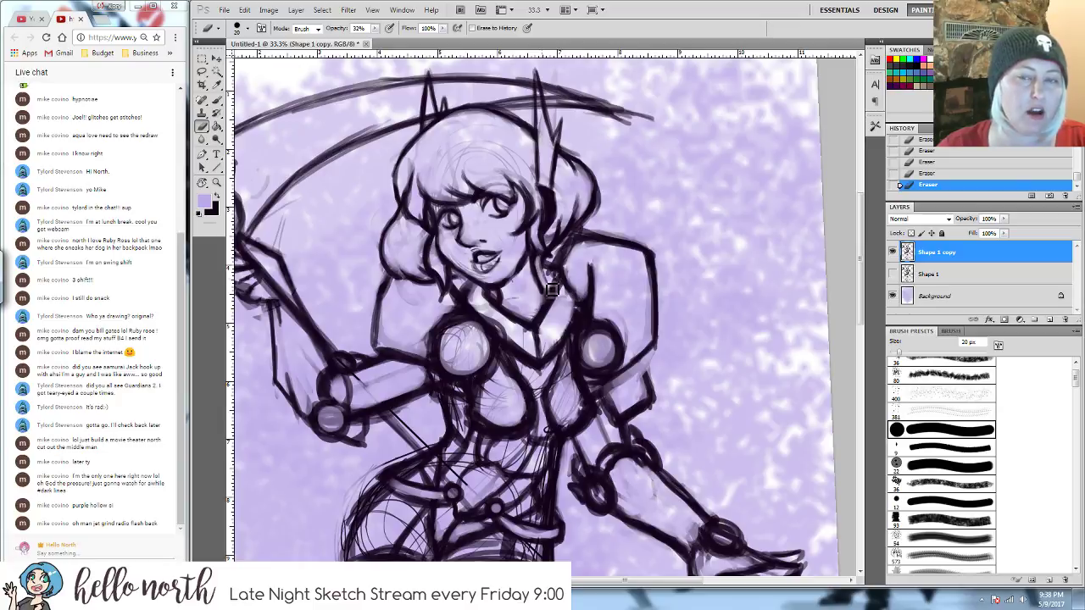
{"action": "key", "text": "b"}
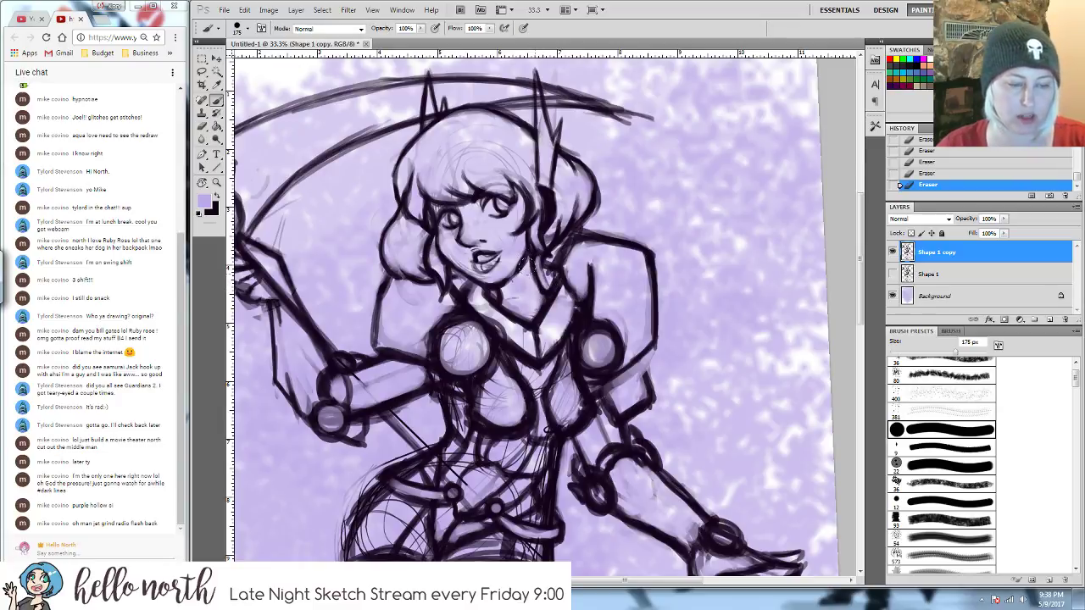
{"action": "key", "text": "bracketleft"}
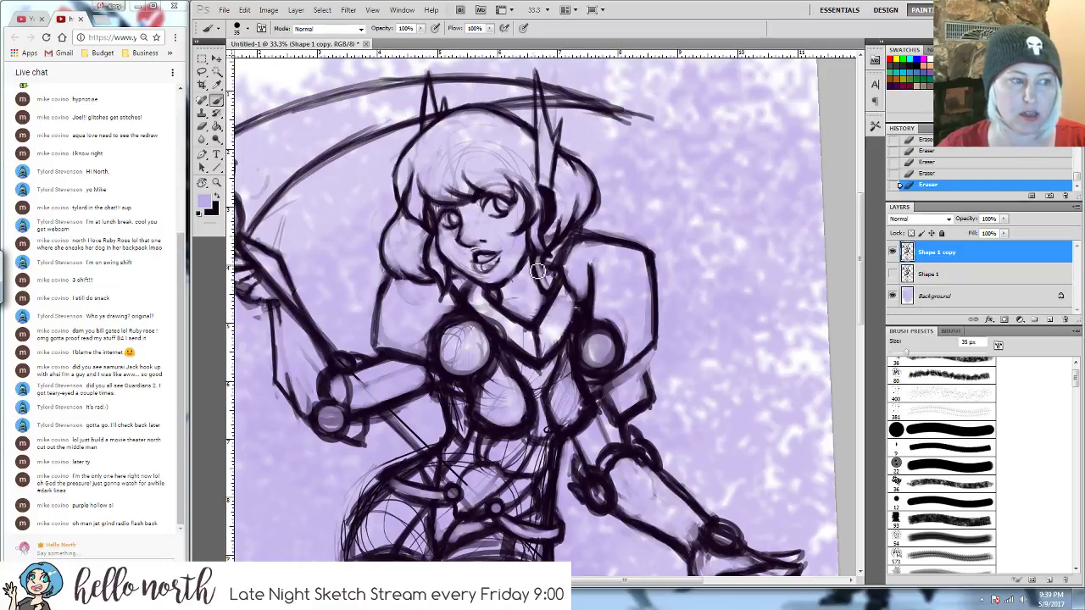
{"action": "left_click", "coordinate": [215, 196]}
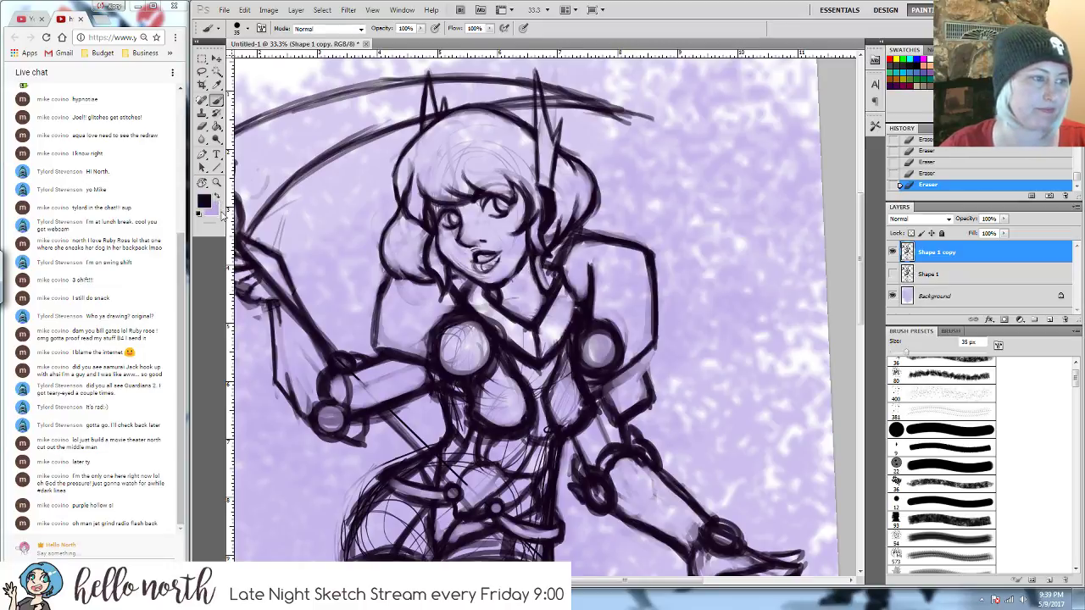
{"action": "key", "text": "bracketleft"}
{"action": "key", "text": "bracketleft"}
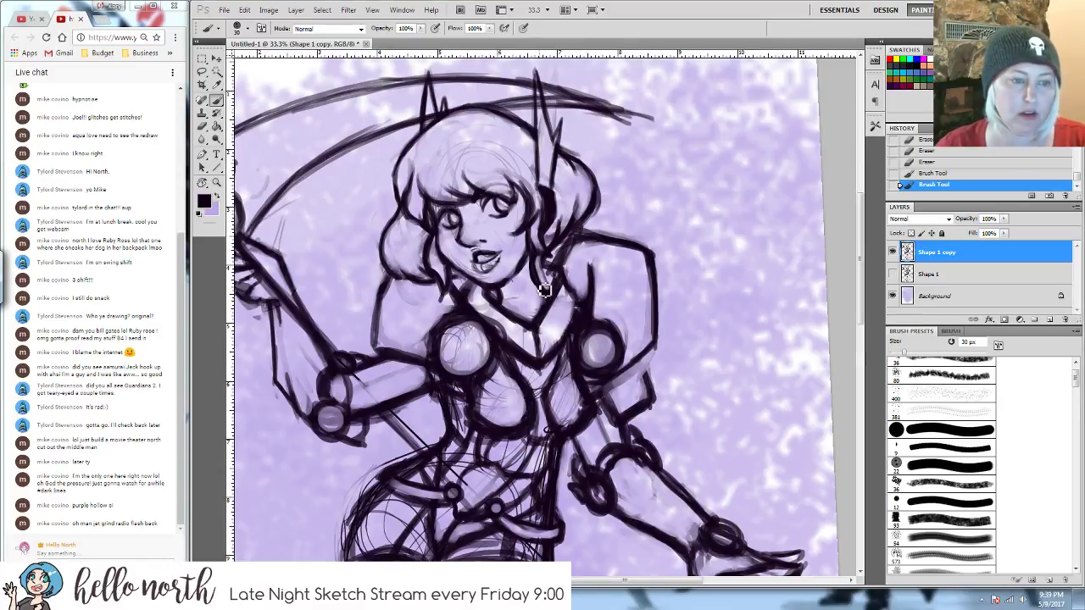
{"action": "left_click_drag", "start_coordinate": [538, 250], "coordinate": [557, 309]}
- Erase the rough parts of the strand beside the neck with a small eraser and redraw its tip in dark strokes
{"action": "key", "text": "e"}
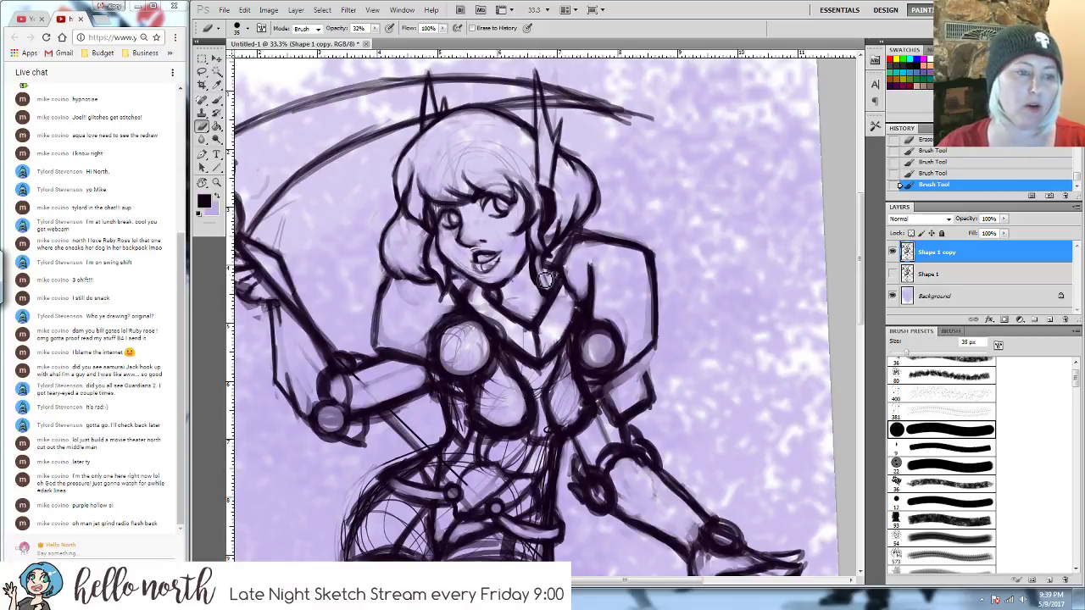
{"action": "left_click_drag", "start_coordinate": [539, 263], "coordinate": [543, 276]}
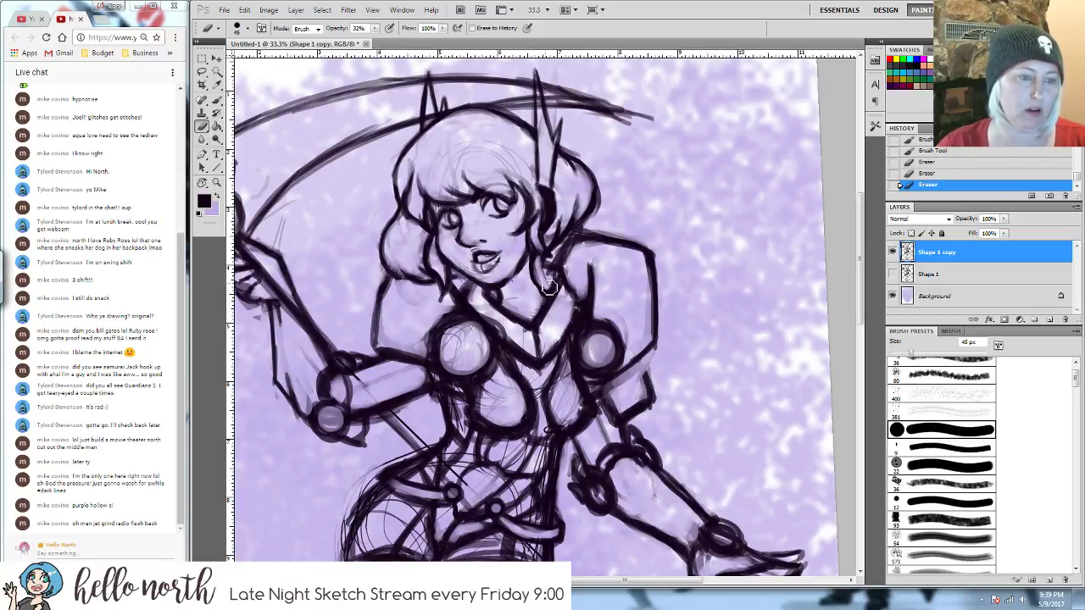
{"action": "key", "text": "b"}
{"action": "left_click_drag", "start_coordinate": [537, 256], "coordinate": [543, 291]}
{"action": "mouse_move", "coordinate": [534, 258]}
{"action": "left_mouse_down"}
{"action": "mouse_move", "coordinate": [547, 298]}
{"action": "mouse_move", "coordinate": [553, 281]}
{"action": "left_mouse_up"}
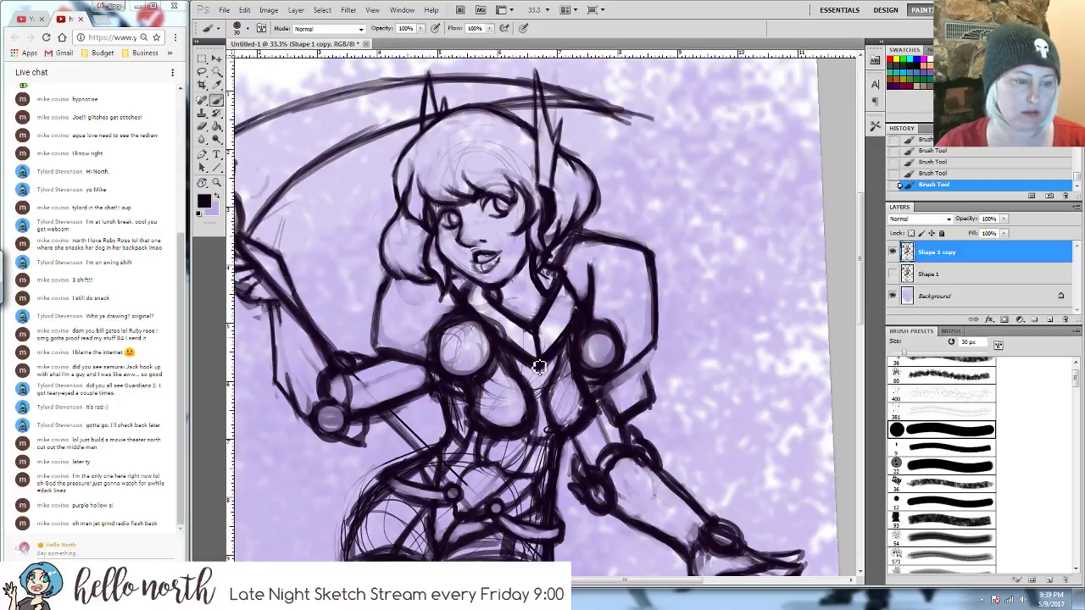
- Lighten the sketch lines inside the two round chest armour pieces, using the eraser at 200 px and 150 px
{"action": "key", "text": "e"}
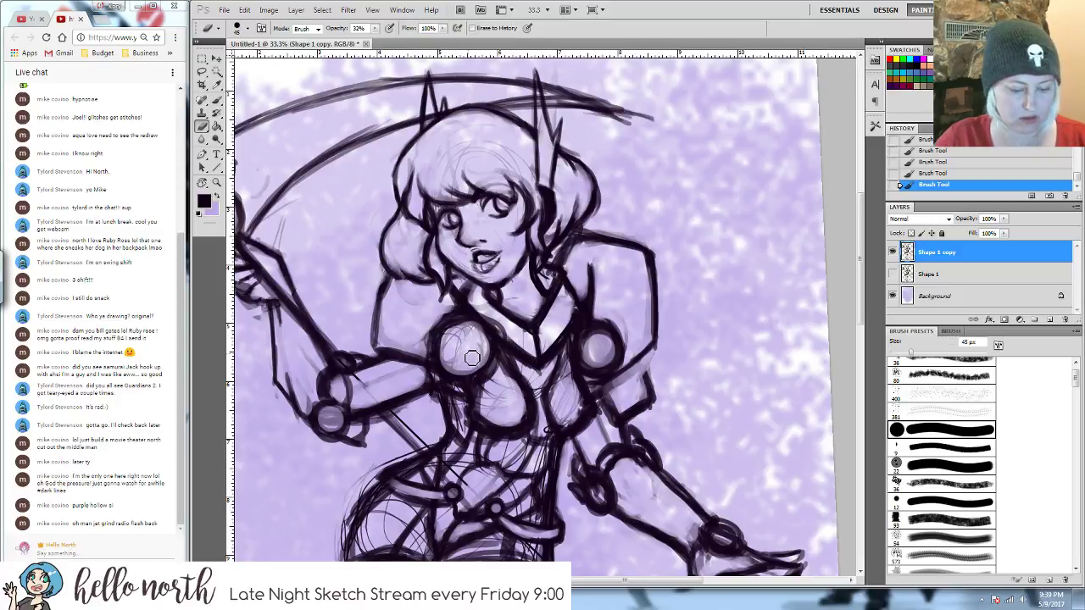
{"action": "key", "text": "bracketright"}
{"action": "key", "text": "bracketright"}
{"action": "key", "text": "bracketright"}
{"action": "key", "text": "bracketright"}
{"action": "key", "text": "bracketright"}
{"action": "key", "text": "bracketright"}
{"action": "key", "text": "bracketright"}
{"action": "key", "text": "bracketright"}
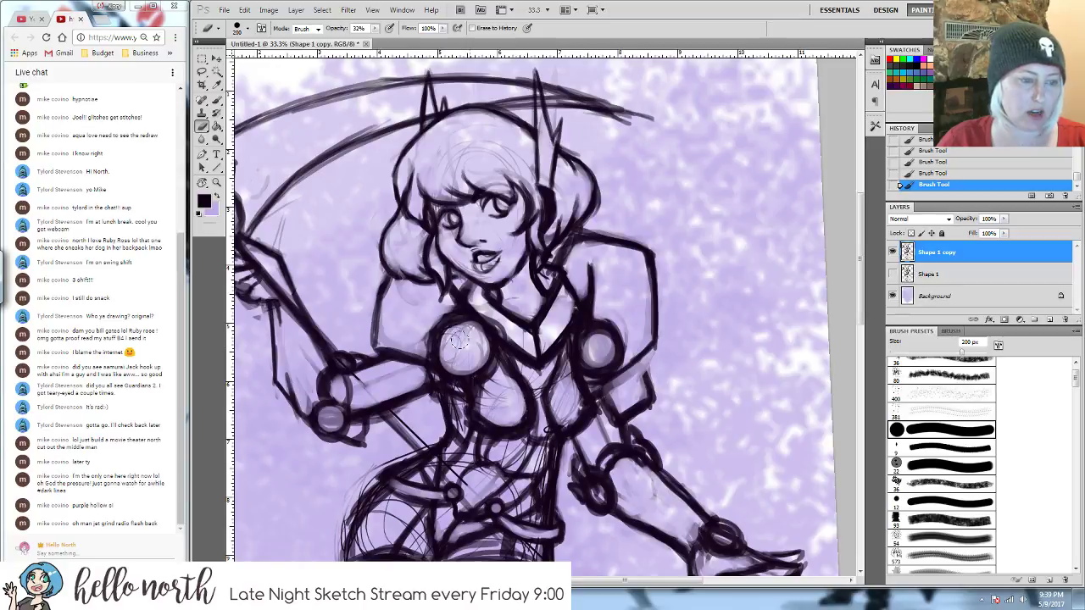
{"action": "mouse_move", "coordinate": [457, 339]}
{"action": "left_mouse_down"}
{"action": "mouse_move", "coordinate": [449, 349]}
{"action": "mouse_move", "coordinate": [472, 339]}
{"action": "left_mouse_up"}
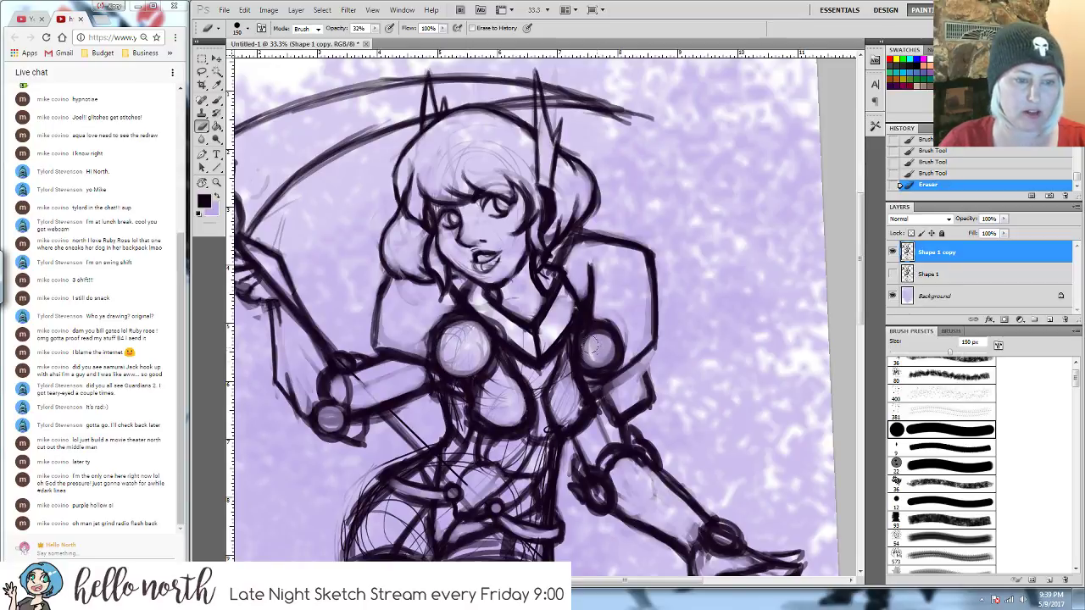
{"action": "mouse_move", "coordinate": [593, 348]}
{"action": "left_mouse_down"}
{"action": "mouse_move", "coordinate": [600, 354]}
{"action": "mouse_move", "coordinate": [588, 342]}
{"action": "mouse_move", "coordinate": [603, 339]}
{"action": "mouse_move", "coordinate": [591, 349]}
{"action": "left_mouse_up"}
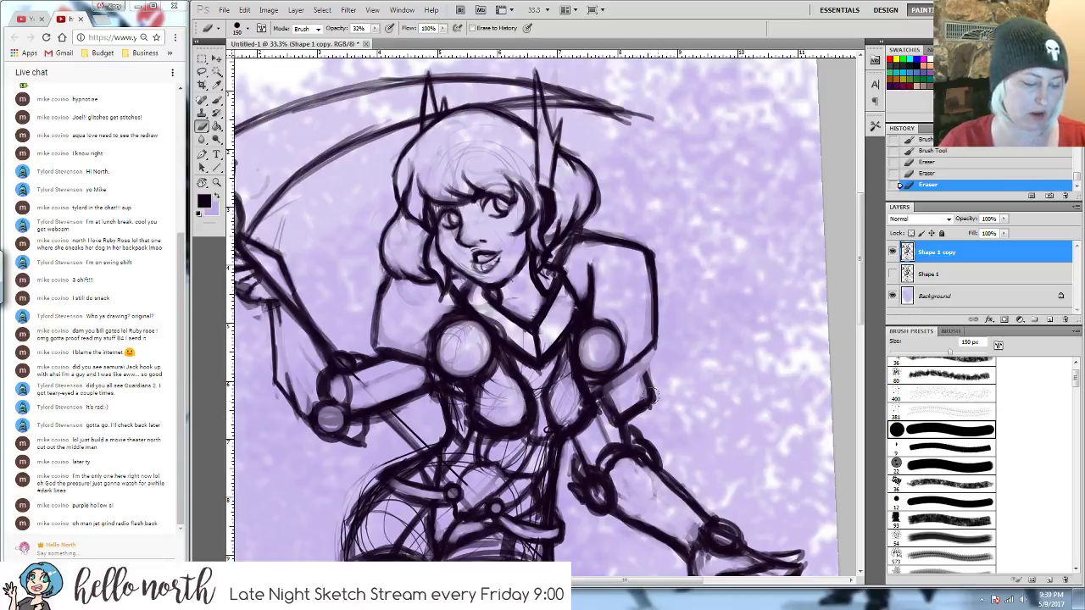
- Draw darker armour cuff edges on both upper arms with the 30 px brush
{"action": "key", "text": "b"}
{"action": "mouse_move", "coordinate": [644, 356]}
{"action": "left_mouse_down"}
{"action": "mouse_move", "coordinate": [602, 389]}
{"action": "mouse_move", "coordinate": [621, 420]}
{"action": "left_mouse_up"}
{"action": "mouse_move", "coordinate": [418, 370]}
{"action": "left_mouse_down"}
{"action": "mouse_move", "coordinate": [407, 391]}
{"action": "mouse_move", "coordinate": [428, 395]}
{"action": "left_mouse_up"}
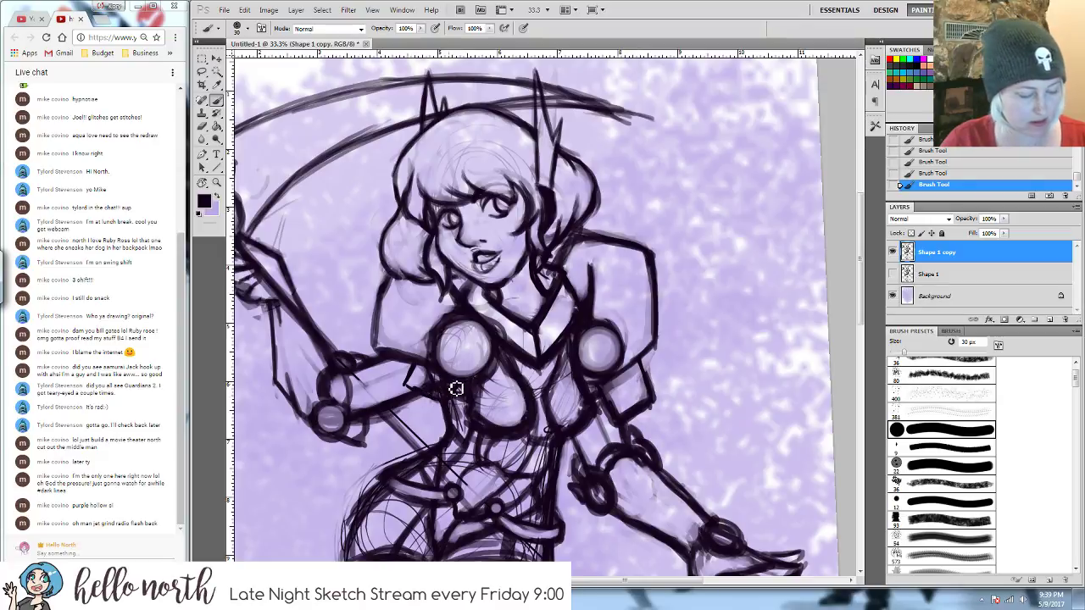
- Erase the overlapping lines around the cuff on the bent arm and redraw its outline with the 30 px brush
{"action": "key", "text": "e"}
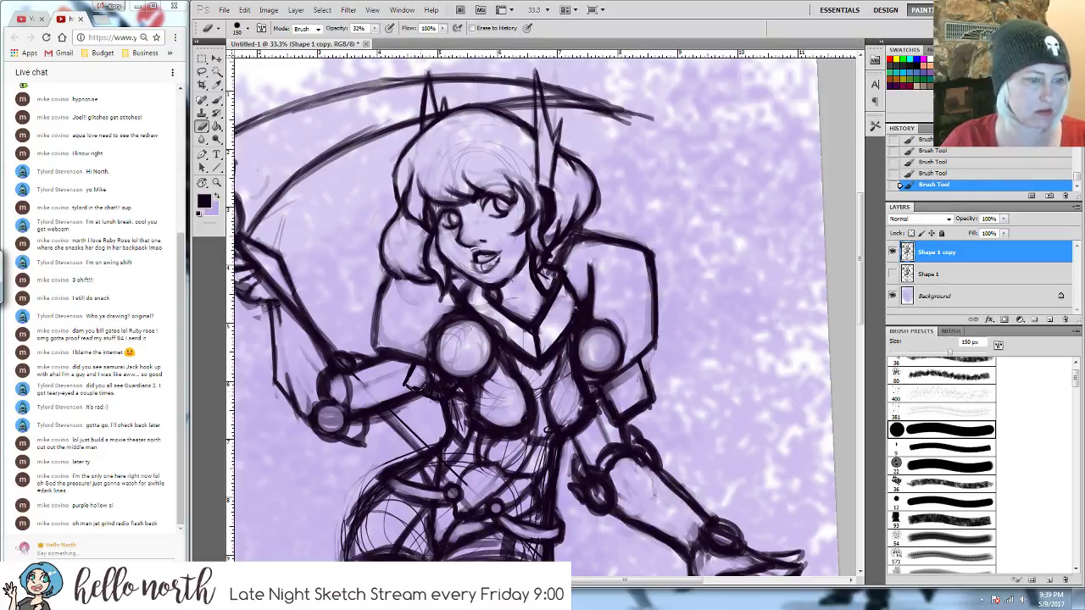
{"action": "mouse_move", "coordinate": [414, 385]}
{"action": "left_mouse_down"}
{"action": "mouse_move", "coordinate": [444, 400]}
{"action": "mouse_move", "coordinate": [421, 391]}
{"action": "mouse_move", "coordinate": [428, 377]}
{"action": "mouse_move", "coordinate": [454, 398]}
{"action": "mouse_move", "coordinate": [423, 392]}
{"action": "left_mouse_up"}
{"action": "key", "text": "b"}
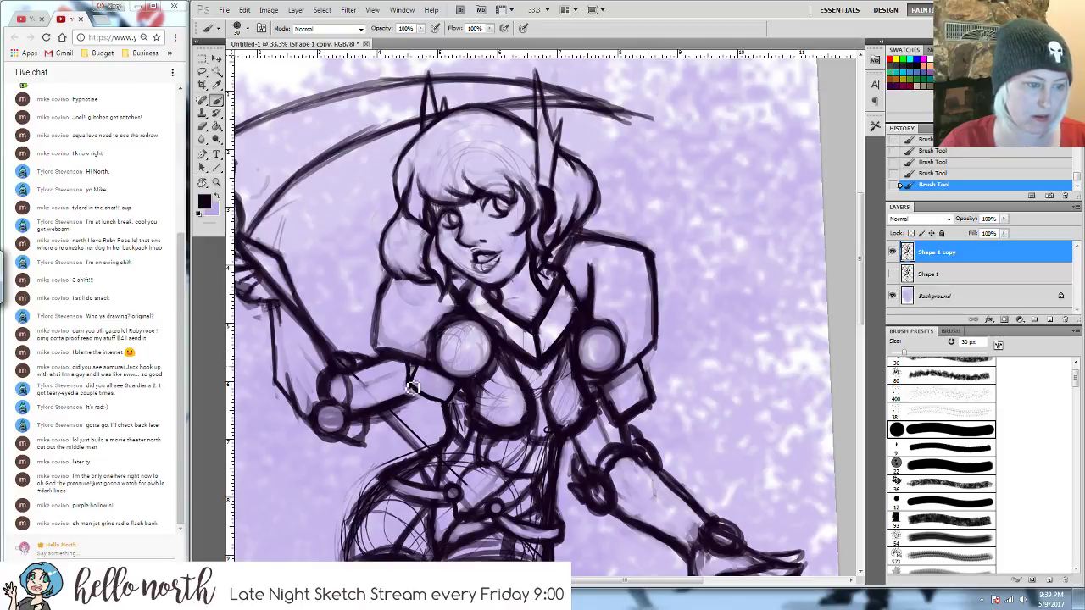
{"action": "key", "text": "e"}
{"action": "mouse_move", "coordinate": [404, 366]}
{"action": "left_mouse_down"}
{"action": "mouse_move", "coordinate": [427, 385]}
{"action": "mouse_move", "coordinate": [416, 385]}
{"action": "left_mouse_up"}
{"action": "mouse_move", "coordinate": [392, 365]}
{"action": "left_mouse_down"}
{"action": "mouse_move", "coordinate": [418, 367]}
{"action": "mouse_move", "coordinate": [410, 386]}
{"action": "mouse_move", "coordinate": [449, 392]}
{"action": "left_mouse_up"}
{"action": "key", "text": "b"}
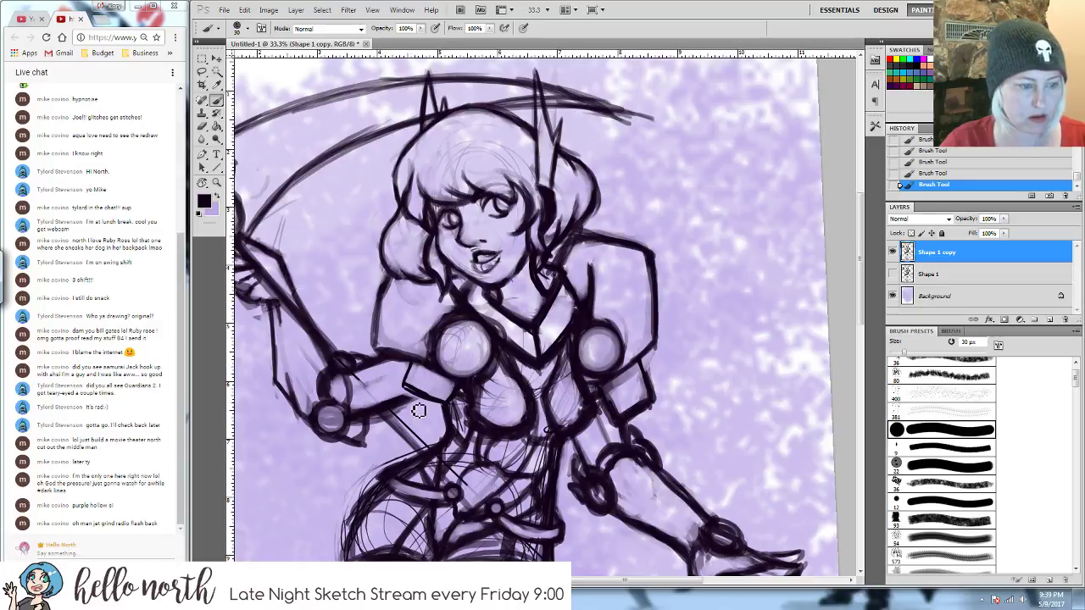
- Set the brush to 35 px with opacity controlled by pen pressure, and restate the lower edge of the bent arm's cuff
{"action": "key", "text": "bracketright"}
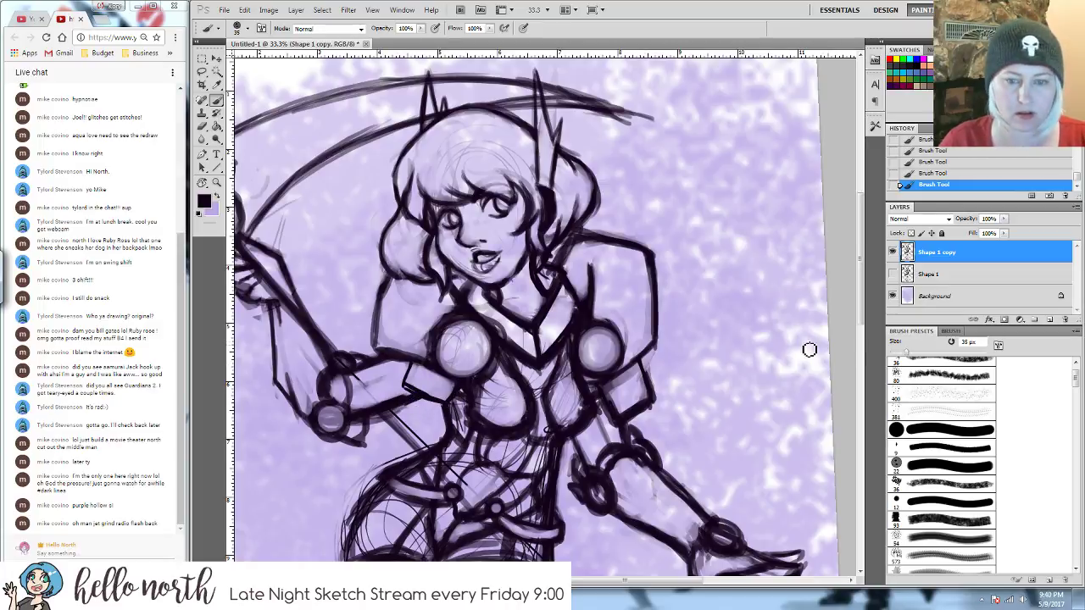
{"action": "left_click", "coordinate": [949, 332]}
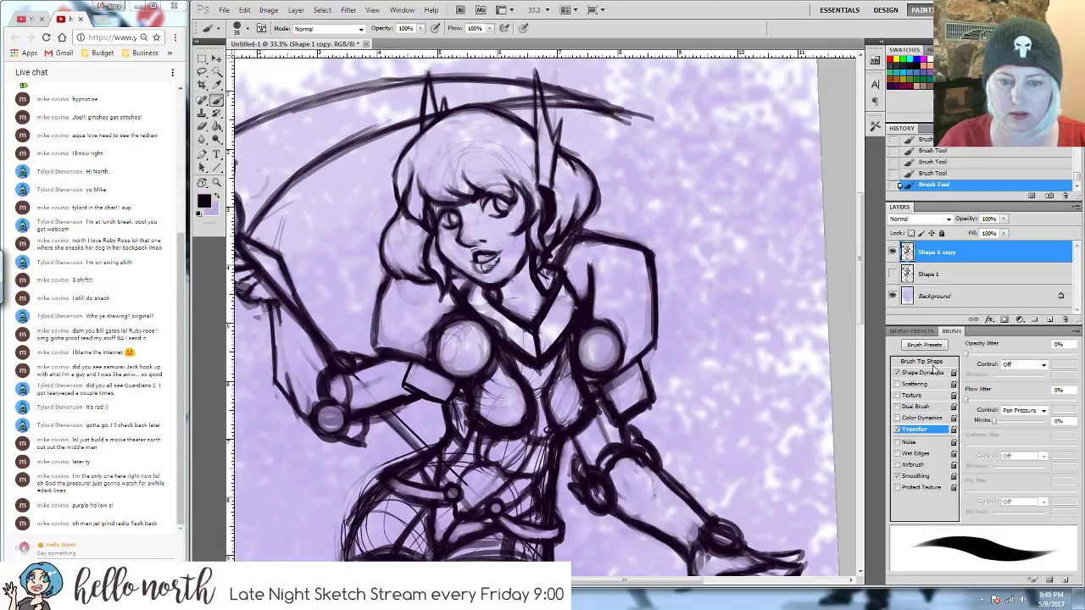
{"action": "left_click", "coordinate": [1011, 367]}
{"action": "left_click", "coordinate": [1017, 388]}
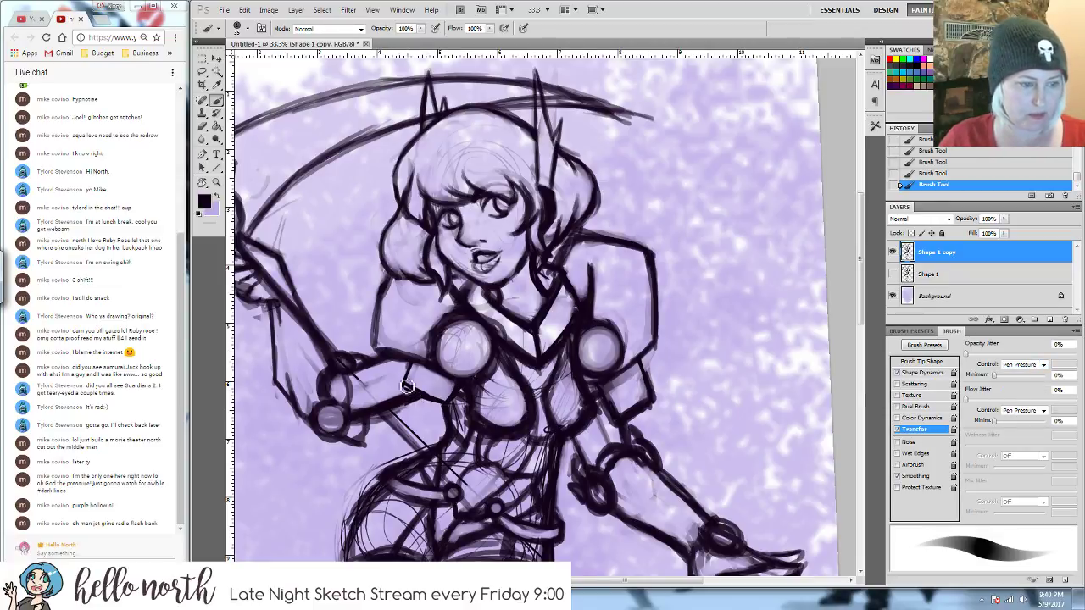
{"action": "left_click_drag", "start_coordinate": [407, 381], "coordinate": [442, 399]}
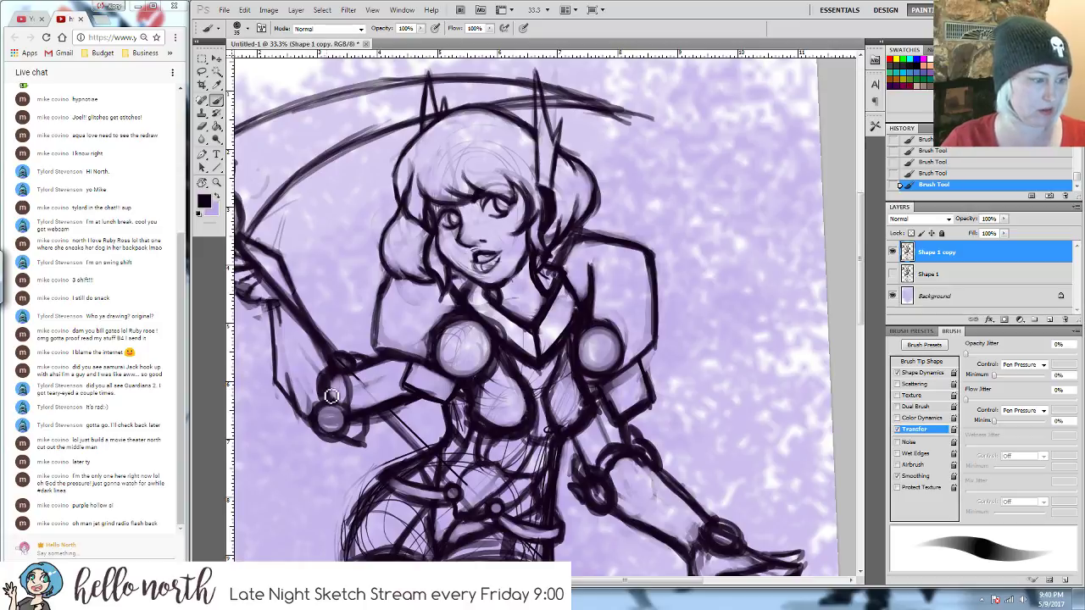
- Erase excess lines around the elbow joint and forearm of the bent arm
{"action": "key", "text": "e"}
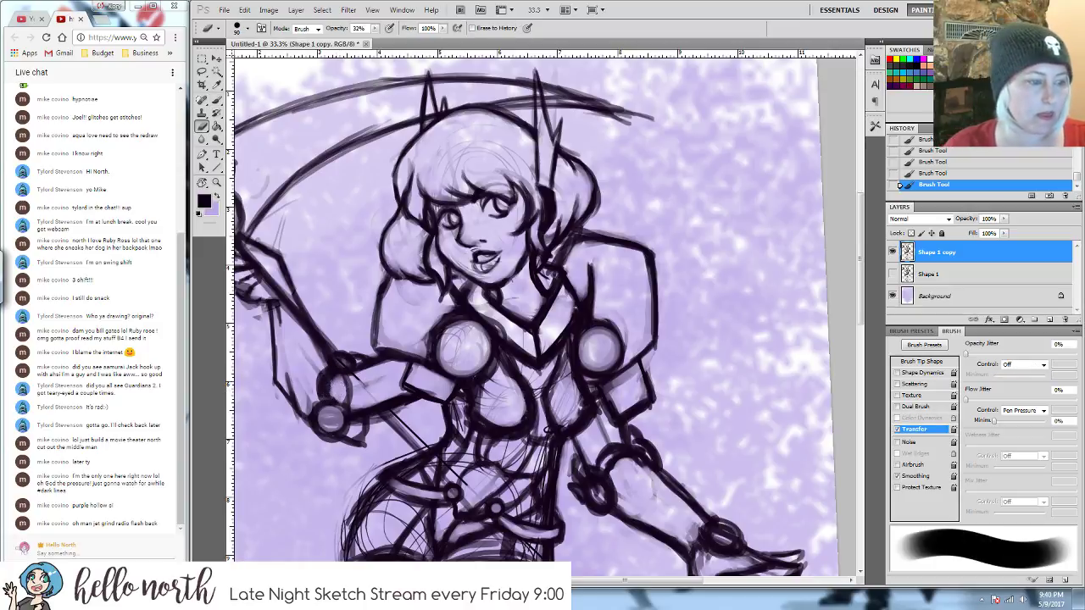
{"action": "mouse_move", "coordinate": [335, 390]}
{"action": "left_mouse_down"}
{"action": "mouse_move", "coordinate": [315, 372]}
{"action": "mouse_move", "coordinate": [313, 395]}
{"action": "left_mouse_up"}
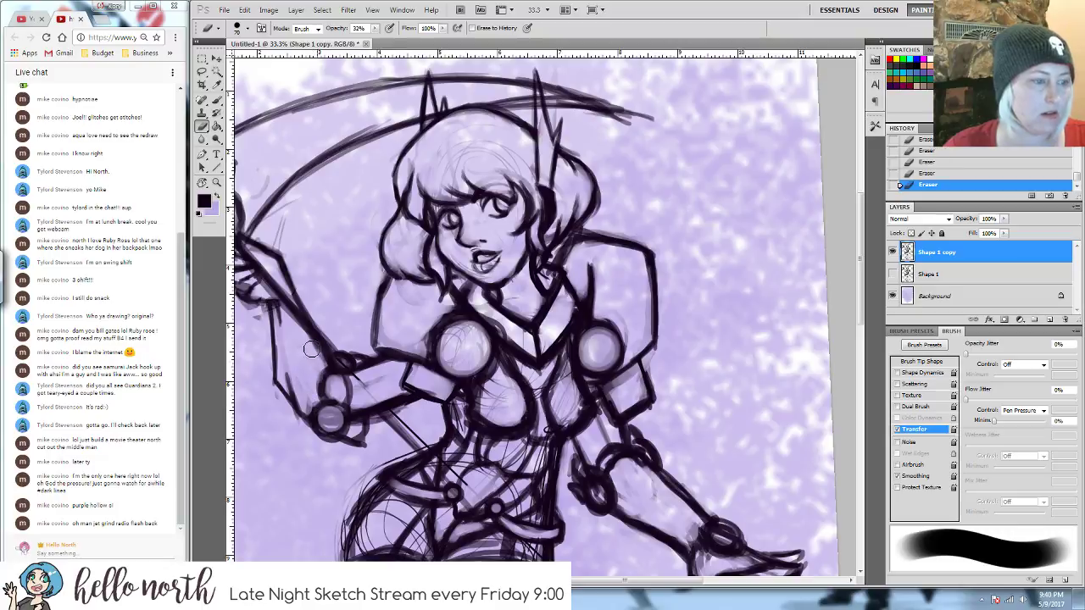
{"action": "mouse_move", "coordinate": [388, 356]}
{"action": "left_mouse_down"}
{"action": "mouse_move", "coordinate": [395, 343]}
{"action": "mouse_move", "coordinate": [409, 345]}
{"action": "left_mouse_up"}
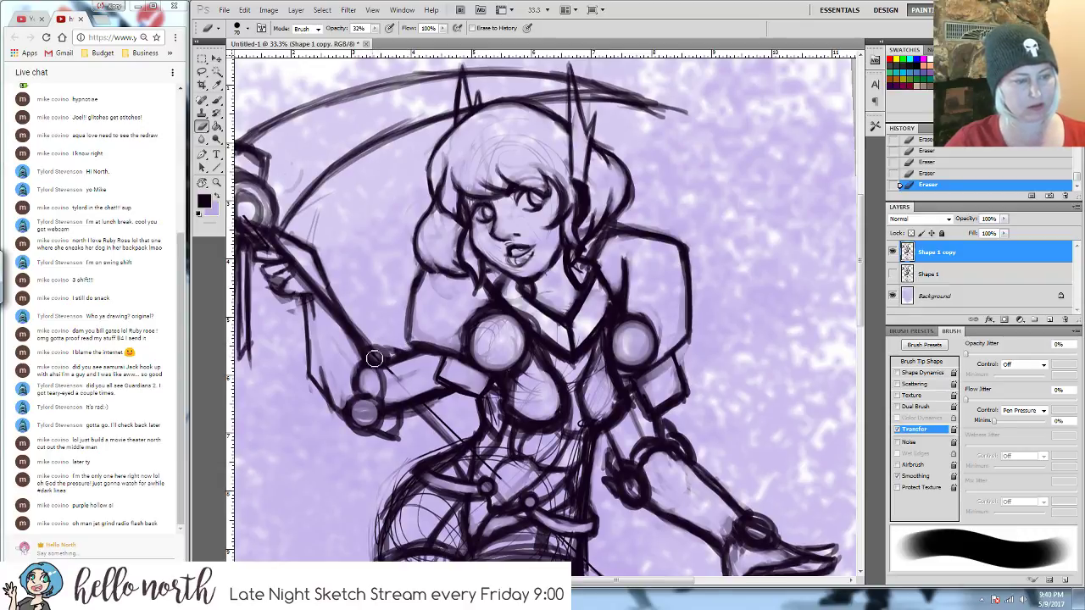
- Darken the outline and fill of the upper elbow joint on the bent arm with the 35 px brush
{"action": "key", "text": "b"}
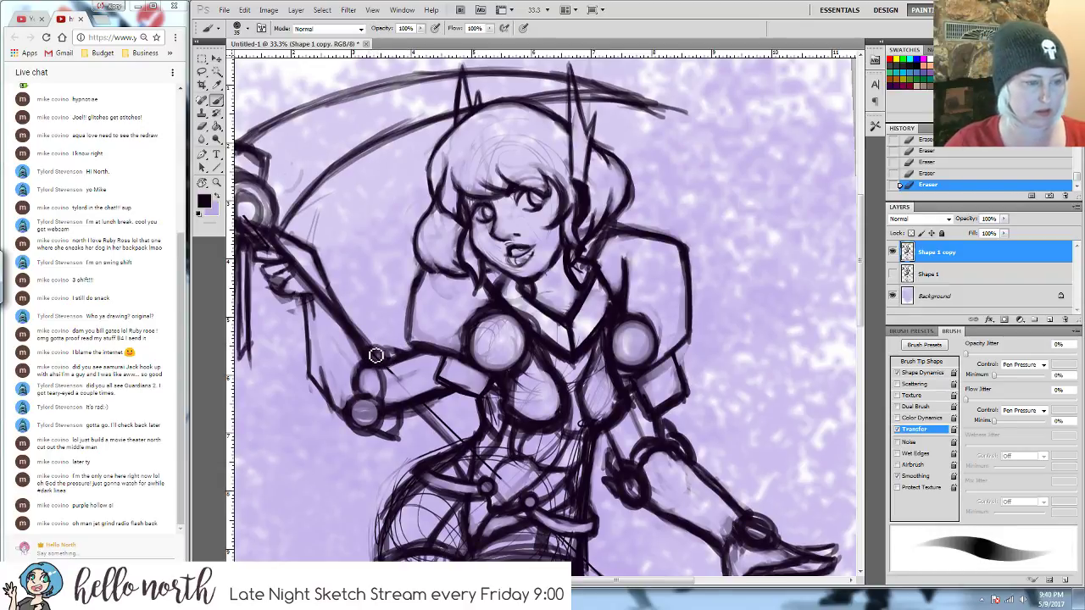
{"action": "left_click_drag", "start_coordinate": [375, 356], "coordinate": [392, 363]}
{"action": "left_click_drag", "start_coordinate": [390, 358], "coordinate": [395, 358]}
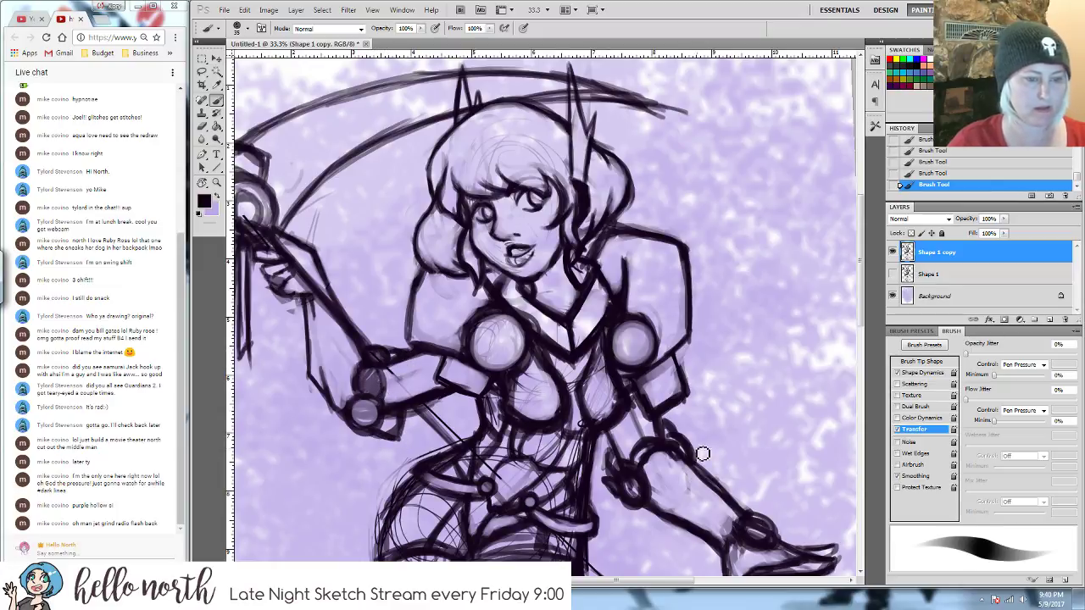
- Rotate the canvas view to suit the extended arm, and brush darker contour lines along the underside of its forearm
{"action": "left_click_drag", "start_coordinate": [653, 470], "coordinate": [640, 413]}
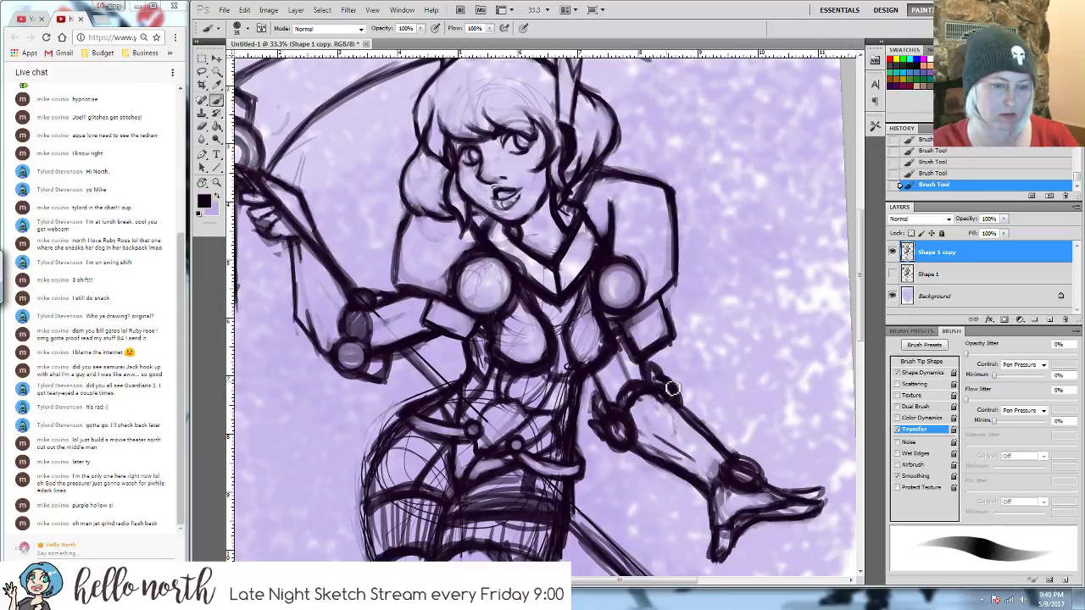
{"action": "key", "text": "r"}
{"action": "mouse_move", "coordinate": [682, 413]}
{"action": "left_mouse_down"}
{"action": "mouse_move", "coordinate": [686, 399]}
{"action": "mouse_move", "coordinate": [638, 347]}
{"action": "left_mouse_up"}
{"action": "key", "text": "b"}
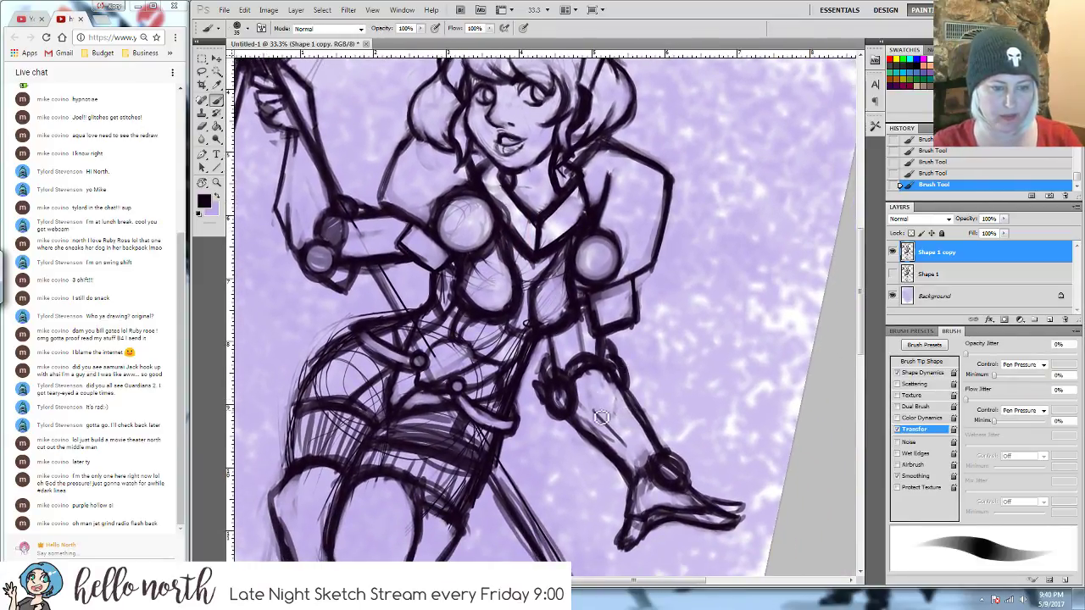
{"action": "mouse_move", "coordinate": [600, 417]}
{"action": "left_mouse_down"}
{"action": "mouse_move", "coordinate": [636, 459]}
{"action": "mouse_move", "coordinate": [627, 451]}
{"action": "left_mouse_up"}
{"action": "mouse_move", "coordinate": [584, 418]}
{"action": "left_mouse_down"}
{"action": "mouse_move", "coordinate": [615, 448]}
{"action": "mouse_move", "coordinate": [602, 418]}
{"action": "mouse_move", "coordinate": [622, 459]}
{"action": "mouse_move", "coordinate": [566, 430]}
{"action": "left_mouse_up"}
- Erase stray lines along the extended forearm, inside the round wrist joint and around the open hand at 32% opacity
{"action": "key", "text": "e"}
{"action": "mouse_move", "coordinate": [580, 444]}
{"action": "left_mouse_down"}
{"action": "mouse_move", "coordinate": [623, 485]}
{"action": "mouse_move", "coordinate": [618, 475]}
{"action": "mouse_move", "coordinate": [650, 485]}
{"action": "left_mouse_up"}
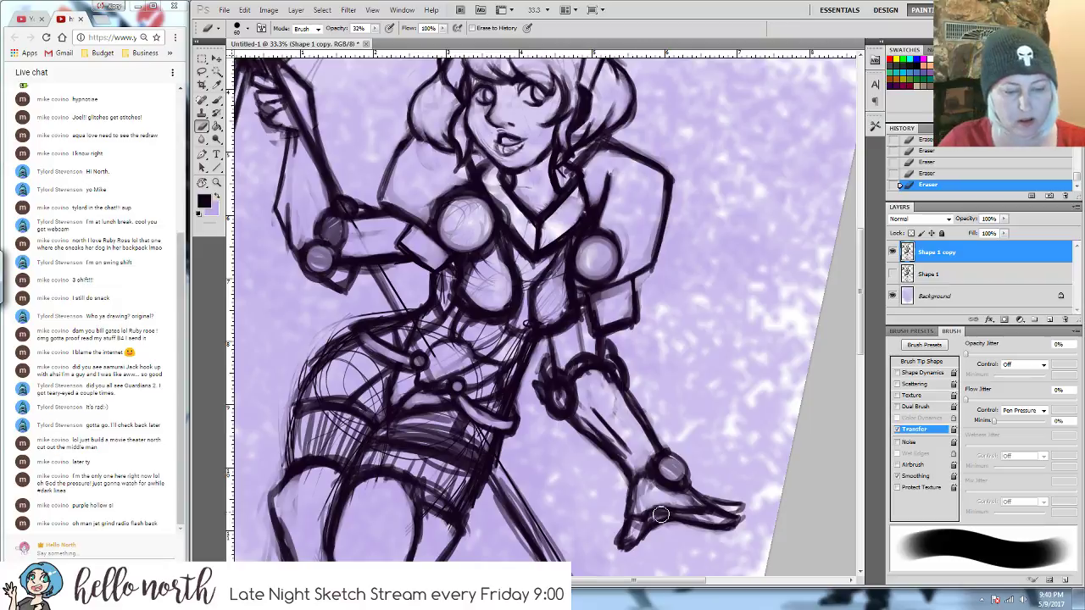
{"action": "mouse_move", "coordinate": [622, 527]}
{"action": "left_mouse_down"}
{"action": "mouse_move", "coordinate": [616, 559]}
{"action": "mouse_move", "coordinate": [647, 544]}
{"action": "mouse_move", "coordinate": [631, 543]}
{"action": "mouse_move", "coordinate": [664, 515]}
{"action": "mouse_move", "coordinate": [648, 527]}
{"action": "mouse_move", "coordinate": [688, 519]}
{"action": "left_mouse_up"}
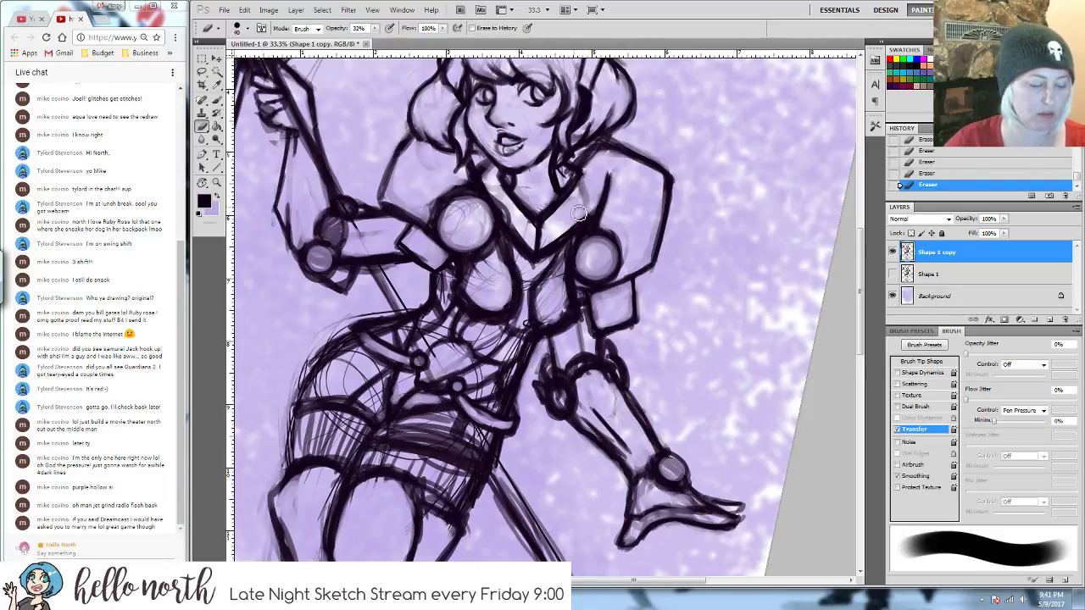
- Darken the collar's edge beside the neck with the brush and erase stray sketch lines inside the V-shaped collar
{"action": "key", "text": "b"}
{"action": "mouse_move", "coordinate": [585, 186]}
{"action": "left_mouse_down"}
{"action": "mouse_move", "coordinate": [604, 174]}
{"action": "mouse_move", "coordinate": [592, 229]}
{"action": "left_mouse_up"}
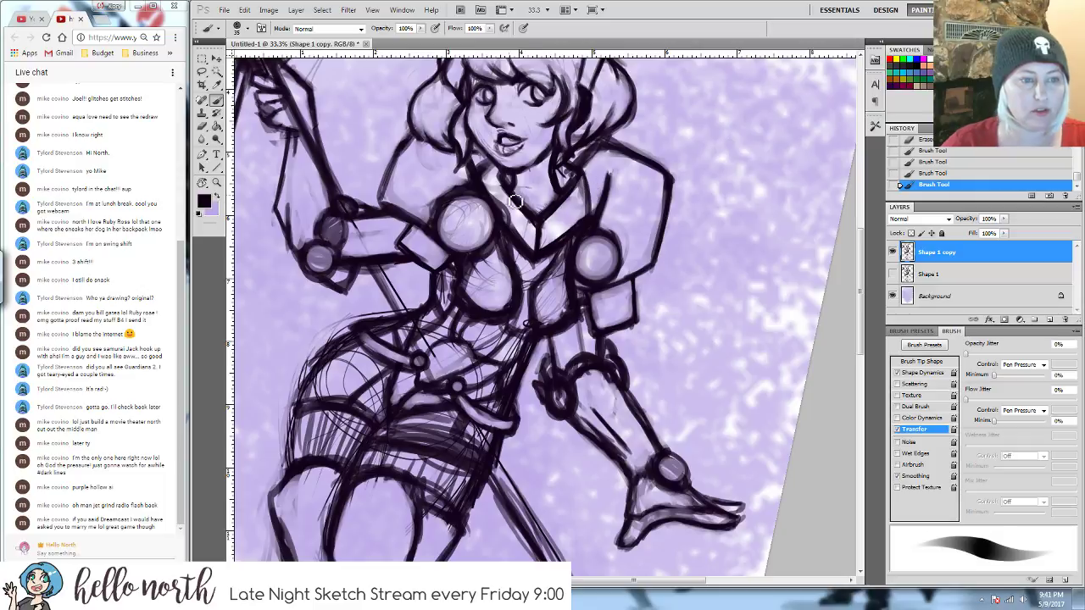
{"action": "key", "text": "e"}
{"action": "mouse_move", "coordinate": [518, 206]}
{"action": "left_mouse_down"}
{"action": "mouse_move", "coordinate": [506, 193]}
{"action": "mouse_move", "coordinate": [517, 219]}
{"action": "mouse_move", "coordinate": [503, 194]}
{"action": "mouse_move", "coordinate": [539, 236]}
{"action": "left_mouse_up"}
{"action": "mouse_move", "coordinate": [518, 207]}
{"action": "left_mouse_down"}
{"action": "mouse_move", "coordinate": [536, 252]}
{"action": "mouse_move", "coordinate": [571, 229]}
{"action": "mouse_move", "coordinate": [548, 244]}
{"action": "mouse_move", "coordinate": [571, 243]}
{"action": "mouse_move", "coordinate": [567, 266]}
{"action": "mouse_move", "coordinate": [570, 244]}
{"action": "mouse_move", "coordinate": [543, 249]}
{"action": "mouse_move", "coordinate": [583, 223]}
{"action": "mouse_move", "coordinate": [564, 238]}
{"action": "mouse_move", "coordinate": [546, 215]}
{"action": "mouse_move", "coordinate": [639, 153]}
{"action": "mouse_move", "coordinate": [596, 176]}
{"action": "mouse_move", "coordinate": [615, 159]}
{"action": "left_mouse_up"}
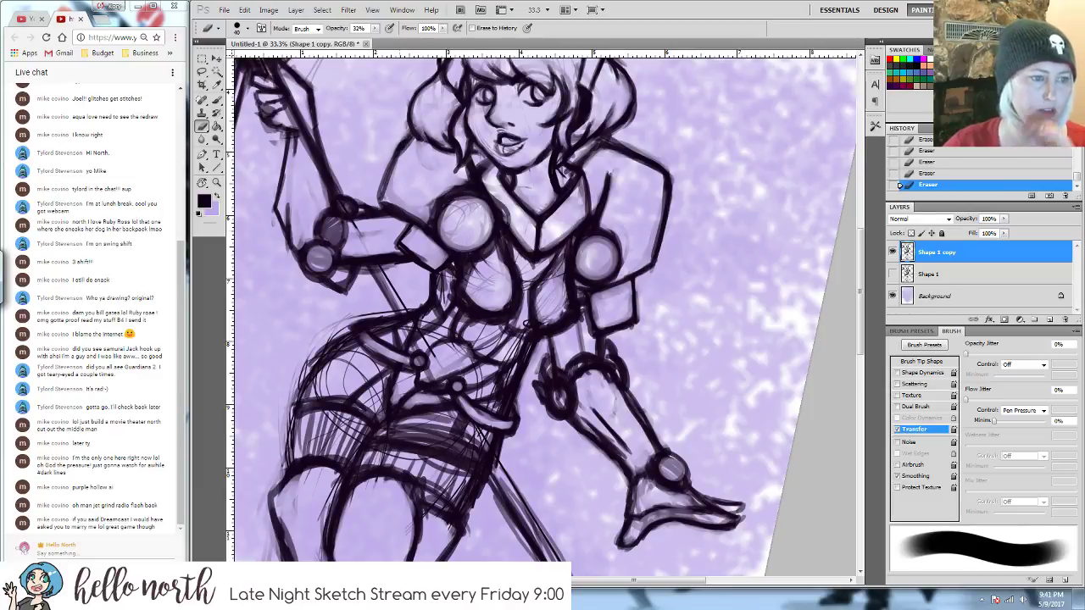
- Reinforce the outline of the raised arm's shoulder and erase rough lines around its round shoulder joint
{"action": "key", "text": "b"}
{"action": "left_click_drag", "start_coordinate": [387, 203], "coordinate": [411, 149]}
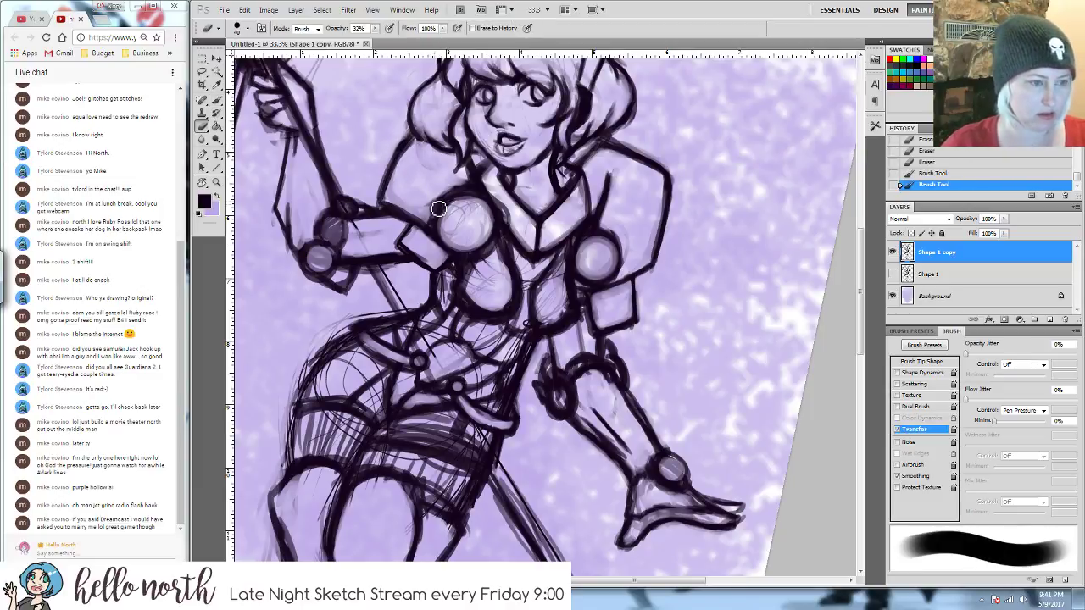
{"action": "key", "text": "e"}
{"action": "mouse_move", "coordinate": [432, 233]}
{"action": "left_mouse_down"}
{"action": "mouse_move", "coordinate": [434, 206]}
{"action": "mouse_move", "coordinate": [431, 221]}
{"action": "mouse_move", "coordinate": [462, 186]}
{"action": "mouse_move", "coordinate": [440, 201]}
{"action": "mouse_move", "coordinate": [470, 190]}
{"action": "mouse_move", "coordinate": [449, 193]}
{"action": "mouse_move", "coordinate": [469, 189]}
{"action": "mouse_move", "coordinate": [438, 213]}
{"action": "mouse_move", "coordinate": [470, 180]}
{"action": "left_mouse_up"}
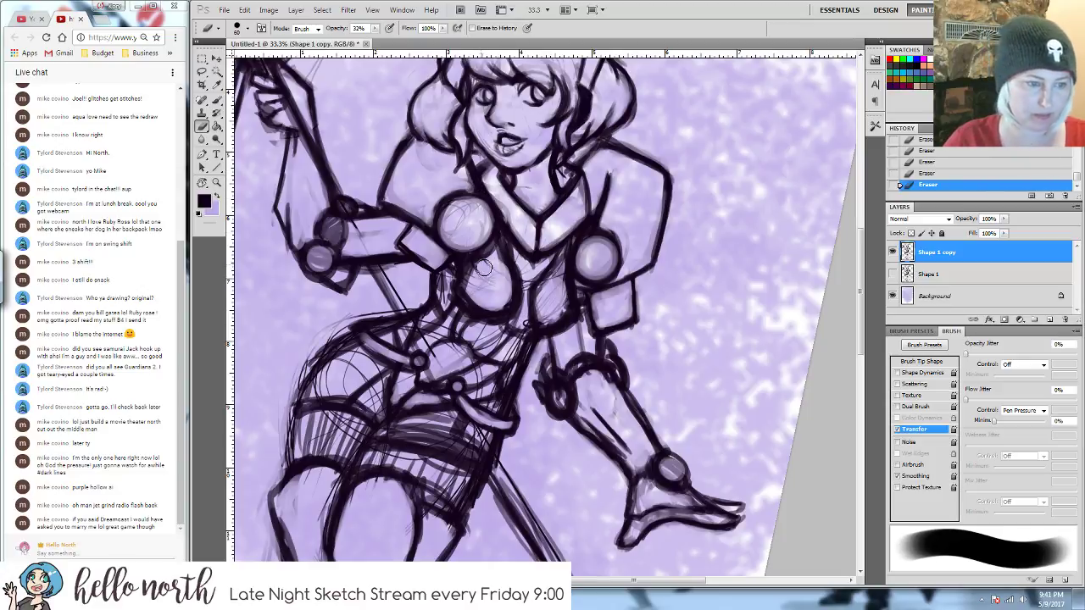
- Erase the loose construction lines inside the two rounded chest plates and down to the waist
{"action": "mouse_move", "coordinate": [484, 269]}
{"action": "left_mouse_down"}
{"action": "mouse_move", "coordinate": [475, 289]}
{"action": "mouse_move", "coordinate": [494, 280]}
{"action": "mouse_move", "coordinate": [504, 294]}
{"action": "mouse_move", "coordinate": [494, 302]}
{"action": "mouse_move", "coordinate": [495, 260]}
{"action": "mouse_move", "coordinate": [521, 294]}
{"action": "mouse_move", "coordinate": [552, 290]}
{"action": "mouse_move", "coordinate": [555, 314]}
{"action": "mouse_move", "coordinate": [561, 286]}
{"action": "mouse_move", "coordinate": [562, 311]}
{"action": "left_mouse_up"}
{"action": "mouse_move", "coordinate": [476, 289]}
{"action": "left_mouse_down"}
{"action": "mouse_move", "coordinate": [481, 302]}
{"action": "mouse_move", "coordinate": [505, 299]}
{"action": "left_mouse_up"}
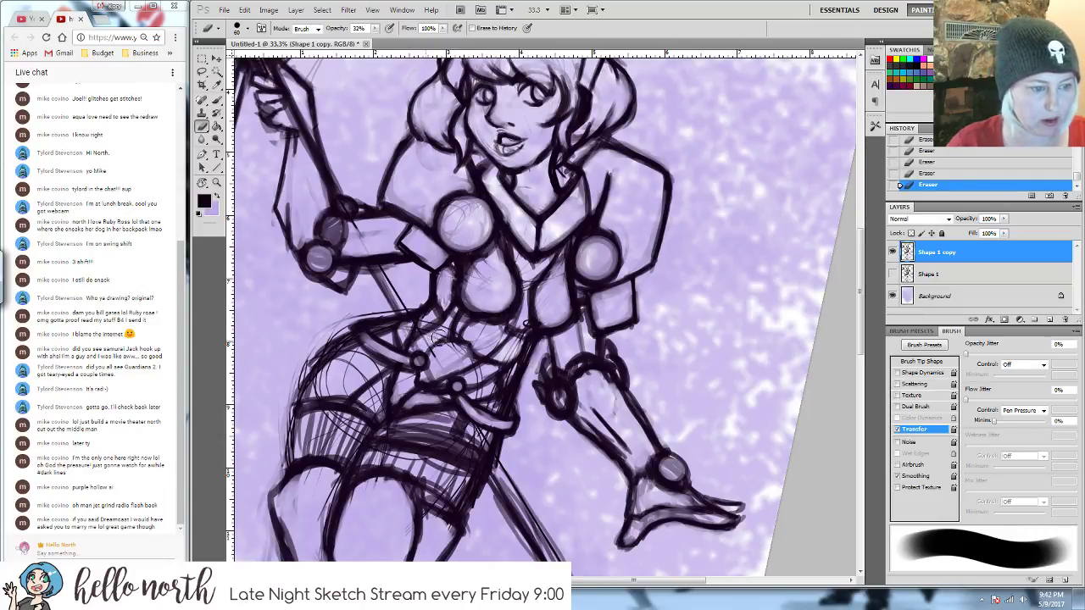
{"action": "key", "text": "p"}
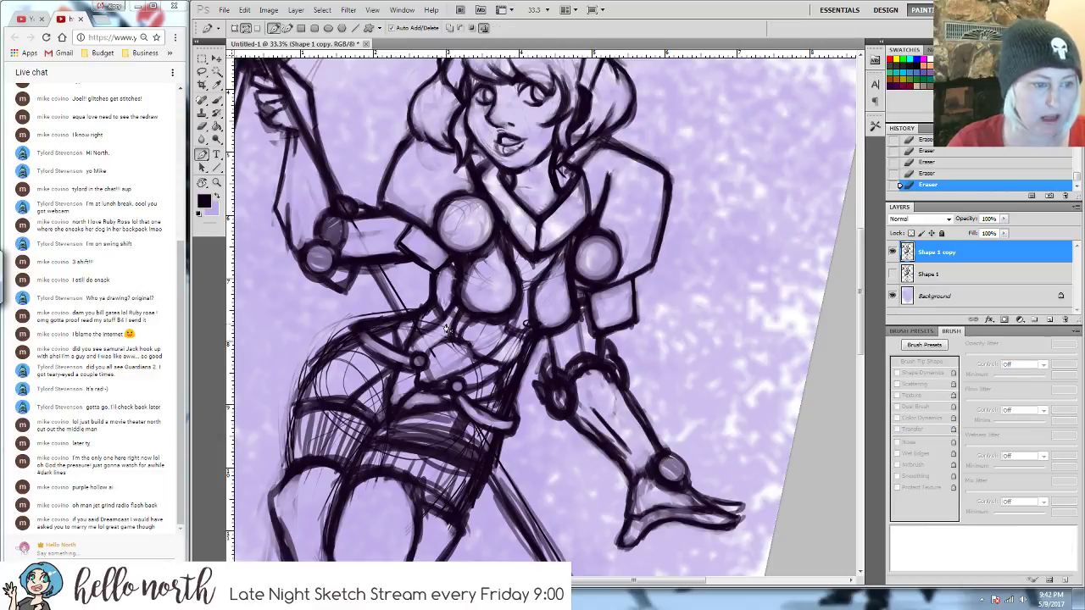
{"action": "key", "text": "b"}
{"action": "key", "text": "e"}
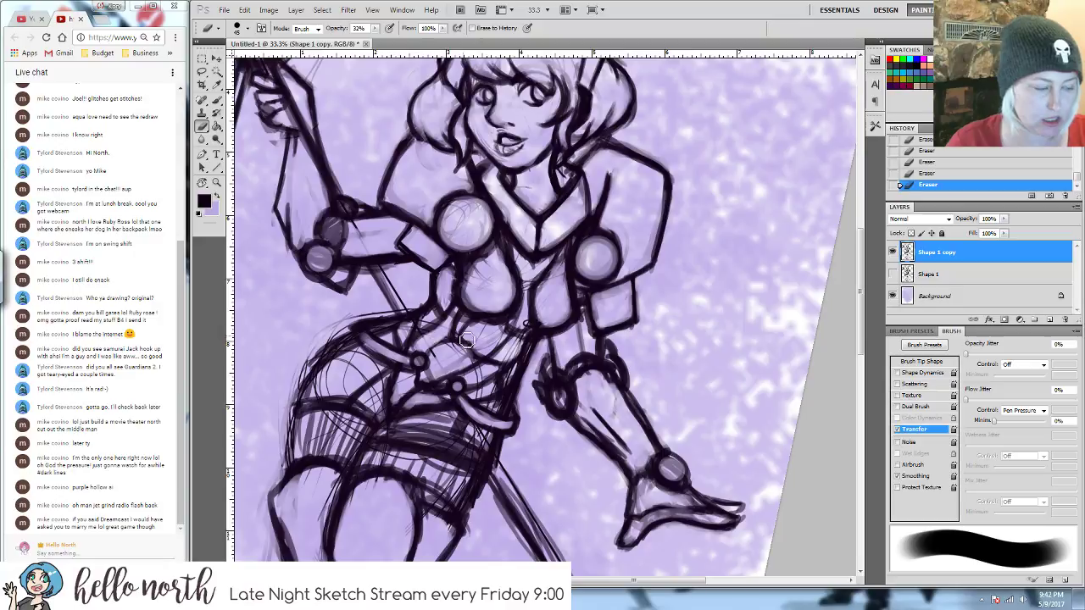
- Ink the outline of the abdomen plate above the belt and erase the rough lines inside and below it
{"action": "key", "text": "b"}
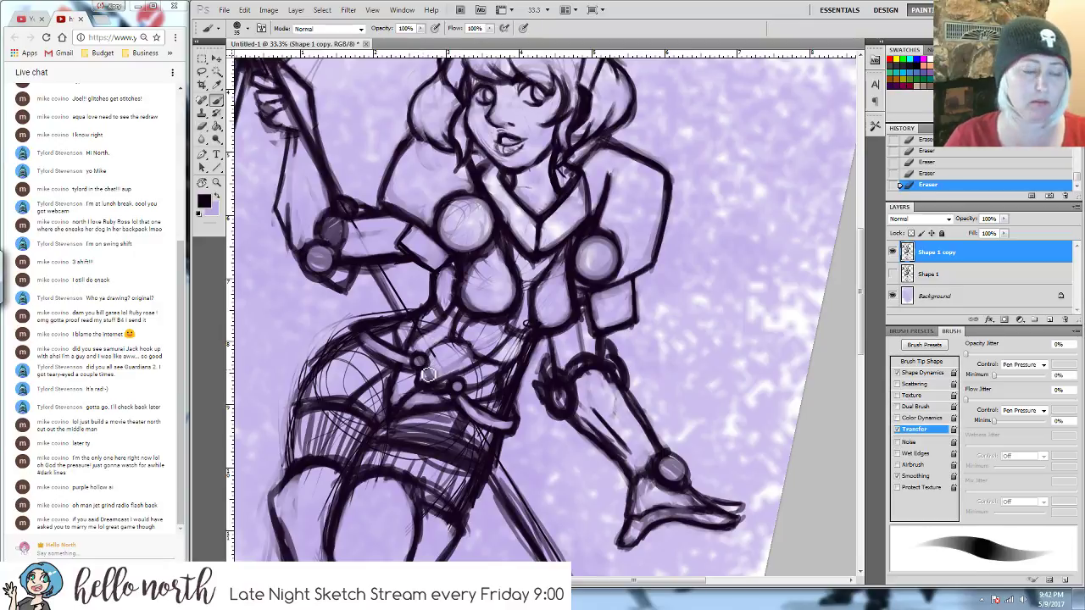
{"action": "mouse_move", "coordinate": [430, 363]}
{"action": "left_mouse_down"}
{"action": "mouse_move", "coordinate": [470, 342]}
{"action": "mouse_move", "coordinate": [475, 356]}
{"action": "left_mouse_up"}
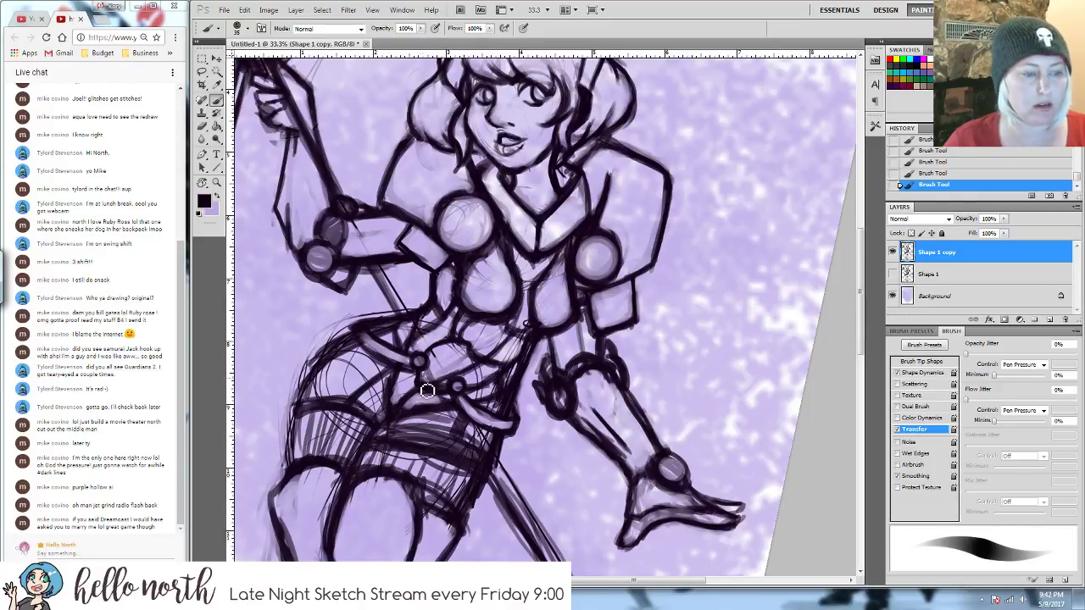
{"action": "key", "text": "e"}
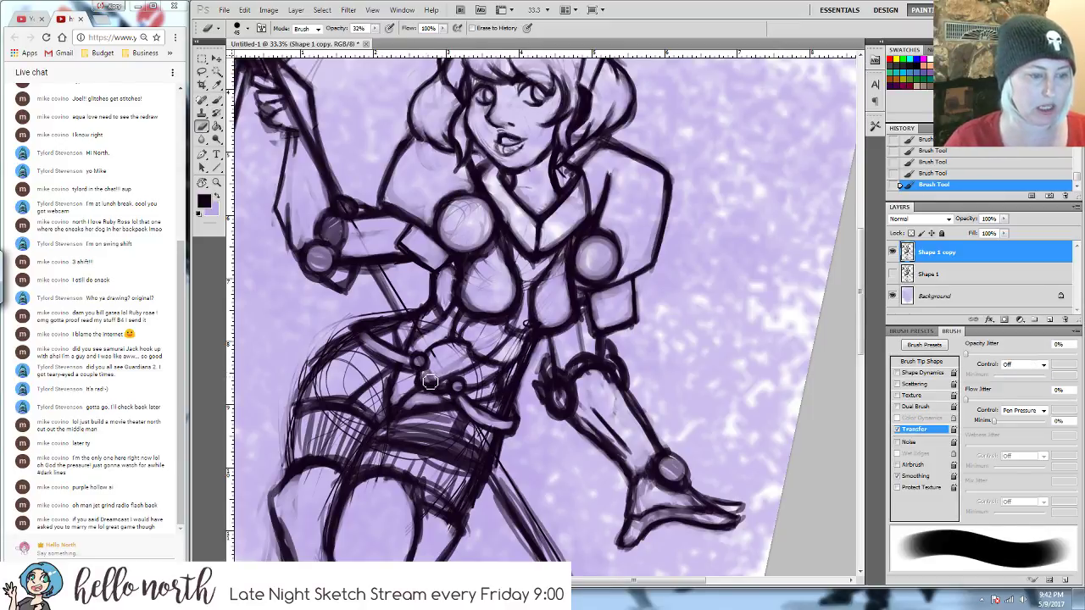
{"action": "left_click_drag", "start_coordinate": [429, 382], "coordinate": [439, 377]}
{"action": "left_click_drag", "start_coordinate": [439, 380], "coordinate": [465, 362]}
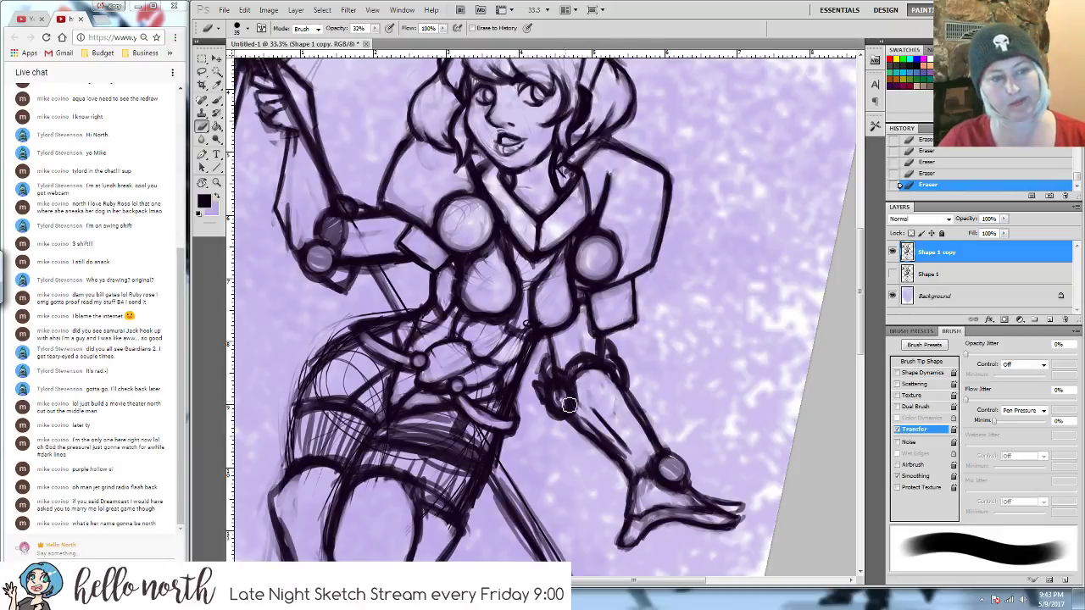
- Lighten the inside of the lowered arm's round elbow joint and redraw the joint's outline and the spike above it
{"action": "left_click_drag", "start_coordinate": [643, 407], "coordinate": [624, 314]}
{"action": "left_click_drag", "start_coordinate": [623, 51], "coordinate": [628, 255]}
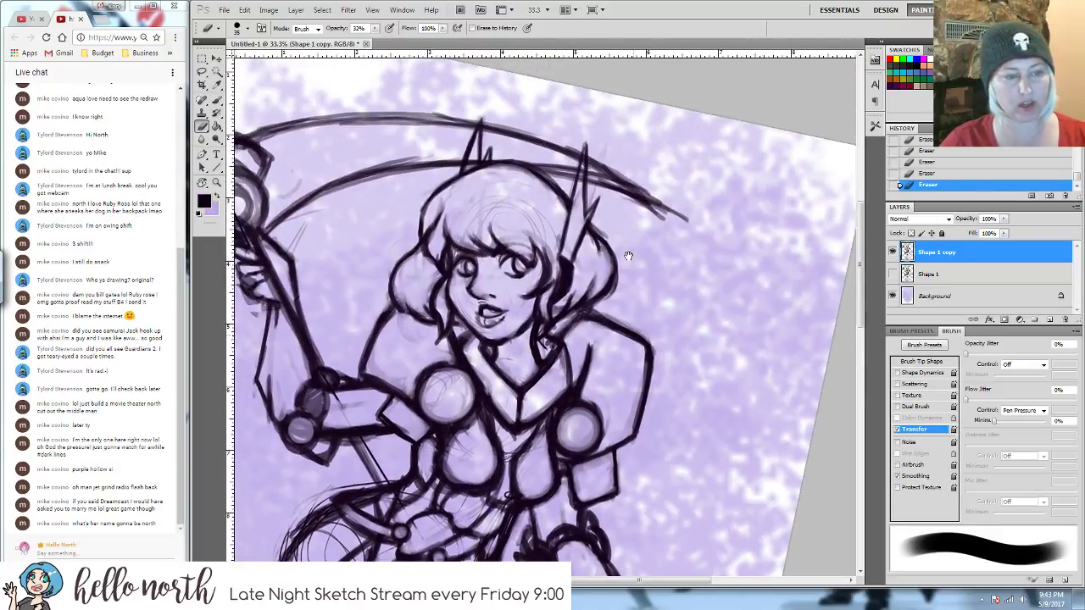
{"action": "scroll", "coordinate": [614, 280], "scroll_direction": "down", "scroll_amount": 5}
{"action": "left_click_drag", "start_coordinate": [602, 296], "coordinate": [579, 280]}
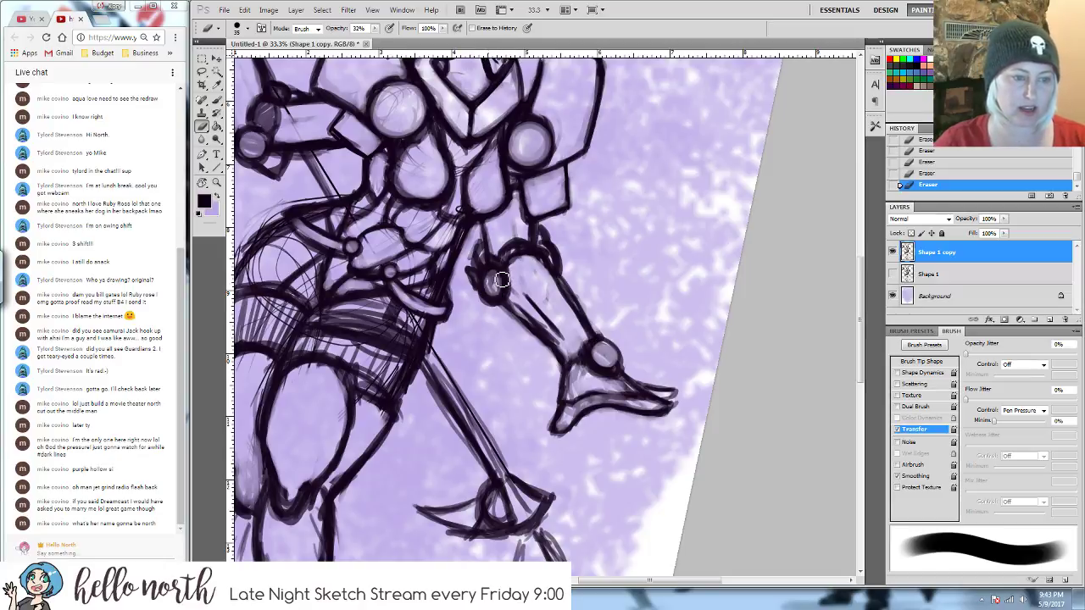
{"action": "left_click_drag", "start_coordinate": [494, 285], "coordinate": [493, 291]}
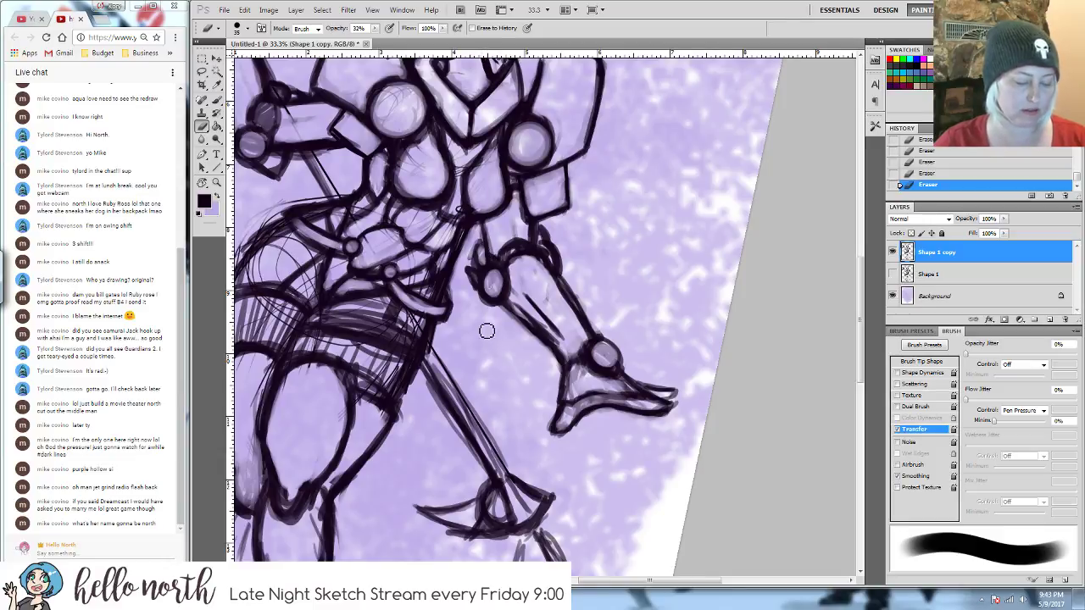
{"action": "key", "text": "b"}
{"action": "left_click_drag", "start_coordinate": [477, 266], "coordinate": [486, 249]}
{"action": "left_click_drag", "start_coordinate": [485, 247], "coordinate": [487, 293]}
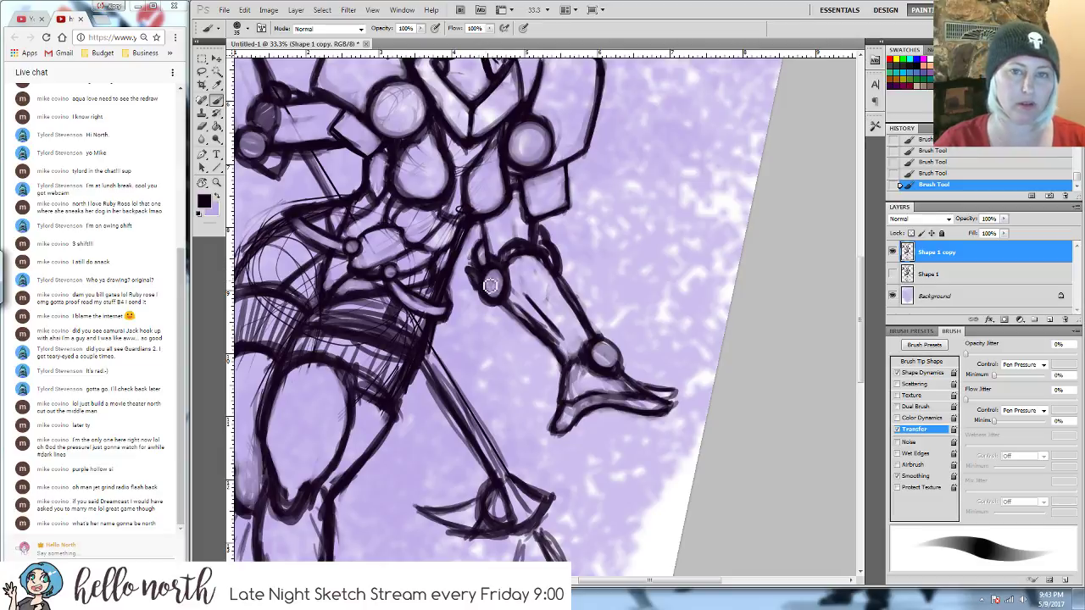
- Clean up the spike beside the lowered arm's elbow joint and erase stray marks along the elbow guard's outer edge
{"action": "key", "text": "e"}
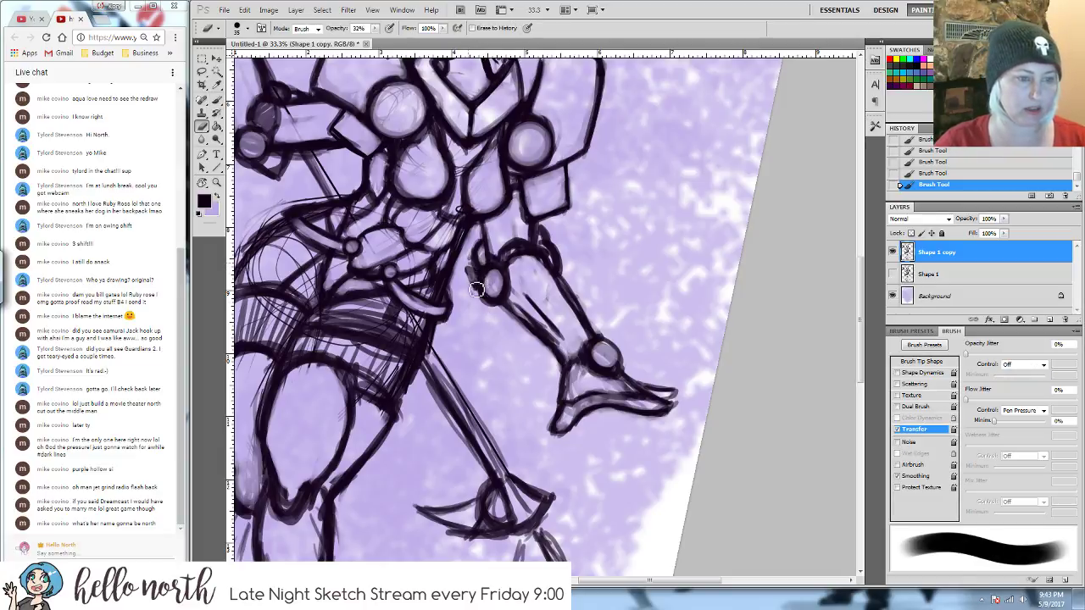
{"action": "mouse_move", "coordinate": [478, 289]}
{"action": "left_mouse_down"}
{"action": "mouse_move", "coordinate": [488, 302]}
{"action": "mouse_move", "coordinate": [470, 270]}
{"action": "mouse_move", "coordinate": [482, 271]}
{"action": "mouse_move", "coordinate": [483, 298]}
{"action": "mouse_move", "coordinate": [472, 280]}
{"action": "left_mouse_up"}
{"action": "key", "text": "b"}
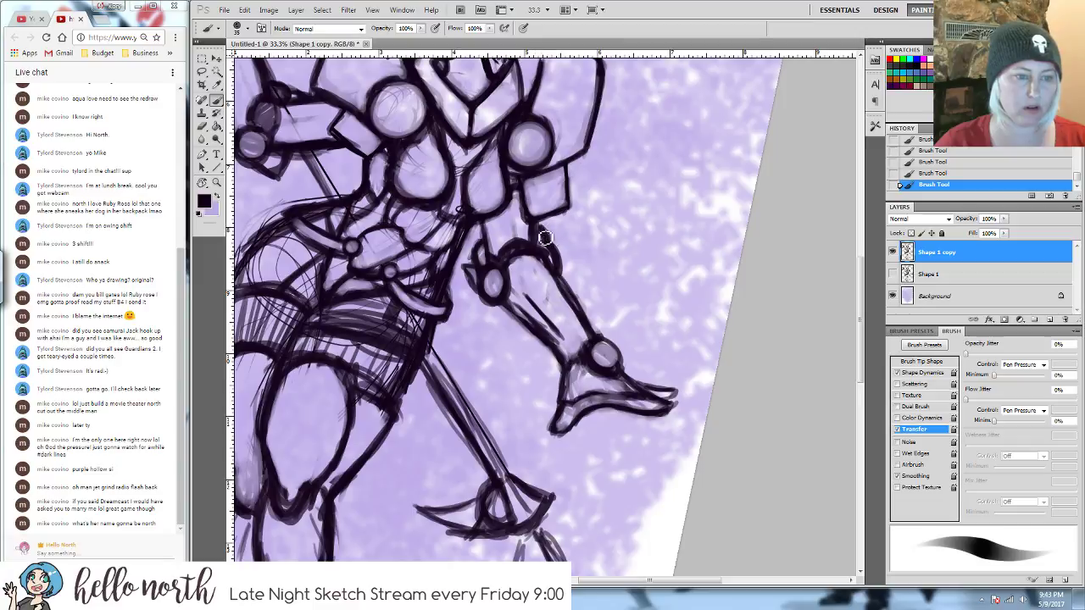
{"action": "key", "text": "e"}
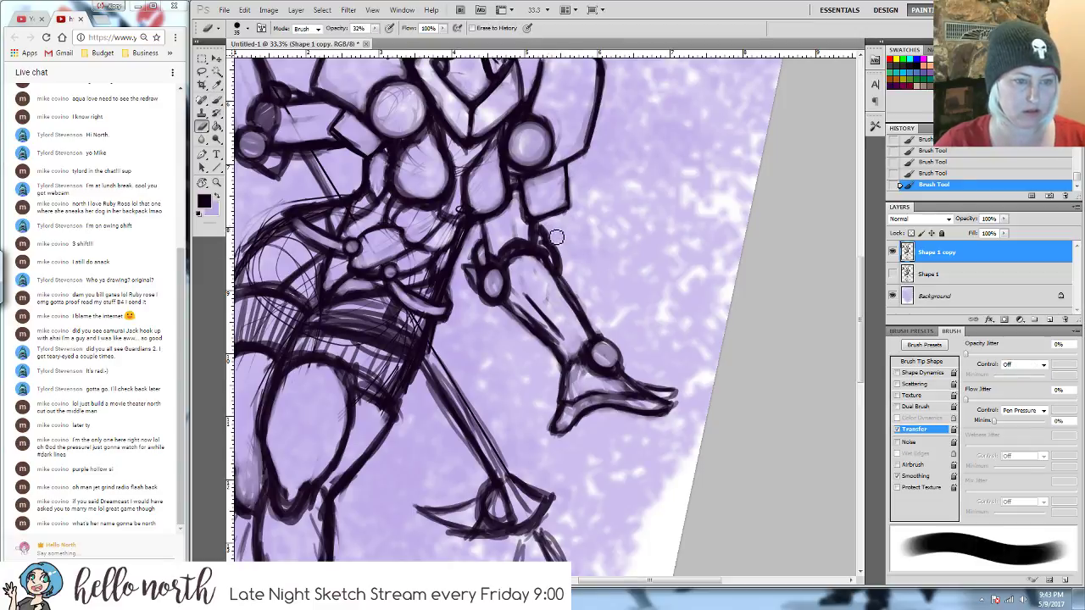
{"action": "mouse_move", "coordinate": [556, 237]}
{"action": "left_mouse_down"}
{"action": "mouse_move", "coordinate": [547, 230]}
{"action": "mouse_move", "coordinate": [567, 267]}
{"action": "left_mouse_up"}
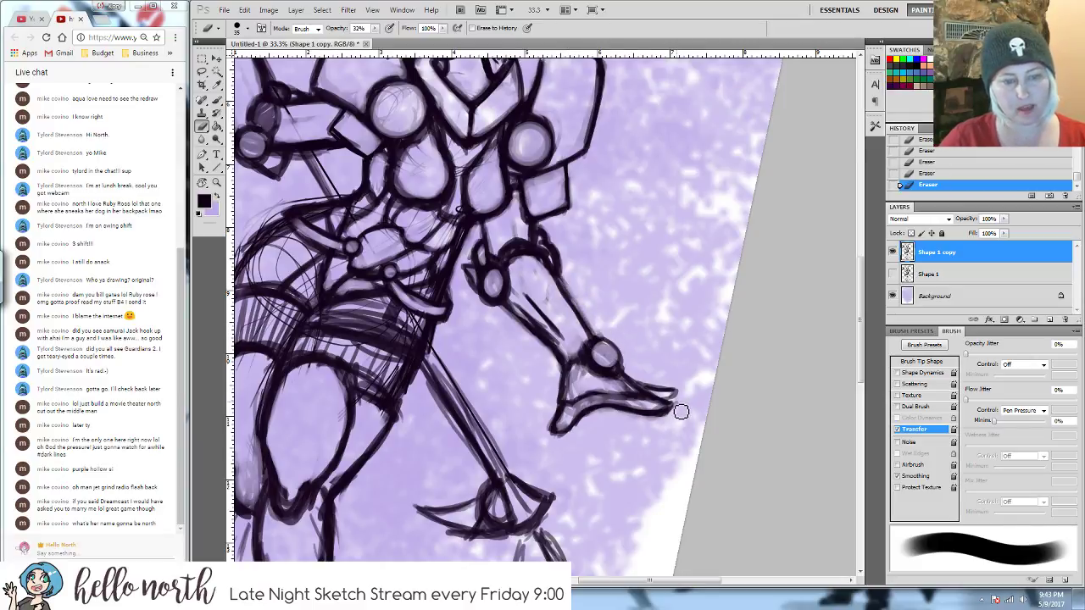
- Darken the fingertips of the lowered hand and erase the stray marks around and between the fingers
{"action": "key", "text": "b"}
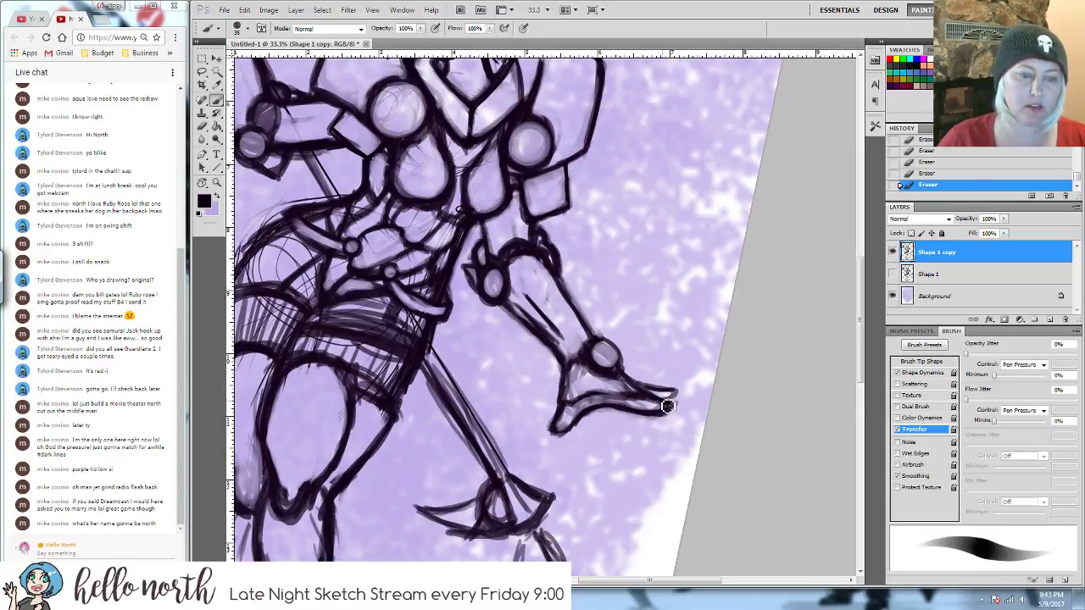
{"action": "mouse_move", "coordinate": [644, 386]}
{"action": "left_mouse_down"}
{"action": "mouse_move", "coordinate": [663, 381]}
{"action": "mouse_move", "coordinate": [671, 391]}
{"action": "left_mouse_up"}
{"action": "left_click_drag", "start_coordinate": [646, 395], "coordinate": [678, 401]}
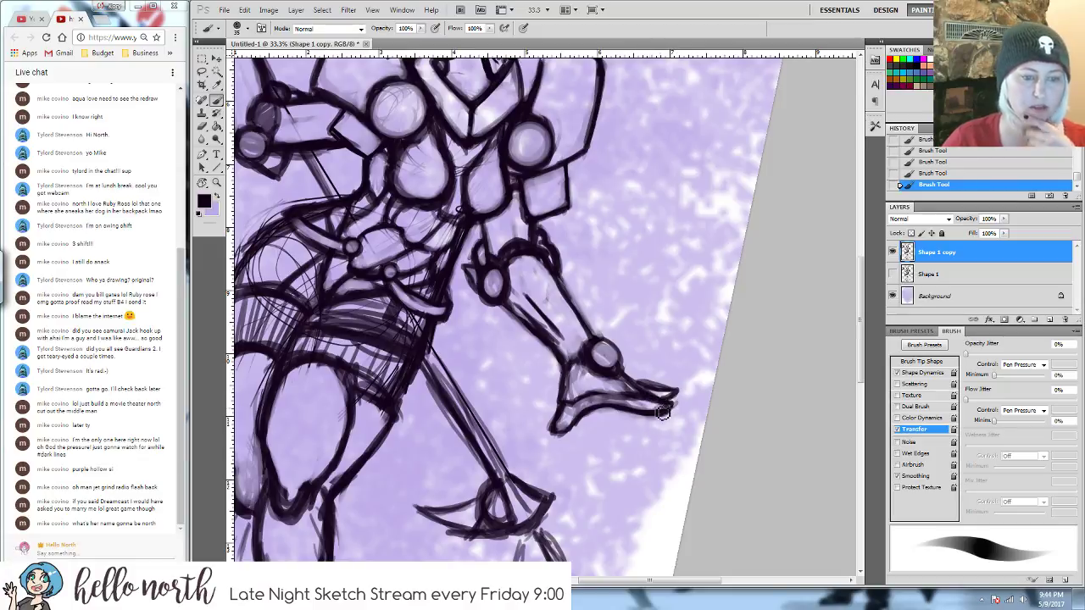
{"action": "key", "text": "e"}
{"action": "mouse_move", "coordinate": [650, 378]}
{"action": "left_mouse_down"}
{"action": "mouse_move", "coordinate": [637, 385]}
{"action": "mouse_move", "coordinate": [669, 387]}
{"action": "left_mouse_up"}
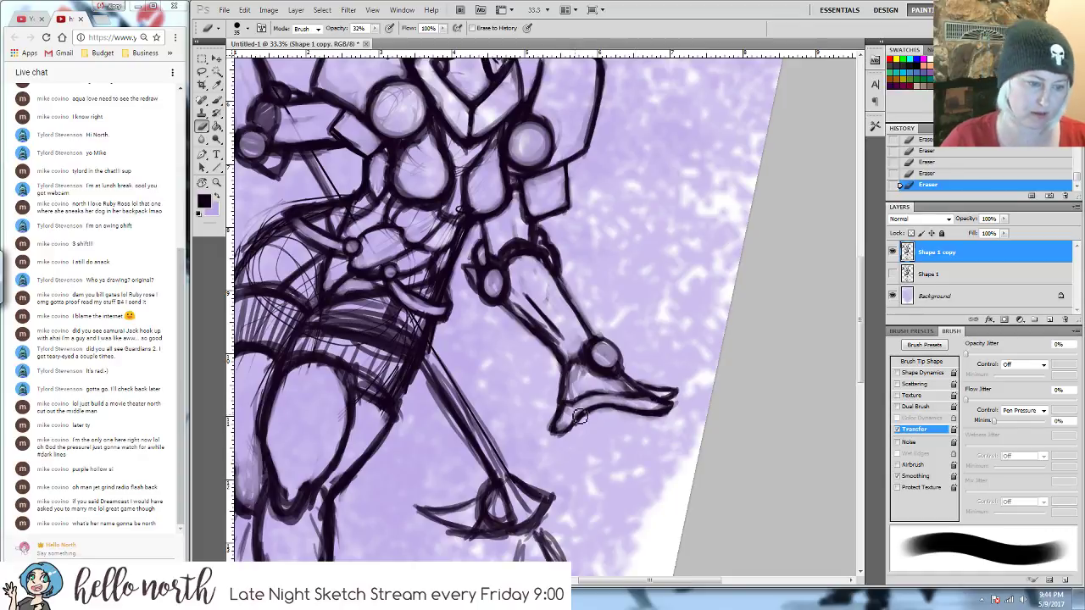
- Draw inner finger lines along the lowered hand and step back one brush stroke in the history
{"action": "key", "text": "b"}
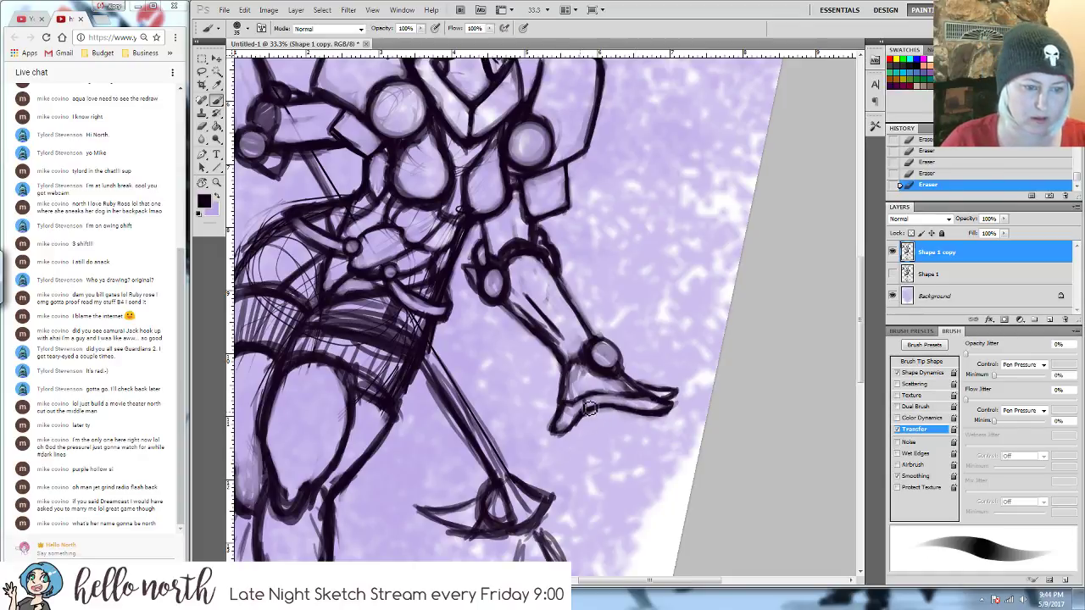
{"action": "mouse_move", "coordinate": [590, 408]}
{"action": "left_mouse_down"}
{"action": "mouse_move", "coordinate": [617, 399]}
{"action": "mouse_move", "coordinate": [592, 412]}
{"action": "mouse_move", "coordinate": [604, 401]}
{"action": "mouse_move", "coordinate": [652, 405]}
{"action": "left_mouse_up"}
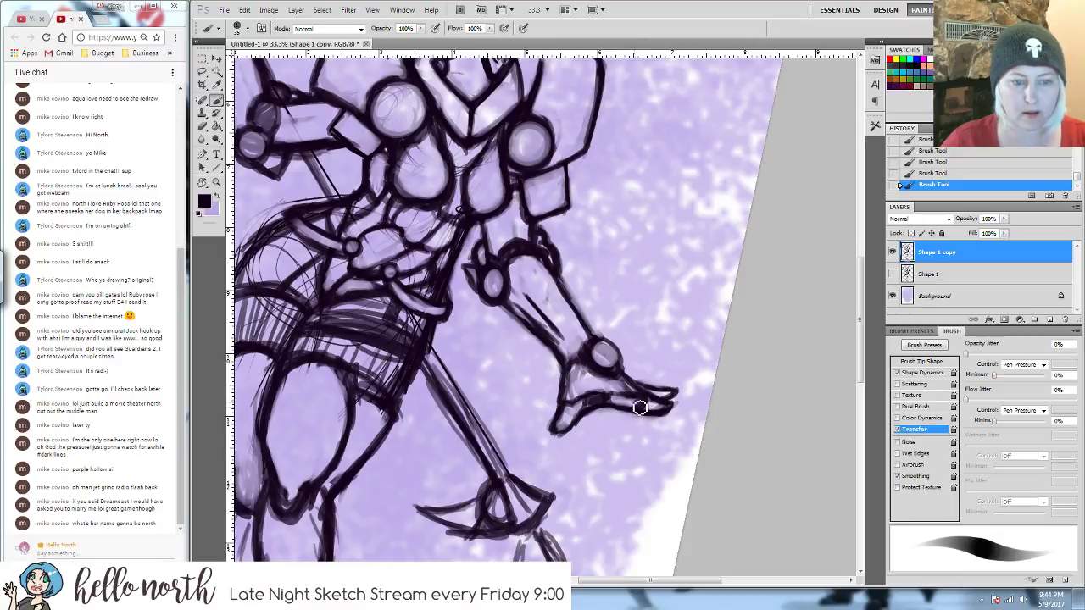
{"action": "key", "text": "e"}
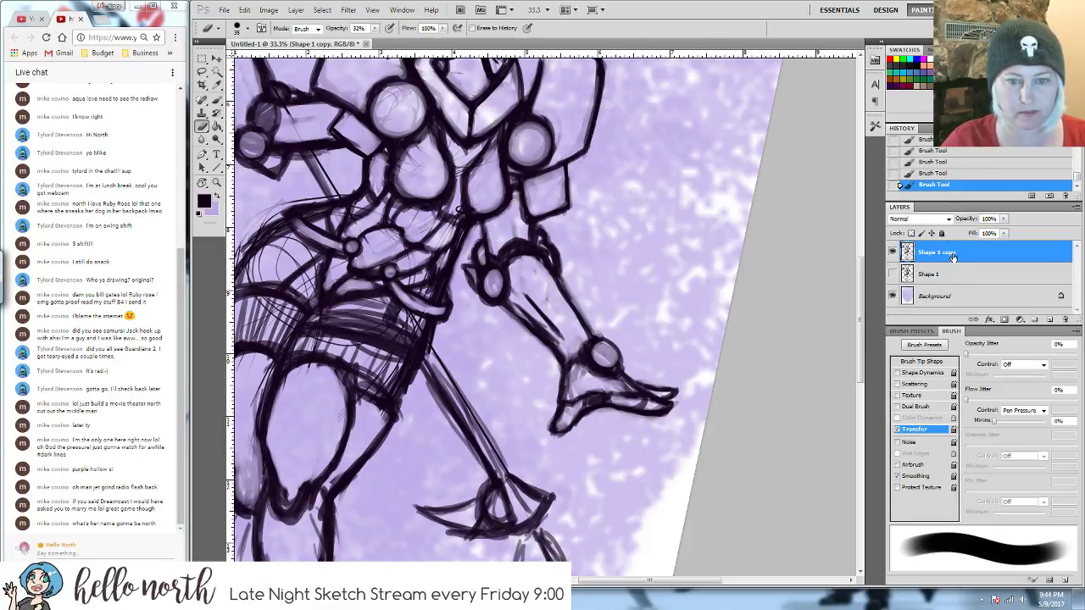
{"action": "left_click", "coordinate": [937, 172]}
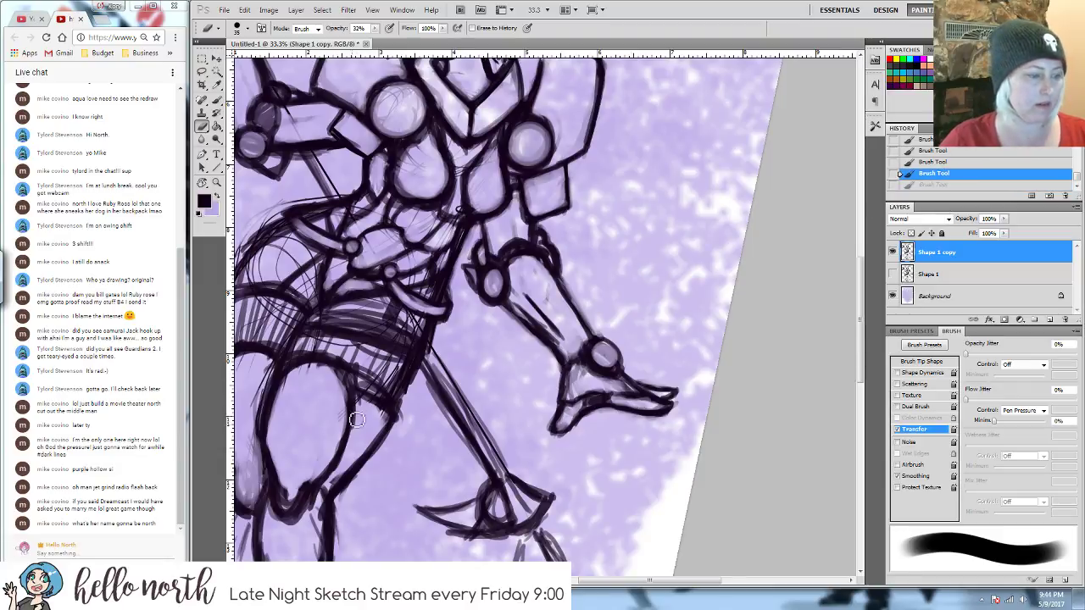
- Undo a trial erasure below the chin and darken the chin and jaw outline with the brush
{"action": "mouse_move", "coordinate": [368, 436]}
{"action": "left_mouse_down"}
{"action": "mouse_move", "coordinate": [518, 400]}
{"action": "mouse_move", "coordinate": [517, 438]}
{"action": "mouse_move", "coordinate": [519, 326]}
{"action": "mouse_move", "coordinate": [500, 406]}
{"action": "left_mouse_up"}
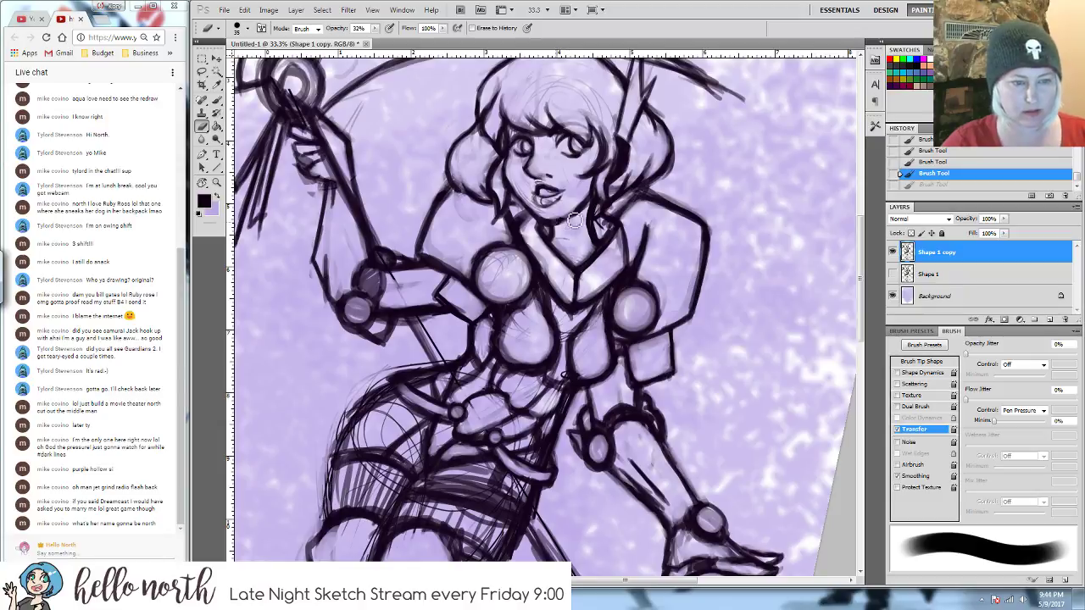
{"action": "mouse_move", "coordinate": [583, 209]}
{"action": "left_mouse_down"}
{"action": "mouse_move", "coordinate": [563, 222]}
{"action": "mouse_move", "coordinate": [580, 248]}
{"action": "left_mouse_up"}
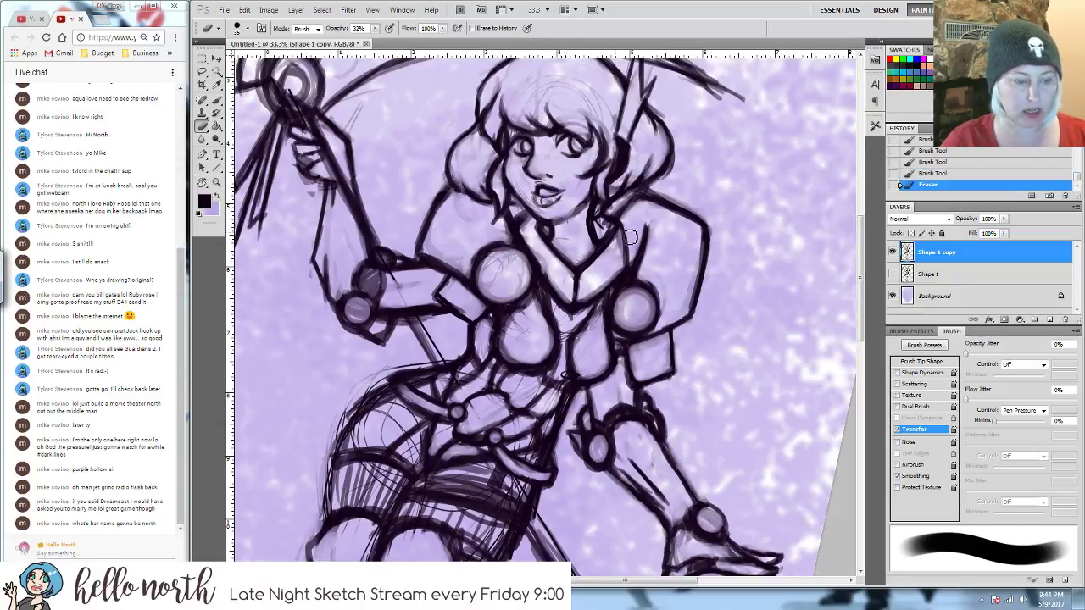
{"action": "key", "text": "ctrl+z"}
{"action": "key", "text": "b"}
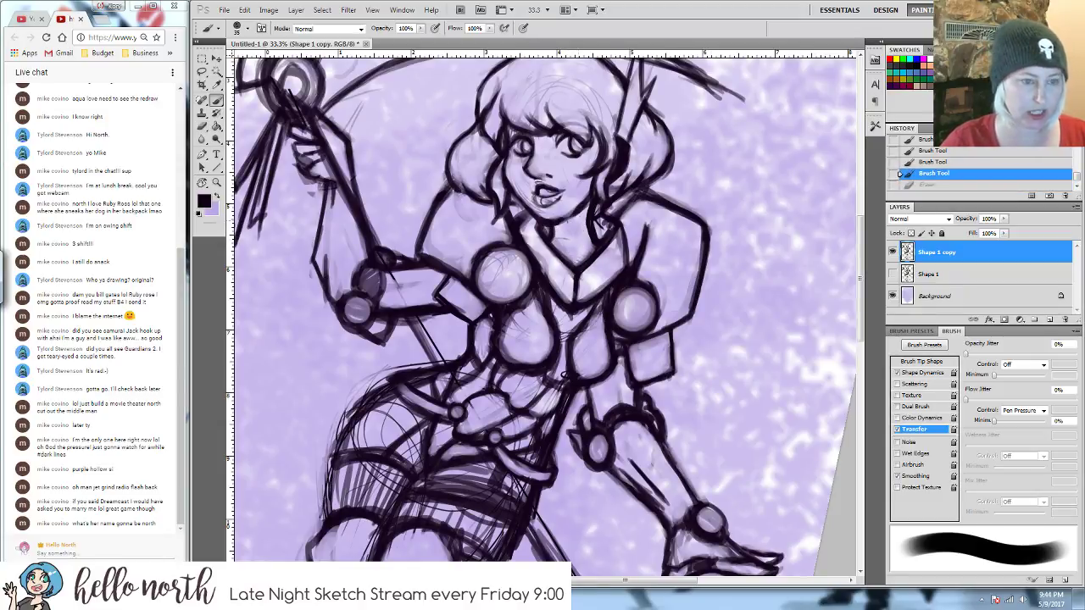
{"action": "left_click_drag", "start_coordinate": [556, 231], "coordinate": [575, 210]}
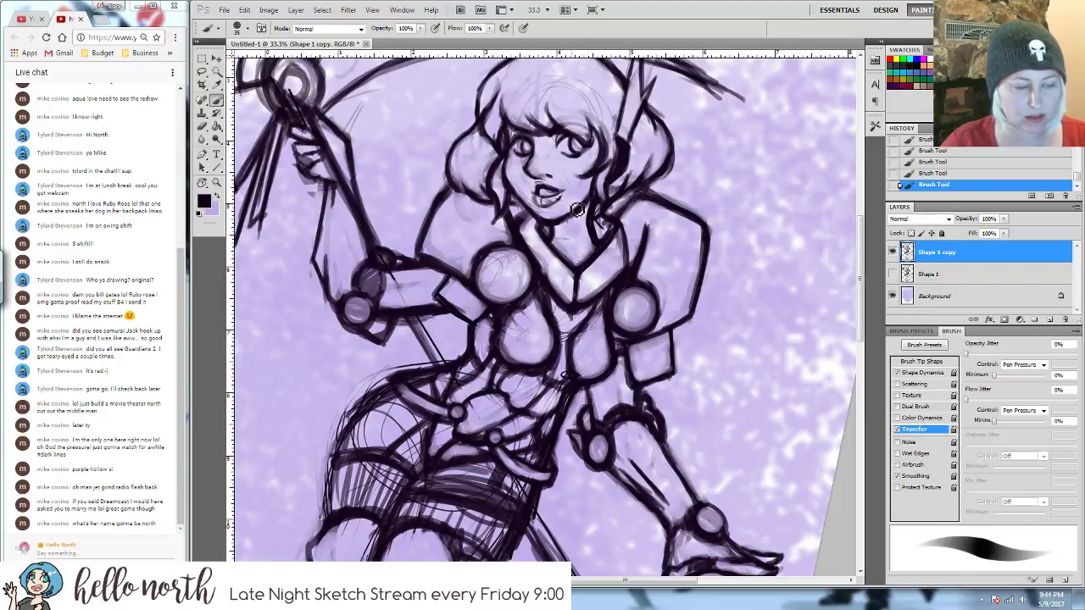
- Darken the outlines of the chest plate and the belt across the waist and hip, erasing rough lines inside the belt
{"action": "left_click_drag", "start_coordinate": [506, 329], "coordinate": [510, 361]}
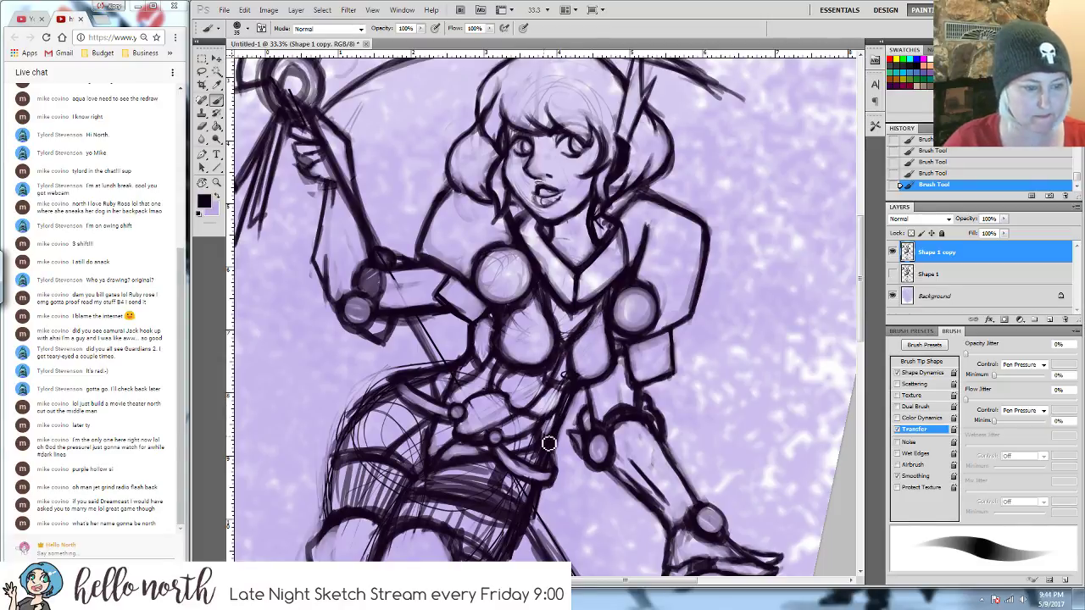
{"action": "mouse_move", "coordinate": [502, 451]}
{"action": "left_mouse_down"}
{"action": "mouse_move", "coordinate": [537, 481]}
{"action": "mouse_move", "coordinate": [520, 482]}
{"action": "mouse_move", "coordinate": [559, 480]}
{"action": "left_mouse_up"}
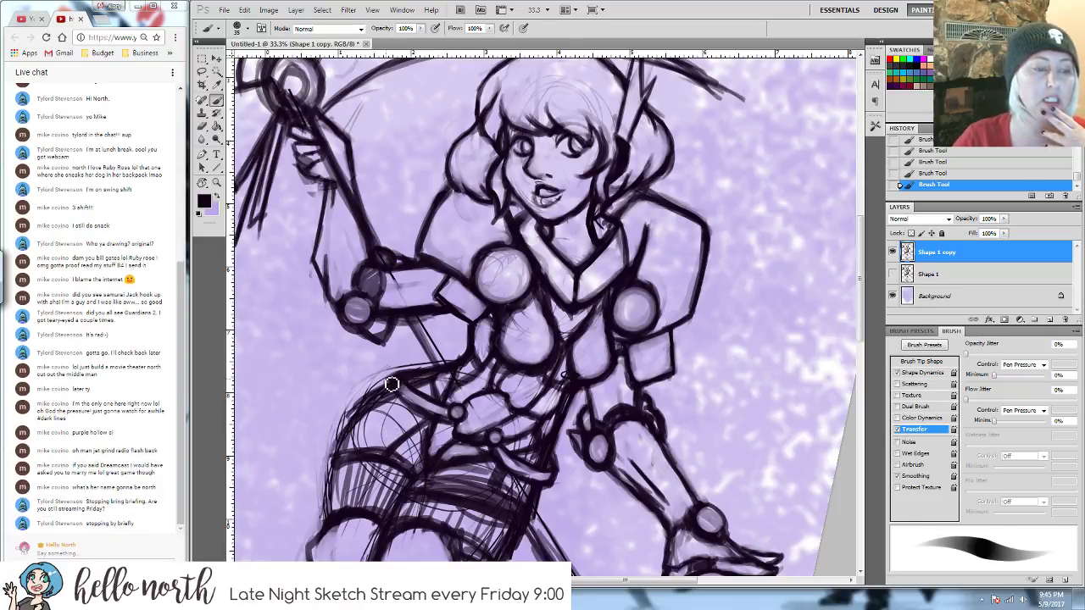
{"action": "left_click_drag", "start_coordinate": [403, 376], "coordinate": [450, 371]}
{"action": "key", "text": "e"}
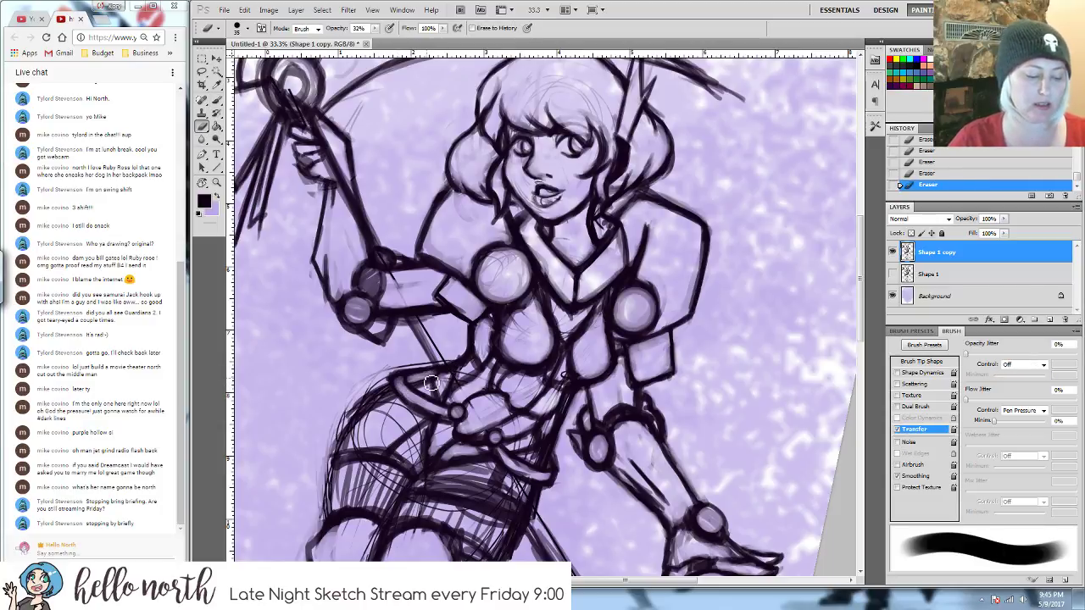
{"action": "key", "text": "b"}
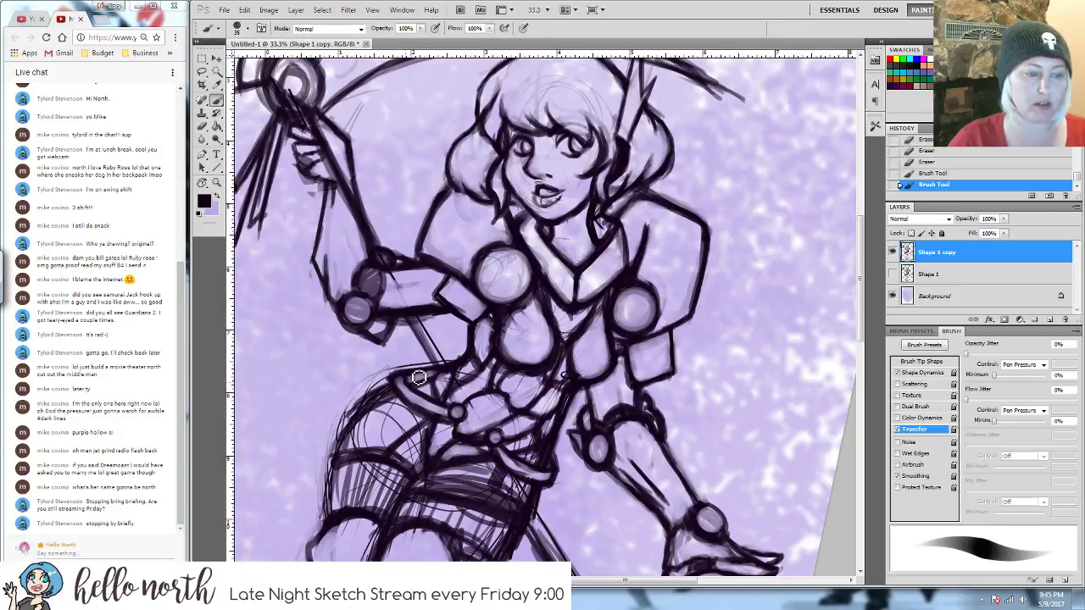
{"action": "left_click_drag", "start_coordinate": [418, 377], "coordinate": [434, 373]}
{"action": "left_click_drag", "start_coordinate": [422, 378], "coordinate": [444, 383]}
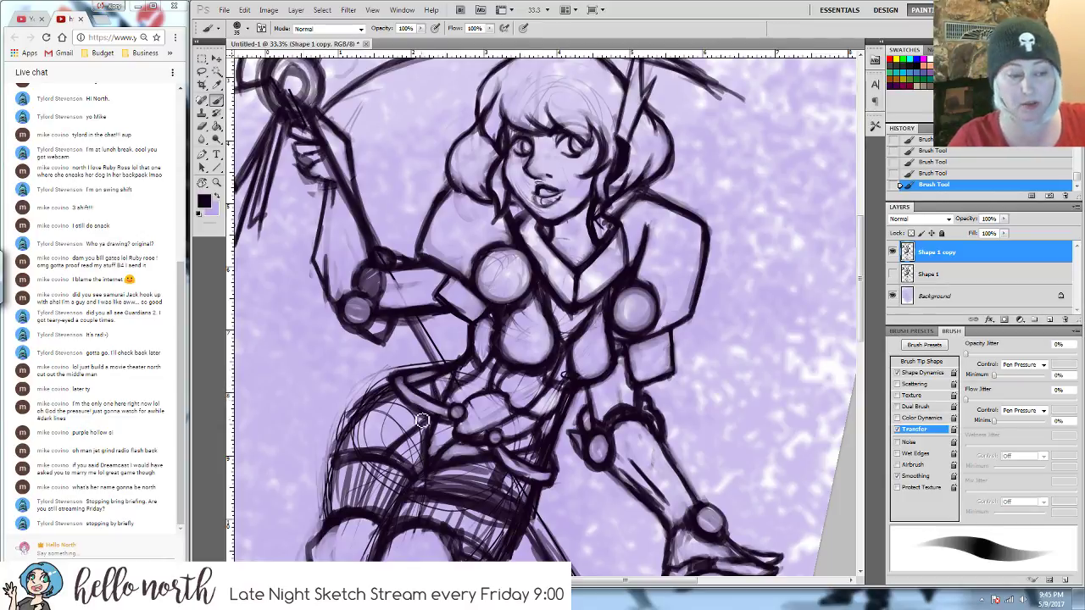
- Erase rough lines on the upper hip below the belt and darken the lines where the thighs meet
{"action": "key", "text": "e"}
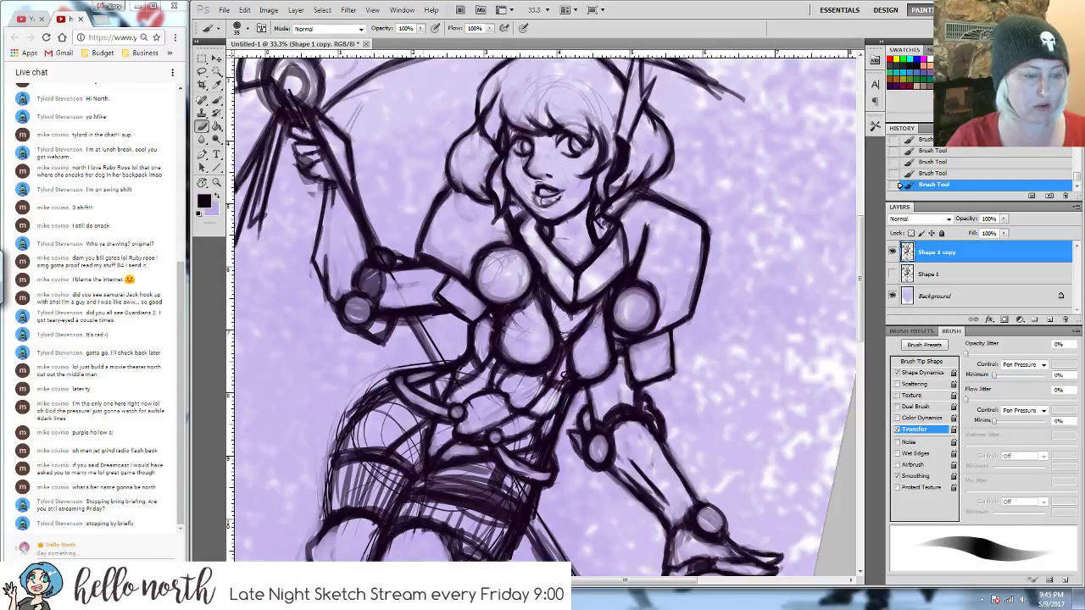
{"action": "left_click_drag", "start_coordinate": [408, 413], "coordinate": [449, 434]}
{"action": "mouse_move", "coordinate": [415, 415]}
{"action": "left_mouse_down"}
{"action": "mouse_move", "coordinate": [449, 436]}
{"action": "mouse_move", "coordinate": [403, 408]}
{"action": "mouse_move", "coordinate": [428, 413]}
{"action": "left_mouse_up"}
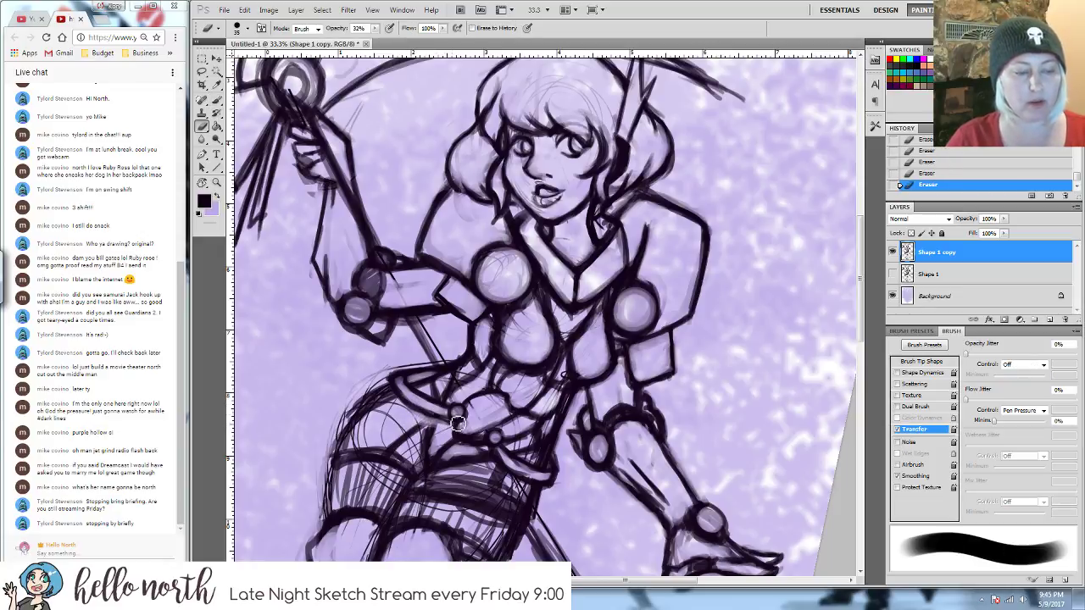
{"action": "key", "text": "b"}
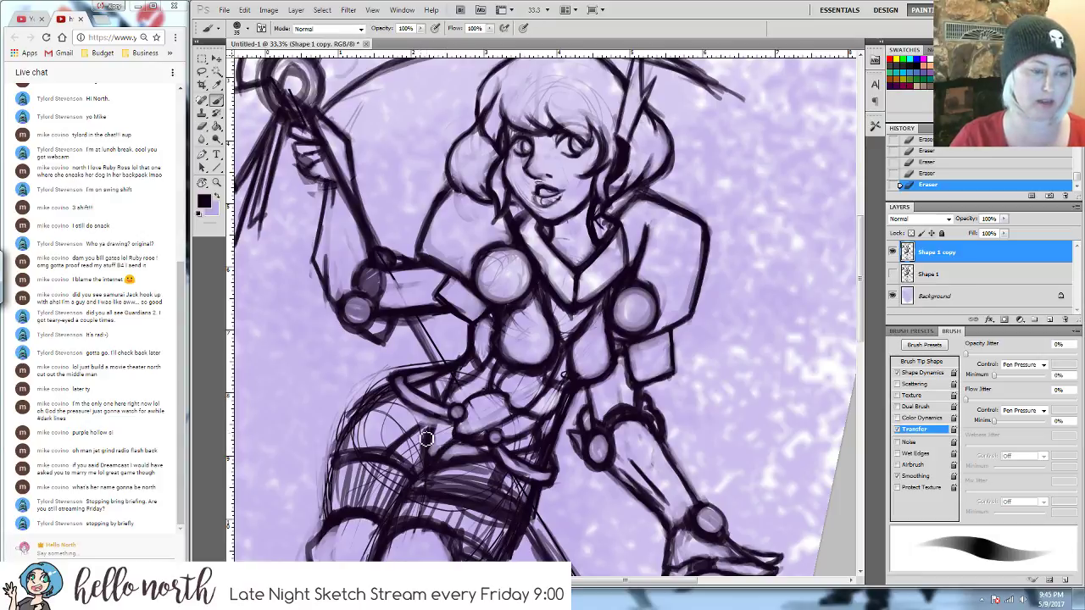
{"action": "mouse_move", "coordinate": [426, 436]}
{"action": "left_mouse_down"}
{"action": "mouse_move", "coordinate": [444, 422]}
{"action": "mouse_move", "coordinate": [430, 456]}
{"action": "mouse_move", "coordinate": [438, 472]}
{"action": "mouse_move", "coordinate": [495, 454]}
{"action": "left_mouse_up"}
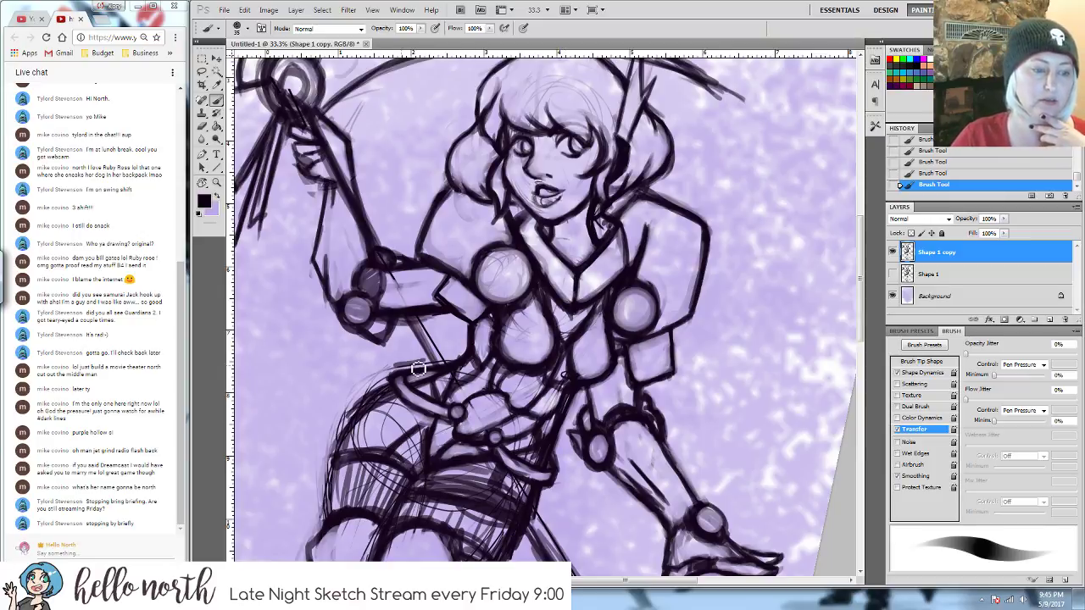
- Enlarge the eraser and remove the stray sketch lines behind the waist and along the outer hip
{"action": "key", "text": "e"}
{"action": "key", "text": "bracketright"}
{"action": "key", "text": "bracketright"}
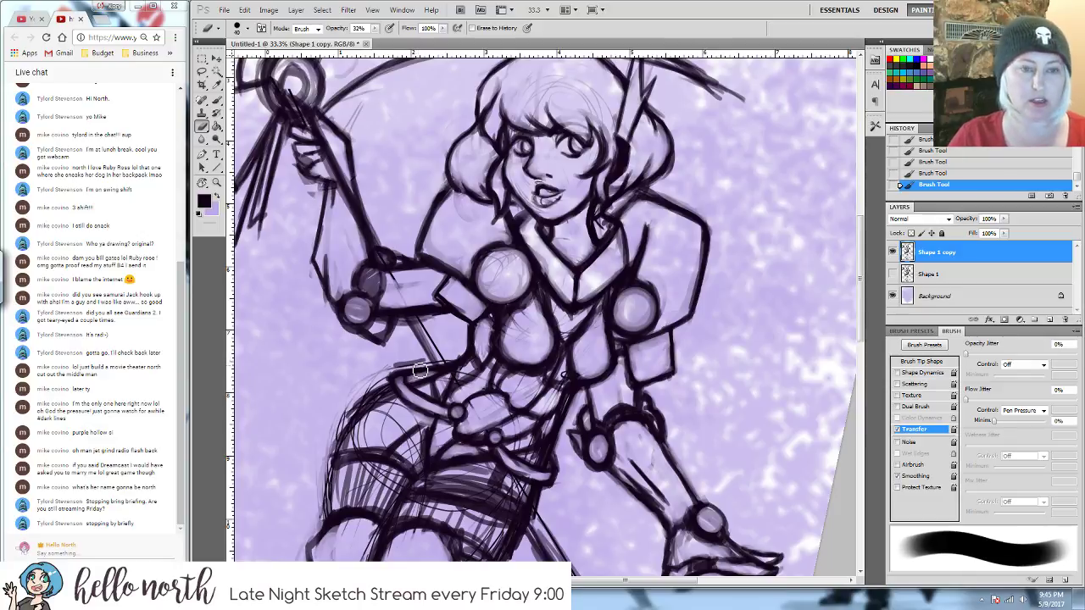
{"action": "left_click_drag", "start_coordinate": [423, 363], "coordinate": [391, 364]}
{"action": "mouse_move", "coordinate": [422, 365]}
{"action": "left_mouse_down"}
{"action": "mouse_move", "coordinate": [377, 373]}
{"action": "mouse_move", "coordinate": [386, 374]}
{"action": "mouse_move", "coordinate": [327, 441]}
{"action": "mouse_move", "coordinate": [374, 389]}
{"action": "left_mouse_up"}
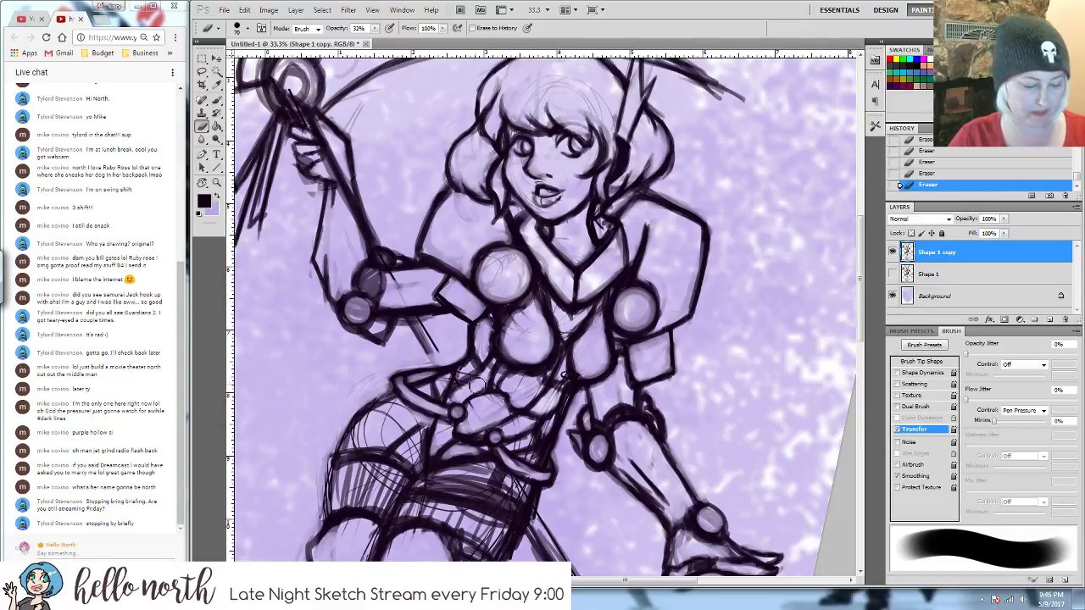
- Darken the waist line under the chest plate and erase the rough marks across the midriff above the belt
{"action": "key", "text": "b"}
{"action": "left_click_drag", "start_coordinate": [498, 358], "coordinate": [480, 378]}
{"action": "mouse_move", "coordinate": [502, 355]}
{"action": "left_mouse_down"}
{"action": "mouse_move", "coordinate": [483, 380]}
{"action": "mouse_move", "coordinate": [471, 373]}
{"action": "left_mouse_up"}
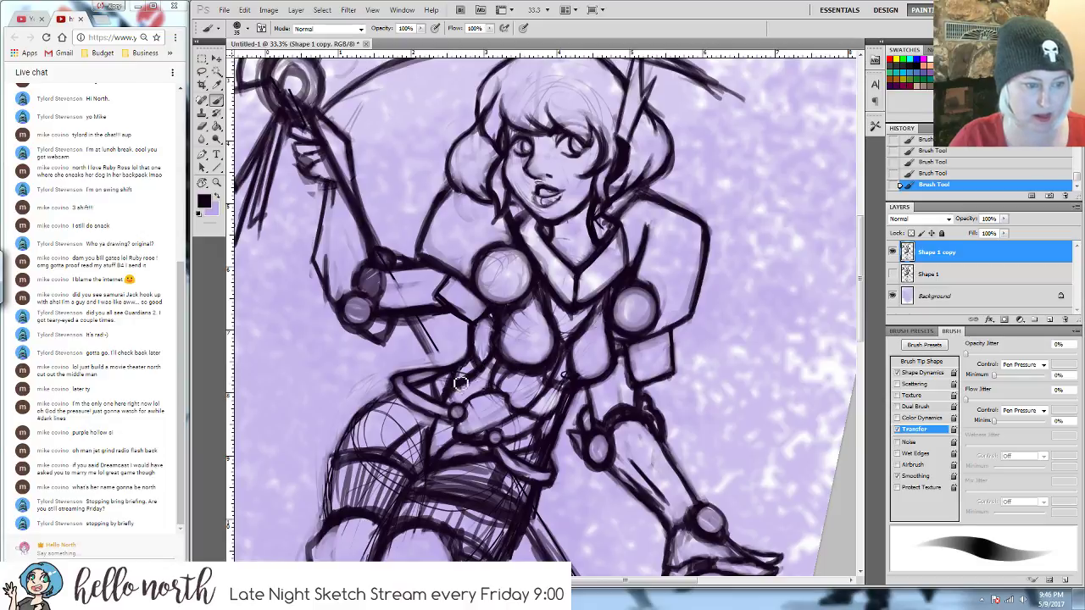
{"action": "key", "text": "e"}
{"action": "mouse_move", "coordinate": [462, 396]}
{"action": "left_mouse_down"}
{"action": "mouse_move", "coordinate": [451, 378]}
{"action": "mouse_move", "coordinate": [471, 396]}
{"action": "left_mouse_up"}
{"action": "mouse_move", "coordinate": [510, 364]}
{"action": "left_mouse_down"}
{"action": "mouse_move", "coordinate": [480, 382]}
{"action": "mouse_move", "coordinate": [487, 399]}
{"action": "mouse_move", "coordinate": [496, 366]}
{"action": "mouse_move", "coordinate": [475, 390]}
{"action": "mouse_move", "coordinate": [479, 419]}
{"action": "mouse_move", "coordinate": [535, 415]}
{"action": "left_mouse_up"}
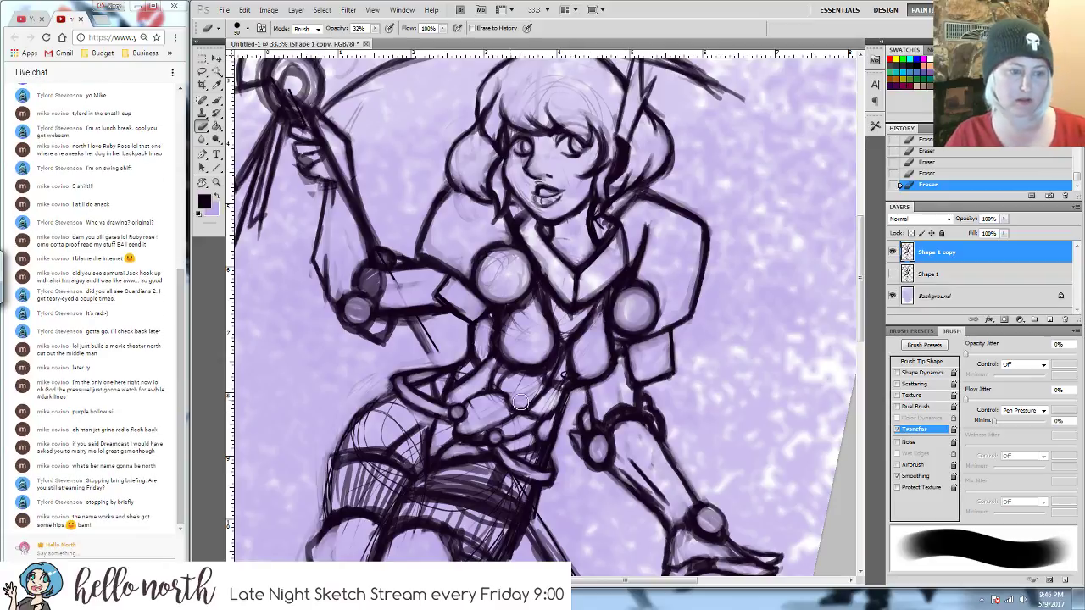
{"action": "left_click_drag", "start_coordinate": [541, 409], "coordinate": [565, 373]}
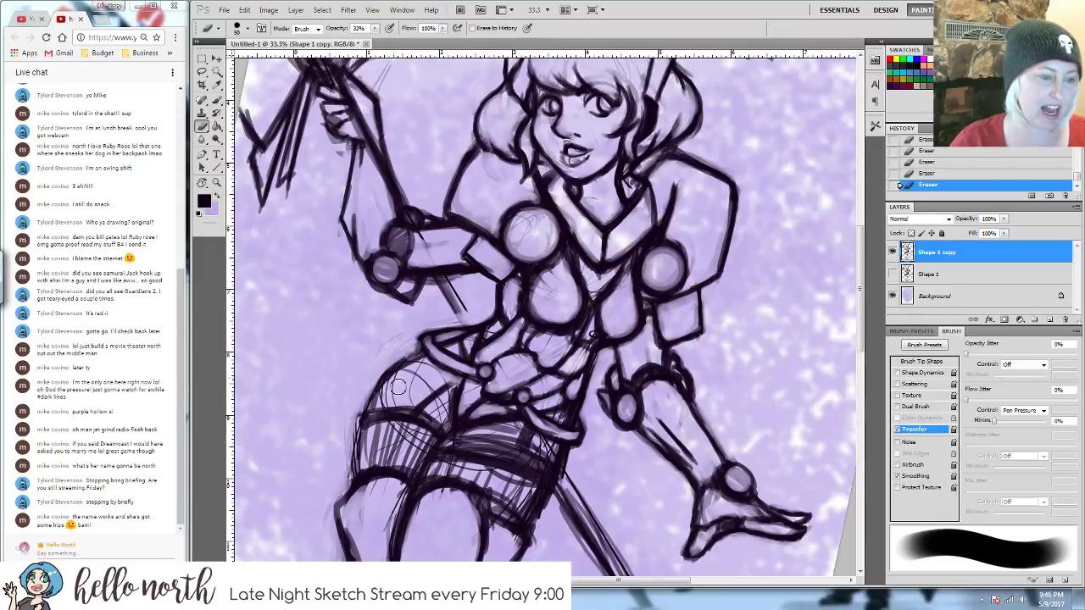
- Darken the outlines of the hip, the front thigh and the side of the waist
{"action": "key", "text": "b"}
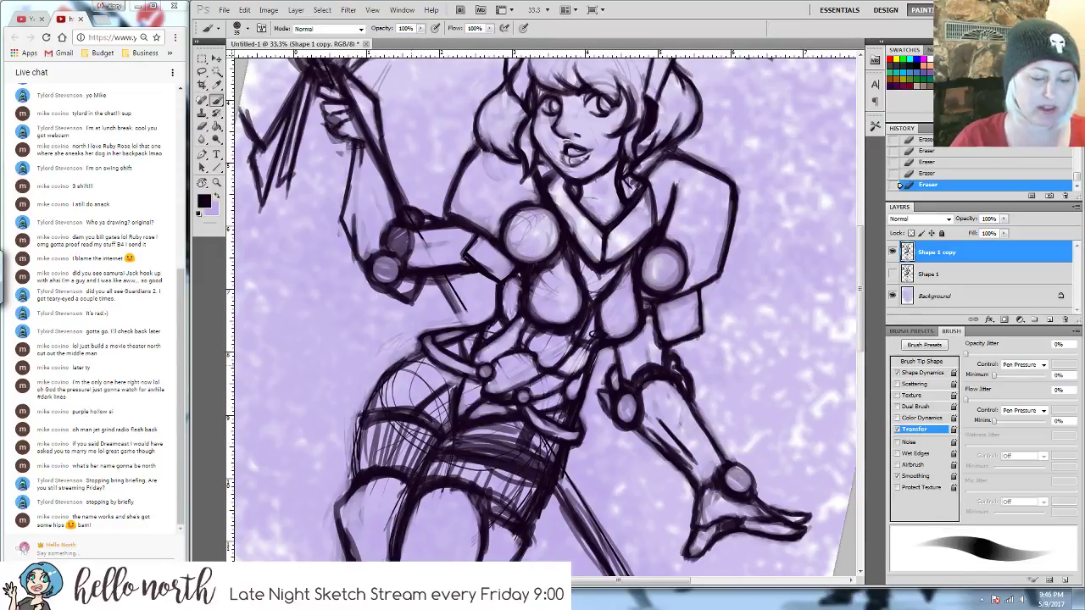
{"action": "mouse_move", "coordinate": [420, 354]}
{"action": "left_mouse_down"}
{"action": "mouse_move", "coordinate": [393, 374]}
{"action": "mouse_move", "coordinate": [370, 419]}
{"action": "mouse_move", "coordinate": [417, 366]}
{"action": "left_mouse_up"}
{"action": "mouse_move", "coordinate": [465, 445]}
{"action": "left_mouse_down"}
{"action": "mouse_move", "coordinate": [439, 457]}
{"action": "mouse_move", "coordinate": [457, 434]}
{"action": "mouse_move", "coordinate": [431, 484]}
{"action": "mouse_move", "coordinate": [566, 457]}
{"action": "mouse_move", "coordinate": [543, 520]}
{"action": "mouse_move", "coordinate": [563, 479]}
{"action": "mouse_move", "coordinate": [551, 507]}
{"action": "left_mouse_up"}
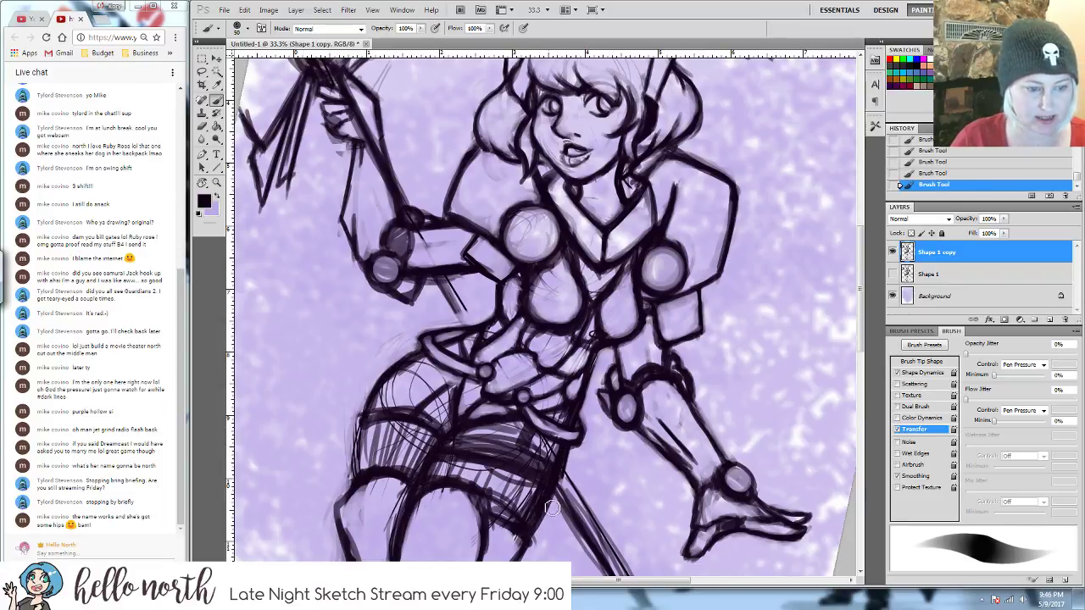
{"action": "left_click_drag", "start_coordinate": [584, 405], "coordinate": [598, 365]}
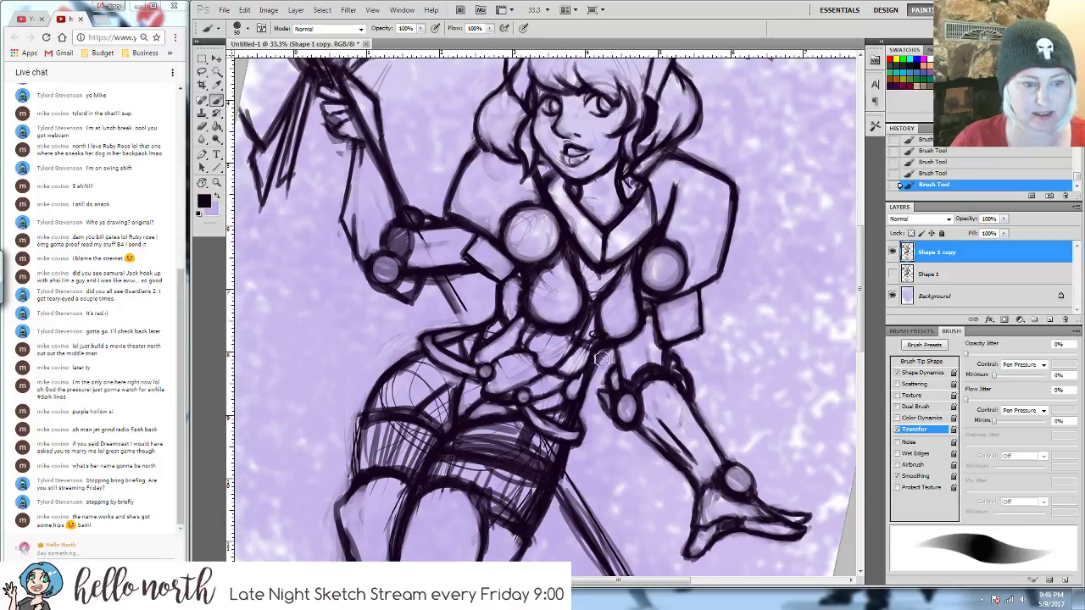
- Erase excess lines at the side of the waist, redraw that contour and darken the diagonal hip strap
{"action": "key", "text": "e"}
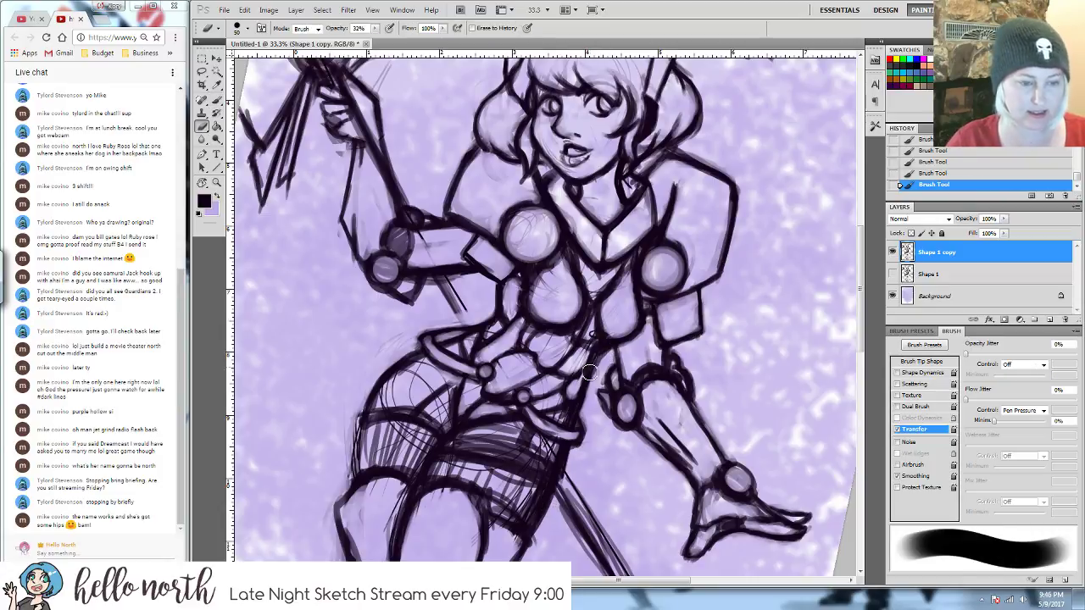
{"action": "left_click_drag", "start_coordinate": [593, 360], "coordinate": [595, 341]}
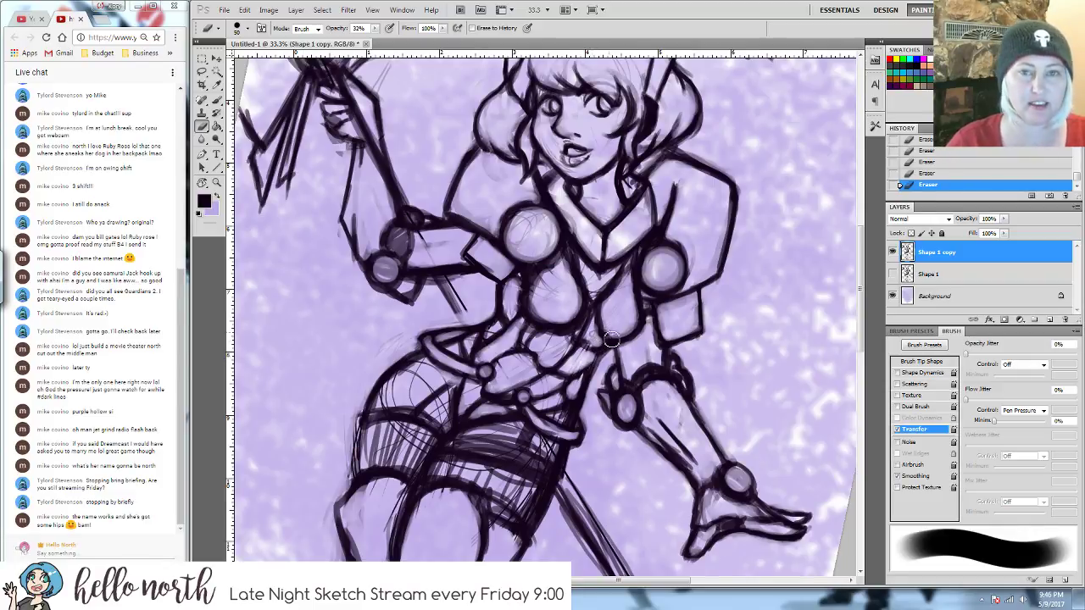
{"action": "key", "text": "b"}
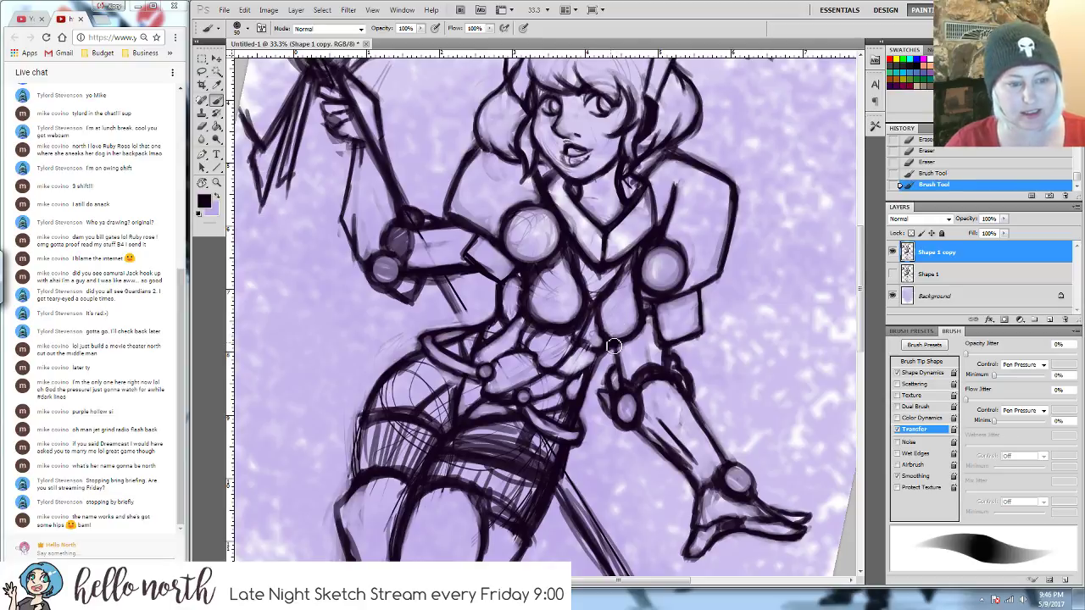
{"action": "left_click_drag", "start_coordinate": [613, 346], "coordinate": [596, 386]}
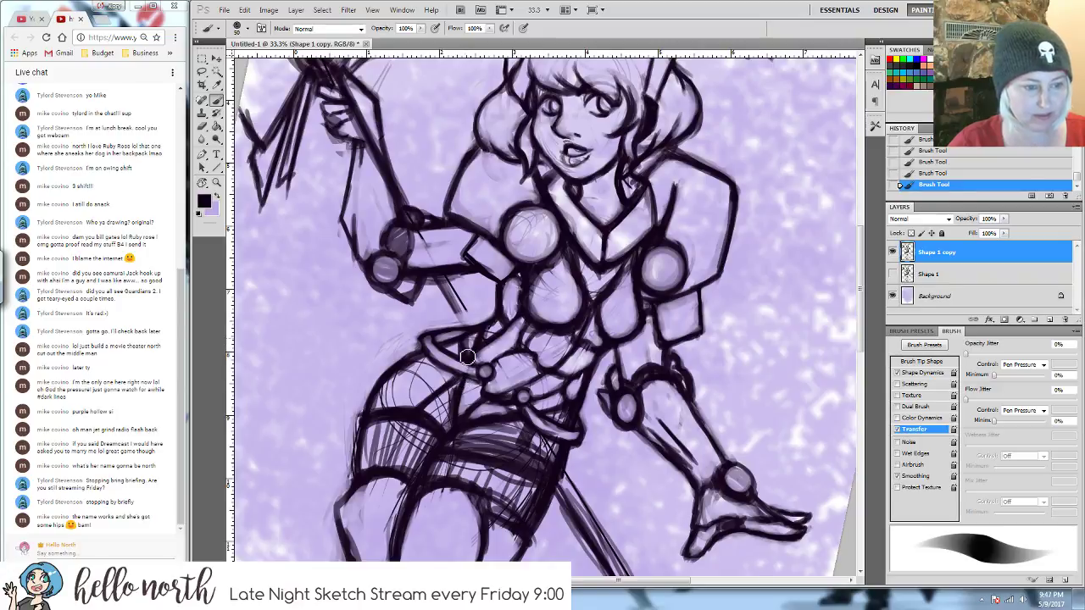
{"action": "left_click_drag", "start_coordinate": [457, 384], "coordinate": [428, 410]}
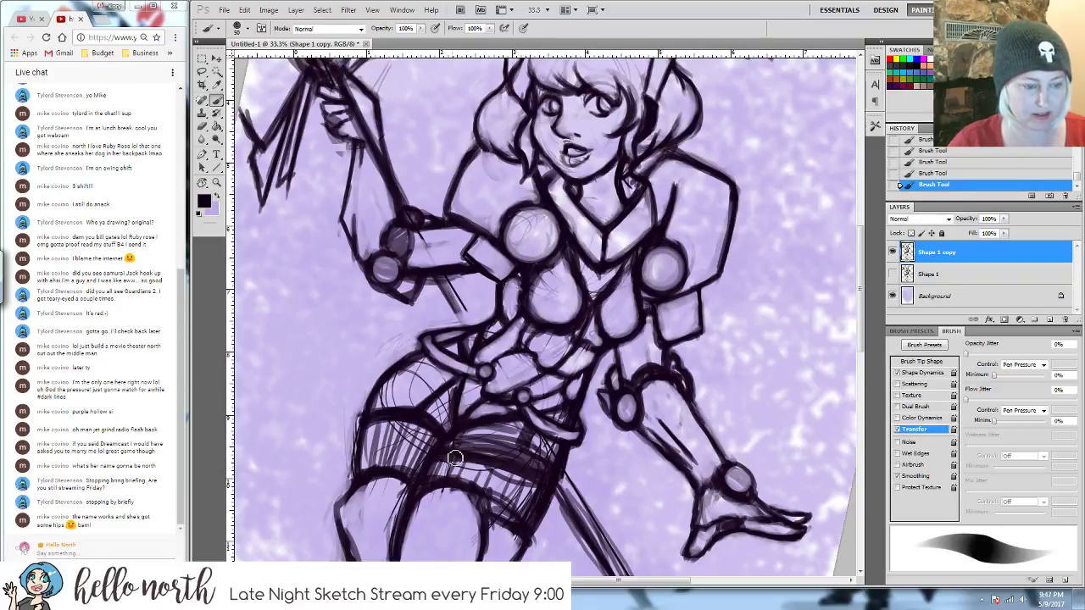
- Erase the hatching and dark bands from the front thigh and the far thigh
{"action": "key", "text": "e"}
{"action": "mouse_move", "coordinate": [447, 464]}
{"action": "left_mouse_down"}
{"action": "mouse_move", "coordinate": [437, 467]}
{"action": "mouse_move", "coordinate": [456, 443]}
{"action": "left_mouse_up"}
{"action": "left_click_drag", "start_coordinate": [447, 442], "coordinate": [491, 428]}
{"action": "mouse_move", "coordinate": [487, 431]}
{"action": "left_mouse_down"}
{"action": "mouse_move", "coordinate": [536, 430]}
{"action": "mouse_move", "coordinate": [523, 475]}
{"action": "mouse_move", "coordinate": [515, 463]}
{"action": "mouse_move", "coordinate": [523, 434]}
{"action": "mouse_move", "coordinate": [549, 456]}
{"action": "mouse_move", "coordinate": [538, 482]}
{"action": "mouse_move", "coordinate": [534, 444]}
{"action": "left_mouse_up"}
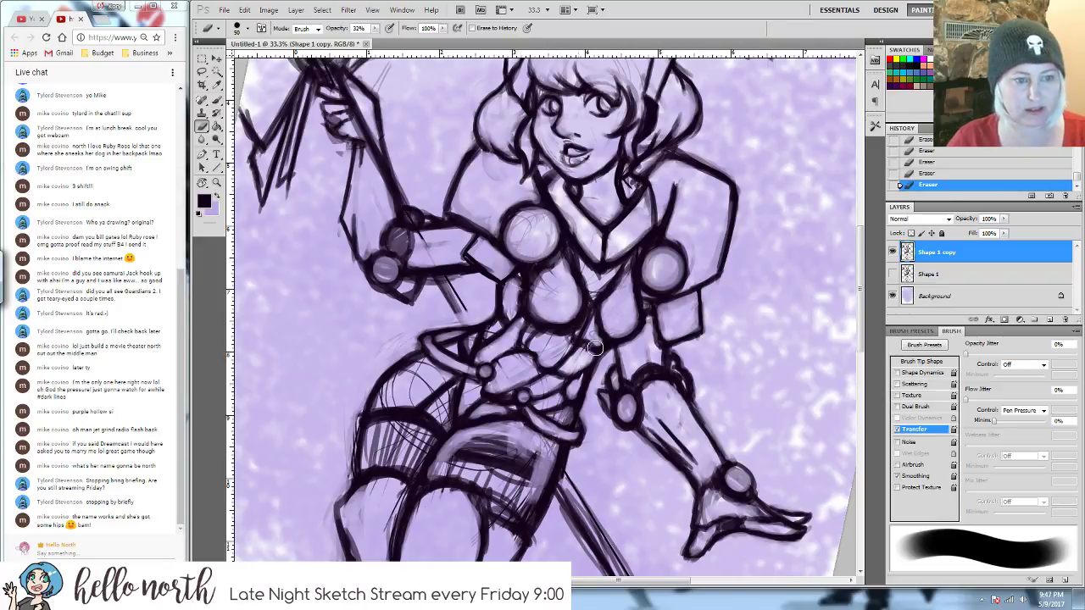
{"action": "mouse_move", "coordinate": [548, 439]}
{"action": "left_mouse_down"}
{"action": "mouse_move", "coordinate": [579, 405]}
{"action": "mouse_move", "coordinate": [555, 461]}
{"action": "mouse_move", "coordinate": [536, 455]}
{"action": "left_mouse_up"}
{"action": "mouse_move", "coordinate": [464, 410]}
{"action": "left_mouse_down"}
{"action": "mouse_move", "coordinate": [522, 398]}
{"action": "mouse_move", "coordinate": [529, 413]}
{"action": "mouse_move", "coordinate": [516, 404]}
{"action": "mouse_move", "coordinate": [469, 422]}
{"action": "mouse_move", "coordinate": [483, 410]}
{"action": "mouse_move", "coordinate": [471, 415]}
{"action": "mouse_move", "coordinate": [504, 426]}
{"action": "mouse_move", "coordinate": [534, 459]}
{"action": "mouse_move", "coordinate": [551, 404]}
{"action": "mouse_move", "coordinate": [524, 422]}
{"action": "mouse_move", "coordinate": [509, 394]}
{"action": "mouse_move", "coordinate": [527, 427]}
{"action": "left_mouse_up"}
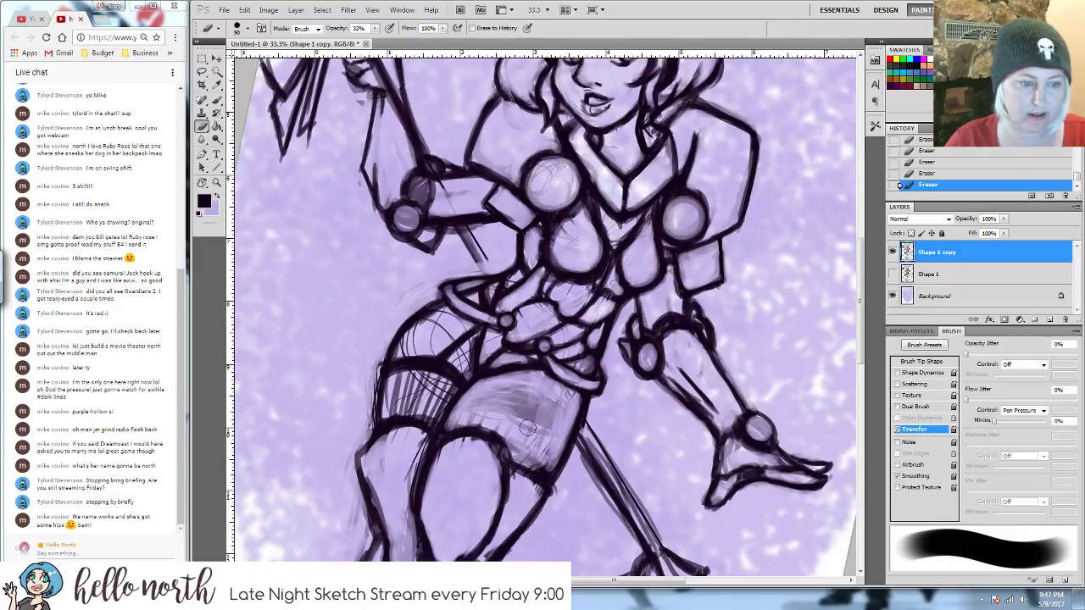
{"action": "mouse_move", "coordinate": [398, 394]}
{"action": "left_mouse_down"}
{"action": "mouse_move", "coordinate": [370, 357]}
{"action": "mouse_move", "coordinate": [363, 416]}
{"action": "mouse_move", "coordinate": [373, 352]}
{"action": "mouse_move", "coordinate": [364, 410]}
{"action": "mouse_move", "coordinate": [373, 365]}
{"action": "mouse_move", "coordinate": [368, 385]}
{"action": "mouse_move", "coordinate": [402, 380]}
{"action": "mouse_move", "coordinate": [407, 347]}
{"action": "mouse_move", "coordinate": [426, 331]}
{"action": "mouse_move", "coordinate": [448, 383]}
{"action": "left_mouse_up"}
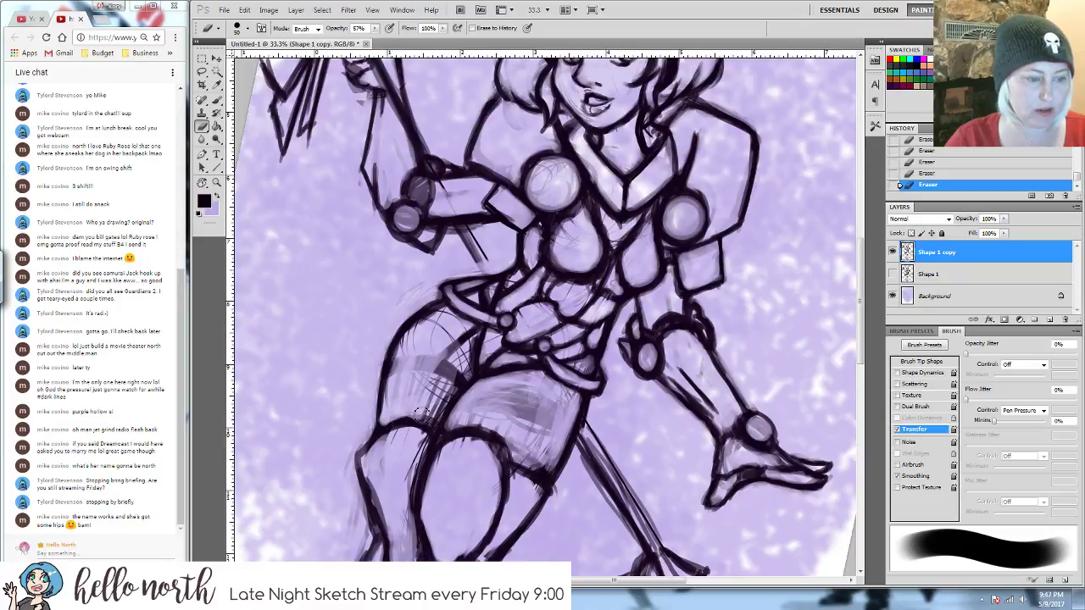
{"action": "mouse_move", "coordinate": [422, 398]}
{"action": "left_mouse_down"}
{"action": "mouse_move", "coordinate": [454, 391]}
{"action": "mouse_move", "coordinate": [443, 416]}
{"action": "mouse_move", "coordinate": [469, 383]}
{"action": "mouse_move", "coordinate": [437, 424]}
{"action": "mouse_move", "coordinate": [467, 380]}
{"action": "mouse_move", "coordinate": [475, 341]}
{"action": "mouse_move", "coordinate": [471, 371]}
{"action": "mouse_move", "coordinate": [452, 388]}
{"action": "mouse_move", "coordinate": [429, 371]}
{"action": "mouse_move", "coordinate": [404, 400]}
{"action": "mouse_move", "coordinate": [442, 352]}
{"action": "mouse_move", "coordinate": [388, 385]}
{"action": "left_mouse_up"}
- Draw solid dark stocking bands across both thighs and straps connecting them up to the belt
{"action": "key", "text": "b"}
{"action": "mouse_move", "coordinate": [441, 361]}
{"action": "left_mouse_down"}
{"action": "mouse_move", "coordinate": [406, 372]}
{"action": "mouse_move", "coordinate": [423, 377]}
{"action": "mouse_move", "coordinate": [413, 382]}
{"action": "mouse_move", "coordinate": [400, 383]}
{"action": "left_mouse_up"}
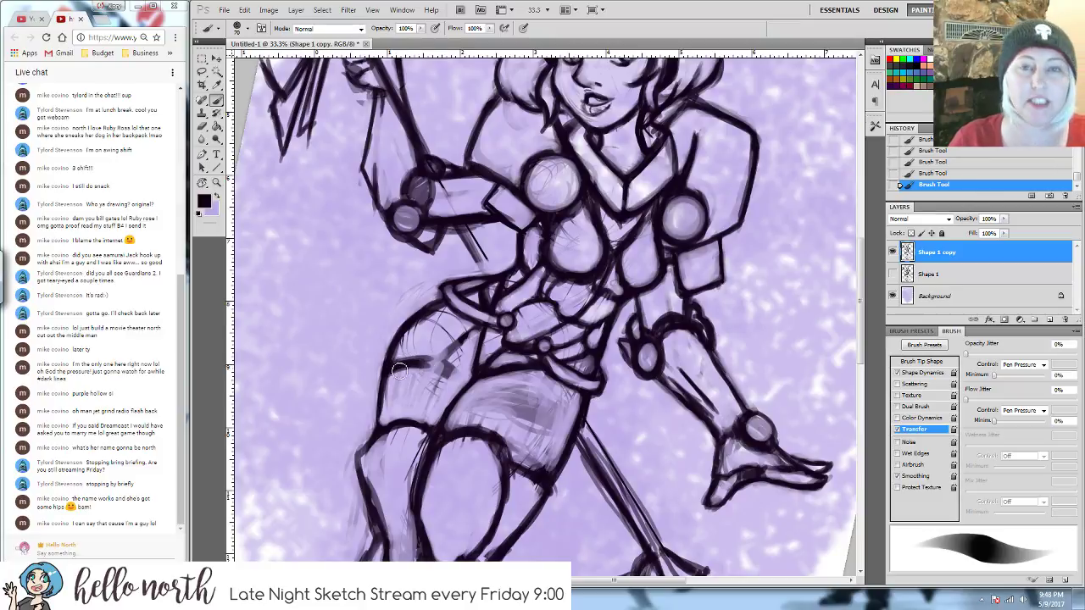
{"action": "mouse_move", "coordinate": [392, 363]}
{"action": "left_mouse_down"}
{"action": "mouse_move", "coordinate": [444, 368]}
{"action": "mouse_move", "coordinate": [457, 389]}
{"action": "mouse_move", "coordinate": [431, 367]}
{"action": "mouse_move", "coordinate": [466, 385]}
{"action": "mouse_move", "coordinate": [445, 368]}
{"action": "mouse_move", "coordinate": [466, 379]}
{"action": "mouse_move", "coordinate": [400, 362]}
{"action": "mouse_move", "coordinate": [429, 370]}
{"action": "mouse_move", "coordinate": [412, 358]}
{"action": "mouse_move", "coordinate": [397, 365]}
{"action": "mouse_move", "coordinate": [469, 386]}
{"action": "left_mouse_up"}
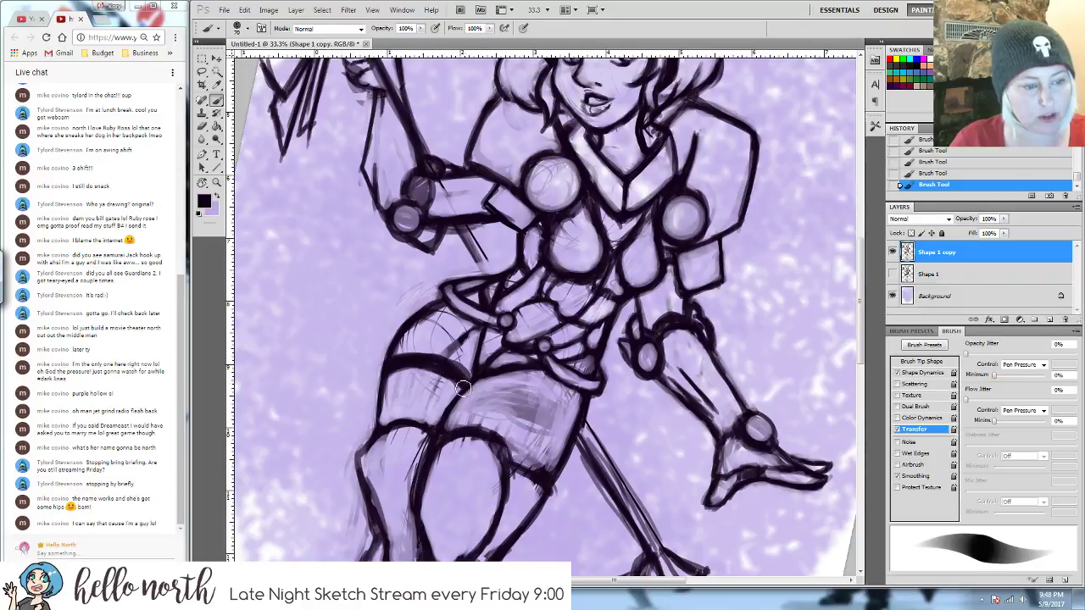
{"action": "left_click_drag", "start_coordinate": [483, 330], "coordinate": [437, 368]}
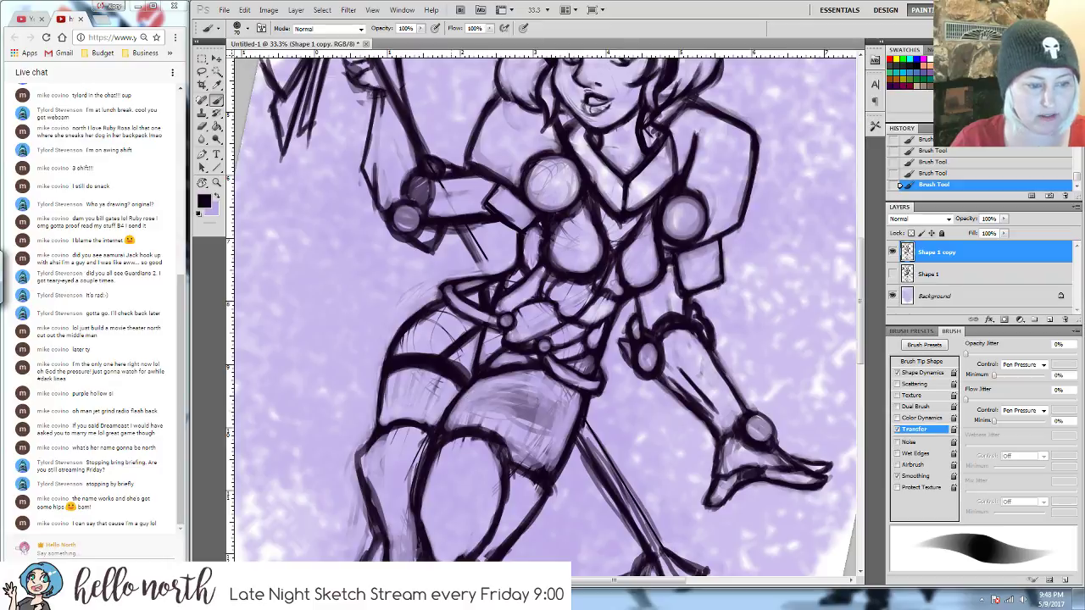
{"action": "mouse_move", "coordinate": [456, 407]}
{"action": "left_mouse_down"}
{"action": "mouse_move", "coordinate": [533, 408]}
{"action": "mouse_move", "coordinate": [483, 398]}
{"action": "mouse_move", "coordinate": [572, 433]}
{"action": "mouse_move", "coordinate": [535, 404]}
{"action": "mouse_move", "coordinate": [496, 394]}
{"action": "mouse_move", "coordinate": [454, 408]}
{"action": "left_mouse_up"}
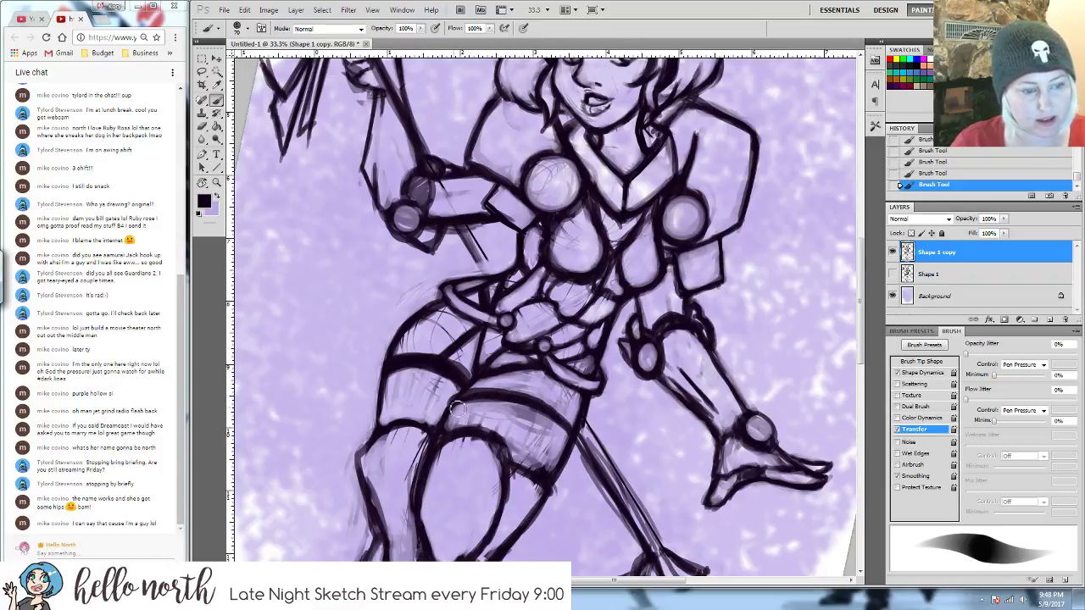
{"action": "mouse_move", "coordinate": [555, 418]}
{"action": "left_mouse_down"}
{"action": "mouse_move", "coordinate": [502, 402]}
{"action": "mouse_move", "coordinate": [563, 421]}
{"action": "left_mouse_up"}
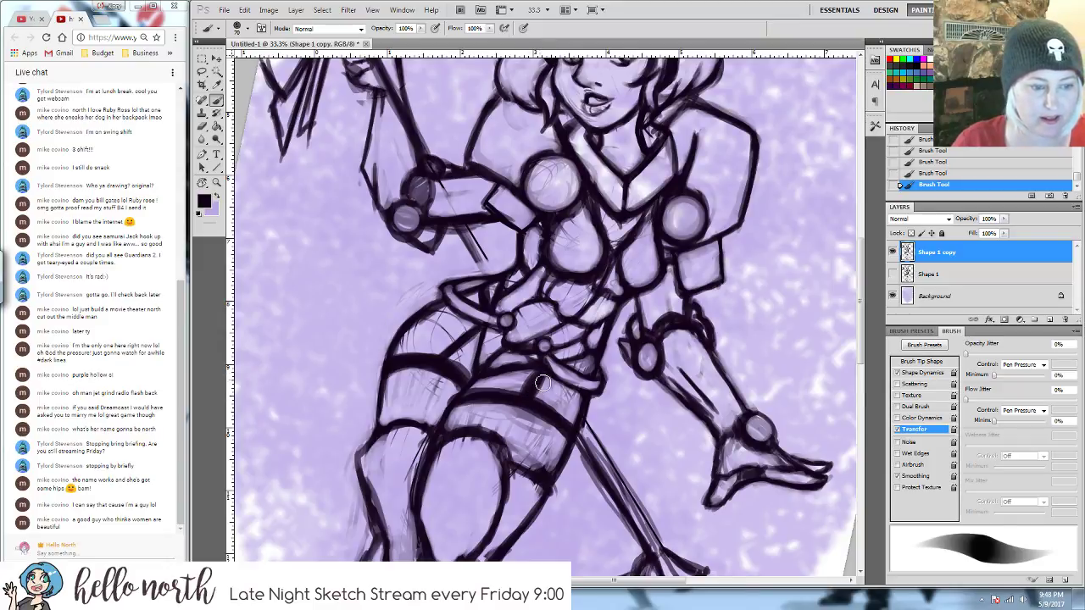
- Reduce the eraser size to 35 and trim the strap above the front thigh's band
{"action": "key", "text": "e"}
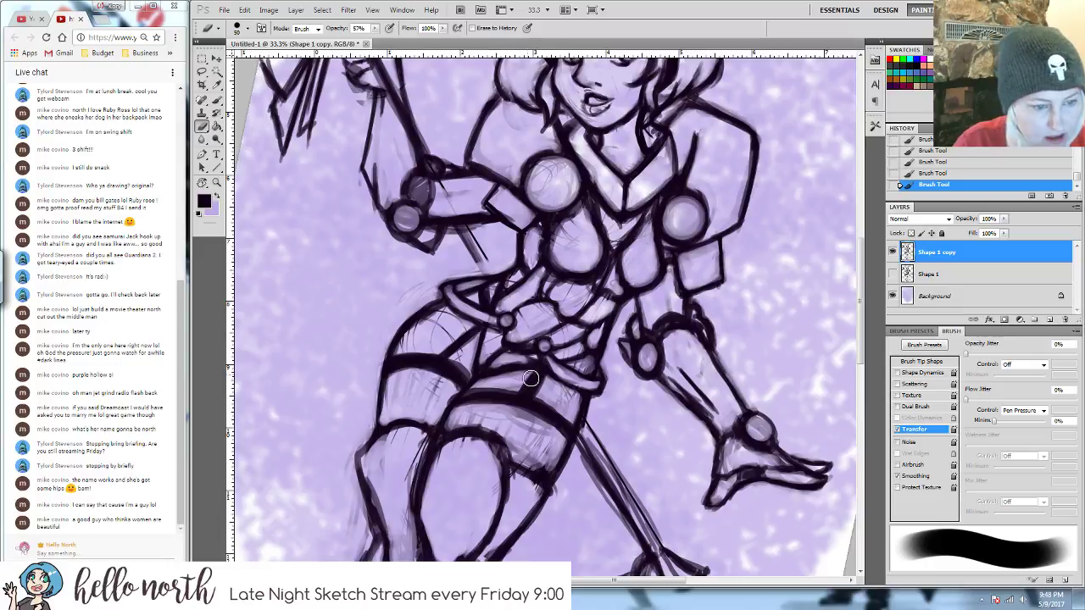
{"action": "key", "text": "bracketleft"}
{"action": "key", "text": "bracketleft"}
{"action": "key", "text": "bracketleft"}
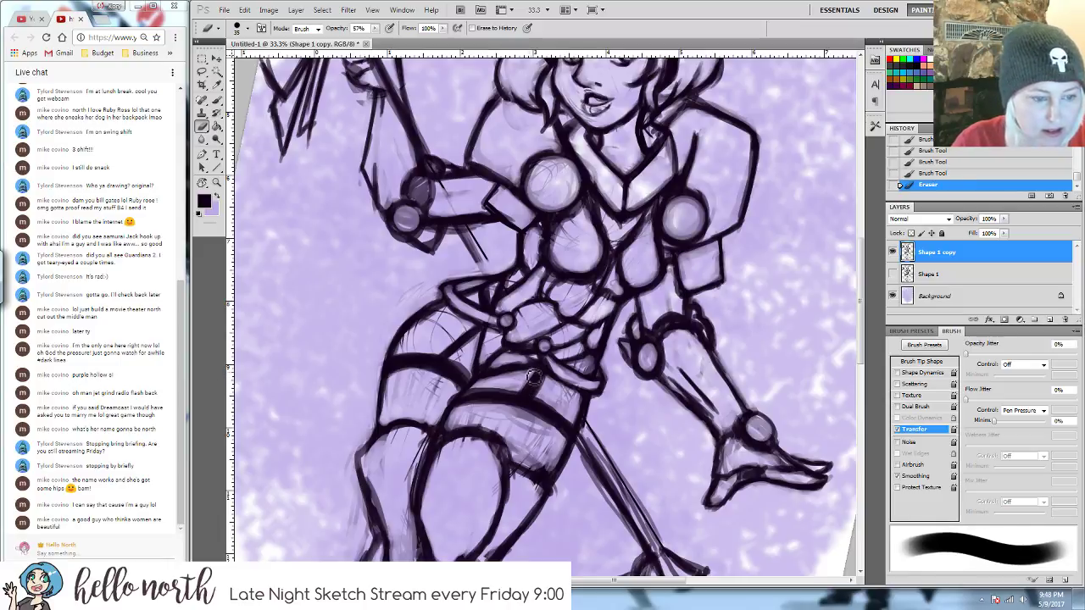
{"action": "left_click_drag", "start_coordinate": [545, 388], "coordinate": [540, 397]}
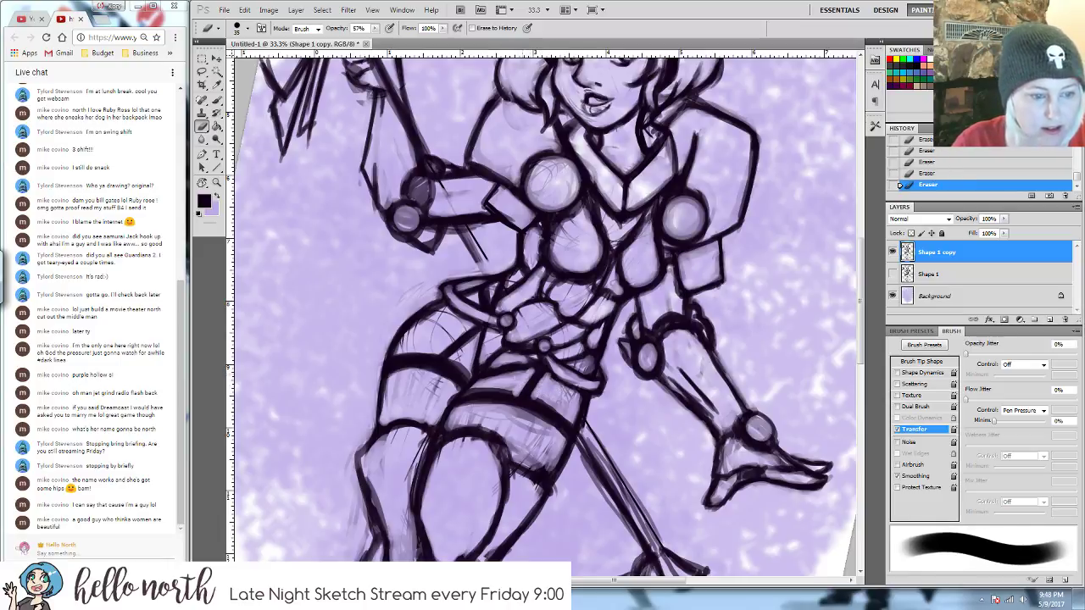
- Darken the lower belt edge beside the front strap and erase rough marks between the belt and the thigh band
{"action": "key", "text": "b"}
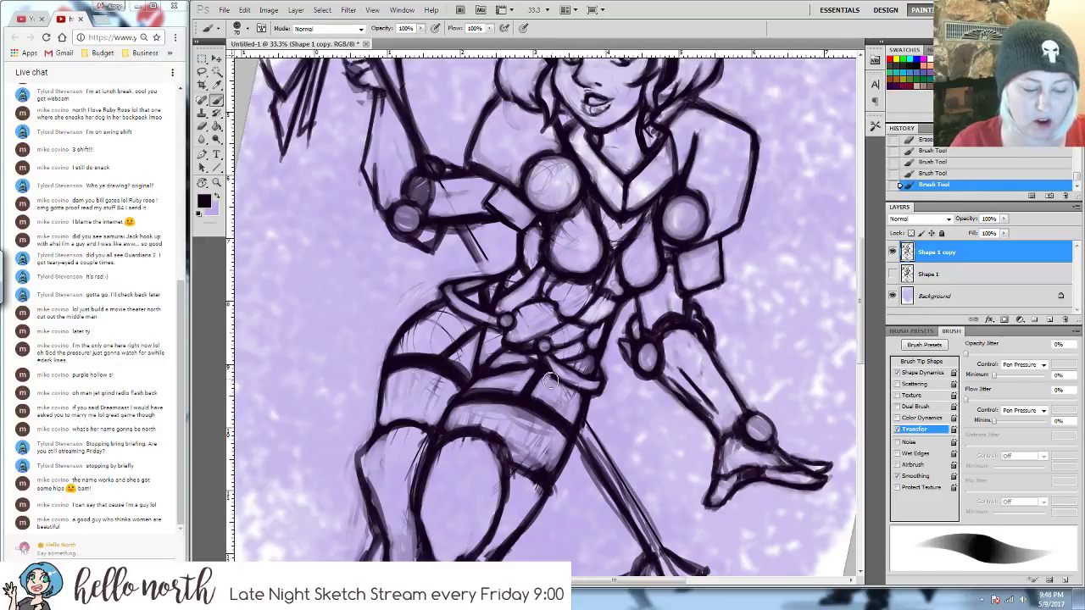
{"action": "mouse_move", "coordinate": [561, 383]}
{"action": "left_mouse_down"}
{"action": "mouse_move", "coordinate": [548, 361]}
{"action": "mouse_move", "coordinate": [560, 382]}
{"action": "mouse_move", "coordinate": [589, 396]}
{"action": "left_mouse_up"}
{"action": "left_click_drag", "start_coordinate": [557, 358], "coordinate": [583, 375]}
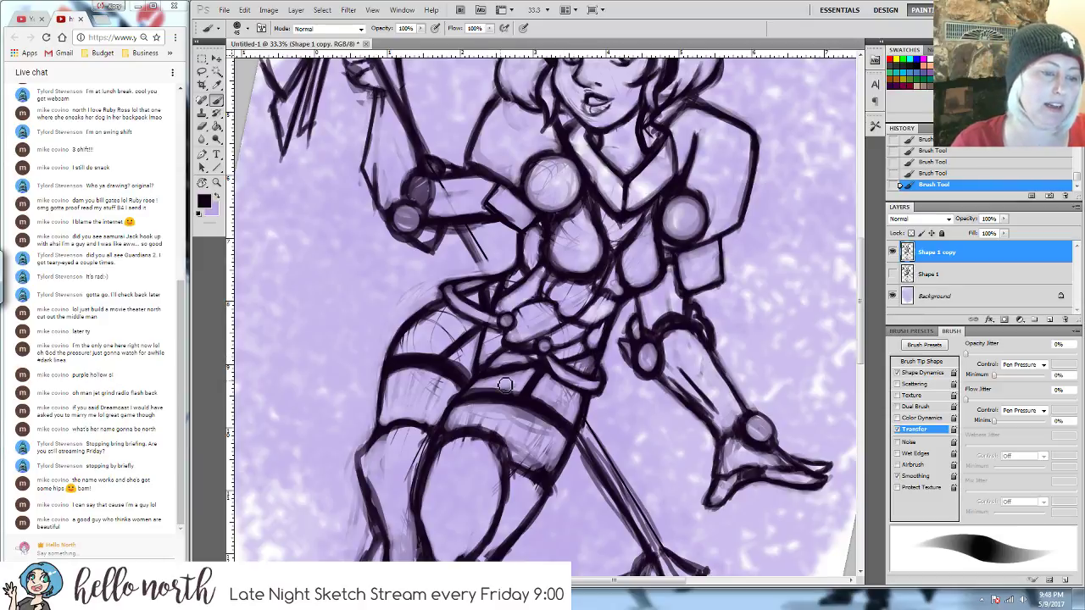
{"action": "key", "text": "e"}
{"action": "mouse_move", "coordinate": [500, 393]}
{"action": "left_mouse_down"}
{"action": "mouse_move", "coordinate": [508, 383]}
{"action": "mouse_move", "coordinate": [481, 386]}
{"action": "mouse_move", "coordinate": [530, 377]}
{"action": "mouse_move", "coordinate": [508, 373]}
{"action": "left_mouse_up"}
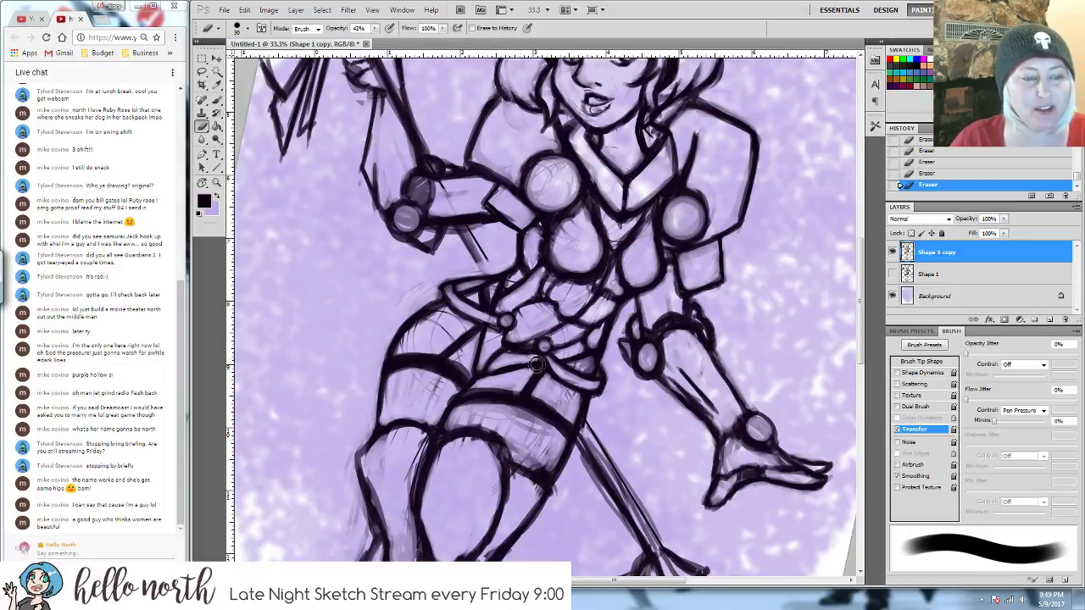
- Redraw the top edge of the front thigh, the inner hip line and the far thigh's outer contour with the brush
{"action": "key", "text": "b"}
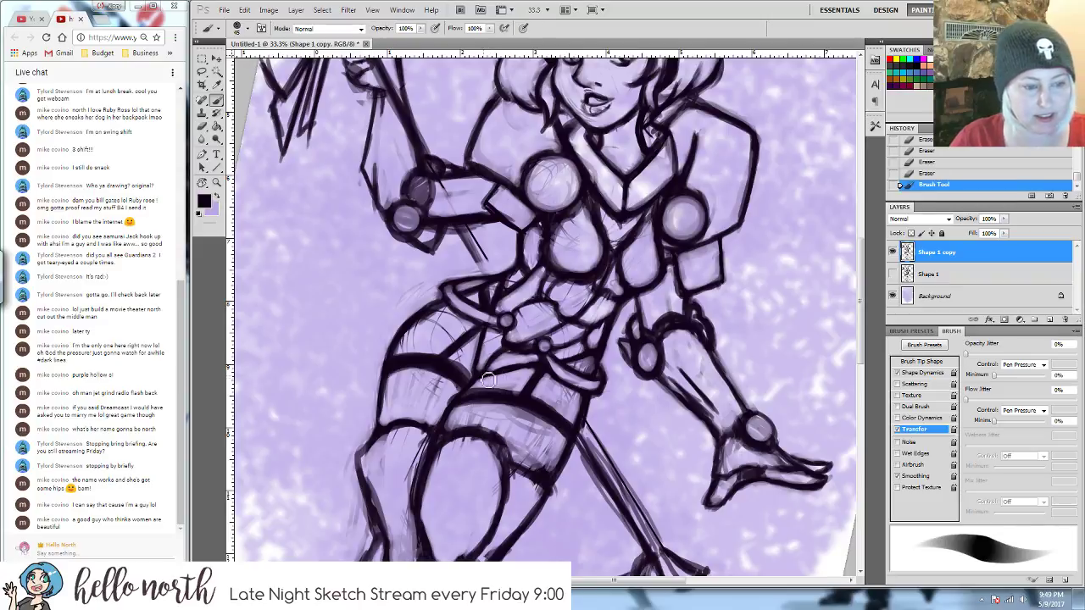
{"action": "left_click_drag", "start_coordinate": [488, 381], "coordinate": [499, 378]}
{"action": "mouse_move", "coordinate": [500, 378]}
{"action": "left_mouse_down"}
{"action": "mouse_move", "coordinate": [534, 369]}
{"action": "mouse_move", "coordinate": [521, 375]}
{"action": "left_mouse_up"}
{"action": "left_click_drag", "start_coordinate": [489, 331], "coordinate": [484, 359]}
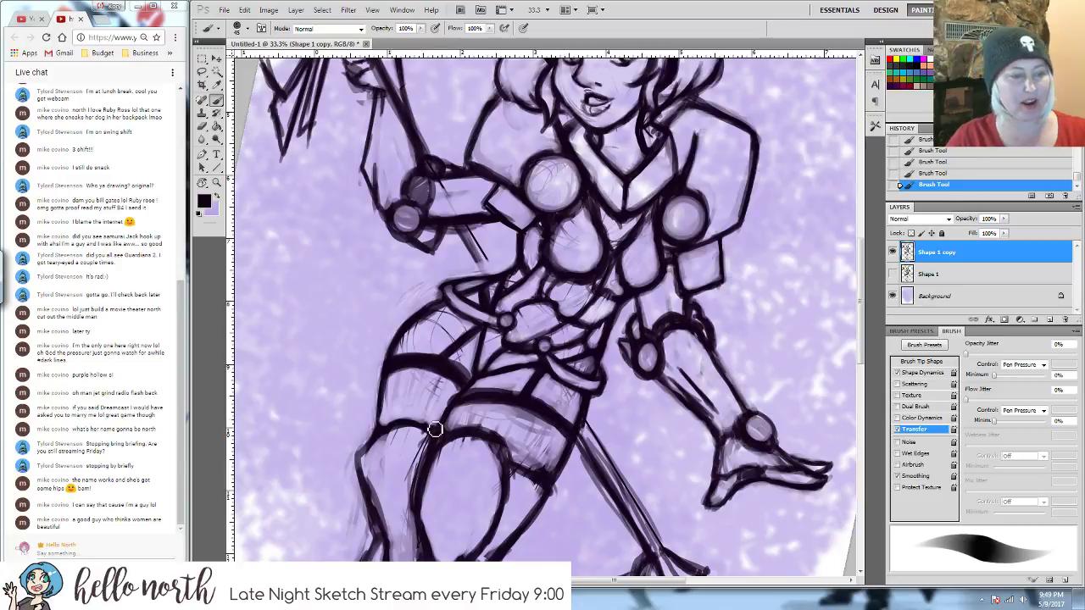
{"action": "left_click_drag", "start_coordinate": [387, 395], "coordinate": [384, 435]}
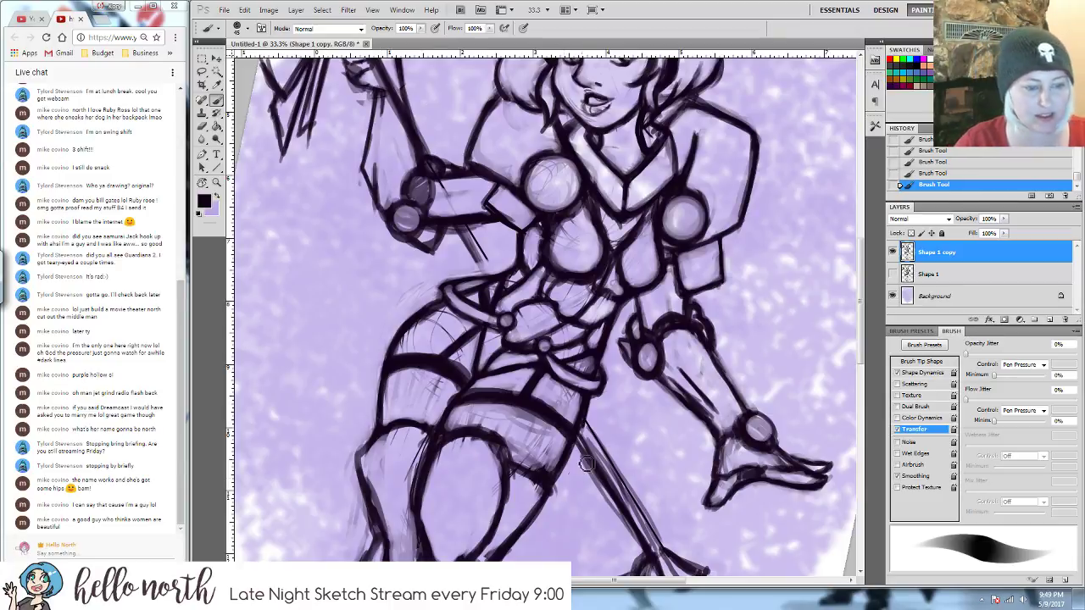
{"action": "mouse_move", "coordinate": [530, 576]}
{"action": "left_mouse_down"}
{"action": "mouse_move", "coordinate": [532, 349]}
{"action": "mouse_move", "coordinate": [527, 391]}
{"action": "left_mouse_up"}
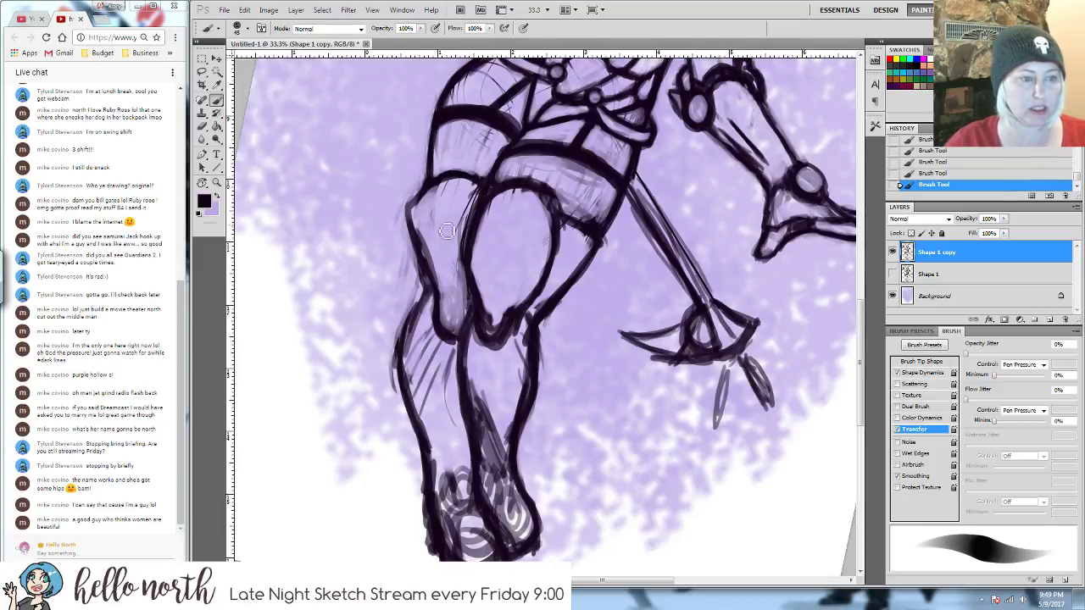
- Thicken the outer contour of the far knee guard with short dark brush strokes
{"action": "left_click_drag", "start_coordinate": [428, 259], "coordinate": [434, 269]}
{"action": "left_click_drag", "start_coordinate": [422, 220], "coordinate": [436, 283]}
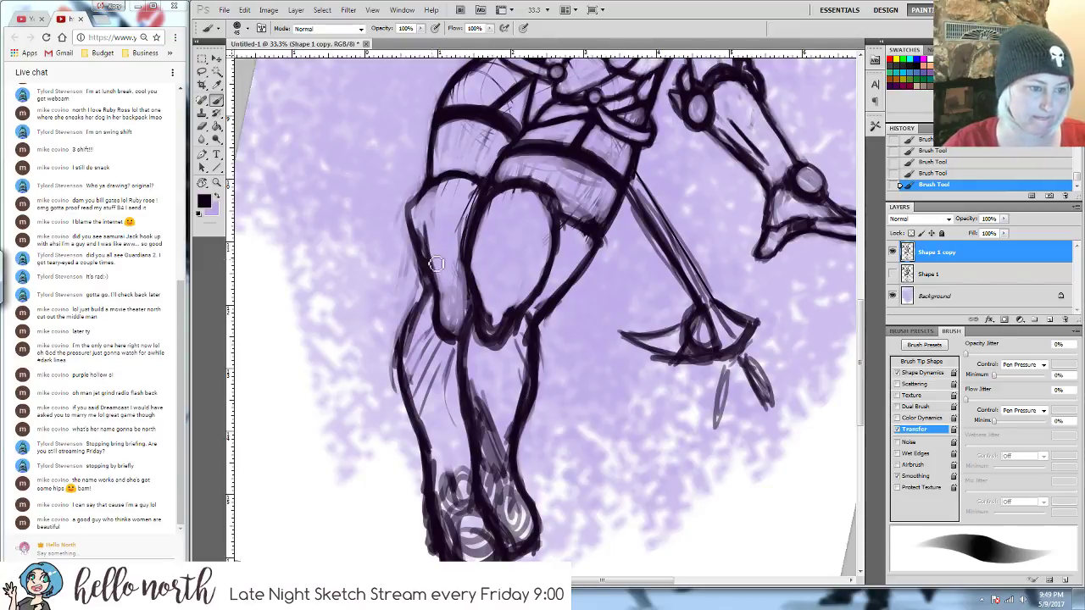
{"action": "left_click_drag", "start_coordinate": [427, 243], "coordinate": [440, 307]}
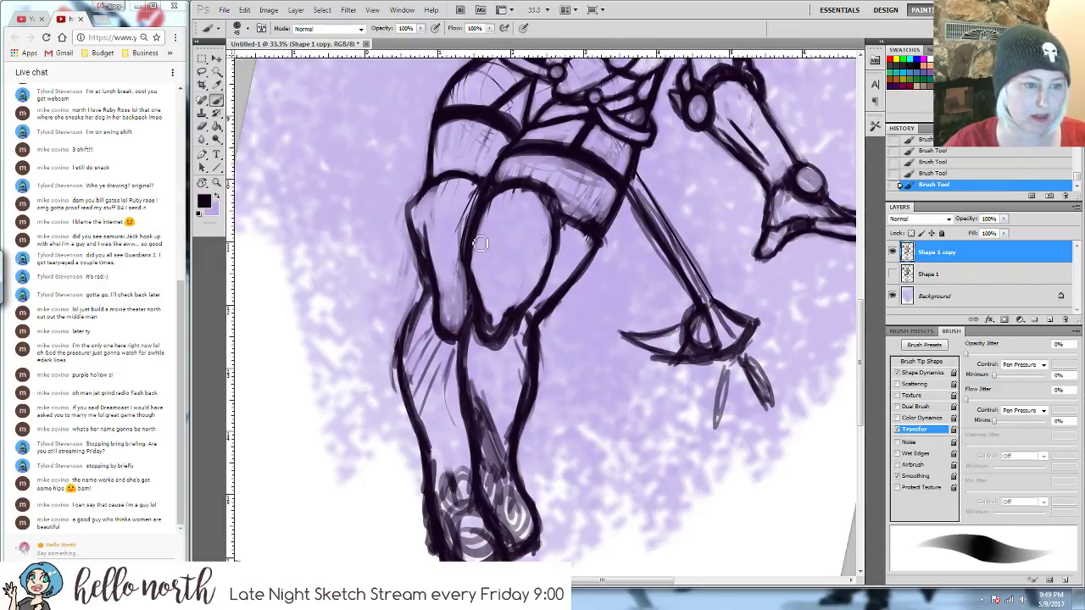
- Erase the rough marks inside both knee guards, thin the front guard's edge and remove the far guard's bulging outer line
{"action": "key", "text": "e"}
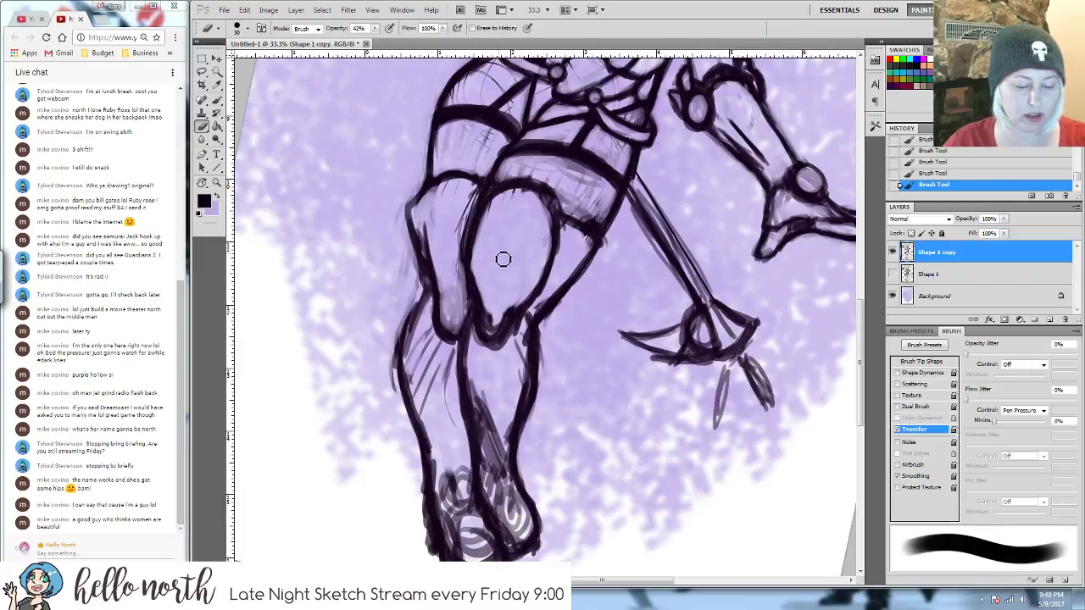
{"action": "mouse_move", "coordinate": [494, 211]}
{"action": "left_mouse_down"}
{"action": "mouse_move", "coordinate": [476, 244]}
{"action": "mouse_move", "coordinate": [481, 297]}
{"action": "mouse_move", "coordinate": [485, 288]}
{"action": "mouse_move", "coordinate": [497, 319]}
{"action": "left_mouse_up"}
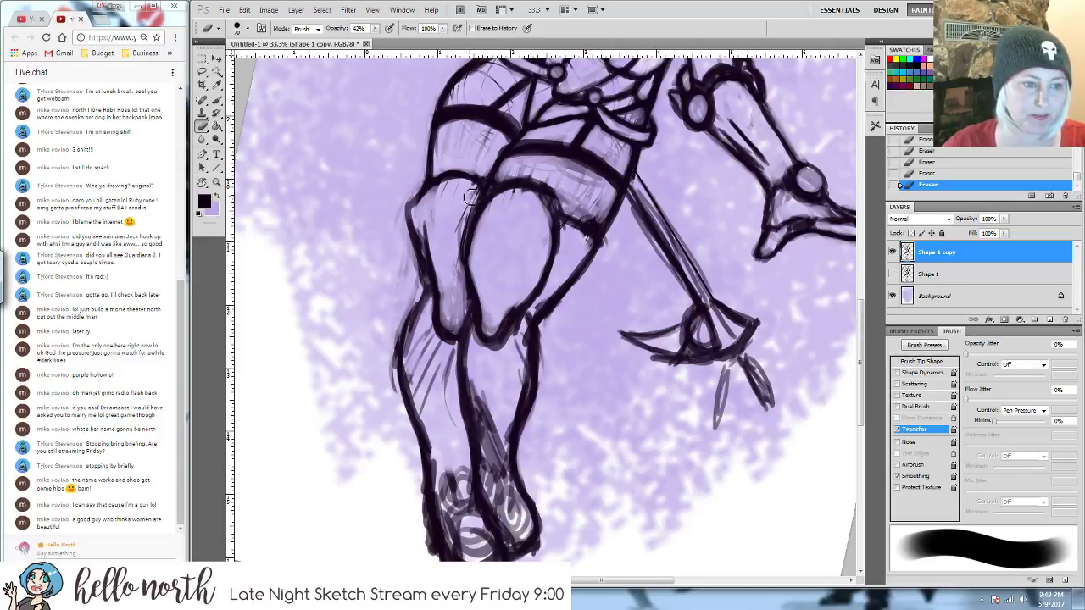
{"action": "left_click_drag", "start_coordinate": [471, 196], "coordinate": [458, 293]}
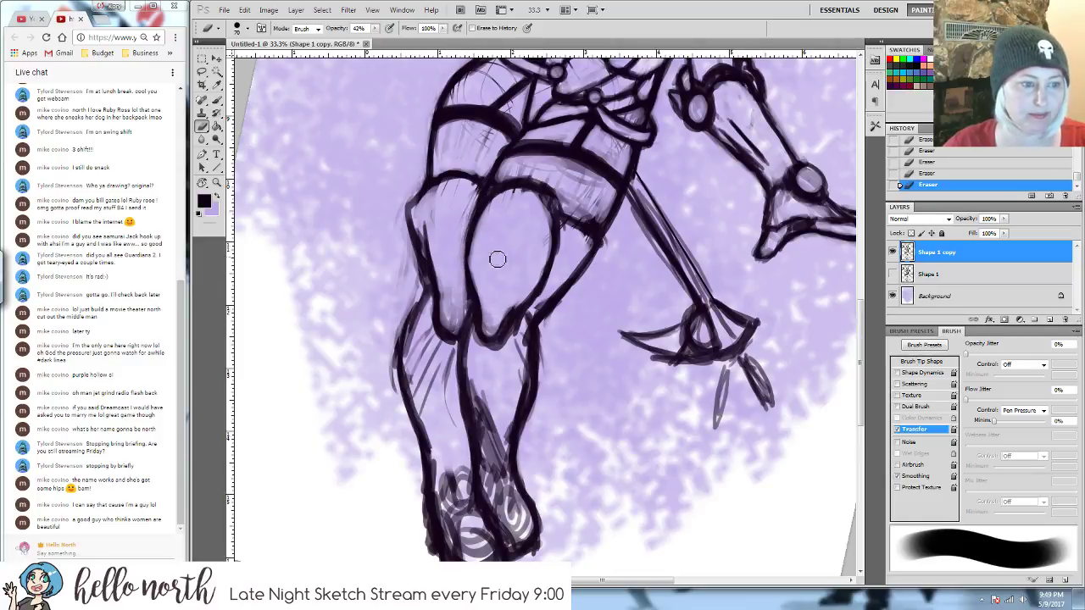
{"action": "mouse_move", "coordinate": [542, 227]}
{"action": "left_mouse_down"}
{"action": "mouse_move", "coordinate": [549, 263]}
{"action": "mouse_move", "coordinate": [510, 305]}
{"action": "mouse_move", "coordinate": [533, 266]}
{"action": "mouse_move", "coordinate": [491, 336]}
{"action": "mouse_move", "coordinate": [558, 257]}
{"action": "left_mouse_up"}
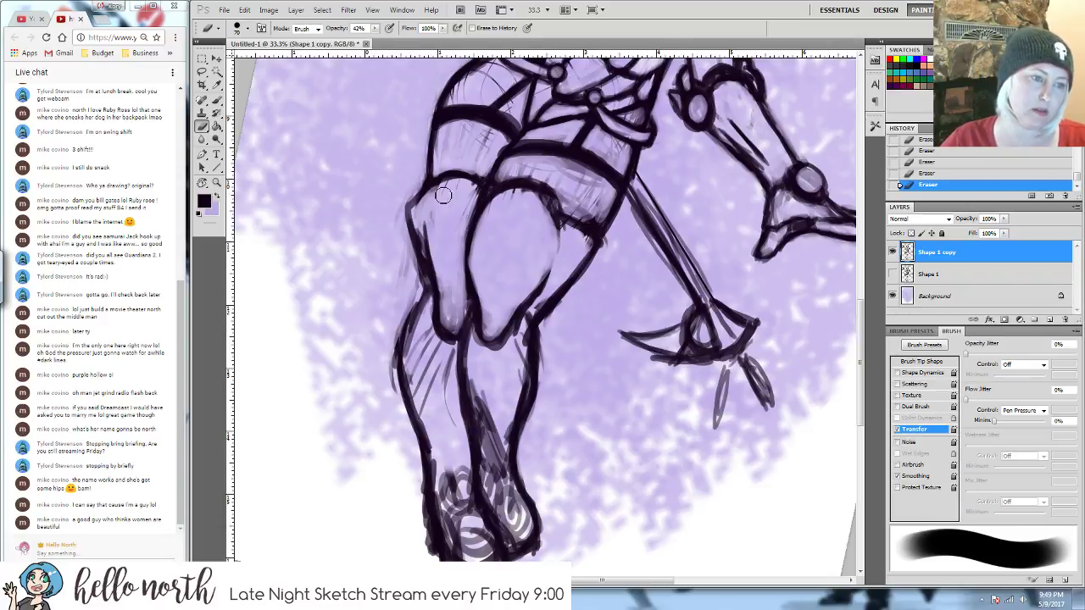
{"action": "mouse_move", "coordinate": [416, 184]}
{"action": "left_mouse_down"}
{"action": "mouse_move", "coordinate": [399, 213]}
{"action": "mouse_move", "coordinate": [406, 237]}
{"action": "mouse_move", "coordinate": [413, 203]}
{"action": "mouse_move", "coordinate": [421, 276]}
{"action": "mouse_move", "coordinate": [418, 243]}
{"action": "left_mouse_up"}
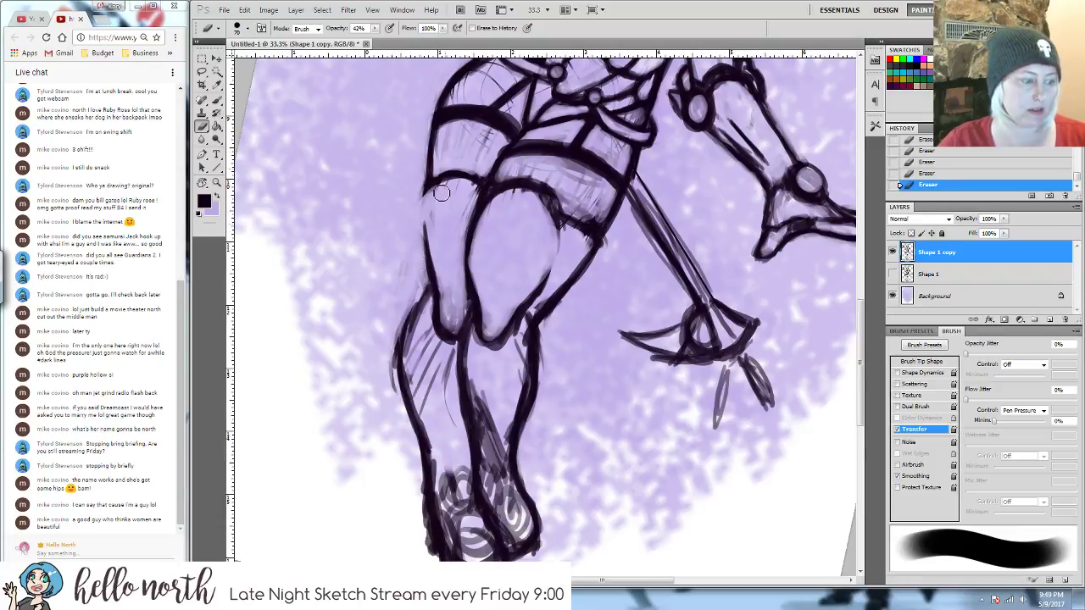
- Redraw the far knee guard's outer contour as one smooth line and erase the stray marks around its tip and the calf
{"action": "key", "text": "b"}
{"action": "mouse_move", "coordinate": [428, 192]}
{"action": "left_mouse_down"}
{"action": "mouse_move", "coordinate": [418, 222]}
{"action": "mouse_move", "coordinate": [420, 204]}
{"action": "mouse_move", "coordinate": [437, 292]}
{"action": "left_mouse_up"}
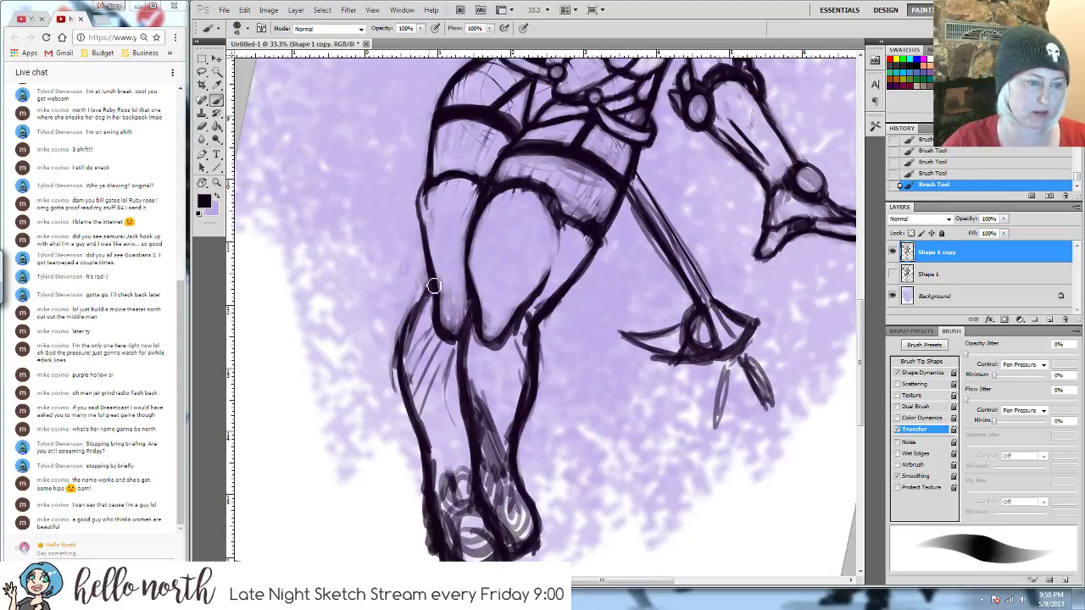
{"action": "key", "text": "e"}
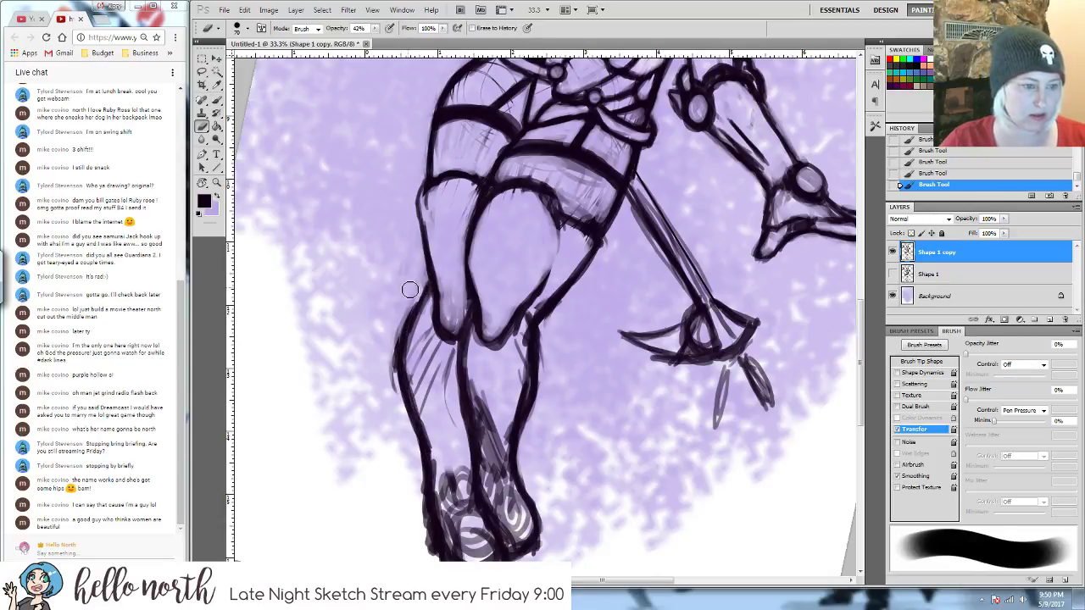
{"action": "mouse_move", "coordinate": [410, 290]}
{"action": "left_mouse_down"}
{"action": "mouse_move", "coordinate": [393, 392]}
{"action": "mouse_move", "coordinate": [400, 316]}
{"action": "mouse_move", "coordinate": [392, 385]}
{"action": "mouse_move", "coordinate": [396, 336]}
{"action": "mouse_move", "coordinate": [410, 430]}
{"action": "mouse_move", "coordinate": [420, 344]}
{"action": "mouse_move", "coordinate": [439, 450]}
{"action": "mouse_move", "coordinate": [426, 374]}
{"action": "mouse_move", "coordinate": [439, 377]}
{"action": "mouse_move", "coordinate": [445, 355]}
{"action": "mouse_move", "coordinate": [448, 381]}
{"action": "mouse_move", "coordinate": [430, 345]}
{"action": "mouse_move", "coordinate": [444, 362]}
{"action": "mouse_move", "coordinate": [451, 327]}
{"action": "left_mouse_up"}
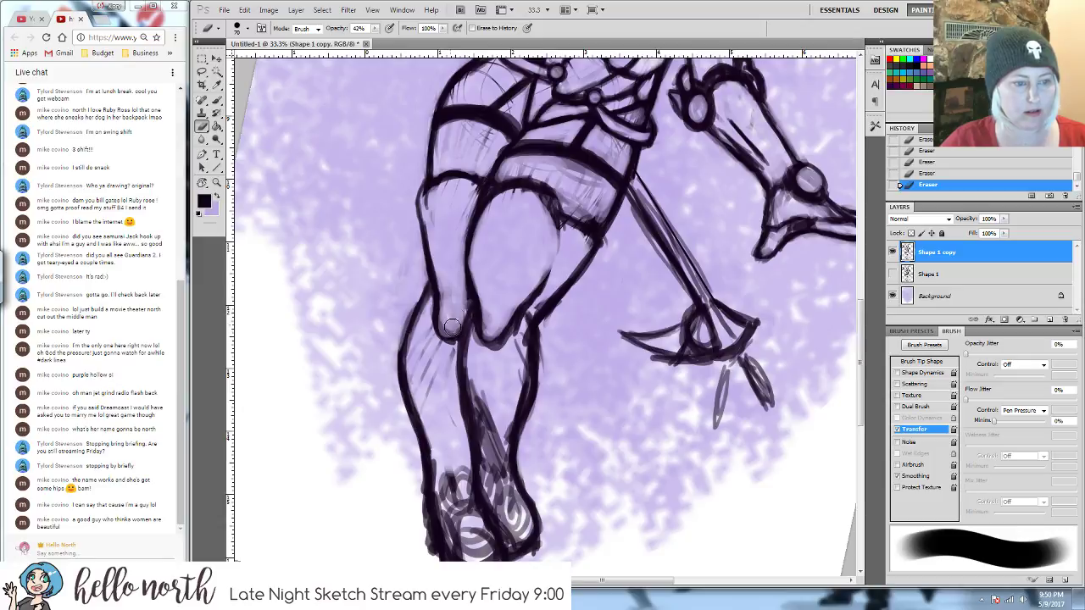
- Erase the hatching and dark scribbles on the shins and feet, and trim the rough outer edges of the feet
{"action": "mouse_move", "coordinate": [591, 278]}
{"action": "left_mouse_down"}
{"action": "mouse_move", "coordinate": [547, 296]}
{"action": "mouse_move", "coordinate": [518, 364]}
{"action": "mouse_move", "coordinate": [497, 380]}
{"action": "mouse_move", "coordinate": [514, 311]}
{"action": "mouse_move", "coordinate": [497, 388]}
{"action": "mouse_move", "coordinate": [517, 451]}
{"action": "mouse_move", "coordinate": [506, 339]}
{"action": "mouse_move", "coordinate": [533, 283]}
{"action": "mouse_move", "coordinate": [516, 419]}
{"action": "mouse_move", "coordinate": [533, 451]}
{"action": "mouse_move", "coordinate": [527, 471]}
{"action": "mouse_move", "coordinate": [548, 416]}
{"action": "mouse_move", "coordinate": [537, 380]}
{"action": "mouse_move", "coordinate": [555, 462]}
{"action": "mouse_move", "coordinate": [540, 491]}
{"action": "left_mouse_up"}
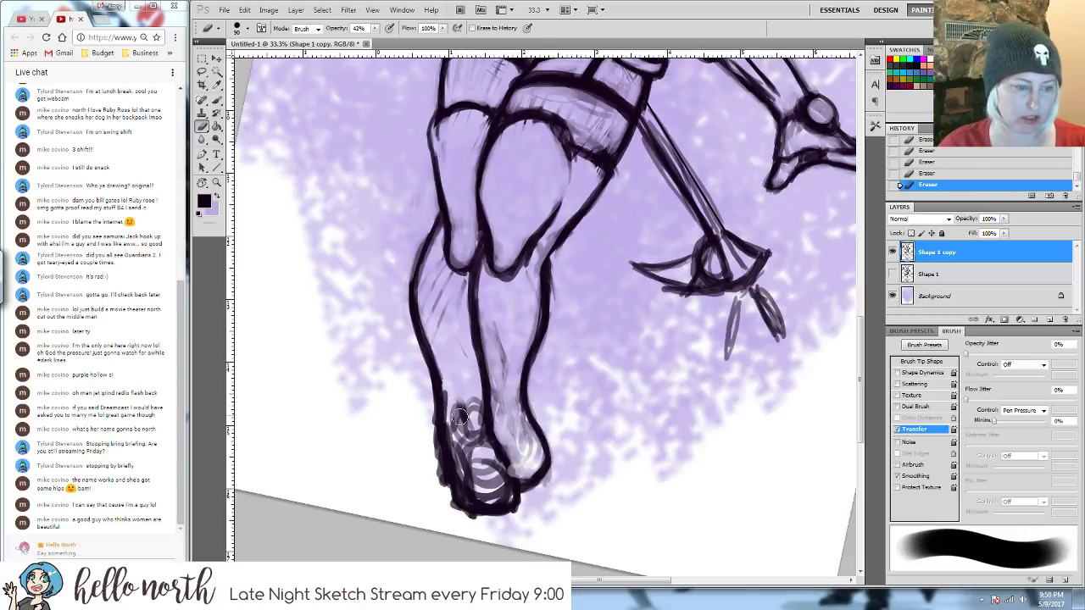
{"action": "mouse_move", "coordinate": [452, 379]}
{"action": "left_mouse_down"}
{"action": "mouse_move", "coordinate": [468, 483]}
{"action": "mouse_move", "coordinate": [500, 491]}
{"action": "mouse_move", "coordinate": [468, 399]}
{"action": "mouse_move", "coordinate": [472, 437]}
{"action": "mouse_move", "coordinate": [449, 400]}
{"action": "mouse_move", "coordinate": [456, 425]}
{"action": "mouse_move", "coordinate": [457, 395]}
{"action": "mouse_move", "coordinate": [469, 422]}
{"action": "mouse_move", "coordinate": [470, 398]}
{"action": "mouse_move", "coordinate": [488, 472]}
{"action": "mouse_move", "coordinate": [453, 513]}
{"action": "left_mouse_up"}
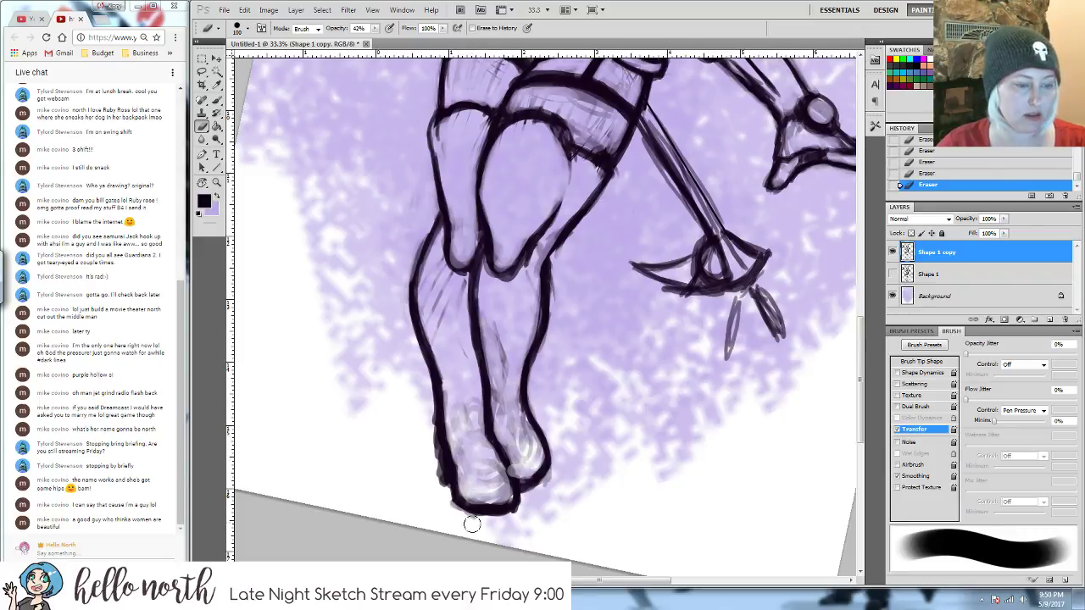
{"action": "mouse_move", "coordinate": [421, 435]}
{"action": "left_mouse_down"}
{"action": "mouse_move", "coordinate": [425, 419]}
{"action": "mouse_move", "coordinate": [434, 480]}
{"action": "mouse_move", "coordinate": [536, 458]}
{"action": "mouse_move", "coordinate": [508, 504]}
{"action": "mouse_move", "coordinate": [475, 528]}
{"action": "mouse_move", "coordinate": [507, 465]}
{"action": "mouse_move", "coordinate": [526, 508]}
{"action": "left_mouse_up"}
- Reinforce the outlines of the feet and the outer calf with the brush, and erase leftover shading around the ankles
{"action": "key", "text": "b"}
{"action": "left_click_drag", "start_coordinate": [507, 447], "coordinate": [499, 459]}
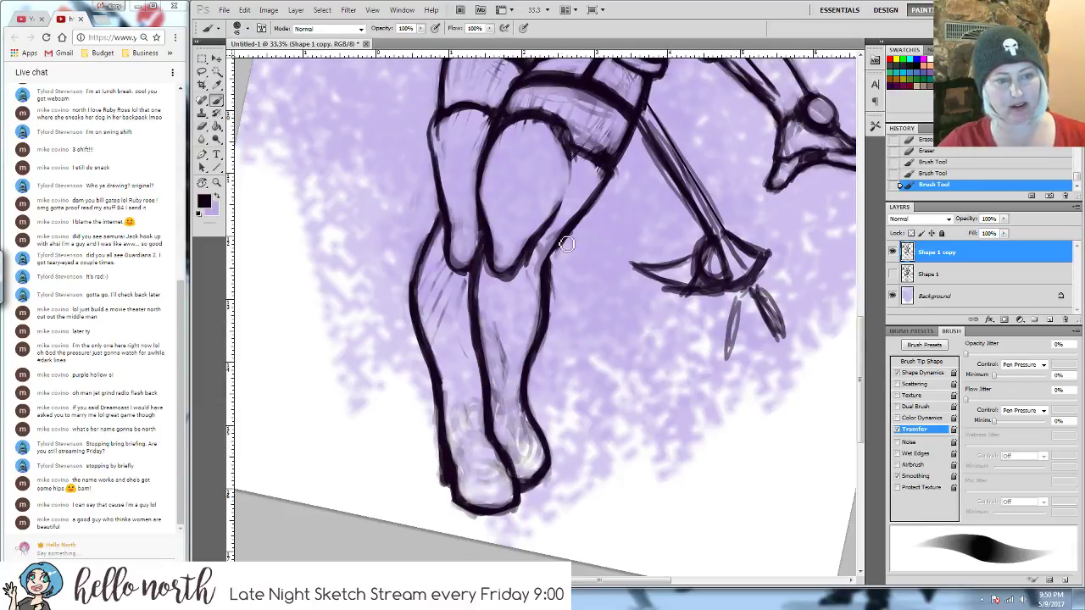
{"action": "left_click_drag", "start_coordinate": [551, 272], "coordinate": [549, 282]}
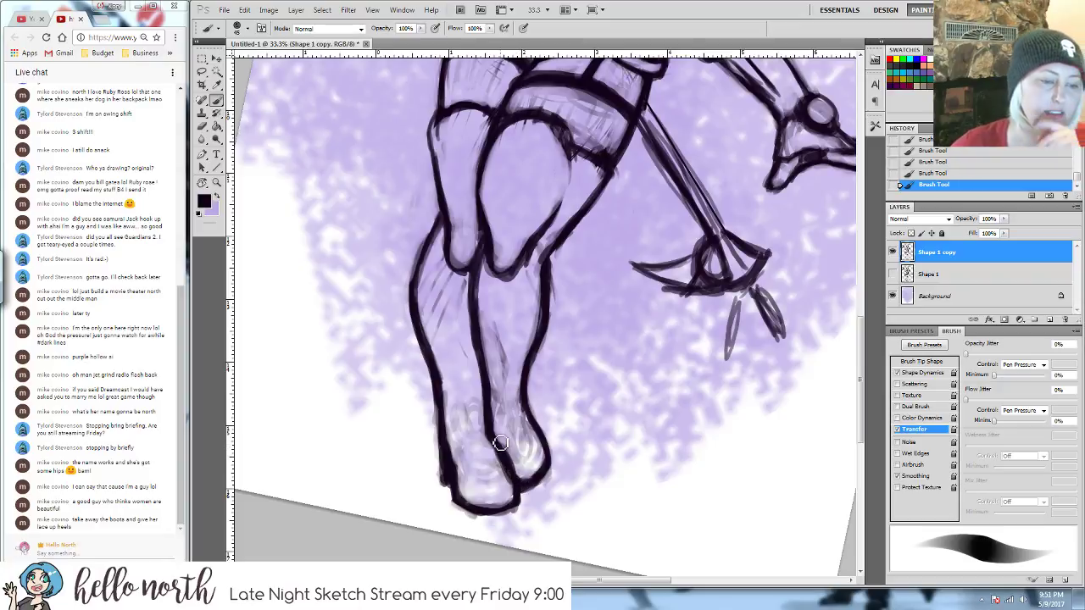
{"action": "key", "text": "e"}
{"action": "mouse_move", "coordinate": [501, 421]}
{"action": "left_mouse_down"}
{"action": "mouse_move", "coordinate": [518, 455]}
{"action": "mouse_move", "coordinate": [512, 440]}
{"action": "mouse_move", "coordinate": [526, 447]}
{"action": "mouse_move", "coordinate": [503, 396]}
{"action": "mouse_move", "coordinate": [601, 241]}
{"action": "mouse_move", "coordinate": [512, 307]}
{"action": "mouse_move", "coordinate": [498, 386]}
{"action": "left_mouse_up"}
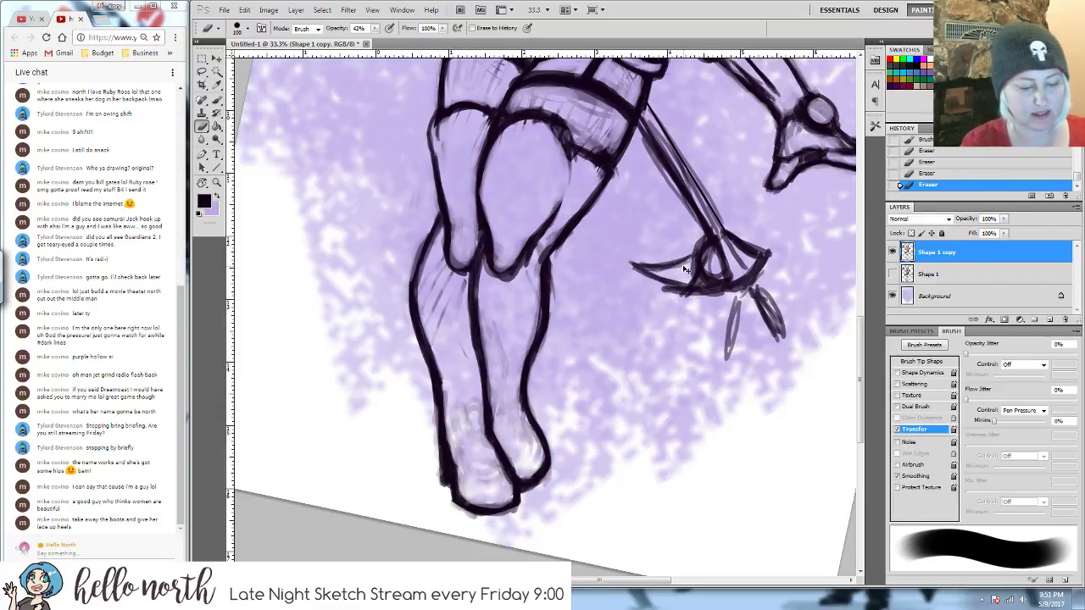
- Erase the shading inside the raised arm's lower elbow disc and redraw the dark armor edge beneath it
{"action": "key", "text": "ctrl+minus"}
{"action": "key", "text": "ctrl+minus"}
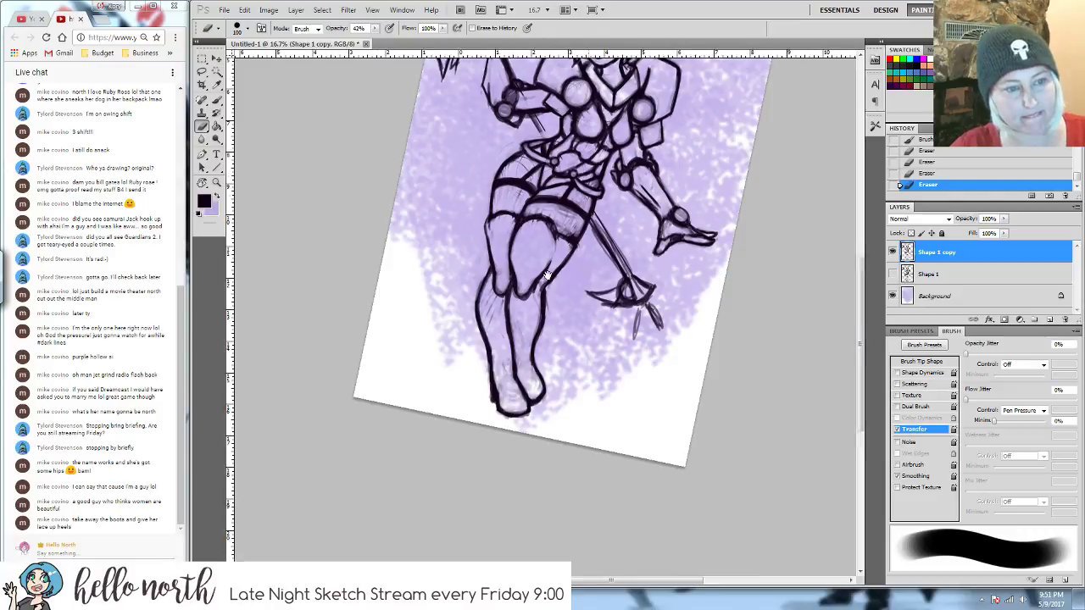
{"action": "scroll", "coordinate": [547, 275], "scroll_direction": "up", "scroll_amount": 2}
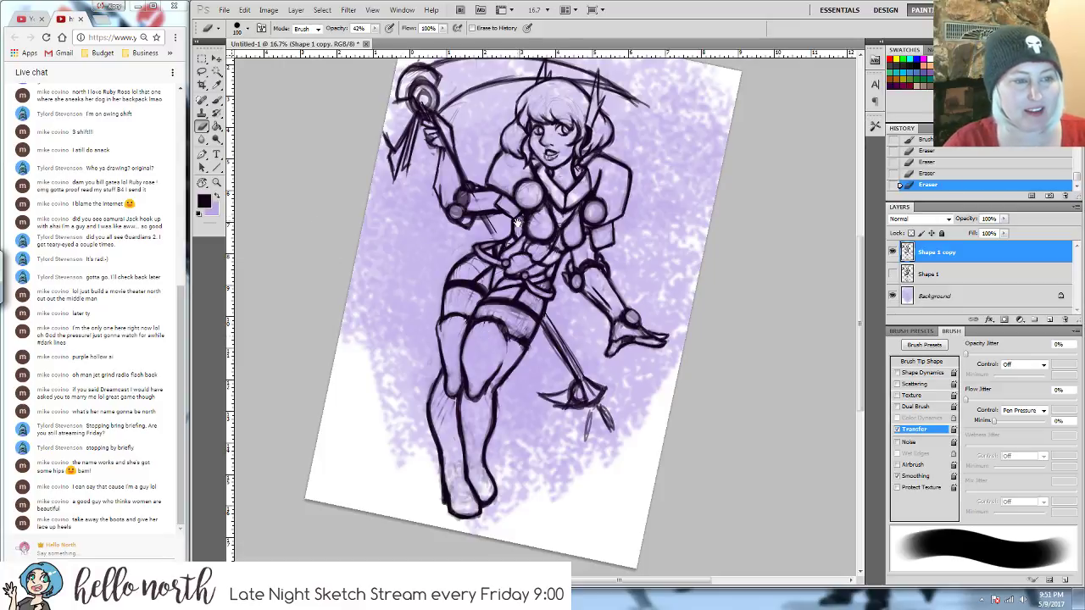
{"action": "left_click_drag", "start_coordinate": [517, 223], "coordinate": [513, 239]}
{"action": "scroll", "coordinate": [511, 238], "scroll_direction": "up", "scroll_amount": 1}
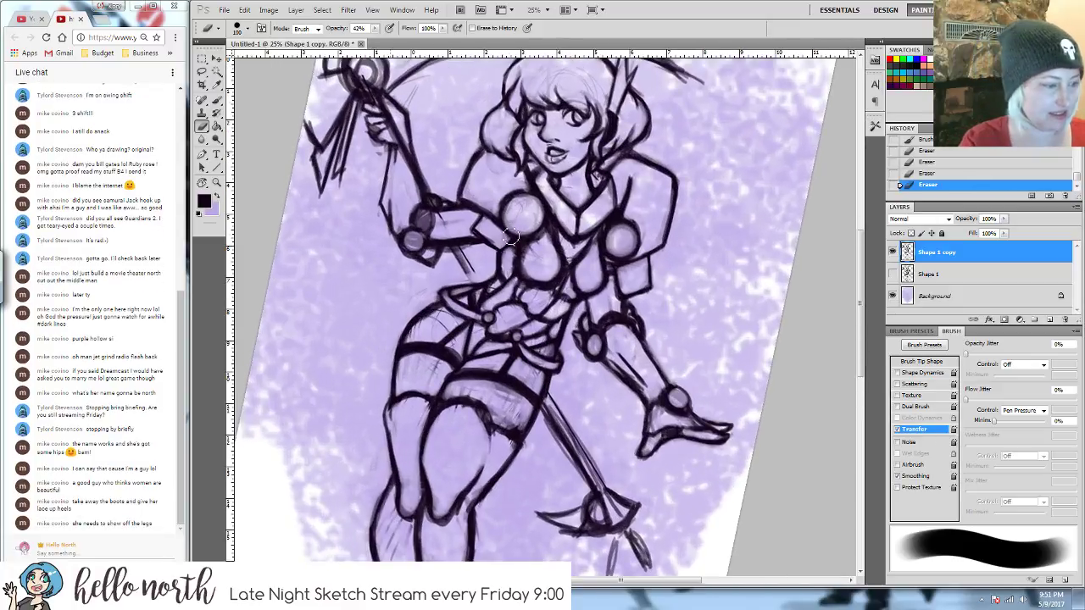
{"action": "left_click_drag", "start_coordinate": [497, 340], "coordinate": [457, 225]}
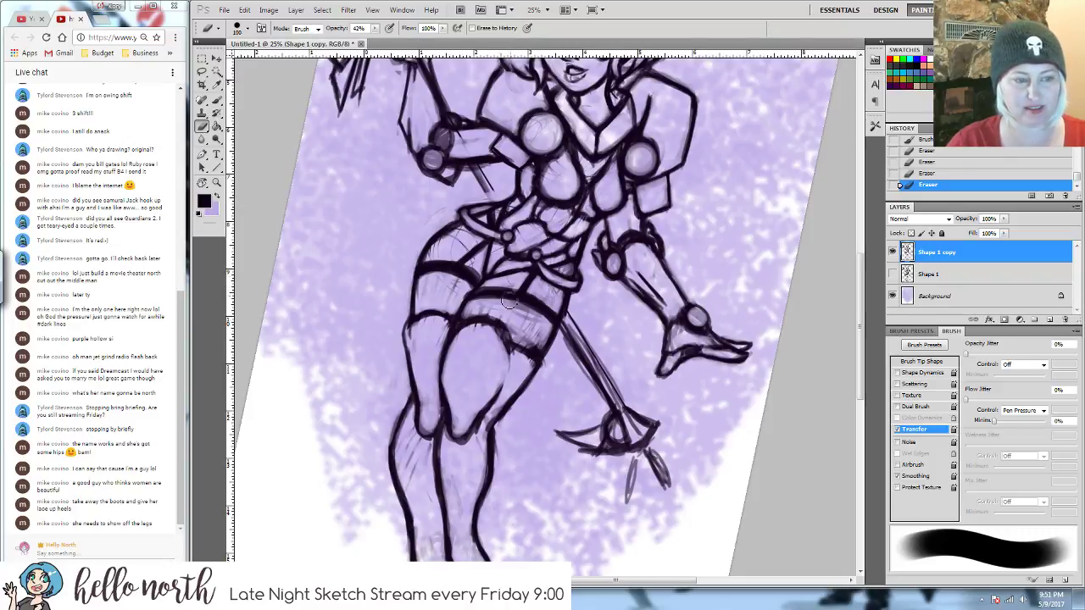
{"action": "left_click_drag", "start_coordinate": [400, 143], "coordinate": [389, 275]}
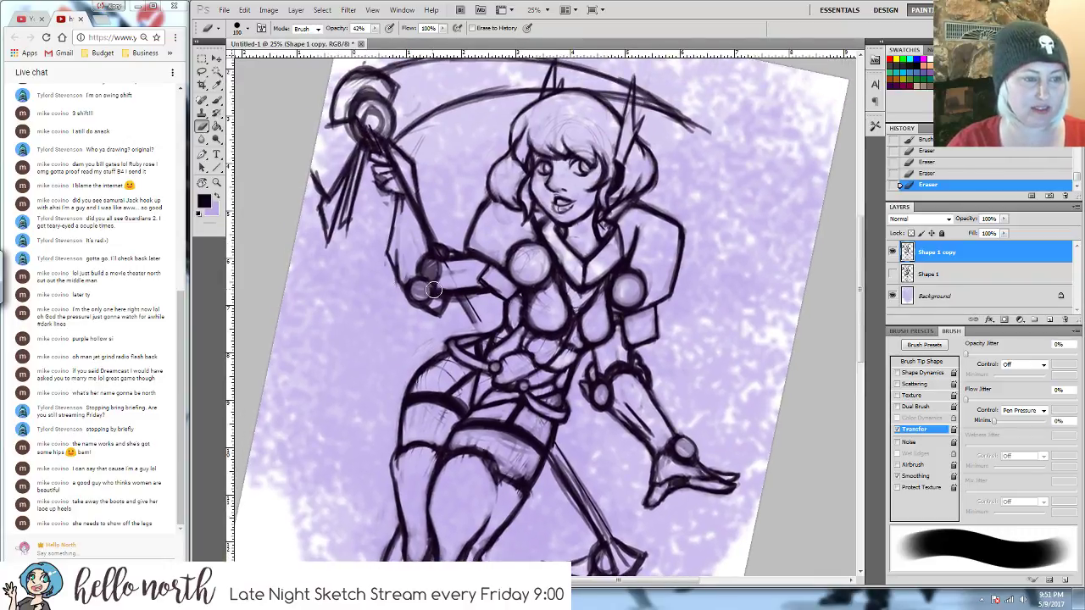
{"action": "left_click", "coordinate": [419, 292]}
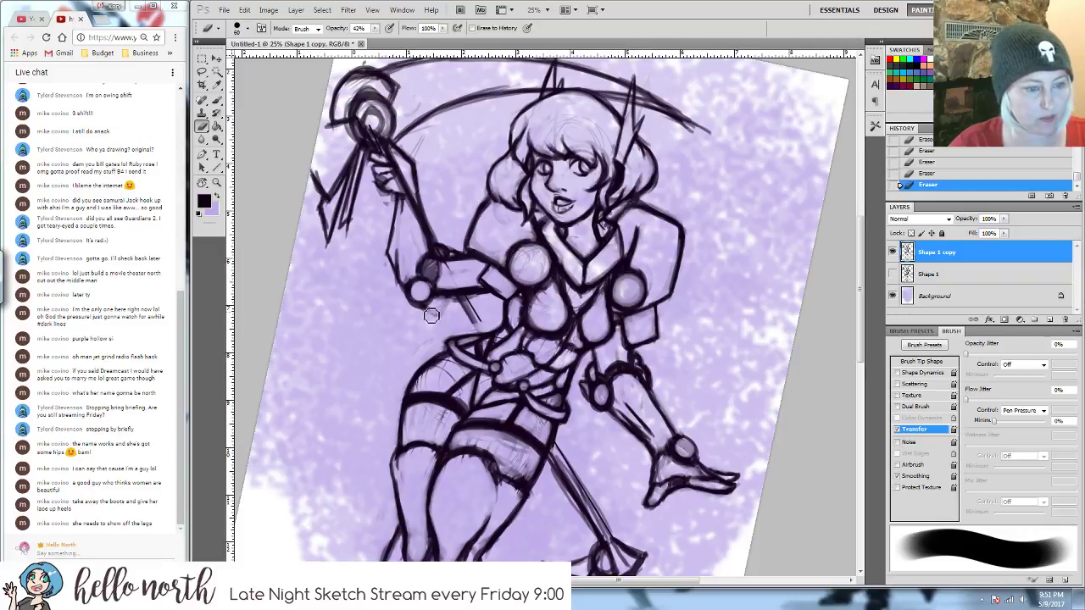
{"action": "key", "text": "b"}
{"action": "mouse_move", "coordinate": [433, 310]}
{"action": "left_mouse_down"}
{"action": "mouse_move", "coordinate": [445, 321]}
{"action": "mouse_move", "coordinate": [454, 301]}
{"action": "left_mouse_up"}
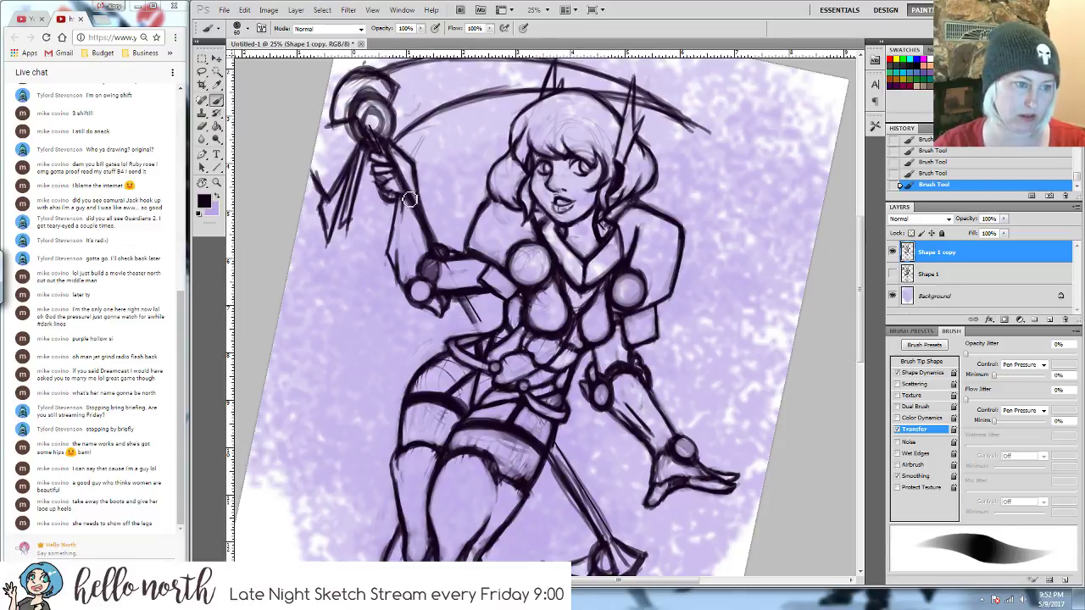
- Thicken the scythe shaft along the raised forearm and below the elbow, and darken the round hub at the blade
{"action": "mouse_move", "coordinate": [422, 224]}
{"action": "left_mouse_down"}
{"action": "mouse_move", "coordinate": [401, 186]}
{"action": "mouse_move", "coordinate": [434, 248]}
{"action": "left_mouse_up"}
{"action": "left_click_drag", "start_coordinate": [406, 203], "coordinate": [435, 250]}
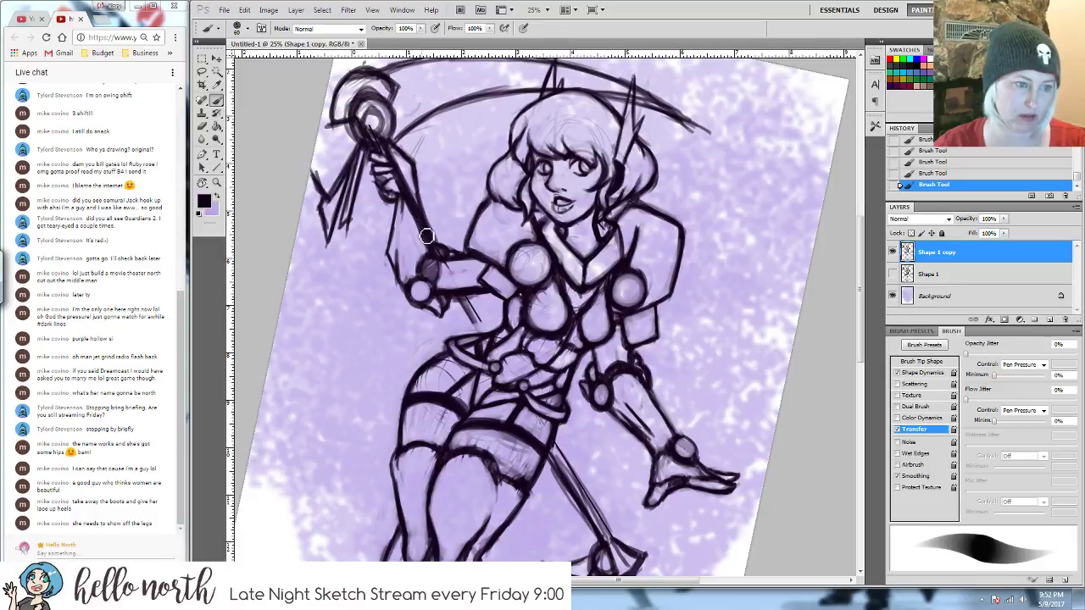
{"action": "mouse_move", "coordinate": [464, 301]}
{"action": "left_mouse_down"}
{"action": "mouse_move", "coordinate": [491, 340]}
{"action": "mouse_move", "coordinate": [464, 302]}
{"action": "mouse_move", "coordinate": [486, 329]}
{"action": "left_mouse_up"}
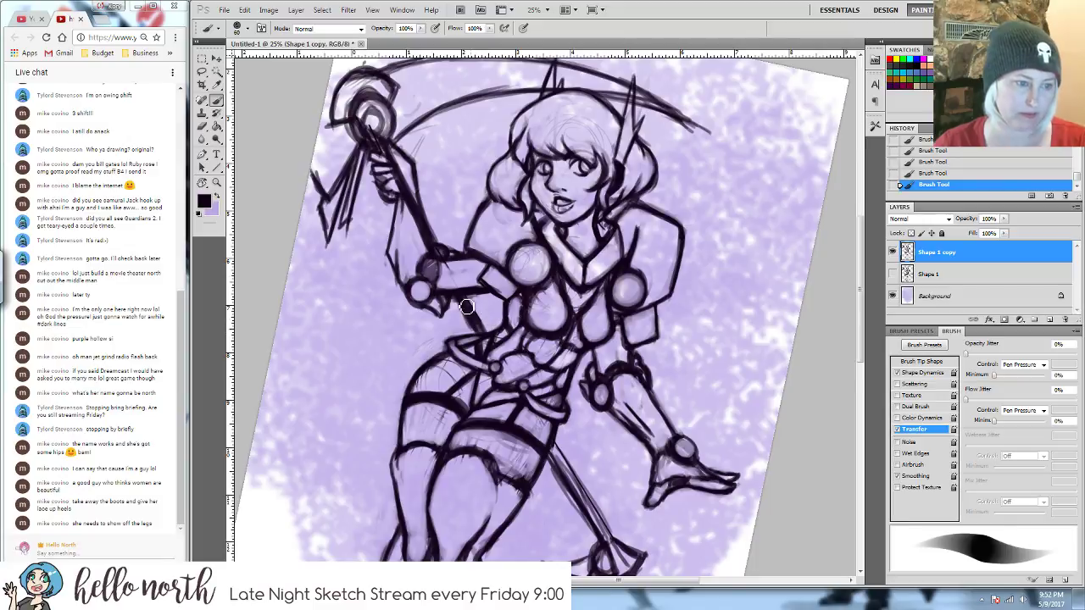
{"action": "mouse_move", "coordinate": [377, 104]}
{"action": "left_mouse_down"}
{"action": "mouse_move", "coordinate": [374, 130]}
{"action": "mouse_move", "coordinate": [376, 118]}
{"action": "mouse_move", "coordinate": [373, 193]}
{"action": "left_mouse_up"}
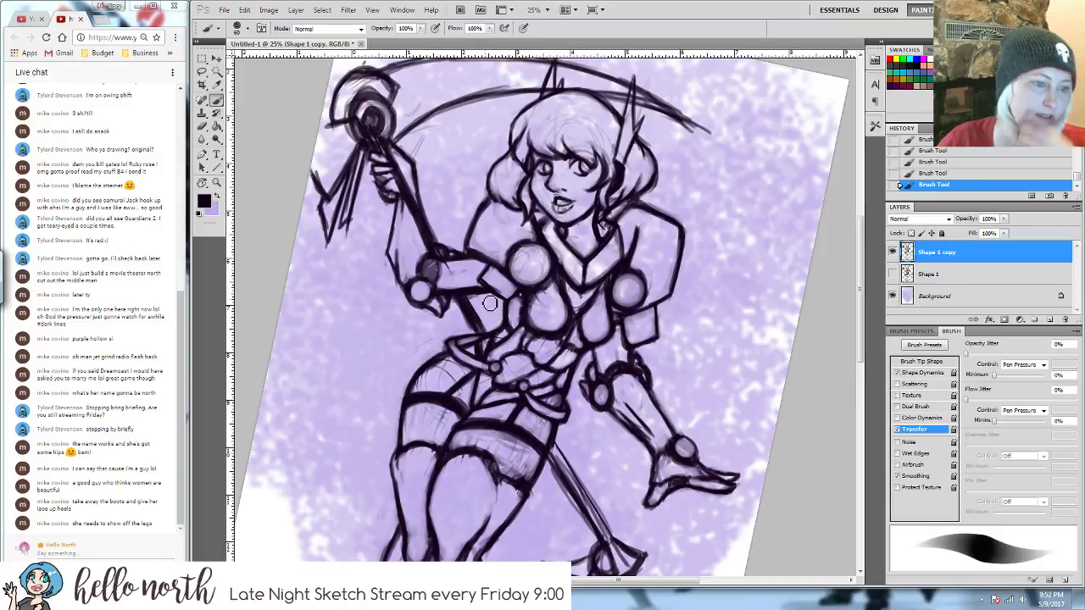
- Erase the scythe shaft segment between the raised arm's elbow and the belt
{"action": "key", "text": "e"}
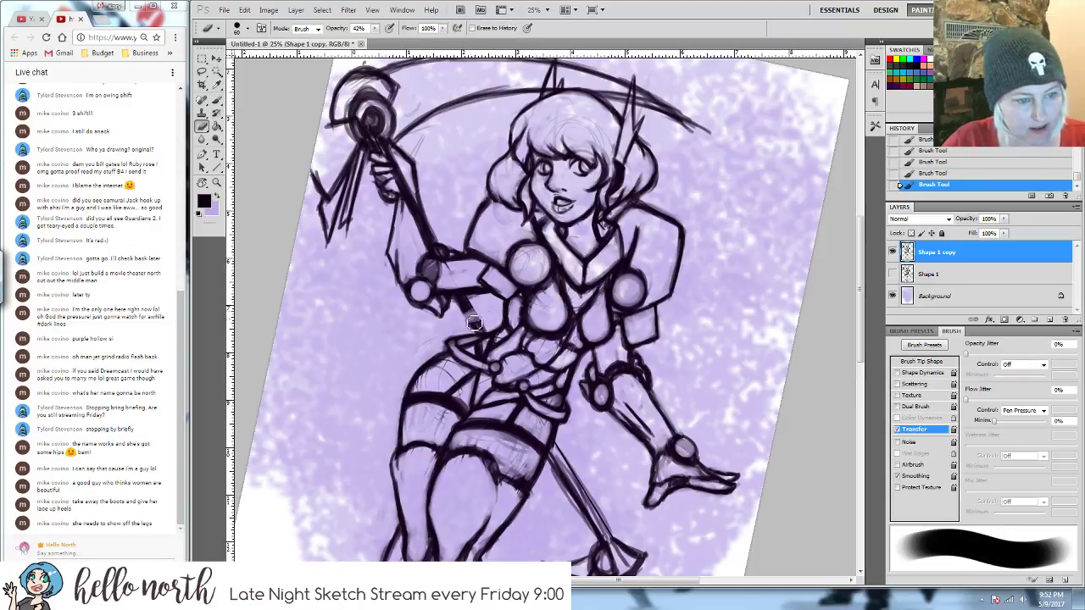
{"action": "left_click_drag", "start_coordinate": [468, 331], "coordinate": [477, 324]}
{"action": "left_click_drag", "start_coordinate": [480, 327], "coordinate": [488, 321]}
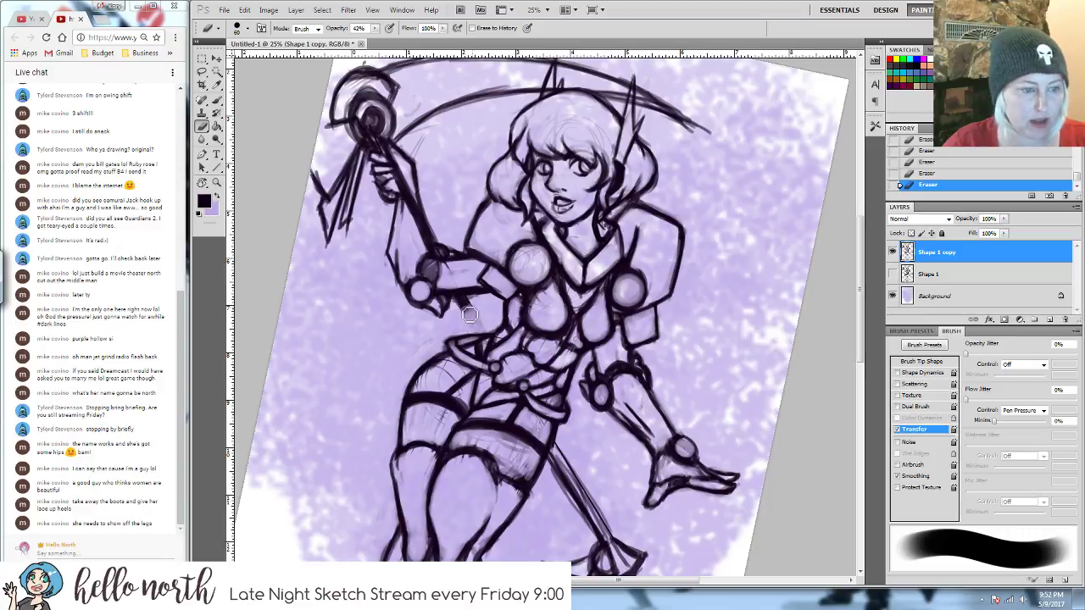
- Draw a segmented piece running from beneath the upper arm down to the belt, erasing rough strokes and reducing the brush size to 35
{"action": "key", "text": "b"}
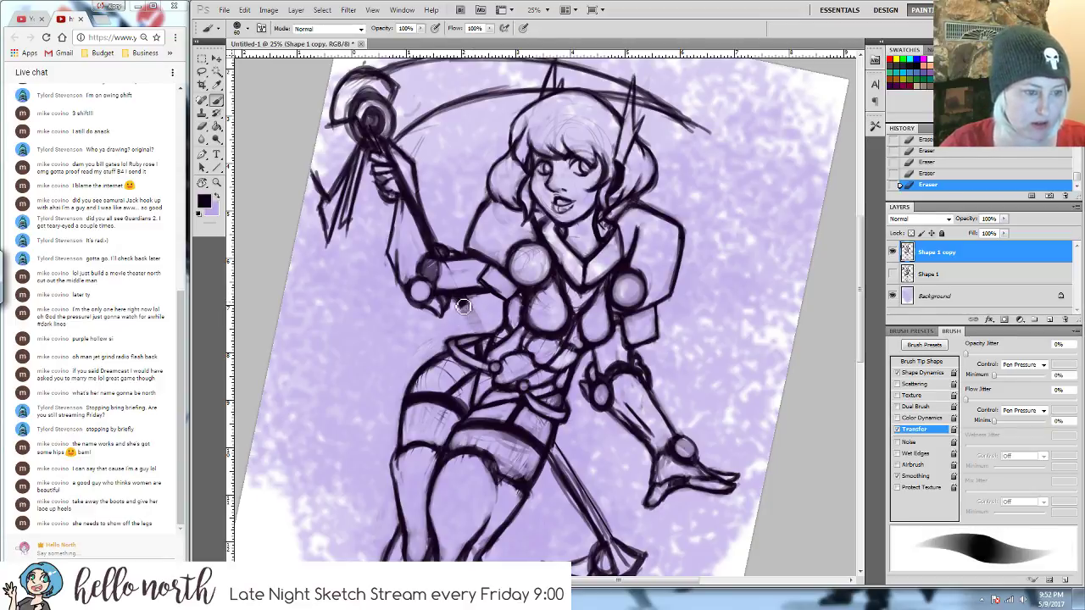
{"action": "mouse_move", "coordinate": [458, 327]}
{"action": "left_mouse_down"}
{"action": "mouse_move", "coordinate": [455, 303]}
{"action": "mouse_move", "coordinate": [460, 323]}
{"action": "left_mouse_up"}
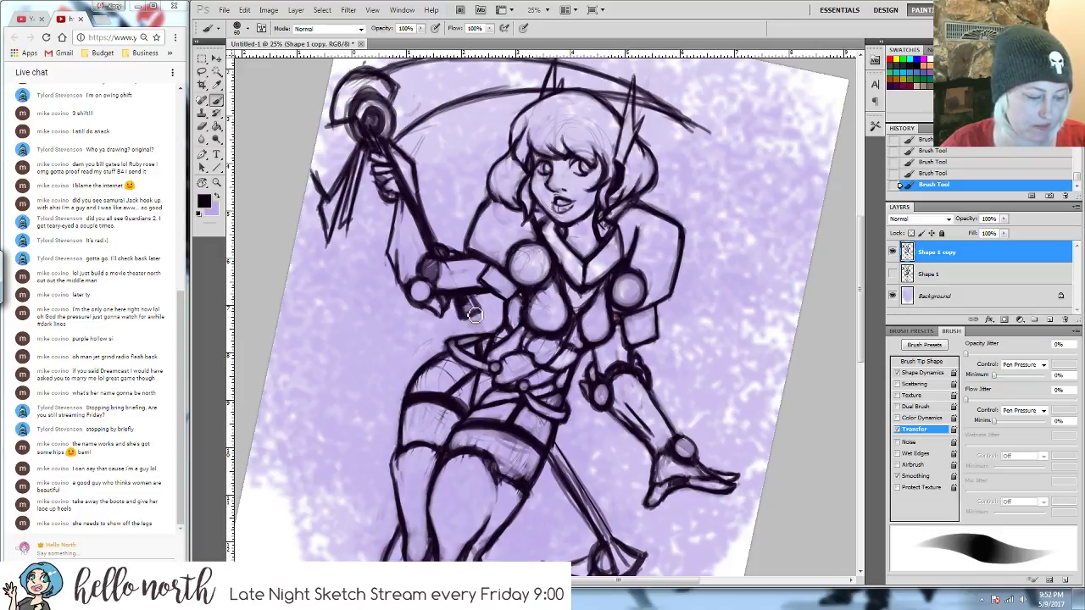
{"action": "key", "text": "e"}
{"action": "left_click_drag", "start_coordinate": [464, 300], "coordinate": [467, 306]}
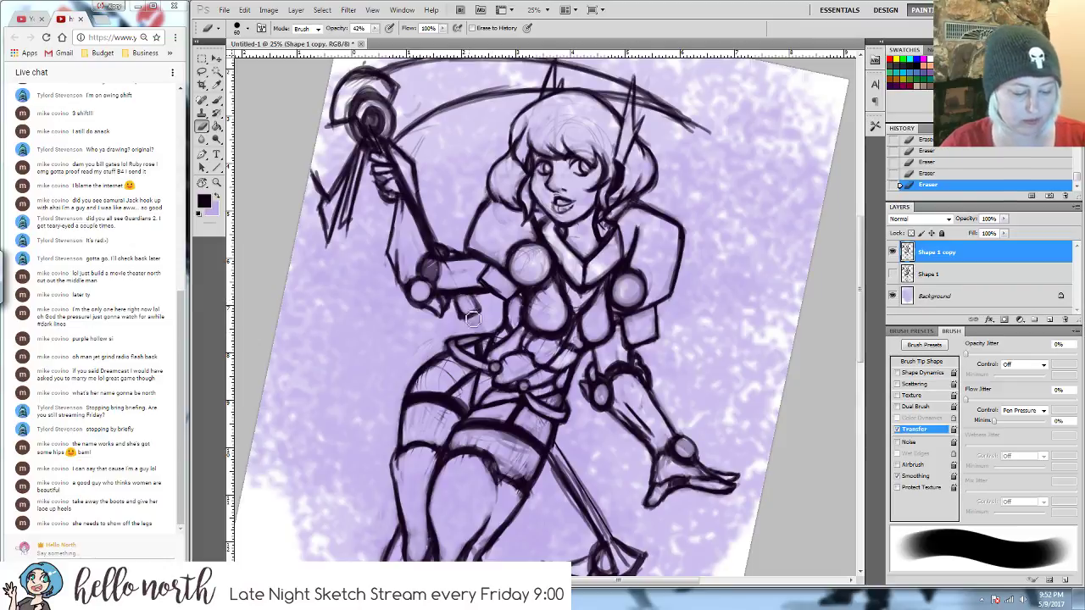
{"action": "key", "text": "b"}
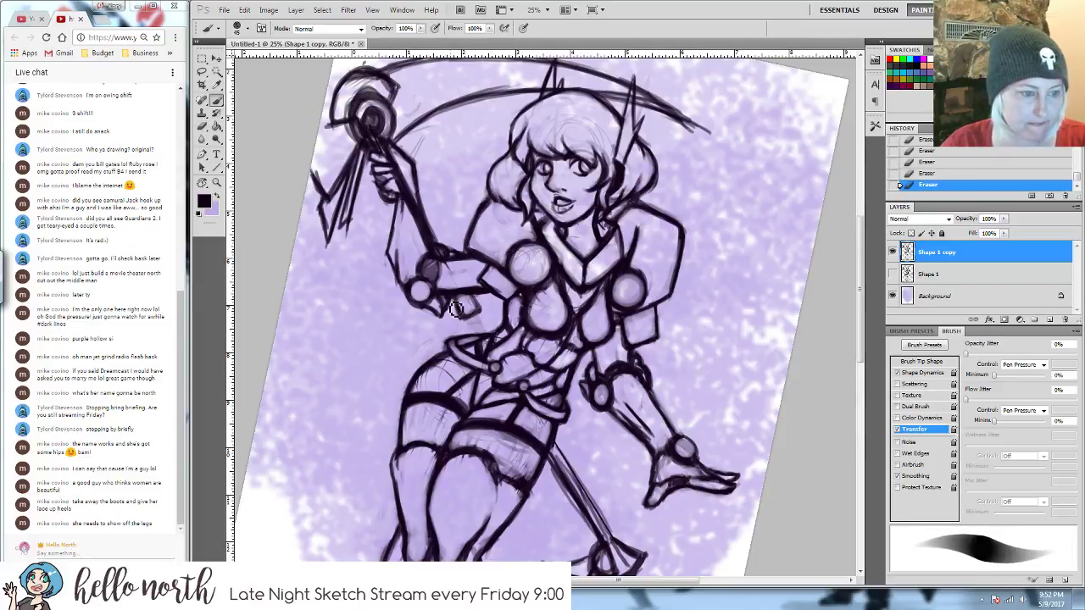
{"action": "left_click_drag", "start_coordinate": [458, 301], "coordinate": [455, 343]}
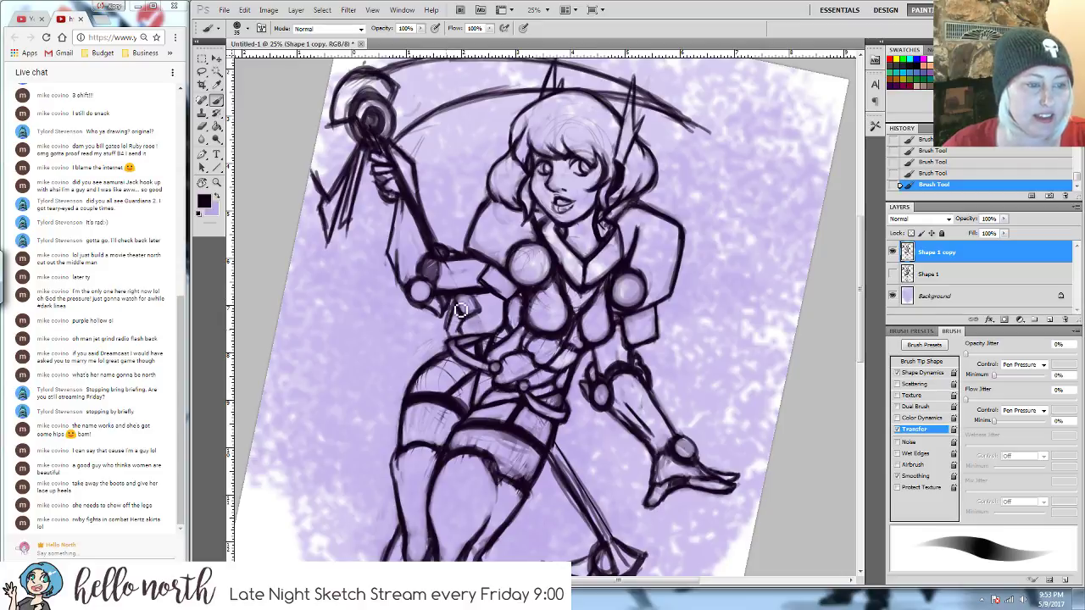
{"action": "left_click_drag", "start_coordinate": [453, 340], "coordinate": [460, 314]}
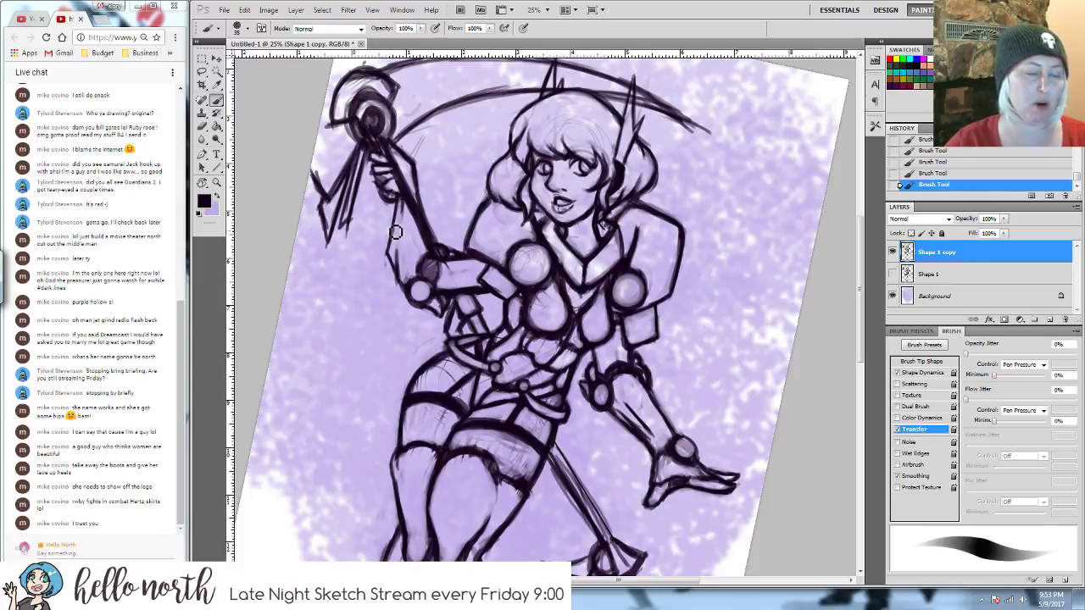
- Erase rough strokes around the fingers gripping the scythe and the loose sketch lines beneath the blade's inner edge
{"action": "key", "text": "e"}
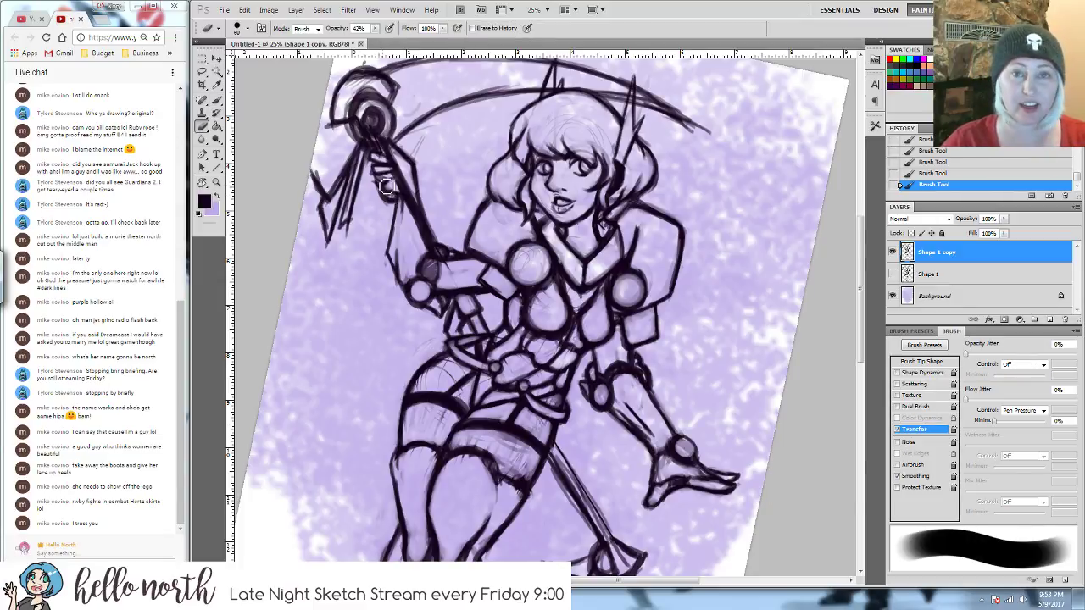
{"action": "left_click_drag", "start_coordinate": [385, 188], "coordinate": [395, 178]}
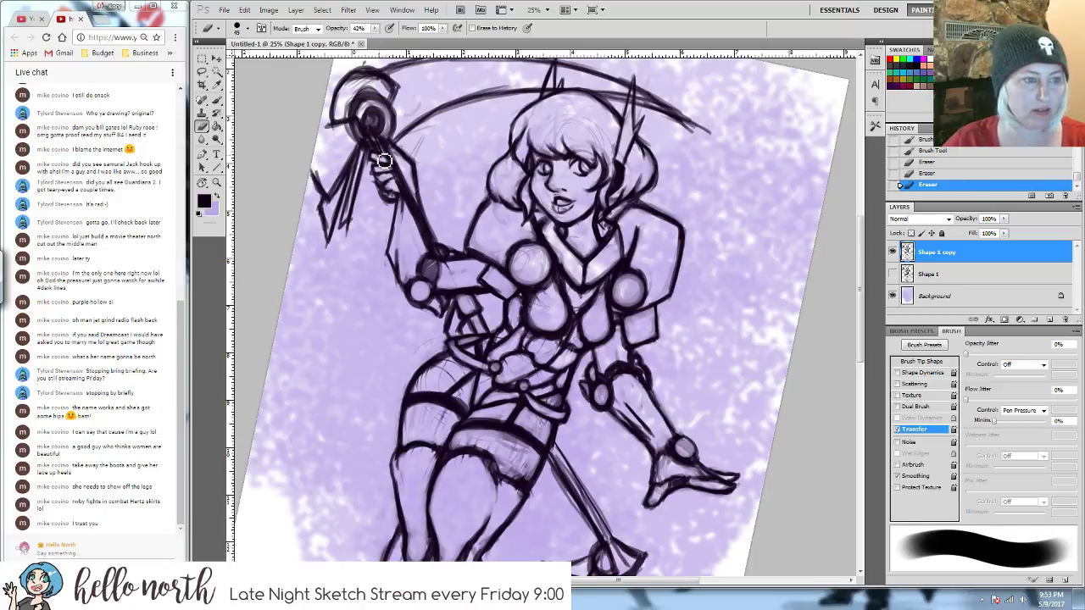
{"action": "left_click_drag", "start_coordinate": [411, 121], "coordinate": [441, 110]}
{"action": "key", "text": "b"}
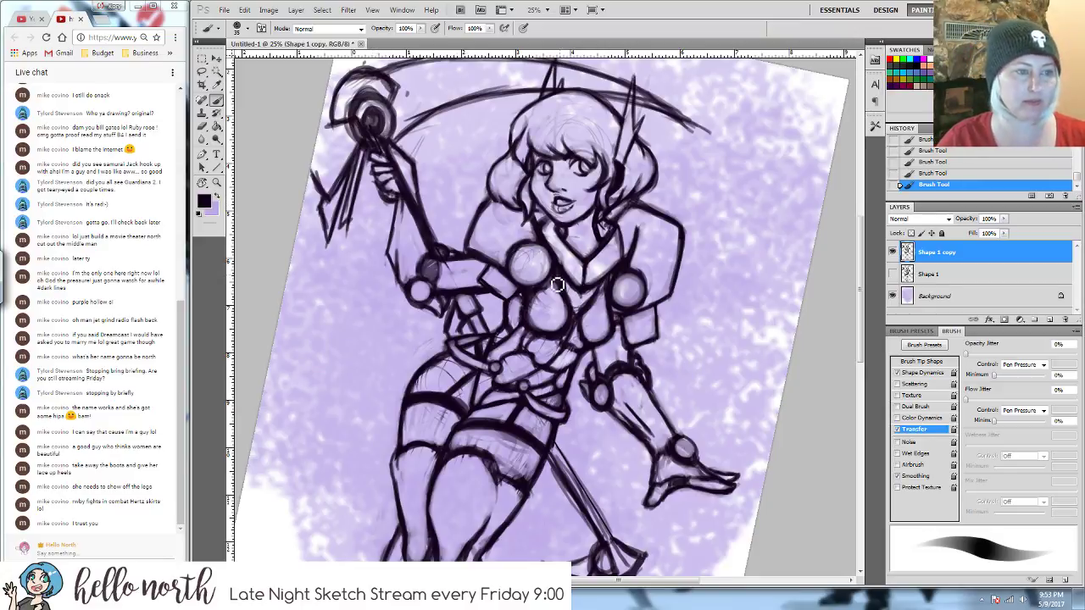
- Draw a round knob on the scythe's lower end, erase the lines overlapping inside it, and clean up the spike beside it
{"action": "left_click_drag", "start_coordinate": [551, 315], "coordinate": [496, 220]}
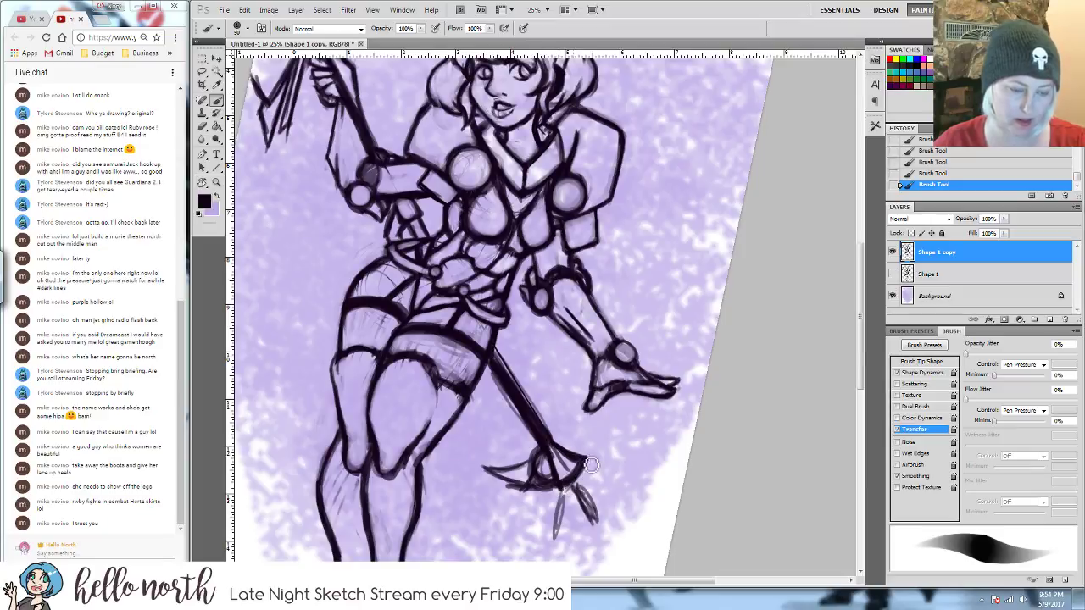
{"action": "mouse_move", "coordinate": [563, 448]}
{"action": "left_mouse_down"}
{"action": "mouse_move", "coordinate": [583, 433]}
{"action": "mouse_move", "coordinate": [578, 465]}
{"action": "mouse_move", "coordinate": [587, 441]}
{"action": "mouse_move", "coordinate": [555, 434]}
{"action": "mouse_move", "coordinate": [582, 442]}
{"action": "left_mouse_up"}
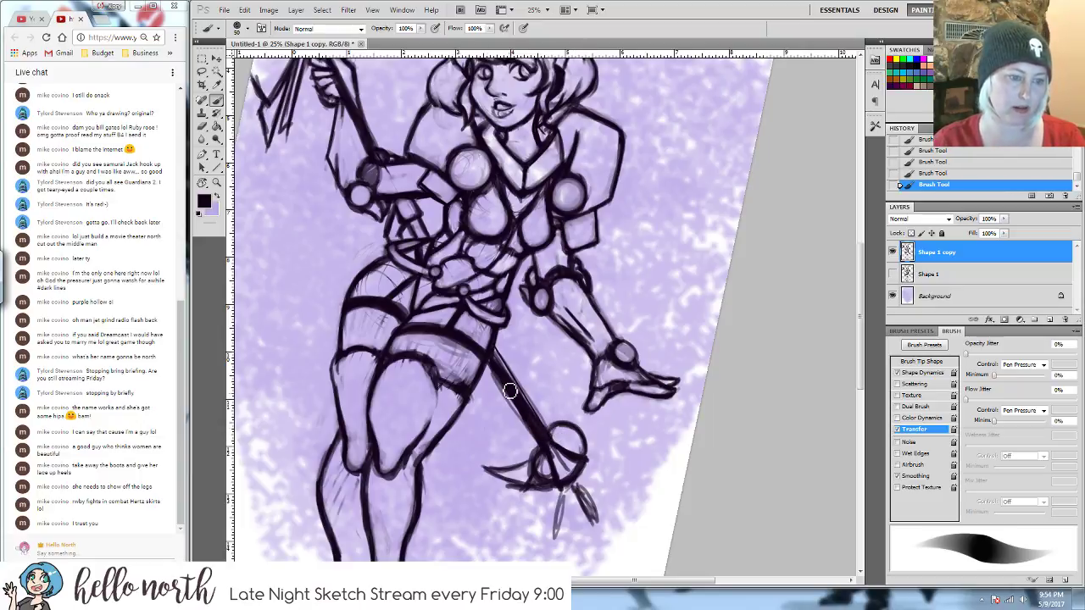
{"action": "key", "text": "e"}
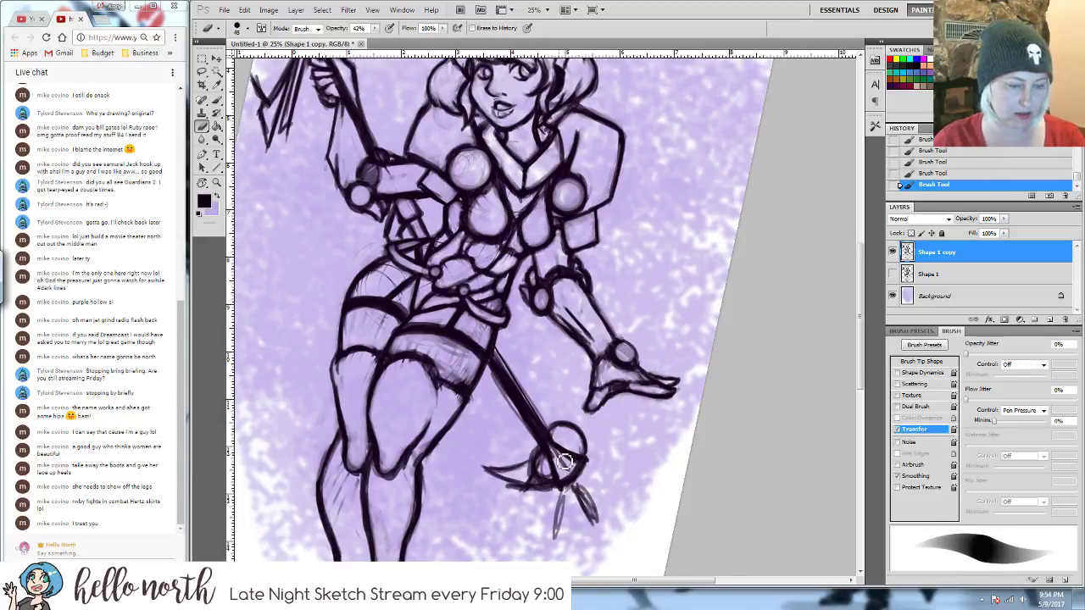
{"action": "mouse_move", "coordinate": [559, 462]}
{"action": "left_mouse_down"}
{"action": "mouse_move", "coordinate": [571, 467]}
{"action": "mouse_move", "coordinate": [540, 456]}
{"action": "mouse_move", "coordinate": [542, 488]}
{"action": "mouse_move", "coordinate": [545, 470]}
{"action": "left_mouse_up"}
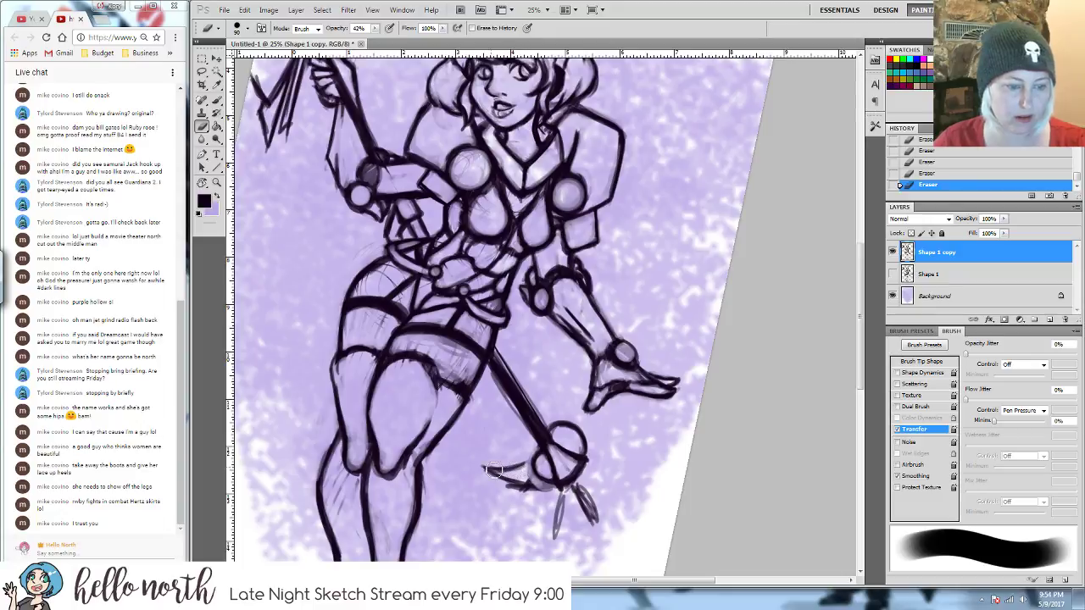
{"action": "mouse_move", "coordinate": [494, 471]}
{"action": "left_mouse_down"}
{"action": "mouse_move", "coordinate": [522, 491]}
{"action": "mouse_move", "coordinate": [505, 481]}
{"action": "mouse_move", "coordinate": [514, 459]}
{"action": "mouse_move", "coordinate": [471, 440]}
{"action": "mouse_move", "coordinate": [512, 471]}
{"action": "mouse_move", "coordinate": [499, 478]}
{"action": "mouse_move", "coordinate": [562, 471]}
{"action": "mouse_move", "coordinate": [576, 491]}
{"action": "mouse_move", "coordinate": [525, 460]}
{"action": "mouse_move", "coordinate": [531, 471]}
{"action": "mouse_move", "coordinate": [497, 466]}
{"action": "mouse_move", "coordinate": [537, 467]}
{"action": "mouse_move", "coordinate": [491, 470]}
{"action": "mouse_move", "coordinate": [553, 489]}
{"action": "mouse_move", "coordinate": [494, 476]}
{"action": "mouse_move", "coordinate": [552, 460]}
{"action": "mouse_move", "coordinate": [491, 469]}
{"action": "mouse_move", "coordinate": [534, 480]}
{"action": "left_mouse_up"}
{"action": "key", "text": "b"}
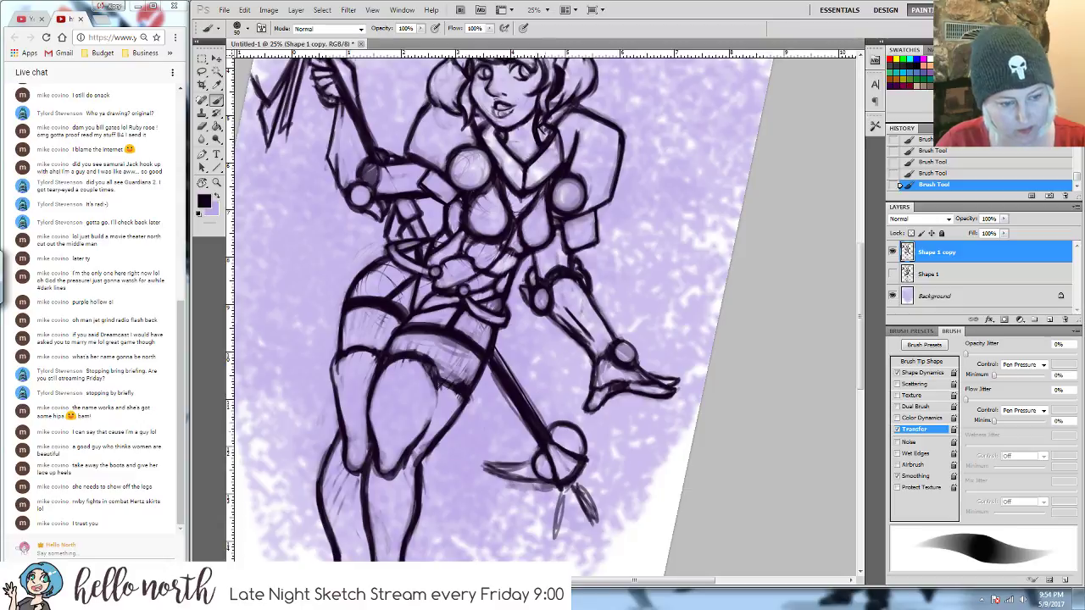
{"action": "mouse_move", "coordinate": [549, 412]}
{"action": "left_mouse_down"}
{"action": "mouse_move", "coordinate": [516, 446]}
{"action": "mouse_move", "coordinate": [521, 425]}
{"action": "mouse_move", "coordinate": [559, 409]}
{"action": "mouse_move", "coordinate": [550, 440]}
{"action": "mouse_move", "coordinate": [517, 433]}
{"action": "mouse_move", "coordinate": [545, 410]}
{"action": "mouse_move", "coordinate": [562, 426]}
{"action": "mouse_move", "coordinate": [535, 446]}
{"action": "left_mouse_up"}
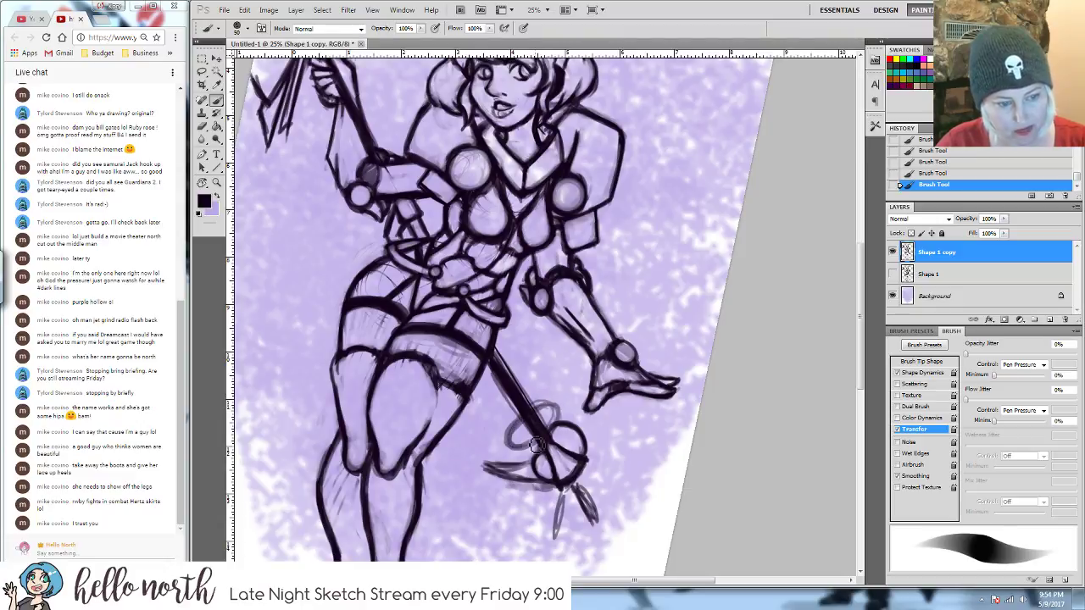
{"action": "key", "text": "e"}
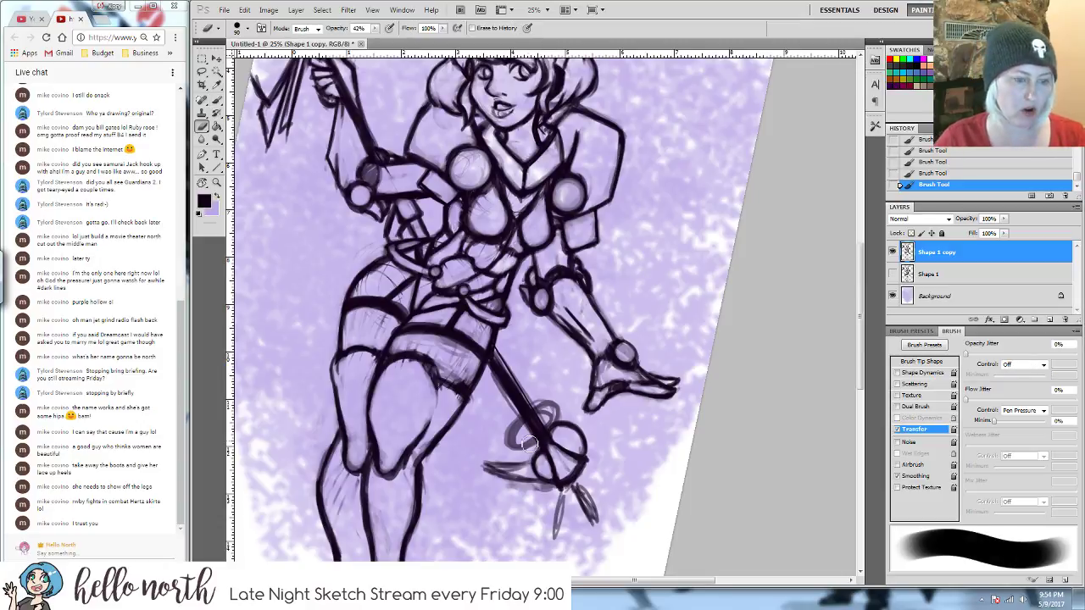
{"action": "mouse_move", "coordinate": [511, 435]}
{"action": "left_mouse_down"}
{"action": "mouse_move", "coordinate": [562, 404]}
{"action": "mouse_move", "coordinate": [551, 386]}
{"action": "mouse_move", "coordinate": [557, 411]}
{"action": "mouse_move", "coordinate": [519, 390]}
{"action": "left_mouse_up"}
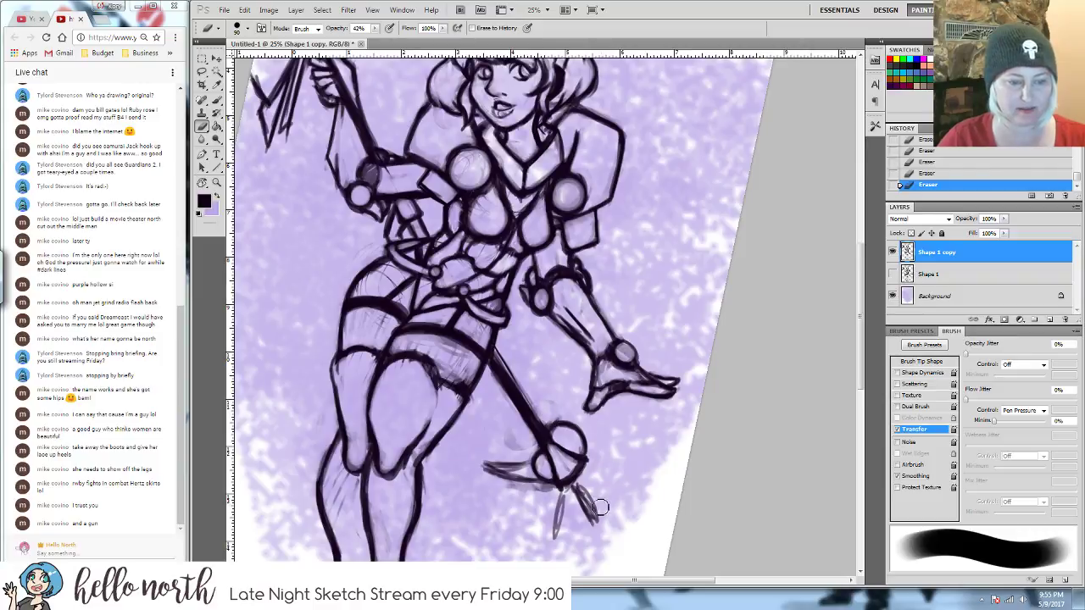
- Draw a tilted double-edged ring around the scythe shaft just above the round knob, erasing the lines crossing inside it
{"action": "key", "text": "b"}
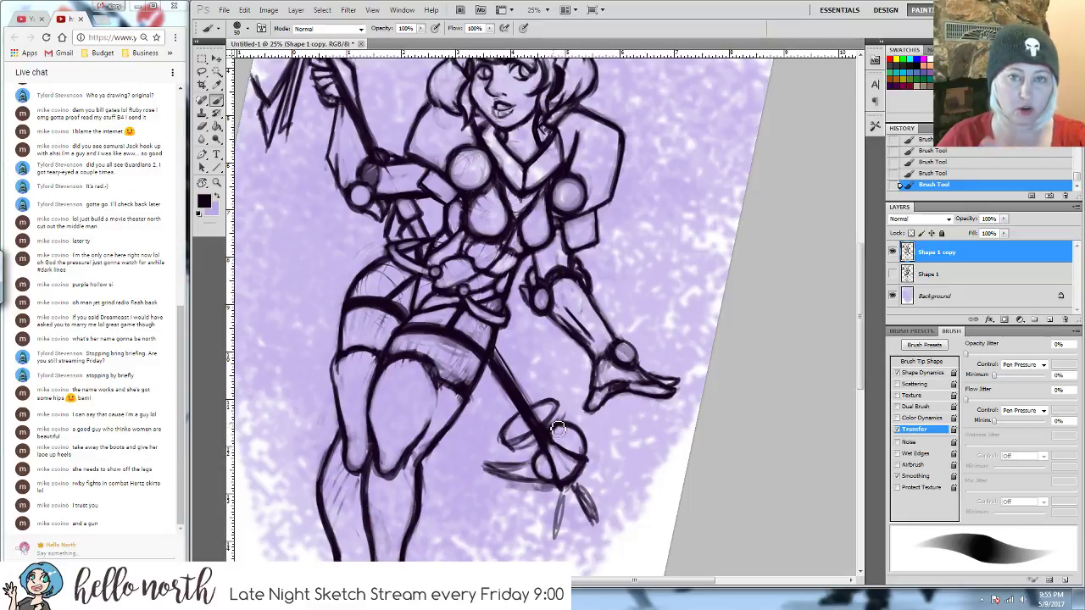
{"action": "key", "text": "e"}
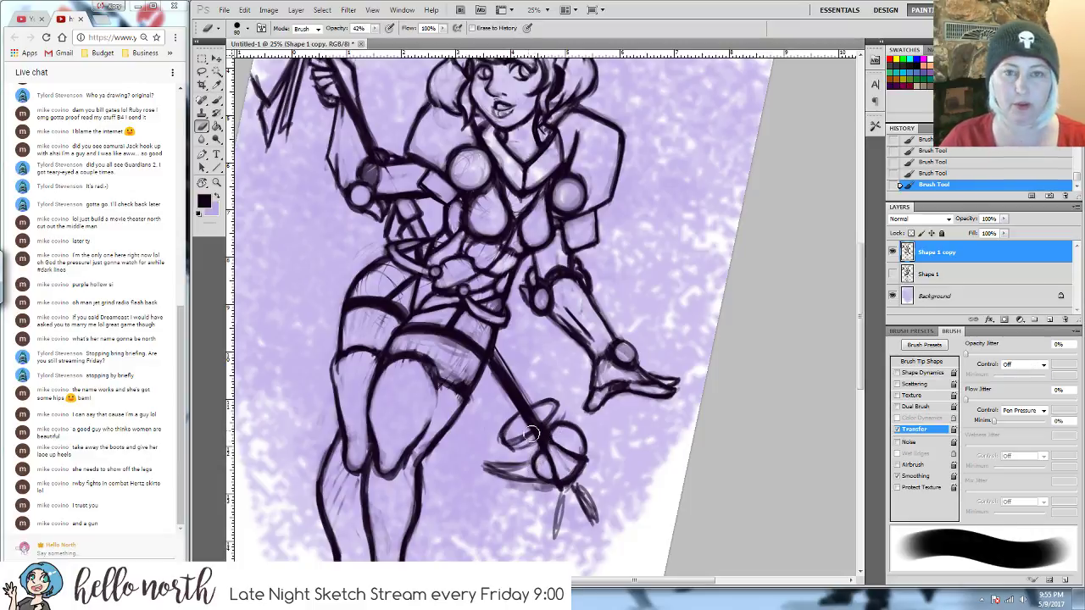
{"action": "left_click_drag", "start_coordinate": [547, 436], "coordinate": [565, 414]}
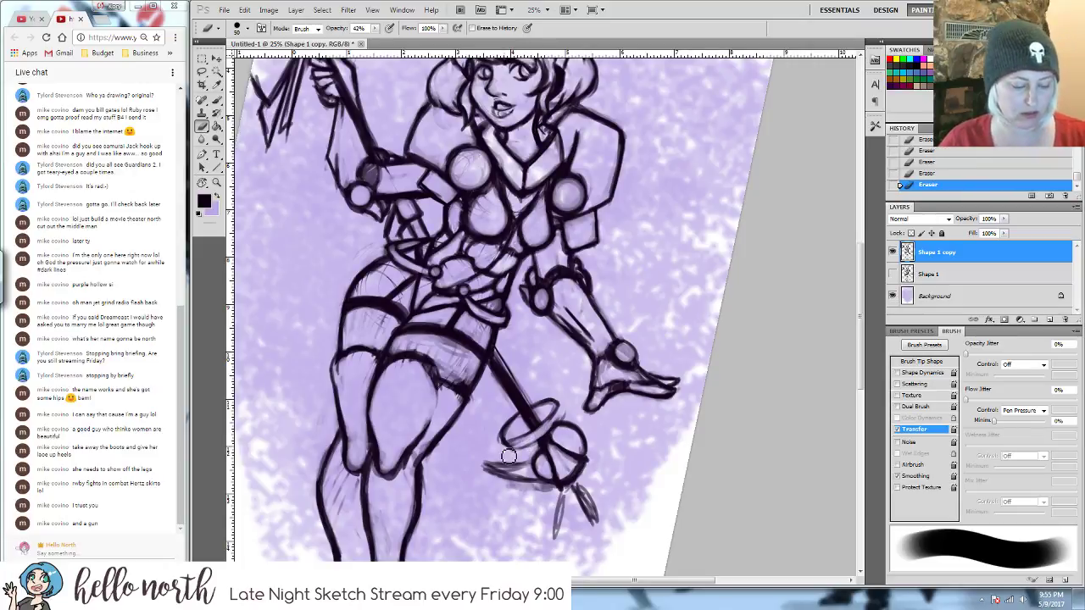
{"action": "key", "text": "b"}
{"action": "mouse_move", "coordinate": [511, 448]}
{"action": "left_mouse_down"}
{"action": "mouse_move", "coordinate": [525, 450]}
{"action": "mouse_move", "coordinate": [564, 419]}
{"action": "mouse_move", "coordinate": [566, 411]}
{"action": "mouse_move", "coordinate": [513, 445]}
{"action": "mouse_move", "coordinate": [555, 403]}
{"action": "mouse_move", "coordinate": [572, 403]}
{"action": "mouse_move", "coordinate": [573, 417]}
{"action": "left_mouse_up"}
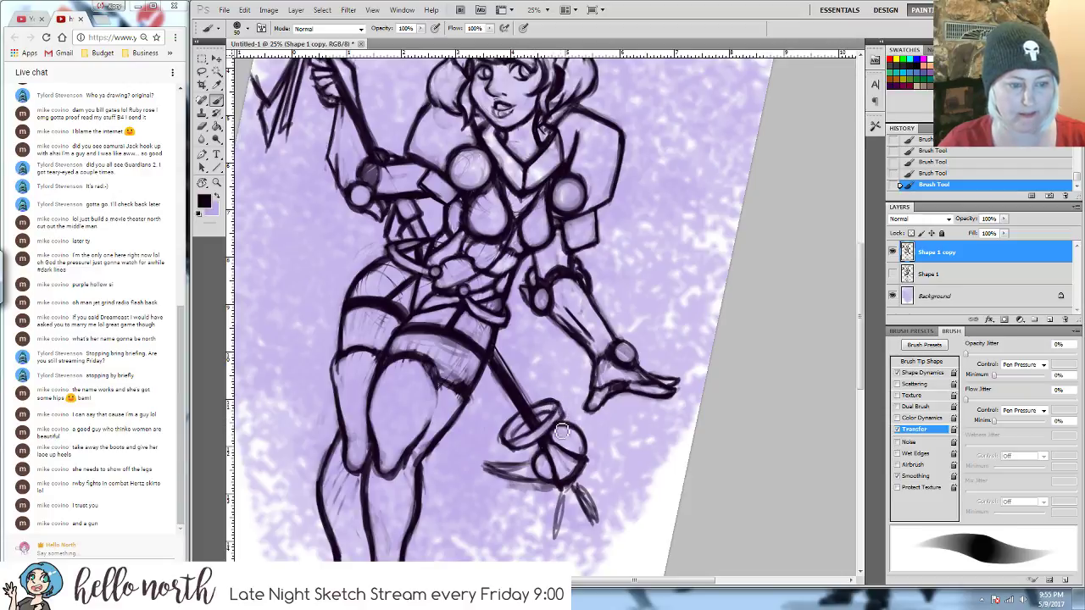
{"action": "key", "text": "ctrl+z"}
{"action": "left_click_drag", "start_coordinate": [516, 440], "coordinate": [552, 449]}
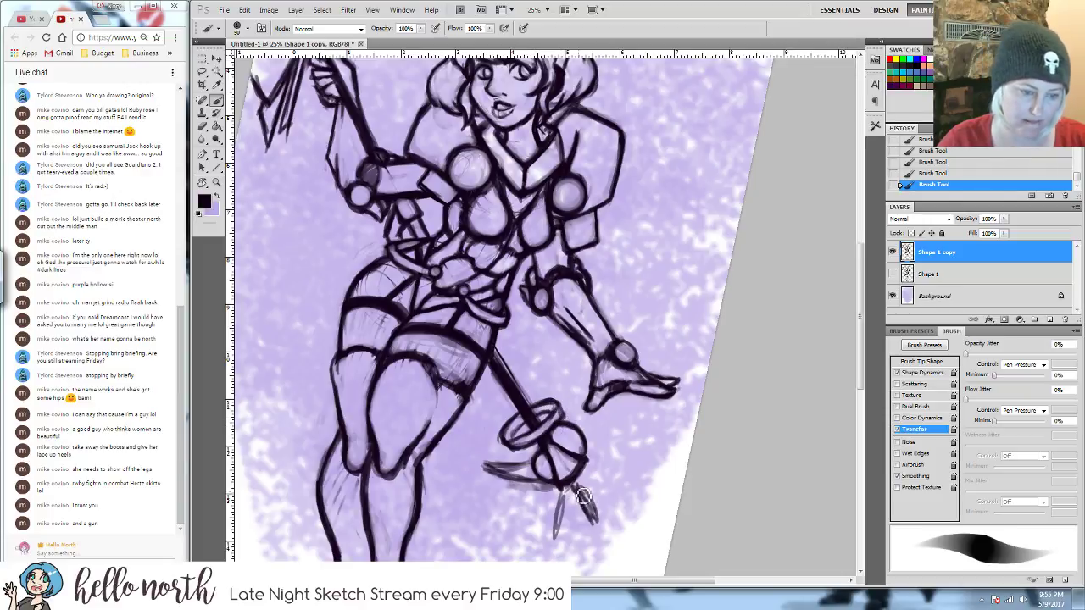
- Darken the larger pointed pendant below the scythe's lower end and add small round beads around the pendants
{"action": "left_click_drag", "start_coordinate": [574, 489], "coordinate": [595, 519]}
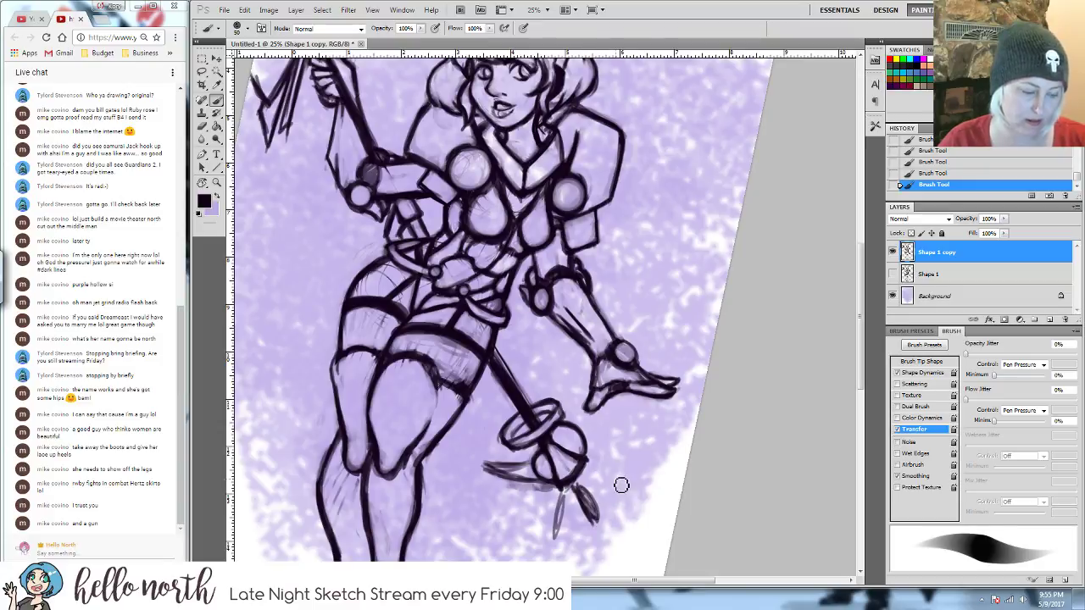
{"action": "left_click_drag", "start_coordinate": [595, 480], "coordinate": [595, 478]}
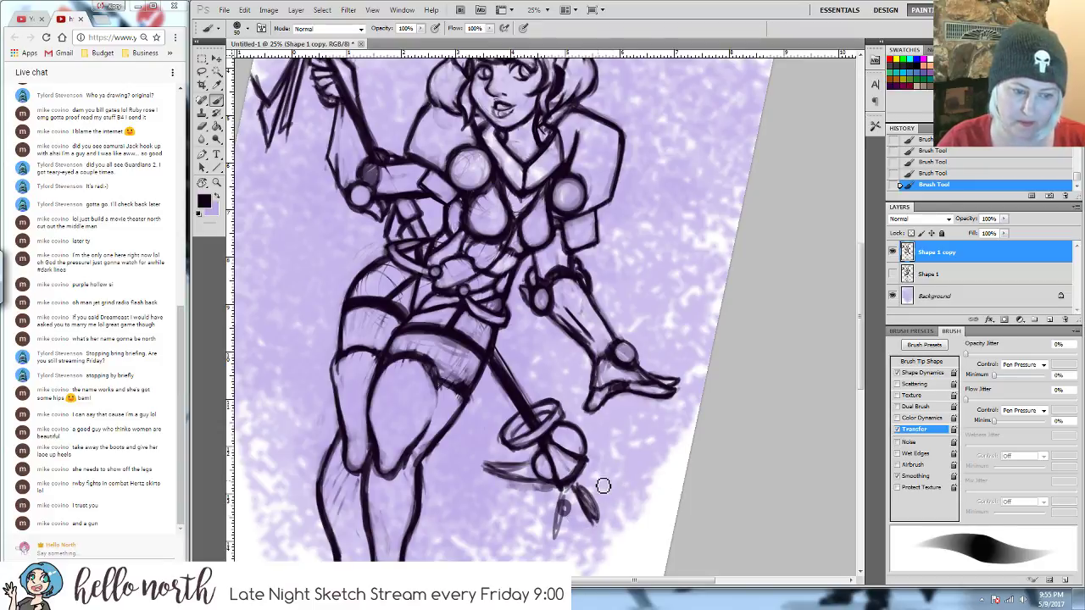
{"action": "left_click_drag", "start_coordinate": [587, 515], "coordinate": [583, 511]}
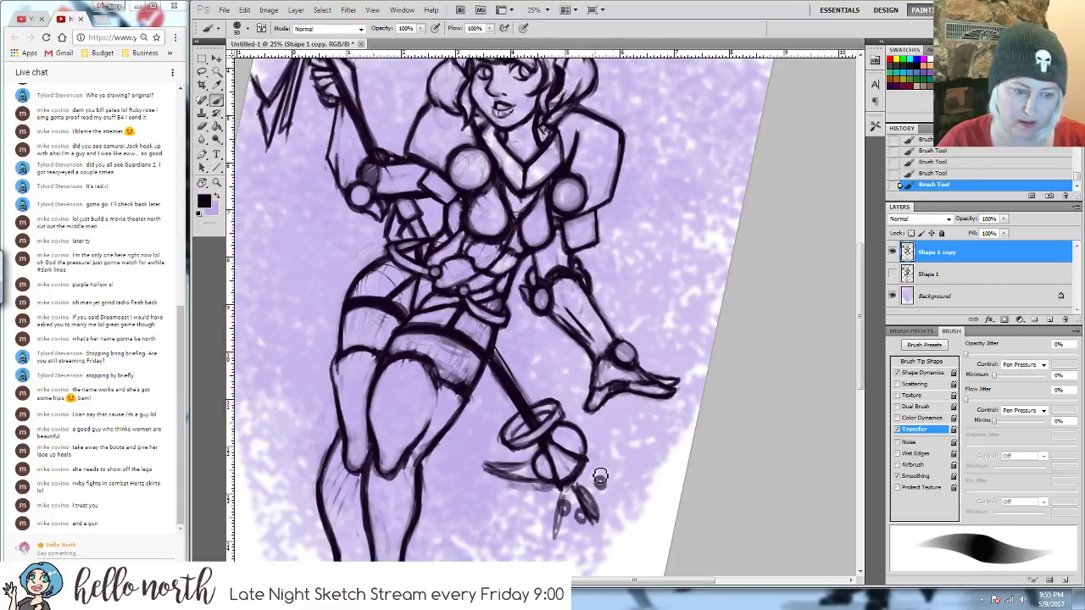
{"action": "left_click_drag", "start_coordinate": [596, 464], "coordinate": [598, 468]}
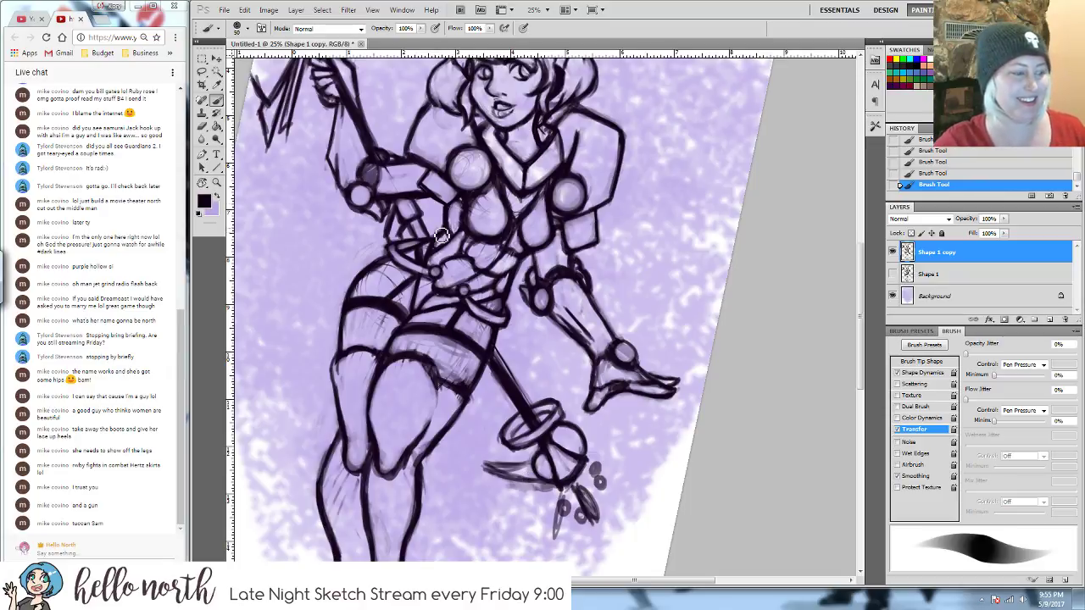
- Doodle a small cartoon face with round eyes beneath the scythe blade, and erase it with an enlarged eraser
{"action": "left_click_drag", "start_coordinate": [407, 144], "coordinate": [441, 337]}
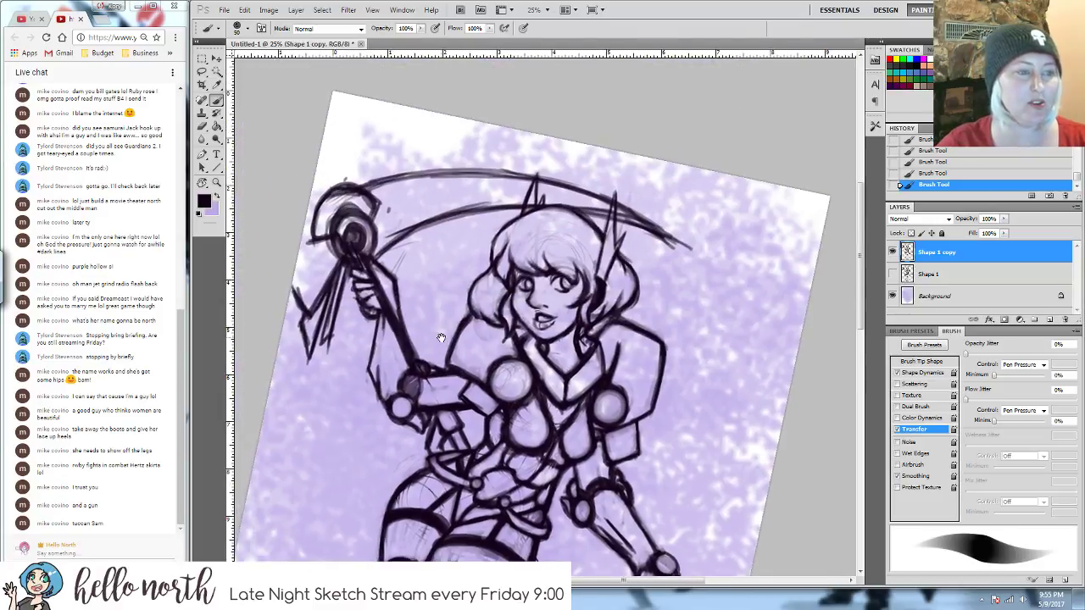
{"action": "left_click_drag", "start_coordinate": [432, 246], "coordinate": [445, 247]}
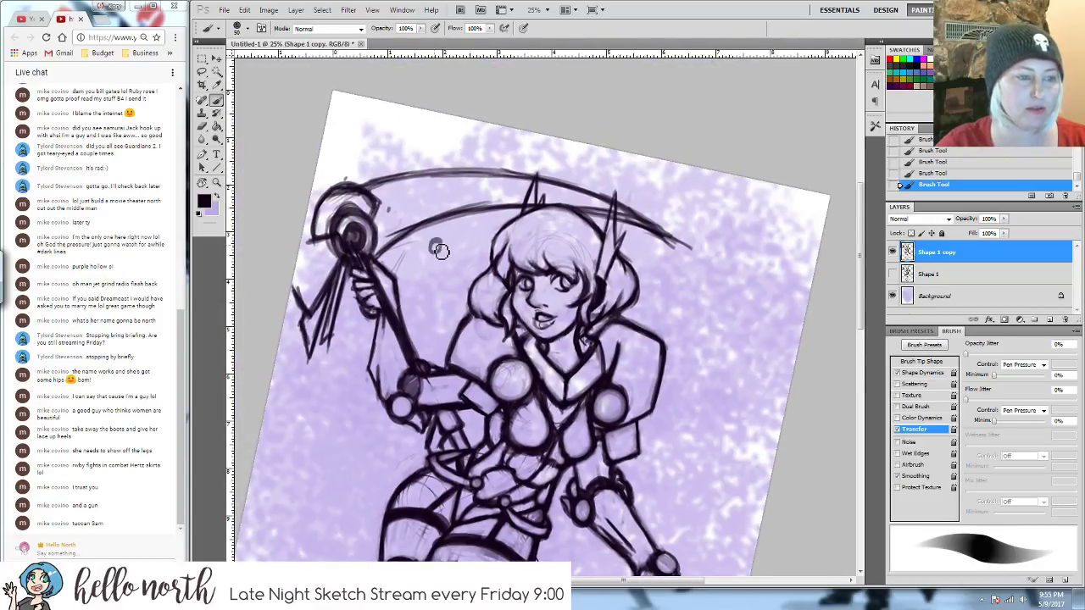
{"action": "left_click", "coordinate": [458, 227]}
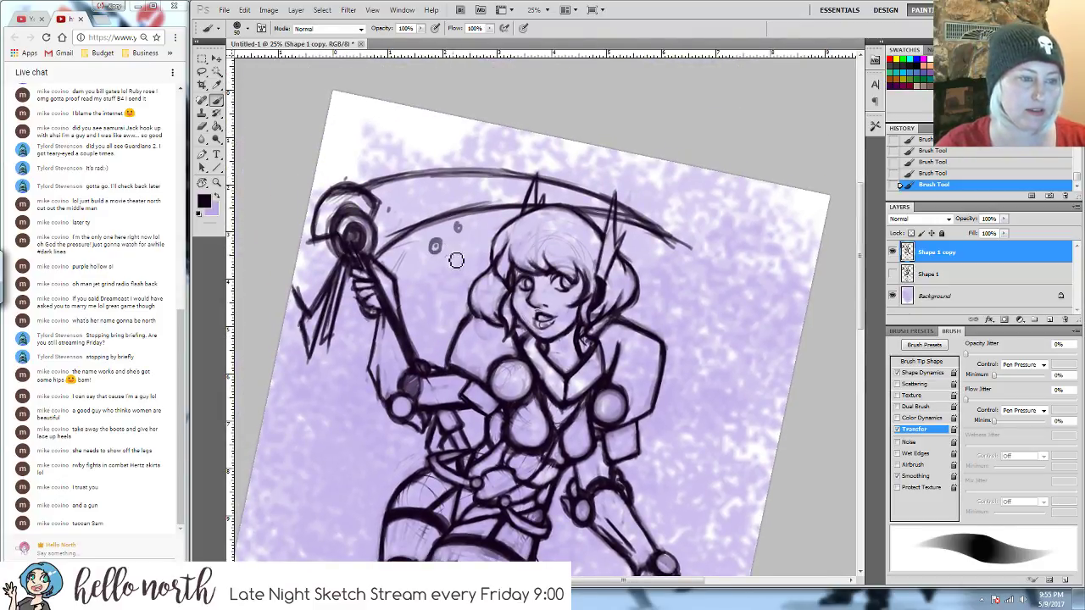
{"action": "mouse_move", "coordinate": [449, 250]}
{"action": "left_mouse_down"}
{"action": "mouse_move", "coordinate": [462, 239]}
{"action": "mouse_move", "coordinate": [476, 246]}
{"action": "left_mouse_up"}
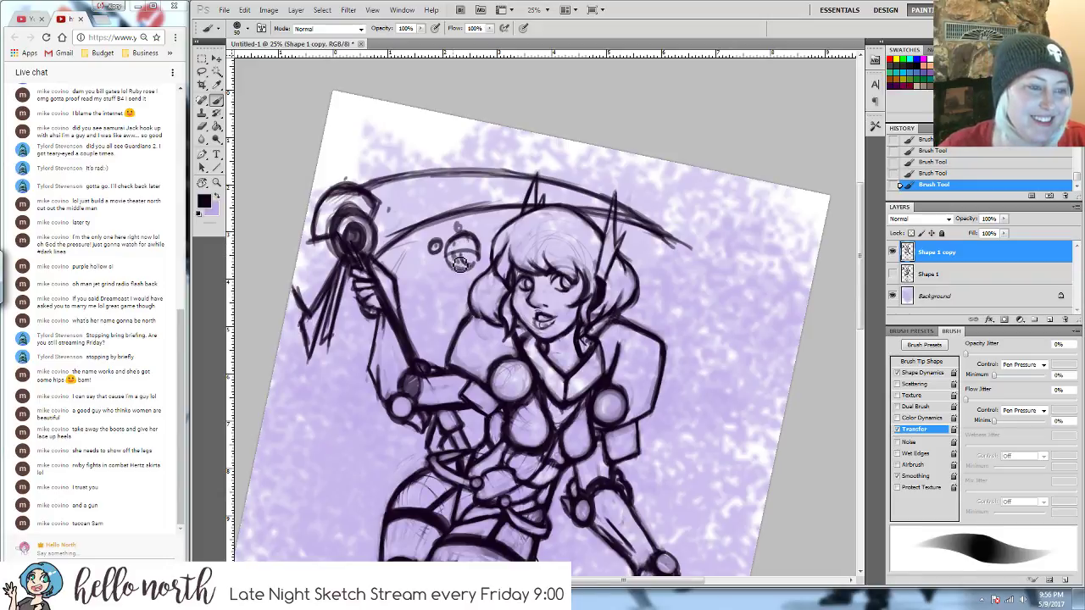
{"action": "mouse_move", "coordinate": [430, 254]}
{"action": "left_mouse_down"}
{"action": "mouse_move", "coordinate": [442, 227]}
{"action": "mouse_move", "coordinate": [428, 259]}
{"action": "mouse_move", "coordinate": [442, 231]}
{"action": "mouse_move", "coordinate": [457, 229]}
{"action": "mouse_move", "coordinate": [464, 237]}
{"action": "mouse_move", "coordinate": [429, 245]}
{"action": "mouse_move", "coordinate": [440, 251]}
{"action": "left_mouse_up"}
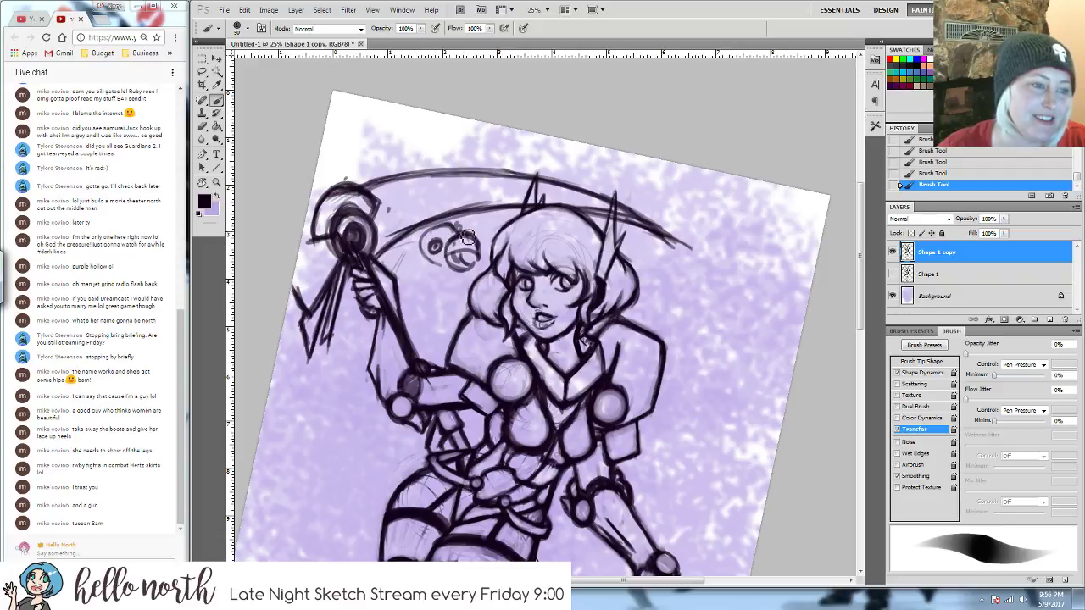
{"action": "mouse_move", "coordinate": [457, 250]}
{"action": "left_mouse_down"}
{"action": "mouse_move", "coordinate": [432, 260]}
{"action": "mouse_move", "coordinate": [429, 251]}
{"action": "mouse_move", "coordinate": [436, 265]}
{"action": "mouse_move", "coordinate": [432, 224]}
{"action": "left_mouse_up"}
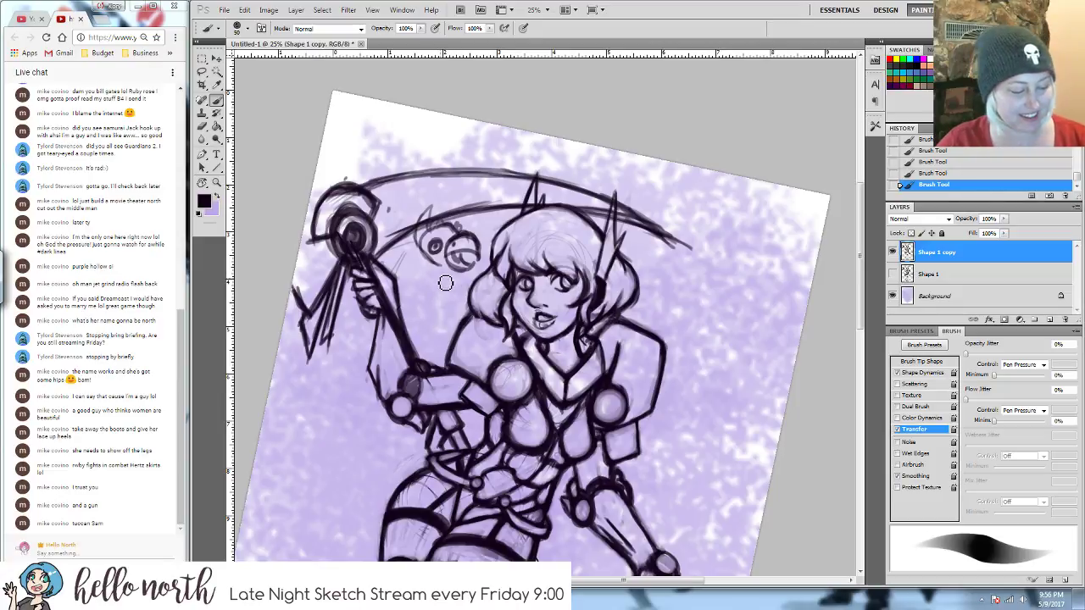
{"action": "key", "text": "e"}
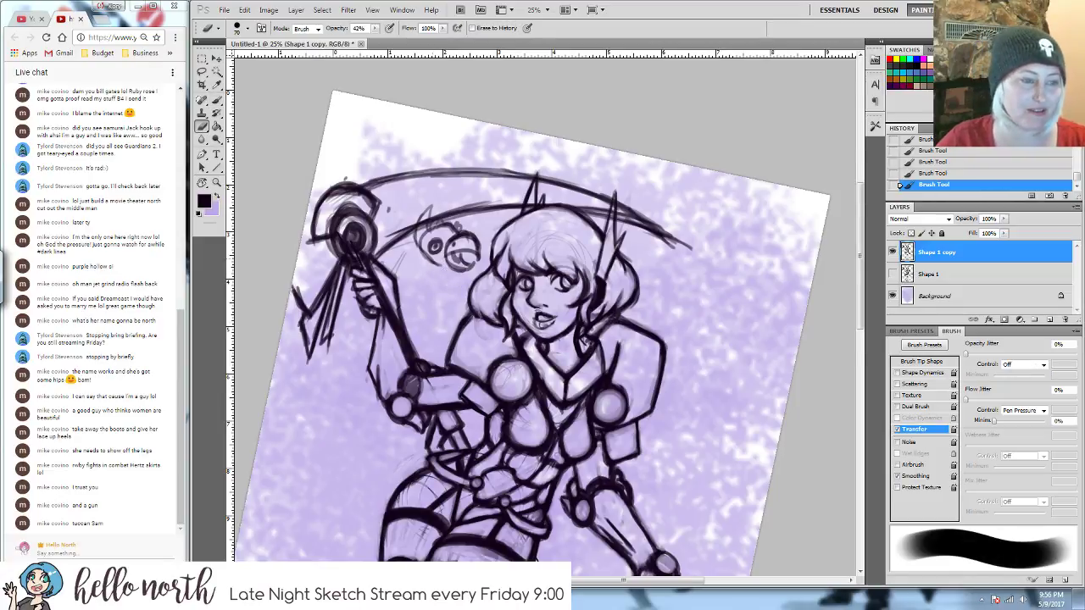
{"action": "mouse_move", "coordinate": [434, 246]}
{"action": "left_mouse_down"}
{"action": "mouse_move", "coordinate": [458, 236]}
{"action": "mouse_move", "coordinate": [466, 259]}
{"action": "mouse_move", "coordinate": [470, 250]}
{"action": "mouse_move", "coordinate": [410, 241]}
{"action": "mouse_move", "coordinate": [441, 232]}
{"action": "mouse_move", "coordinate": [456, 250]}
{"action": "left_mouse_up"}
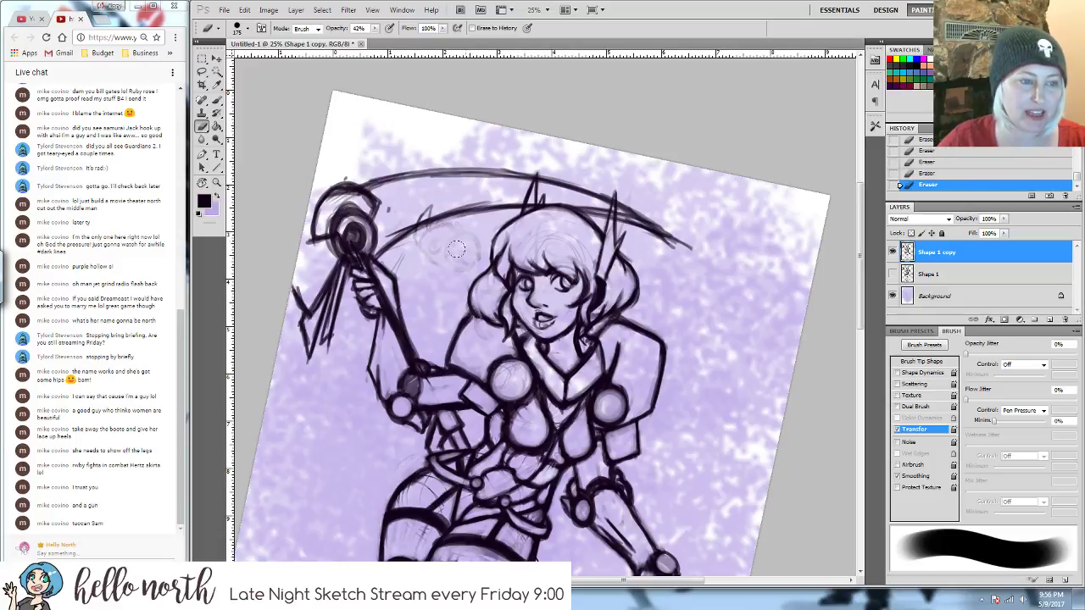
- Erase the curved line beside the blade's hub with the stray marks near it, and trim the blade tip beyond the headpiece
{"action": "left_click_drag", "start_coordinate": [399, 217], "coordinate": [442, 193]}
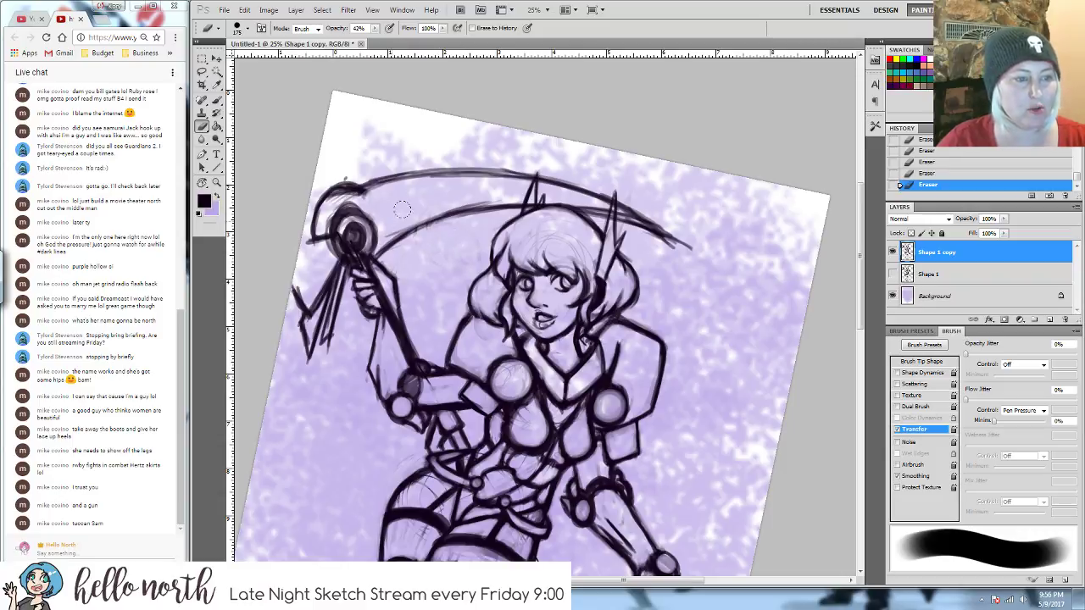
{"action": "left_click_drag", "start_coordinate": [402, 208], "coordinate": [445, 194]}
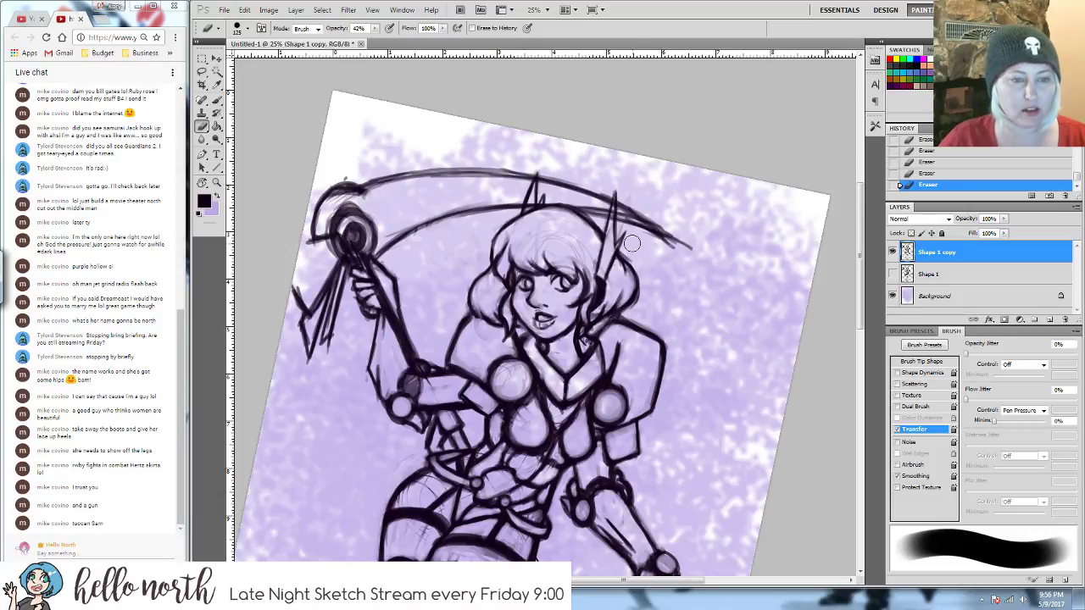
{"action": "mouse_move", "coordinate": [622, 229]}
{"action": "left_mouse_down"}
{"action": "mouse_move", "coordinate": [649, 237]}
{"action": "mouse_move", "coordinate": [665, 220]}
{"action": "mouse_move", "coordinate": [693, 252]}
{"action": "mouse_move", "coordinate": [655, 231]}
{"action": "mouse_move", "coordinate": [681, 249]}
{"action": "left_mouse_up"}
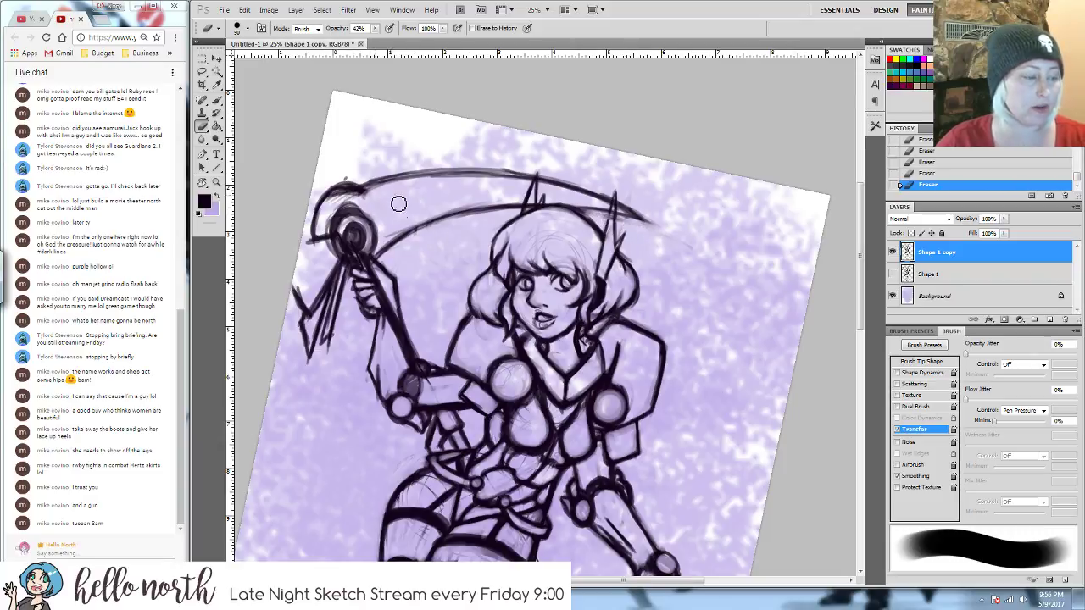
- Draw a hooked, curling collar linking the scythe's hub to the blade base, erasing and redrawing its inner curve
{"action": "key", "text": "b"}
{"action": "mouse_move", "coordinate": [363, 211]}
{"action": "left_mouse_down"}
{"action": "mouse_move", "coordinate": [377, 193]}
{"action": "mouse_move", "coordinate": [366, 208]}
{"action": "left_mouse_up"}
{"action": "mouse_move", "coordinate": [366, 212]}
{"action": "left_mouse_down"}
{"action": "mouse_move", "coordinate": [393, 223]}
{"action": "mouse_move", "coordinate": [380, 237]}
{"action": "mouse_move", "coordinate": [392, 211]}
{"action": "mouse_move", "coordinate": [370, 200]}
{"action": "mouse_move", "coordinate": [379, 223]}
{"action": "left_mouse_up"}
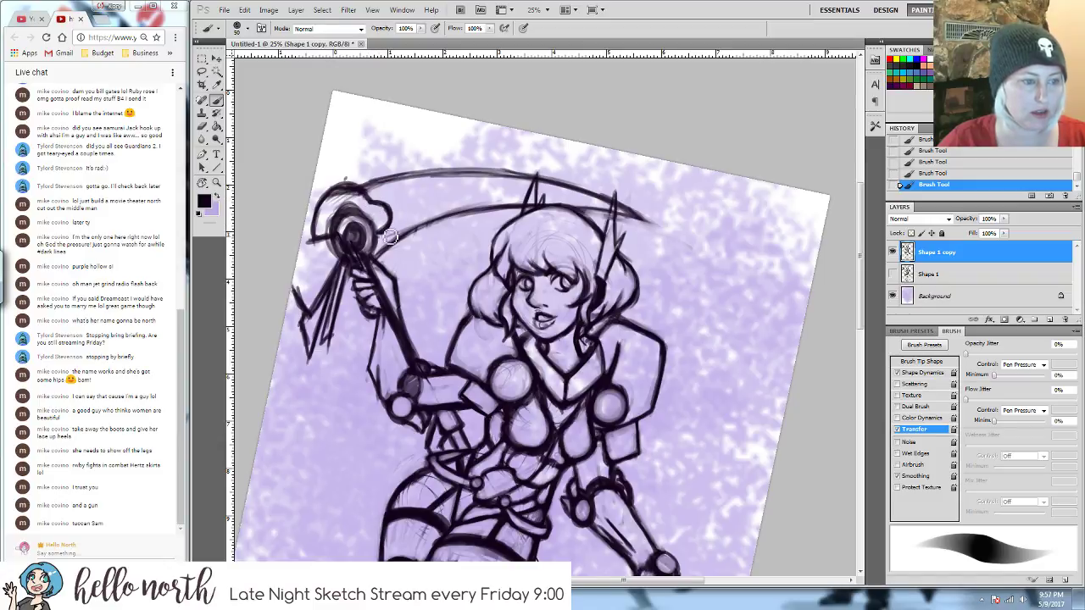
{"action": "left_click_drag", "start_coordinate": [377, 218], "coordinate": [379, 222]}
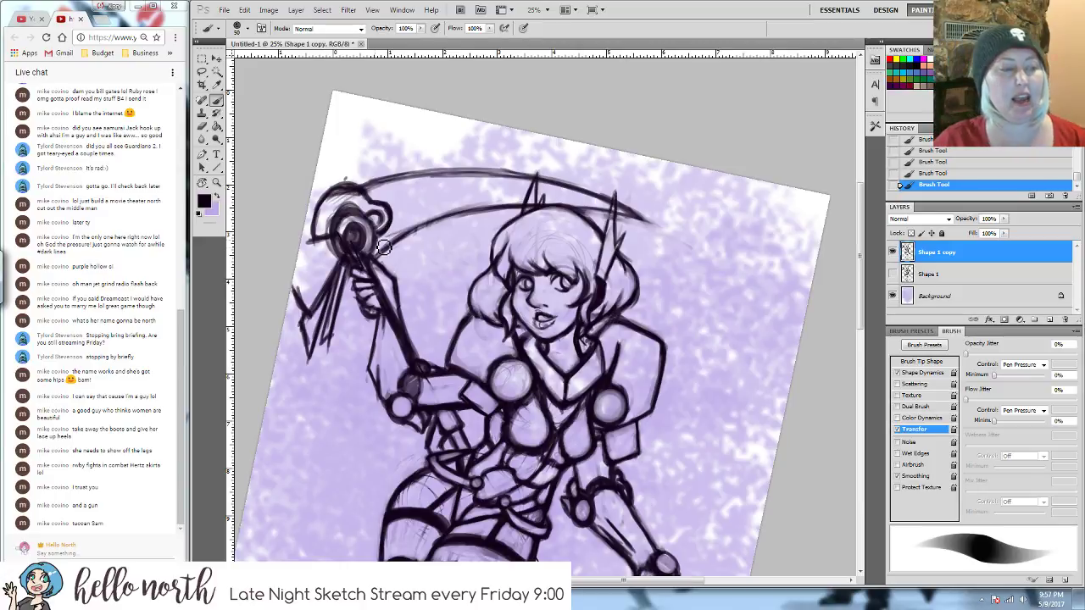
{"action": "key", "text": "e"}
{"action": "left_click_drag", "start_coordinate": [376, 212], "coordinate": [393, 222]}
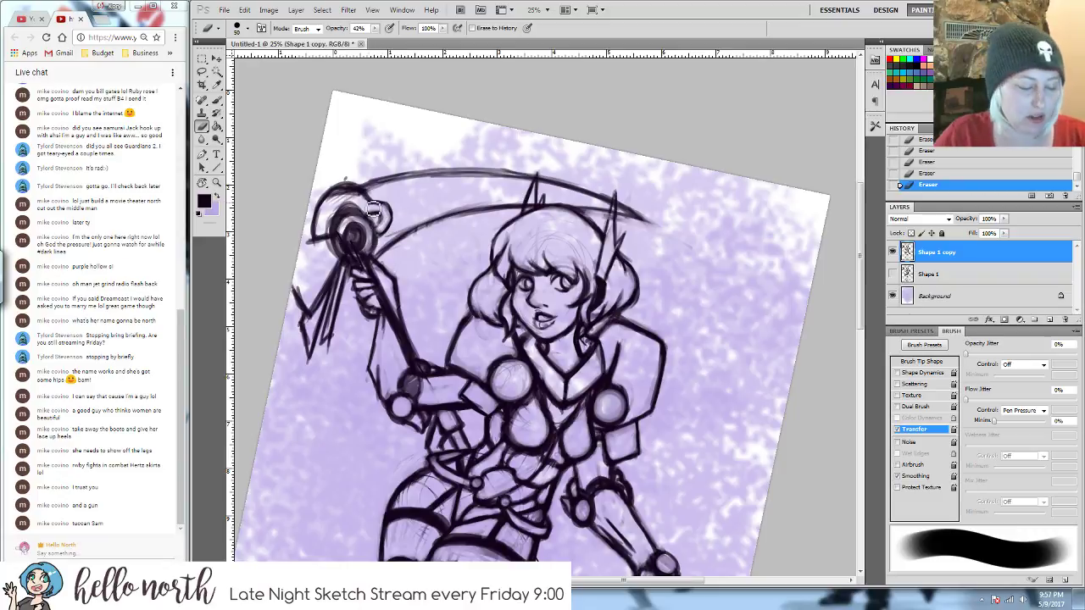
{"action": "key", "text": "b"}
{"action": "mouse_move", "coordinate": [374, 220]}
{"action": "left_mouse_down"}
{"action": "mouse_move", "coordinate": [388, 231]}
{"action": "mouse_move", "coordinate": [388, 222]}
{"action": "left_mouse_up"}
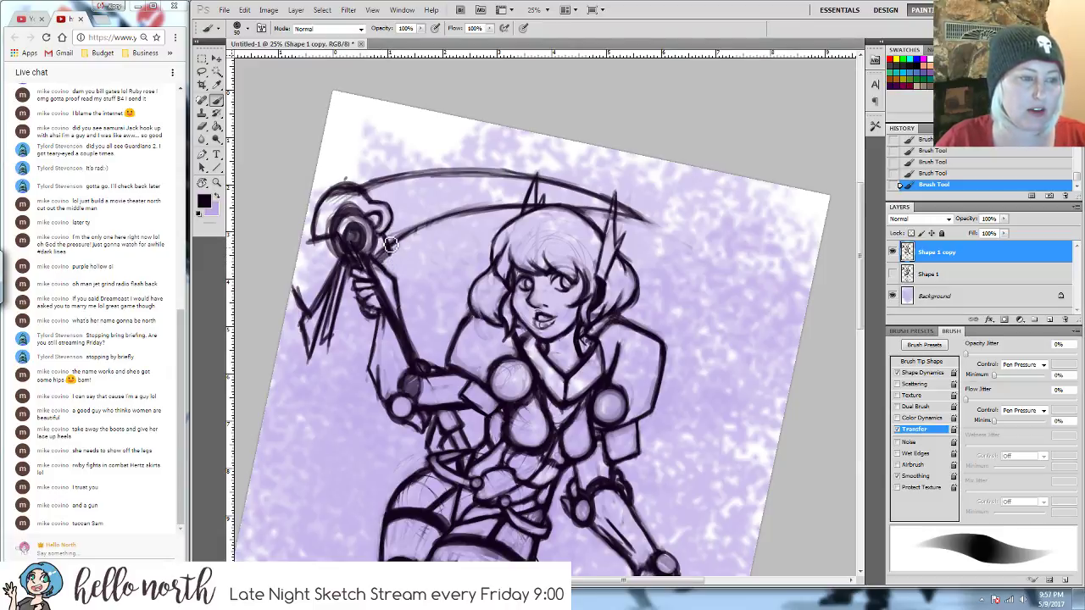
- Ink the collar's lower edge beside the scythe's hub, and erase the outer arc over the hub and the rough marks around its ring
{"action": "left_click_drag", "start_coordinate": [390, 245], "coordinate": [397, 257]}
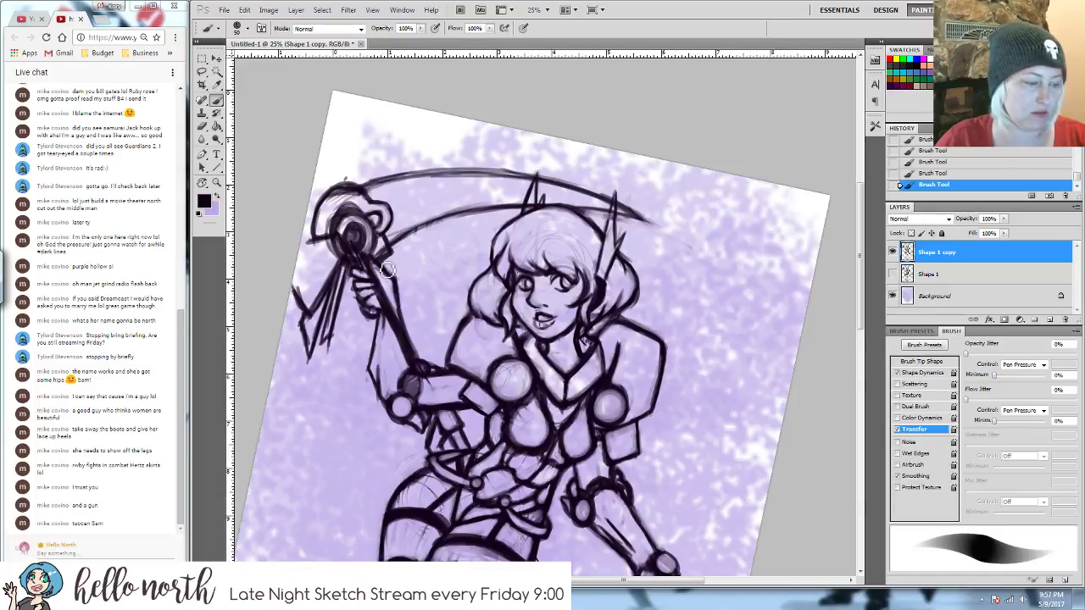
{"action": "key", "text": "e"}
{"action": "mouse_move", "coordinate": [381, 254]}
{"action": "left_mouse_down"}
{"action": "mouse_move", "coordinate": [346, 242]}
{"action": "mouse_move", "coordinate": [348, 233]}
{"action": "mouse_move", "coordinate": [360, 256]}
{"action": "left_mouse_up"}
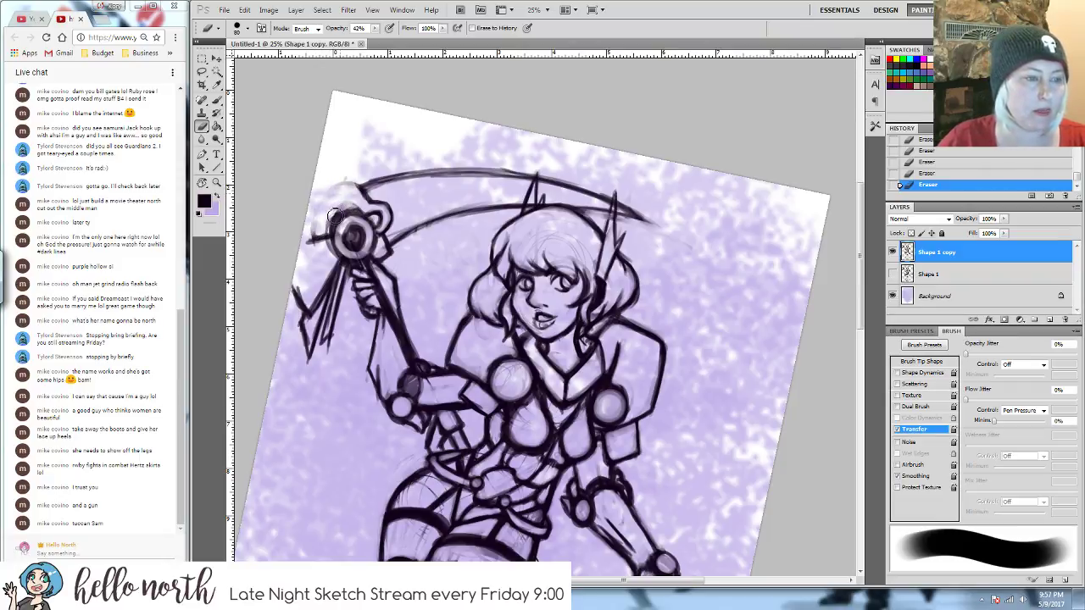
- Draw a pointed spike above the scythe's hub and a short bar out of its outer side, cleaning the spike's edges with the eraser
{"action": "key", "text": "b"}
{"action": "mouse_move", "coordinate": [378, 185]}
{"action": "left_mouse_down"}
{"action": "mouse_move", "coordinate": [348, 215]}
{"action": "mouse_move", "coordinate": [361, 188]}
{"action": "left_mouse_up"}
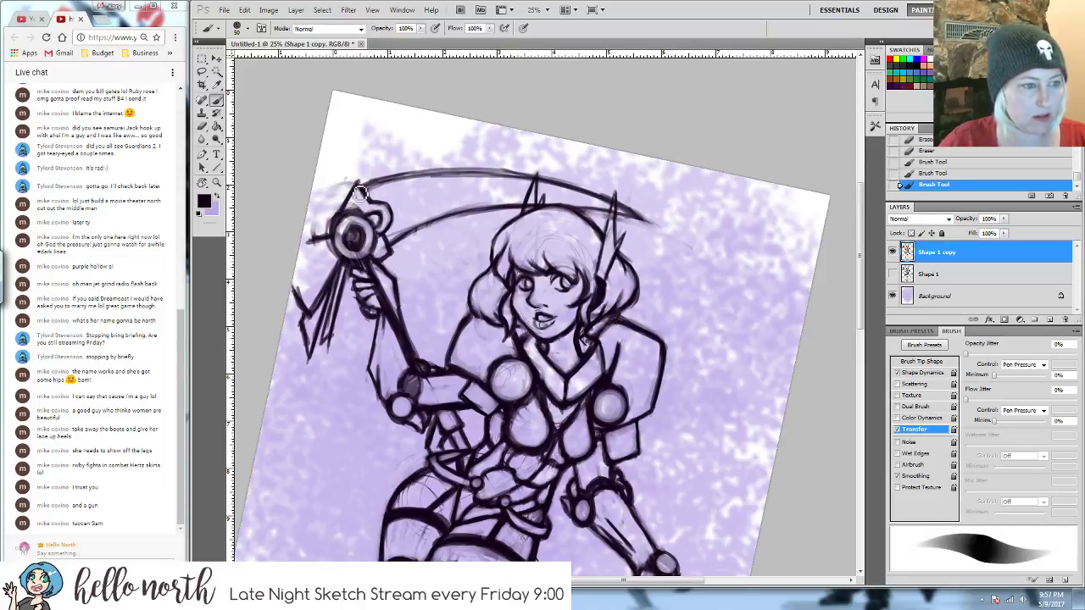
{"action": "left_click_drag", "start_coordinate": [333, 234], "coordinate": [303, 244]}
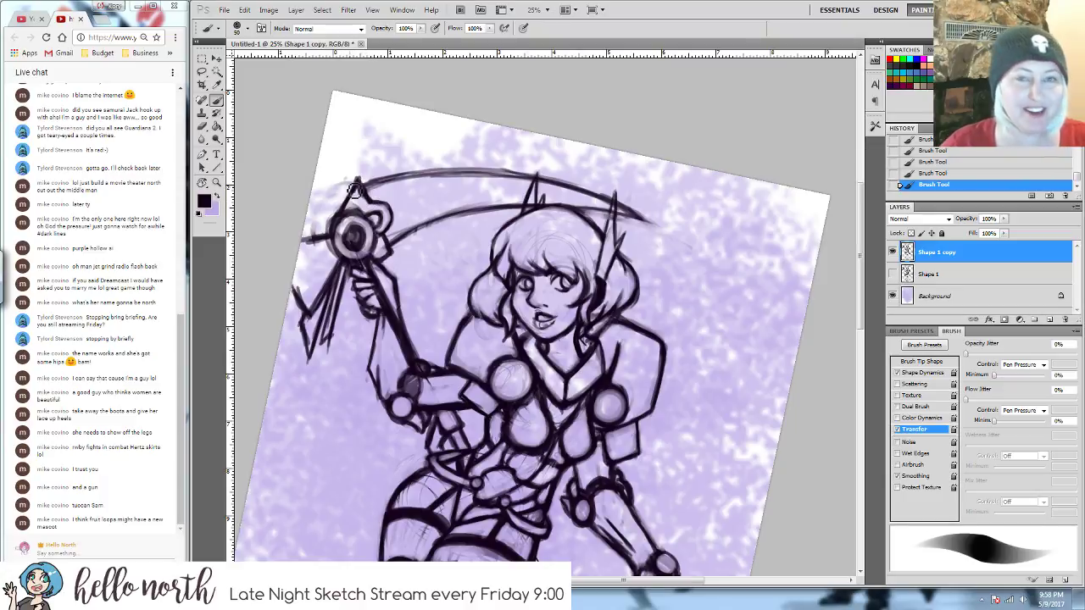
{"action": "key", "text": "e"}
{"action": "mouse_move", "coordinate": [355, 190]}
{"action": "left_mouse_down"}
{"action": "mouse_move", "coordinate": [350, 179]}
{"action": "mouse_move", "coordinate": [368, 172]}
{"action": "left_mouse_up"}
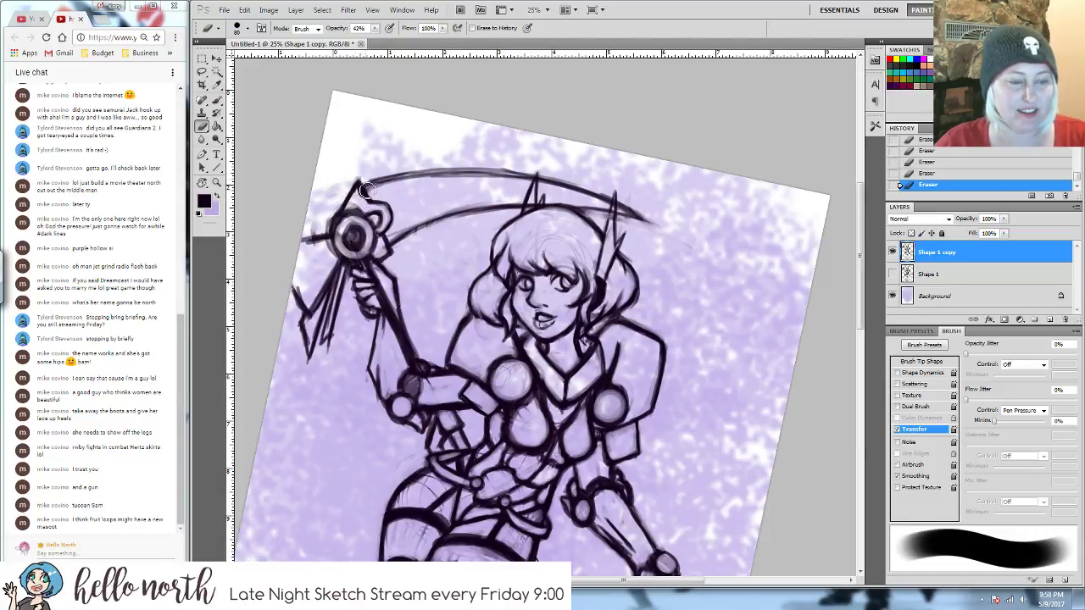
- Erase the hub's dark centre and redraw it as concentric rings with a small X in the middle
{"action": "key", "text": "bracketleft"}
{"action": "key", "text": "bracketleft"}
{"action": "key", "text": "bracketleft"}
{"action": "key", "text": "bracketleft"}
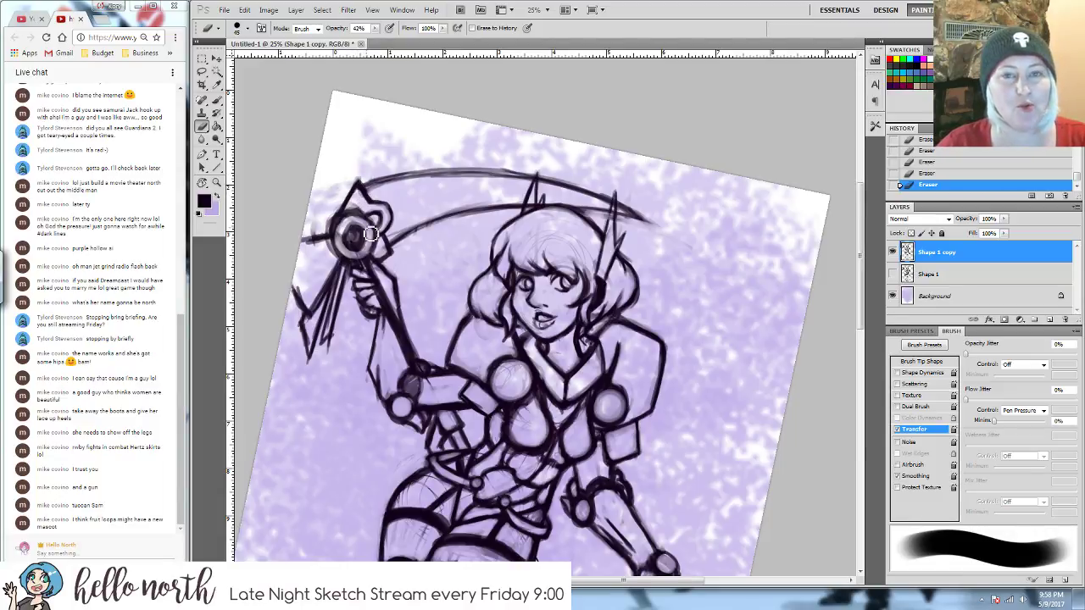
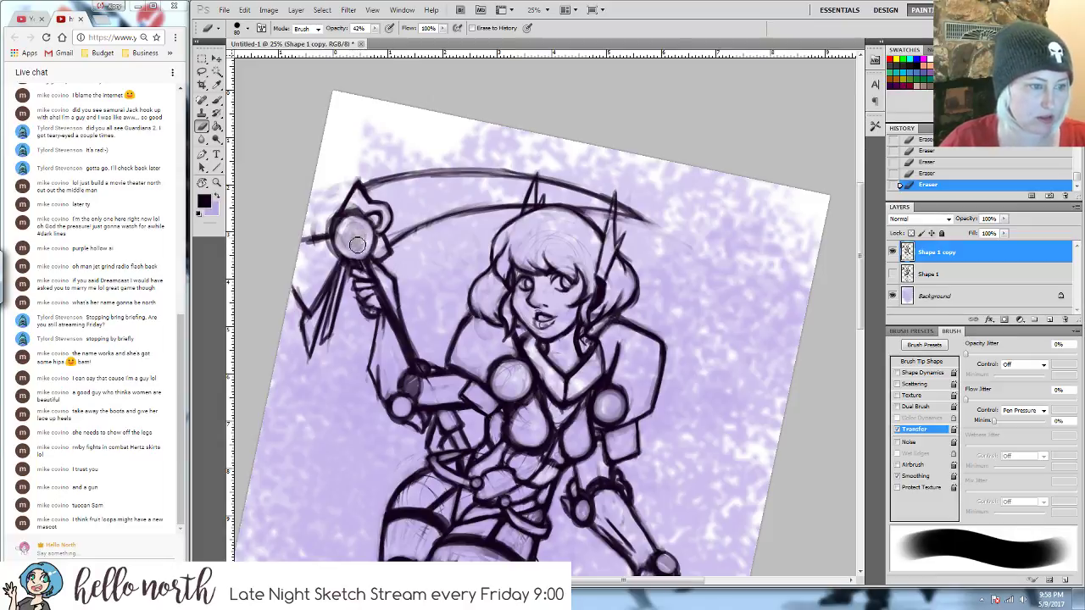
{"action": "key", "text": "b"}
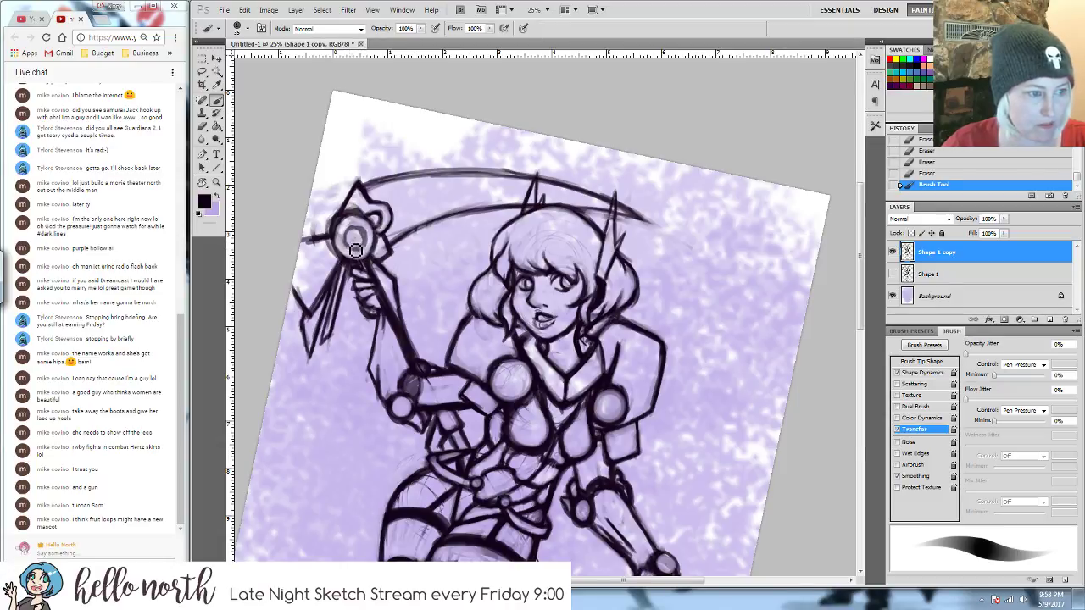
{"action": "key", "text": "e"}
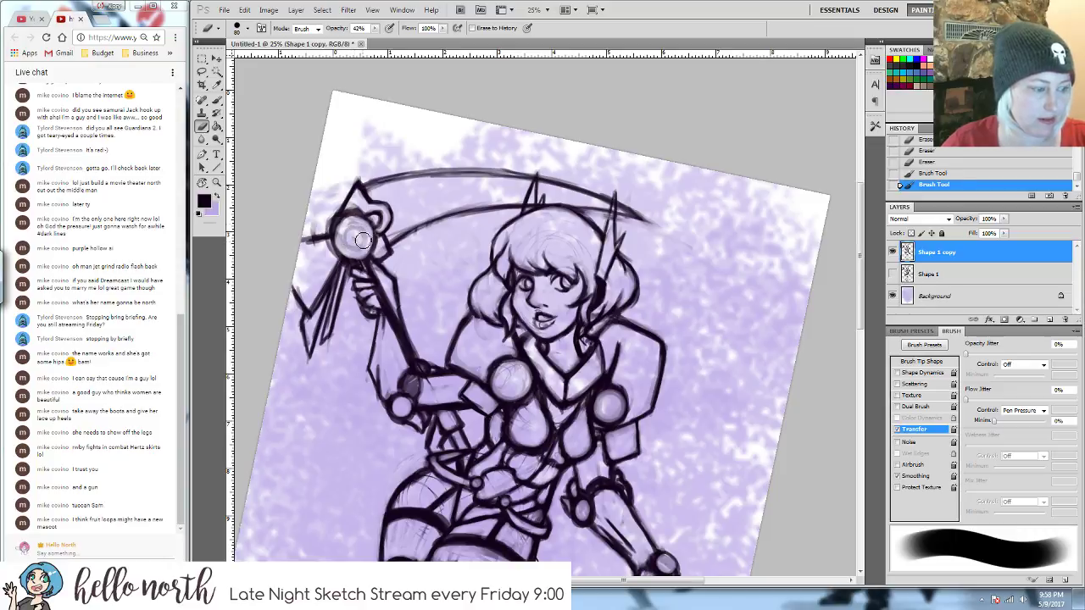
{"action": "key", "text": "b"}
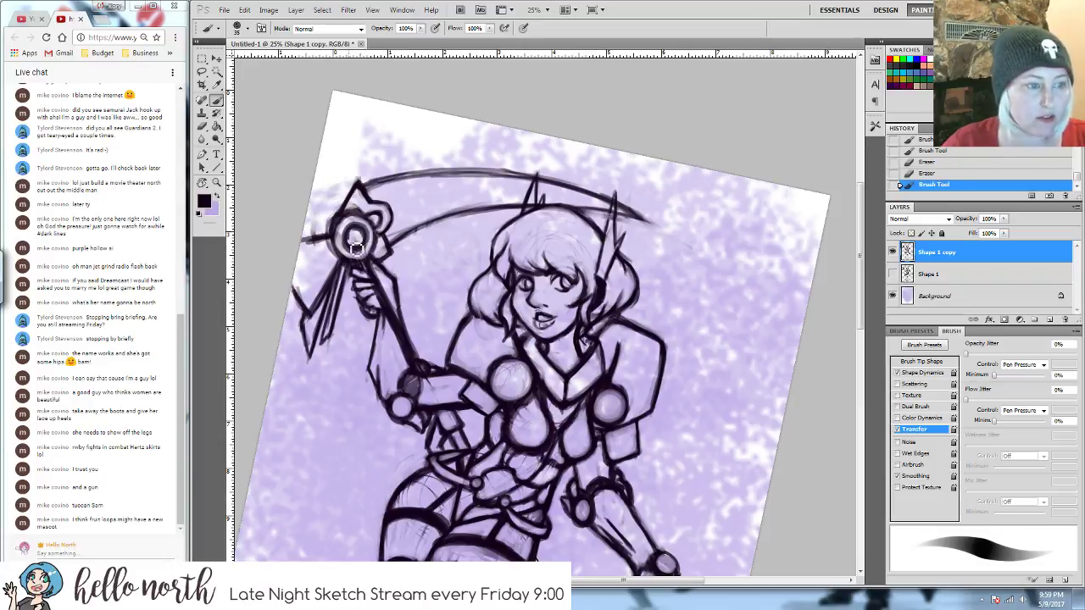
{"action": "key", "text": "e"}
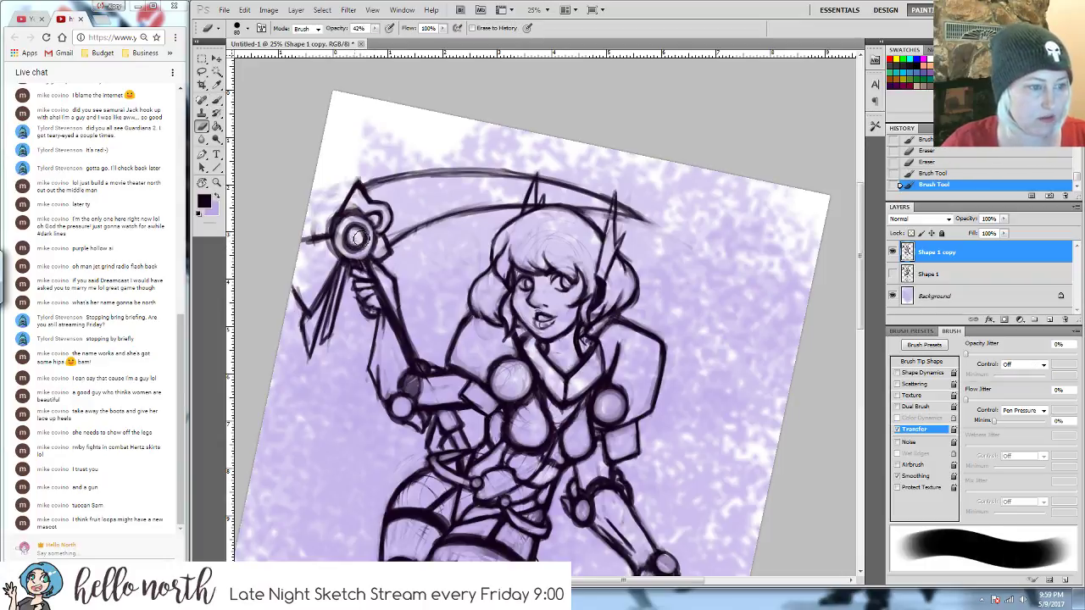
{"action": "left_click_drag", "start_coordinate": [358, 237], "coordinate": [352, 260]}
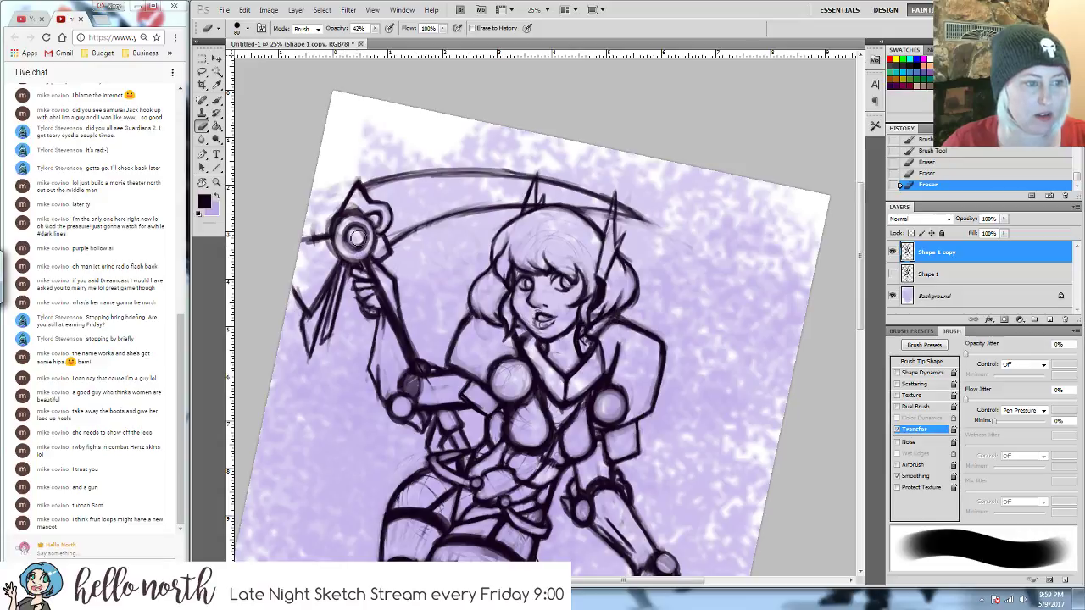
{"action": "key", "text": "b"}
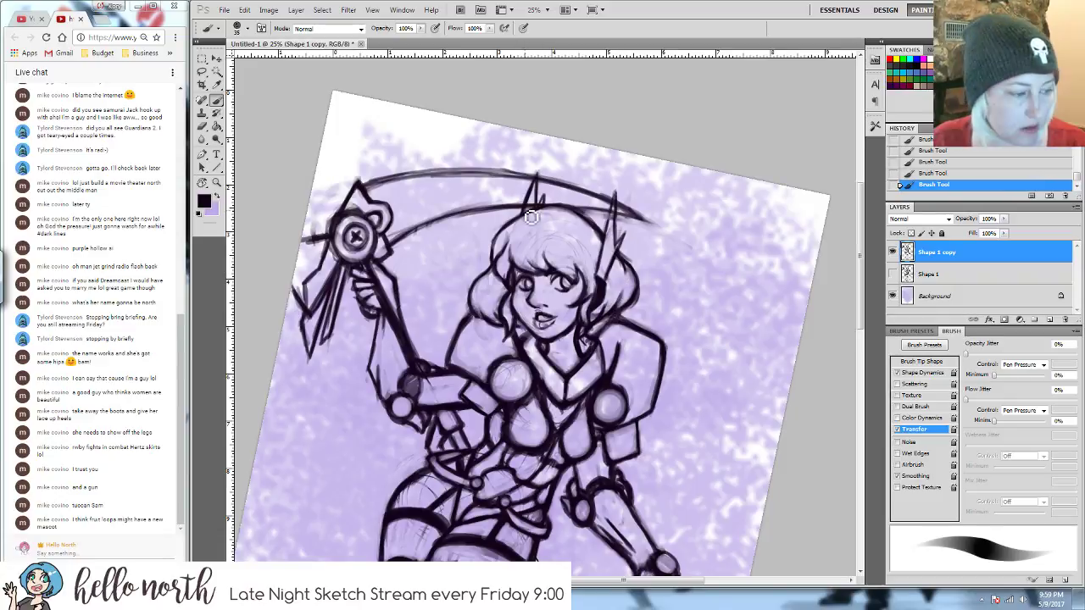
- Fade the headpiece's two tall pointed spikes where they overlap the scythe blade with the eraser
{"action": "key", "text": "r"}
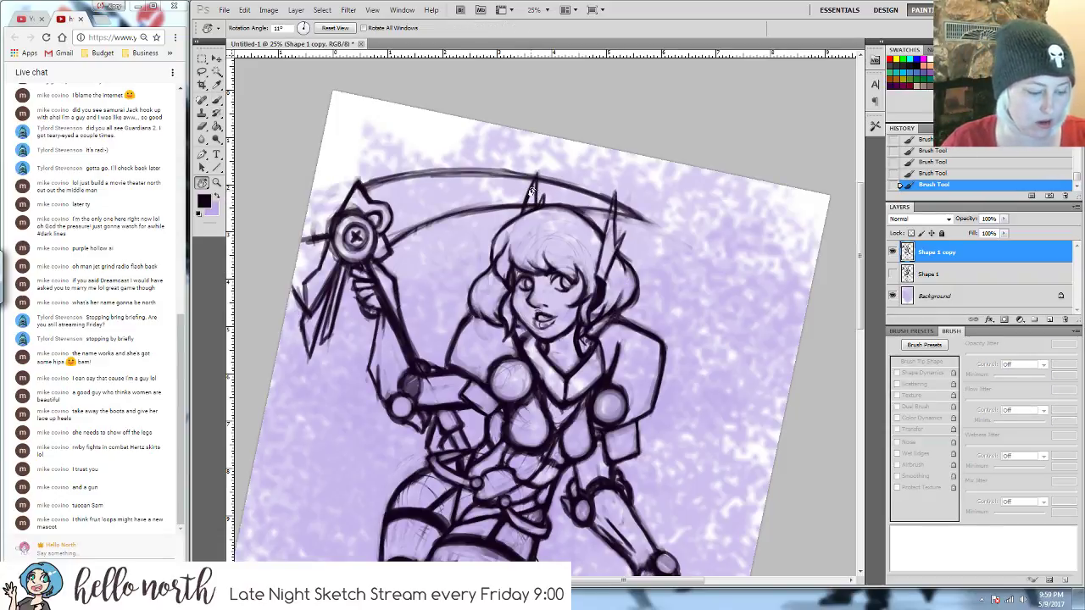
{"action": "key", "text": "b"}
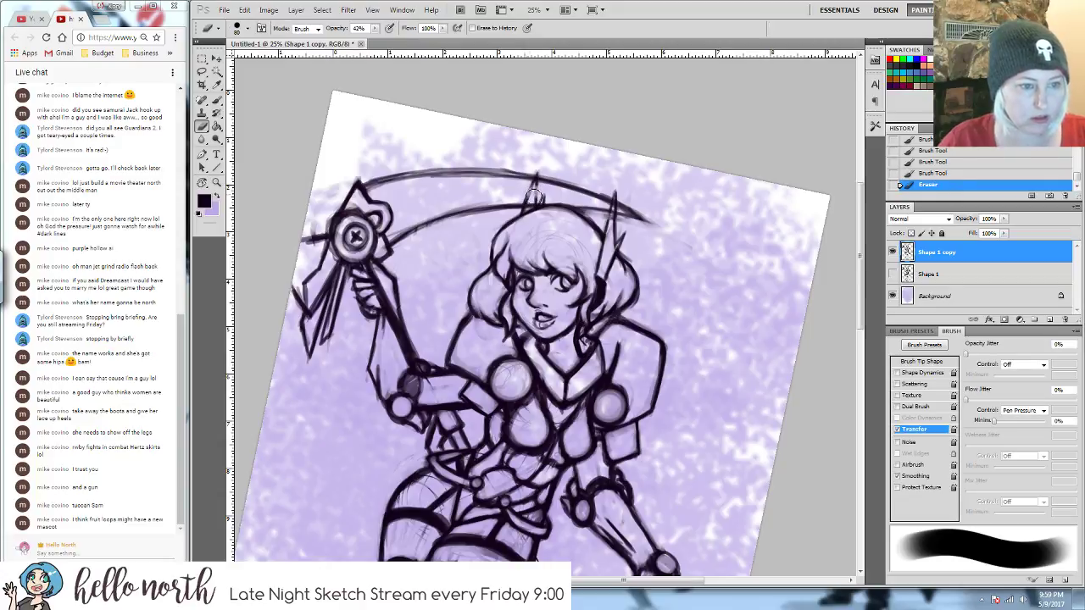
{"action": "mouse_move", "coordinate": [532, 196]}
{"action": "left_mouse_down"}
{"action": "mouse_move", "coordinate": [536, 205]}
{"action": "mouse_move", "coordinate": [551, 182]}
{"action": "mouse_move", "coordinate": [540, 191]}
{"action": "mouse_move", "coordinate": [614, 230]}
{"action": "mouse_move", "coordinate": [607, 267]}
{"action": "mouse_move", "coordinate": [621, 239]}
{"action": "left_mouse_up"}
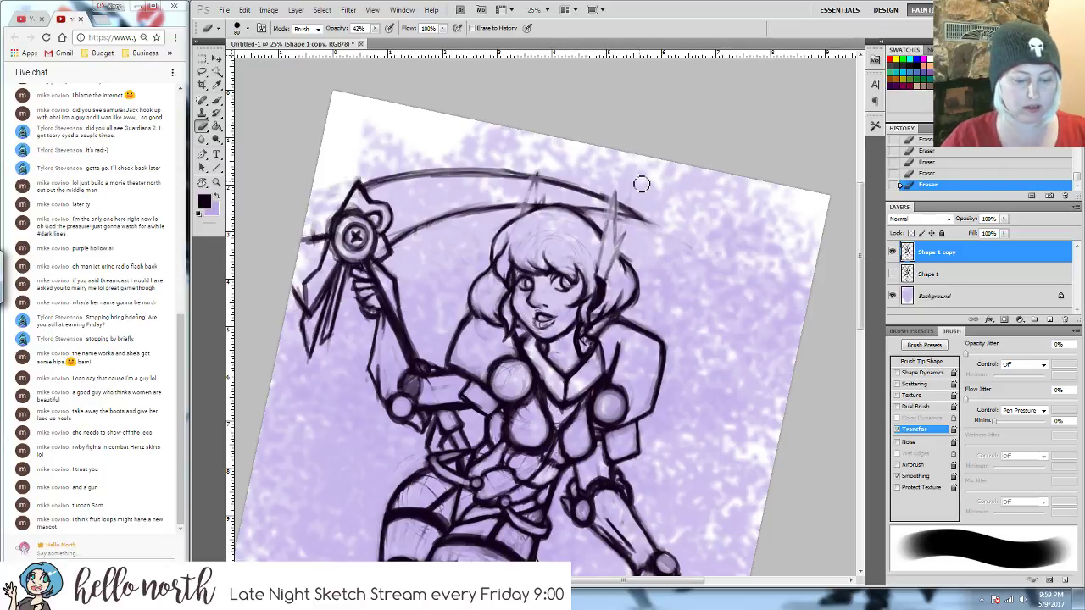
- Erase the stray sketch lines on the chest and midriff, and lighten the waist lines with the Dodge tool
{"action": "key", "text": "ctrl+minus"}
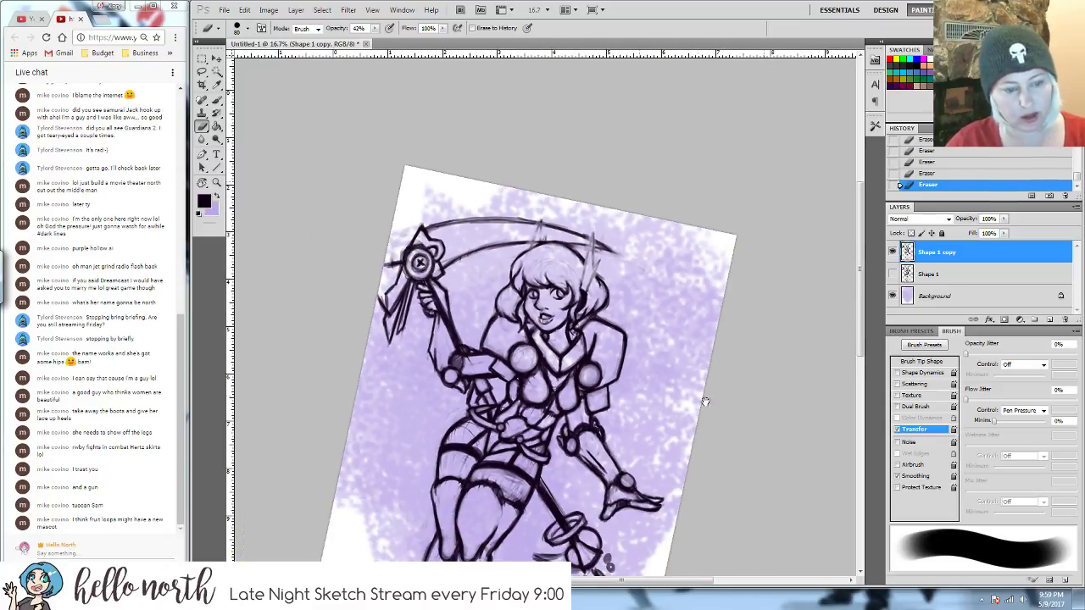
{"action": "left_click_drag", "start_coordinate": [704, 400], "coordinate": [655, 310]}
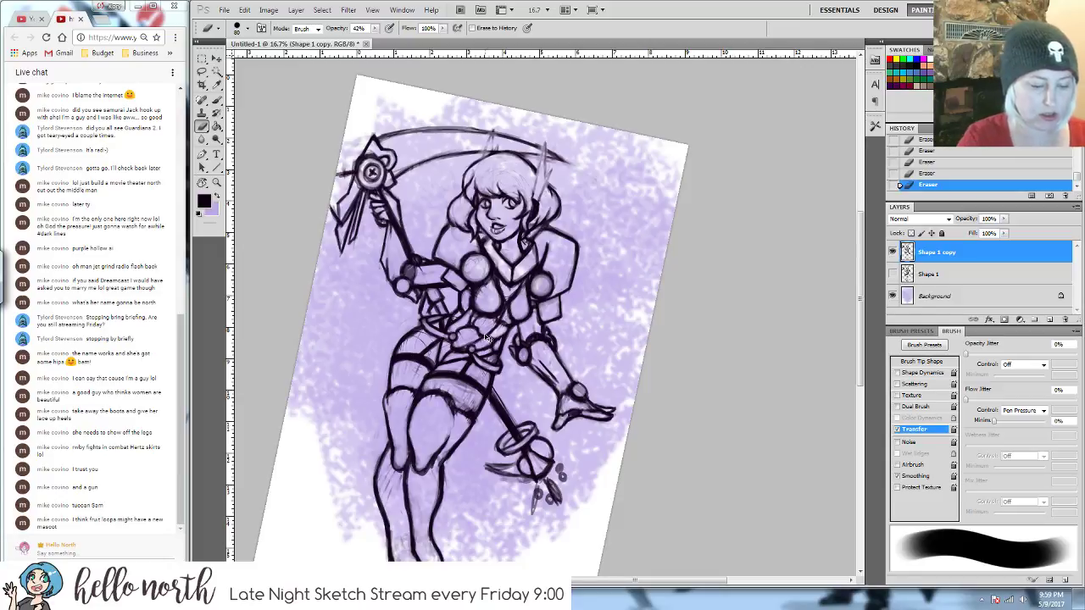
{"action": "scroll", "coordinate": [487, 338], "scroll_direction": "up", "scroll_amount": 2}
{"action": "left_click_drag", "start_coordinate": [602, 200], "coordinate": [644, 259]}
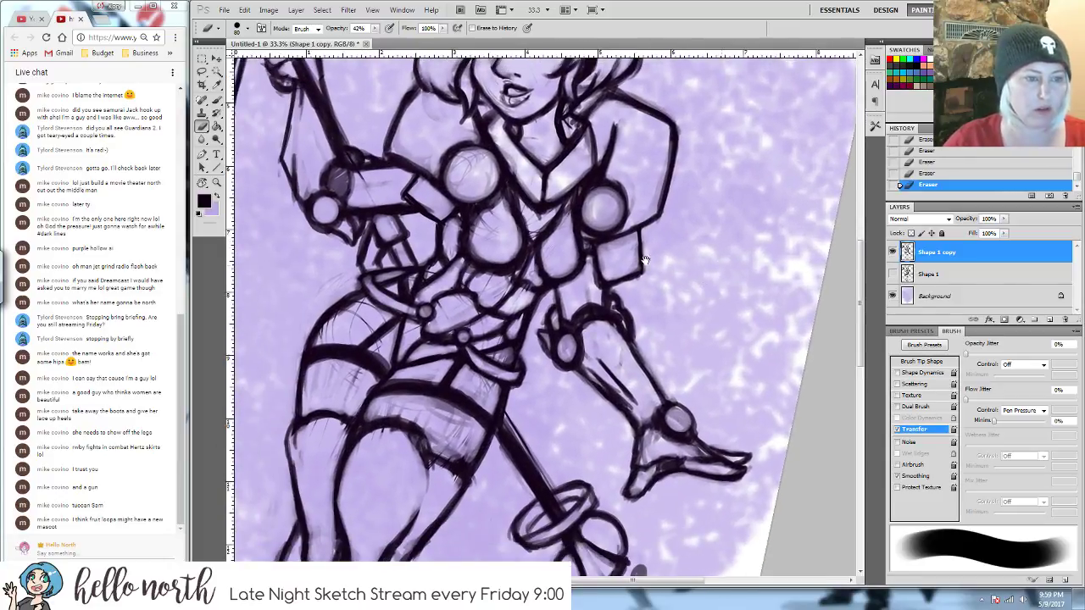
{"action": "mouse_move", "coordinate": [478, 166]}
{"action": "left_mouse_down"}
{"action": "mouse_move", "coordinate": [493, 222]}
{"action": "mouse_move", "coordinate": [500, 205]}
{"action": "mouse_move", "coordinate": [481, 222]}
{"action": "mouse_move", "coordinate": [479, 242]}
{"action": "mouse_move", "coordinate": [493, 243]}
{"action": "left_mouse_up"}
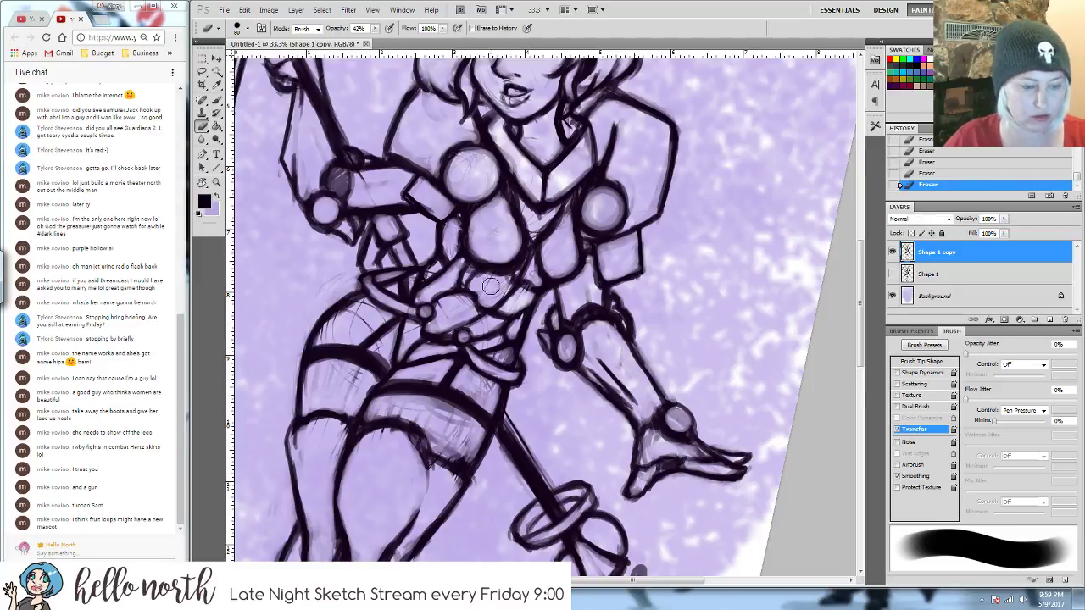
{"action": "key", "text": "o"}
{"action": "mouse_move", "coordinate": [490, 287]}
{"action": "left_mouse_down"}
{"action": "mouse_move", "coordinate": [527, 257]}
{"action": "mouse_move", "coordinate": [512, 275]}
{"action": "left_mouse_up"}
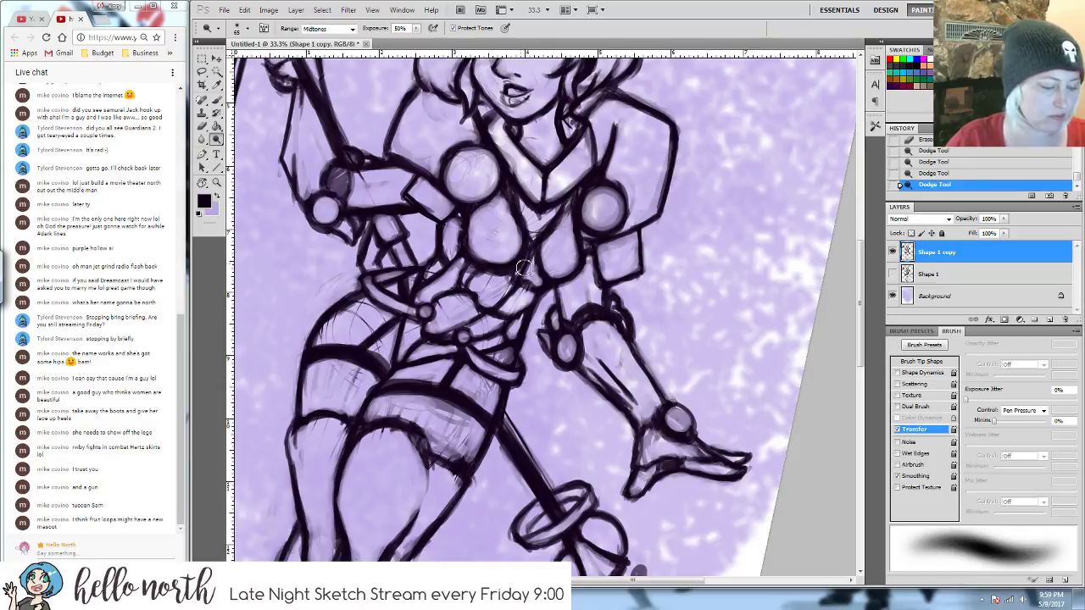
- Erase and re-ink the midriff and belt lines, and clear the rough marks around the waist and rear thigh
{"action": "key", "text": "b"}
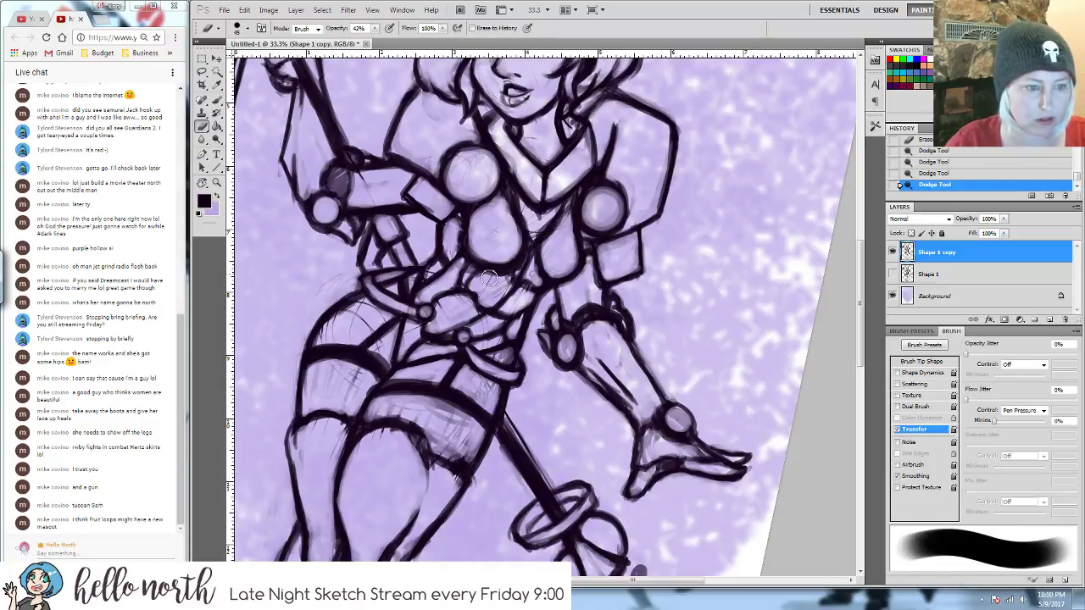
{"action": "mouse_move", "coordinate": [488, 278]}
{"action": "left_mouse_down"}
{"action": "mouse_move", "coordinate": [522, 268]}
{"action": "mouse_move", "coordinate": [509, 279]}
{"action": "mouse_move", "coordinate": [529, 253]}
{"action": "mouse_move", "coordinate": [517, 274]}
{"action": "mouse_move", "coordinate": [471, 268]}
{"action": "mouse_move", "coordinate": [500, 268]}
{"action": "mouse_move", "coordinate": [535, 279]}
{"action": "left_mouse_up"}
{"action": "key", "text": "b"}
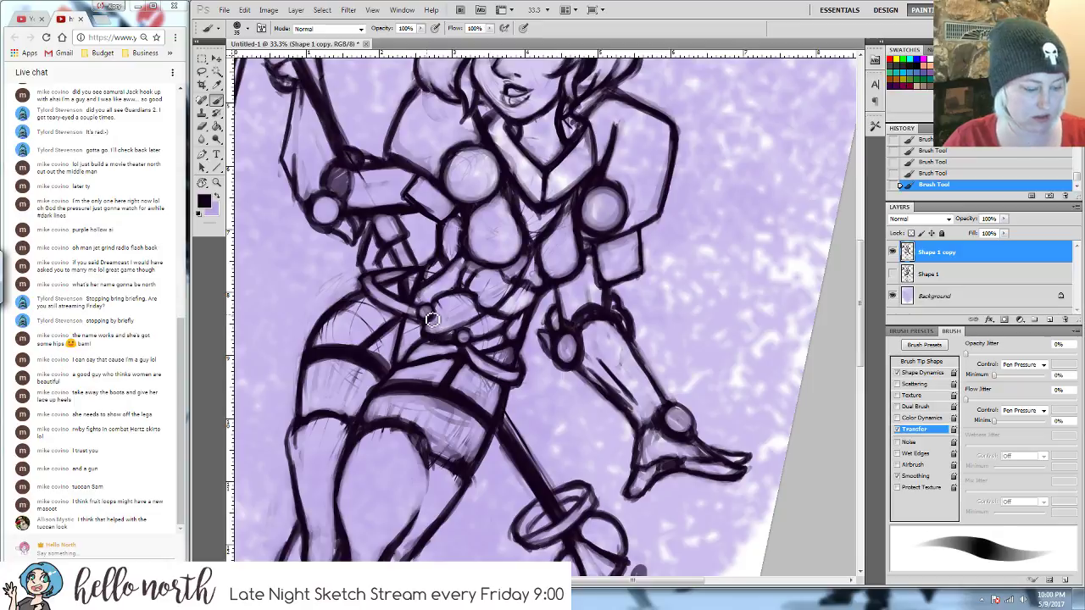
{"action": "key", "text": "e"}
{"action": "mouse_move", "coordinate": [428, 314]}
{"action": "left_mouse_down"}
{"action": "mouse_move", "coordinate": [465, 339]}
{"action": "mouse_move", "coordinate": [449, 318]}
{"action": "mouse_move", "coordinate": [475, 327]}
{"action": "mouse_move", "coordinate": [513, 279]}
{"action": "left_mouse_up"}
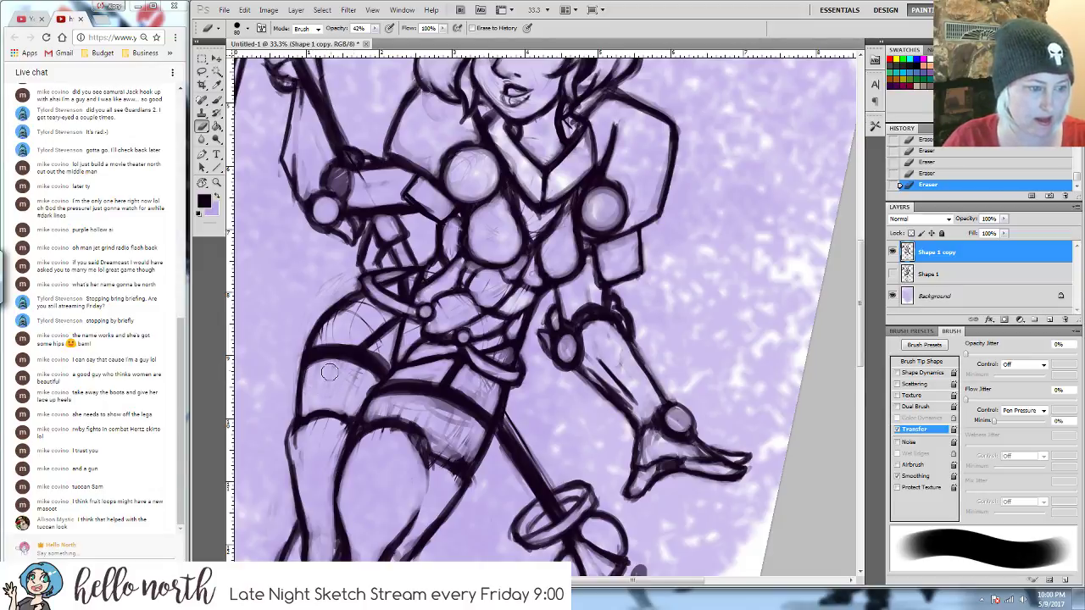
- Trim the rough edge of the front leg's knee band with a smaller eraser
{"action": "left_click_drag", "start_coordinate": [346, 169], "coordinate": [433, 392]}
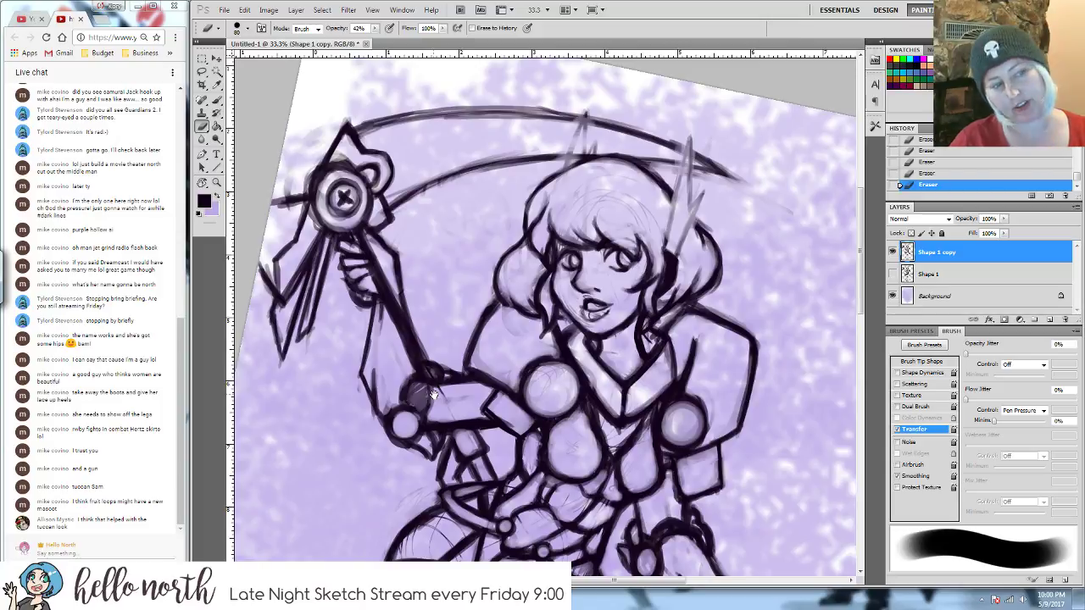
{"action": "left_click_drag", "start_coordinate": [433, 393], "coordinate": [419, 344]}
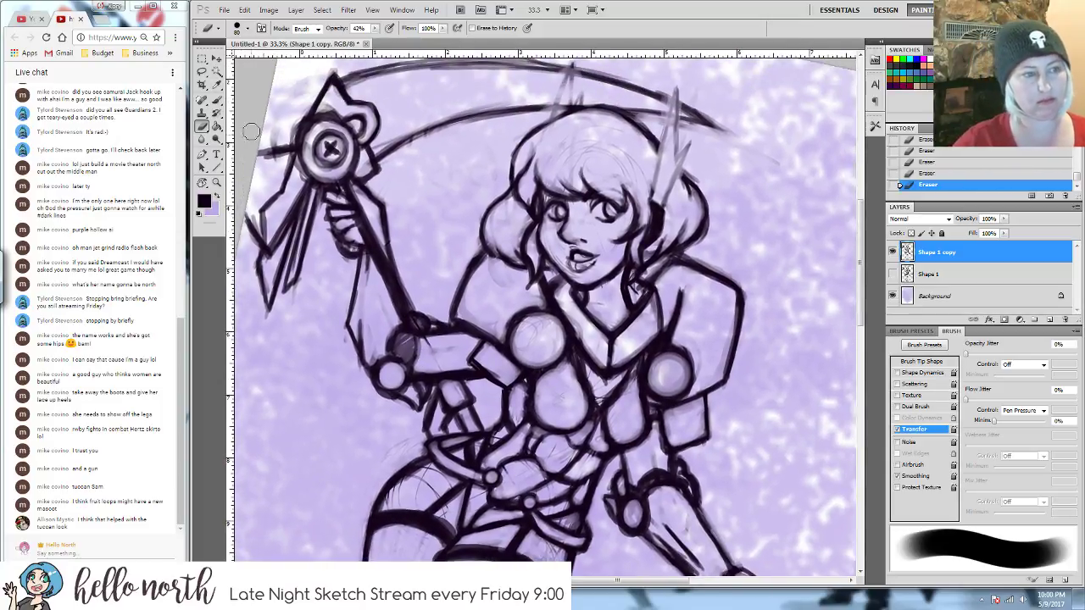
{"action": "mouse_move", "coordinate": [575, 487]}
{"action": "left_mouse_down"}
{"action": "mouse_move", "coordinate": [577, 322]}
{"action": "mouse_move", "coordinate": [523, 277]}
{"action": "left_mouse_up"}
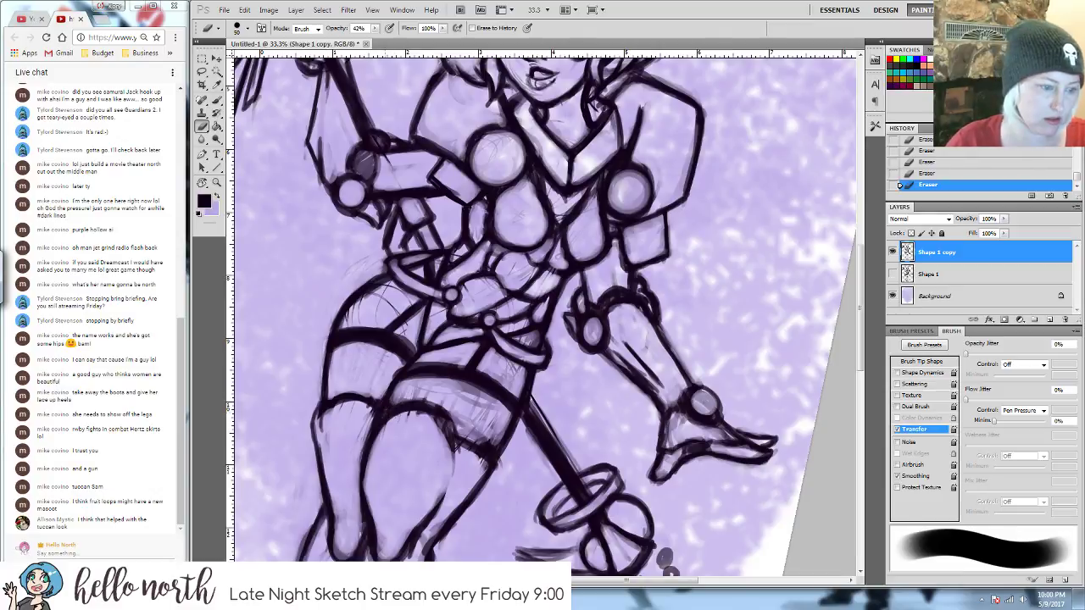
{"action": "key", "text": "bracketleft"}
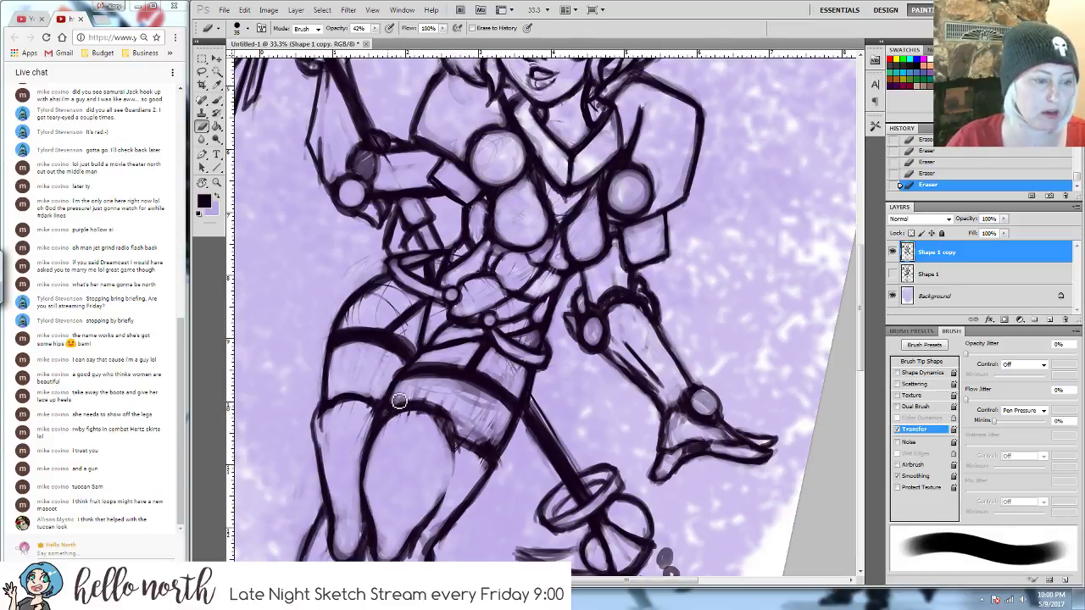
{"action": "mouse_move", "coordinate": [408, 403]}
{"action": "left_mouse_down"}
{"action": "mouse_move", "coordinate": [445, 404]}
{"action": "mouse_move", "coordinate": [448, 426]}
{"action": "left_mouse_up"}
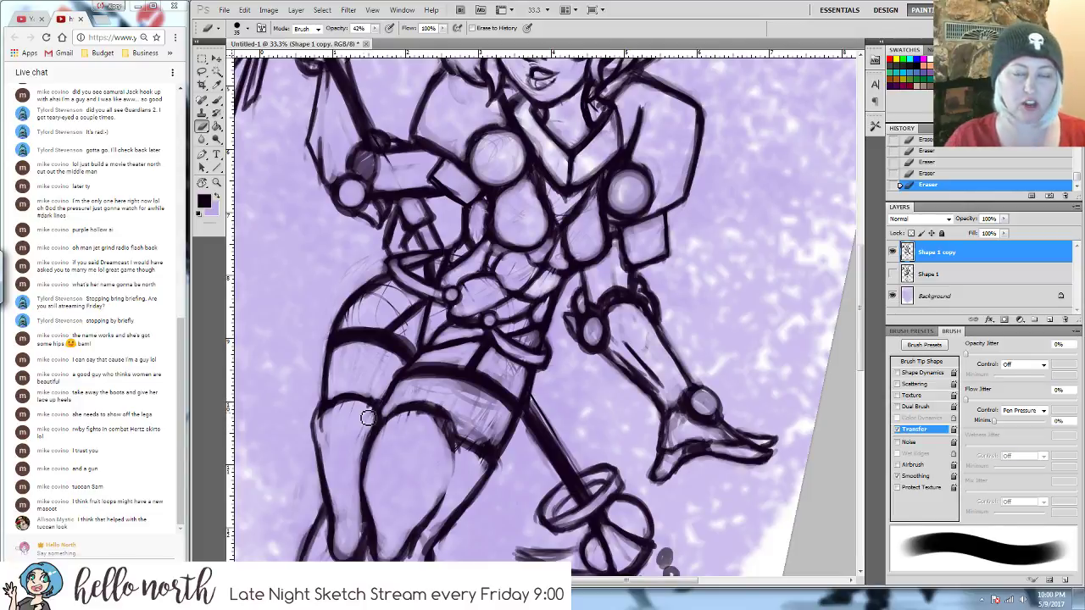
- Erase the hatching and rough marks on the front thigh with an enlarged eraser, and re-ink the hip outline beside the belt
{"action": "key", "text": "bracketright"}
{"action": "key", "text": "bracketright"}
{"action": "key", "text": "bracketright"}
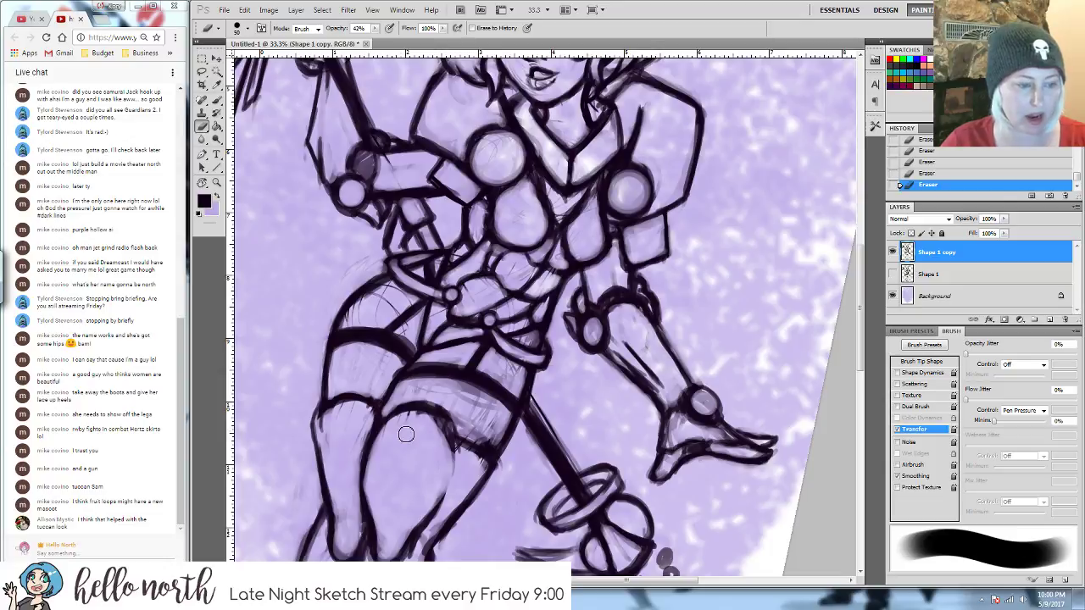
{"action": "mouse_move", "coordinate": [400, 424]}
{"action": "left_mouse_down"}
{"action": "mouse_move", "coordinate": [443, 447]}
{"action": "mouse_move", "coordinate": [443, 429]}
{"action": "mouse_move", "coordinate": [426, 417]}
{"action": "mouse_move", "coordinate": [400, 426]}
{"action": "mouse_move", "coordinate": [464, 421]}
{"action": "mouse_move", "coordinate": [450, 406]}
{"action": "mouse_move", "coordinate": [474, 417]}
{"action": "mouse_move", "coordinate": [448, 395]}
{"action": "mouse_move", "coordinate": [479, 403]}
{"action": "mouse_move", "coordinate": [453, 395]}
{"action": "mouse_move", "coordinate": [486, 409]}
{"action": "mouse_move", "coordinate": [478, 418]}
{"action": "mouse_move", "coordinate": [457, 397]}
{"action": "mouse_move", "coordinate": [489, 407]}
{"action": "mouse_move", "coordinate": [475, 433]}
{"action": "mouse_move", "coordinate": [465, 402]}
{"action": "mouse_move", "coordinate": [450, 434]}
{"action": "left_mouse_up"}
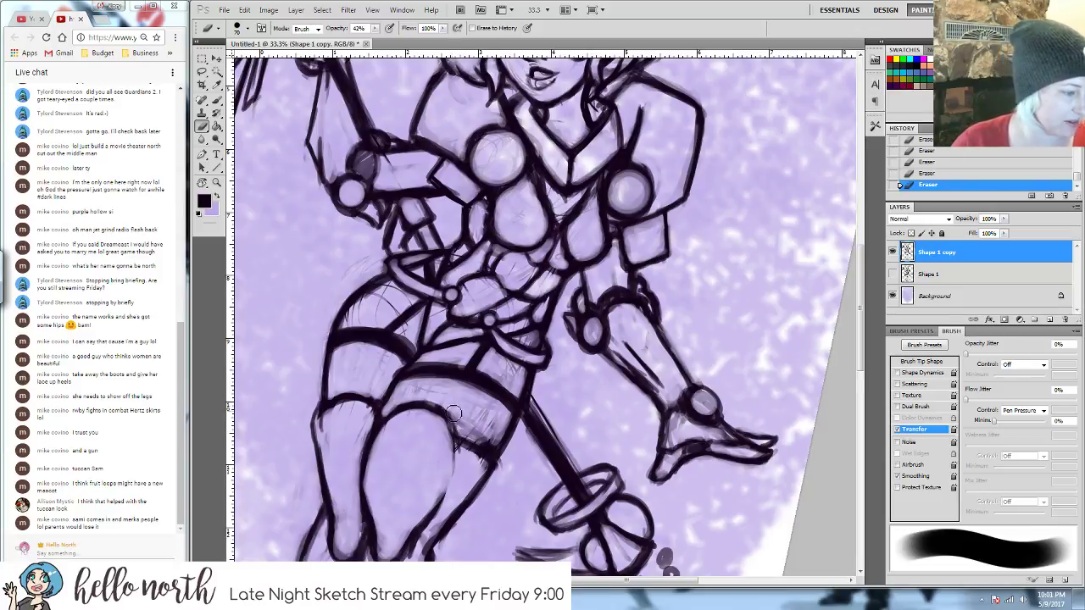
{"action": "mouse_move", "coordinate": [458, 416]}
{"action": "left_mouse_down"}
{"action": "mouse_move", "coordinate": [486, 444]}
{"action": "mouse_move", "coordinate": [476, 465]}
{"action": "mouse_move", "coordinate": [447, 448]}
{"action": "mouse_move", "coordinate": [471, 433]}
{"action": "mouse_move", "coordinate": [491, 447]}
{"action": "mouse_move", "coordinate": [501, 431]}
{"action": "mouse_move", "coordinate": [494, 444]}
{"action": "mouse_move", "coordinate": [493, 426]}
{"action": "mouse_move", "coordinate": [483, 429]}
{"action": "mouse_move", "coordinate": [508, 380]}
{"action": "mouse_move", "coordinate": [499, 362]}
{"action": "mouse_move", "coordinate": [515, 378]}
{"action": "mouse_move", "coordinate": [527, 341]}
{"action": "left_mouse_up"}
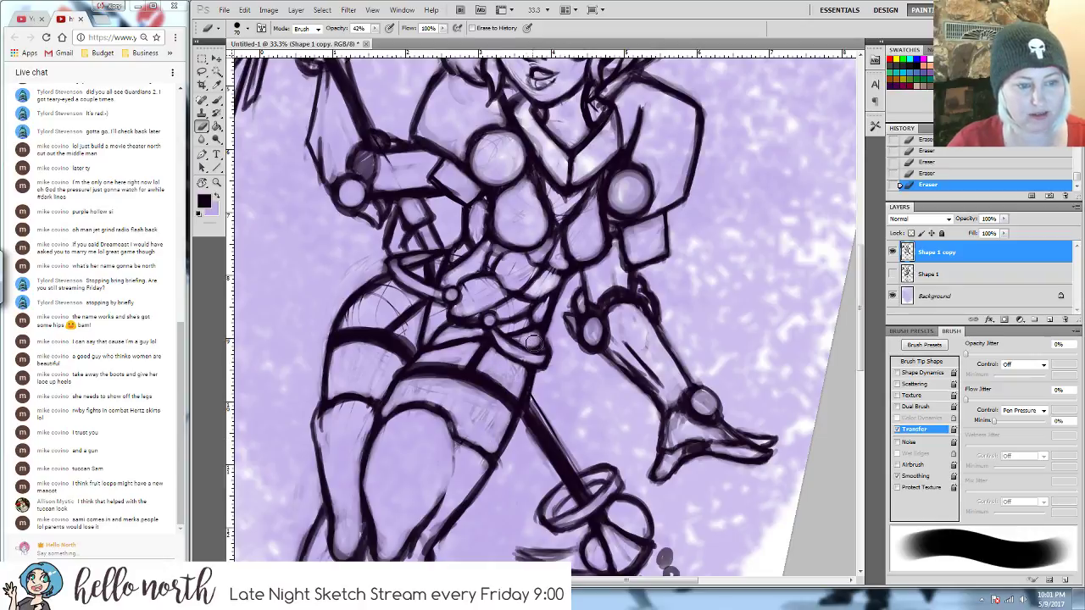
{"action": "key", "text": "b"}
{"action": "mouse_move", "coordinate": [551, 388]}
{"action": "left_mouse_down"}
{"action": "mouse_move", "coordinate": [553, 336]}
{"action": "mouse_move", "coordinate": [541, 357]}
{"action": "mouse_move", "coordinate": [546, 340]}
{"action": "mouse_move", "coordinate": [515, 345]}
{"action": "mouse_move", "coordinate": [552, 347]}
{"action": "mouse_move", "coordinate": [516, 342]}
{"action": "mouse_move", "coordinate": [545, 330]}
{"action": "left_mouse_up"}
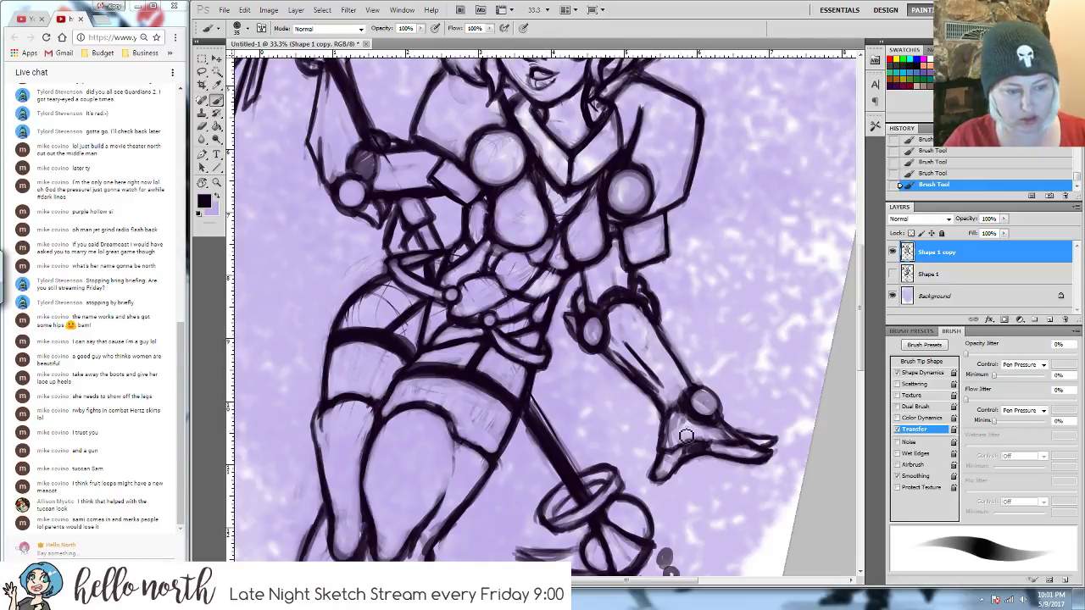
- Erase the stray sketch lines on the open hand near the wrist, and re-ink the hand's outline there
{"action": "key", "text": "e"}
{"action": "mouse_move", "coordinate": [682, 426]}
{"action": "left_mouse_down"}
{"action": "mouse_move", "coordinate": [676, 419]}
{"action": "mouse_move", "coordinate": [665, 443]}
{"action": "mouse_move", "coordinate": [694, 429]}
{"action": "mouse_move", "coordinate": [681, 414]}
{"action": "left_mouse_up"}
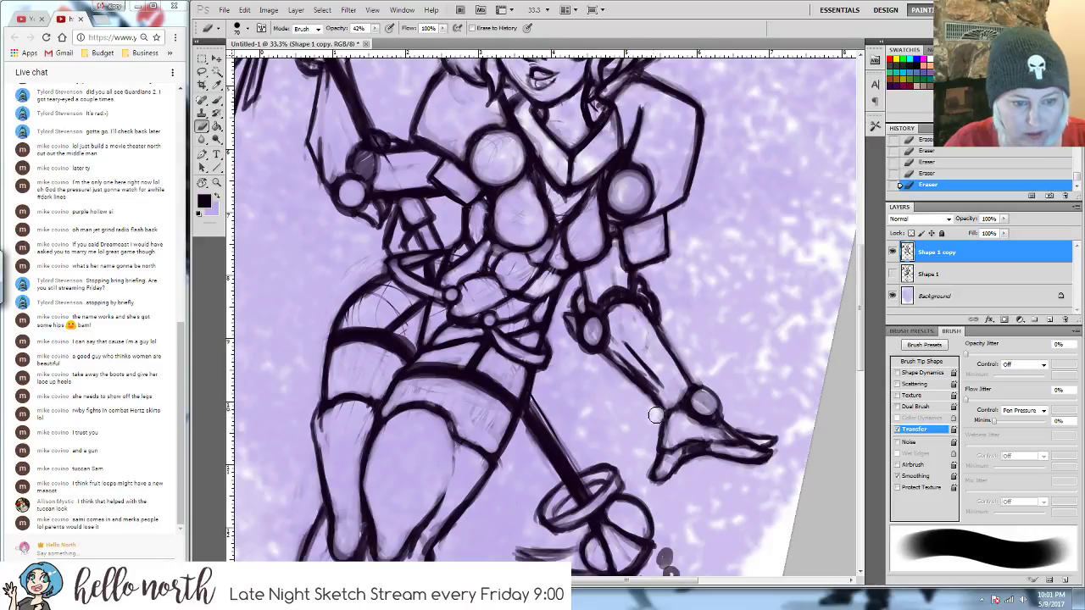
{"action": "key", "text": "b"}
{"action": "mouse_move", "coordinate": [659, 412]}
{"action": "left_mouse_down"}
{"action": "mouse_move", "coordinate": [673, 415]}
{"action": "mouse_move", "coordinate": [667, 442]}
{"action": "left_mouse_up"}
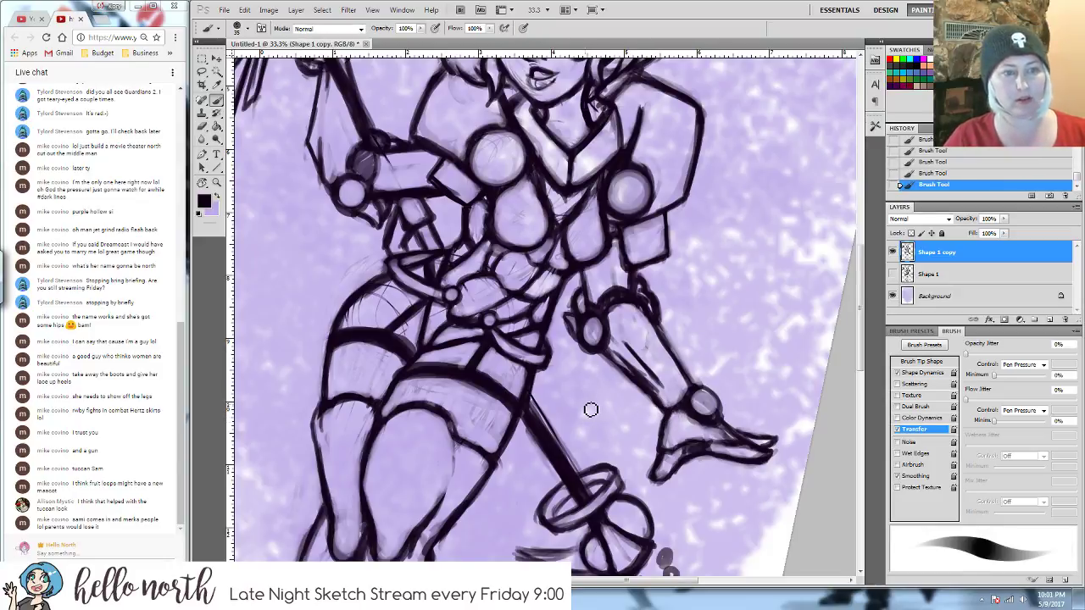
- Erase the stray sketch marks on the face around the mouth, nose and eyes, and in the hair above the fringe
{"action": "mouse_move", "coordinate": [589, 406]}
{"action": "left_mouse_down"}
{"action": "mouse_move", "coordinate": [635, 328]}
{"action": "mouse_move", "coordinate": [606, 411]}
{"action": "left_mouse_up"}
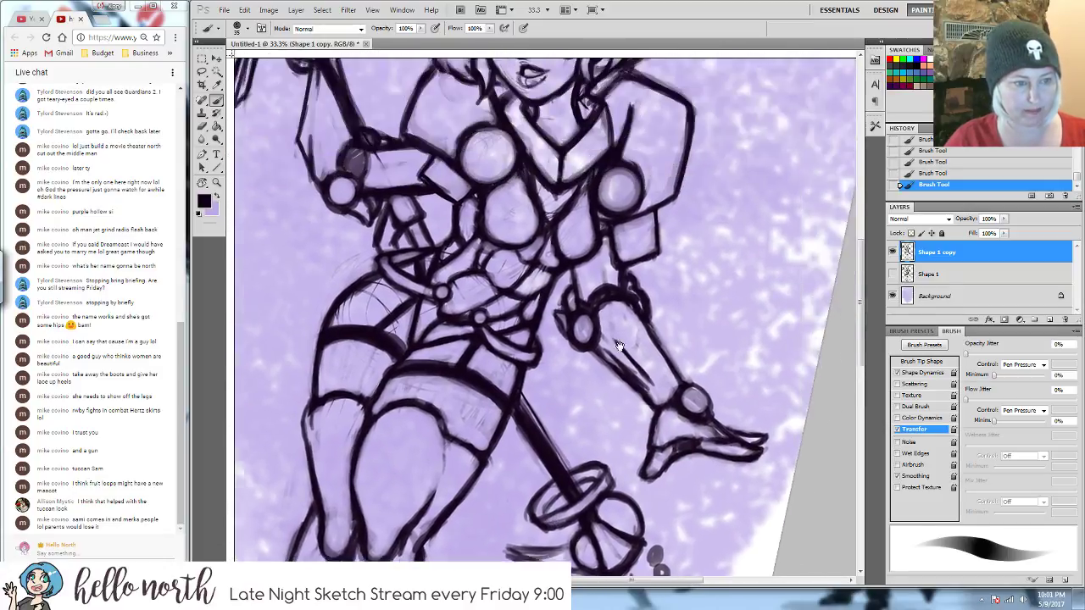
{"action": "left_click_drag", "start_coordinate": [623, 326], "coordinate": [614, 411]}
{"action": "left_click_drag", "start_coordinate": [618, 366], "coordinate": [616, 412]}
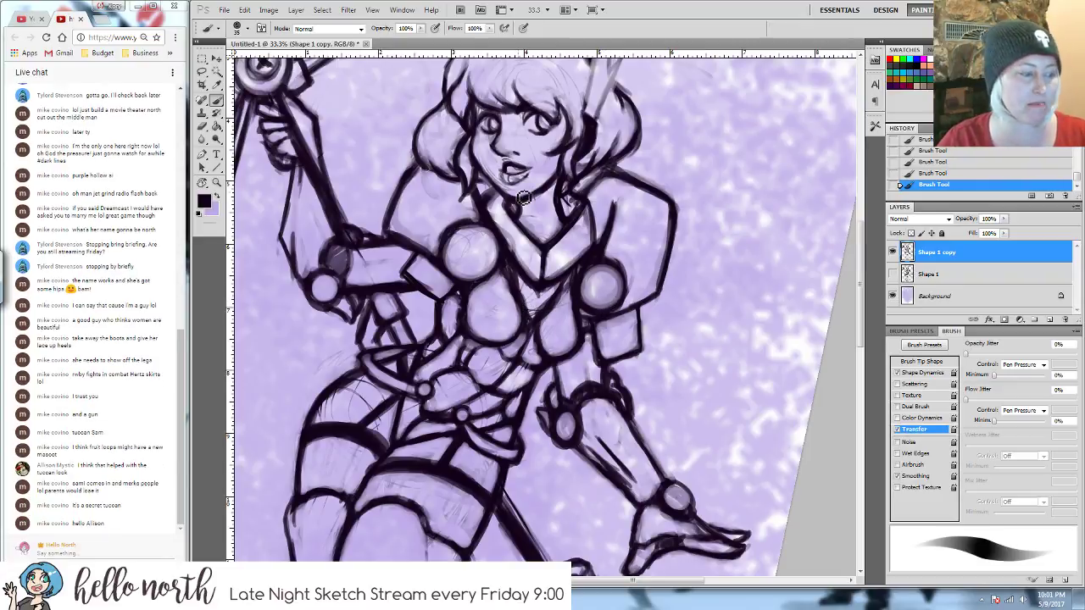
{"action": "key", "text": "e"}
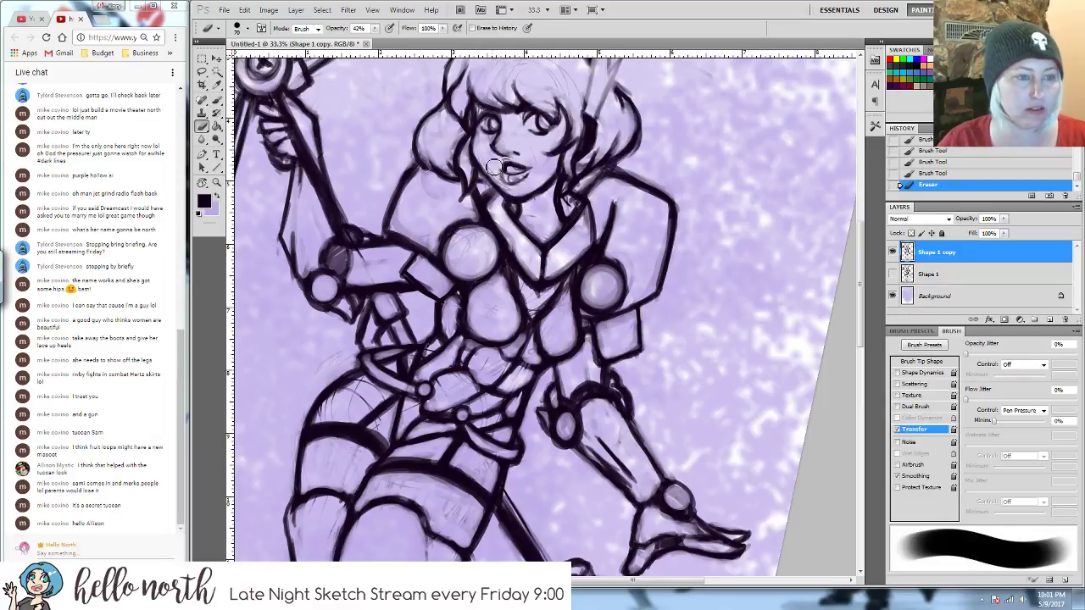
{"action": "left_click_drag", "start_coordinate": [498, 169], "coordinate": [509, 180]}
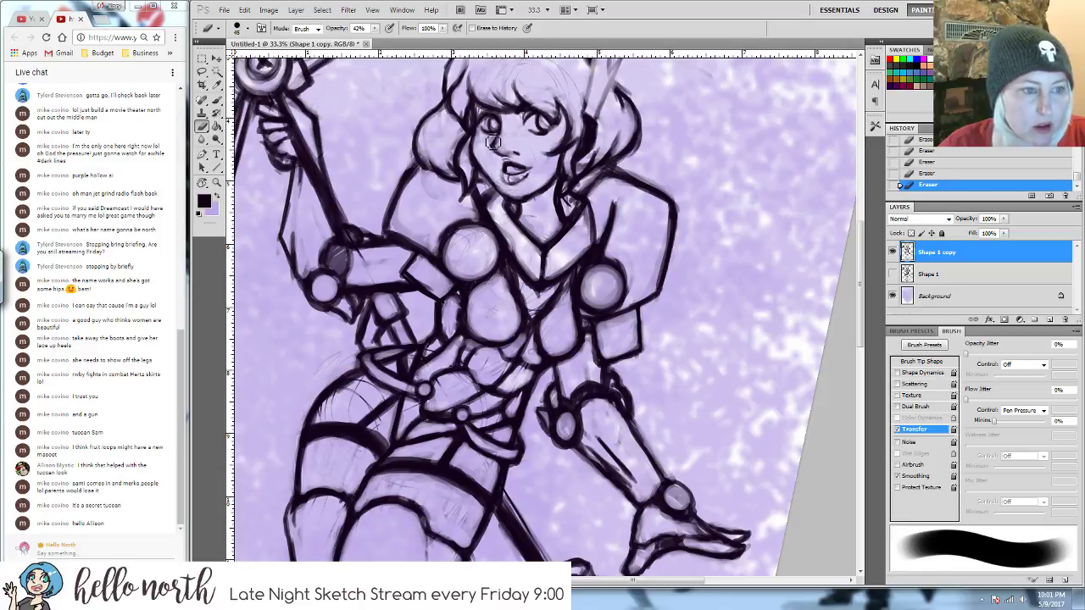
{"action": "left_click_drag", "start_coordinate": [552, 100], "coordinate": [542, 149]}
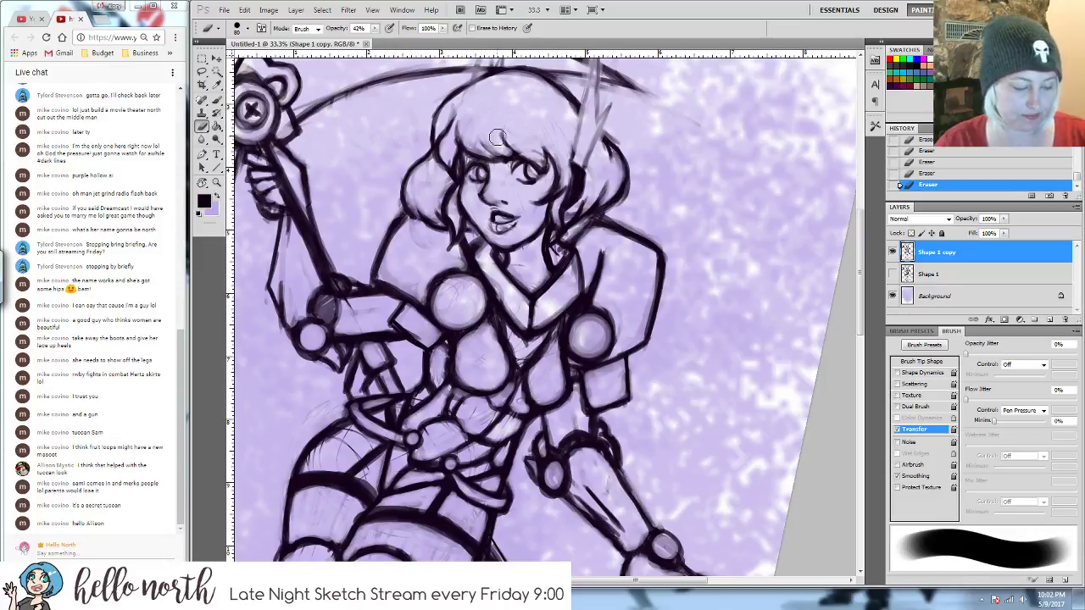
- Re-ink the strands of the fringe above the eyes with the brush
{"action": "key", "text": "b"}
{"action": "left_click_drag", "start_coordinate": [498, 138], "coordinate": [549, 188]}
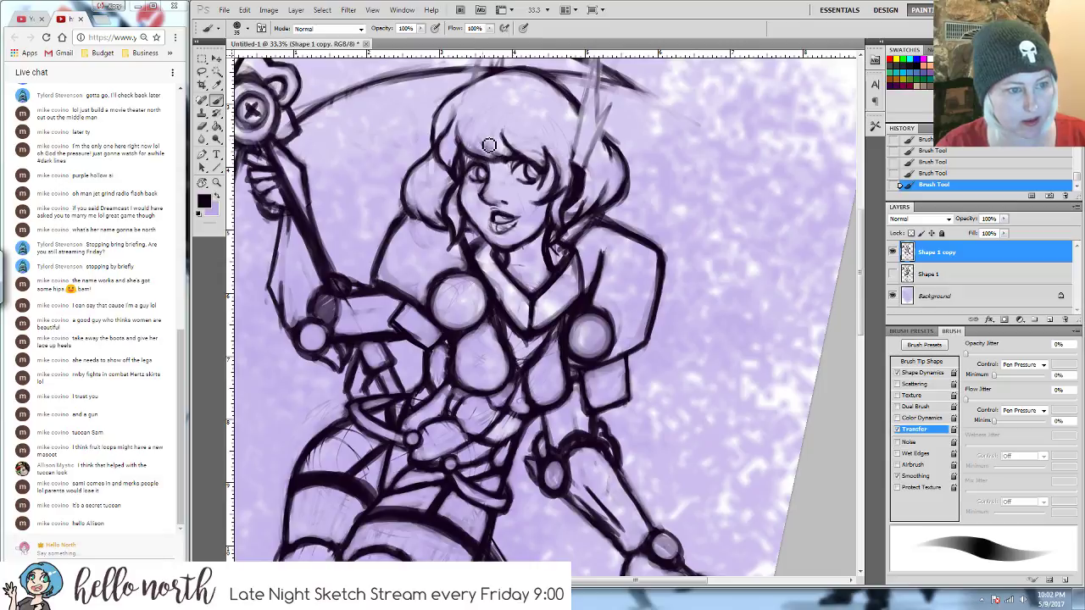
{"action": "left_click_drag", "start_coordinate": [489, 146], "coordinate": [504, 159]}
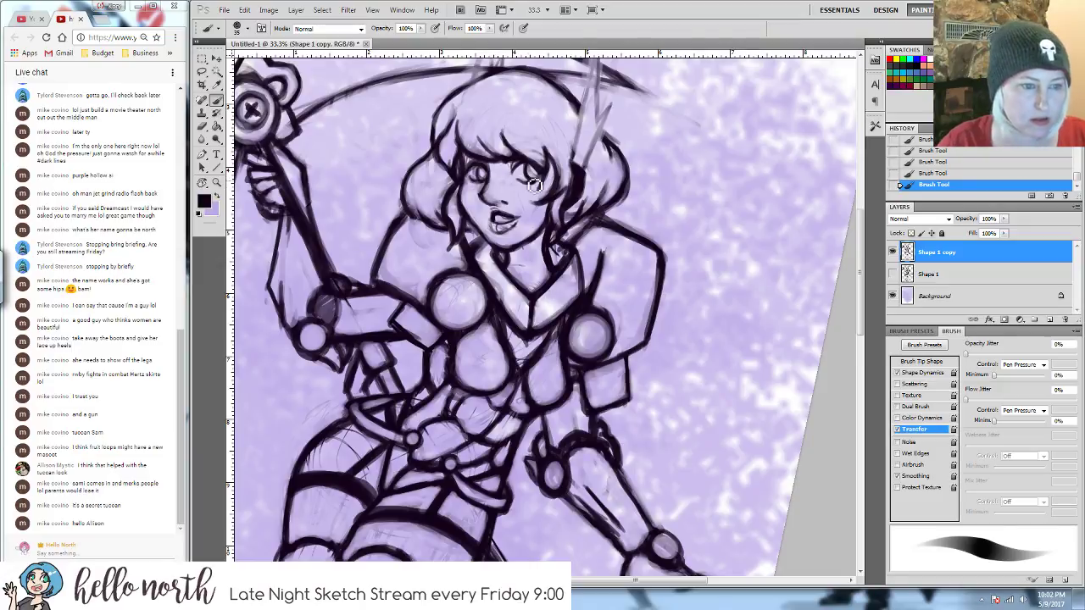
- Lasso the lower part of the character's left eye, shift it slightly, and clear the selection
{"action": "key", "text": "l"}
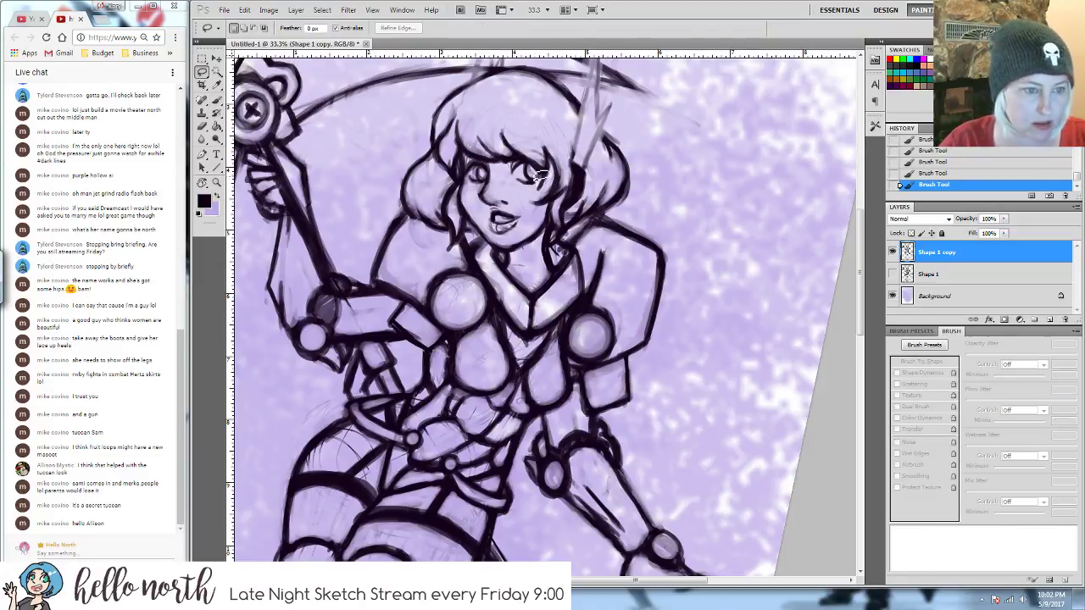
{"action": "left_click_drag", "start_coordinate": [535, 172], "coordinate": [524, 182]}
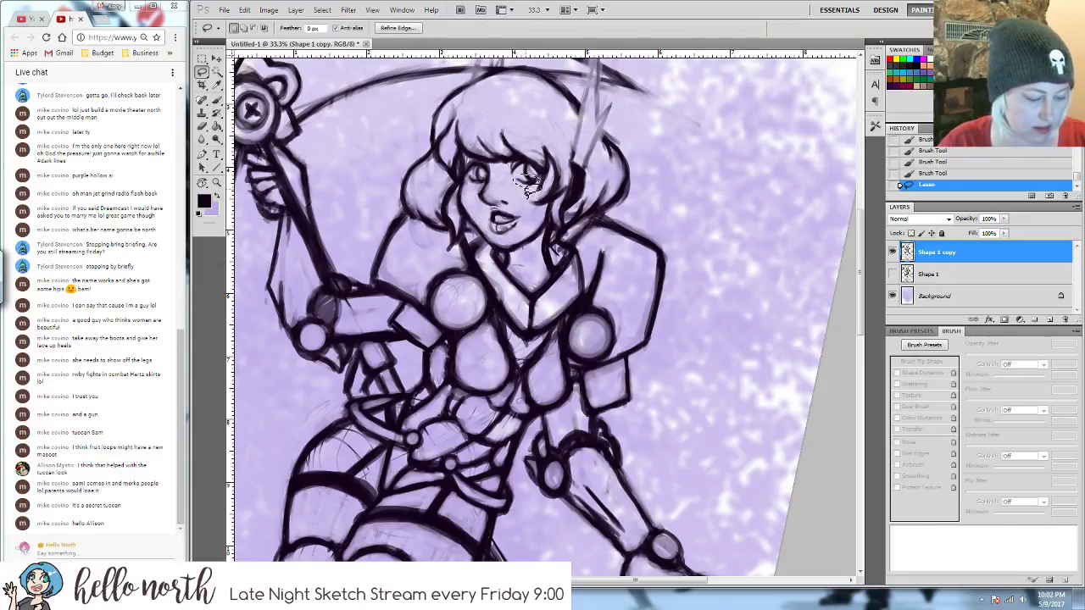
{"action": "key", "text": "v"}
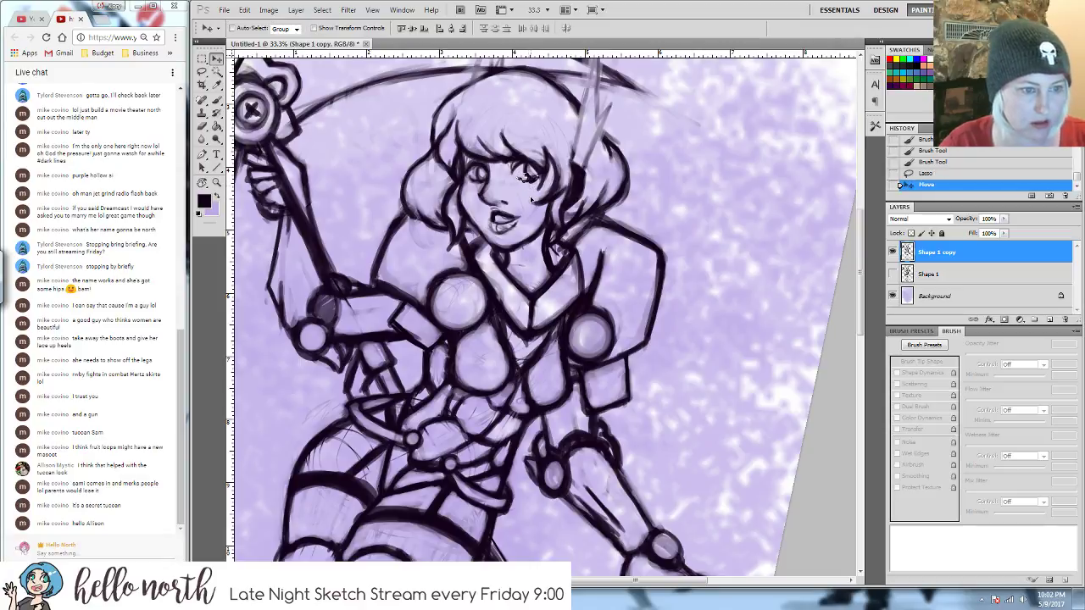
{"action": "key", "text": "ctrl+d"}
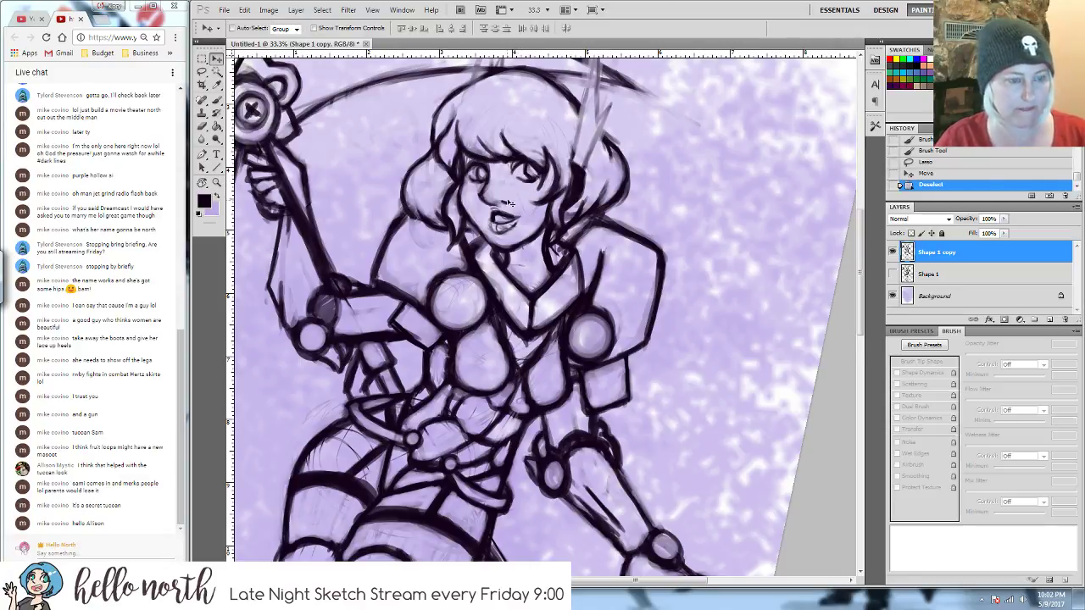
- Clean up the lines around both eyes with a progressively smaller eraser, and re-ink the character's right eye
{"action": "key", "text": "b"}
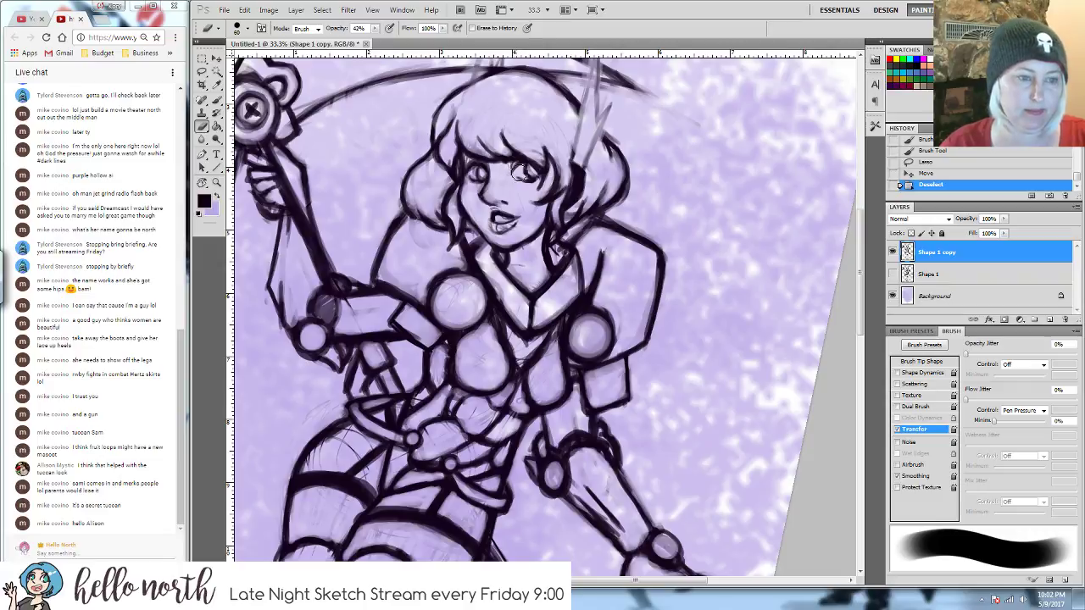
{"action": "mouse_move", "coordinate": [531, 168]}
{"action": "left_mouse_down"}
{"action": "mouse_move", "coordinate": [542, 182]}
{"action": "mouse_move", "coordinate": [535, 174]}
{"action": "left_mouse_up"}
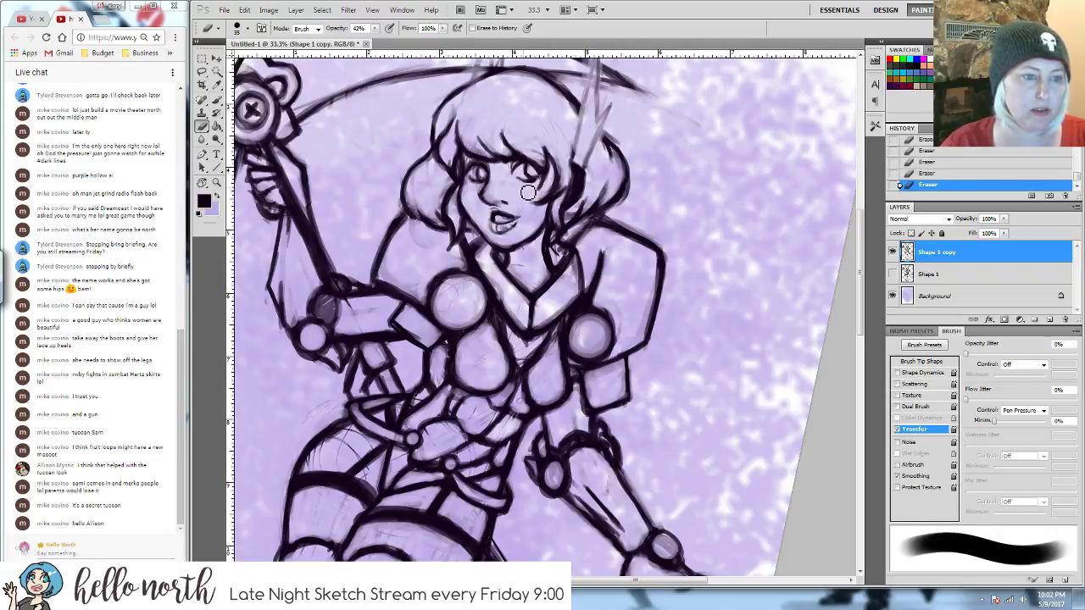
{"action": "key", "text": "bracketleft"}
{"action": "key", "text": "bracketleft"}
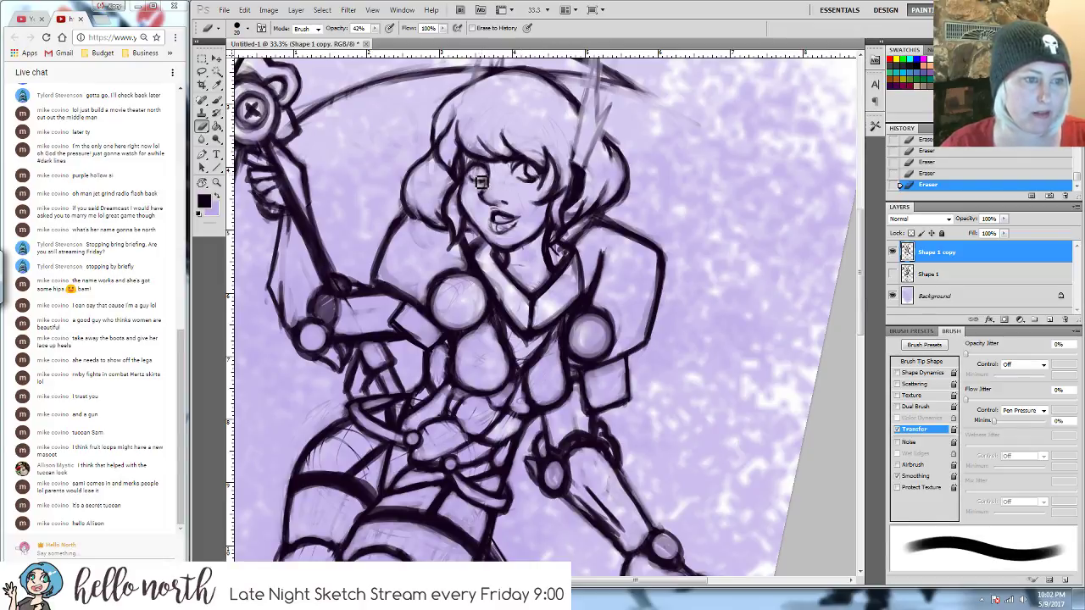
{"action": "key", "text": "b"}
{"action": "left_click_drag", "start_coordinate": [488, 172], "coordinate": [489, 172]}
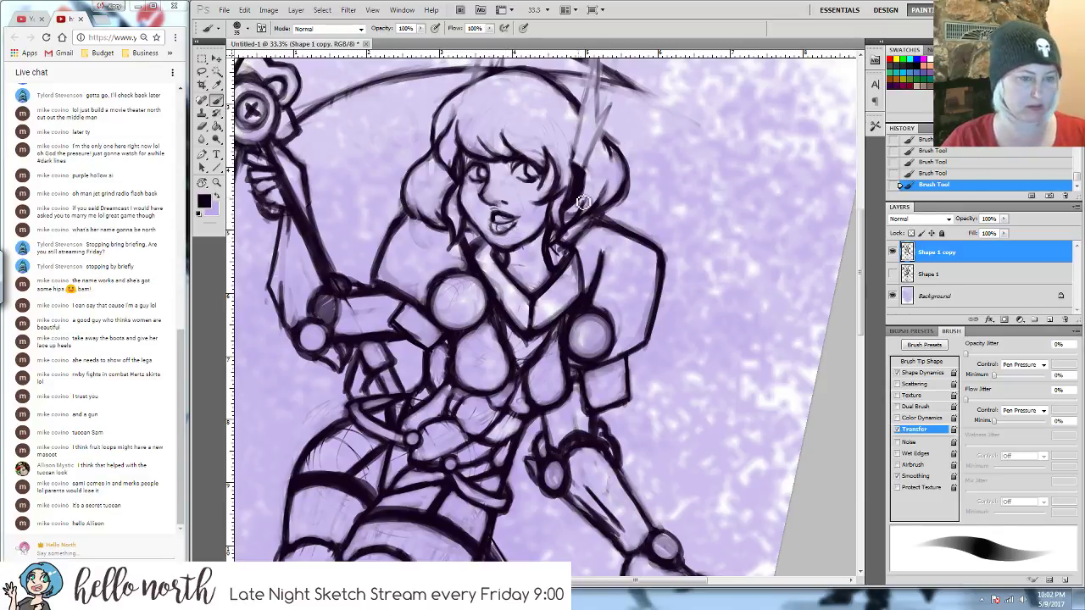
- Break up the solid black lock of hair beside the face with a smaller eraser
{"action": "key", "text": "e"}
{"action": "key", "text": "bracketleft"}
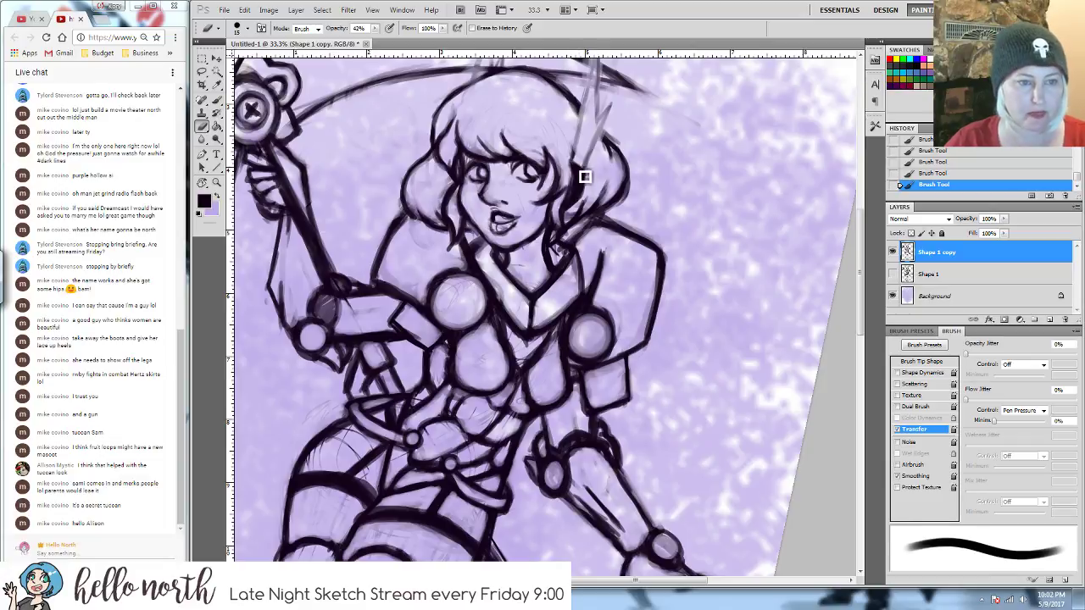
{"action": "left_click_drag", "start_coordinate": [585, 177], "coordinate": [585, 190]}
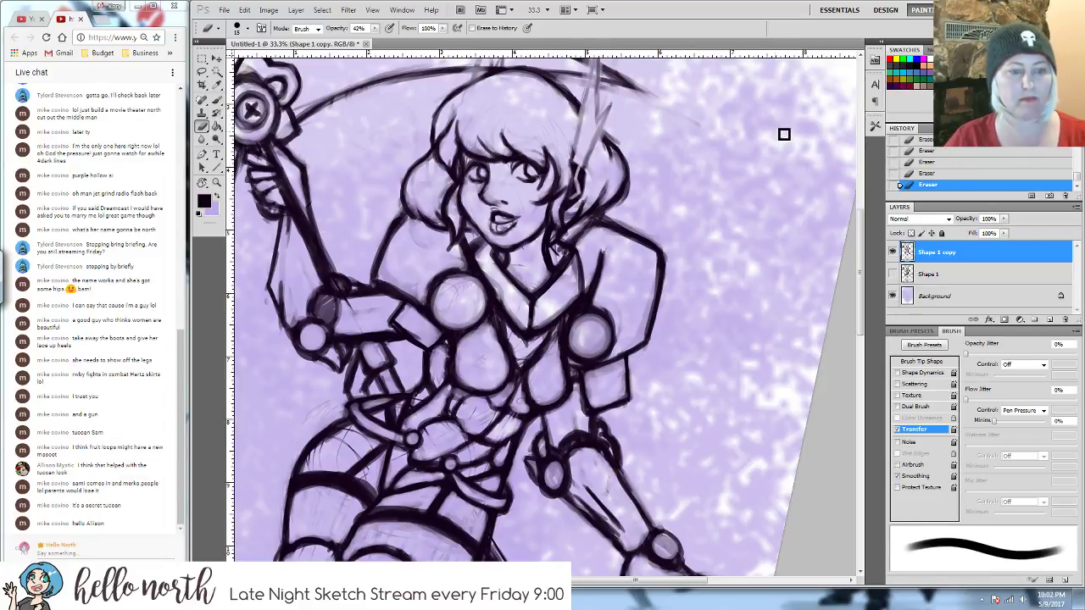
- Fill in the dark elbow joint of the raised arm and re-ink the lines where it meets the scythe handle
{"action": "mouse_move", "coordinate": [559, 350]}
{"action": "left_mouse_down"}
{"action": "mouse_move", "coordinate": [559, 268]}
{"action": "mouse_move", "coordinate": [627, 184]}
{"action": "mouse_move", "coordinate": [646, 333]}
{"action": "left_mouse_up"}
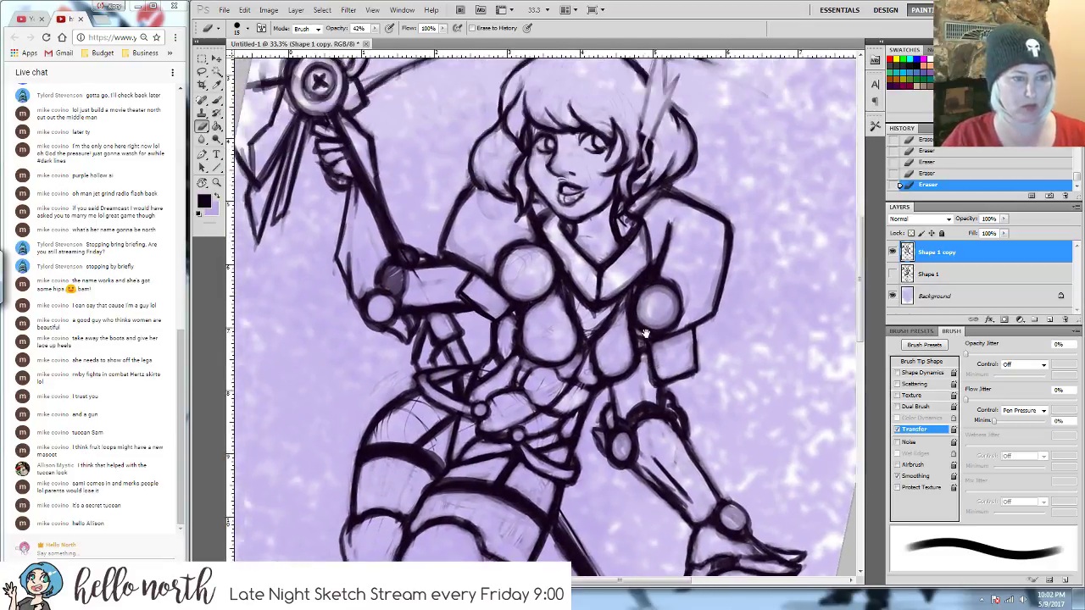
{"action": "key", "text": "b"}
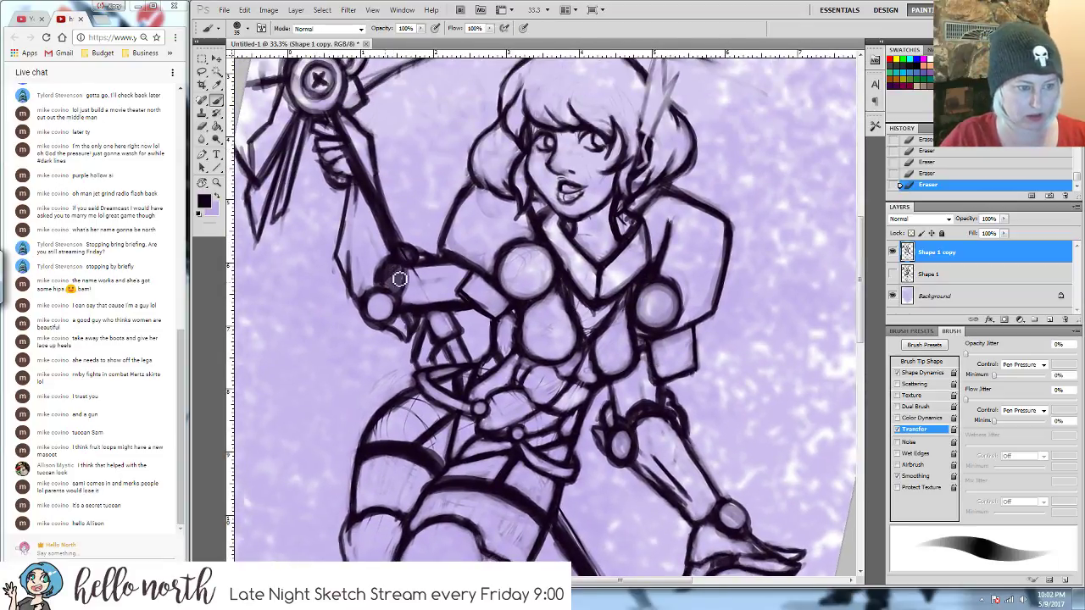
{"action": "mouse_move", "coordinate": [398, 296]}
{"action": "left_mouse_down"}
{"action": "mouse_move", "coordinate": [396, 275]}
{"action": "mouse_move", "coordinate": [379, 297]}
{"action": "left_mouse_up"}
{"action": "mouse_move", "coordinate": [415, 244]}
{"action": "left_mouse_down"}
{"action": "mouse_move", "coordinate": [405, 253]}
{"action": "mouse_move", "coordinate": [413, 264]}
{"action": "mouse_move", "coordinate": [445, 263]}
{"action": "mouse_move", "coordinate": [428, 269]}
{"action": "left_mouse_up"}
- Erase the rough marks on the raised arm's guard and the hatching on the rear thigh with an enlarged eraser
{"action": "key", "text": "e"}
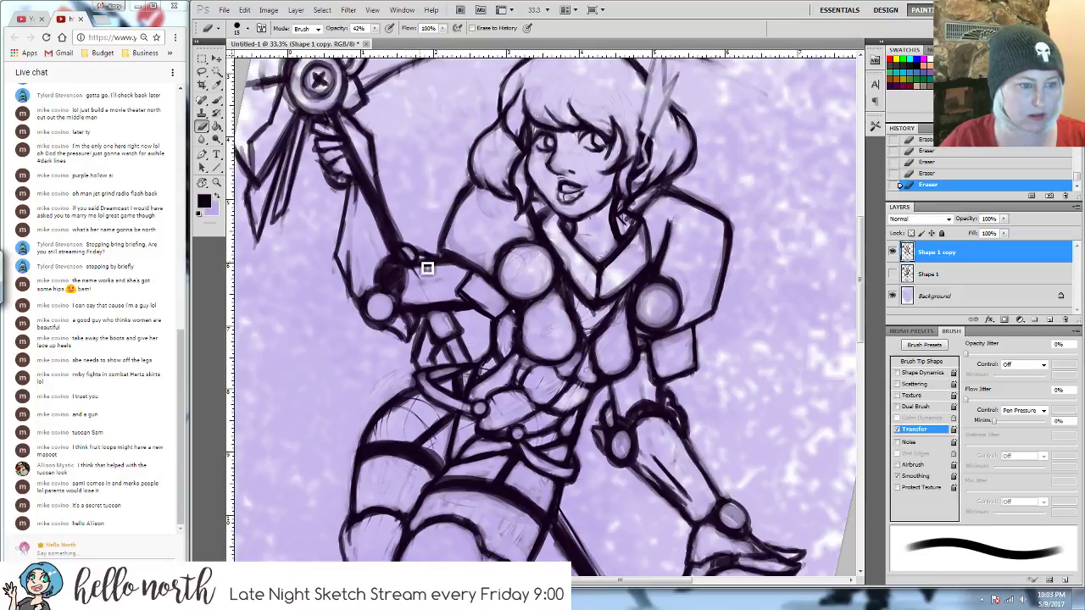
{"action": "key", "text": "bracketright"}
{"action": "key", "text": "bracketright"}
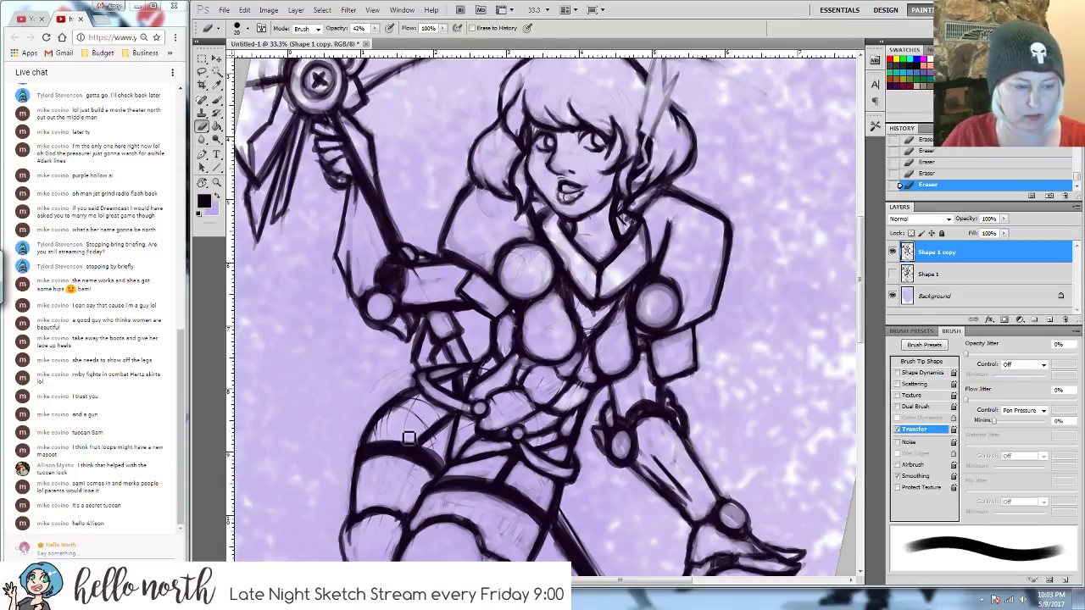
{"action": "mouse_move", "coordinate": [379, 436]}
{"action": "left_mouse_down"}
{"action": "mouse_move", "coordinate": [416, 407]}
{"action": "mouse_move", "coordinate": [376, 439]}
{"action": "mouse_move", "coordinate": [439, 418]}
{"action": "mouse_move", "coordinate": [415, 408]}
{"action": "mouse_move", "coordinate": [439, 445]}
{"action": "left_mouse_up"}
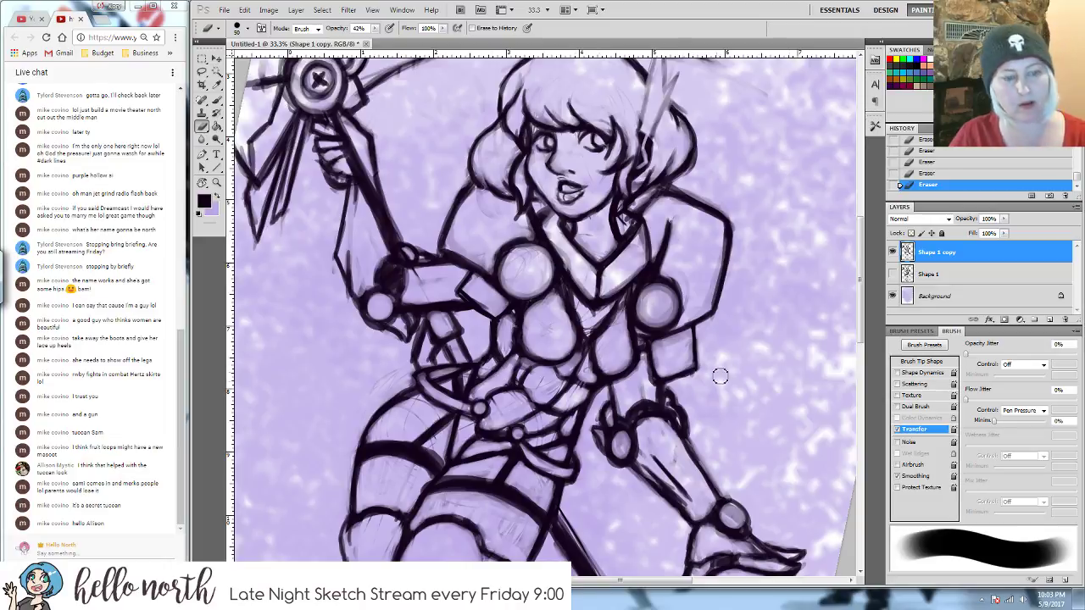
- Ink the small curved blade beside the orb at the scythe's lower end, and fade its heavy strokes with the eraser
{"action": "key", "text": "ctrl+minus"}
{"action": "key", "text": "ctrl+minus"}
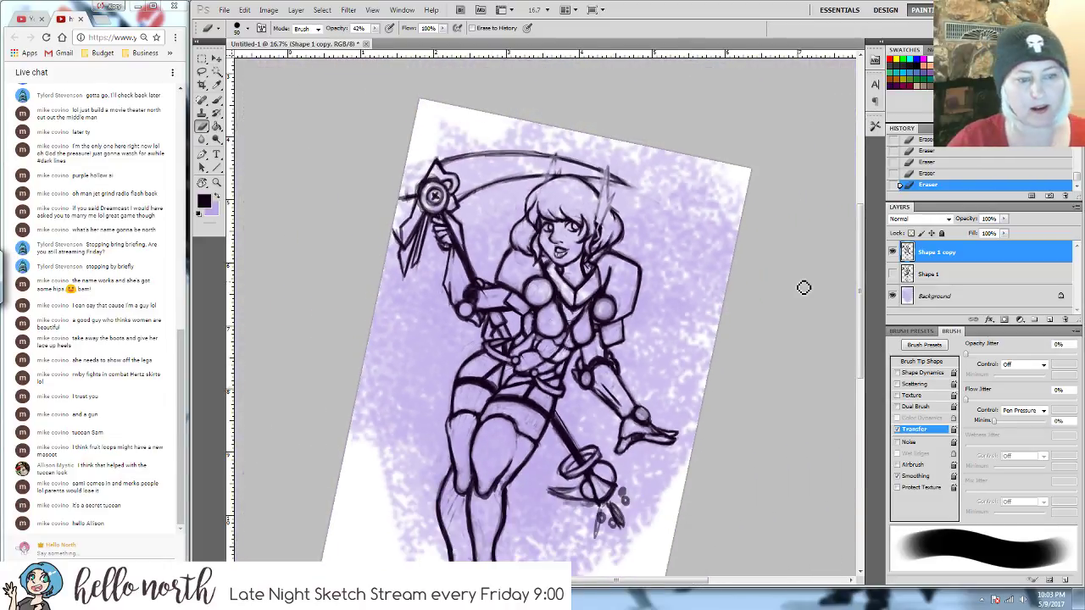
{"action": "left_click_drag", "start_coordinate": [654, 358], "coordinate": [578, 291]}
{"action": "key", "text": "ctrl+plus"}
{"action": "key", "text": "ctrl+plus"}
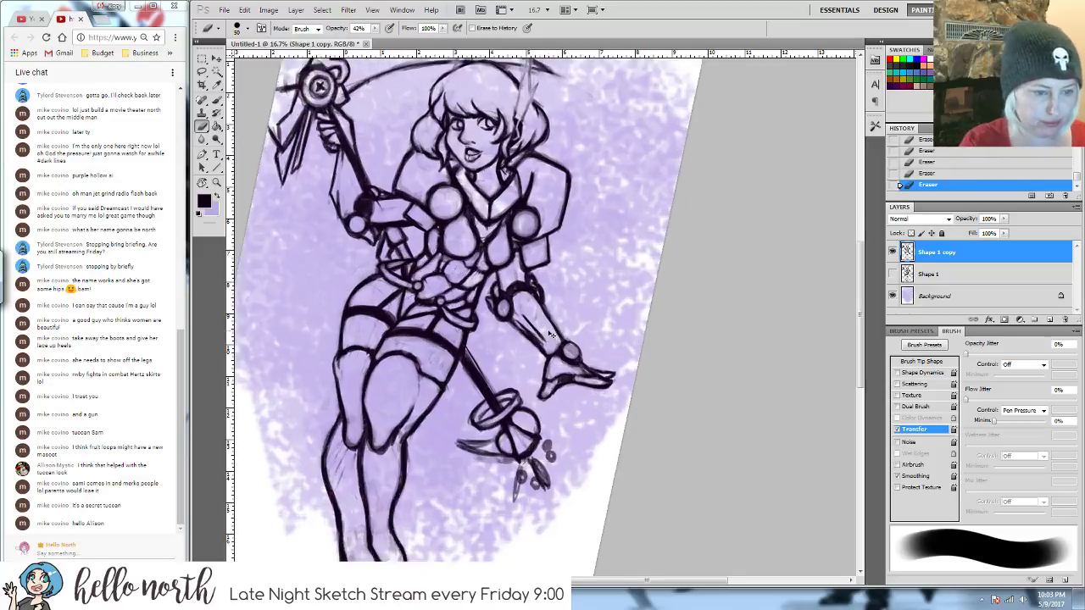
{"action": "left_click_drag", "start_coordinate": [623, 388], "coordinate": [548, 352]}
{"action": "key", "text": "b"}
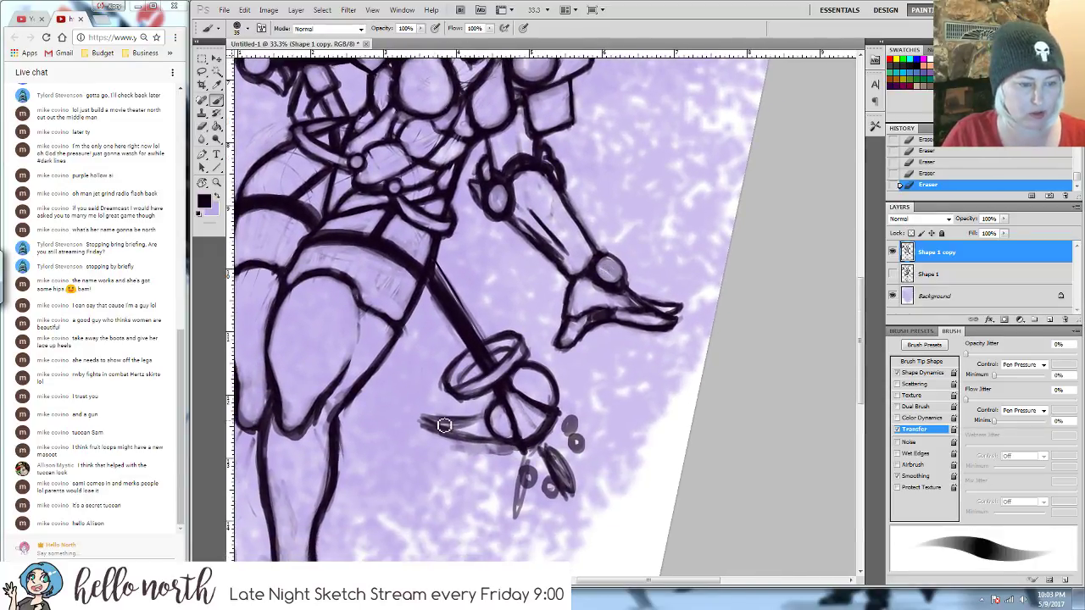
{"action": "mouse_move", "coordinate": [422, 418]}
{"action": "left_mouse_down"}
{"action": "mouse_move", "coordinate": [490, 415]}
{"action": "mouse_move", "coordinate": [441, 428]}
{"action": "mouse_move", "coordinate": [491, 436]}
{"action": "left_mouse_up"}
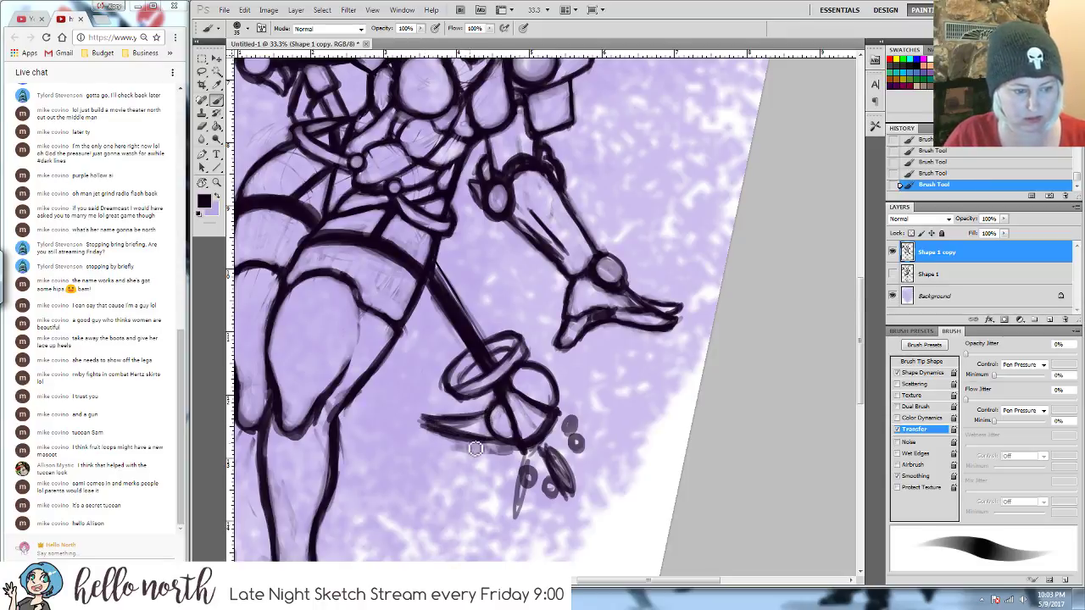
{"action": "key", "text": "e"}
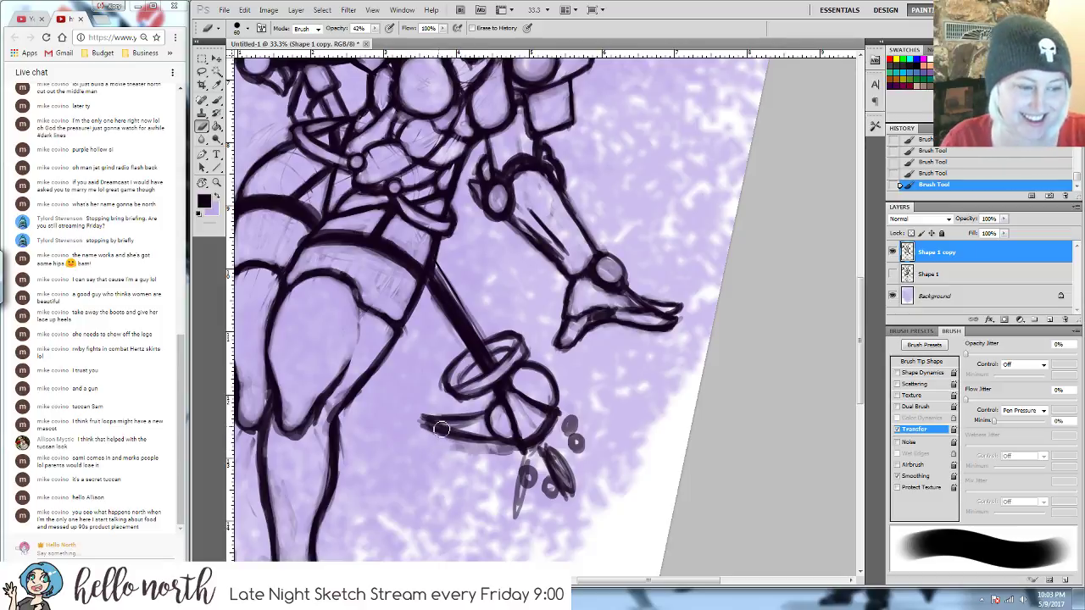
{"action": "mouse_move", "coordinate": [420, 431]}
{"action": "left_mouse_down"}
{"action": "mouse_move", "coordinate": [495, 460]}
{"action": "mouse_move", "coordinate": [449, 417]}
{"action": "mouse_move", "coordinate": [455, 438]}
{"action": "mouse_move", "coordinate": [478, 422]}
{"action": "left_mouse_up"}
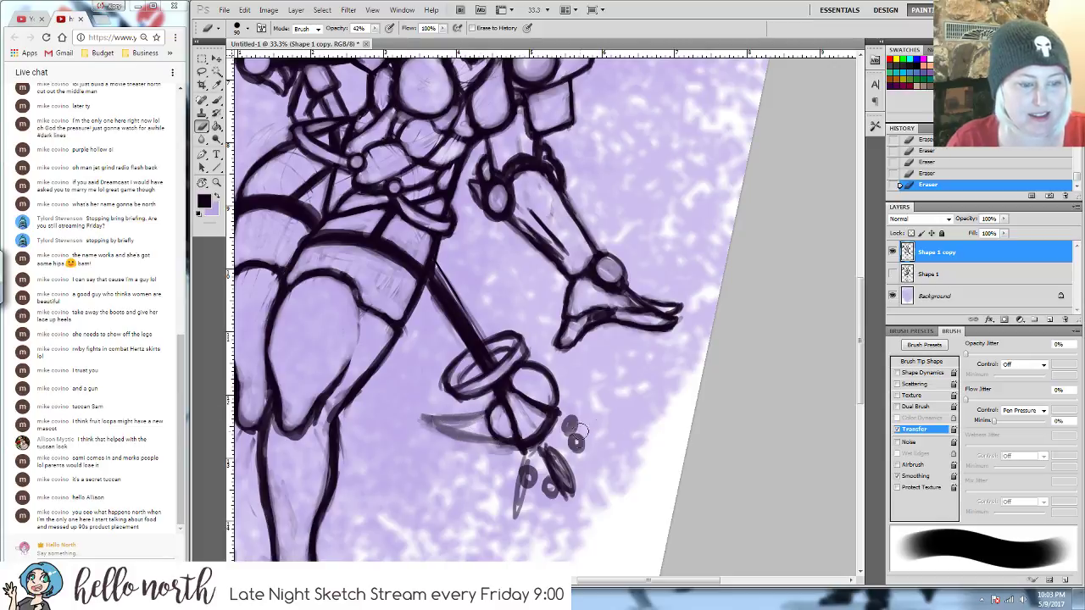
- Erase and re-ink the small beads and shards dangling below the orb at the scythe's lower end
{"action": "mouse_move", "coordinate": [552, 454]}
{"action": "left_mouse_down"}
{"action": "mouse_move", "coordinate": [572, 491]}
{"action": "mouse_move", "coordinate": [546, 437]}
{"action": "mouse_move", "coordinate": [541, 449]}
{"action": "mouse_move", "coordinate": [561, 458]}
{"action": "mouse_move", "coordinate": [549, 455]}
{"action": "mouse_move", "coordinate": [577, 493]}
{"action": "mouse_move", "coordinate": [551, 447]}
{"action": "mouse_move", "coordinate": [575, 496]}
{"action": "mouse_move", "coordinate": [569, 486]}
{"action": "mouse_move", "coordinate": [525, 508]}
{"action": "mouse_move", "coordinate": [530, 478]}
{"action": "mouse_move", "coordinate": [525, 518]}
{"action": "mouse_move", "coordinate": [529, 481]}
{"action": "mouse_move", "coordinate": [564, 496]}
{"action": "mouse_move", "coordinate": [530, 478]}
{"action": "mouse_move", "coordinate": [586, 451]}
{"action": "mouse_move", "coordinate": [576, 421]}
{"action": "mouse_move", "coordinate": [547, 435]}
{"action": "left_mouse_up"}
{"action": "key", "text": "b"}
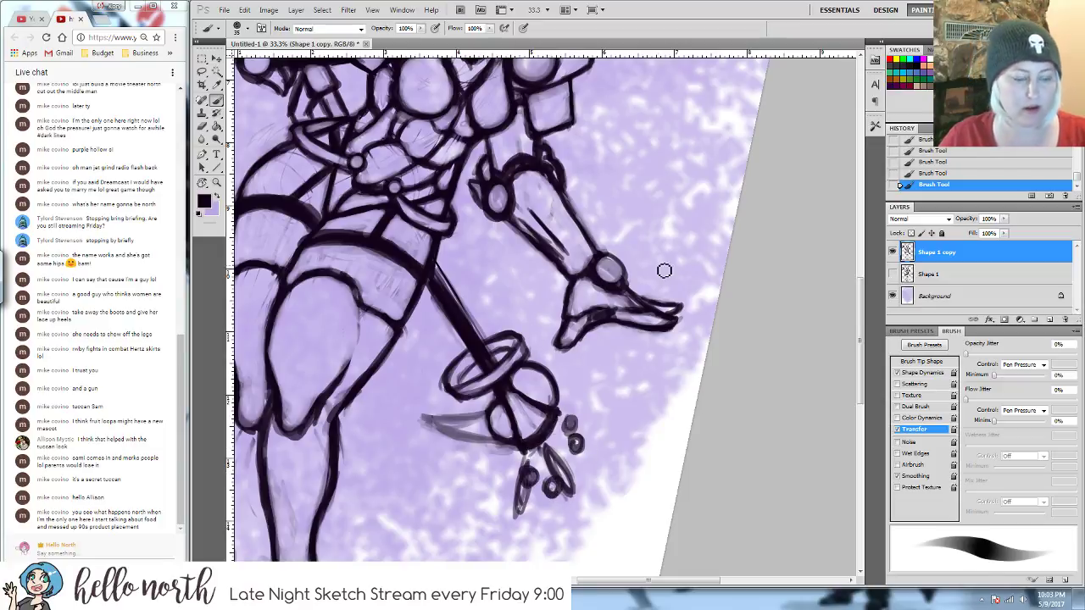
{"action": "key", "text": "ctrl+minus"}
{"action": "key", "text": "ctrl+minus"}
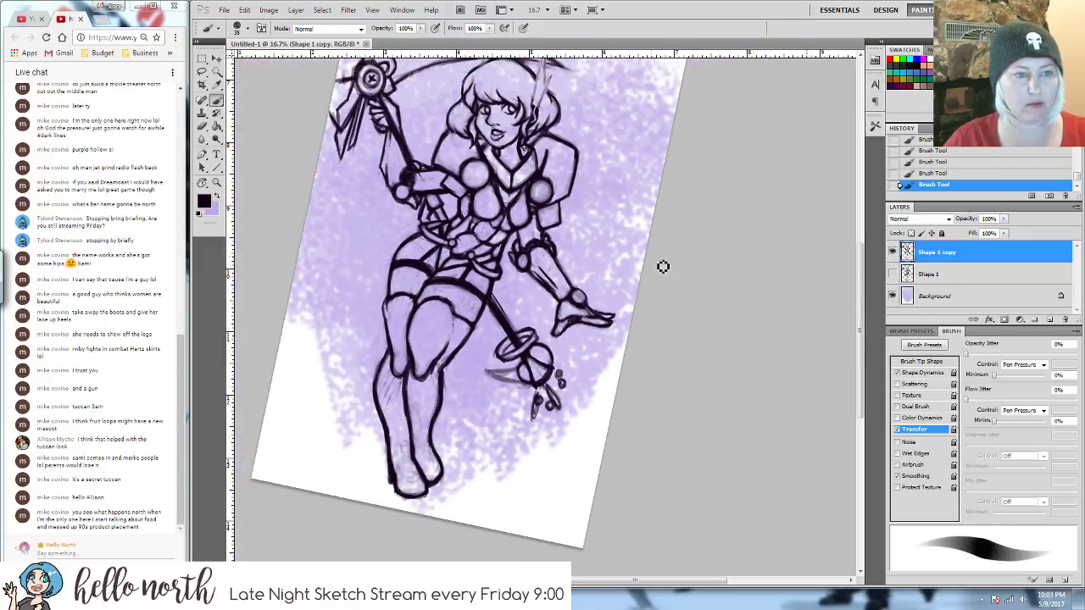
{"action": "mouse_move", "coordinate": [588, 218]}
{"action": "left_mouse_down"}
{"action": "mouse_move", "coordinate": [595, 259]}
{"action": "mouse_move", "coordinate": [619, 266]}
{"action": "left_mouse_up"}
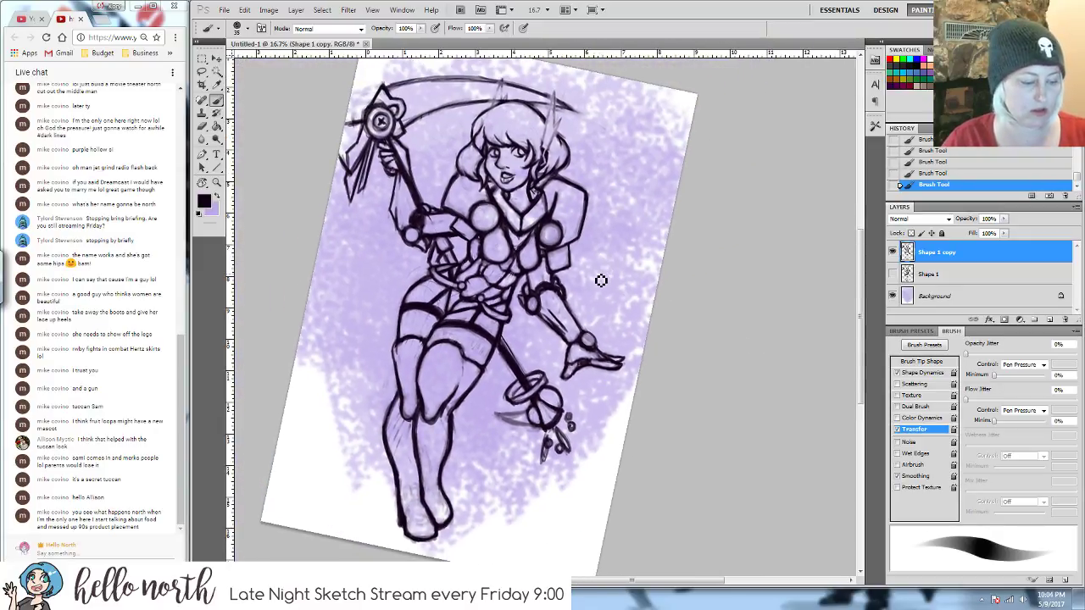
- Save the drawing to the Desktop in Photoshop format as "sketch", keeping Maximize Compatibility on
{"action": "key", "text": "ctrl+s"}
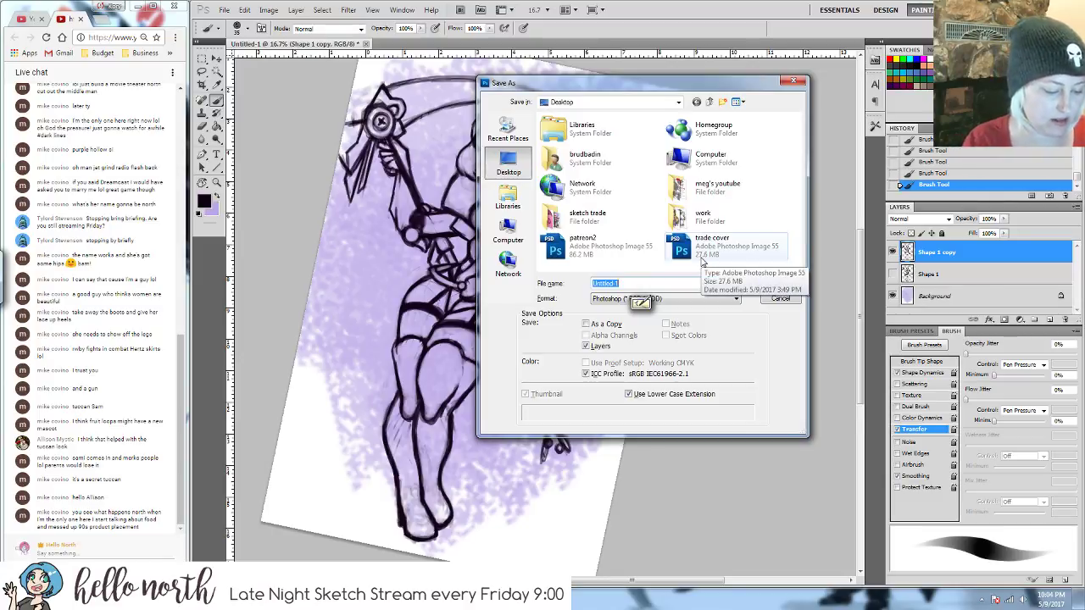
{"action": "type", "text": "sket"}
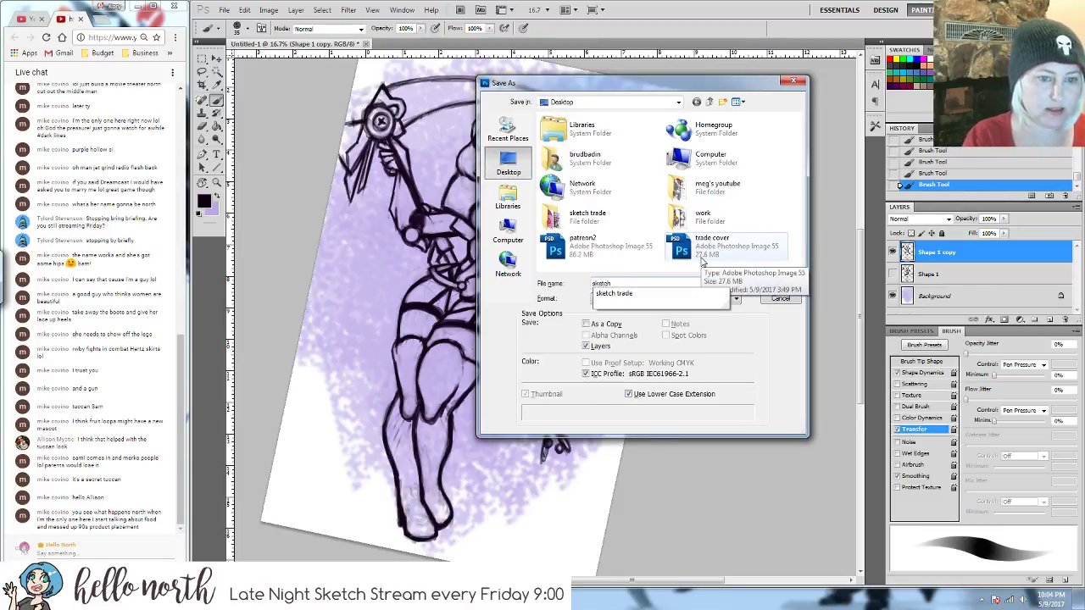
{"action": "type", "text": "ch"}
{"action": "key", "text": "Return"}
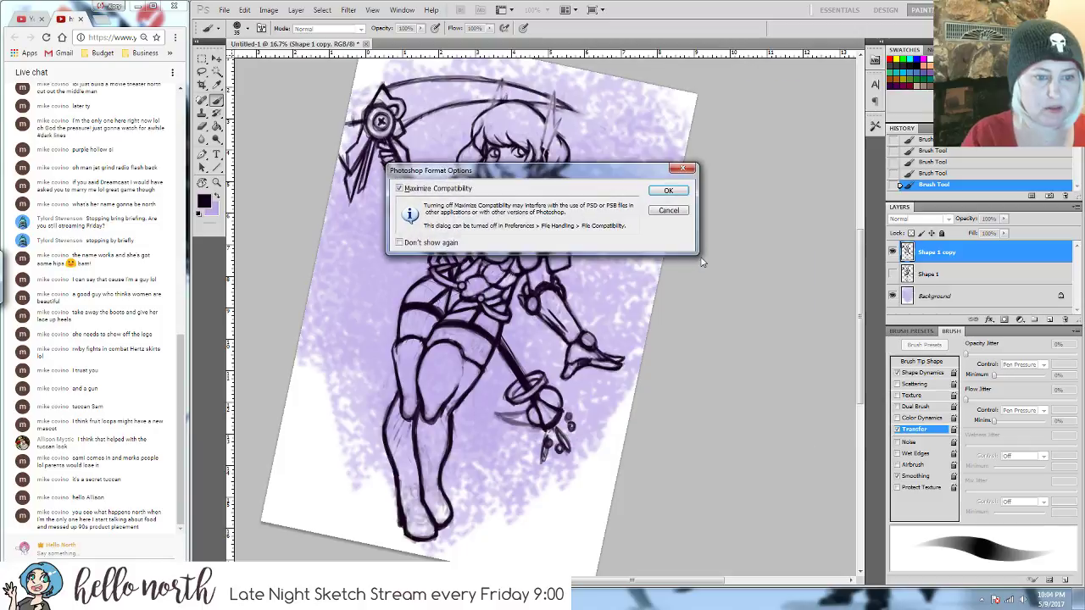
{"action": "left_click", "coordinate": [670, 190]}
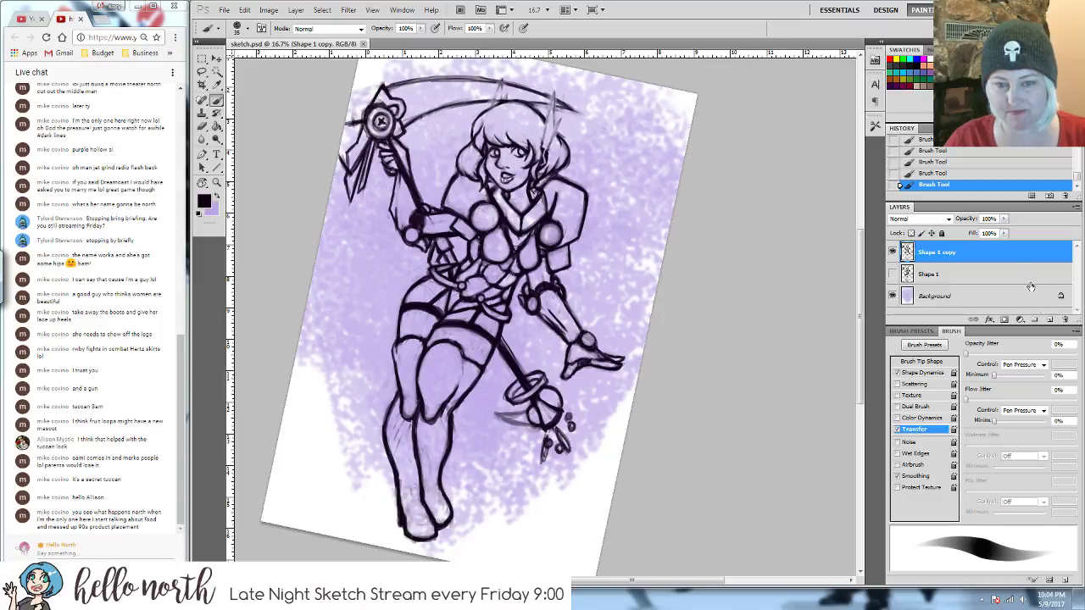
- Add a new layer beneath the inked copy, and set up a solid round brush at 250 px with blue as the foreground color
{"action": "left_click", "coordinate": [1050, 317]}
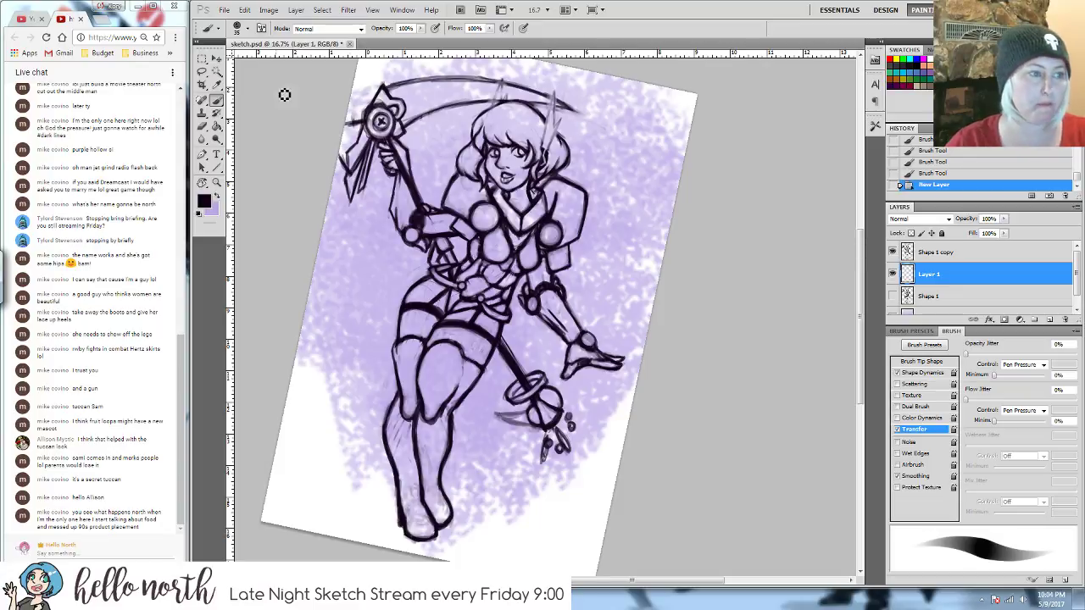
{"action": "left_click", "coordinate": [915, 68]}
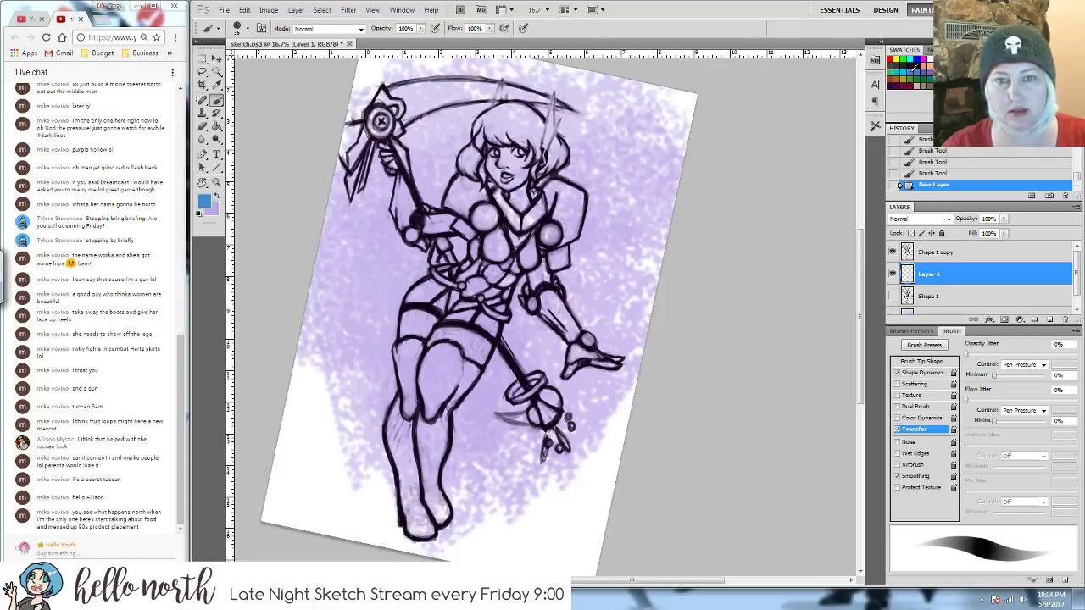
{"action": "left_click", "coordinate": [913, 330]}
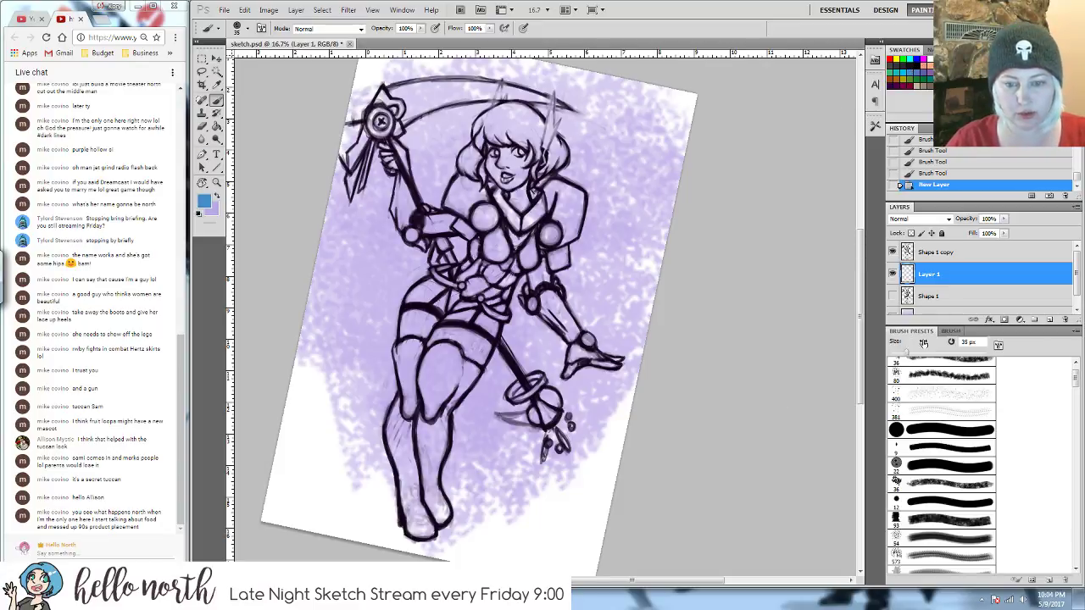
{"action": "left_click", "coordinate": [937, 430]}
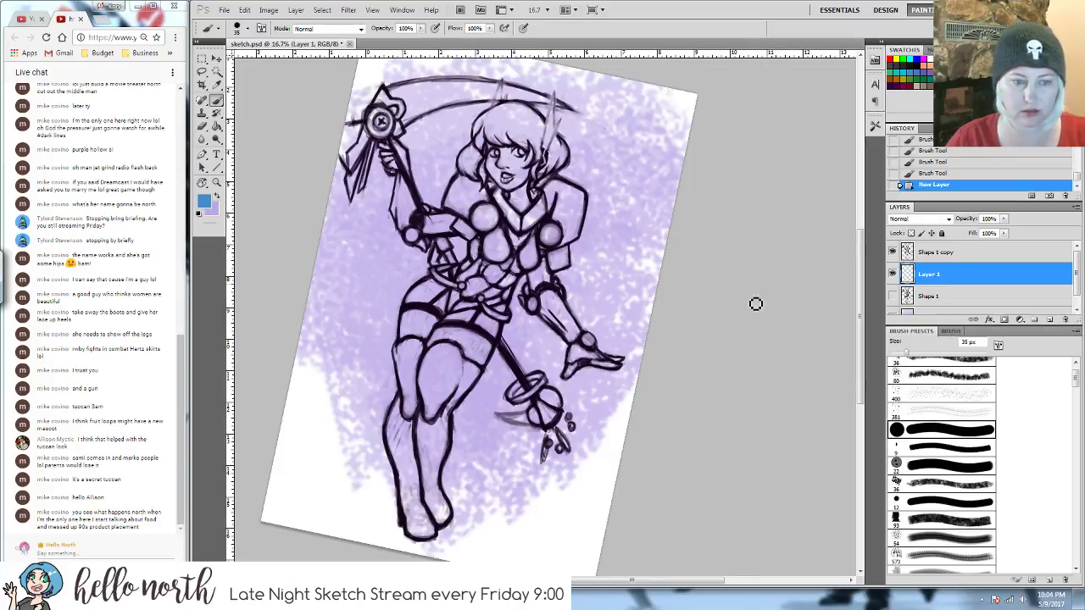
{"action": "key", "text": "bracketright"}
{"action": "key", "text": "bracketright"}
{"action": "key", "text": "bracketright"}
{"action": "key", "text": "bracketright"}
{"action": "key", "text": "bracketright"}
{"action": "key", "text": "bracketright"}
{"action": "key", "text": "bracketright"}
{"action": "key", "text": "bracketright"}
- Dab a blue and an overlapping orange color spot on the canvas beside the figure's shoulder
{"action": "left_click", "coordinate": [644, 181]}
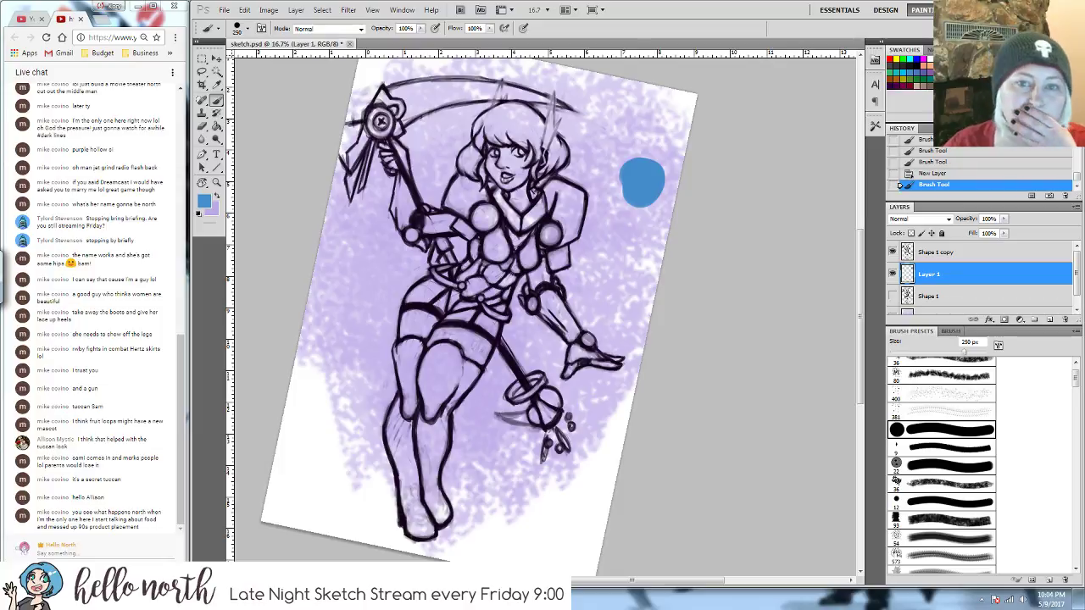
{"action": "left_click", "coordinate": [1039, 66]}
{"action": "left_click", "coordinate": [643, 202]}
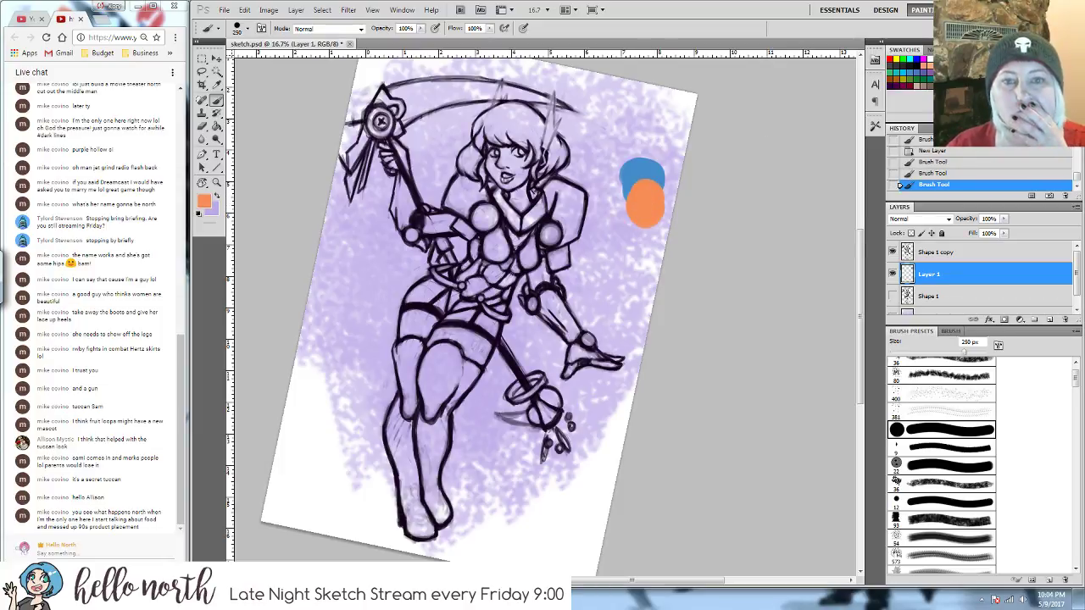
{"action": "left_click", "coordinate": [1025, 66]}
{"action": "left_click", "coordinate": [669, 174]}
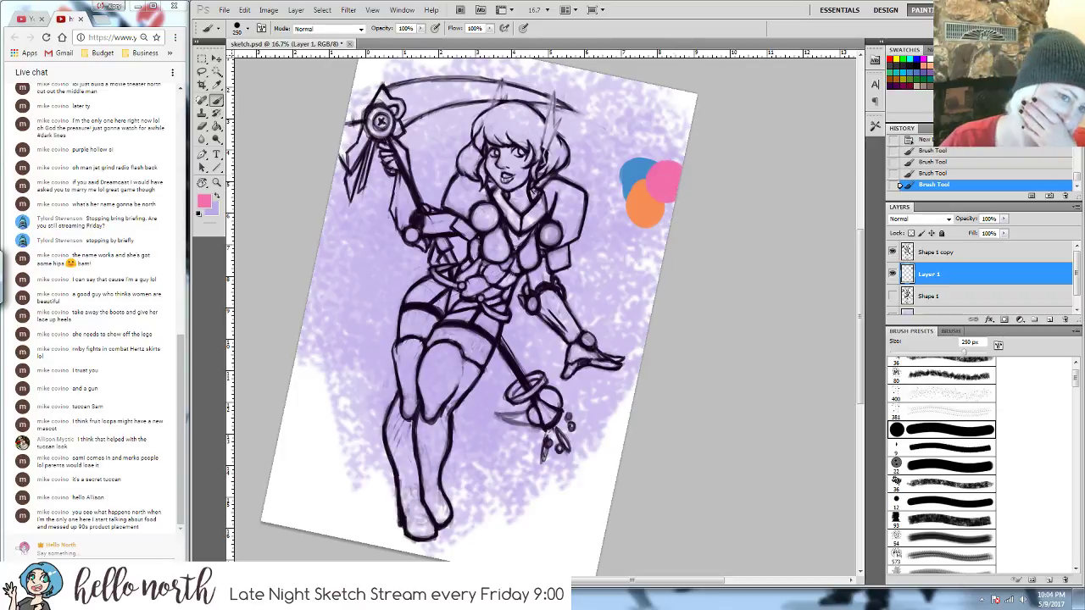
{"action": "left_click", "coordinate": [949, 173]}
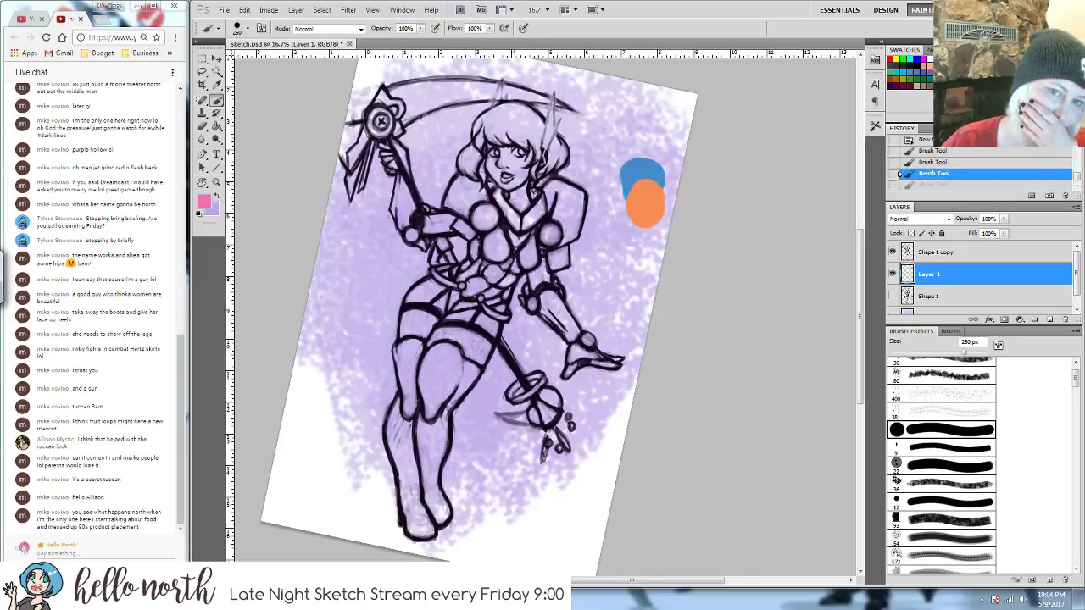
- Dab a light green color spot overlapping the blue and orange ones
{"action": "left_click", "coordinate": [904, 85]}
{"action": "left_click", "coordinate": [660, 180]}
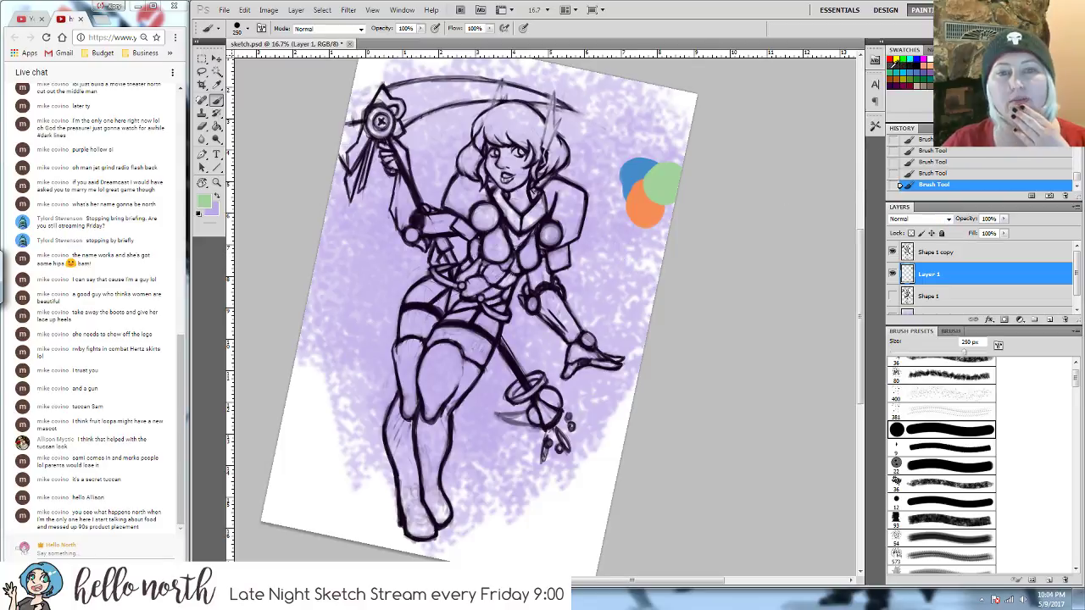
{"action": "left_click", "coordinate": [893, 57]}
{"action": "left_click", "coordinate": [661, 138]}
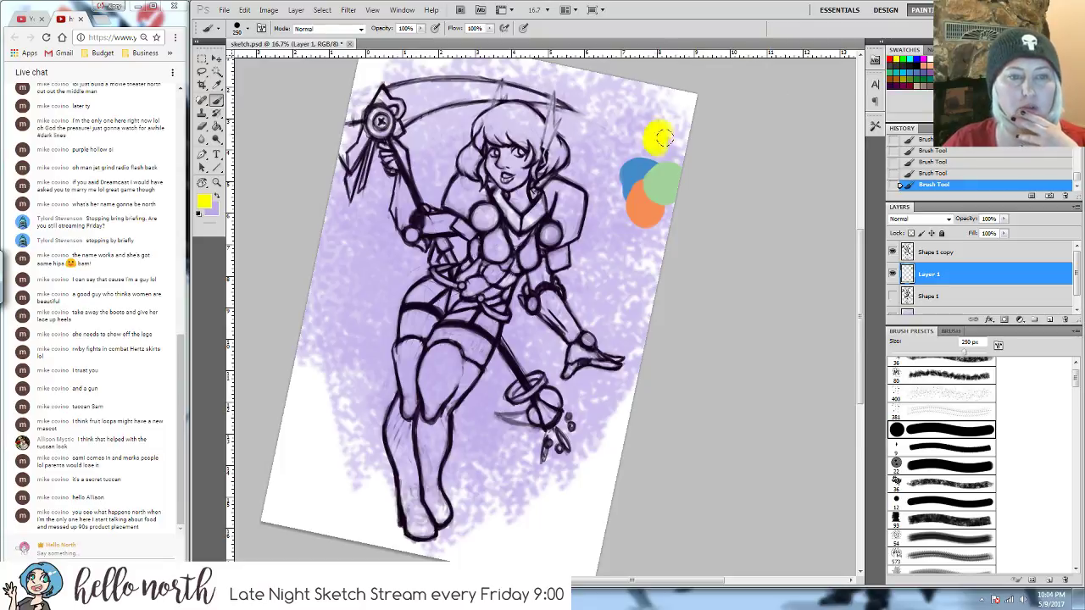
{"action": "key", "text": "ctrl+z"}
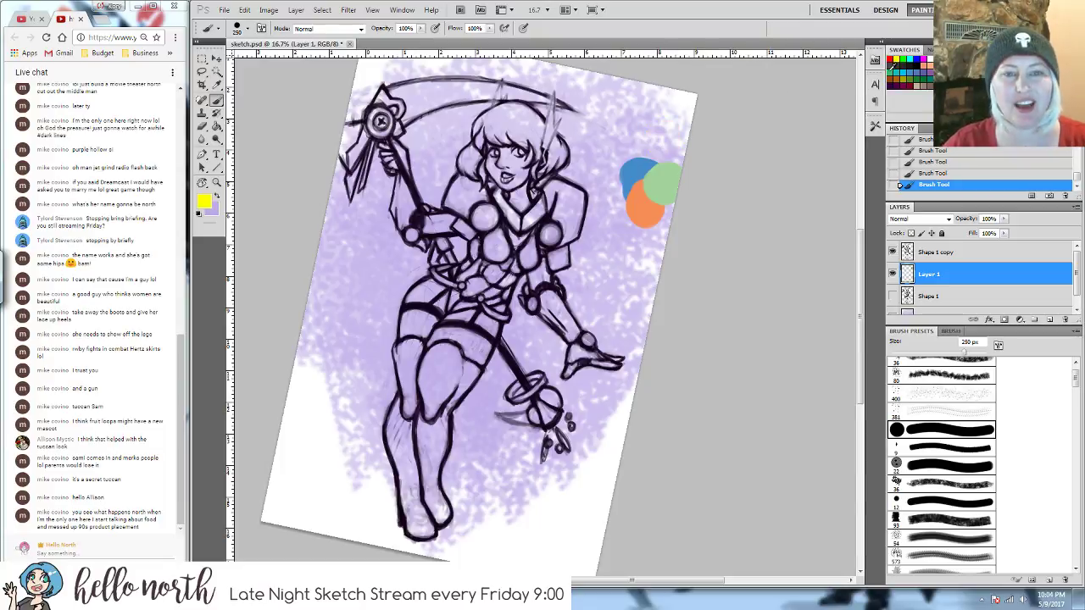
- Dab a red color spot above the others, and lock the inked line-art layer while keeping the color layer active
{"action": "left_click", "coordinate": [889, 57]}
{"action": "left_click_drag", "start_coordinate": [654, 125], "coordinate": [662, 135]}
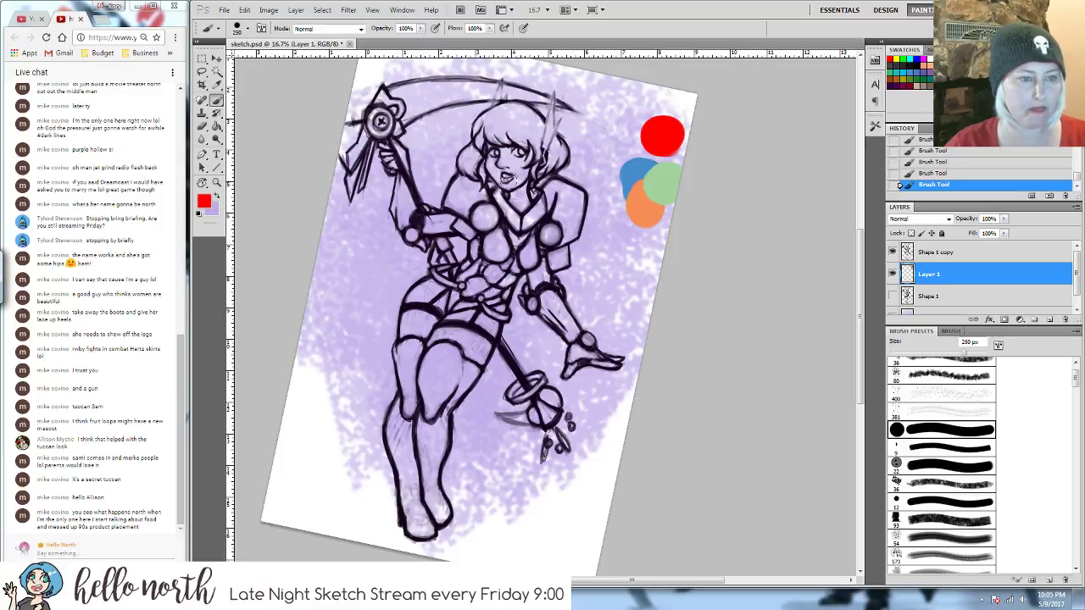
{"action": "left_click", "coordinate": [928, 254]}
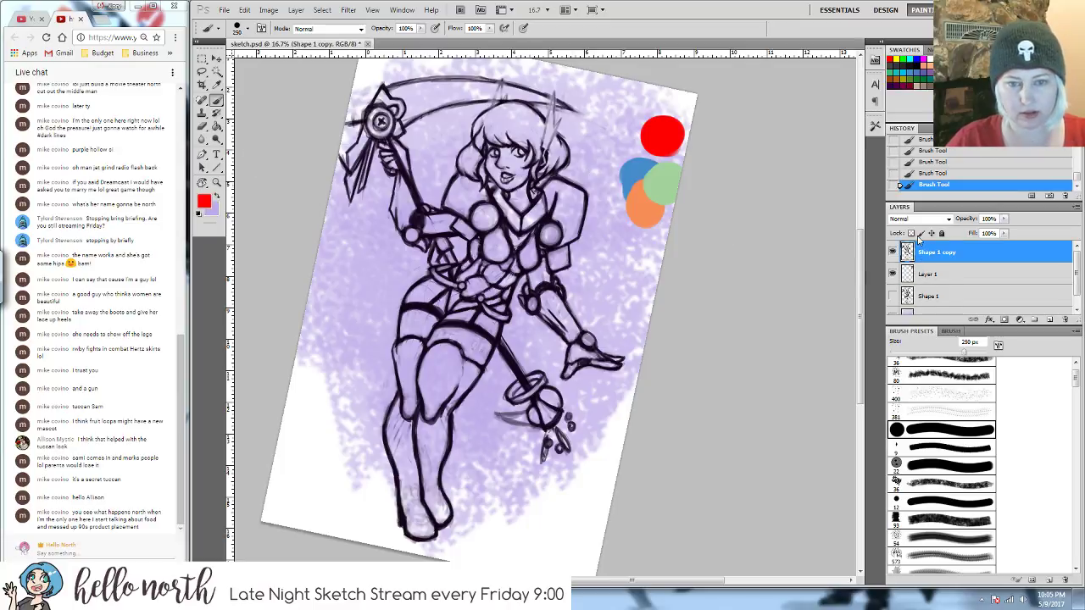
{"action": "left_click", "coordinate": [926, 277]}
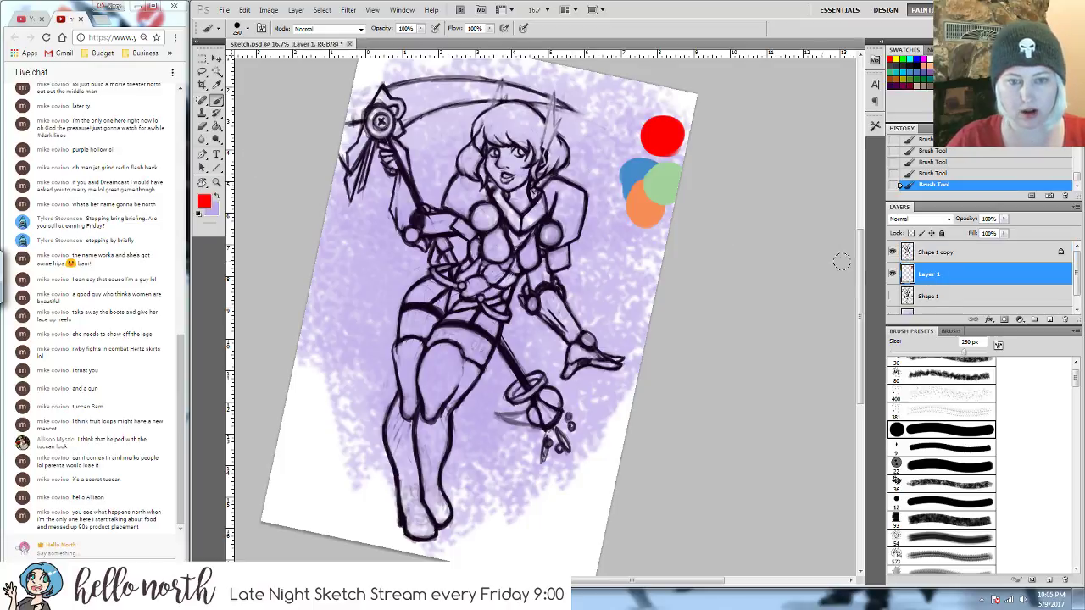
- Set the foreground color to the tan skin tone #e4c399
{"action": "left_click", "coordinate": [203, 203]}
{"action": "left_click_drag", "start_coordinate": [556, 276], "coordinate": [554, 283]}
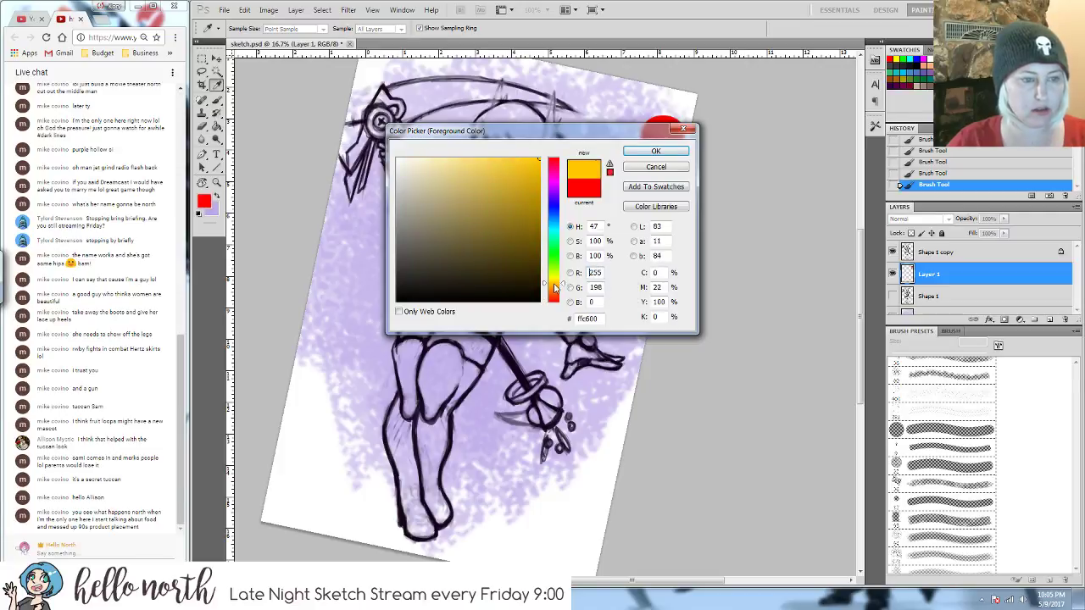
{"action": "mouse_move", "coordinate": [446, 202]}
{"action": "left_mouse_down"}
{"action": "mouse_move", "coordinate": [414, 158]}
{"action": "mouse_move", "coordinate": [428, 167]}
{"action": "left_mouse_up"}
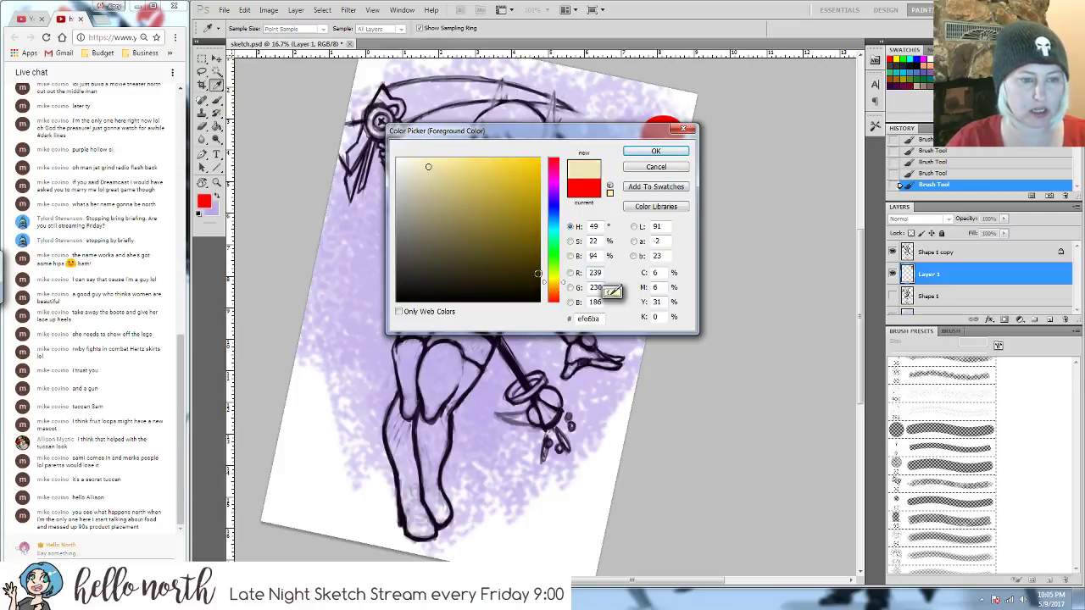
{"action": "left_click_drag", "start_coordinate": [547, 284], "coordinate": [623, 293]}
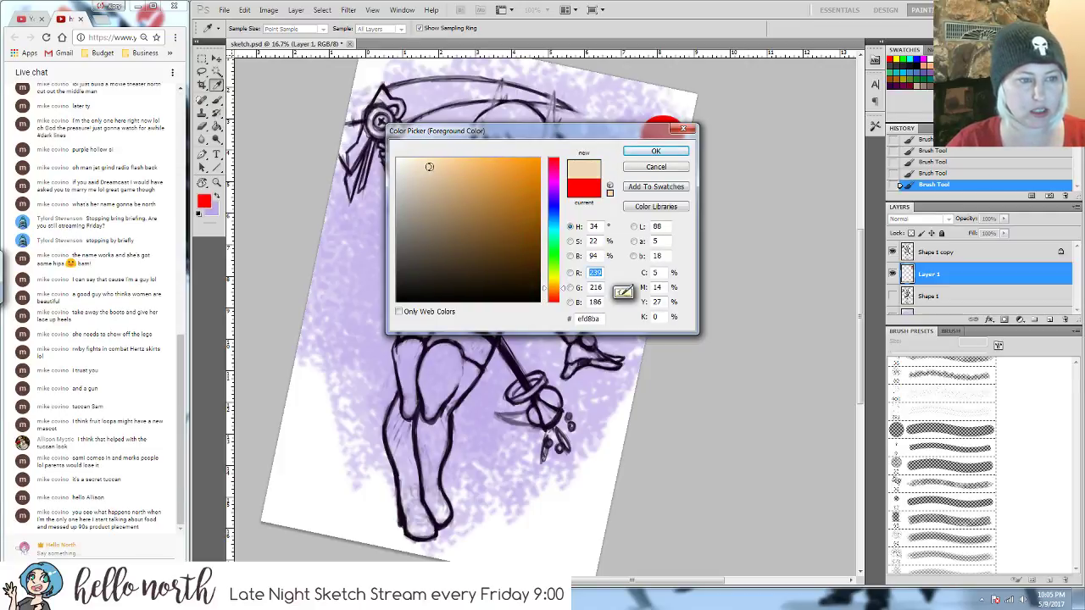
{"action": "left_click_drag", "start_coordinate": [438, 167], "coordinate": [442, 173]}
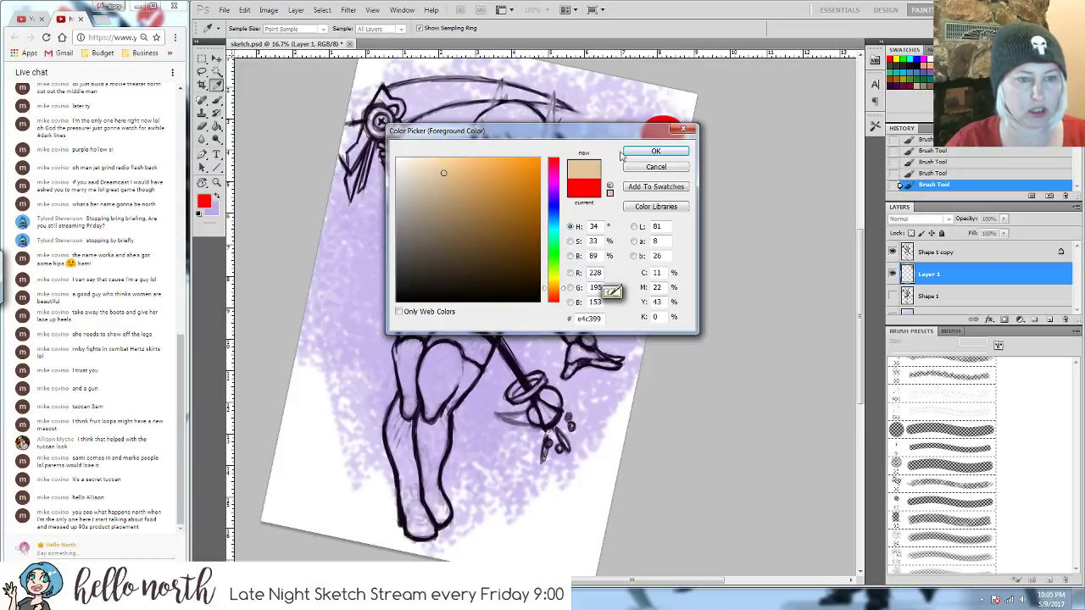
{"action": "left_click", "coordinate": [649, 151]}
- Try the tan skin tone on the character's face with the brush reduced to 100 px
{"action": "key", "text": "ctrl+plus"}
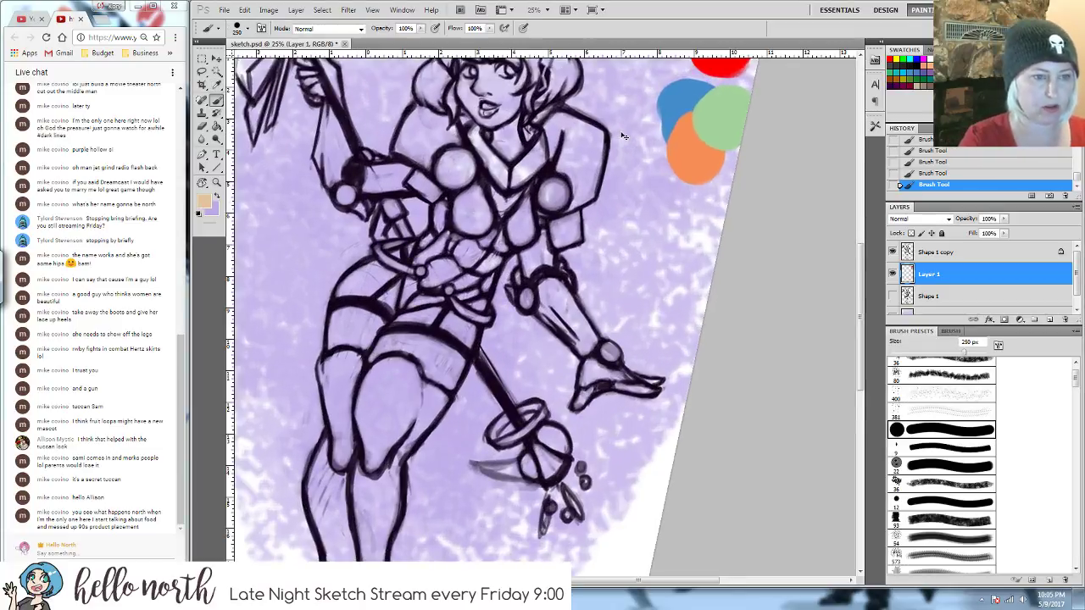
{"action": "key", "text": "ctrl+plus"}
{"action": "left_click_drag", "start_coordinate": [436, 76], "coordinate": [439, 246]}
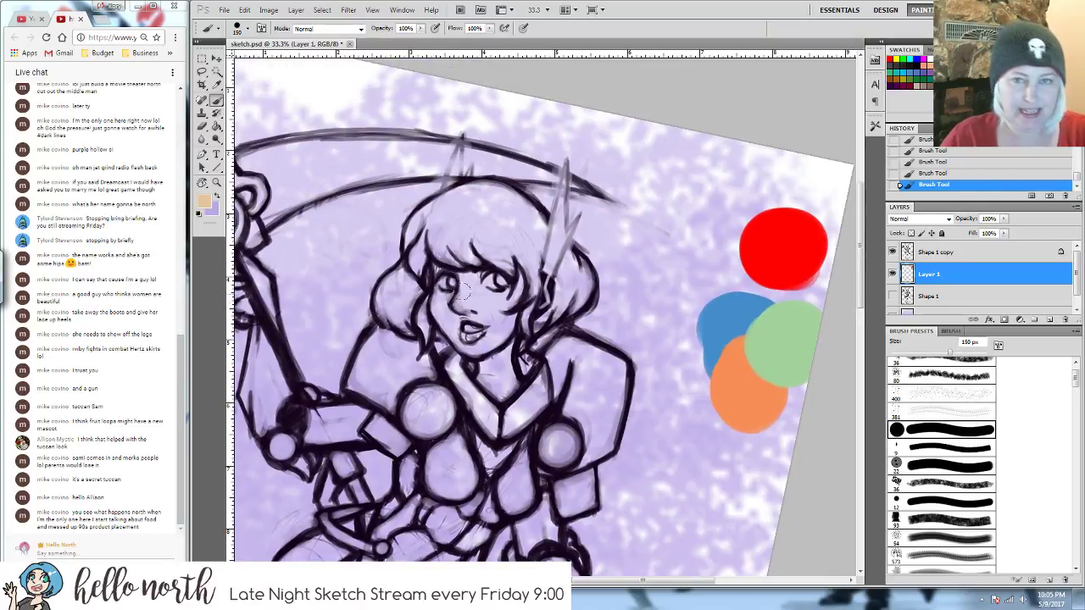
{"action": "key", "text": "bracketleft"}
{"action": "key", "text": "bracketleft"}
{"action": "mouse_move", "coordinate": [456, 295]}
{"action": "left_mouse_down"}
{"action": "mouse_move", "coordinate": [470, 317]}
{"action": "mouse_move", "coordinate": [470, 336]}
{"action": "mouse_move", "coordinate": [493, 332]}
{"action": "mouse_move", "coordinate": [466, 334]}
{"action": "left_mouse_up"}
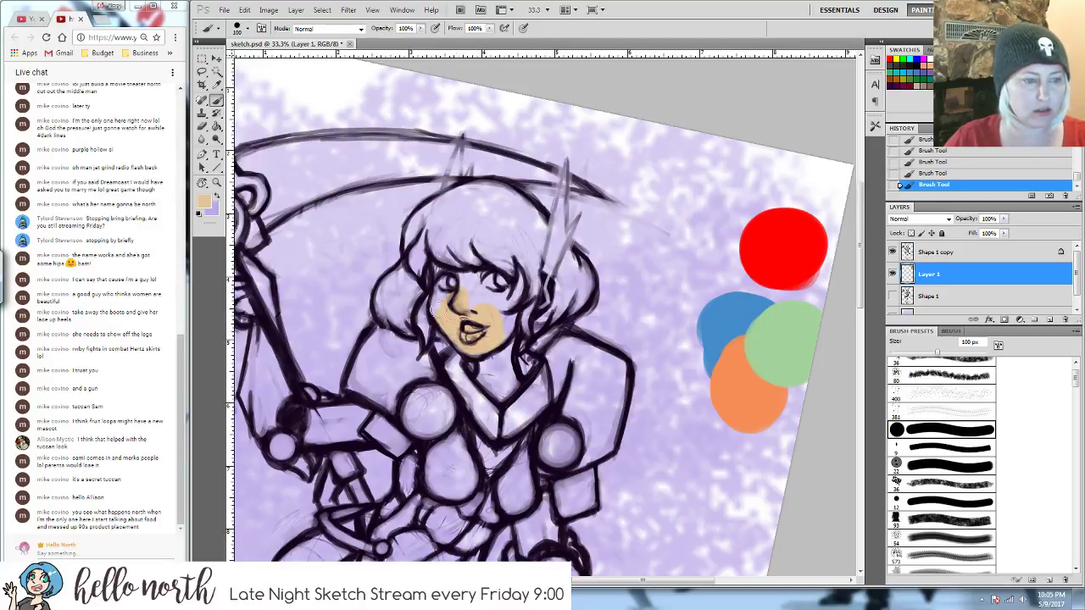
{"action": "left_click_drag", "start_coordinate": [441, 300], "coordinate": [473, 279]}
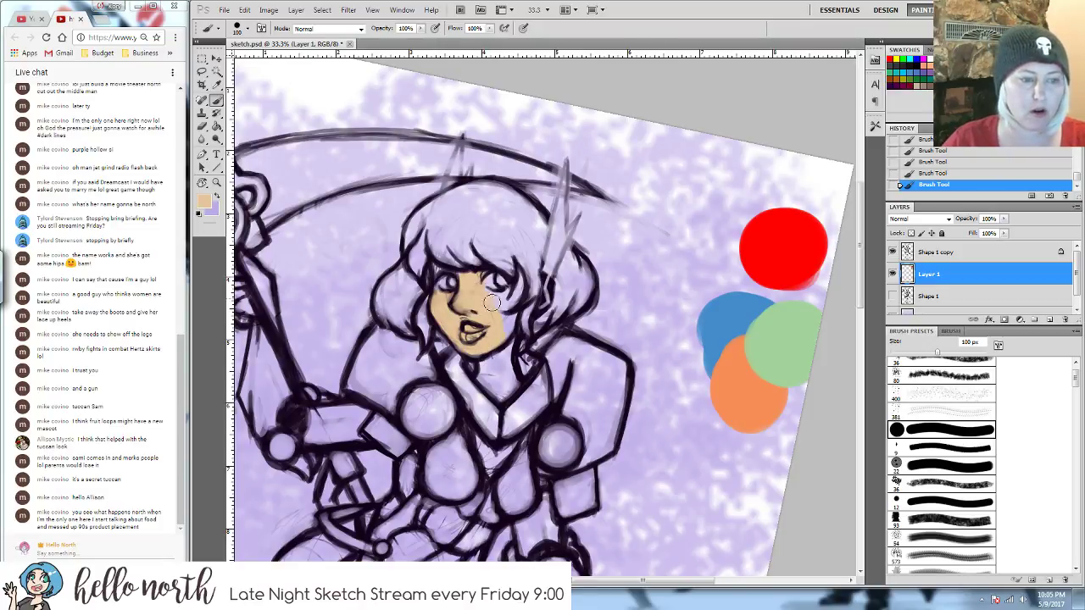
{"action": "left_click_drag", "start_coordinate": [507, 295], "coordinate": [516, 278]}
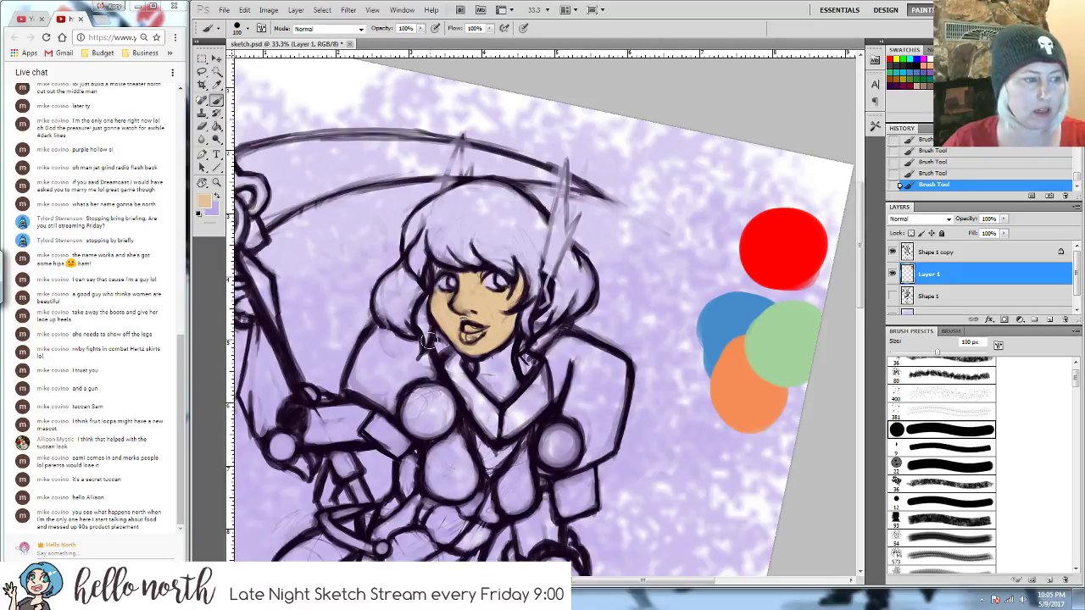
- Raise the eraser's opacity to 100% and erase the tan paint from the face
{"action": "key", "text": "e"}
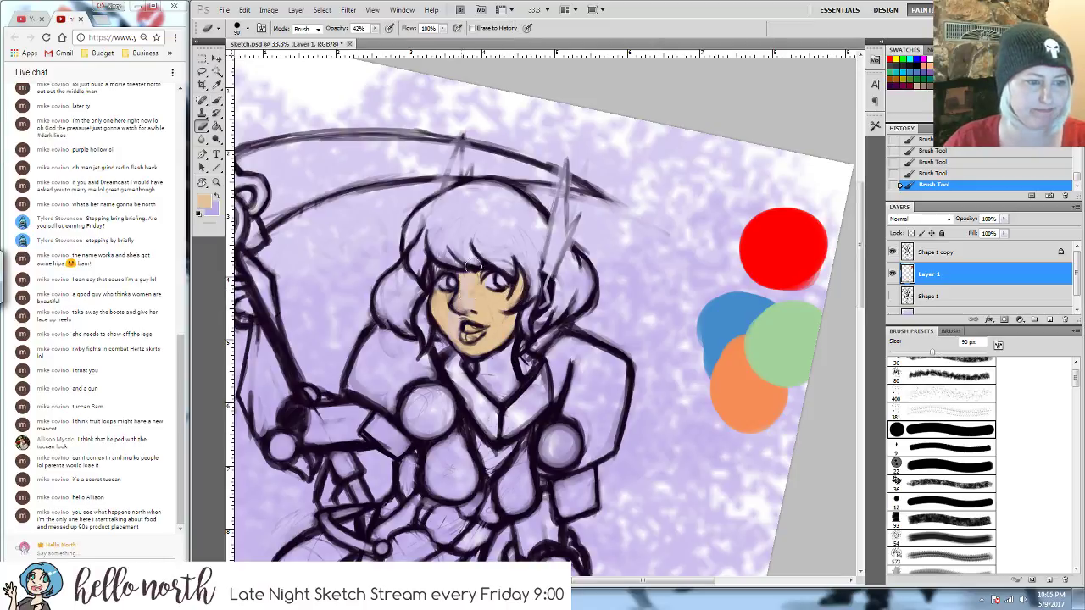
{"action": "left_click", "coordinate": [450, 291]}
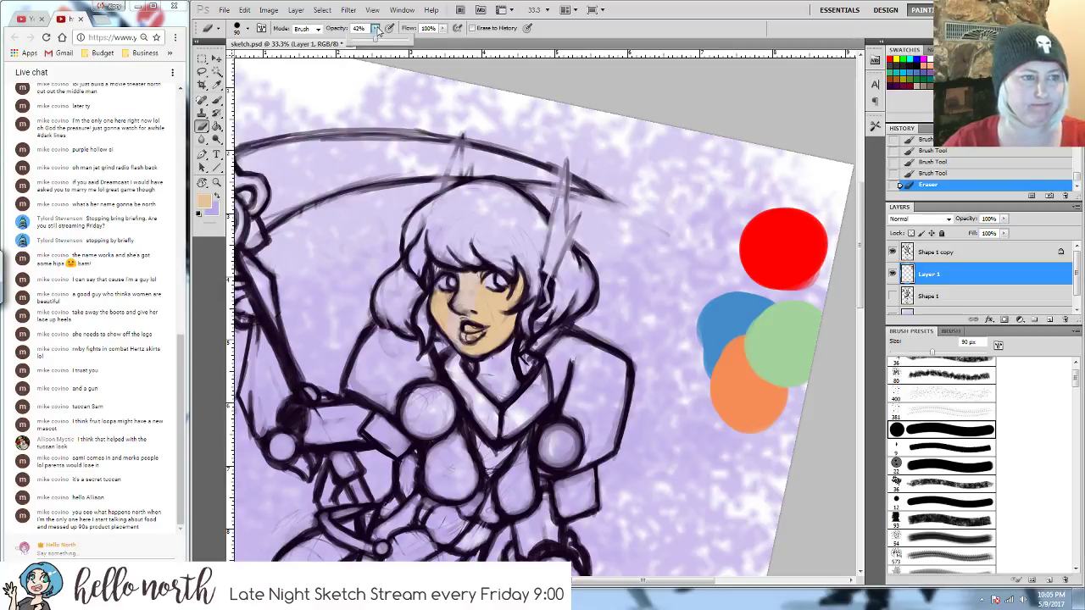
{"action": "left_click_drag", "start_coordinate": [375, 28], "coordinate": [423, 50]}
{"action": "mouse_move", "coordinate": [443, 332]}
{"action": "left_mouse_down"}
{"action": "mouse_move", "coordinate": [452, 357]}
{"action": "mouse_move", "coordinate": [471, 347]}
{"action": "mouse_move", "coordinate": [479, 355]}
{"action": "mouse_move", "coordinate": [521, 268]}
{"action": "left_mouse_up"}
{"action": "mouse_move", "coordinate": [439, 301]}
{"action": "left_mouse_down"}
{"action": "mouse_move", "coordinate": [435, 349]}
{"action": "mouse_move", "coordinate": [438, 295]}
{"action": "left_mouse_up"}
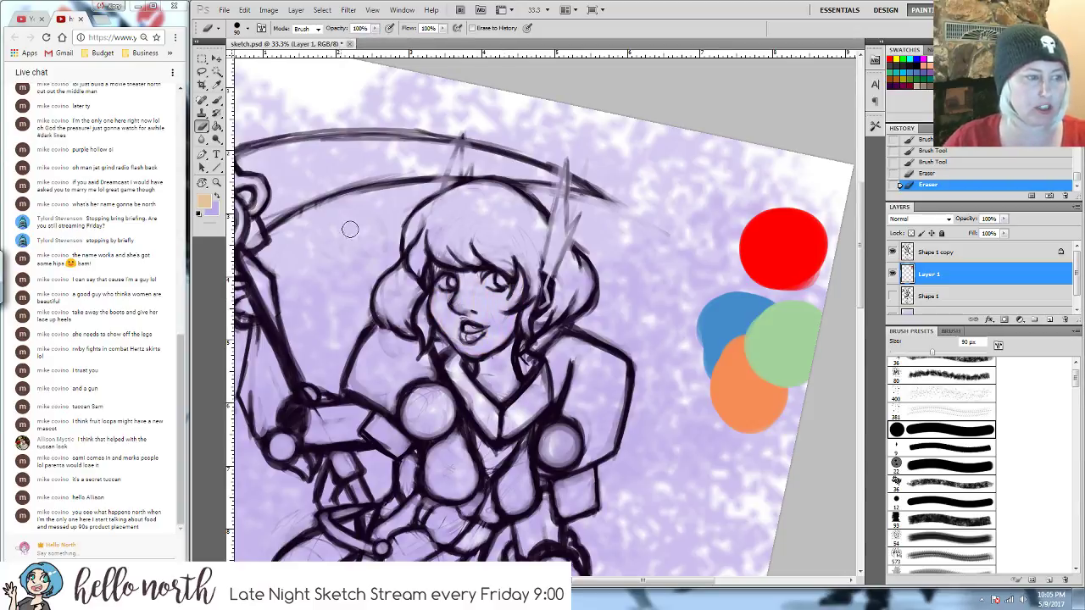
- Set the foreground color to the lighter peach skin tone #fcdac1
{"action": "left_click", "coordinate": [203, 201]}
{"action": "left_click_drag", "start_coordinate": [440, 170], "coordinate": [433, 160]}
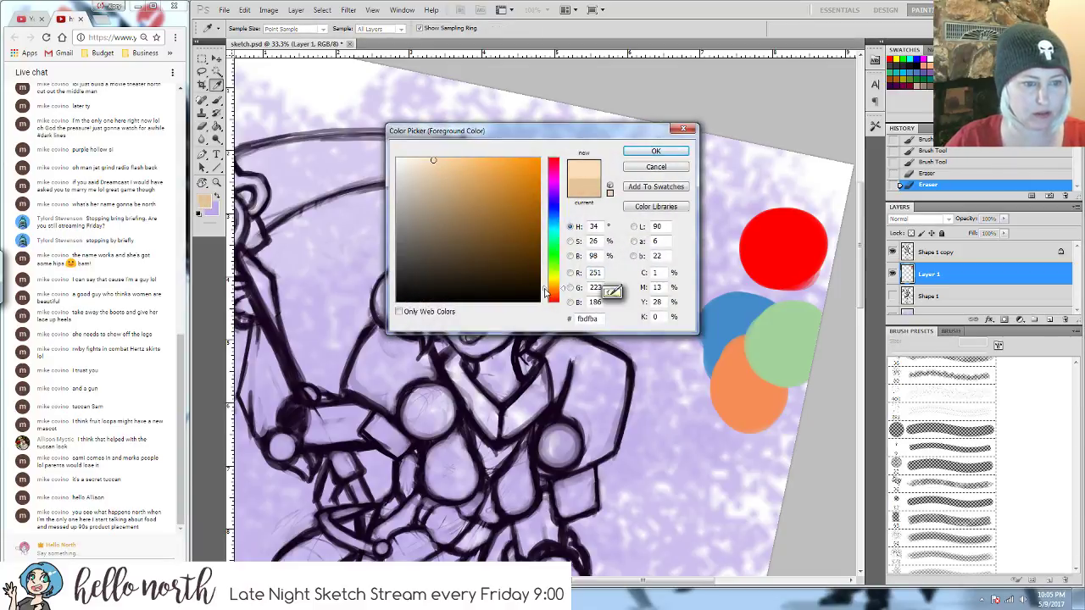
{"action": "left_click_drag", "start_coordinate": [546, 292], "coordinate": [547, 296]}
{"action": "left_click", "coordinate": [429, 159]}
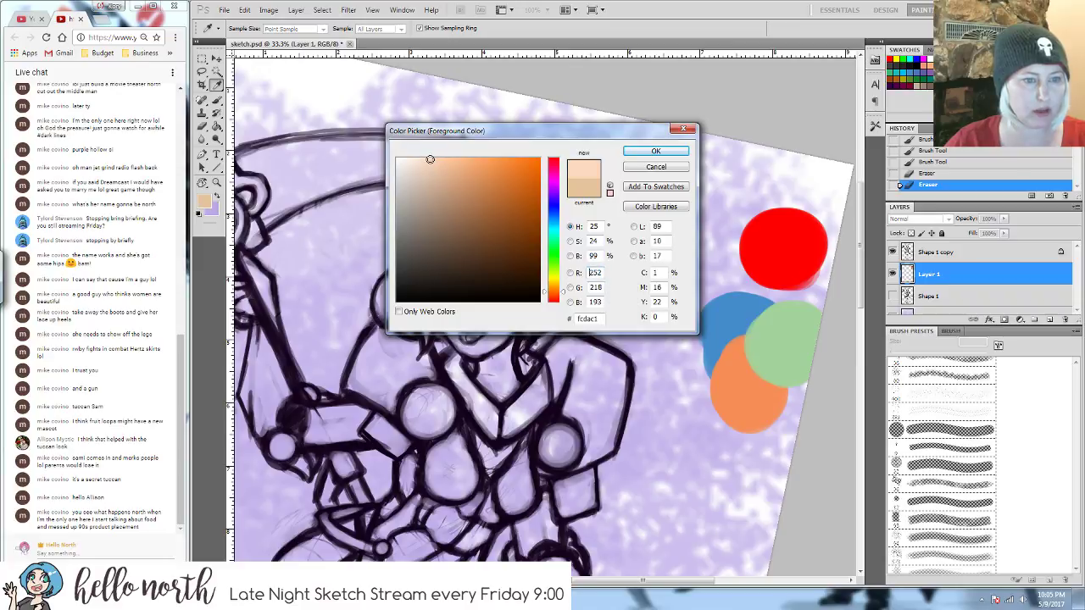
{"action": "left_click", "coordinate": [655, 151]}
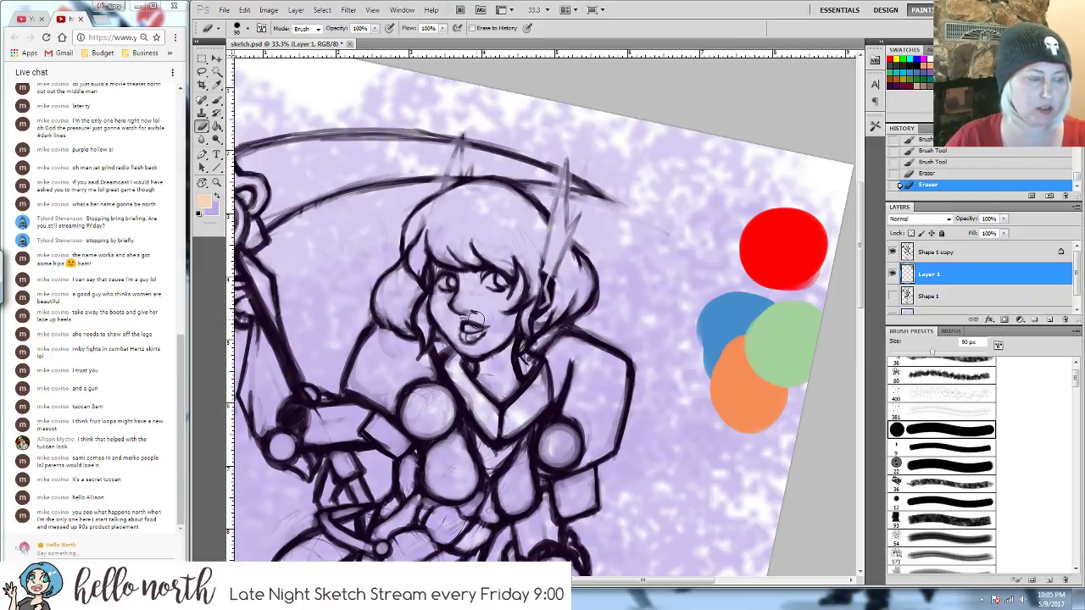
- Paint the face, neck and the chest opening below the collar with the peach skin tone
{"action": "key", "text": "b"}
{"action": "mouse_move", "coordinate": [476, 317]}
{"action": "left_mouse_down"}
{"action": "mouse_move", "coordinate": [516, 286]}
{"action": "mouse_move", "coordinate": [511, 303]}
{"action": "mouse_move", "coordinate": [513, 279]}
{"action": "mouse_move", "coordinate": [493, 303]}
{"action": "mouse_move", "coordinate": [470, 290]}
{"action": "mouse_move", "coordinate": [486, 266]}
{"action": "mouse_move", "coordinate": [465, 298]}
{"action": "mouse_move", "coordinate": [461, 280]}
{"action": "mouse_move", "coordinate": [441, 302]}
{"action": "mouse_move", "coordinate": [467, 352]}
{"action": "left_mouse_up"}
{"action": "mouse_move", "coordinate": [449, 285]}
{"action": "left_mouse_down"}
{"action": "mouse_move", "coordinate": [442, 269]}
{"action": "mouse_move", "coordinate": [504, 282]}
{"action": "mouse_move", "coordinate": [489, 328]}
{"action": "mouse_move", "coordinate": [495, 385]}
{"action": "mouse_move", "coordinate": [509, 364]}
{"action": "mouse_move", "coordinate": [517, 379]}
{"action": "left_mouse_up"}
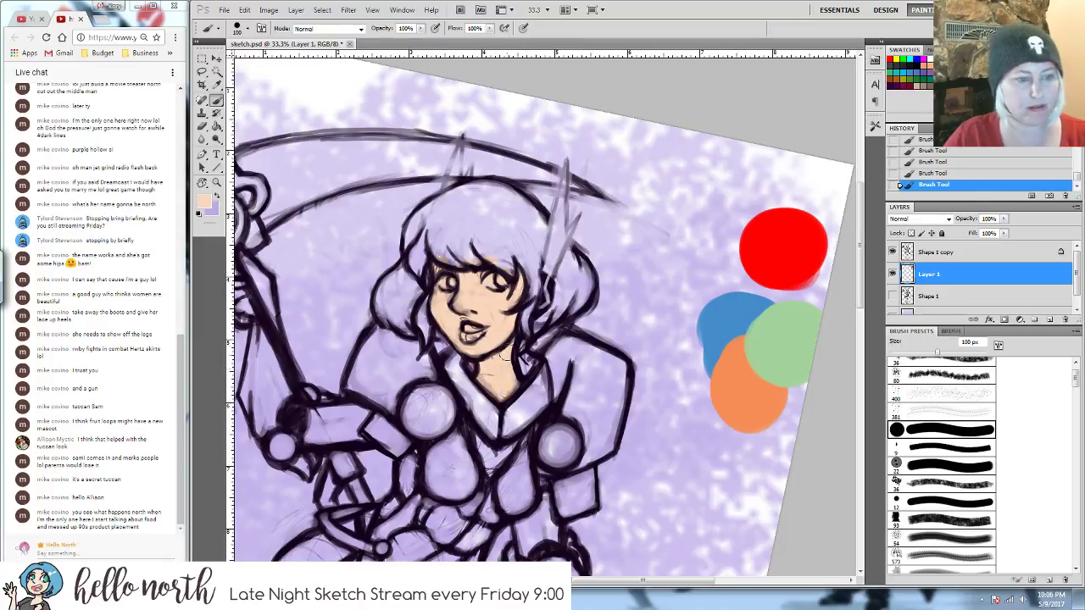
{"action": "left_click_drag", "start_coordinate": [502, 457], "coordinate": [500, 337]}
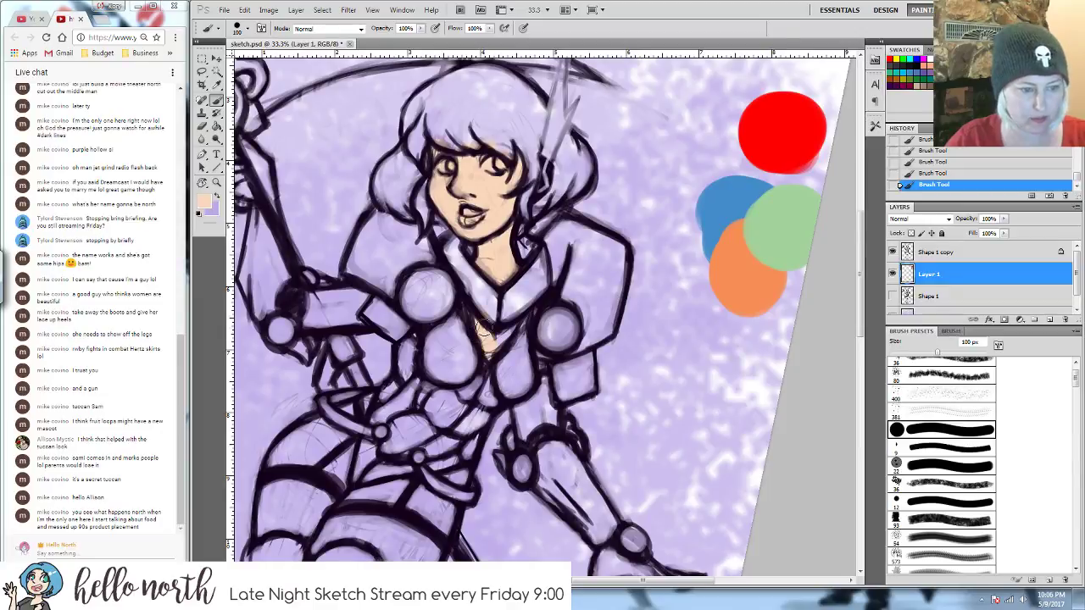
- Paint the bare skin of the hip and both thighs above the boots in peach
{"action": "mouse_move", "coordinate": [460, 449]}
{"action": "left_mouse_down"}
{"action": "mouse_move", "coordinate": [478, 387]}
{"action": "mouse_move", "coordinate": [499, 375]}
{"action": "left_mouse_up"}
{"action": "mouse_move", "coordinate": [367, 386]}
{"action": "left_mouse_down"}
{"action": "mouse_move", "coordinate": [398, 319]}
{"action": "mouse_move", "coordinate": [372, 373]}
{"action": "mouse_move", "coordinate": [383, 336]}
{"action": "mouse_move", "coordinate": [310, 407]}
{"action": "mouse_move", "coordinate": [327, 372]}
{"action": "mouse_move", "coordinate": [337, 359]}
{"action": "mouse_move", "coordinate": [305, 418]}
{"action": "mouse_move", "coordinate": [325, 437]}
{"action": "mouse_move", "coordinate": [314, 447]}
{"action": "mouse_move", "coordinate": [340, 451]}
{"action": "mouse_move", "coordinate": [359, 418]}
{"action": "mouse_move", "coordinate": [364, 428]}
{"action": "mouse_move", "coordinate": [321, 428]}
{"action": "mouse_move", "coordinate": [343, 378]}
{"action": "mouse_move", "coordinate": [363, 399]}
{"action": "mouse_move", "coordinate": [380, 337]}
{"action": "mouse_move", "coordinate": [376, 403]}
{"action": "mouse_move", "coordinate": [408, 320]}
{"action": "mouse_move", "coordinate": [370, 415]}
{"action": "mouse_move", "coordinate": [398, 322]}
{"action": "mouse_move", "coordinate": [322, 366]}
{"action": "mouse_move", "coordinate": [350, 383]}
{"action": "mouse_move", "coordinate": [346, 354]}
{"action": "mouse_move", "coordinate": [393, 327]}
{"action": "mouse_move", "coordinate": [303, 428]}
{"action": "left_mouse_up"}
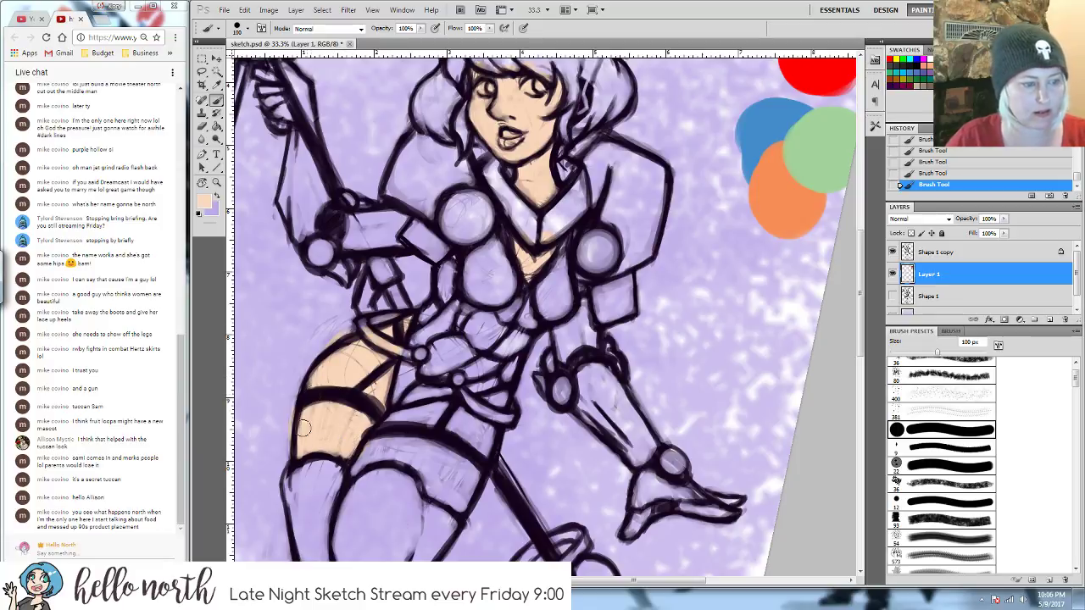
{"action": "mouse_move", "coordinate": [413, 439]}
{"action": "left_mouse_down"}
{"action": "mouse_move", "coordinate": [366, 435]}
{"action": "mouse_move", "coordinate": [501, 403]}
{"action": "mouse_move", "coordinate": [492, 401]}
{"action": "mouse_move", "coordinate": [501, 406]}
{"action": "mouse_move", "coordinate": [465, 502]}
{"action": "mouse_move", "coordinate": [440, 497]}
{"action": "mouse_move", "coordinate": [411, 451]}
{"action": "mouse_move", "coordinate": [387, 451]}
{"action": "mouse_move", "coordinate": [420, 445]}
{"action": "mouse_move", "coordinate": [442, 484]}
{"action": "mouse_move", "coordinate": [462, 455]}
{"action": "left_mouse_up"}
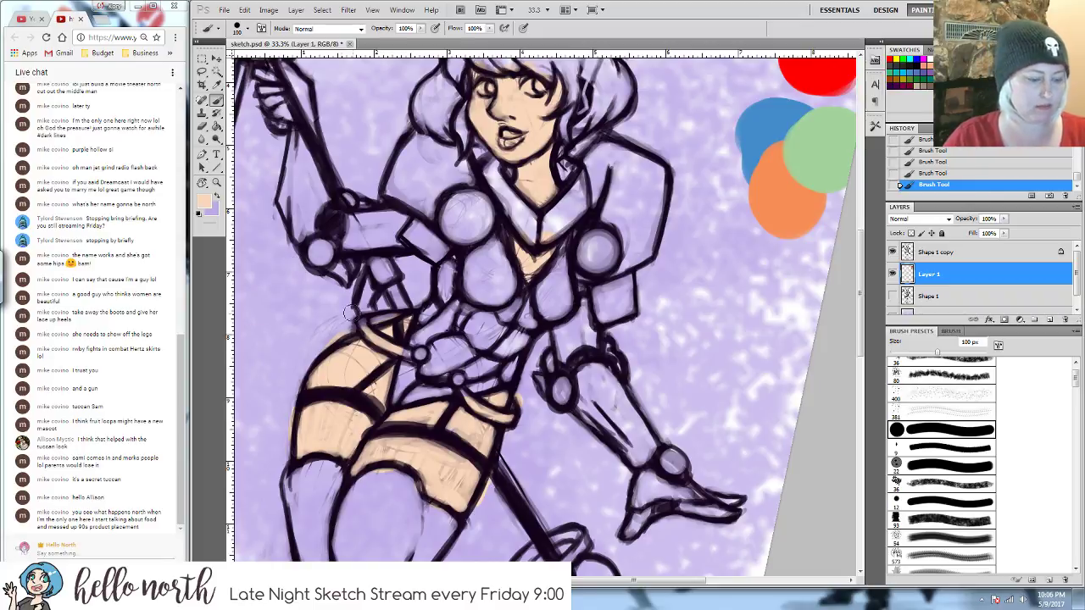
- Erase the peach paint that spills outside the outline of the hip and outer thigh
{"action": "key", "text": "e"}
{"action": "left_click_drag", "start_coordinate": [304, 350], "coordinate": [356, 320]}
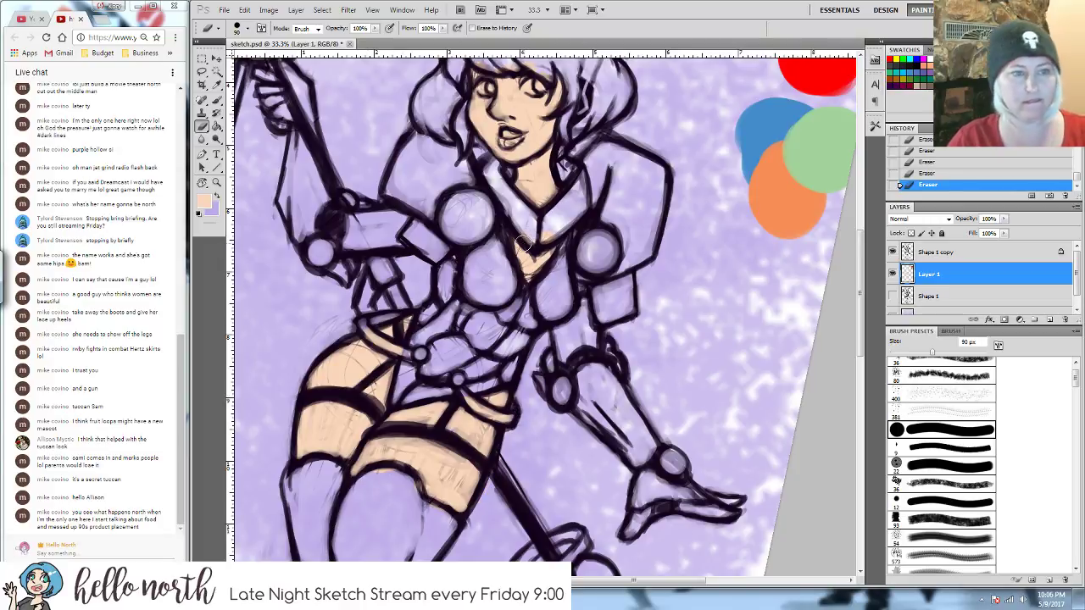
{"action": "left_click_drag", "start_coordinate": [547, 165], "coordinate": [519, 238]}
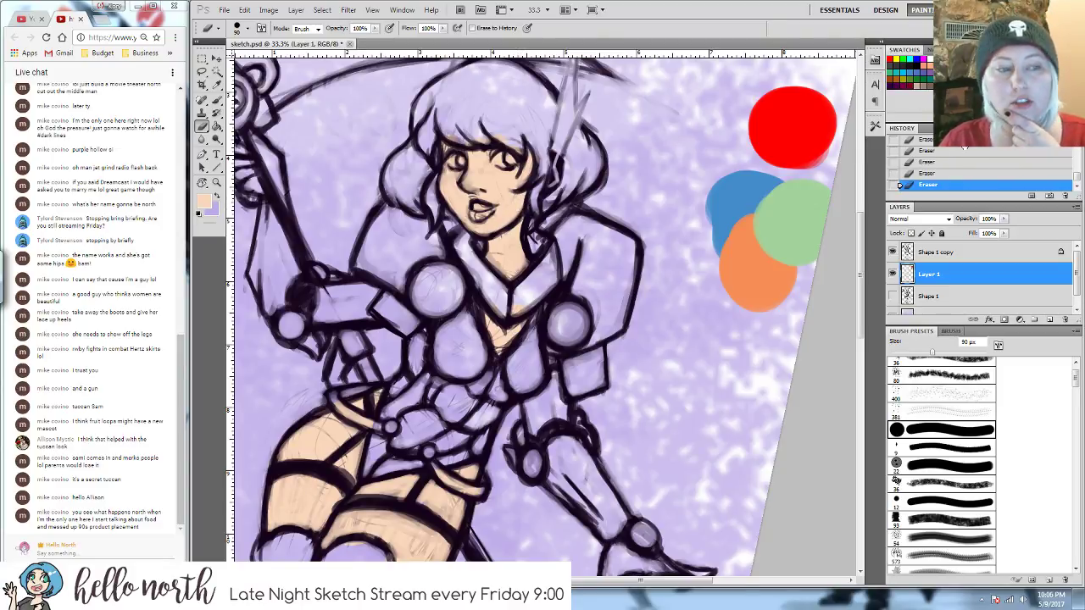
{"action": "left_click", "coordinate": [941, 76]}
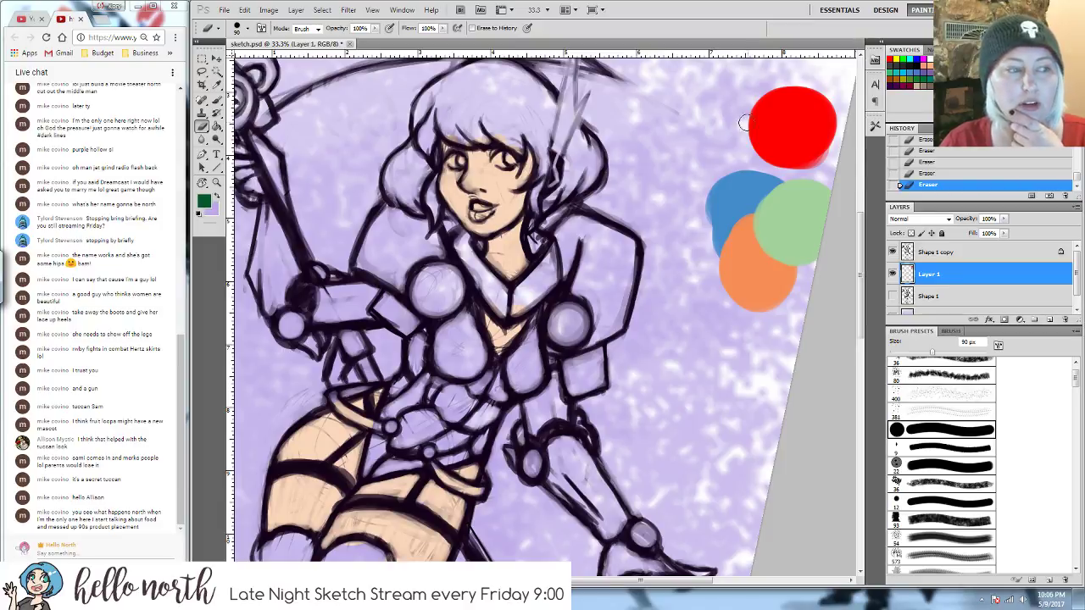
{"action": "mouse_move", "coordinate": [761, 157]}
{"action": "left_mouse_down"}
{"action": "mouse_move", "coordinate": [766, 183]}
{"action": "mouse_move", "coordinate": [770, 170]}
{"action": "mouse_move", "coordinate": [772, 186]}
{"action": "mouse_move", "coordinate": [795, 182]}
{"action": "left_mouse_up"}
{"action": "key", "text": "b"}
{"action": "key", "text": "bracketright"}
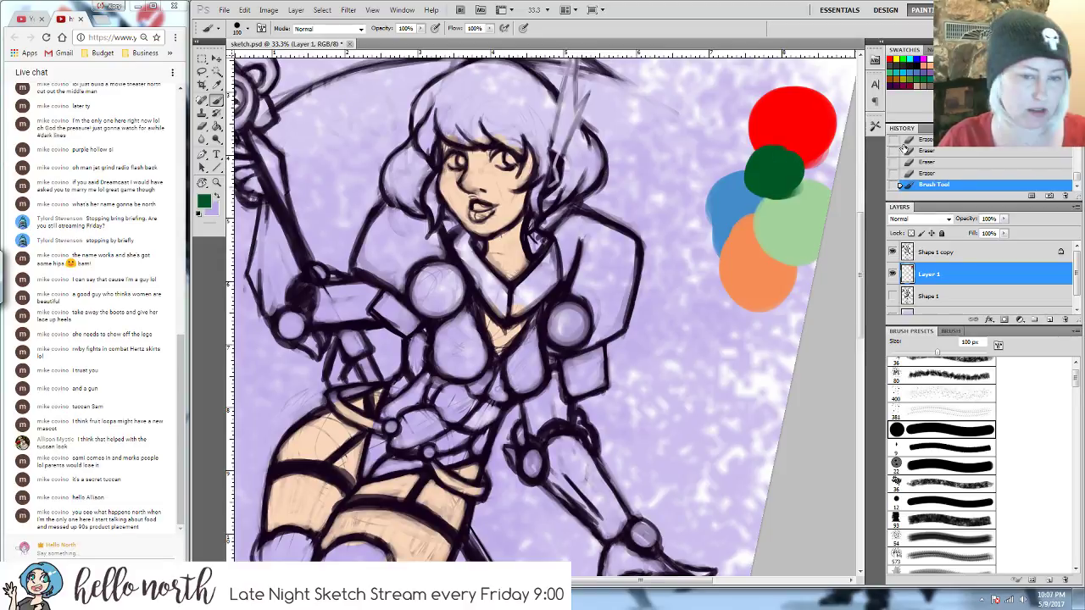
{"action": "key", "text": "ctrl+z"}
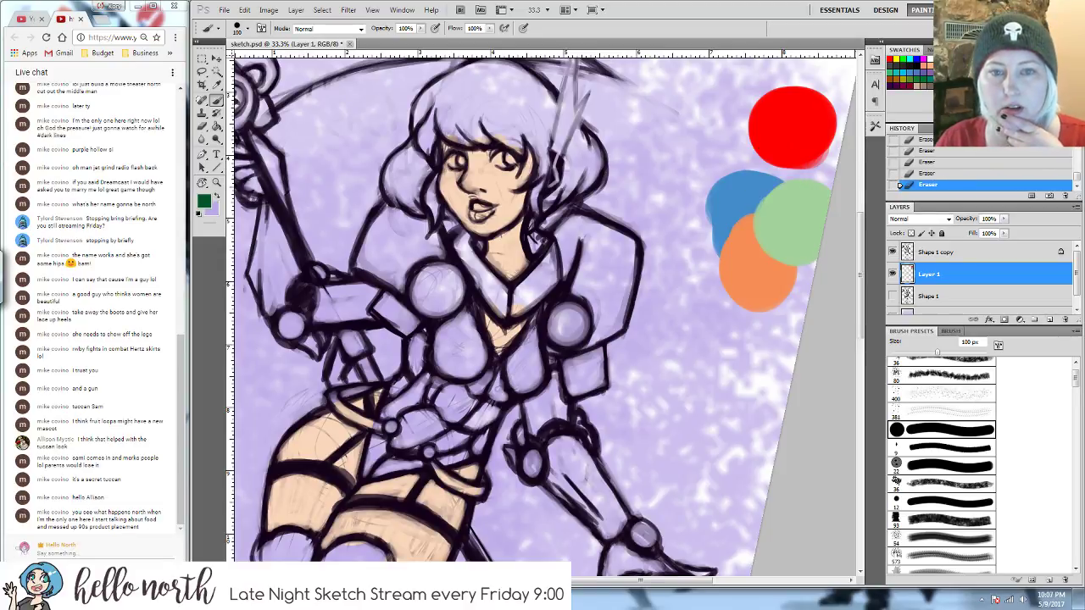
- Add a medium green dab to the palette swatches and fill the character's whole hair with that green, down to the lock tips
{"action": "left_click", "coordinate": [893, 71]}
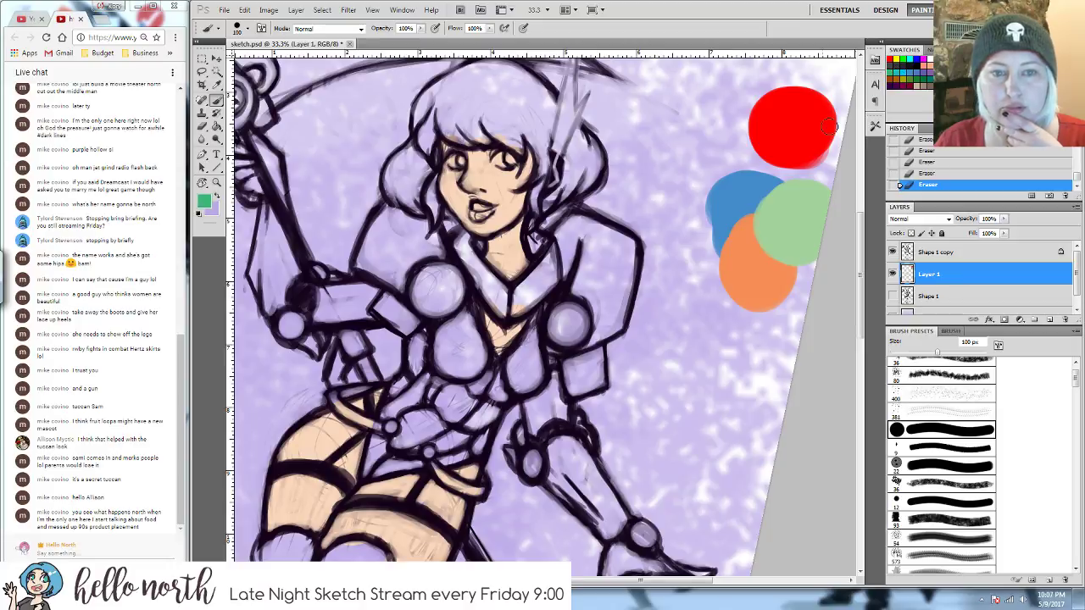
{"action": "mouse_move", "coordinate": [767, 174]}
{"action": "left_mouse_down"}
{"action": "mouse_move", "coordinate": [789, 192]}
{"action": "mouse_move", "coordinate": [778, 169]}
{"action": "mouse_move", "coordinate": [791, 198]}
{"action": "left_mouse_up"}
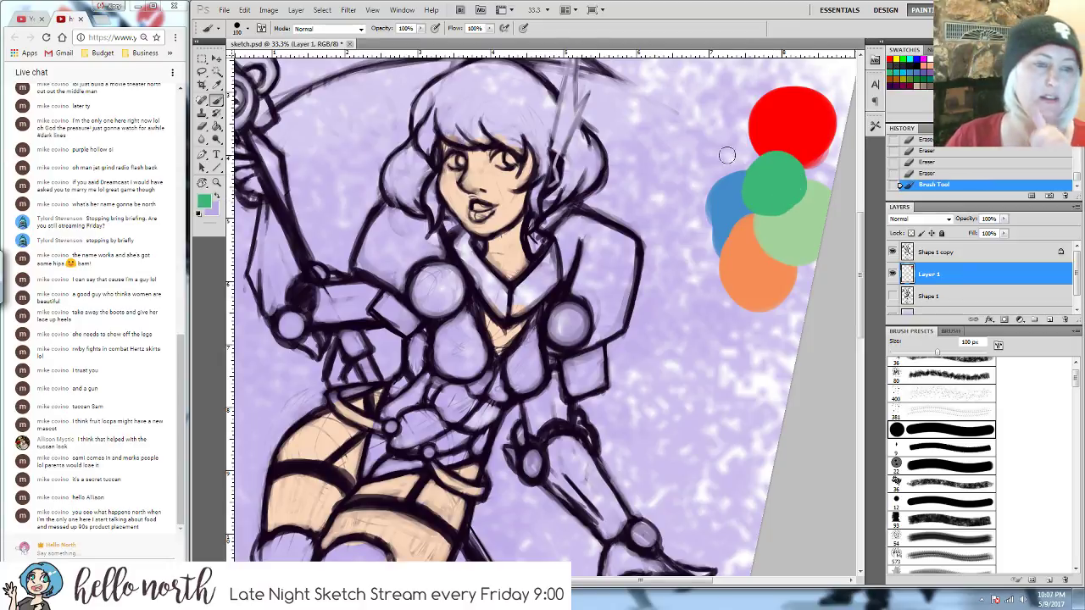
{"action": "left_click_drag", "start_coordinate": [535, 100], "coordinate": [554, 293]}
{"action": "key", "text": "ctrl+plus"}
{"action": "left_click_drag", "start_coordinate": [448, 206], "coordinate": [478, 261]}
{"action": "mouse_move", "coordinate": [444, 222]}
{"action": "left_mouse_down"}
{"action": "mouse_move", "coordinate": [467, 240]}
{"action": "mouse_move", "coordinate": [457, 253]}
{"action": "mouse_move", "coordinate": [439, 240]}
{"action": "mouse_move", "coordinate": [473, 252]}
{"action": "mouse_move", "coordinate": [448, 253]}
{"action": "mouse_move", "coordinate": [504, 248]}
{"action": "mouse_move", "coordinate": [547, 272]}
{"action": "mouse_move", "coordinate": [484, 192]}
{"action": "mouse_move", "coordinate": [438, 198]}
{"action": "mouse_move", "coordinate": [413, 215]}
{"action": "mouse_move", "coordinate": [408, 309]}
{"action": "left_mouse_up"}
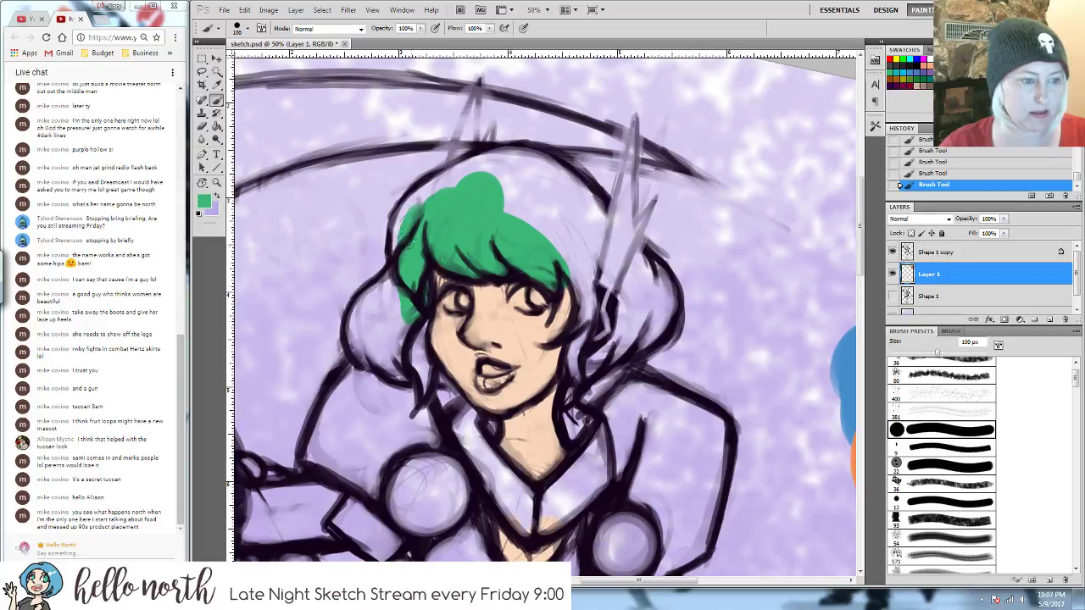
{"action": "mouse_move", "coordinate": [401, 246]}
{"action": "left_mouse_down"}
{"action": "mouse_move", "coordinate": [412, 207]}
{"action": "mouse_move", "coordinate": [463, 172]}
{"action": "mouse_move", "coordinate": [516, 160]}
{"action": "mouse_move", "coordinate": [561, 179]}
{"action": "mouse_move", "coordinate": [616, 261]}
{"action": "mouse_move", "coordinate": [635, 257]}
{"action": "mouse_move", "coordinate": [647, 277]}
{"action": "mouse_move", "coordinate": [642, 316]}
{"action": "mouse_move", "coordinate": [625, 330]}
{"action": "mouse_move", "coordinate": [635, 326]}
{"action": "mouse_move", "coordinate": [579, 361]}
{"action": "mouse_move", "coordinate": [590, 309]}
{"action": "mouse_move", "coordinate": [595, 329]}
{"action": "mouse_move", "coordinate": [611, 321]}
{"action": "mouse_move", "coordinate": [588, 314]}
{"action": "mouse_move", "coordinate": [590, 284]}
{"action": "mouse_move", "coordinate": [582, 302]}
{"action": "mouse_move", "coordinate": [572, 252]}
{"action": "mouse_move", "coordinate": [529, 197]}
{"action": "mouse_move", "coordinate": [573, 223]}
{"action": "left_mouse_up"}
{"action": "mouse_move", "coordinate": [383, 261]}
{"action": "left_mouse_down"}
{"action": "mouse_move", "coordinate": [401, 330]}
{"action": "mouse_move", "coordinate": [403, 306]}
{"action": "mouse_move", "coordinate": [388, 289]}
{"action": "mouse_move", "coordinate": [383, 299]}
{"action": "mouse_move", "coordinate": [386, 288]}
{"action": "mouse_move", "coordinate": [363, 308]}
{"action": "mouse_move", "coordinate": [367, 342]}
{"action": "mouse_move", "coordinate": [413, 362]}
{"action": "left_mouse_up"}
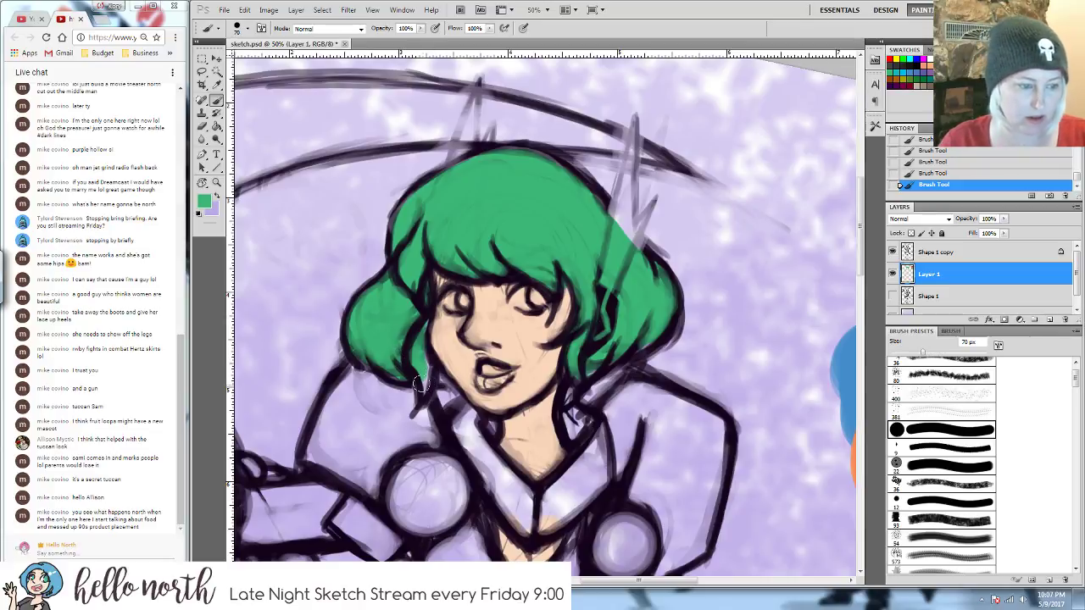
{"action": "left_click_drag", "start_coordinate": [419, 386], "coordinate": [421, 385]}
{"action": "key", "text": "bracketleft"}
{"action": "key", "text": "bracketleft"}
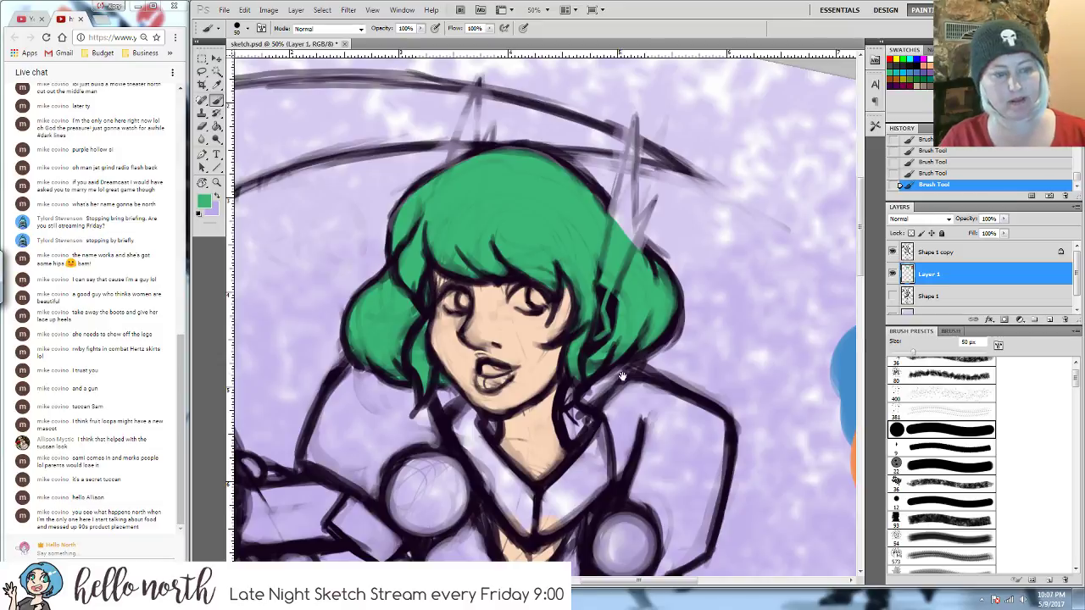
- Sample the orange from the palette swatches as the foreground color
{"action": "left_click_drag", "start_coordinate": [622, 377], "coordinate": [487, 227]}
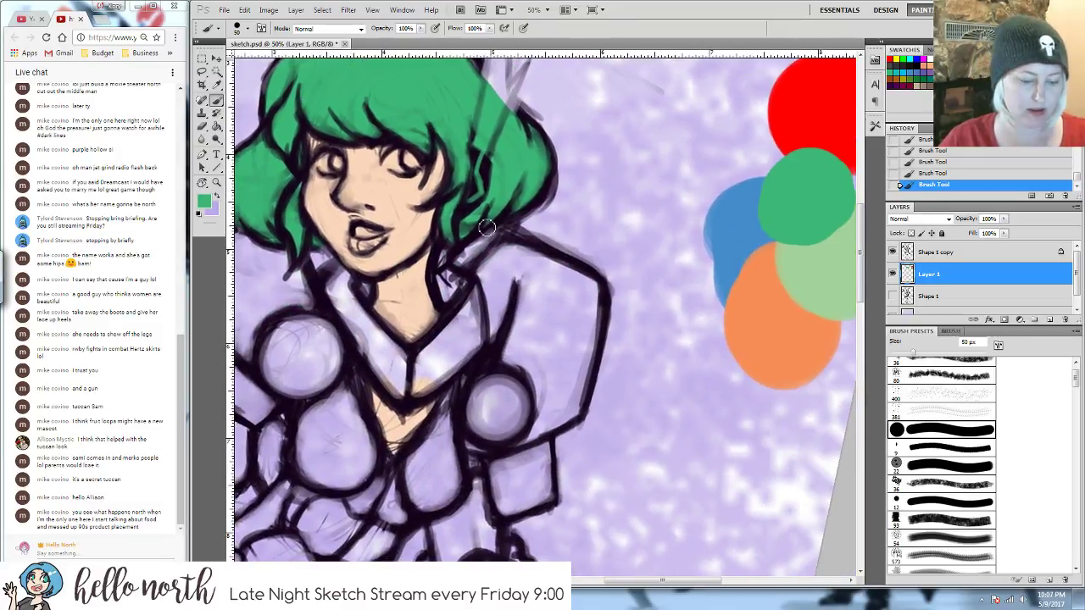
{"action": "key", "text": "ctrl+minus"}
{"action": "key", "text": "ctrl+minus"}
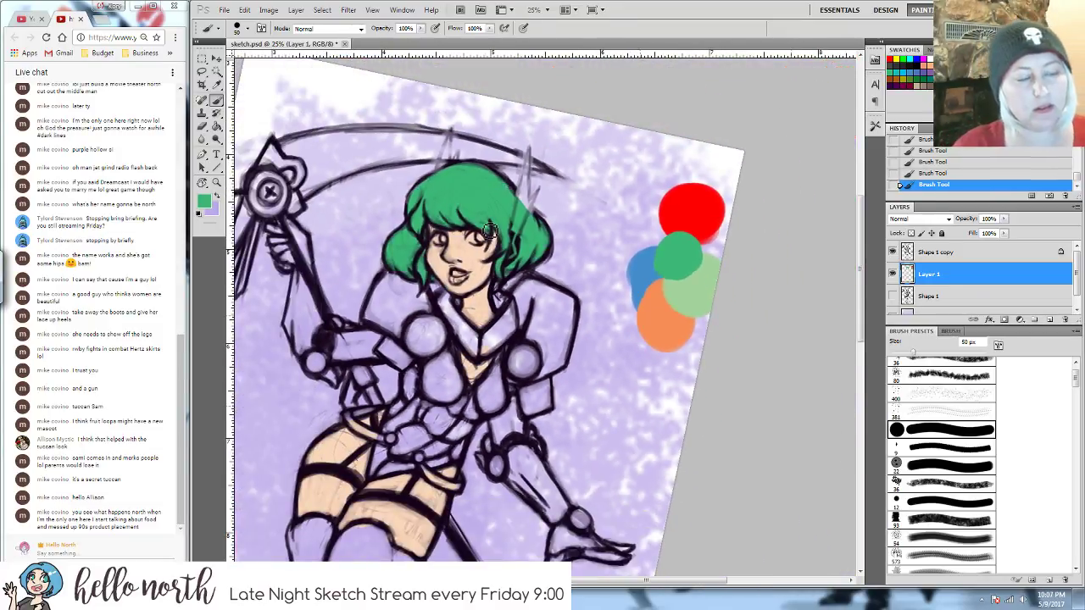
{"action": "left_click_drag", "start_coordinate": [594, 347], "coordinate": [615, 328]}
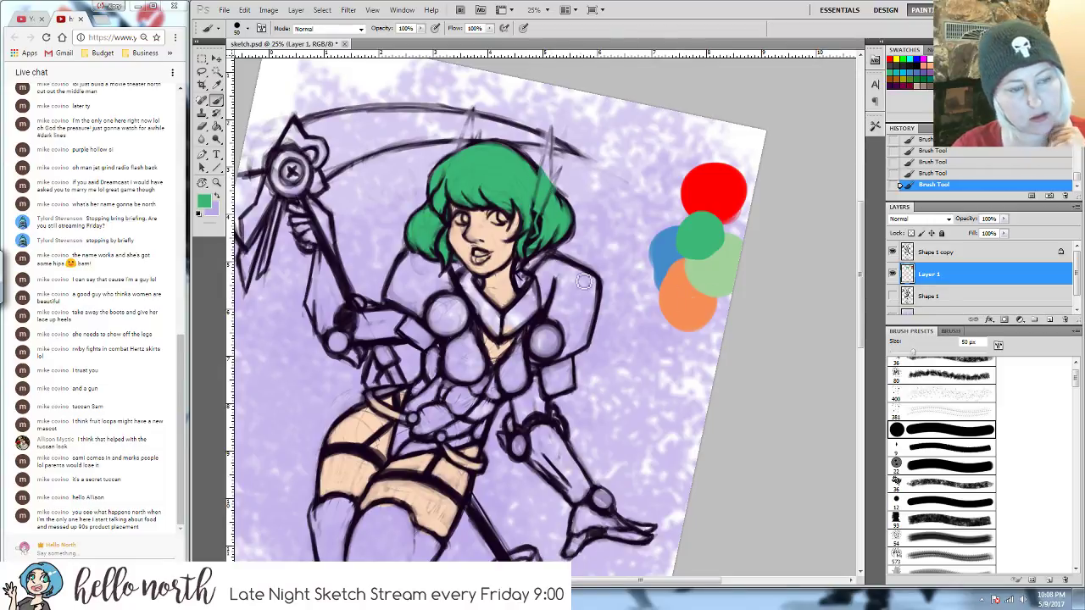
{"action": "left_click", "coordinate": [695, 295], "text": "alt"}
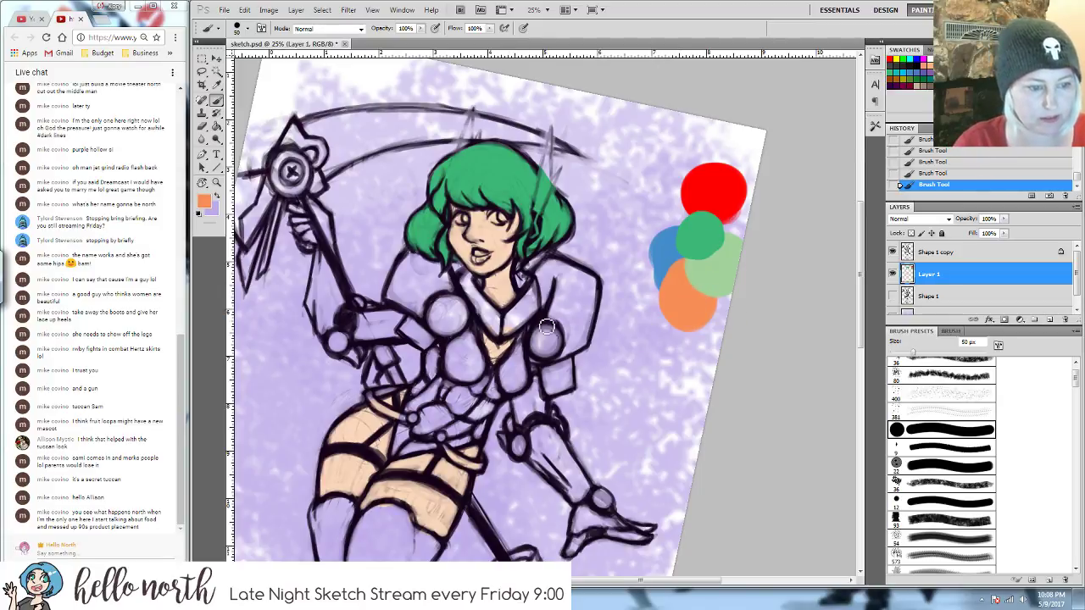
{"action": "mouse_move", "coordinate": [531, 314]}
{"action": "left_mouse_down"}
{"action": "mouse_move", "coordinate": [505, 340]}
{"action": "mouse_move", "coordinate": [539, 306]}
{"action": "mouse_move", "coordinate": [502, 335]}
{"action": "mouse_move", "coordinate": [512, 330]}
{"action": "left_mouse_up"}
{"action": "key", "text": "e"}
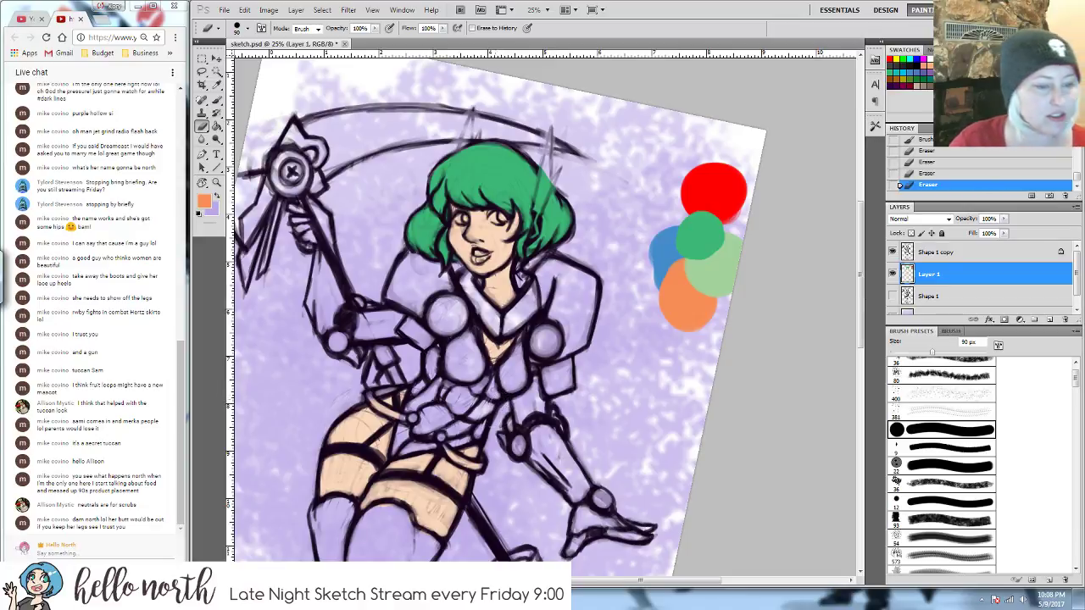
{"action": "left_click_drag", "start_coordinate": [494, 366], "coordinate": [508, 371]}
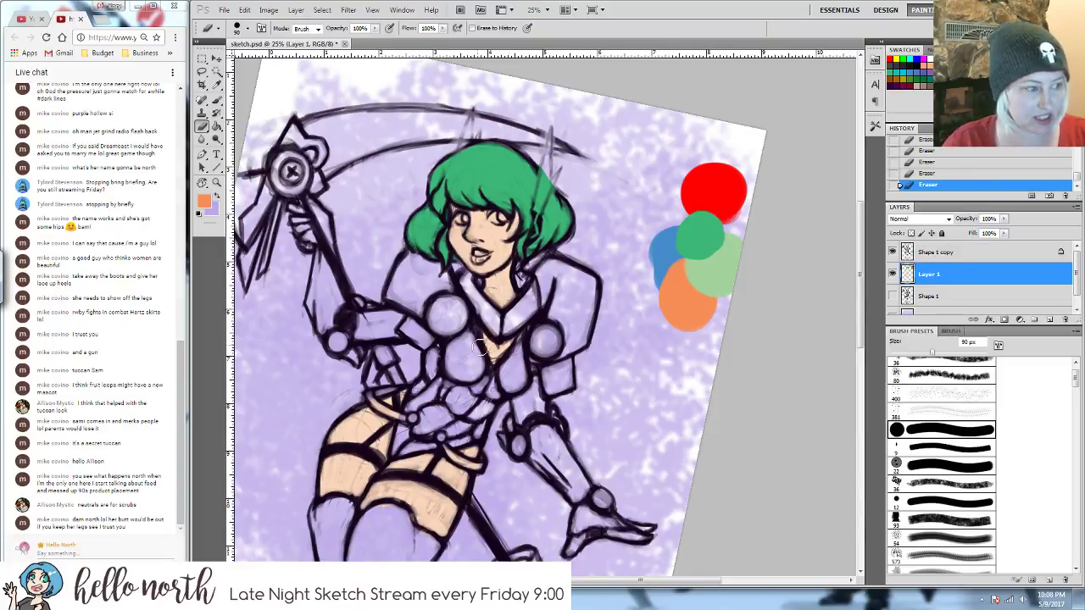
{"action": "key", "text": "v"}
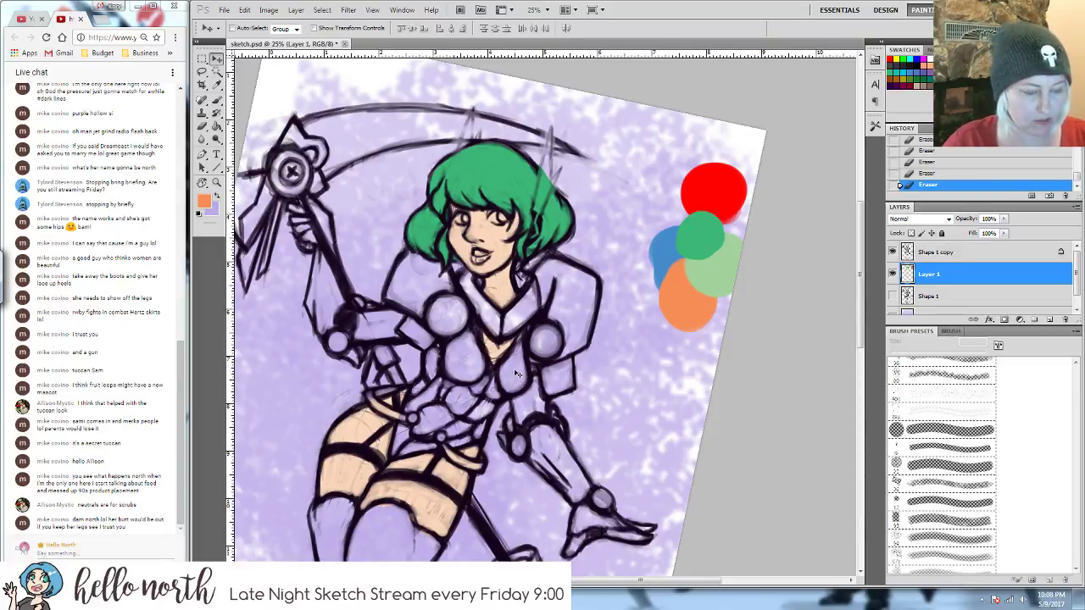
- Paint both chest plates, the side of the waist and the lower bodysuit orange with the 50 px brush
{"action": "key", "text": "b"}
{"action": "mouse_move", "coordinate": [508, 381]}
{"action": "left_mouse_down"}
{"action": "mouse_move", "coordinate": [526, 344]}
{"action": "mouse_move", "coordinate": [518, 363]}
{"action": "mouse_move", "coordinate": [473, 367]}
{"action": "mouse_move", "coordinate": [467, 383]}
{"action": "mouse_move", "coordinate": [473, 341]}
{"action": "mouse_move", "coordinate": [484, 361]}
{"action": "mouse_move", "coordinate": [475, 382]}
{"action": "mouse_move", "coordinate": [485, 379]}
{"action": "mouse_move", "coordinate": [475, 382]}
{"action": "mouse_move", "coordinate": [473, 340]}
{"action": "mouse_move", "coordinate": [486, 365]}
{"action": "mouse_move", "coordinate": [477, 383]}
{"action": "mouse_move", "coordinate": [457, 348]}
{"action": "left_mouse_up"}
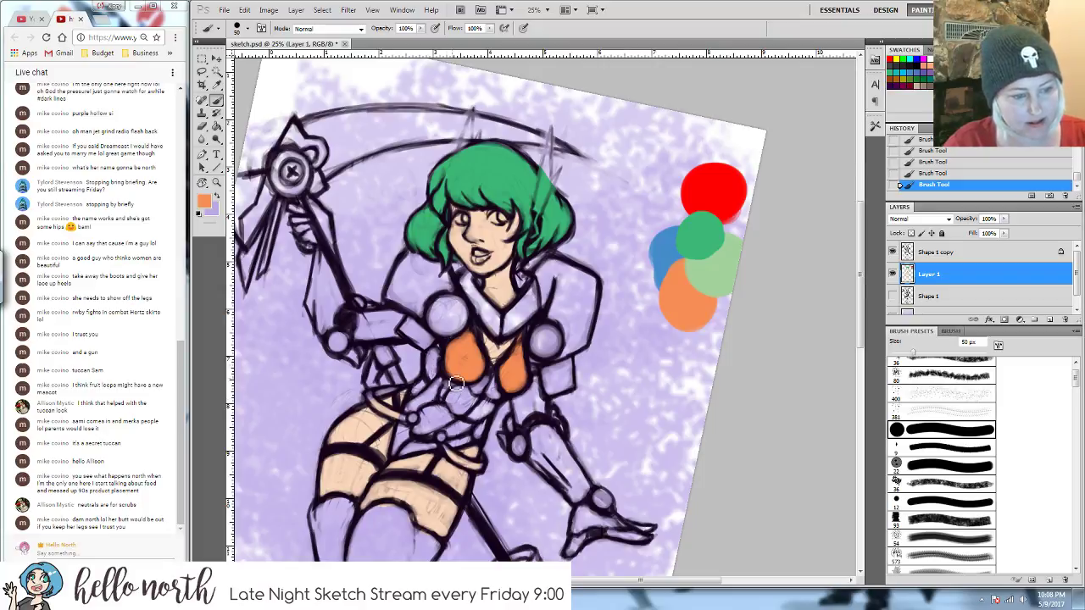
{"action": "mouse_move", "coordinate": [449, 391]}
{"action": "left_mouse_down"}
{"action": "mouse_move", "coordinate": [414, 412]}
{"action": "mouse_move", "coordinate": [440, 389]}
{"action": "mouse_move", "coordinate": [423, 410]}
{"action": "mouse_move", "coordinate": [477, 423]}
{"action": "mouse_move", "coordinate": [483, 437]}
{"action": "mouse_move", "coordinate": [435, 453]}
{"action": "mouse_move", "coordinate": [460, 446]}
{"action": "mouse_move", "coordinate": [404, 447]}
{"action": "mouse_move", "coordinate": [410, 437]}
{"action": "mouse_move", "coordinate": [405, 453]}
{"action": "mouse_move", "coordinate": [441, 450]}
{"action": "mouse_move", "coordinate": [410, 435]}
{"action": "left_mouse_up"}
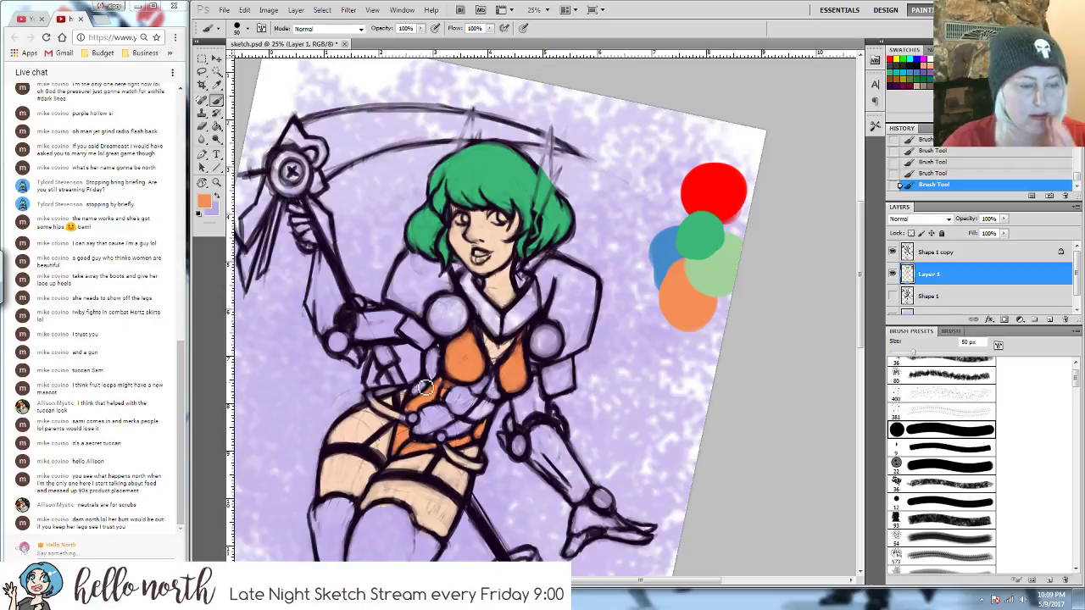
{"action": "mouse_move", "coordinate": [425, 388]}
{"action": "left_mouse_down"}
{"action": "mouse_move", "coordinate": [441, 373]}
{"action": "mouse_move", "coordinate": [438, 355]}
{"action": "mouse_move", "coordinate": [447, 361]}
{"action": "left_mouse_up"}
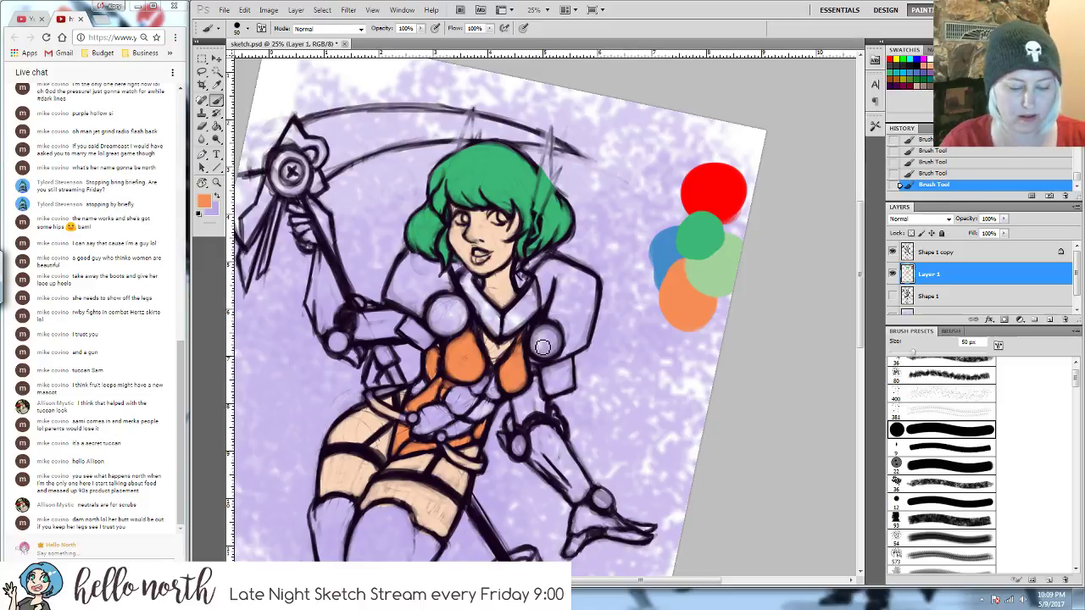
- Enlarge the brush to 100 px and fill the two round armor discs above the chest plates with orange
{"action": "key", "text": "bracketright"}
{"action": "key", "text": "bracketright"}
{"action": "key", "text": "bracketright"}
{"action": "key", "text": "bracketright"}
{"action": "key", "text": "bracketright"}
{"action": "left_click_drag", "start_coordinate": [542, 338], "coordinate": [551, 341]}
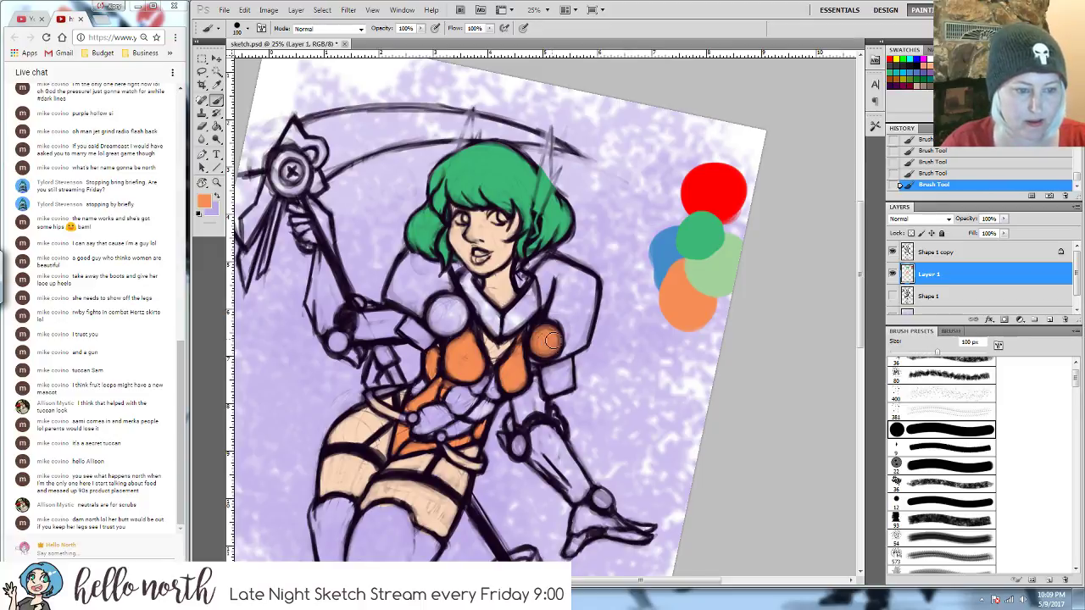
{"action": "mouse_move", "coordinate": [454, 322]}
{"action": "left_mouse_down"}
{"action": "mouse_move", "coordinate": [449, 309]}
{"action": "mouse_move", "coordinate": [442, 328]}
{"action": "mouse_move", "coordinate": [459, 317]}
{"action": "left_mouse_up"}
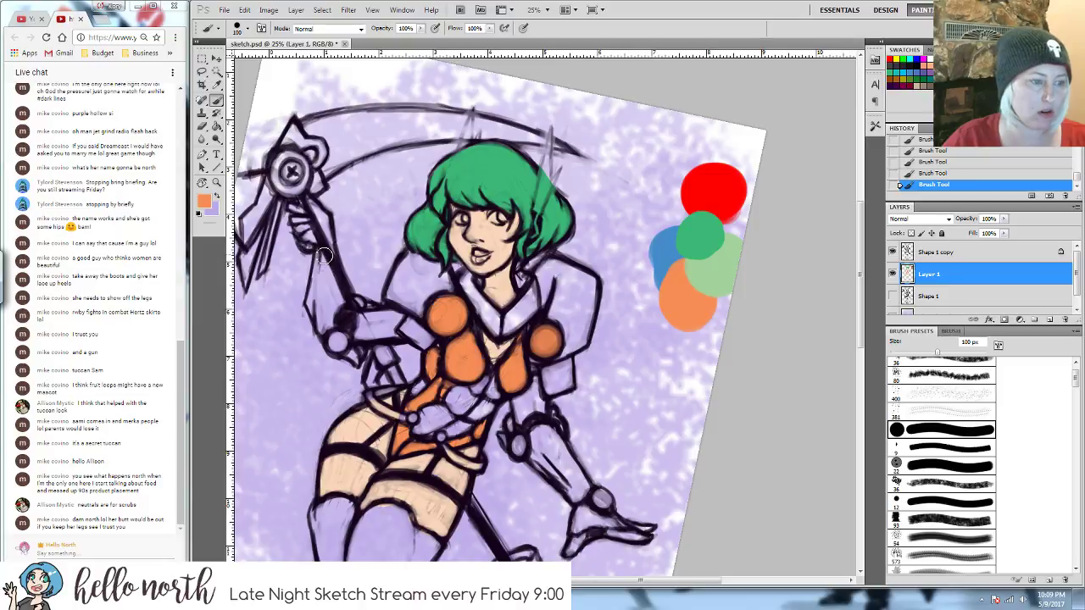
- Paint the forearms and hands of both arms orange
{"action": "mouse_move", "coordinate": [322, 258]}
{"action": "left_mouse_down"}
{"action": "mouse_move", "coordinate": [315, 304]}
{"action": "mouse_move", "coordinate": [323, 329]}
{"action": "mouse_move", "coordinate": [335, 305]}
{"action": "mouse_move", "coordinate": [330, 269]}
{"action": "mouse_move", "coordinate": [337, 280]}
{"action": "mouse_move", "coordinate": [310, 206]}
{"action": "mouse_move", "coordinate": [327, 224]}
{"action": "mouse_move", "coordinate": [298, 211]}
{"action": "mouse_move", "coordinate": [317, 235]}
{"action": "left_mouse_up"}
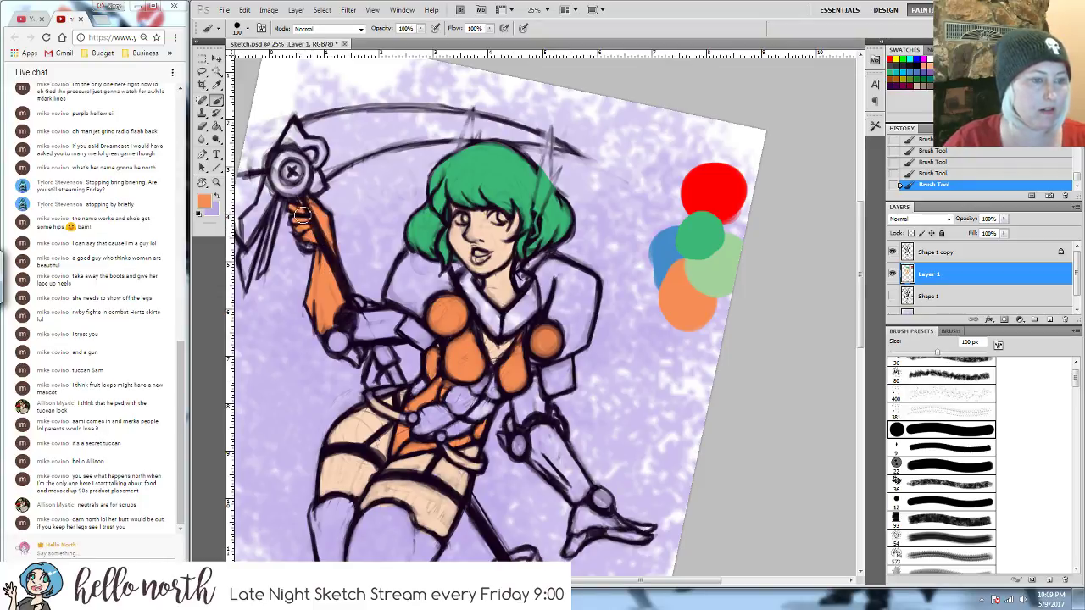
{"action": "mouse_move", "coordinate": [575, 428]}
{"action": "left_mouse_down"}
{"action": "mouse_move", "coordinate": [562, 353]}
{"action": "mouse_move", "coordinate": [526, 389]}
{"action": "mouse_move", "coordinate": [527, 376]}
{"action": "mouse_move", "coordinate": [542, 374]}
{"action": "mouse_move", "coordinate": [571, 425]}
{"action": "mouse_move", "coordinate": [541, 377]}
{"action": "mouse_move", "coordinate": [539, 398]}
{"action": "mouse_move", "coordinate": [527, 393]}
{"action": "mouse_move", "coordinate": [551, 413]}
{"action": "left_mouse_up"}
{"action": "mouse_move", "coordinate": [572, 455]}
{"action": "left_mouse_down"}
{"action": "mouse_move", "coordinate": [566, 463]}
{"action": "mouse_move", "coordinate": [603, 458]}
{"action": "mouse_move", "coordinate": [574, 458]}
{"action": "left_mouse_up"}
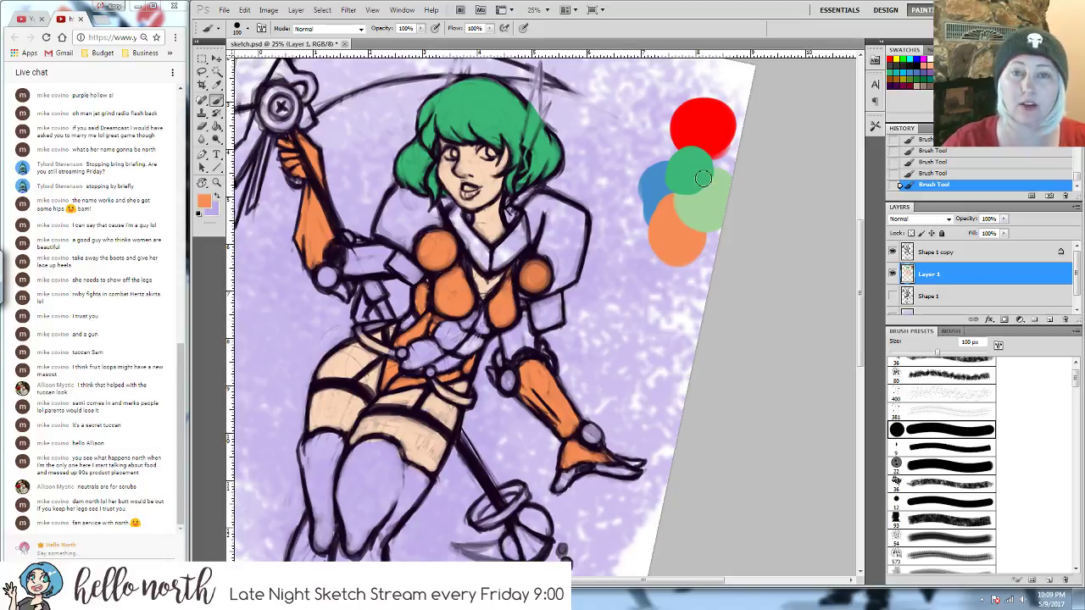
- Sample the light green swatch and fill the round elbow and wrist joints, then the small waist discs with a 70 px brush
{"action": "left_click", "coordinate": [709, 206], "text": "alt"}
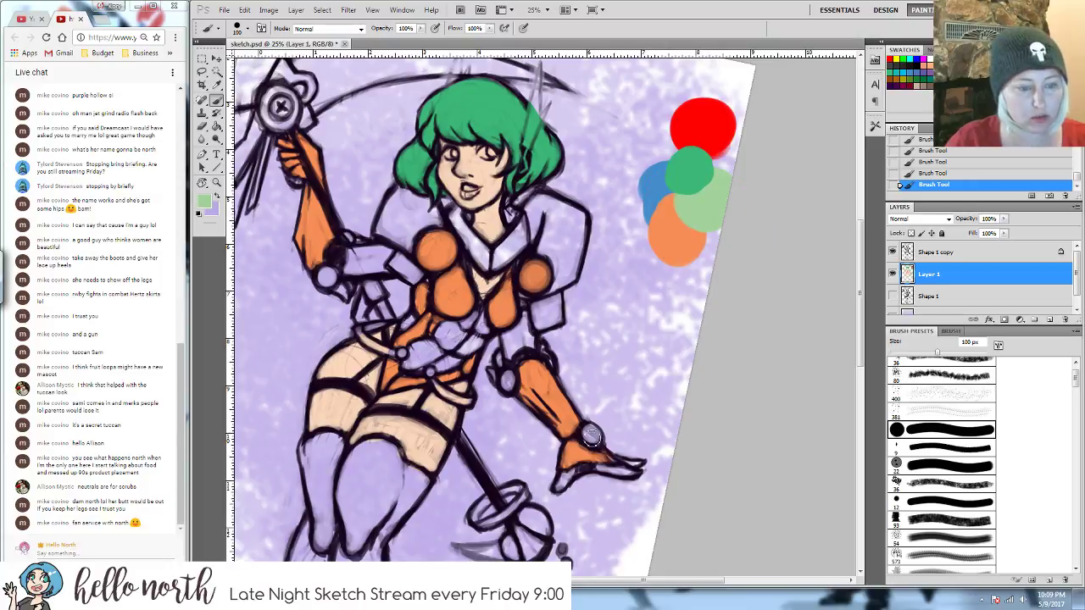
{"action": "left_click", "coordinate": [592, 434]}
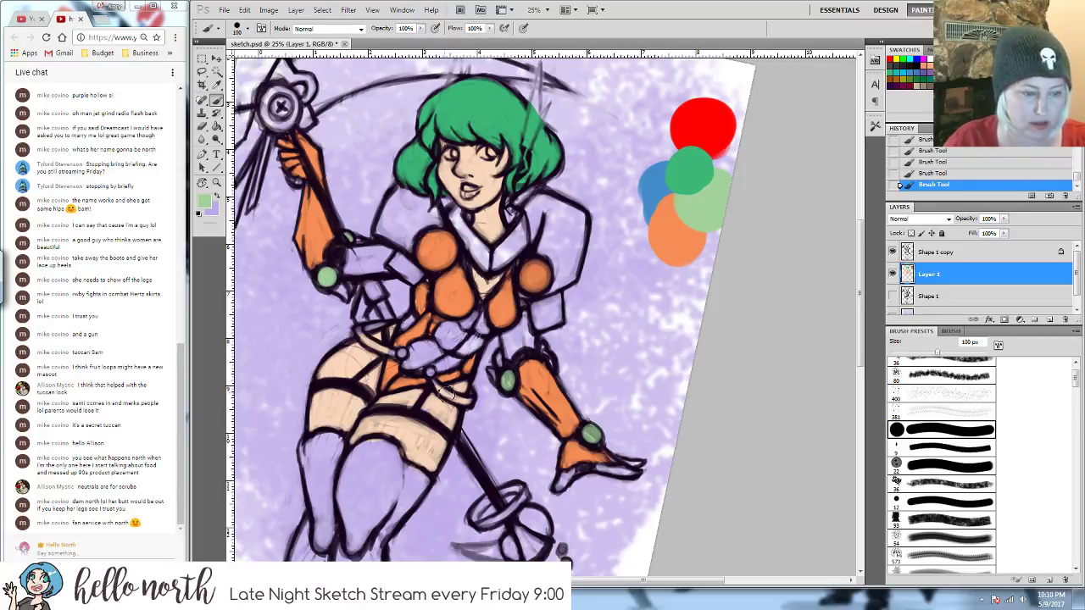
{"action": "key", "text": "bracketleft"}
{"action": "key", "text": "bracketleft"}
{"action": "key", "text": "bracketleft"}
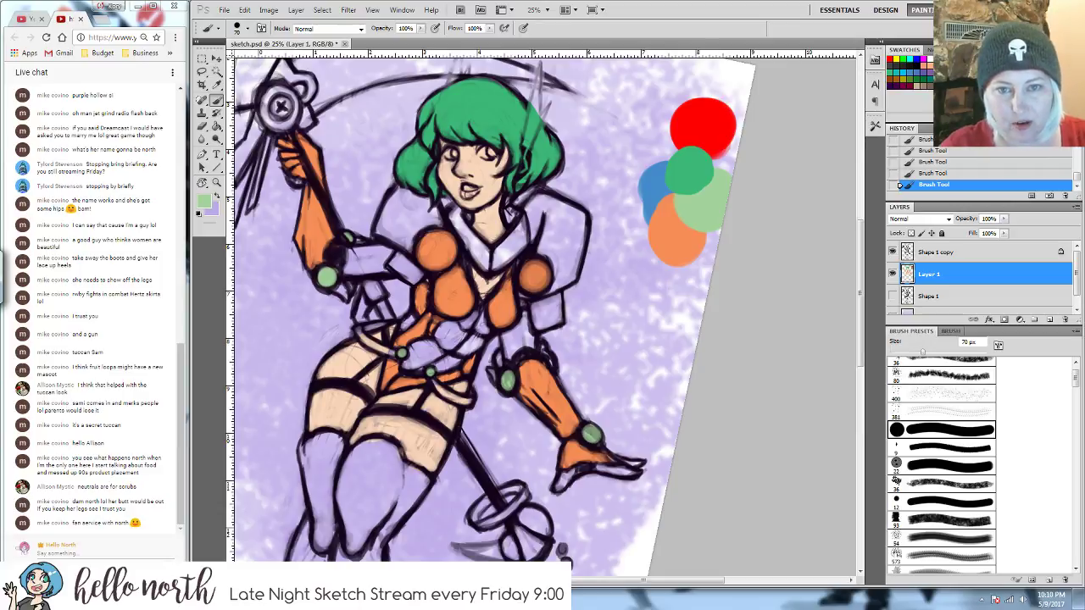
{"action": "left_click", "coordinate": [983, 63]}
{"action": "mouse_move", "coordinate": [676, 198]}
{"action": "left_mouse_down"}
{"action": "mouse_move", "coordinate": [669, 188]}
{"action": "mouse_move", "coordinate": [676, 203]}
{"action": "left_mouse_up"}
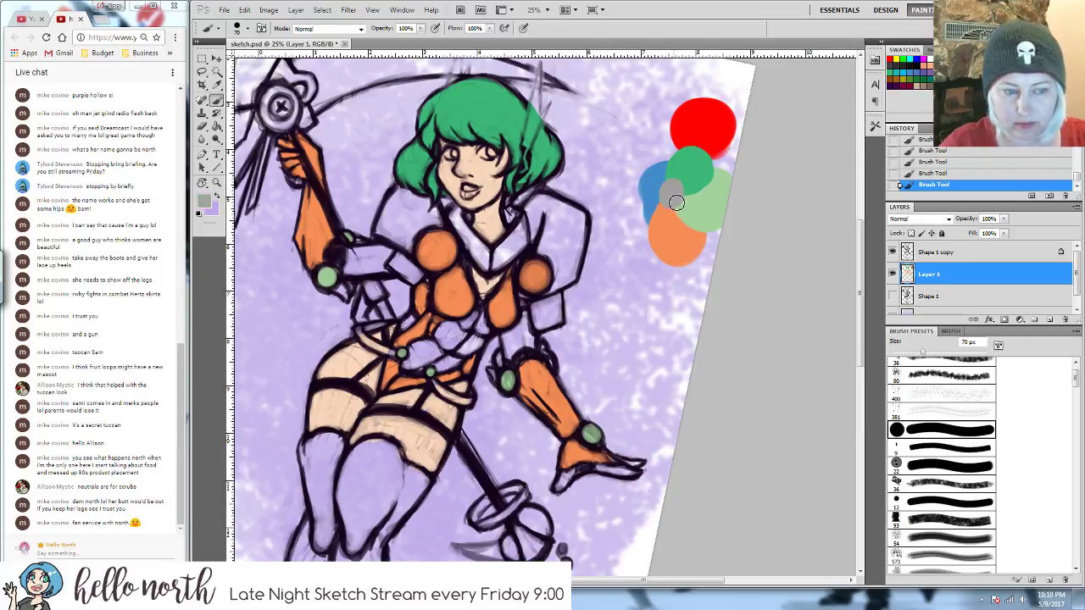
{"action": "key", "text": "ctrl+z"}
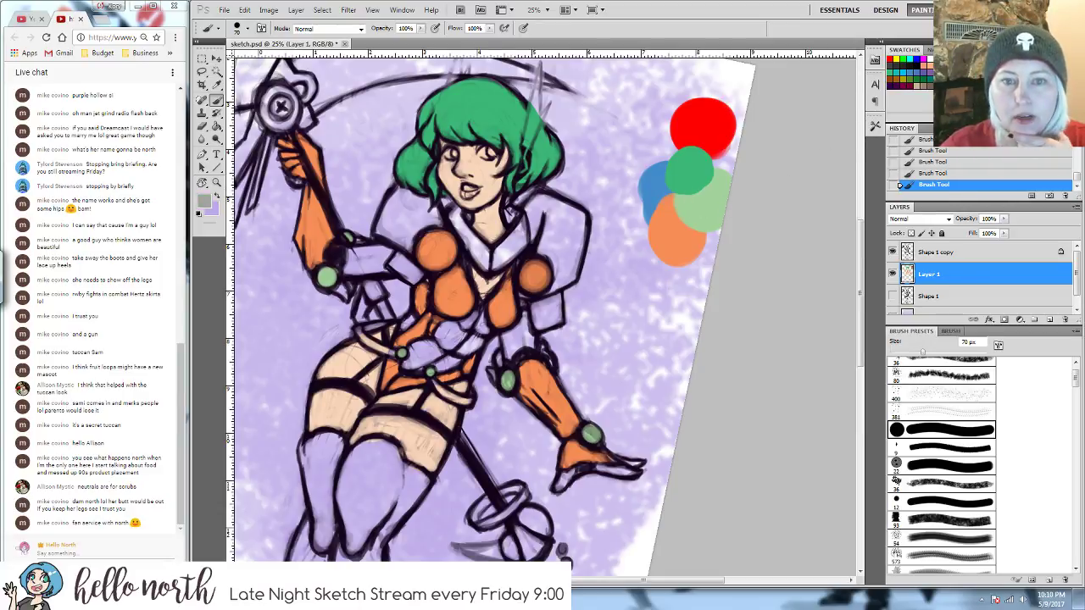
- Set the foreground color to a light blue-gray and add a dab of it to the palette swatches
{"action": "left_click", "coordinate": [206, 206]}
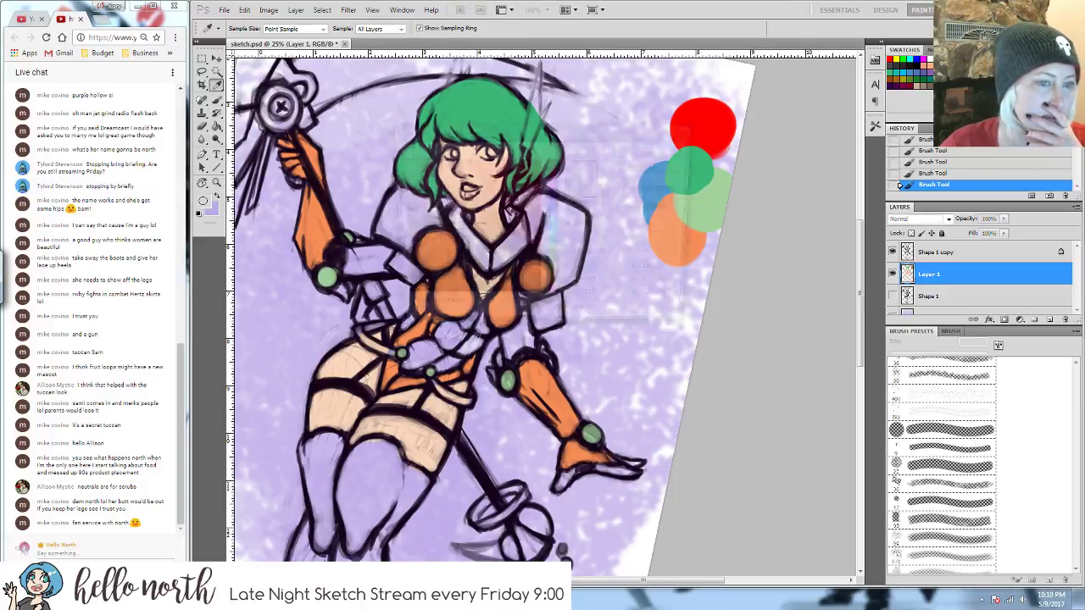
{"action": "left_click_drag", "start_coordinate": [556, 295], "coordinate": [557, 214]}
{"action": "mouse_move", "coordinate": [406, 183]}
{"action": "left_mouse_down"}
{"action": "mouse_move", "coordinate": [435, 177]}
{"action": "mouse_move", "coordinate": [415, 181]}
{"action": "left_mouse_up"}
{"action": "left_click", "coordinate": [656, 151]}
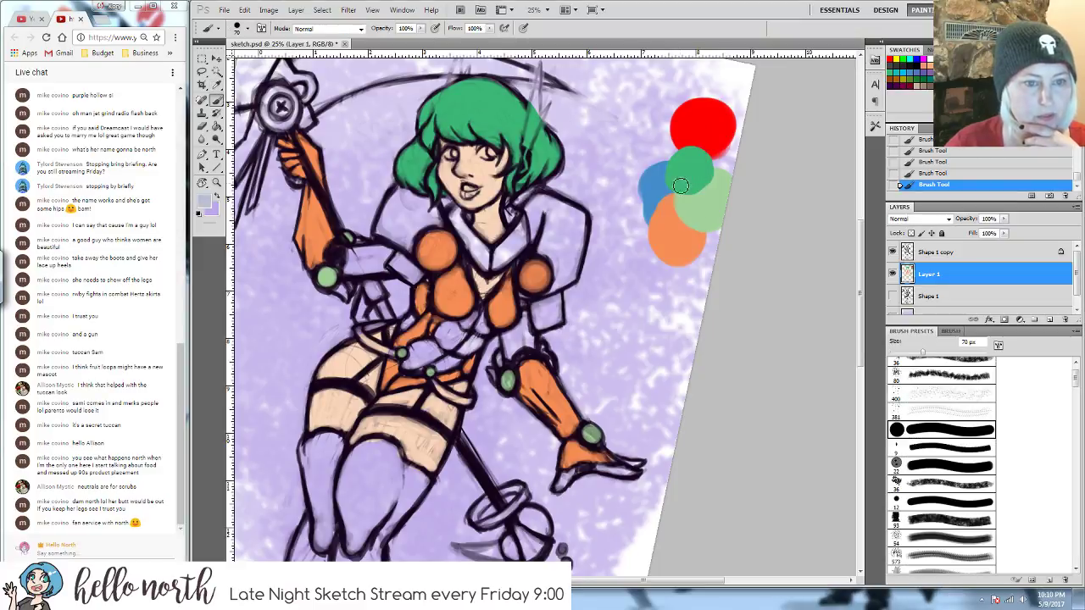
{"action": "left_click_drag", "start_coordinate": [666, 170], "coordinate": [676, 165]}
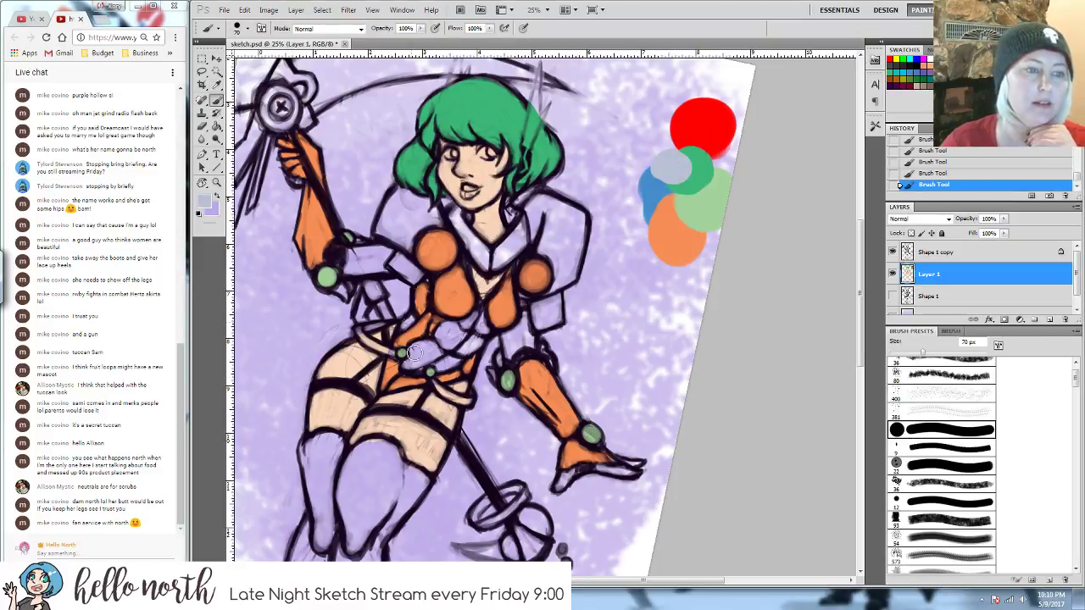
- Paint the collar and the character's left shoulder and upper-arm armor light blue-gray, with brush sizes between 80 and 100 px
{"action": "key", "text": "bracketright"}
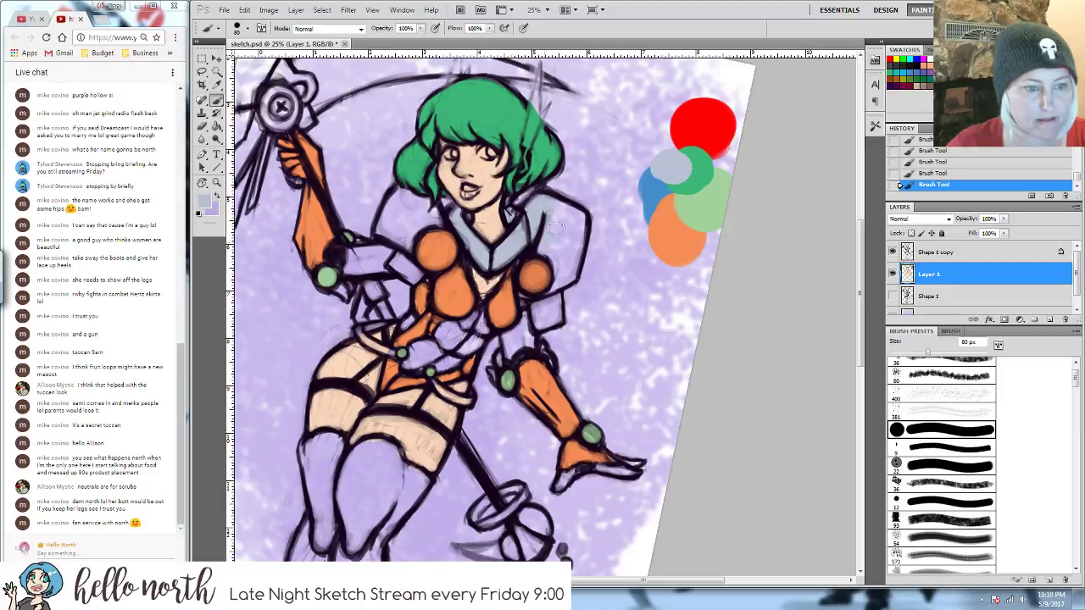
{"action": "key", "text": "bracketright"}
{"action": "key", "text": "bracketright"}
{"action": "mouse_move", "coordinate": [546, 251]}
{"action": "left_mouse_down"}
{"action": "mouse_move", "coordinate": [563, 275]}
{"action": "mouse_move", "coordinate": [580, 242]}
{"action": "mouse_move", "coordinate": [581, 219]}
{"action": "mouse_move", "coordinate": [555, 206]}
{"action": "left_mouse_up"}
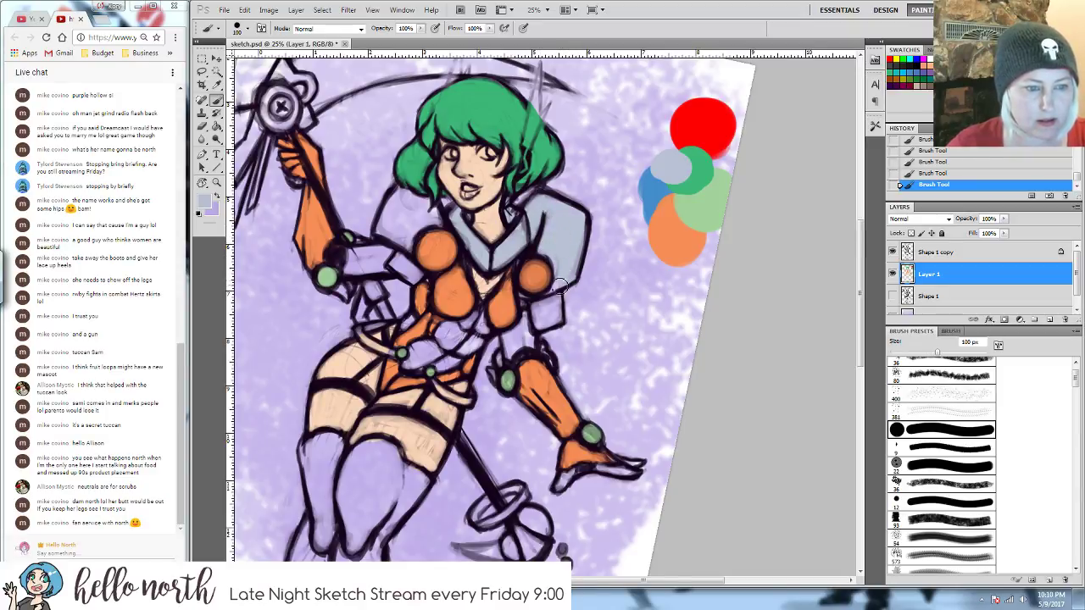
{"action": "key", "text": "bracketleft"}
{"action": "key", "text": "bracketleft"}
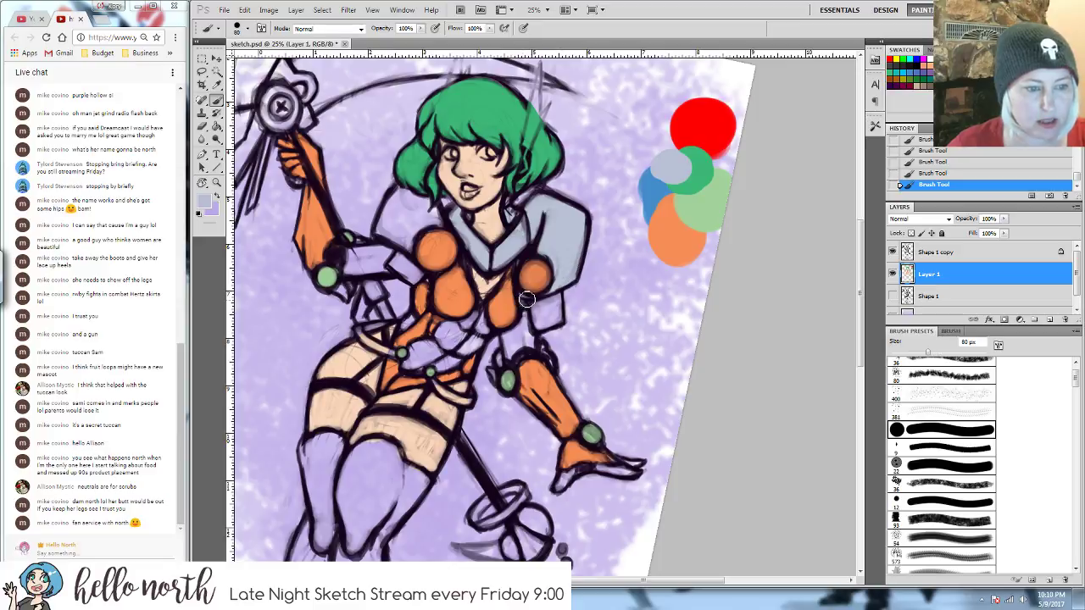
{"action": "left_click_drag", "start_coordinate": [551, 303], "coordinate": [564, 274]}
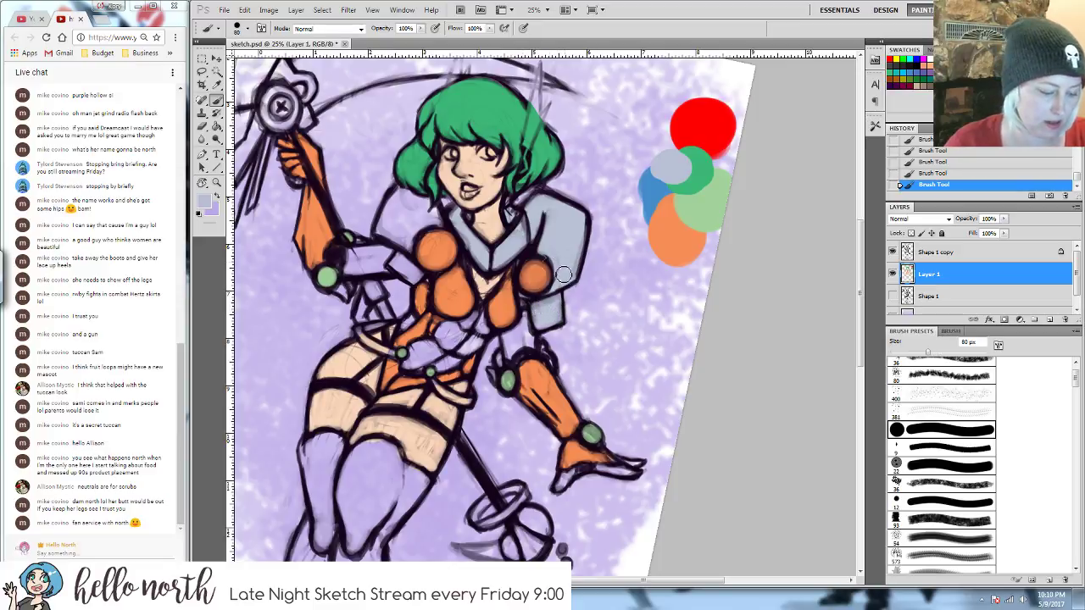
- Sample the light blue-gray swatch and paint the character's right shoulder armor and the midriff plates
{"action": "left_click", "coordinate": [662, 249], "text": "alt"}
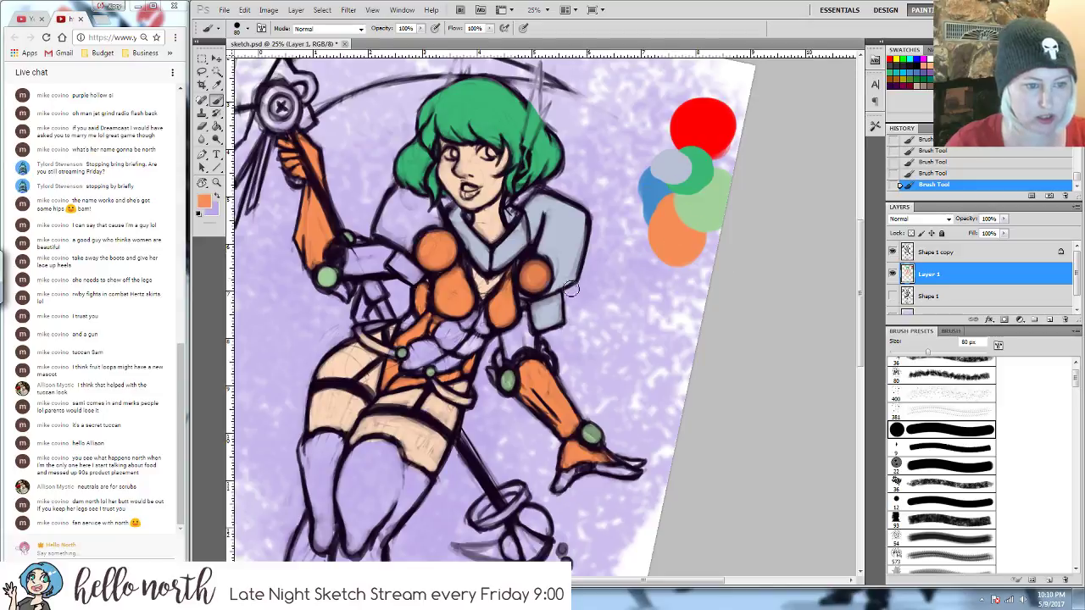
{"action": "left_click", "coordinate": [666, 173], "text": "alt"}
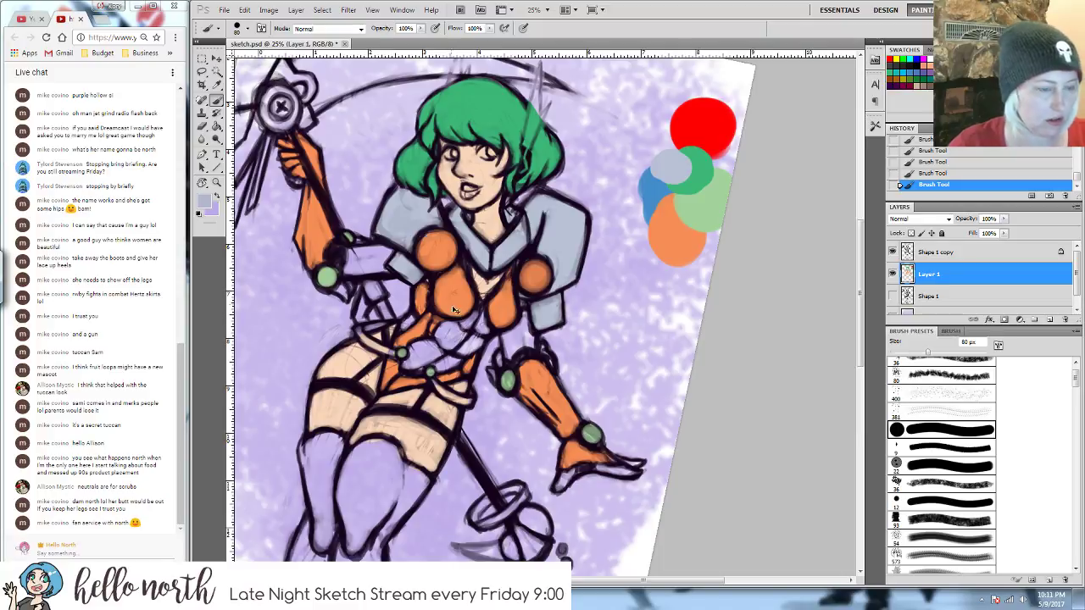
{"action": "left_click", "coordinate": [678, 166], "text": "alt"}
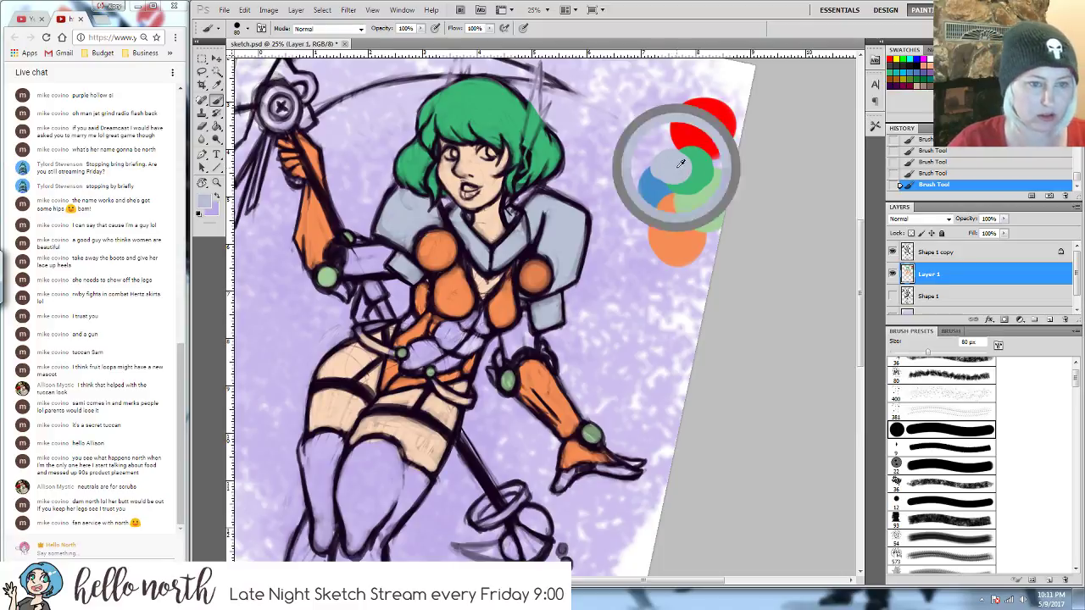
{"action": "scroll", "coordinate": [439, 265], "scroll_direction": "down", "scroll_amount": 2}
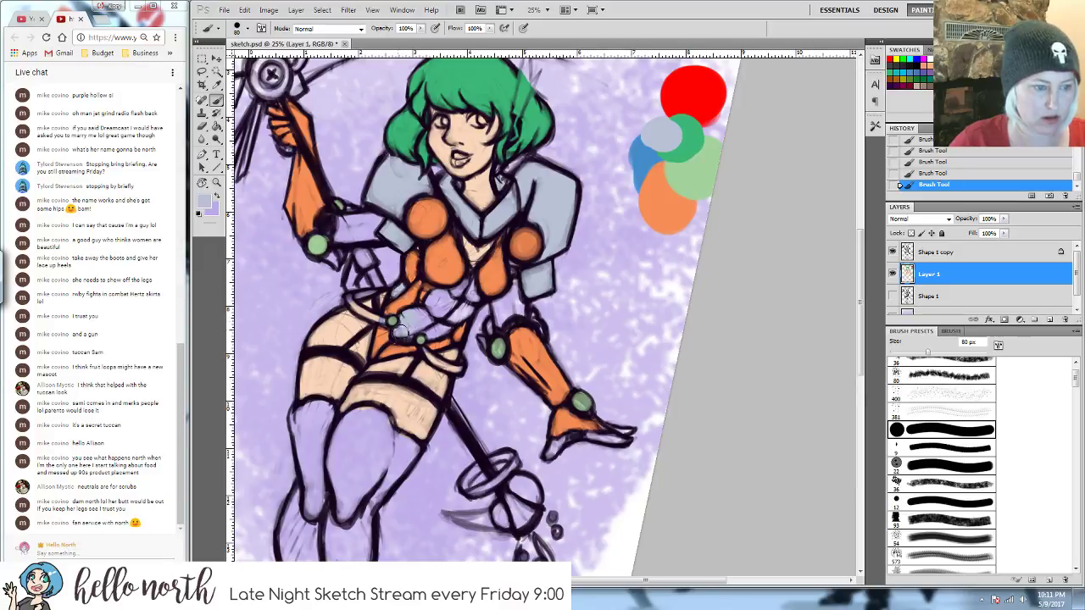
{"action": "mouse_move", "coordinate": [410, 329]}
{"action": "left_mouse_down"}
{"action": "mouse_move", "coordinate": [441, 332]}
{"action": "mouse_move", "coordinate": [473, 298]}
{"action": "mouse_move", "coordinate": [466, 290]}
{"action": "mouse_move", "coordinate": [441, 307]}
{"action": "mouse_move", "coordinate": [453, 311]}
{"action": "left_mouse_up"}
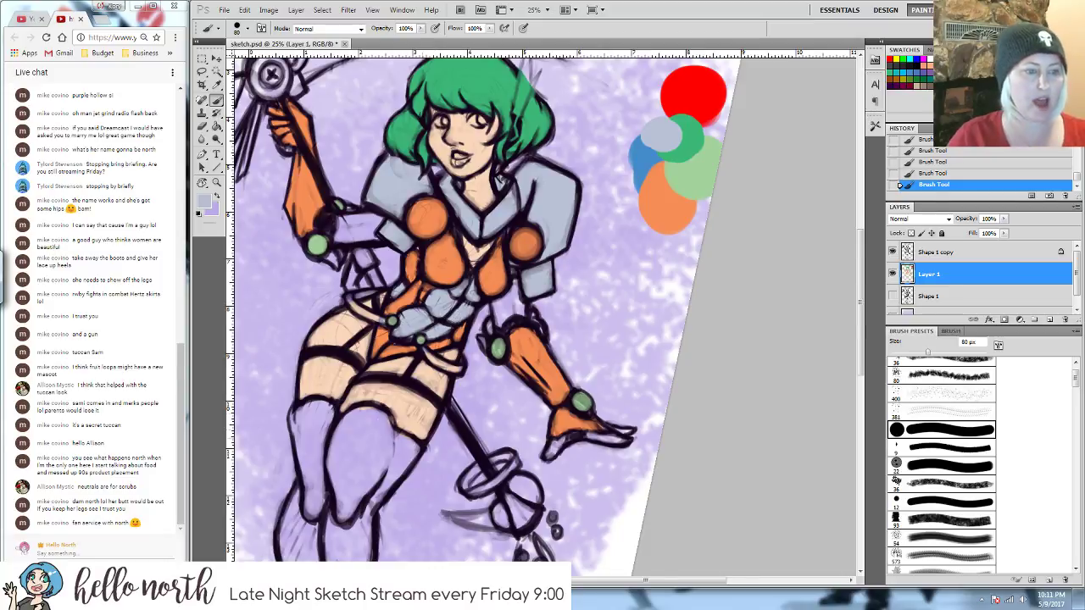
- Sample the orange swatch and fill the knee section of the character's left boot with a 300 px brush
{"action": "mouse_move", "coordinate": [366, 387]}
{"action": "left_mouse_down"}
{"action": "mouse_move", "coordinate": [442, 248]}
{"action": "mouse_move", "coordinate": [396, 422]}
{"action": "left_mouse_up"}
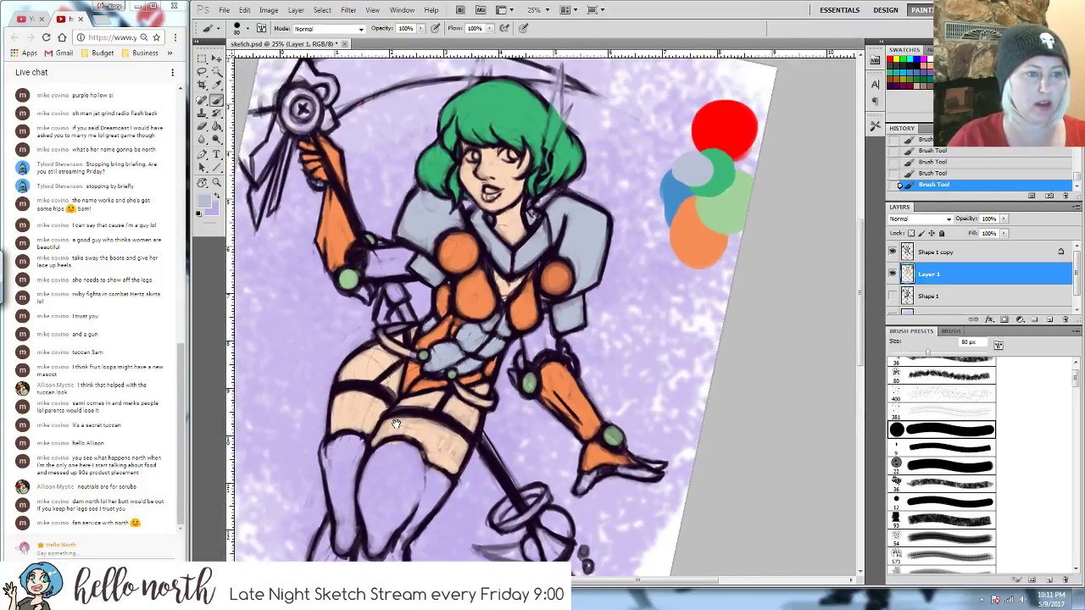
{"action": "left_click", "coordinate": [685, 222], "text": "alt"}
{"action": "left_click_drag", "start_coordinate": [360, 460], "coordinate": [410, 309]}
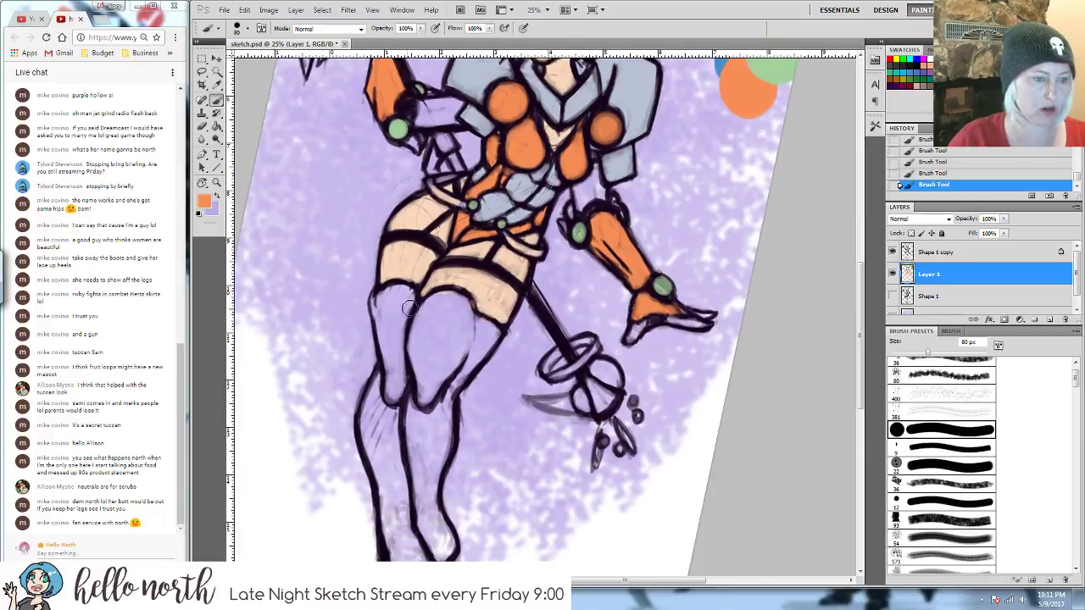
{"action": "key", "text": "bracketright"}
{"action": "key", "text": "bracketright"}
{"action": "key", "text": "bracketright"}
{"action": "key", "text": "bracketright"}
{"action": "key", "text": "bracketright"}
{"action": "key", "text": "bracketright"}
{"action": "key", "text": "bracketright"}
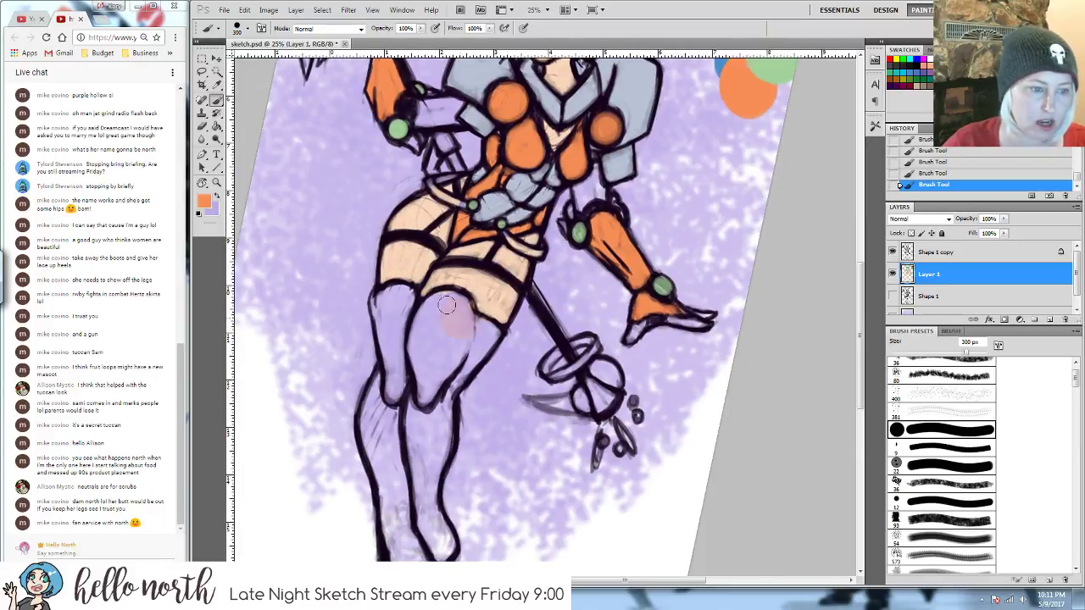
{"action": "mouse_move", "coordinate": [437, 314]}
{"action": "left_mouse_down"}
{"action": "mouse_move", "coordinate": [428, 309]}
{"action": "mouse_move", "coordinate": [423, 373]}
{"action": "mouse_move", "coordinate": [453, 364]}
{"action": "mouse_move", "coordinate": [451, 328]}
{"action": "left_mouse_up"}
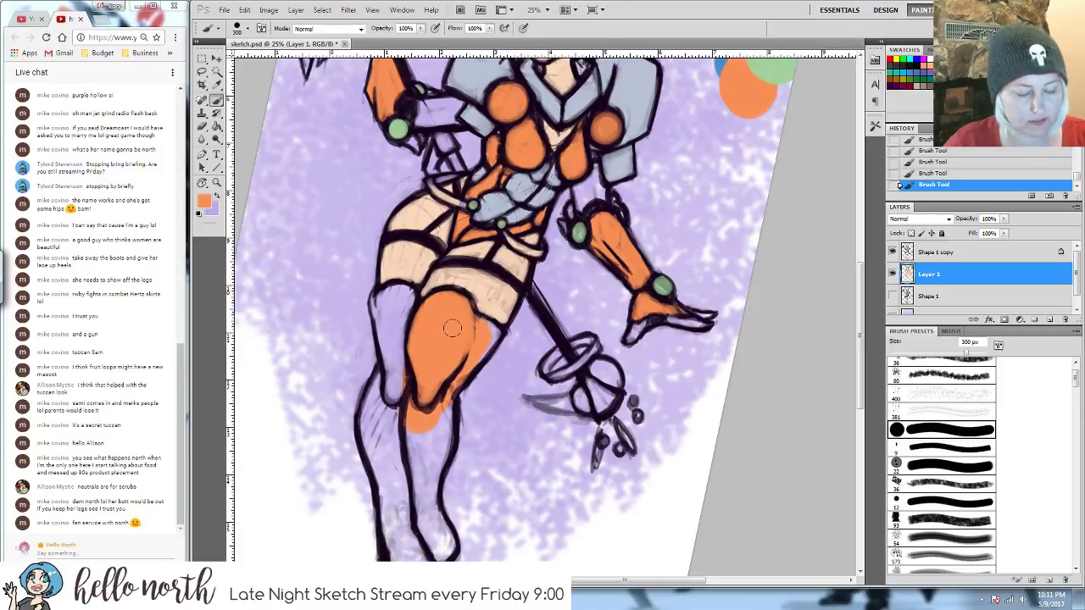
- Fill the remaining areas of both thigh-high boots with orange down to the feet, using a 150 px brush
{"action": "key", "text": "bracketleft"}
{"action": "key", "text": "bracketleft"}
{"action": "key", "text": "bracketleft"}
{"action": "key", "text": "bracketleft"}
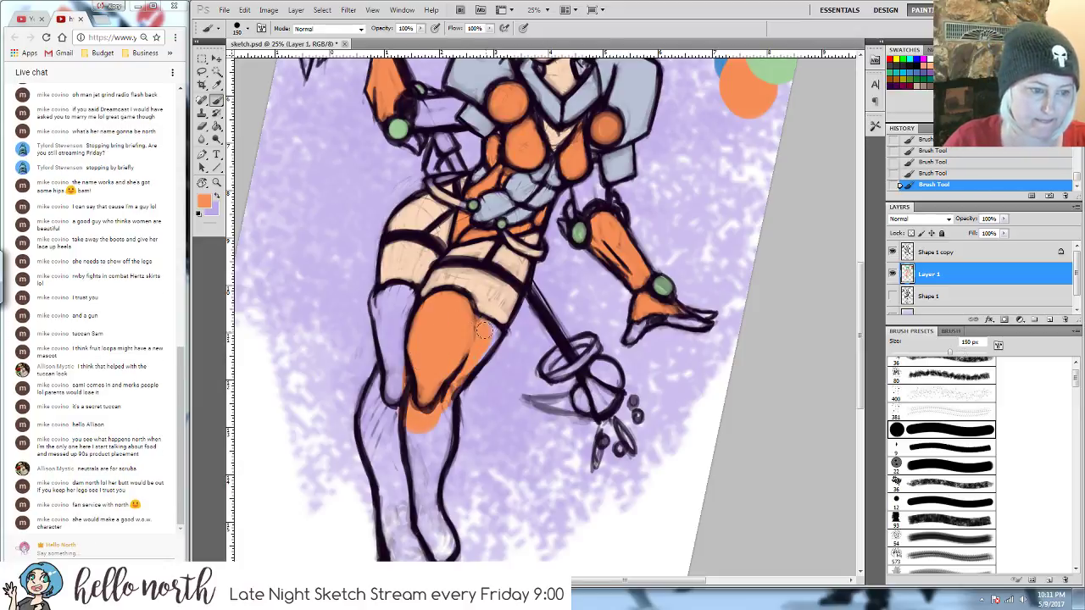
{"action": "mouse_move", "coordinate": [439, 327]}
{"action": "left_mouse_down"}
{"action": "mouse_move", "coordinate": [394, 345]}
{"action": "mouse_move", "coordinate": [391, 385]}
{"action": "mouse_move", "coordinate": [395, 301]}
{"action": "left_mouse_up"}
{"action": "mouse_move", "coordinate": [397, 366]}
{"action": "left_mouse_down"}
{"action": "mouse_move", "coordinate": [390, 415]}
{"action": "mouse_move", "coordinate": [388, 380]}
{"action": "mouse_move", "coordinate": [373, 432]}
{"action": "mouse_move", "coordinate": [390, 368]}
{"action": "mouse_move", "coordinate": [376, 419]}
{"action": "mouse_move", "coordinate": [369, 409]}
{"action": "mouse_move", "coordinate": [389, 497]}
{"action": "mouse_move", "coordinate": [399, 502]}
{"action": "mouse_move", "coordinate": [432, 456]}
{"action": "left_mouse_up"}
{"action": "mouse_move", "coordinate": [432, 467]}
{"action": "left_mouse_down"}
{"action": "mouse_move", "coordinate": [443, 377]}
{"action": "mouse_move", "coordinate": [432, 391]}
{"action": "mouse_move", "coordinate": [451, 340]}
{"action": "left_mouse_up"}
{"action": "left_click_drag", "start_coordinate": [420, 457], "coordinate": [401, 411]}
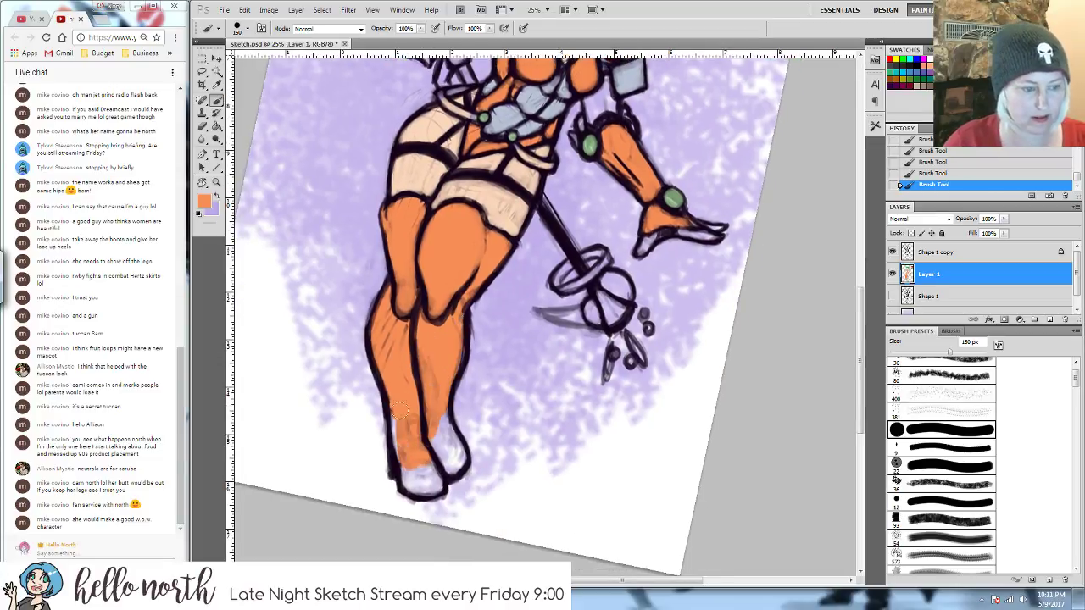
{"action": "mouse_move", "coordinate": [405, 472]}
{"action": "left_mouse_down"}
{"action": "mouse_move", "coordinate": [420, 480]}
{"action": "mouse_move", "coordinate": [448, 441]}
{"action": "mouse_move", "coordinate": [458, 458]}
{"action": "mouse_move", "coordinate": [438, 418]}
{"action": "left_mouse_up"}
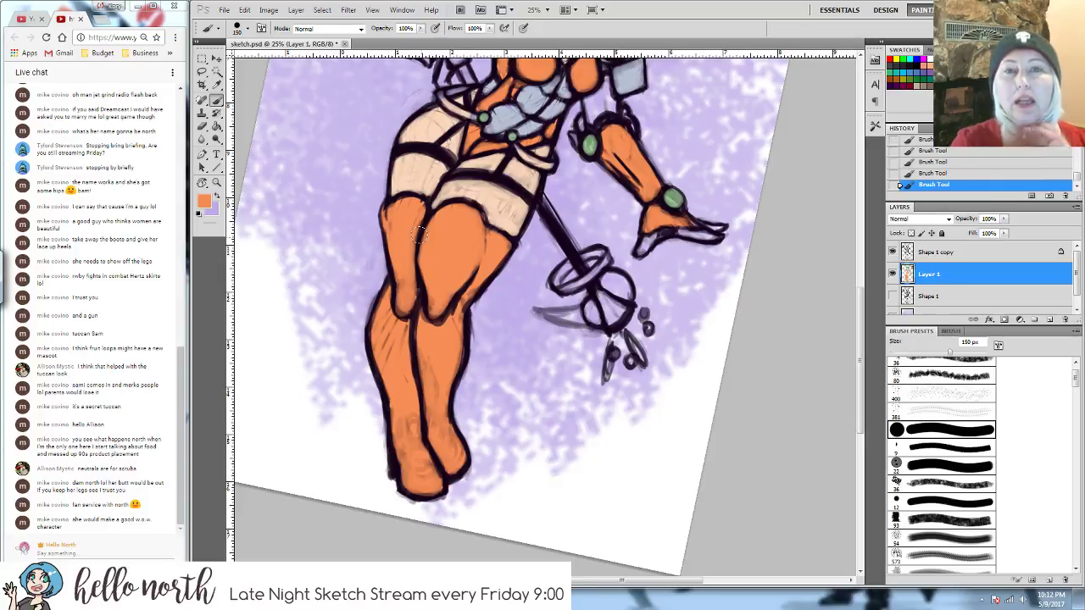
- Sample the blue swatch, paint the band at the character's right hip with a 70 px brush, and erase the overspill
{"action": "scroll", "coordinate": [561, 158], "scroll_direction": "up", "scroll_amount": 10}
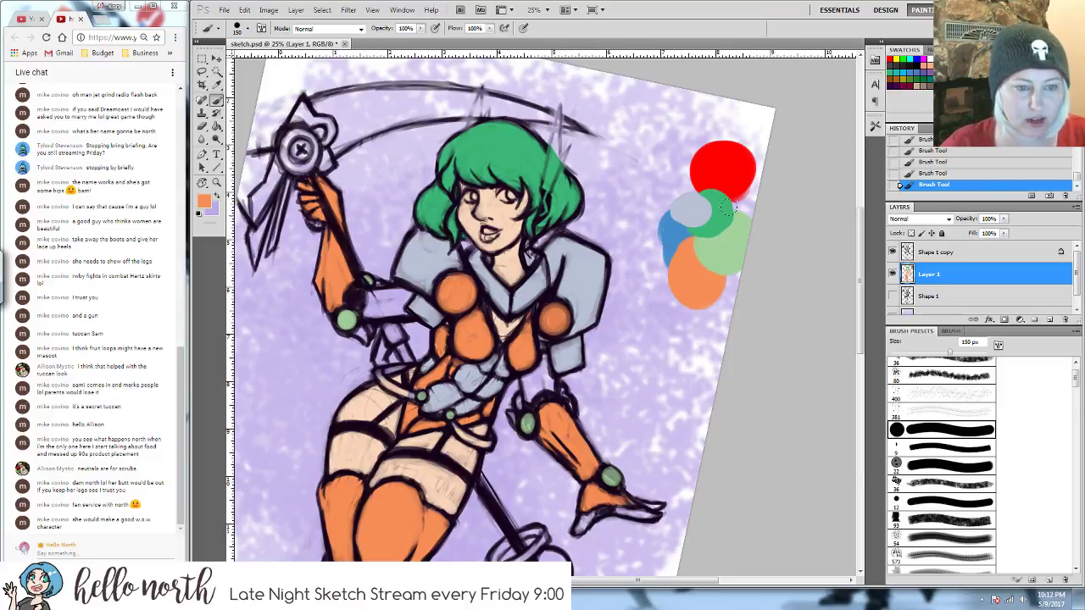
{"action": "left_click", "coordinate": [683, 235], "text": "alt"}
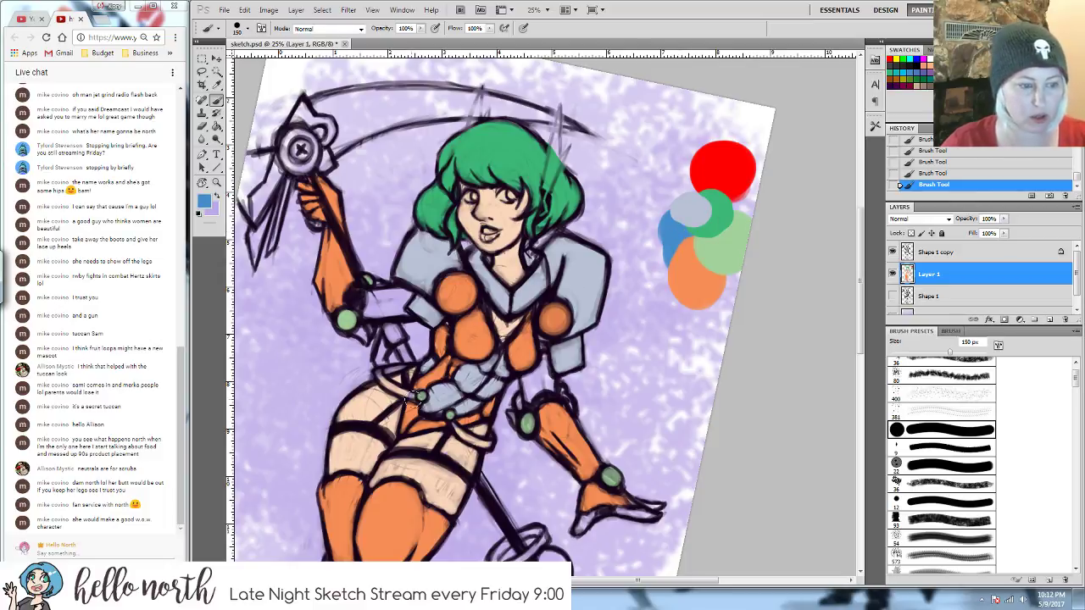
{"action": "key", "text": "bracketleft"}
{"action": "key", "text": "bracketleft"}
{"action": "key", "text": "bracketleft"}
{"action": "key", "text": "bracketleft"}
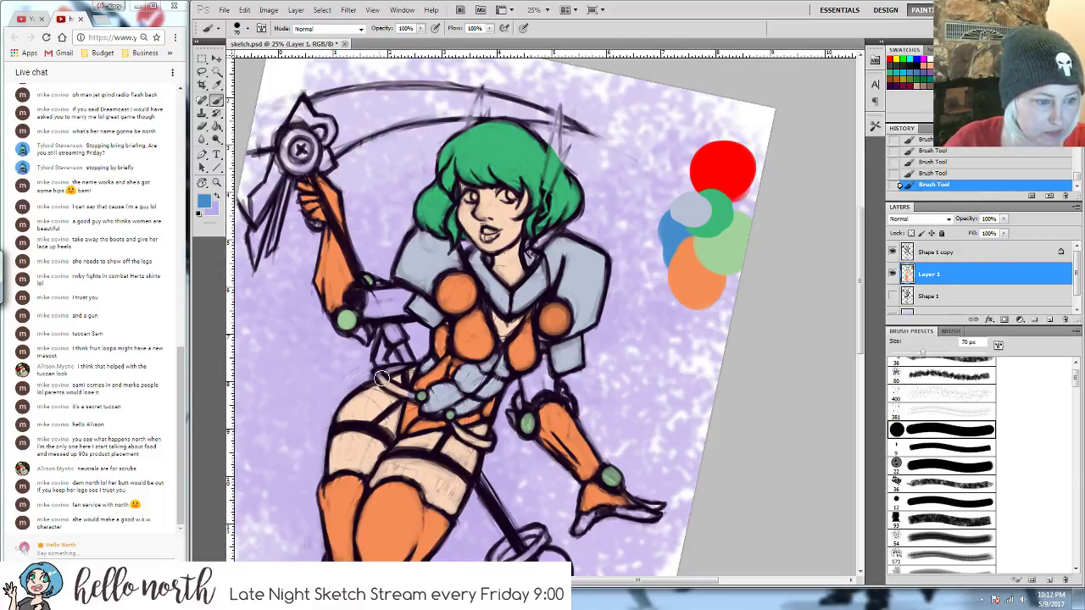
{"action": "mouse_move", "coordinate": [385, 375]}
{"action": "left_mouse_down"}
{"action": "mouse_move", "coordinate": [418, 397]}
{"action": "mouse_move", "coordinate": [394, 410]}
{"action": "mouse_move", "coordinate": [379, 400]}
{"action": "mouse_move", "coordinate": [391, 360]}
{"action": "left_mouse_up"}
{"action": "key", "text": "e"}
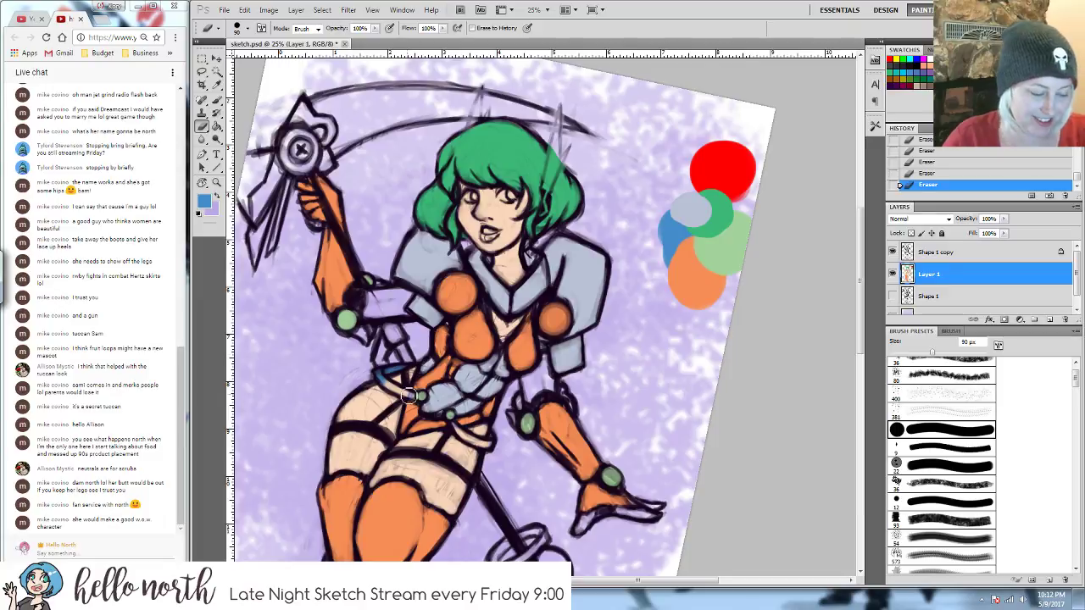
- Complete the blue hip band on both sides of the waist with a 60 px brush
{"action": "key", "text": "b"}
{"action": "key", "text": "bracketleft"}
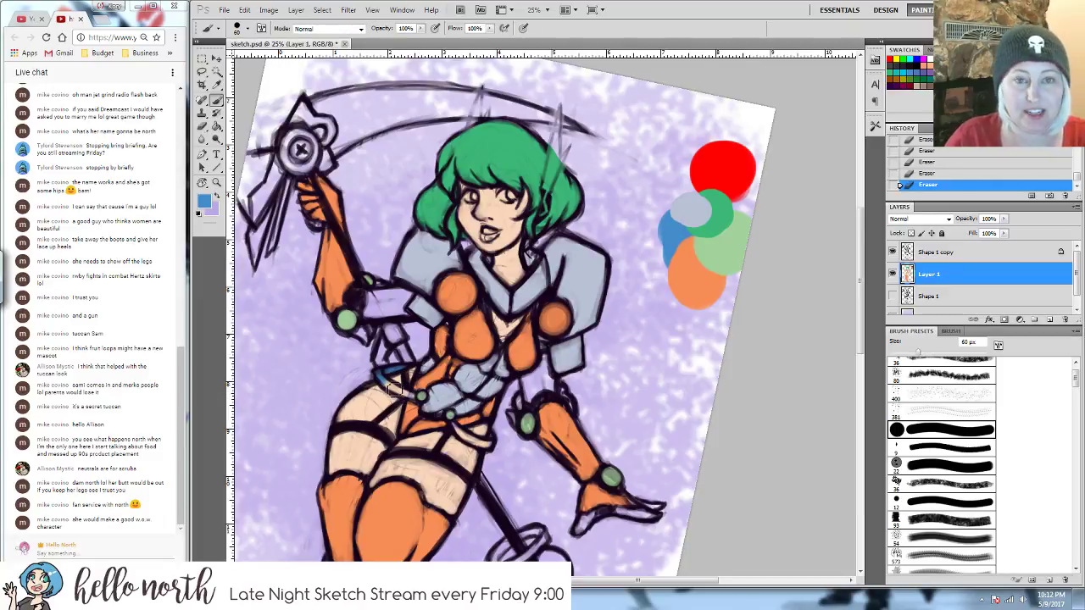
{"action": "left_click_drag", "start_coordinate": [388, 383], "coordinate": [424, 396]}
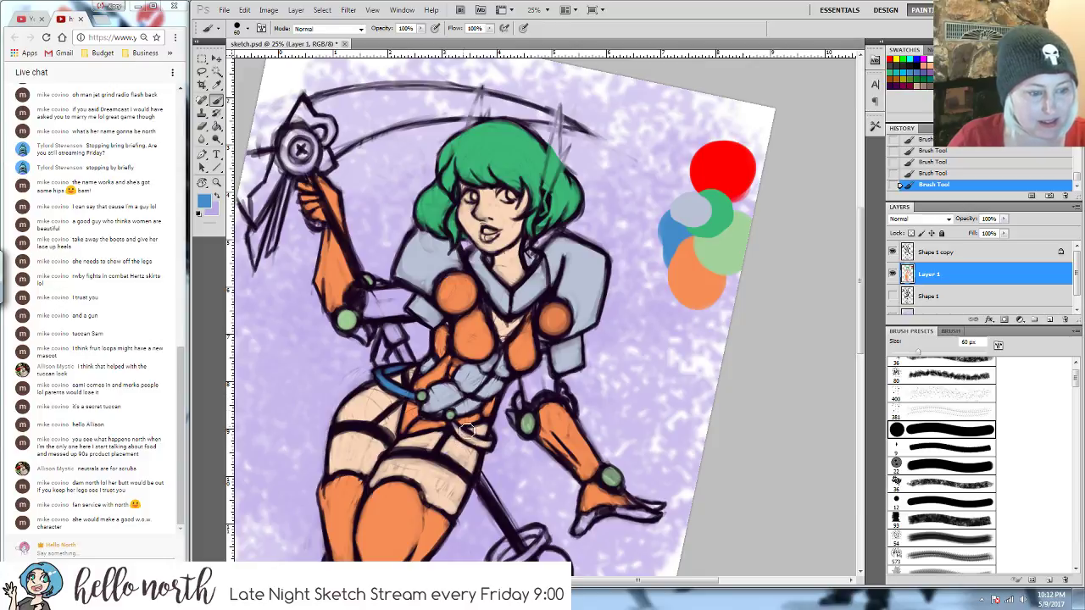
{"action": "left_click_drag", "start_coordinate": [455, 429], "coordinate": [491, 447]}
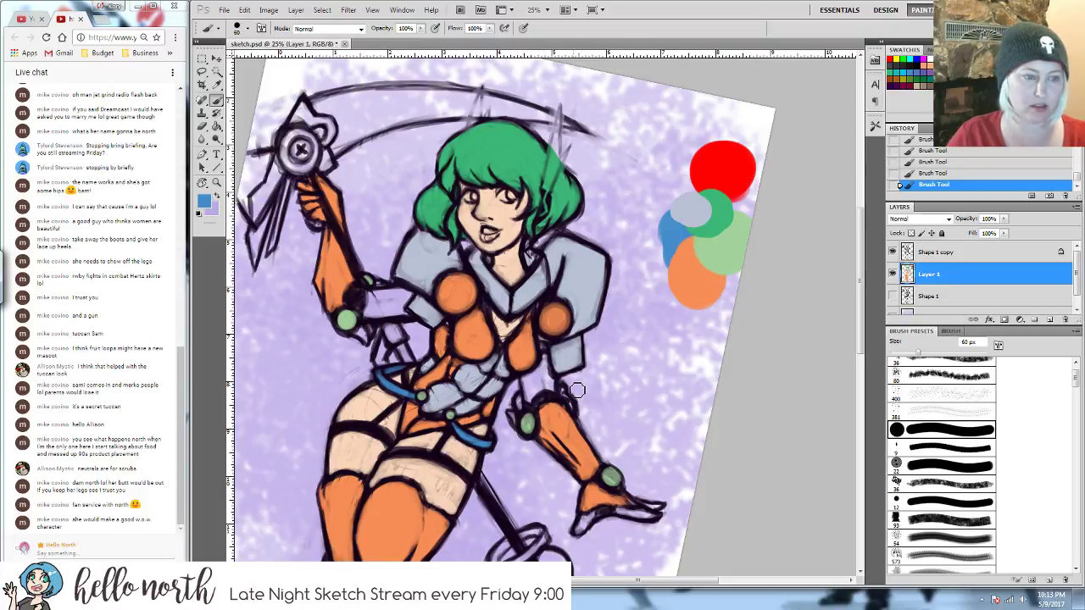
- Paint both upper arms light blue-gray, and fill the unpainted fingers of the open hand with orange
{"action": "left_click", "coordinate": [683, 225], "text": "alt"}
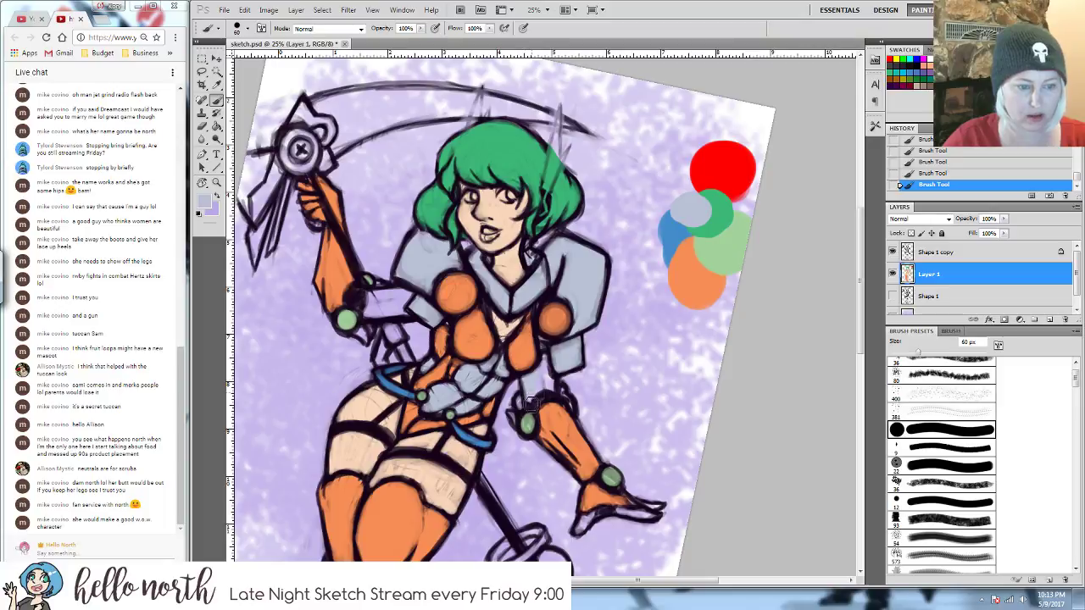
{"action": "left_click_drag", "start_coordinate": [543, 395], "coordinate": [547, 370]}
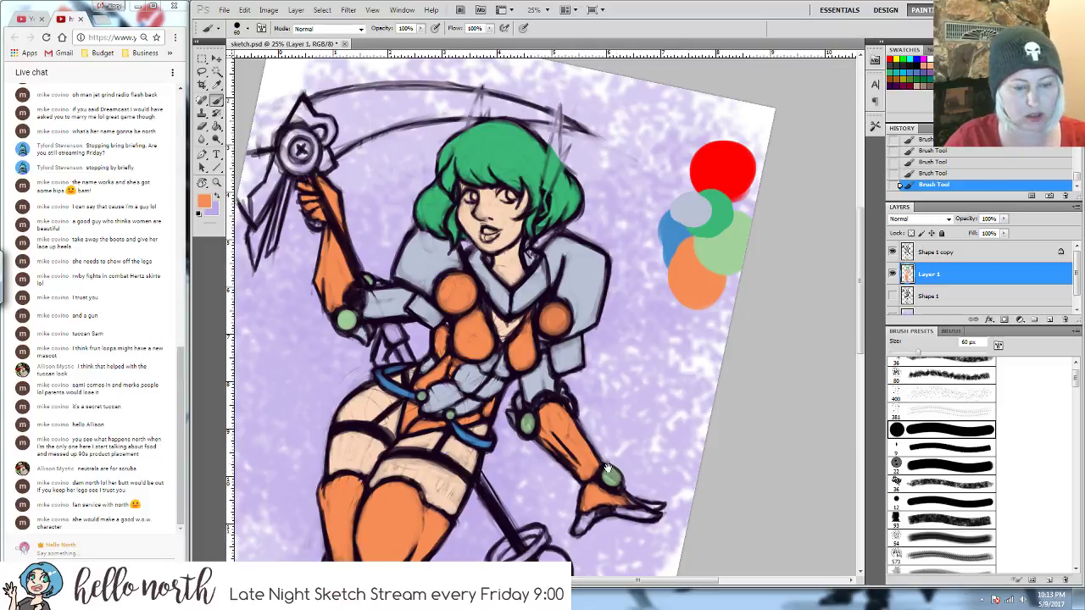
{"action": "scroll", "coordinate": [608, 467], "scroll_direction": "down", "scroll_amount": 3}
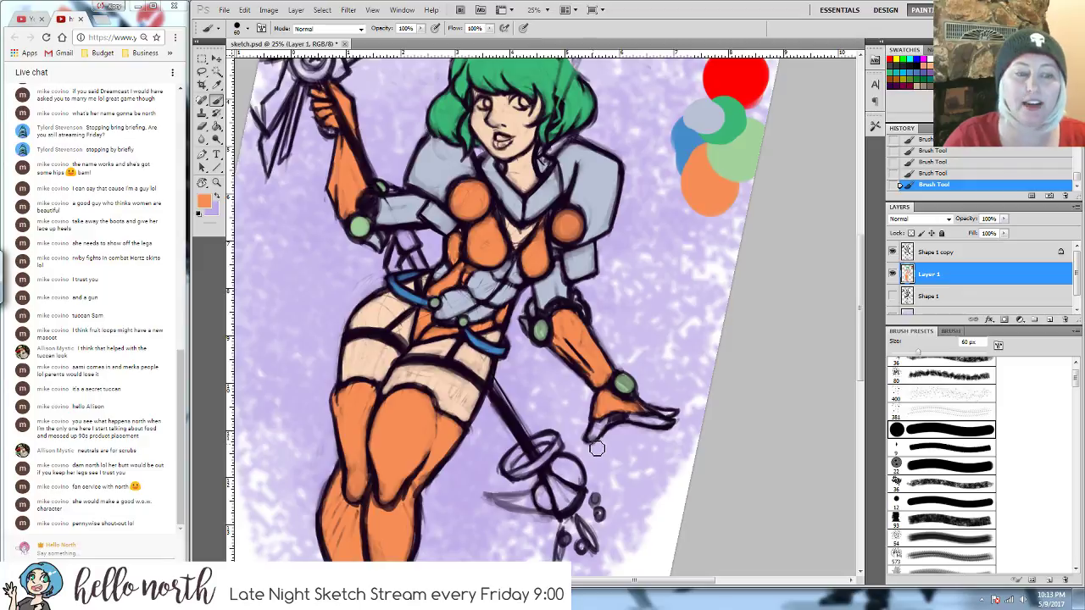
{"action": "mouse_move", "coordinate": [596, 442]}
{"action": "left_mouse_down"}
{"action": "mouse_move", "coordinate": [641, 417]}
{"action": "mouse_move", "coordinate": [624, 423]}
{"action": "mouse_move", "coordinate": [669, 426]}
{"action": "left_mouse_up"}
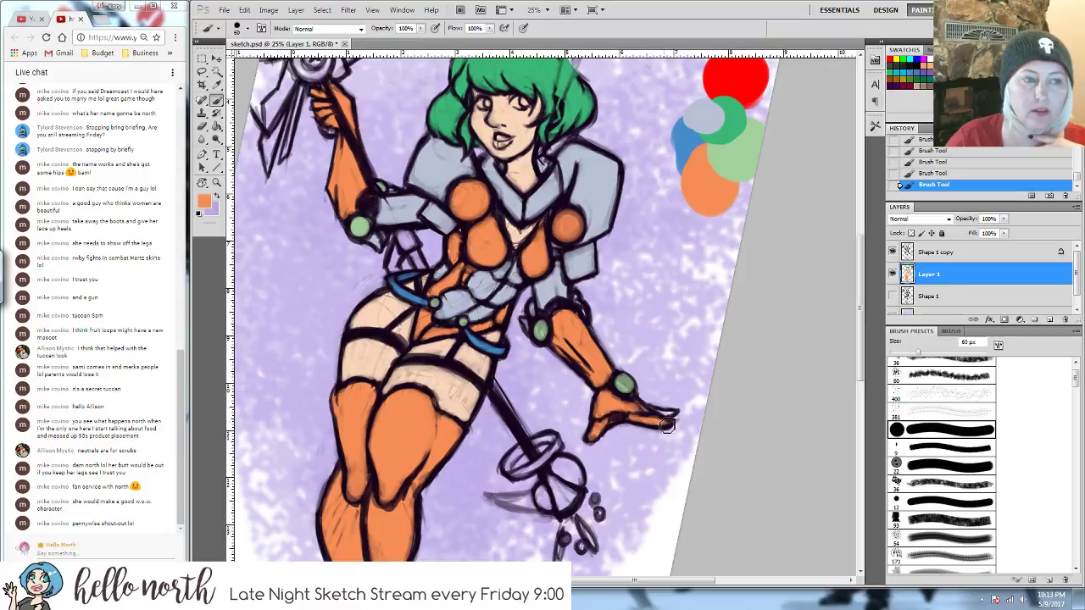
- Recolor the fingers of both hands light blue-gray and erase the overspill around the raised hand with a 50 px eraser
{"action": "left_click", "coordinate": [726, 151], "text": "alt"}
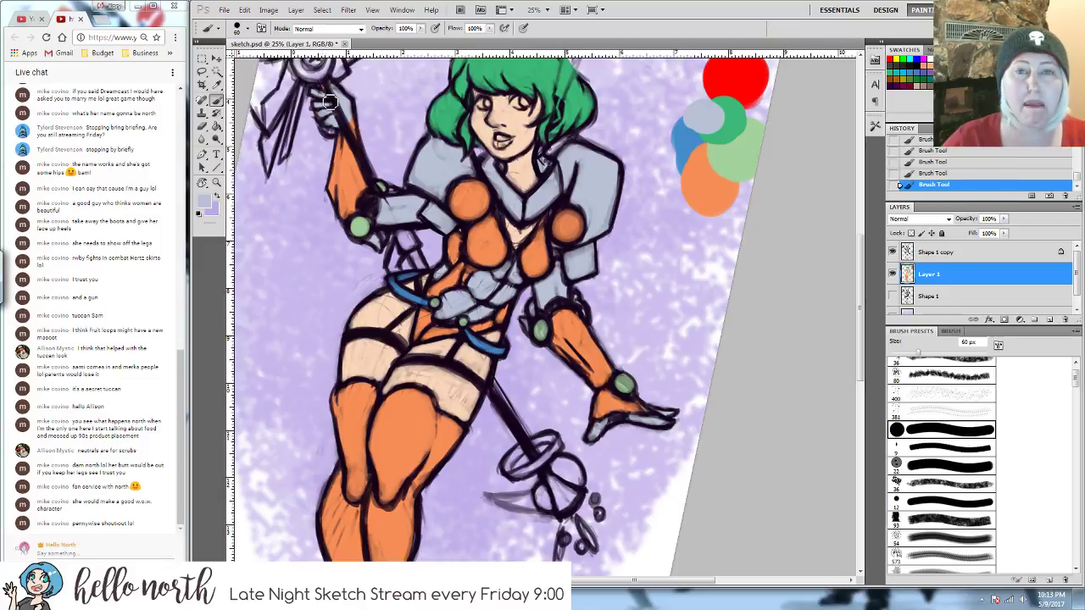
{"action": "key", "text": "e"}
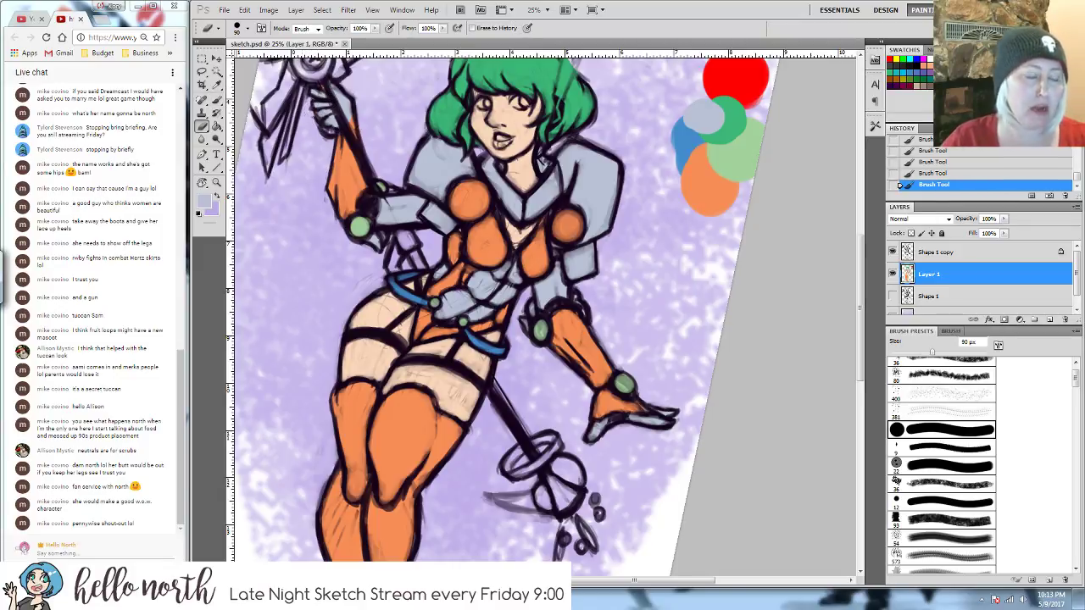
{"action": "key", "text": "bracketleft"}
{"action": "key", "text": "bracketleft"}
{"action": "key", "text": "bracketleft"}
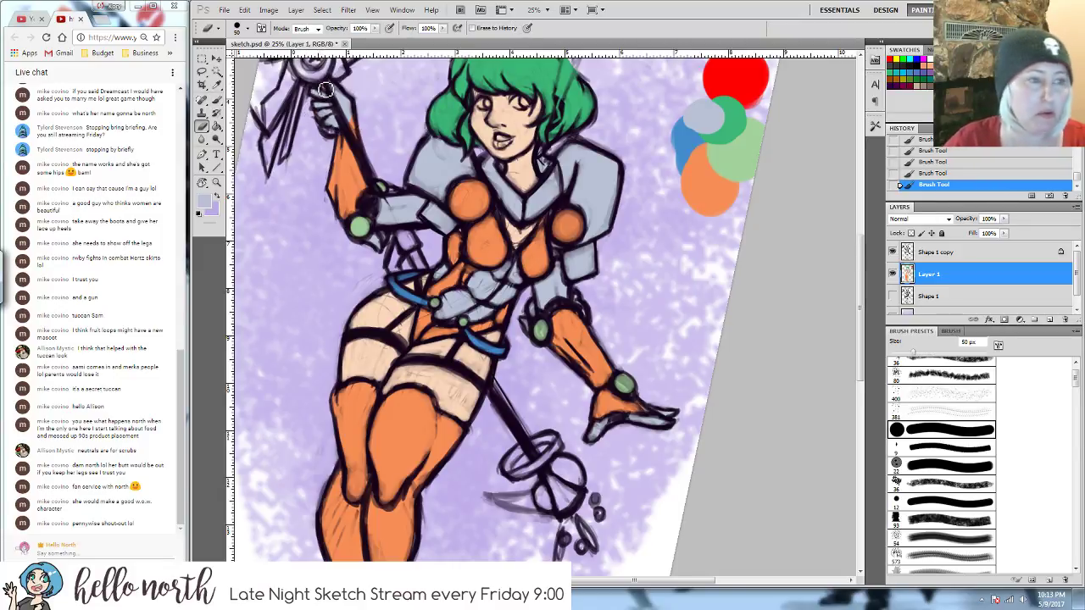
{"action": "left_click", "coordinate": [310, 107]}
{"action": "left_click", "coordinate": [311, 103]}
{"action": "left_click", "coordinate": [317, 112]}
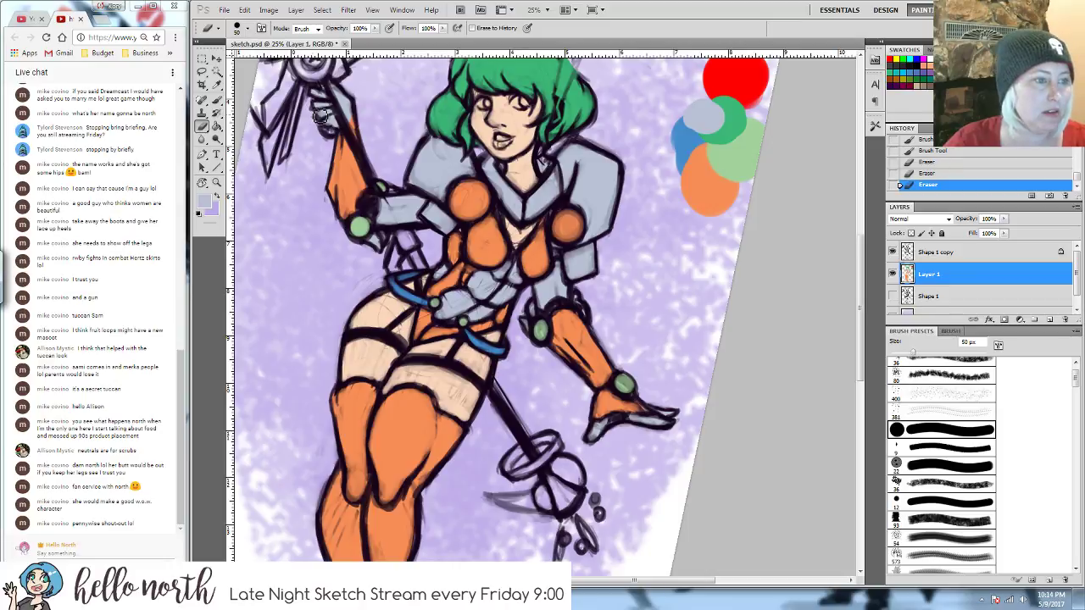
{"action": "left_click", "coordinate": [322, 124]}
{"action": "left_click", "coordinate": [330, 137]}
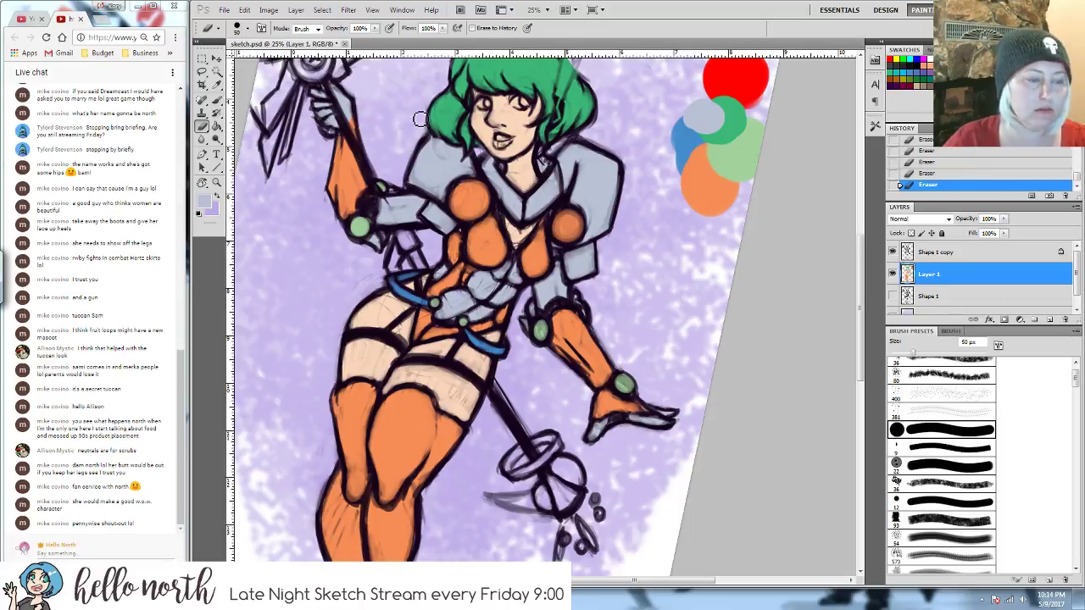
- Touch up the raised hand in light blue-gray and dab its wrist joint with the sampled light green
{"action": "key", "text": "b"}
{"action": "left_click", "coordinate": [354, 124]}
{"action": "left_click", "coordinate": [351, 122]}
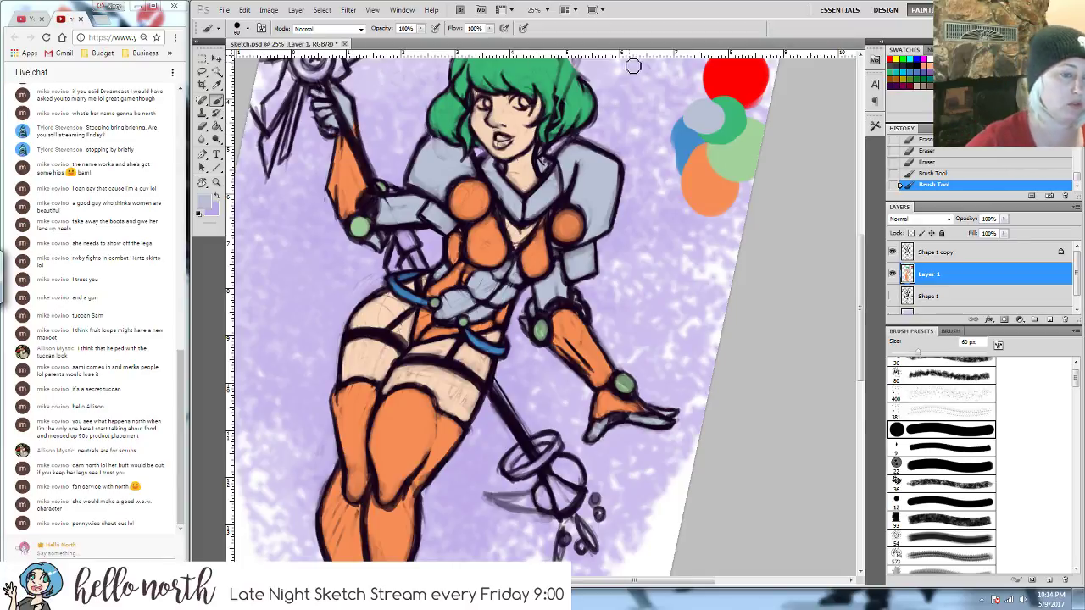
{"action": "left_click", "coordinate": [736, 152], "text": "alt"}
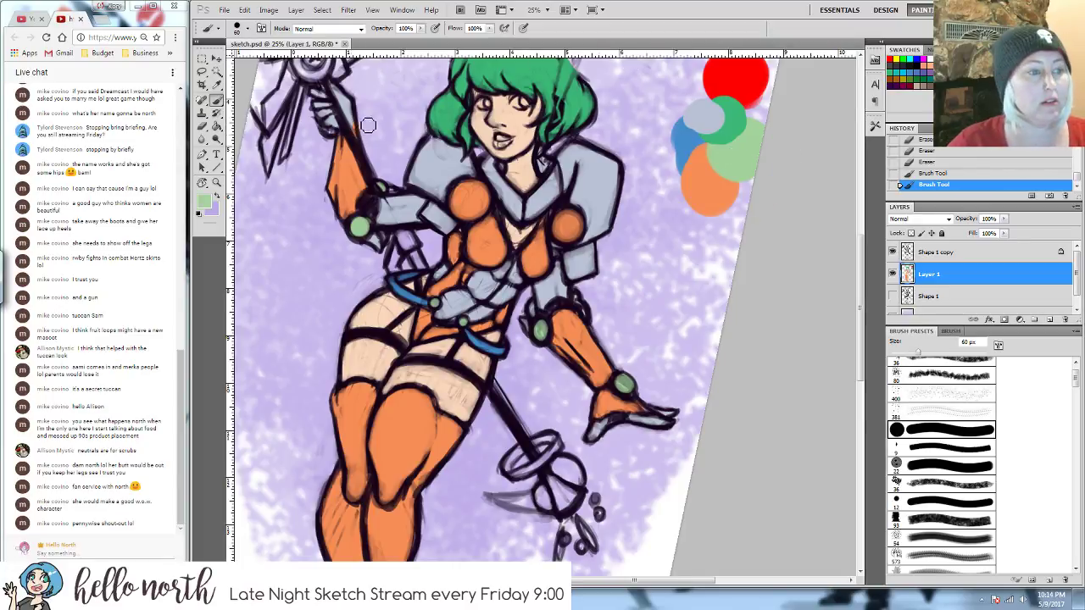
{"action": "left_click", "coordinate": [336, 133]}
{"action": "left_click", "coordinate": [332, 133]}
{"action": "left_click", "coordinate": [335, 133]}
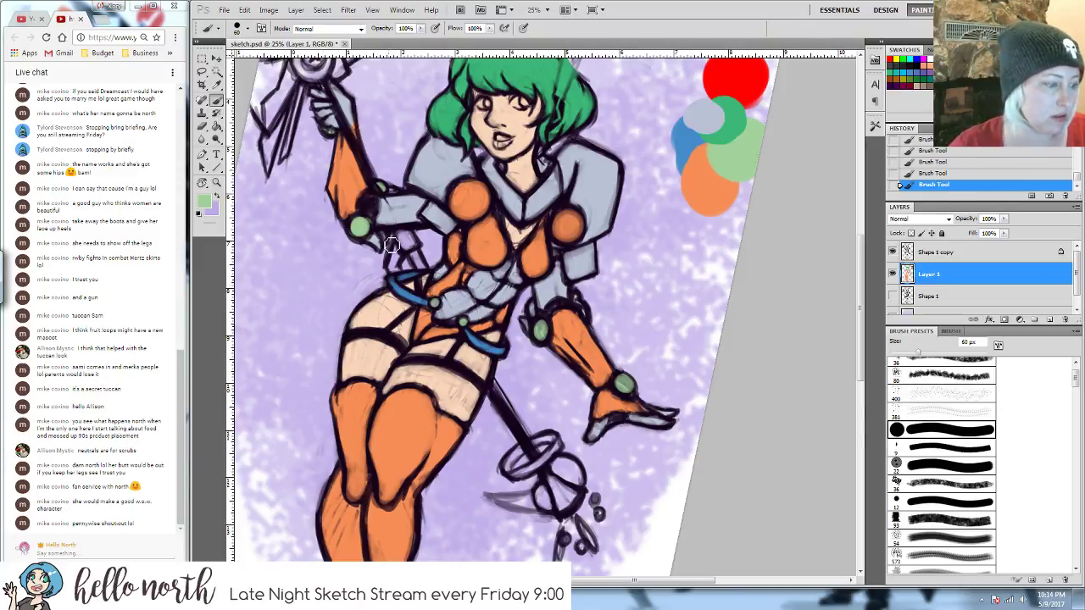
- Sample the blue swatch and paint the irises of both eyes
{"action": "scroll", "coordinate": [525, 175], "scroll_direction": "up", "scroll_amount": 3}
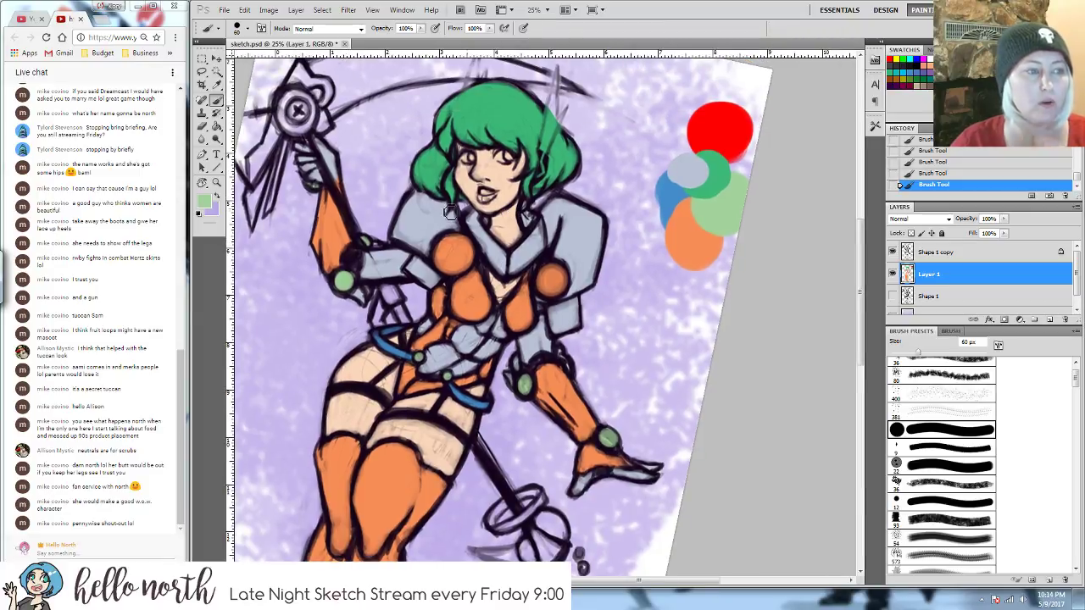
{"action": "left_click", "coordinate": [675, 191], "text": "alt"}
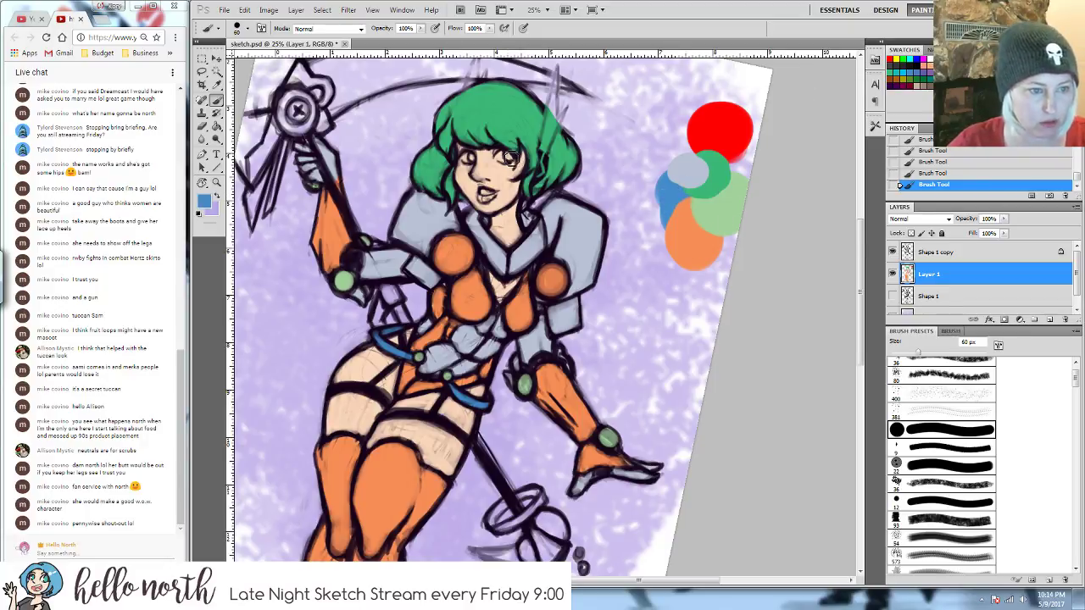
{"action": "left_click", "coordinate": [477, 159]}
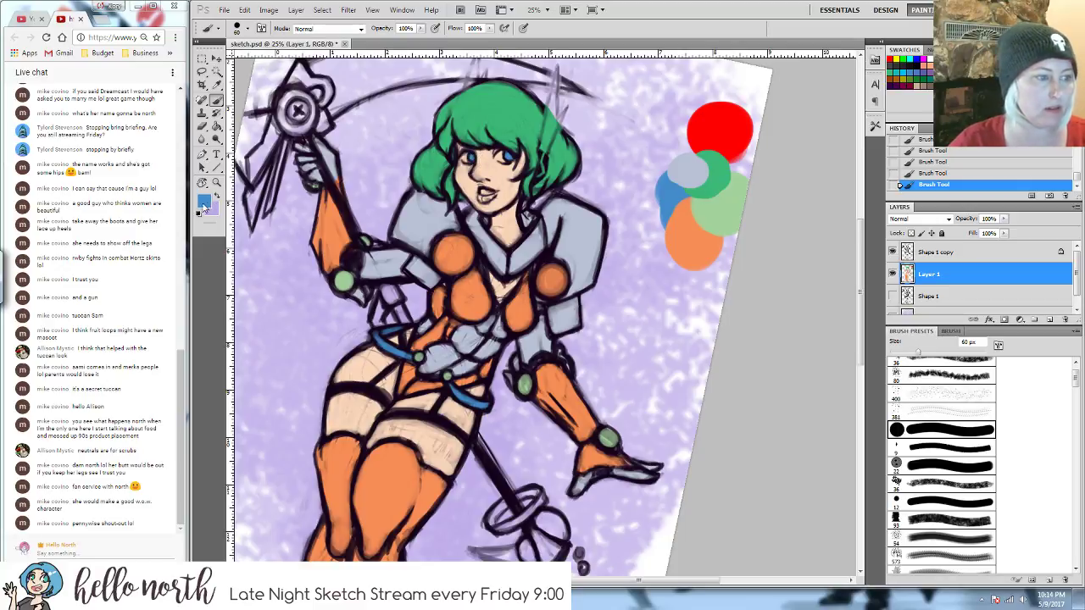
- Set the foreground color to pale blue-white #e4edf5 and paint the eye whites and teeth with a 45 px brush
{"action": "left_click", "coordinate": [204, 200]}
{"action": "left_click", "coordinate": [406, 163]}
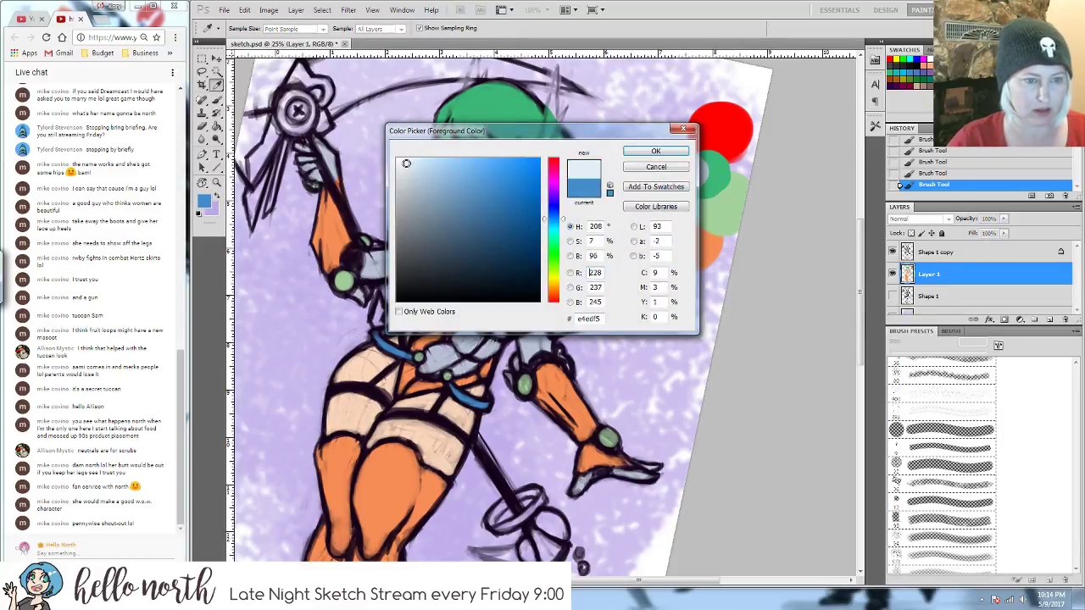
{"action": "left_click", "coordinate": [632, 152]}
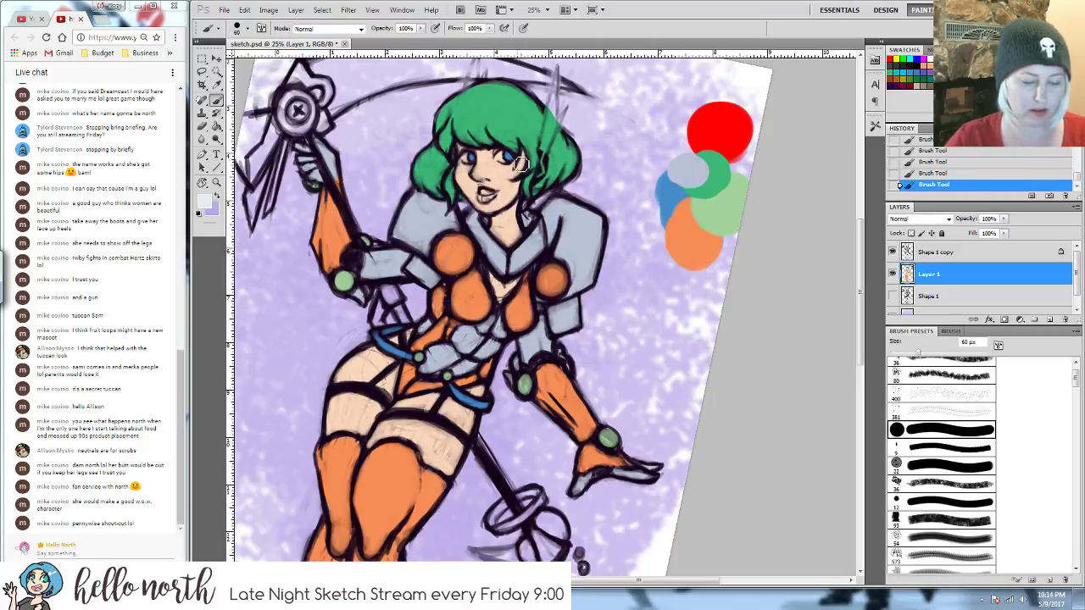
{"action": "scroll", "coordinate": [520, 163], "scroll_direction": "up", "scroll_amount": 2}
{"action": "scroll", "coordinate": [494, 271], "scroll_direction": "up", "scroll_amount": 4}
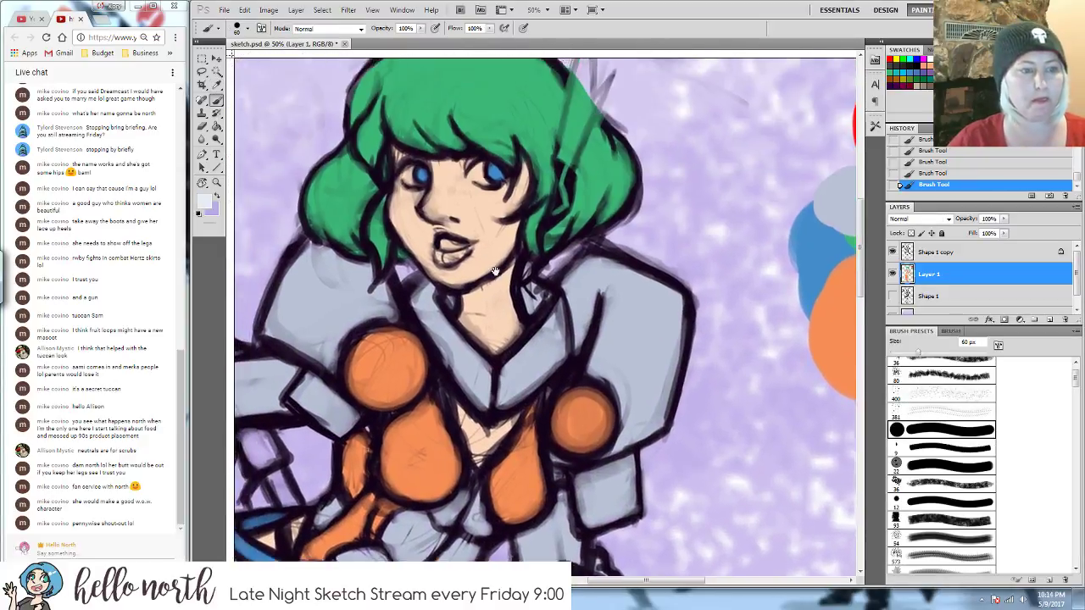
{"action": "key", "text": "ctrl+r"}
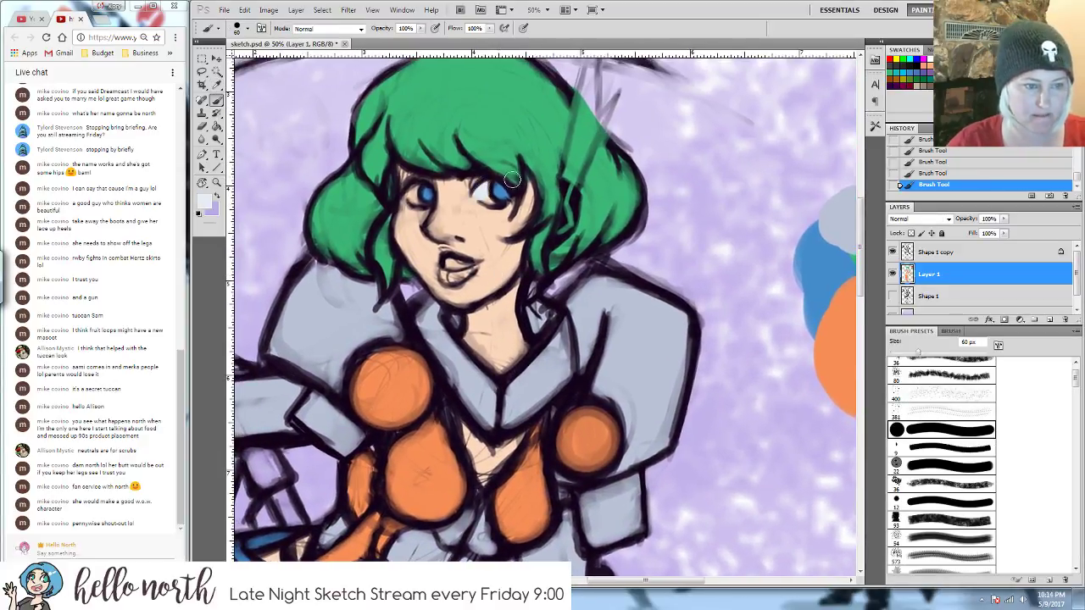
{"action": "key", "text": "bracketleft"}
{"action": "key", "text": "bracketleft"}
{"action": "key", "text": "bracketleft"}
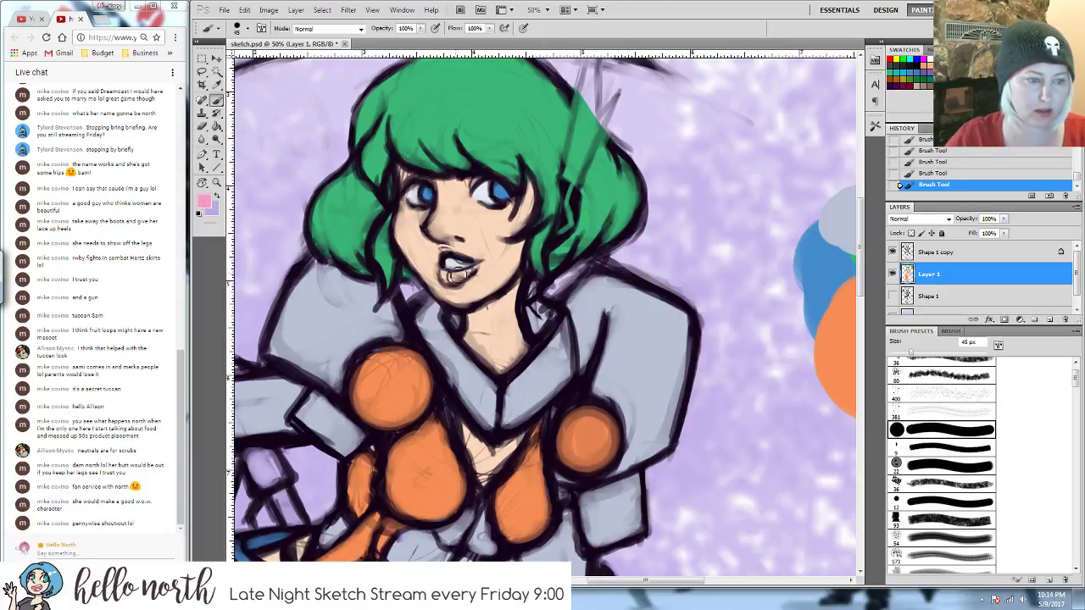
- Paint the woman's tongue and lower mouth pink, and her teeth pure white (#ffffff), on Layer 1
{"action": "left_click_drag", "start_coordinate": [456, 275], "coordinate": [471, 267]}
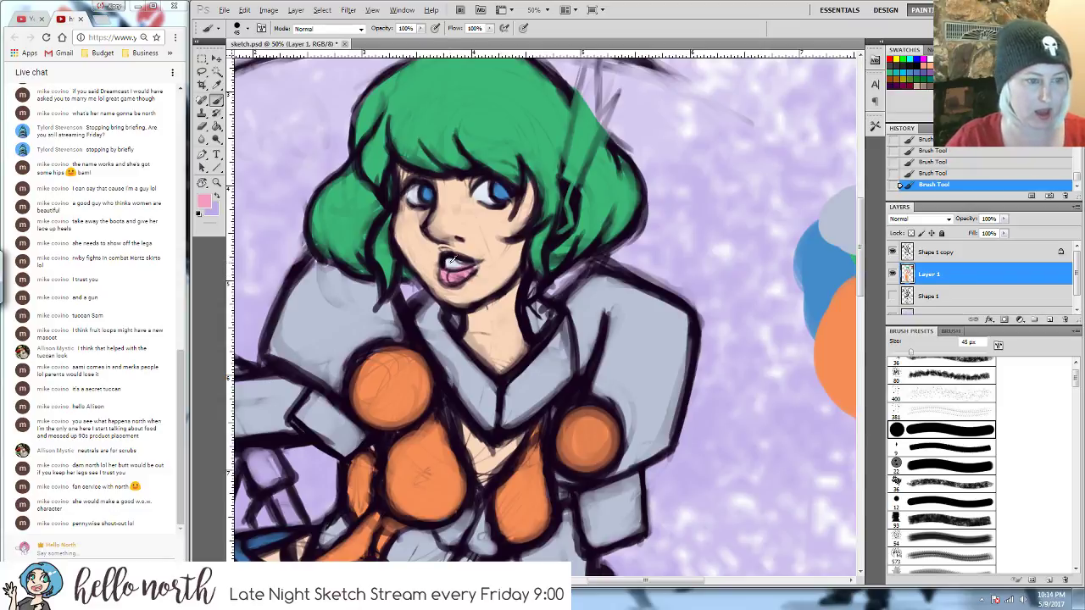
{"action": "key", "text": "x"}
{"action": "left_click_drag", "start_coordinate": [448, 265], "coordinate": [457, 263]}
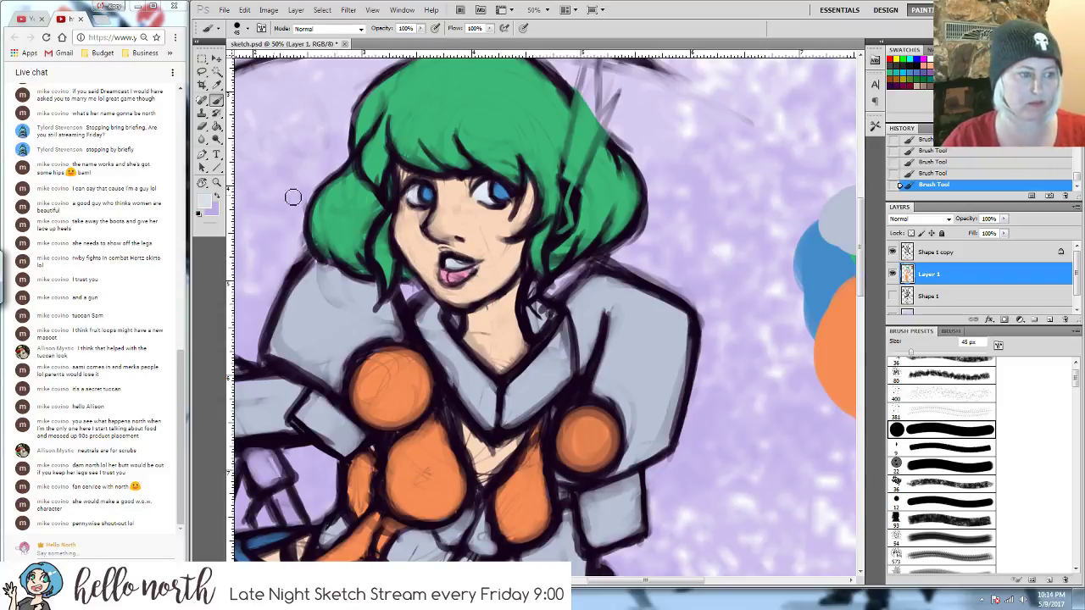
{"action": "key", "text": "i"}
{"action": "left_click", "coordinate": [203, 201]}
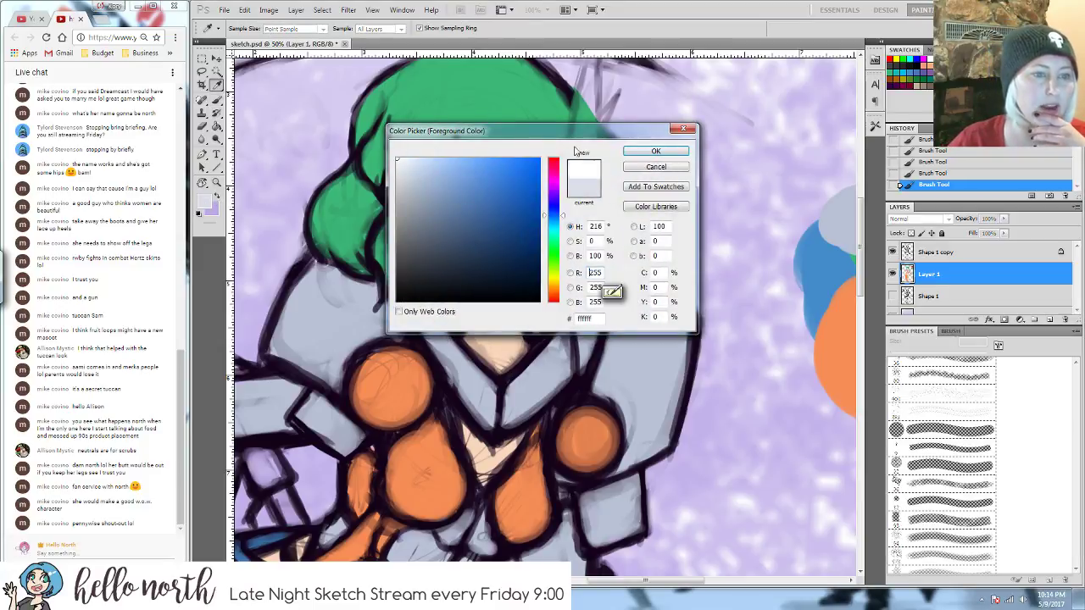
{"action": "left_click", "coordinate": [654, 152]}
{"action": "key", "text": "b"}
{"action": "left_click_drag", "start_coordinate": [449, 264], "coordinate": [455, 265]}
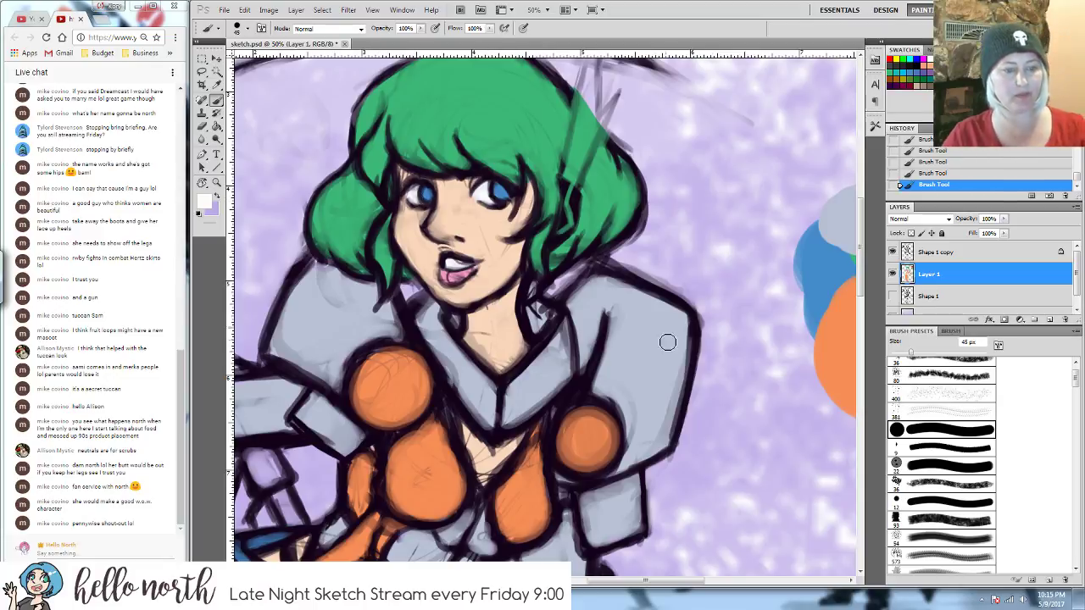
- Paint the round head of the raised staff medium blue sampled from the palette circles, using a 70 px brush
{"action": "key", "text": "ctrl+minus"}
{"action": "key", "text": "ctrl+minus"}
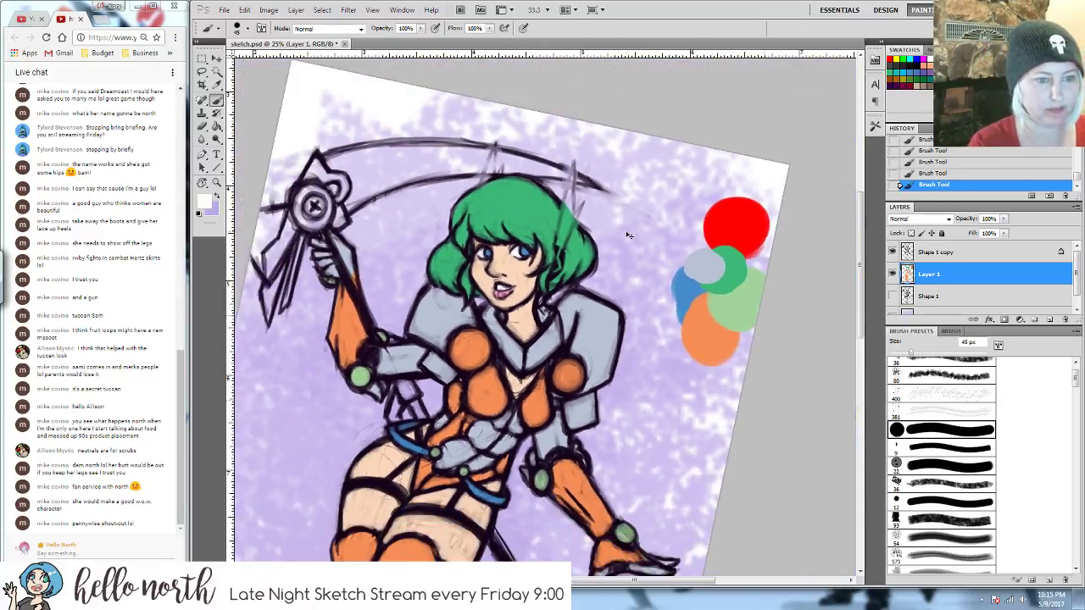
{"action": "mouse_move", "coordinate": [570, 467]}
{"action": "left_mouse_down"}
{"action": "mouse_move", "coordinate": [550, 322]}
{"action": "mouse_move", "coordinate": [593, 339]}
{"action": "mouse_move", "coordinate": [560, 311]}
{"action": "mouse_move", "coordinate": [557, 344]}
{"action": "left_mouse_up"}
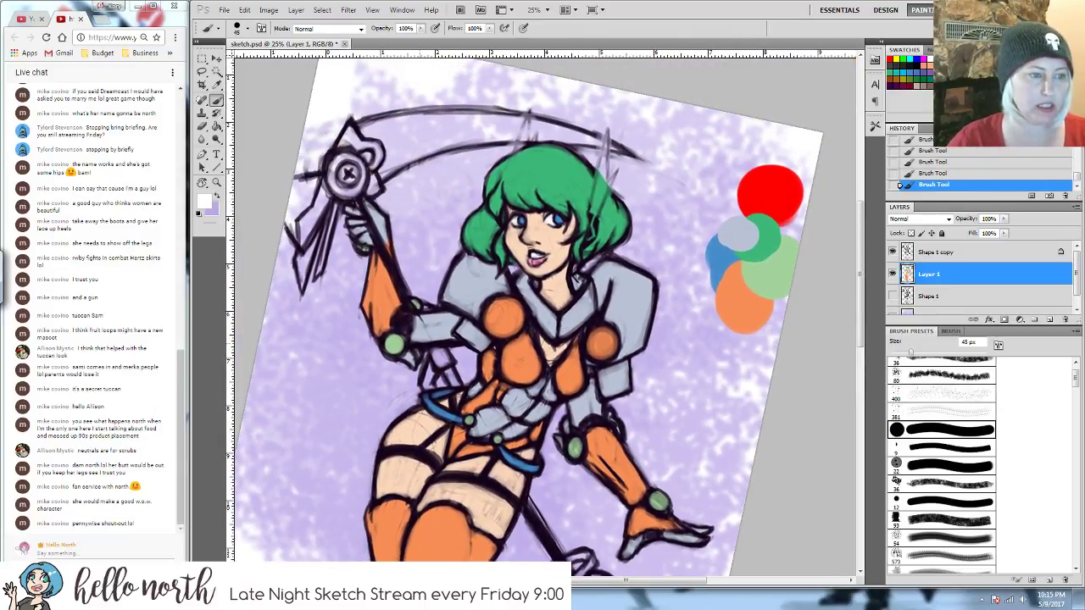
{"action": "left_click", "coordinate": [727, 254], "text": "alt"}
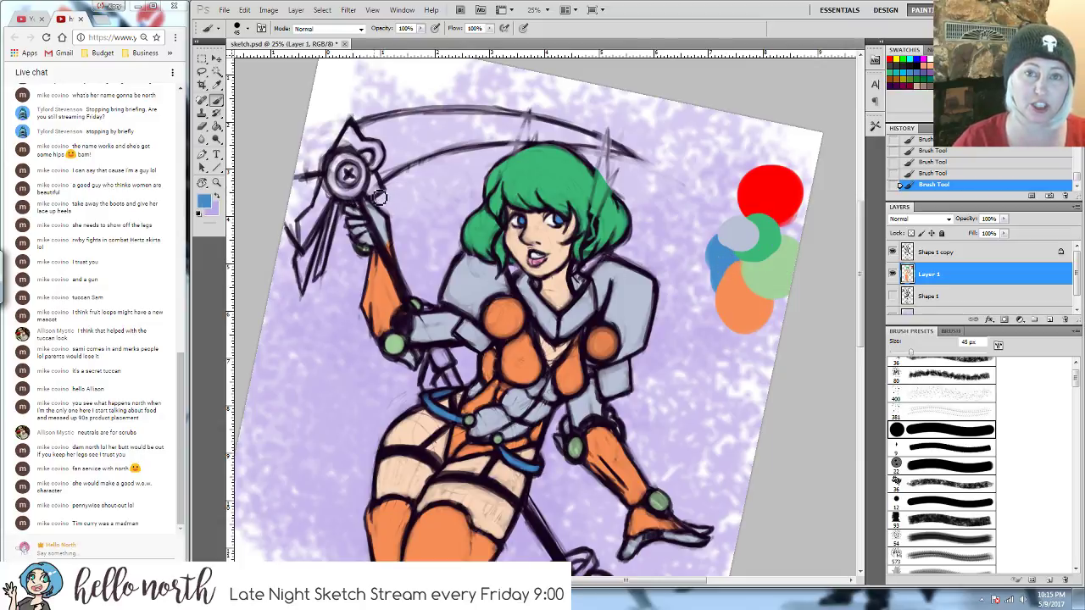
{"action": "key", "text": "bracketright"}
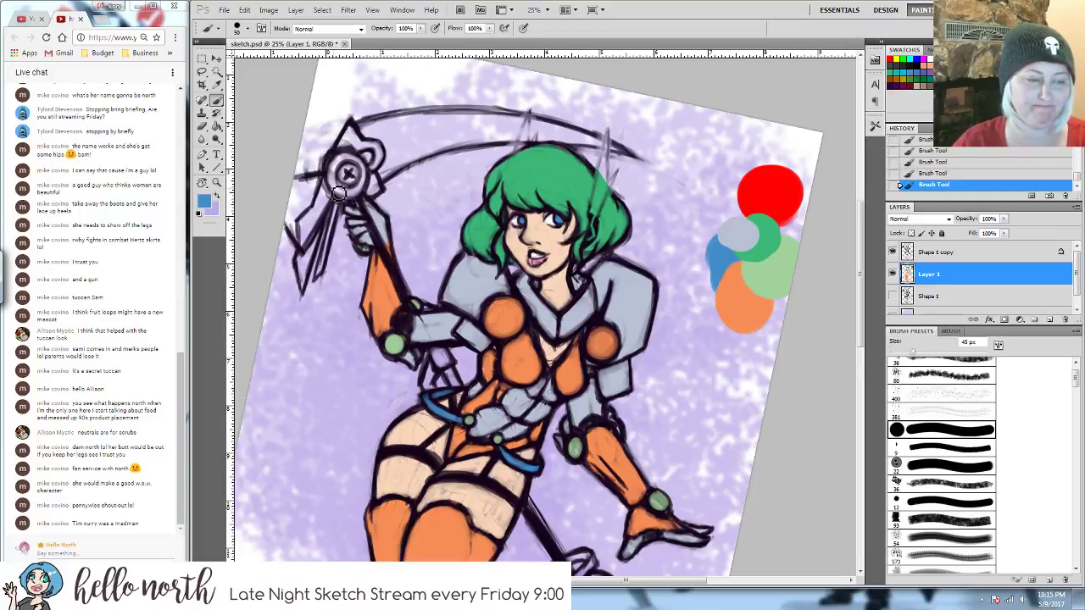
{"action": "key", "text": "bracketright"}
{"action": "key", "text": "bracketright"}
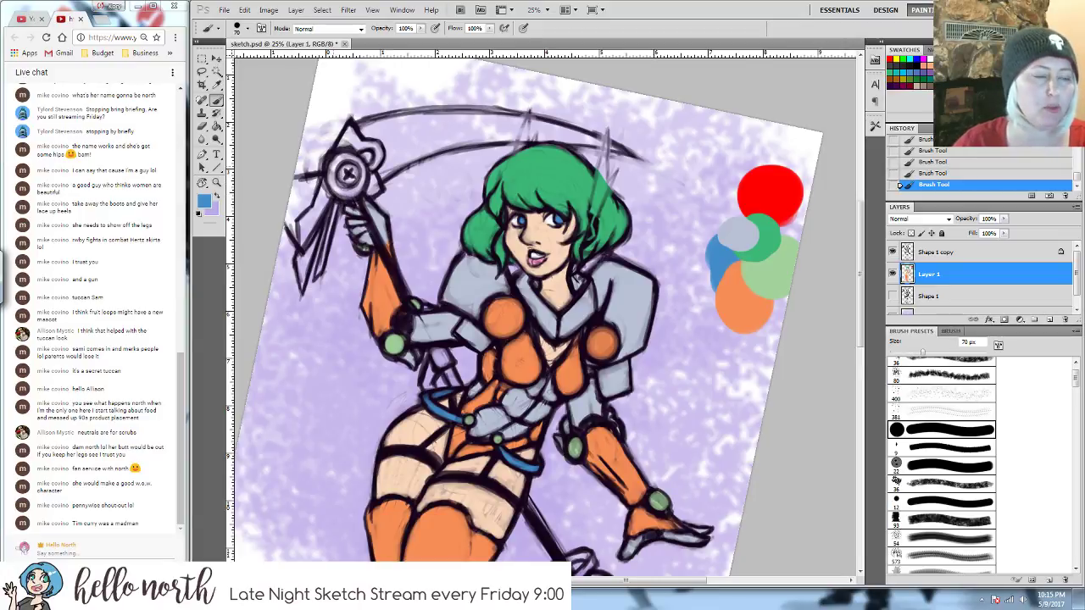
{"action": "mouse_move", "coordinate": [346, 161]}
{"action": "left_mouse_down"}
{"action": "mouse_move", "coordinate": [345, 191]}
{"action": "mouse_move", "coordinate": [336, 186]}
{"action": "mouse_move", "coordinate": [356, 182]}
{"action": "mouse_move", "coordinate": [363, 194]}
{"action": "mouse_move", "coordinate": [368, 167]}
{"action": "mouse_move", "coordinate": [367, 179]}
{"action": "mouse_move", "coordinate": [355, 160]}
{"action": "mouse_move", "coordinate": [333, 176]}
{"action": "mouse_move", "coordinate": [353, 193]}
{"action": "mouse_move", "coordinate": [375, 183]}
{"action": "mouse_move", "coordinate": [375, 194]}
{"action": "mouse_move", "coordinate": [380, 155]}
{"action": "mouse_move", "coordinate": [347, 143]}
{"action": "left_mouse_up"}
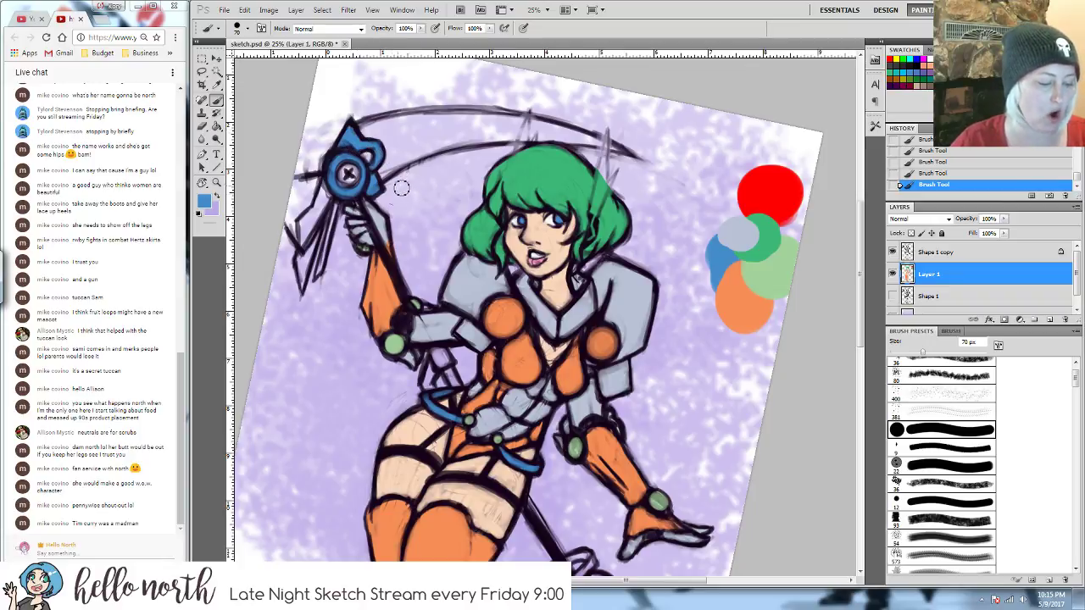
- Erase the blue paint that spilled outside the outlines of the staff head with a 50 px Eraser
{"action": "key", "text": "e"}
{"action": "left_click_drag", "start_coordinate": [371, 161], "coordinate": [370, 163]}
{"action": "left_click", "coordinate": [375, 211]}
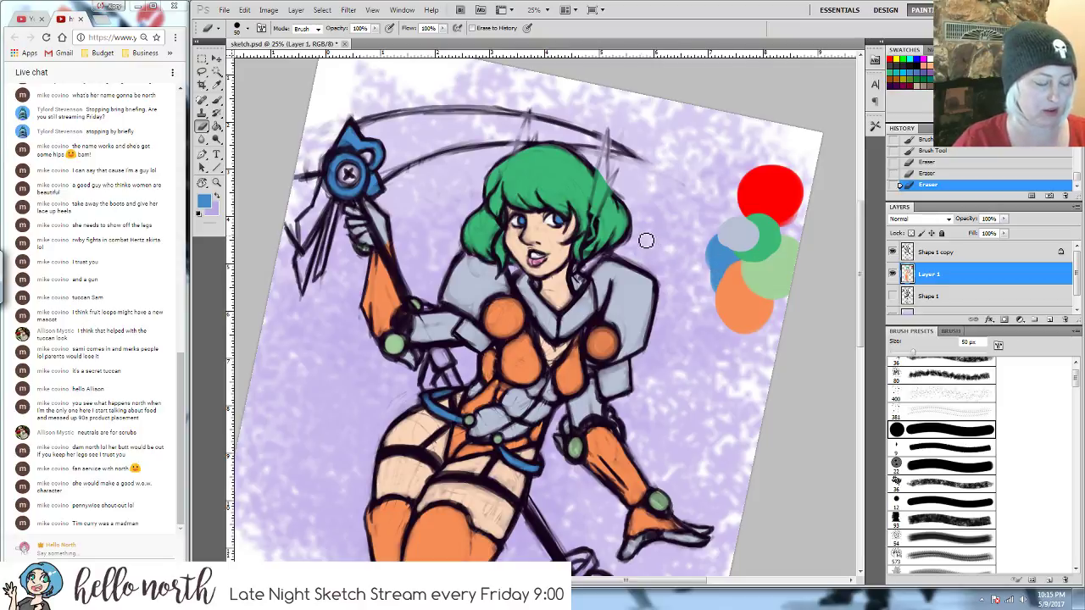
- Fill the side blade of the staff head with the same medium blue using the 70 px brush
{"action": "key", "text": "alt"}
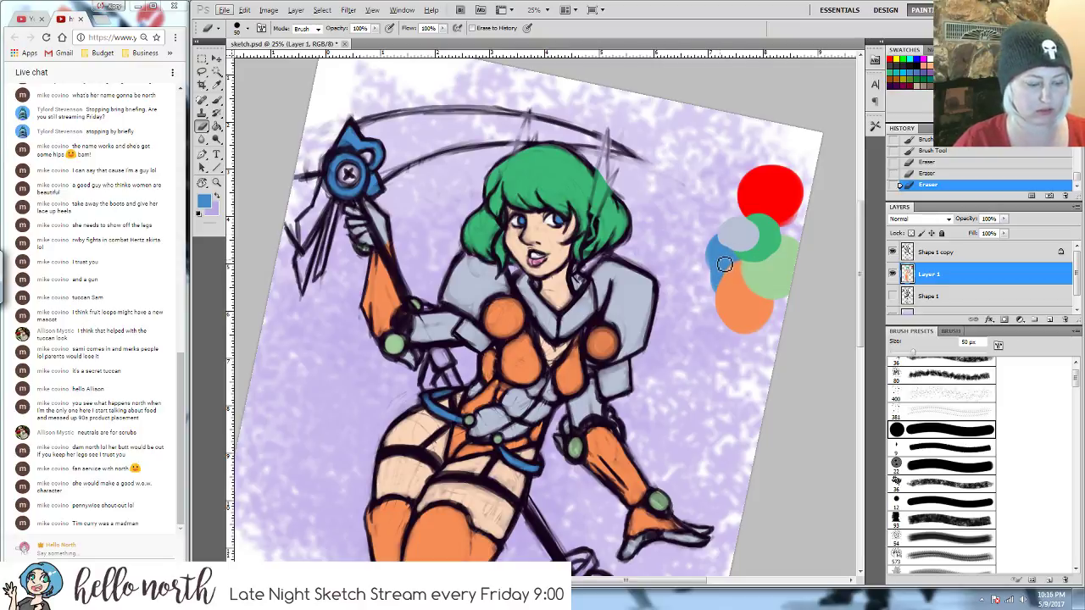
{"action": "key", "text": "b"}
{"action": "key", "text": "alt"}
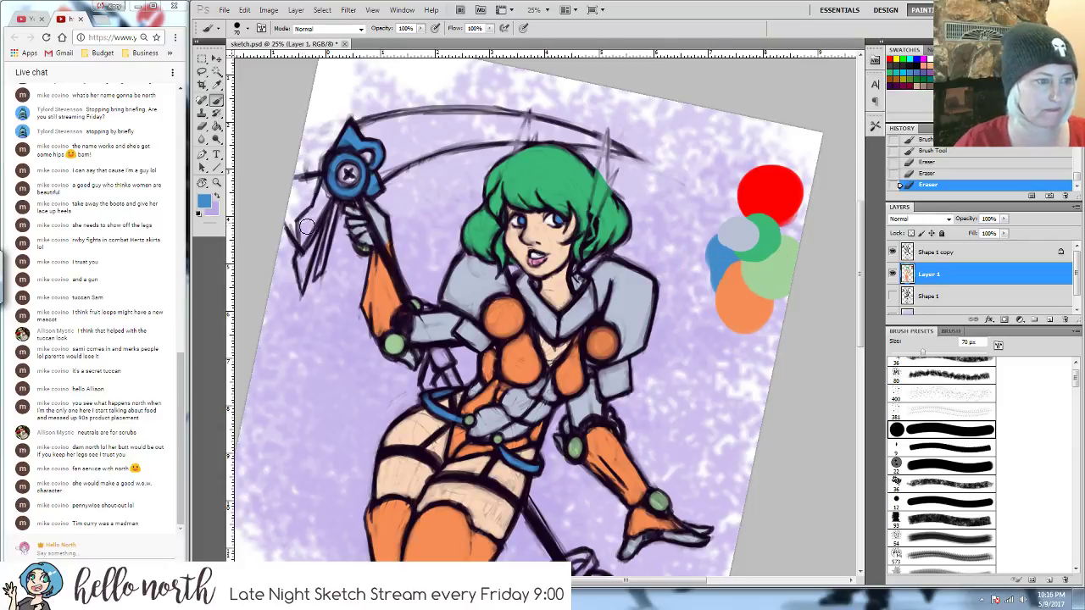
{"action": "mouse_move", "coordinate": [315, 183]}
{"action": "left_mouse_down"}
{"action": "mouse_move", "coordinate": [292, 224]}
{"action": "mouse_move", "coordinate": [310, 188]}
{"action": "mouse_move", "coordinate": [303, 202]}
{"action": "left_mouse_up"}
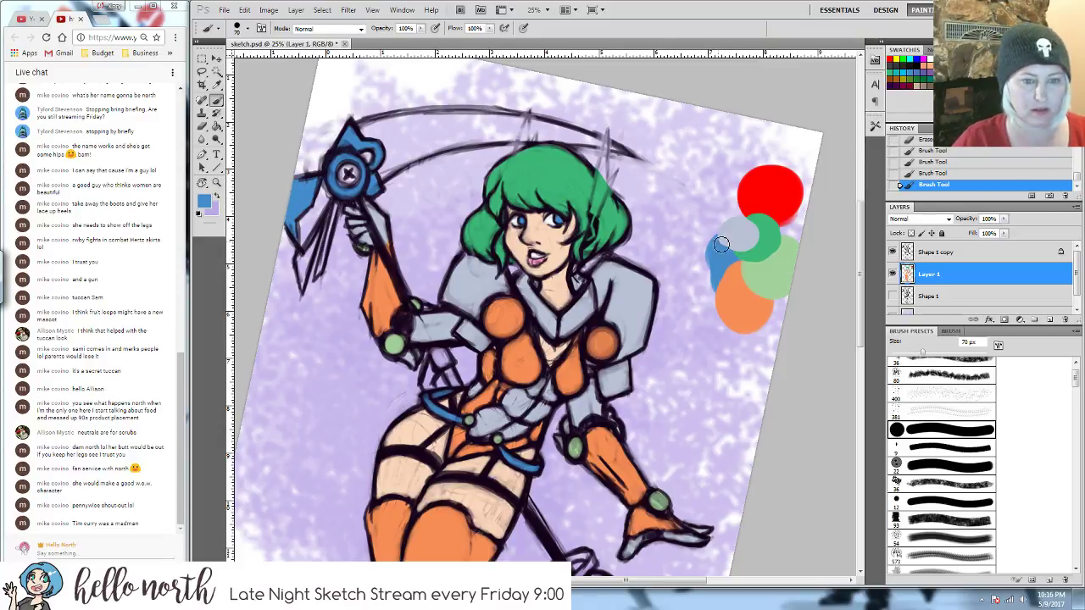
- Paint the thin spikes below the staff head pale yellow and erase the overspill between them with a smaller Eraser
{"action": "left_click", "coordinate": [781, 272], "text": "alt"}
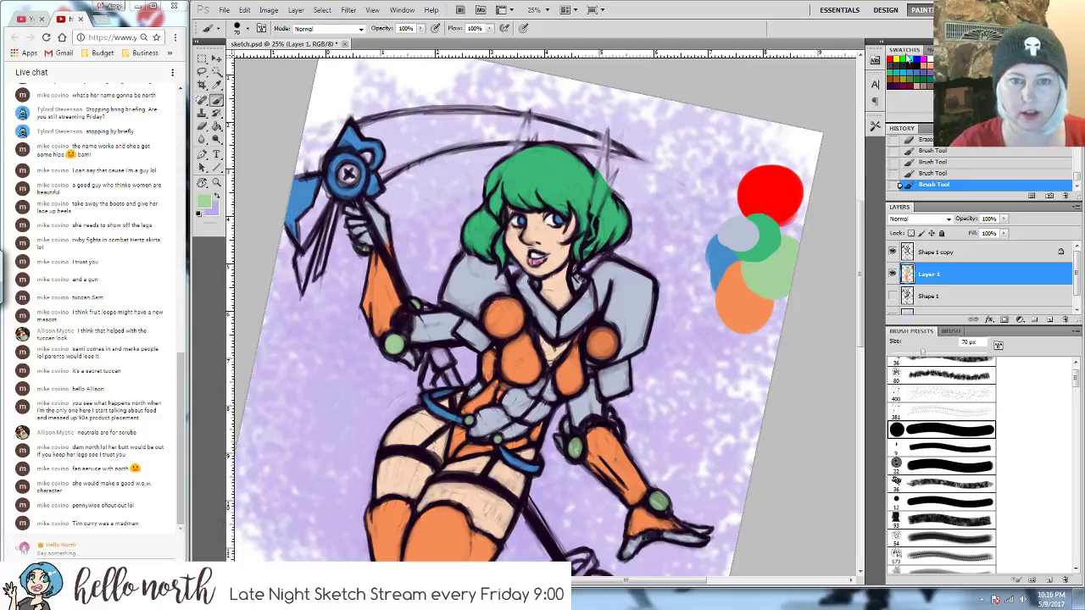
{"action": "left_click", "coordinate": [943, 65]}
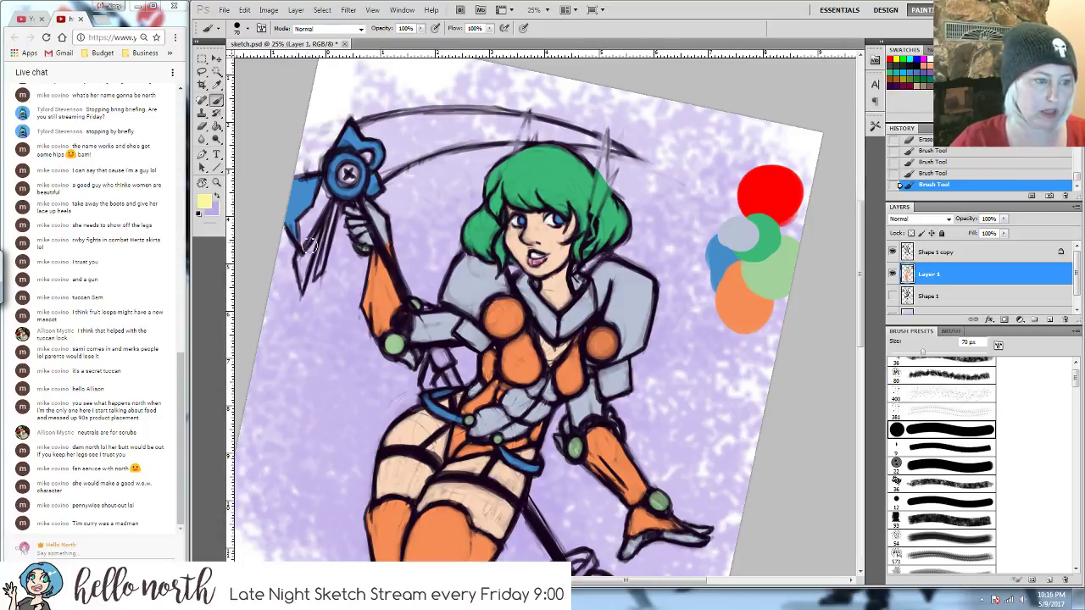
{"action": "mouse_move", "coordinate": [309, 270]}
{"action": "left_mouse_down"}
{"action": "mouse_move", "coordinate": [319, 233]}
{"action": "mouse_move", "coordinate": [305, 290]}
{"action": "mouse_move", "coordinate": [315, 252]}
{"action": "mouse_move", "coordinate": [320, 276]}
{"action": "mouse_move", "coordinate": [340, 198]}
{"action": "mouse_move", "coordinate": [329, 240]}
{"action": "left_mouse_up"}
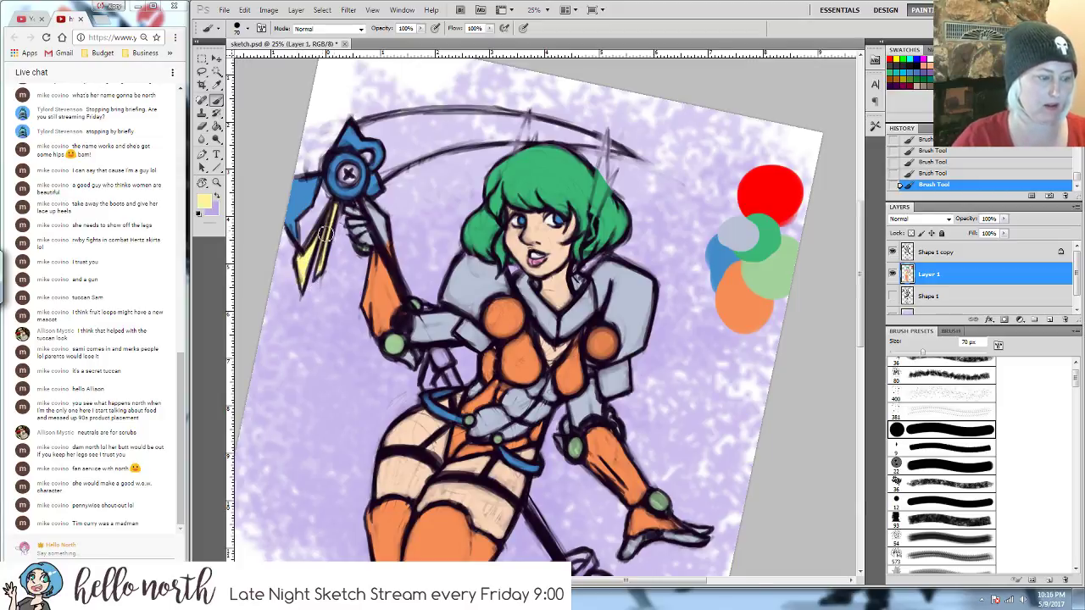
{"action": "key", "text": "e"}
{"action": "key", "text": "bracketleft"}
{"action": "key", "text": "bracketleft"}
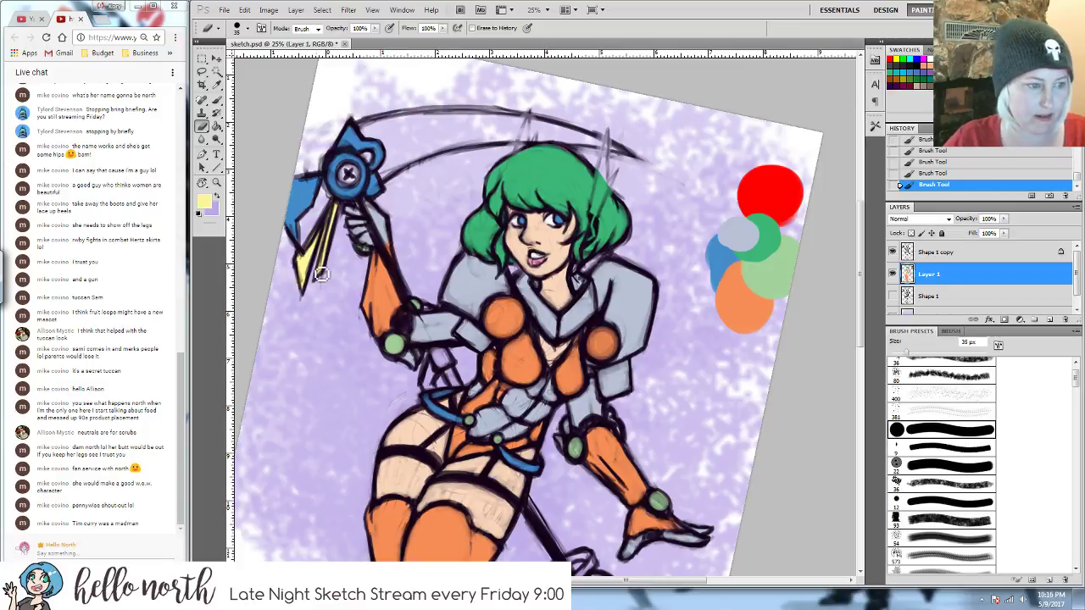
{"action": "left_click_drag", "start_coordinate": [322, 268], "coordinate": [337, 214]}
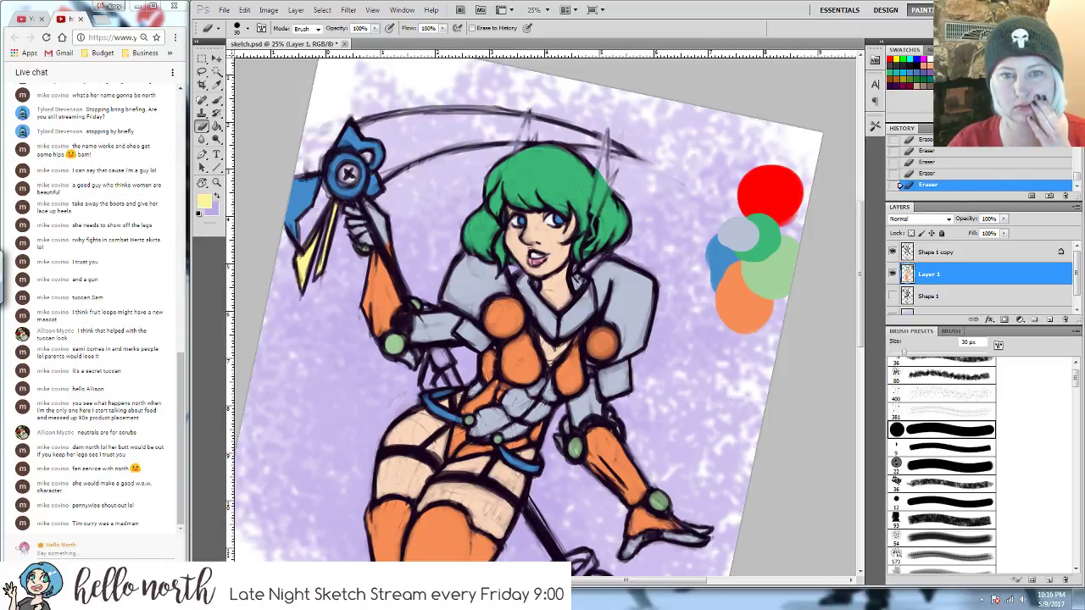
- Paint the inner edge of the blue side blade light sky blue and dab that colour onto the palette circles
{"action": "left_click", "coordinate": [293, 225], "text": "alt"}
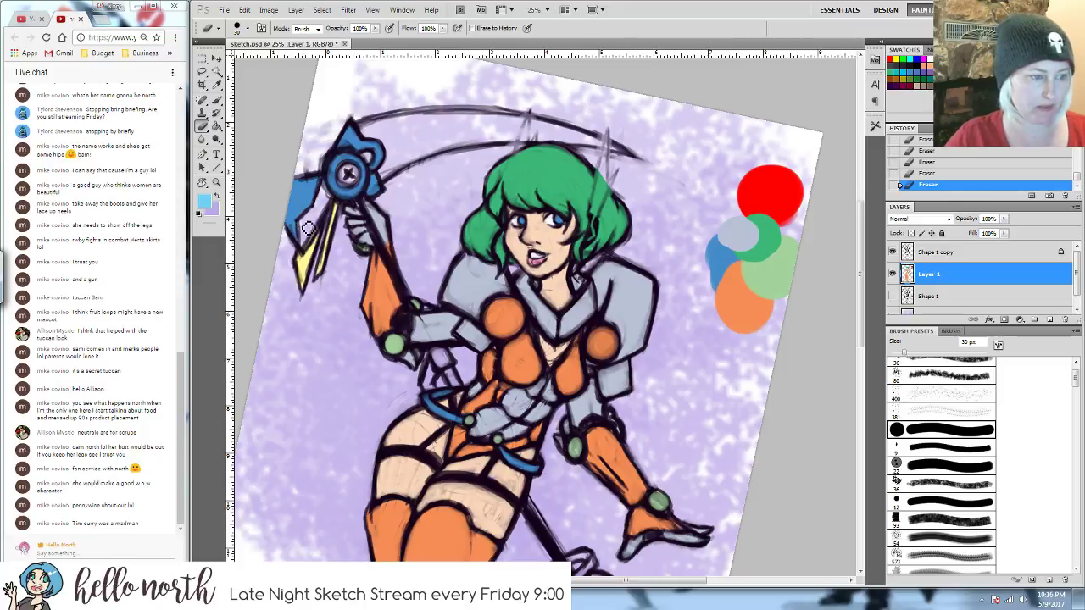
{"action": "key", "text": "b"}
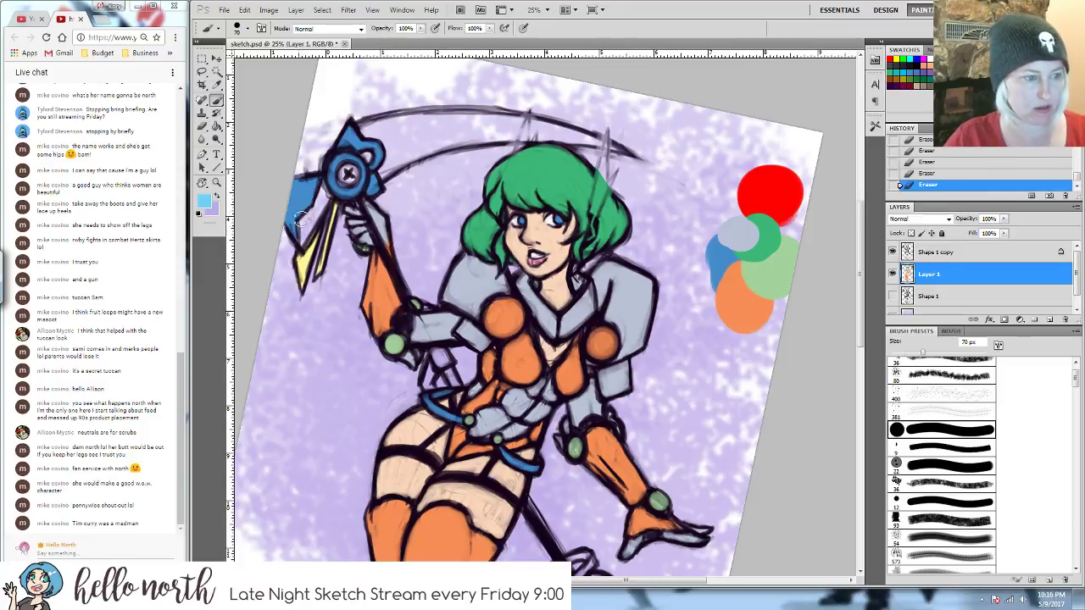
{"action": "mouse_move", "coordinate": [301, 219]}
{"action": "left_mouse_down"}
{"action": "mouse_move", "coordinate": [311, 222]}
{"action": "mouse_move", "coordinate": [325, 197]}
{"action": "mouse_move", "coordinate": [306, 245]}
{"action": "mouse_move", "coordinate": [305, 225]}
{"action": "left_mouse_up"}
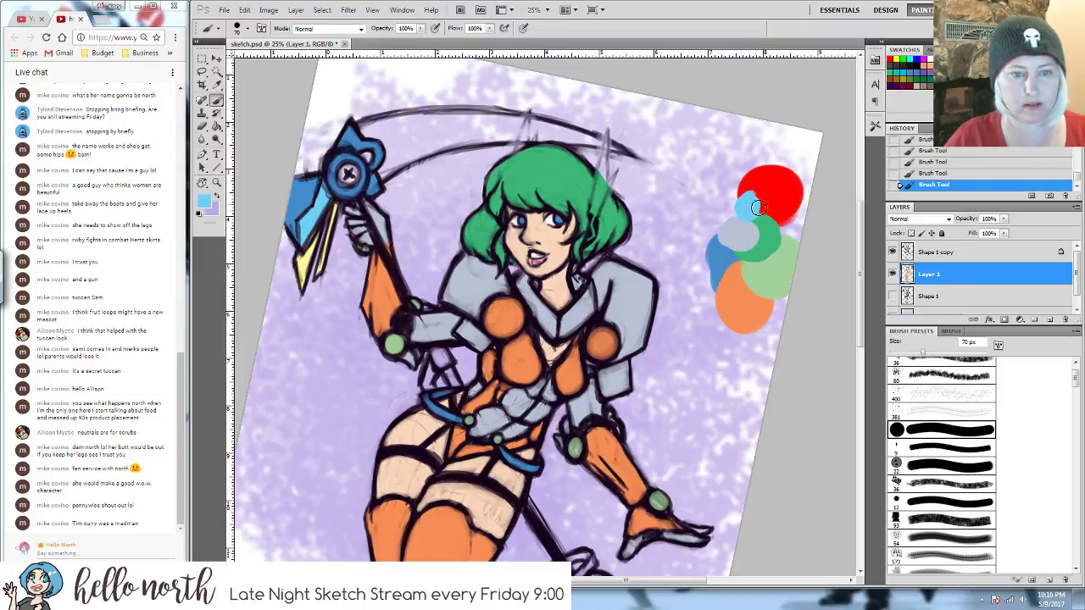
- Paint the ring on the staff's lower end light sky blue and the cone below it medium blue
{"action": "left_click_drag", "start_coordinate": [676, 352], "coordinate": [648, 184]}
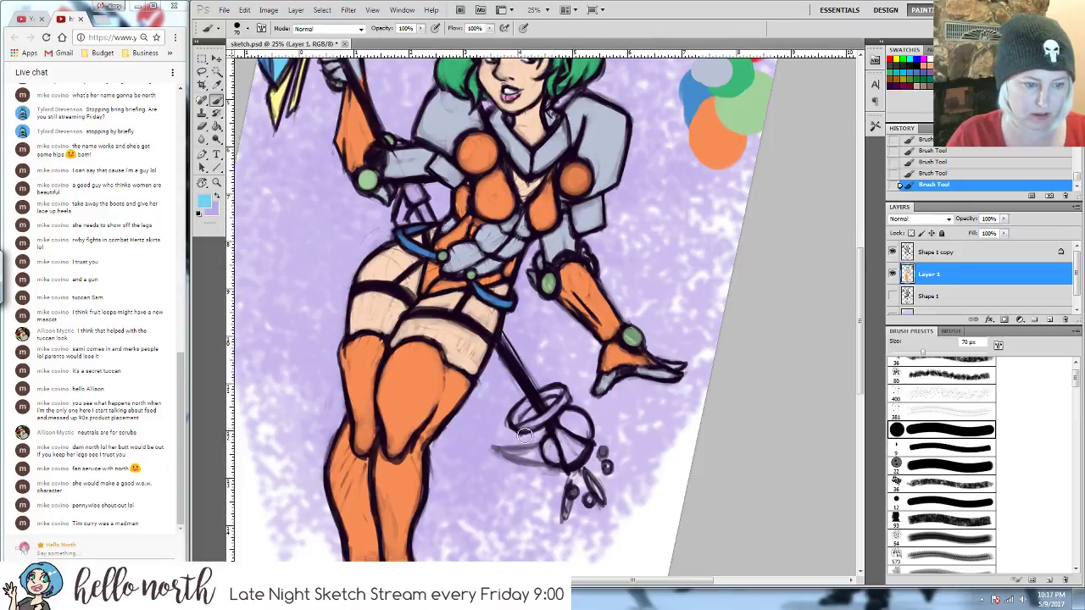
{"action": "mouse_move", "coordinate": [520, 432]}
{"action": "left_mouse_down"}
{"action": "mouse_move", "coordinate": [566, 394]}
{"action": "mouse_move", "coordinate": [527, 408]}
{"action": "mouse_move", "coordinate": [520, 427]}
{"action": "mouse_move", "coordinate": [535, 406]}
{"action": "left_mouse_up"}
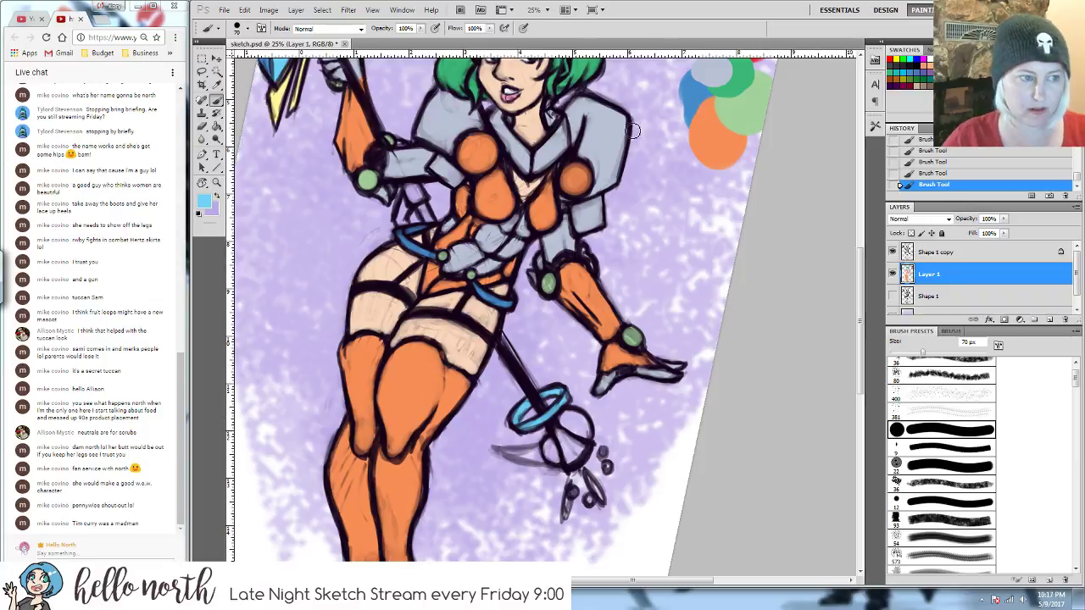
{"action": "left_click_drag", "start_coordinate": [699, 123], "coordinate": [633, 180]}
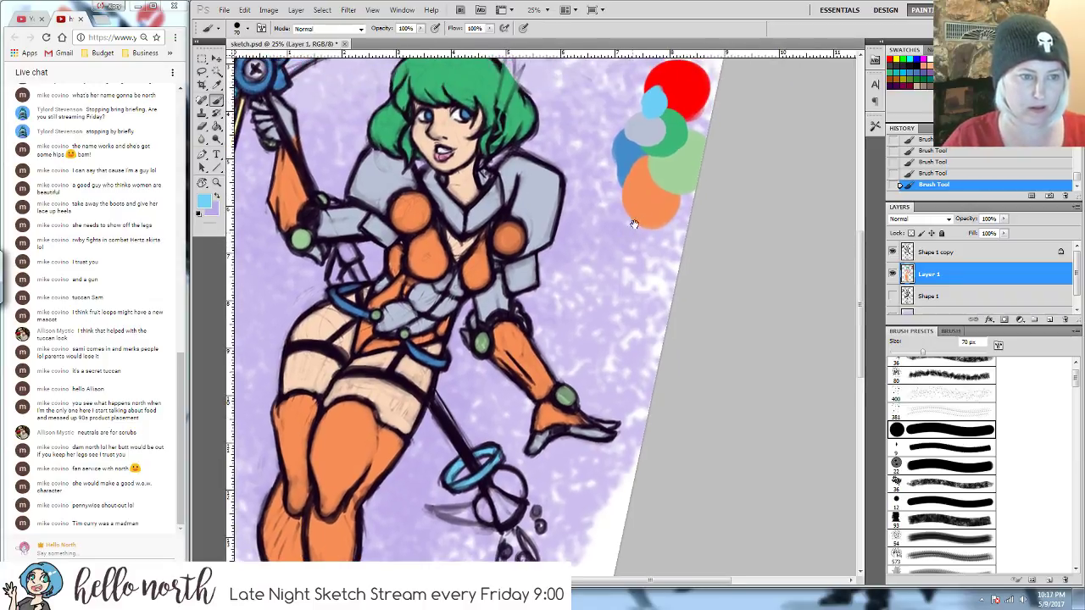
{"action": "left_click", "coordinate": [630, 159], "text": "alt"}
{"action": "mouse_move", "coordinate": [492, 485]}
{"action": "left_mouse_down"}
{"action": "mouse_move", "coordinate": [507, 370]}
{"action": "mouse_move", "coordinate": [523, 406]}
{"action": "mouse_move", "coordinate": [519, 383]}
{"action": "mouse_move", "coordinate": [529, 397]}
{"action": "mouse_move", "coordinate": [508, 371]}
{"action": "left_mouse_up"}
{"action": "scroll", "coordinate": [604, 205], "scroll_direction": "up", "scroll_amount": 4}
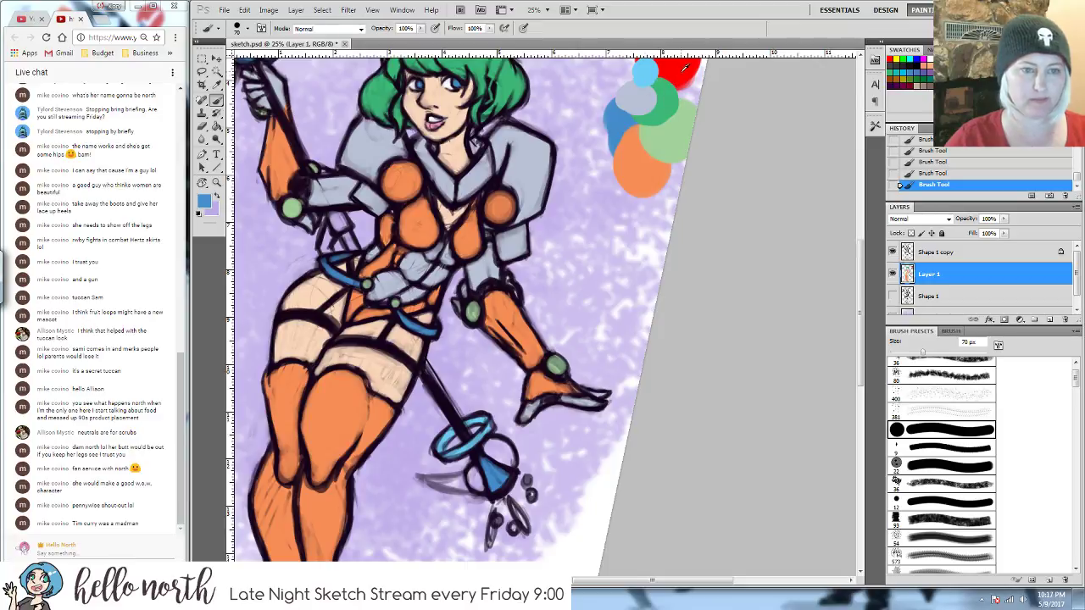
- Choose a muted red (#d17575) and paint the rounded sections on both sides of the staff's blue cone
{"action": "left_click", "coordinate": [681, 71], "text": "alt"}
{"action": "left_click", "coordinate": [203, 201]}
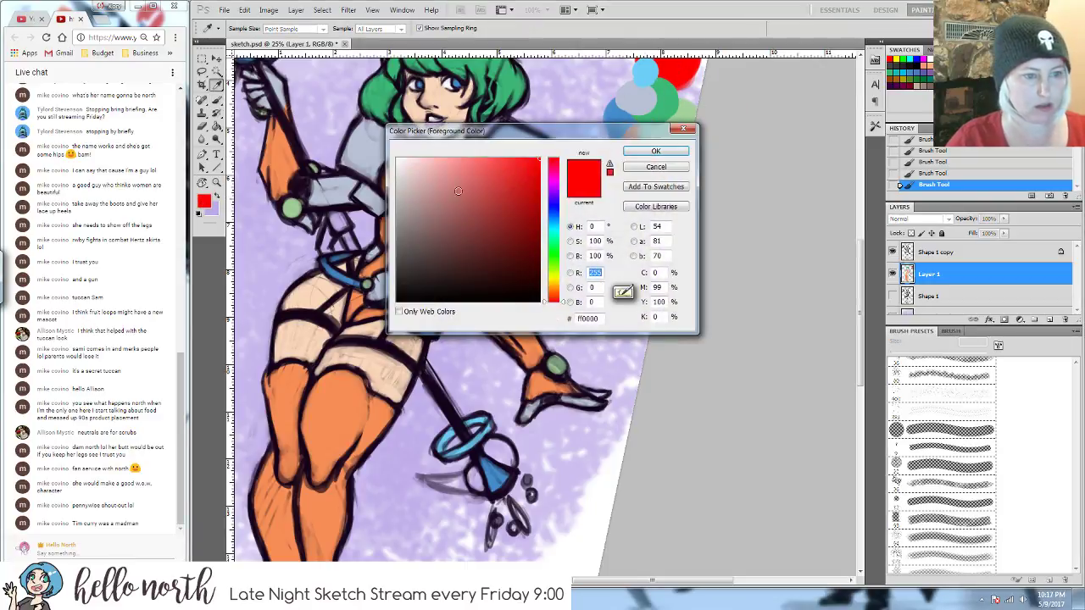
{"action": "mouse_move", "coordinate": [514, 169]}
{"action": "left_mouse_down"}
{"action": "mouse_move", "coordinate": [467, 222]}
{"action": "mouse_move", "coordinate": [458, 195]}
{"action": "mouse_move", "coordinate": [450, 201]}
{"action": "left_mouse_up"}
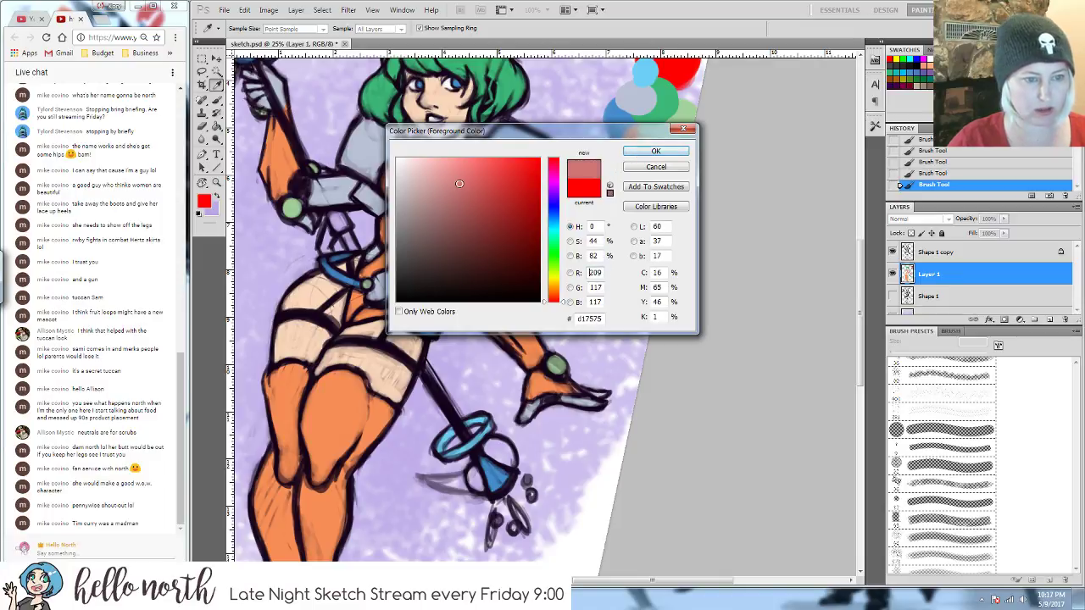
{"action": "left_click", "coordinate": [640, 154]}
{"action": "mouse_move", "coordinate": [495, 456]}
{"action": "left_mouse_down"}
{"action": "mouse_move", "coordinate": [520, 466]}
{"action": "mouse_move", "coordinate": [488, 447]}
{"action": "mouse_move", "coordinate": [477, 478]}
{"action": "left_mouse_up"}
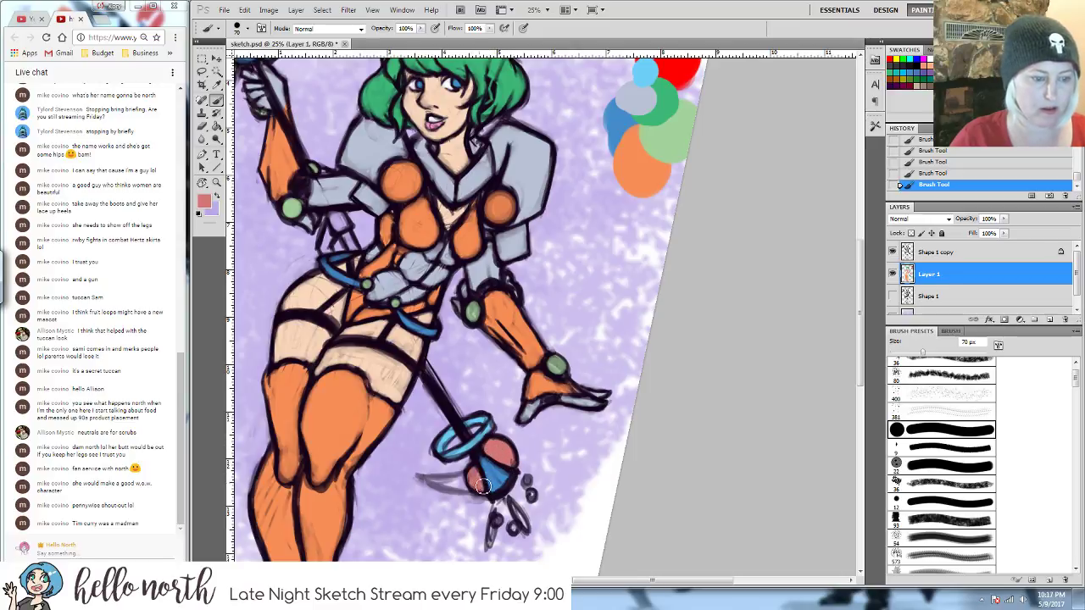
- Fill the long curved blade above the woman's head with muted red, reducing the brush to 50 px for the tip
{"action": "scroll", "coordinate": [356, 254], "scroll_direction": "up", "scroll_amount": 5}
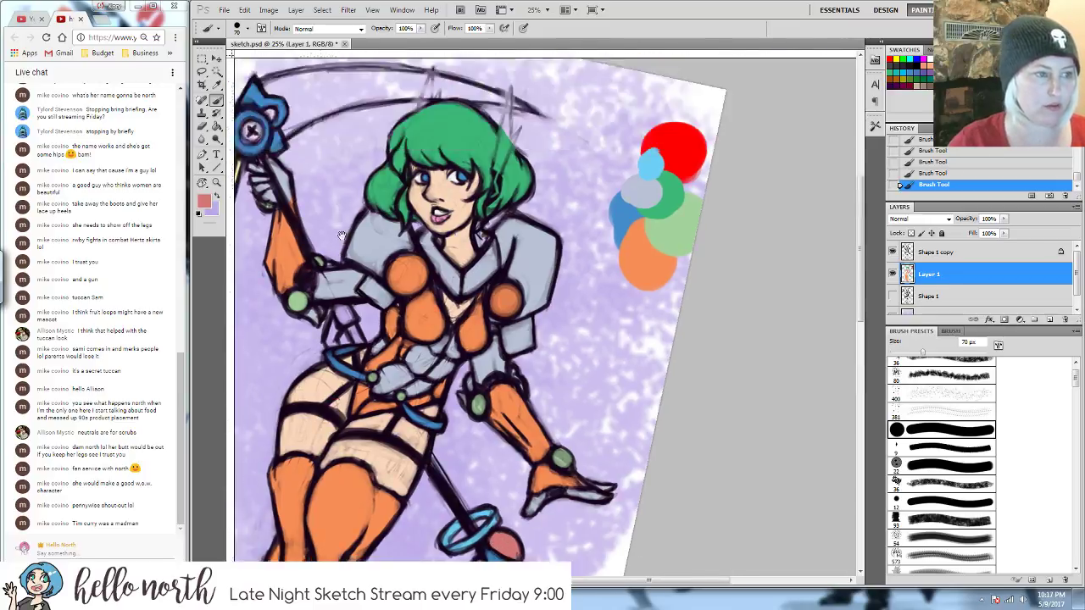
{"action": "left_click_drag", "start_coordinate": [362, 239], "coordinate": [409, 234]}
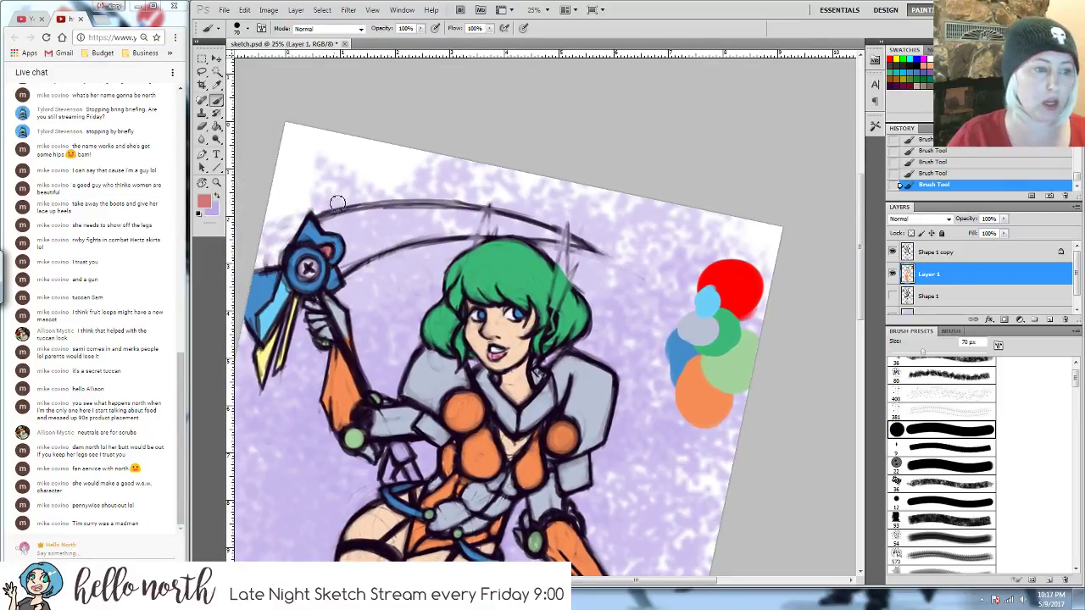
{"action": "mouse_move", "coordinate": [320, 217]}
{"action": "left_mouse_down"}
{"action": "mouse_move", "coordinate": [395, 206]}
{"action": "mouse_move", "coordinate": [499, 218]}
{"action": "mouse_move", "coordinate": [455, 211]}
{"action": "mouse_move", "coordinate": [587, 247]}
{"action": "mouse_move", "coordinate": [486, 230]}
{"action": "mouse_move", "coordinate": [398, 245]}
{"action": "mouse_move", "coordinate": [345, 272]}
{"action": "mouse_move", "coordinate": [448, 235]}
{"action": "mouse_move", "coordinate": [392, 243]}
{"action": "mouse_move", "coordinate": [521, 237]}
{"action": "mouse_move", "coordinate": [423, 234]}
{"action": "mouse_move", "coordinate": [490, 225]}
{"action": "mouse_move", "coordinate": [382, 219]}
{"action": "mouse_move", "coordinate": [412, 214]}
{"action": "mouse_move", "coordinate": [327, 230]}
{"action": "mouse_move", "coordinate": [346, 229]}
{"action": "mouse_move", "coordinate": [349, 264]}
{"action": "mouse_move", "coordinate": [362, 224]}
{"action": "mouse_move", "coordinate": [346, 231]}
{"action": "mouse_move", "coordinate": [364, 244]}
{"action": "mouse_move", "coordinate": [404, 227]}
{"action": "left_mouse_up"}
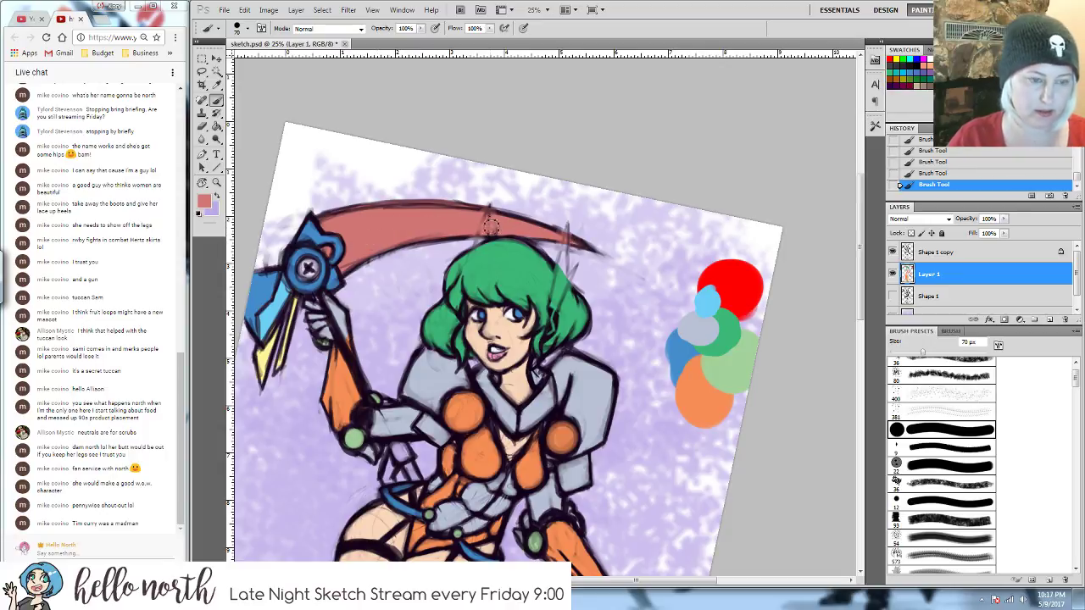
{"action": "key", "text": "bracketleft"}
{"action": "key", "text": "bracketleft"}
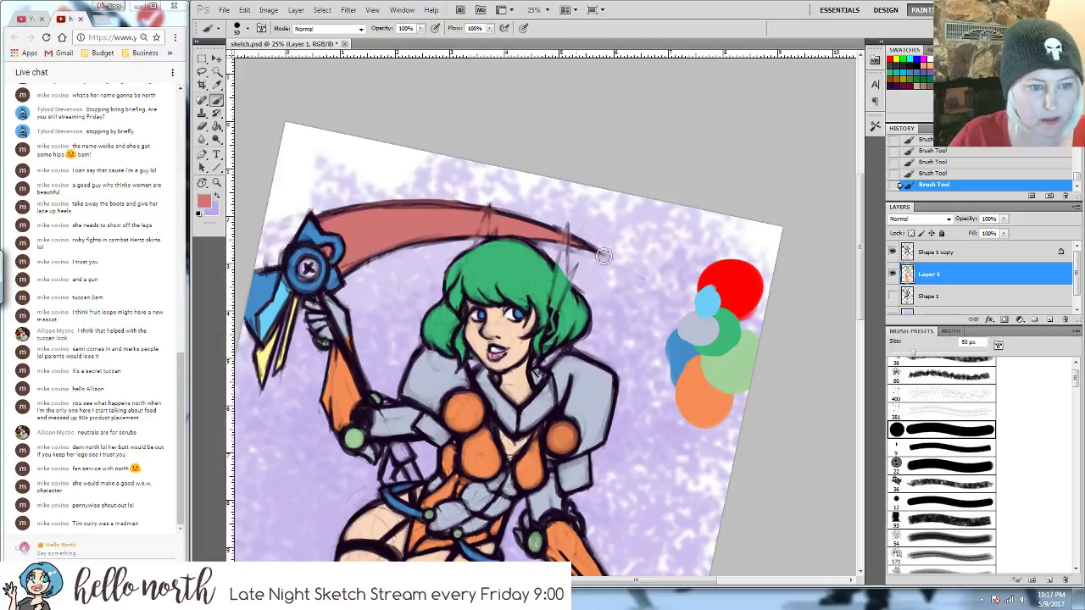
- Erase the dark outline around the curved red blade on the Shape 1 copy layer with a 70 px eraser
{"action": "left_click", "coordinate": [951, 254]}
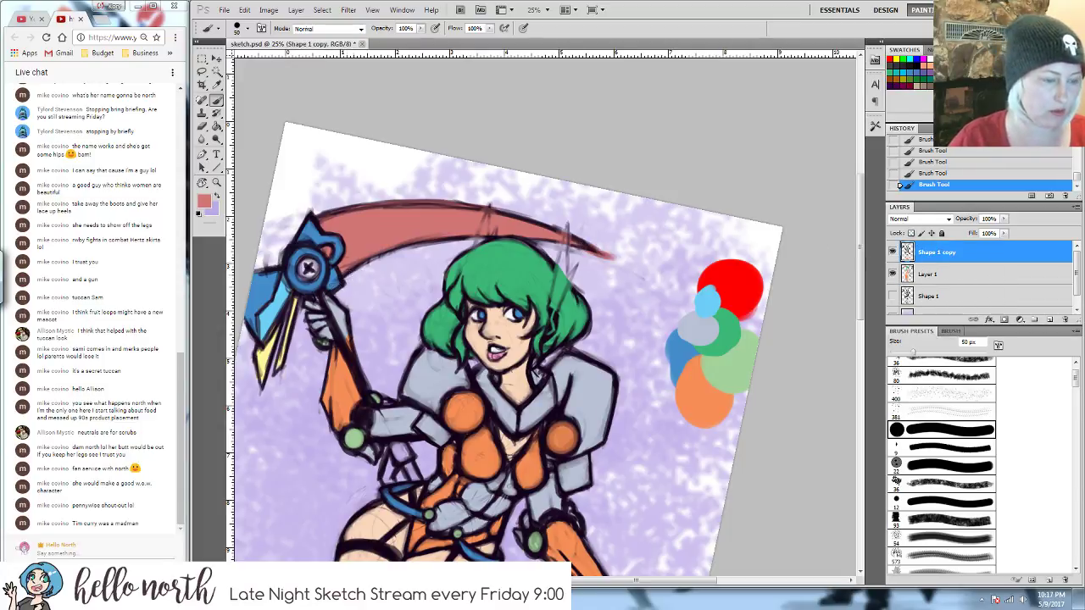
{"action": "key", "text": "e"}
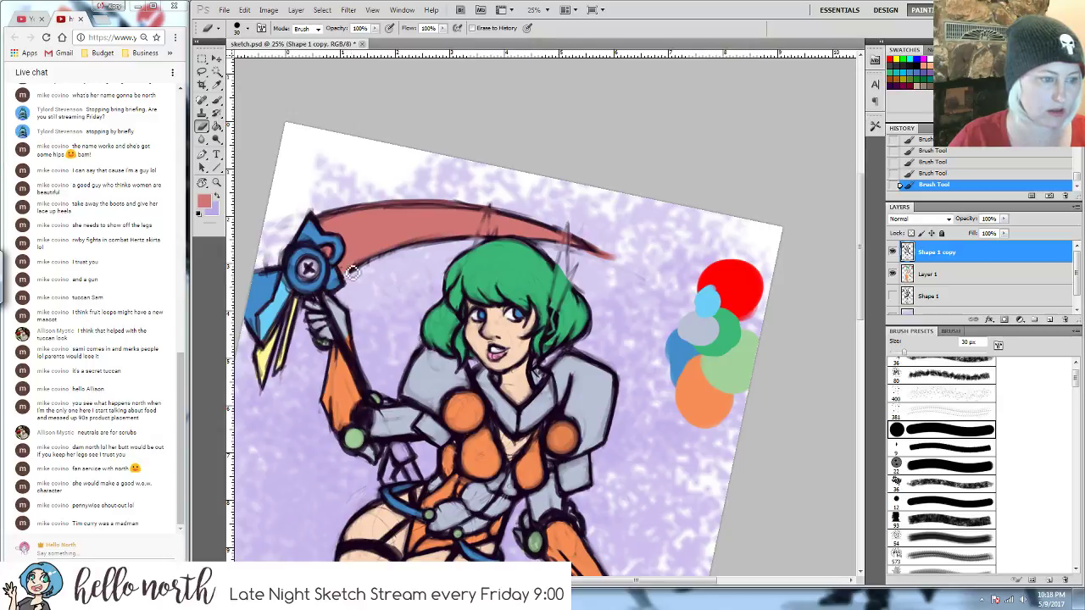
{"action": "left_click", "coordinate": [352, 271]}
{"action": "key", "text": "bracketright"}
{"action": "key", "text": "bracketright"}
{"action": "key", "text": "bracketright"}
{"action": "key", "text": "bracketright"}
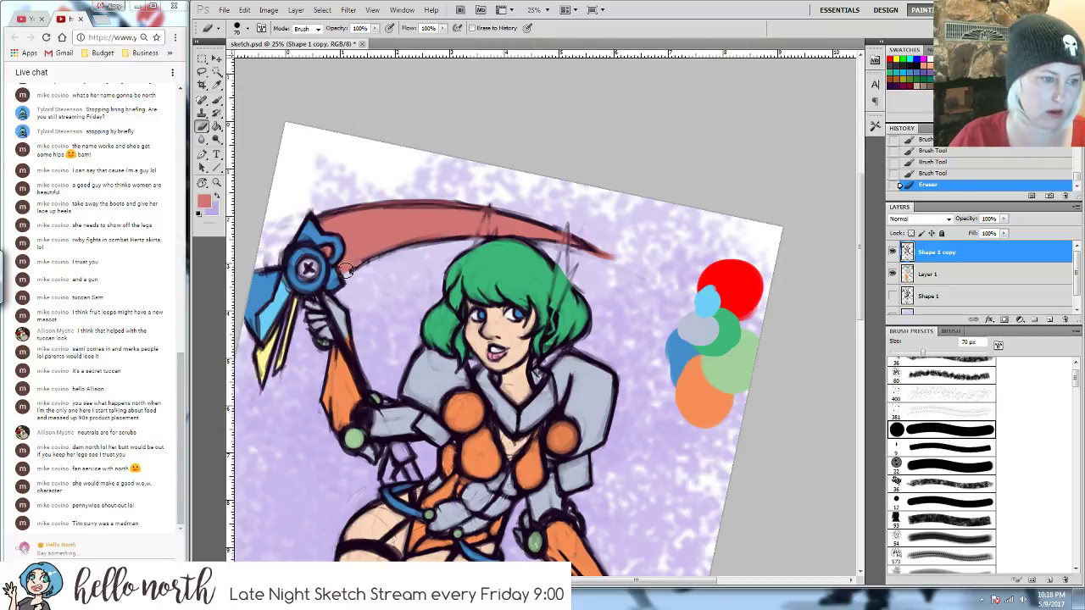
{"action": "mouse_move", "coordinate": [345, 269]}
{"action": "left_mouse_down"}
{"action": "mouse_move", "coordinate": [430, 243]}
{"action": "mouse_move", "coordinate": [462, 245]}
{"action": "left_mouse_up"}
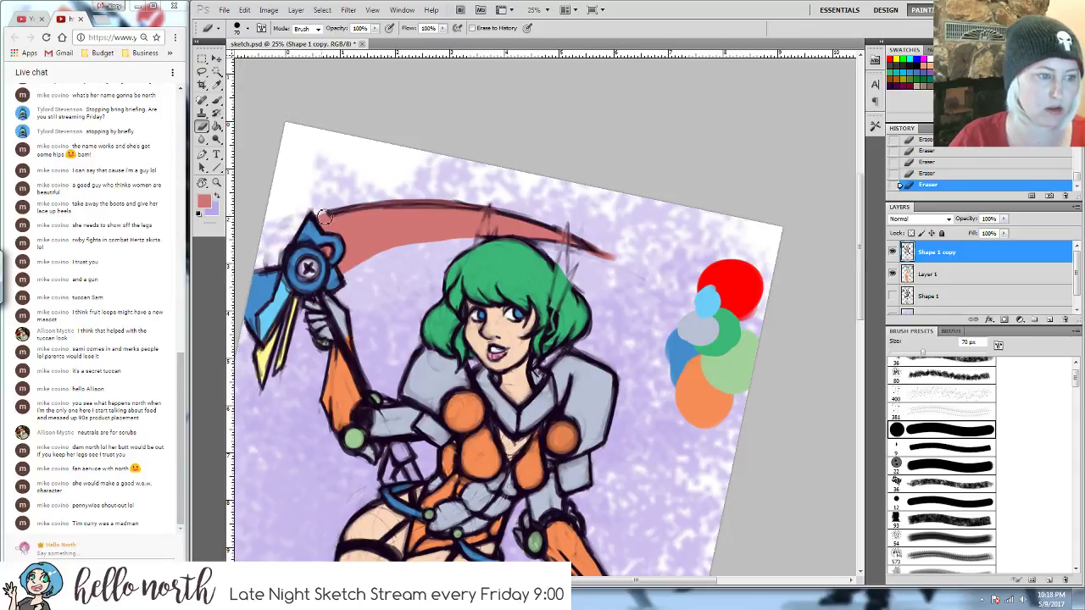
{"action": "left_click_drag", "start_coordinate": [325, 218], "coordinate": [462, 205]}
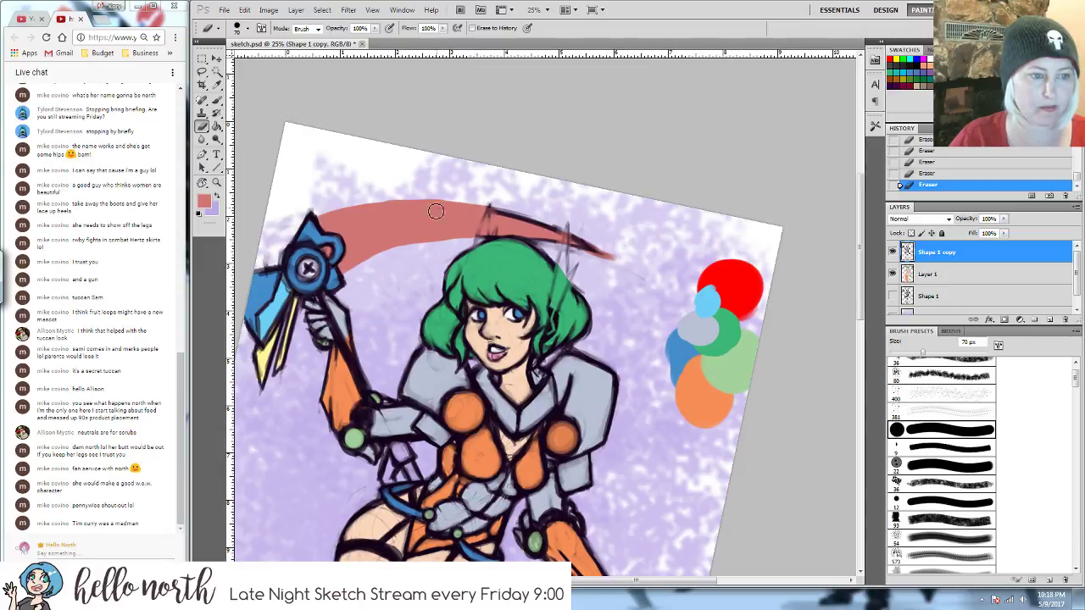
{"action": "mouse_move", "coordinate": [500, 210]}
{"action": "left_mouse_down"}
{"action": "mouse_move", "coordinate": [550, 228]}
{"action": "mouse_move", "coordinate": [535, 237]}
{"action": "mouse_move", "coordinate": [554, 248]}
{"action": "mouse_move", "coordinate": [581, 236]}
{"action": "left_mouse_up"}
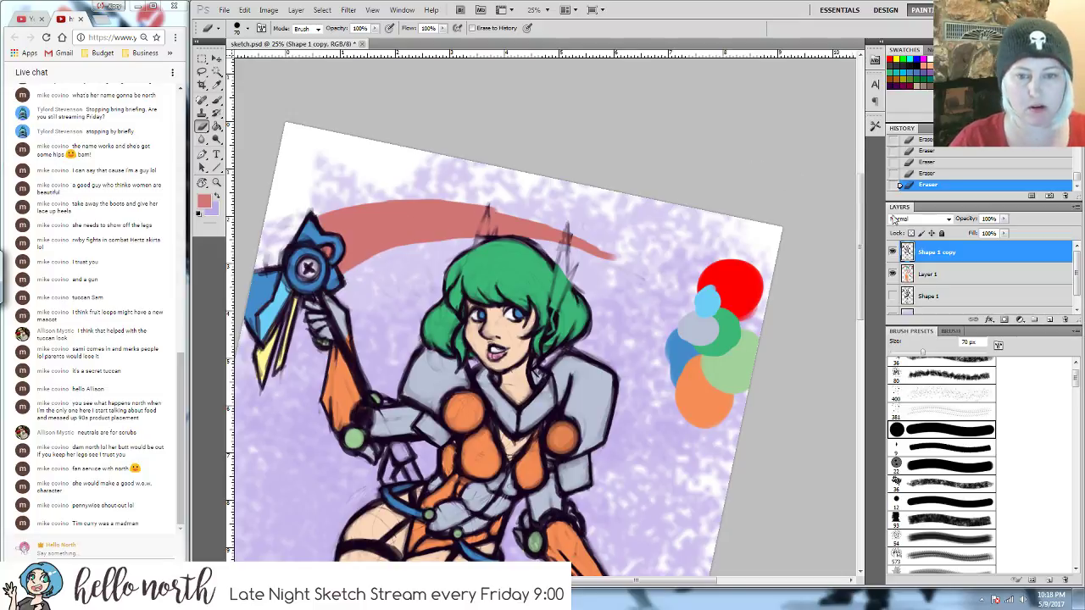
- Roughen the edges of the curved red blade on Layer 1 and extend its tip with muted red strokes
{"action": "left_click", "coordinate": [922, 274]}
{"action": "left_click", "coordinate": [922, 253]}
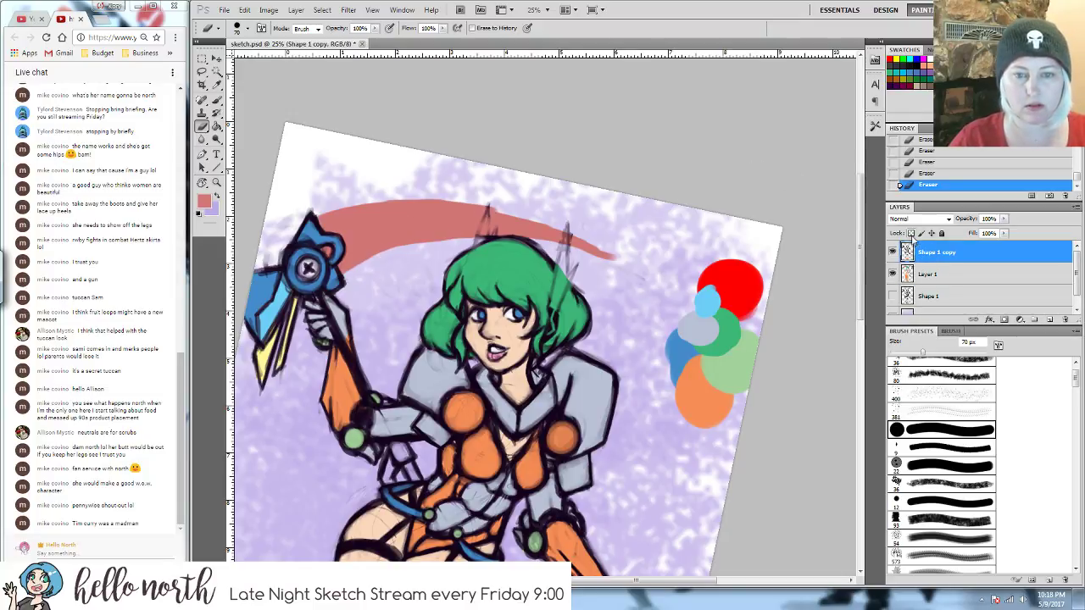
{"action": "left_click", "coordinate": [926, 277]}
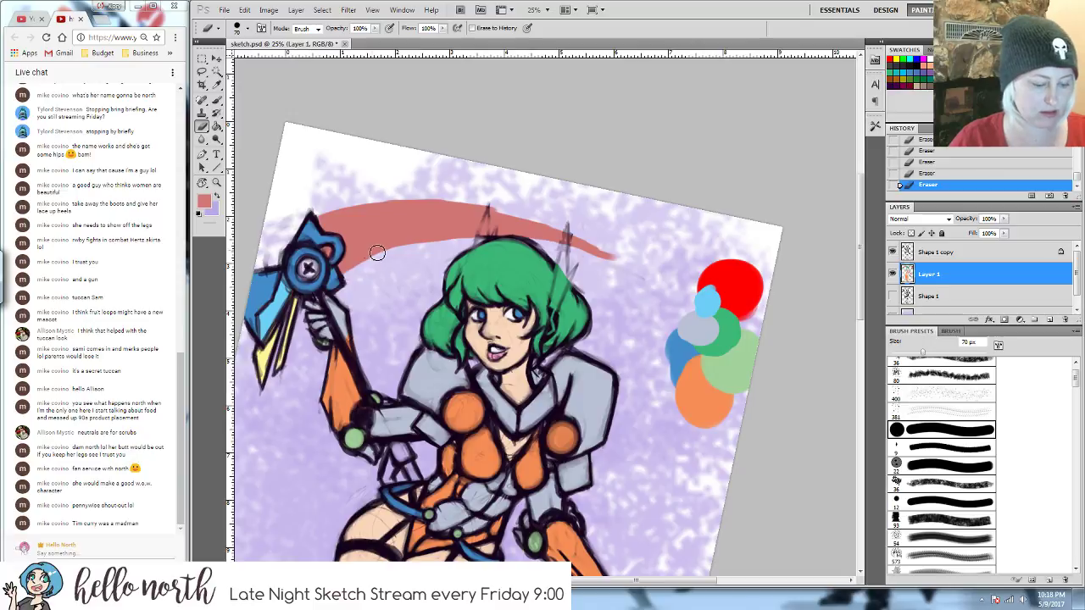
{"action": "key", "text": "b"}
{"action": "mouse_move", "coordinate": [349, 275]}
{"action": "left_mouse_down"}
{"action": "mouse_move", "coordinate": [424, 249]}
{"action": "mouse_move", "coordinate": [381, 260]}
{"action": "mouse_move", "coordinate": [412, 245]}
{"action": "mouse_move", "coordinate": [542, 239]}
{"action": "mouse_move", "coordinate": [618, 260]}
{"action": "mouse_move", "coordinate": [647, 288]}
{"action": "mouse_move", "coordinate": [624, 280]}
{"action": "mouse_move", "coordinate": [619, 258]}
{"action": "mouse_move", "coordinate": [652, 276]}
{"action": "left_mouse_up"}
{"action": "key", "text": "e"}
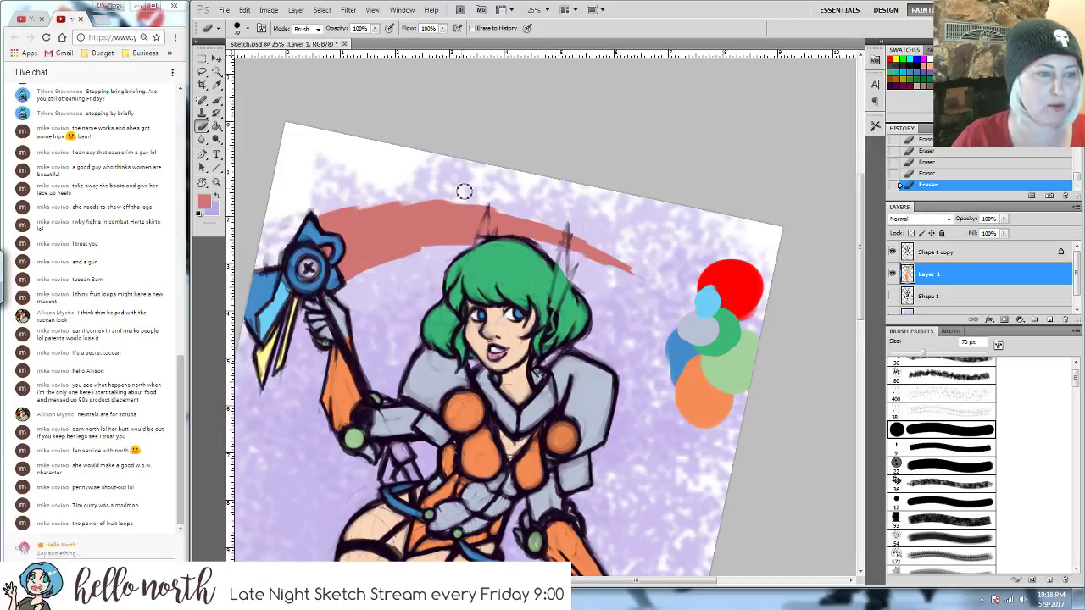
{"action": "key", "text": "b"}
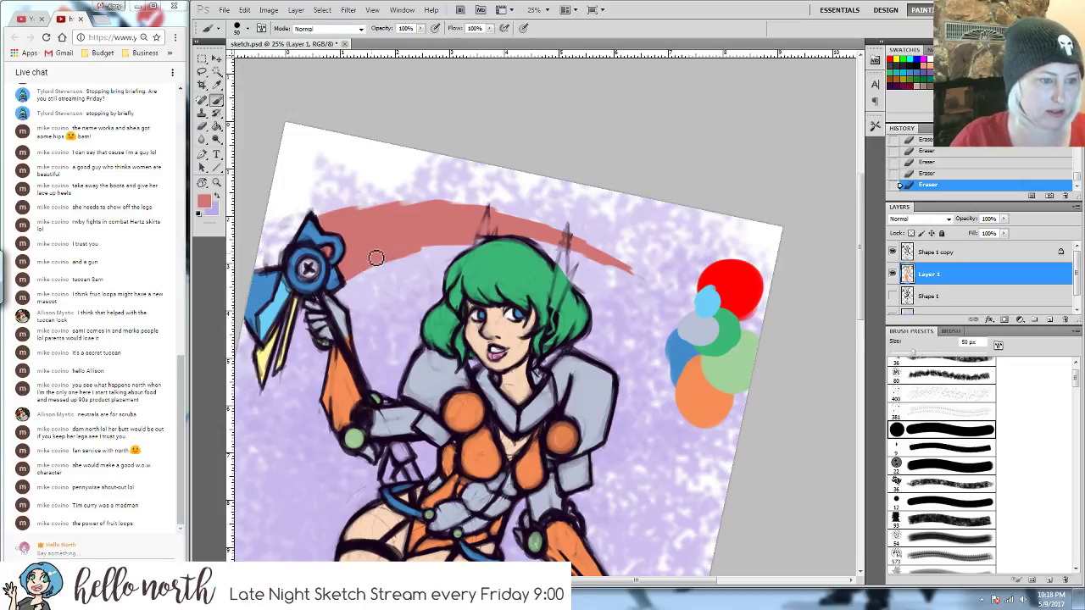
{"action": "mouse_move", "coordinate": [360, 270]}
{"action": "left_mouse_down"}
{"action": "mouse_move", "coordinate": [420, 250]}
{"action": "mouse_move", "coordinate": [367, 268]}
{"action": "mouse_move", "coordinate": [402, 231]}
{"action": "left_mouse_up"}
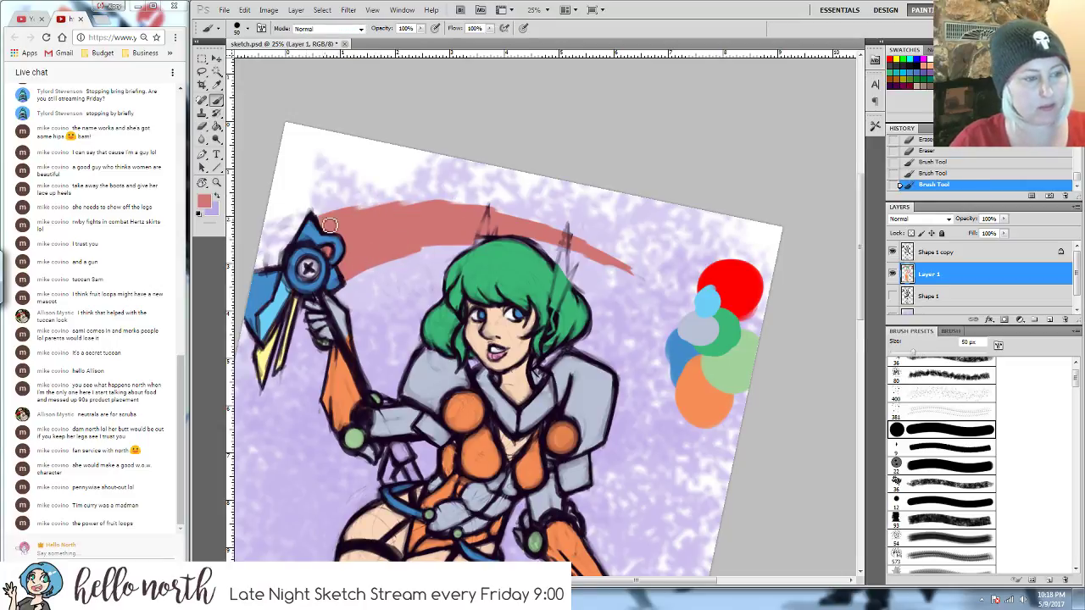
- Choose a darker red (#b84a4a) and shade the inner part of the curved blade with a larger brush at 53% opacity
{"action": "left_click", "coordinate": [202, 203]}
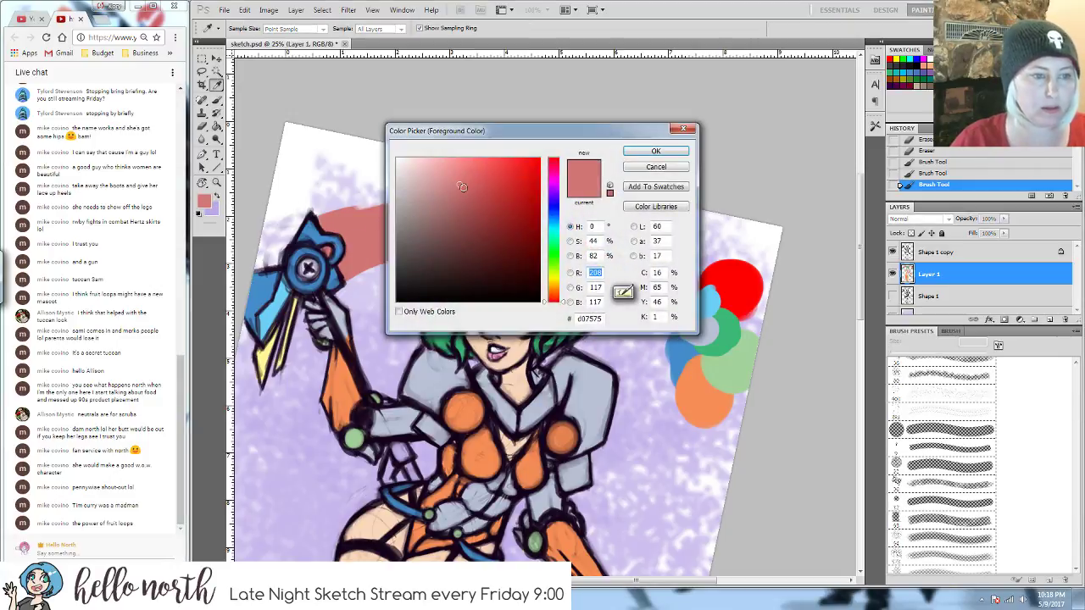
{"action": "left_click_drag", "start_coordinate": [462, 186], "coordinate": [482, 196]}
{"action": "left_click", "coordinate": [652, 151]}
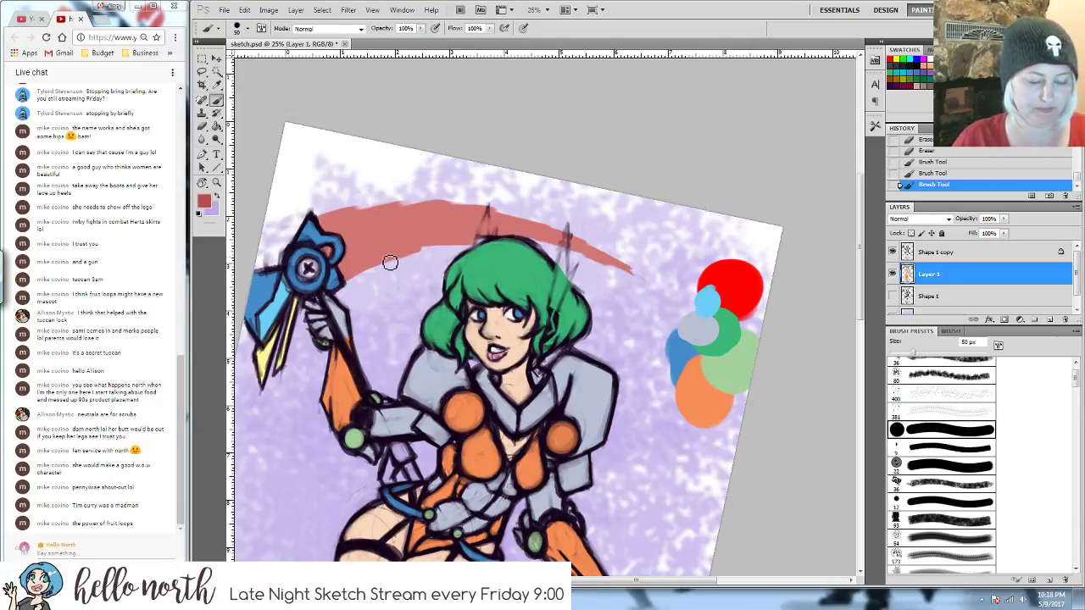
{"action": "key", "text": "bracketright"}
{"action": "key", "text": "bracketright"}
{"action": "key", "text": "bracketright"}
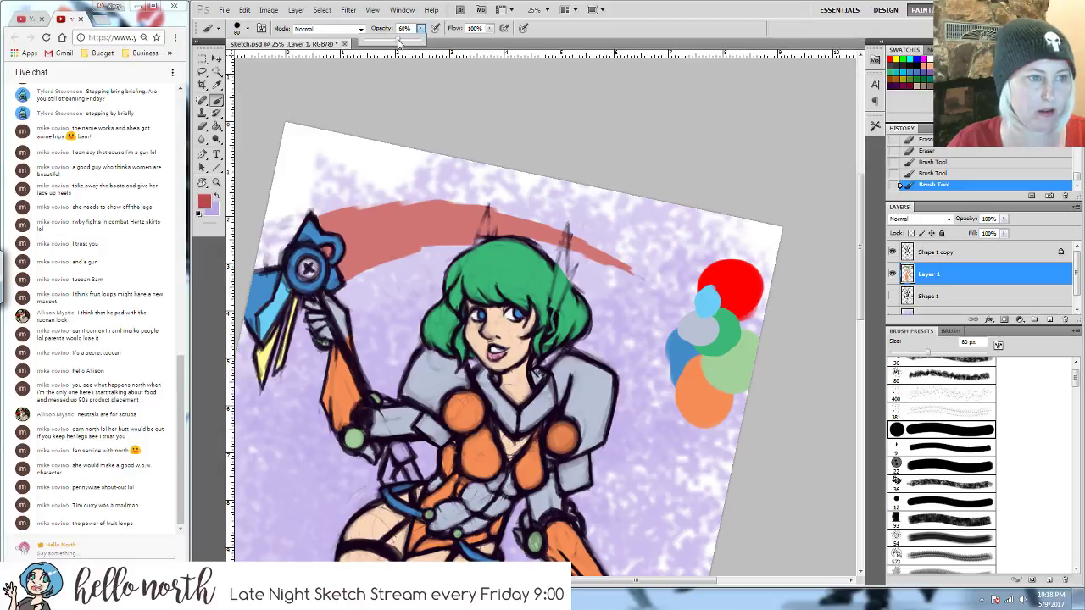
{"action": "mouse_move", "coordinate": [346, 270]}
{"action": "left_mouse_down"}
{"action": "mouse_move", "coordinate": [378, 256]}
{"action": "mouse_move", "coordinate": [349, 272]}
{"action": "mouse_move", "coordinate": [370, 248]}
{"action": "mouse_move", "coordinate": [350, 254]}
{"action": "mouse_move", "coordinate": [367, 231]}
{"action": "mouse_move", "coordinate": [348, 240]}
{"action": "mouse_move", "coordinate": [381, 224]}
{"action": "mouse_move", "coordinate": [384, 253]}
{"action": "mouse_move", "coordinate": [445, 236]}
{"action": "left_mouse_up"}
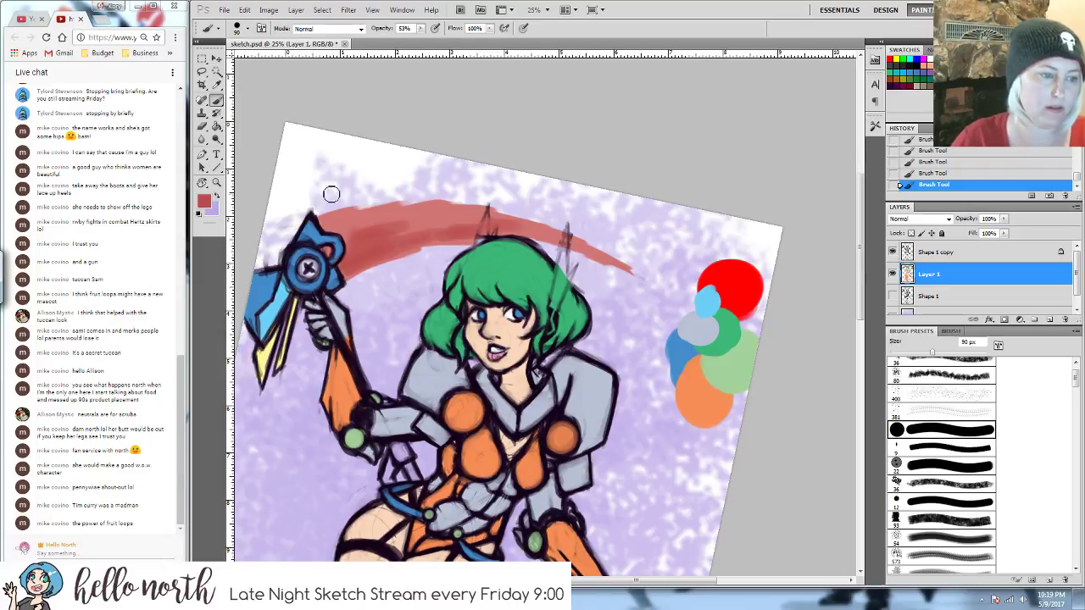
- Choose a pale pink and draw thin jagged highlight lines across the curved blade with a 15 px brush, undoing the first stray stroke
{"action": "left_click", "coordinate": [204, 201]}
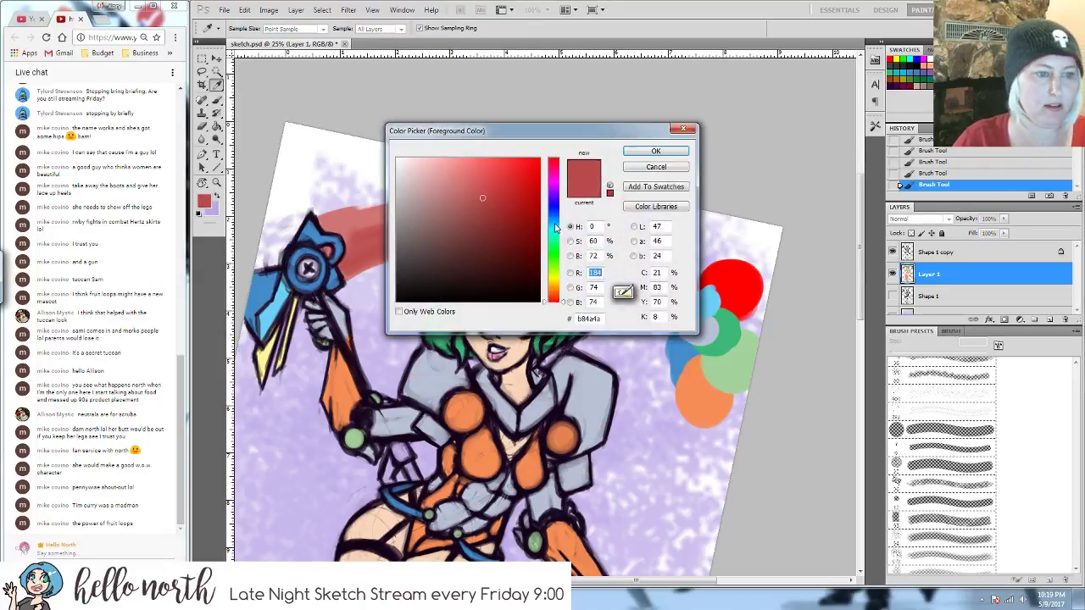
{"action": "left_click", "coordinate": [459, 185]}
{"action": "left_click_drag", "start_coordinate": [455, 184], "coordinate": [423, 157]}
{"action": "key", "text": "Return"}
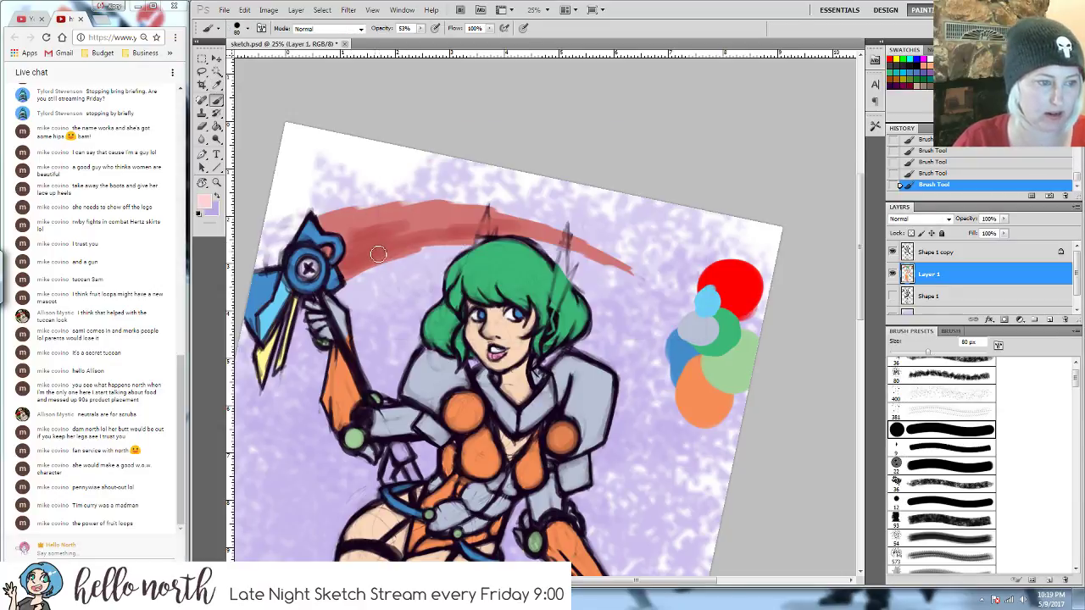
{"action": "left_click_drag", "start_coordinate": [342, 259], "coordinate": [389, 258]}
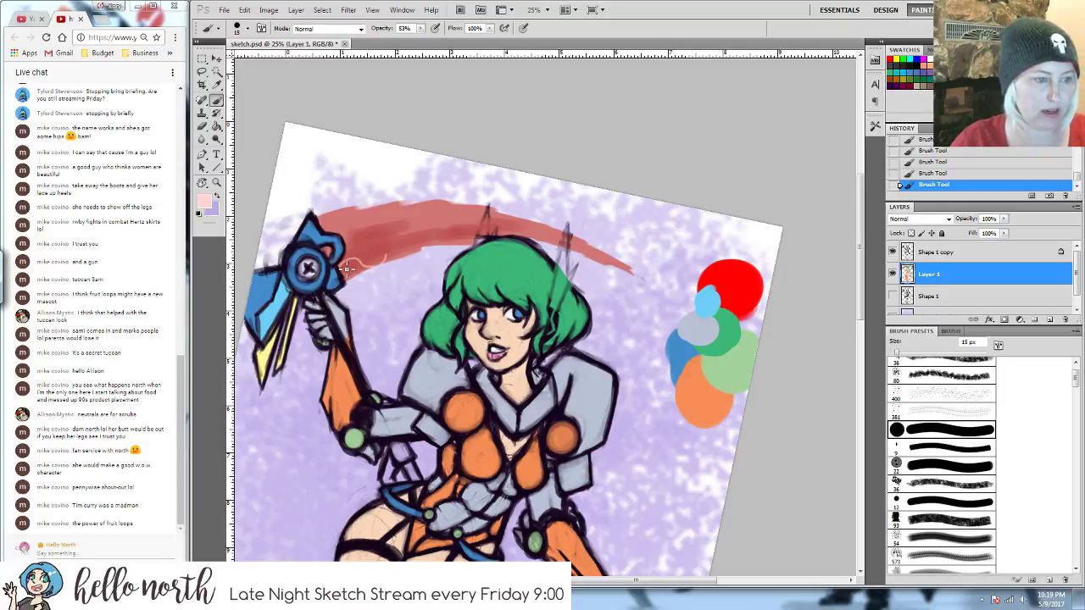
{"action": "left_click", "coordinate": [905, 174]}
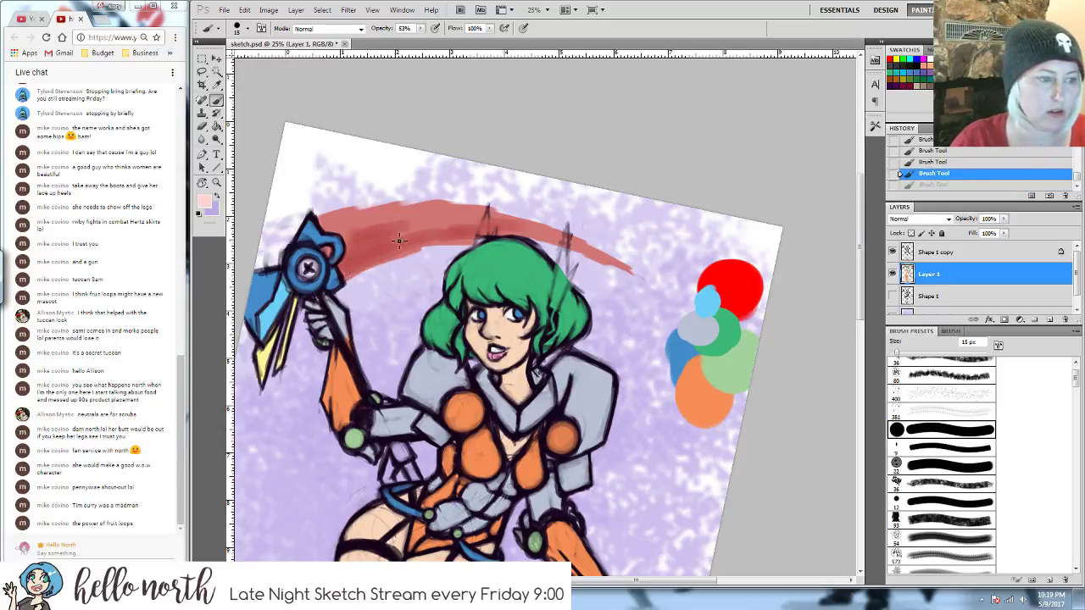
{"action": "left_click_drag", "start_coordinate": [342, 269], "coordinate": [366, 269]}
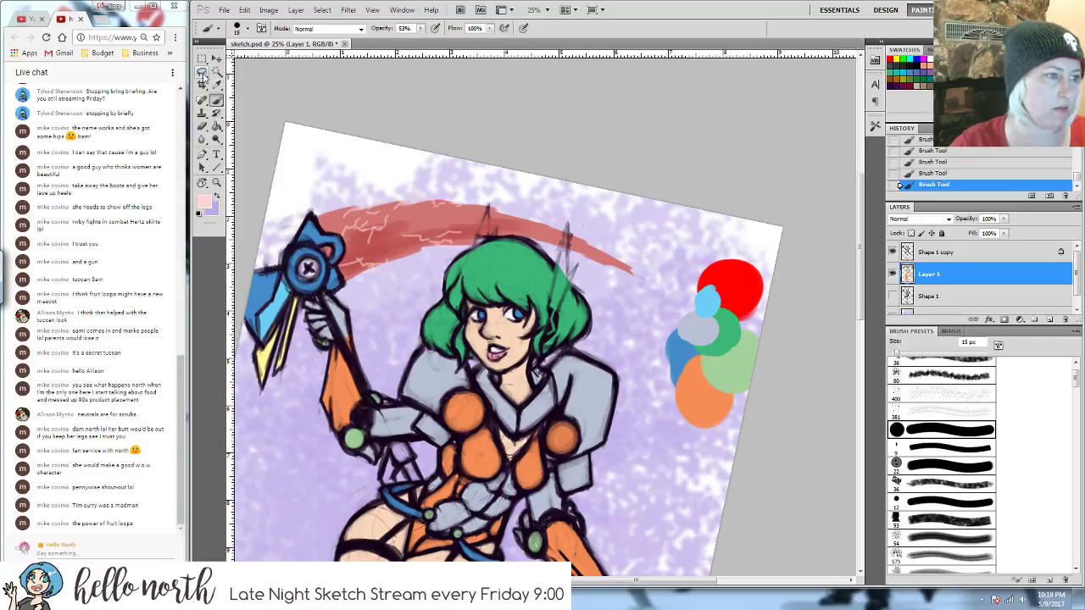
- Lasso the whole curved red blade, adding the area around its tip to the selection
{"action": "left_click", "coordinate": [202, 71]}
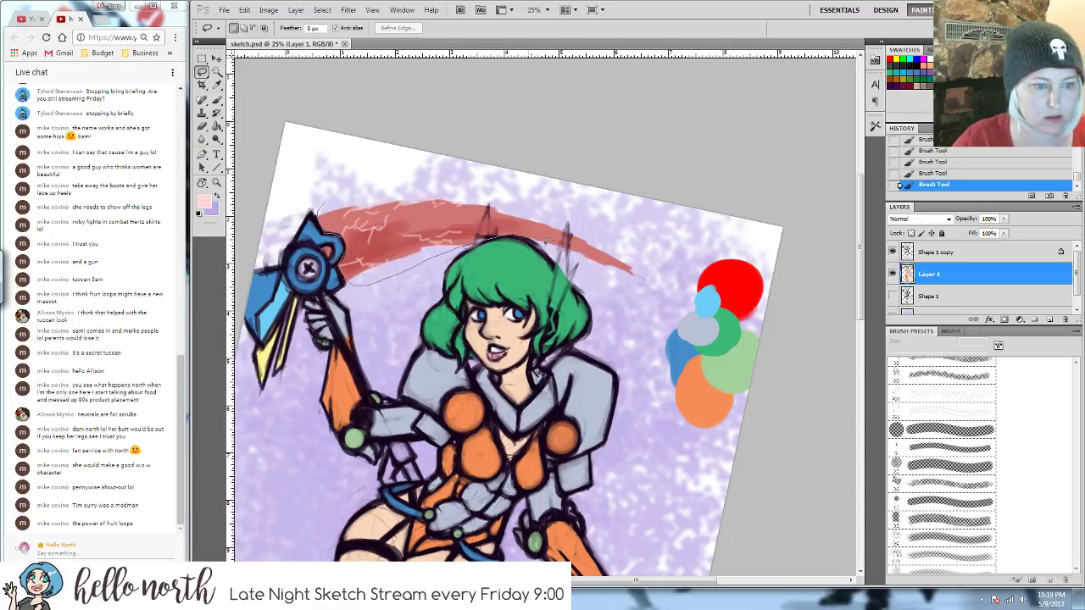
{"action": "mouse_move", "coordinate": [657, 267]}
{"action": "left_mouse_down"}
{"action": "mouse_move", "coordinate": [474, 176]}
{"action": "mouse_move", "coordinate": [331, 203]}
{"action": "mouse_move", "coordinate": [423, 256]}
{"action": "mouse_move", "coordinate": [523, 227]}
{"action": "mouse_move", "coordinate": [649, 247]}
{"action": "left_mouse_up"}
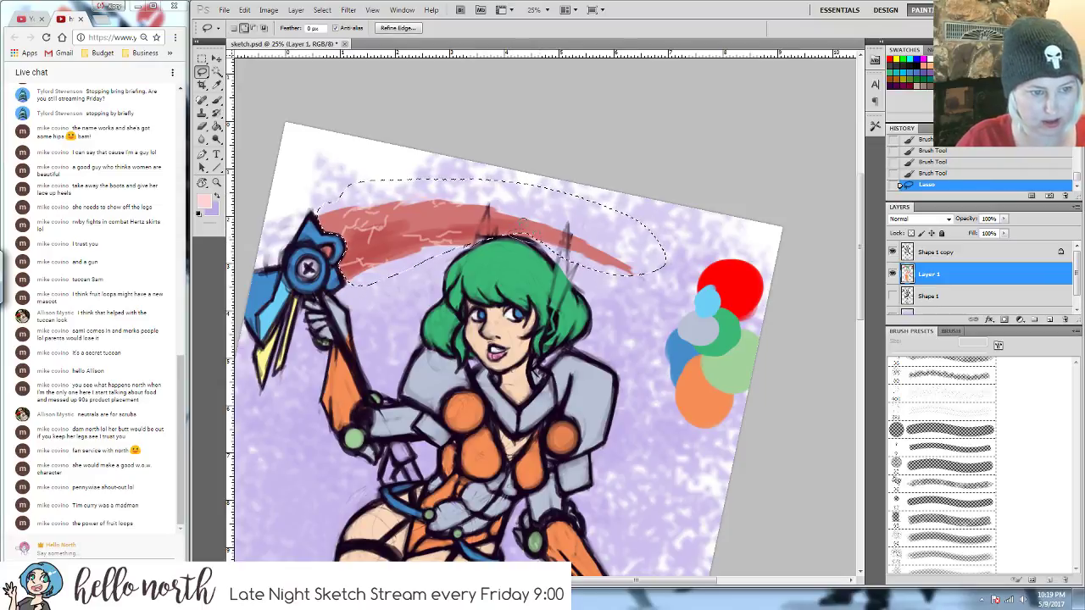
{"action": "mouse_move", "coordinate": [566, 247]}
{"action": "left_mouse_down"}
{"action": "mouse_move", "coordinate": [593, 263]}
{"action": "mouse_move", "coordinate": [551, 256]}
{"action": "mouse_move", "coordinate": [652, 287]}
{"action": "left_mouse_up"}
- Apply a Gaussian Blur to the selected blade, raising the radius to soften its highlights and shading
{"action": "left_click", "coordinate": [322, 9]}
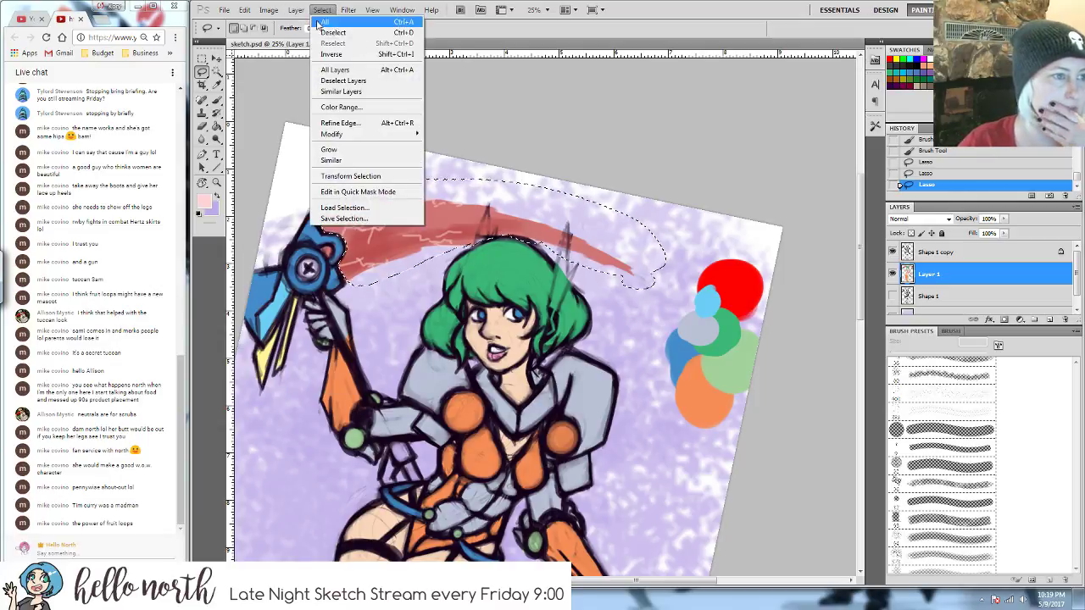
{"action": "left_click", "coordinate": [348, 11]}
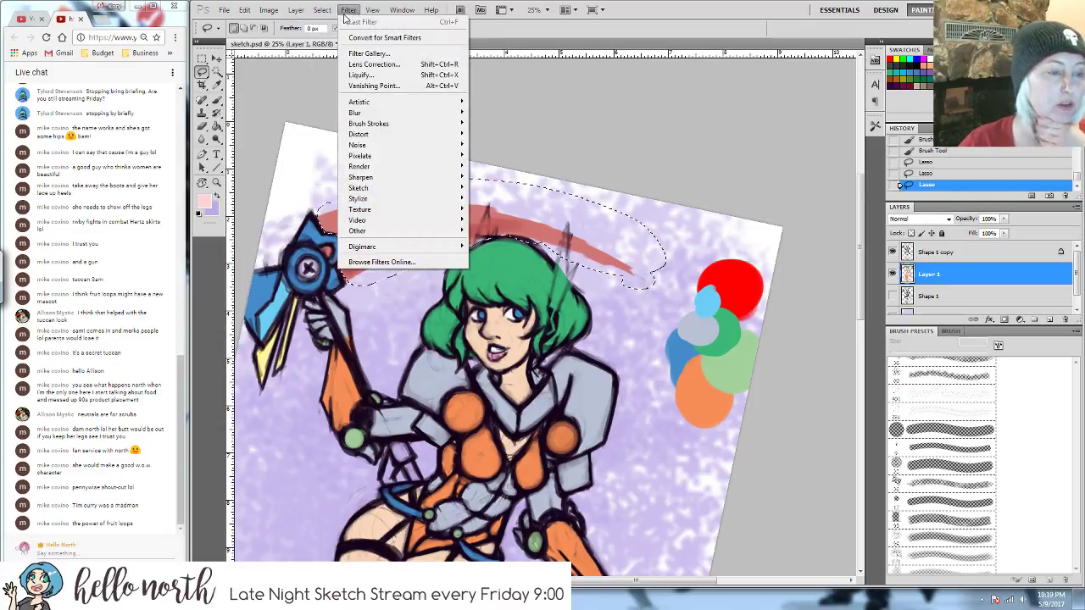
{"action": "mouse_move", "coordinate": [374, 117]}
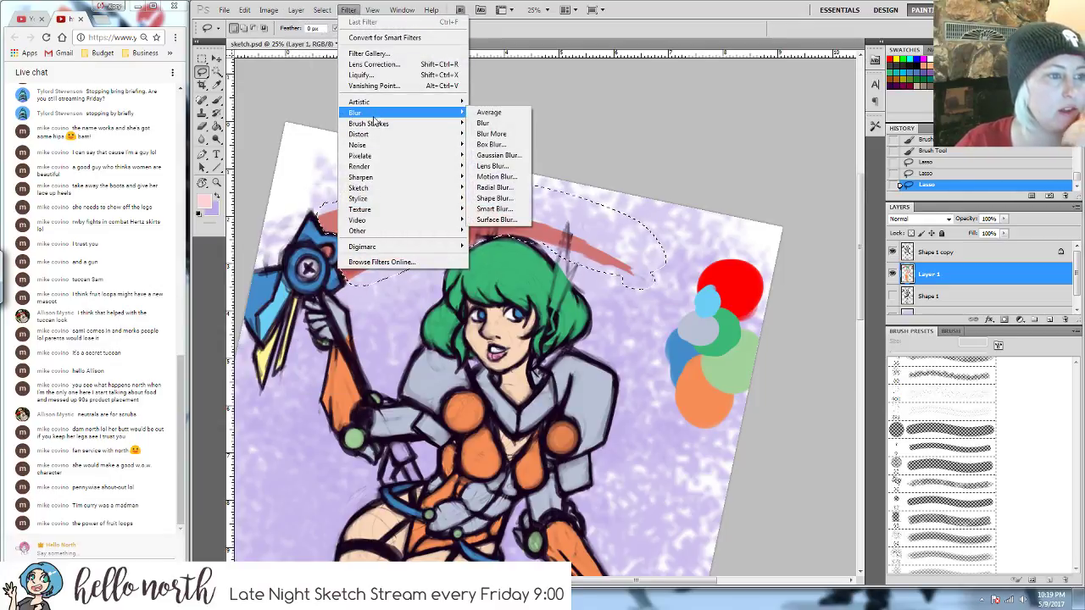
{"action": "left_click", "coordinate": [498, 155]}
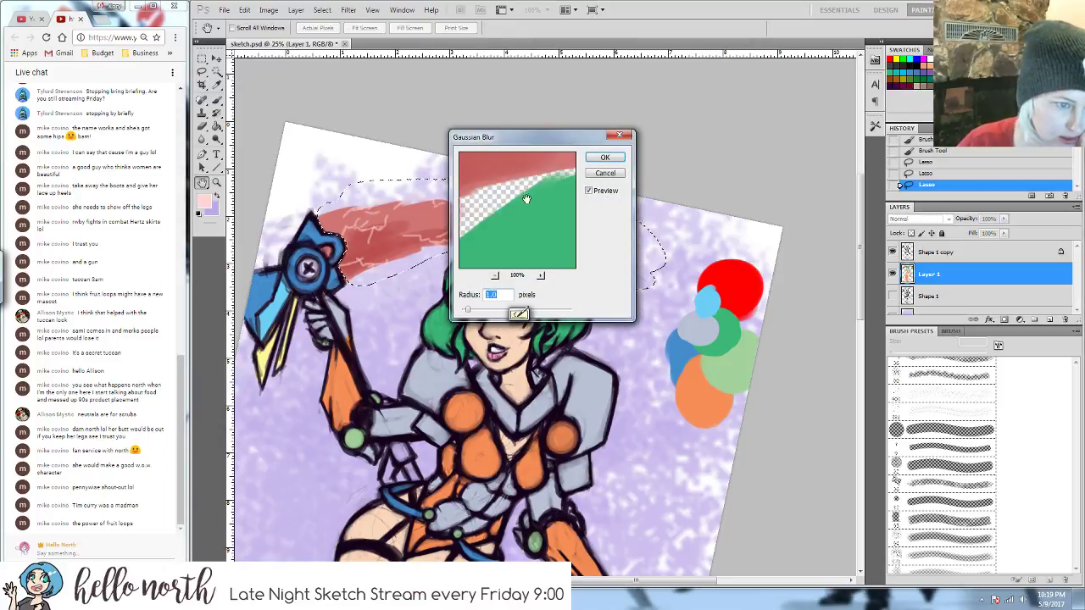
{"action": "left_click", "coordinate": [495, 276]}
{"action": "left_click", "coordinate": [494, 275]}
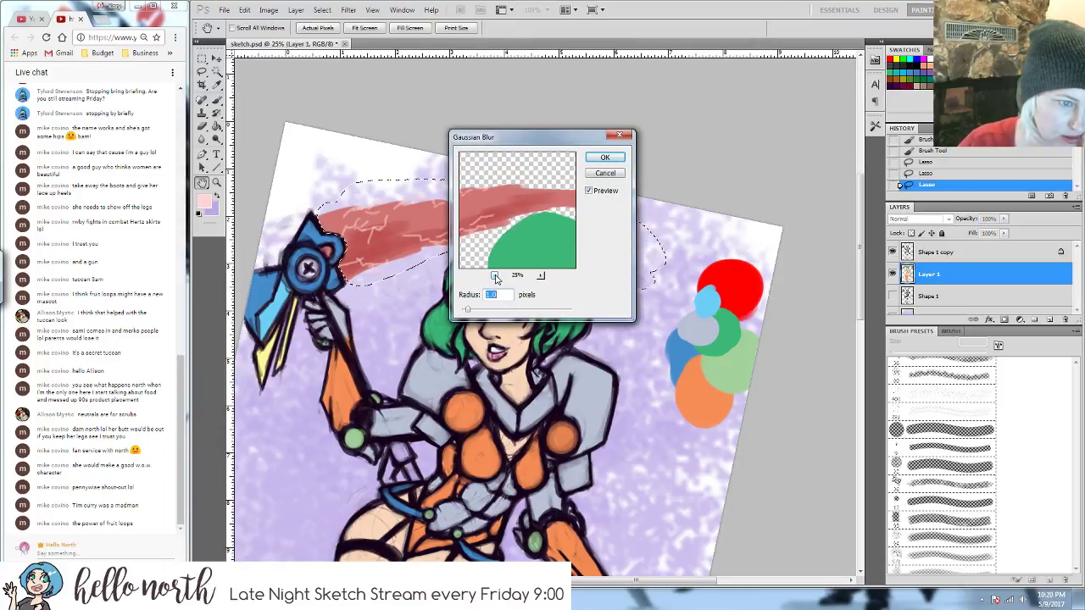
{"action": "left_click_drag", "start_coordinate": [466, 308], "coordinate": [503, 311]}
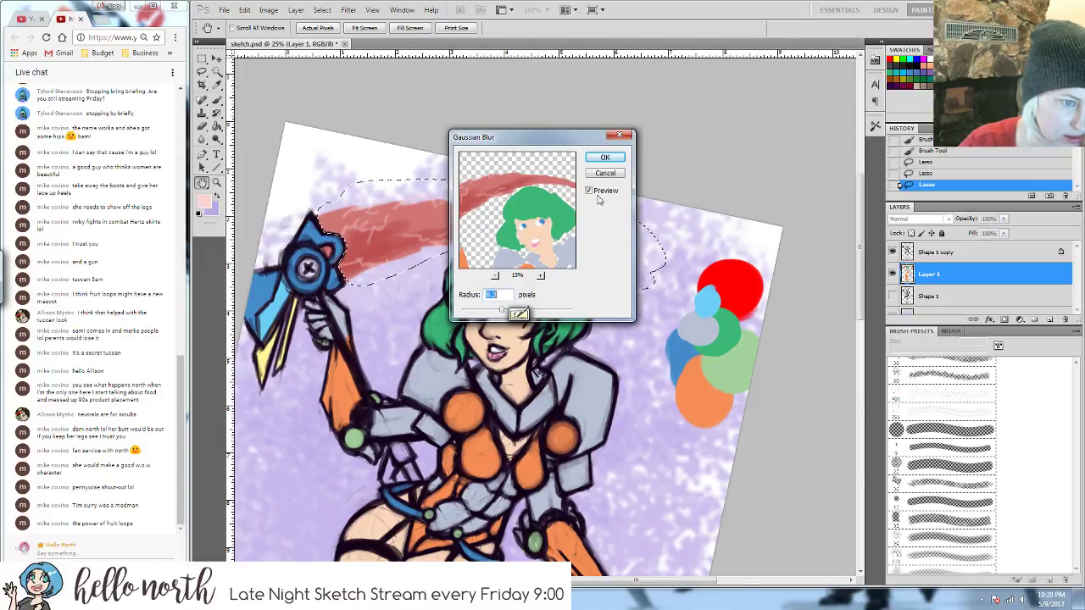
{"action": "left_click", "coordinate": [602, 158]}
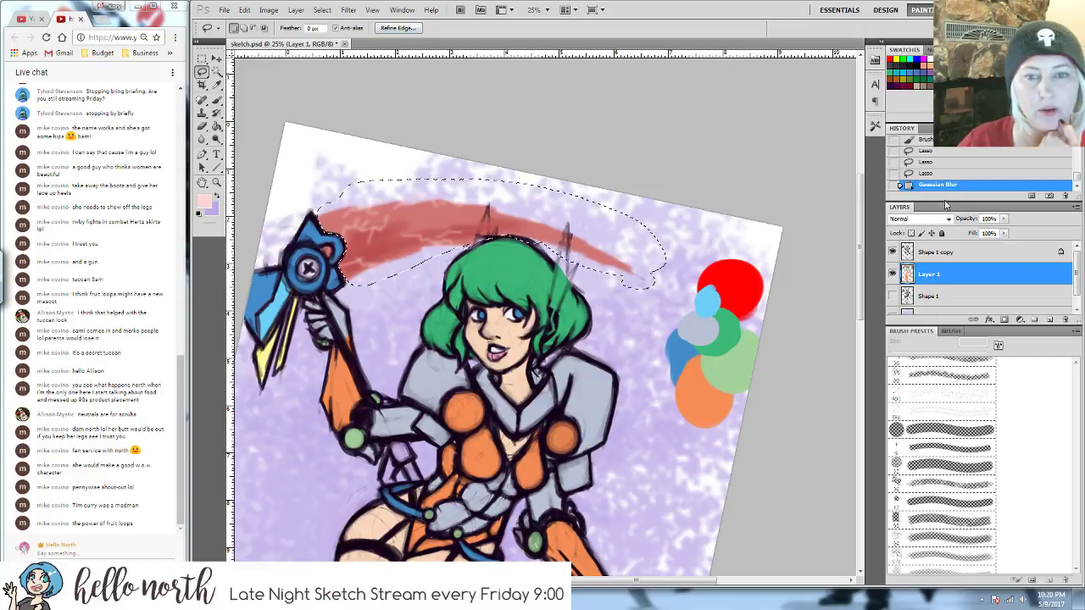
{"action": "left_click", "coordinate": [1003, 219]}
{"action": "mouse_move", "coordinate": [1000, 233]}
{"action": "left_mouse_down"}
{"action": "mouse_move", "coordinate": [987, 235]}
{"action": "mouse_move", "coordinate": [1034, 238]}
{"action": "left_mouse_up"}
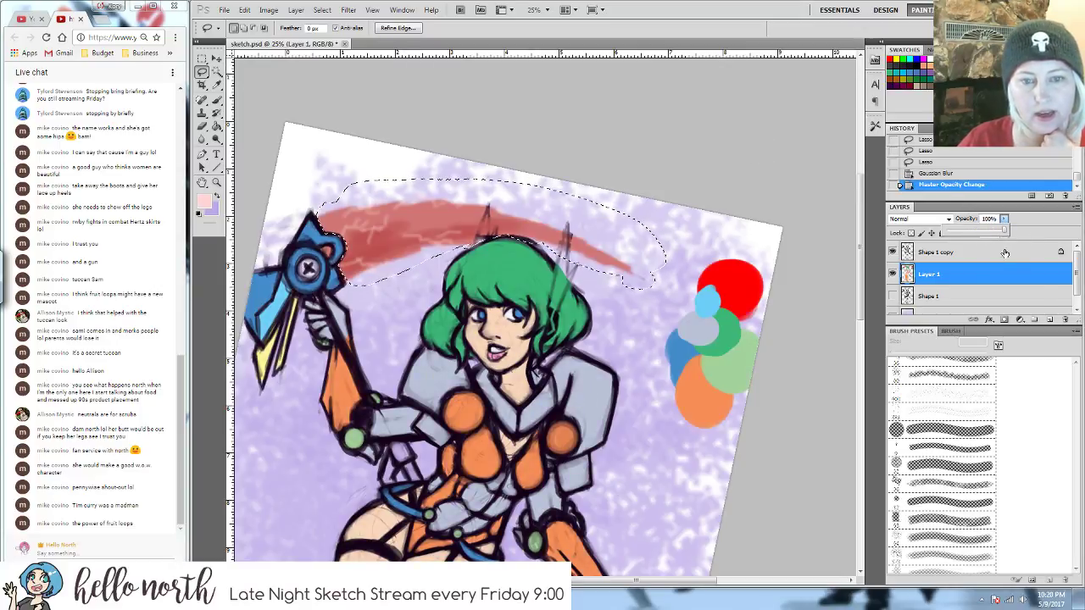
{"action": "left_click", "coordinate": [1019, 319]}
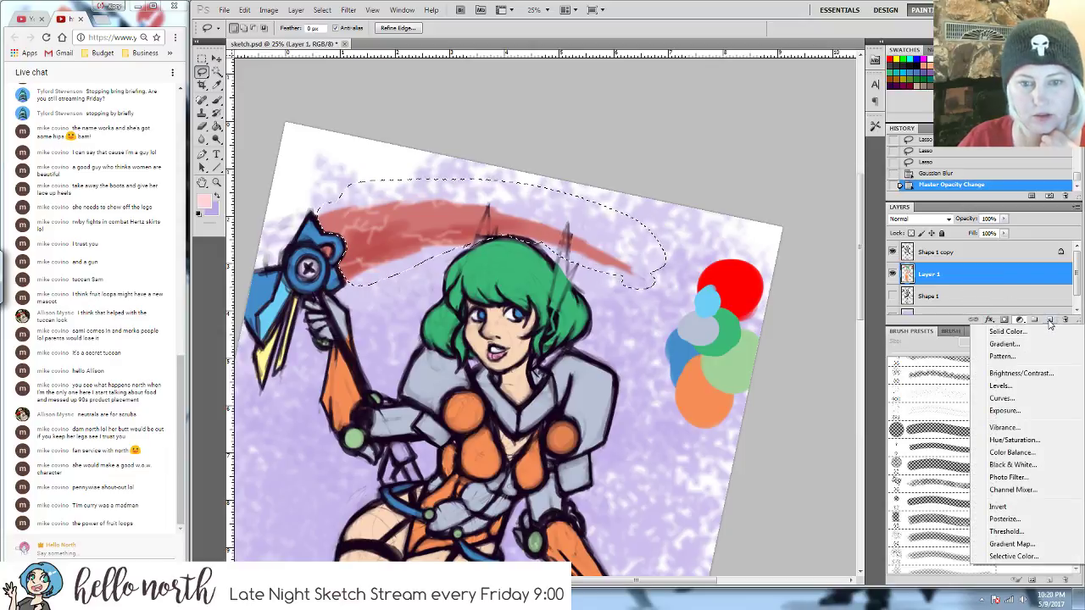
{"action": "key", "text": "Escape"}
- Cut the selected blade from Layer 1, paste it onto a new layer and move it back beside the staff head
{"action": "key", "text": "ctrl+x"}
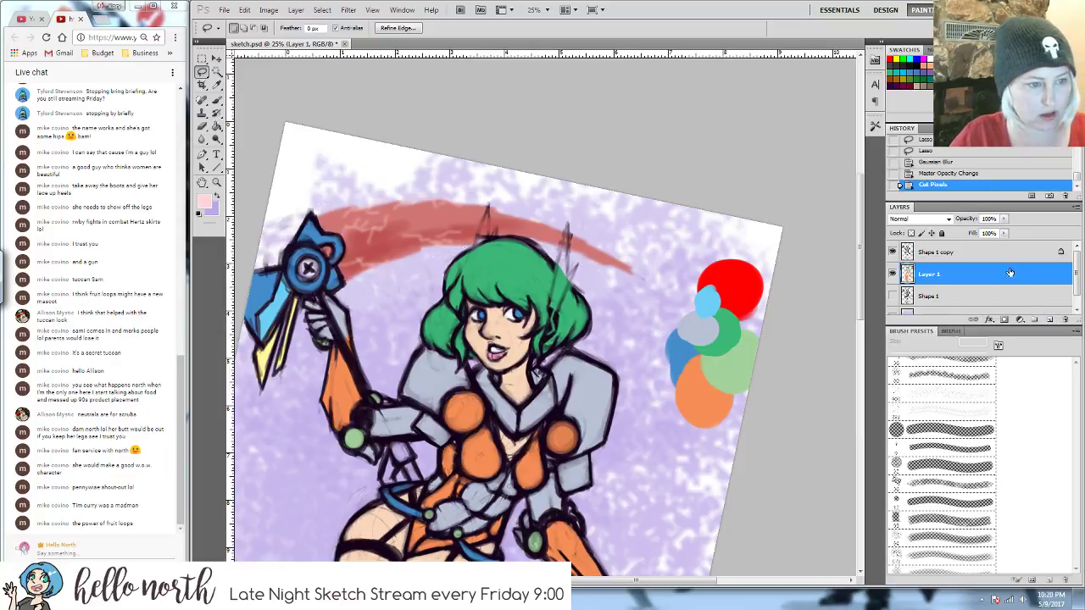
{"action": "left_click", "coordinate": [1048, 320]}
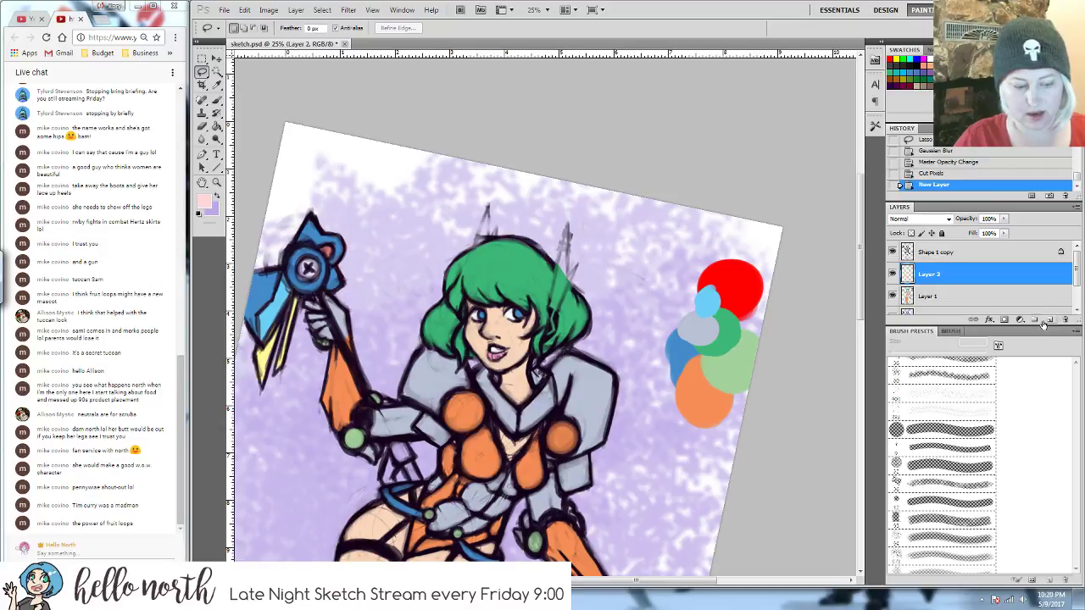
{"action": "key", "text": "v"}
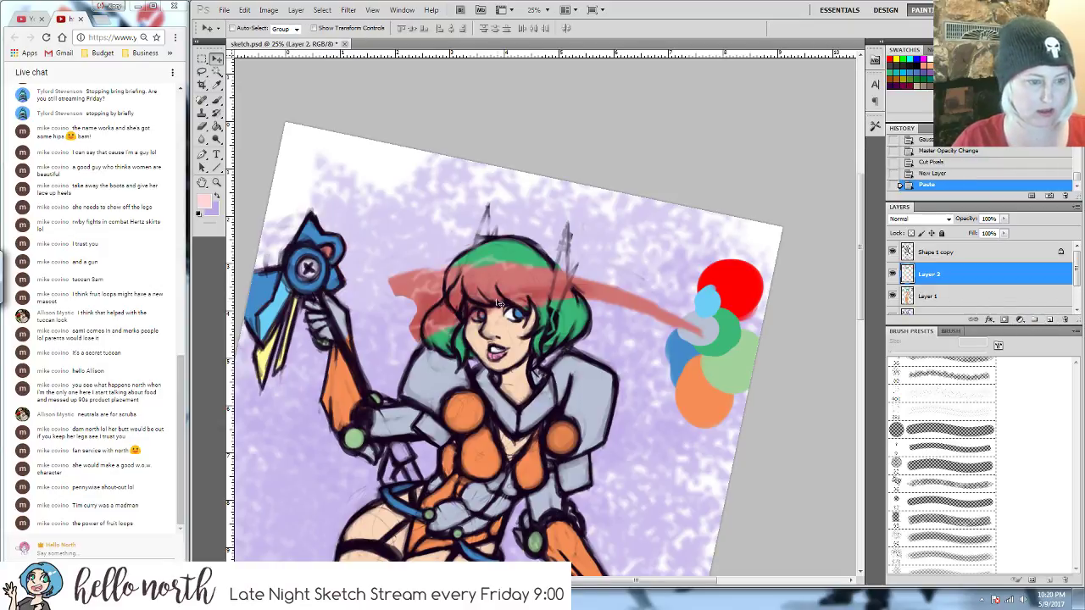
{"action": "mouse_move", "coordinate": [505, 292]}
{"action": "left_mouse_down"}
{"action": "mouse_move", "coordinate": [432, 210]}
{"action": "mouse_move", "coordinate": [432, 229]}
{"action": "left_mouse_up"}
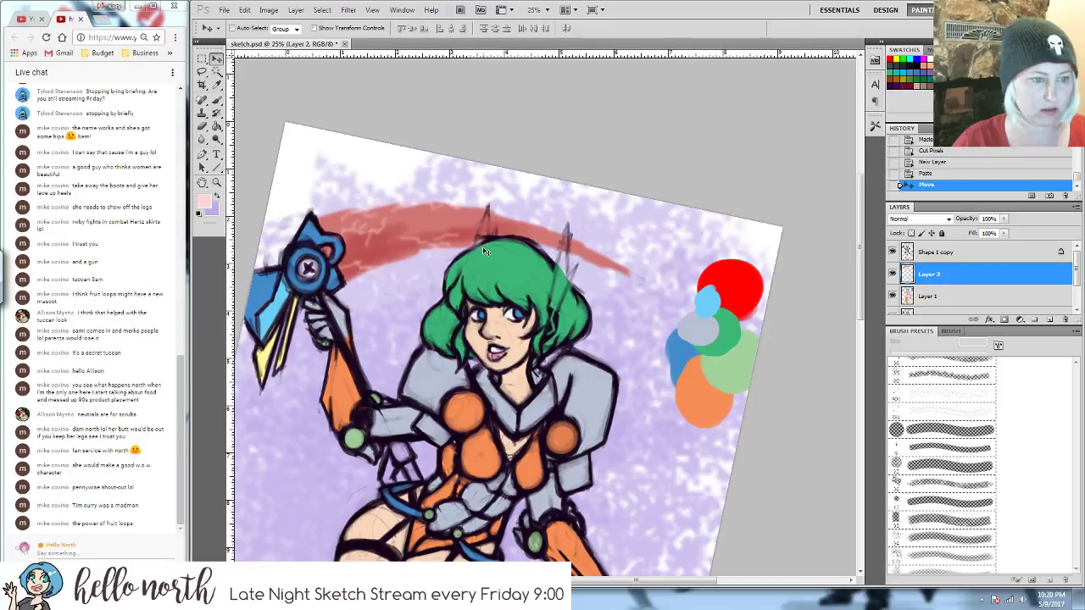
- Lower the opacity of the separated red blade's layer, Layer 2, to 88%
{"action": "mouse_move", "coordinate": [1004, 220]}
{"action": "left_mouse_down"}
{"action": "mouse_move", "coordinate": [981, 234]}
{"action": "mouse_move", "coordinate": [999, 235]}
{"action": "left_mouse_up"}
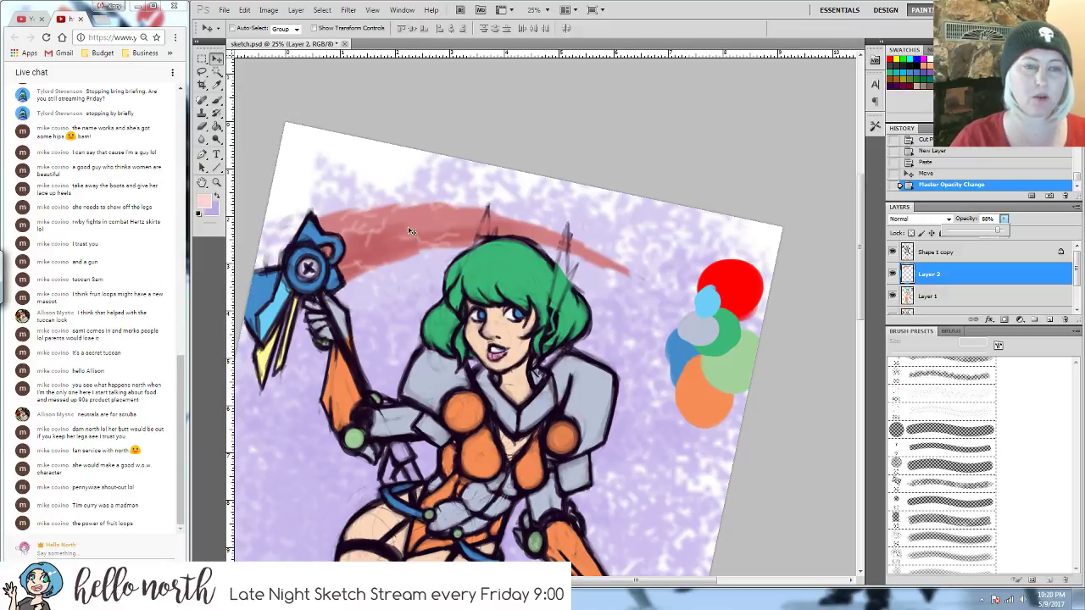
{"action": "scroll", "coordinate": [485, 214], "scroll_direction": "down", "scroll_amount": 3}
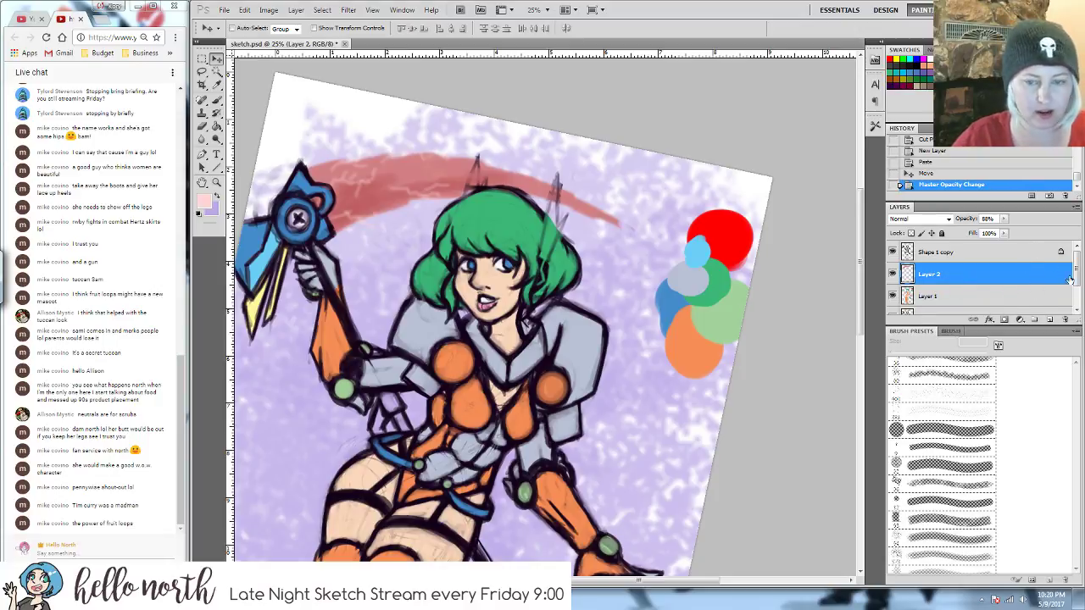
- On Layer 1, sample the palette's light blue and paint the jagged stem beside her ear with a 30 px brush
{"action": "left_click", "coordinate": [1020, 298]}
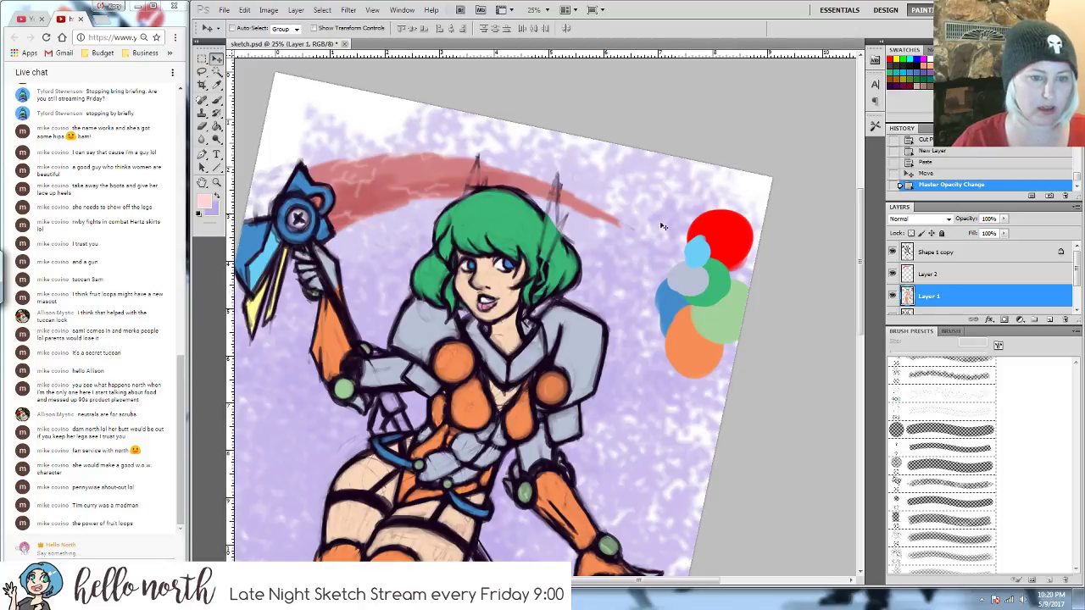
{"action": "key", "text": "b"}
{"action": "left_click", "coordinate": [703, 254], "text": "alt"}
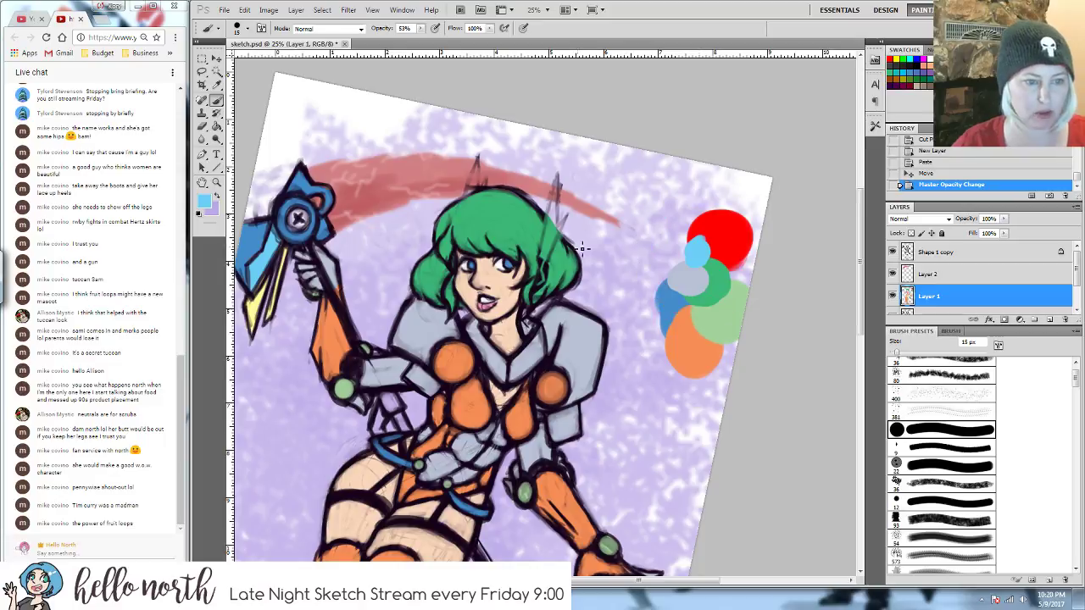
{"action": "scroll", "coordinate": [565, 241], "scroll_direction": "up", "scroll_amount": 1}
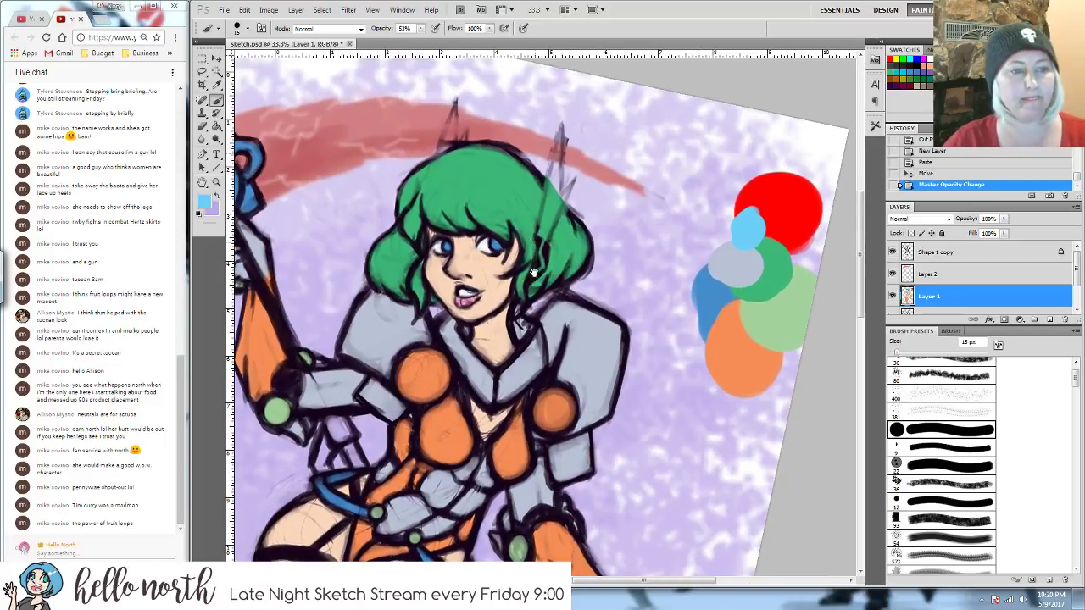
{"action": "scroll", "coordinate": [542, 280], "scroll_direction": "up", "scroll_amount": 1}
{"action": "scroll", "coordinate": [535, 282], "scroll_direction": "up", "scroll_amount": 1}
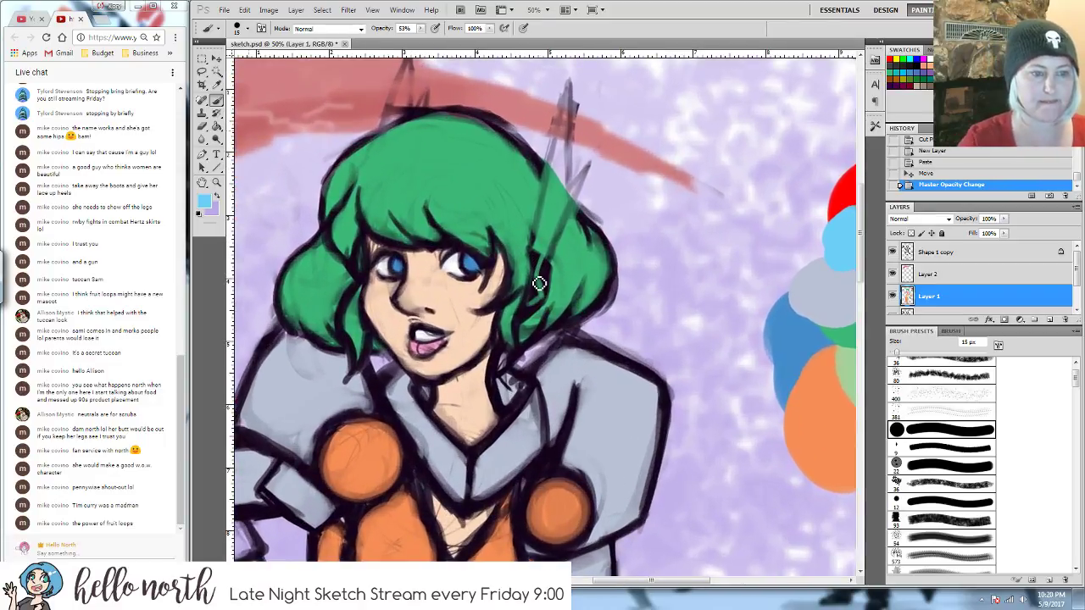
{"action": "scroll", "coordinate": [551, 288], "scroll_direction": "up", "scroll_amount": 1}
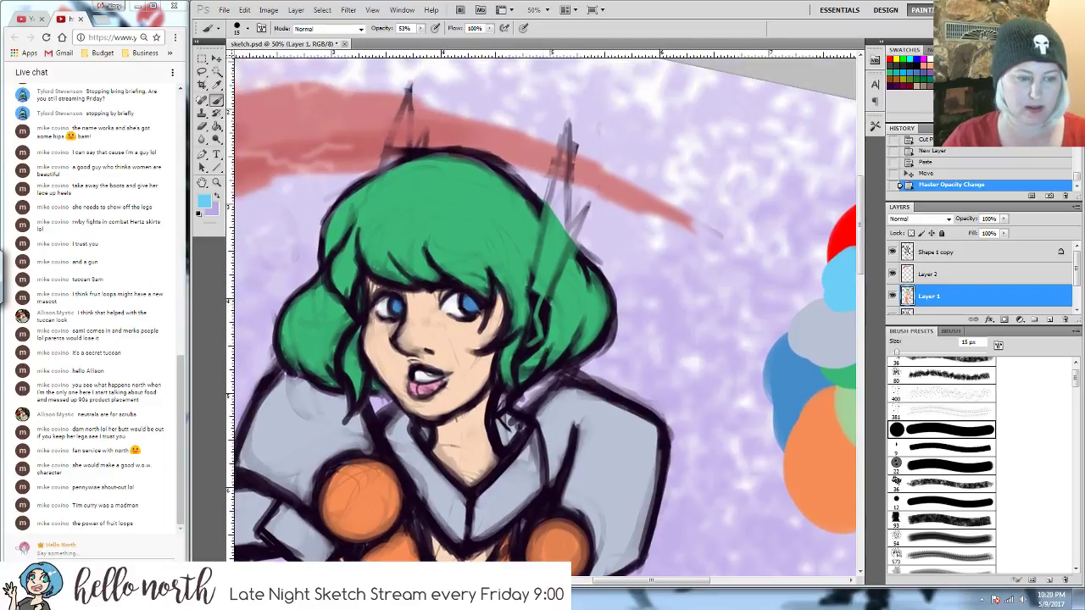
{"action": "key", "text": "]"}
{"action": "key", "text": "]"}
{"action": "mouse_move", "coordinate": [544, 335]}
{"action": "left_mouse_down"}
{"action": "mouse_move", "coordinate": [542, 297]}
{"action": "mouse_move", "coordinate": [542, 355]}
{"action": "left_mouse_up"}
{"action": "left_click_drag", "start_coordinate": [532, 337], "coordinate": [546, 300]}
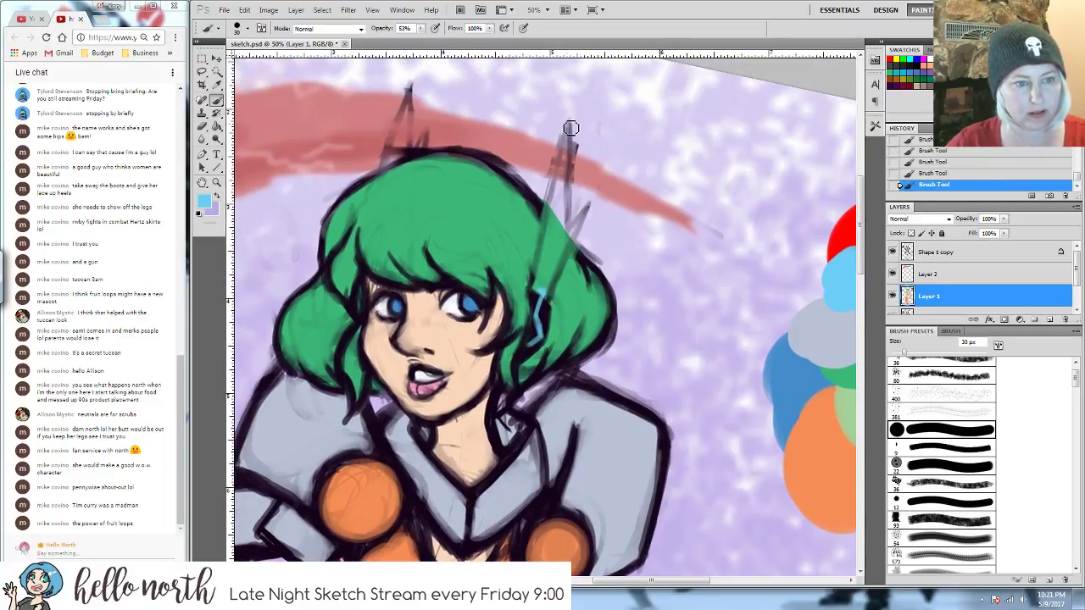
- Paint the tall forked spike above her ear light blue, raising the brush opacity to 100% for solid coverage
{"action": "left_click_drag", "start_coordinate": [571, 128], "coordinate": [538, 296]}
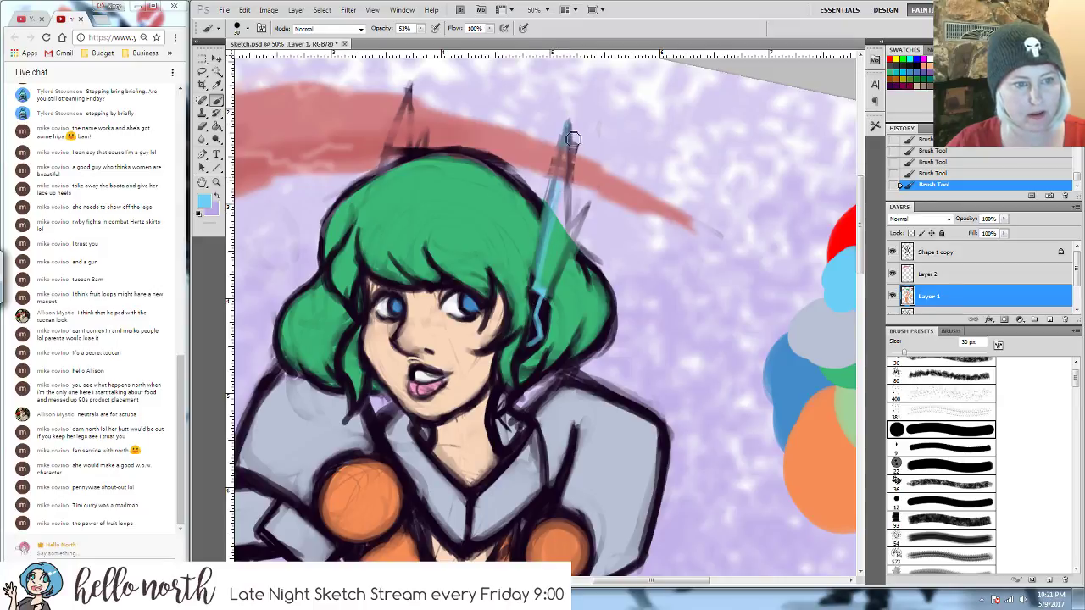
{"action": "mouse_move", "coordinate": [572, 139]}
{"action": "left_mouse_down"}
{"action": "mouse_move", "coordinate": [577, 239]}
{"action": "mouse_move", "coordinate": [594, 206]}
{"action": "mouse_move", "coordinate": [546, 288]}
{"action": "mouse_move", "coordinate": [551, 235]}
{"action": "mouse_move", "coordinate": [556, 252]}
{"action": "left_mouse_up"}
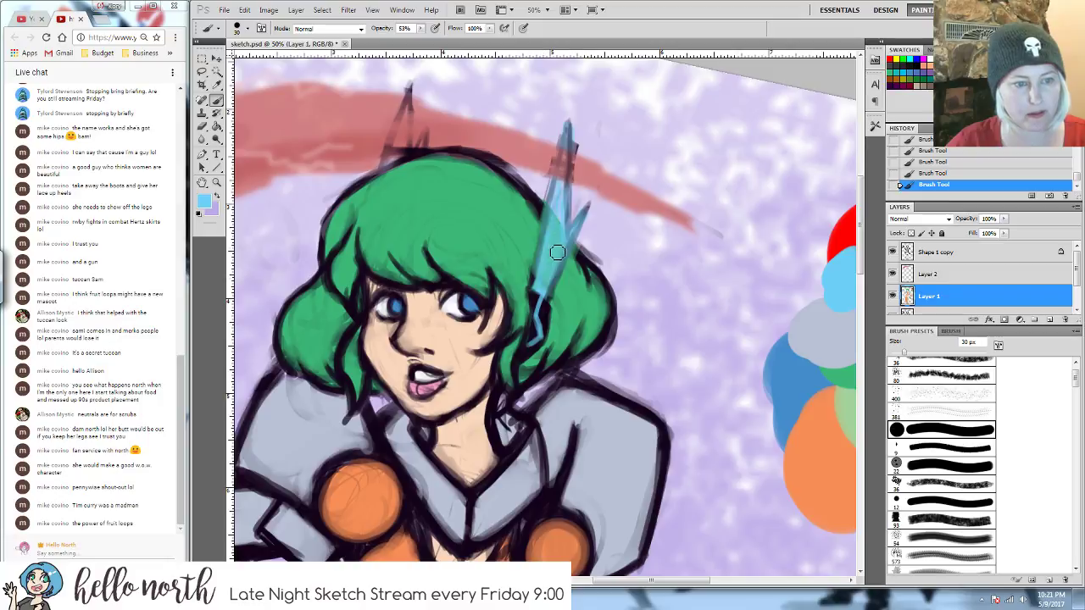
{"action": "left_click", "coordinate": [420, 28]}
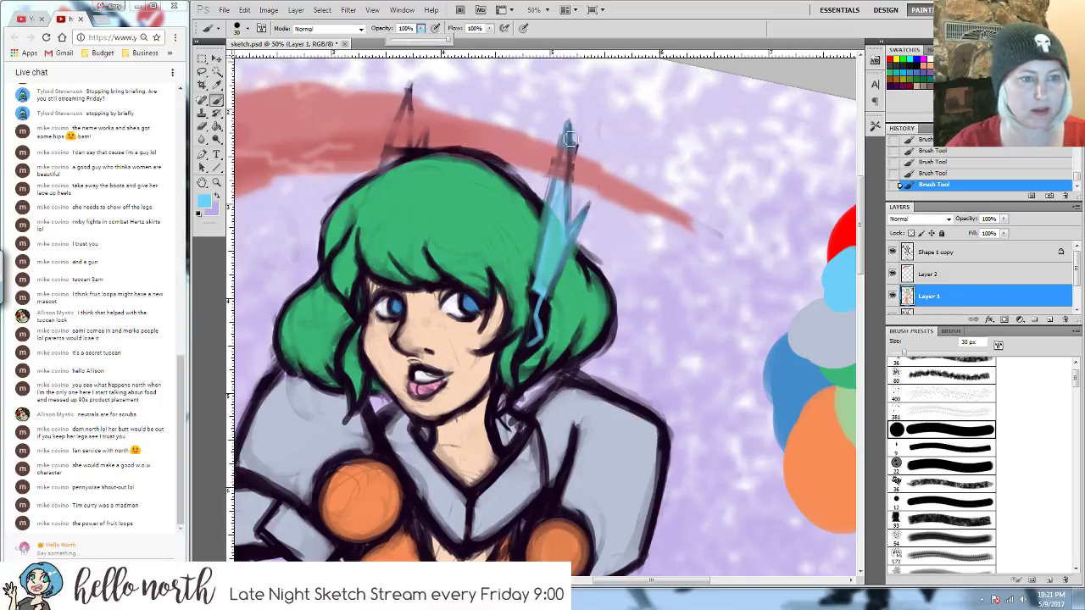
{"action": "mouse_move", "coordinate": [571, 140]}
{"action": "left_mouse_down"}
{"action": "mouse_move", "coordinate": [566, 128]}
{"action": "mouse_move", "coordinate": [549, 296]}
{"action": "mouse_move", "coordinate": [559, 202]}
{"action": "left_mouse_up"}
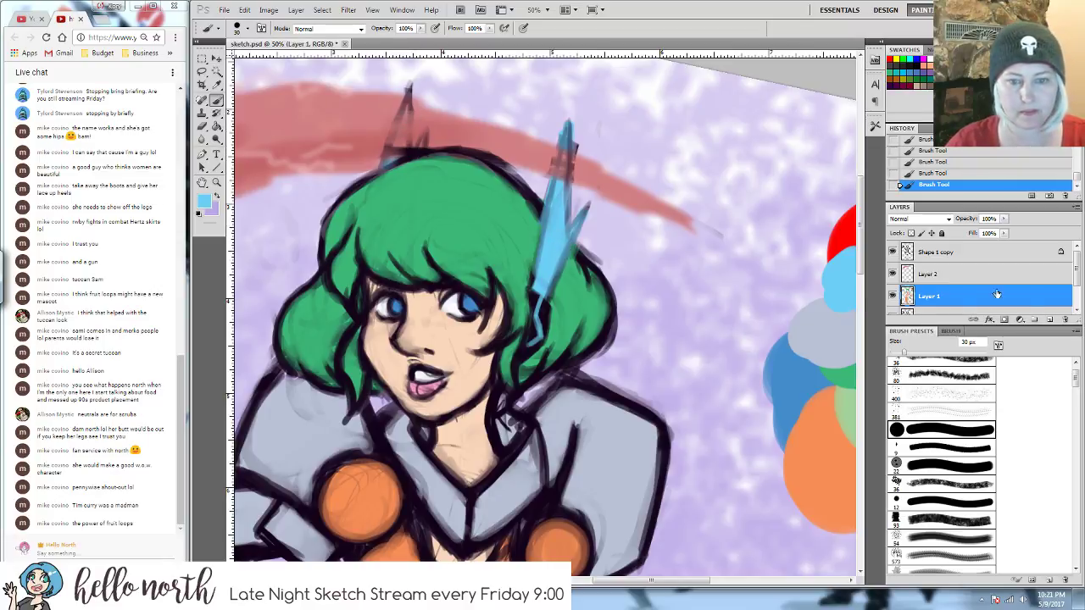
- Move Layer 2 below Layer 1, then paint the small forked spike behind her head light blue and touch up the tall one
{"action": "left_click_drag", "start_coordinate": [1023, 276], "coordinate": [1013, 310]}
{"action": "left_click_drag", "start_coordinate": [407, 109], "coordinate": [415, 90]}
{"action": "left_click_drag", "start_coordinate": [409, 153], "coordinate": [425, 129]}
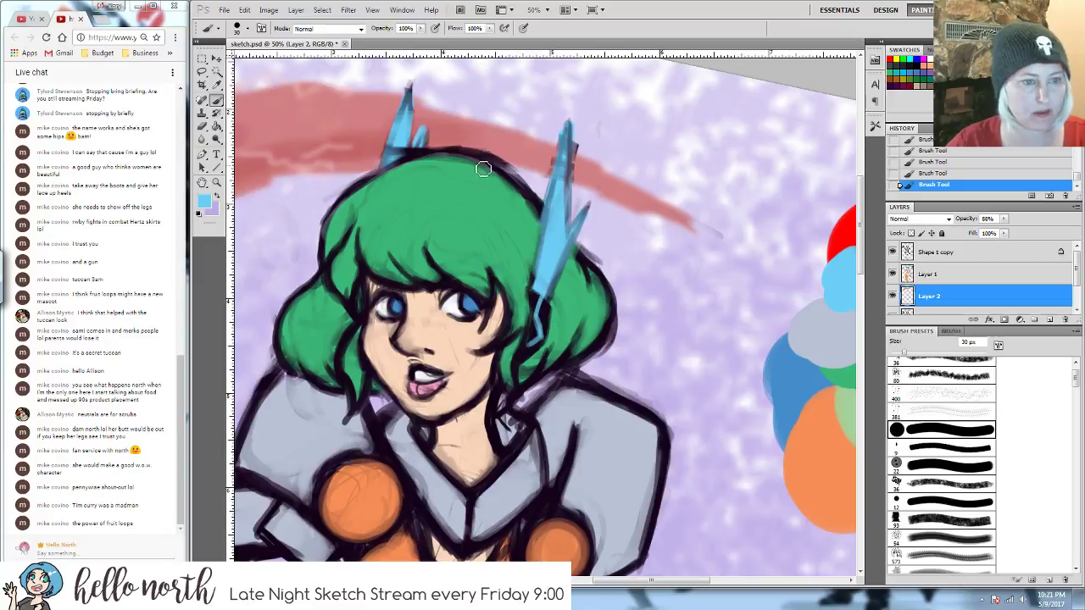
{"action": "left_click_drag", "start_coordinate": [572, 154], "coordinate": [568, 134]}
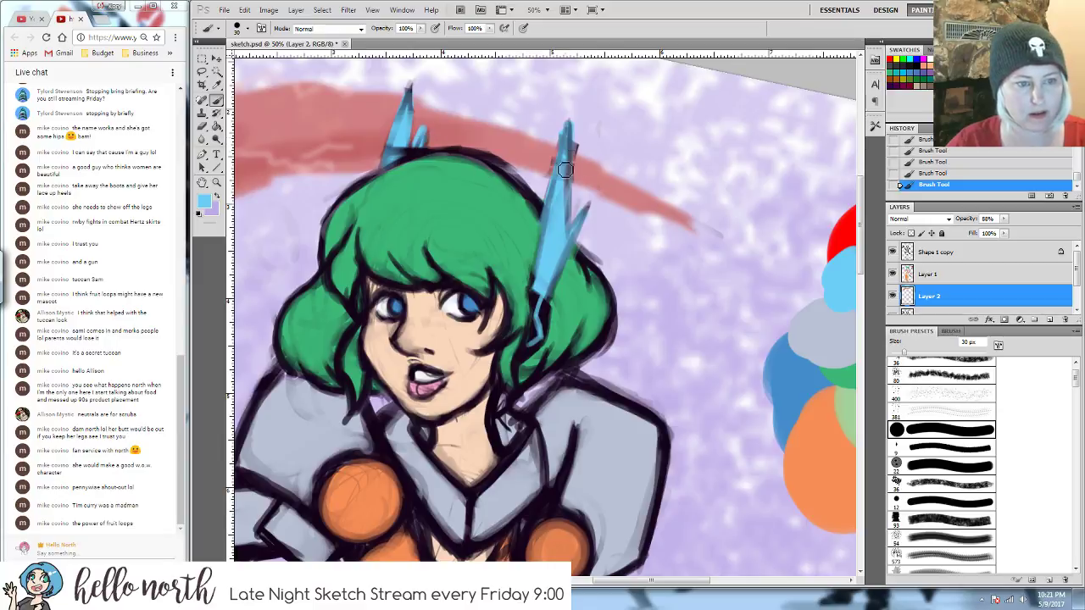
- On the Shape 1 copy layer, erase the dark sketch lines over both blue head spikes with a 70 px eraser
{"action": "left_click", "coordinate": [926, 253]}
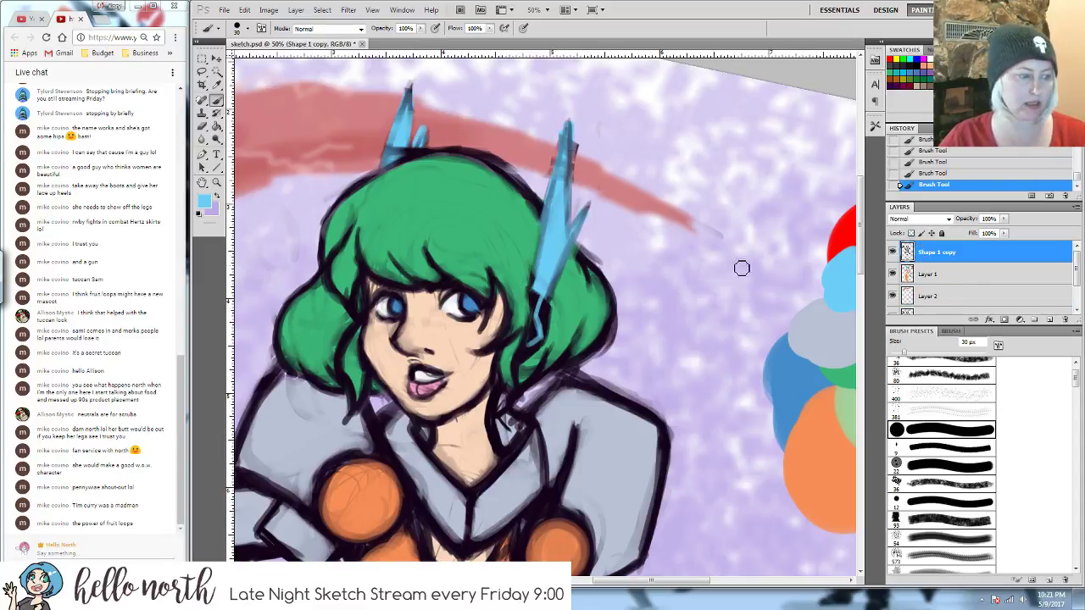
{"action": "key", "text": "e"}
{"action": "left_click_drag", "start_coordinate": [394, 144], "coordinate": [417, 136]}
{"action": "mouse_move", "coordinate": [367, 166]}
{"action": "left_mouse_down"}
{"action": "mouse_move", "coordinate": [427, 130]}
{"action": "mouse_move", "coordinate": [402, 146]}
{"action": "left_mouse_up"}
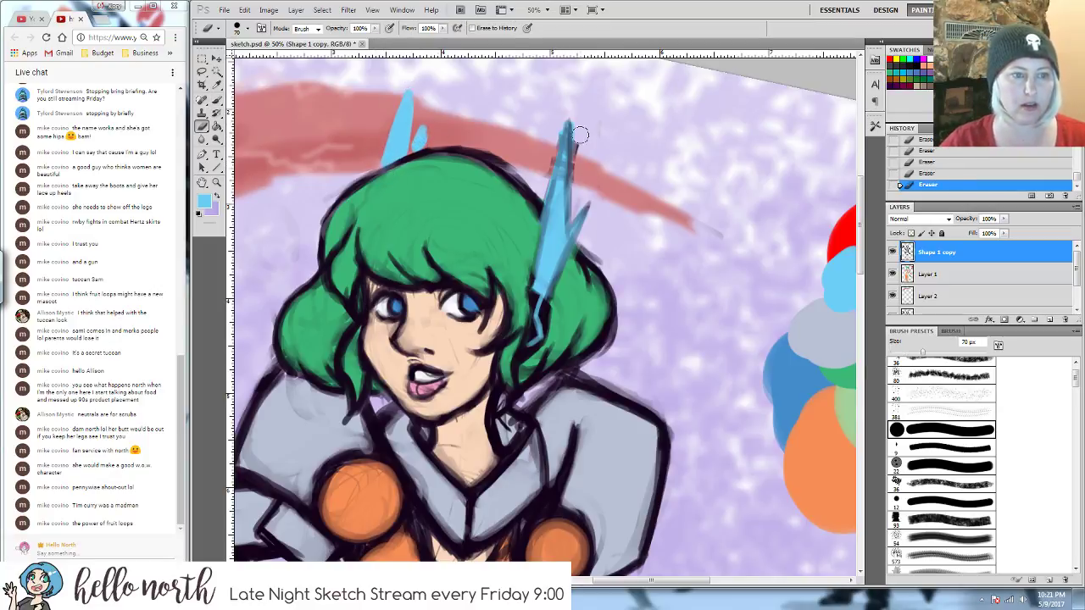
{"action": "mouse_move", "coordinate": [577, 134]}
{"action": "left_mouse_down"}
{"action": "mouse_move", "coordinate": [566, 186]}
{"action": "mouse_move", "coordinate": [551, 172]}
{"action": "mouse_move", "coordinate": [556, 198]}
{"action": "mouse_move", "coordinate": [578, 204]}
{"action": "mouse_move", "coordinate": [579, 218]}
{"action": "mouse_move", "coordinate": [587, 199]}
{"action": "mouse_move", "coordinate": [563, 238]}
{"action": "left_mouse_up"}
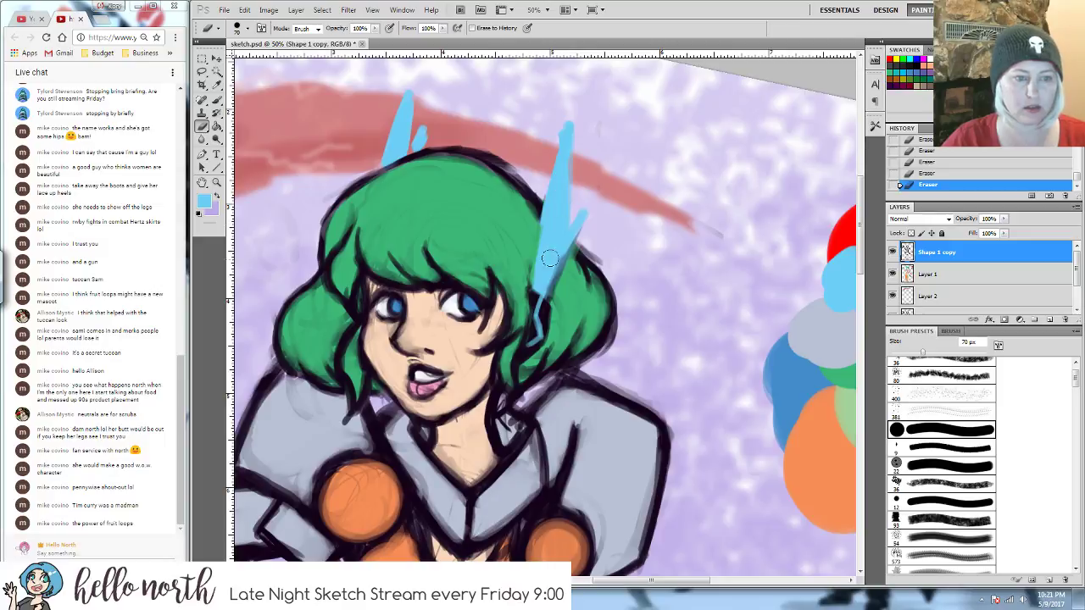
{"action": "left_click_drag", "start_coordinate": [544, 287], "coordinate": [568, 223]}
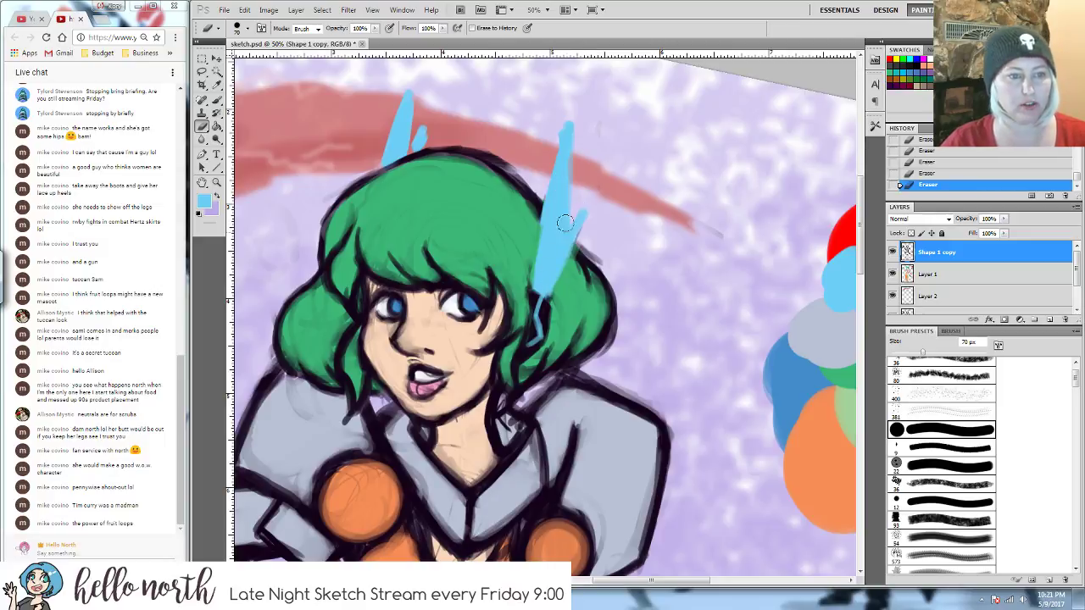
- On Layer 1, reduce the eraser to 15 px and trim the tall blue spike's edges into a slimmer, sharper shape
{"action": "left_click", "coordinate": [941, 273]}
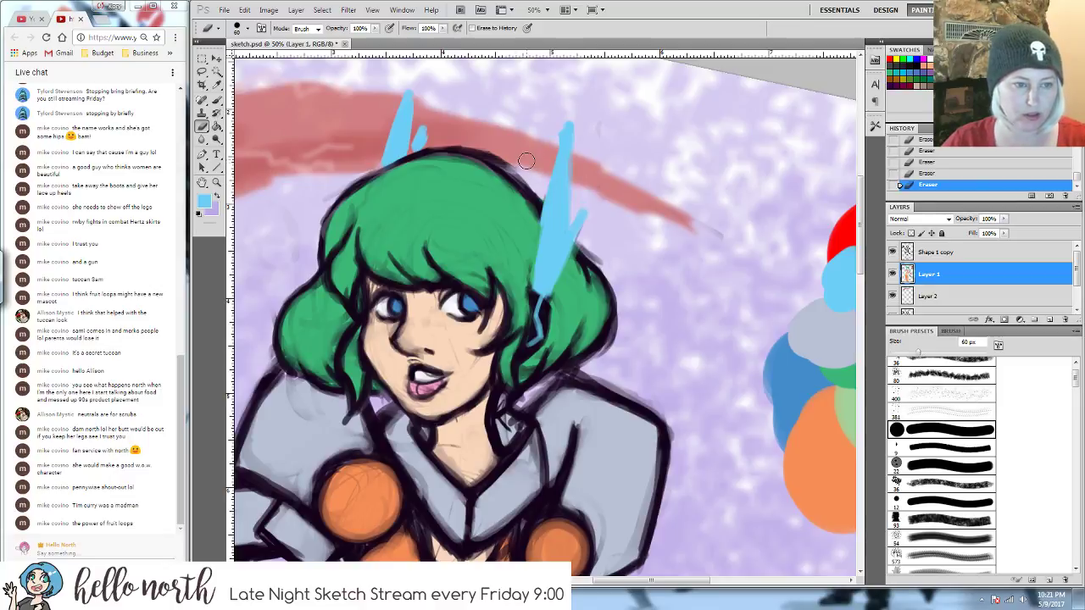
{"action": "key", "text": "bracketleft"}
{"action": "key", "text": "bracketleft"}
{"action": "key", "text": "bracketleft"}
{"action": "key", "text": "bracketleft"}
{"action": "key", "text": "bracketleft"}
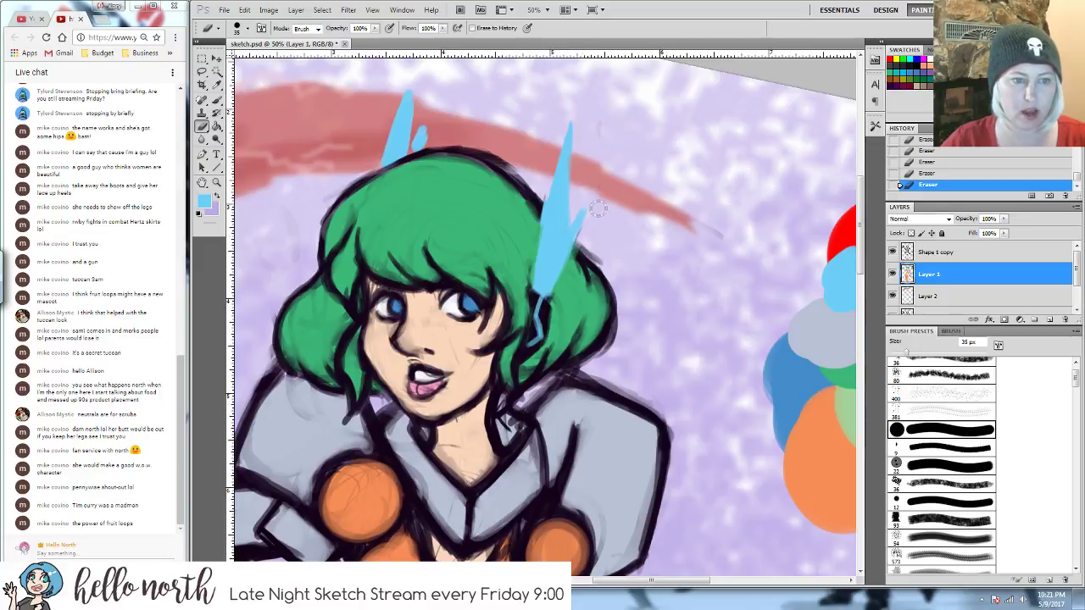
{"action": "key", "text": "bracketleft"}
{"action": "key", "text": "bracketleft"}
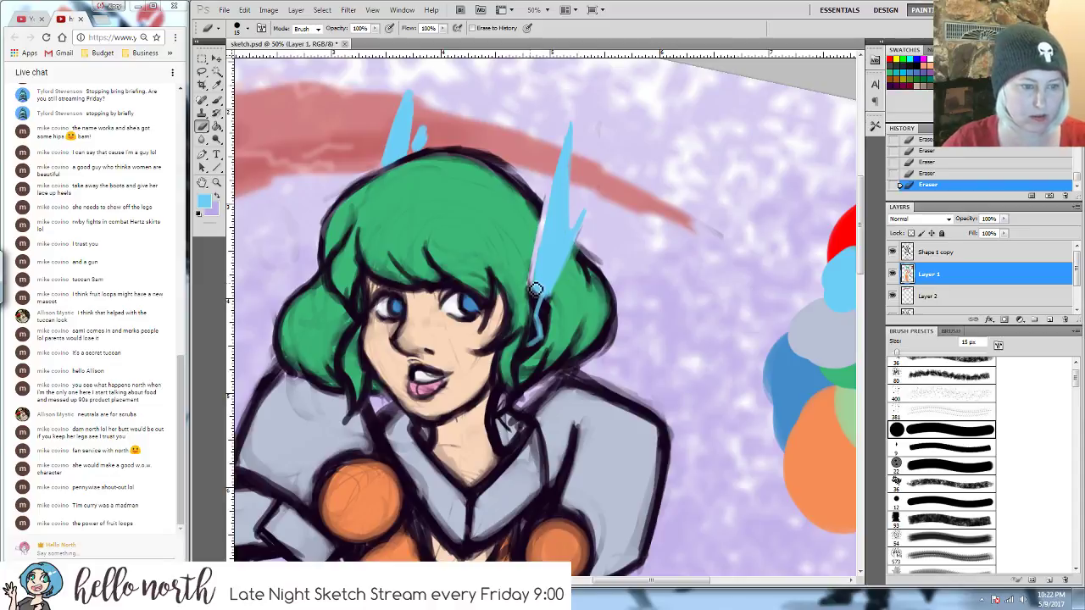
{"action": "left_click_drag", "start_coordinate": [535, 292], "coordinate": [568, 121]}
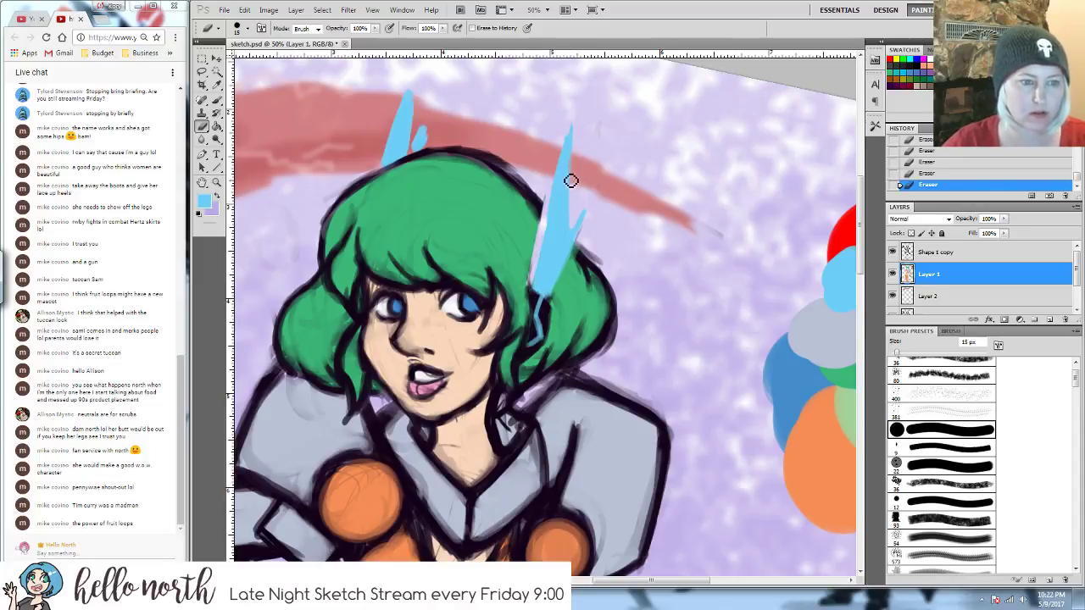
- Repaint the tall spike's tip, body, base and side prong in light blue with the 30 px brush
{"action": "key", "text": "b"}
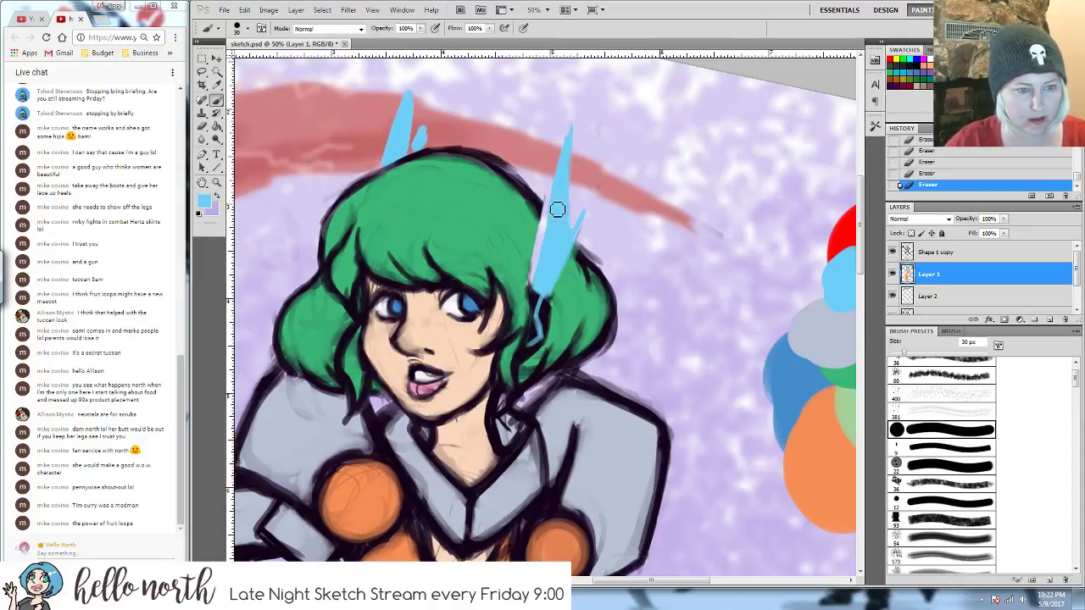
{"action": "left_click_drag", "start_coordinate": [557, 211], "coordinate": [552, 231]}
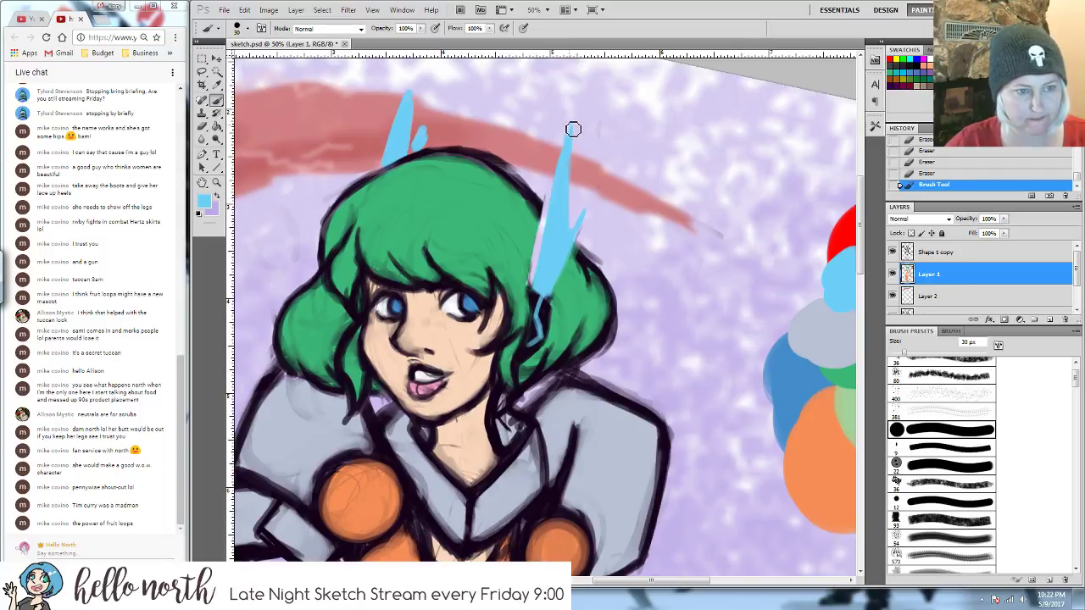
{"action": "left_click_drag", "start_coordinate": [573, 129], "coordinate": [562, 184]}
{"action": "left_click_drag", "start_coordinate": [535, 288], "coordinate": [541, 288]}
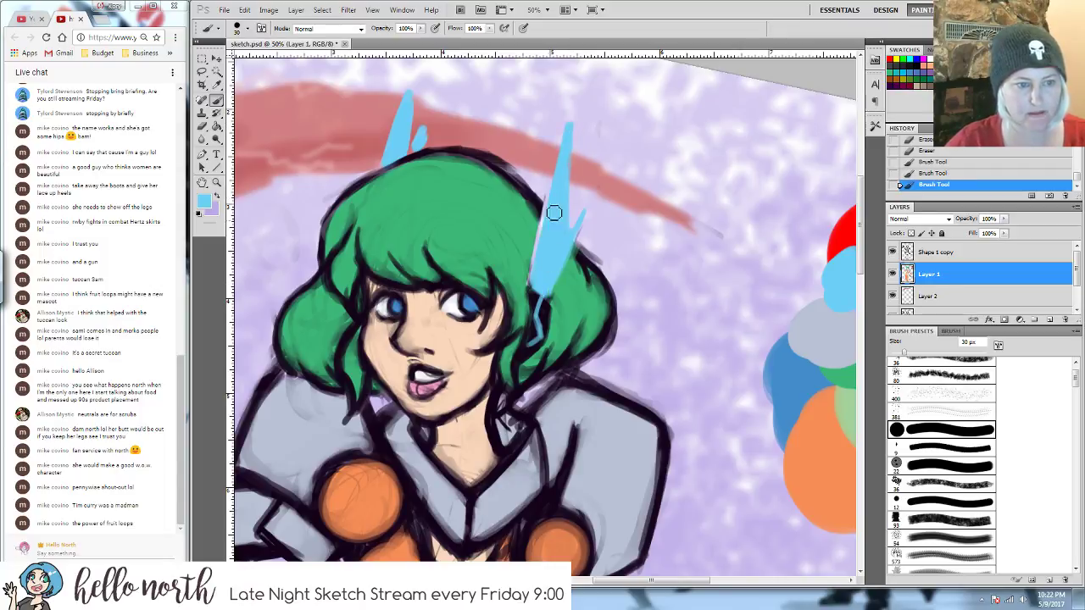
{"action": "left_click_drag", "start_coordinate": [571, 182], "coordinate": [577, 235]}
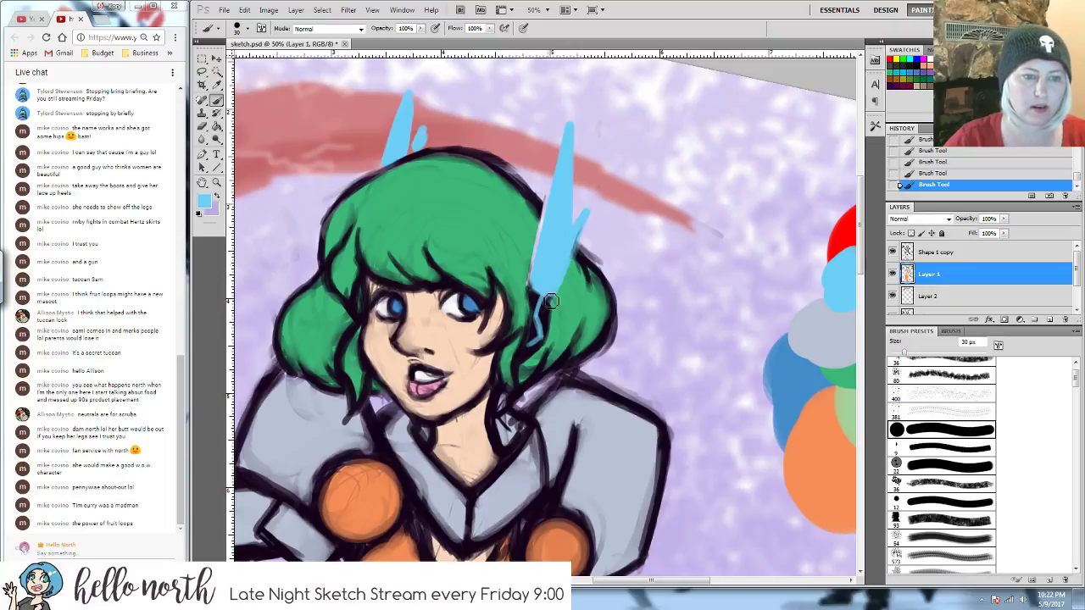
- Sharpen the tall spike's tip and clean its inner edge with the 15 px eraser
{"action": "key", "text": "e"}
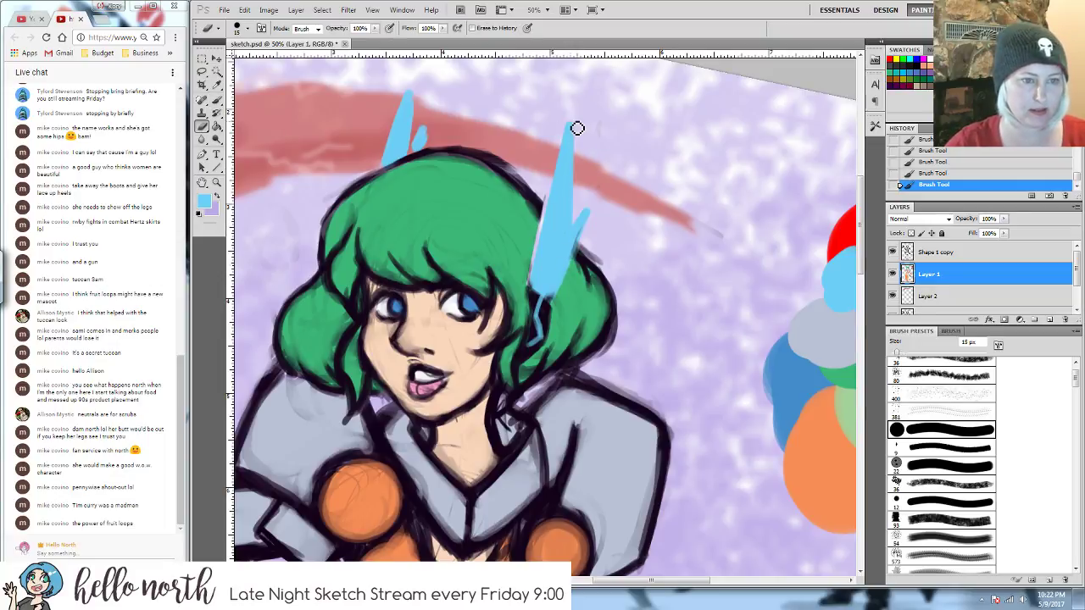
{"action": "mouse_move", "coordinate": [576, 126]}
{"action": "left_mouse_down"}
{"action": "mouse_move", "coordinate": [565, 158]}
{"action": "mouse_move", "coordinate": [573, 128]}
{"action": "left_mouse_up"}
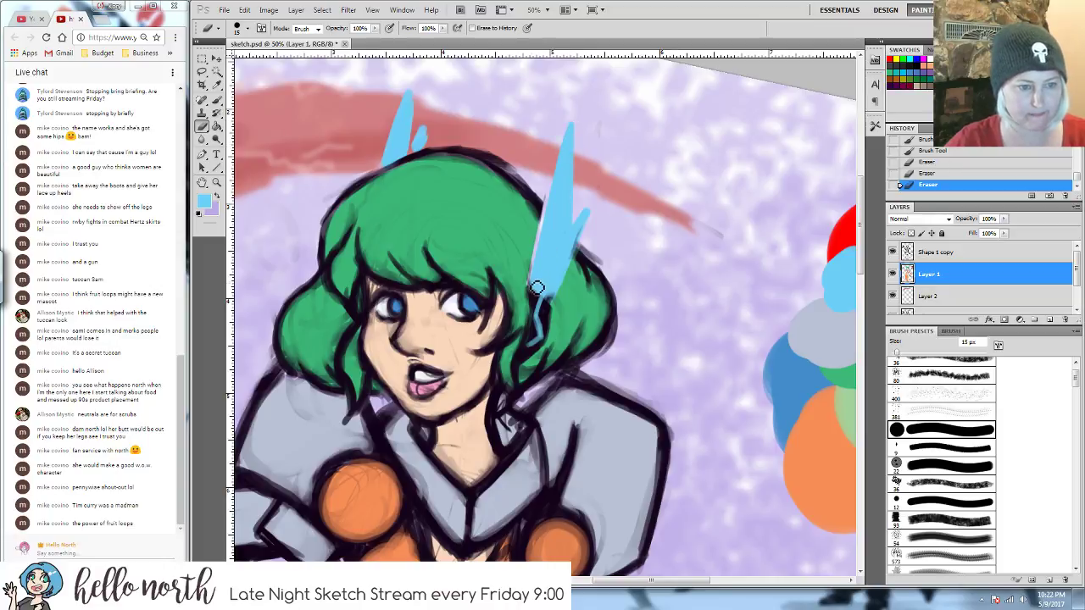
{"action": "left_click_drag", "start_coordinate": [536, 287], "coordinate": [539, 212]}
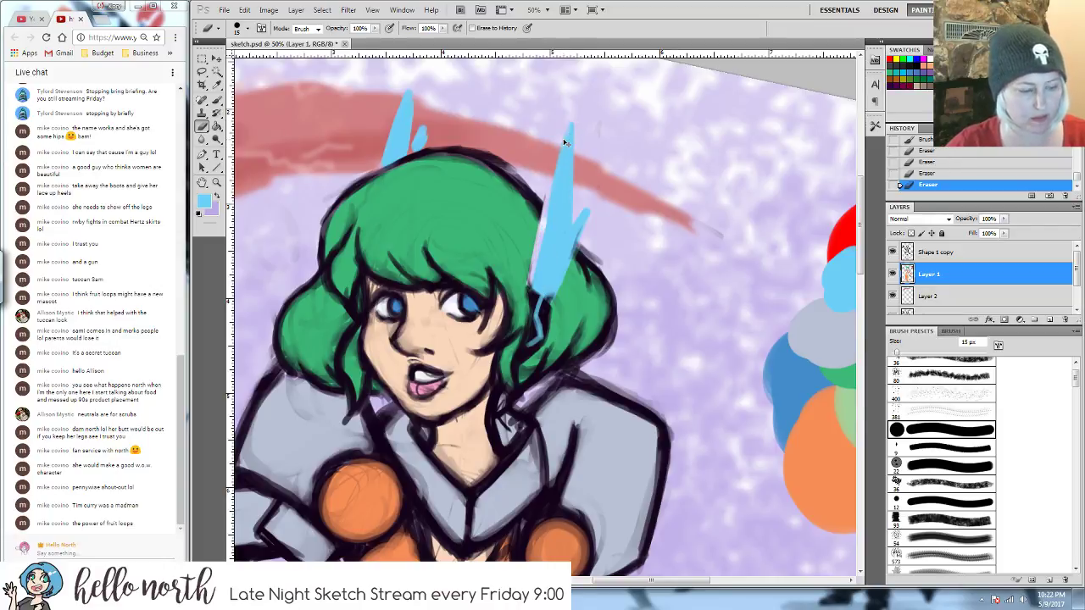
{"action": "left_click_drag", "start_coordinate": [571, 136], "coordinate": [574, 128]}
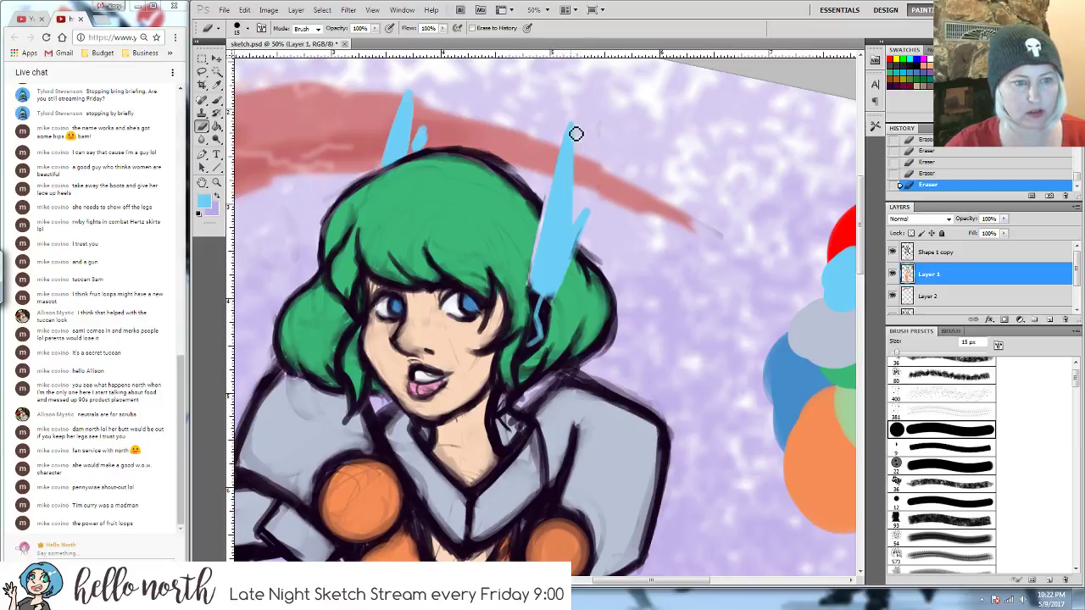
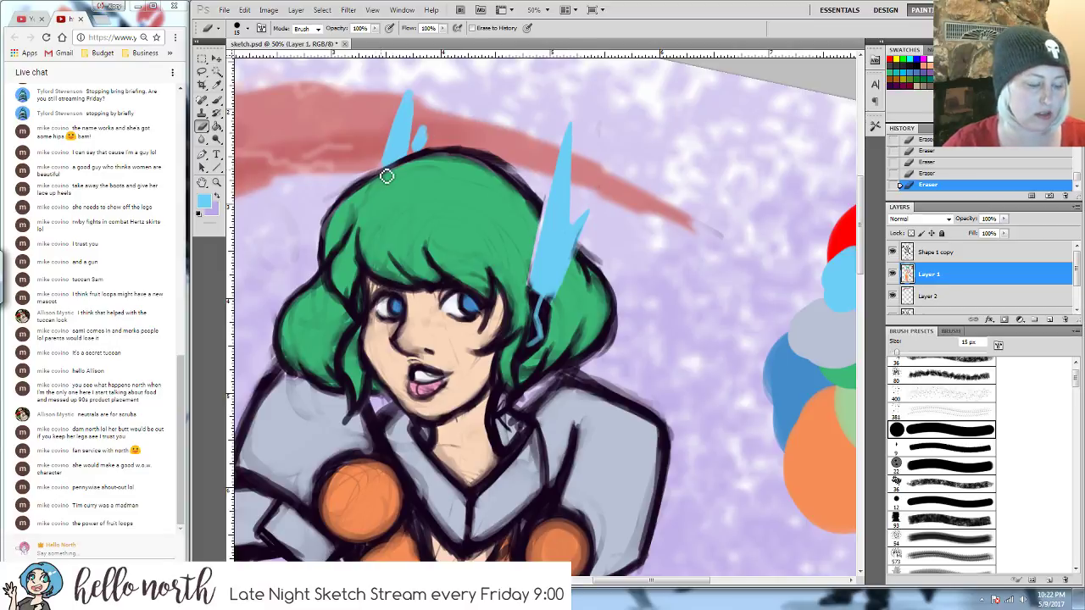
- Fill in the base of the spike behind her head with light blue, then trim its edges and tip with the 15 px eraser
{"action": "key", "text": "b"}
{"action": "mouse_move", "coordinate": [389, 174]}
{"action": "left_mouse_down"}
{"action": "mouse_move", "coordinate": [410, 105]}
{"action": "mouse_move", "coordinate": [417, 154]}
{"action": "mouse_move", "coordinate": [416, 145]}
{"action": "left_mouse_up"}
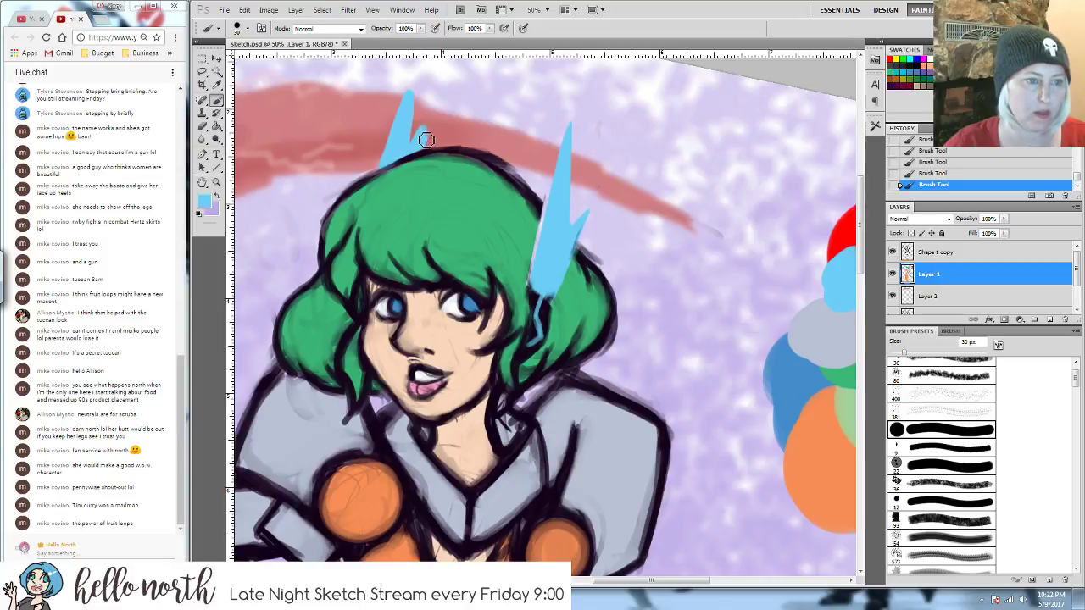
{"action": "key", "text": "e"}
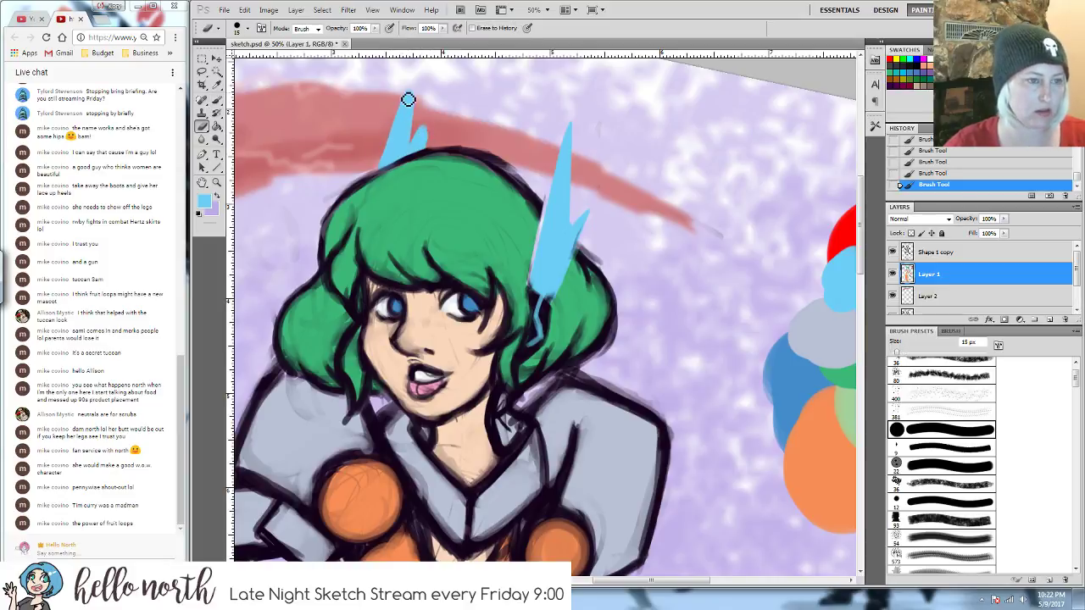
{"action": "mouse_move", "coordinate": [394, 167]}
{"action": "left_mouse_down"}
{"action": "mouse_move", "coordinate": [387, 179]}
{"action": "mouse_move", "coordinate": [390, 168]}
{"action": "left_mouse_up"}
{"action": "left_click_drag", "start_coordinate": [416, 97], "coordinate": [416, 146]}
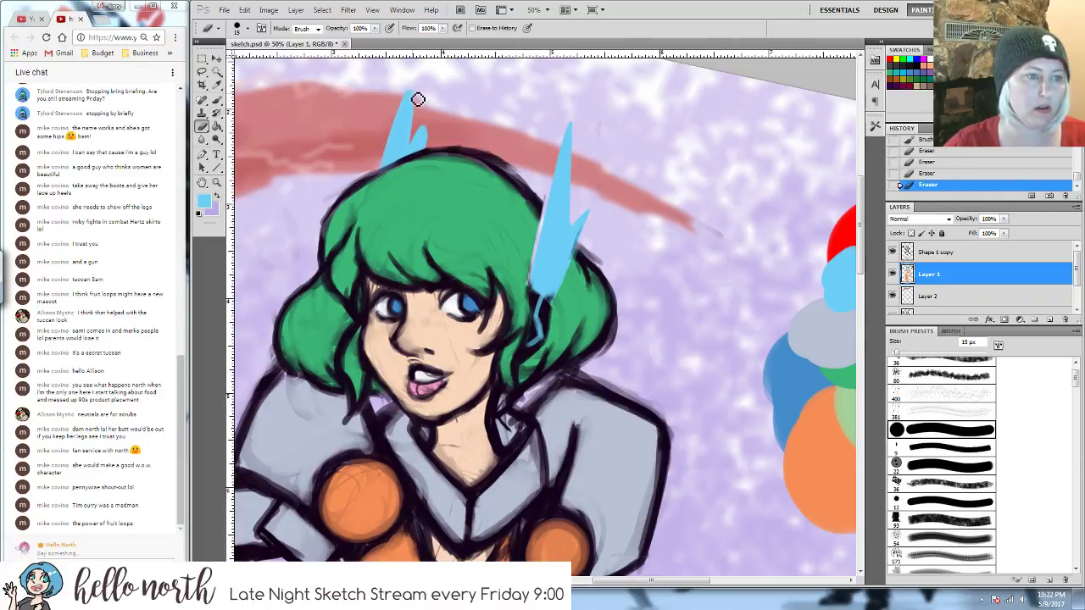
{"action": "mouse_move", "coordinate": [416, 100]}
{"action": "left_mouse_down"}
{"action": "mouse_move", "coordinate": [417, 149]}
{"action": "mouse_move", "coordinate": [418, 96]}
{"action": "left_mouse_up"}
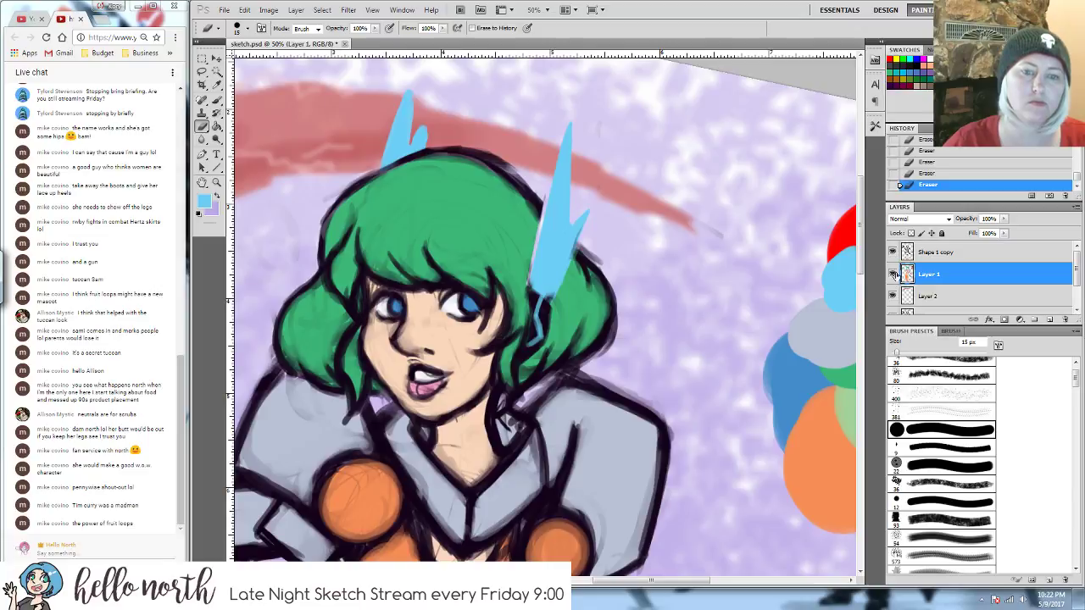
- Toggle the visibility of Layer 1, Shape 1 copy and Layer 2 to examine which layer holds the blue spikes
{"action": "left_click", "coordinate": [892, 274]}
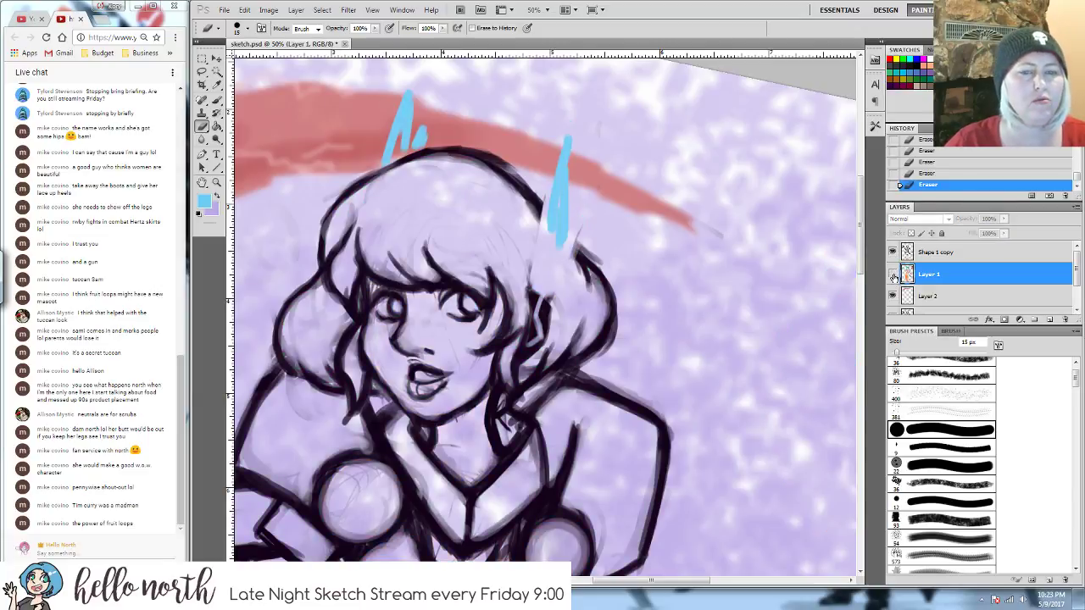
{"action": "left_click", "coordinate": [892, 252]}
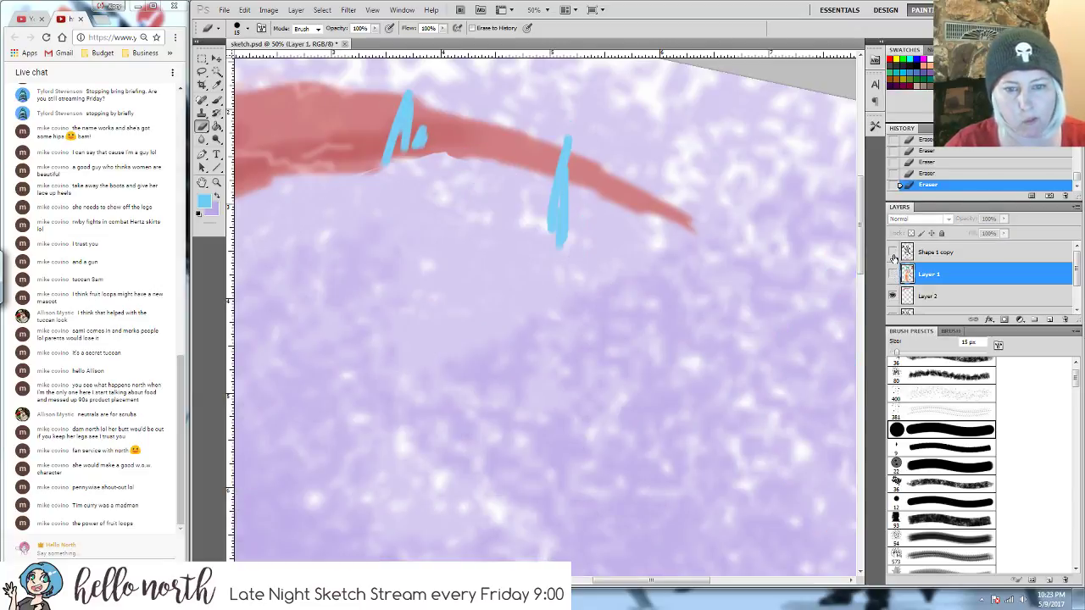
{"action": "left_click", "coordinate": [892, 253]}
{"action": "left_click", "coordinate": [893, 296]}
{"action": "left_click", "coordinate": [892, 296]}
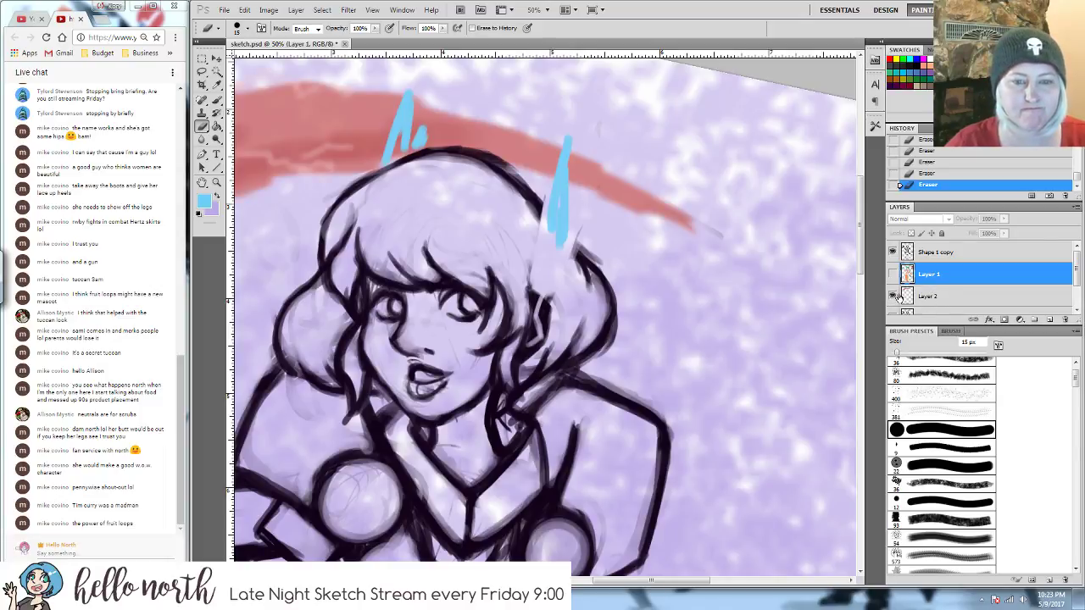
{"action": "left_click", "coordinate": [939, 297]}
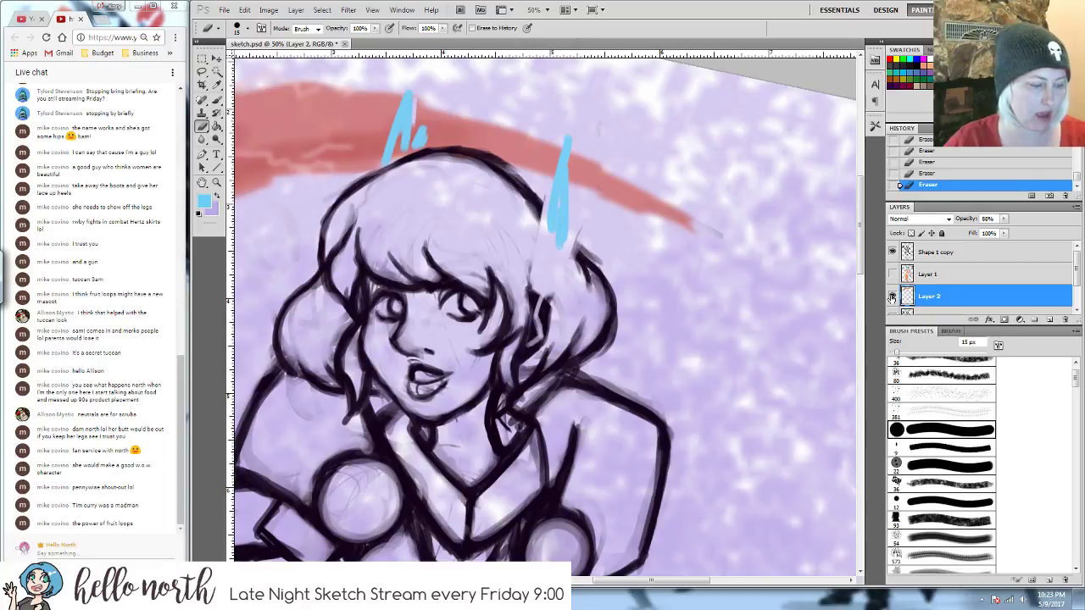
{"action": "left_click", "coordinate": [892, 274]}
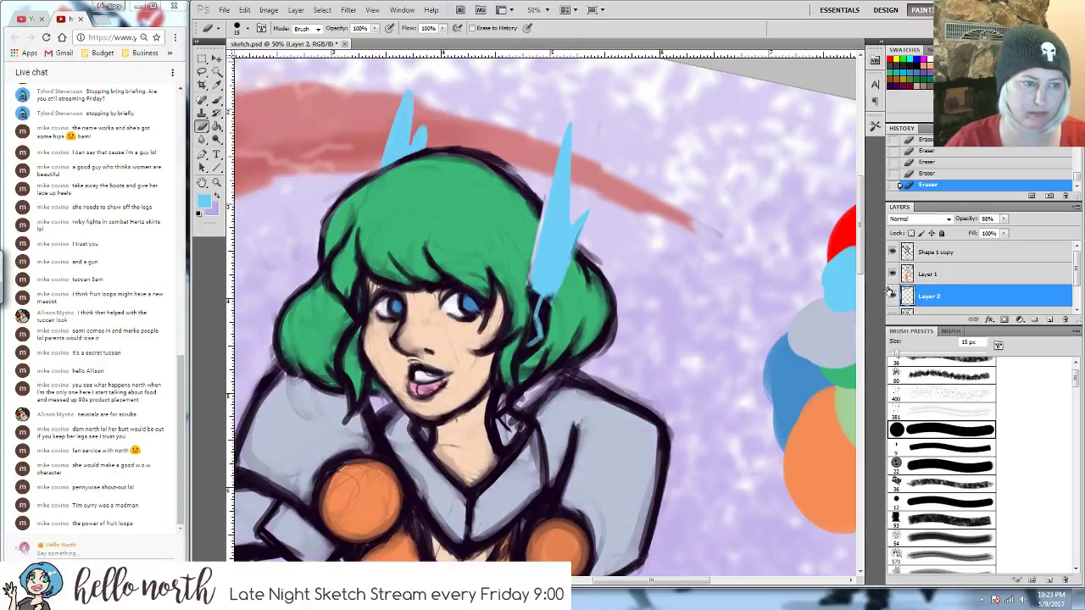
{"action": "key", "text": "b"}
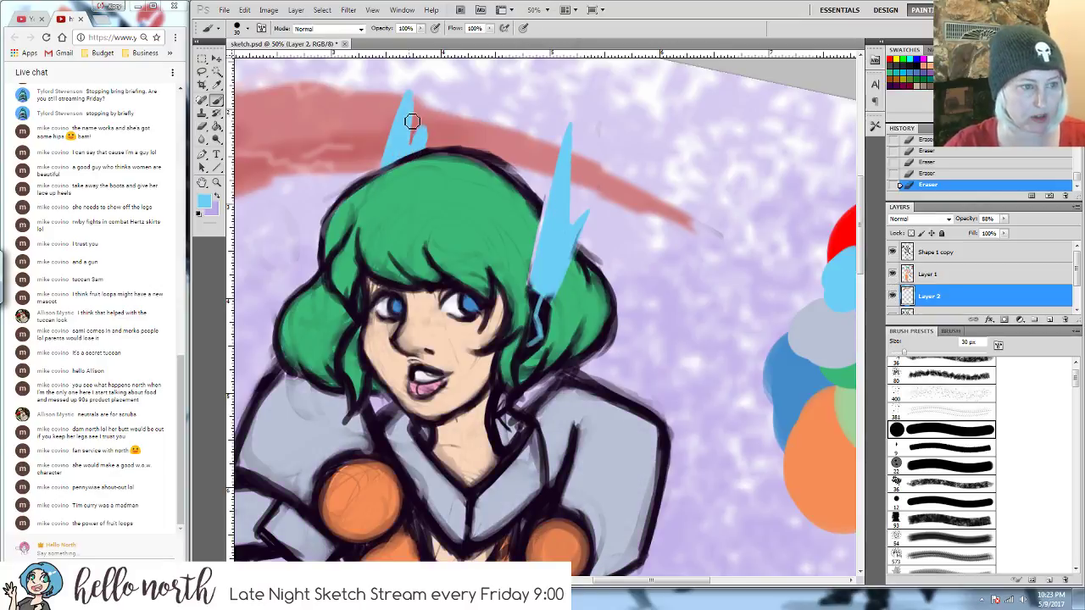
{"action": "mouse_move", "coordinate": [412, 106]}
{"action": "left_mouse_down"}
{"action": "mouse_move", "coordinate": [412, 152]}
{"action": "mouse_move", "coordinate": [429, 146]}
{"action": "left_mouse_up"}
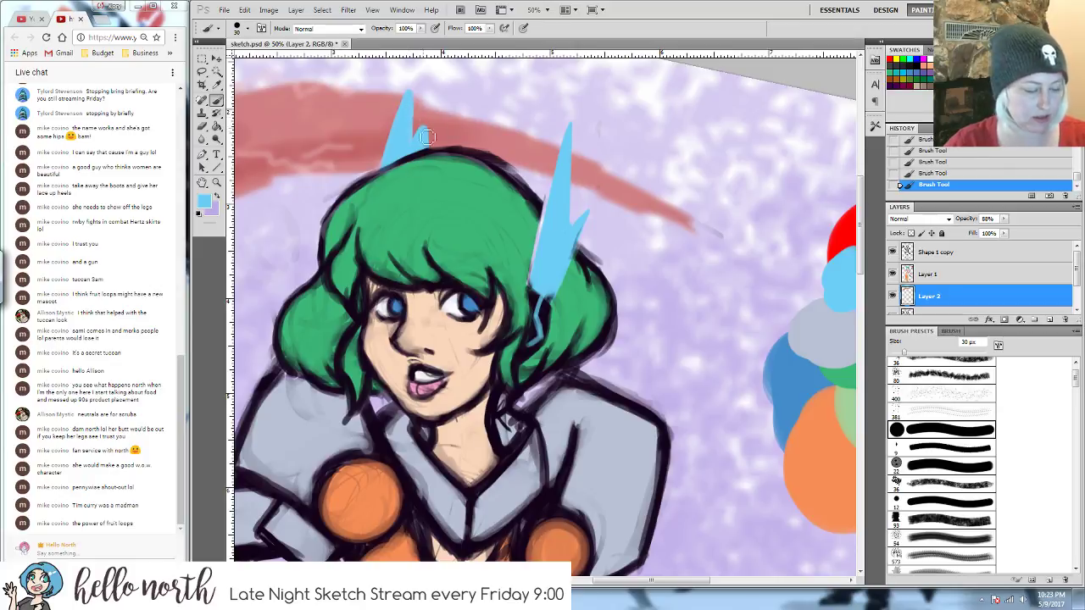
{"action": "key", "text": "e"}
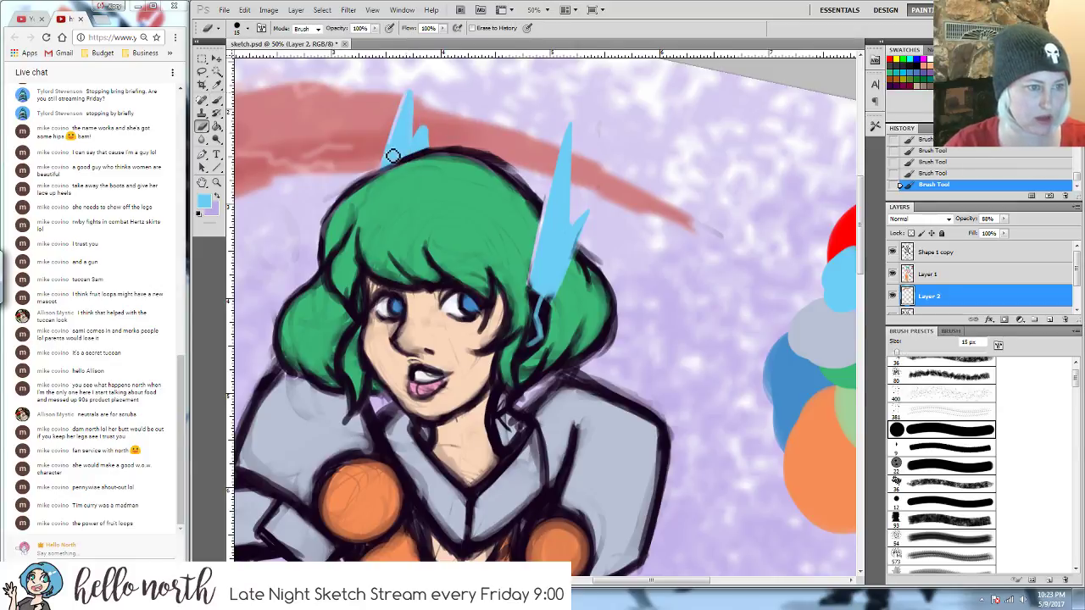
{"action": "left_click_drag", "start_coordinate": [408, 101], "coordinate": [446, 103]}
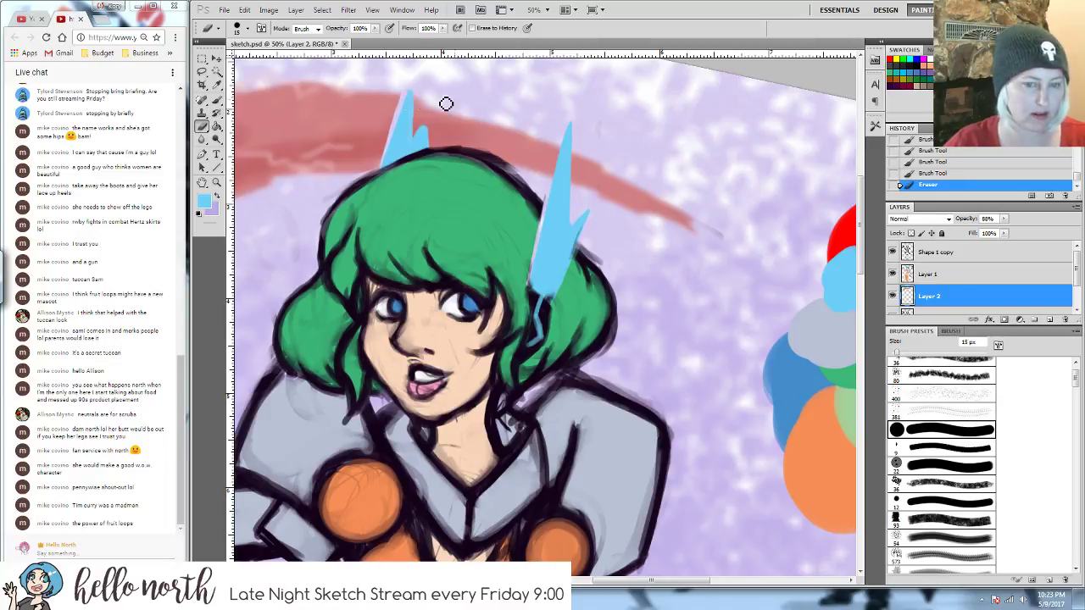
{"action": "left_click", "coordinate": [928, 141]}
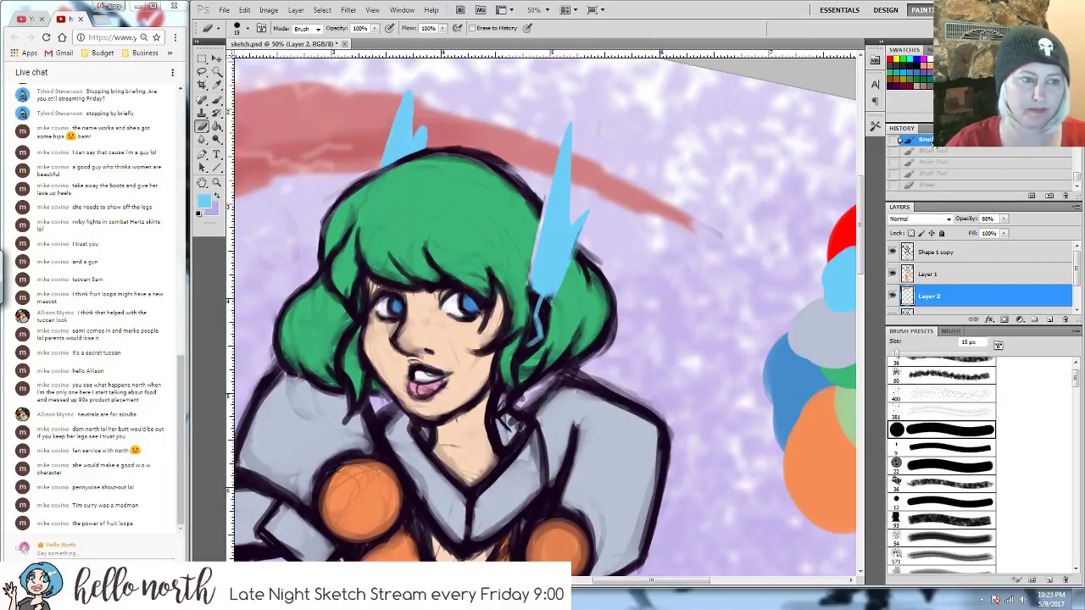
{"action": "scroll", "coordinate": [1029, 165], "scroll_direction": "up", "scroll_amount": 2}
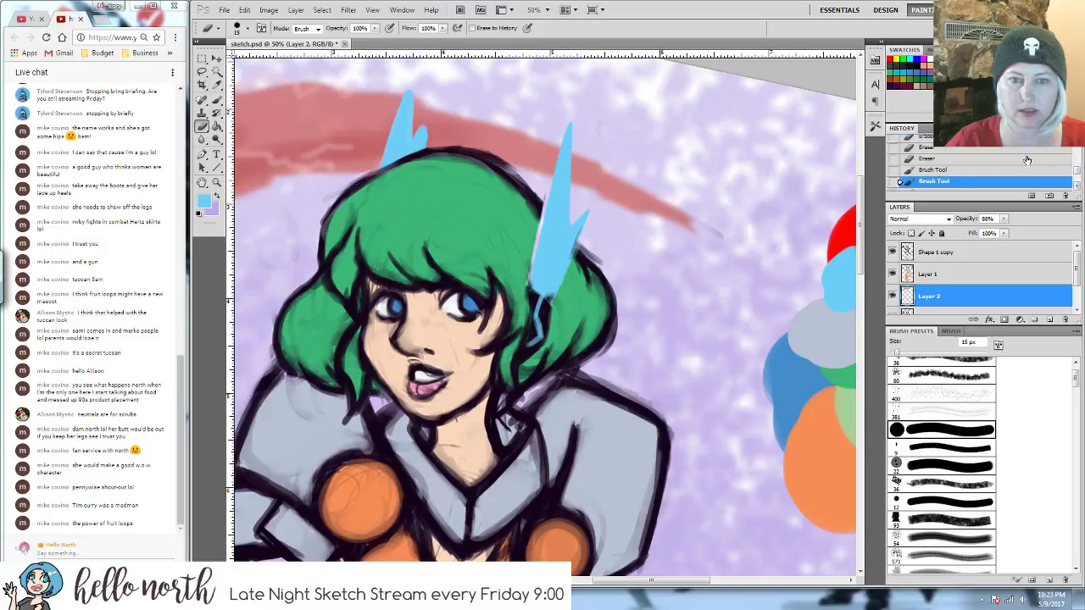
{"action": "left_click", "coordinate": [900, 159]}
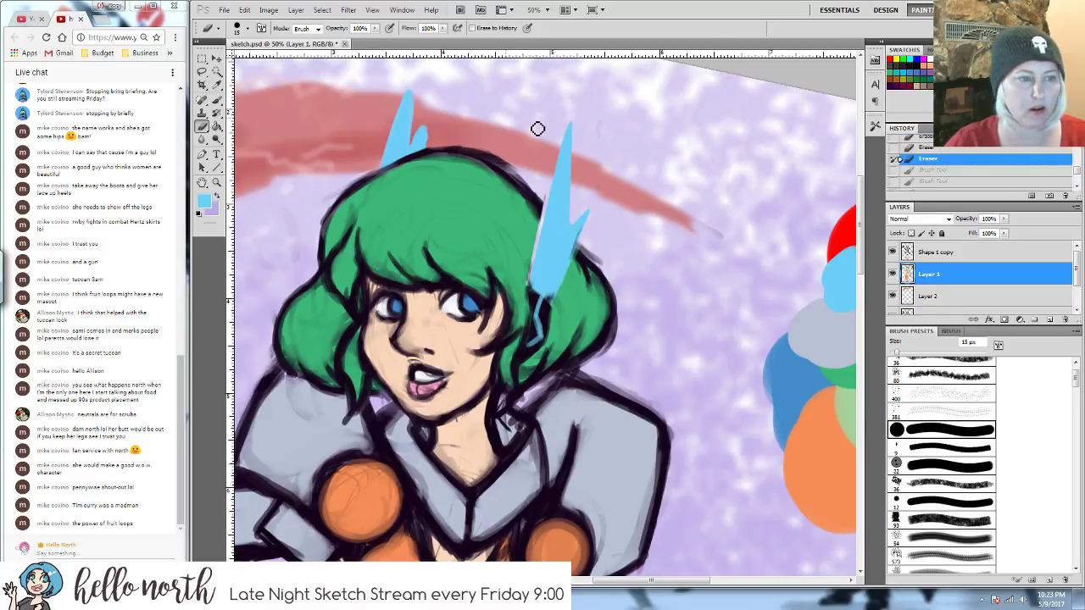
- On Layer 1, fill out the spike behind her head in light blue with the 30 px brush and trim its small prong with the eraser
{"action": "key", "text": "b"}
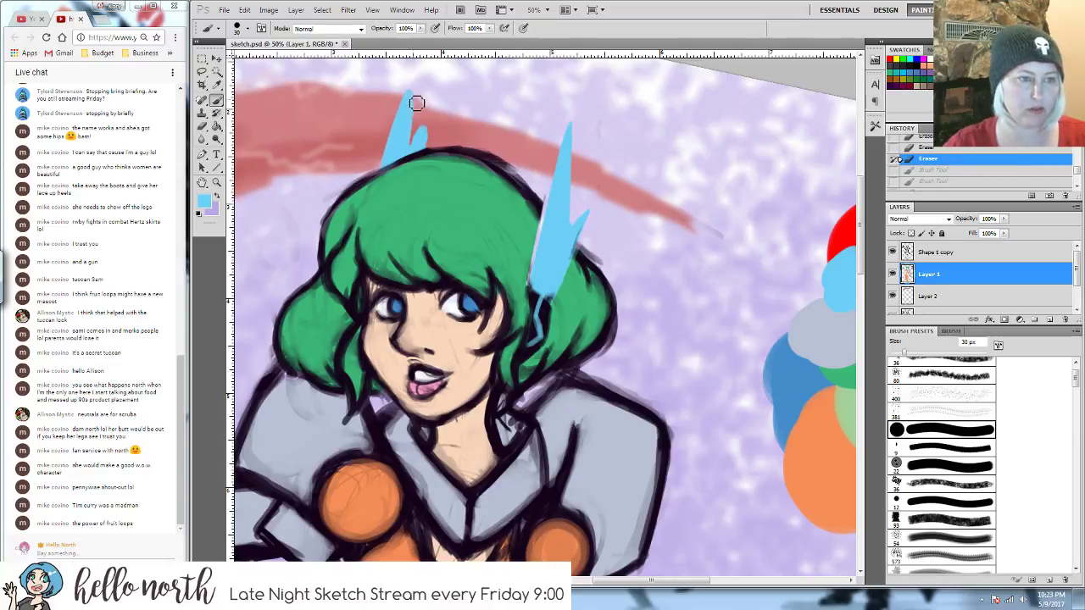
{"action": "mouse_move", "coordinate": [416, 102]}
{"action": "left_mouse_down"}
{"action": "mouse_move", "coordinate": [413, 157]}
{"action": "mouse_move", "coordinate": [411, 109]}
{"action": "mouse_move", "coordinate": [427, 145]}
{"action": "left_mouse_up"}
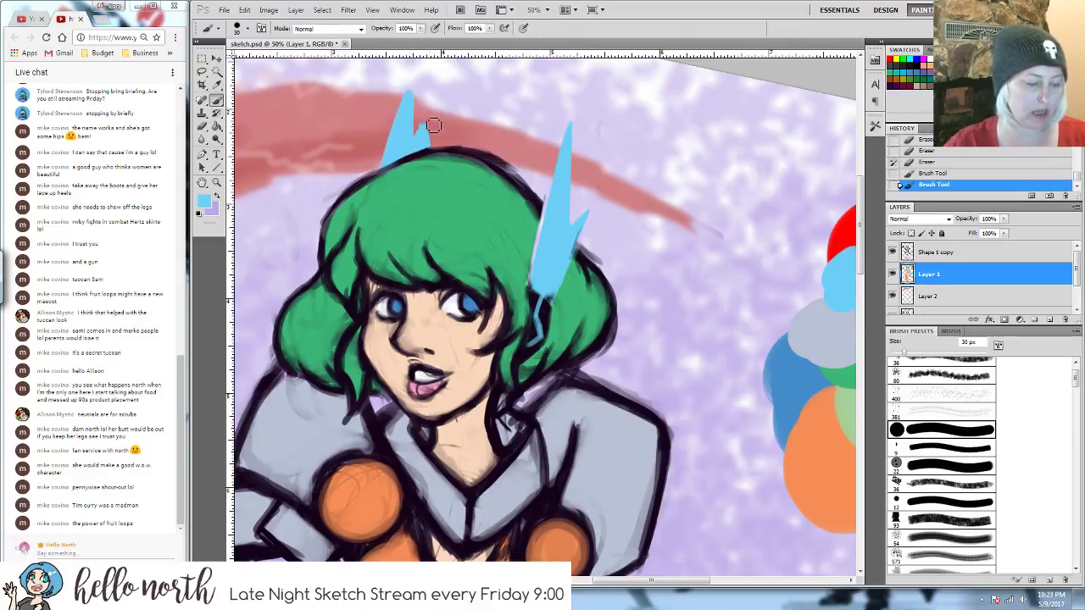
{"action": "key", "text": "e"}
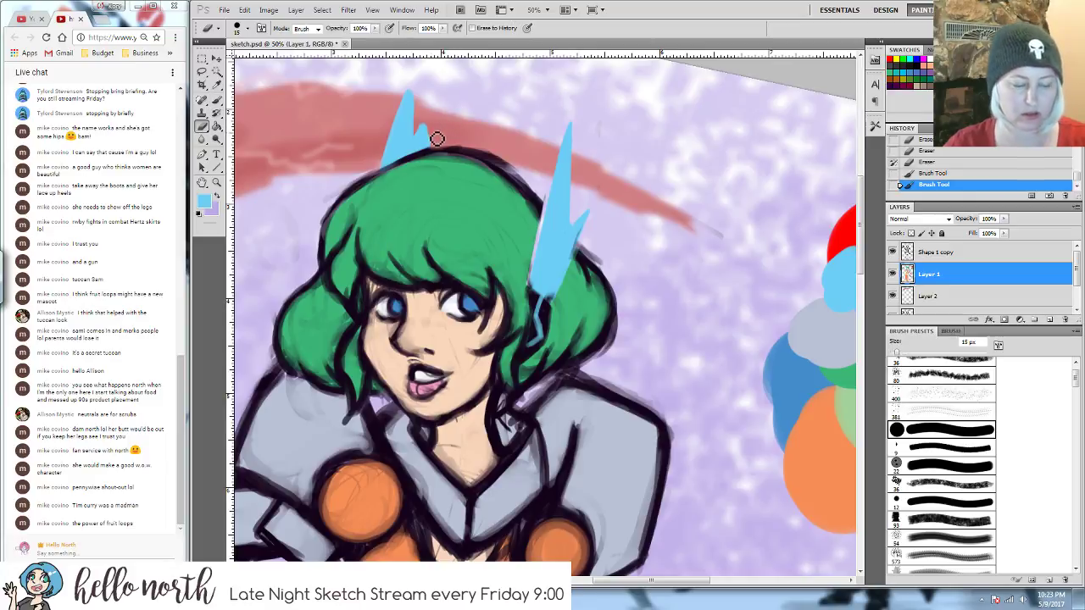
{"action": "mouse_move", "coordinate": [434, 131]}
{"action": "left_mouse_down"}
{"action": "mouse_move", "coordinate": [432, 149]}
{"action": "mouse_move", "coordinate": [430, 118]}
{"action": "left_mouse_up"}
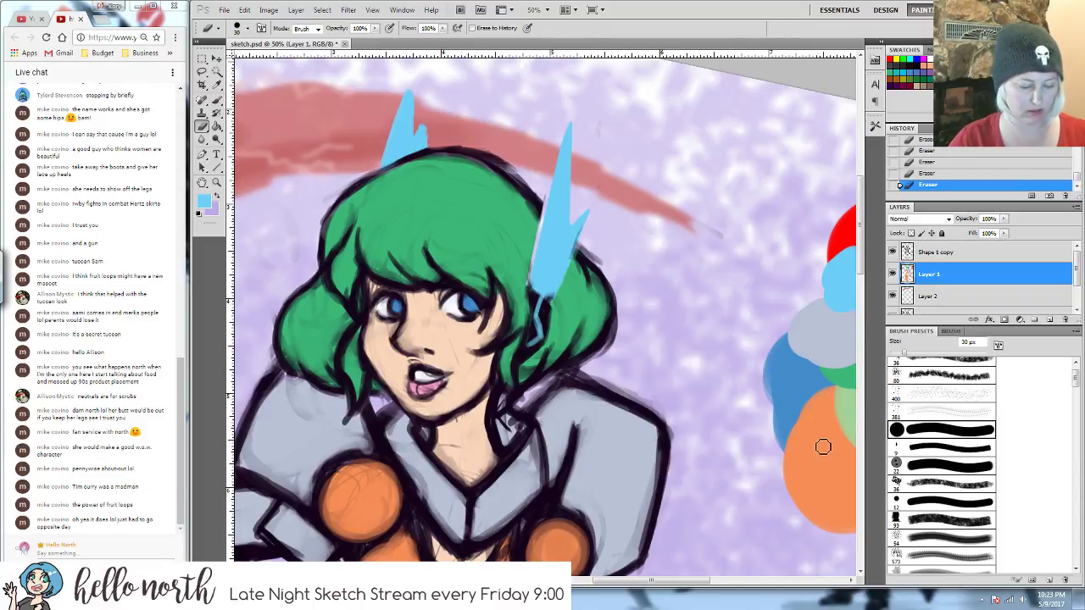
- Sample the hair green from the colour blobs and paint the hair along the tall spike's inner edge
{"action": "key", "text": "b"}
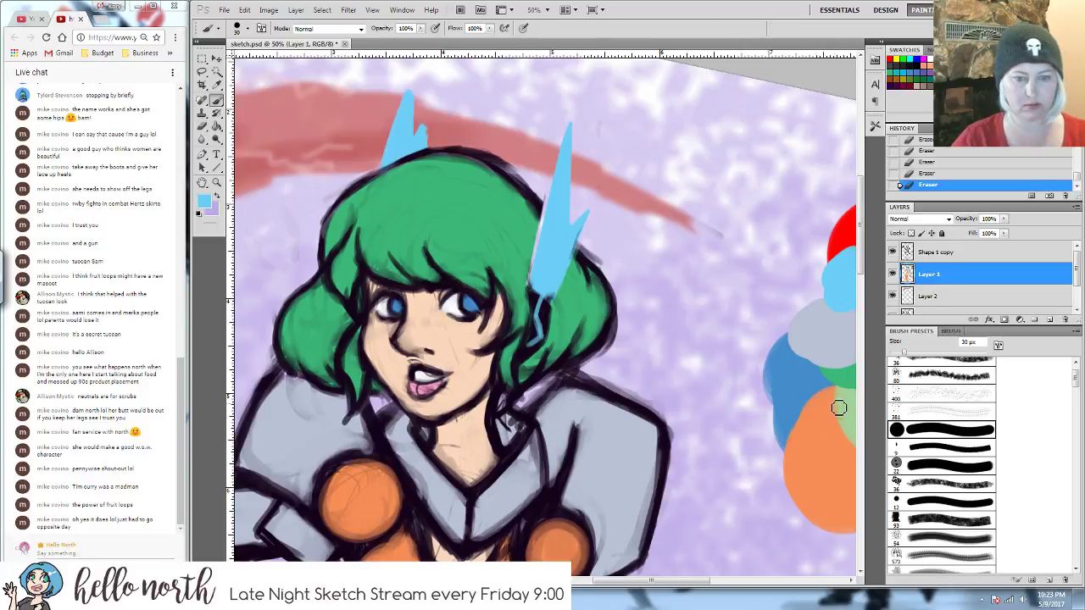
{"action": "left_click", "coordinate": [847, 378], "text": "alt"}
{"action": "mouse_move", "coordinate": [527, 239]}
{"action": "left_mouse_down"}
{"action": "mouse_move", "coordinate": [537, 232]}
{"action": "mouse_move", "coordinate": [529, 269]}
{"action": "mouse_move", "coordinate": [540, 219]}
{"action": "mouse_move", "coordinate": [535, 280]}
{"action": "left_mouse_up"}
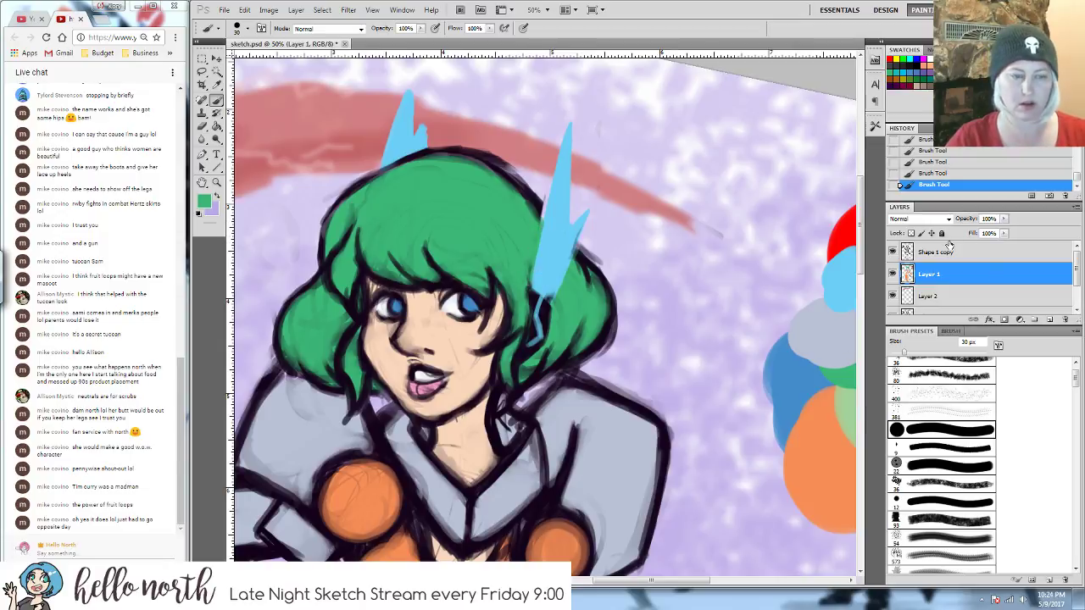
- Select both blue spikes with the Magic Wand, cut them from Layer 1, and paste them above Layer 2, aligned to their original position
{"action": "key", "text": "w"}
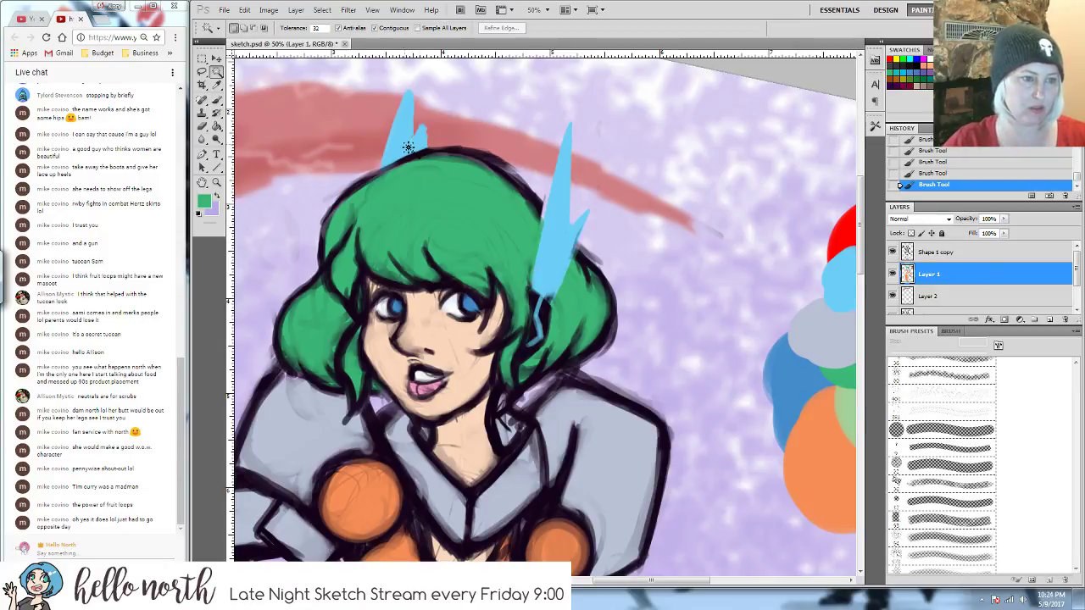
{"action": "left_click", "coordinate": [407, 147]}
{"action": "left_click", "coordinate": [566, 268], "text": "shift"}
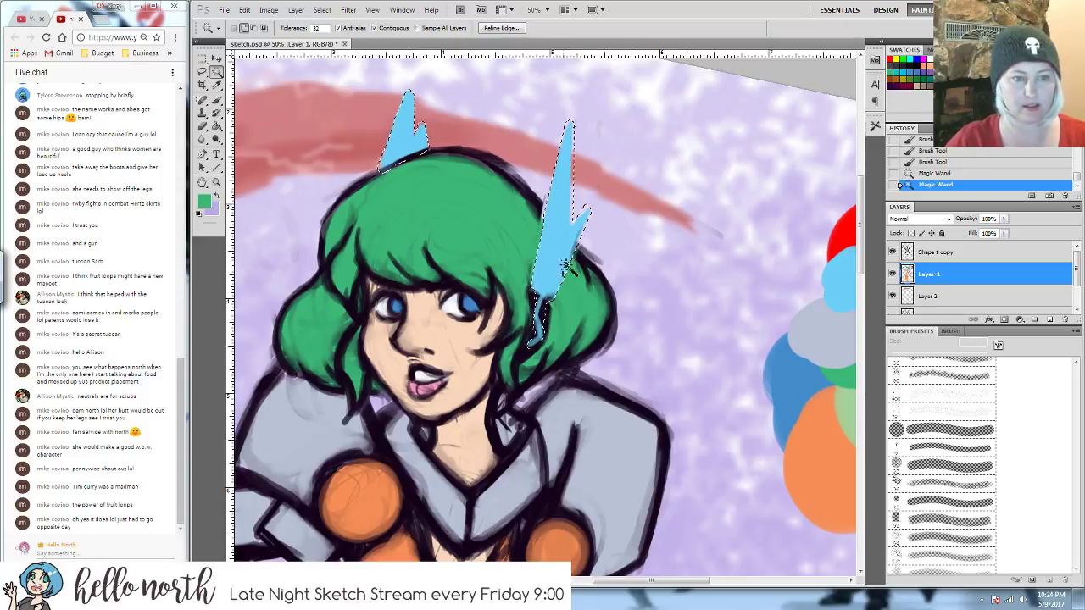
{"action": "key", "text": "ctrl+x"}
{"action": "left_click", "coordinate": [928, 303]}
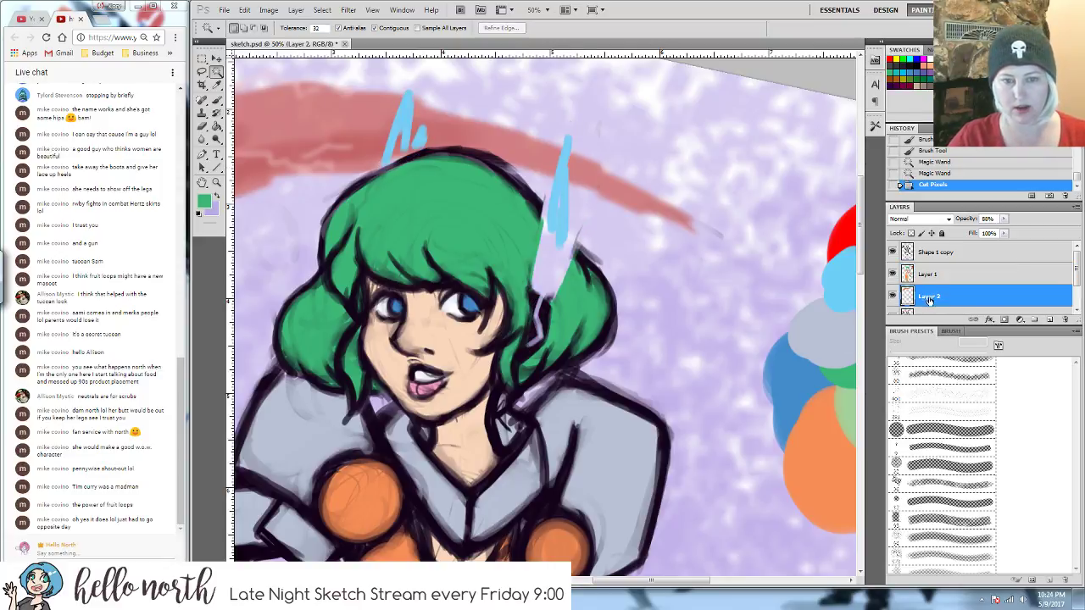
{"action": "key", "text": "ctrl+v"}
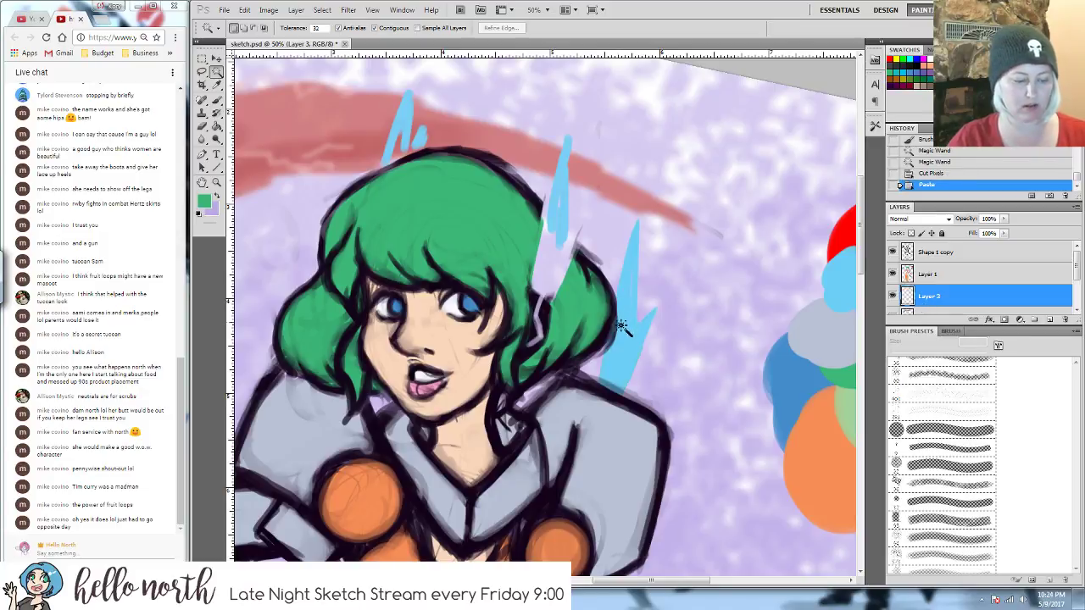
{"action": "key", "text": "v"}
{"action": "left_click_drag", "start_coordinate": [628, 312], "coordinate": [559, 236]}
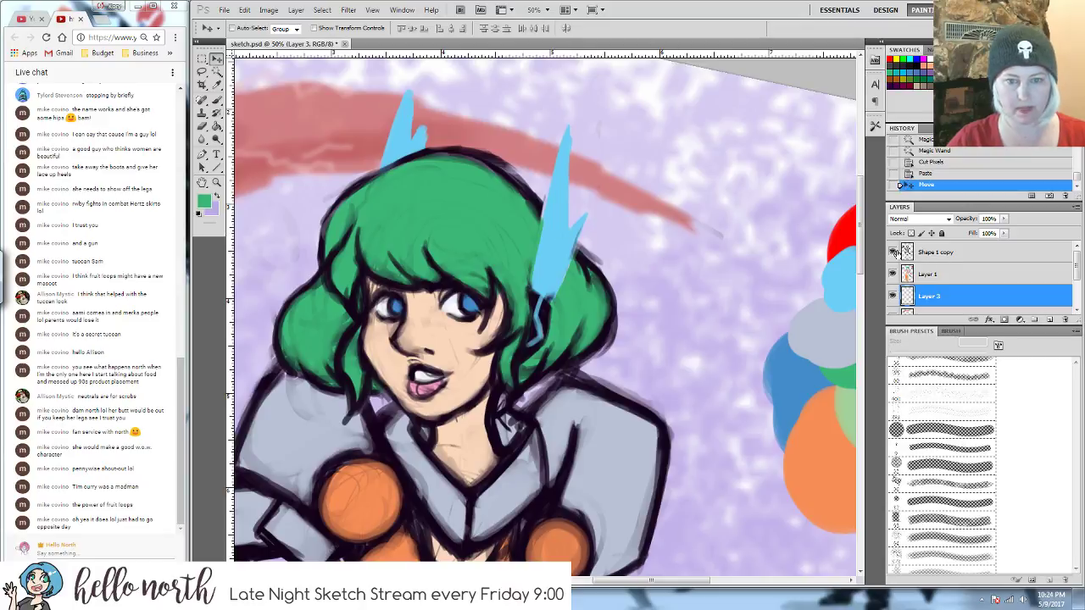
- Merge the pasted spikes with Layer 2 using Merge Visible while the other layers are hidden, and restore the visibility of the background, colour and line layers
{"action": "left_click", "coordinate": [891, 274]}
{"action": "scroll", "coordinate": [892, 267], "scroll_direction": "down", "scroll_amount": 3}
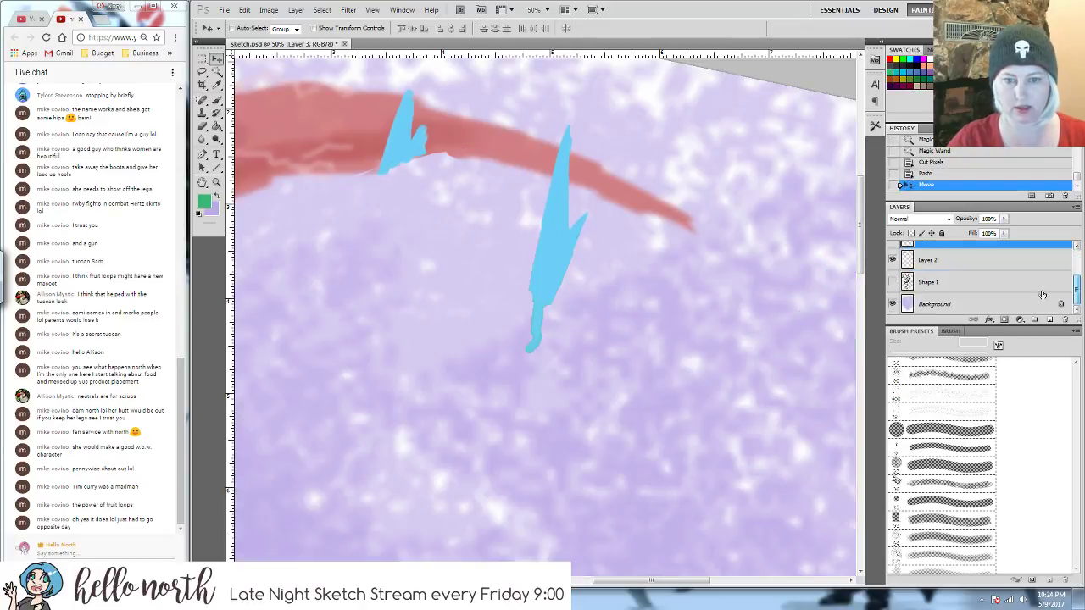
{"action": "left_click", "coordinate": [892, 304]}
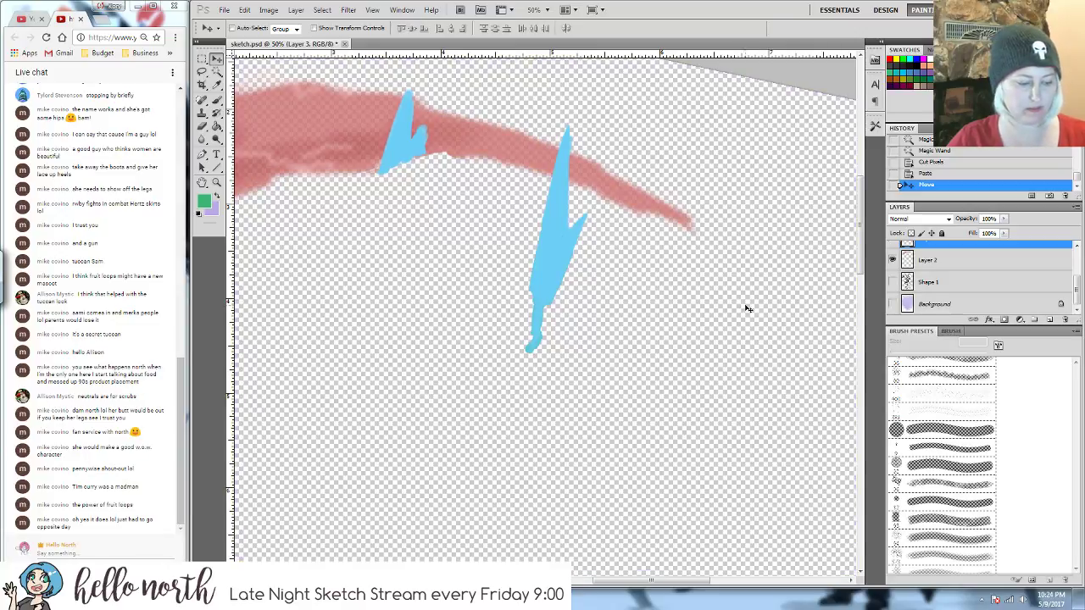
{"action": "key", "text": "ctrl+shift+e"}
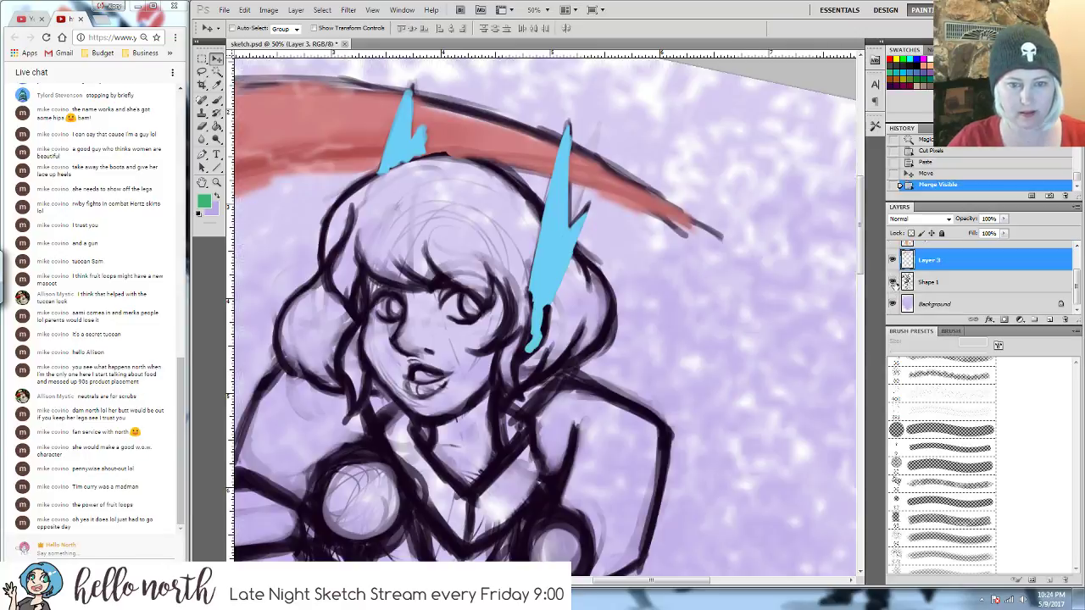
{"action": "left_click", "coordinate": [891, 284]}
{"action": "scroll", "coordinate": [983, 280], "scroll_direction": "up", "scroll_amount": 3}
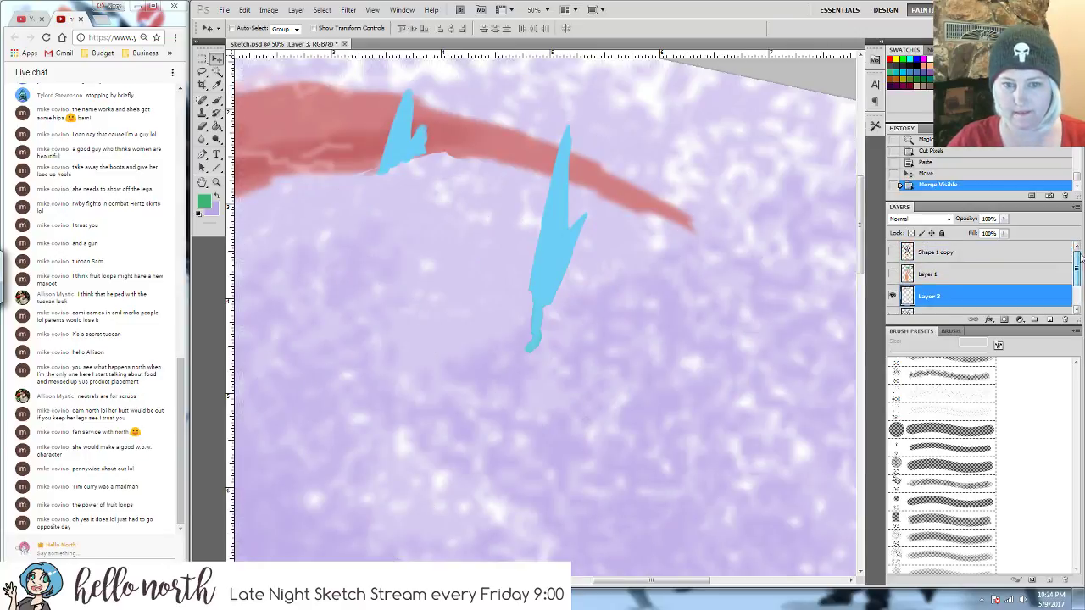
{"action": "left_click", "coordinate": [892, 274]}
{"action": "left_click", "coordinate": [892, 253]}
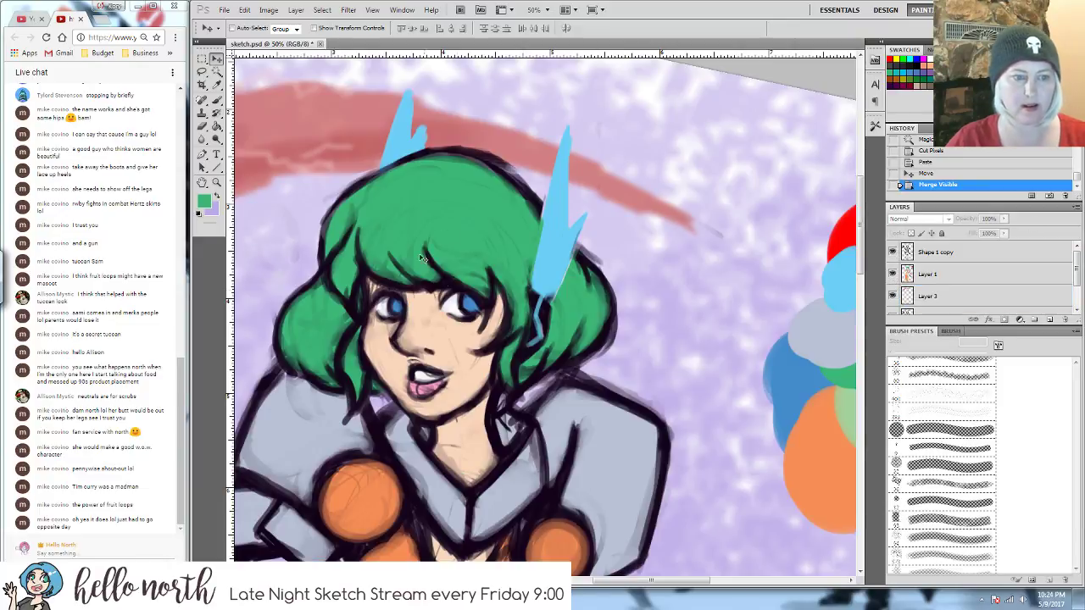
- On Layer 1, brush green hair behind the tall spike's base and move Layer 3 above Layer 1
{"action": "left_click", "coordinate": [960, 276]}
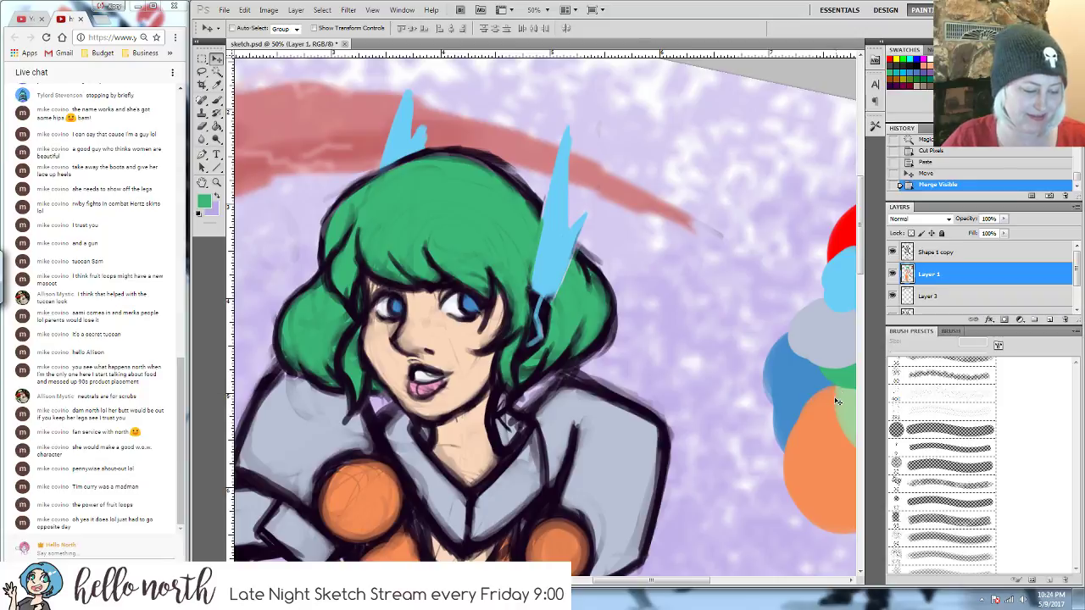
{"action": "key", "text": "b"}
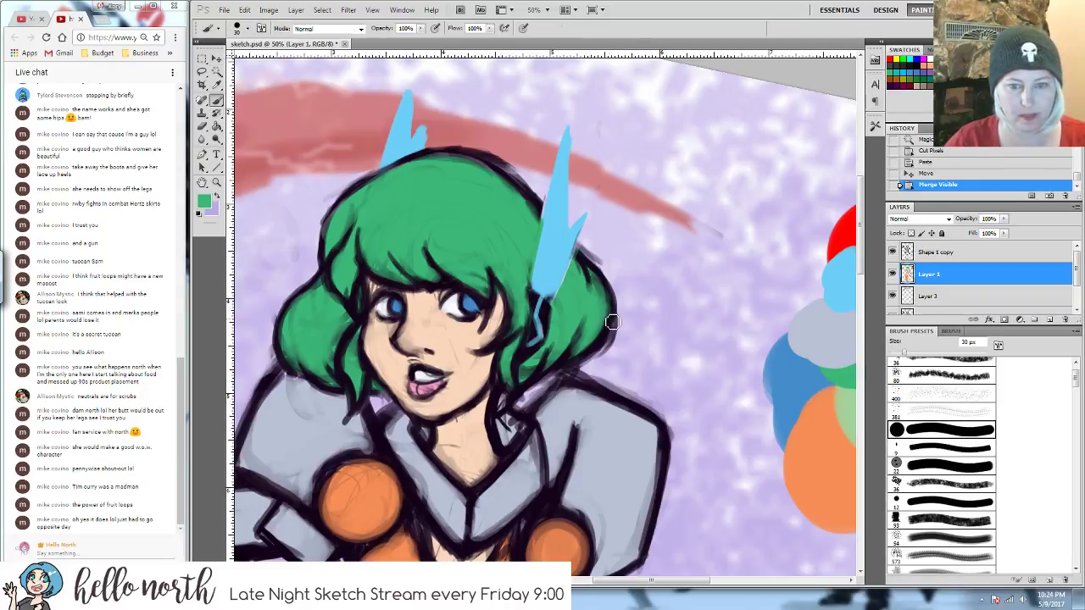
{"action": "mouse_move", "coordinate": [575, 302]}
{"action": "left_mouse_down"}
{"action": "mouse_move", "coordinate": [573, 270]}
{"action": "mouse_move", "coordinate": [549, 313]}
{"action": "mouse_move", "coordinate": [542, 240]}
{"action": "mouse_move", "coordinate": [524, 283]}
{"action": "mouse_move", "coordinate": [546, 280]}
{"action": "mouse_move", "coordinate": [565, 255]}
{"action": "left_mouse_up"}
{"action": "left_click_drag", "start_coordinate": [927, 295], "coordinate": [923, 275]}
{"action": "mouse_move", "coordinate": [562, 290]}
{"action": "left_mouse_down"}
{"action": "mouse_move", "coordinate": [566, 251]}
{"action": "mouse_move", "coordinate": [555, 289]}
{"action": "left_mouse_up"}
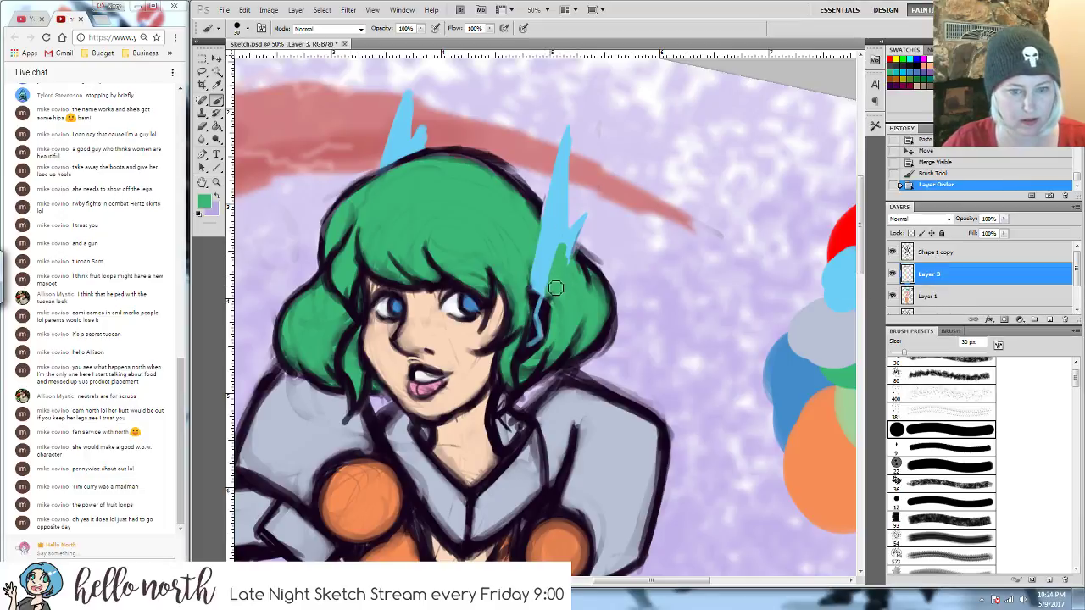
{"action": "left_click", "coordinate": [920, 174]}
- Hide Layer 3, fill the gaps in the hair behind the spikes with green on Layer 1, and select the Shape 1 copy layer
{"action": "left_click", "coordinate": [949, 295]}
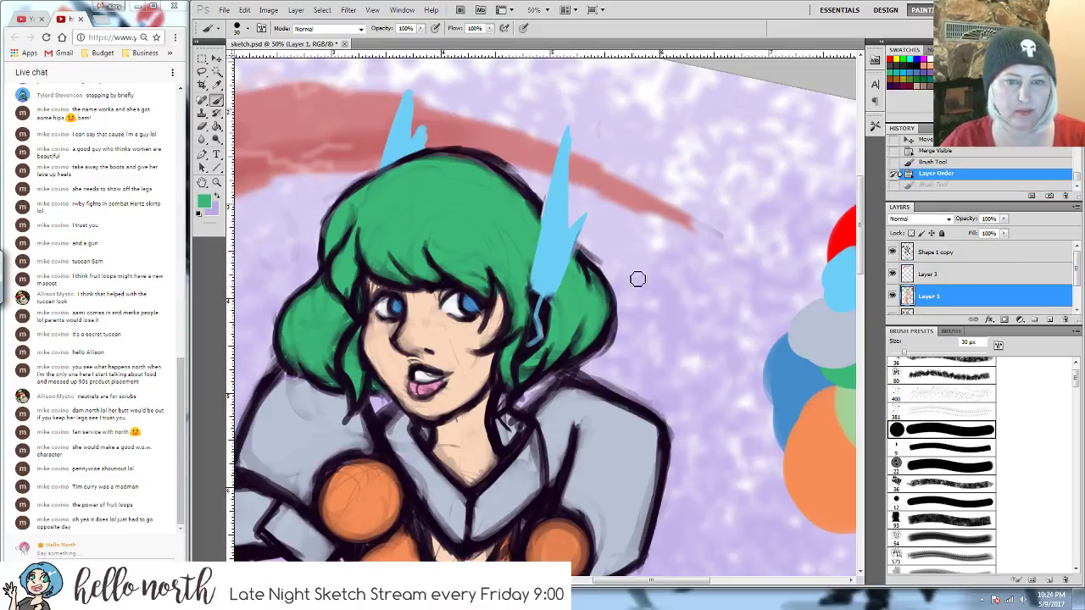
{"action": "left_click", "coordinate": [891, 273]}
{"action": "left_click_drag", "start_coordinate": [549, 224], "coordinate": [568, 255]}
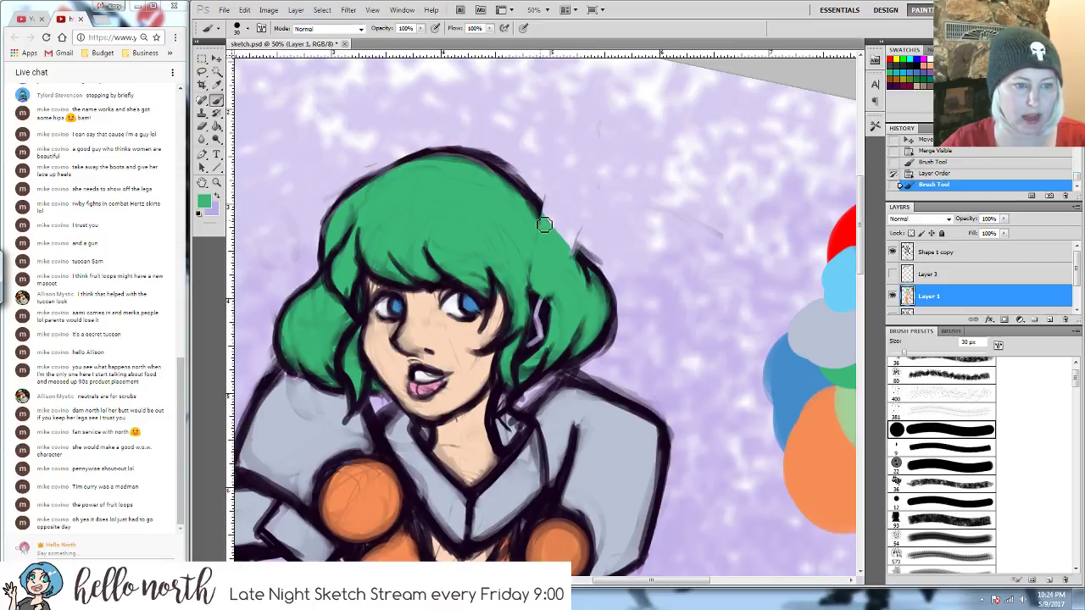
{"action": "left_click", "coordinate": [488, 228]}
{"action": "left_click", "coordinate": [382, 200]}
{"action": "left_click", "coordinate": [400, 186]}
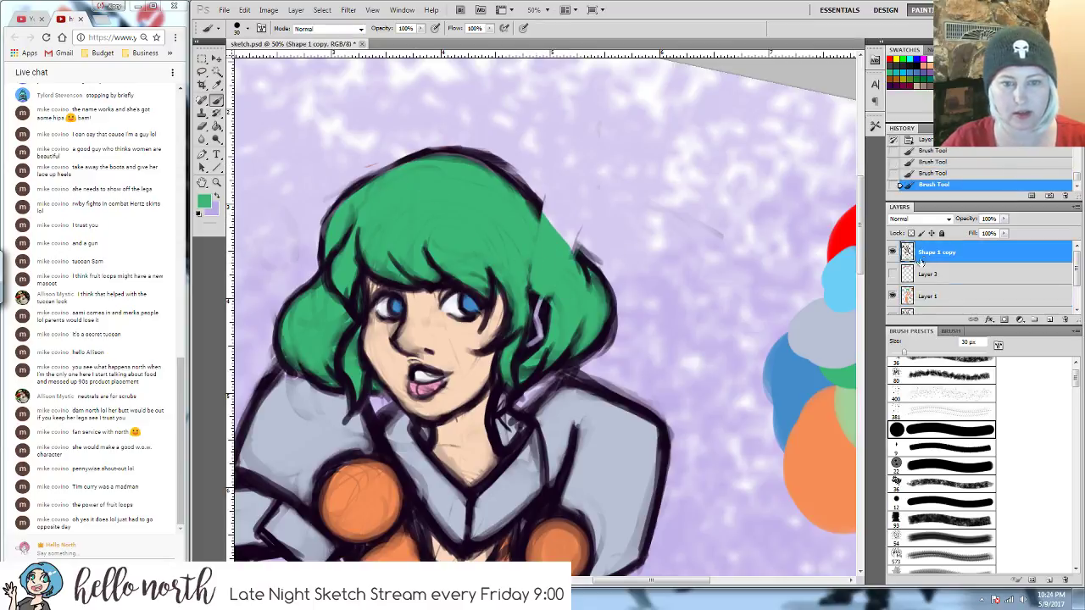
{"action": "left_click", "coordinate": [947, 252]}
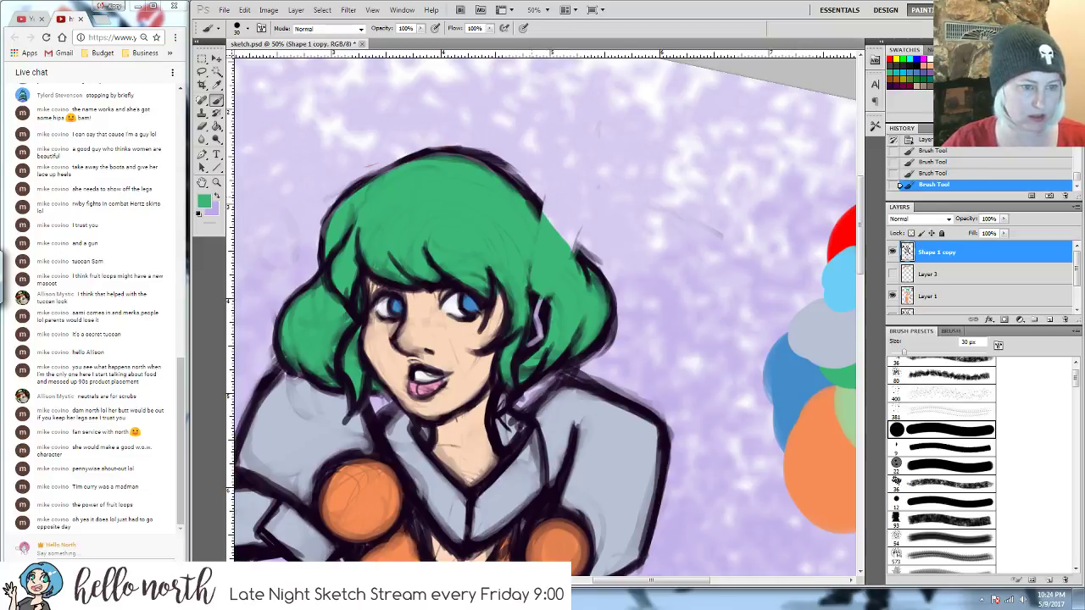
- On the Shape 1 copy layer, sample the dark line colour and brush the missing outline along the hair between crown and side curl
{"action": "left_click", "coordinate": [534, 188], "text": "alt"}
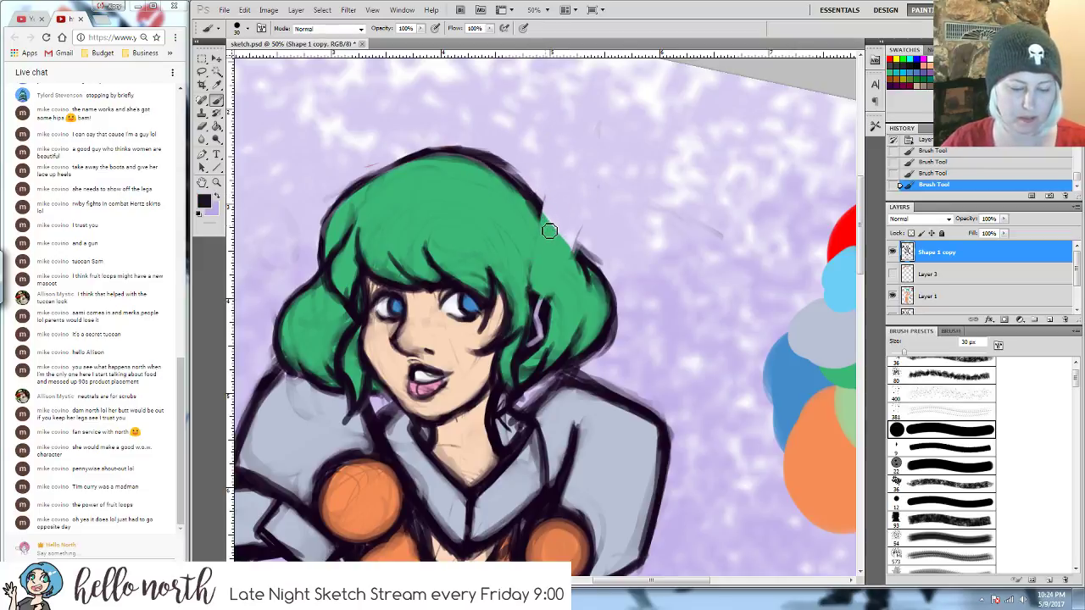
{"action": "key", "text": "bracketright"}
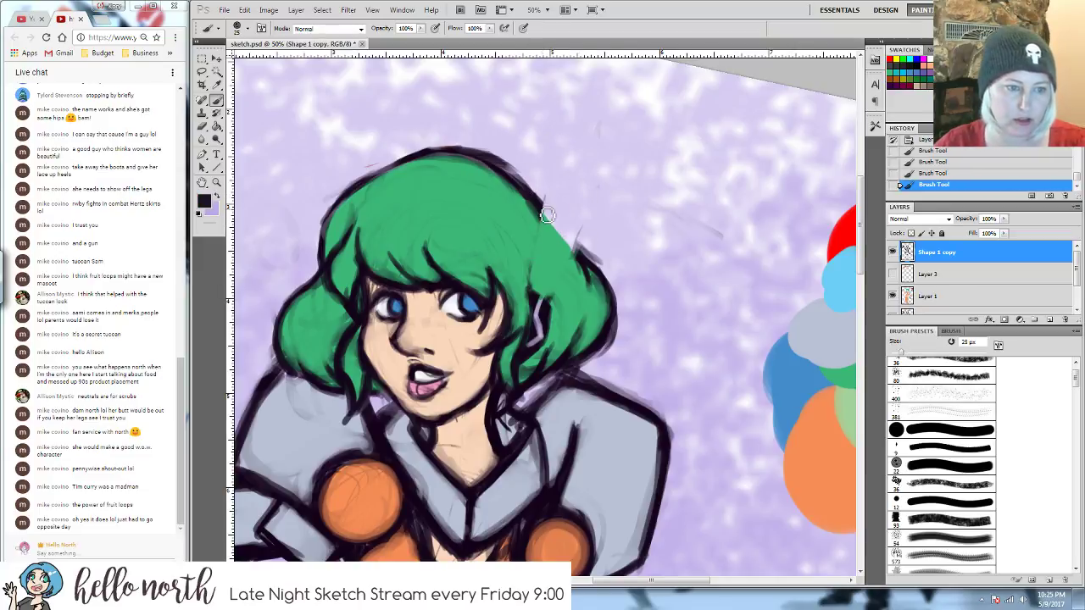
{"action": "key", "text": "bracketleft"}
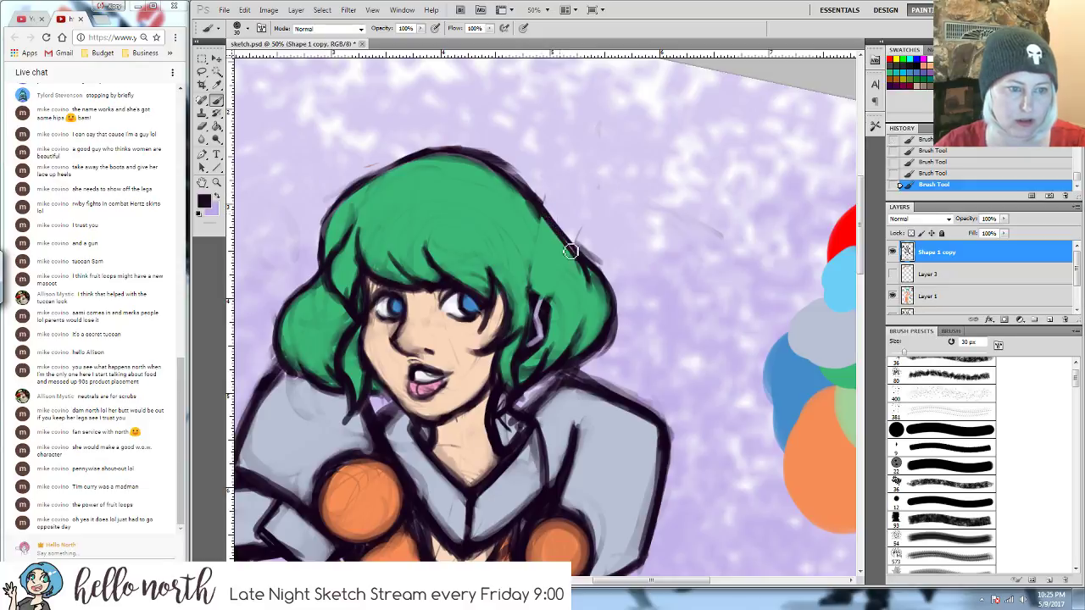
{"action": "key", "text": "bracketright"}
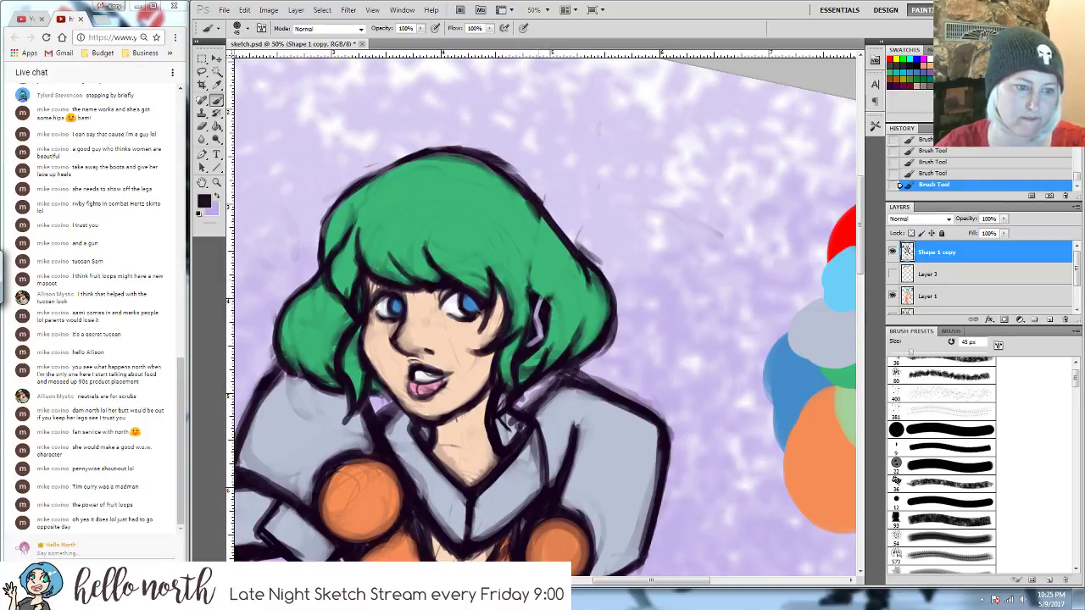
{"action": "mouse_move", "coordinate": [551, 307]}
{"action": "left_mouse_down"}
{"action": "mouse_move", "coordinate": [530, 264]}
{"action": "mouse_move", "coordinate": [549, 297]}
{"action": "mouse_move", "coordinate": [570, 291]}
{"action": "left_mouse_up"}
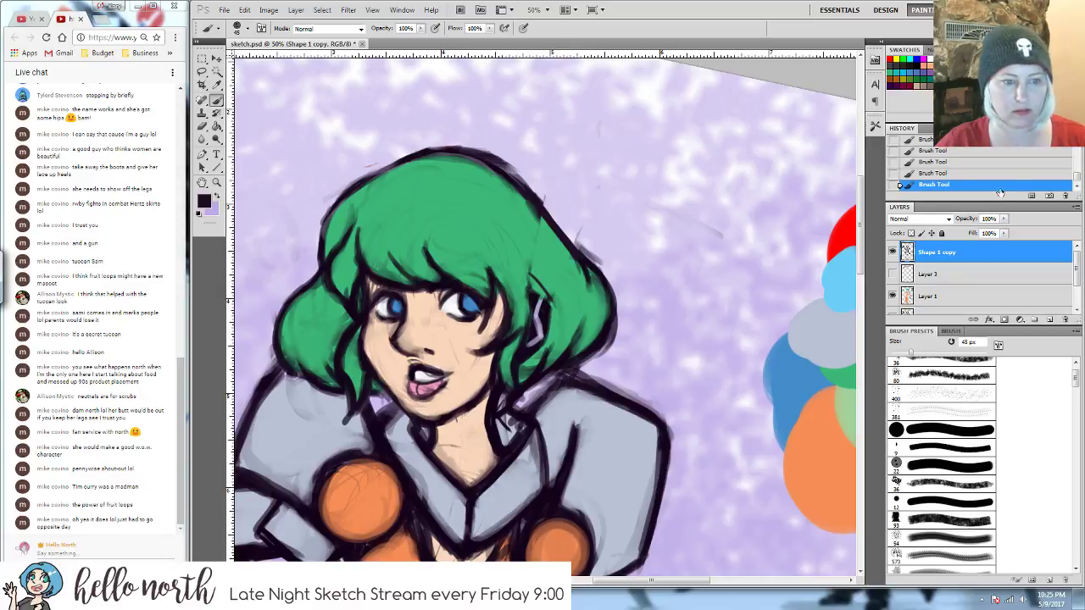
{"action": "key", "text": "ctrl+z"}
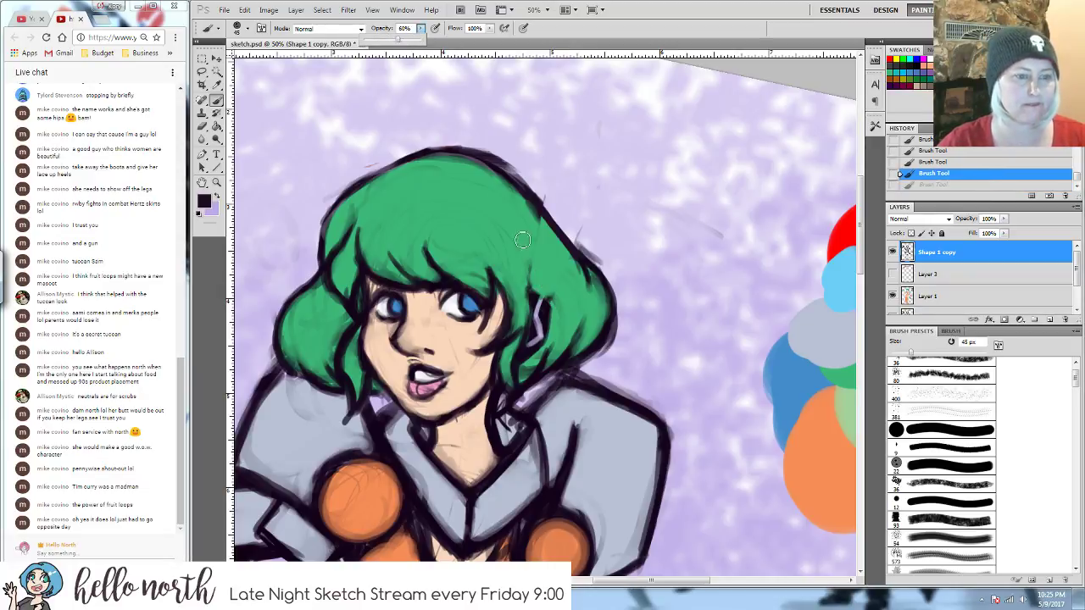
{"action": "mouse_move", "coordinate": [530, 264]}
{"action": "left_mouse_down"}
{"action": "mouse_move", "coordinate": [549, 298]}
{"action": "mouse_move", "coordinate": [566, 291]}
{"action": "left_mouse_up"}
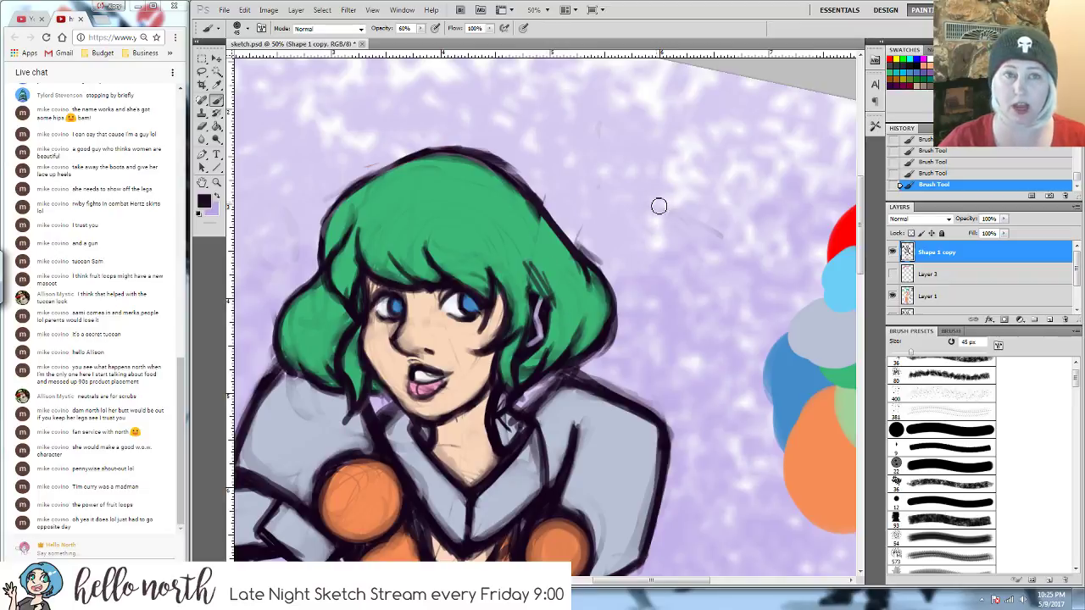
{"action": "left_click", "coordinate": [928, 162]}
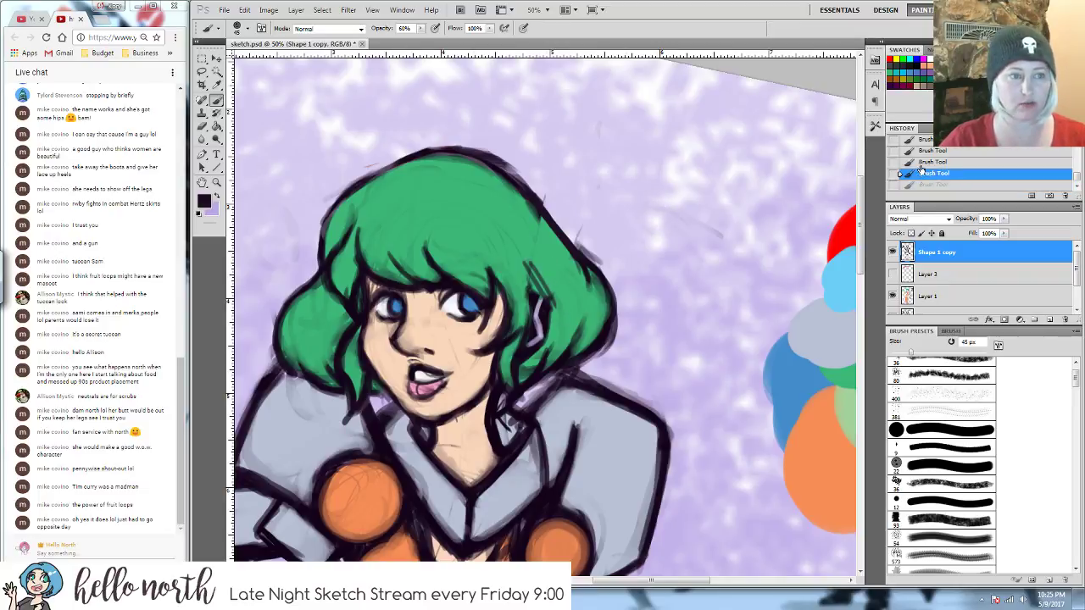
{"action": "left_click", "coordinate": [925, 150]}
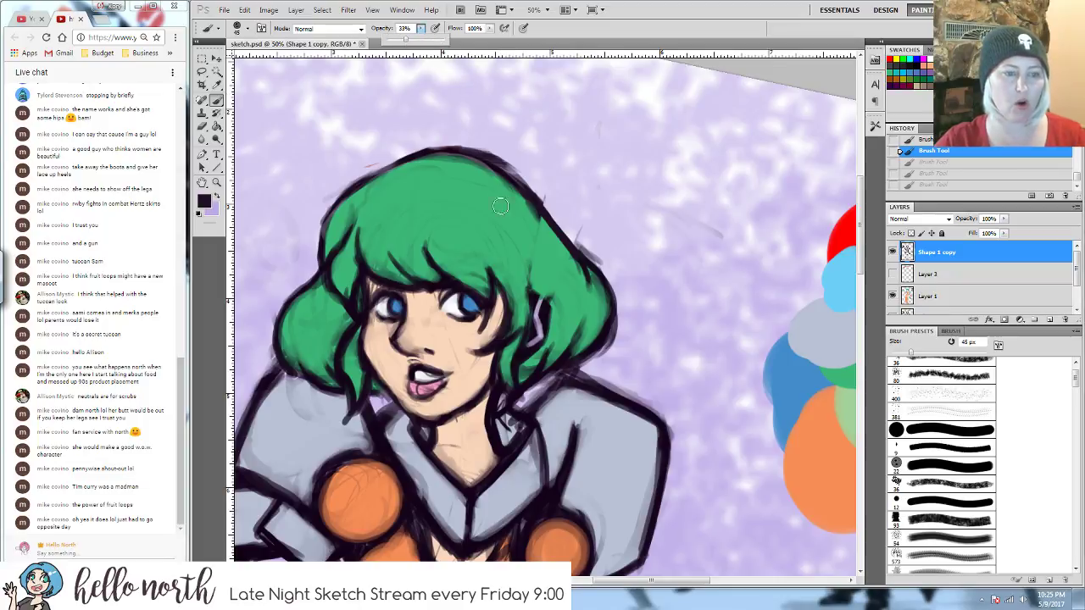
- Brush faint dark strands into the hair at 33% opacity and set the brush's opacity jitter control to Pen Pressure
{"action": "left_click_drag", "start_coordinate": [534, 269], "coordinate": [557, 305]}
{"action": "left_click_drag", "start_coordinate": [544, 251], "coordinate": [567, 301]}
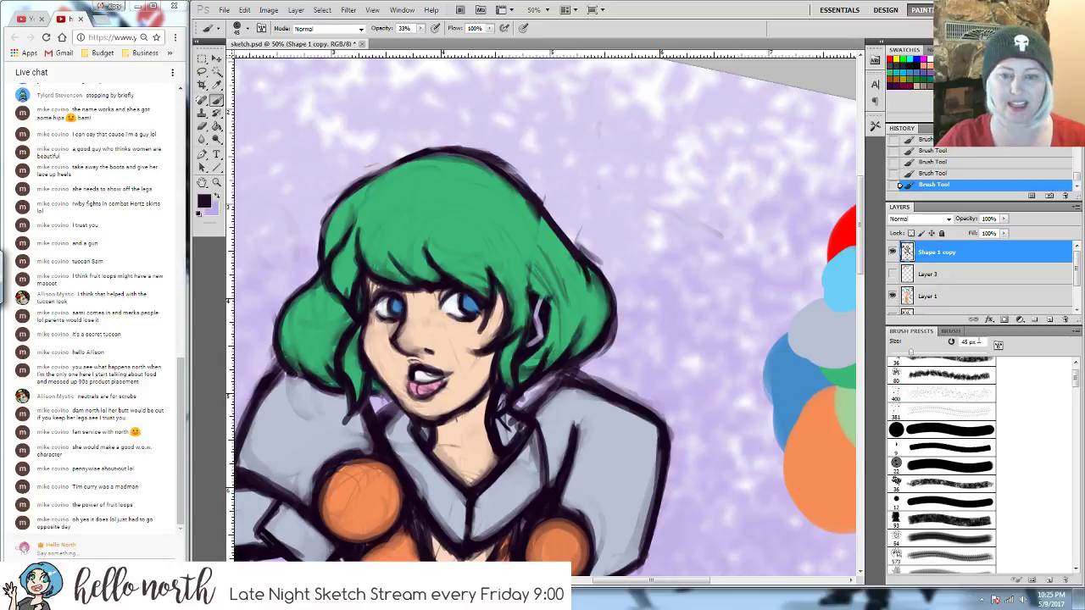
{"action": "left_click", "coordinate": [951, 330]}
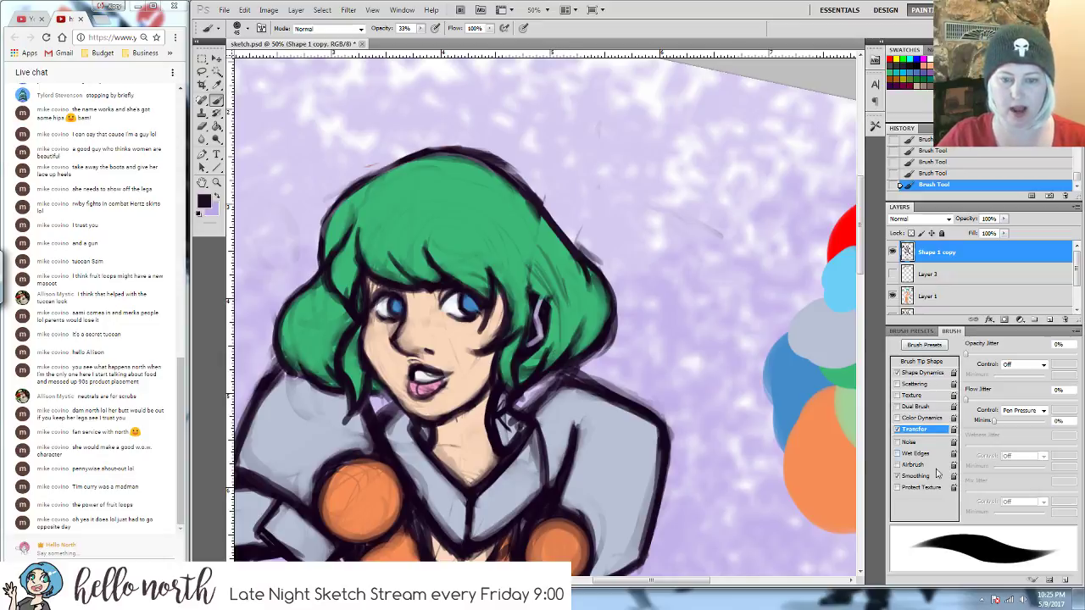
{"action": "left_click", "coordinate": [1018, 366]}
{"action": "left_click", "coordinate": [1021, 392]}
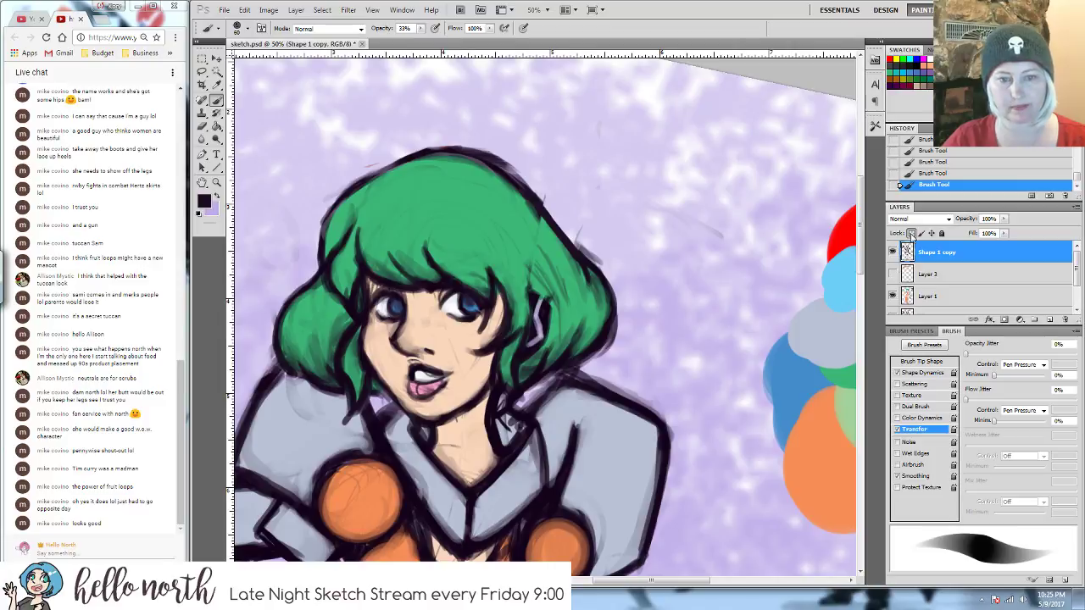
- Show Layer 3 and touch up the tip of the short spike above the crown with the blade's sampled red and a 30 px brush
{"action": "left_click", "coordinate": [937, 275]}
{"action": "left_click", "coordinate": [892, 274]}
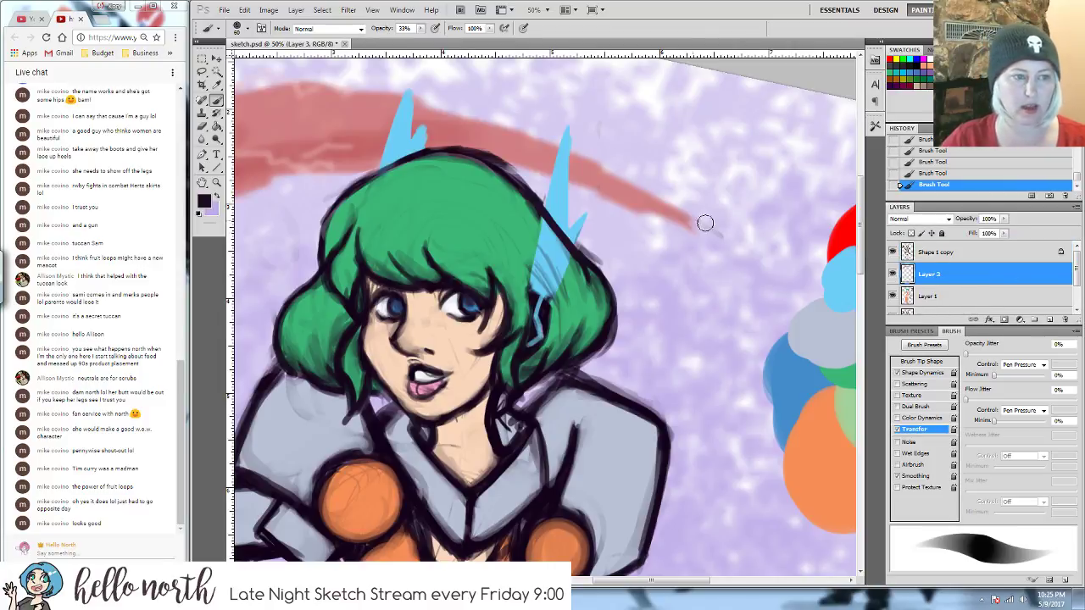
{"action": "left_click", "coordinate": [434, 125], "text": "alt"}
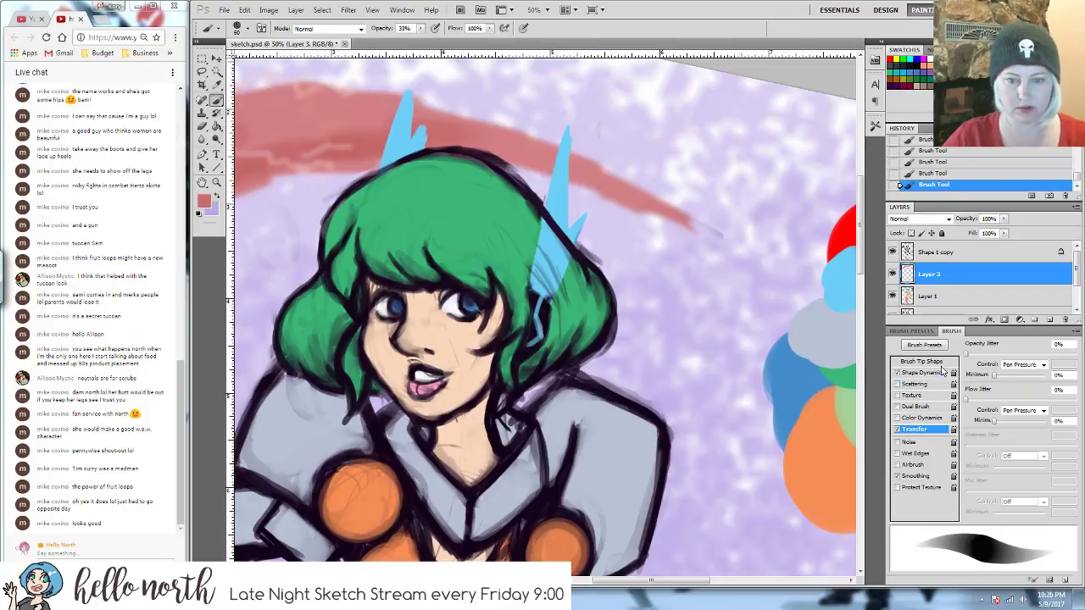
{"action": "left_click", "coordinate": [924, 344]}
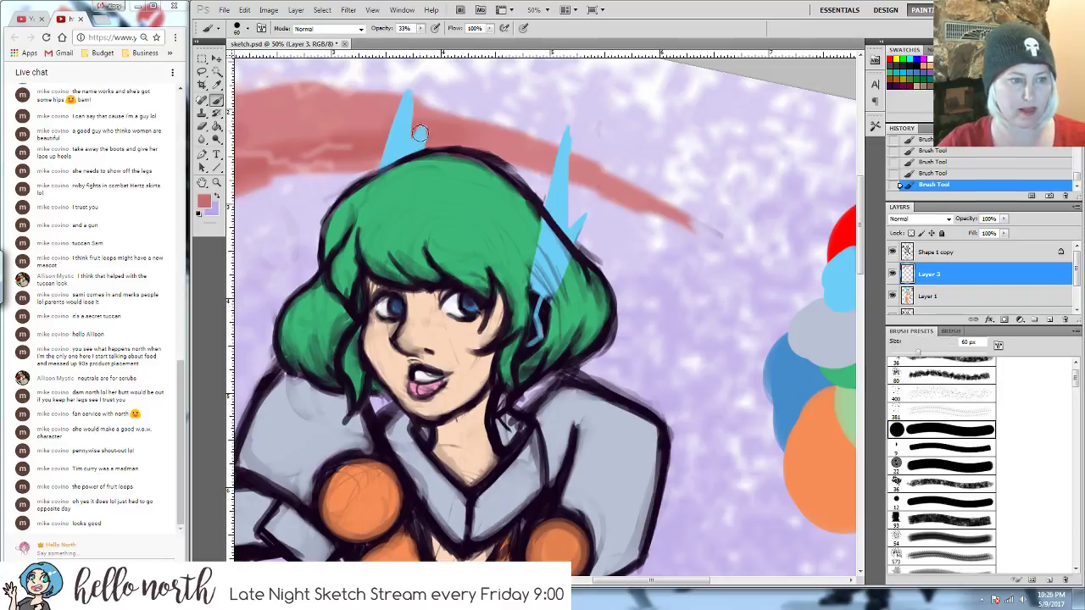
{"action": "key", "text": "bracketleft"}
{"action": "key", "text": "bracketleft"}
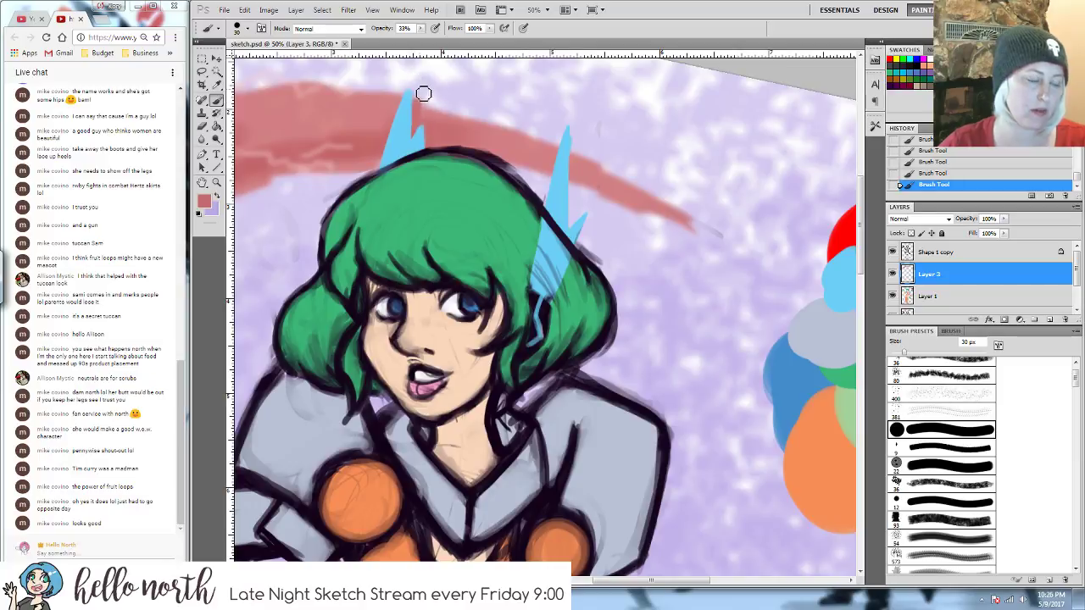
- Erase around the short spike above the crown, lowering the eraser's opacity to 32%
{"action": "key", "text": "e"}
{"action": "left_click_drag", "start_coordinate": [416, 123], "coordinate": [419, 104]}
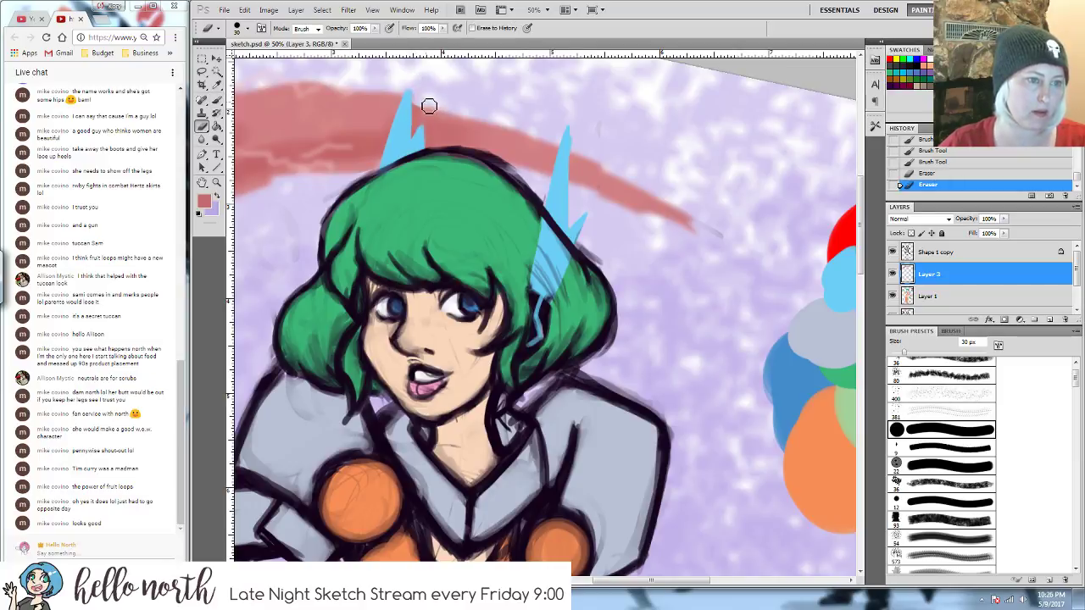
{"action": "left_click", "coordinate": [374, 28]}
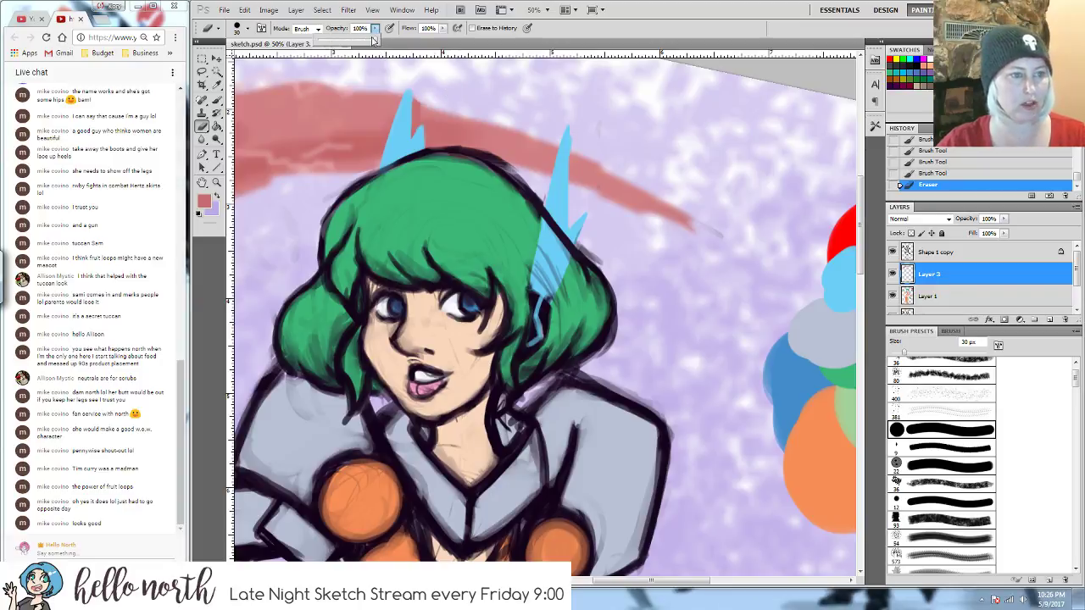
{"action": "mouse_move", "coordinate": [425, 102]}
{"action": "left_mouse_down"}
{"action": "mouse_move", "coordinate": [436, 109]}
{"action": "mouse_move", "coordinate": [422, 105]}
{"action": "left_mouse_up"}
{"action": "left_click_drag", "start_coordinate": [422, 102], "coordinate": [421, 96]}
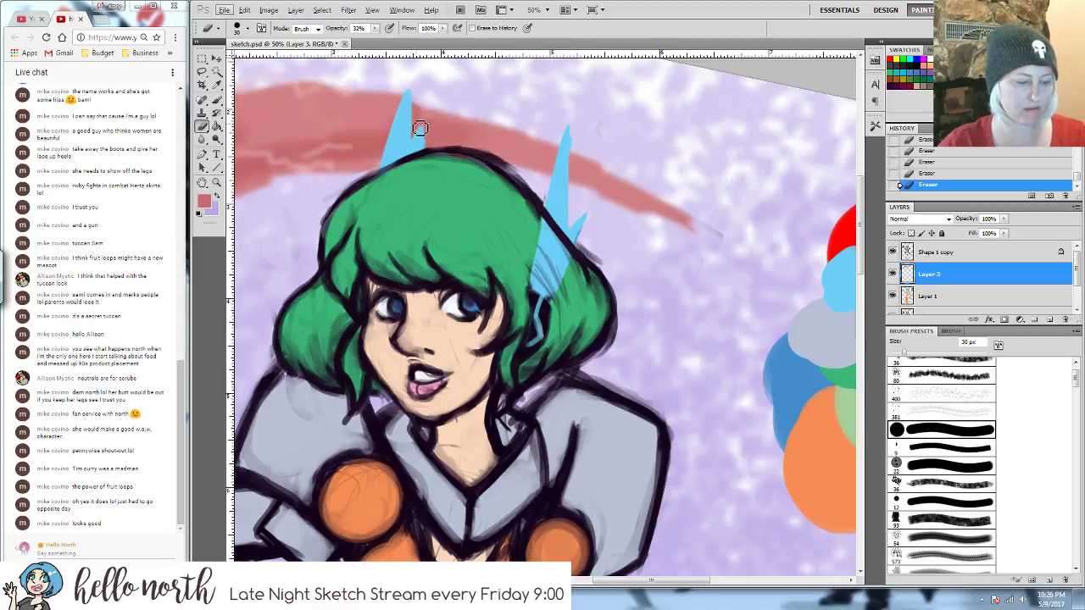
- Refine the notch between the two spikes above the crown with a 10 px eraser and a 15 px red brush
{"action": "key", "text": "b"}
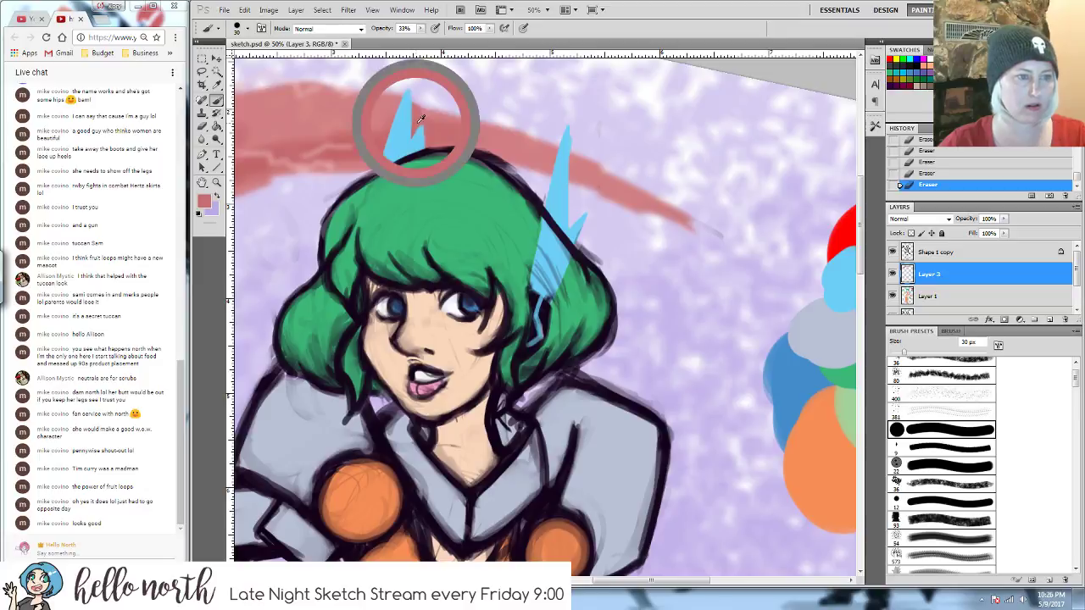
{"action": "key", "text": "e"}
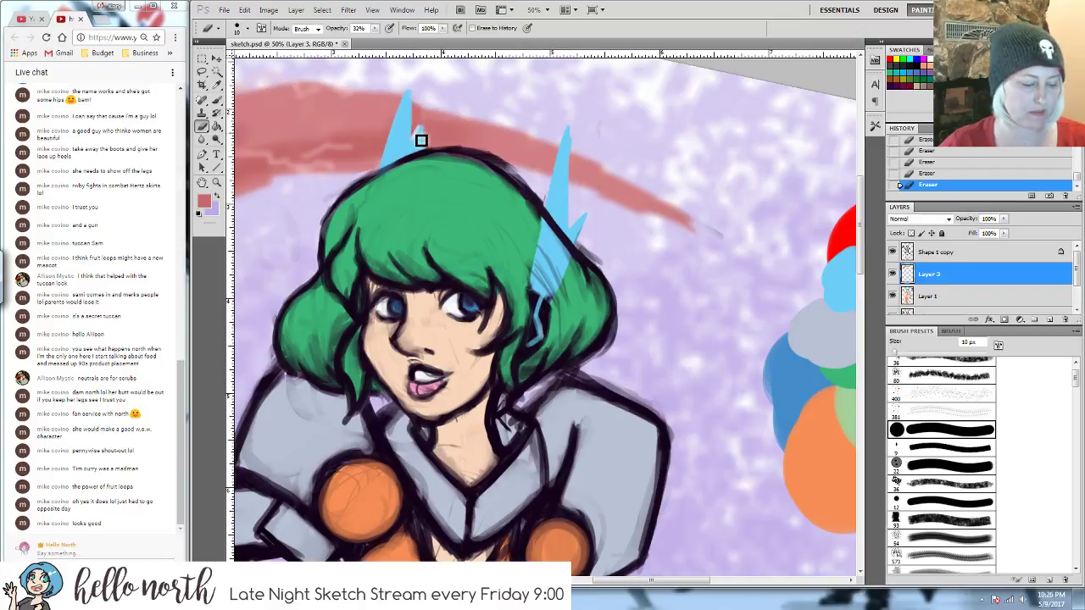
{"action": "key", "text": "b"}
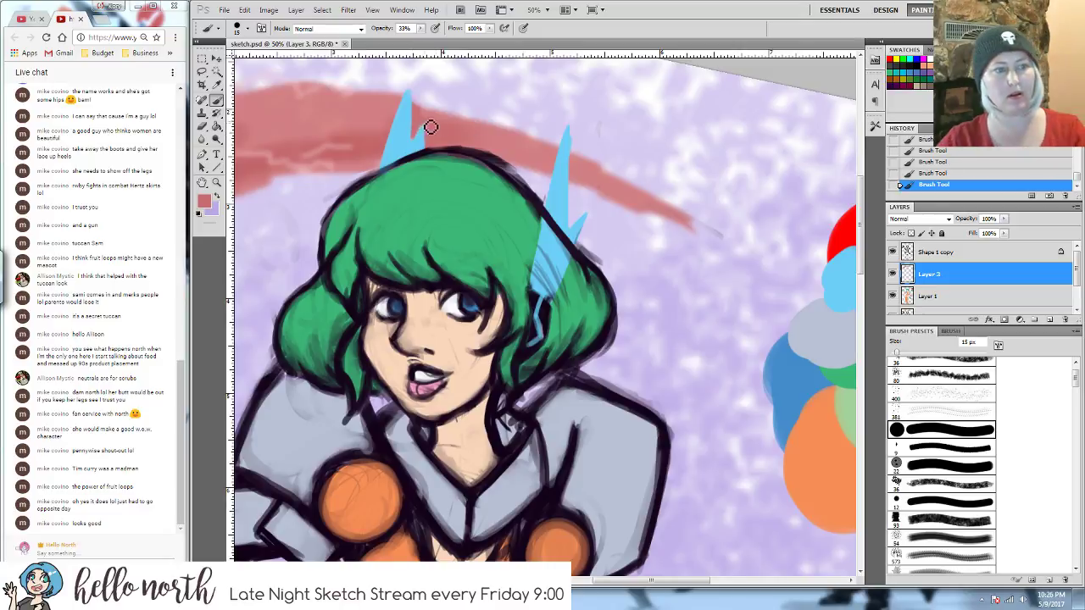
- Soften the touched-up areas on Layer 3 using the Blur tool with an enlarged tip at 50% strength
{"action": "left_click", "coordinate": [202, 139]}
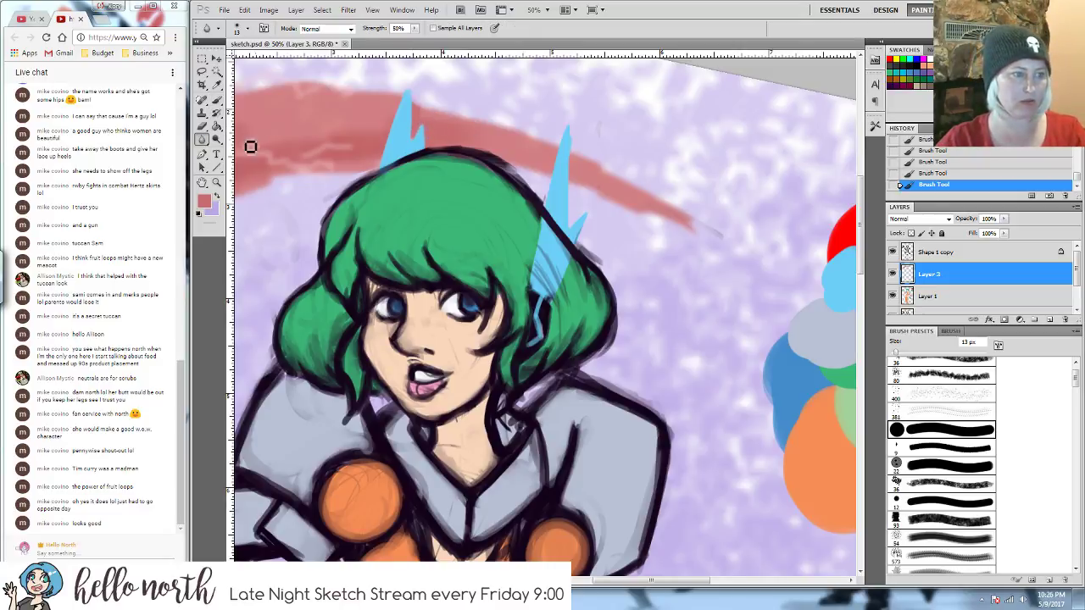
{"action": "key", "text": "bracketright"}
{"action": "key", "text": "bracketright"}
{"action": "key", "text": "bracketright"}
{"action": "key", "text": "bracketright"}
{"action": "key", "text": "bracketright"}
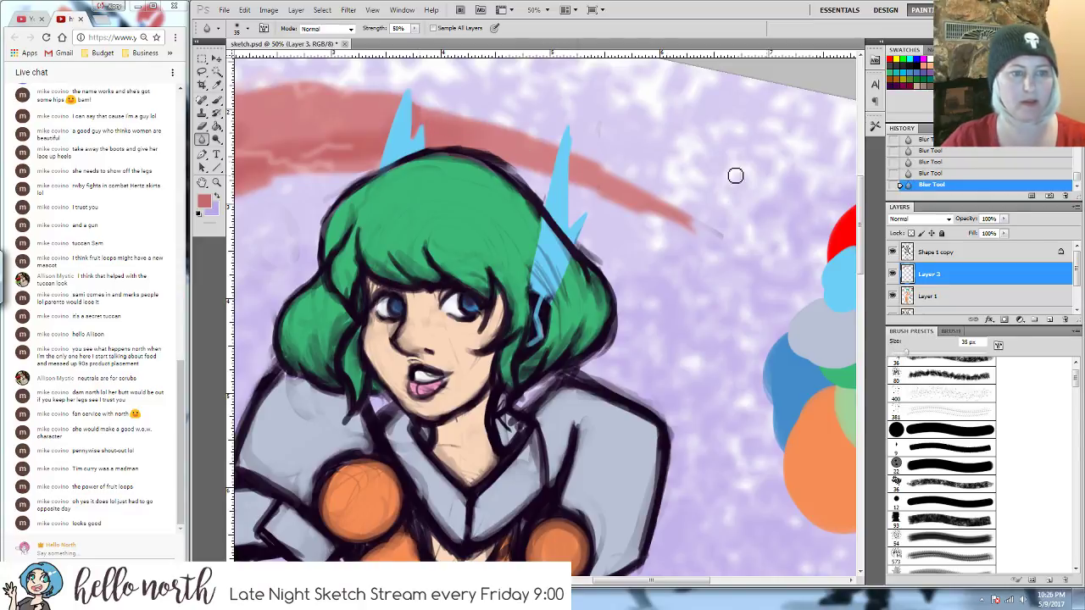
- Erase along the upper edge of the tall spike beside the hair with a 10 px eraser at 32% opacity
{"action": "key", "text": "e"}
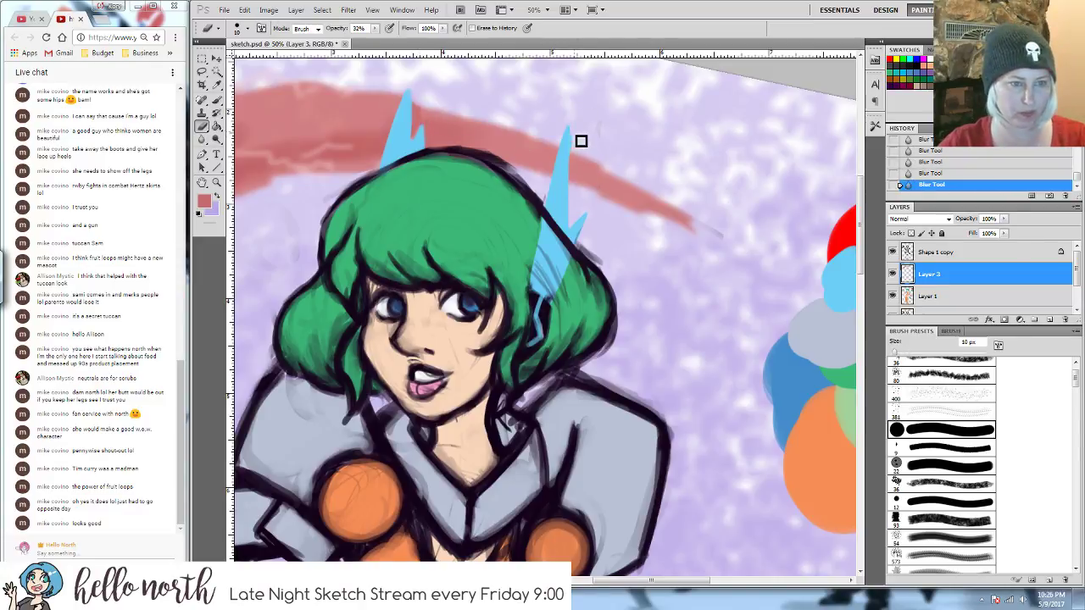
{"action": "left_click_drag", "start_coordinate": [582, 138], "coordinate": [579, 145]}
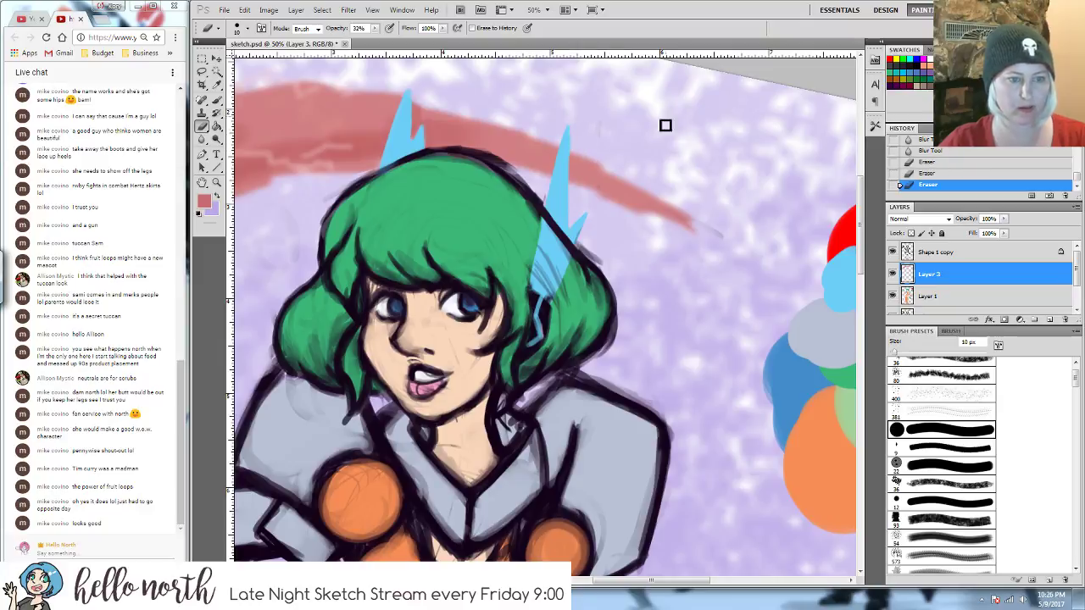
{"action": "left_click", "coordinate": [937, 252]}
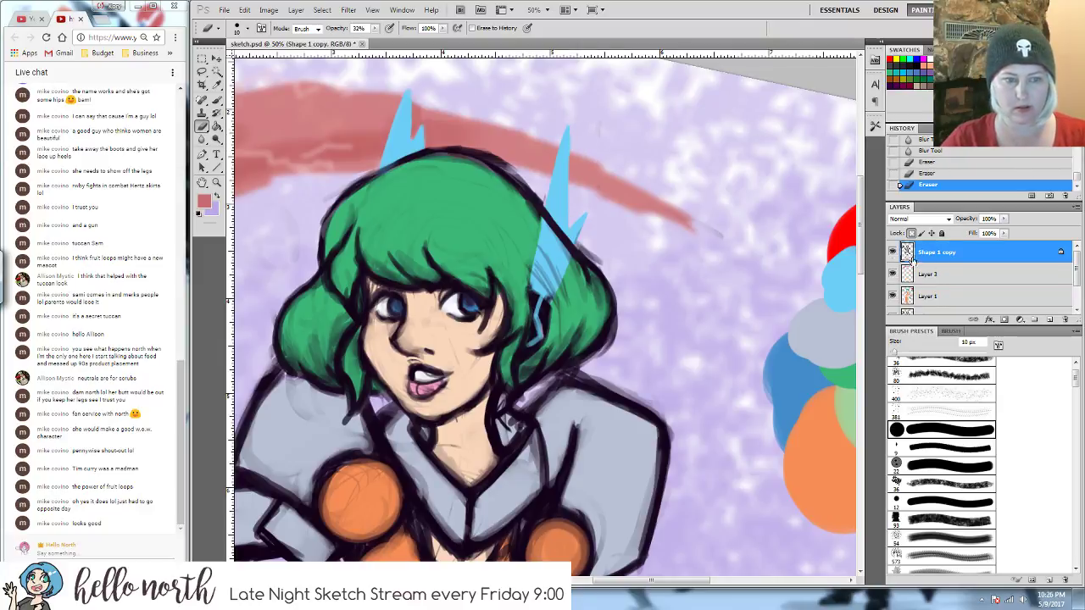
- Select both blue spikes on Layer 3 with the Magic Wand, reapply the Gaussian Blur filter to them, and deselect
{"action": "left_click", "coordinate": [931, 275]}
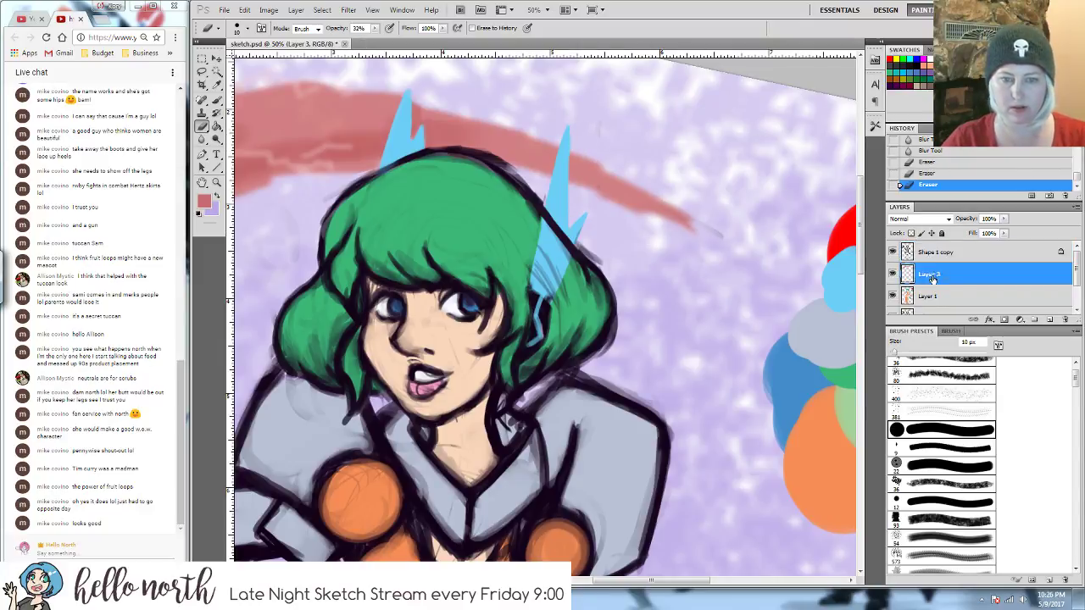
{"action": "key", "text": "w"}
{"action": "left_click", "coordinate": [411, 151]}
{"action": "left_click", "coordinate": [575, 214]}
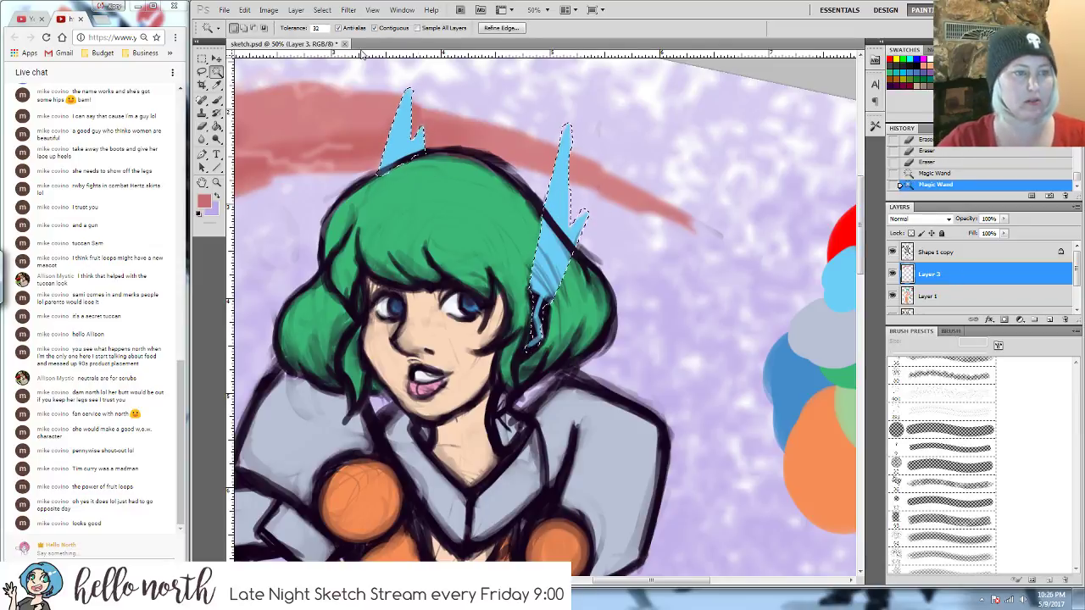
{"action": "left_click", "coordinate": [348, 9]}
{"action": "left_click", "coordinate": [368, 22]}
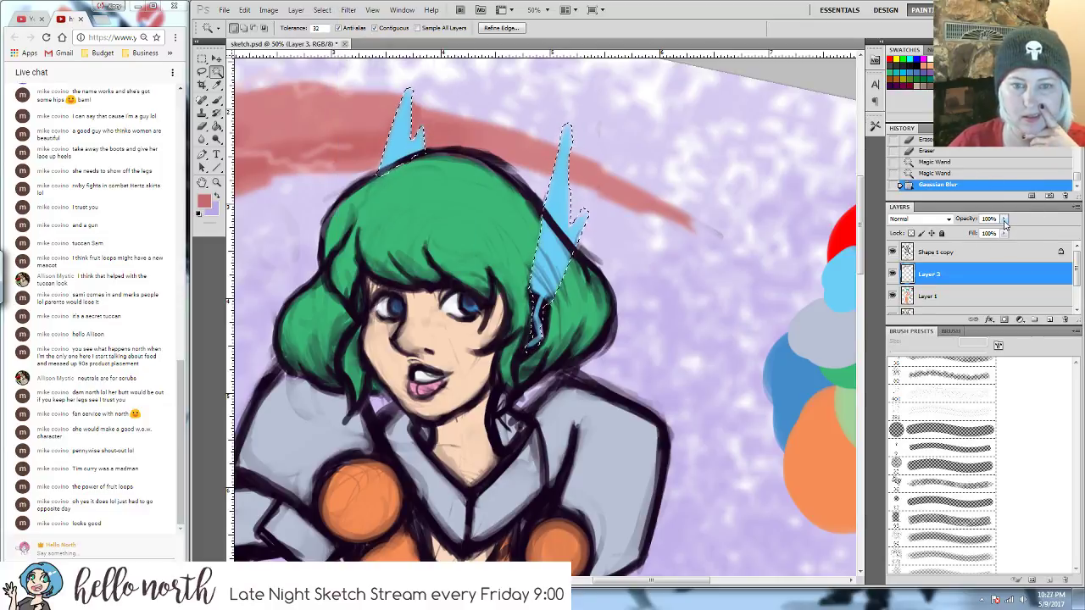
{"action": "key", "text": "a"}
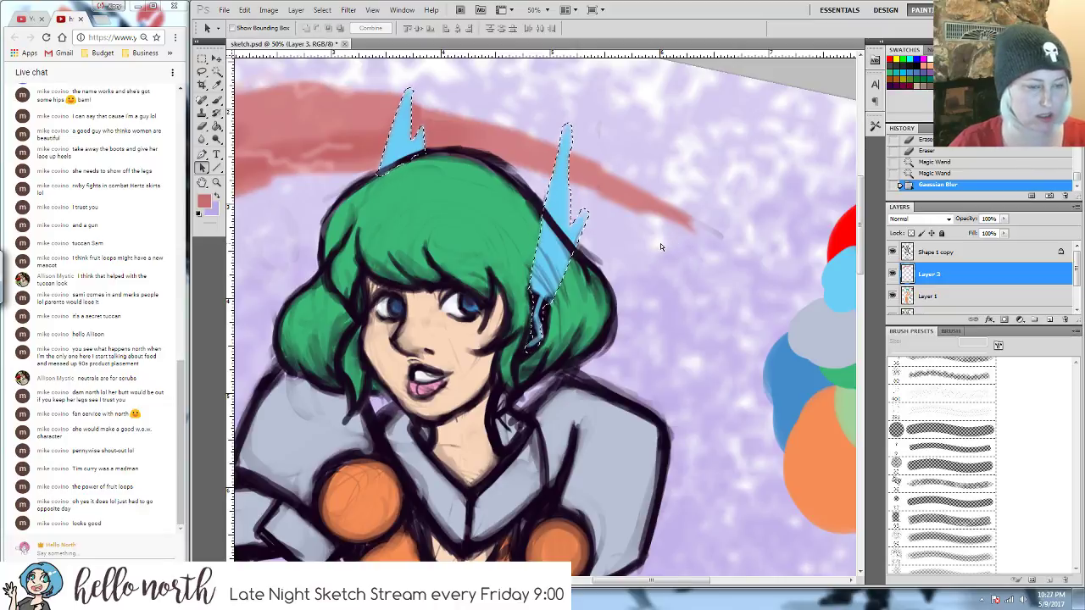
{"action": "key", "text": "ctrl+d"}
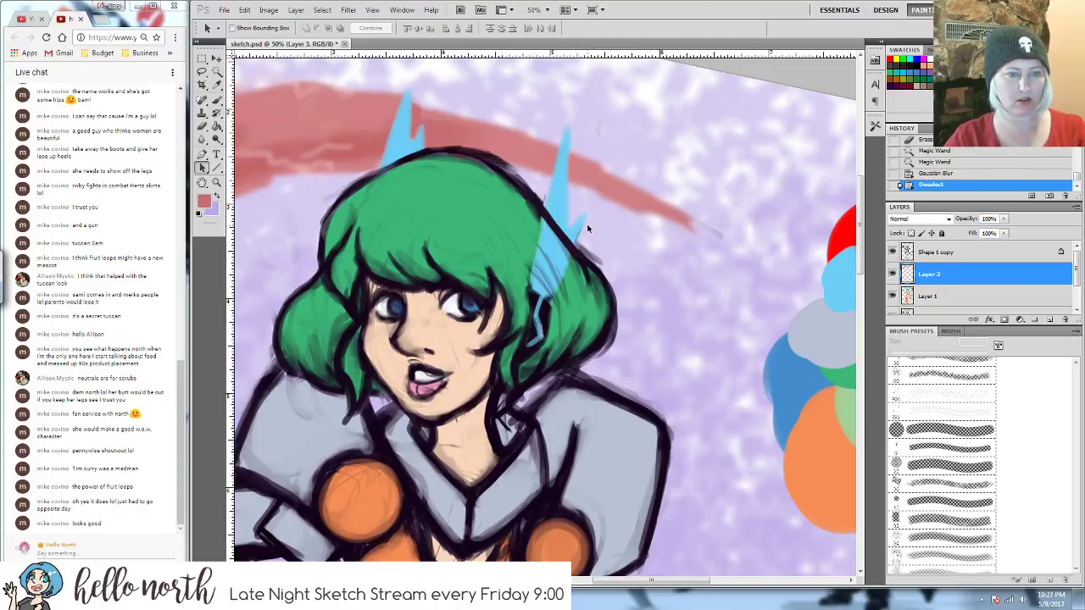
- Fade the hair outline crossing the blue spike on Shape 1 copy with a 60 px eraser at 32% opacity
{"action": "left_click", "coordinate": [935, 254]}
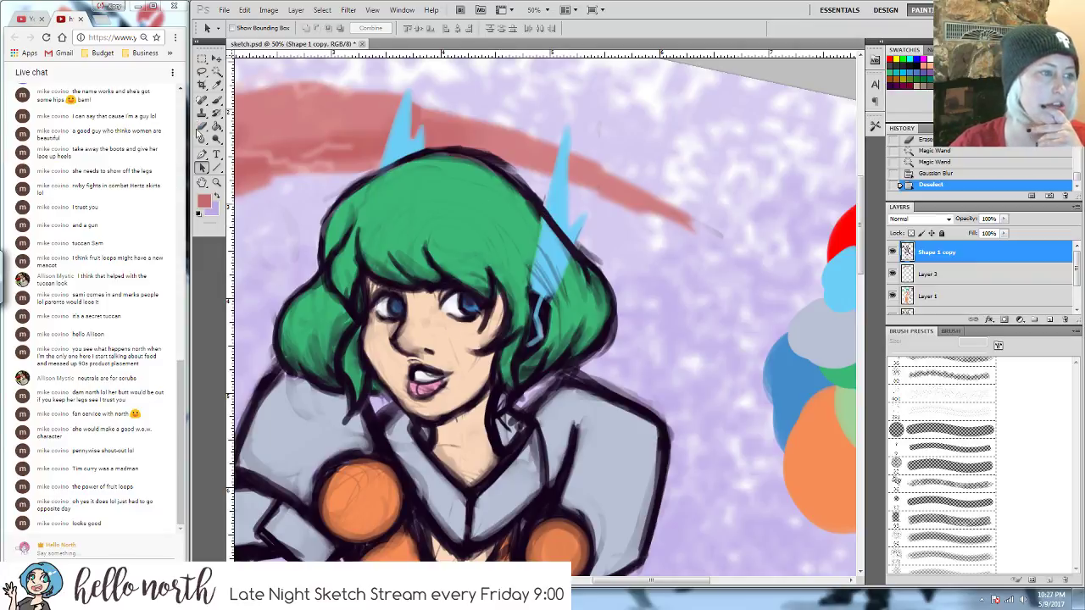
{"action": "left_click", "coordinate": [202, 127]}
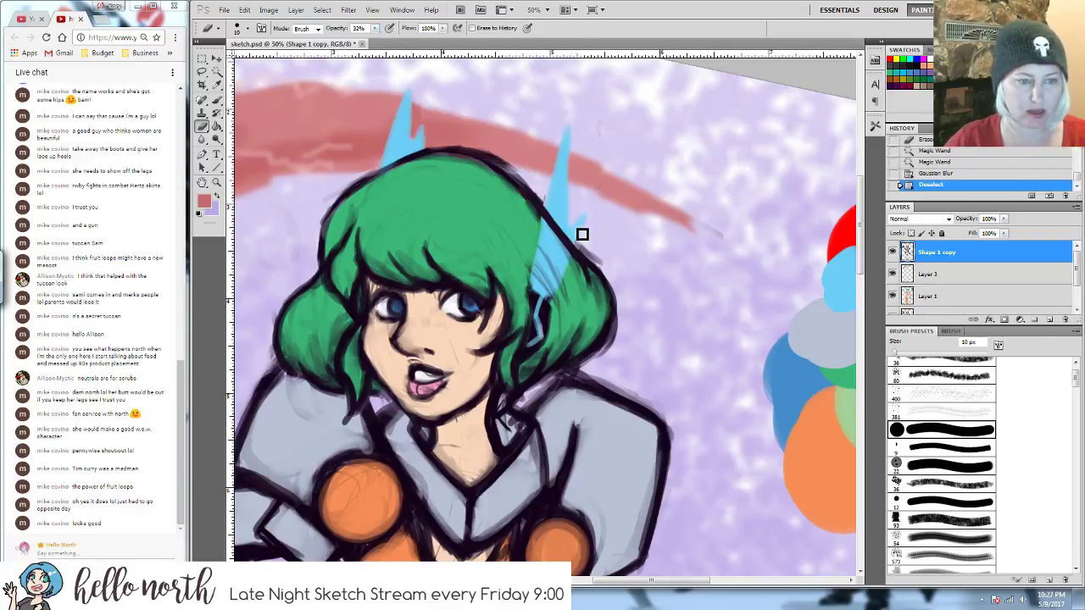
{"action": "key", "text": "bracketright"}
{"action": "key", "text": "bracketright"}
{"action": "key", "text": "bracketright"}
{"action": "key", "text": "bracketright"}
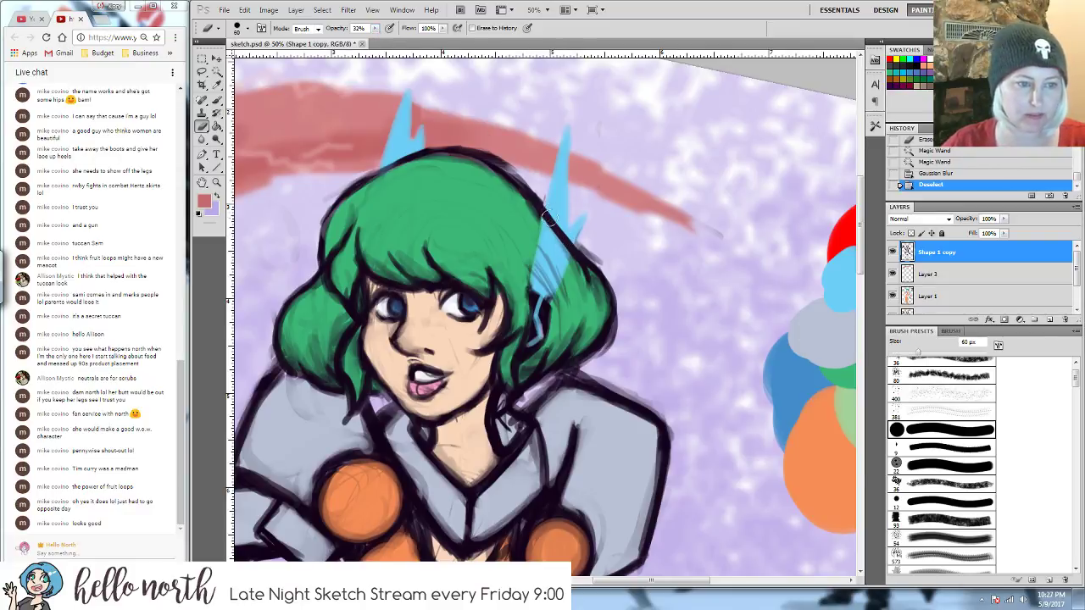
{"action": "left_click_drag", "start_coordinate": [548, 218], "coordinate": [570, 238]}
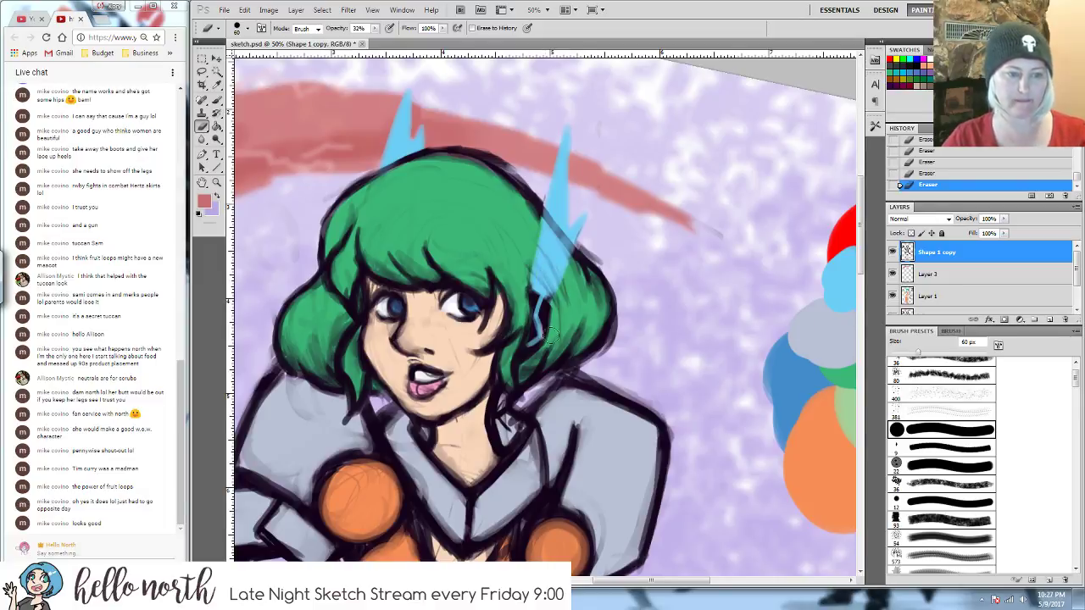
- Lock Layer 3's transparent pixels, sample the palette's light blue, and darken the foreground colour to 47a5ca
{"action": "left_click", "coordinate": [949, 273]}
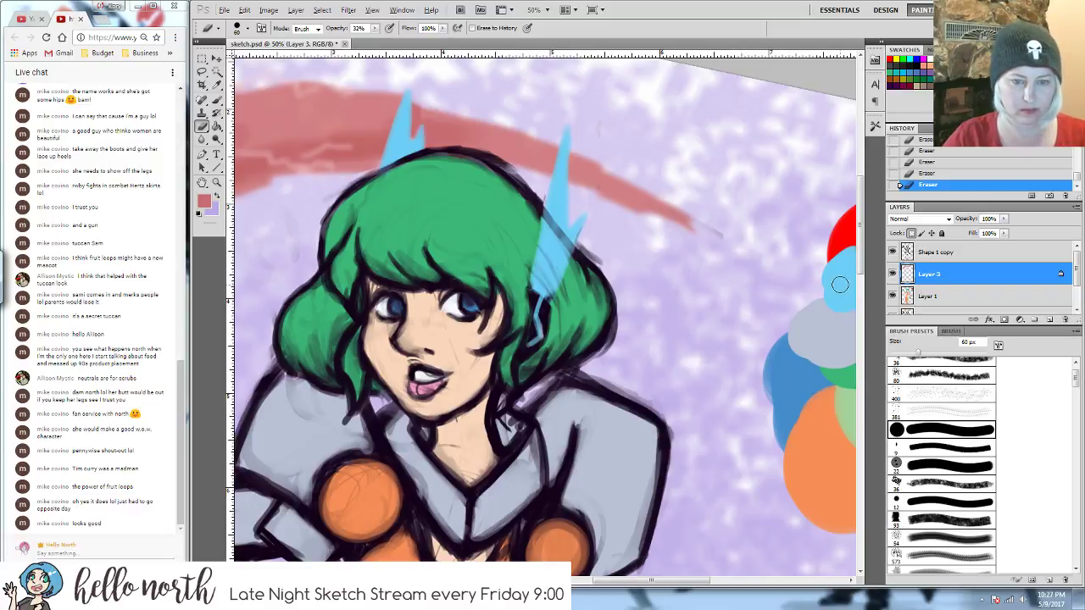
{"action": "key", "text": "alt"}
{"action": "key", "text": "b"}
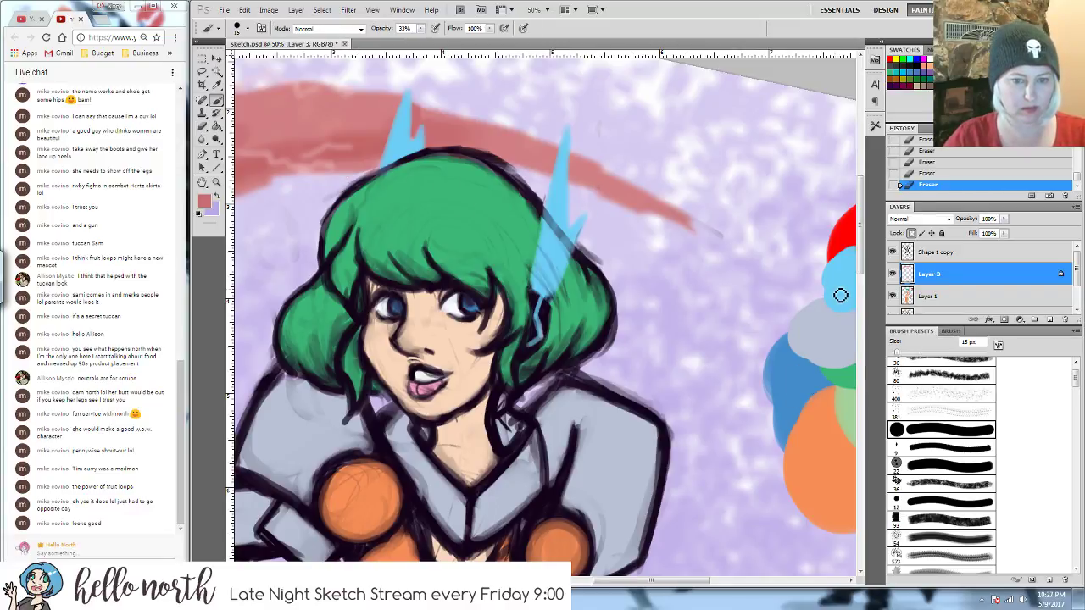
{"action": "left_click", "coordinate": [840, 295], "text": "alt"}
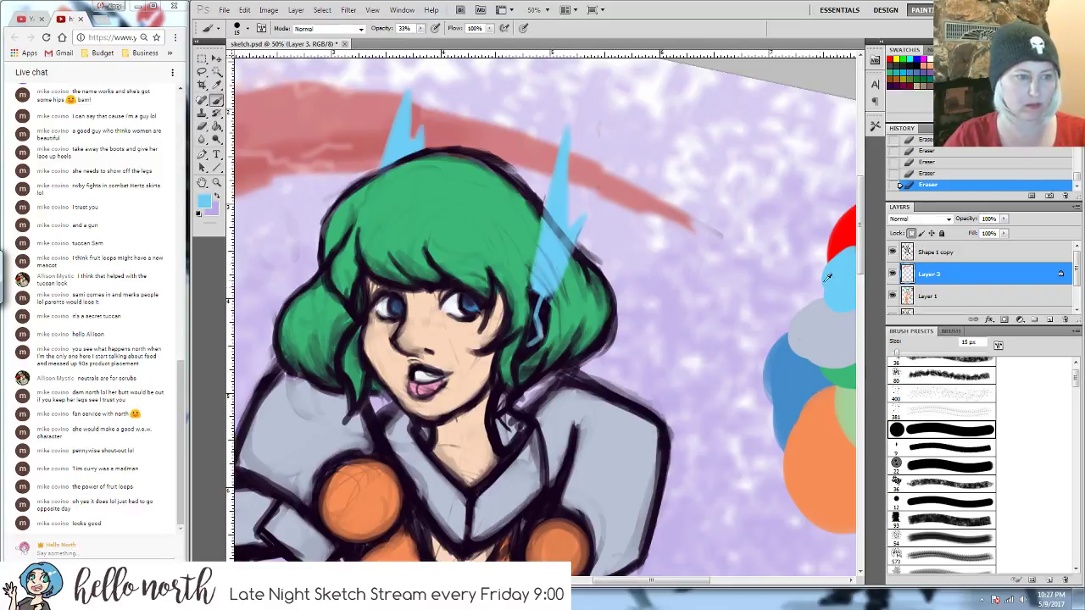
{"action": "left_click", "coordinate": [203, 202]}
{"action": "left_click_drag", "start_coordinate": [474, 166], "coordinate": [489, 185]}
{"action": "left_click", "coordinate": [655, 151]}
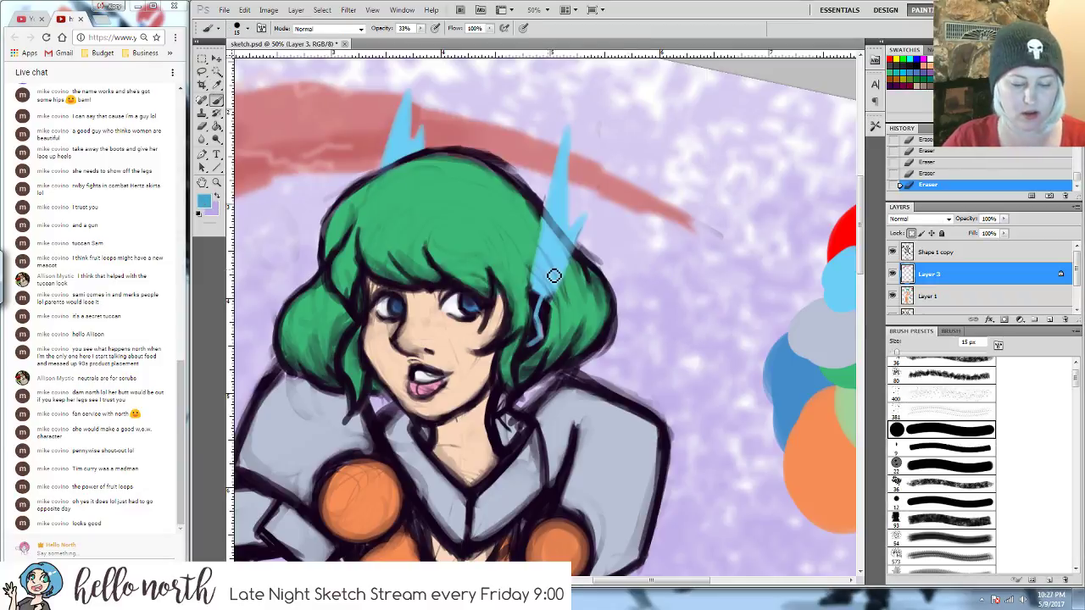
- Try fading the lower part of the spike beside the hair with a 70 px eraser, and revert those strokes
{"action": "key", "text": "e"}
{"action": "key", "text": "bracketright"}
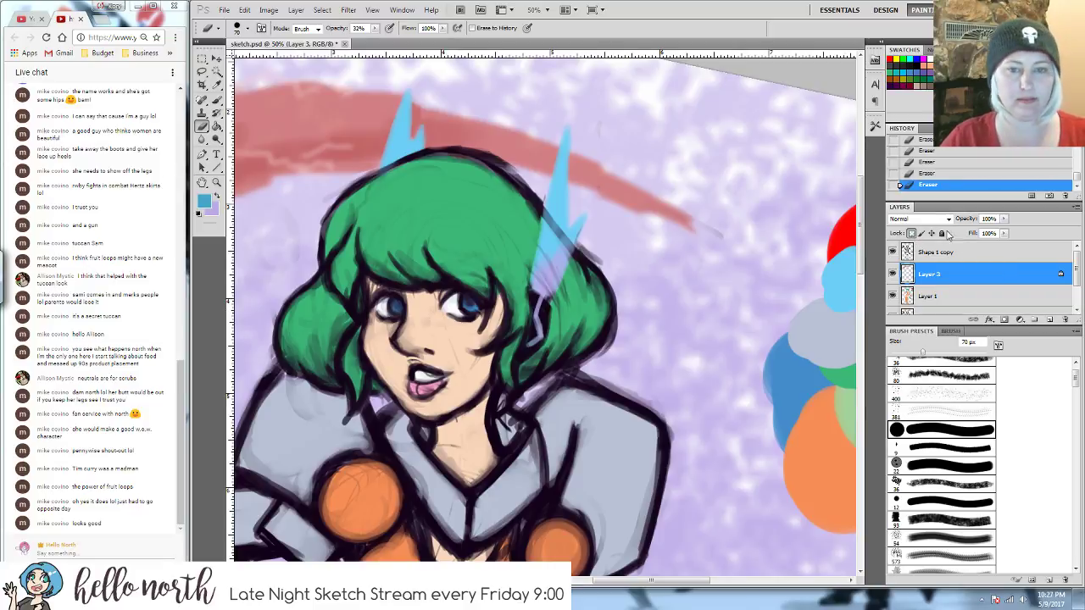
{"action": "left_click", "coordinate": [974, 140]}
{"action": "left_click", "coordinate": [1076, 142]}
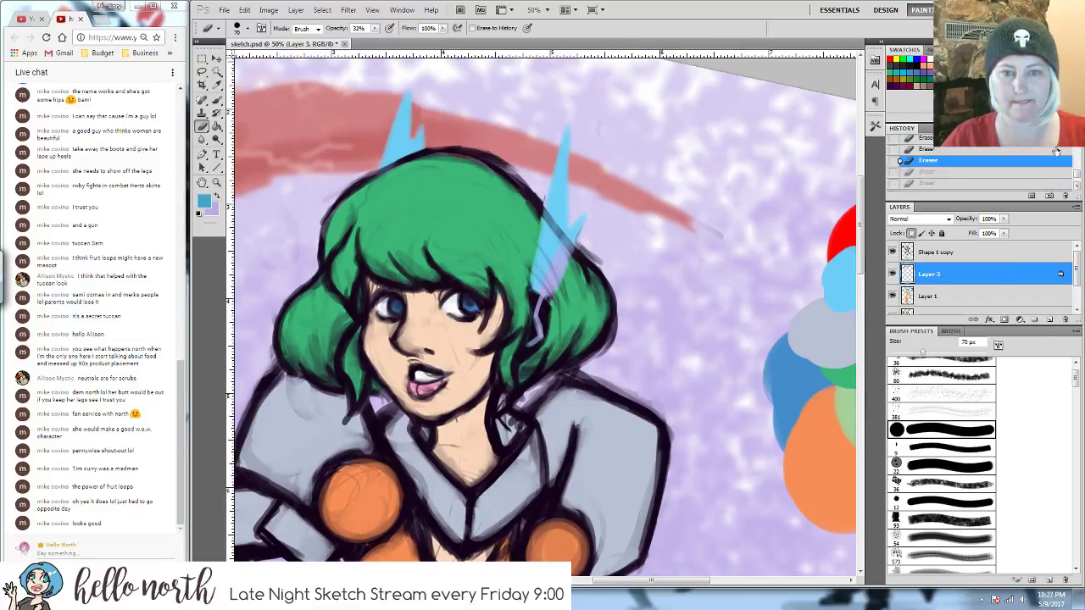
{"action": "left_click", "coordinate": [1076, 143]}
{"action": "left_click", "coordinate": [1076, 143]}
{"action": "left_click", "coordinate": [951, 173]}
{"action": "left_click", "coordinate": [933, 149]}
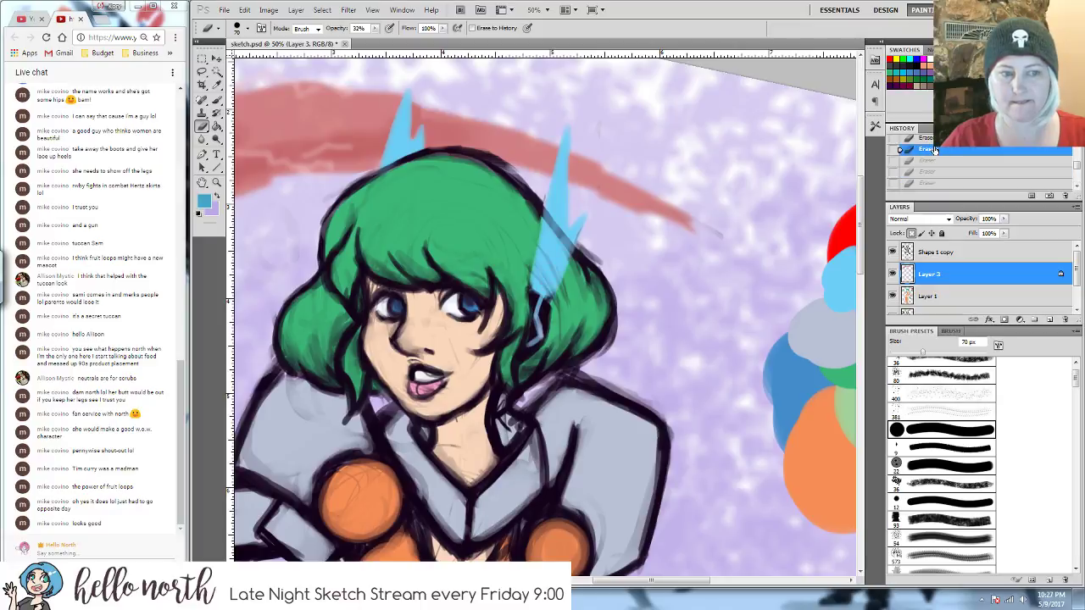
{"action": "left_click", "coordinate": [926, 183]}
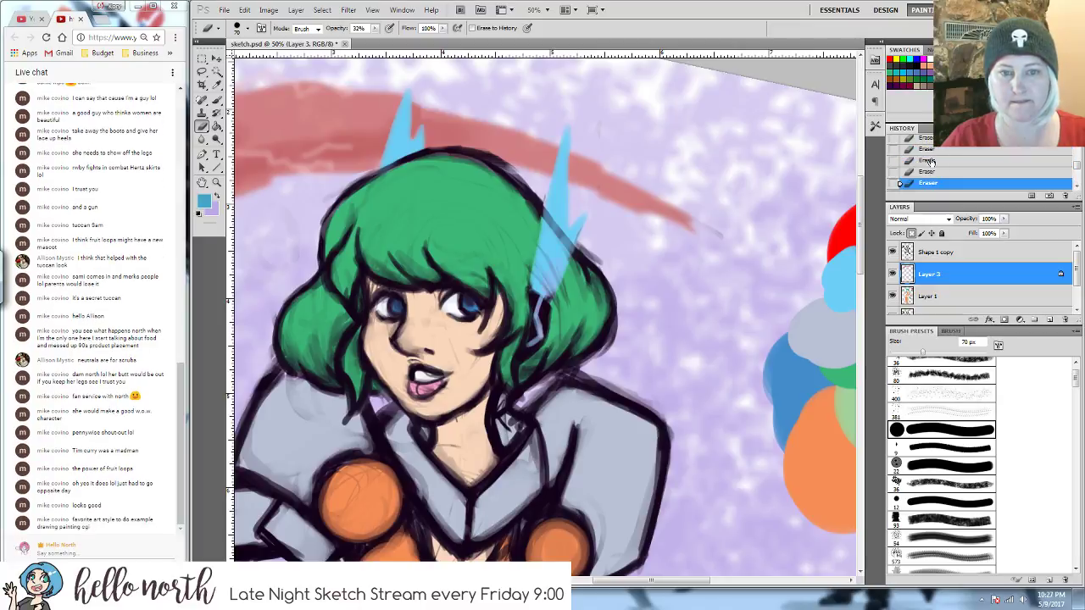
{"action": "left_click", "coordinate": [929, 161]}
{"action": "left_click", "coordinate": [1002, 150]}
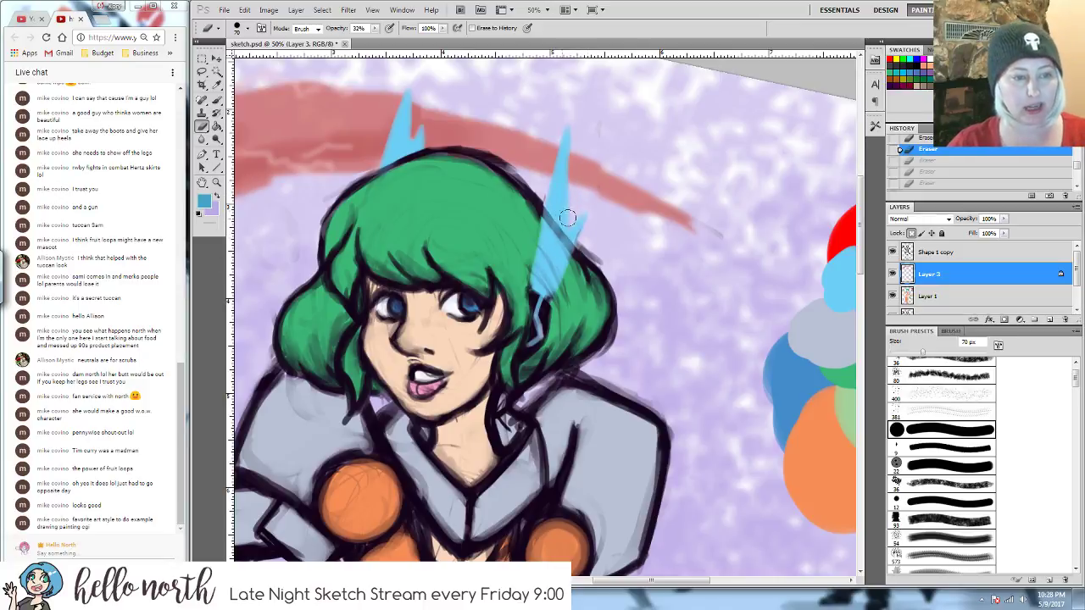
- Shade the lower parts of both blue spikes on Layer 3 in 47a5ca with a 60 px brush at 33% opacity
{"action": "left_click", "coordinate": [204, 203]}
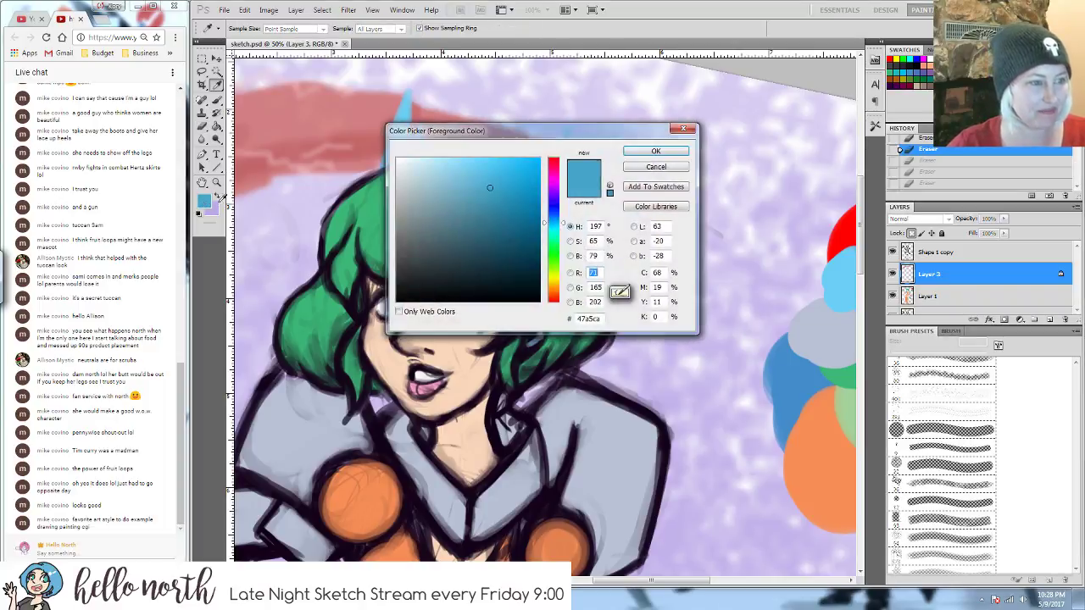
{"action": "left_click", "coordinate": [655, 150]}
{"action": "key", "text": "b"}
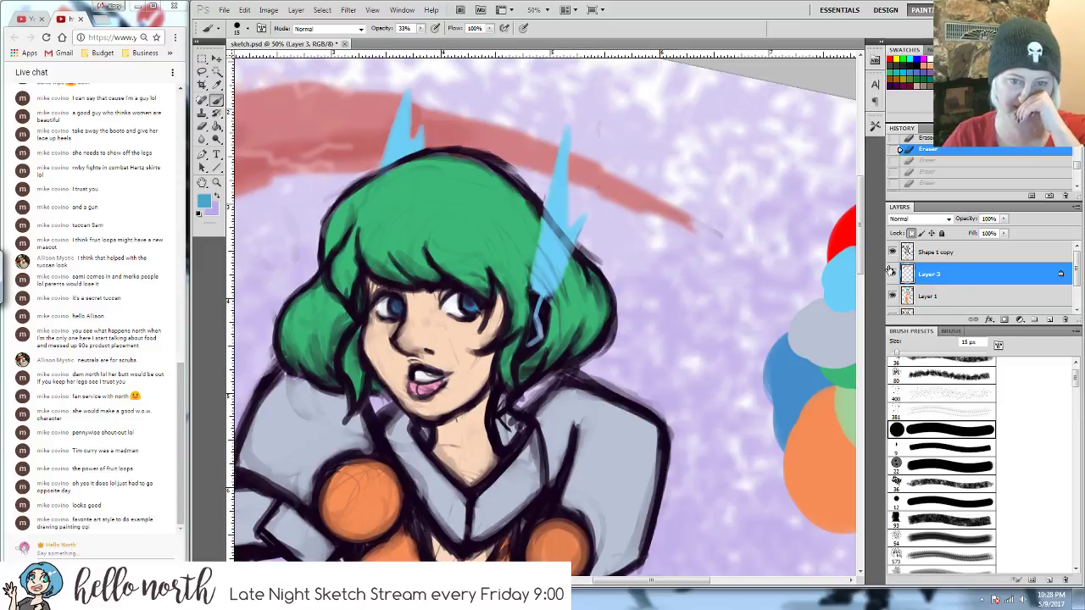
{"action": "key", "text": "bracketright"}
{"action": "key", "text": "bracketright"}
{"action": "key", "text": "bracketright"}
{"action": "key", "text": "bracketright"}
{"action": "key", "text": "bracketright"}
{"action": "key", "text": "bracketright"}
{"action": "key", "text": "bracketright"}
{"action": "key", "text": "bracketright"}
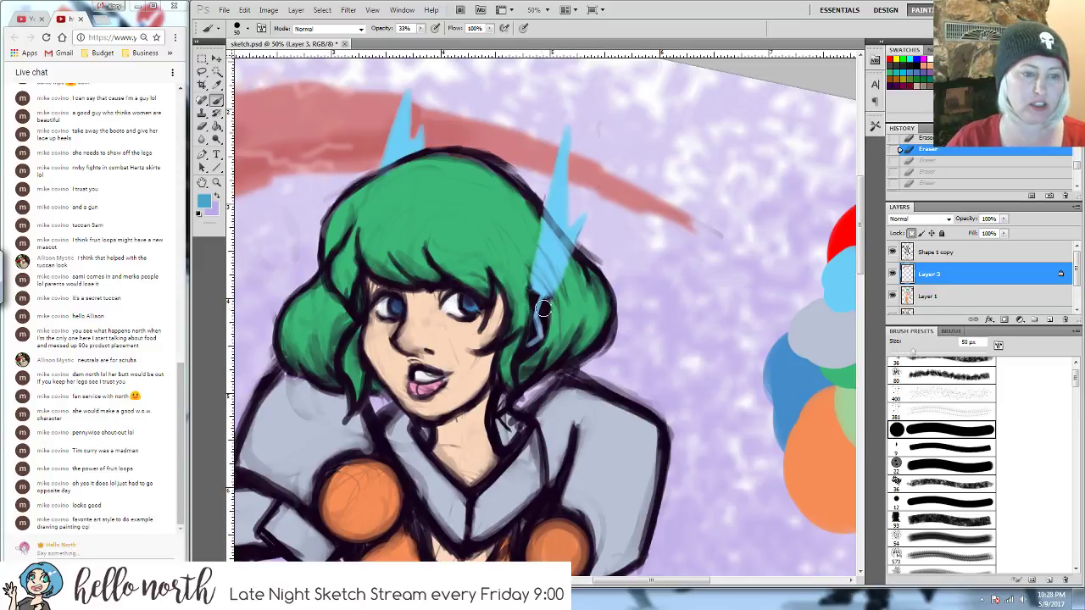
{"action": "mouse_move", "coordinate": [540, 309]}
{"action": "left_mouse_down"}
{"action": "mouse_move", "coordinate": [532, 339]}
{"action": "mouse_move", "coordinate": [573, 237]}
{"action": "left_mouse_up"}
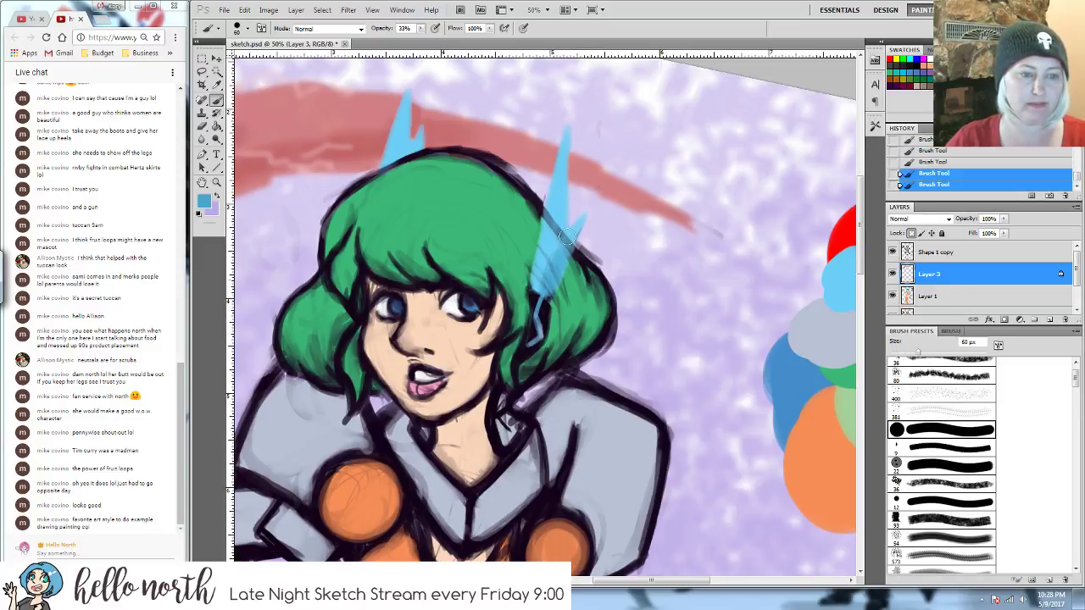
{"action": "left_click_drag", "start_coordinate": [536, 289], "coordinate": [547, 242]}
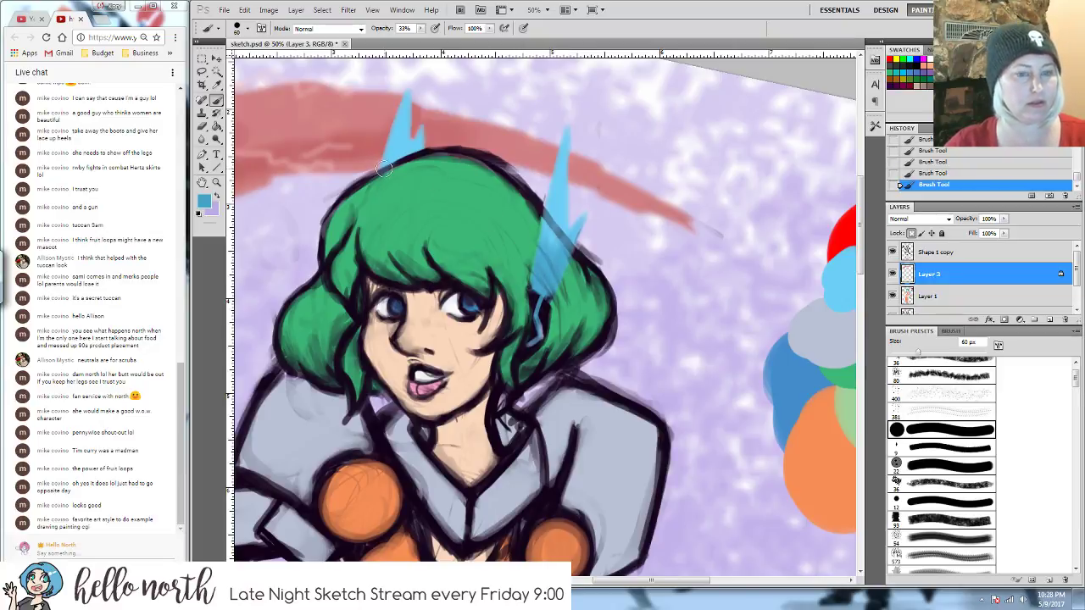
{"action": "left_click_drag", "start_coordinate": [384, 167], "coordinate": [406, 144]}
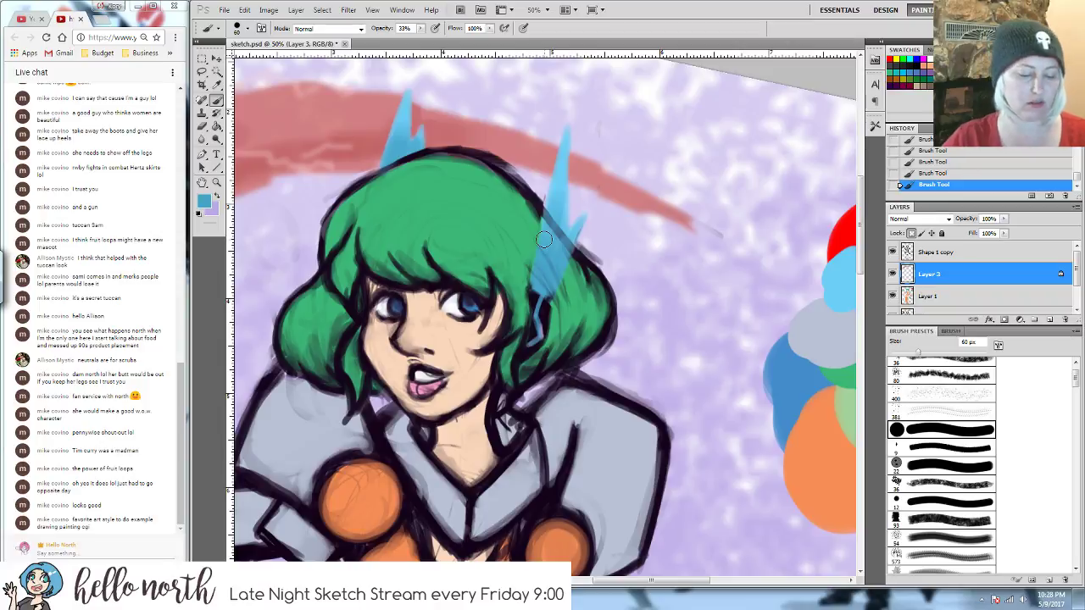
- Lock the transparent pixels of the Shape 1 copy layer
{"action": "key", "text": "ctrl+minus"}
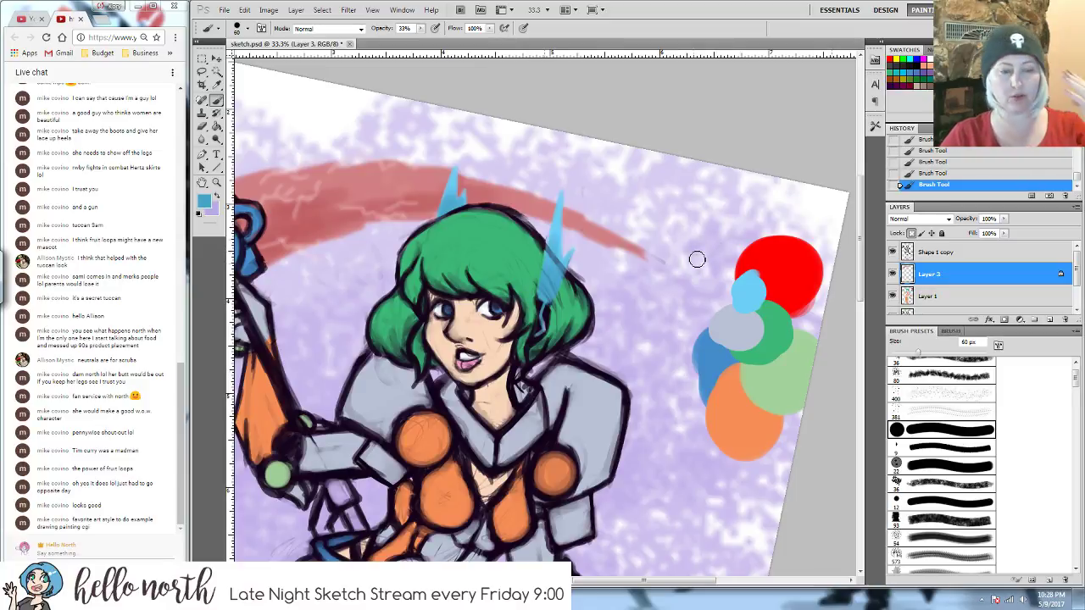
{"action": "mouse_move", "coordinate": [531, 439]}
{"action": "left_mouse_down"}
{"action": "mouse_move", "coordinate": [581, 286]}
{"action": "mouse_move", "coordinate": [581, 354]}
{"action": "left_mouse_up"}
{"action": "left_click_drag", "start_coordinate": [588, 233], "coordinate": [604, 335]}
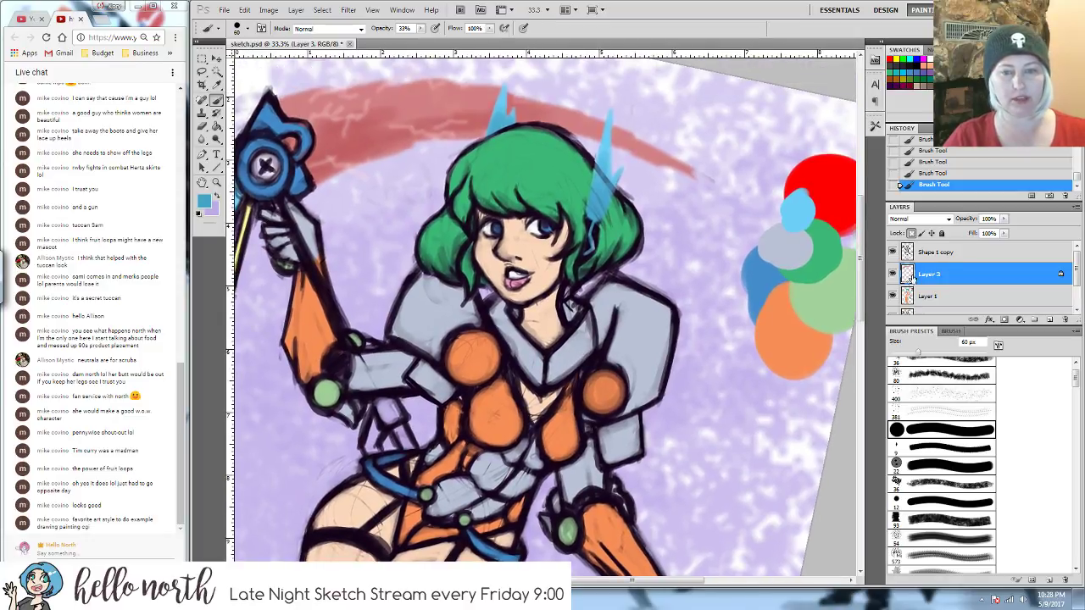
{"action": "left_click", "coordinate": [932, 254]}
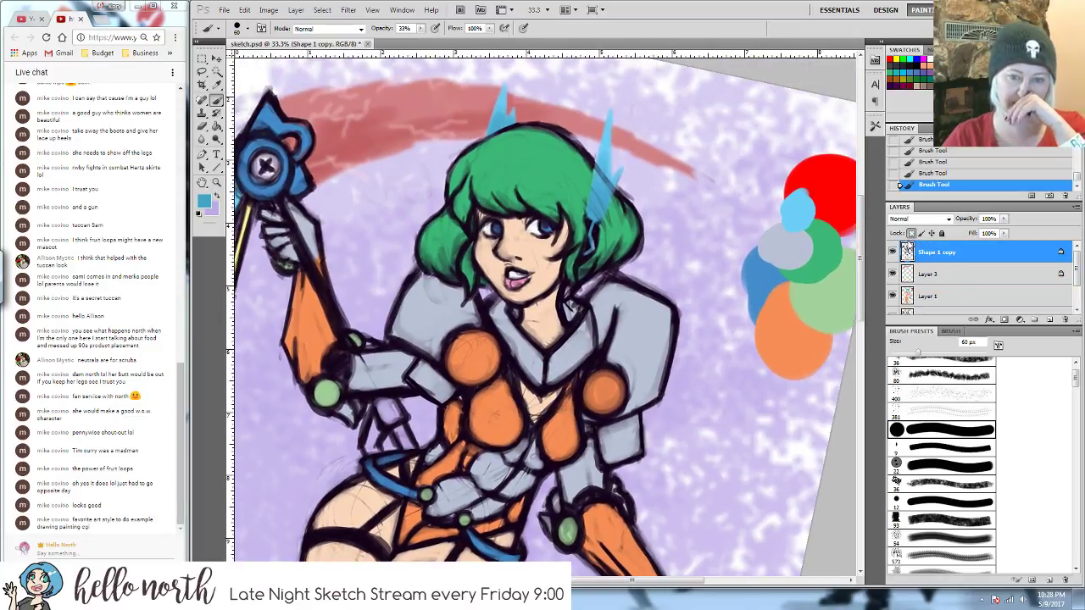
- Lock Layer 1's transparency and shade the hair in dark green 1c7a49 with a 60 px brush at 33% opacity
{"action": "left_click", "coordinate": [930, 296]}
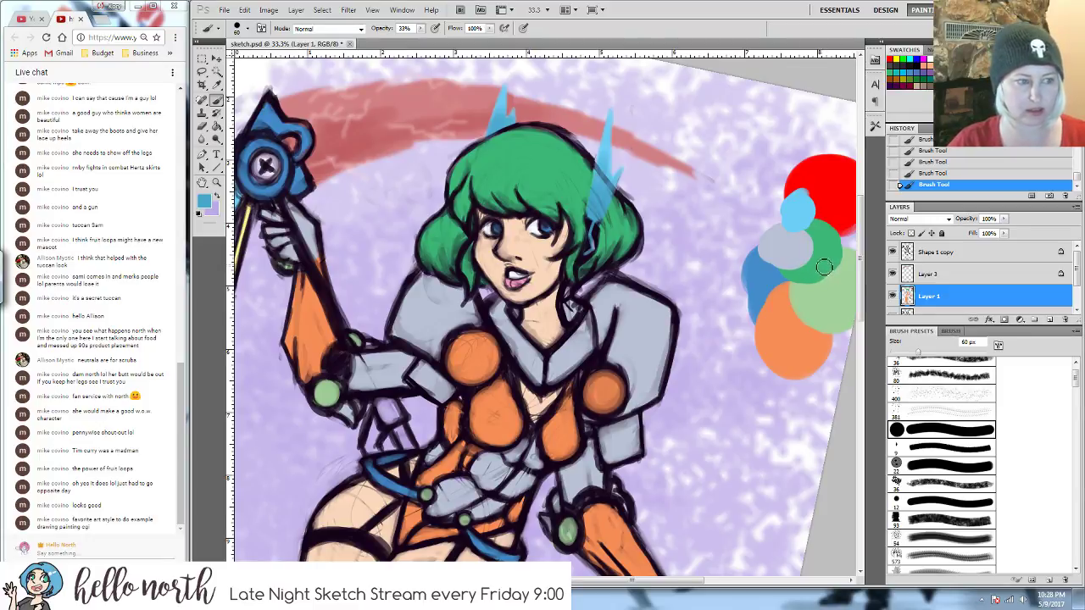
{"action": "left_click", "coordinate": [203, 201]}
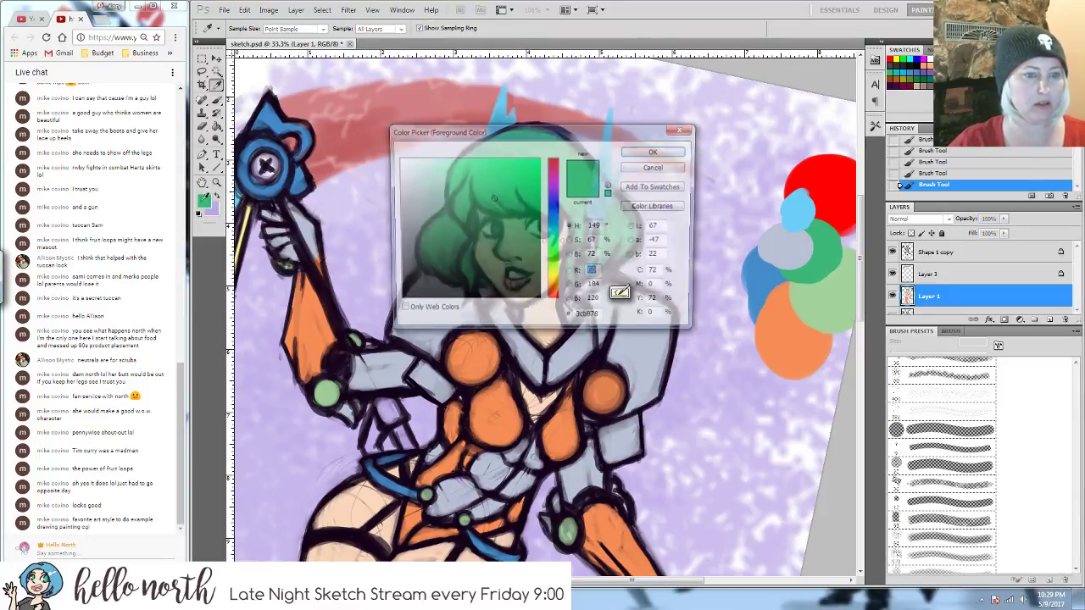
{"action": "left_click_drag", "start_coordinate": [494, 207], "coordinate": [507, 232]}
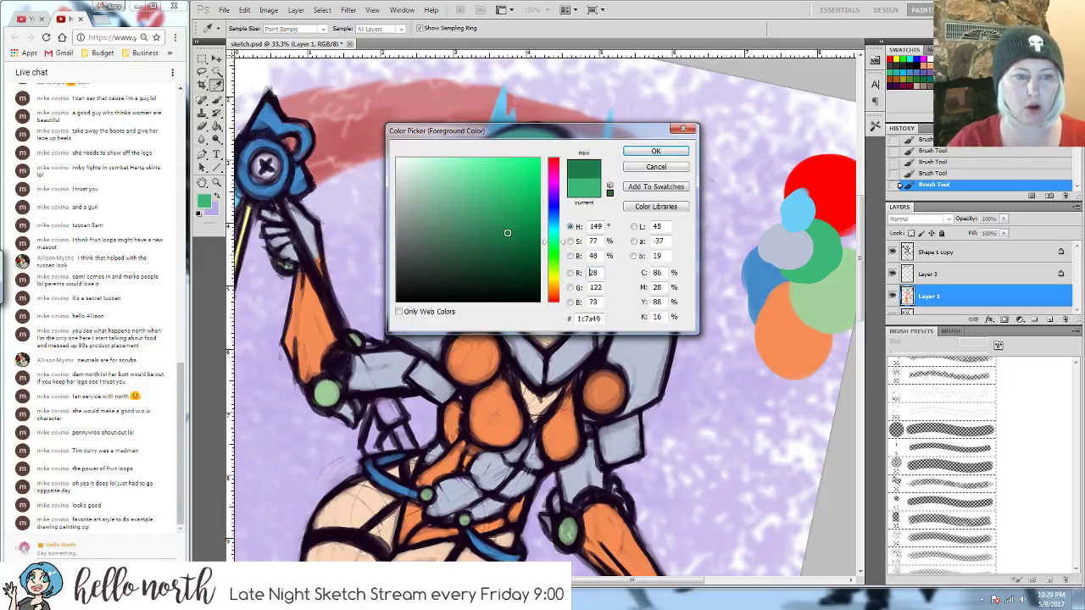
{"action": "left_click", "coordinate": [656, 151]}
{"action": "left_click", "coordinate": [912, 233]}
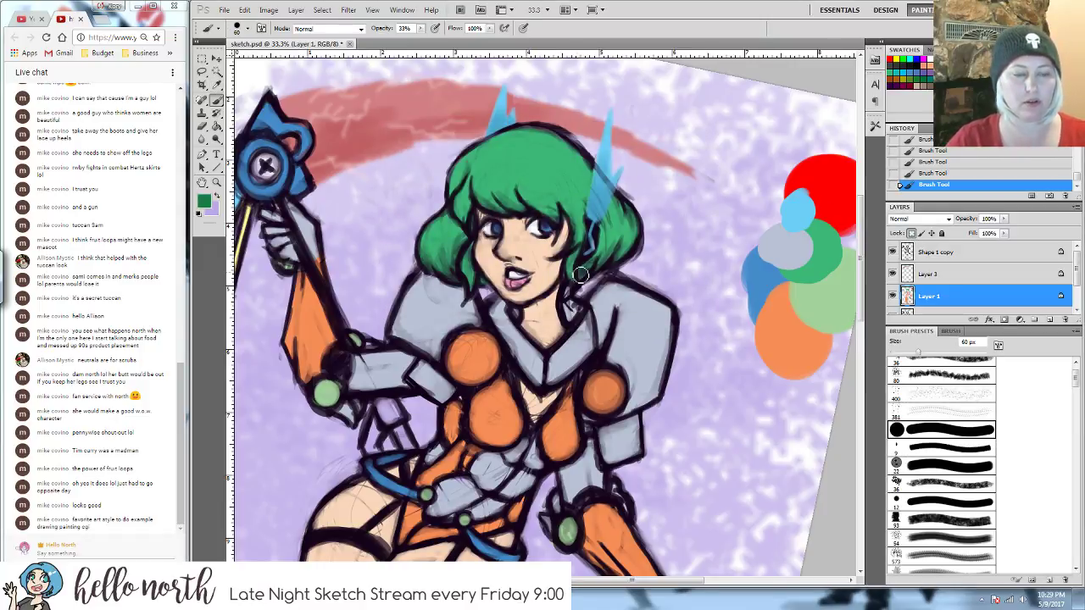
{"action": "mouse_move", "coordinate": [605, 257]}
{"action": "left_mouse_down"}
{"action": "mouse_move", "coordinate": [627, 245]}
{"action": "mouse_move", "coordinate": [606, 236]}
{"action": "left_mouse_up"}
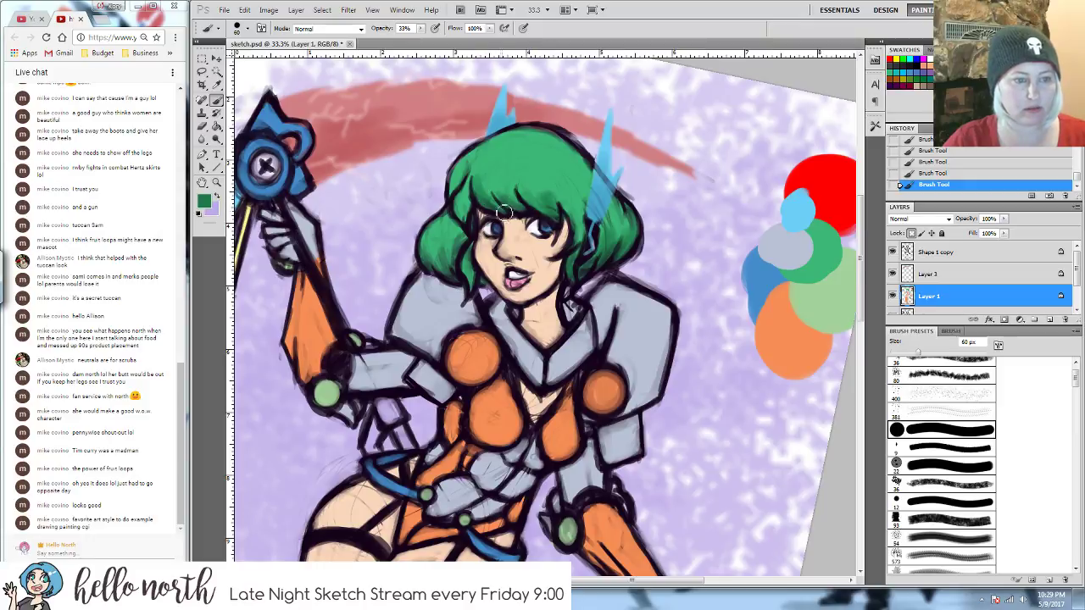
- Deepen the hair shadows on Layer 1 in darker green 0b4c2b with the brush opacity raised to 65%
{"action": "left_click", "coordinate": [205, 204]}
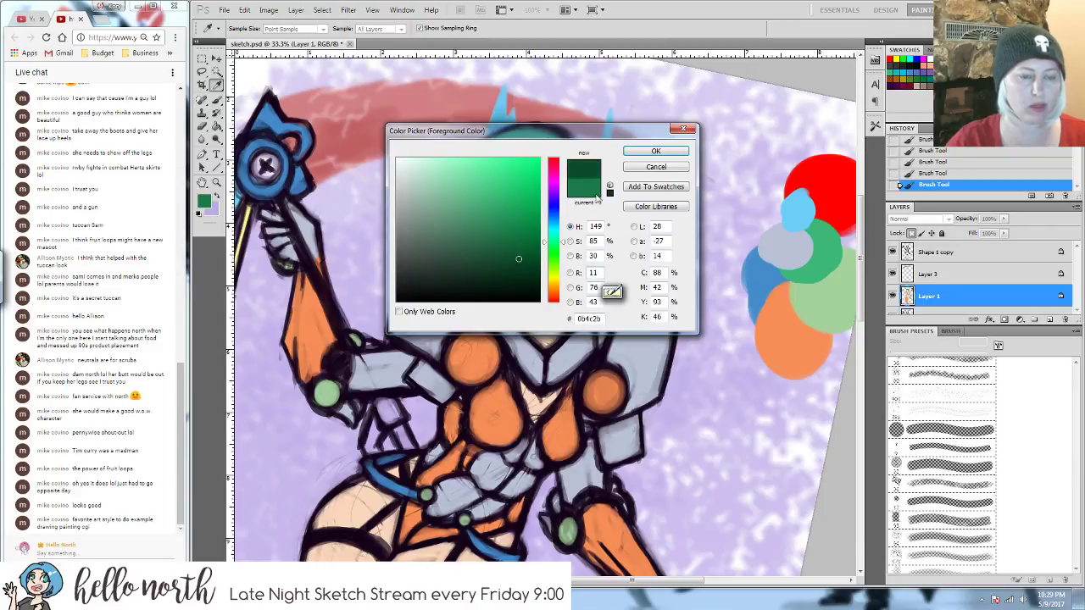
{"action": "left_click", "coordinate": [656, 151]}
{"action": "left_click", "coordinate": [420, 28]}
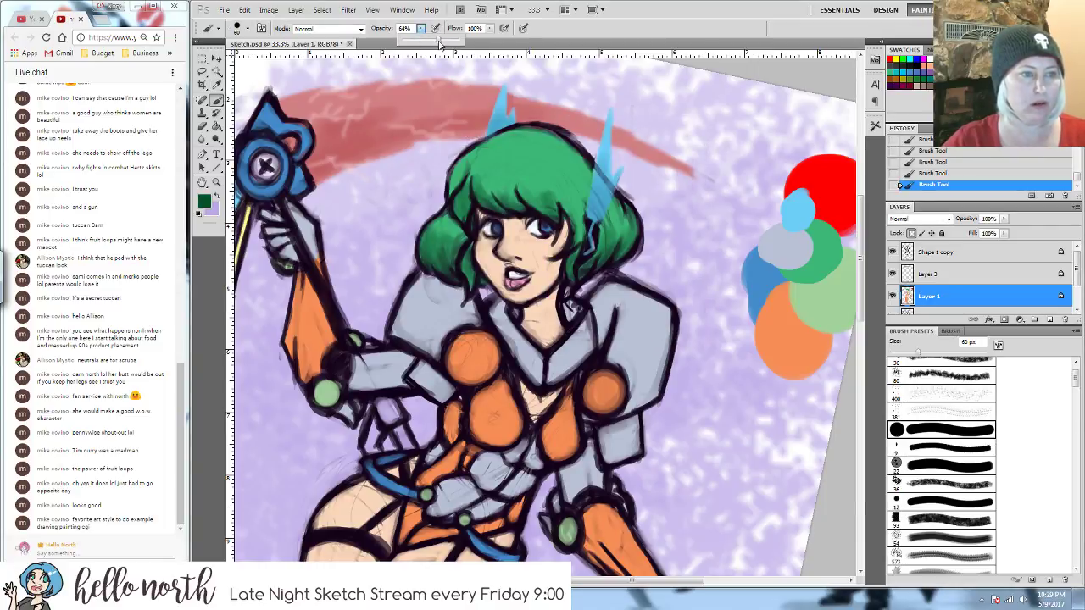
{"action": "left_click_drag", "start_coordinate": [439, 43], "coordinate": [441, 42]}
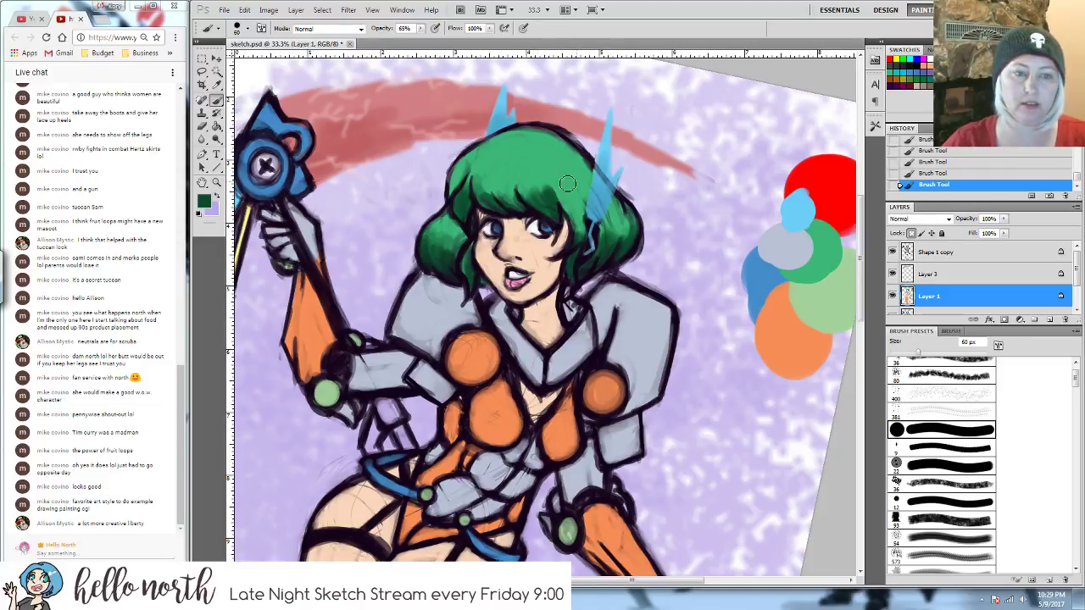
- Sample the palette's hair green, lighten it to pale green, and paint highlights across the crown with a 100 px brush
{"action": "left_click", "coordinate": [828, 259], "text": "alt"}
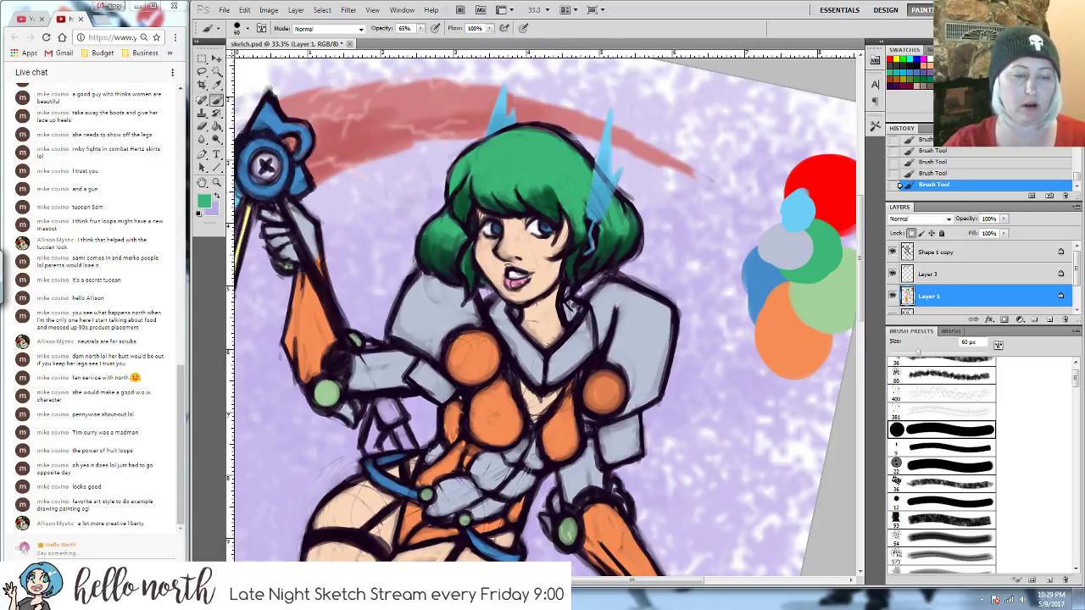
{"action": "key", "text": "bracketright"}
{"action": "key", "text": "bracketright"}
{"action": "key", "text": "bracketright"}
{"action": "key", "text": "bracketright"}
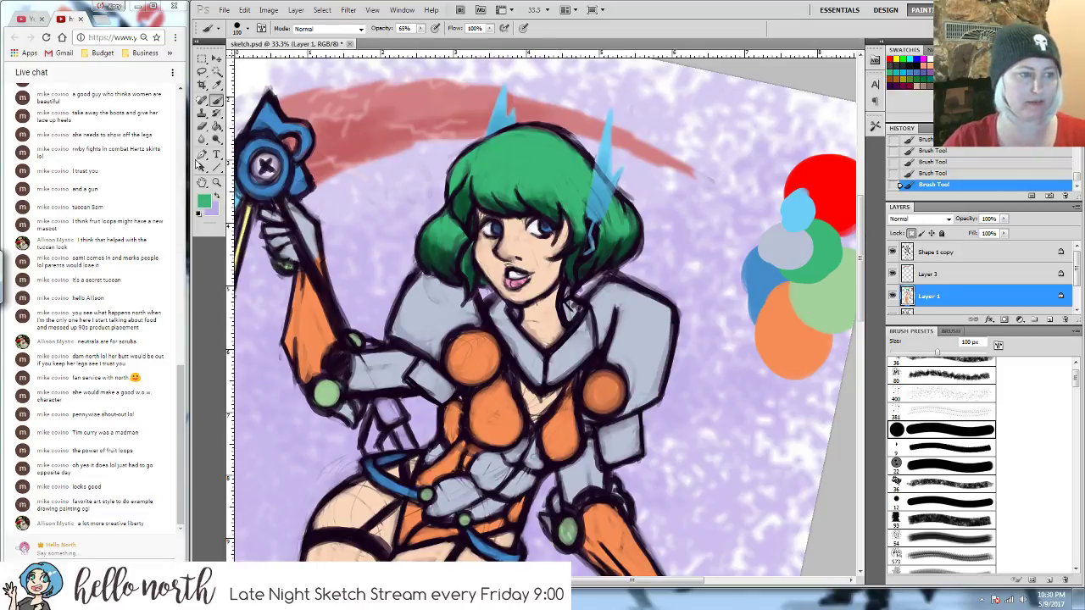
{"action": "left_click", "coordinate": [212, 206]}
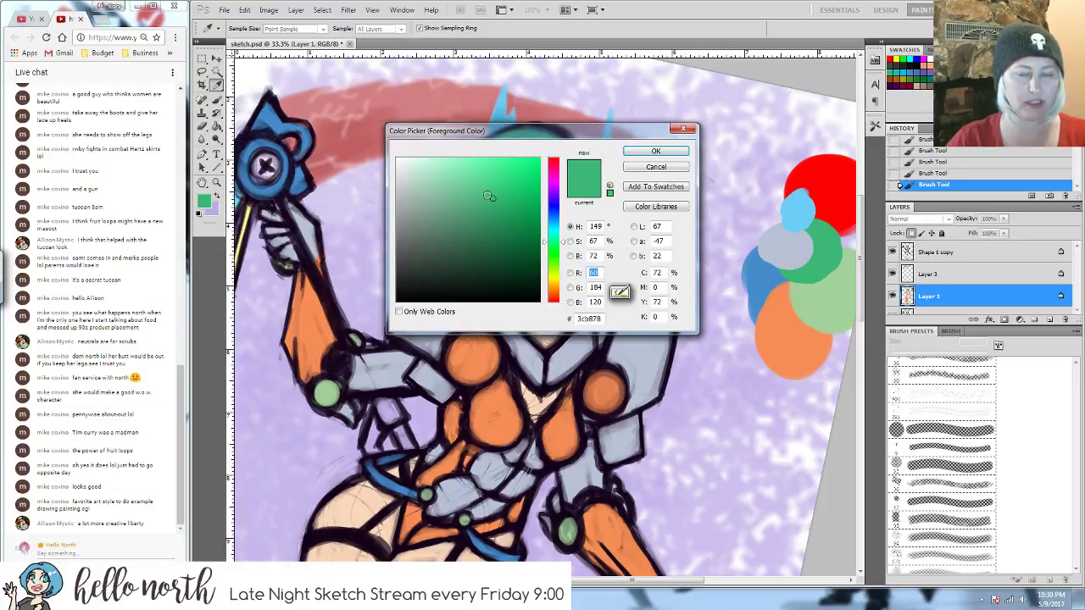
{"action": "left_click_drag", "start_coordinate": [473, 176], "coordinate": [445, 166]}
{"action": "left_click", "coordinate": [657, 152]}
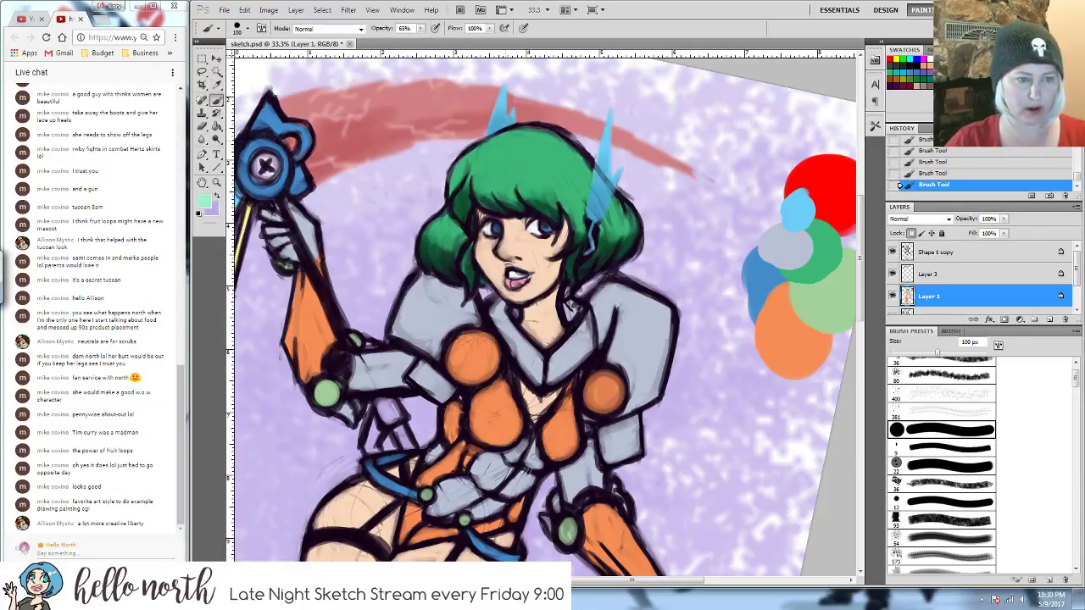
{"action": "mouse_move", "coordinate": [509, 140]}
{"action": "left_mouse_down"}
{"action": "mouse_move", "coordinate": [514, 171]}
{"action": "mouse_move", "coordinate": [565, 151]}
{"action": "mouse_move", "coordinate": [574, 182]}
{"action": "left_mouse_up"}
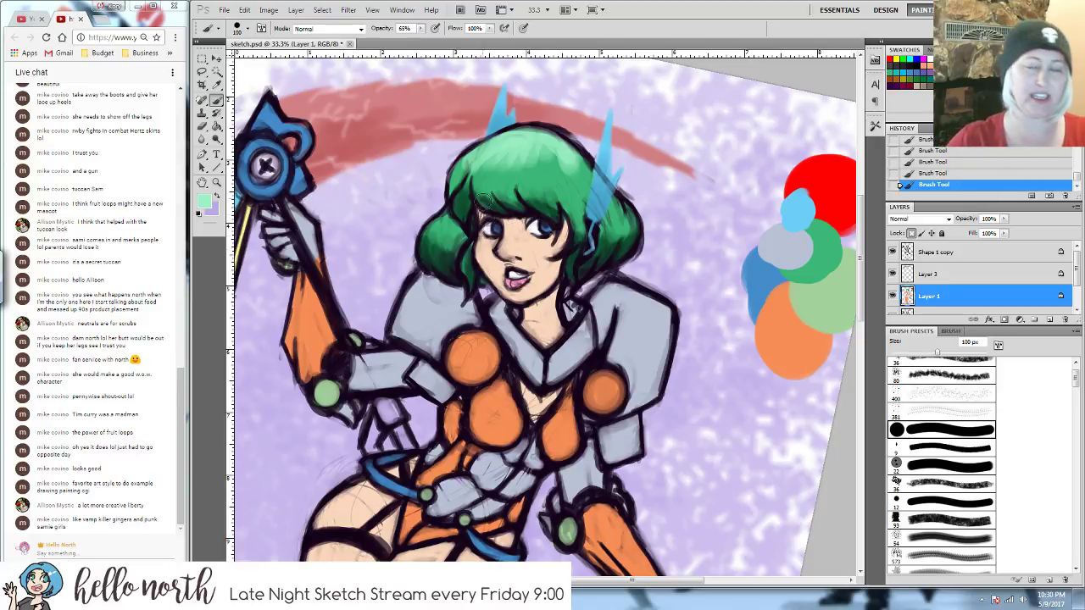
- Try extra pale green highlight strokes on the crown of the hair, and step back through the history to remove them
{"action": "left_click_drag", "start_coordinate": [508, 142], "coordinate": [487, 172]}
{"action": "mouse_move", "coordinate": [536, 139]}
{"action": "left_mouse_down"}
{"action": "mouse_move", "coordinate": [527, 160]}
{"action": "mouse_move", "coordinate": [551, 169]}
{"action": "left_mouse_up"}
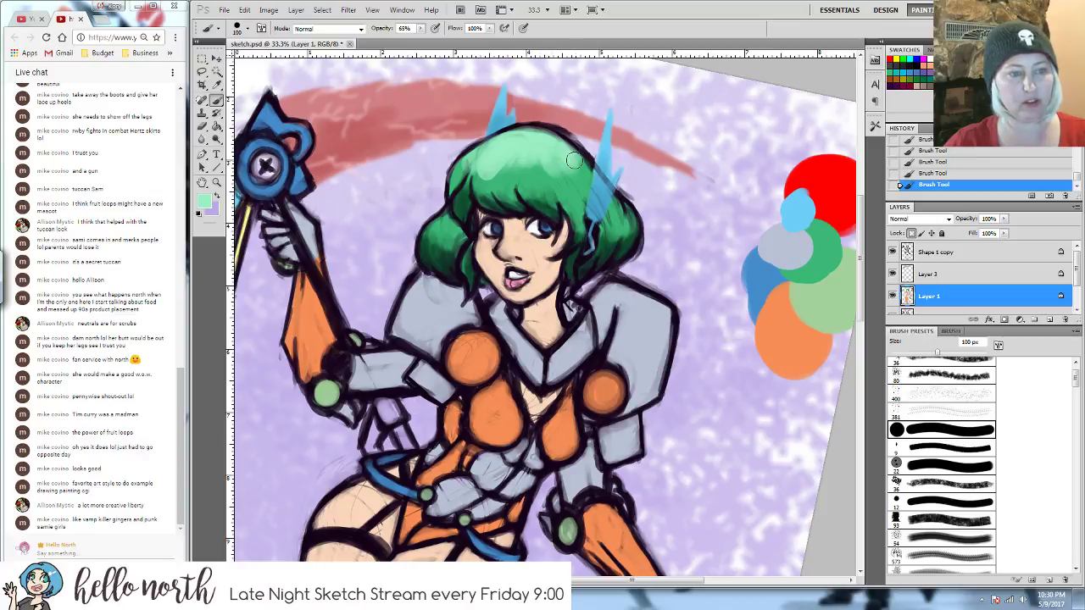
{"action": "left_click", "coordinate": [946, 173]}
{"action": "left_click", "coordinate": [929, 160]}
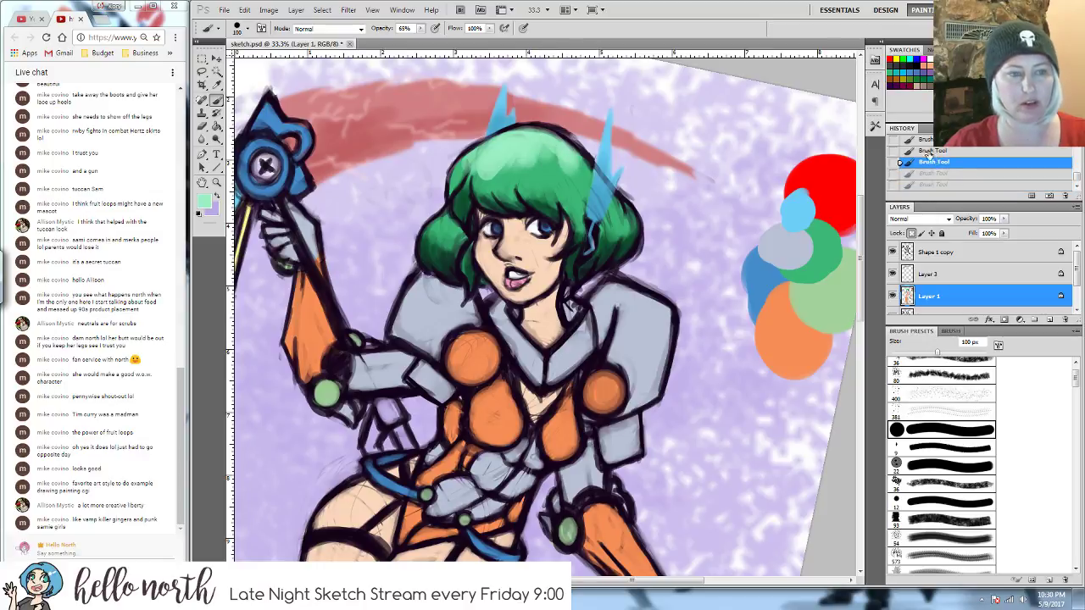
{"action": "left_click", "coordinate": [920, 150]}
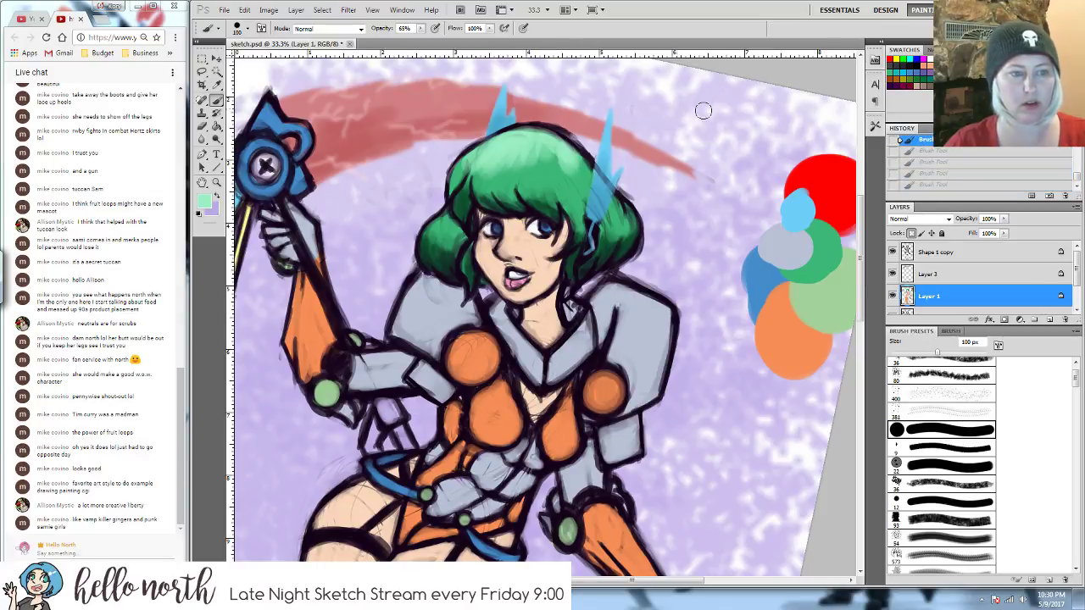
- Paint pale green highlights over the crown and fringe, and blend their lower edge with the palette's hair green
{"action": "mouse_move", "coordinate": [546, 140]}
{"action": "left_mouse_down"}
{"action": "mouse_move", "coordinate": [570, 156]}
{"action": "mouse_move", "coordinate": [512, 135]}
{"action": "mouse_move", "coordinate": [475, 169]}
{"action": "left_mouse_up"}
{"action": "mouse_move", "coordinate": [501, 180]}
{"action": "left_mouse_down"}
{"action": "mouse_move", "coordinate": [516, 199]}
{"action": "mouse_move", "coordinate": [561, 206]}
{"action": "mouse_move", "coordinate": [469, 199]}
{"action": "left_mouse_up"}
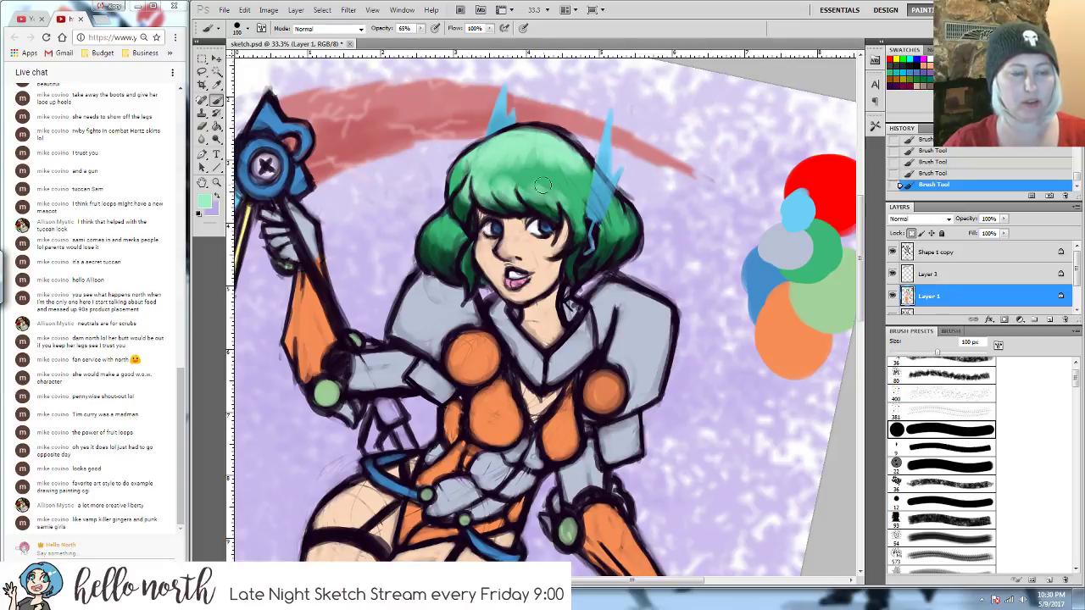
{"action": "left_click", "coordinate": [835, 250], "text": "alt"}
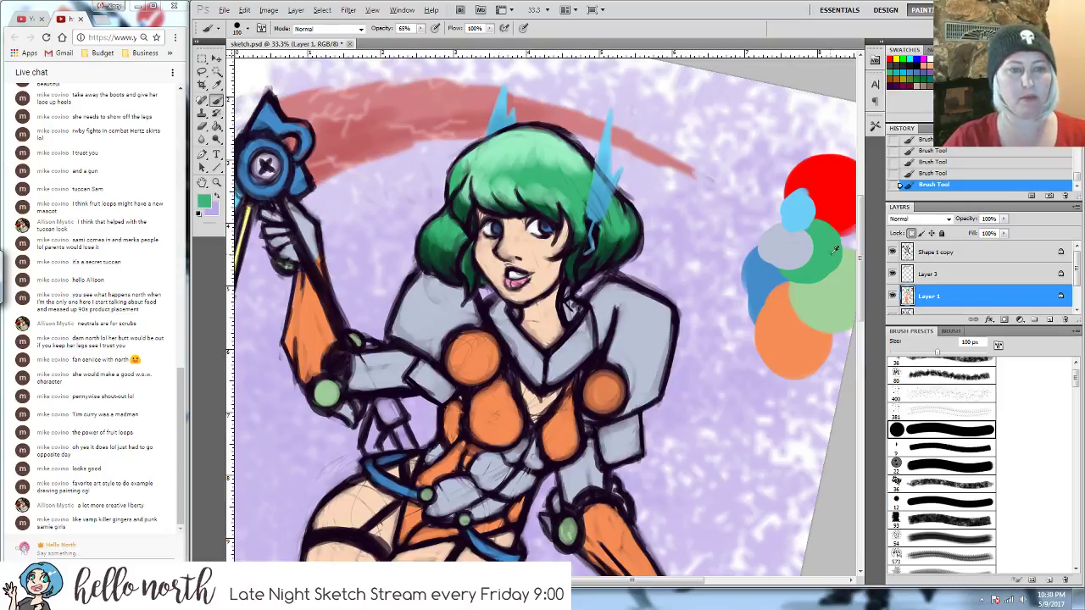
{"action": "mouse_move", "coordinate": [517, 178]}
{"action": "left_mouse_down"}
{"action": "mouse_move", "coordinate": [499, 183]}
{"action": "mouse_move", "coordinate": [518, 168]}
{"action": "mouse_move", "coordinate": [560, 191]}
{"action": "mouse_move", "coordinate": [536, 150]}
{"action": "mouse_move", "coordinate": [470, 170]}
{"action": "mouse_move", "coordinate": [479, 152]}
{"action": "mouse_move", "coordinate": [578, 173]}
{"action": "left_mouse_up"}
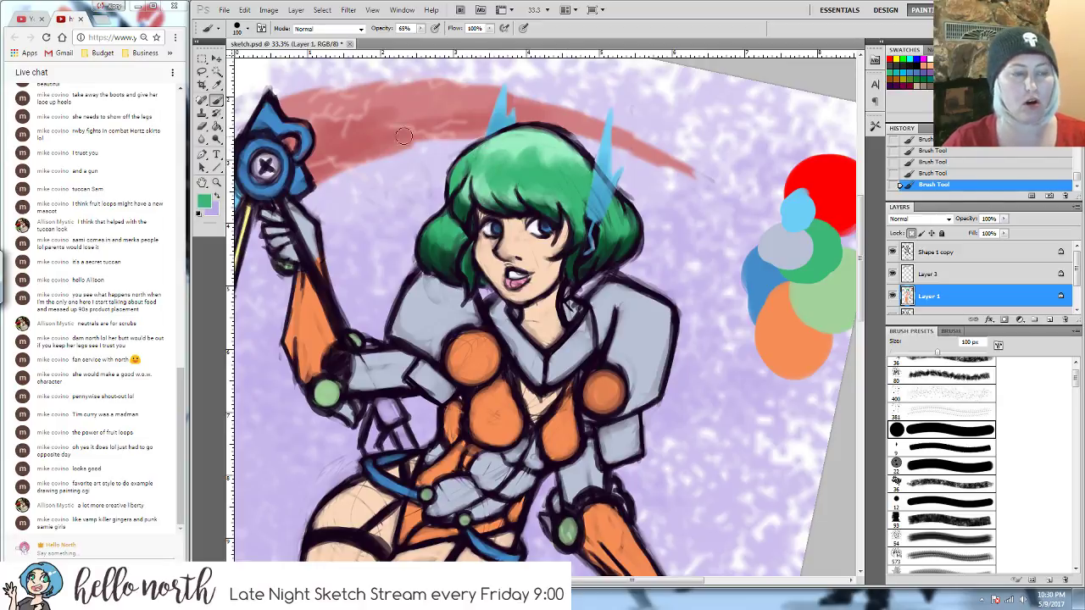
- Soften the crown and side-lock highlights with sampled pale green at 38% brush opacity, and reduce the brush to 60 px
{"action": "left_click", "coordinate": [520, 142], "text": "alt"}
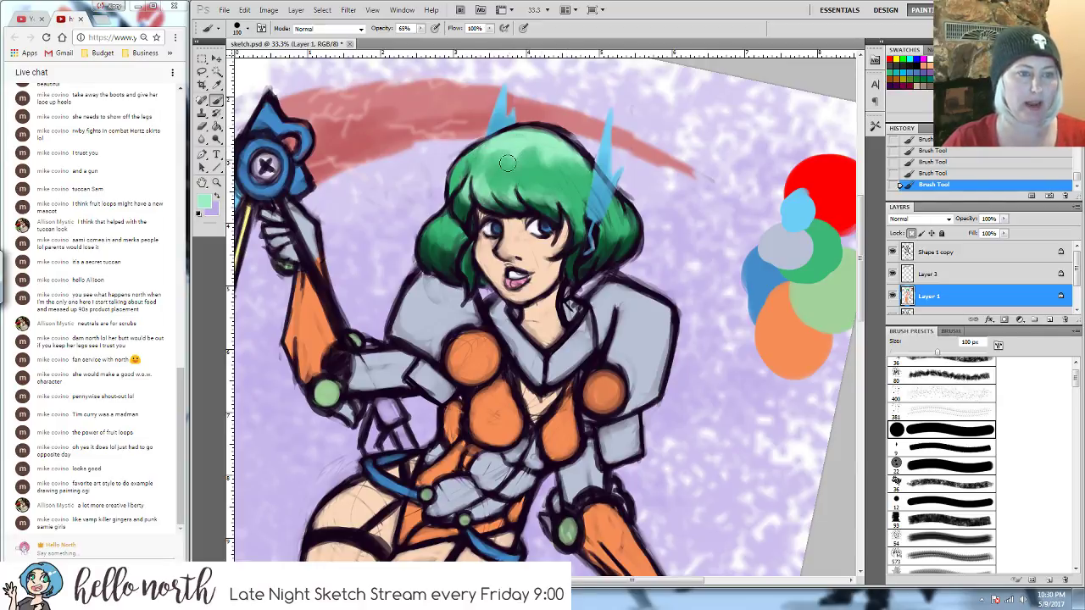
{"action": "left_click", "coordinate": [421, 28]}
{"action": "left_click_drag", "start_coordinate": [419, 40], "coordinate": [413, 41]}
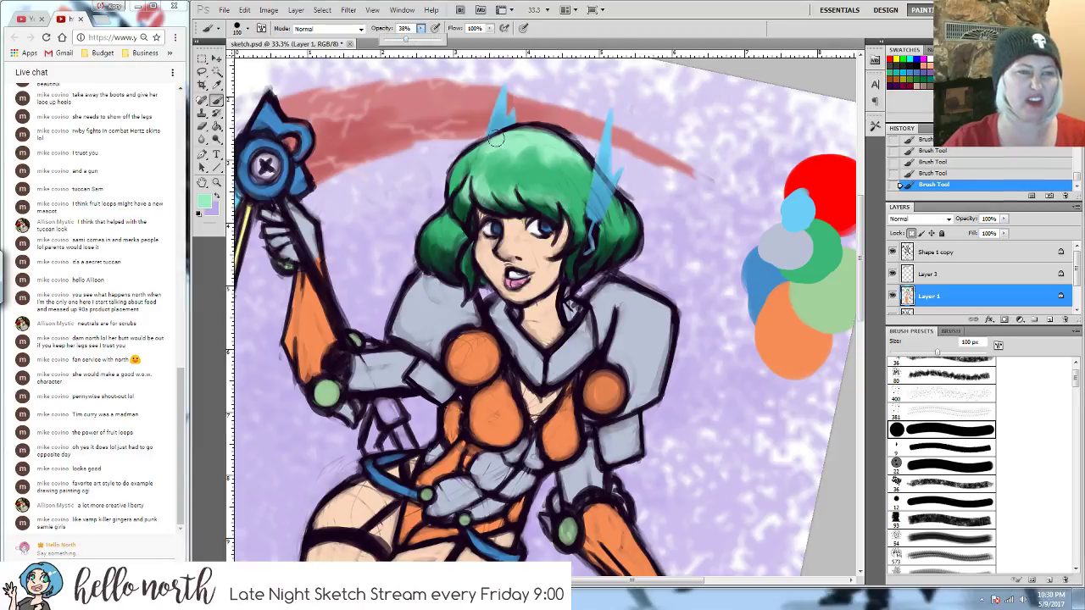
{"action": "left_click_drag", "start_coordinate": [496, 140], "coordinate": [579, 167]}
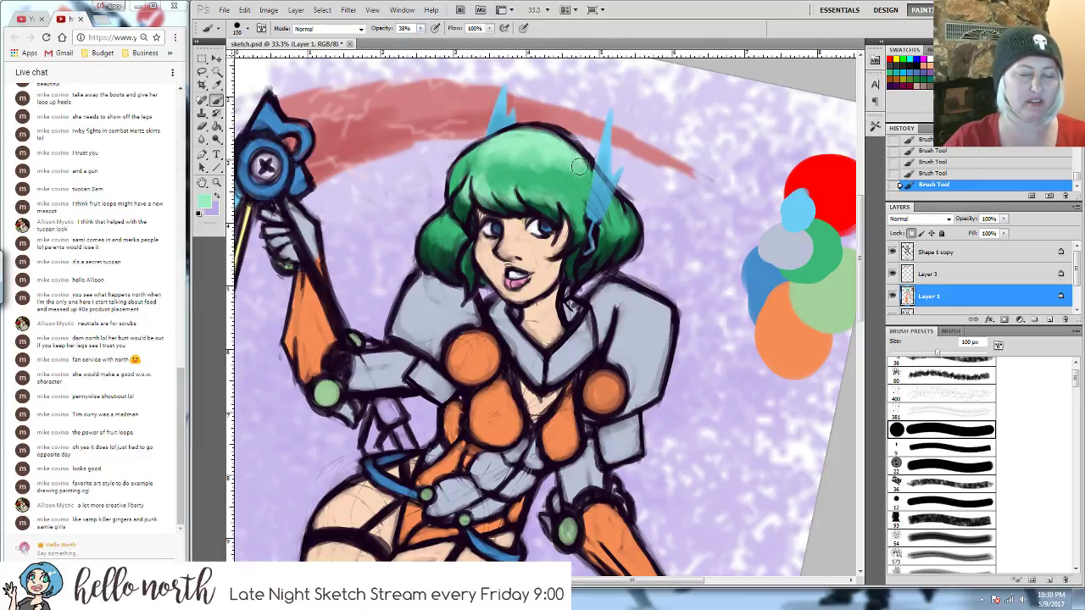
{"action": "mouse_move", "coordinate": [637, 237]}
{"action": "left_mouse_down"}
{"action": "mouse_move", "coordinate": [622, 206]}
{"action": "mouse_move", "coordinate": [611, 218]}
{"action": "left_mouse_up"}
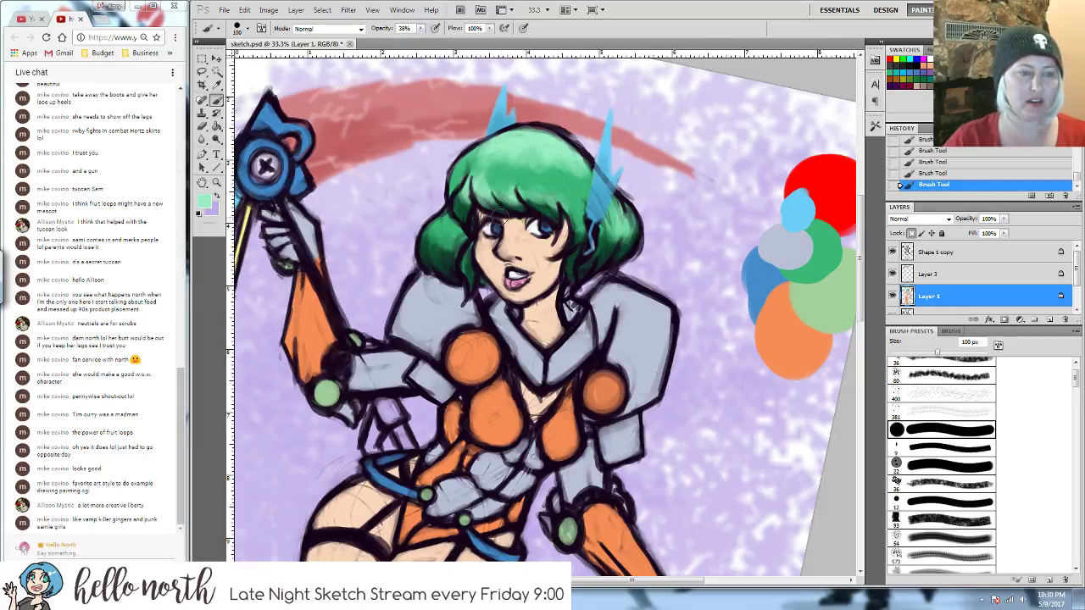
{"action": "mouse_move", "coordinate": [434, 223]}
{"action": "left_mouse_down"}
{"action": "mouse_move", "coordinate": [458, 221]}
{"action": "mouse_move", "coordinate": [442, 216]}
{"action": "left_mouse_up"}
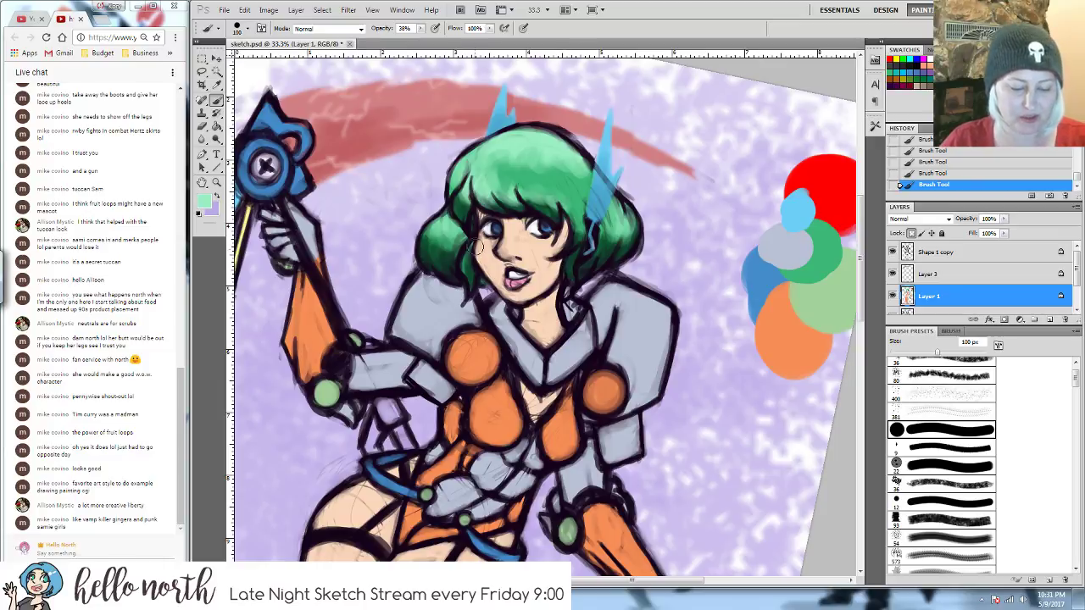
{"action": "key", "text": "bracketleft"}
{"action": "key", "text": "bracketleft"}
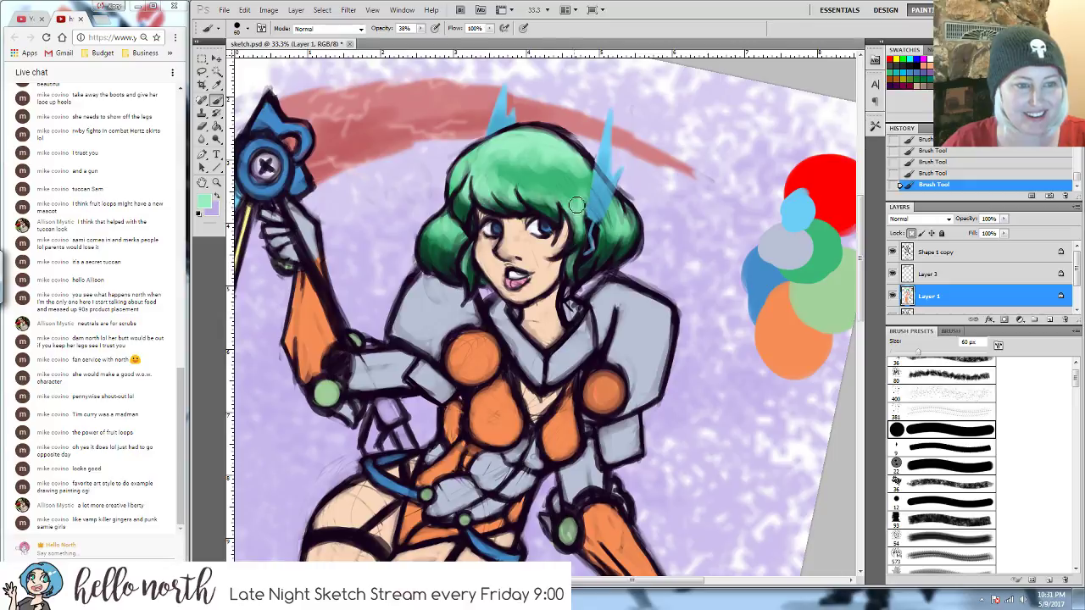
- Darken the palette's armour grey to 737988 and shade the collar and the lowered arm's pauldron with an 80 px brush at 71% opacity
{"action": "left_click", "coordinate": [782, 254], "text": "alt"}
{"action": "left_click", "coordinate": [204, 200]}
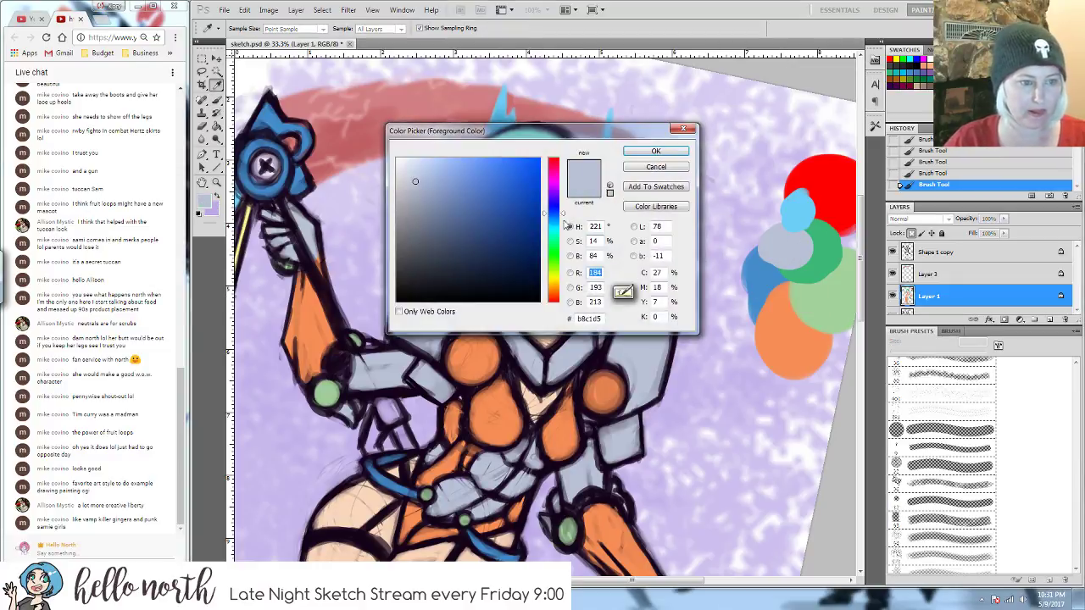
{"action": "left_click_drag", "start_coordinate": [412, 183], "coordinate": [420, 221]}
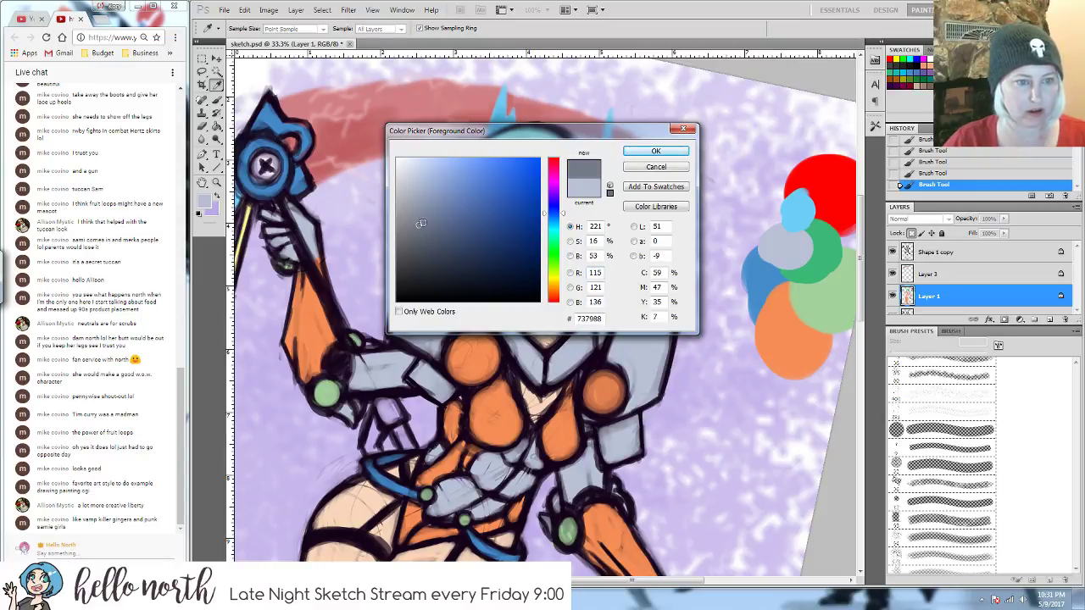
{"action": "left_click", "coordinate": [655, 151]}
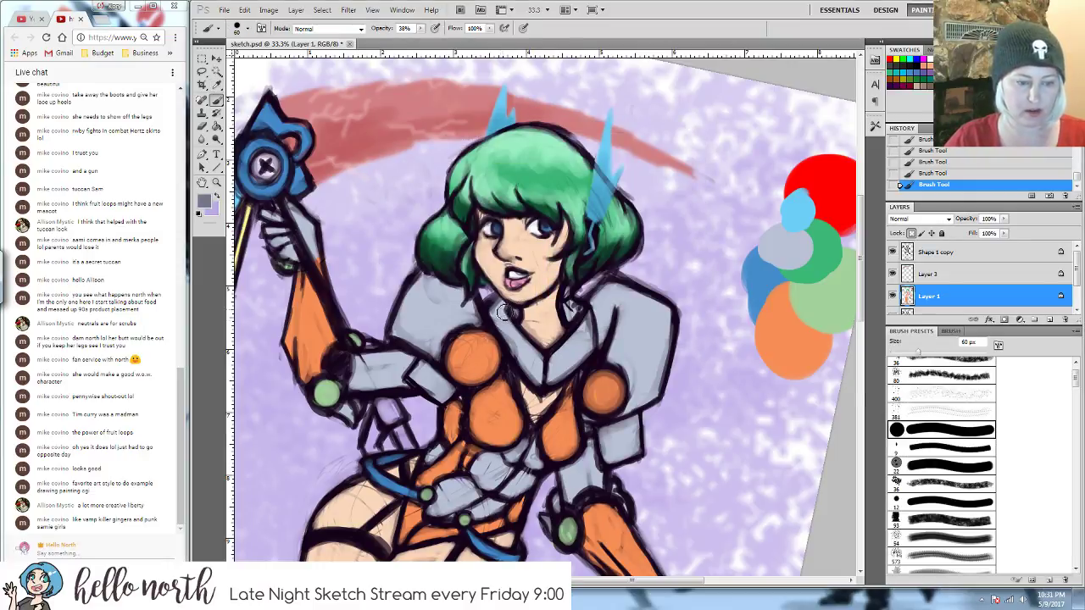
{"action": "key", "text": "bracketright"}
{"action": "key", "text": "bracketright"}
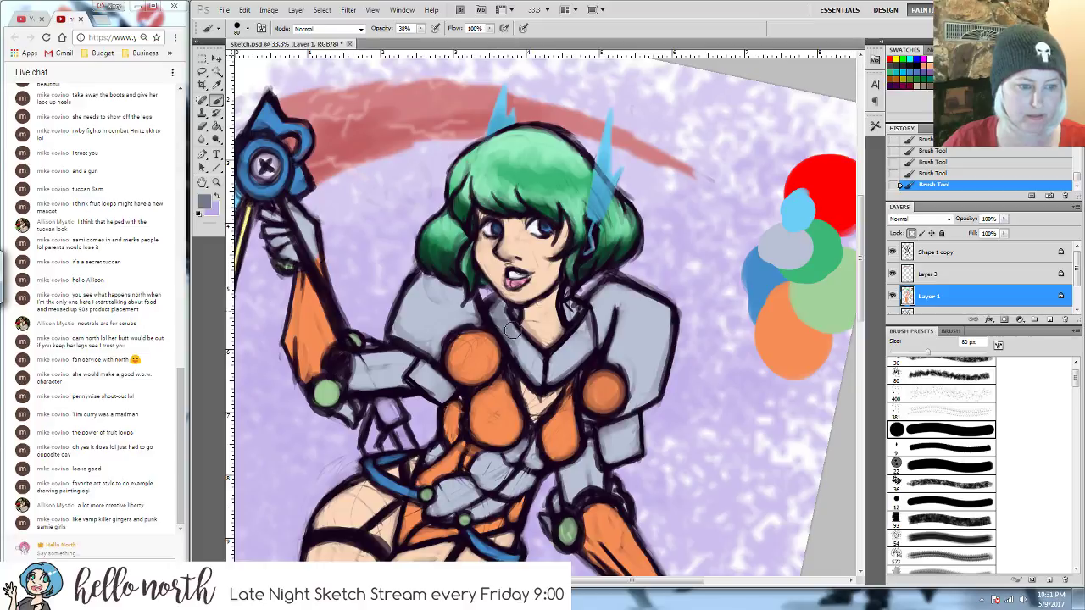
{"action": "left_click", "coordinate": [420, 28]}
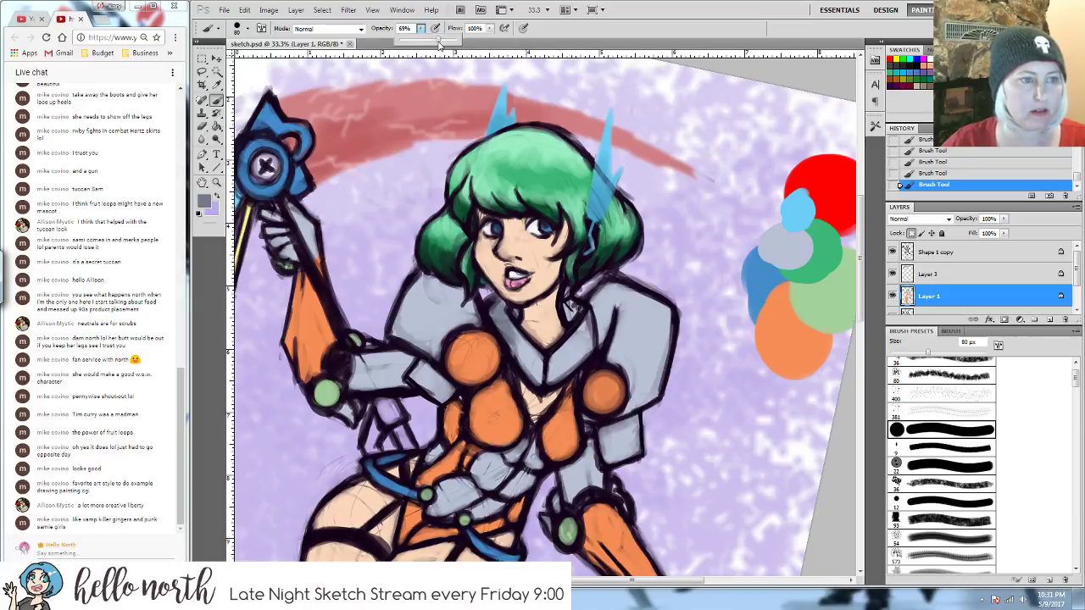
{"action": "left_click_drag", "start_coordinate": [439, 43], "coordinate": [442, 42]}
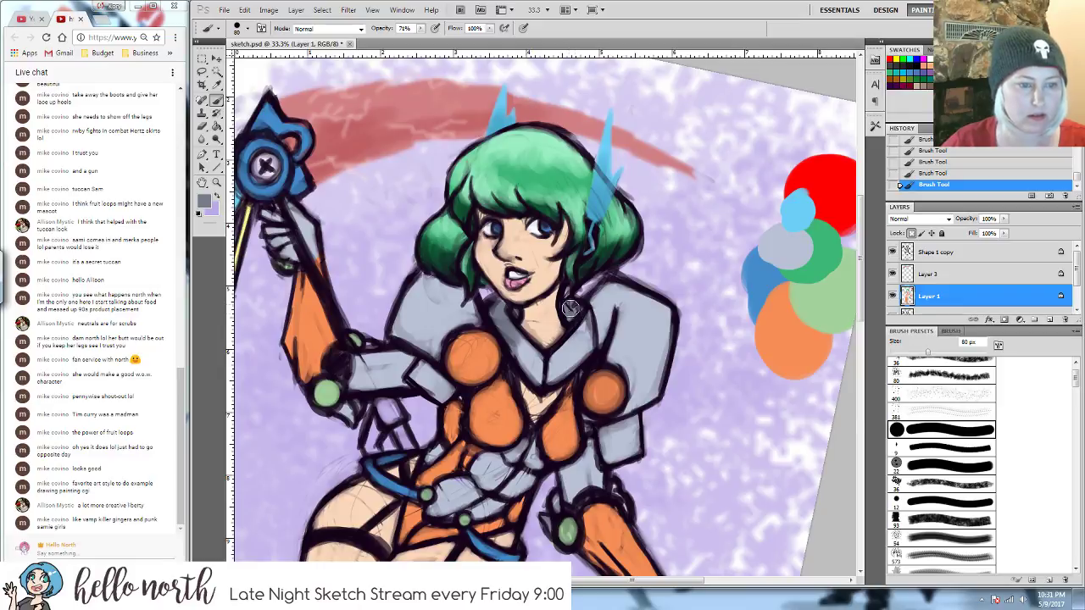
{"action": "mouse_move", "coordinate": [571, 308]}
{"action": "left_mouse_down"}
{"action": "mouse_move", "coordinate": [585, 349]}
{"action": "mouse_move", "coordinate": [555, 363]}
{"action": "left_mouse_up"}
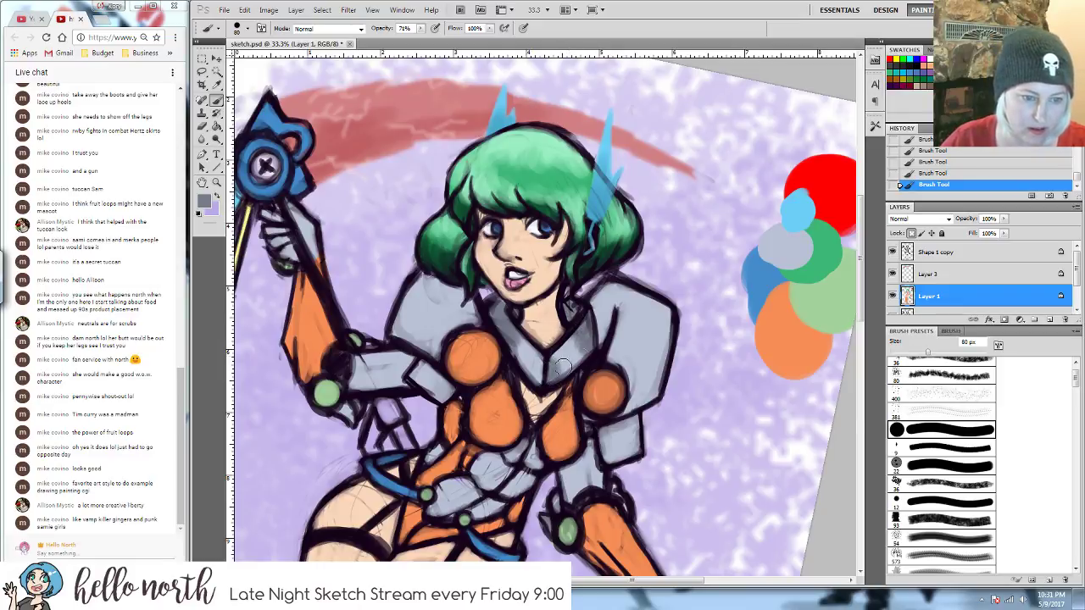
{"action": "mouse_move", "coordinate": [562, 366]}
{"action": "left_mouse_down"}
{"action": "mouse_move", "coordinate": [609, 331]}
{"action": "mouse_move", "coordinate": [602, 350]}
{"action": "mouse_move", "coordinate": [608, 292]}
{"action": "left_mouse_up"}
{"action": "mouse_move", "coordinate": [592, 422]}
{"action": "left_mouse_down"}
{"action": "mouse_move", "coordinate": [648, 404]}
{"action": "mouse_move", "coordinate": [630, 406]}
{"action": "mouse_move", "coordinate": [639, 356]}
{"action": "mouse_move", "coordinate": [658, 383]}
{"action": "mouse_move", "coordinate": [635, 397]}
{"action": "mouse_move", "coordinate": [616, 355]}
{"action": "mouse_move", "coordinate": [610, 363]}
{"action": "mouse_move", "coordinate": [628, 341]}
{"action": "mouse_move", "coordinate": [657, 356]}
{"action": "mouse_move", "coordinate": [666, 333]}
{"action": "mouse_move", "coordinate": [622, 323]}
{"action": "left_mouse_up"}
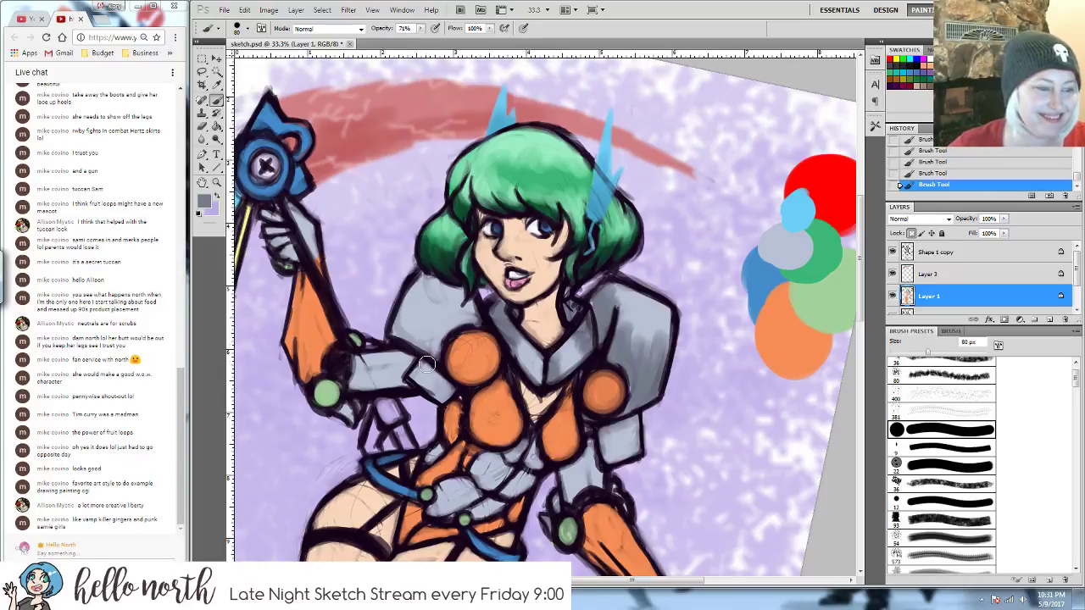
- Shade the raised arm's pauldron and upper arm plate in dark grey, refining the shadows with a 60 px brush
{"action": "mouse_move", "coordinate": [430, 370]}
{"action": "left_mouse_down"}
{"action": "mouse_move", "coordinate": [437, 377]}
{"action": "mouse_move", "coordinate": [413, 379]}
{"action": "mouse_move", "coordinate": [426, 344]}
{"action": "mouse_move", "coordinate": [414, 335]}
{"action": "mouse_move", "coordinate": [423, 344]}
{"action": "mouse_move", "coordinate": [447, 325]}
{"action": "mouse_move", "coordinate": [443, 341]}
{"action": "mouse_move", "coordinate": [474, 317]}
{"action": "mouse_move", "coordinate": [436, 347]}
{"action": "left_mouse_up"}
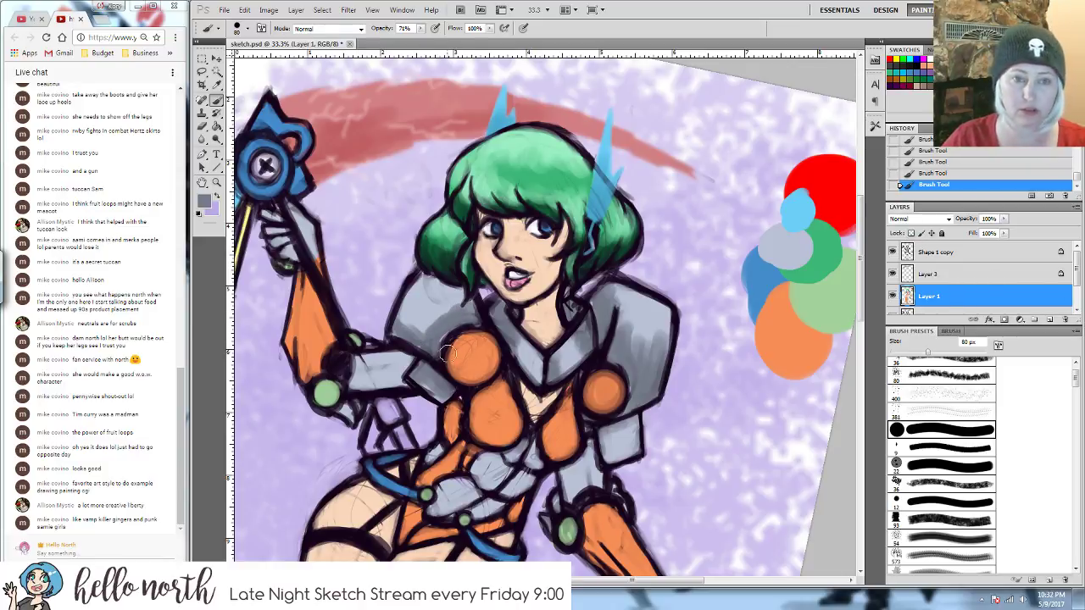
{"action": "key", "text": "bracketleft"}
{"action": "key", "text": "bracketleft"}
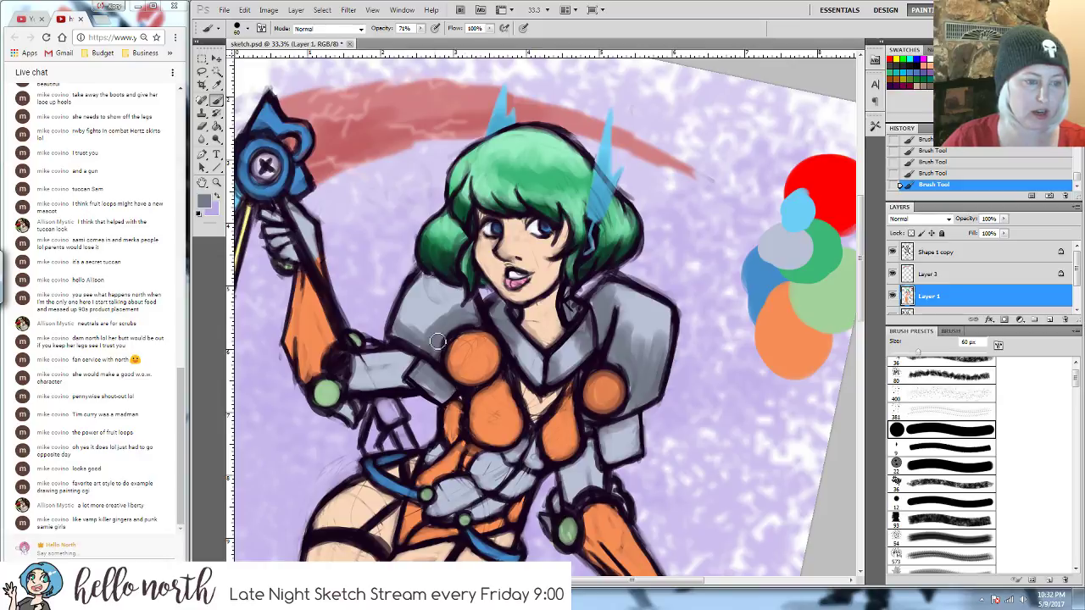
{"action": "left_click_drag", "start_coordinate": [437, 340], "coordinate": [415, 346]}
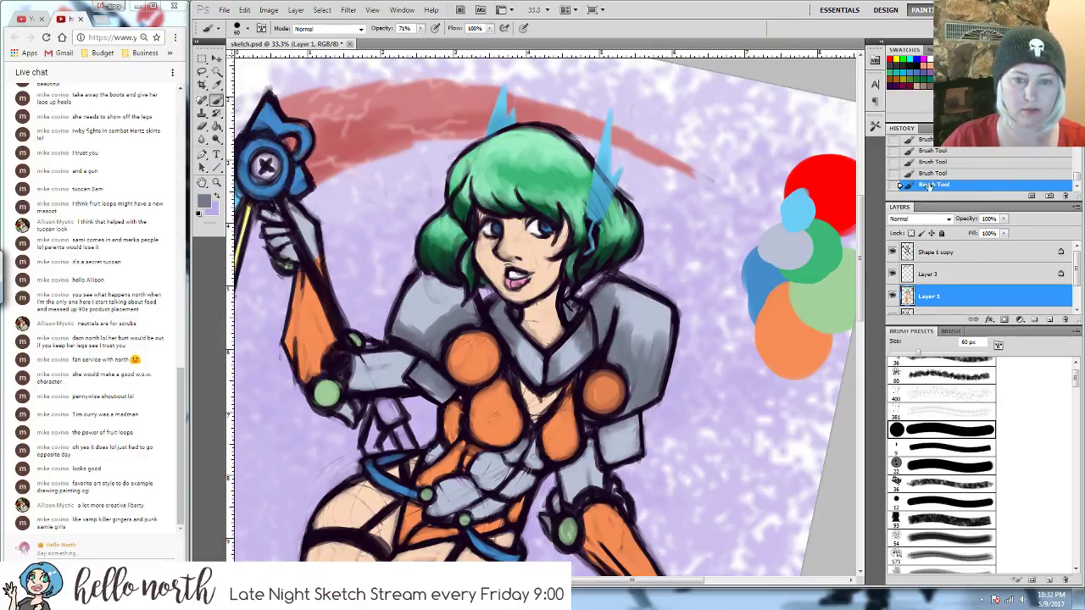
- Blend soft dark grey shading over both pauldrons and the plate below the lowered arm's pauldron with a 100 px brush at 28% opacity
{"action": "left_click", "coordinate": [433, 311], "text": "alt"}
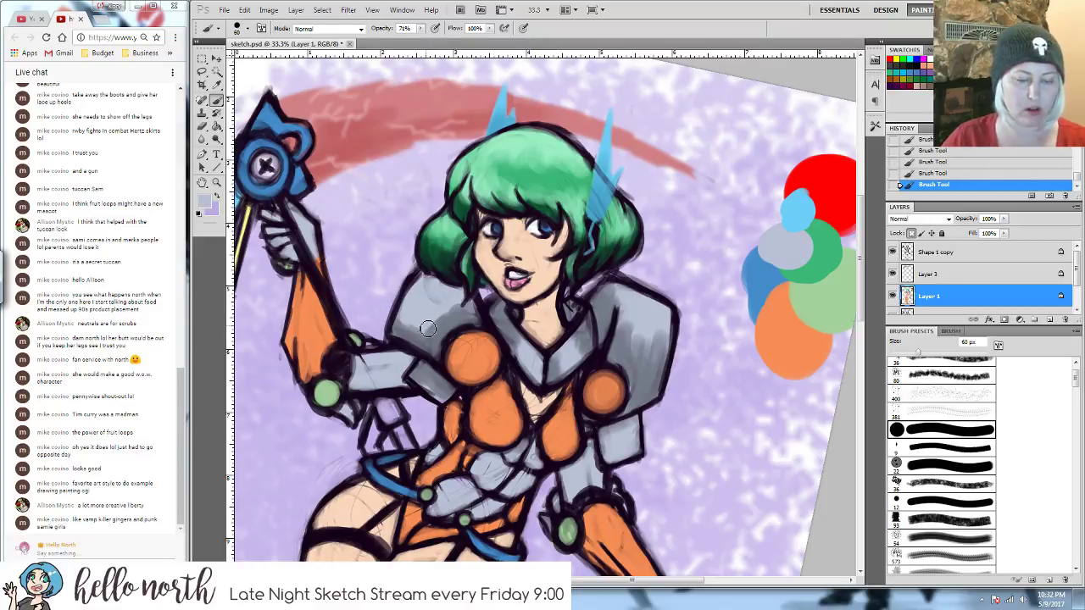
{"action": "key", "text": "bracketright"}
{"action": "key", "text": "bracketright"}
{"action": "key", "text": "bracketright"}
{"action": "key", "text": "bracketright"}
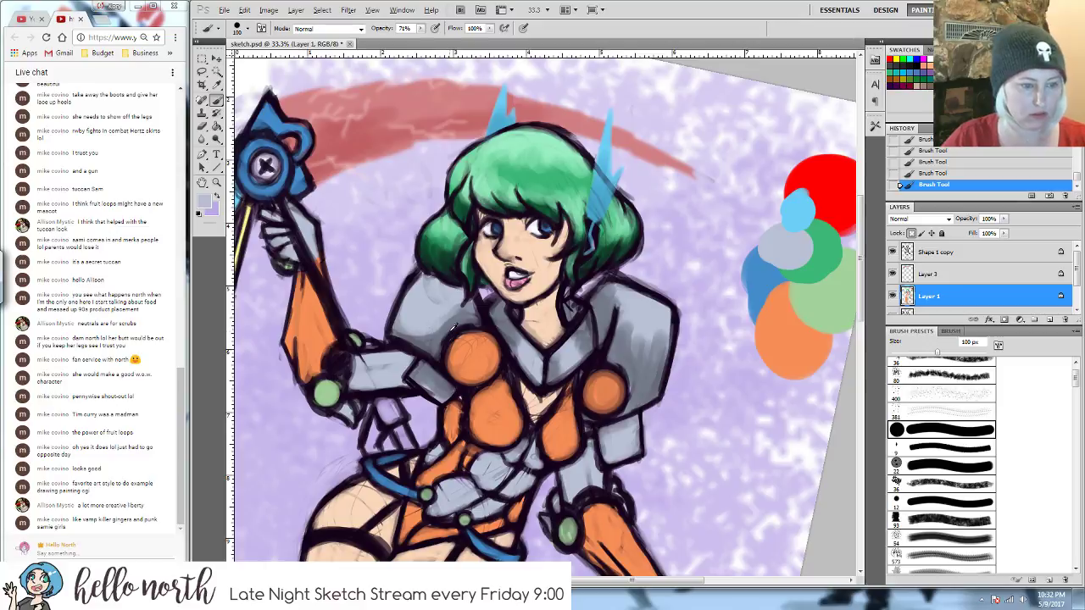
{"action": "left_click", "coordinate": [447, 328], "text": "alt"}
{"action": "left_click", "coordinate": [420, 30]}
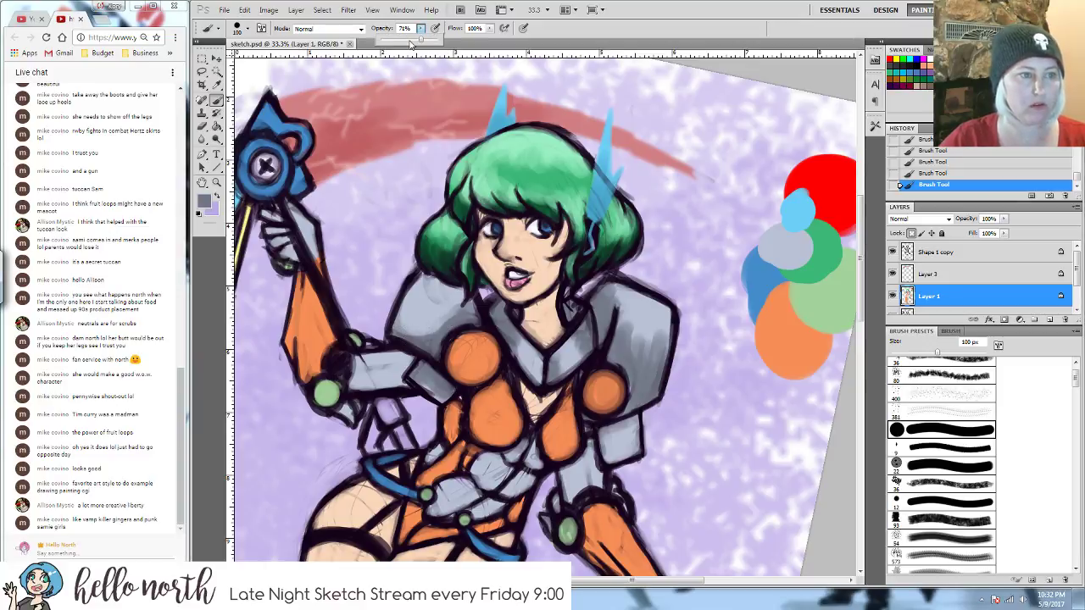
{"action": "mouse_move", "coordinate": [407, 333]}
{"action": "left_mouse_down"}
{"action": "mouse_move", "coordinate": [429, 303]}
{"action": "mouse_move", "coordinate": [475, 315]}
{"action": "mouse_move", "coordinate": [472, 294]}
{"action": "mouse_move", "coordinate": [477, 318]}
{"action": "mouse_move", "coordinate": [482, 310]}
{"action": "mouse_move", "coordinate": [456, 297]}
{"action": "mouse_move", "coordinate": [478, 313]}
{"action": "mouse_move", "coordinate": [424, 341]}
{"action": "mouse_move", "coordinate": [430, 328]}
{"action": "mouse_move", "coordinate": [404, 310]}
{"action": "mouse_move", "coordinate": [454, 315]}
{"action": "left_mouse_up"}
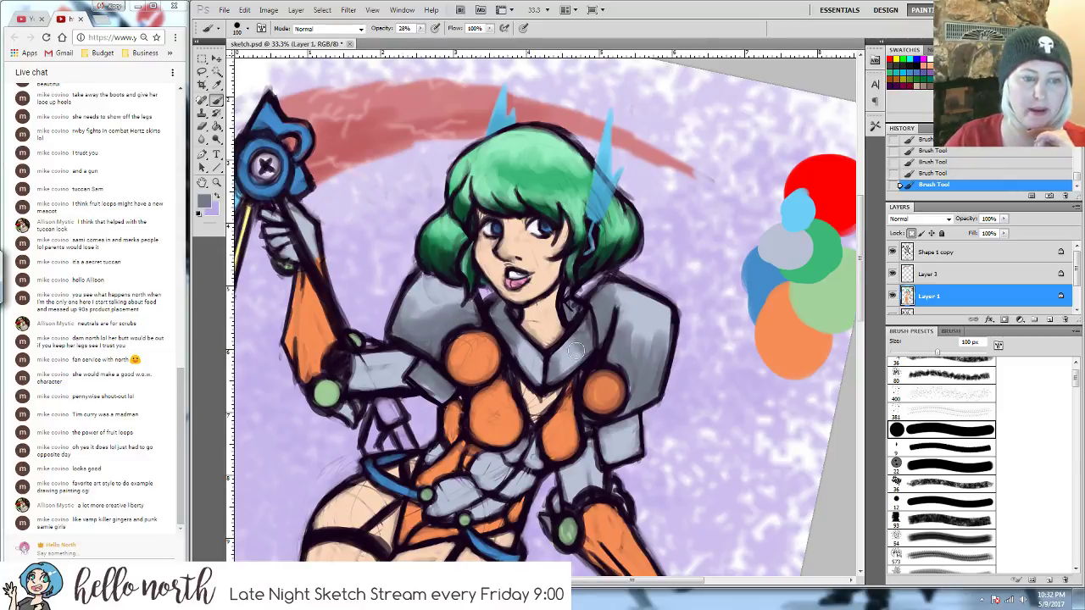
{"action": "mouse_move", "coordinate": [654, 338]}
{"action": "left_mouse_down"}
{"action": "mouse_move", "coordinate": [628, 331]}
{"action": "mouse_move", "coordinate": [659, 340]}
{"action": "left_mouse_up"}
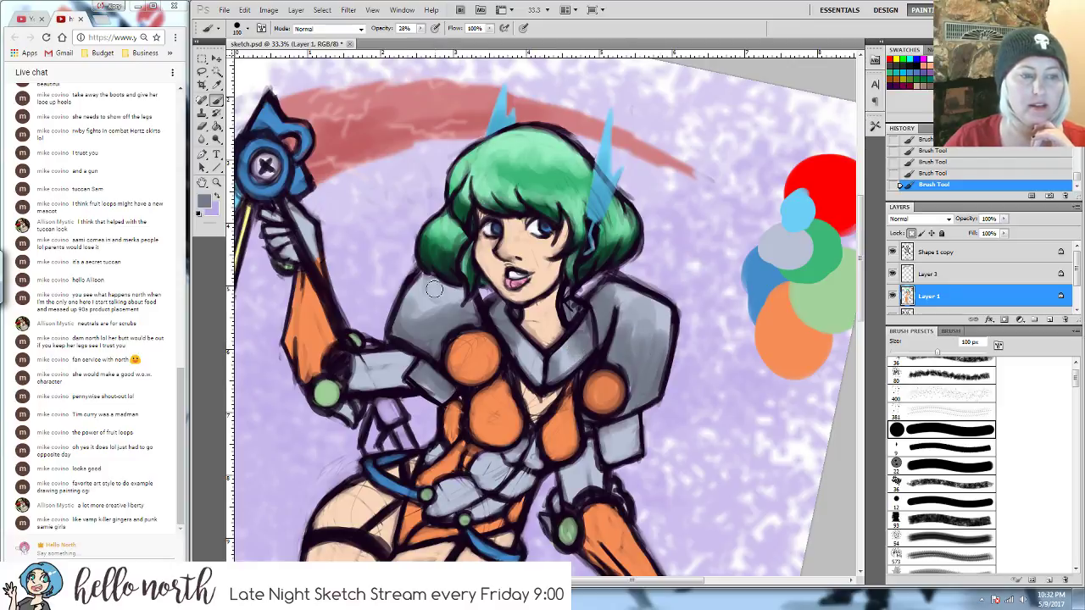
{"action": "left_click_drag", "start_coordinate": [433, 289], "coordinate": [448, 330]}
{"action": "mouse_move", "coordinate": [598, 435]}
{"action": "left_mouse_down"}
{"action": "mouse_move", "coordinate": [631, 423]}
{"action": "mouse_move", "coordinate": [600, 437]}
{"action": "mouse_move", "coordinate": [607, 450]}
{"action": "left_mouse_up"}
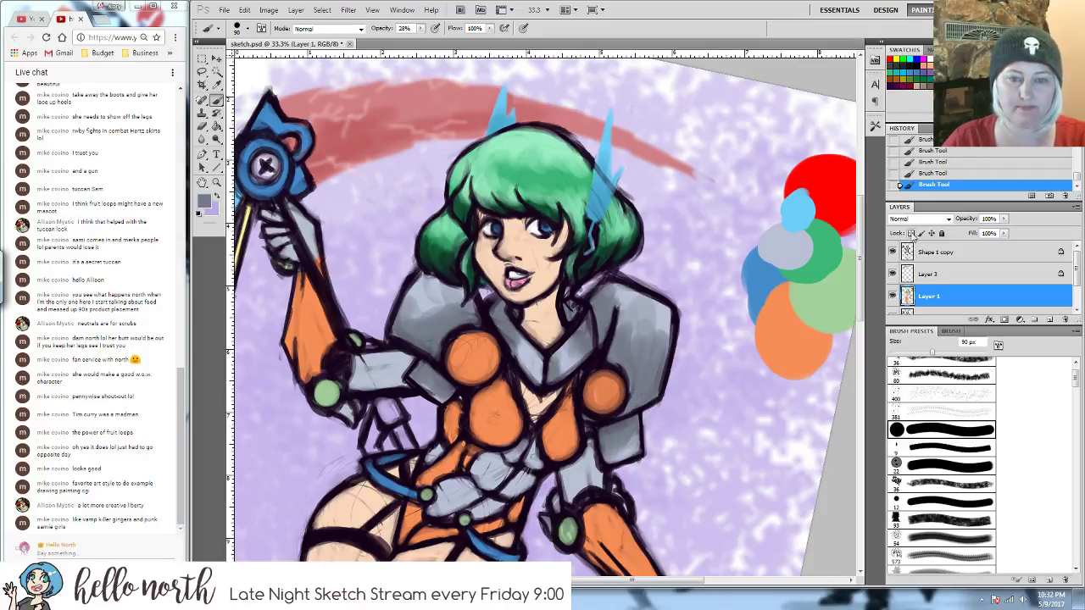
- Lock Layer 1's transparent pixels and shade the grey plates of both arms with a 90 px brush at 28% opacity
{"action": "left_click", "coordinate": [911, 233]}
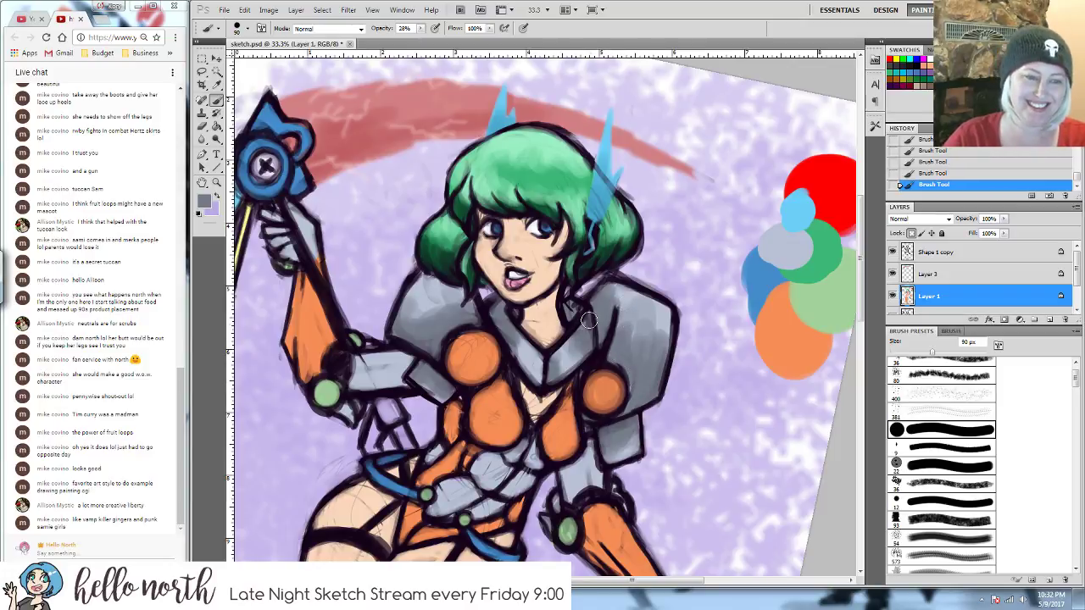
{"action": "mouse_move", "coordinate": [592, 476]}
{"action": "left_mouse_down"}
{"action": "mouse_move", "coordinate": [591, 464]}
{"action": "mouse_move", "coordinate": [571, 487]}
{"action": "mouse_move", "coordinate": [586, 465]}
{"action": "left_mouse_up"}
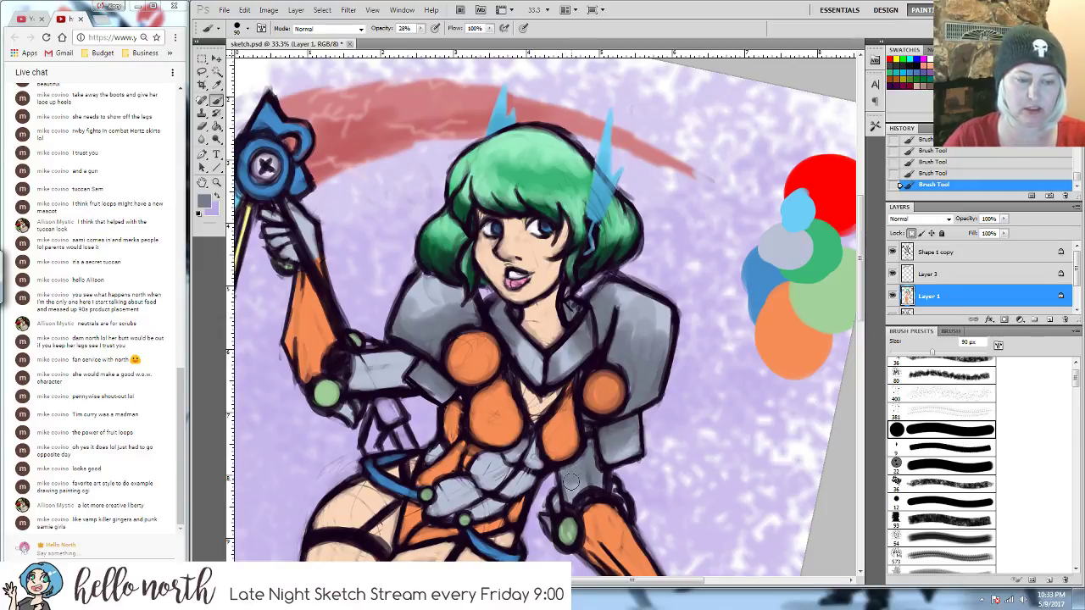
{"action": "left_click_drag", "start_coordinate": [565, 470], "coordinate": [578, 478]}
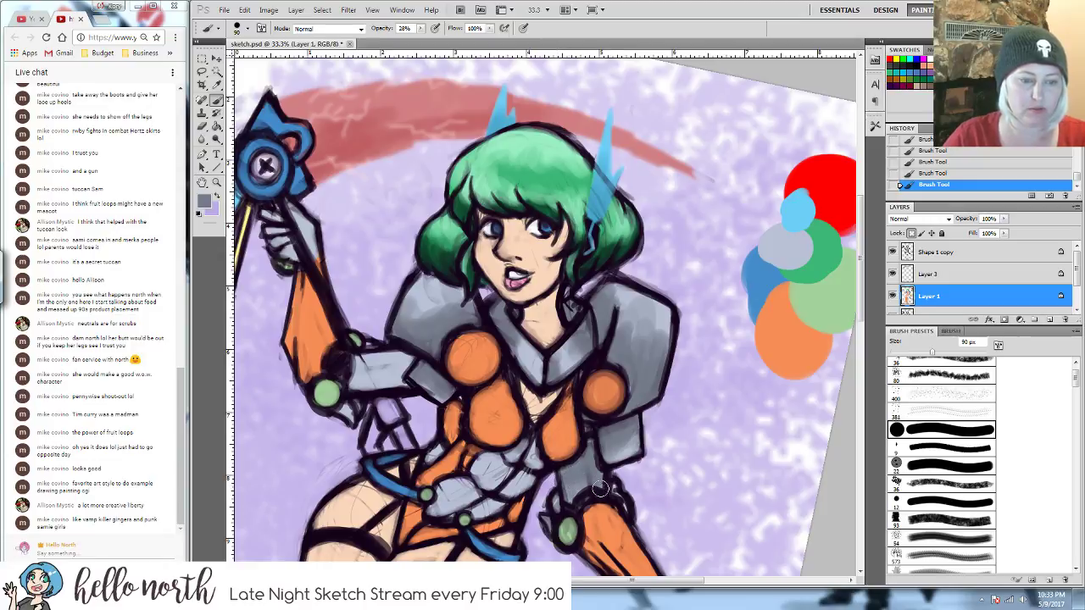
{"action": "left_click_drag", "start_coordinate": [623, 447], "coordinate": [582, 432]}
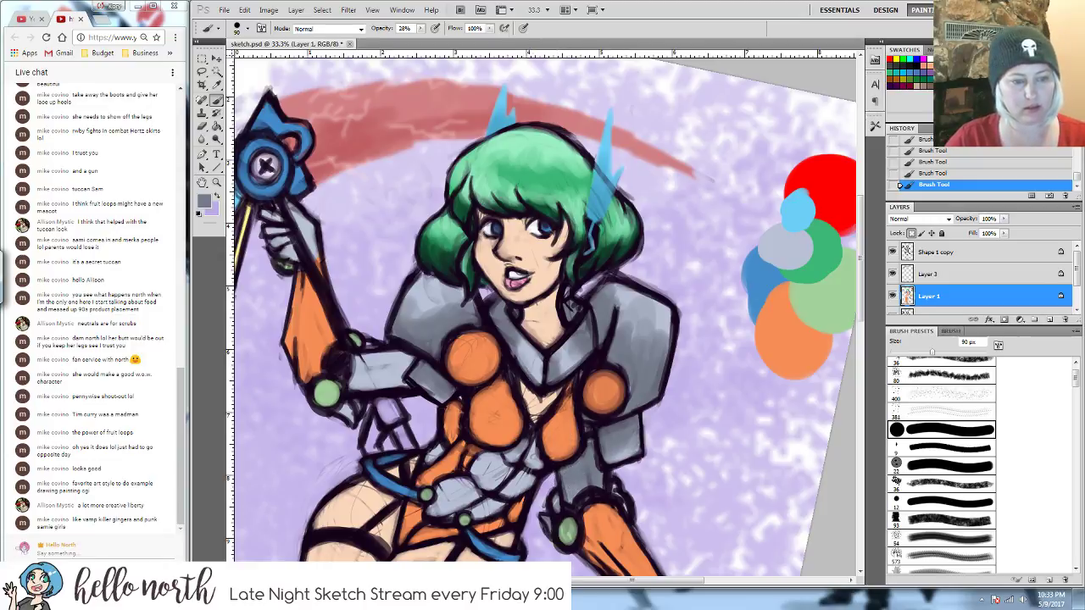
{"action": "mouse_move", "coordinate": [534, 364]}
{"action": "left_mouse_down"}
{"action": "mouse_move", "coordinate": [517, 381]}
{"action": "mouse_move", "coordinate": [446, 394]}
{"action": "mouse_move", "coordinate": [347, 377]}
{"action": "mouse_move", "coordinate": [374, 383]}
{"action": "mouse_move", "coordinate": [405, 359]}
{"action": "mouse_move", "coordinate": [387, 356]}
{"action": "mouse_move", "coordinate": [407, 370]}
{"action": "mouse_move", "coordinate": [396, 391]}
{"action": "left_mouse_up"}
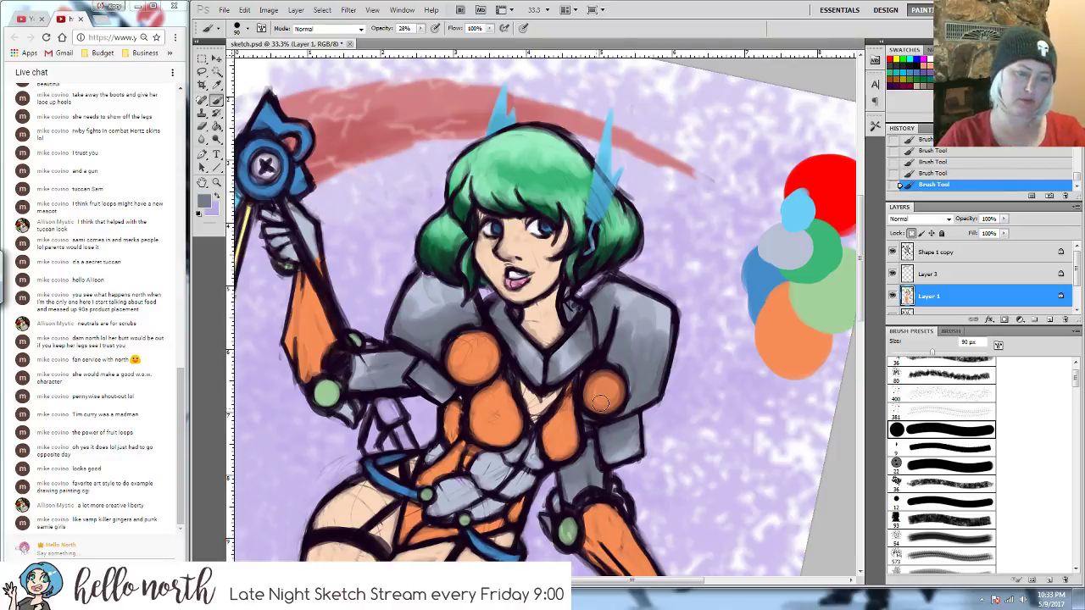
{"action": "left_click_drag", "start_coordinate": [569, 428], "coordinate": [589, 337]}
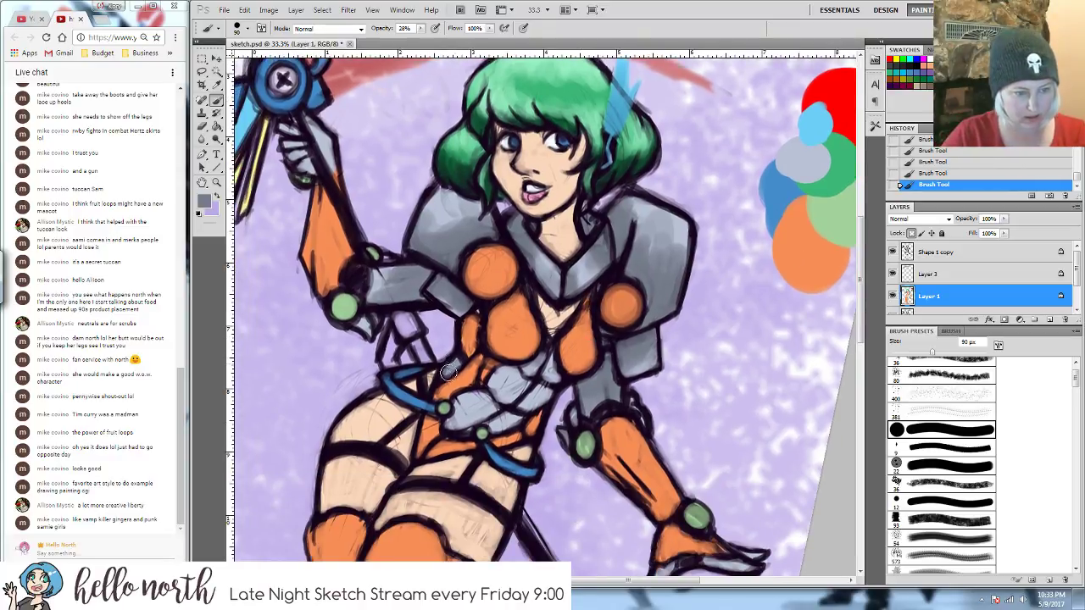
- Shade the waist plates in grey, and deepen the shadows on the collar and both pauldrons with dark blue-grey 323b51 using a 90 px brush
{"action": "mouse_move", "coordinate": [470, 403]}
{"action": "left_mouse_down"}
{"action": "mouse_move", "coordinate": [504, 407]}
{"action": "mouse_move", "coordinate": [499, 423]}
{"action": "mouse_move", "coordinate": [529, 410]}
{"action": "mouse_move", "coordinate": [533, 389]}
{"action": "mouse_move", "coordinate": [511, 407]}
{"action": "mouse_move", "coordinate": [546, 367]}
{"action": "mouse_move", "coordinate": [561, 385]}
{"action": "mouse_move", "coordinate": [541, 363]}
{"action": "mouse_move", "coordinate": [533, 379]}
{"action": "mouse_move", "coordinate": [491, 386]}
{"action": "mouse_move", "coordinate": [526, 388]}
{"action": "left_mouse_up"}
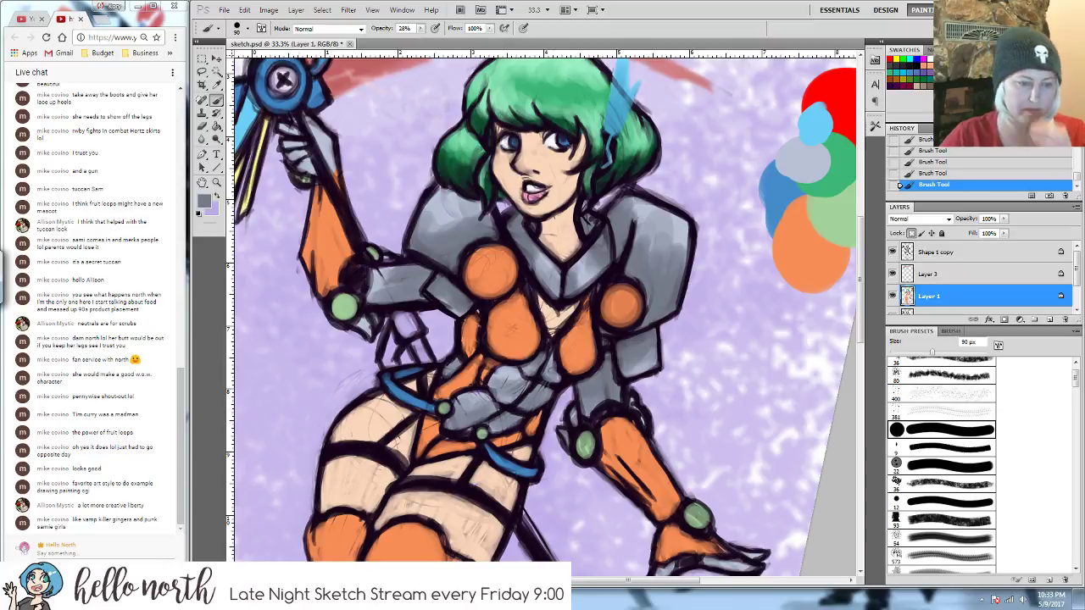
{"action": "left_click", "coordinate": [203, 201]}
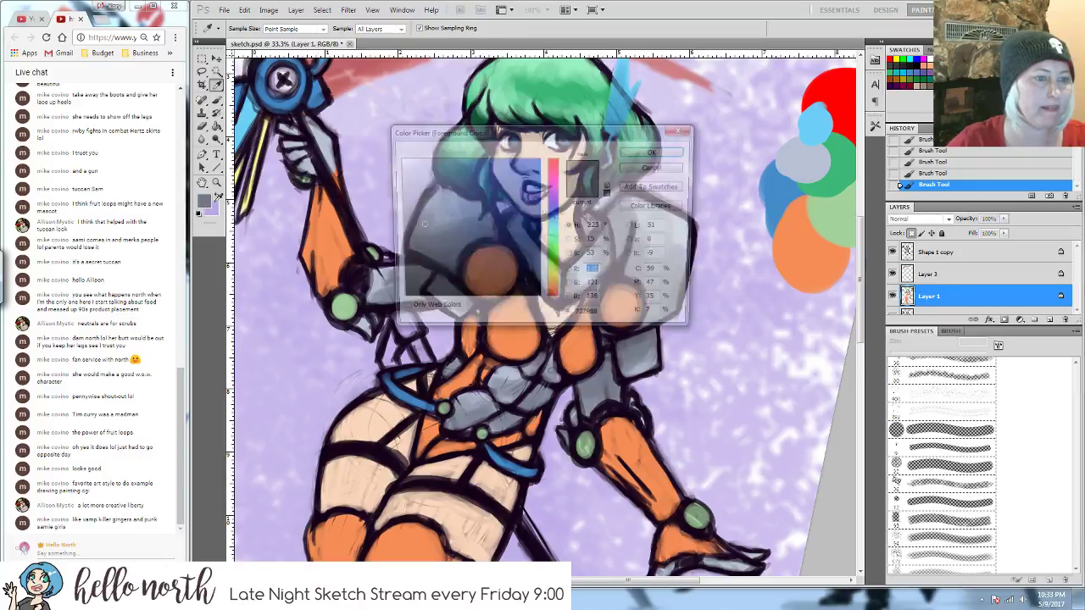
{"action": "mouse_move", "coordinate": [417, 239]}
{"action": "left_mouse_down"}
{"action": "mouse_move", "coordinate": [417, 271]}
{"action": "mouse_move", "coordinate": [482, 263]}
{"action": "mouse_move", "coordinate": [422, 268]}
{"action": "mouse_move", "coordinate": [455, 262]}
{"action": "left_mouse_up"}
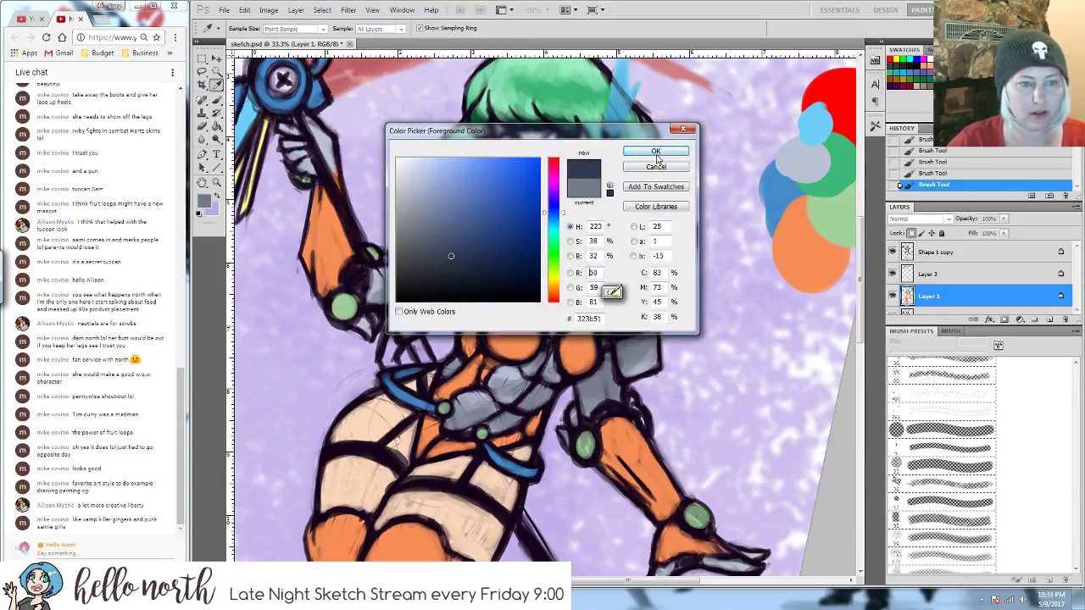
{"action": "left_click", "coordinate": [655, 151]}
{"action": "mouse_move", "coordinate": [577, 283]}
{"action": "left_mouse_down"}
{"action": "mouse_move", "coordinate": [605, 236]}
{"action": "mouse_move", "coordinate": [603, 254]}
{"action": "mouse_move", "coordinate": [593, 264]}
{"action": "mouse_move", "coordinate": [588, 219]}
{"action": "mouse_move", "coordinate": [619, 250]}
{"action": "mouse_move", "coordinate": [617, 220]}
{"action": "left_mouse_up"}
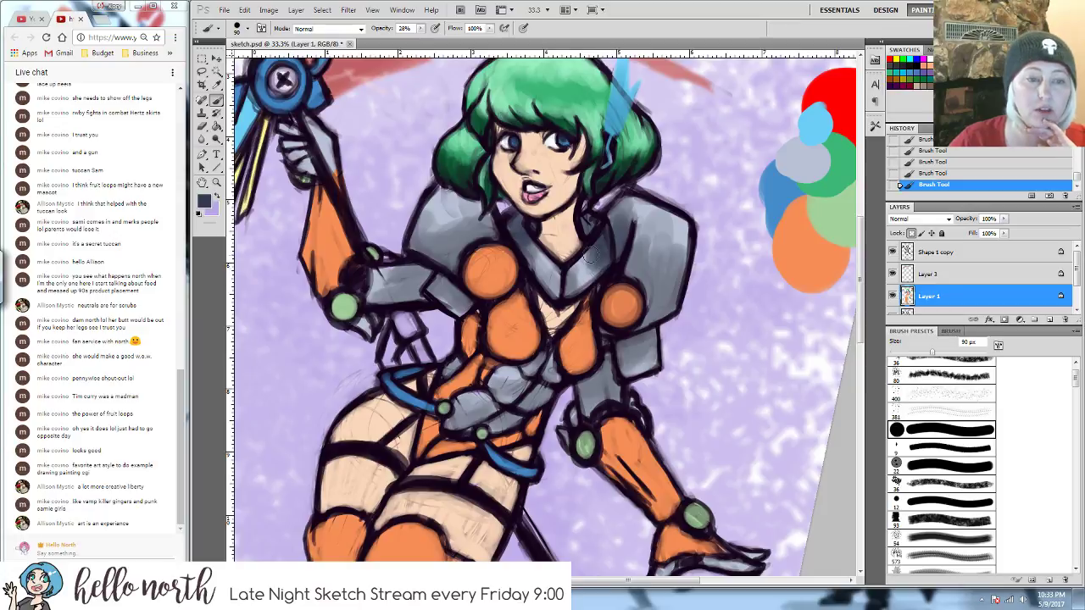
{"action": "left_click_drag", "start_coordinate": [568, 288], "coordinate": [581, 273]}
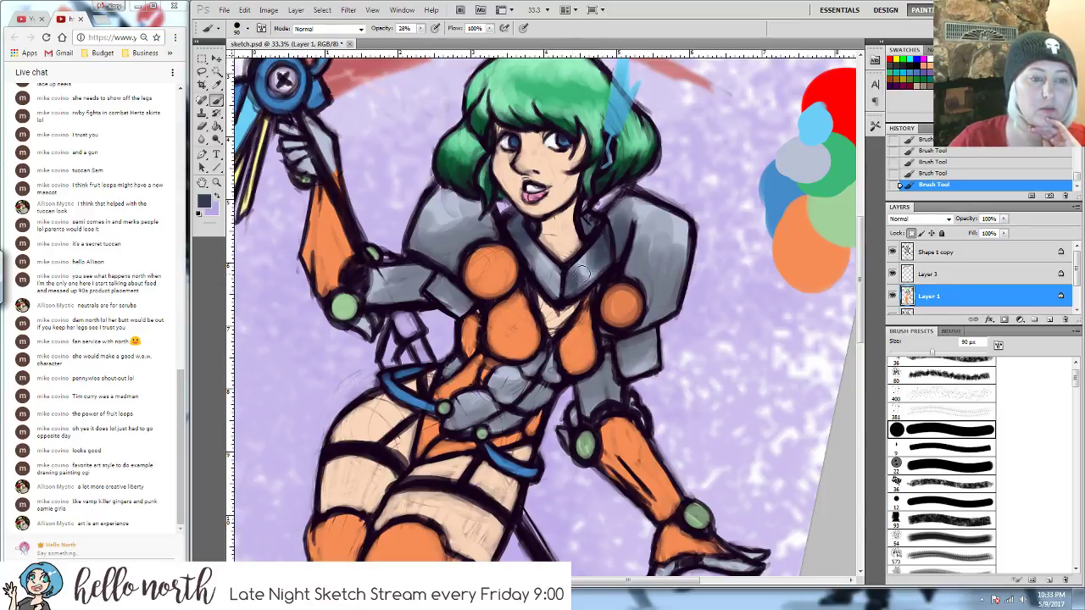
{"action": "mouse_move", "coordinate": [622, 241]}
{"action": "left_mouse_down"}
{"action": "mouse_move", "coordinate": [625, 212]}
{"action": "mouse_move", "coordinate": [634, 267]}
{"action": "mouse_move", "coordinate": [650, 274]}
{"action": "left_mouse_up"}
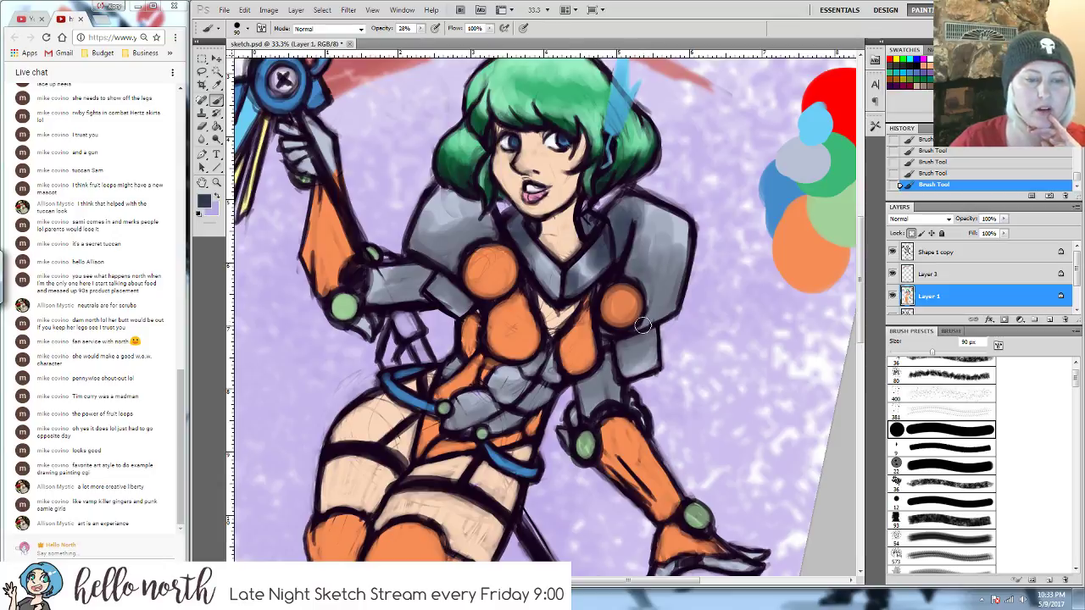
{"action": "mouse_move", "coordinate": [643, 324]}
{"action": "left_mouse_down"}
{"action": "mouse_move", "coordinate": [670, 301]}
{"action": "mouse_move", "coordinate": [661, 307]}
{"action": "mouse_move", "coordinate": [650, 286]}
{"action": "mouse_move", "coordinate": [671, 294]}
{"action": "mouse_move", "coordinate": [670, 254]}
{"action": "left_mouse_up"}
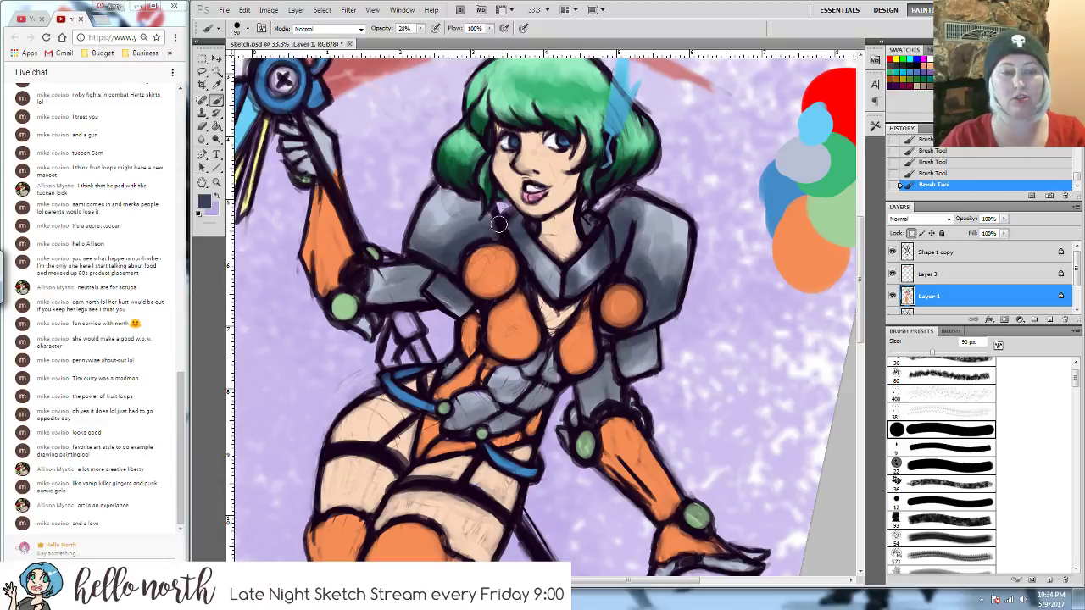
- Deepen the shadows between the grey waist plates in dark blue-grey with a 70 px brush
{"action": "key", "text": "bracketleft"}
{"action": "key", "text": "bracketleft"}
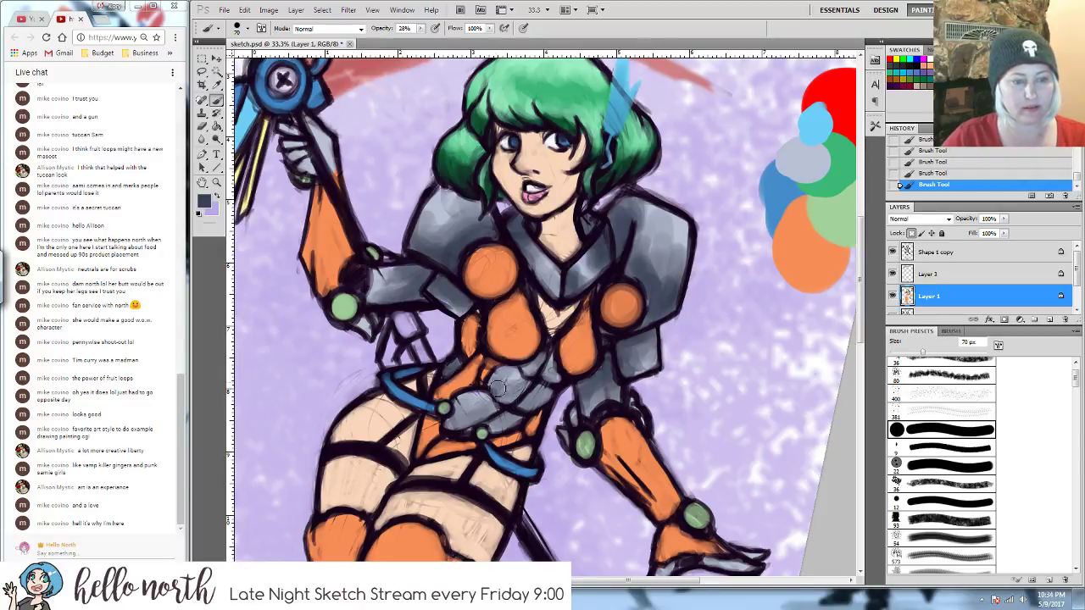
{"action": "mouse_move", "coordinate": [498, 388]}
{"action": "left_mouse_down"}
{"action": "mouse_move", "coordinate": [547, 361]}
{"action": "mouse_move", "coordinate": [551, 386]}
{"action": "mouse_move", "coordinate": [501, 424]}
{"action": "mouse_move", "coordinate": [512, 422]}
{"action": "mouse_move", "coordinate": [447, 430]}
{"action": "mouse_move", "coordinate": [484, 416]}
{"action": "mouse_move", "coordinate": [499, 384]}
{"action": "left_mouse_up"}
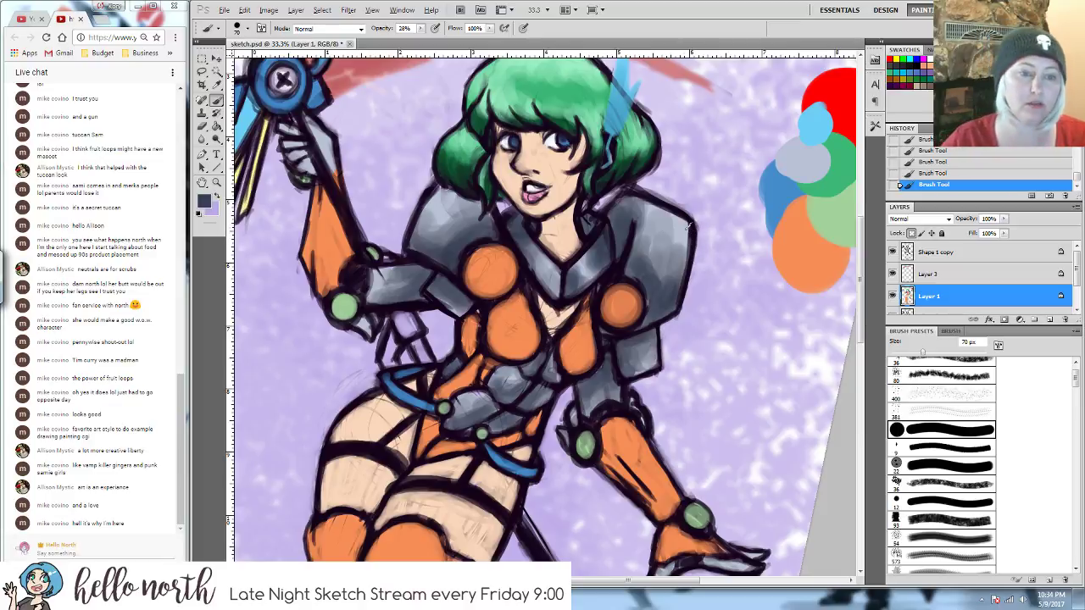
{"action": "mouse_move", "coordinate": [470, 403]}
{"action": "left_mouse_down"}
{"action": "mouse_move", "coordinate": [517, 381]}
{"action": "mouse_move", "coordinate": [544, 394]}
{"action": "mouse_move", "coordinate": [540, 406]}
{"action": "mouse_move", "coordinate": [561, 380]}
{"action": "left_mouse_up"}
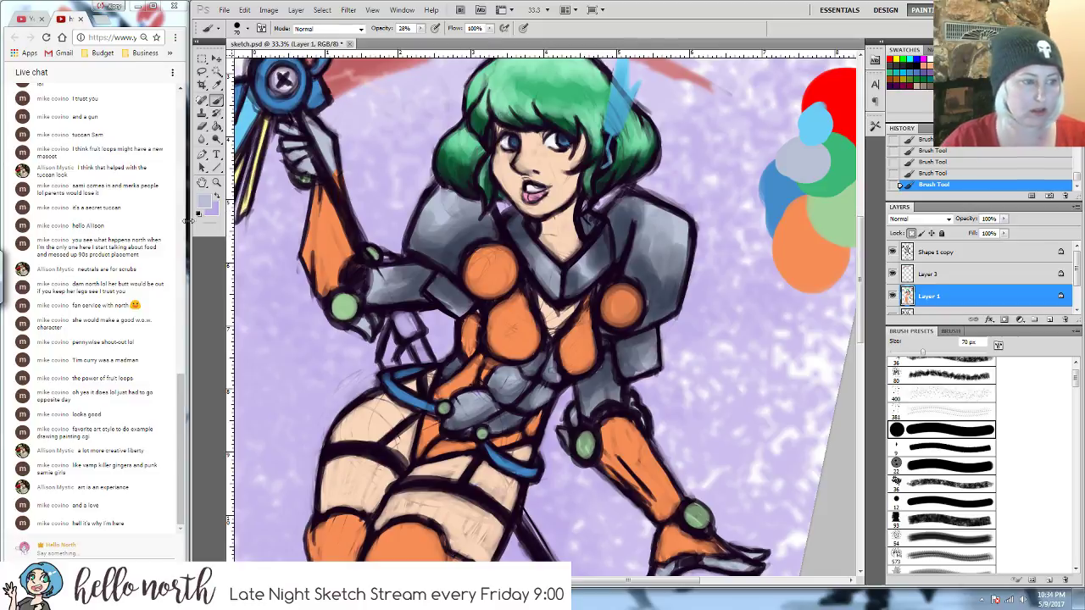
- Add soft highlights in e6eaf3 to the pauldrons and grey arm plates with a 100 px brush at 28% opacity
{"action": "left_click", "coordinate": [204, 202]}
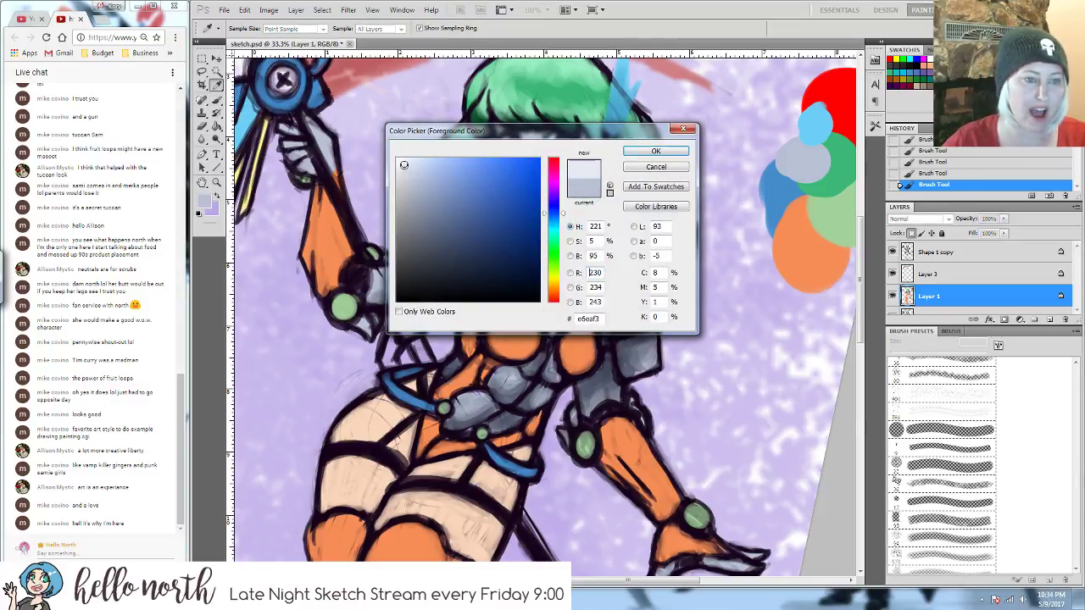
{"action": "left_click", "coordinate": [657, 152]}
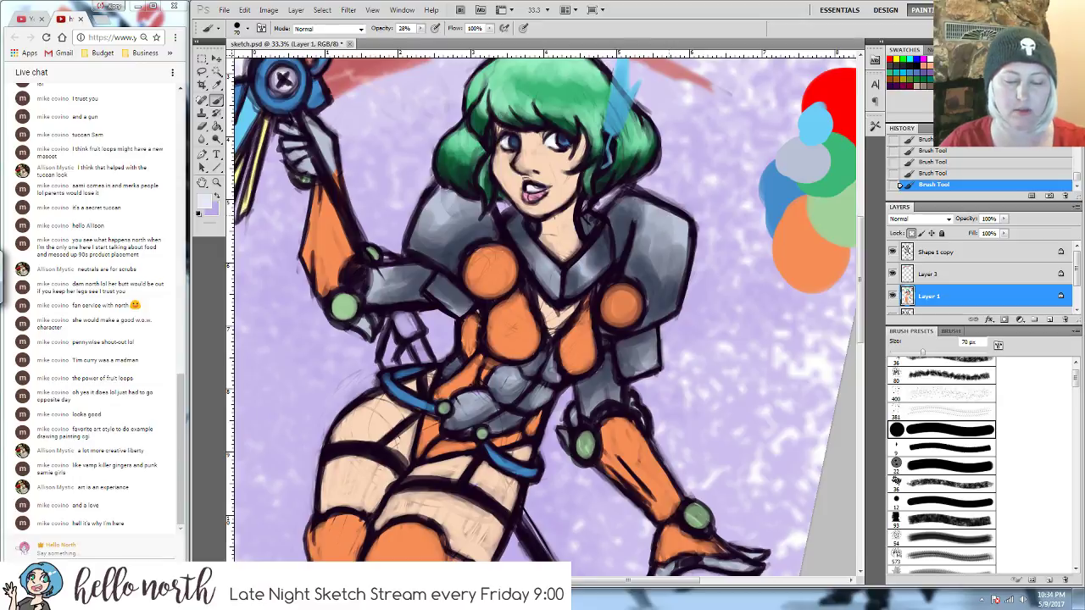
{"action": "key", "text": "bracketright"}
{"action": "key", "text": "bracketright"}
{"action": "key", "text": "bracketright"}
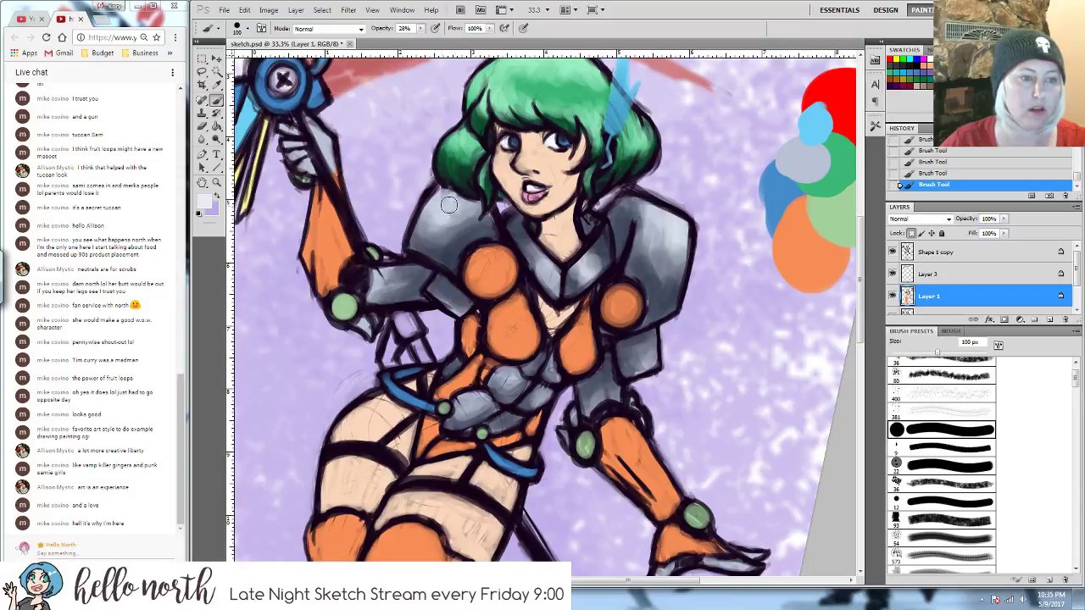
{"action": "left_click_drag", "start_coordinate": [461, 206], "coordinate": [474, 238]}
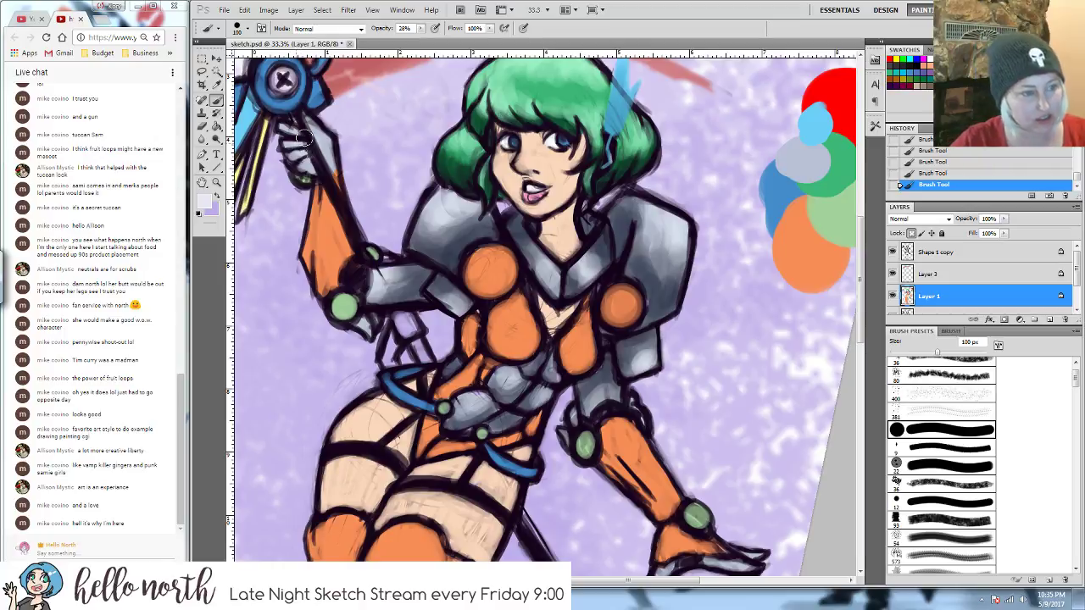
- Shade the grey gloves of the raised and lowered hands with the dark blue-grey
{"action": "left_click", "coordinate": [447, 246], "text": "alt"}
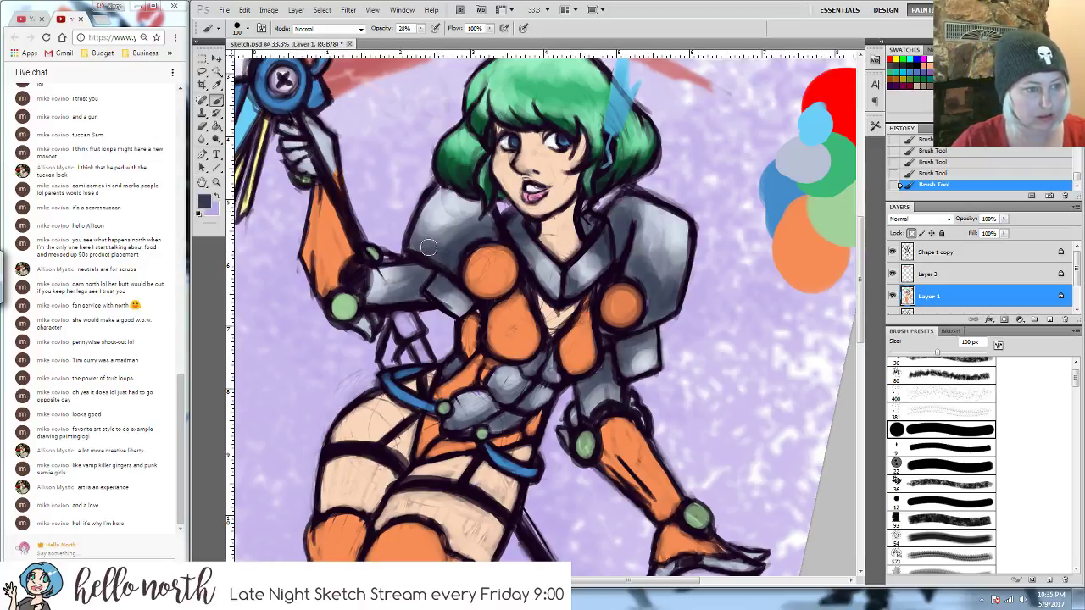
{"action": "mouse_move", "coordinate": [306, 162]}
{"action": "left_mouse_down"}
{"action": "mouse_move", "coordinate": [307, 123]}
{"action": "mouse_move", "coordinate": [297, 146]}
{"action": "left_mouse_up"}
{"action": "left_click_drag", "start_coordinate": [695, 439], "coordinate": [678, 309]}
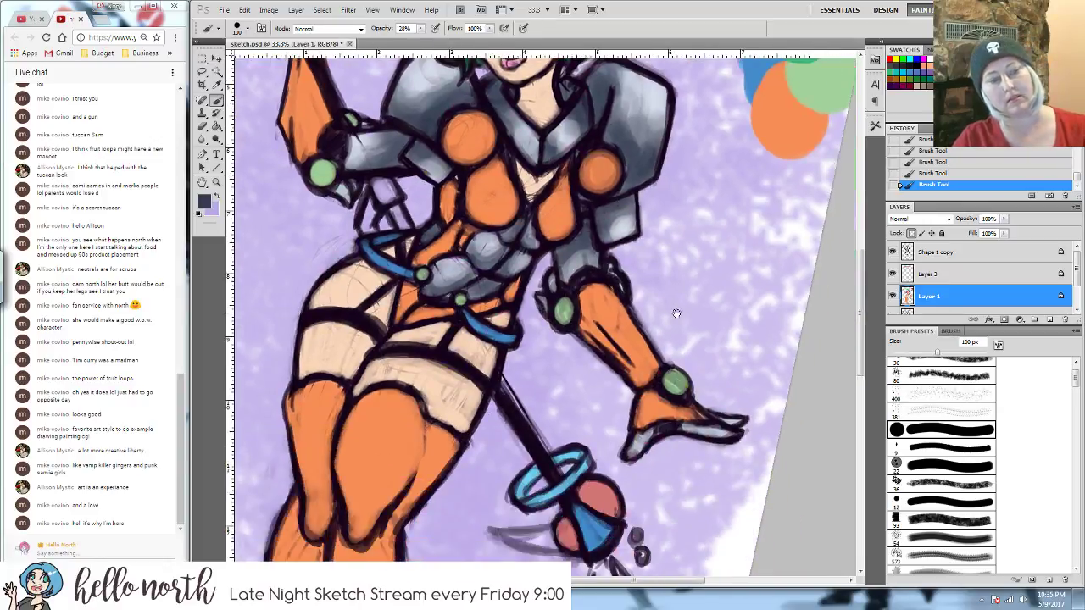
{"action": "mouse_move", "coordinate": [644, 445]}
{"action": "left_mouse_down"}
{"action": "mouse_move", "coordinate": [666, 428]}
{"action": "mouse_move", "coordinate": [716, 434]}
{"action": "mouse_move", "coordinate": [694, 432]}
{"action": "left_mouse_up"}
{"action": "left_click_drag", "start_coordinate": [549, 166], "coordinate": [540, 280]}
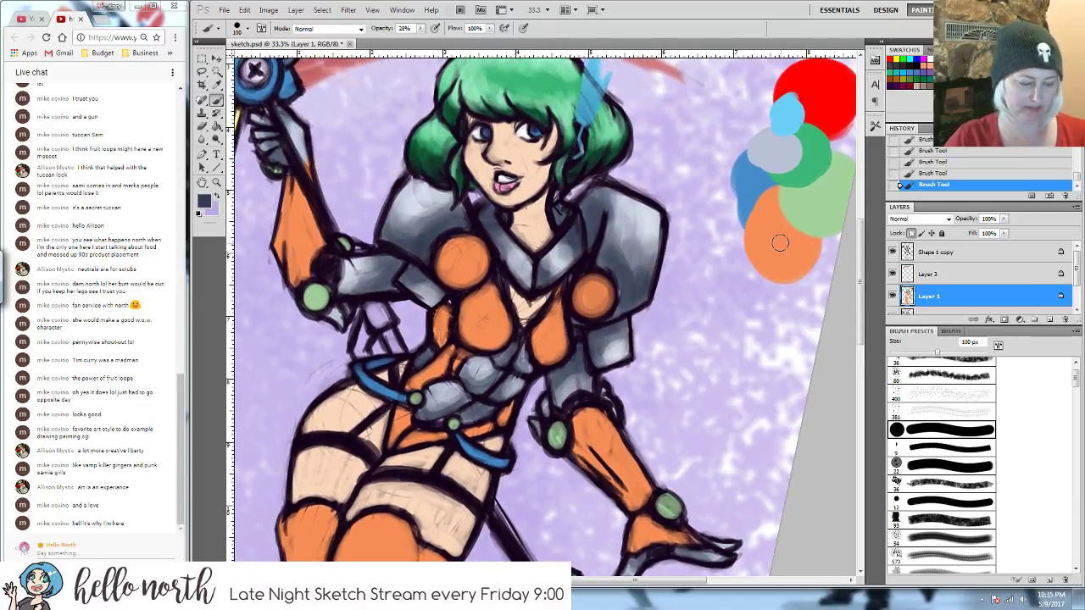
- Darken the palette's orange to ae5b2f and shade the round shoulder pieces and chest plates with a 100 px brush at 28% opacity
{"action": "key", "text": "i"}
{"action": "left_click", "coordinate": [779, 243]}
{"action": "left_click", "coordinate": [205, 201]}
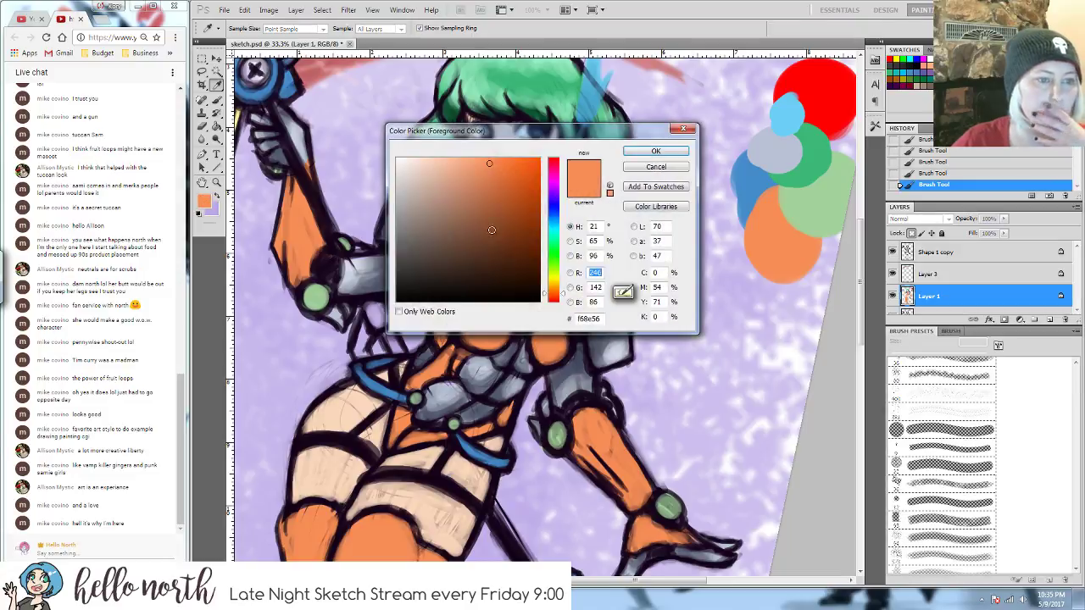
{"action": "left_click_drag", "start_coordinate": [489, 165], "coordinate": [501, 204]}
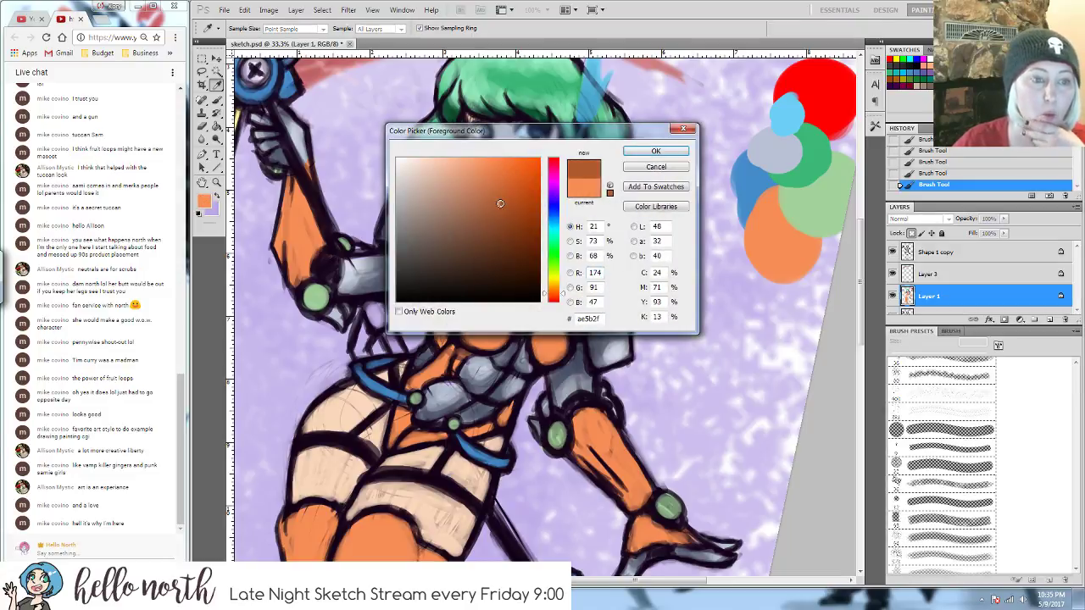
{"action": "left_click", "coordinate": [655, 151]}
{"action": "key", "text": "b"}
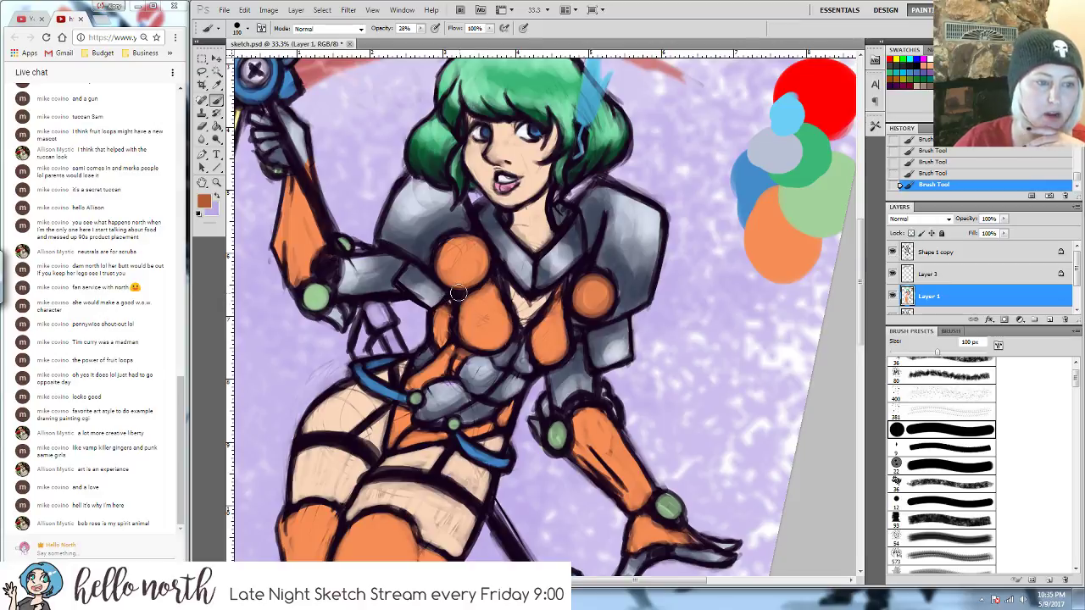
{"action": "mouse_move", "coordinate": [457, 294]}
{"action": "left_mouse_down"}
{"action": "mouse_move", "coordinate": [466, 321]}
{"action": "mouse_move", "coordinate": [480, 314]}
{"action": "mouse_move", "coordinate": [493, 341]}
{"action": "mouse_move", "coordinate": [467, 327]}
{"action": "left_mouse_up"}
{"action": "left_click_drag", "start_coordinate": [535, 332], "coordinate": [561, 353]}
{"action": "mouse_move", "coordinate": [458, 278]}
{"action": "left_mouse_down"}
{"action": "mouse_move", "coordinate": [450, 269]}
{"action": "mouse_move", "coordinate": [479, 266]}
{"action": "mouse_move", "coordinate": [447, 265]}
{"action": "left_mouse_up"}
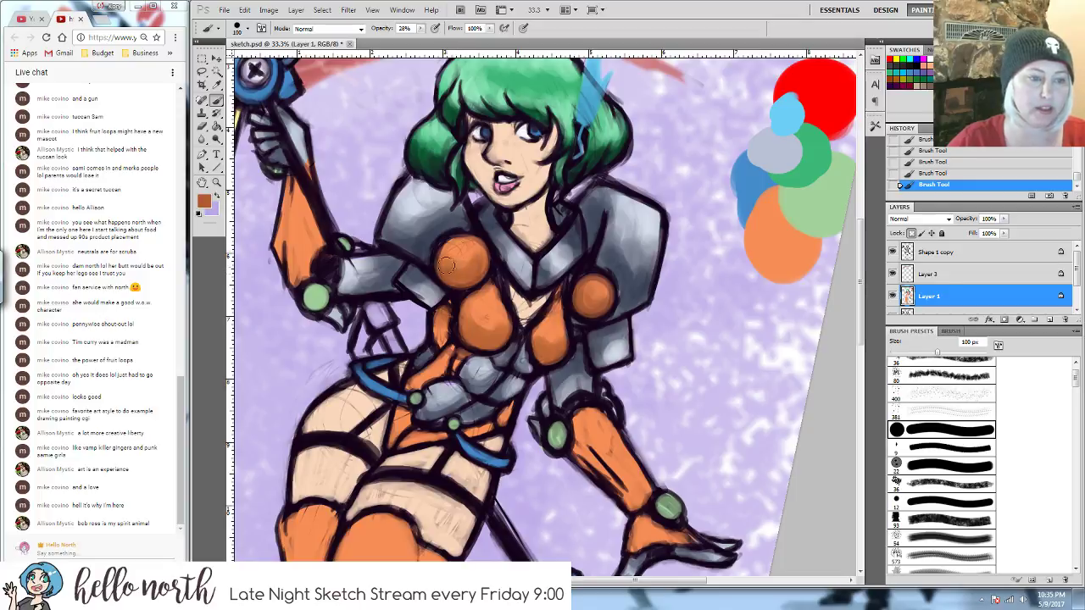
- Shade the orange sides of the torso in dark orange, and the hip and lowered forearm with a 70 px brush
{"action": "mouse_move", "coordinate": [450, 327]}
{"action": "left_mouse_down"}
{"action": "mouse_move", "coordinate": [439, 315]}
{"action": "mouse_move", "coordinate": [444, 346]}
{"action": "left_mouse_up"}
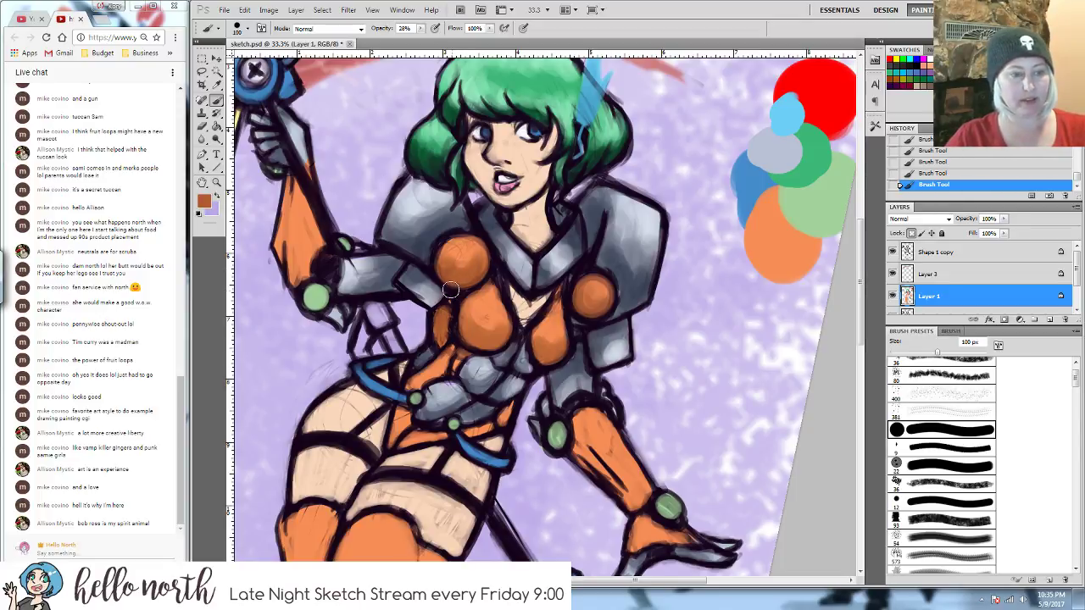
{"action": "left_click_drag", "start_coordinate": [450, 289], "coordinate": [455, 326]}
{"action": "left_click_drag", "start_coordinate": [453, 364], "coordinate": [451, 343]}
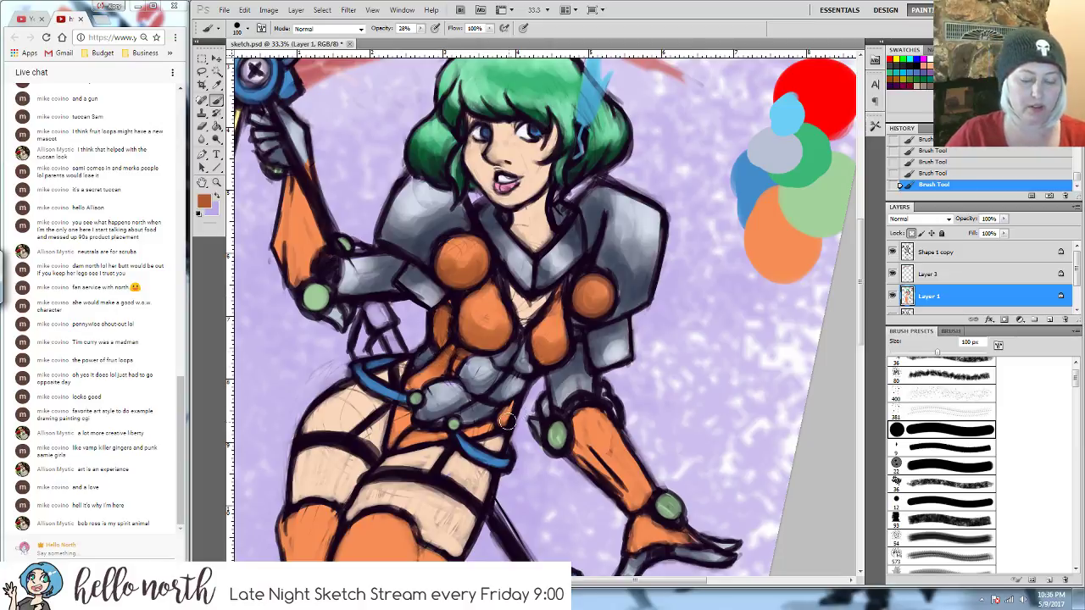
{"action": "key", "text": "bracketleft"}
{"action": "key", "text": "bracketleft"}
{"action": "key", "text": "bracketleft"}
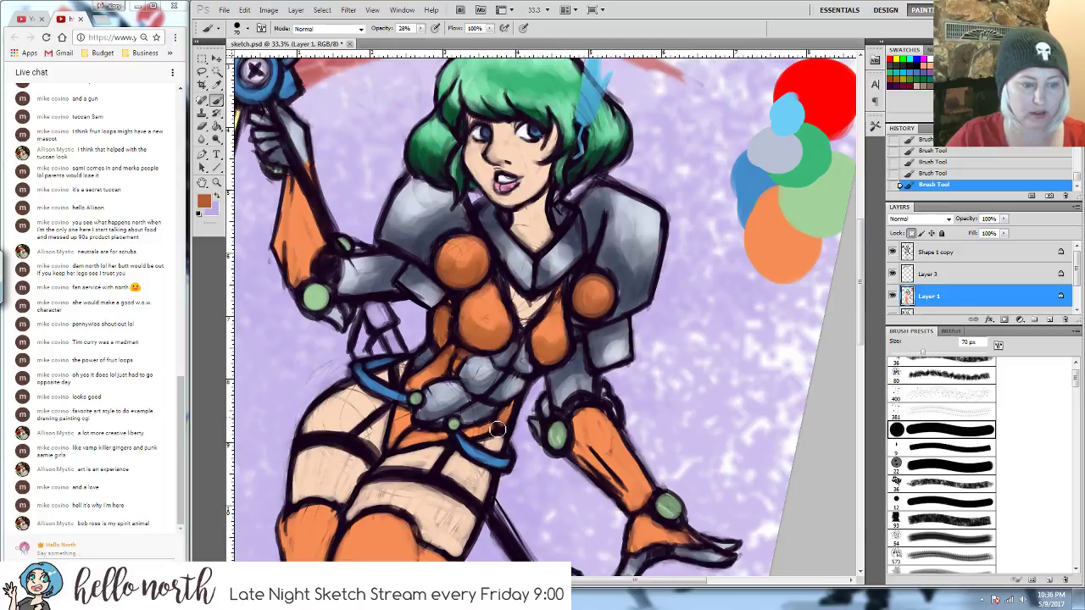
{"action": "left_click_drag", "start_coordinate": [497, 430], "coordinate": [509, 415]}
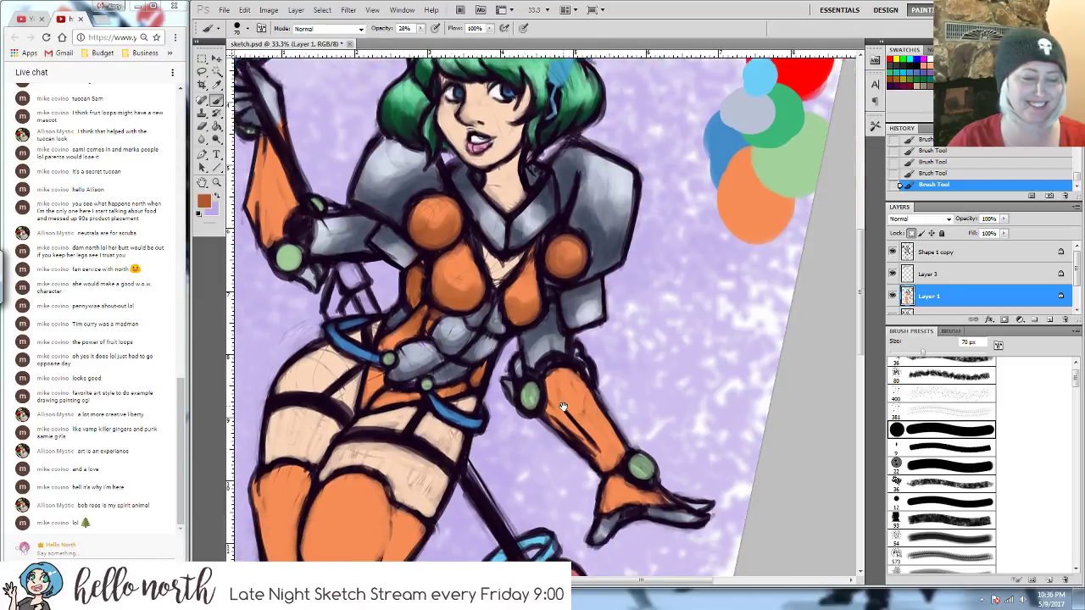
{"action": "mouse_move", "coordinate": [591, 446]}
{"action": "left_mouse_down"}
{"action": "mouse_move", "coordinate": [542, 385]}
{"action": "mouse_move", "coordinate": [551, 382]}
{"action": "mouse_move", "coordinate": [570, 429]}
{"action": "mouse_move", "coordinate": [559, 424]}
{"action": "mouse_move", "coordinate": [566, 417]}
{"action": "mouse_move", "coordinate": [616, 479]}
{"action": "mouse_move", "coordinate": [588, 427]}
{"action": "mouse_move", "coordinate": [607, 449]}
{"action": "mouse_move", "coordinate": [633, 504]}
{"action": "left_mouse_up"}
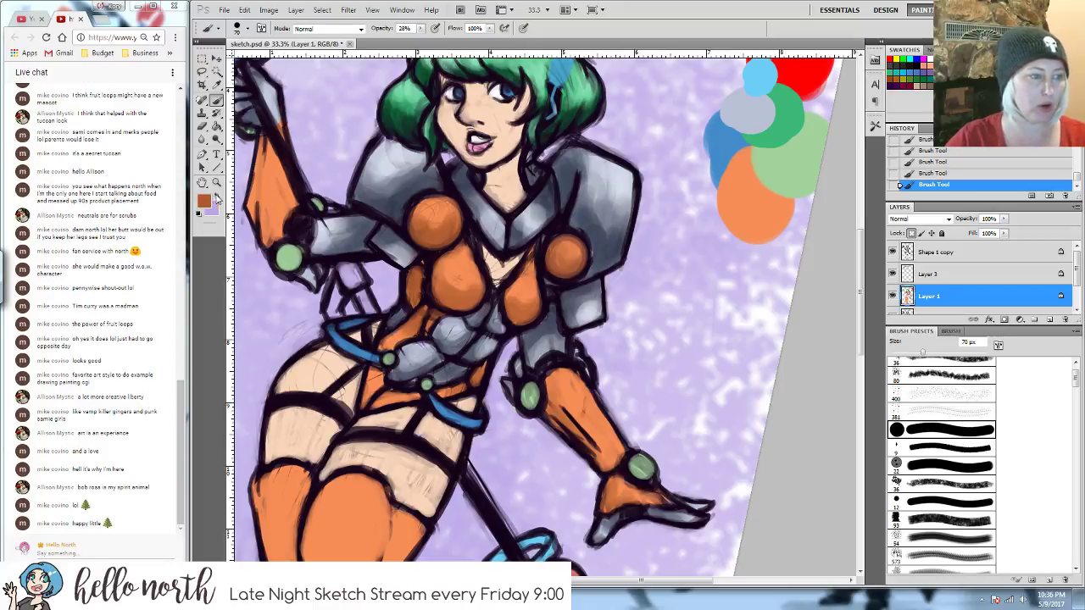
- Paint a small smiling pine tree on the background beside the lowered arm in 16051a at 75% opacity, reducing the brush to 20 px
{"action": "left_click", "coordinate": [215, 195]}
{"action": "left_click", "coordinate": [203, 200]}
{"action": "left_click", "coordinate": [339, 222]}
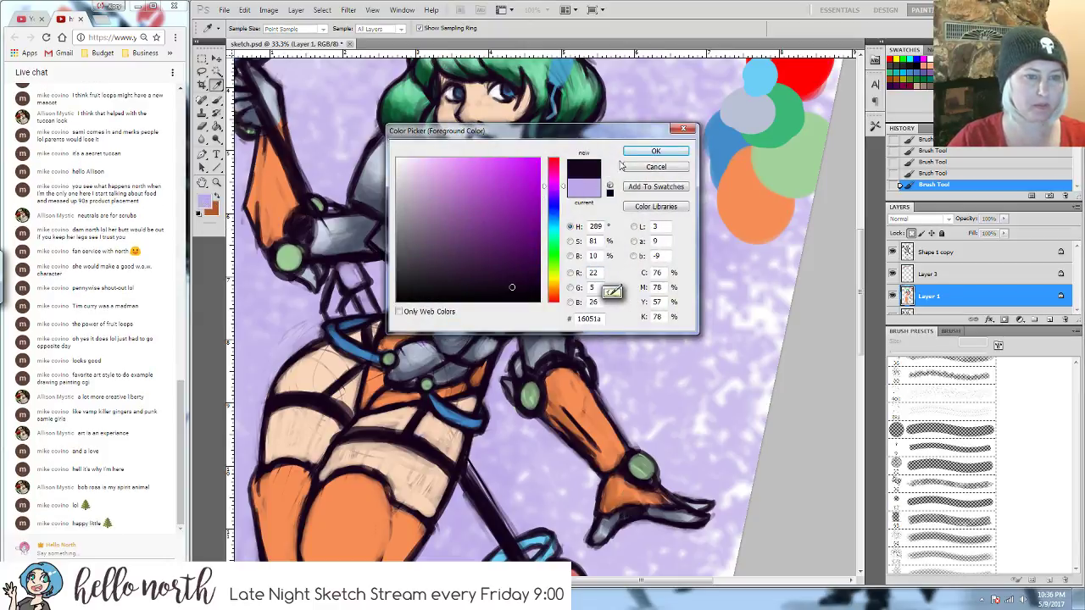
{"action": "left_click", "coordinate": [647, 153]}
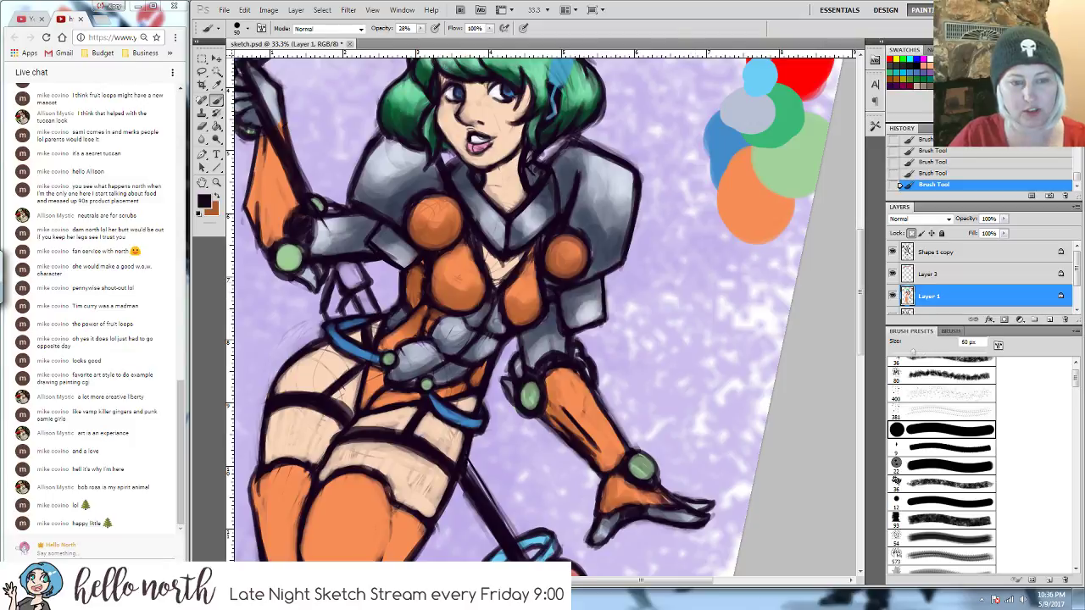
{"action": "left_click", "coordinate": [421, 30]}
{"action": "left_click", "coordinate": [714, 294]}
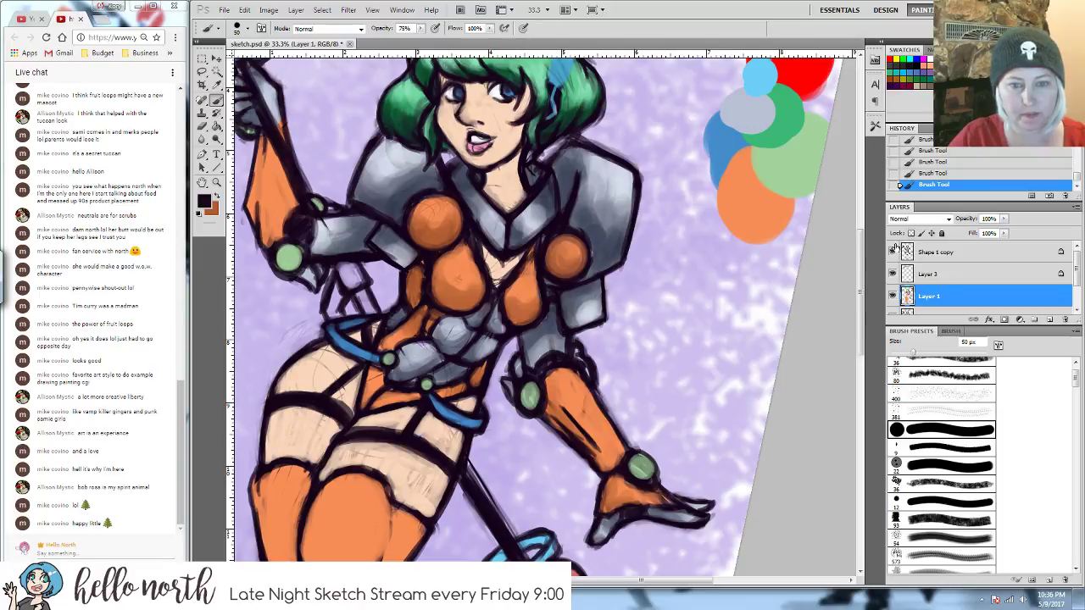
{"action": "mouse_move", "coordinate": [690, 279]}
{"action": "left_mouse_down"}
{"action": "mouse_move", "coordinate": [707, 342]}
{"action": "mouse_move", "coordinate": [685, 350]}
{"action": "mouse_move", "coordinate": [738, 350]}
{"action": "mouse_move", "coordinate": [698, 333]}
{"action": "mouse_move", "coordinate": [716, 324]}
{"action": "mouse_move", "coordinate": [698, 314]}
{"action": "mouse_move", "coordinate": [707, 280]}
{"action": "mouse_move", "coordinate": [719, 305]}
{"action": "mouse_move", "coordinate": [696, 316]}
{"action": "mouse_move", "coordinate": [721, 326]}
{"action": "mouse_move", "coordinate": [708, 349]}
{"action": "mouse_move", "coordinate": [707, 410]}
{"action": "mouse_move", "coordinate": [715, 366]}
{"action": "mouse_move", "coordinate": [742, 352]}
{"action": "mouse_move", "coordinate": [727, 356]}
{"action": "mouse_move", "coordinate": [698, 278]}
{"action": "mouse_move", "coordinate": [705, 322]}
{"action": "mouse_move", "coordinate": [752, 321]}
{"action": "mouse_move", "coordinate": [729, 333]}
{"action": "left_mouse_up"}
{"action": "key", "text": "bracketleft"}
{"action": "key", "text": "bracketleft"}
{"action": "key", "text": "bracketleft"}
{"action": "key", "text": "bracketleft"}
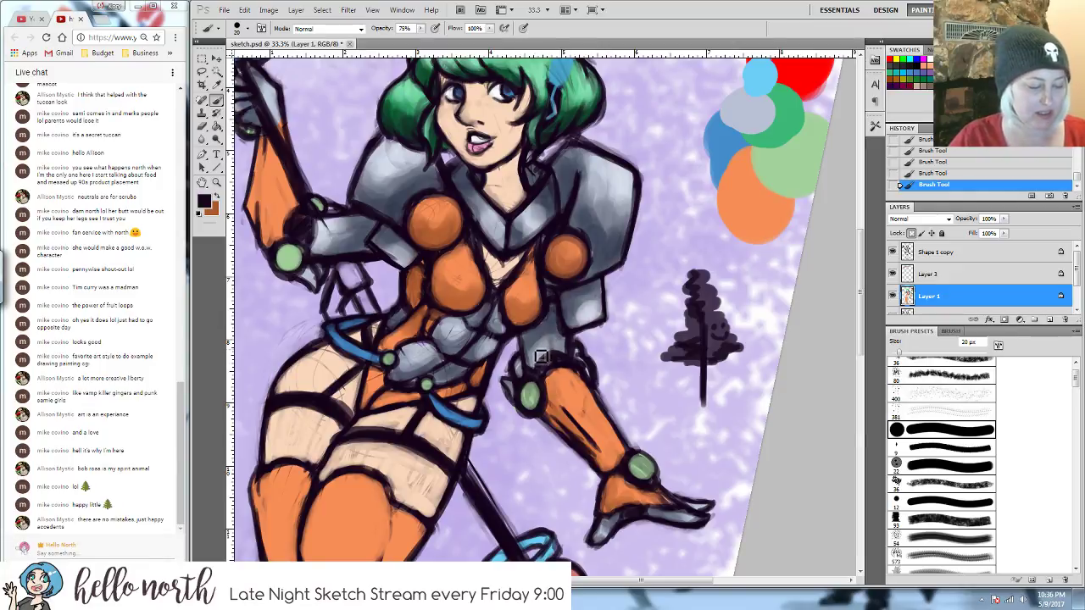
- Touch up the grey arm armour with greys sampled from its plates, using a 60 px brush at 30% opacity
{"action": "left_click", "coordinate": [543, 338], "text": "alt"}
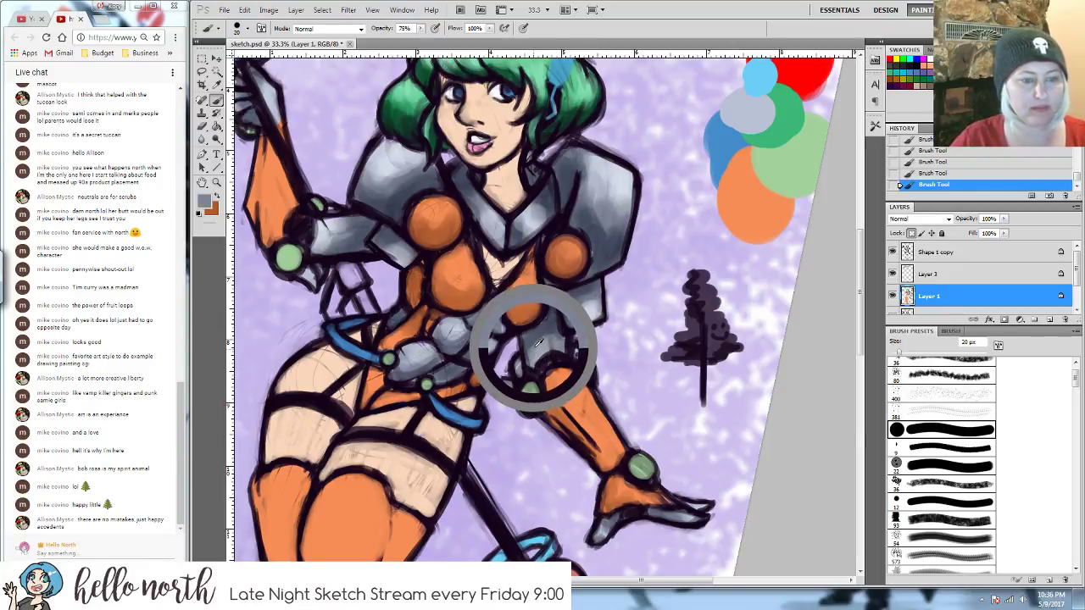
{"action": "key", "text": "bracketright"}
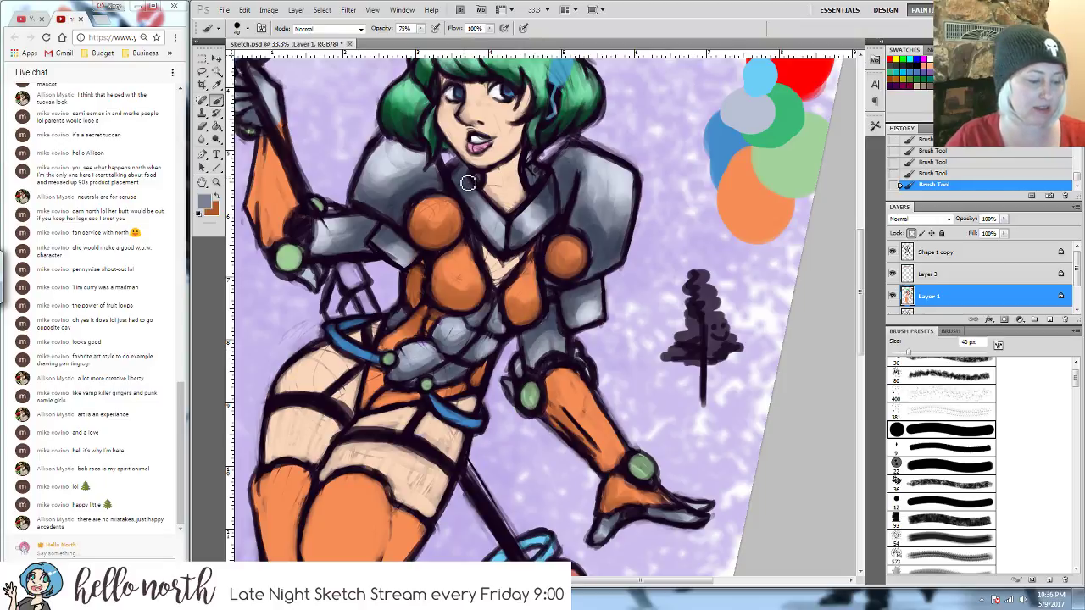
{"action": "left_click_drag", "start_coordinate": [420, 28], "coordinate": [405, 42]}
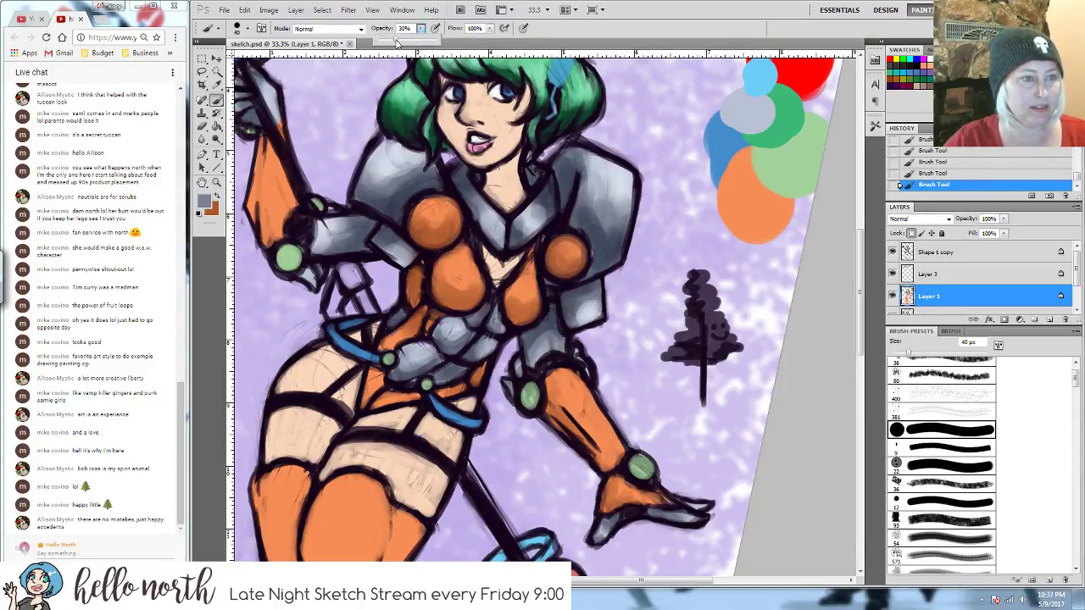
{"action": "key", "text": "bracketright"}
{"action": "key", "text": "bracketright"}
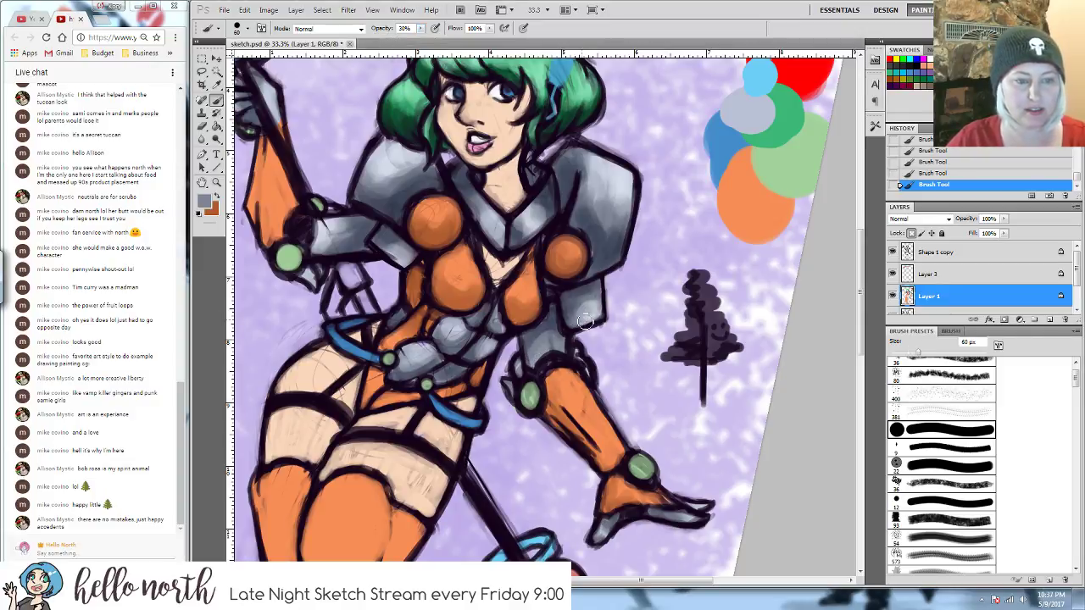
{"action": "left_click", "coordinate": [329, 230], "text": "alt"}
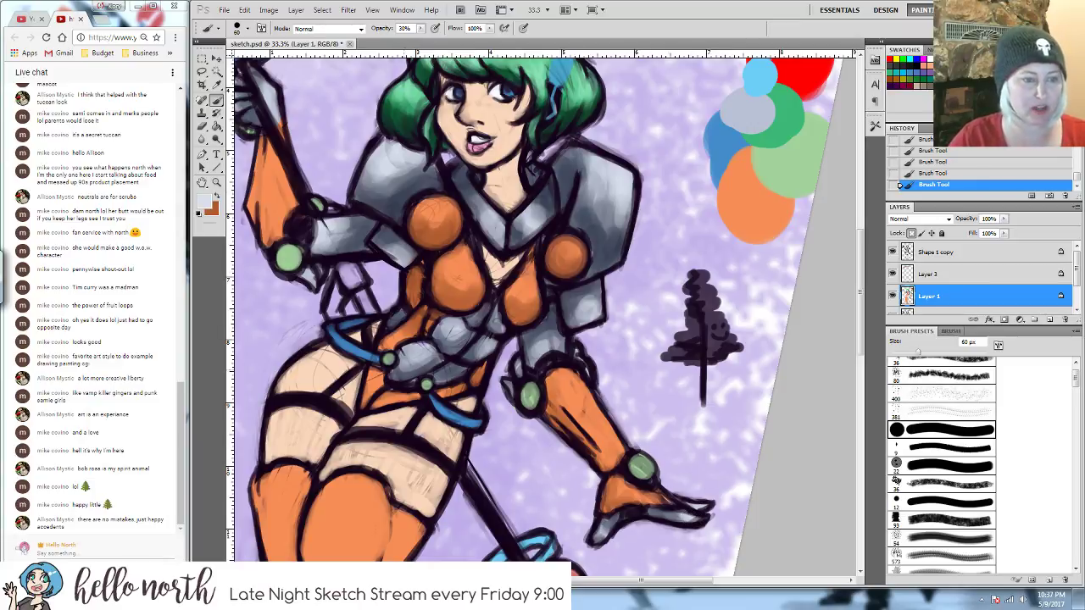
- Touch up the orange chest pieces and neighbouring grey armour at 62% opacity with colours sampled from the figure
{"action": "left_click", "coordinate": [460, 271], "text": "alt"}
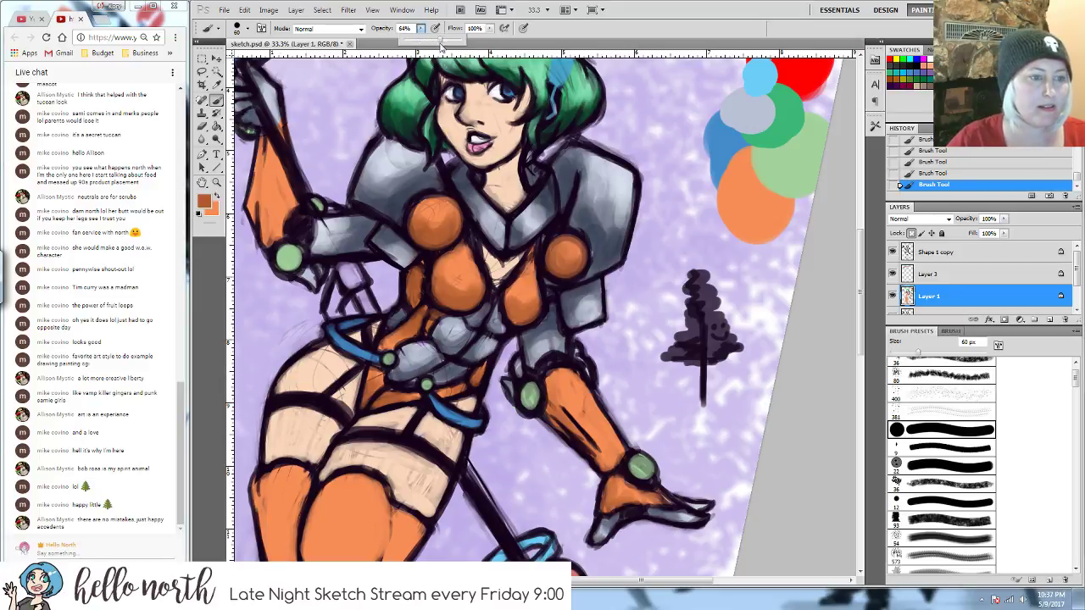
{"action": "left_click", "coordinate": [439, 41]}
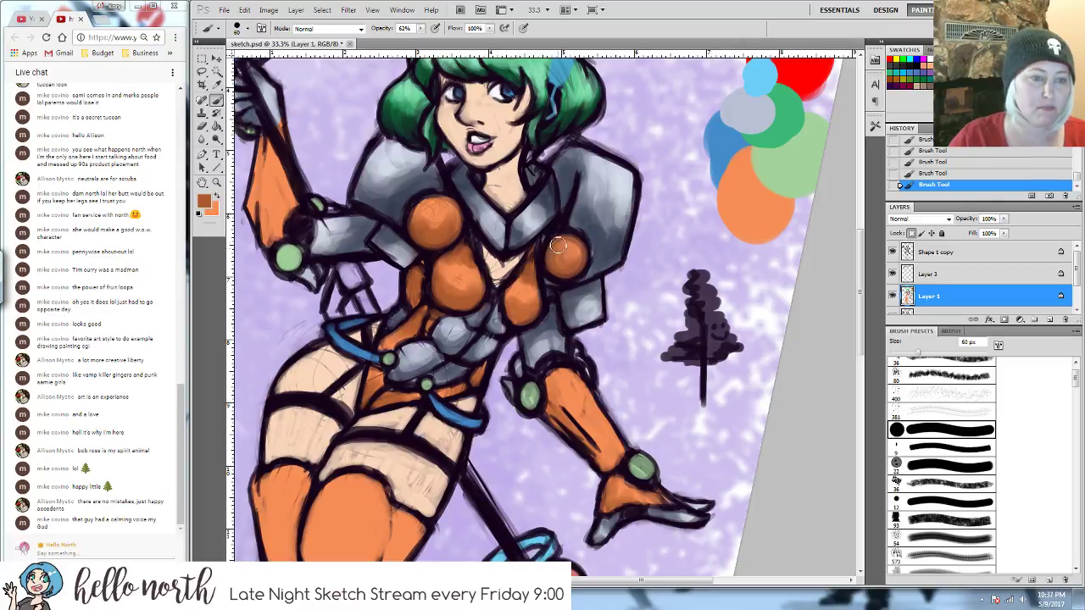
{"action": "left_click", "coordinate": [412, 261], "text": "alt"}
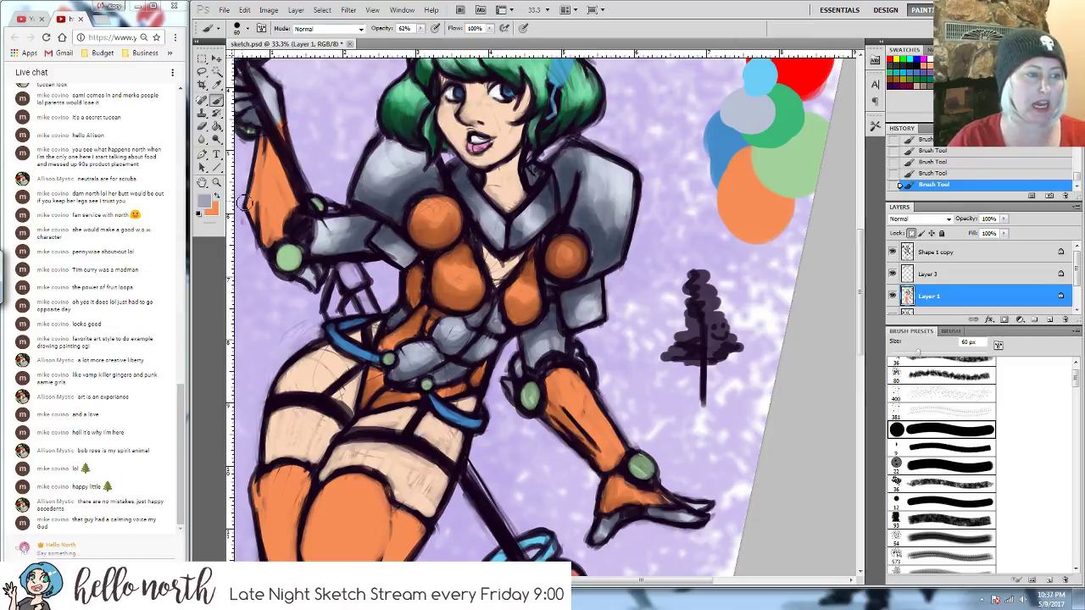
{"action": "left_click", "coordinate": [439, 291], "text": "alt"}
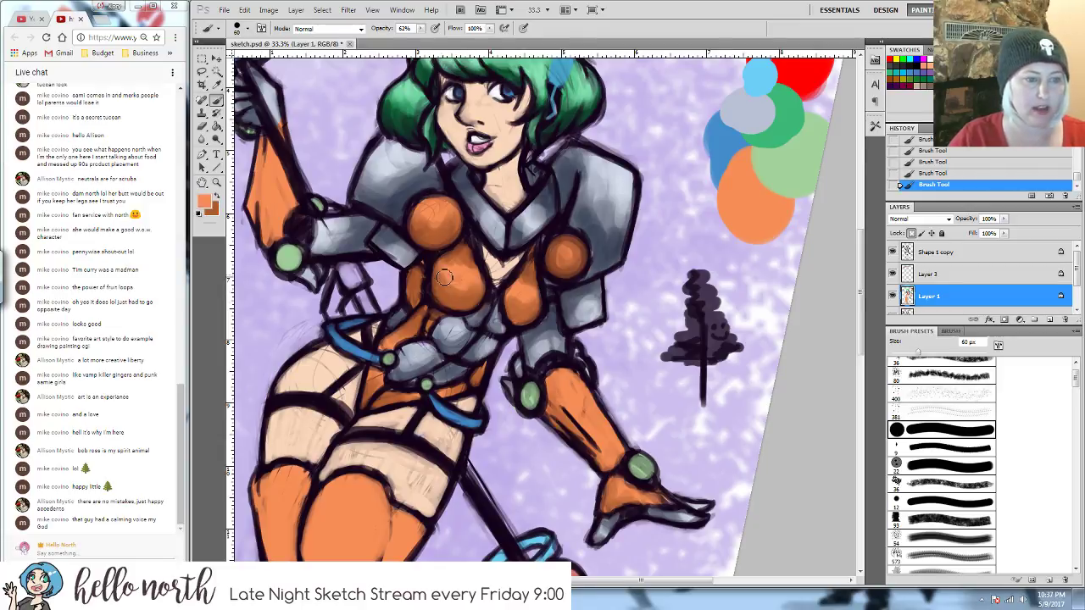
- Lower the brush opacity to 38% and shade the raised orange forearm in dark orange
{"action": "left_click", "coordinate": [419, 29]}
{"action": "left_click_drag", "start_coordinate": [415, 42], "coordinate": [406, 42]}
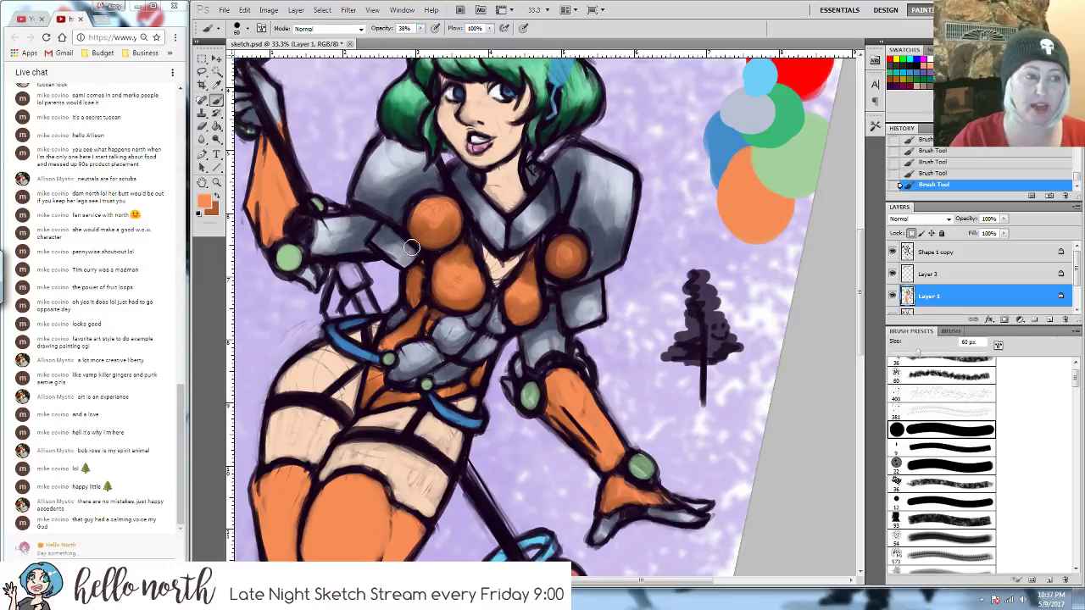
{"action": "left_click", "coordinate": [216, 195]}
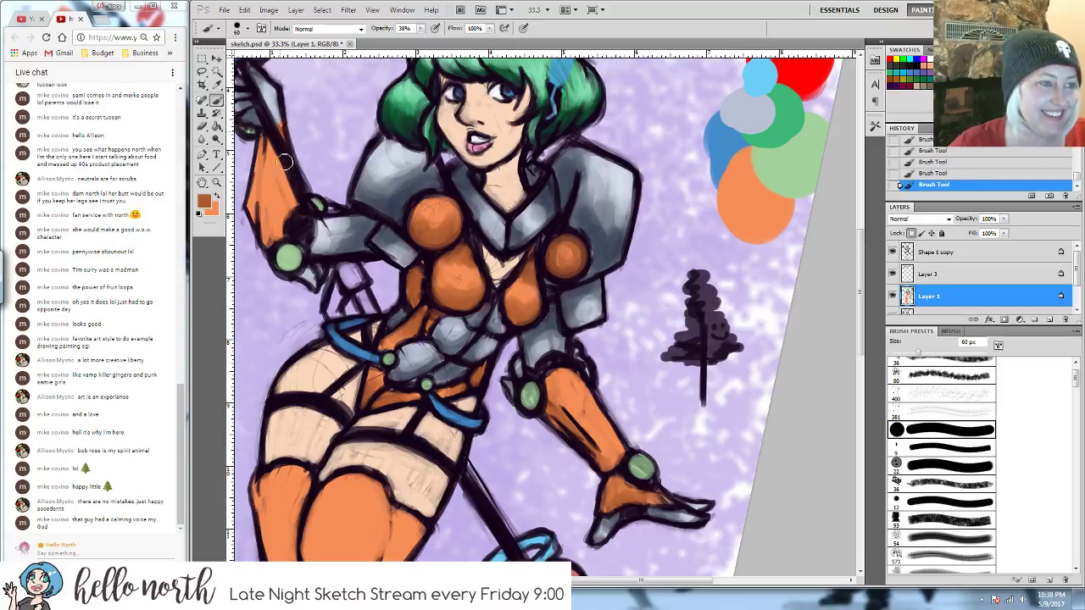
{"action": "mouse_move", "coordinate": [285, 161]}
{"action": "left_mouse_down"}
{"action": "mouse_move", "coordinate": [260, 194]}
{"action": "mouse_move", "coordinate": [281, 201]}
{"action": "mouse_move", "coordinate": [269, 239]}
{"action": "mouse_move", "coordinate": [281, 216]}
{"action": "mouse_move", "coordinate": [291, 239]}
{"action": "mouse_move", "coordinate": [278, 212]}
{"action": "left_mouse_up"}
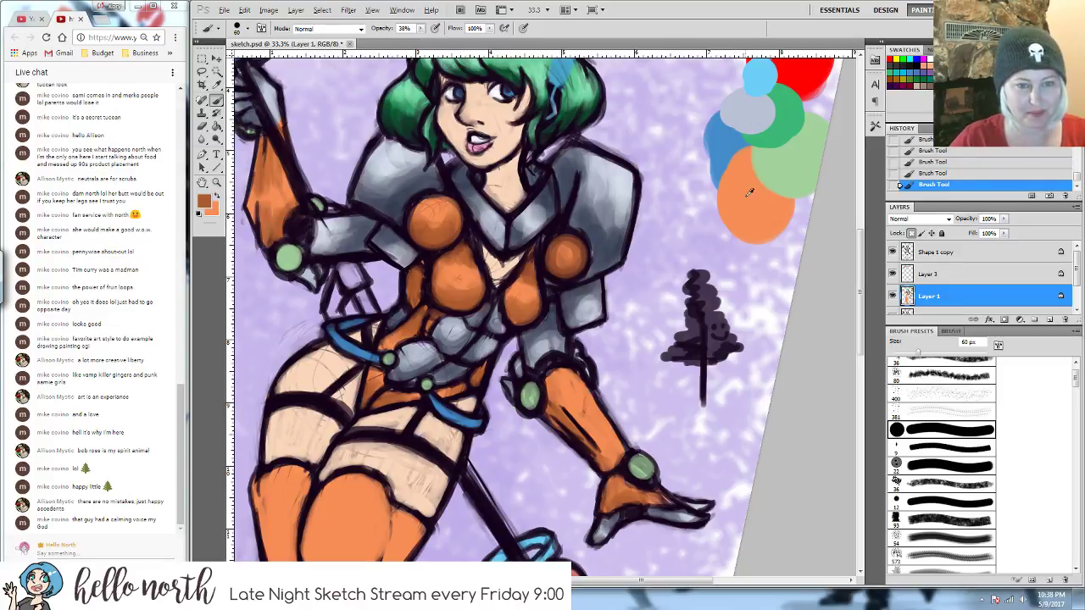
- Lighten the palette's orange to a pale peach and highlight the orange chest plates and round shoulder pieces
{"action": "left_click", "coordinate": [750, 194], "text": "alt"}
{"action": "left_click", "coordinate": [205, 200]}
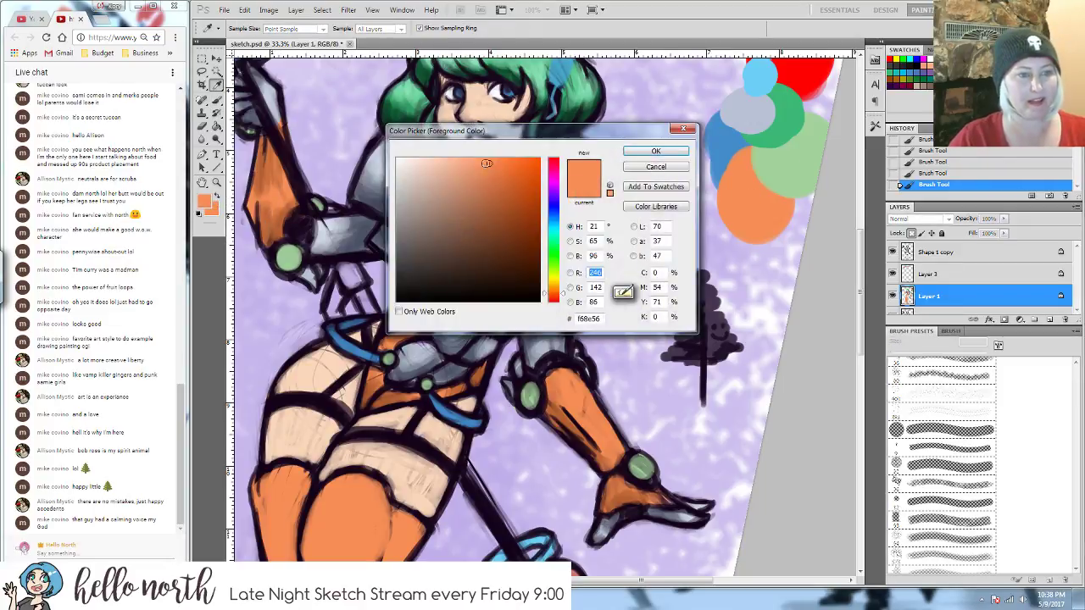
{"action": "left_click", "coordinate": [449, 158]}
{"action": "left_click", "coordinate": [654, 151]}
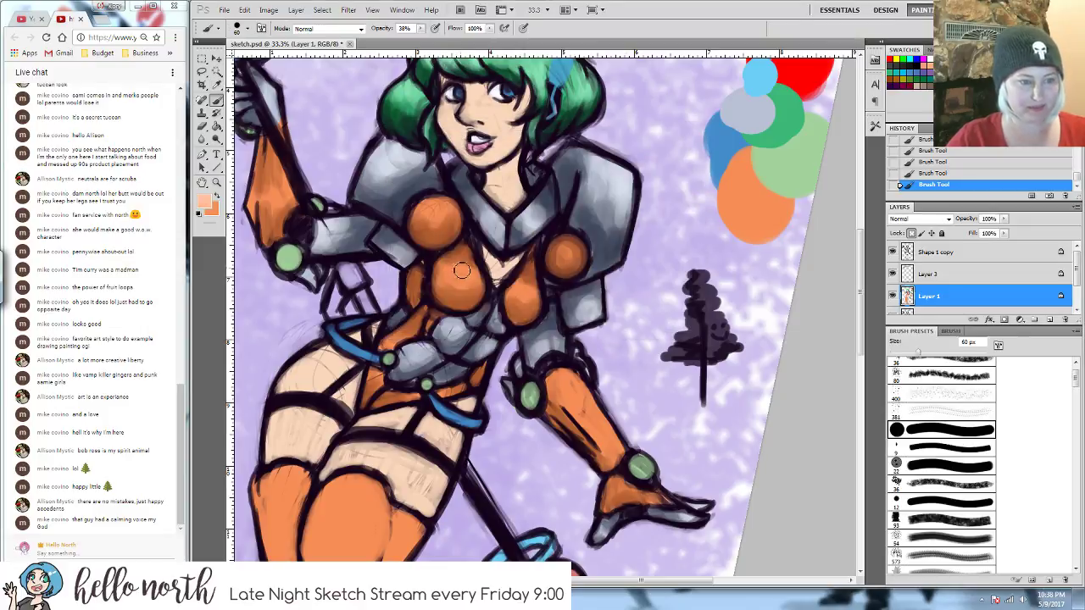
{"action": "mouse_move", "coordinate": [481, 280]}
{"action": "left_mouse_down"}
{"action": "mouse_move", "coordinate": [533, 288]}
{"action": "mouse_move", "coordinate": [538, 301]}
{"action": "left_mouse_up"}
{"action": "left_click_drag", "start_coordinate": [569, 254], "coordinate": [573, 261]}
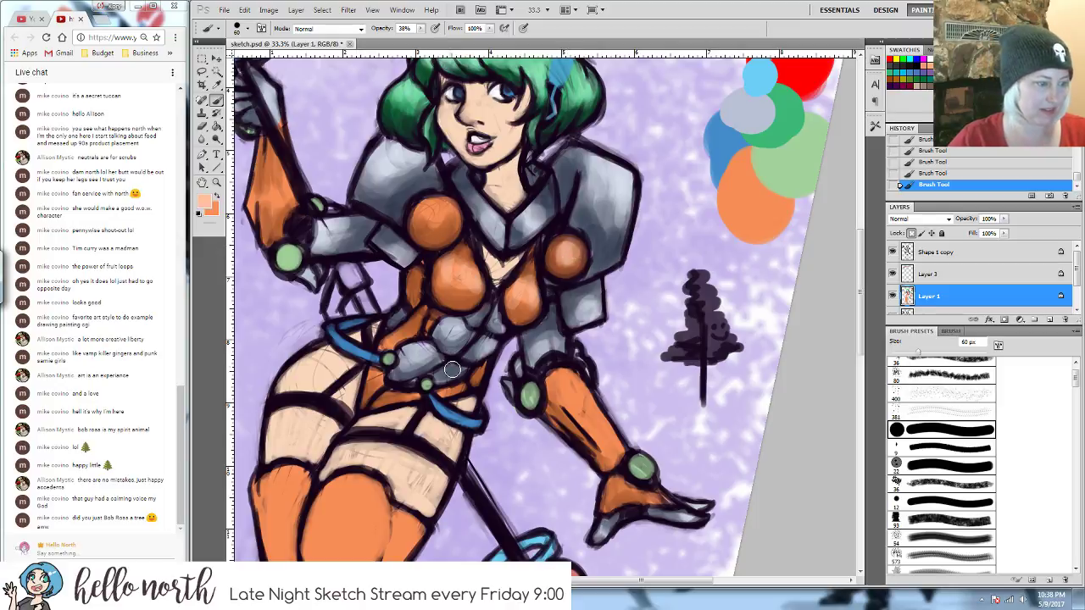
{"action": "left_click_drag", "start_coordinate": [438, 210], "coordinate": [443, 227]}
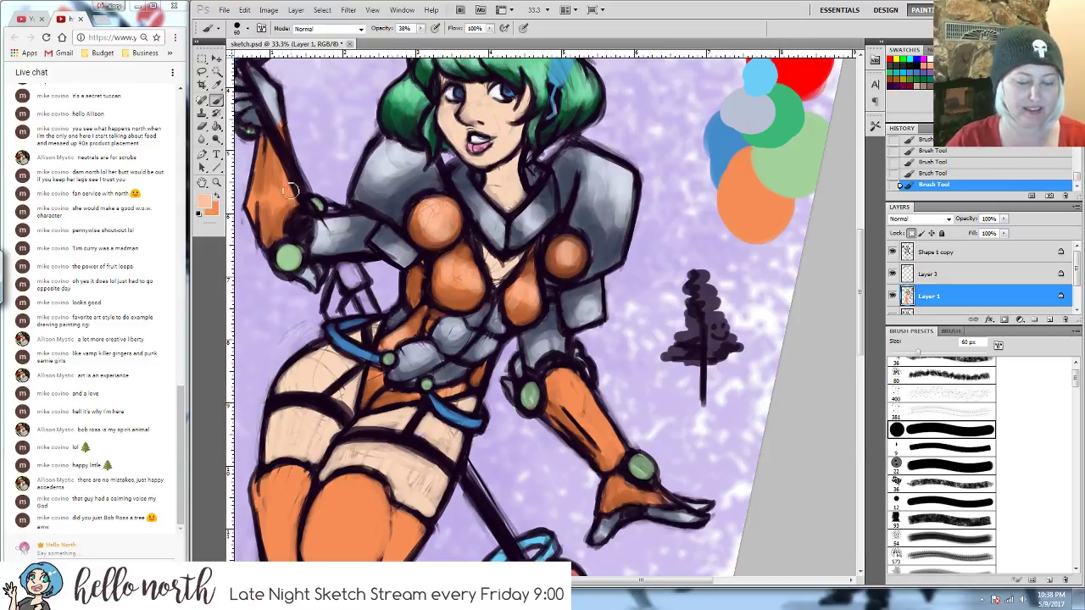
- Enlarge the brush to 100 px and highlight the raised and lowered orange forearms in pale peach
{"action": "key", "text": "bracketright"}
{"action": "key", "text": "bracketright"}
{"action": "key", "text": "bracketright"}
{"action": "key", "text": "bracketright"}
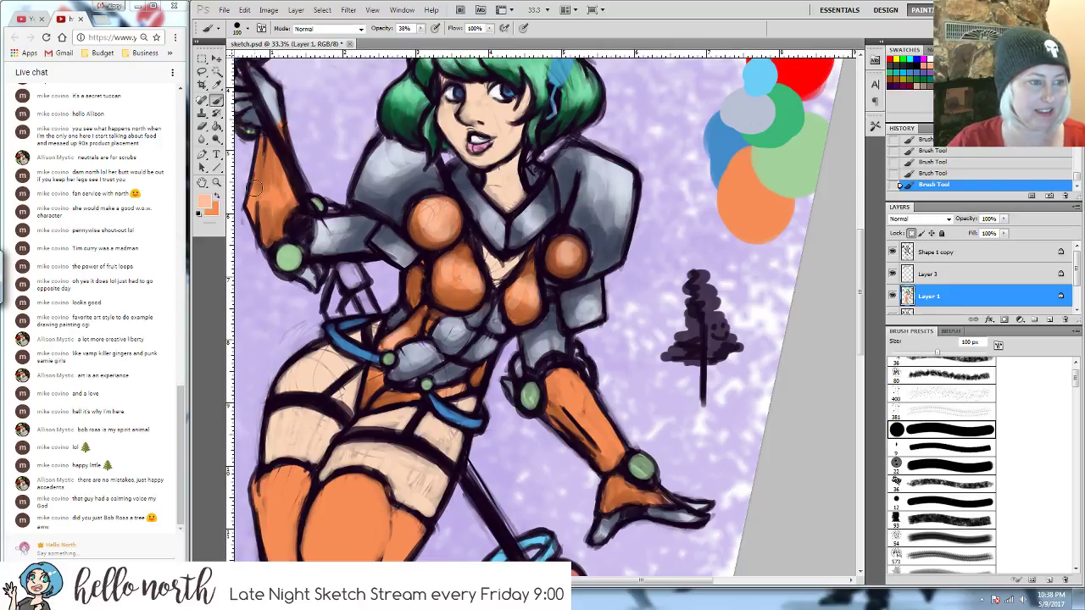
{"action": "mouse_move", "coordinate": [255, 193]}
{"action": "left_mouse_down"}
{"action": "mouse_move", "coordinate": [257, 182]}
{"action": "mouse_move", "coordinate": [287, 188]}
{"action": "left_mouse_up"}
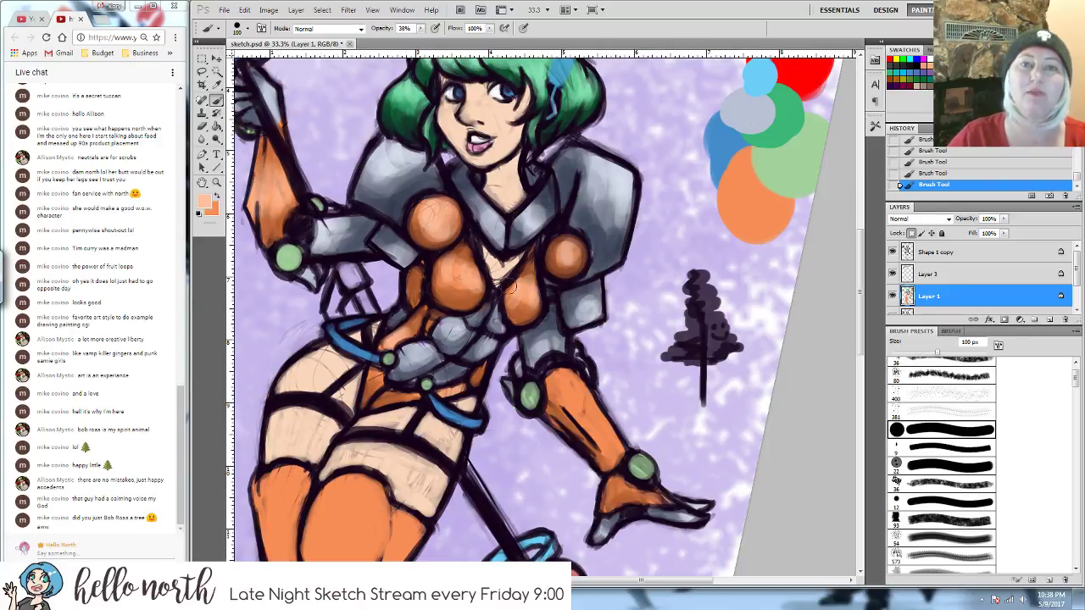
{"action": "left_click_drag", "start_coordinate": [583, 401], "coordinate": [604, 437]}
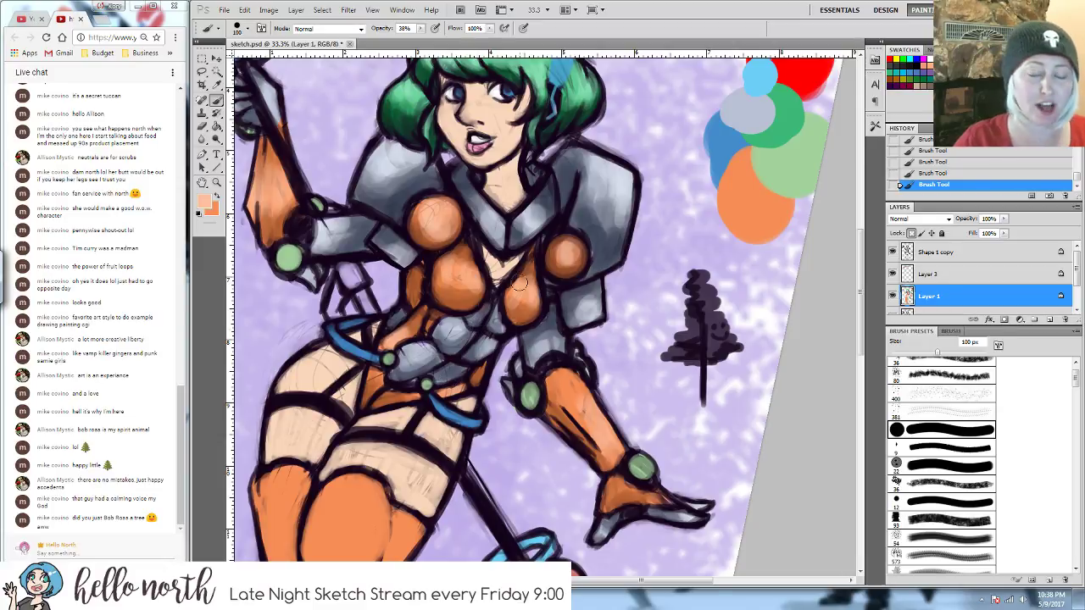
- Shade the upper parts of both orange boots around the knees with a dark orange sampled from the torso
{"action": "key", "text": "ctrl+minus"}
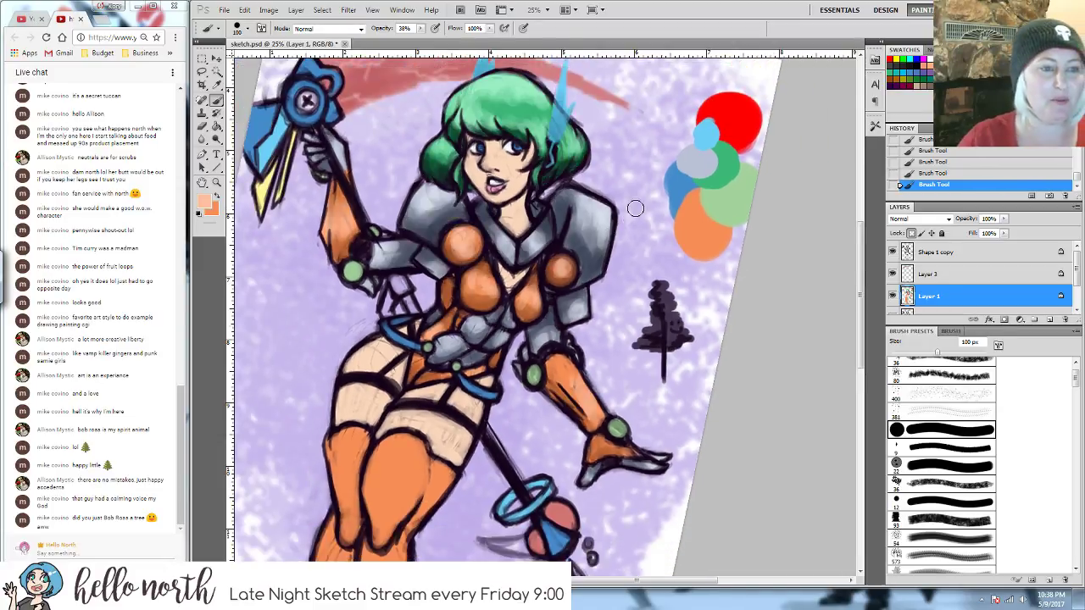
{"action": "left_click_drag", "start_coordinate": [578, 400], "coordinate": [600, 346]}
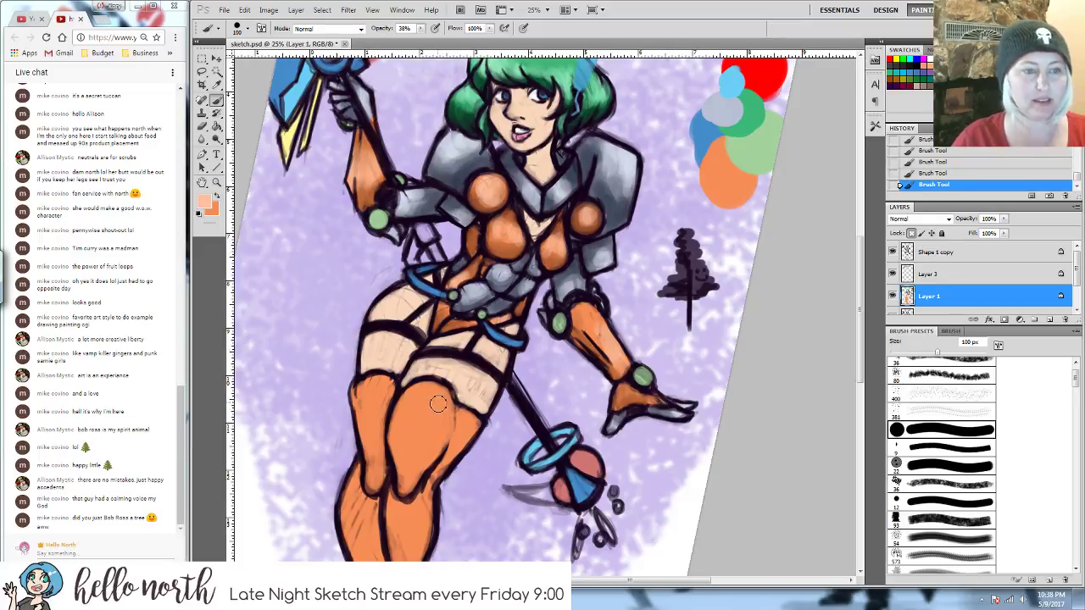
{"action": "left_click_drag", "start_coordinate": [418, 396], "coordinate": [447, 329]}
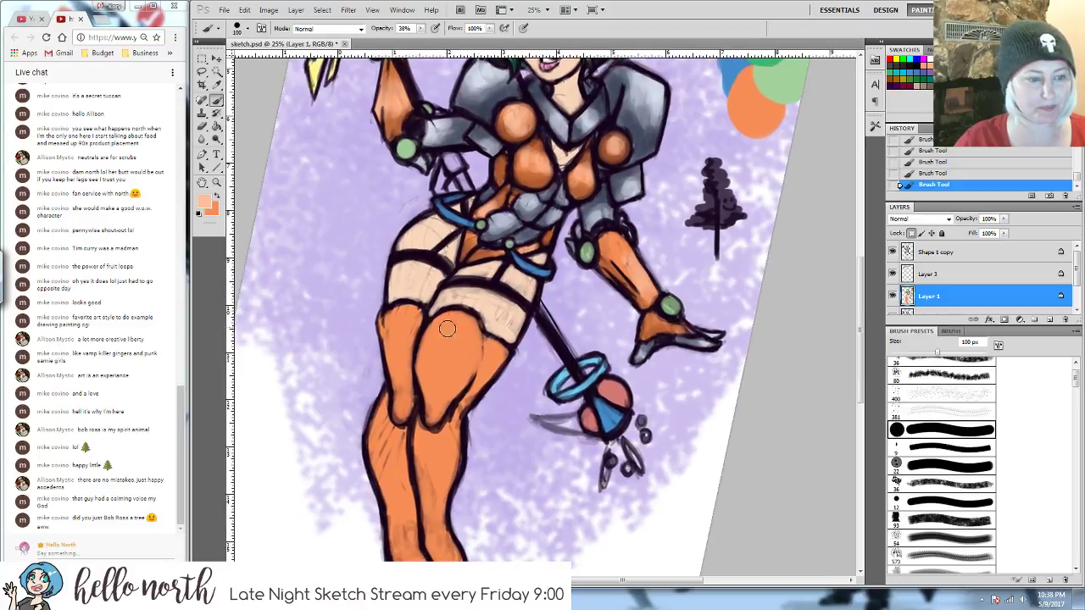
{"action": "left_click", "coordinate": [526, 172], "text": "alt"}
{"action": "mouse_move", "coordinate": [399, 352]}
{"action": "left_mouse_down"}
{"action": "mouse_move", "coordinate": [388, 319]}
{"action": "mouse_move", "coordinate": [393, 393]}
{"action": "mouse_move", "coordinate": [415, 391]}
{"action": "mouse_move", "coordinate": [399, 387]}
{"action": "mouse_move", "coordinate": [397, 361]}
{"action": "mouse_move", "coordinate": [431, 426]}
{"action": "mouse_move", "coordinate": [428, 386]}
{"action": "mouse_move", "coordinate": [465, 393]}
{"action": "mouse_move", "coordinate": [457, 380]}
{"action": "mouse_move", "coordinate": [469, 376]}
{"action": "mouse_move", "coordinate": [472, 405]}
{"action": "left_mouse_up"}
{"action": "scroll", "coordinate": [374, 442], "scroll_direction": "down", "scroll_amount": 2}
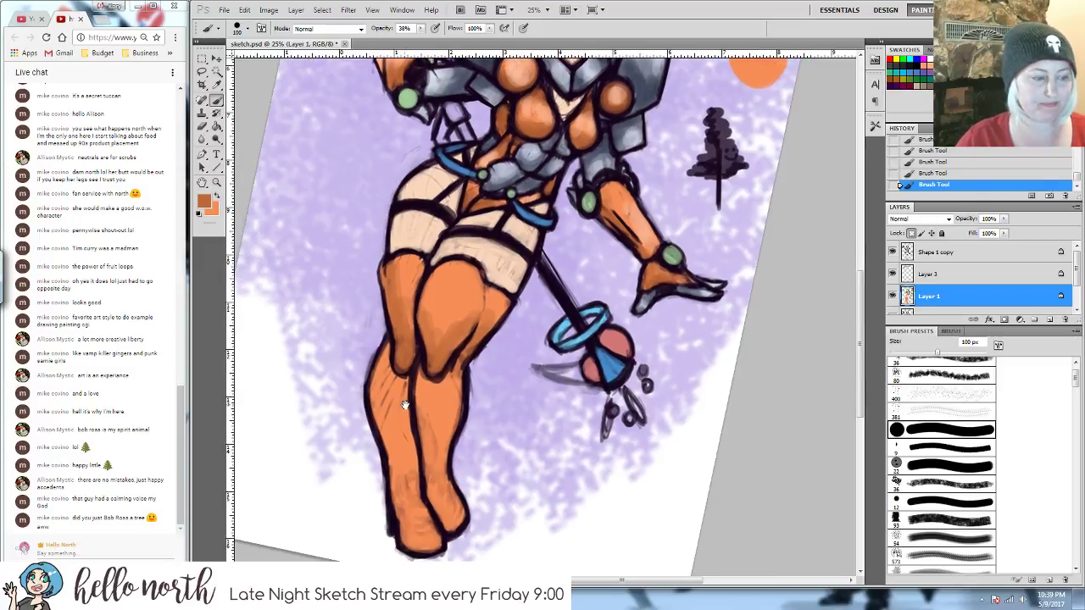
- Shade the lower legs and feet of the orange boots, plus the edges above the knees, in dark orange
{"action": "mouse_move", "coordinate": [399, 364]}
{"action": "left_mouse_down"}
{"action": "mouse_move", "coordinate": [412, 494]}
{"action": "mouse_move", "coordinate": [434, 541]}
{"action": "mouse_move", "coordinate": [408, 545]}
{"action": "mouse_move", "coordinate": [457, 515]}
{"action": "left_mouse_up"}
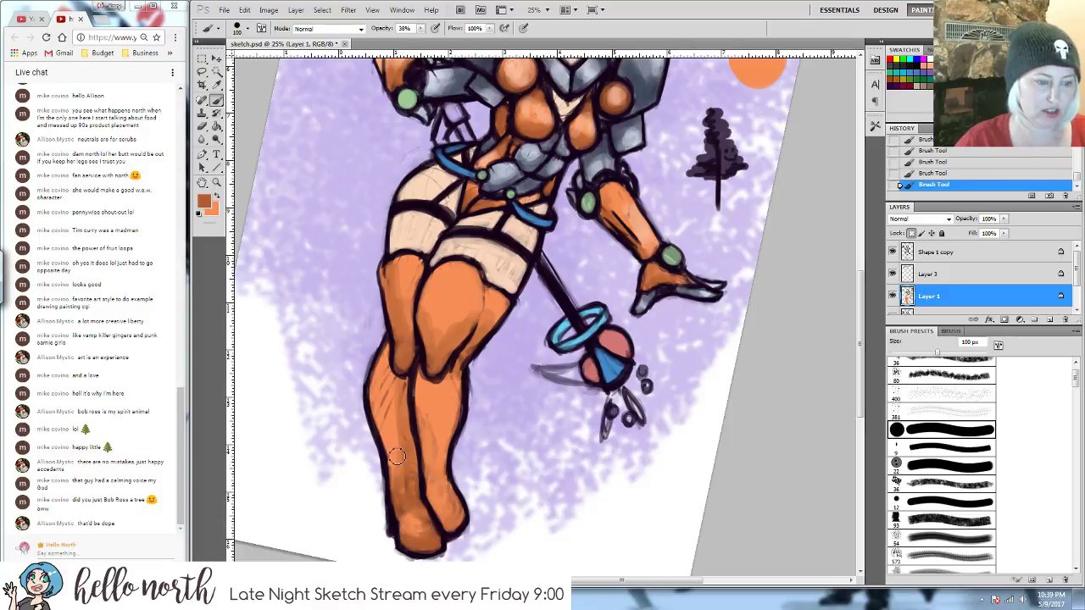
{"action": "mouse_move", "coordinate": [397, 360]}
{"action": "left_mouse_down"}
{"action": "mouse_move", "coordinate": [388, 393]}
{"action": "mouse_move", "coordinate": [451, 391]}
{"action": "mouse_move", "coordinate": [470, 343]}
{"action": "mouse_move", "coordinate": [458, 364]}
{"action": "mouse_move", "coordinate": [459, 427]}
{"action": "left_mouse_up"}
{"action": "left_click_drag", "start_coordinate": [424, 381], "coordinate": [424, 461]}
{"action": "left_click_drag", "start_coordinate": [437, 398], "coordinate": [457, 407]}
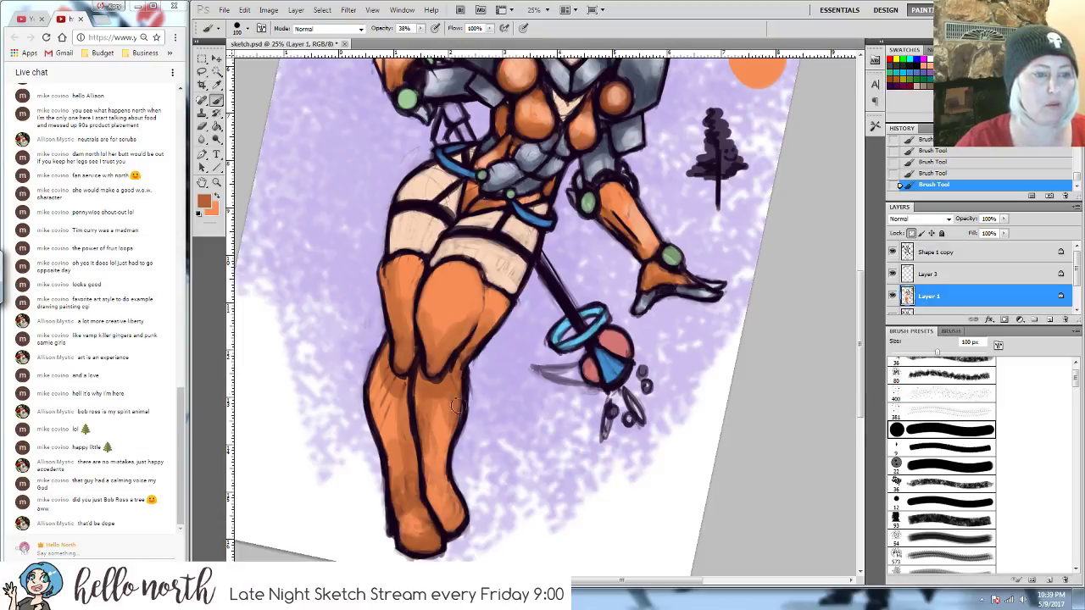
{"action": "left_click_drag", "start_coordinate": [481, 347], "coordinate": [504, 287]}
{"action": "mouse_move", "coordinate": [417, 260]}
{"action": "left_mouse_down"}
{"action": "mouse_move", "coordinate": [398, 314]}
{"action": "mouse_move", "coordinate": [407, 309]}
{"action": "mouse_move", "coordinate": [408, 325]}
{"action": "mouse_move", "coordinate": [430, 326]}
{"action": "mouse_move", "coordinate": [451, 266]}
{"action": "mouse_move", "coordinate": [422, 316]}
{"action": "mouse_move", "coordinate": [443, 279]}
{"action": "mouse_move", "coordinate": [446, 335]}
{"action": "mouse_move", "coordinate": [472, 289]}
{"action": "mouse_move", "coordinate": [462, 343]}
{"action": "mouse_move", "coordinate": [473, 309]}
{"action": "mouse_move", "coordinate": [446, 287]}
{"action": "left_mouse_up"}
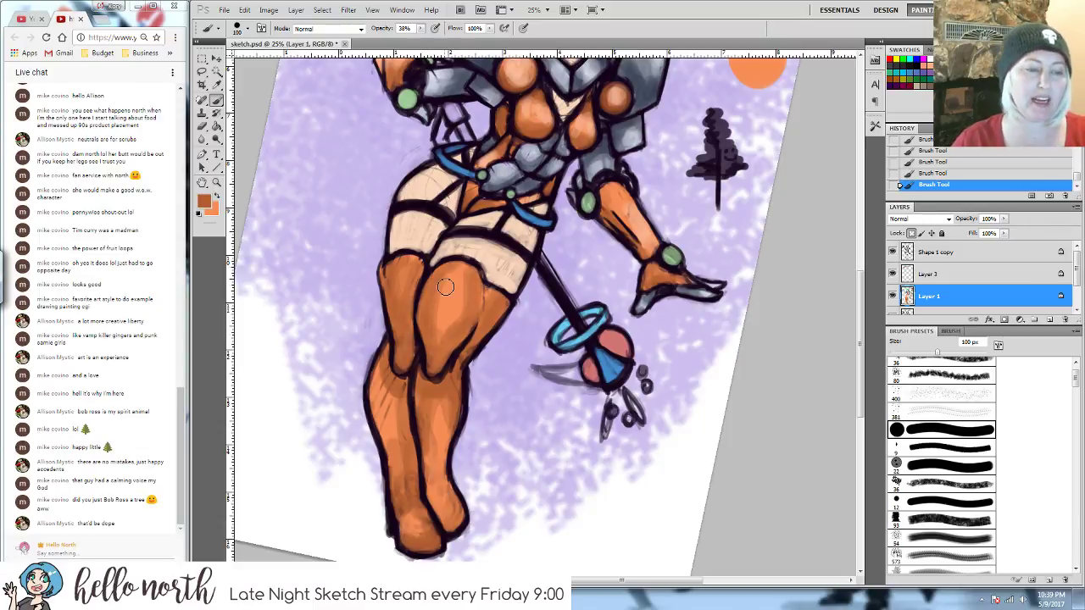
- Highlight the knees, shins and feet of both boots in light orange sampled from the chest, using a 150 px brush
{"action": "left_click", "coordinate": [527, 111], "text": "alt"}
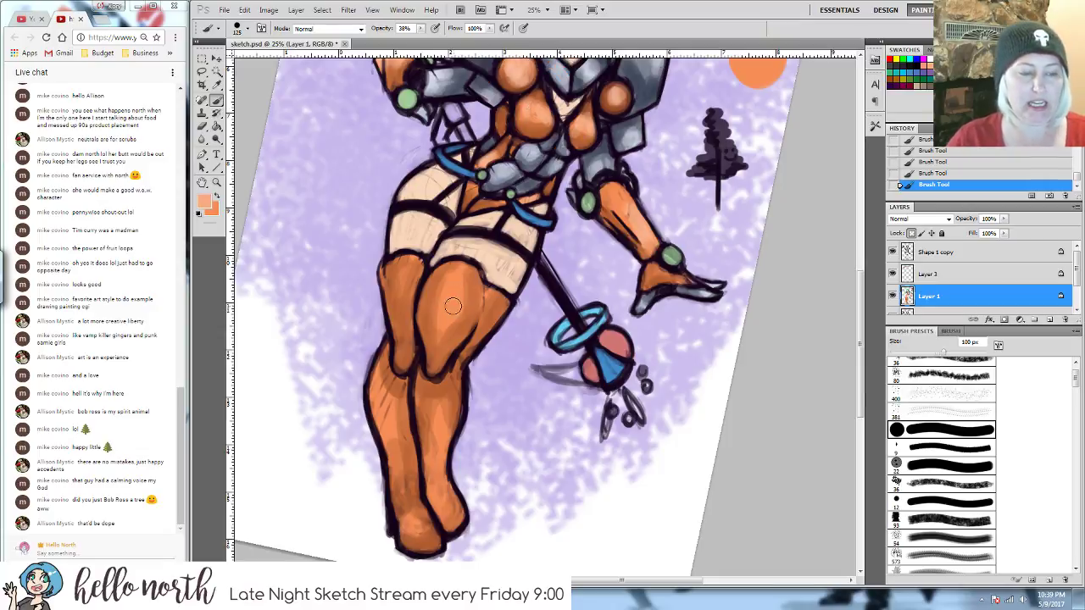
{"action": "key", "text": "bracketright"}
{"action": "key", "text": "bracketright"}
{"action": "mouse_move", "coordinate": [448, 272]}
{"action": "left_mouse_down"}
{"action": "mouse_move", "coordinate": [458, 286]}
{"action": "mouse_move", "coordinate": [436, 360]}
{"action": "left_mouse_up"}
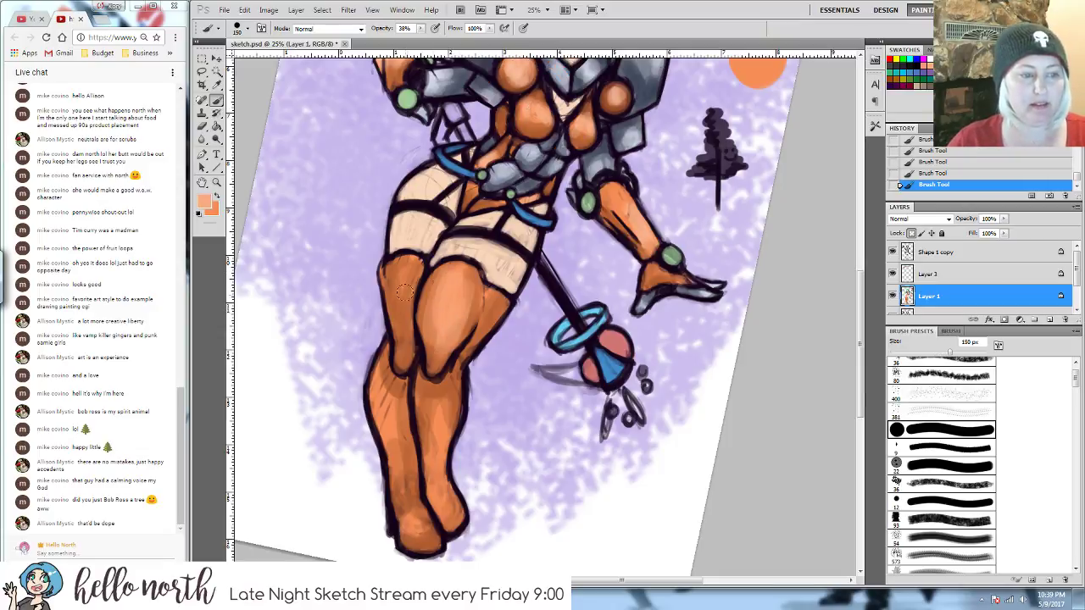
{"action": "left_click_drag", "start_coordinate": [404, 289], "coordinate": [404, 325]}
{"action": "mouse_move", "coordinate": [407, 267]}
{"action": "left_mouse_down"}
{"action": "mouse_move", "coordinate": [402, 309]}
{"action": "mouse_move", "coordinate": [431, 393]}
{"action": "mouse_move", "coordinate": [425, 414]}
{"action": "mouse_move", "coordinate": [426, 375]}
{"action": "mouse_move", "coordinate": [432, 457]}
{"action": "left_mouse_up"}
{"action": "mouse_move", "coordinate": [412, 523]}
{"action": "left_mouse_down"}
{"action": "mouse_move", "coordinate": [422, 527]}
{"action": "mouse_move", "coordinate": [417, 516]}
{"action": "left_mouse_up"}
{"action": "mouse_move", "coordinate": [395, 455]}
{"action": "left_mouse_down"}
{"action": "mouse_move", "coordinate": [379, 377]}
{"action": "mouse_move", "coordinate": [410, 485]}
{"action": "left_mouse_up"}
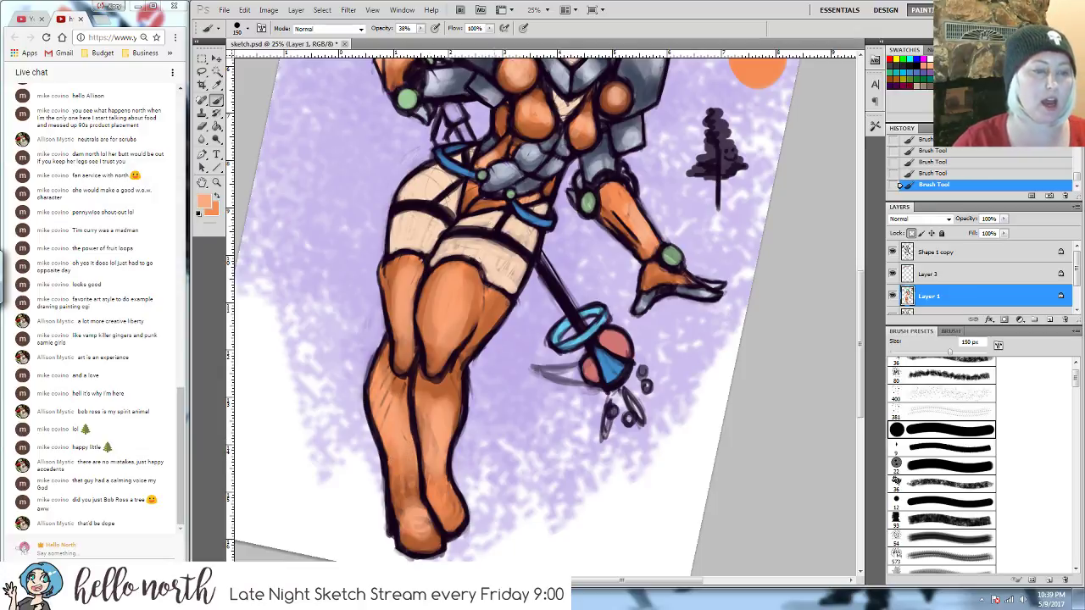
{"action": "left_click_drag", "start_coordinate": [477, 292], "coordinate": [489, 322]}
- Blend and deepen the boots' shadows with sampled dark and light oranges, reducing the brush to 100 px
{"action": "left_click", "coordinate": [475, 310], "text": "alt"}
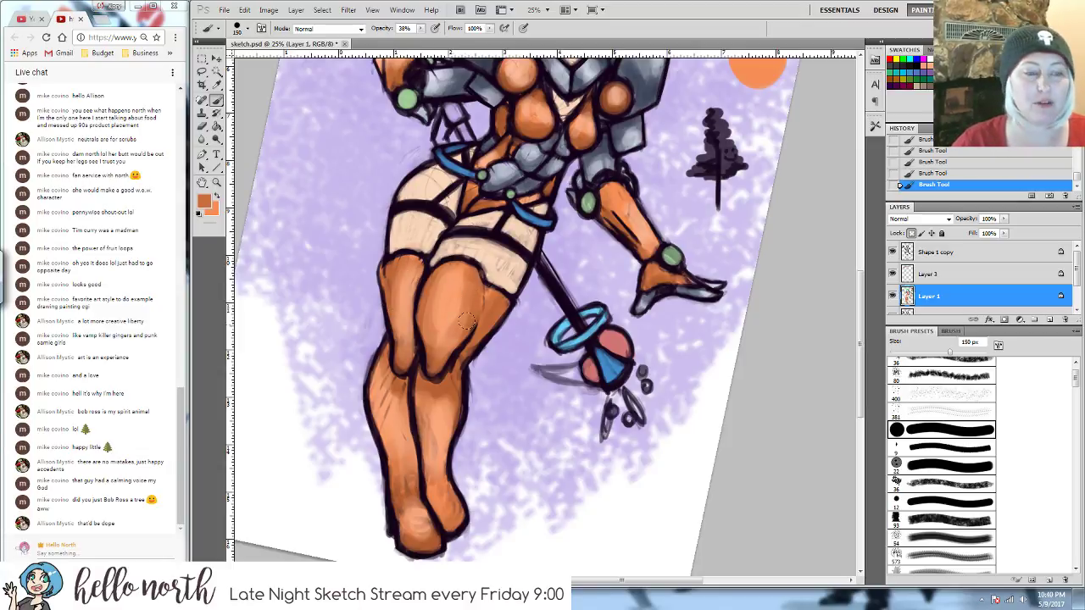
{"action": "left_click", "coordinate": [445, 421], "text": "alt"}
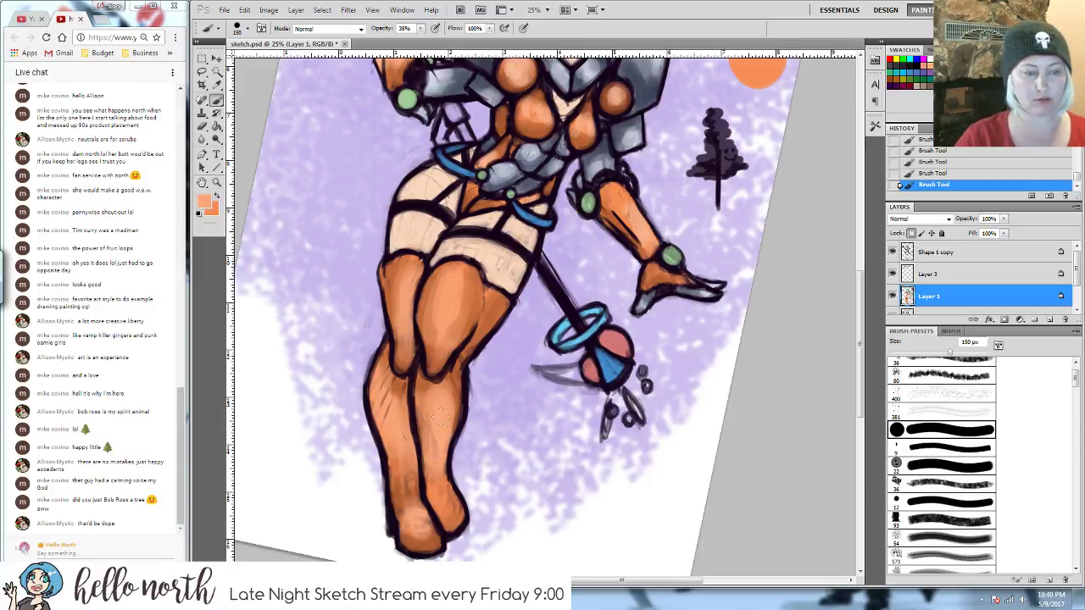
{"action": "left_click", "coordinate": [421, 388], "text": "alt"}
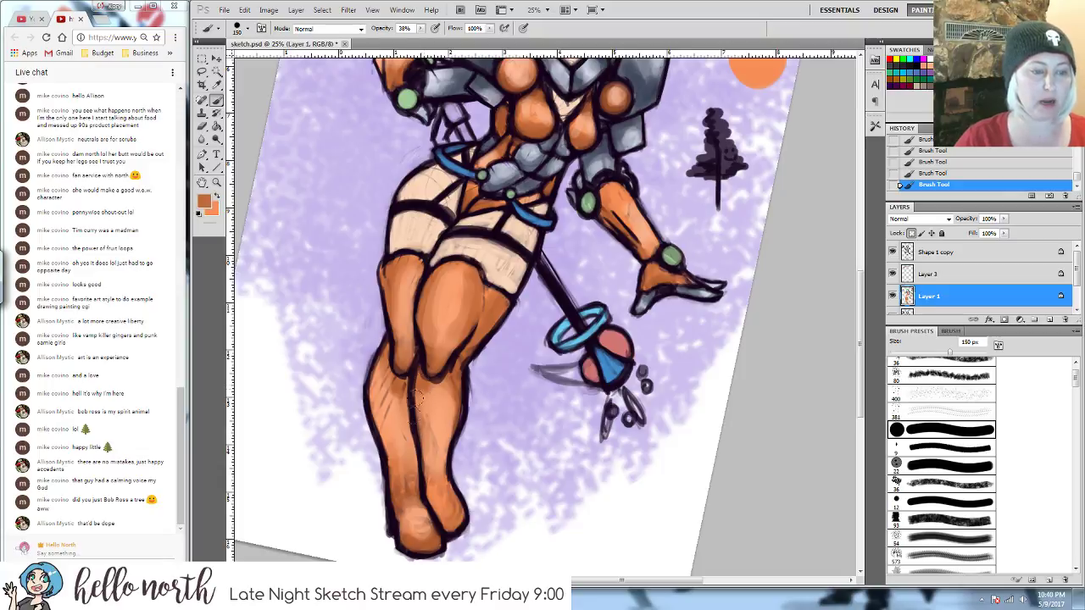
{"action": "mouse_move", "coordinate": [409, 424]}
{"action": "left_mouse_down"}
{"action": "mouse_move", "coordinate": [388, 402]}
{"action": "mouse_move", "coordinate": [383, 351]}
{"action": "mouse_move", "coordinate": [373, 377]}
{"action": "mouse_move", "coordinate": [395, 358]}
{"action": "mouse_move", "coordinate": [369, 406]}
{"action": "mouse_move", "coordinate": [441, 389]}
{"action": "mouse_move", "coordinate": [397, 427]}
{"action": "mouse_move", "coordinate": [461, 384]}
{"action": "mouse_move", "coordinate": [448, 423]}
{"action": "mouse_move", "coordinate": [442, 383]}
{"action": "left_mouse_up"}
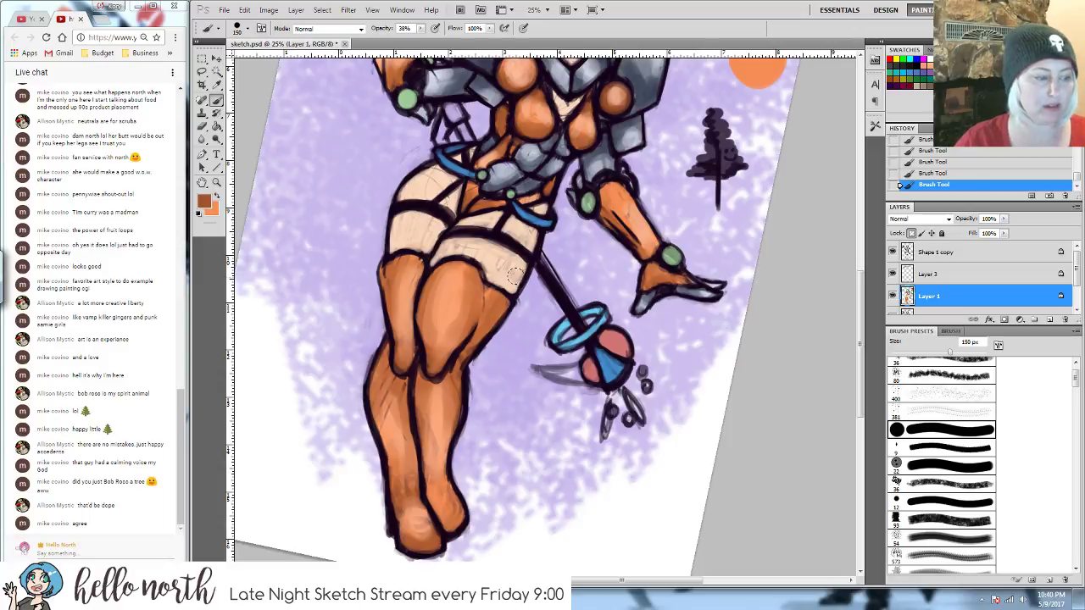
{"action": "mouse_move", "coordinate": [499, 299]}
{"action": "left_mouse_down"}
{"action": "mouse_move", "coordinate": [447, 385]}
{"action": "mouse_move", "coordinate": [417, 381]}
{"action": "mouse_move", "coordinate": [433, 370]}
{"action": "mouse_move", "coordinate": [425, 399]}
{"action": "mouse_move", "coordinate": [431, 390]}
{"action": "mouse_move", "coordinate": [453, 525]}
{"action": "left_mouse_up"}
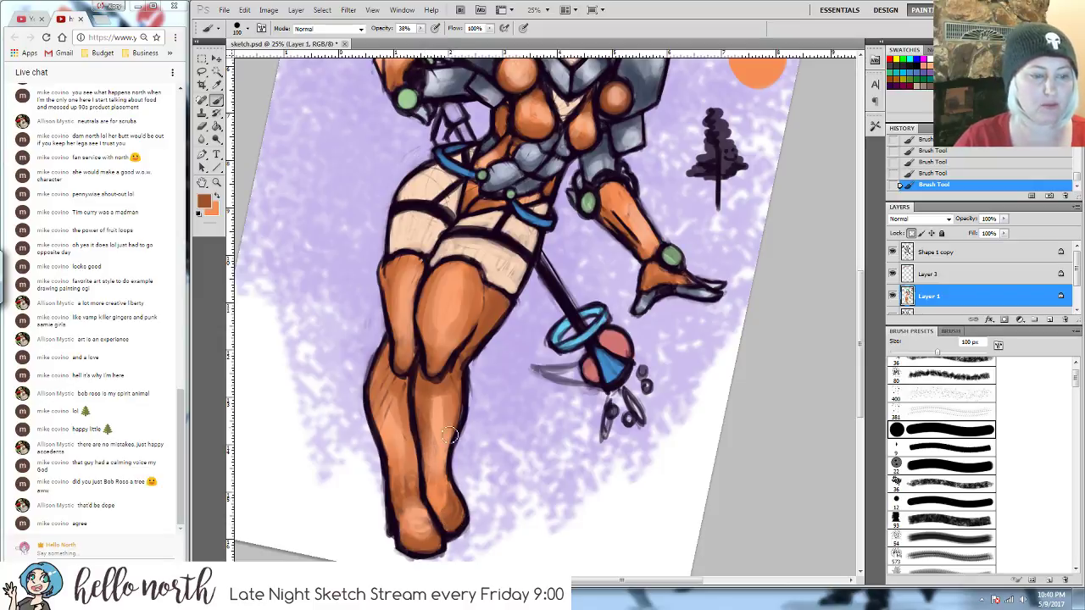
{"action": "mouse_move", "coordinate": [407, 356]}
{"action": "left_mouse_down"}
{"action": "mouse_move", "coordinate": [407, 271]}
{"action": "mouse_move", "coordinate": [392, 288]}
{"action": "mouse_move", "coordinate": [429, 278]}
{"action": "mouse_move", "coordinate": [380, 382]}
{"action": "mouse_move", "coordinate": [415, 390]}
{"action": "mouse_move", "coordinate": [382, 407]}
{"action": "mouse_move", "coordinate": [405, 370]}
{"action": "mouse_move", "coordinate": [377, 403]}
{"action": "mouse_move", "coordinate": [399, 359]}
{"action": "left_mouse_up"}
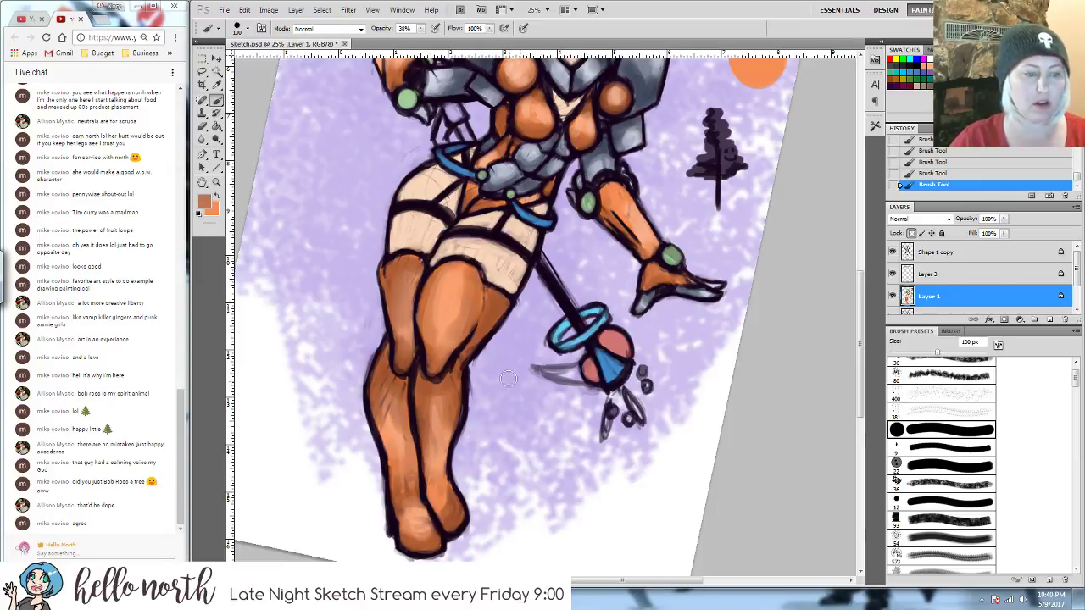
- Highlight the blue hip rings in a light blue derived from the palette's blue, using a 60 px brush
{"action": "mouse_move", "coordinate": [660, 125]}
{"action": "left_mouse_down"}
{"action": "mouse_move", "coordinate": [550, 351]}
{"action": "mouse_move", "coordinate": [590, 299]}
{"action": "left_mouse_up"}
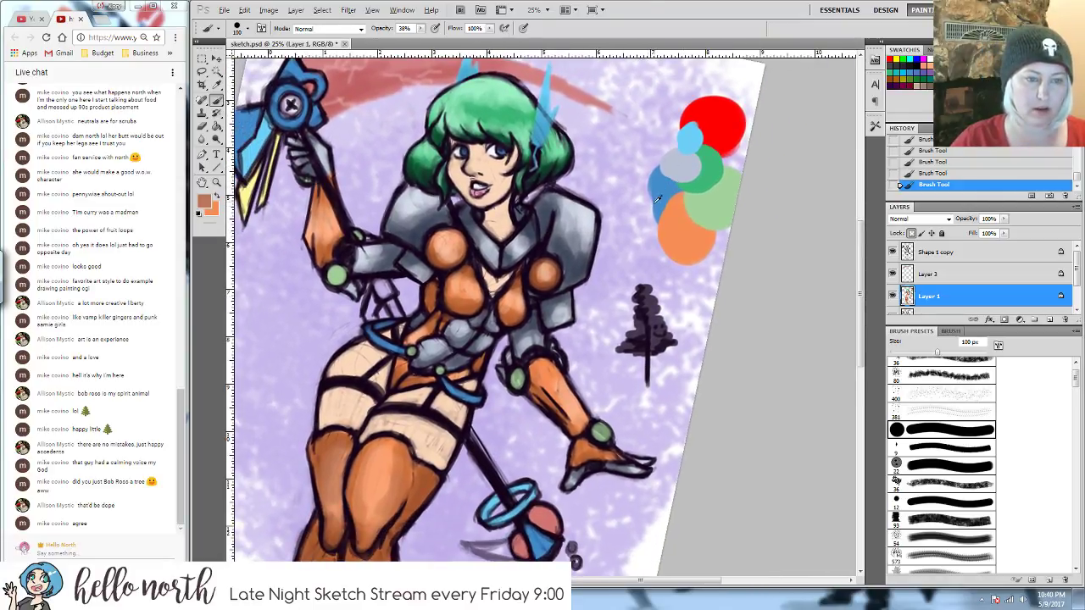
{"action": "left_click", "coordinate": [204, 200]}
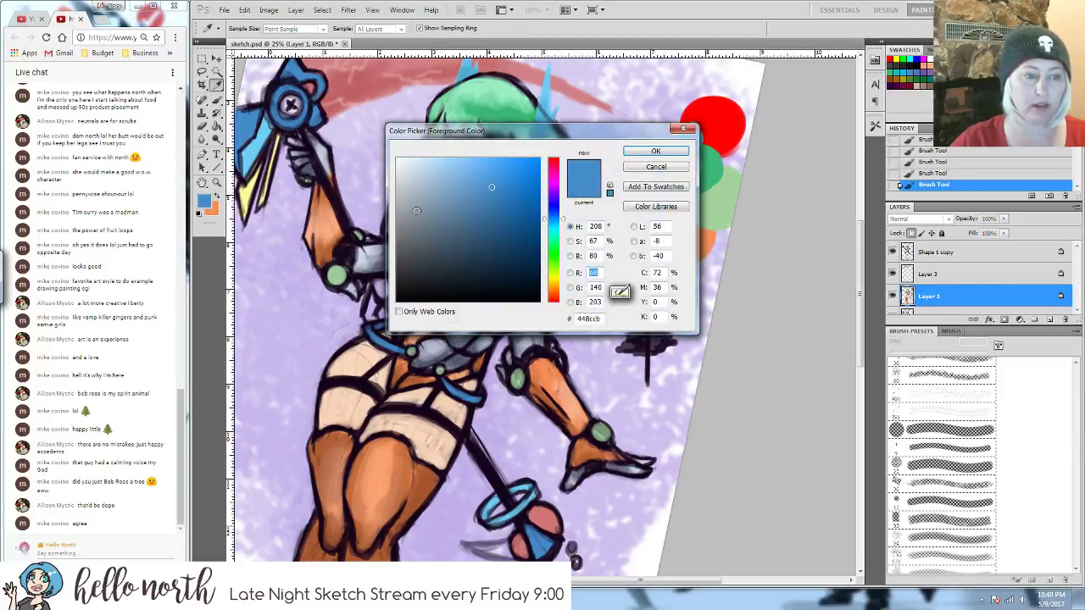
{"action": "left_click_drag", "start_coordinate": [486, 188], "coordinate": [452, 167]}
{"action": "left_click", "coordinate": [656, 153]}
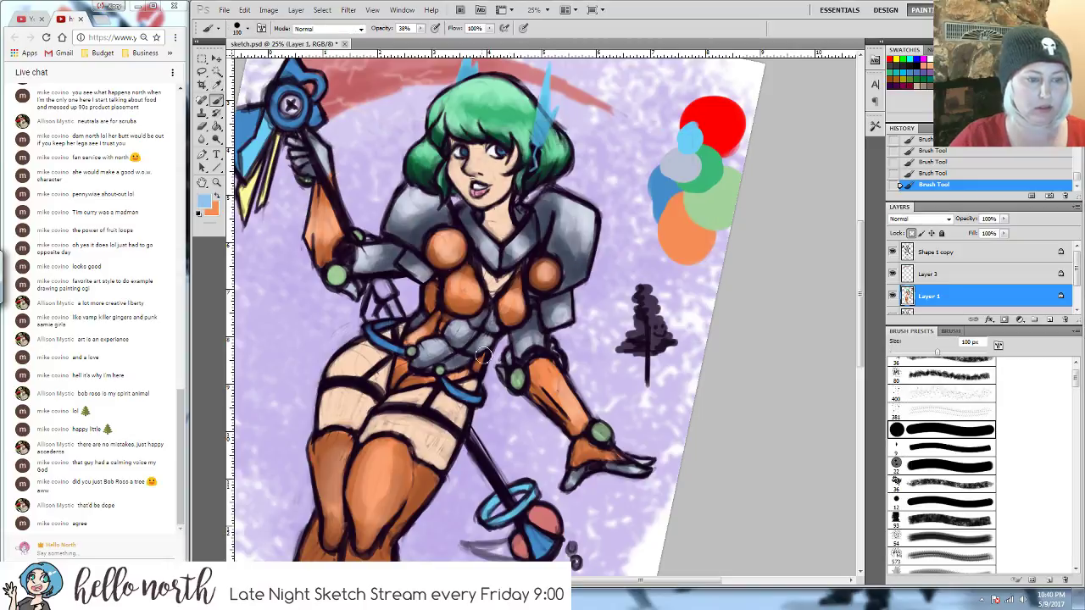
{"action": "key", "text": "bracketleft"}
{"action": "key", "text": "bracketleft"}
{"action": "key", "text": "bracketleft"}
{"action": "key", "text": "bracketleft"}
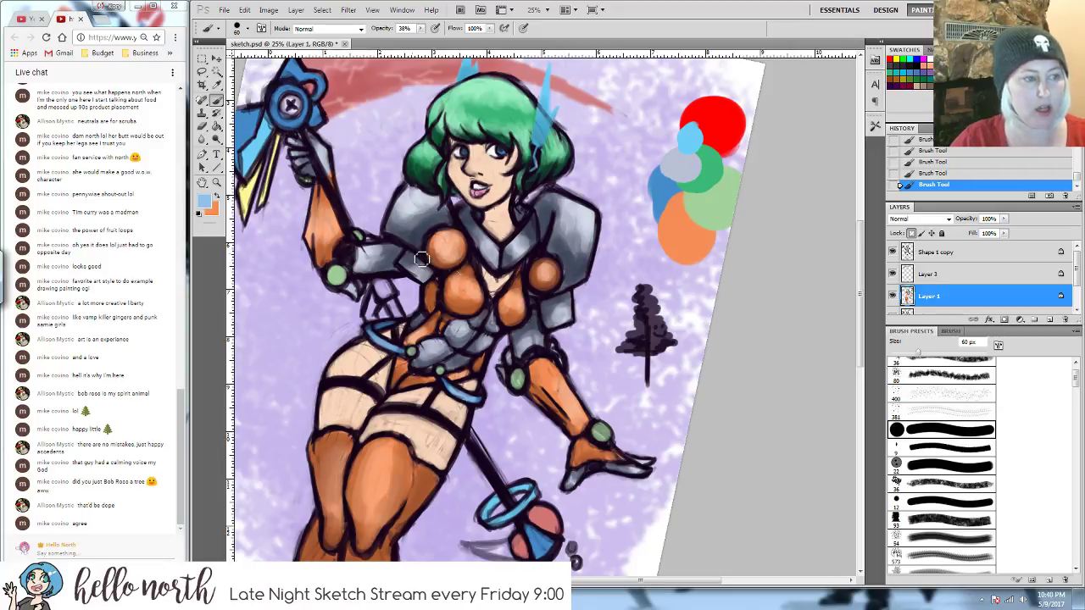
- Shade the blue hip rings with a darker version of the palette's blue
{"action": "left_click", "coordinate": [668, 184], "text": "alt"}
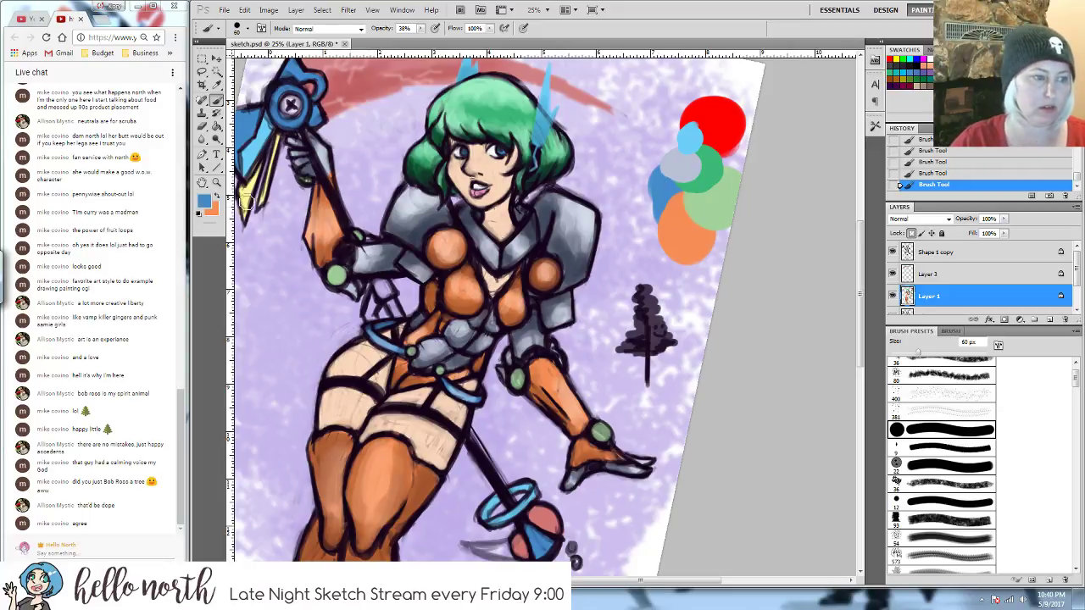
{"action": "left_click", "coordinate": [206, 200]}
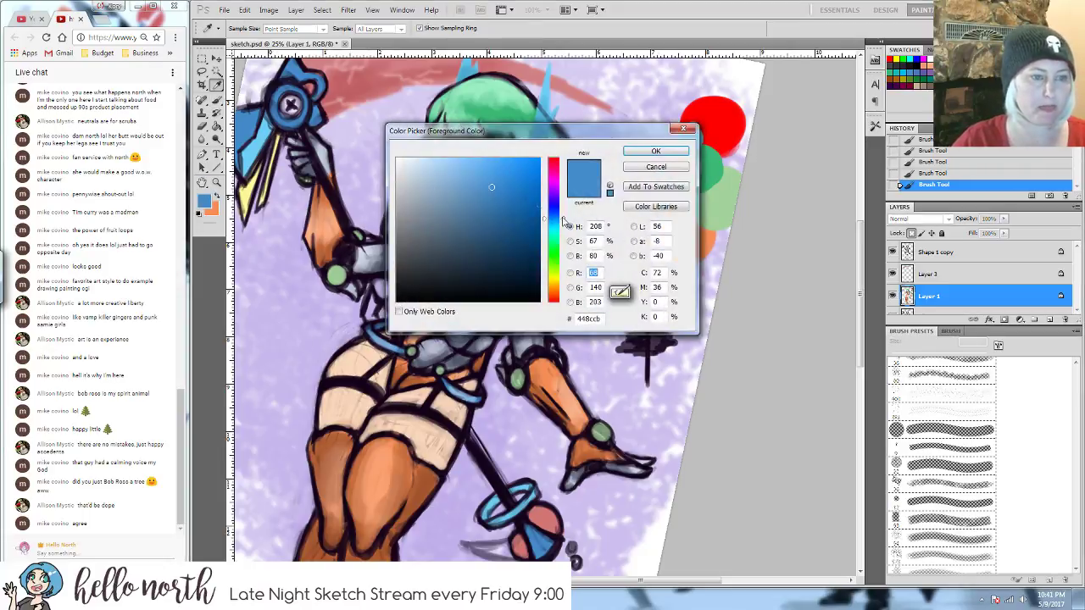
{"action": "left_click", "coordinate": [656, 153]}
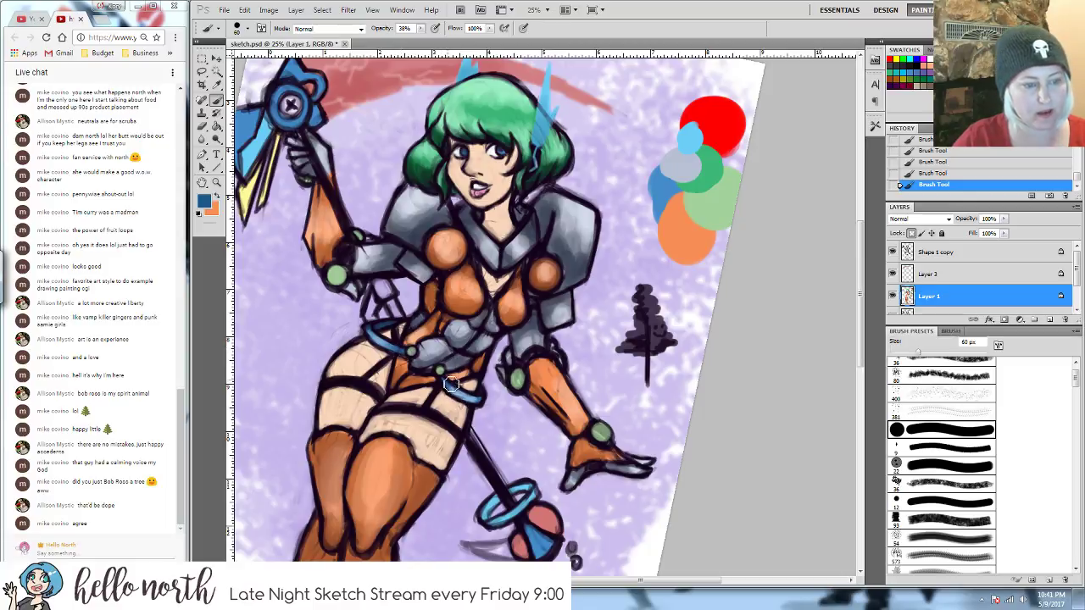
- Shade the round green joints on the arms with a darker version of the palette's light green
{"action": "left_click", "coordinate": [695, 220], "text": "alt"}
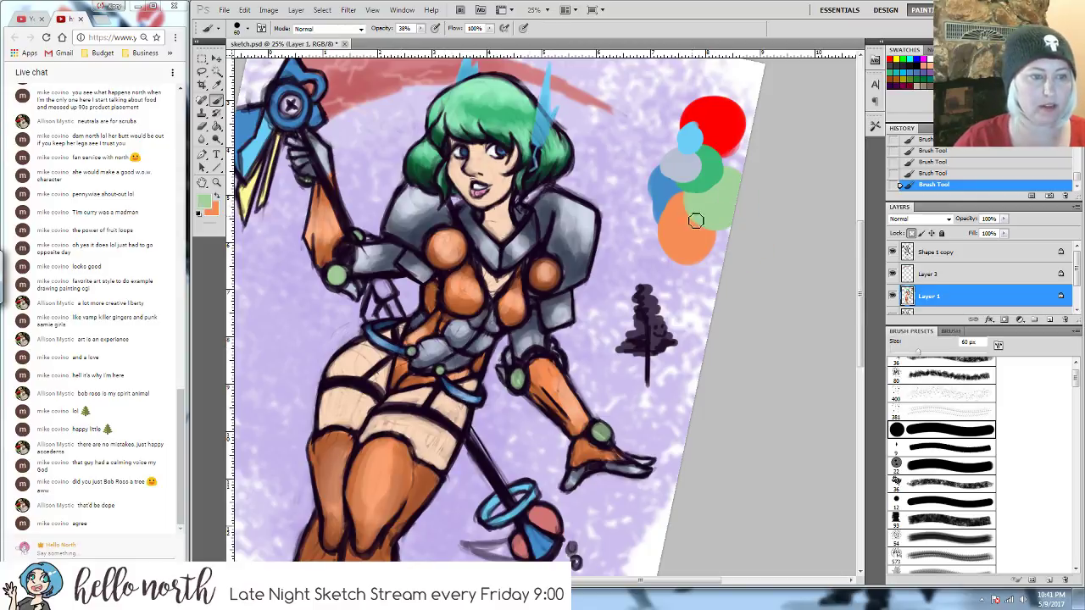
{"action": "left_click", "coordinate": [203, 205]}
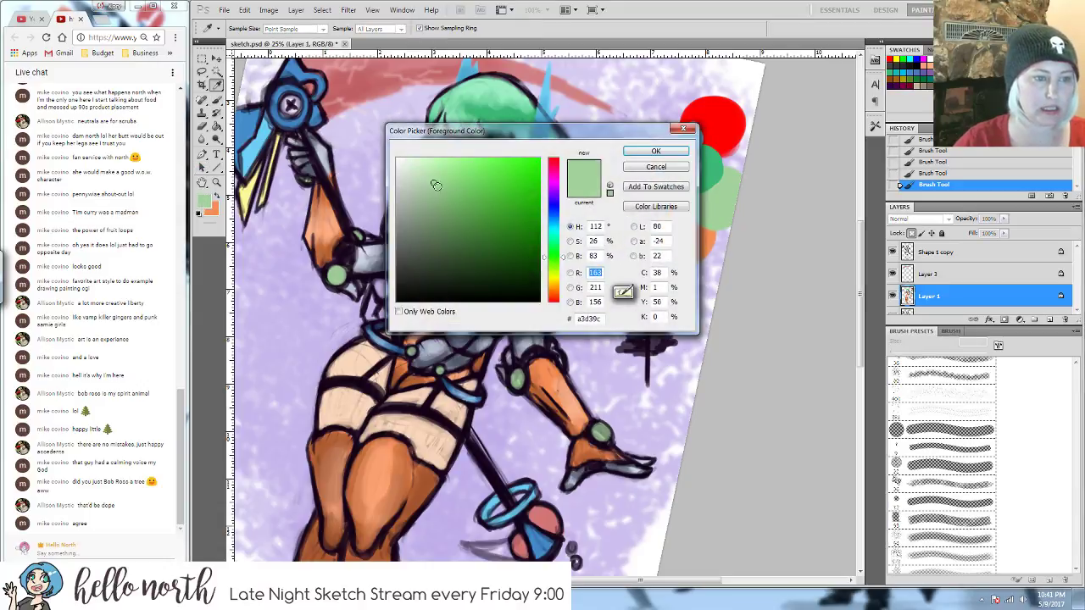
{"action": "left_click", "coordinate": [645, 152]}
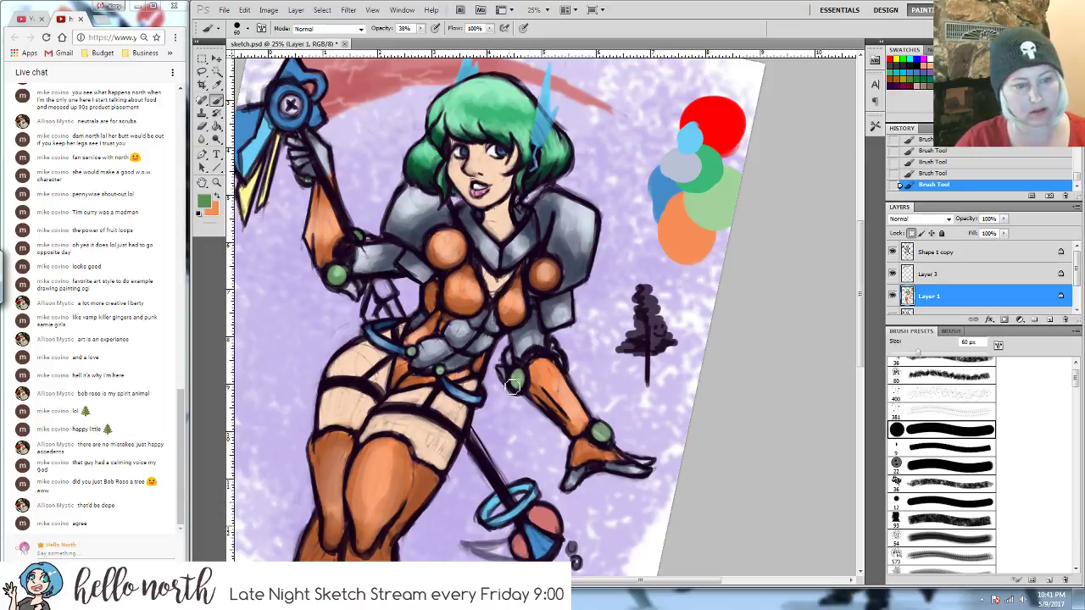
- Sample the skin tone from the face and choose the light skin colour f9d6bb for the background colour
{"action": "left_click", "coordinate": [503, 182], "text": "alt"}
{"action": "left_click", "coordinate": [213, 206]}
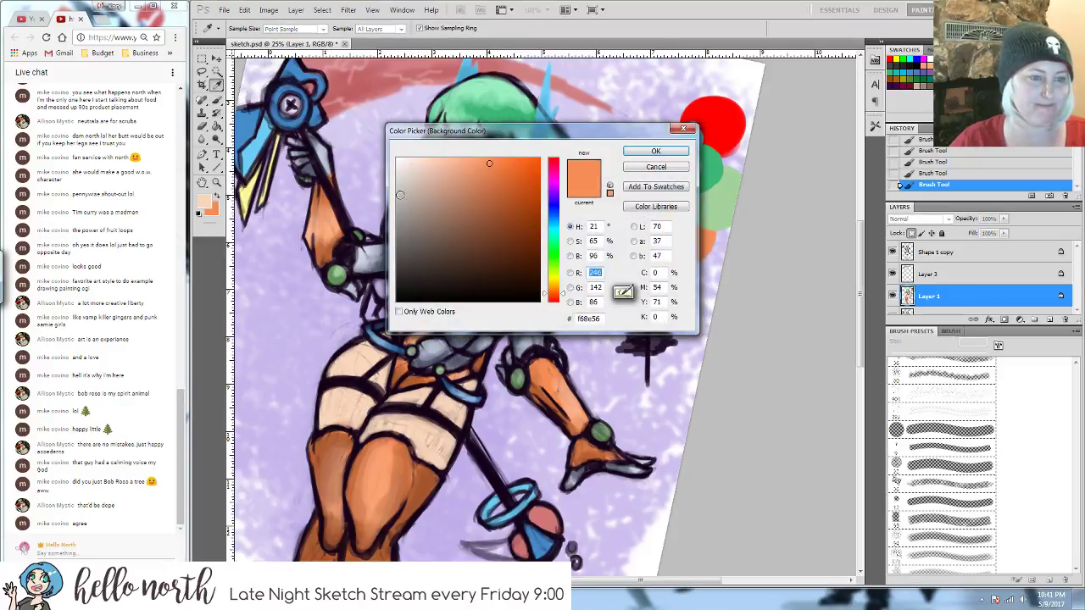
{"action": "mouse_move", "coordinate": [488, 163]}
{"action": "left_mouse_down"}
{"action": "mouse_move", "coordinate": [458, 158]}
{"action": "mouse_move", "coordinate": [491, 186]}
{"action": "mouse_move", "coordinate": [477, 227]}
{"action": "left_mouse_up"}
{"action": "left_click", "coordinate": [490, 172]}
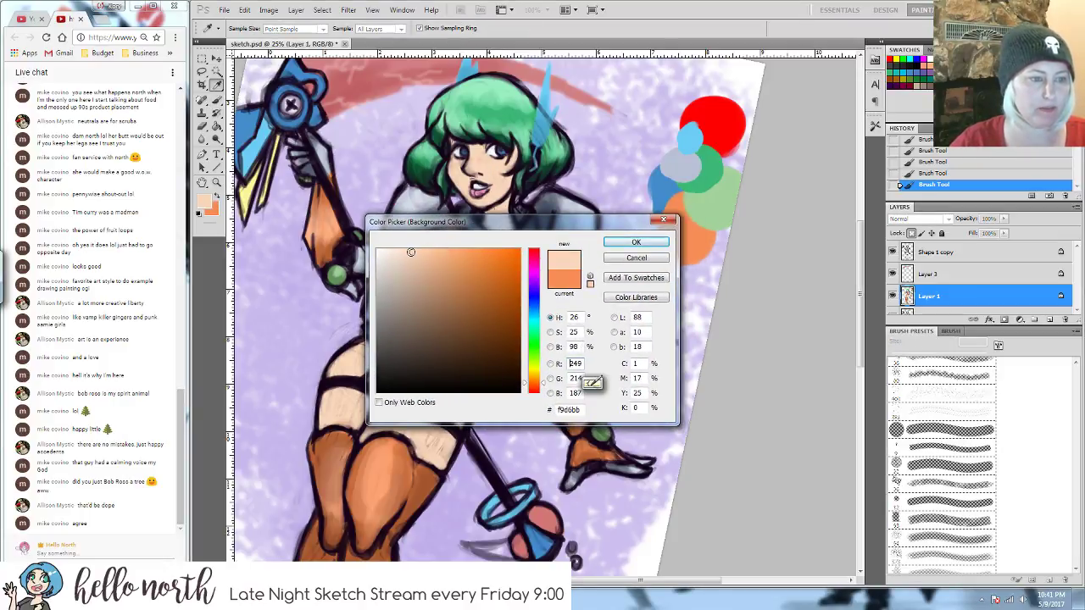
- Set the background colour to a dusty pink (#e4b1a3) and shade the neck with the brush enlarged to 80 px
{"action": "left_click_drag", "start_coordinate": [411, 251], "coordinate": [416, 263]}
{"action": "left_click_drag", "start_coordinate": [527, 384], "coordinate": [526, 388]}
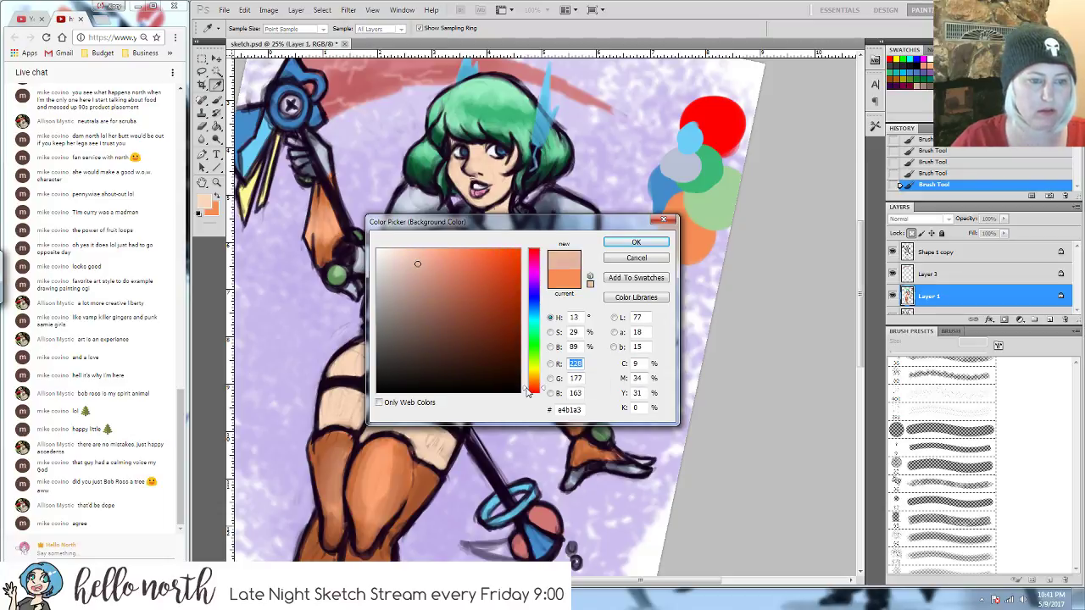
{"action": "left_click", "coordinate": [618, 244]}
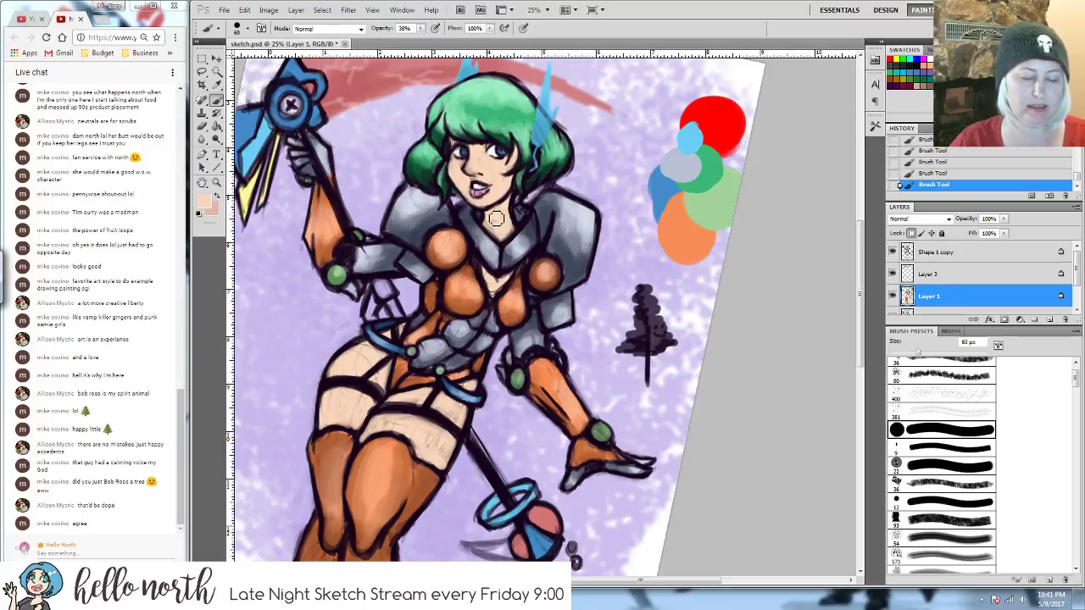
{"action": "key", "text": "bracketright"}
{"action": "key", "text": "bracketright"}
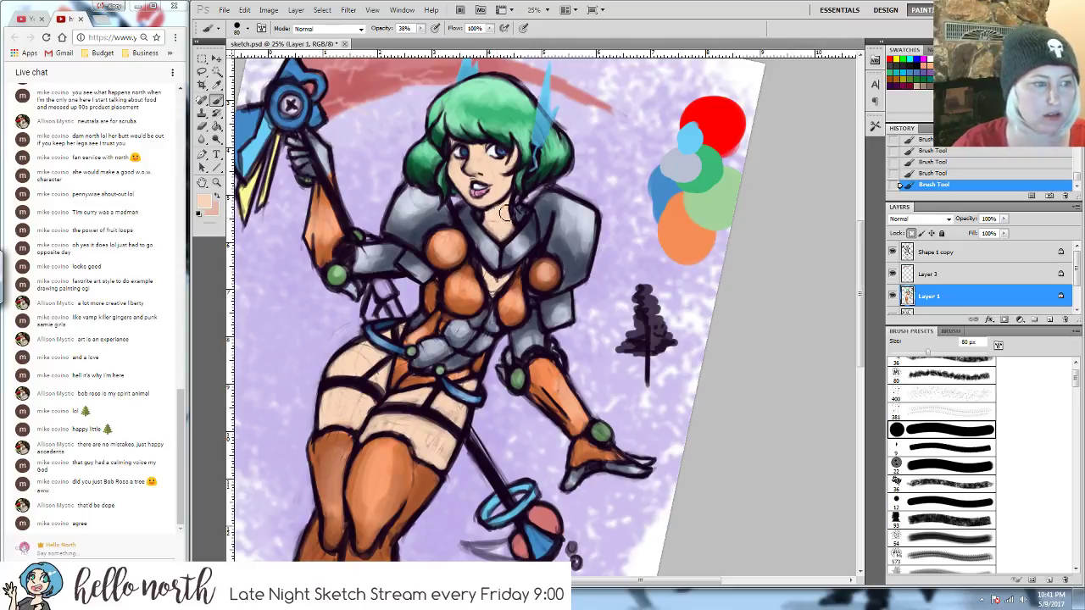
{"action": "left_click", "coordinate": [263, 197], "text": "alt"}
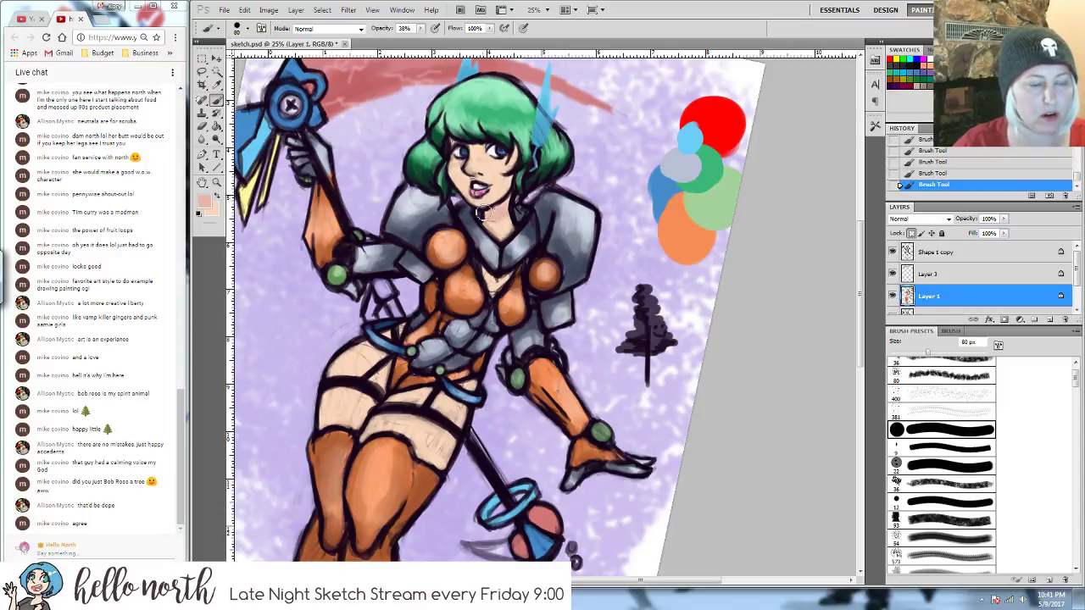
- Reduce the brush to 50 px and shade the face beside the nose and cheek
{"action": "key", "text": "ctrl+plus"}
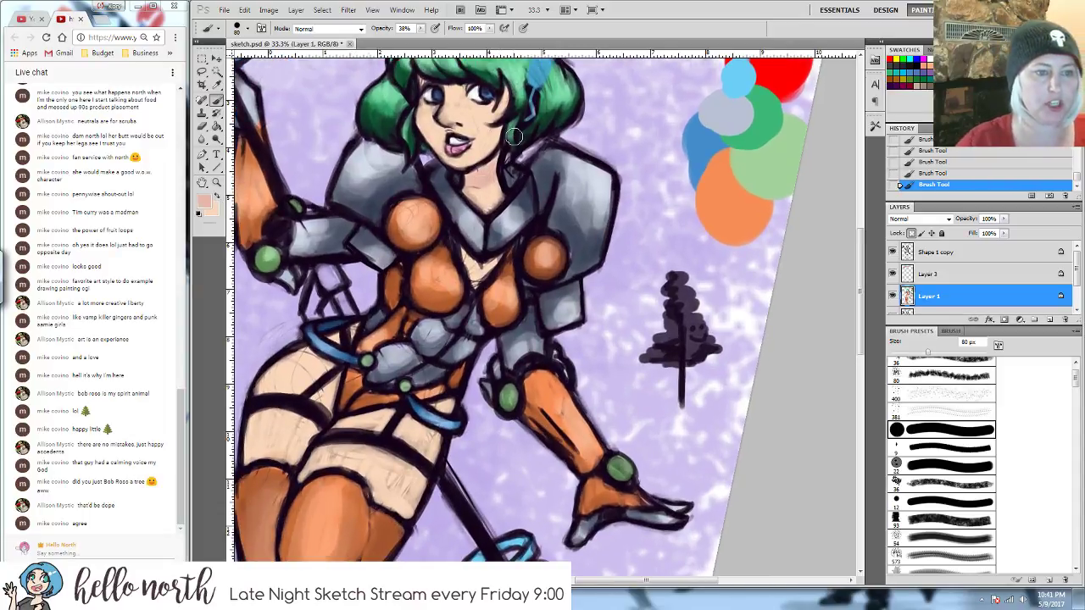
{"action": "left_click_drag", "start_coordinate": [581, 258], "coordinate": [607, 302]}
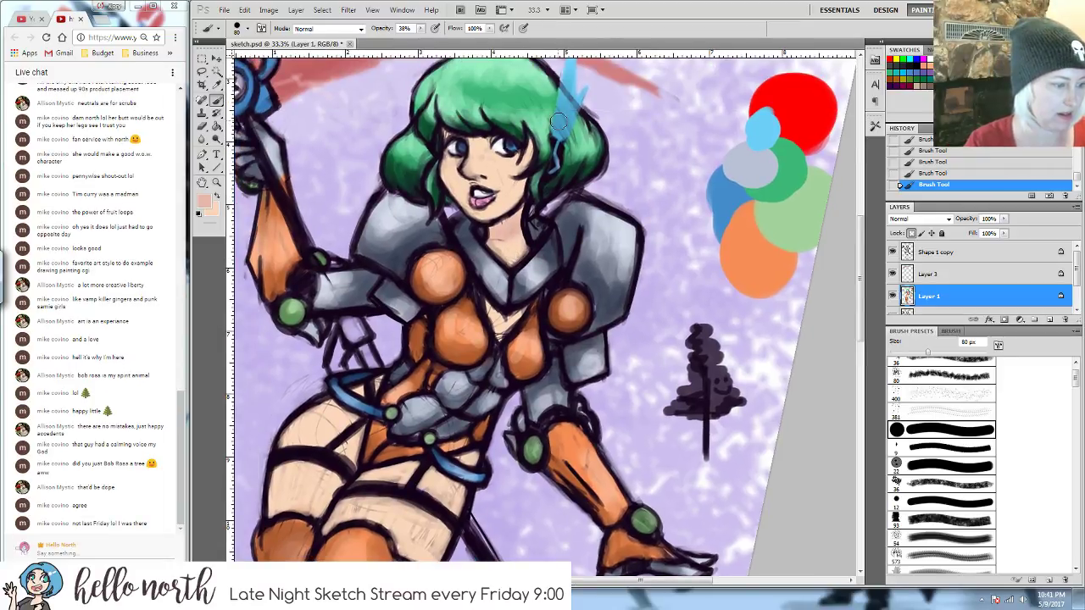
{"action": "key", "text": "ctrl+plus"}
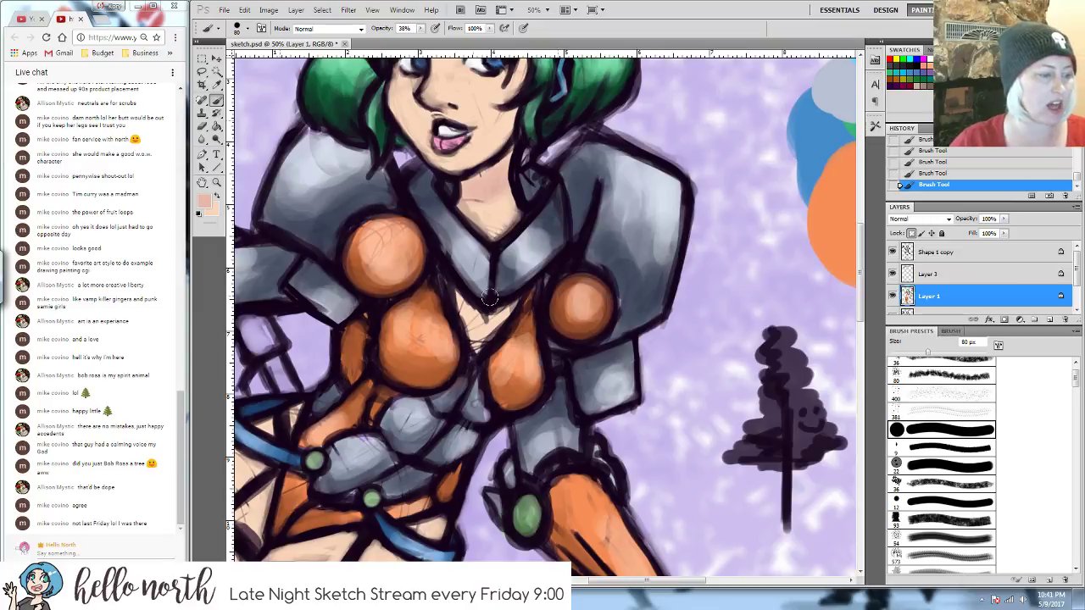
{"action": "left_click_drag", "start_coordinate": [453, 213], "coordinate": [456, 302]}
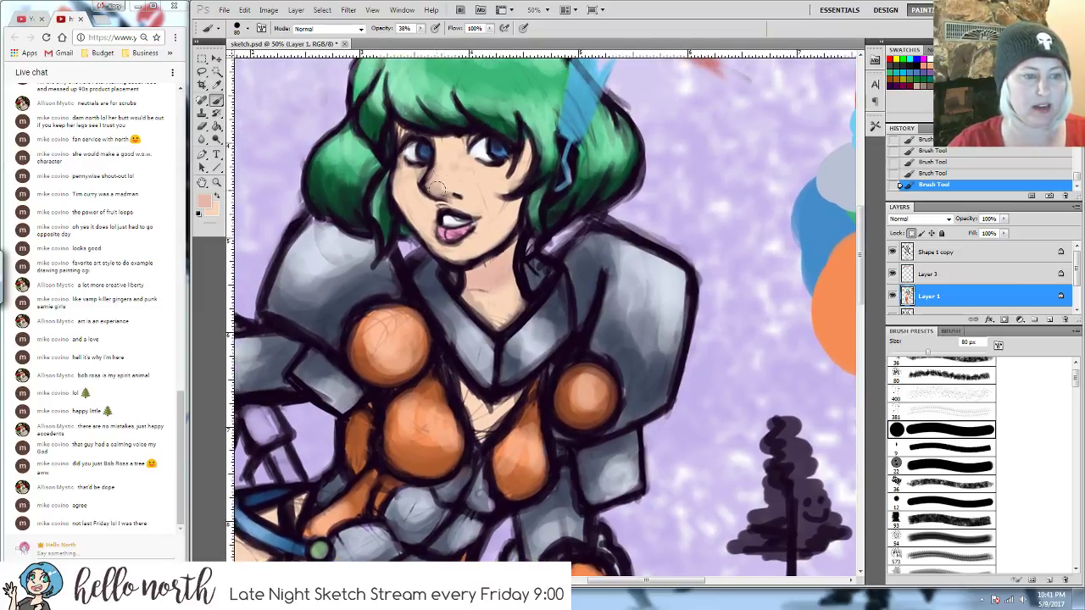
{"action": "key", "text": "bracketleft"}
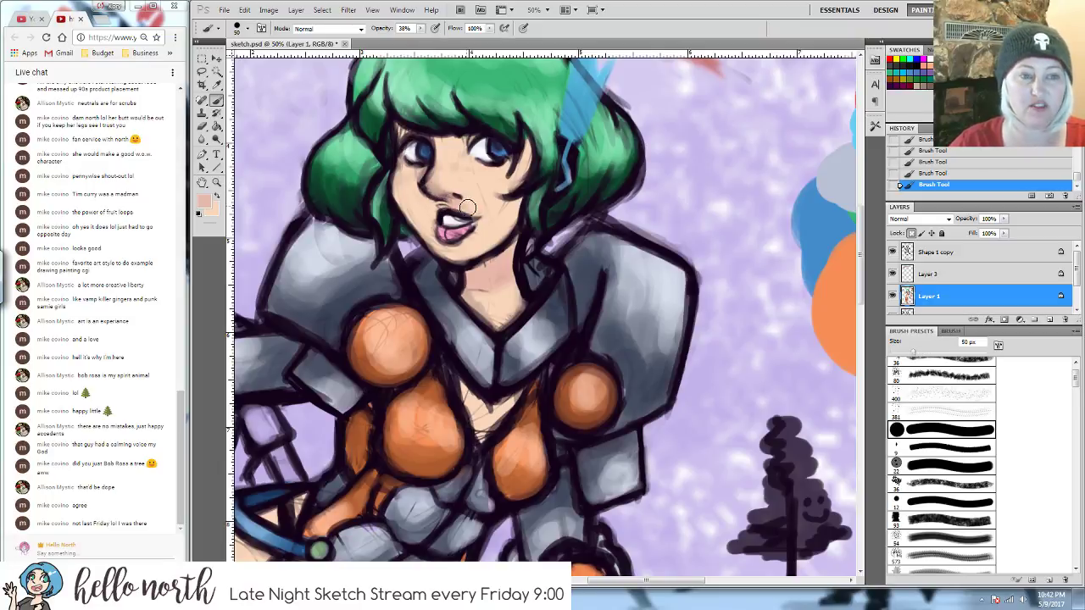
{"action": "mouse_move", "coordinate": [419, 169]}
{"action": "left_mouse_down"}
{"action": "mouse_move", "coordinate": [403, 191]}
{"action": "mouse_move", "coordinate": [408, 207]}
{"action": "mouse_move", "coordinate": [415, 200]}
{"action": "left_mouse_up"}
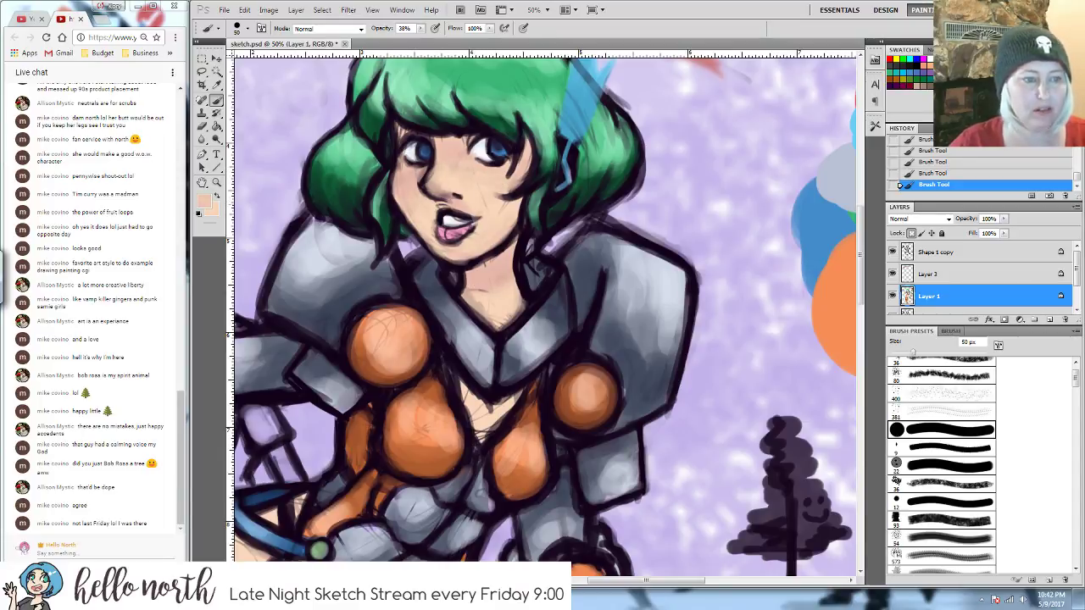
- Try a bright pinkish purple (#cd8bd7) as the shadow colour on the neck
{"action": "left_click", "coordinate": [205, 201]}
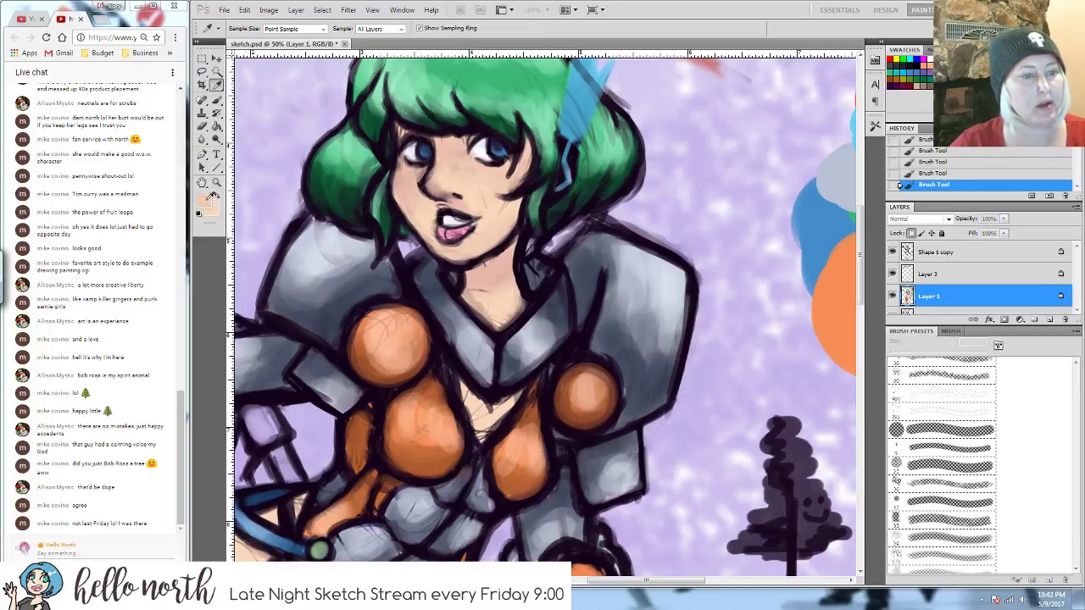
{"action": "left_click", "coordinate": [534, 265]}
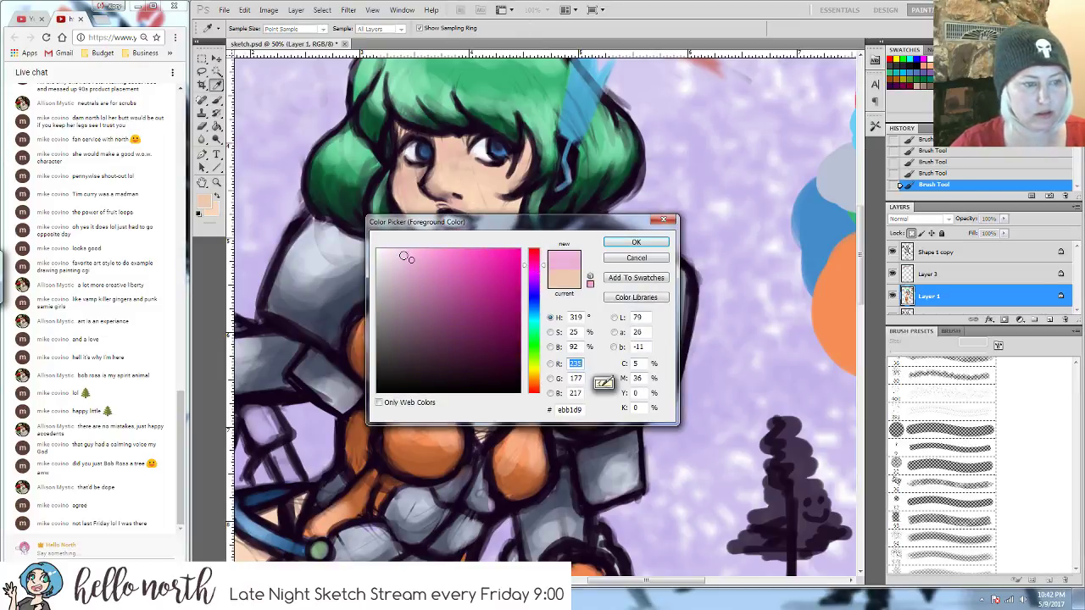
{"action": "left_click_drag", "start_coordinate": [405, 257], "coordinate": [412, 259]}
{"action": "left_click_drag", "start_coordinate": [526, 267], "coordinate": [526, 276]}
{"action": "left_click", "coordinate": [427, 272]}
{"action": "left_click", "coordinate": [634, 243]}
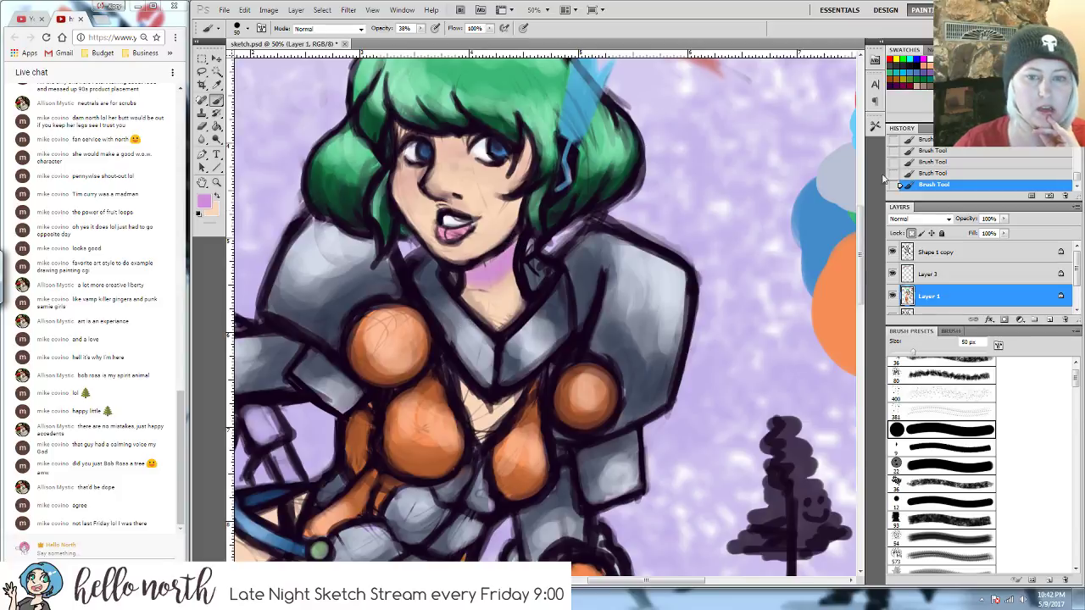
- Undo the bright purple brush strokes on the neck
{"action": "key", "text": "ctrl+alt+z"}
{"action": "key", "text": "ctrl+alt+z"}
{"action": "key", "text": "ctrl+alt+z"}
{"action": "key", "text": "ctrl+alt+z"}
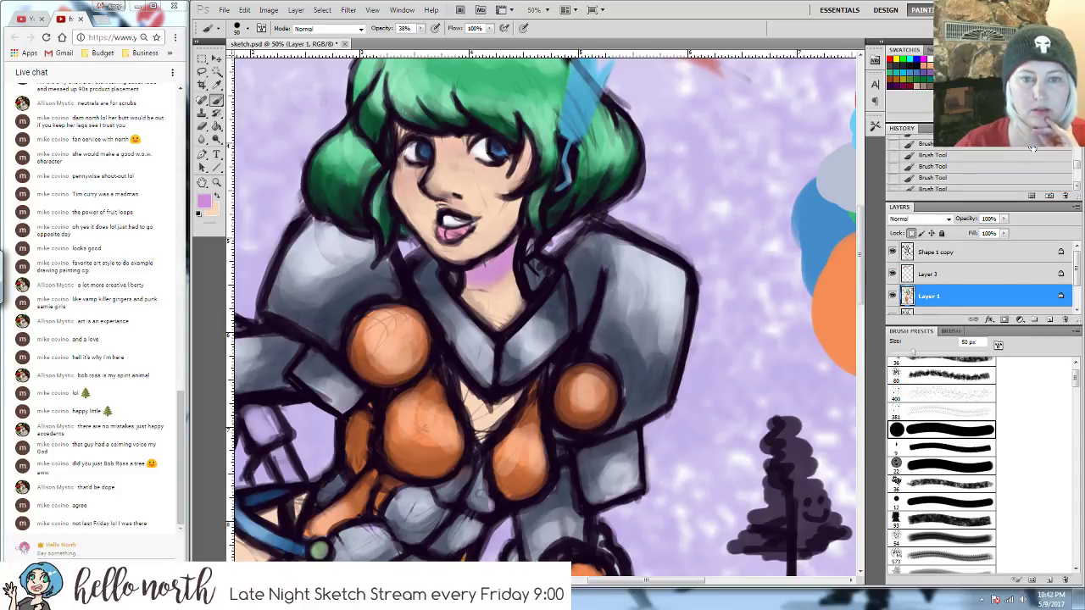
{"action": "left_click", "coordinate": [1040, 167]}
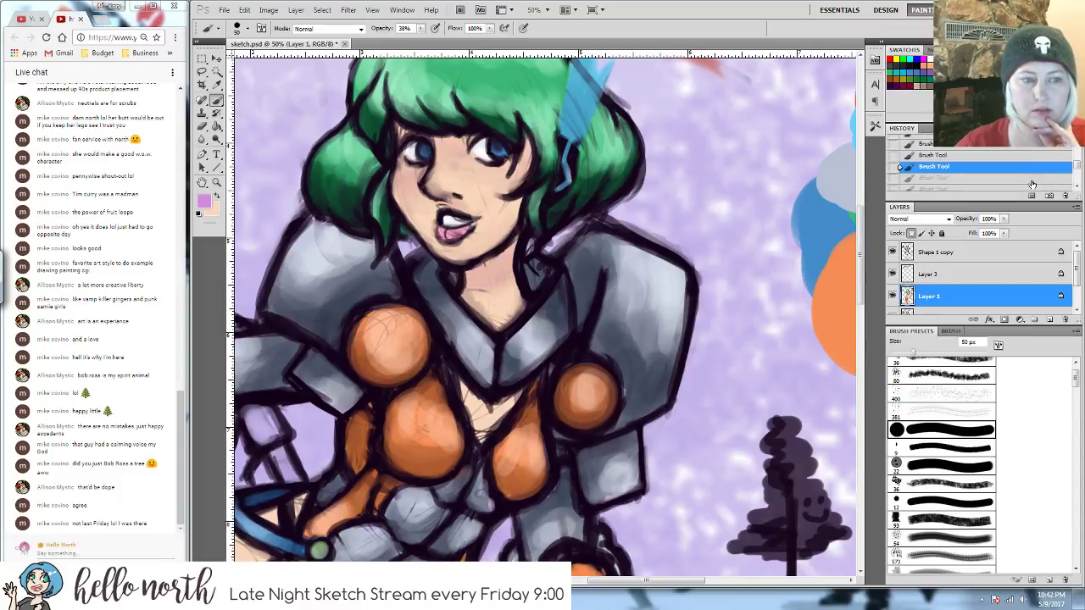
{"action": "left_click", "coordinate": [1026, 178]}
{"action": "left_click", "coordinate": [1009, 189]}
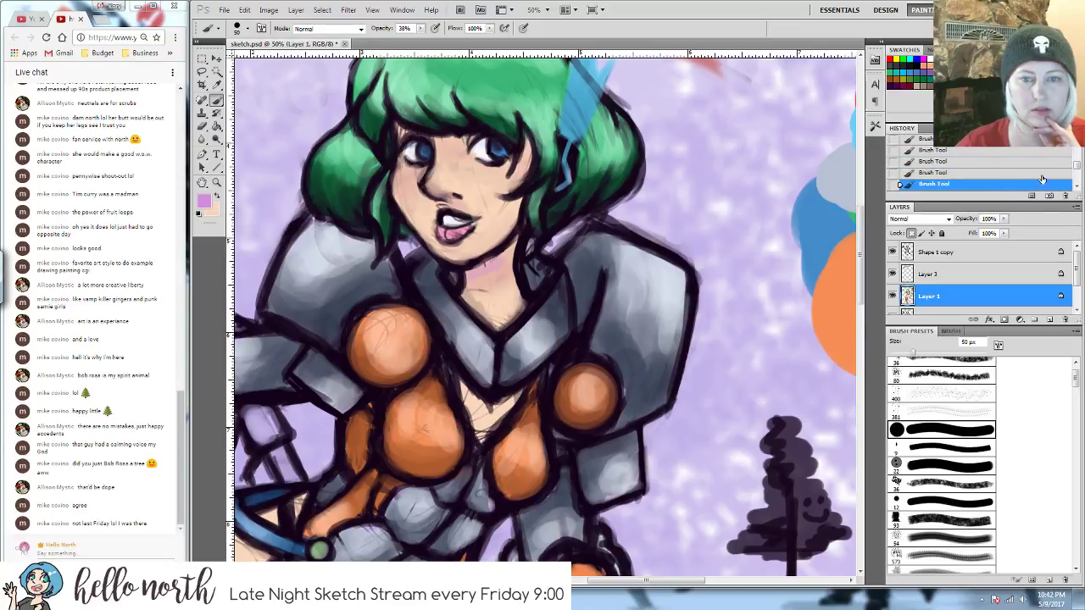
{"action": "key", "text": "ctrl+alt+z"}
- Set the foreground colour to a muted purple (#b697cb) and shade the neck beneath the chin
{"action": "left_click", "coordinate": [204, 201]}
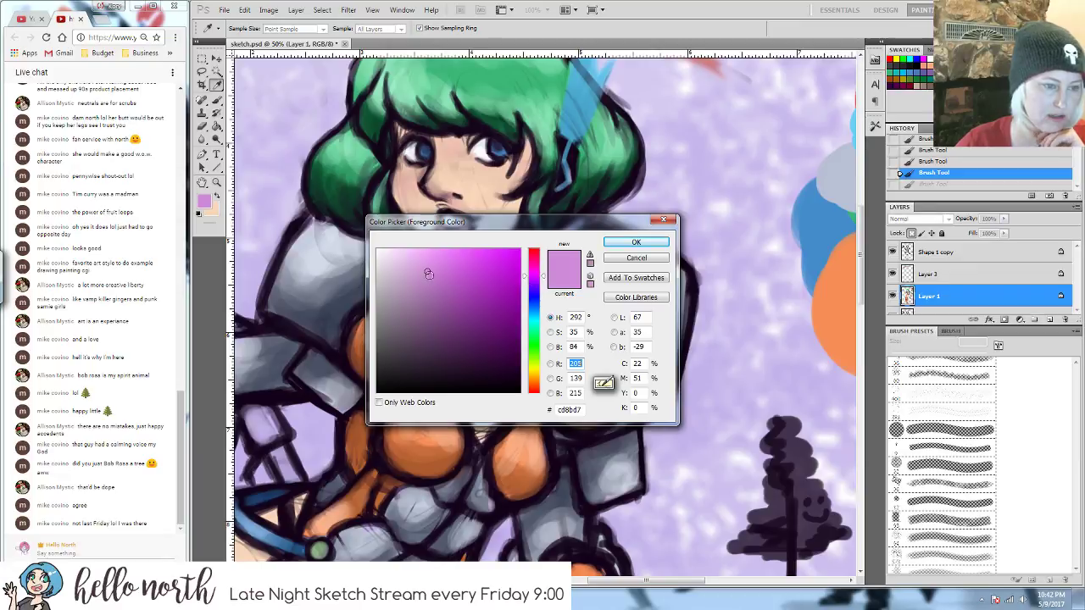
{"action": "left_click_drag", "start_coordinate": [526, 278], "coordinate": [526, 286]}
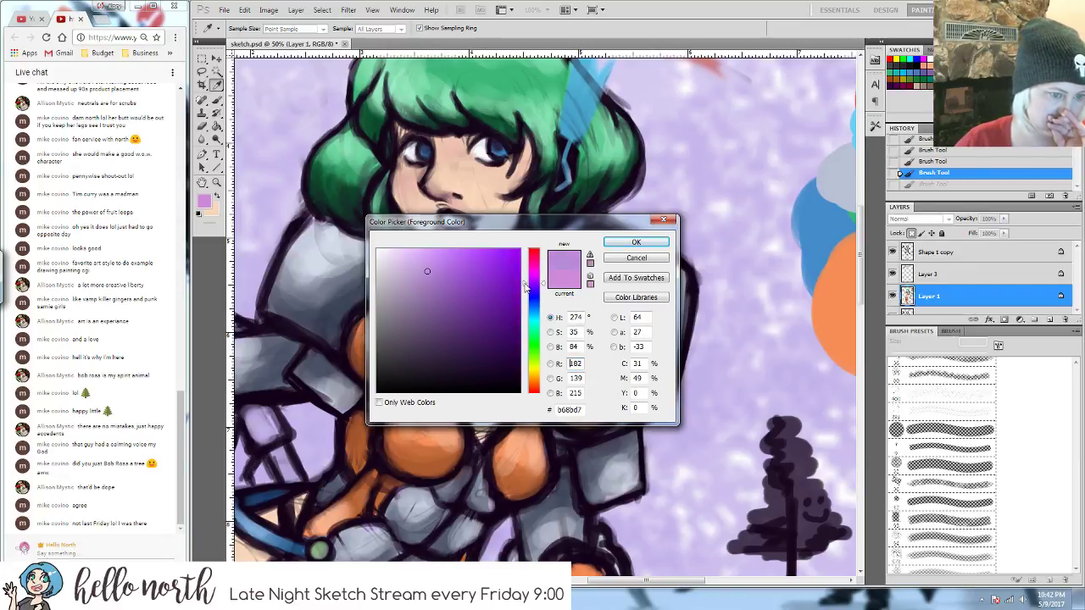
{"action": "left_click", "coordinate": [424, 276]}
{"action": "left_click", "coordinate": [415, 278]}
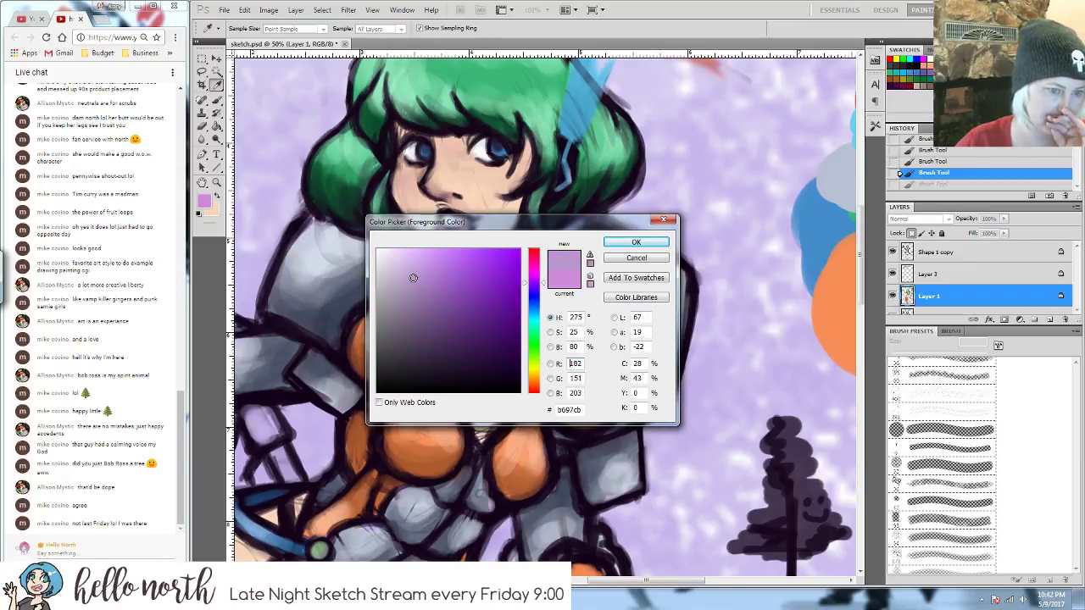
{"action": "left_click", "coordinate": [636, 242]}
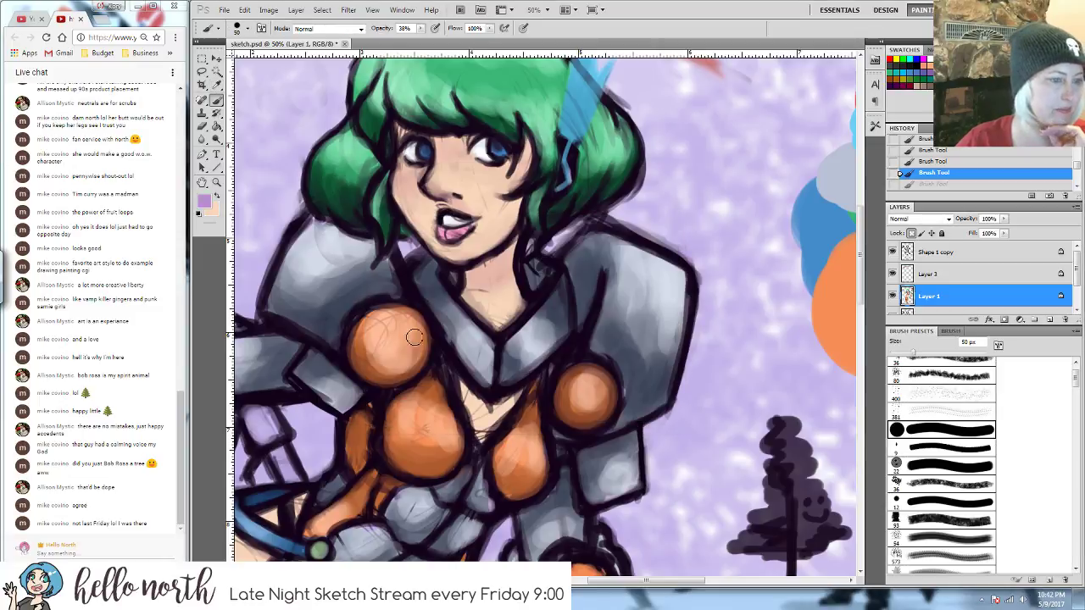
{"action": "left_click_drag", "start_coordinate": [472, 270], "coordinate": [505, 254]}
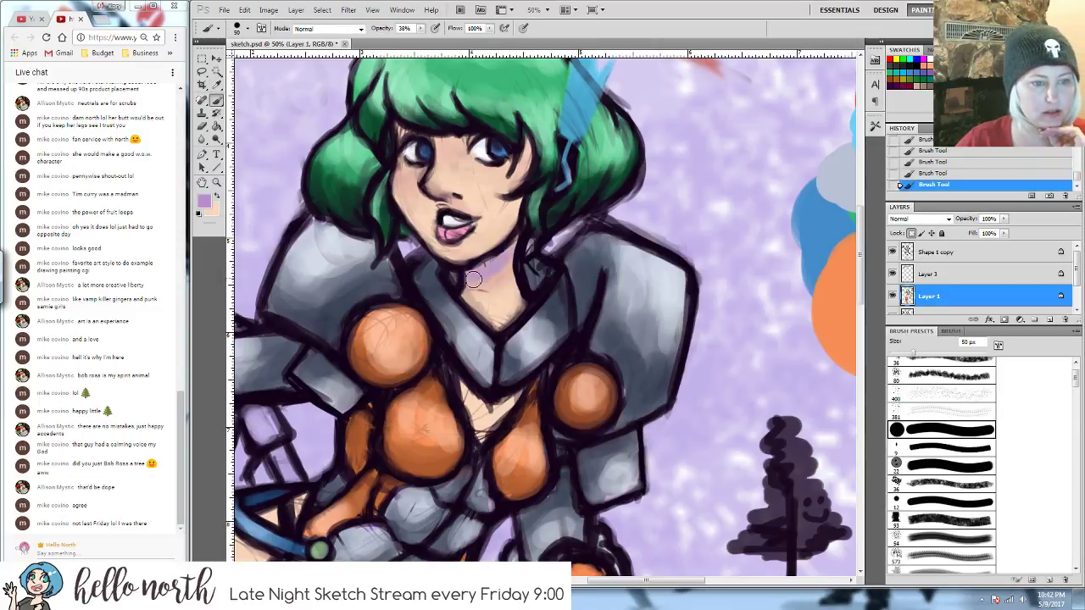
- Shade under the nose, along the hairline and across the cheeks in muted purple, blending with sampled skin tone
{"action": "left_click_drag", "start_coordinate": [434, 197], "coordinate": [456, 205]}
{"action": "mouse_move", "coordinate": [407, 134]}
{"action": "left_mouse_down"}
{"action": "mouse_move", "coordinate": [468, 137]}
{"action": "mouse_move", "coordinate": [524, 165]}
{"action": "mouse_move", "coordinate": [528, 129]}
{"action": "mouse_move", "coordinate": [524, 148]}
{"action": "left_mouse_up"}
{"action": "mouse_move", "coordinate": [410, 179]}
{"action": "left_mouse_down"}
{"action": "mouse_move", "coordinate": [454, 149]}
{"action": "mouse_move", "coordinate": [445, 155]}
{"action": "mouse_move", "coordinate": [458, 157]}
{"action": "mouse_move", "coordinate": [442, 146]}
{"action": "mouse_move", "coordinate": [454, 162]}
{"action": "mouse_move", "coordinate": [521, 167]}
{"action": "left_mouse_up"}
{"action": "left_click", "coordinate": [441, 146], "text": "alt"}
{"action": "left_click_drag", "start_coordinate": [399, 173], "coordinate": [476, 170]}
{"action": "left_click", "coordinate": [450, 177], "text": "alt"}
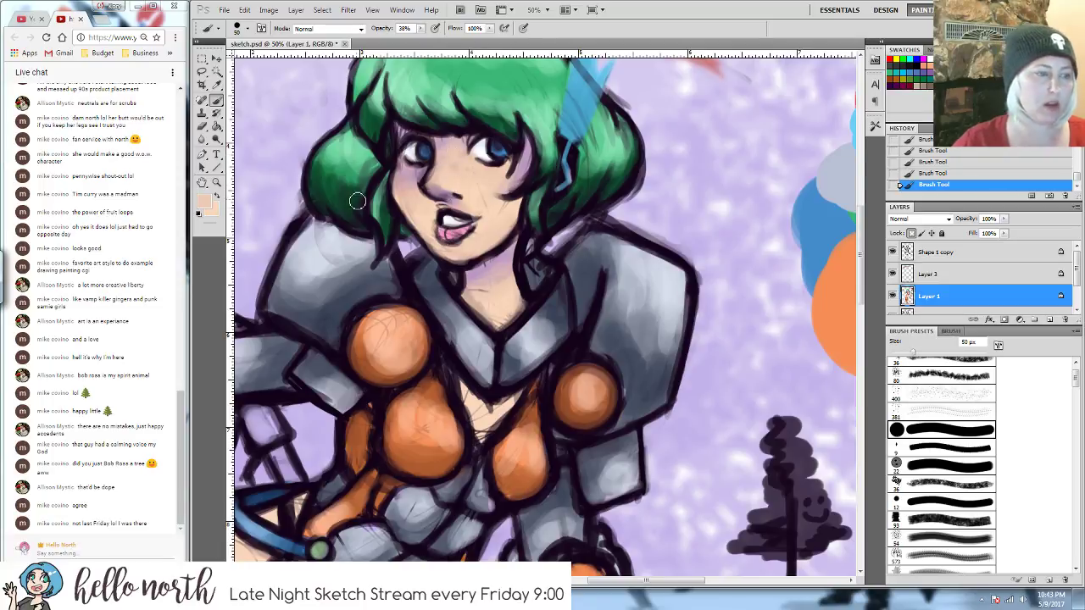
- Refine the face's purple shadows by alternating sampled shadow and skin tones, and shade the chest opening in purple
{"action": "left_click", "coordinate": [457, 197], "text": "alt"}
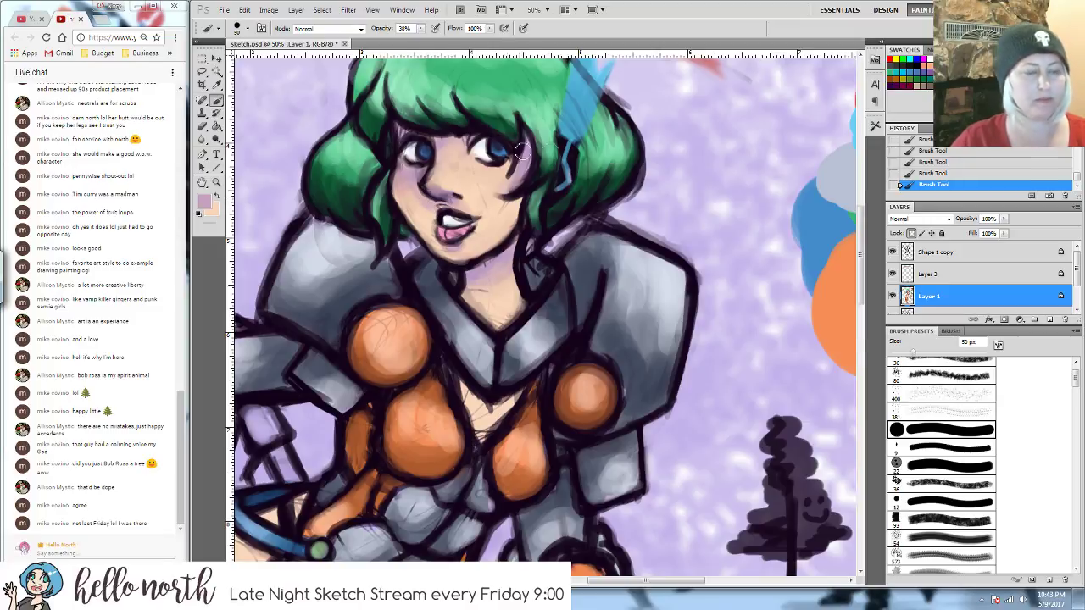
{"action": "left_click", "coordinate": [426, 208], "text": "alt"}
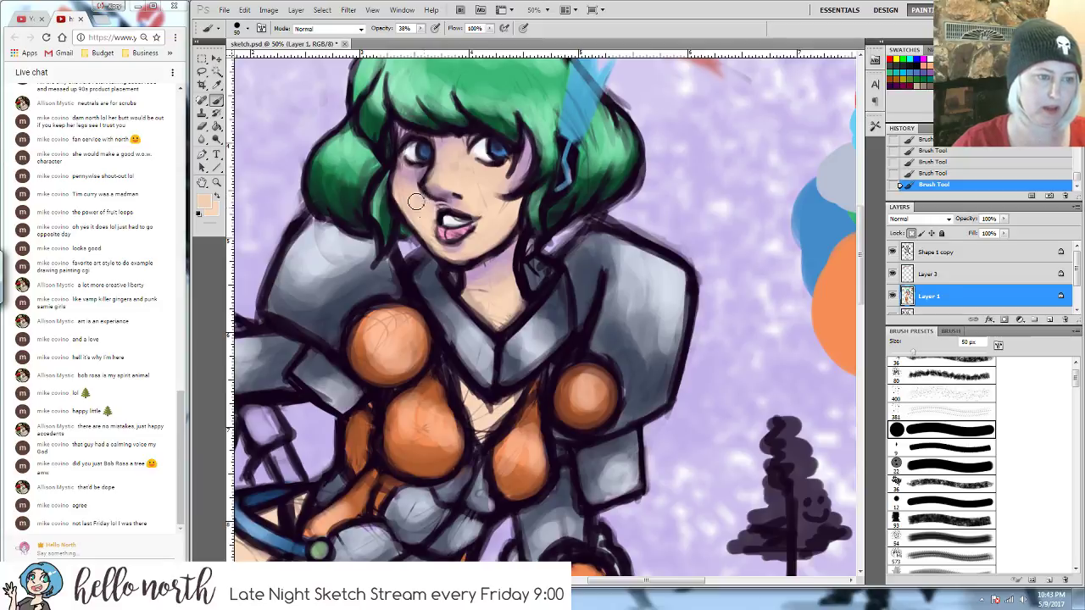
{"action": "left_click", "coordinate": [522, 173], "text": "alt"}
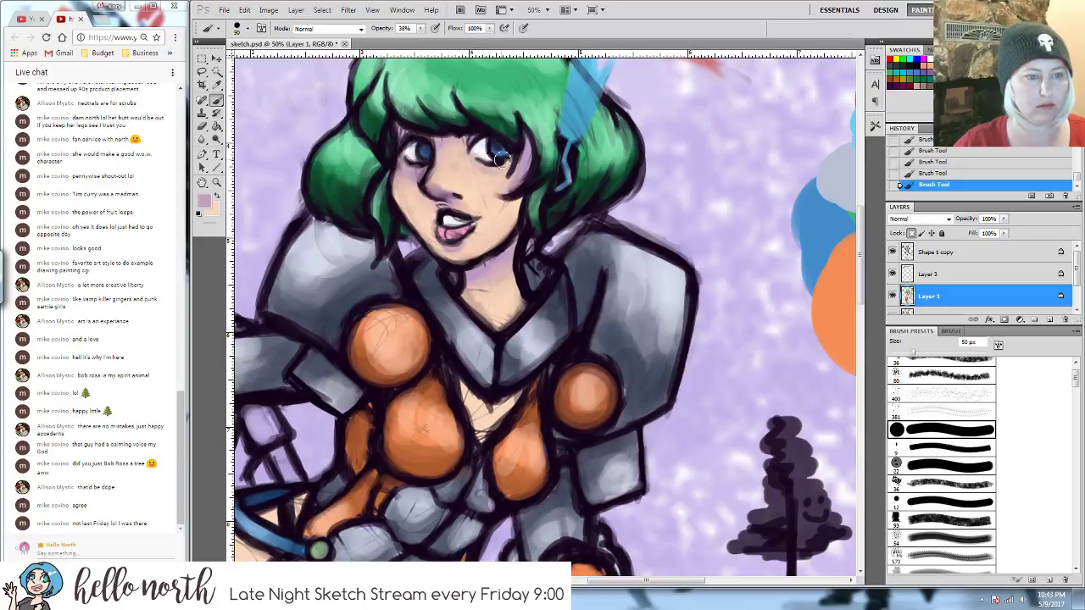
{"action": "left_click", "coordinate": [477, 169], "text": "alt"}
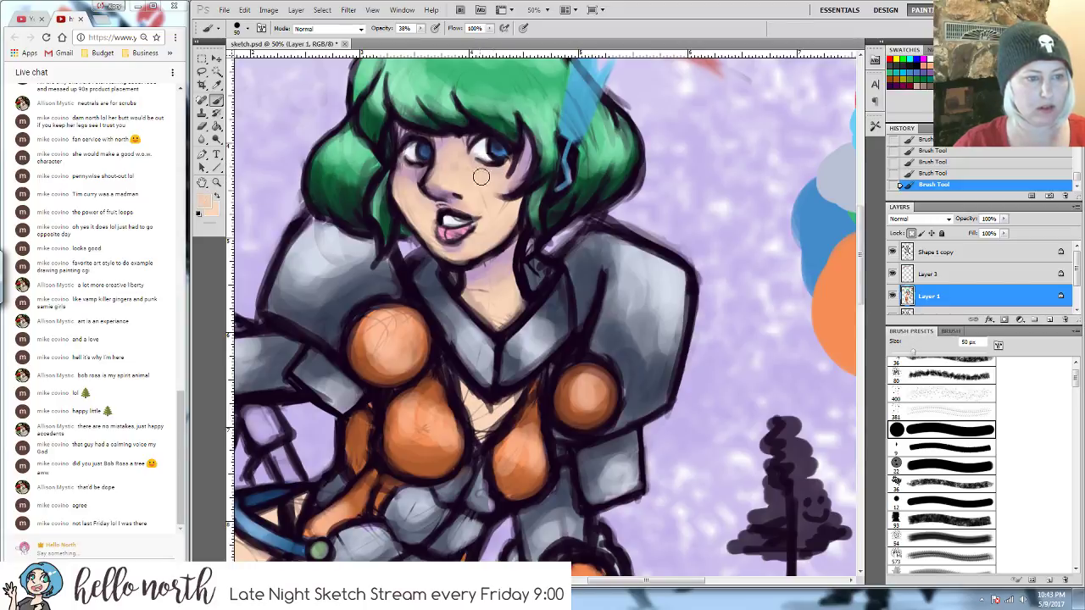
{"action": "left_click", "coordinate": [525, 160], "text": "alt"}
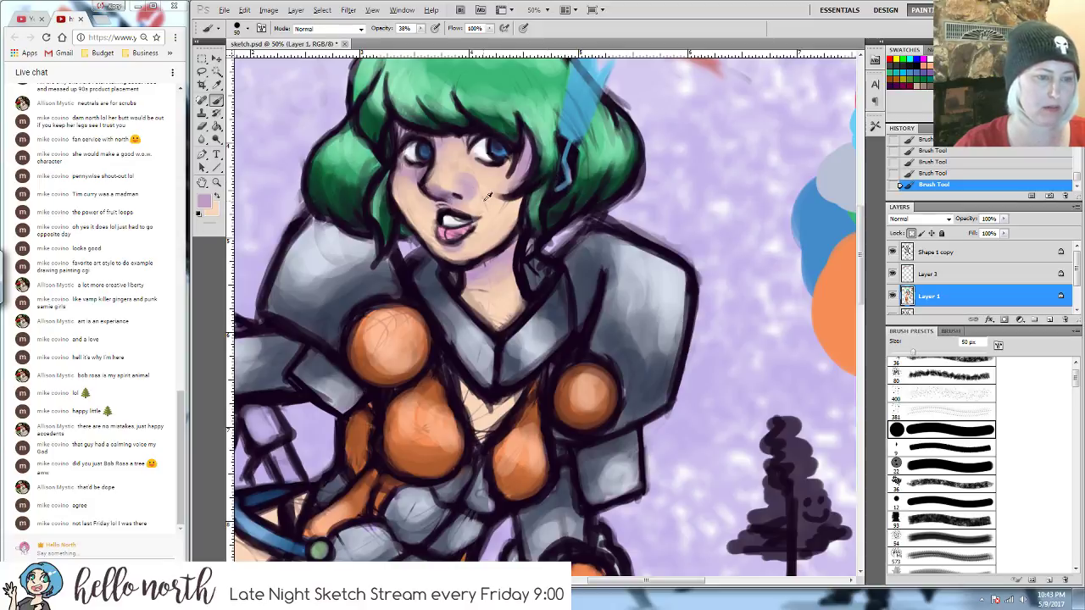
{"action": "left_click", "coordinate": [459, 178], "text": "alt"}
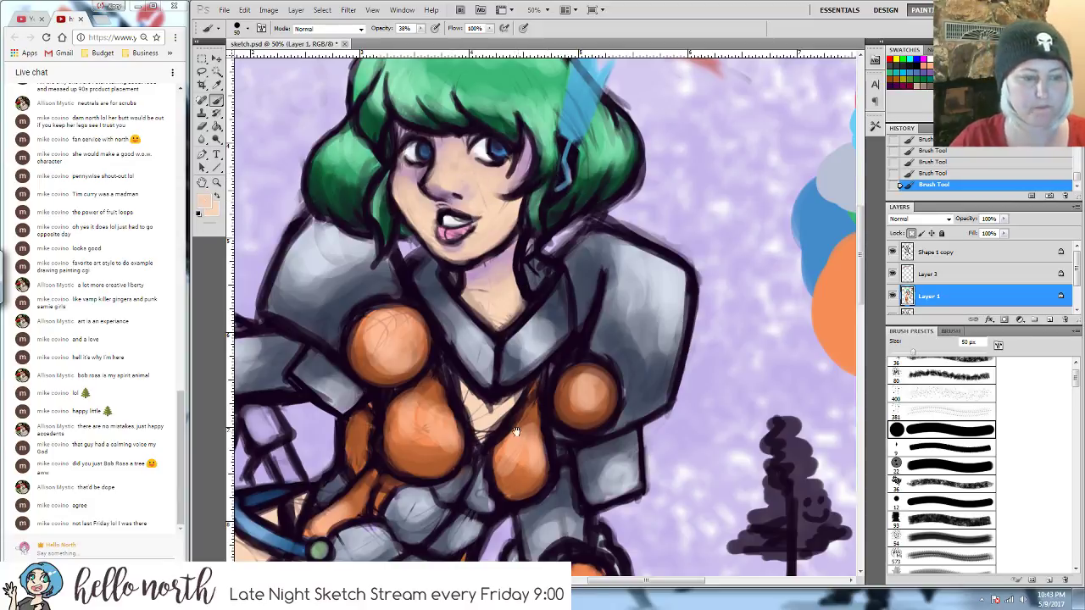
{"action": "left_click", "coordinate": [475, 338], "text": "alt"}
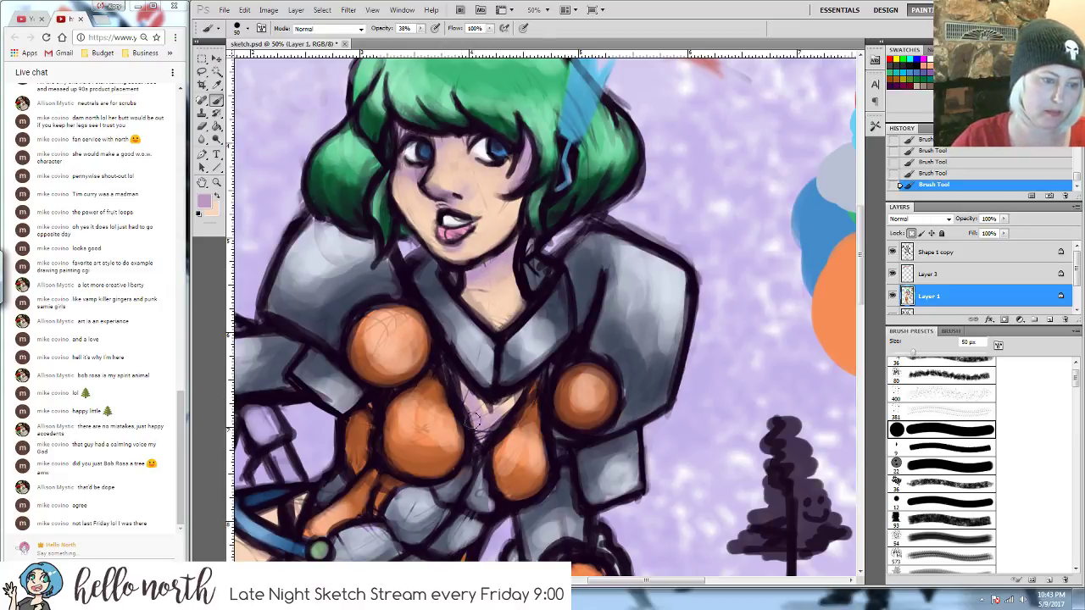
- Set the foreground colour to a darker tan based on the skin tone sampled from the face
{"action": "left_click", "coordinate": [204, 202]}
{"action": "left_click", "coordinate": [472, 169]}
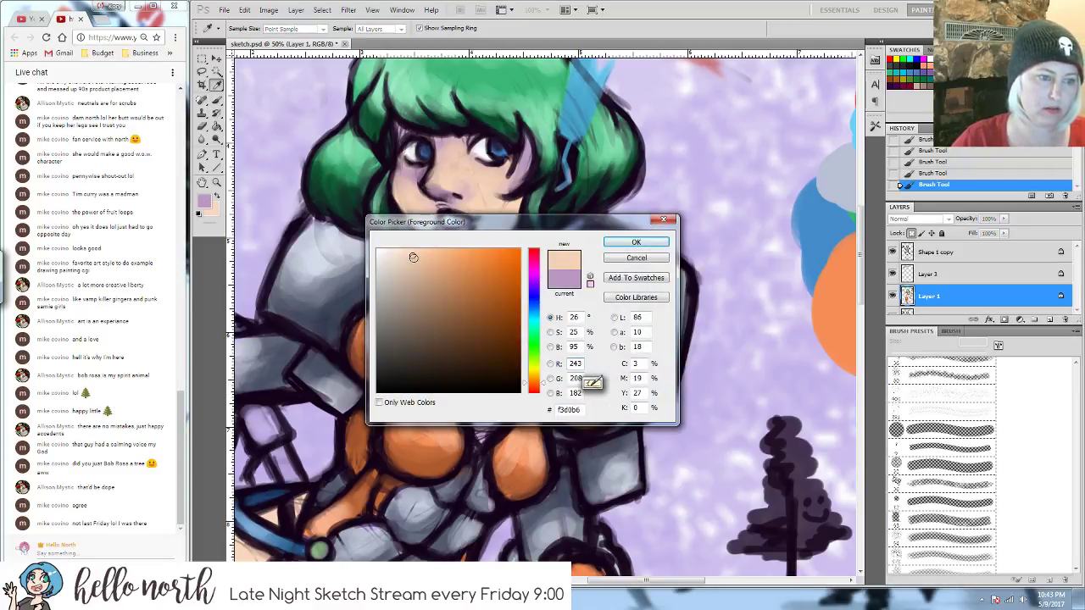
{"action": "left_click", "coordinate": [623, 244]}
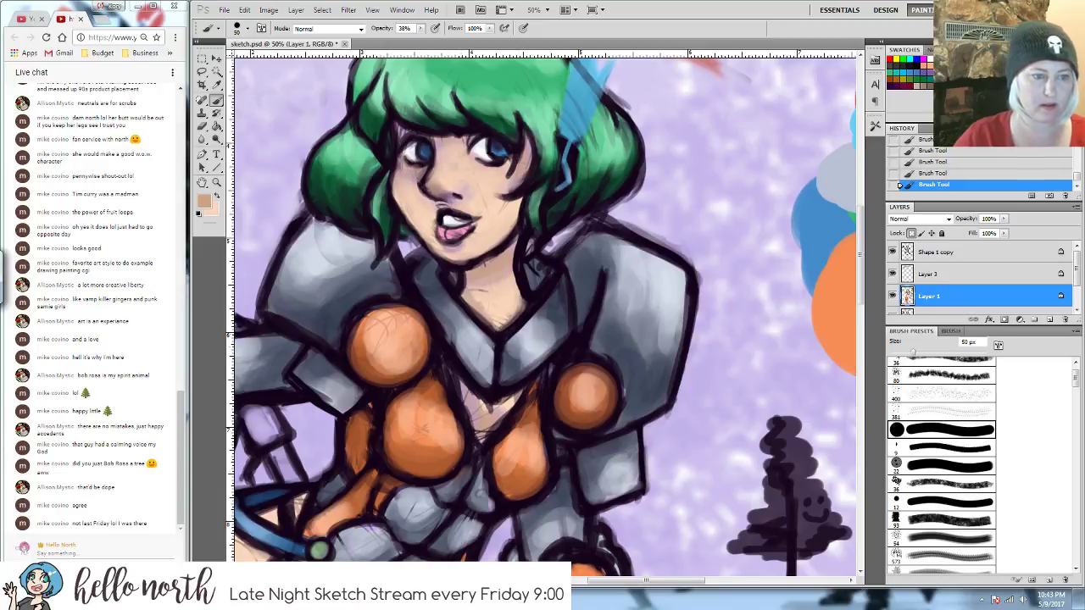
- Shade the edges of both thighs with purple sampled from the face using a 175 px brush, then blend with sampled neck tone at 100 px
{"action": "mouse_move", "coordinate": [489, 467]}
{"action": "left_mouse_down"}
{"action": "mouse_move", "coordinate": [529, 291]}
{"action": "mouse_move", "coordinate": [645, 68]}
{"action": "mouse_move", "coordinate": [688, 108]}
{"action": "left_mouse_up"}
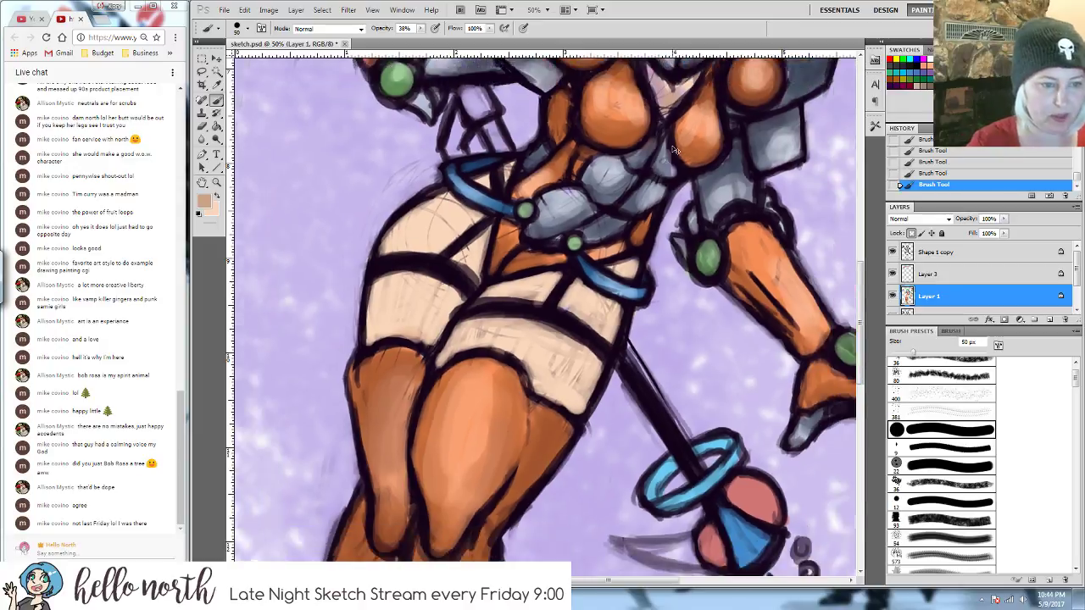
{"action": "key", "text": "ctrl+minus"}
{"action": "left_click_drag", "start_coordinate": [710, 220], "coordinate": [694, 305]}
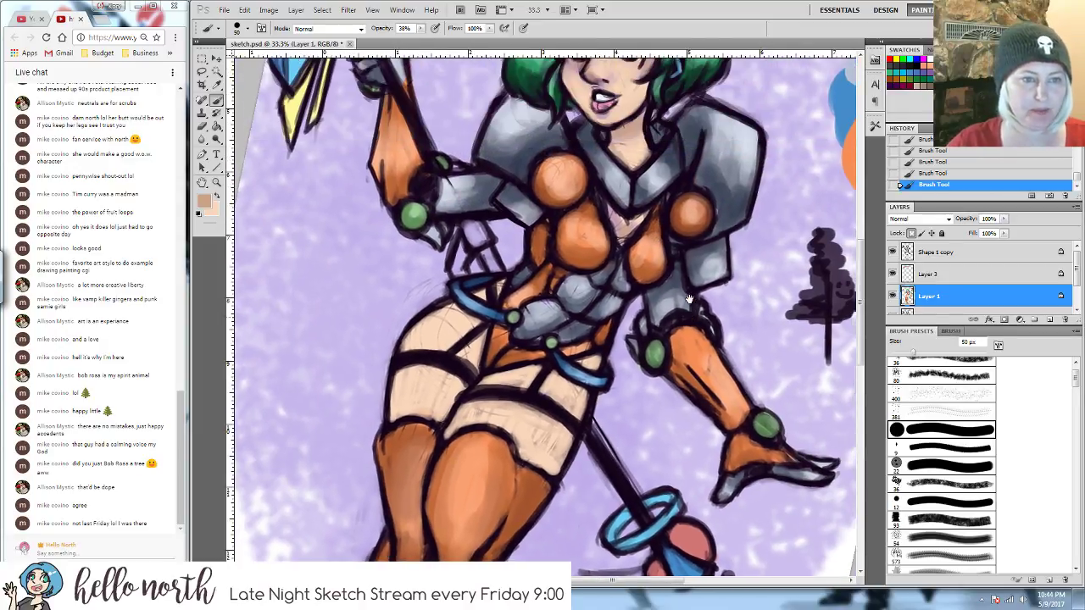
{"action": "left_click", "coordinate": [603, 102], "text": "alt"}
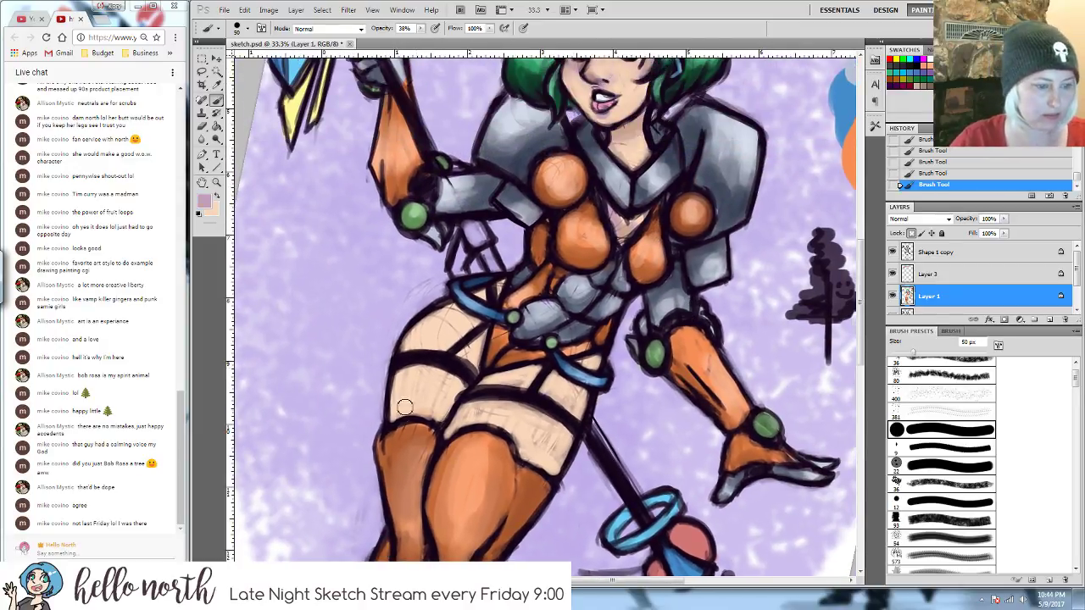
{"action": "key", "text": "bracketright"}
{"action": "key", "text": "bracketright"}
{"action": "key", "text": "bracketright"}
{"action": "key", "text": "bracketright"}
{"action": "key", "text": "bracketright"}
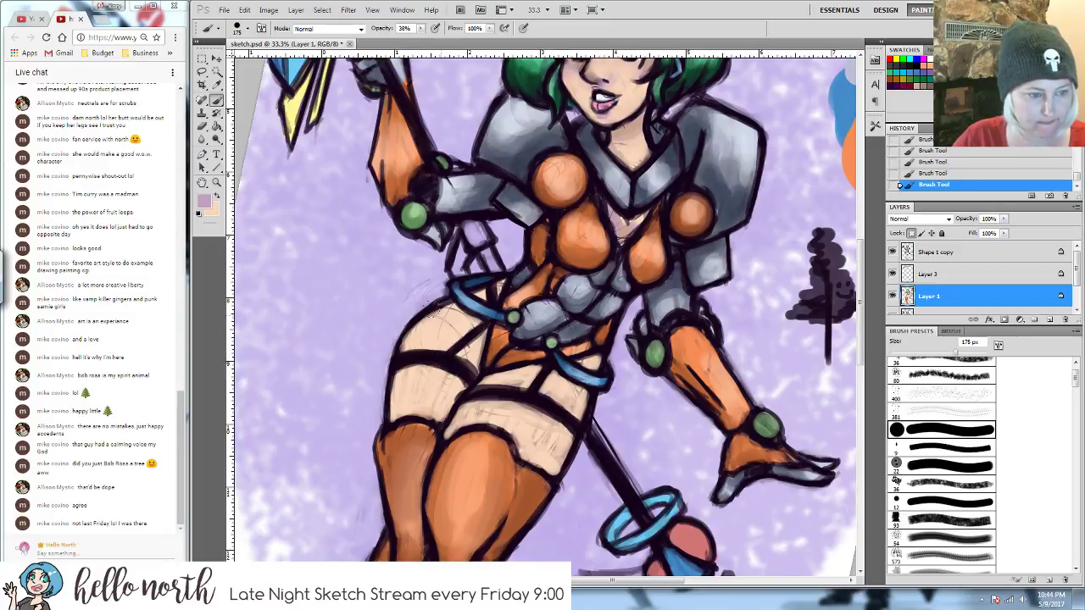
{"action": "mouse_move", "coordinate": [434, 313]}
{"action": "left_mouse_down"}
{"action": "mouse_move", "coordinate": [405, 380]}
{"action": "mouse_move", "coordinate": [395, 337]}
{"action": "mouse_move", "coordinate": [399, 388]}
{"action": "mouse_move", "coordinate": [456, 371]}
{"action": "mouse_move", "coordinate": [427, 409]}
{"action": "mouse_move", "coordinate": [441, 434]}
{"action": "mouse_move", "coordinate": [486, 367]}
{"action": "mouse_move", "coordinate": [472, 388]}
{"action": "left_mouse_up"}
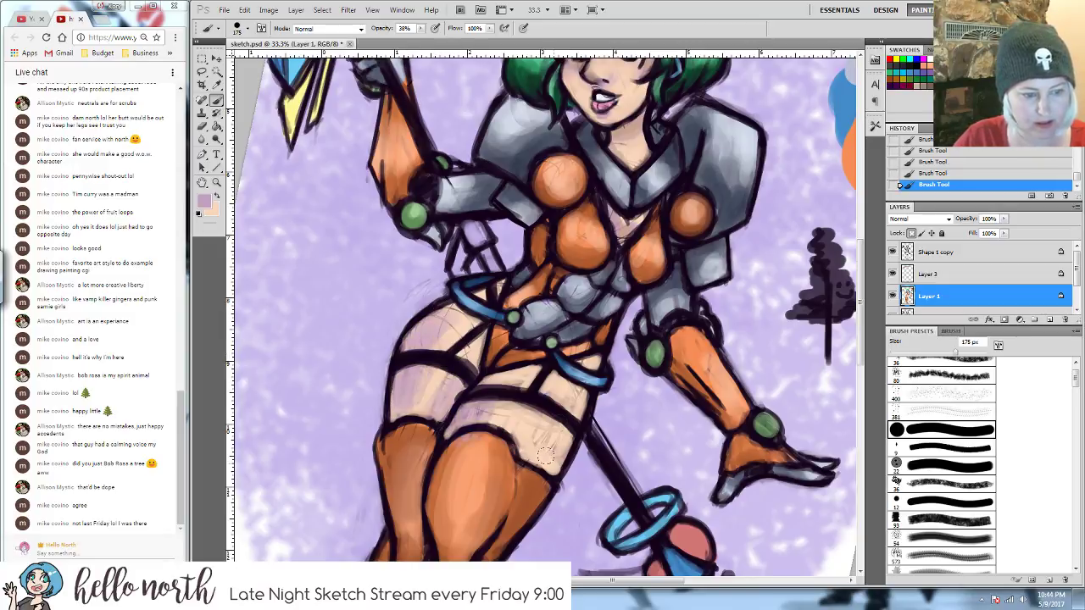
{"action": "mouse_move", "coordinate": [546, 455]}
{"action": "left_mouse_down"}
{"action": "mouse_move", "coordinate": [567, 405]}
{"action": "mouse_move", "coordinate": [547, 445]}
{"action": "mouse_move", "coordinate": [549, 406]}
{"action": "left_mouse_up"}
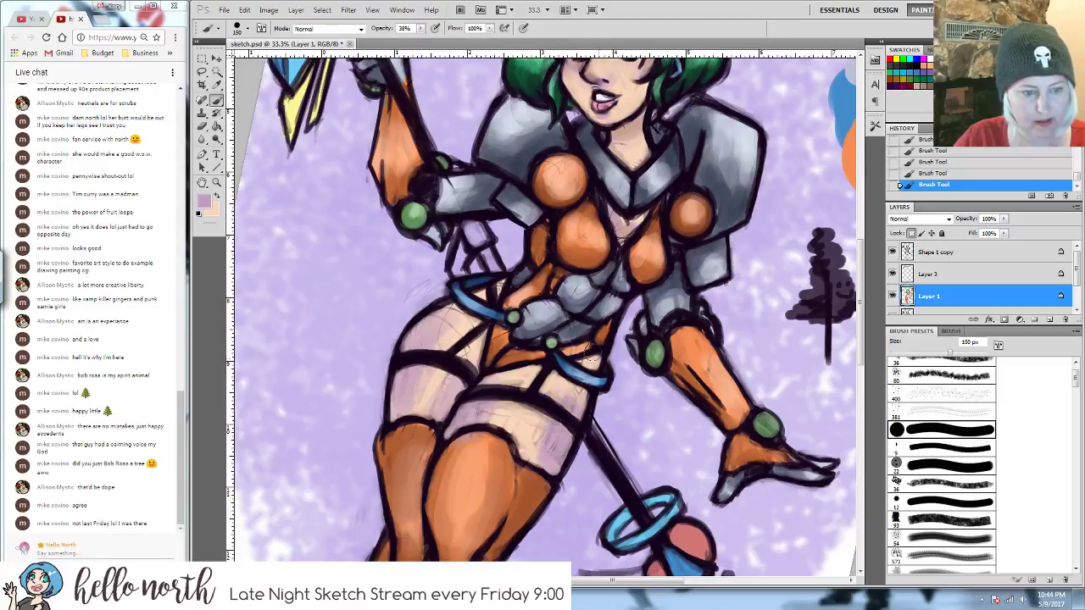
{"action": "key", "text": "bracketleft"}
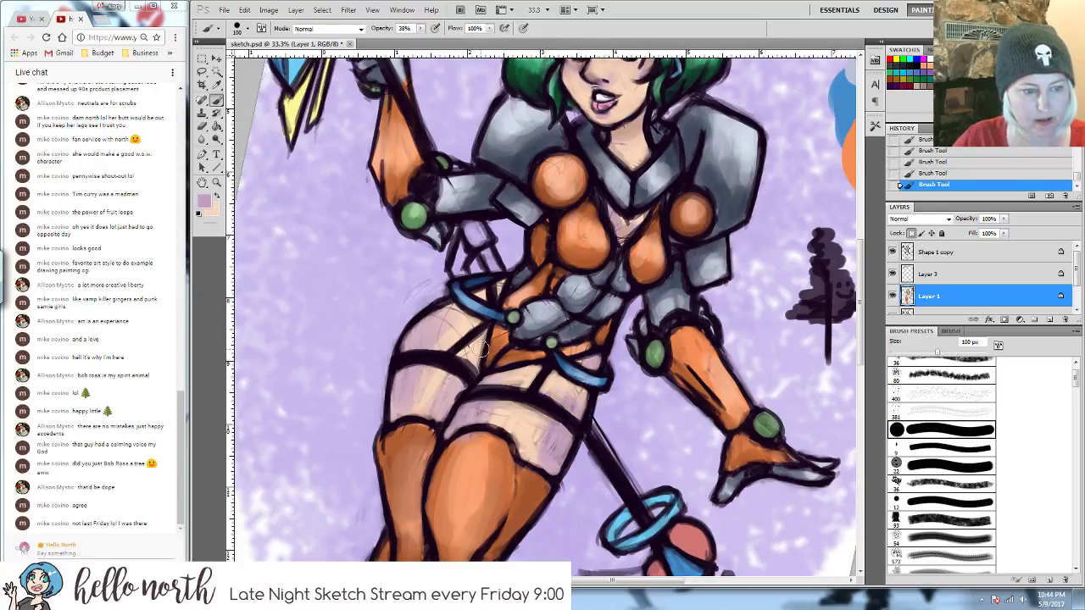
{"action": "left_click", "coordinate": [635, 124], "text": "alt"}
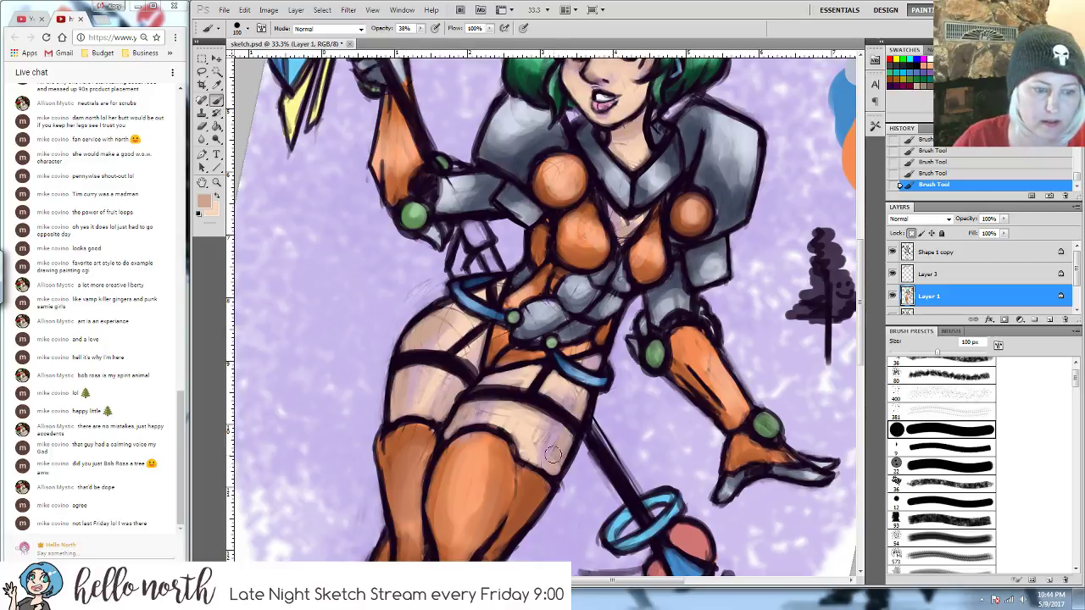
- Set the foreground colour to a pale cream (#fff0e5) based on the thigh's skin tone and paint highlights on both thighs
{"action": "left_click", "coordinate": [530, 430], "text": "alt"}
{"action": "left_click", "coordinate": [202, 204]}
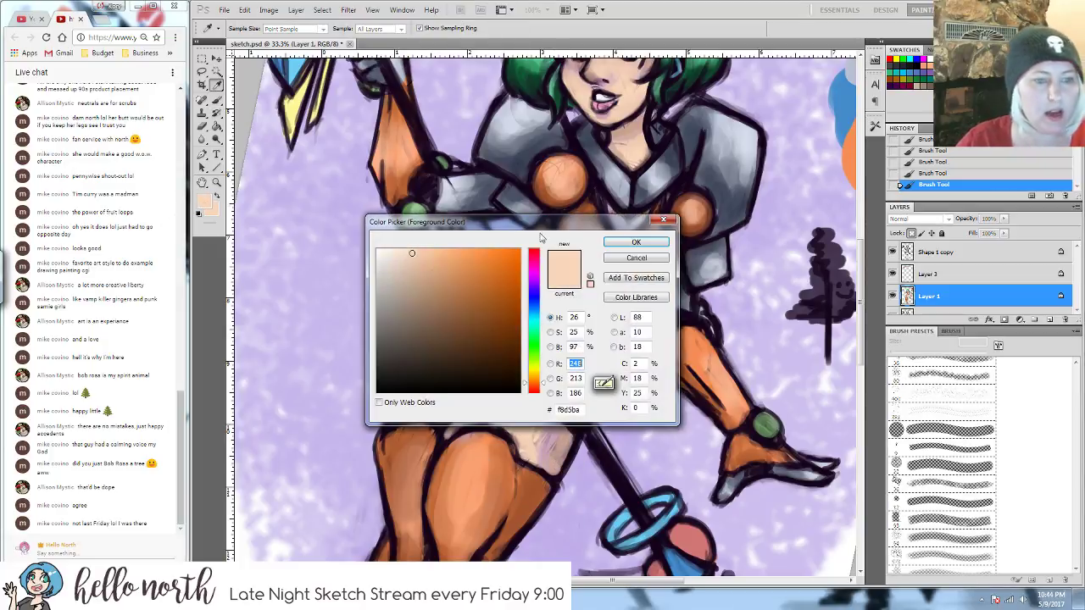
{"action": "left_click_drag", "start_coordinate": [410, 255], "coordinate": [391, 249]}
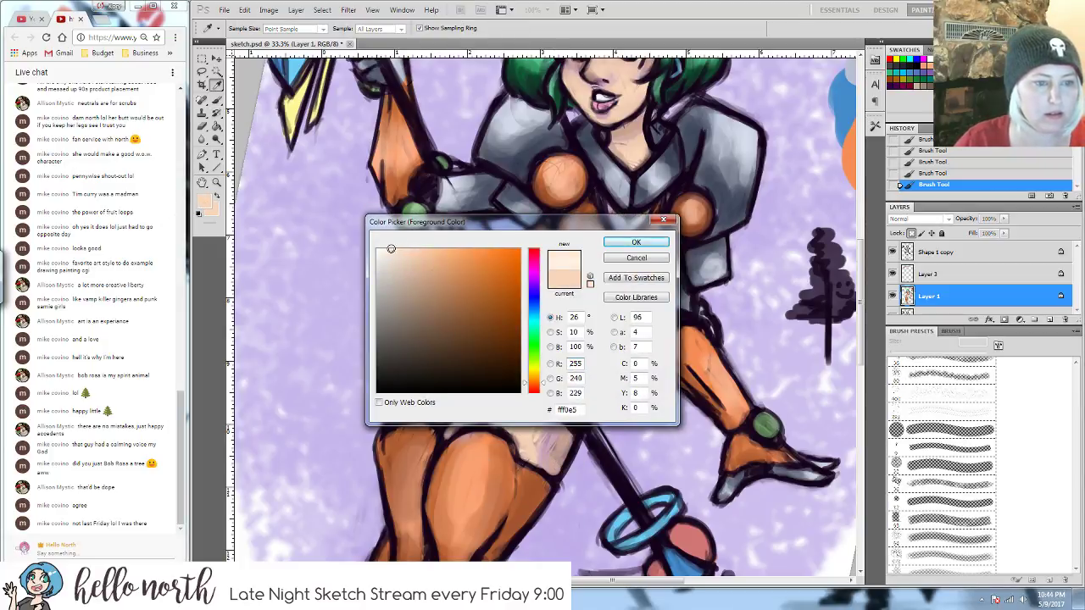
{"action": "left_click", "coordinate": [632, 243]}
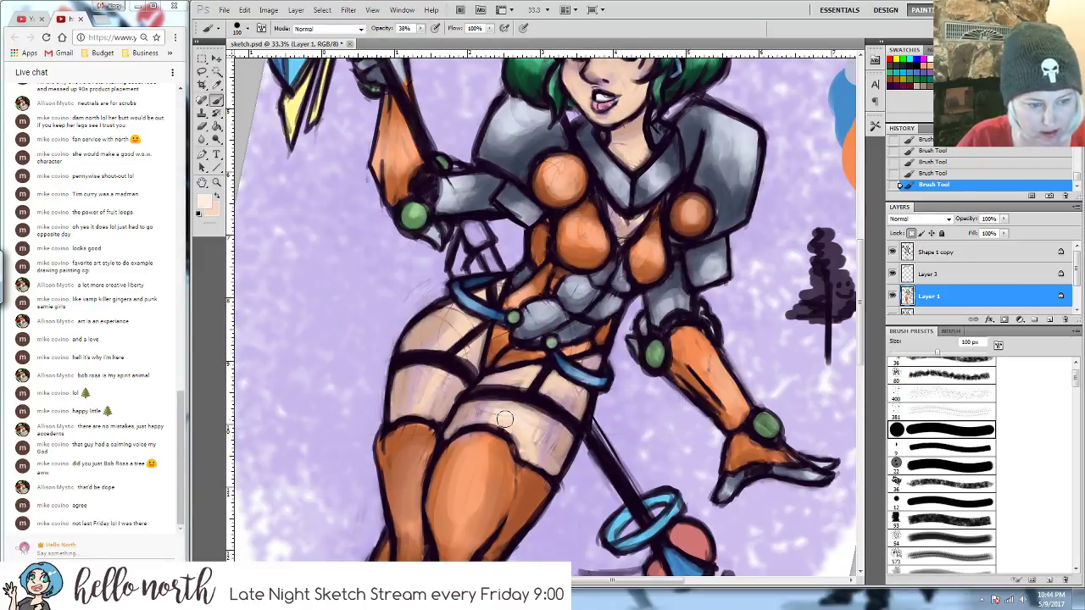
{"action": "left_click_drag", "start_coordinate": [499, 404], "coordinate": [523, 398]}
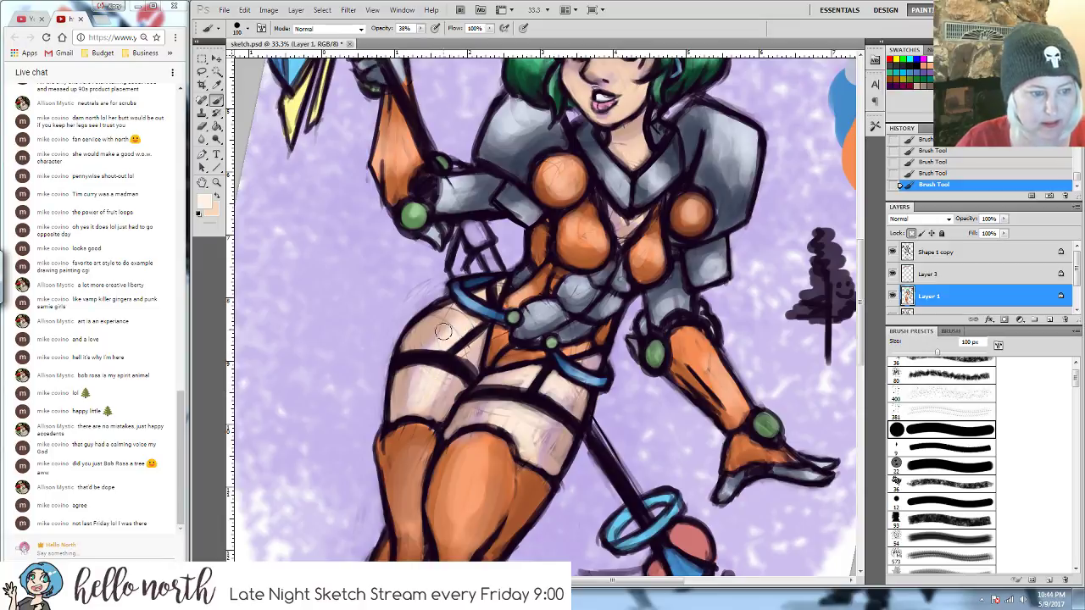
- Blend the thigh highlights and shadows with tones sampled from the skin, and touch up the stocking's upper edge with sampled orange
{"action": "left_click", "coordinate": [440, 339], "text": "alt"}
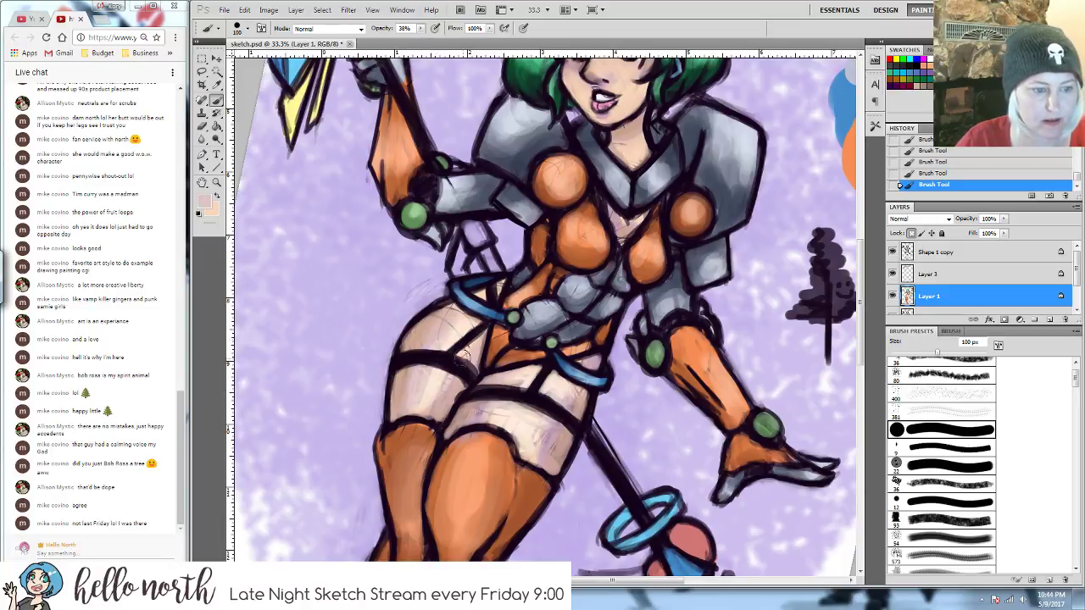
{"action": "left_click", "coordinate": [500, 417], "text": "alt"}
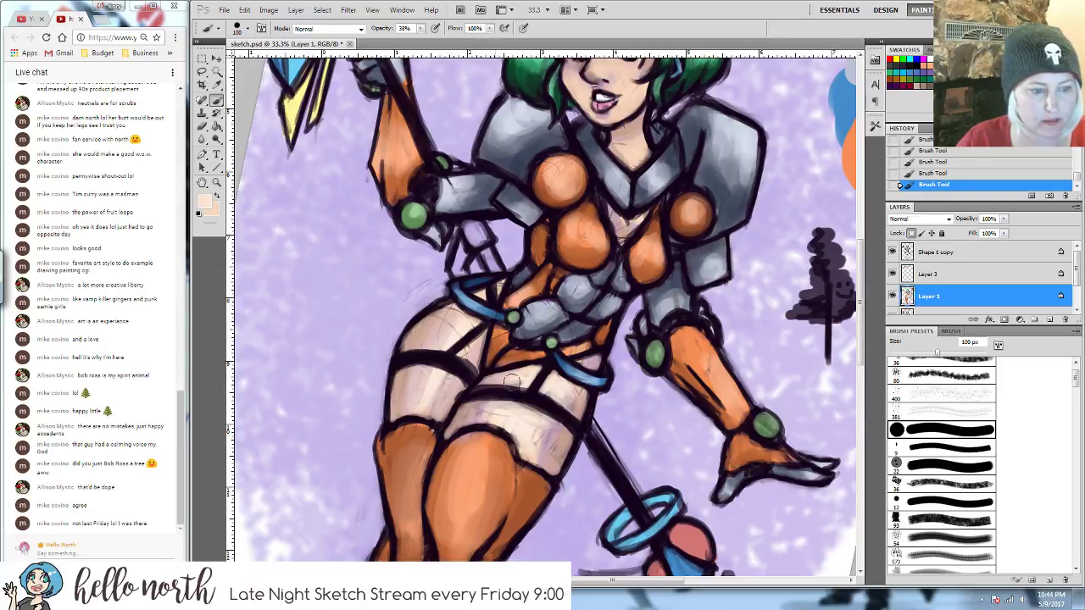
{"action": "left_click", "coordinate": [459, 440], "text": "alt"}
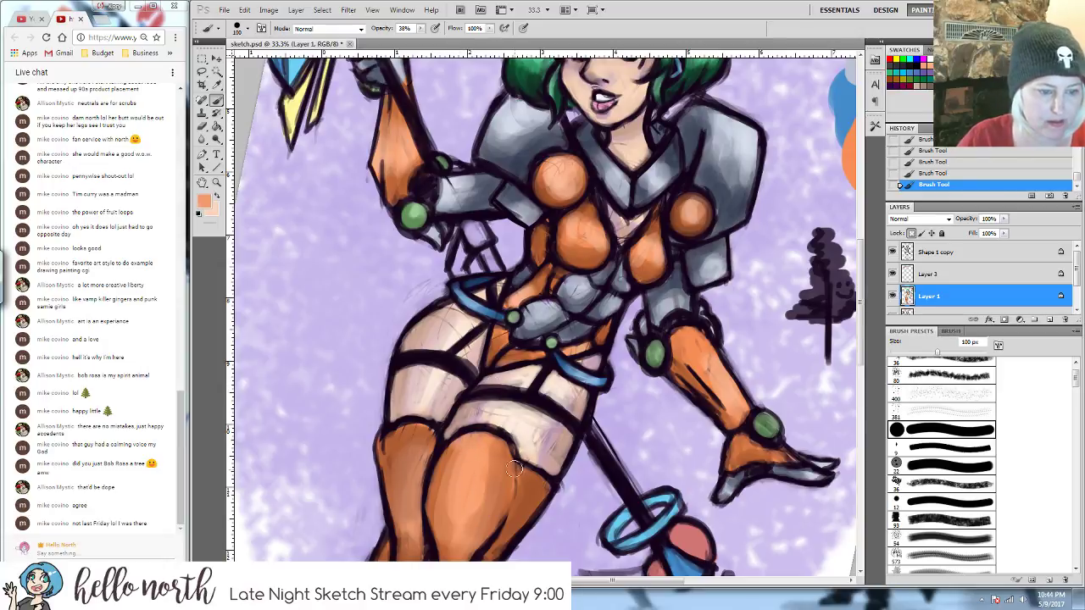
{"action": "left_click_drag", "start_coordinate": [527, 459], "coordinate": [548, 430]}
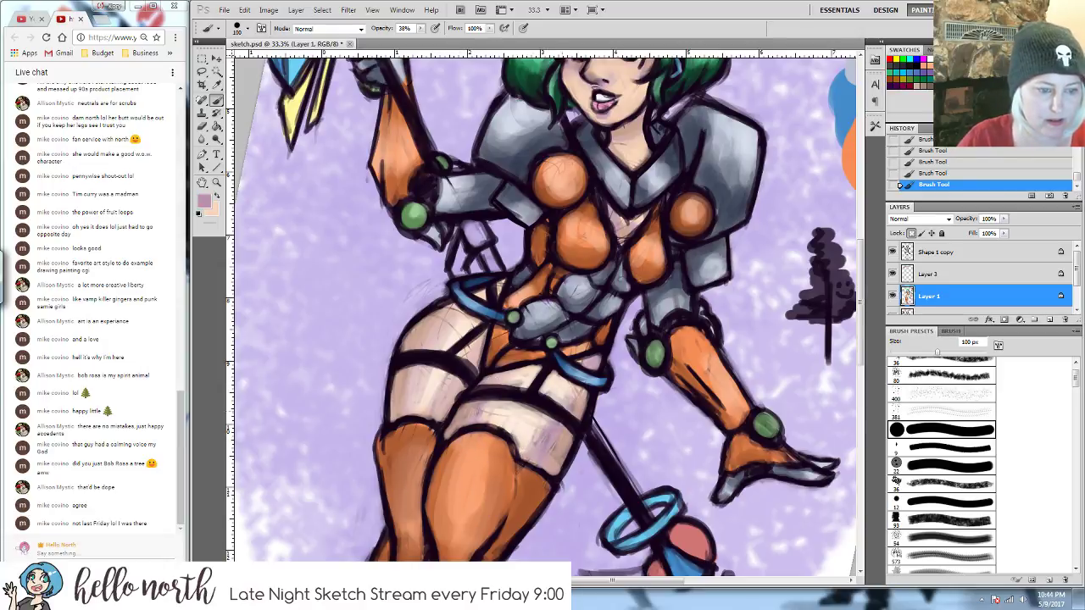
{"action": "left_click", "coordinate": [533, 436], "text": "alt"}
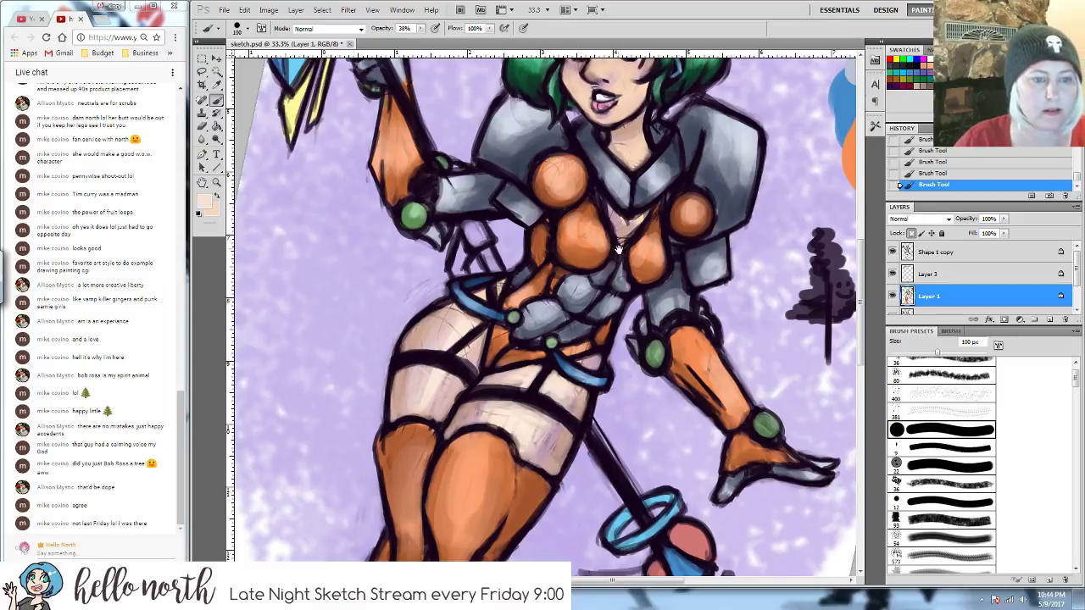
- Touch up the face with a 60 px brush, using soft pink (#f3c6c5) and skin tone sampled from the cheek
{"action": "mouse_move", "coordinate": [618, 252]}
{"action": "left_mouse_down"}
{"action": "mouse_move", "coordinate": [595, 294]}
{"action": "mouse_move", "coordinate": [596, 273]}
{"action": "left_mouse_up"}
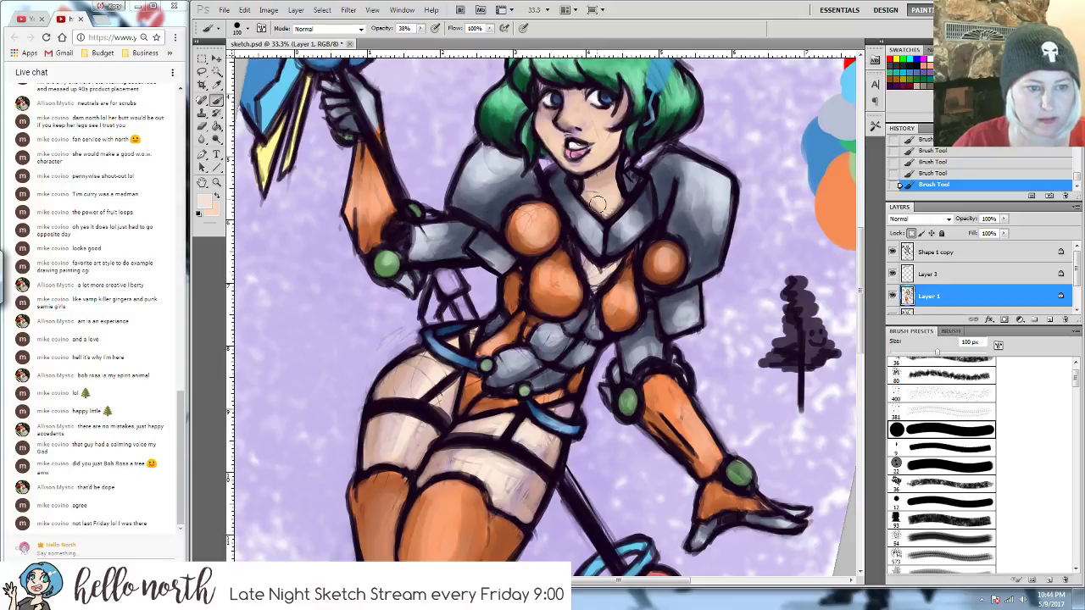
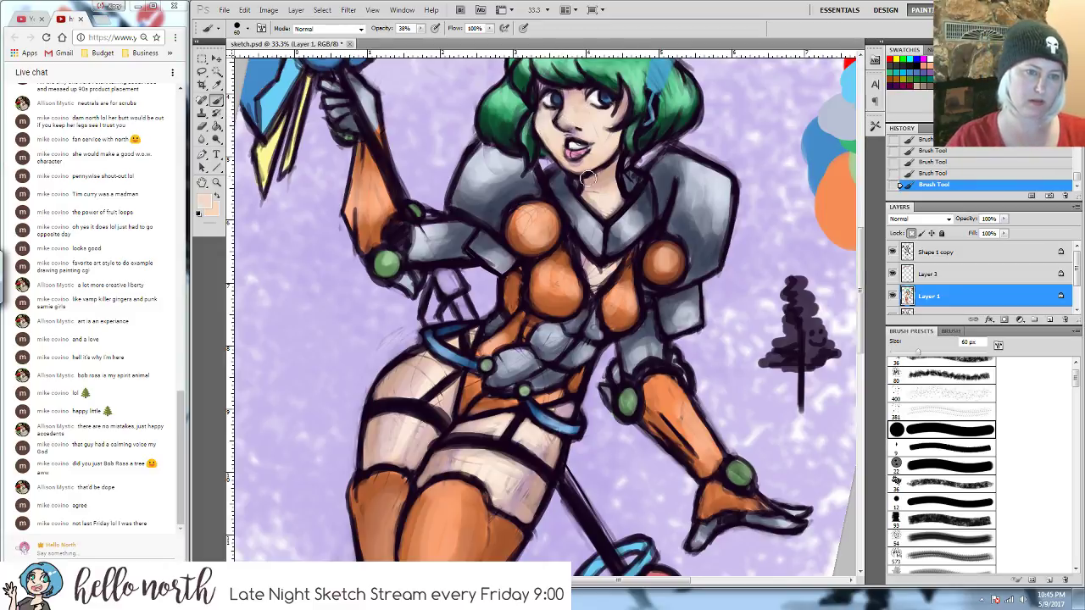
{"action": "left_click", "coordinate": [203, 201]}
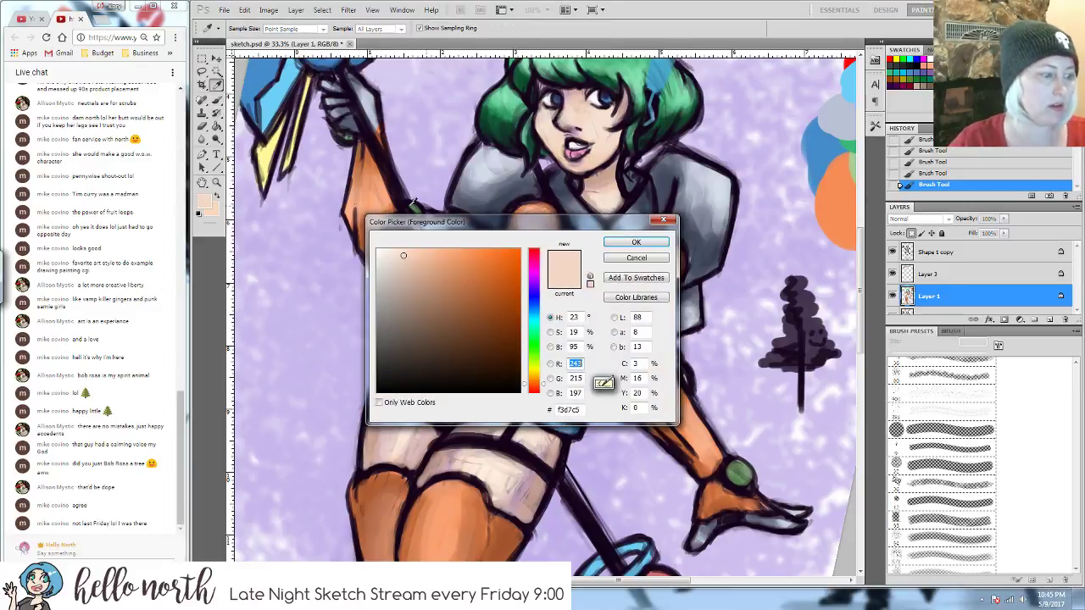
{"action": "left_click_drag", "start_coordinate": [524, 388], "coordinate": [527, 396]}
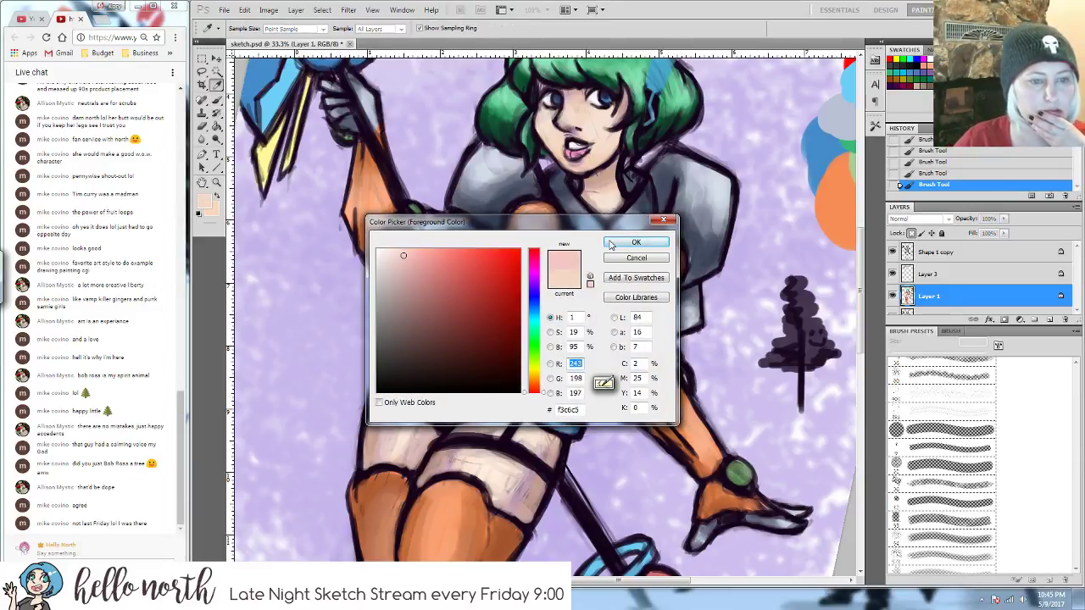
{"action": "left_click", "coordinate": [635, 242]}
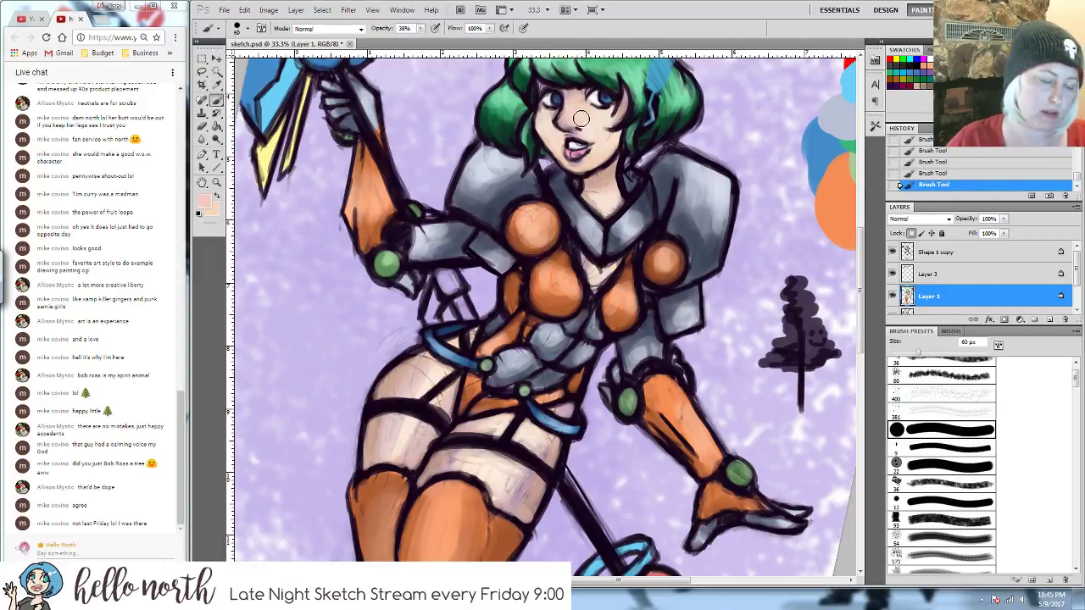
{"action": "left_click", "coordinate": [572, 115], "text": "alt"}
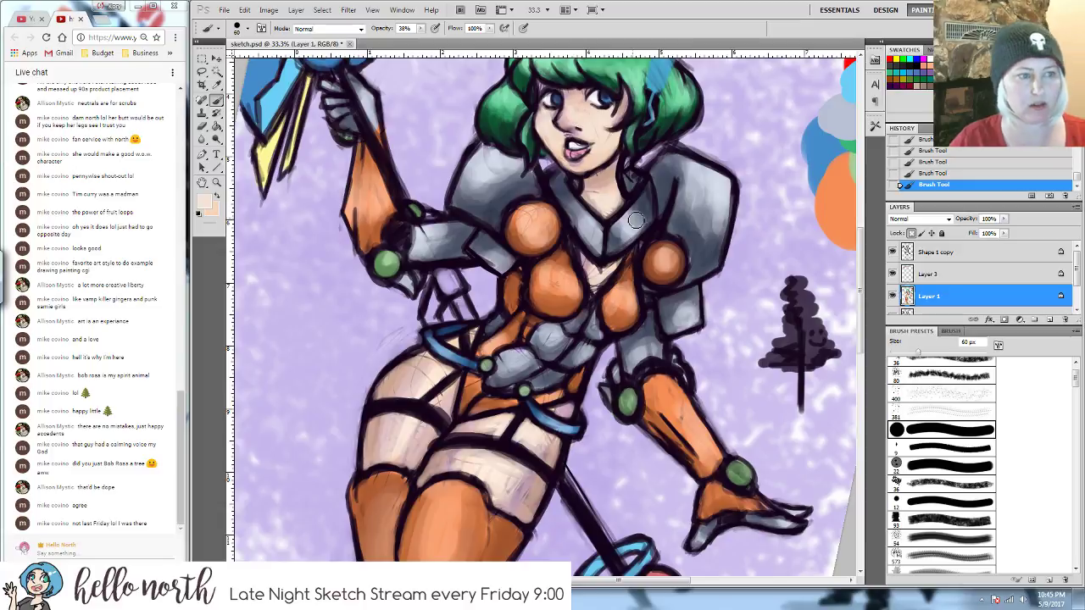
- Unlock Layer 1's transparent pixels and fill the jointed piece below the raised arm with slate grey (#7c828d), raising the brush opacity to 100%
{"action": "mouse_move", "coordinate": [601, 242]}
{"action": "left_mouse_down"}
{"action": "mouse_move", "coordinate": [545, 331]}
{"action": "mouse_move", "coordinate": [658, 191]}
{"action": "mouse_move", "coordinate": [691, 287]}
{"action": "mouse_move", "coordinate": [679, 317]}
{"action": "left_mouse_up"}
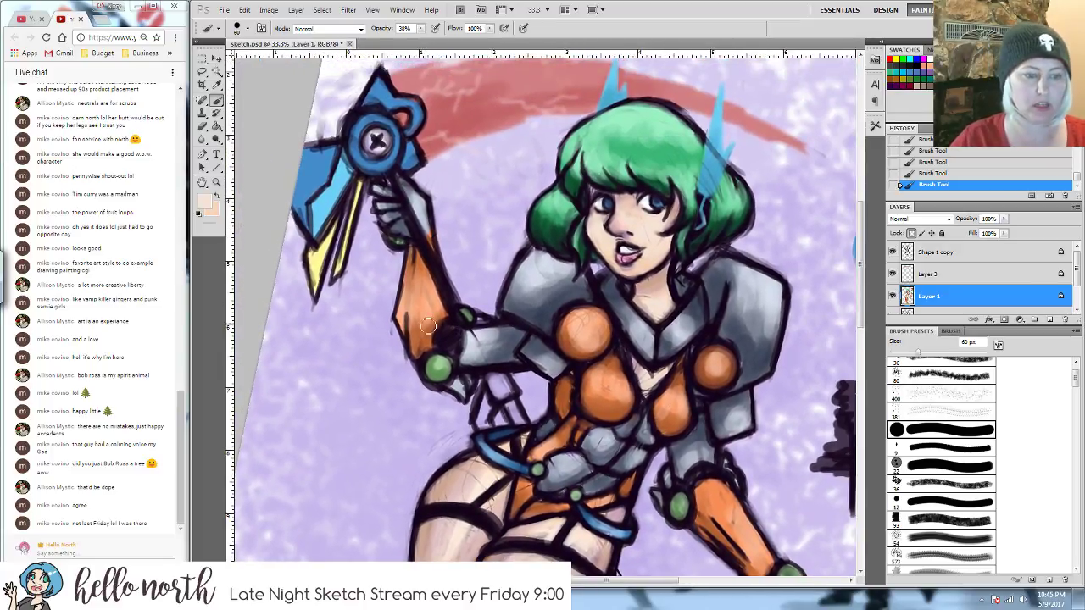
{"action": "left_click_drag", "start_coordinate": [581, 440], "coordinate": [477, 267]}
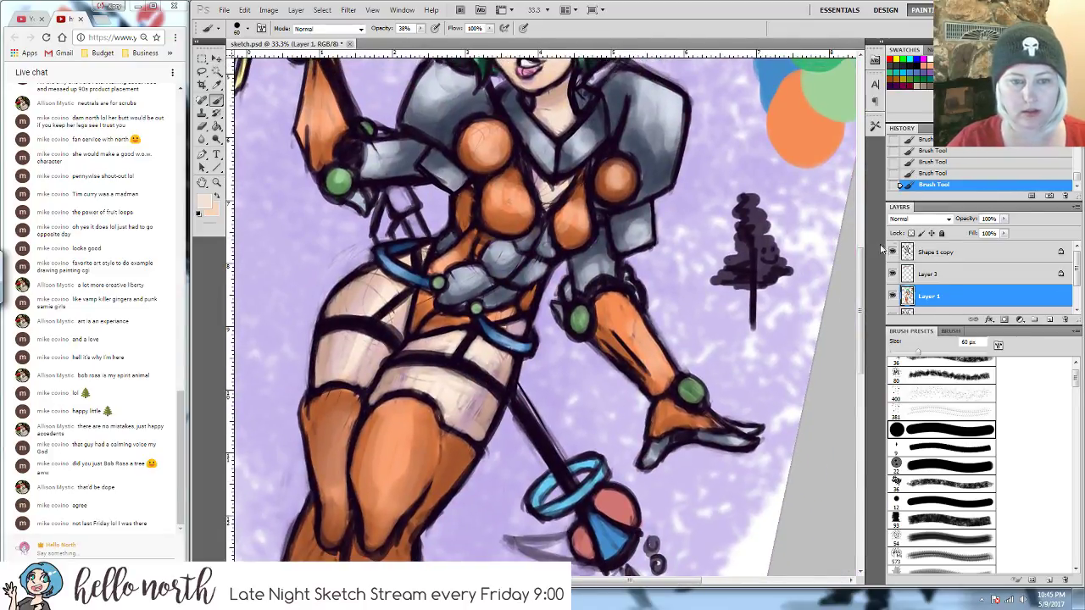
{"action": "mouse_move", "coordinate": [336, 242]}
{"action": "left_mouse_down"}
{"action": "mouse_move", "coordinate": [408, 362]}
{"action": "mouse_move", "coordinate": [404, 305]}
{"action": "left_mouse_up"}
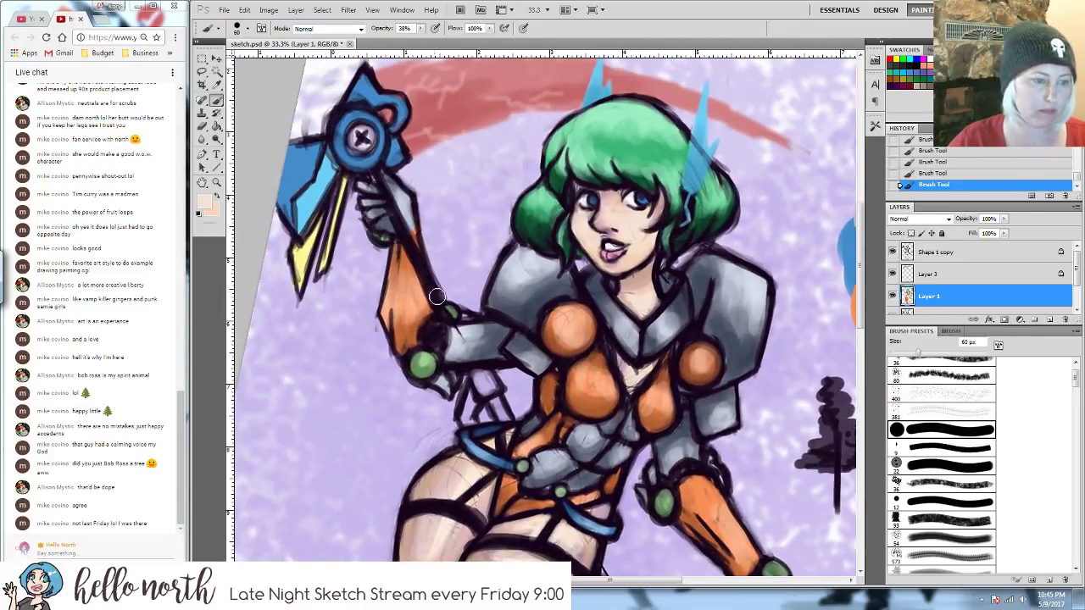
{"action": "left_click_drag", "start_coordinate": [667, 310], "coordinate": [595, 276]}
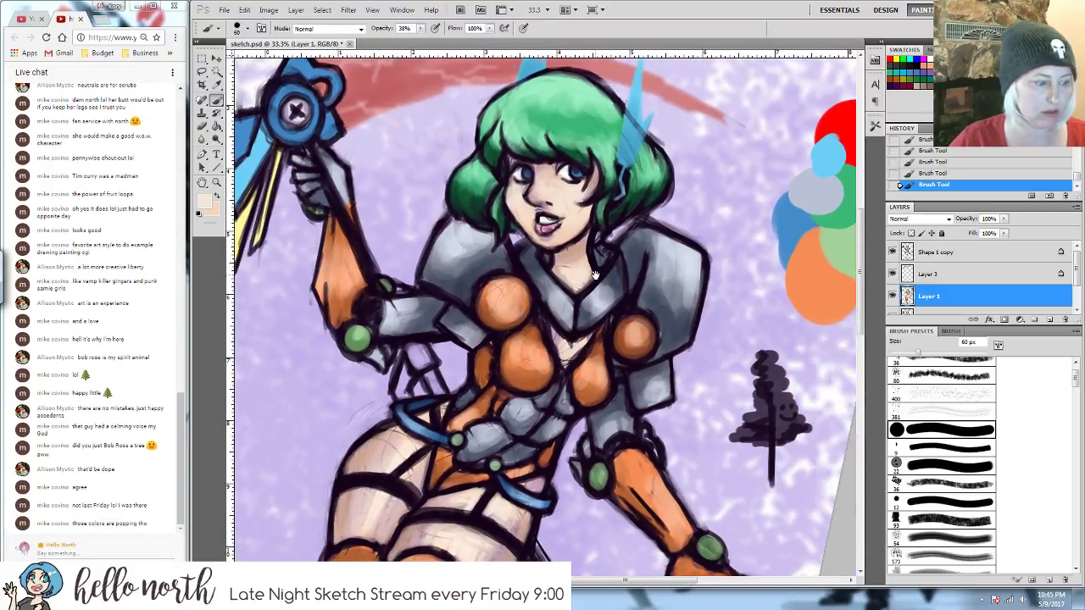
{"action": "left_click", "coordinate": [821, 186], "text": "alt"}
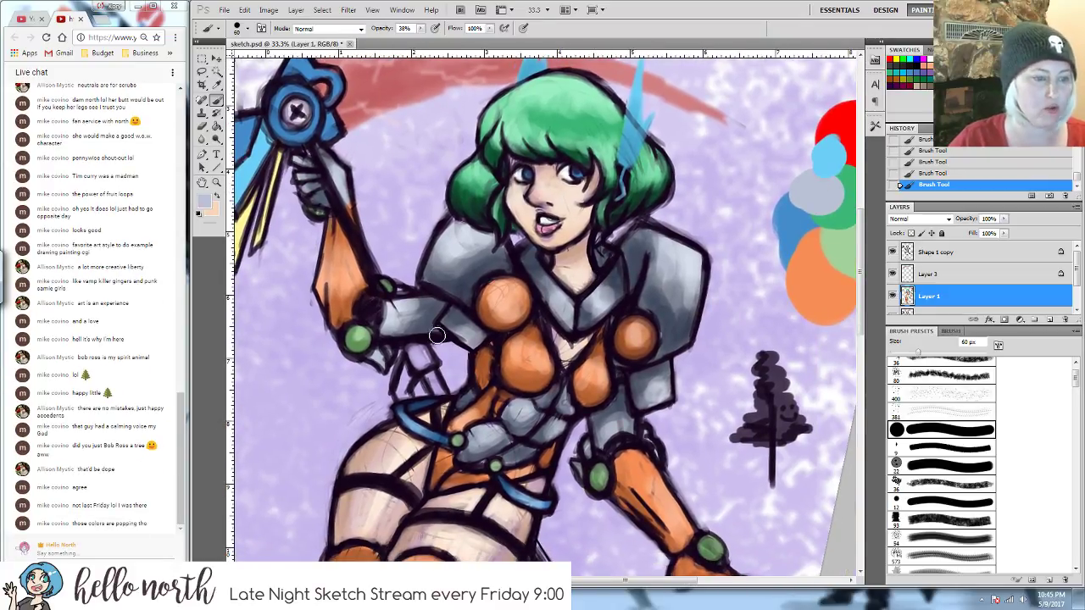
{"action": "left_click", "coordinate": [204, 201]}
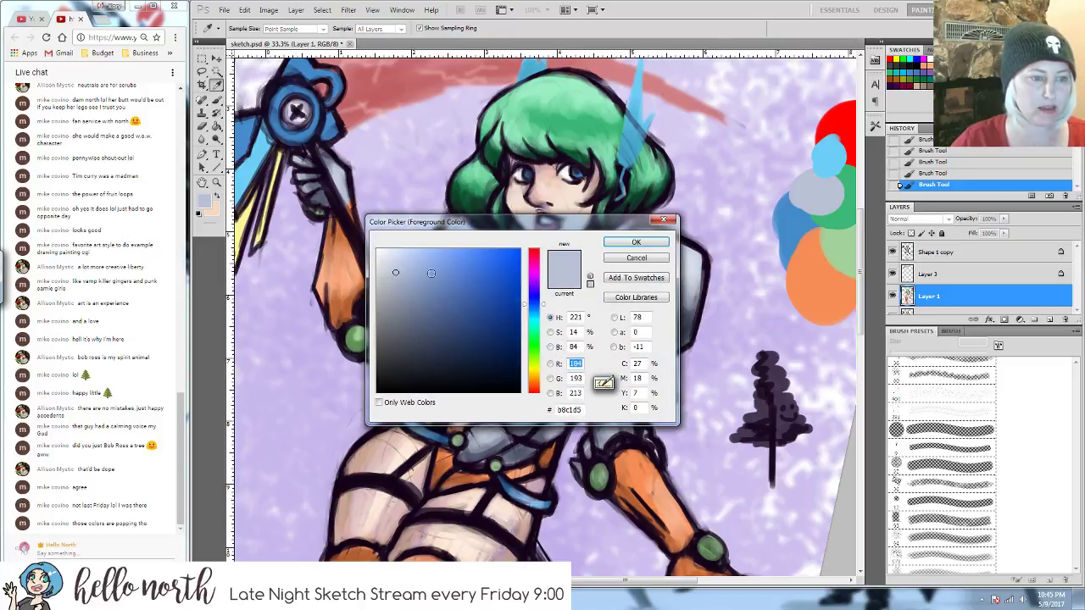
{"action": "left_click_drag", "start_coordinate": [395, 274], "coordinate": [392, 313]}
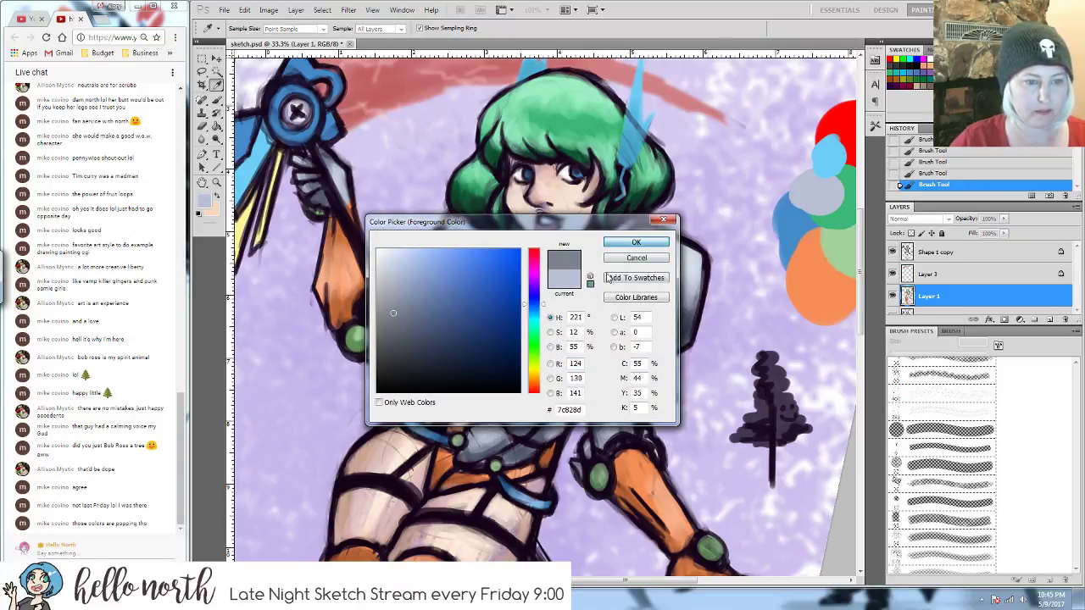
{"action": "left_click", "coordinate": [634, 243]}
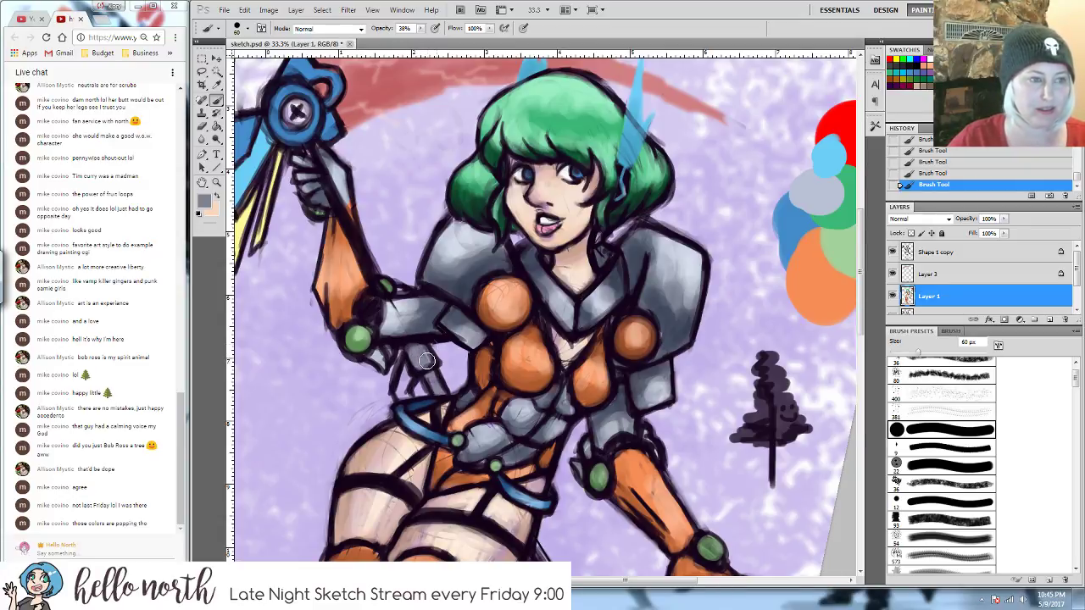
{"action": "left_click", "coordinate": [421, 29]}
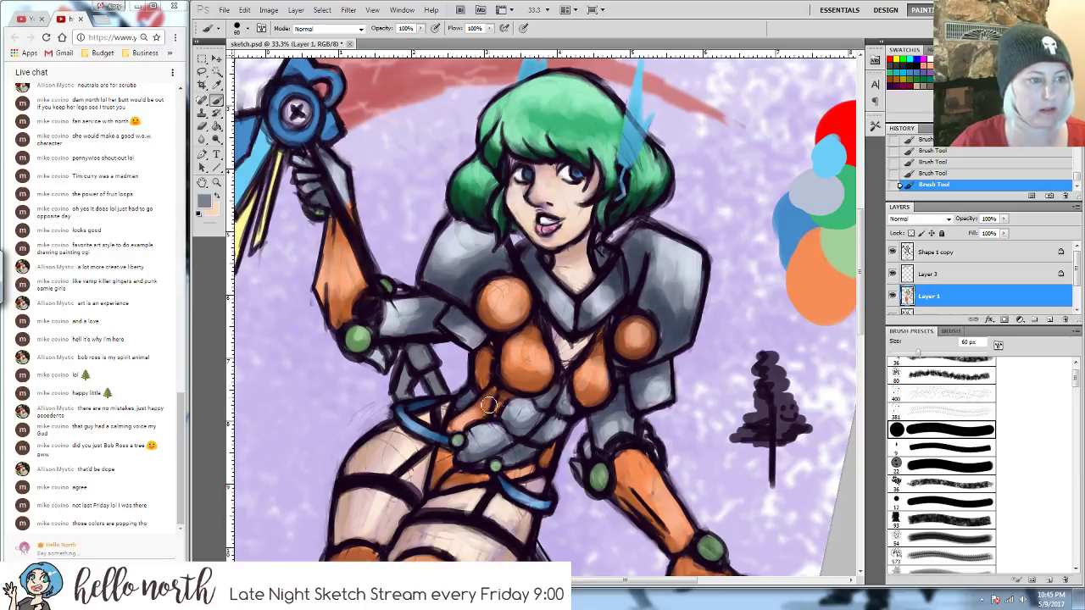
- Fill the crescent blade at the staff's lower end with the same slate grey
{"action": "left_click_drag", "start_coordinate": [550, 475], "coordinate": [537, 412]}
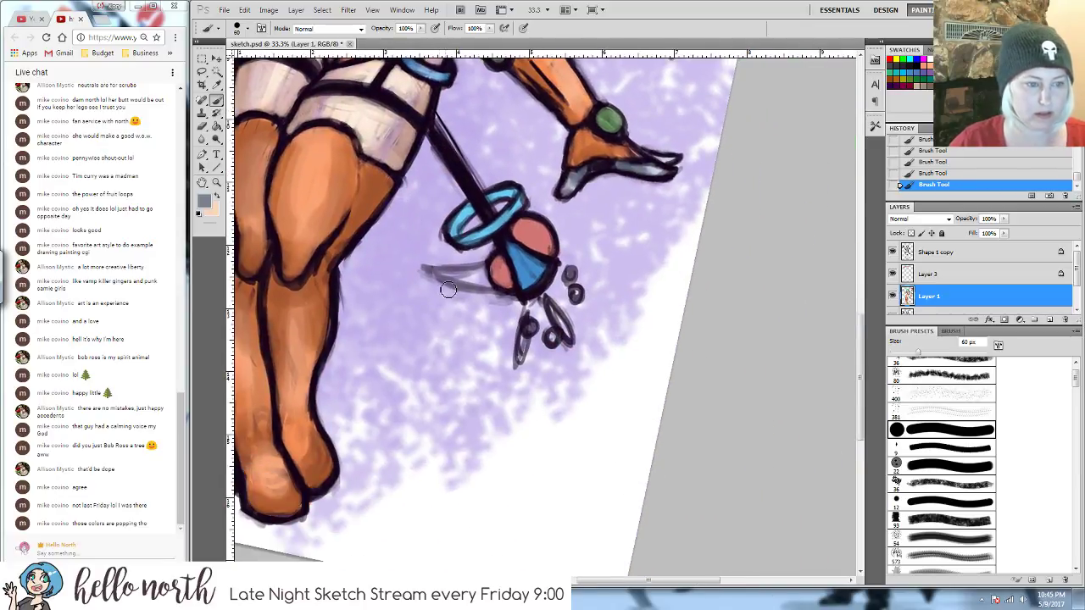
{"action": "mouse_move", "coordinate": [451, 278]}
{"action": "left_mouse_down"}
{"action": "mouse_move", "coordinate": [428, 269]}
{"action": "mouse_move", "coordinate": [490, 268]}
{"action": "mouse_move", "coordinate": [488, 281]}
{"action": "left_mouse_up"}
{"action": "key", "text": "ctrl+minus"}
{"action": "key", "text": "ctrl+minus"}
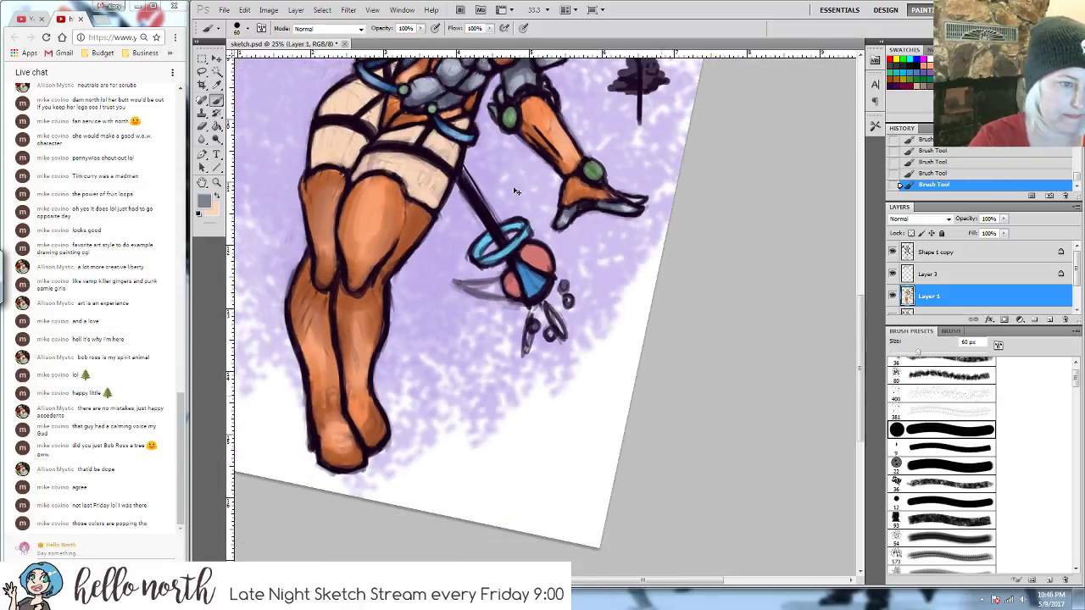
{"action": "left_click_drag", "start_coordinate": [492, 195], "coordinate": [486, 297]}
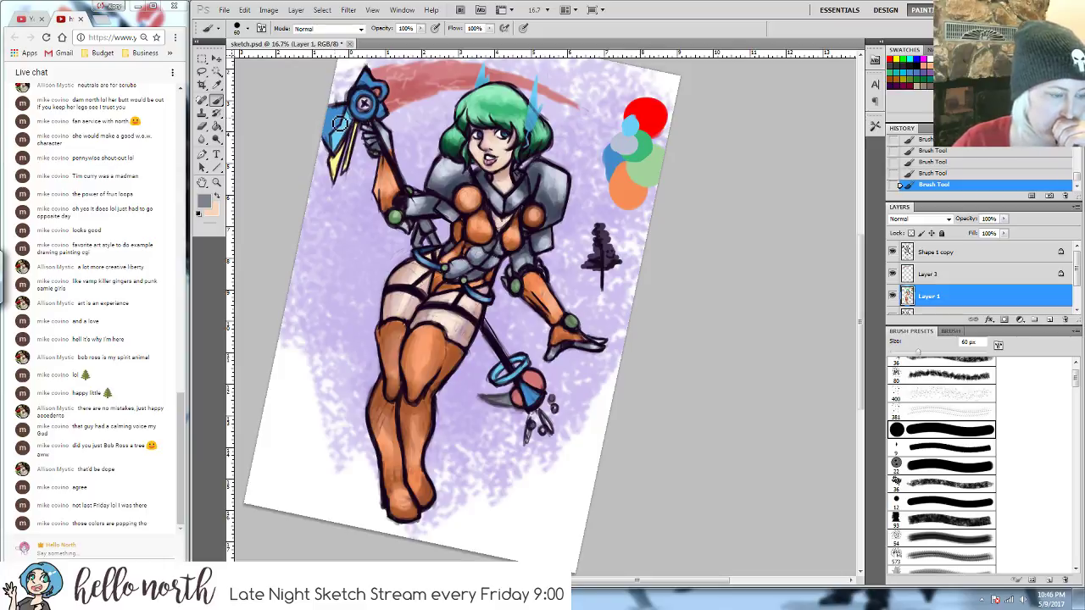
- Sample the blue of the staff head and darken it to a deeper blue as the brush colour
{"action": "key", "text": "i"}
{"action": "left_click", "coordinate": [337, 119]}
{"action": "left_click", "coordinate": [204, 201]}
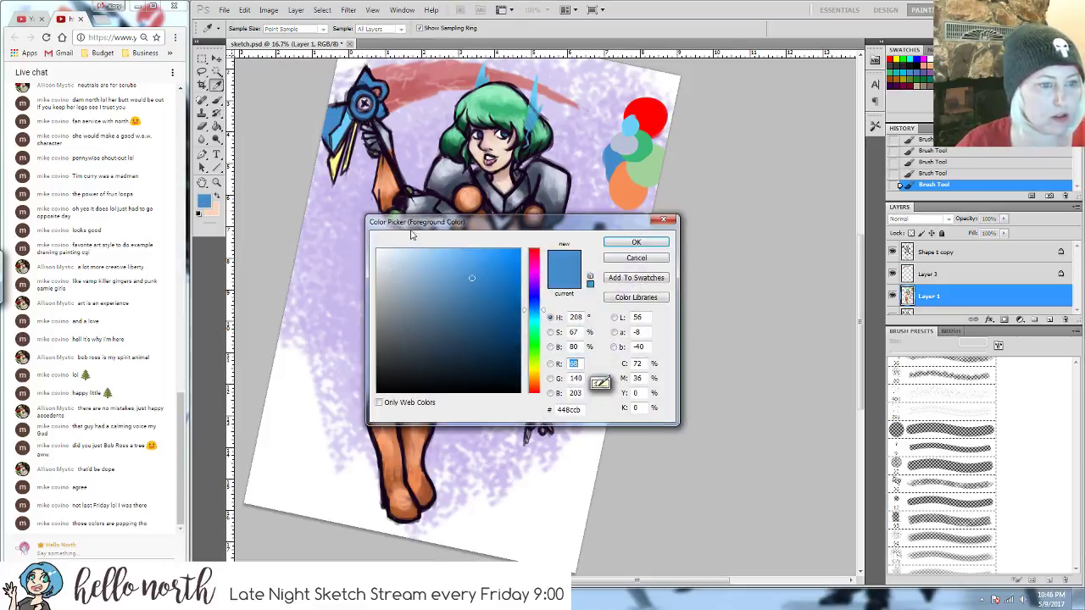
{"action": "left_click", "coordinate": [478, 317]}
{"action": "left_click", "coordinate": [636, 242]}
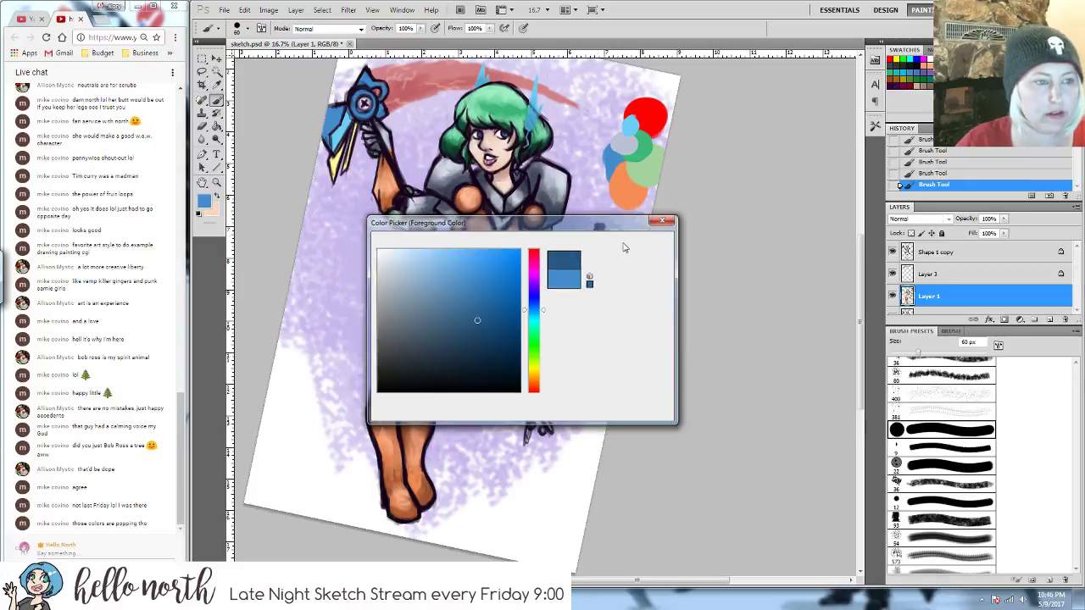
{"action": "key", "text": "b"}
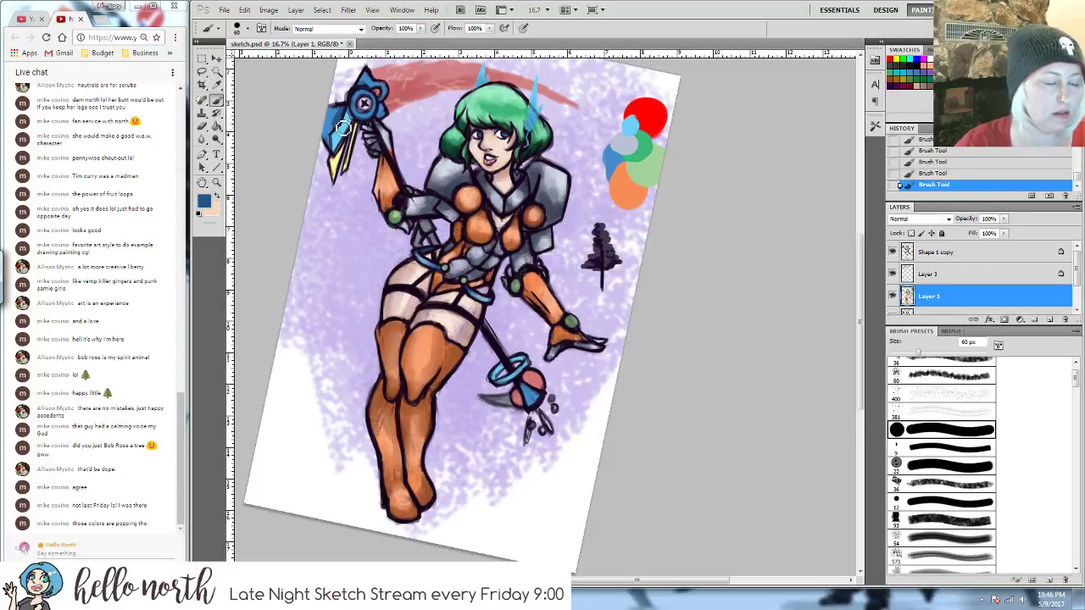
- Step back three brush strokes and shade the staff head with the deep blue at 49% brush opacity
{"action": "left_click", "coordinate": [912, 174]}
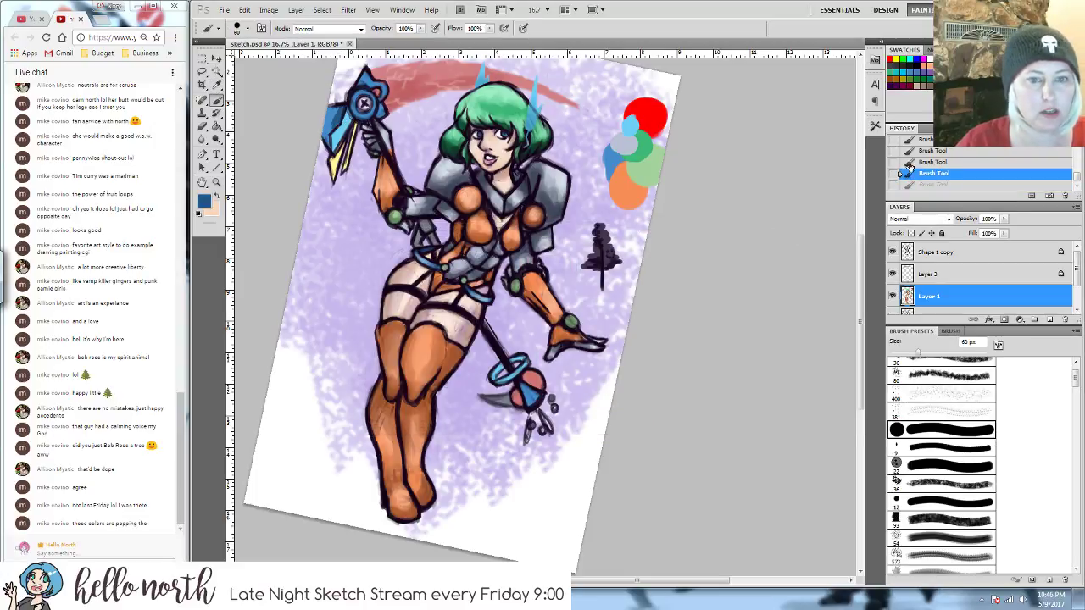
{"action": "left_click", "coordinate": [911, 162]}
{"action": "left_click", "coordinate": [912, 151]}
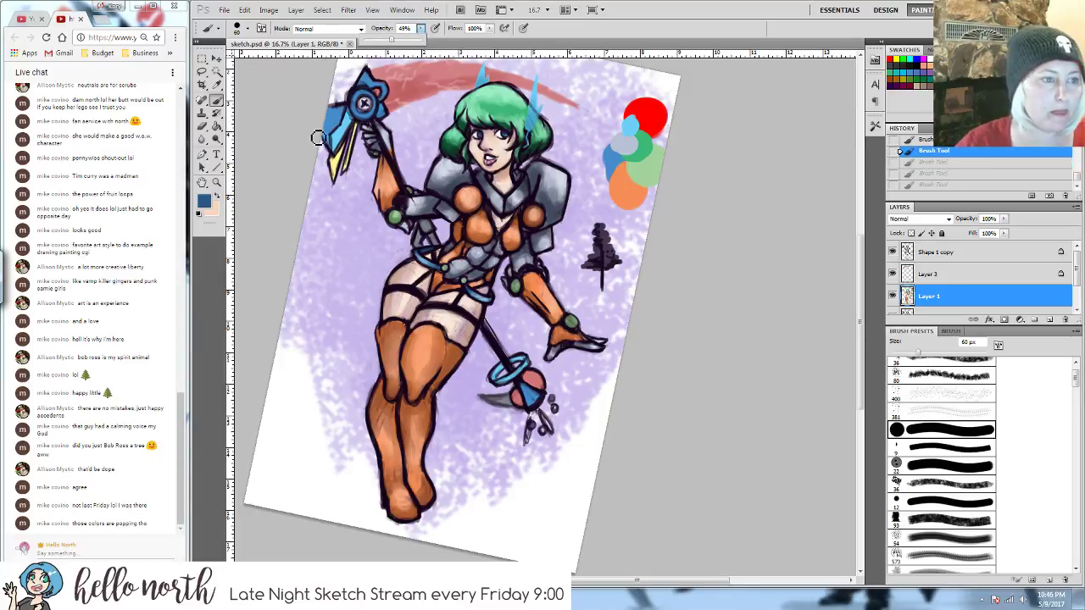
{"action": "mouse_move", "coordinate": [348, 108]}
{"action": "left_mouse_down"}
{"action": "mouse_move", "coordinate": [331, 127]}
{"action": "mouse_move", "coordinate": [373, 103]}
{"action": "mouse_move", "coordinate": [361, 112]}
{"action": "mouse_move", "coordinate": [380, 108]}
{"action": "mouse_move", "coordinate": [383, 118]}
{"action": "mouse_move", "coordinate": [389, 100]}
{"action": "mouse_move", "coordinate": [369, 107]}
{"action": "mouse_move", "coordinate": [356, 88]}
{"action": "mouse_move", "coordinate": [373, 103]}
{"action": "mouse_move", "coordinate": [379, 88]}
{"action": "mouse_move", "coordinate": [378, 105]}
{"action": "left_mouse_up"}
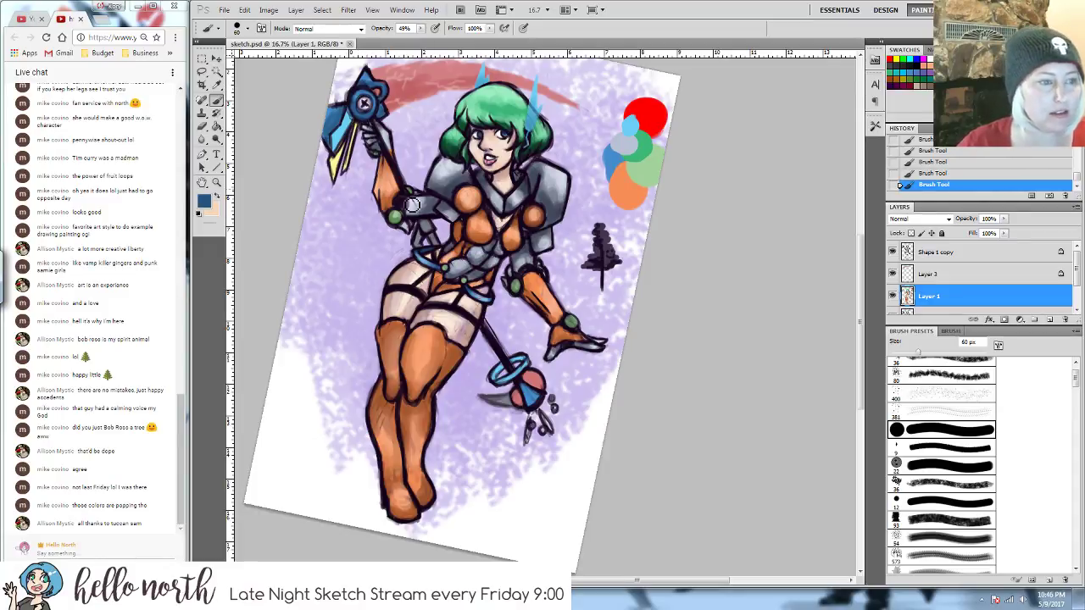
- Dab light blue from the colour swatches onto the staff head, and darken it to #3984a2 for shading the light blue bands
{"action": "left_click", "coordinate": [631, 124], "text": "alt"}
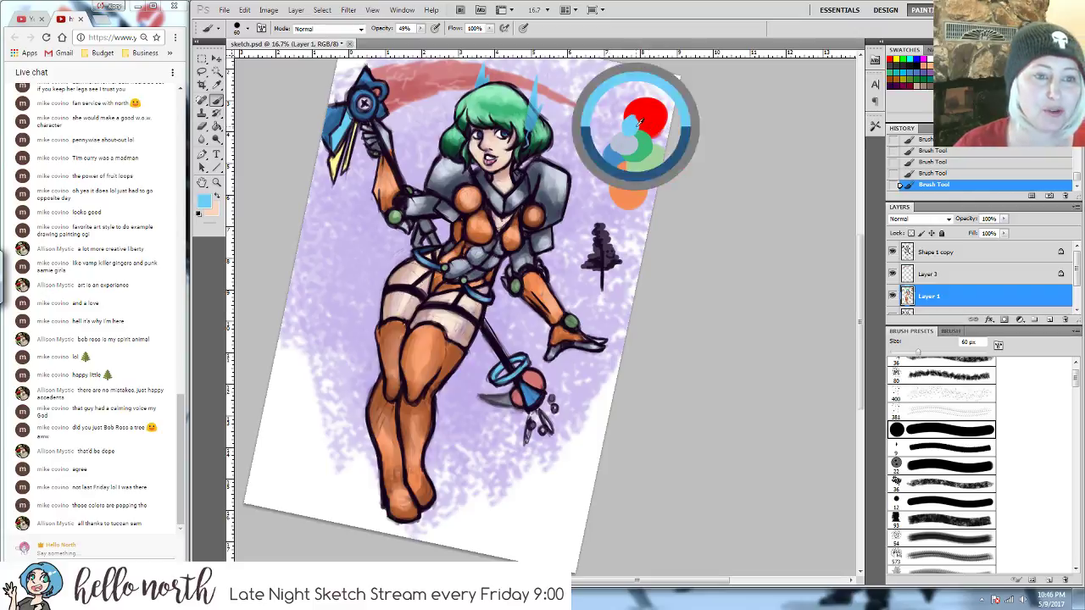
{"action": "mouse_move", "coordinate": [370, 107]}
{"action": "left_mouse_down"}
{"action": "mouse_move", "coordinate": [359, 119]}
{"action": "mouse_move", "coordinate": [364, 103]}
{"action": "left_mouse_up"}
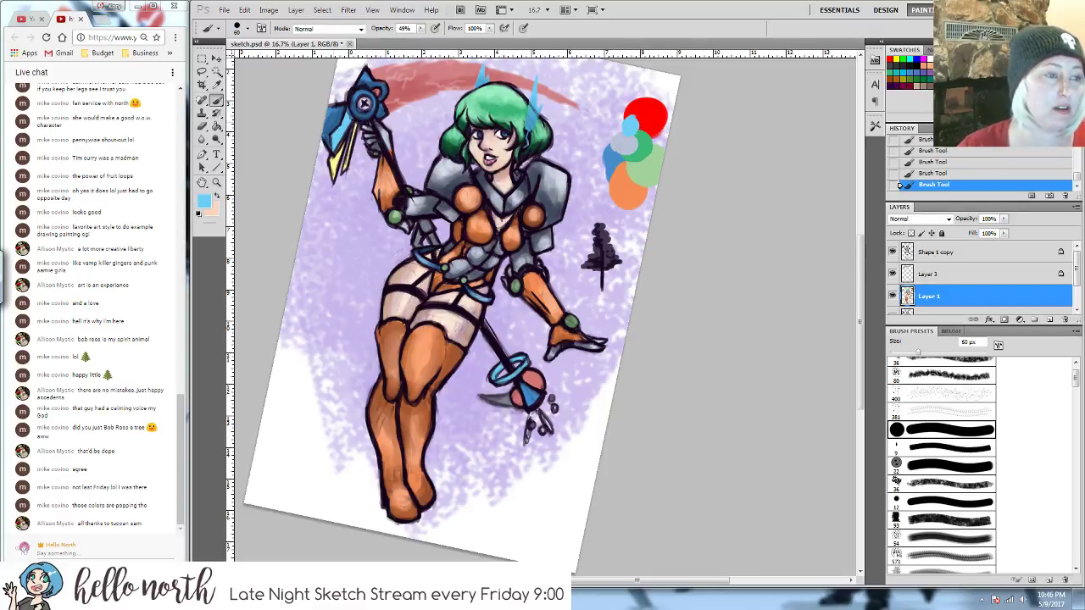
{"action": "left_click", "coordinate": [204, 201]}
{"action": "left_click_drag", "start_coordinate": [457, 264], "coordinate": [469, 297]}
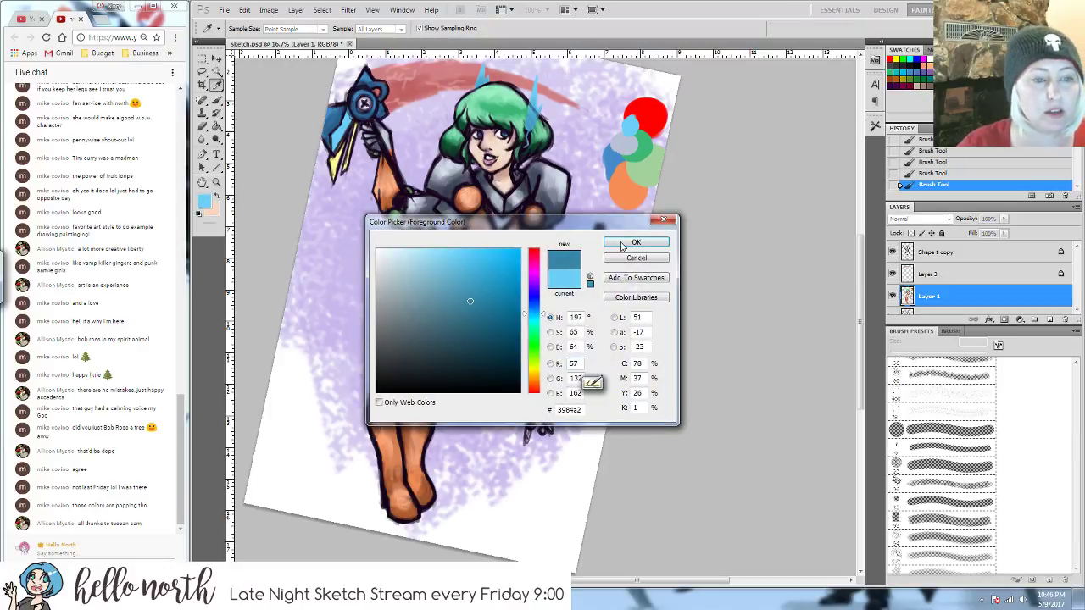
{"action": "left_click", "coordinate": [628, 243]}
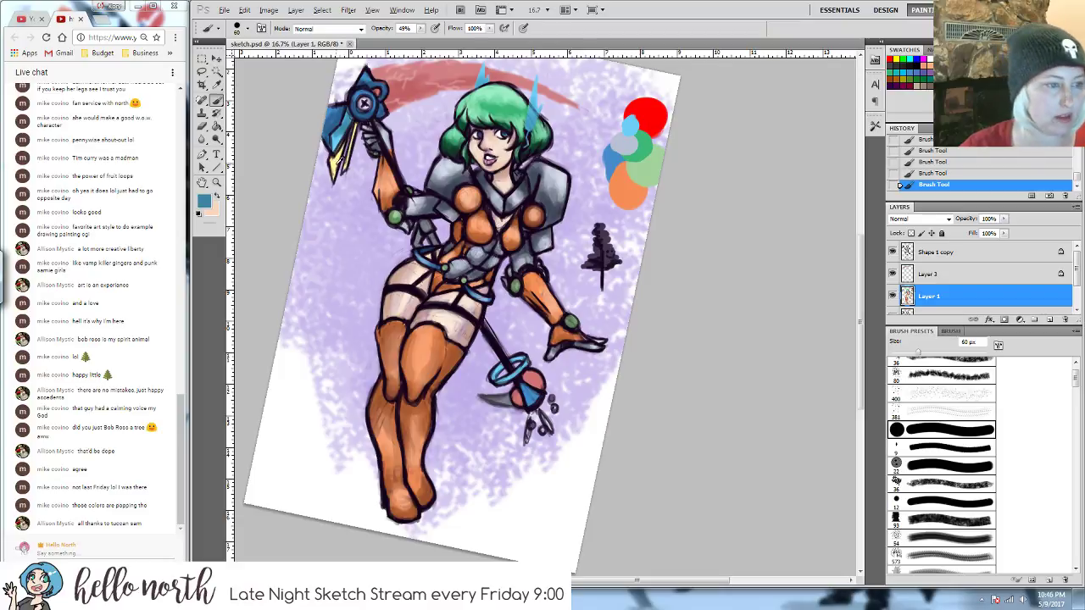
- Sample the pale yellow of the staff's blades, darken it to an olive yellow and shade the yellow blades
{"action": "key", "text": "i"}
{"action": "left_click", "coordinate": [204, 201]}
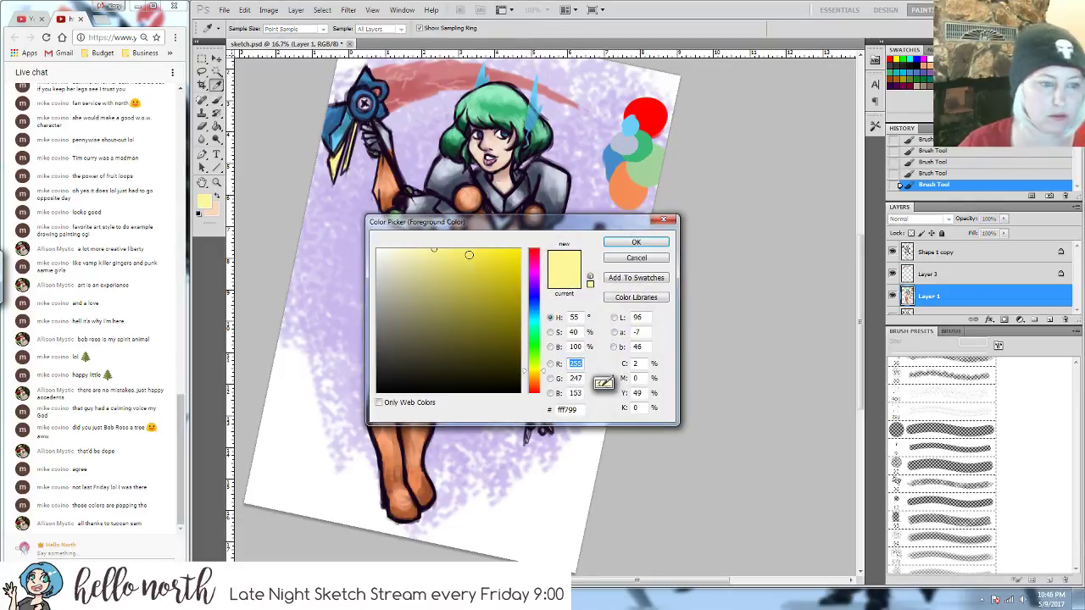
{"action": "left_click", "coordinate": [635, 242]}
{"action": "key", "text": "b"}
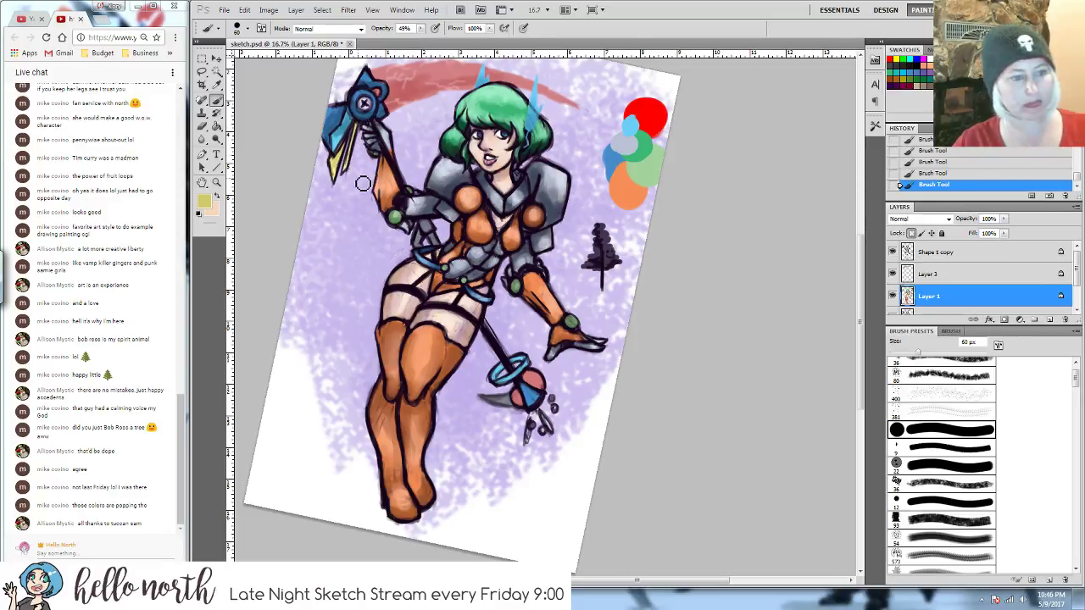
- Touch up the staff head and the raised arm's armour with blues and grey sampled from the painting
{"action": "left_click", "coordinate": [334, 111], "text": "alt"}
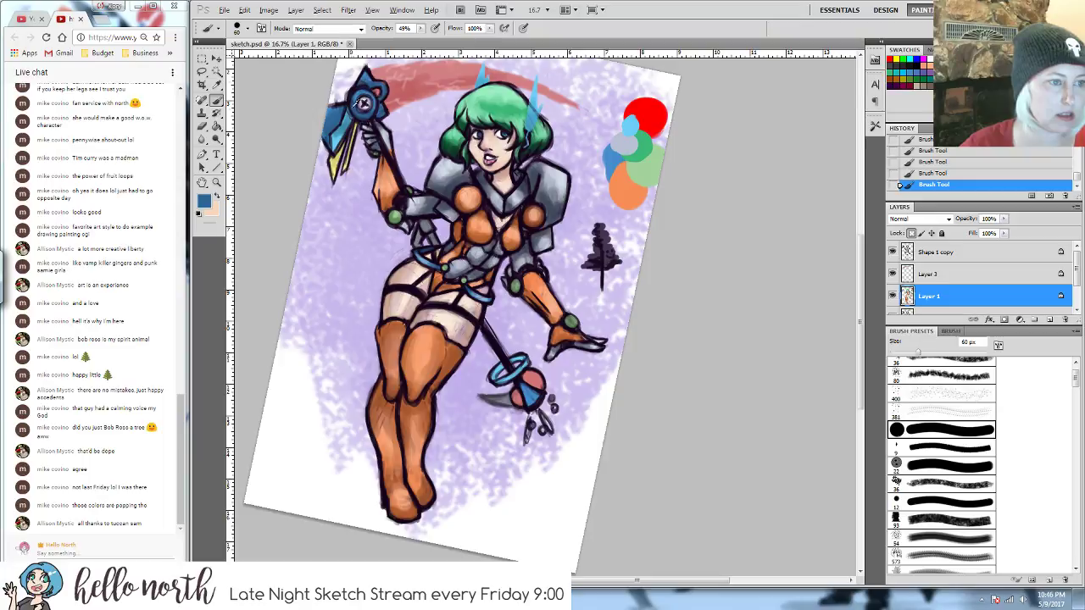
{"action": "left_click", "coordinate": [363, 102], "text": "alt"}
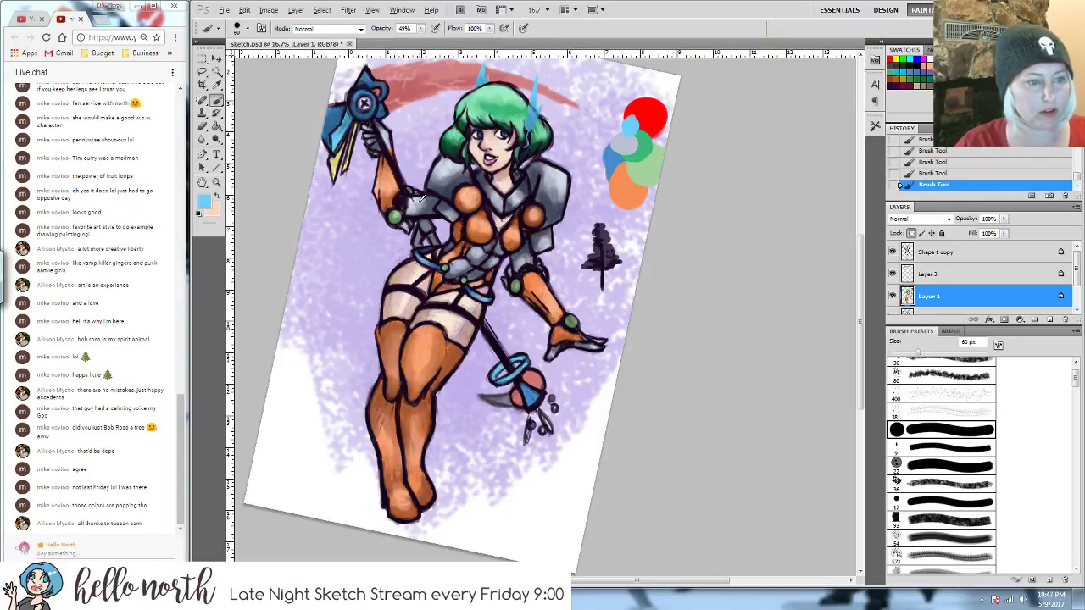
{"action": "left_click", "coordinate": [419, 212], "text": "alt"}
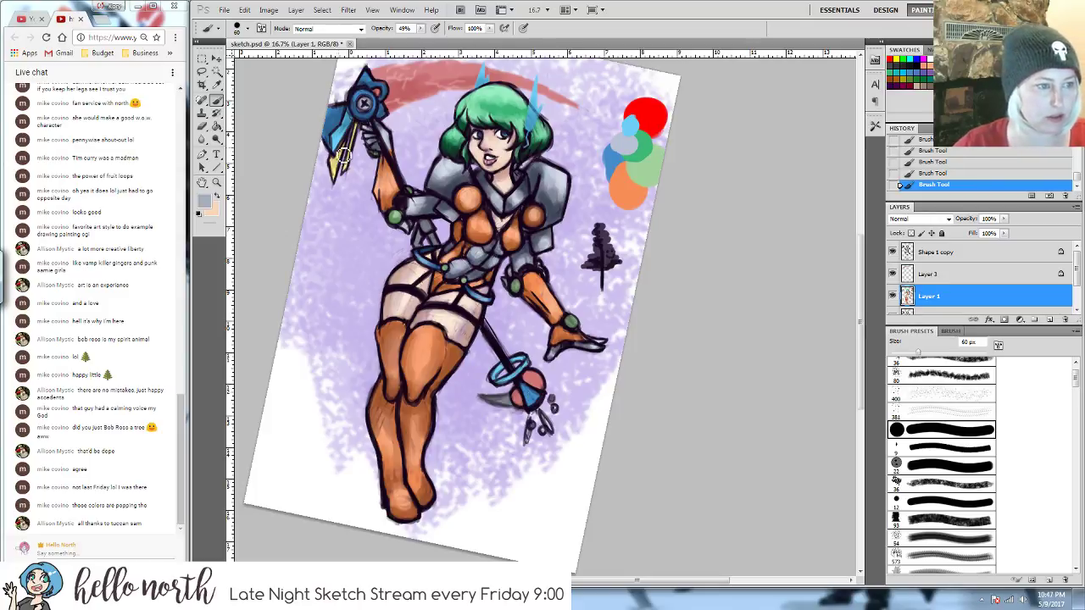
- Shade the orb at the staff's lower end with the staff head's blue and a dark red (#9c4848) derived from the orb
{"action": "left_click", "coordinate": [362, 103], "text": "alt"}
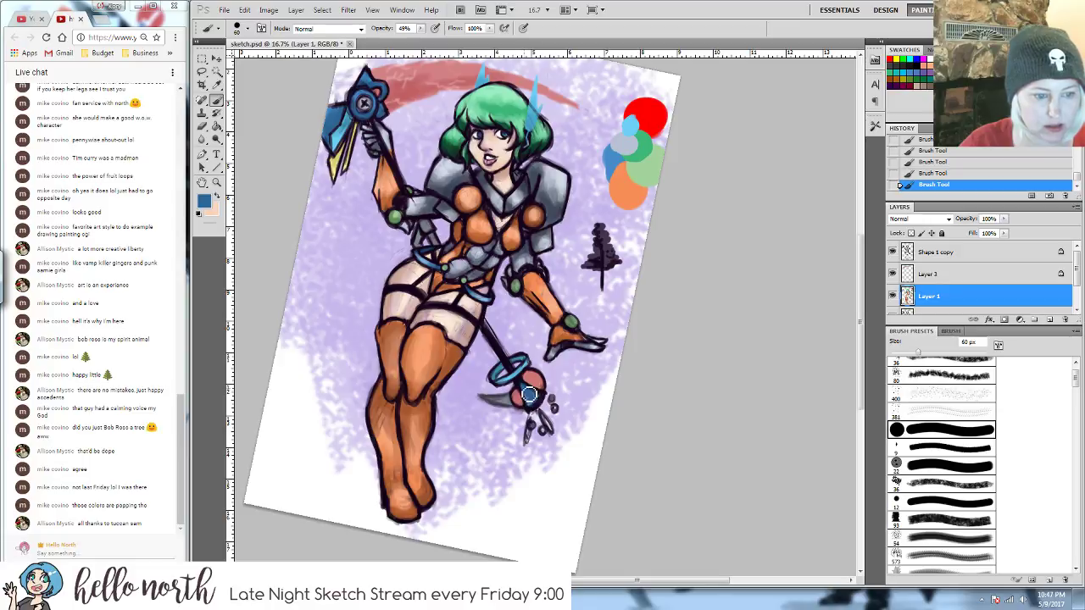
{"action": "left_click", "coordinate": [534, 379], "text": "alt"}
{"action": "left_click", "coordinate": [202, 201]}
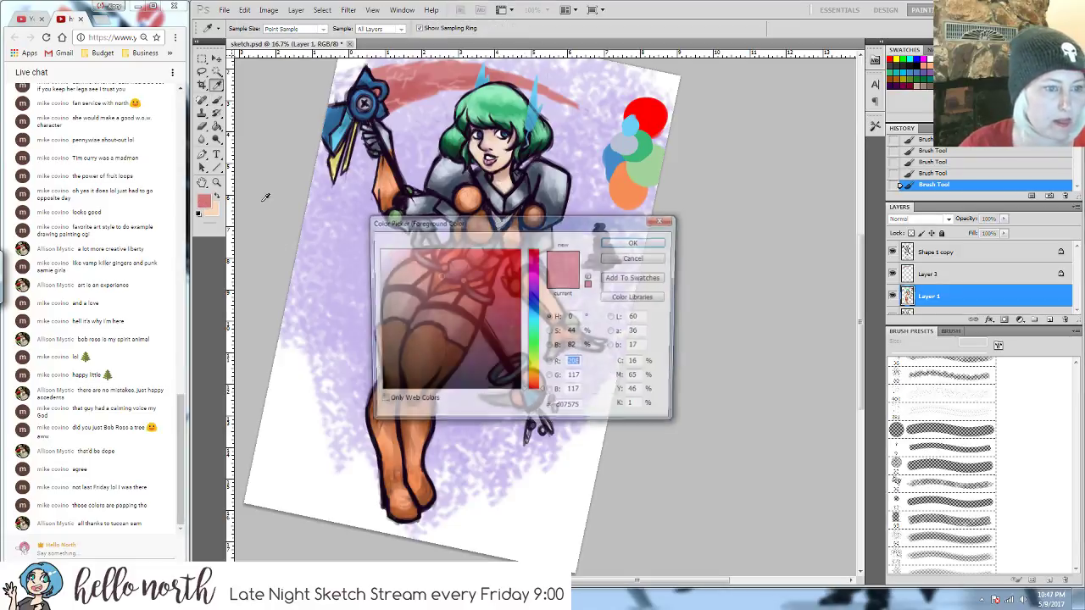
{"action": "left_click_drag", "start_coordinate": [449, 289], "coordinate": [453, 304]}
{"action": "left_click", "coordinate": [635, 243]}
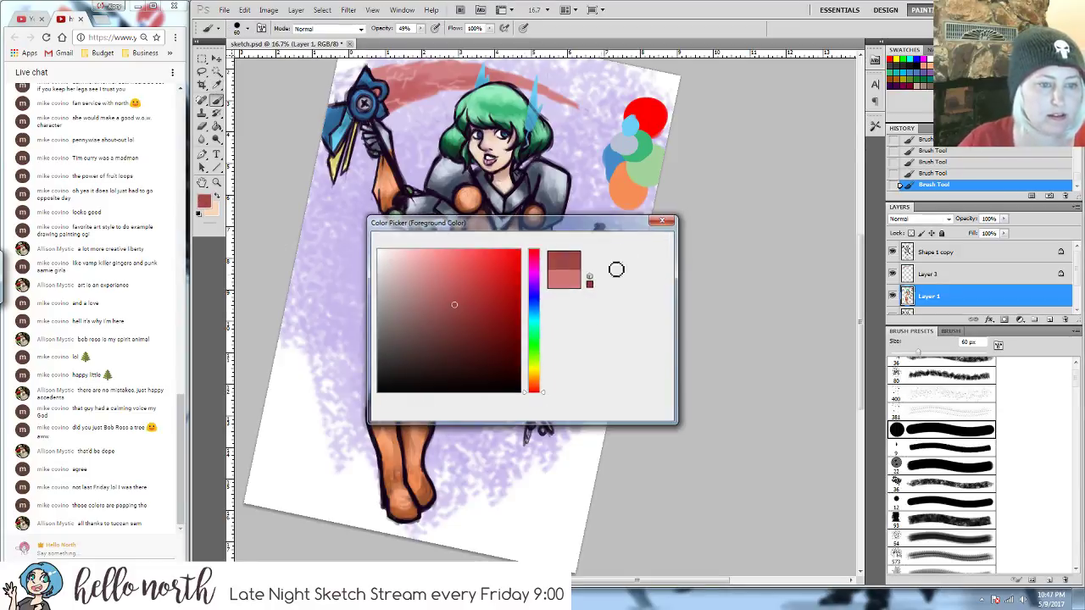
{"action": "mouse_move", "coordinate": [539, 381]}
{"action": "left_mouse_down"}
{"action": "mouse_move", "coordinate": [542, 392]}
{"action": "mouse_move", "coordinate": [521, 404]}
{"action": "left_mouse_up"}
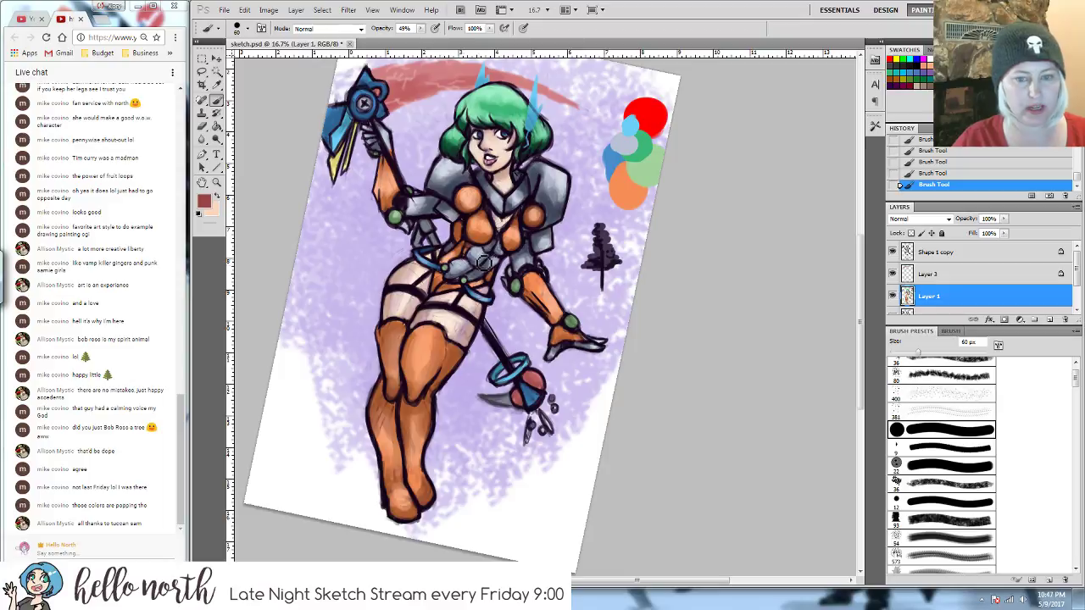
- Add a new layer above Shape 1 copy and set the foreground colour to white
{"action": "left_click", "coordinate": [943, 254]}
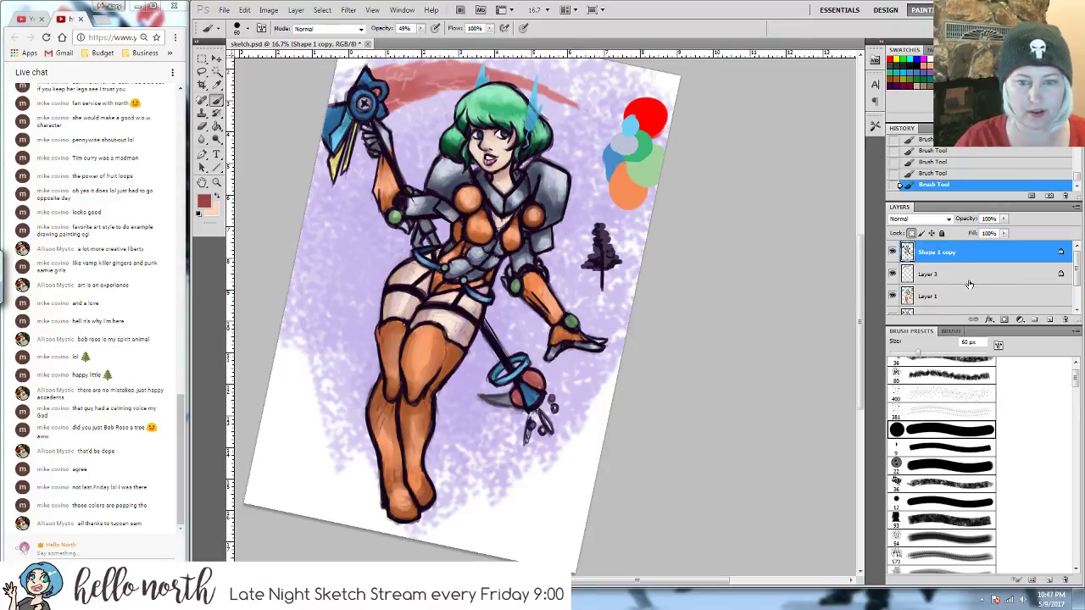
{"action": "left_click", "coordinate": [1048, 320]}
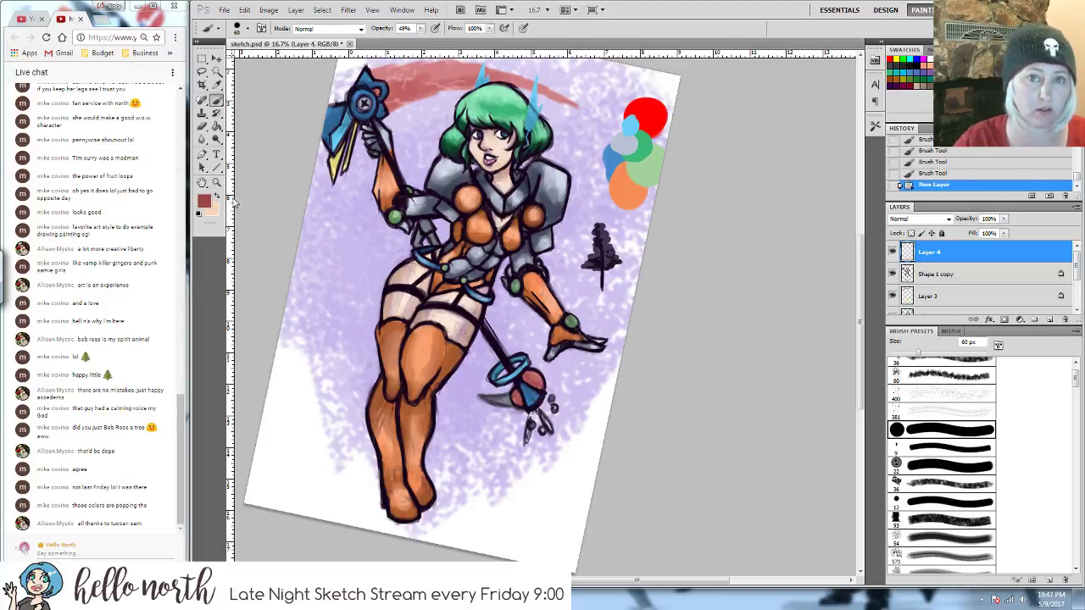
{"action": "left_click", "coordinate": [204, 201]}
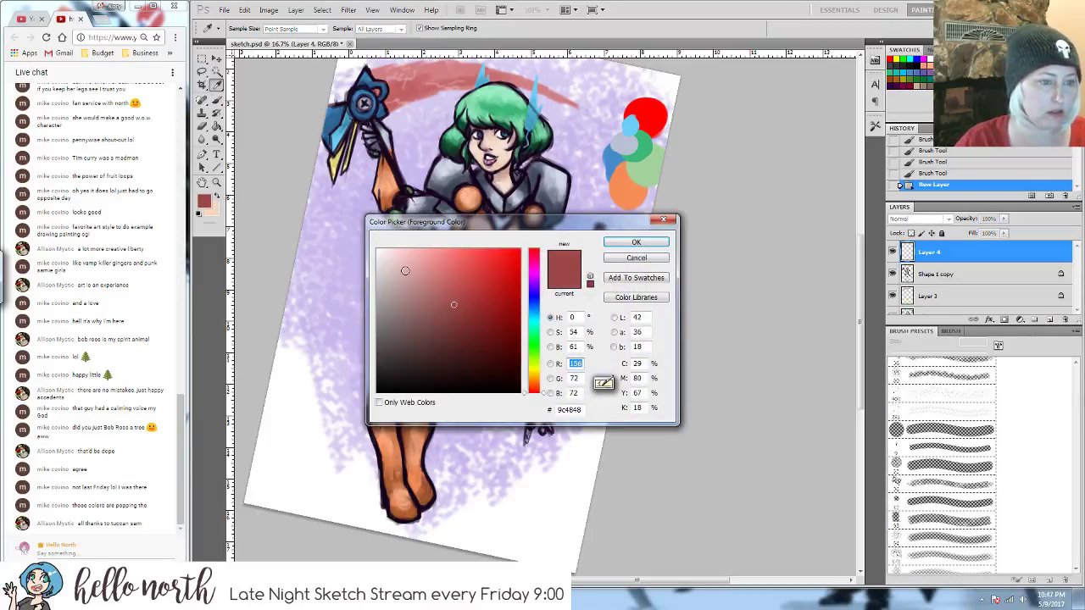
{"action": "left_click", "coordinate": [636, 242]}
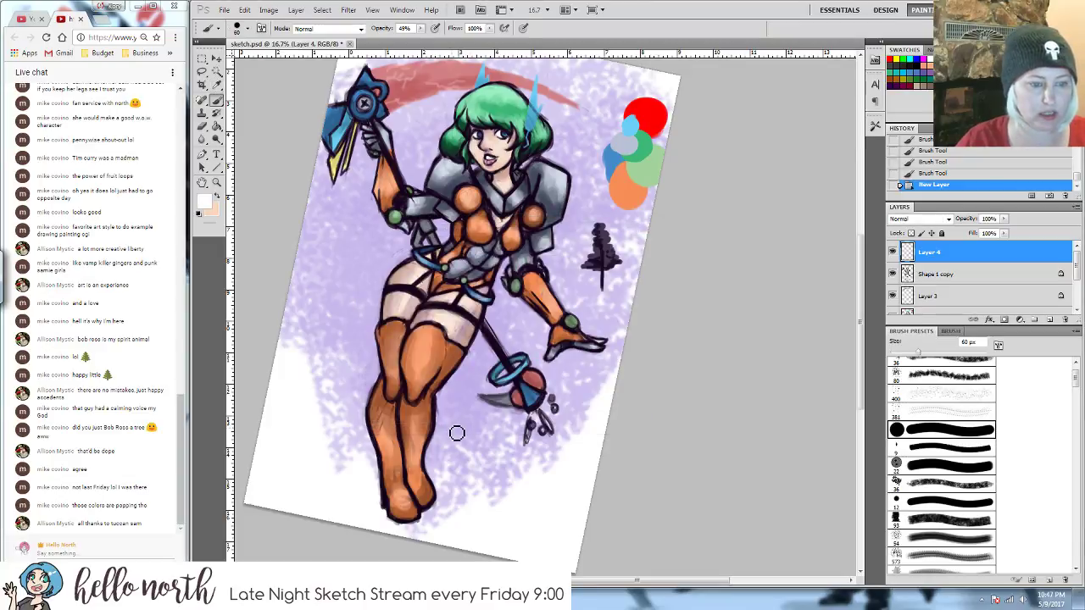
- Paint a soft white highlight across the crown of the green hair with a 100 px brush at 26% opacity
{"action": "key", "text": "ctrl+plus"}
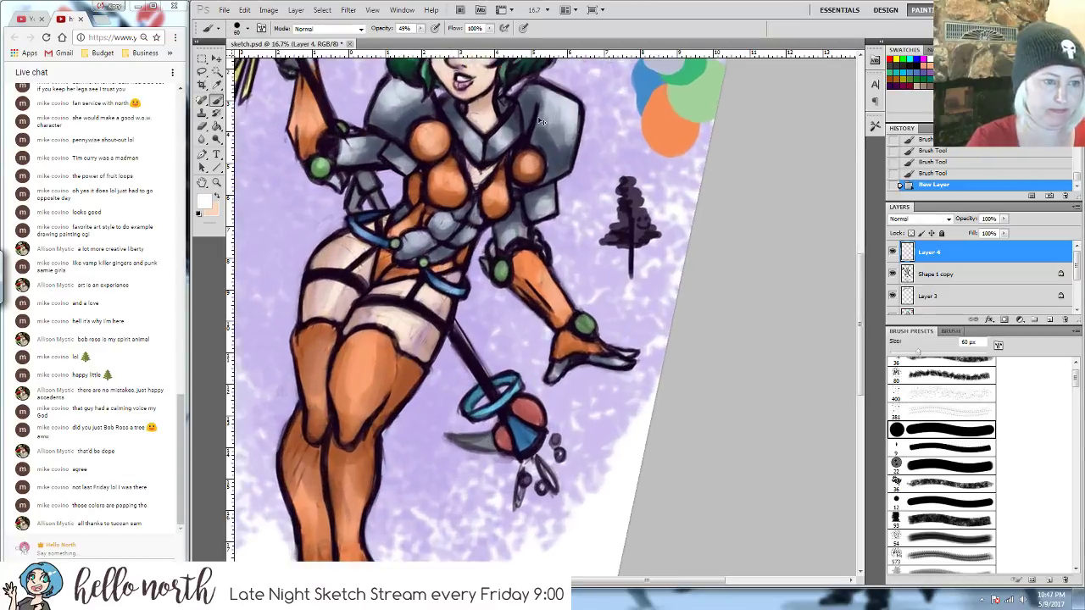
{"action": "scroll", "coordinate": [533, 195], "scroll_direction": "up", "scroll_amount": 5}
{"action": "scroll", "coordinate": [525, 274], "scroll_direction": "left", "scroll_amount": 2}
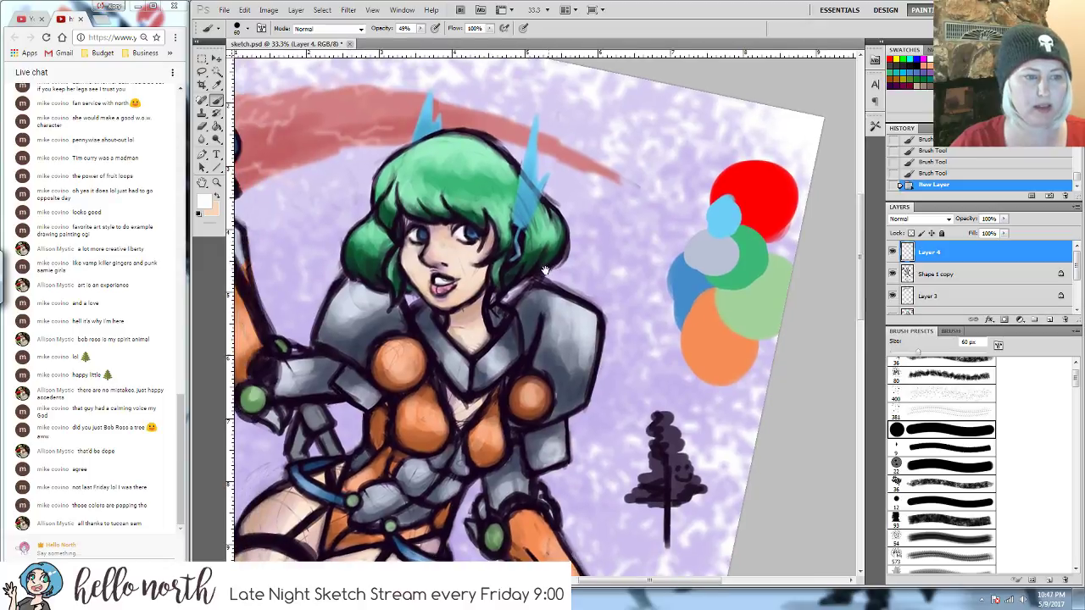
{"action": "key", "text": "bracketright"}
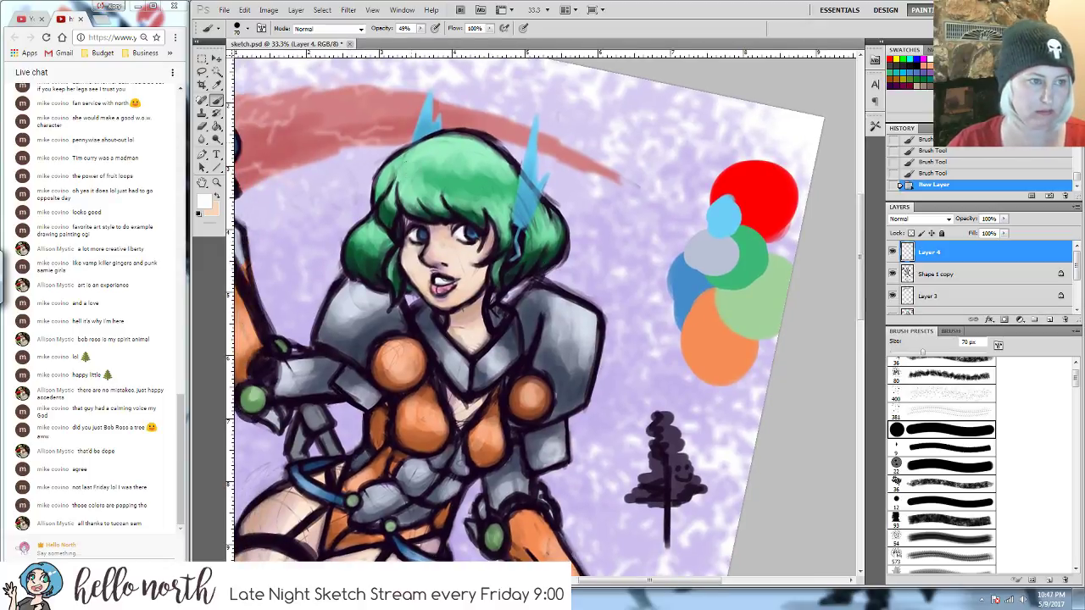
{"action": "left_click", "coordinate": [420, 29]}
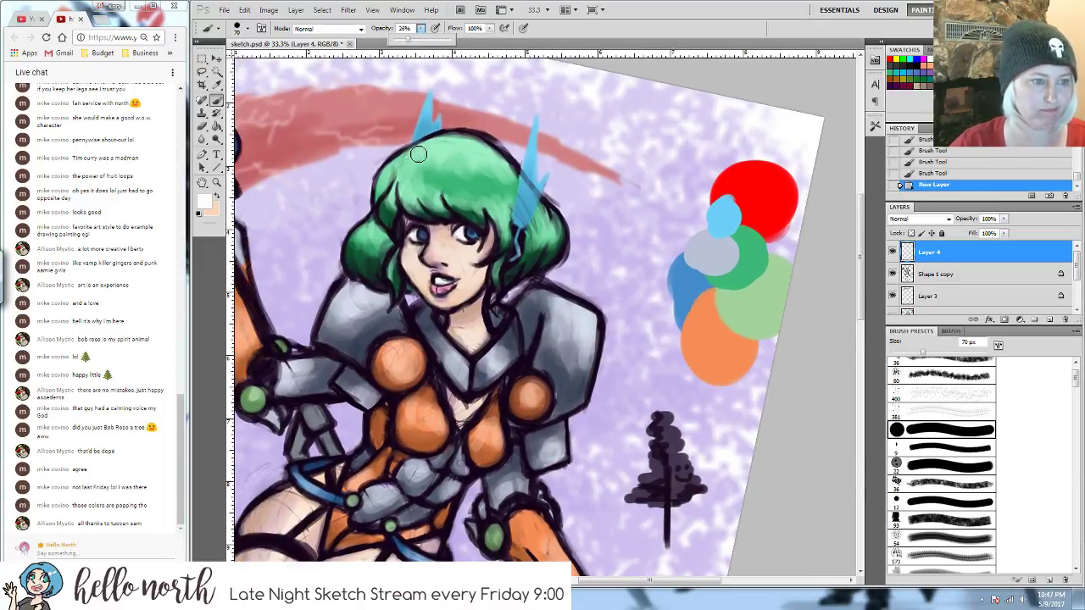
{"action": "key", "text": "bracketright"}
{"action": "key", "text": "bracketright"}
{"action": "key", "text": "bracketright"}
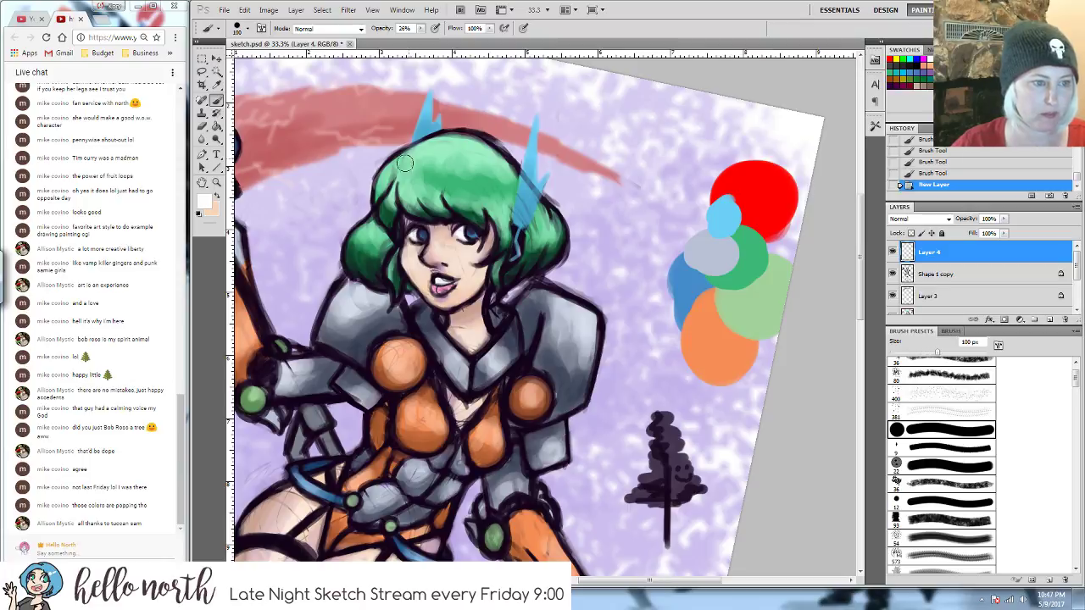
{"action": "mouse_move", "coordinate": [409, 157]}
{"action": "left_mouse_down"}
{"action": "mouse_move", "coordinate": [474, 169]}
{"action": "mouse_move", "coordinate": [453, 186]}
{"action": "mouse_move", "coordinate": [422, 172]}
{"action": "mouse_move", "coordinate": [439, 159]}
{"action": "mouse_move", "coordinate": [481, 174]}
{"action": "mouse_move", "coordinate": [471, 187]}
{"action": "mouse_move", "coordinate": [412, 175]}
{"action": "mouse_move", "coordinate": [420, 158]}
{"action": "mouse_move", "coordinate": [467, 158]}
{"action": "mouse_move", "coordinate": [477, 184]}
{"action": "left_mouse_up"}
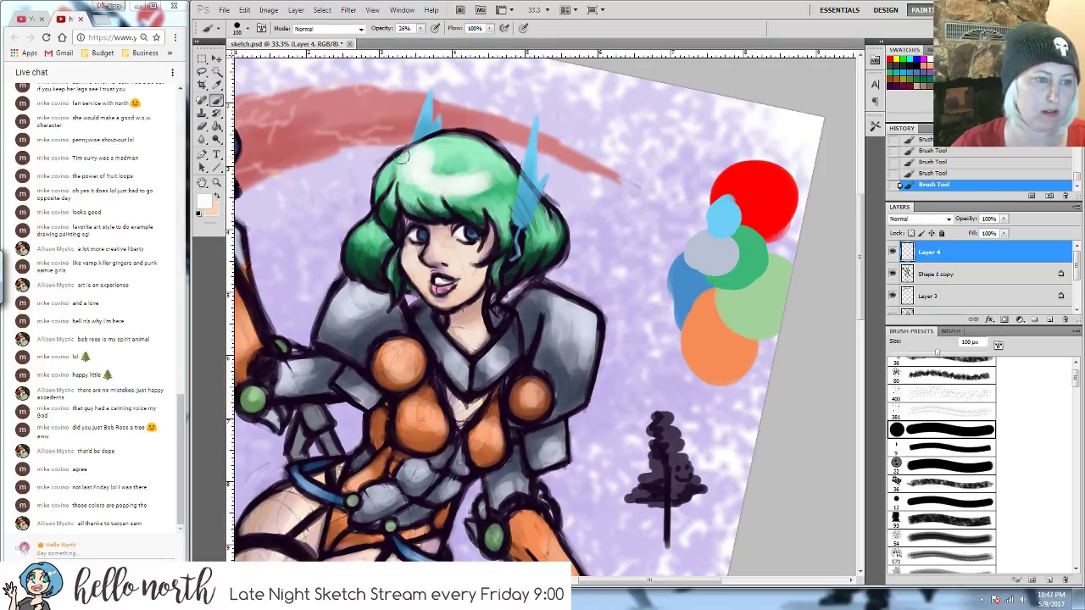
- Reduce the brush size to 35 px
{"action": "key", "text": "bracketleft"}
{"action": "key", "text": "bracketleft"}
{"action": "key", "text": "bracketleft"}
{"action": "key", "text": "bracketleft"}
{"action": "key", "text": "bracketleft"}
{"action": "key", "text": "bracketleft"}
{"action": "key", "text": "bracketleft"}
{"action": "key", "text": "bracketleft"}
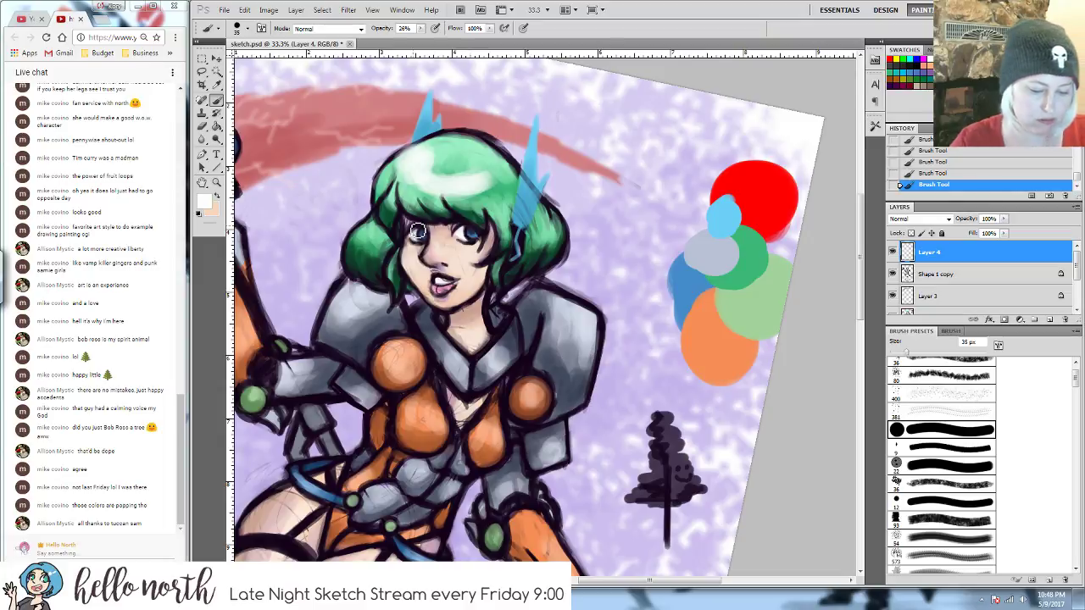
- Erase the stray line art between the nose and mouth on the Shape 1 copy layer with a soft 32% opacity eraser, reduced to 30 px
{"action": "key", "text": "ctrl+plus"}
{"action": "key", "text": "ctrl+plus"}
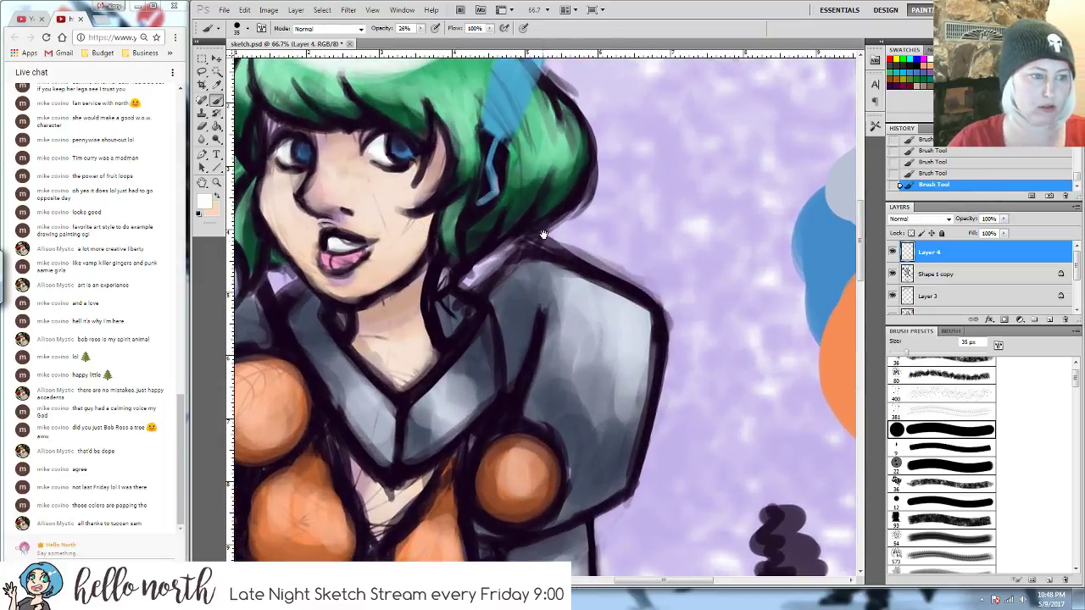
{"action": "left_click_drag", "start_coordinate": [543, 233], "coordinate": [669, 301]}
{"action": "key", "text": "ctrl+plus"}
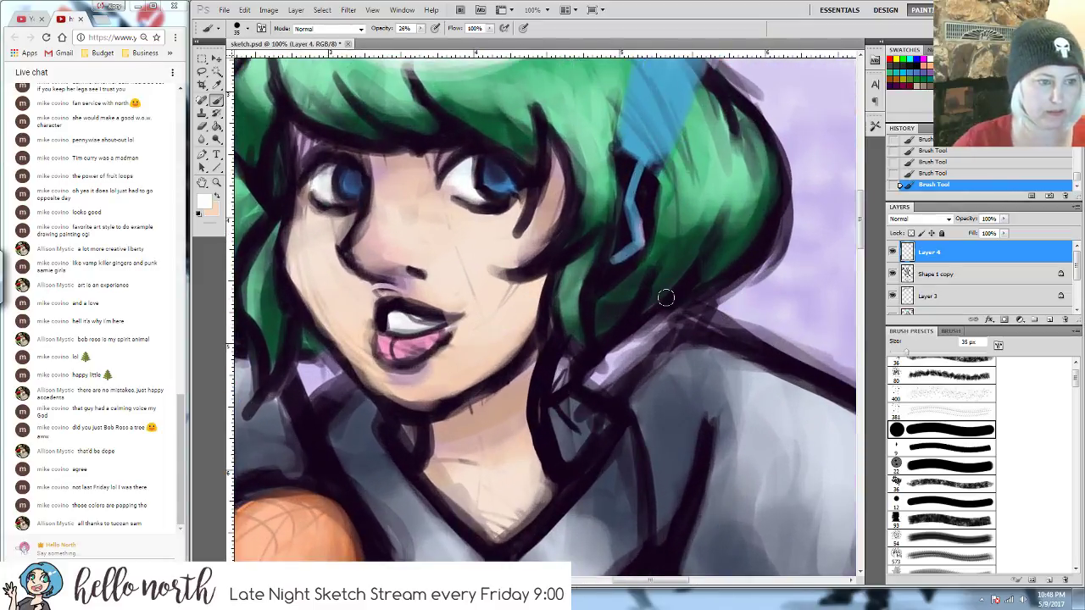
{"action": "left_click_drag", "start_coordinate": [503, 219], "coordinate": [544, 240]}
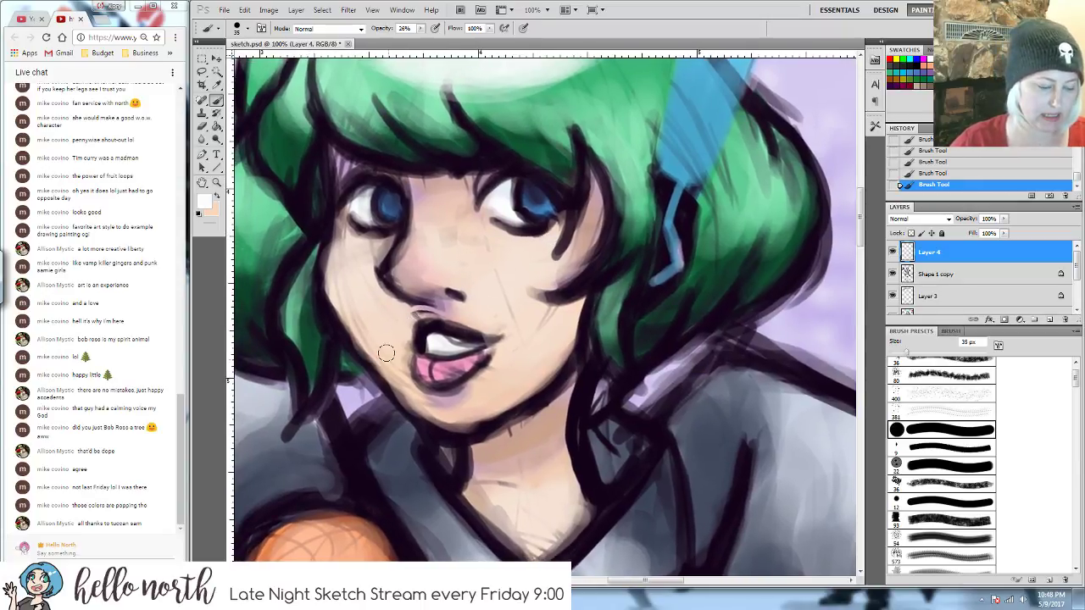
{"action": "left_click", "coordinate": [926, 276]}
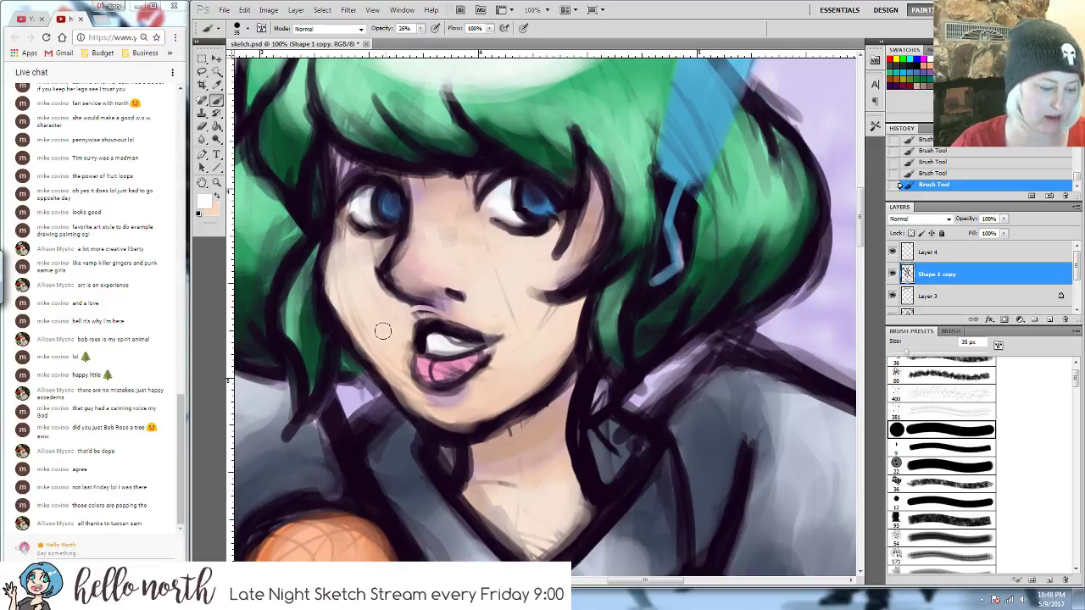
{"action": "key", "text": "e"}
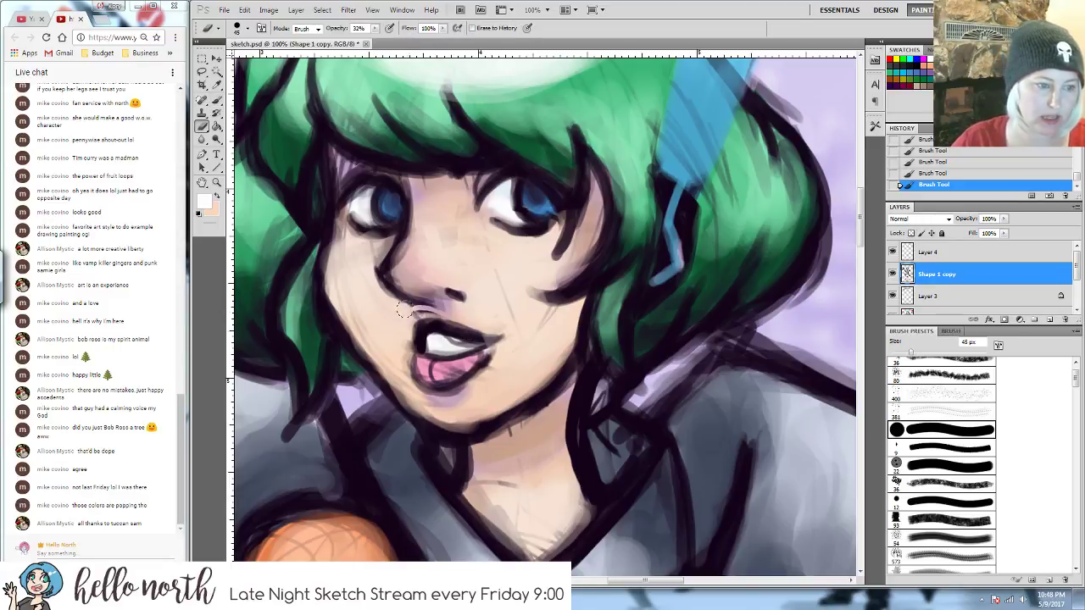
{"action": "mouse_move", "coordinate": [403, 310]}
{"action": "left_mouse_down"}
{"action": "mouse_move", "coordinate": [444, 308]}
{"action": "mouse_move", "coordinate": [420, 310]}
{"action": "mouse_move", "coordinate": [495, 327]}
{"action": "mouse_move", "coordinate": [411, 317]}
{"action": "left_mouse_up"}
{"action": "key", "text": "bracketleft"}
{"action": "key", "text": "bracketleft"}
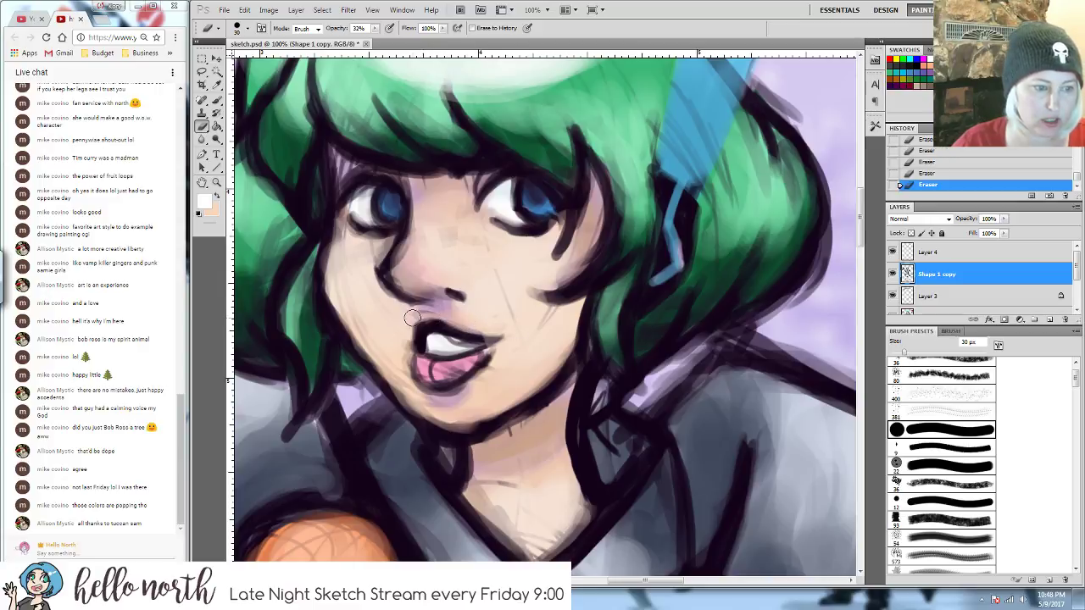
{"action": "key", "text": "p"}
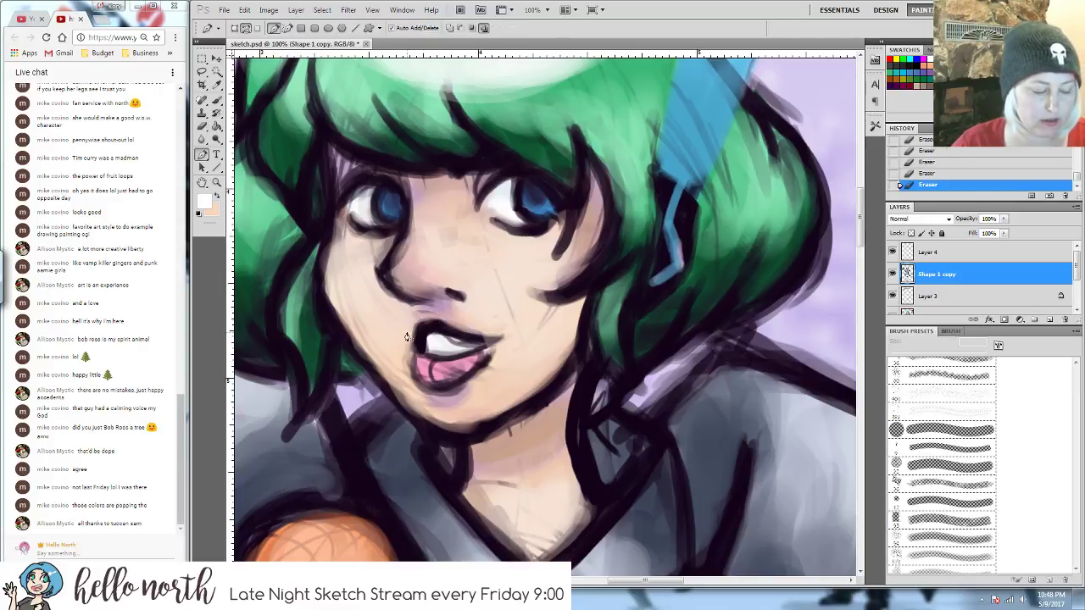
{"action": "key", "text": "b"}
{"action": "key", "text": "bracketleft"}
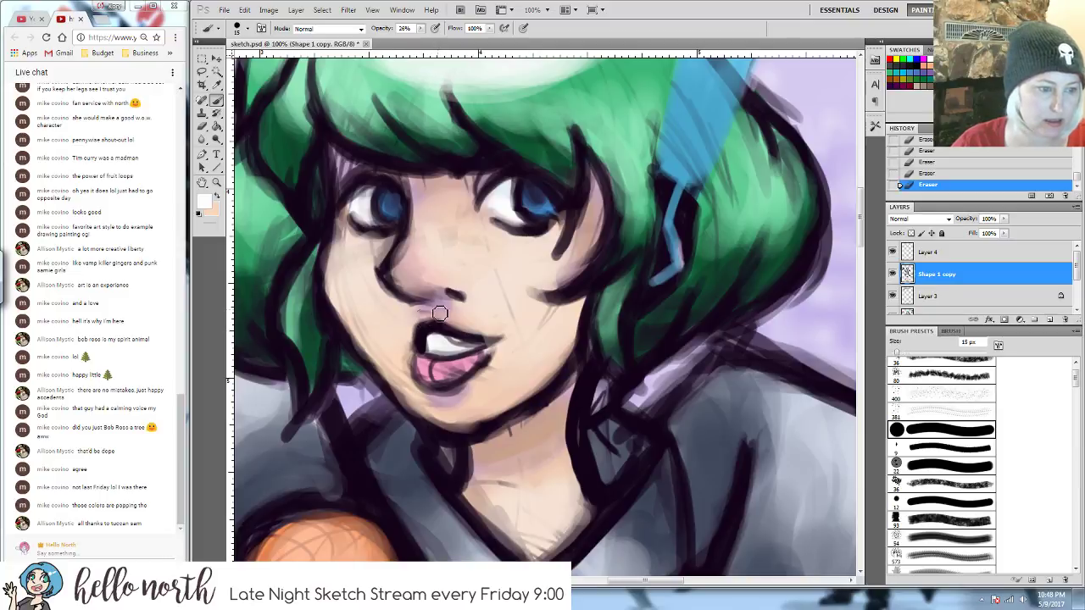
{"action": "mouse_move", "coordinate": [424, 311]}
{"action": "left_mouse_down"}
{"action": "mouse_move", "coordinate": [432, 319]}
{"action": "mouse_move", "coordinate": [408, 346]}
{"action": "left_mouse_up"}
{"action": "mouse_move", "coordinate": [422, 327]}
{"action": "left_mouse_down"}
{"action": "mouse_move", "coordinate": [419, 355]}
{"action": "mouse_move", "coordinate": [428, 318]}
{"action": "mouse_move", "coordinate": [416, 334]}
{"action": "mouse_move", "coordinate": [423, 325]}
{"action": "mouse_move", "coordinate": [491, 336]}
{"action": "left_mouse_up"}
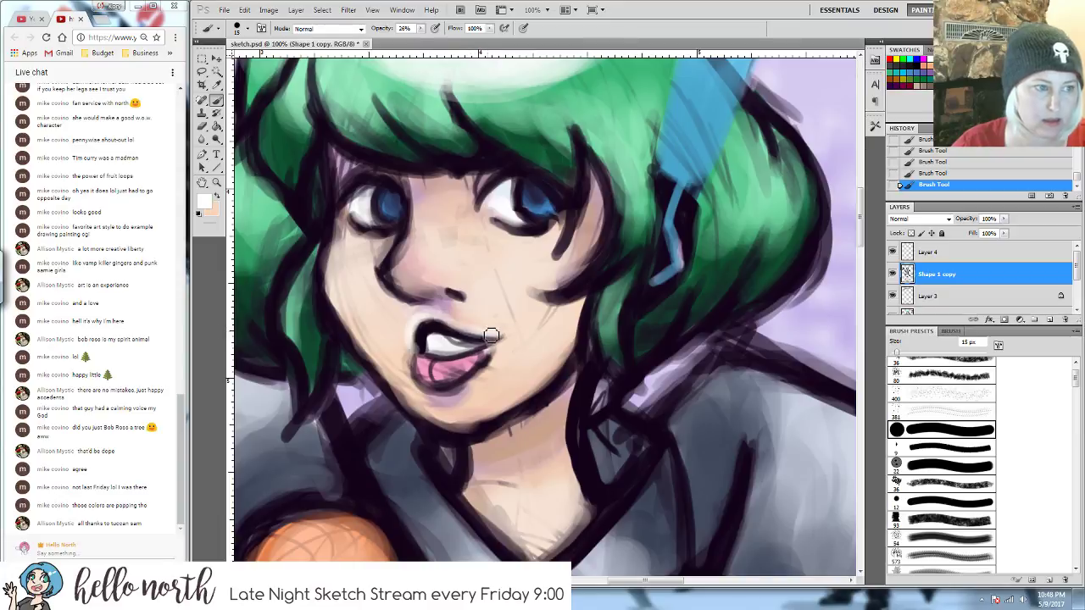
{"action": "left_click", "coordinate": [932, 173]}
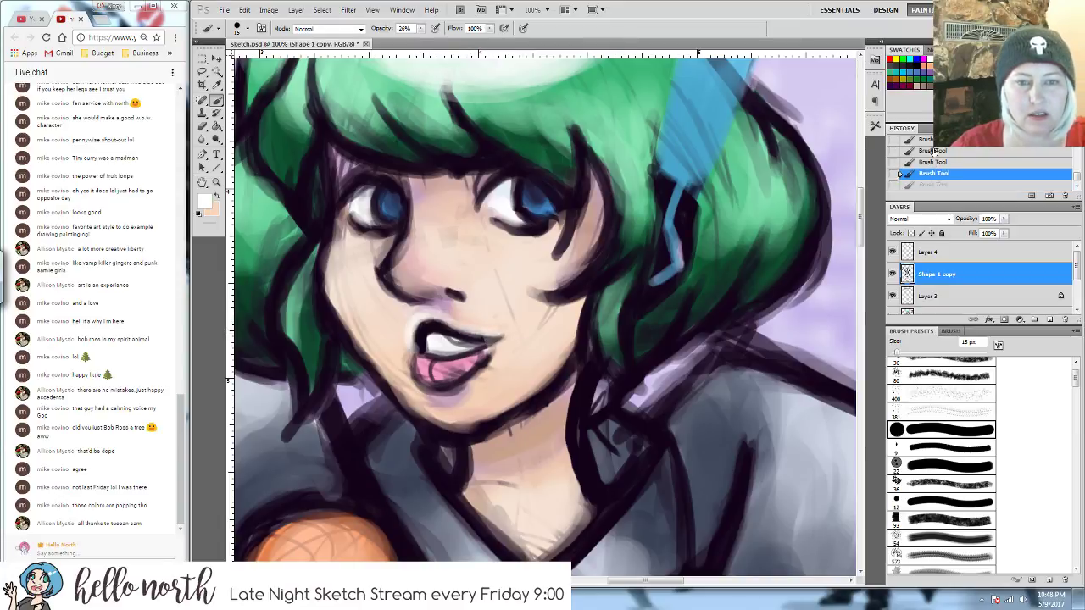
{"action": "left_click", "coordinate": [932, 150]}
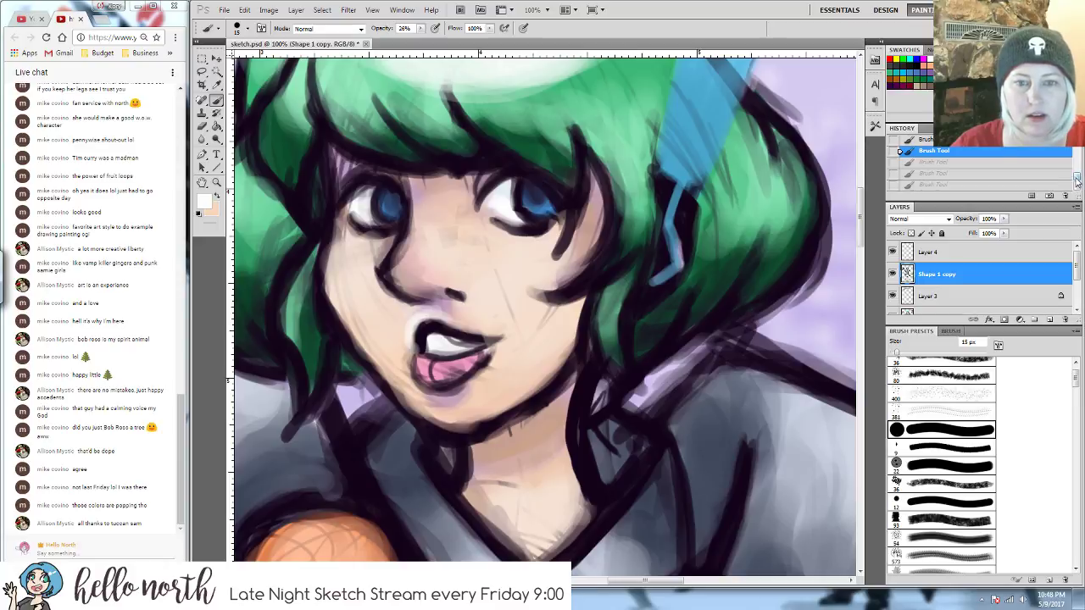
{"action": "scroll", "coordinate": [1051, 172], "scroll_direction": "down", "scroll_amount": 1}
{"action": "scroll", "coordinate": [1074, 180], "scroll_direction": "down", "scroll_amount": 1}
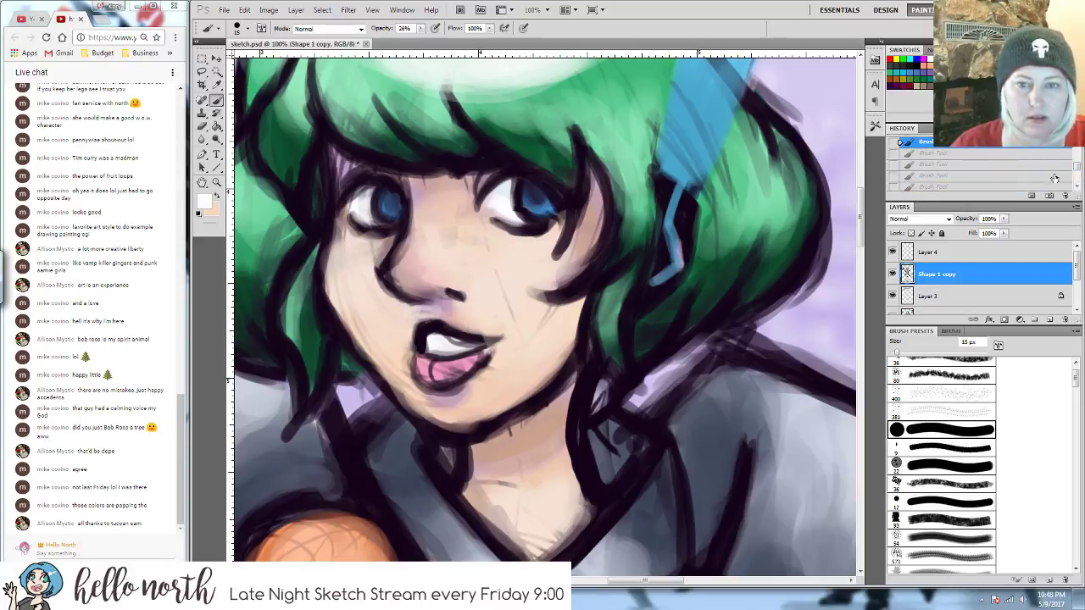
{"action": "scroll", "coordinate": [1076, 170], "scroll_direction": "up", "scroll_amount": 1}
{"action": "left_click", "coordinate": [923, 155]}
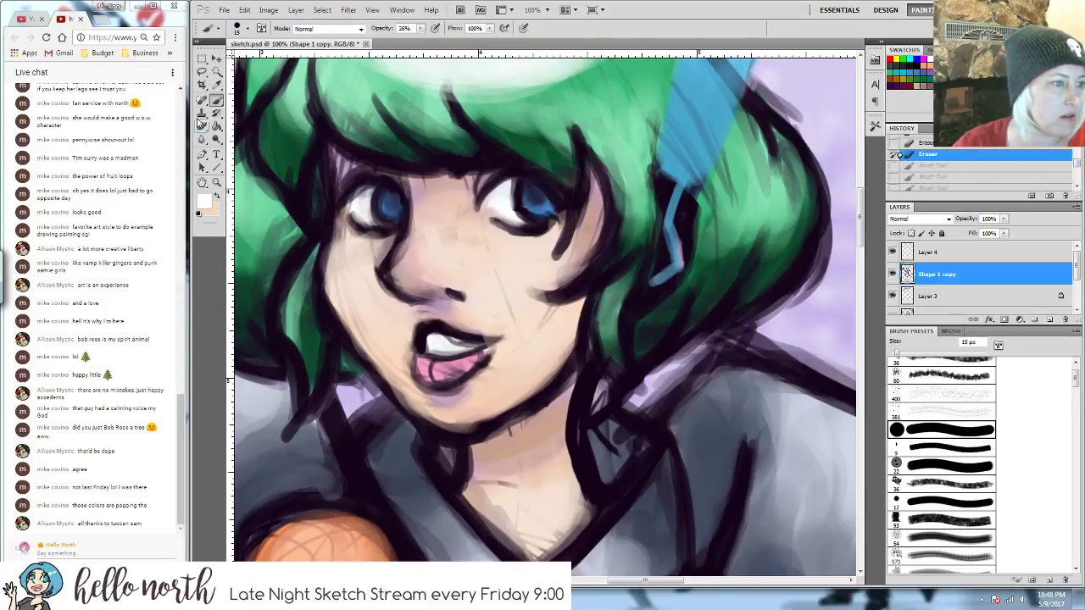
- Erase the line art overlapping the teeth and thin the lip outline with a 15 px eraser, and sample the dark outline colour from the lip
{"action": "left_click", "coordinate": [202, 126]}
{"action": "mouse_move", "coordinate": [405, 320]}
{"action": "left_mouse_down"}
{"action": "mouse_move", "coordinate": [401, 331]}
{"action": "mouse_move", "coordinate": [404, 314]}
{"action": "mouse_move", "coordinate": [515, 327]}
{"action": "mouse_move", "coordinate": [400, 334]}
{"action": "mouse_move", "coordinate": [498, 361]}
{"action": "mouse_move", "coordinate": [477, 387]}
{"action": "mouse_move", "coordinate": [415, 361]}
{"action": "mouse_move", "coordinate": [406, 370]}
{"action": "mouse_move", "coordinate": [431, 343]}
{"action": "mouse_move", "coordinate": [445, 346]}
{"action": "left_mouse_up"}
{"action": "key", "text": "bracketleft"}
{"action": "key", "text": "bracketleft"}
{"action": "key", "text": "bracketleft"}
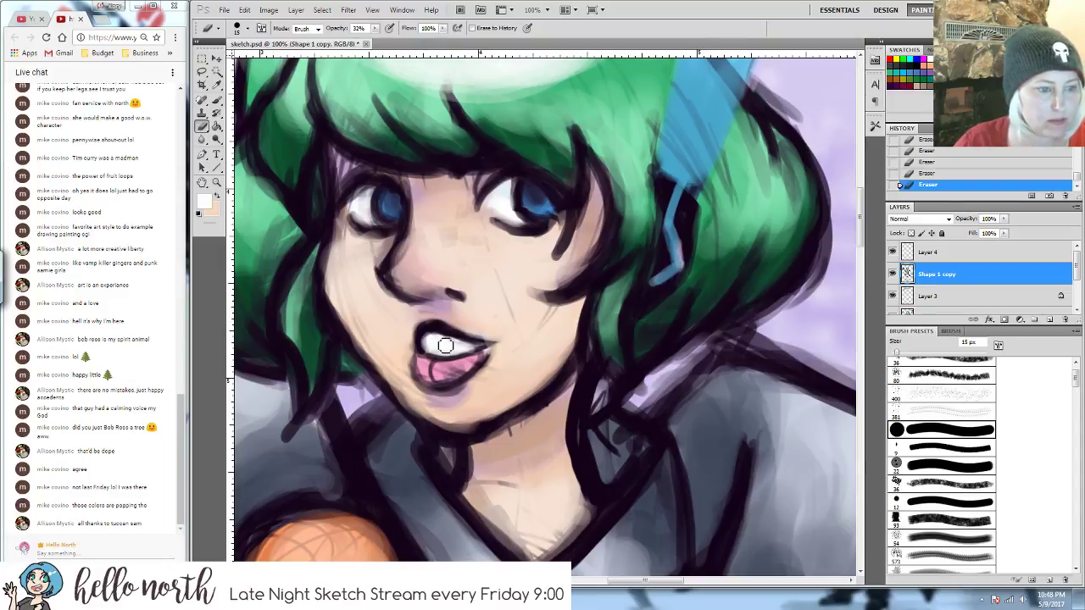
{"action": "left_click", "coordinate": [943, 463]}
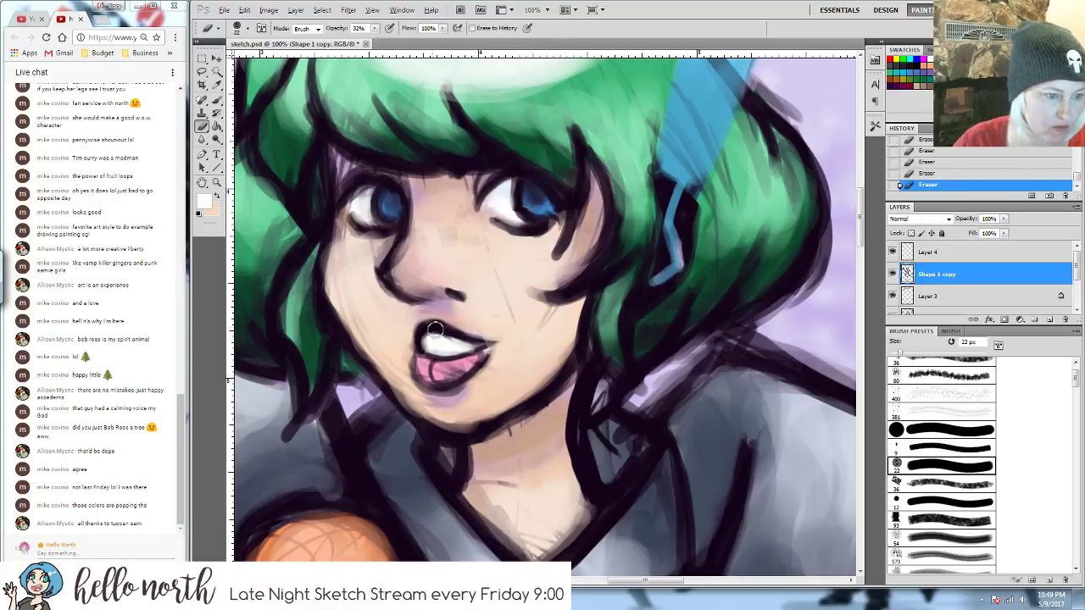
{"action": "key", "text": "b"}
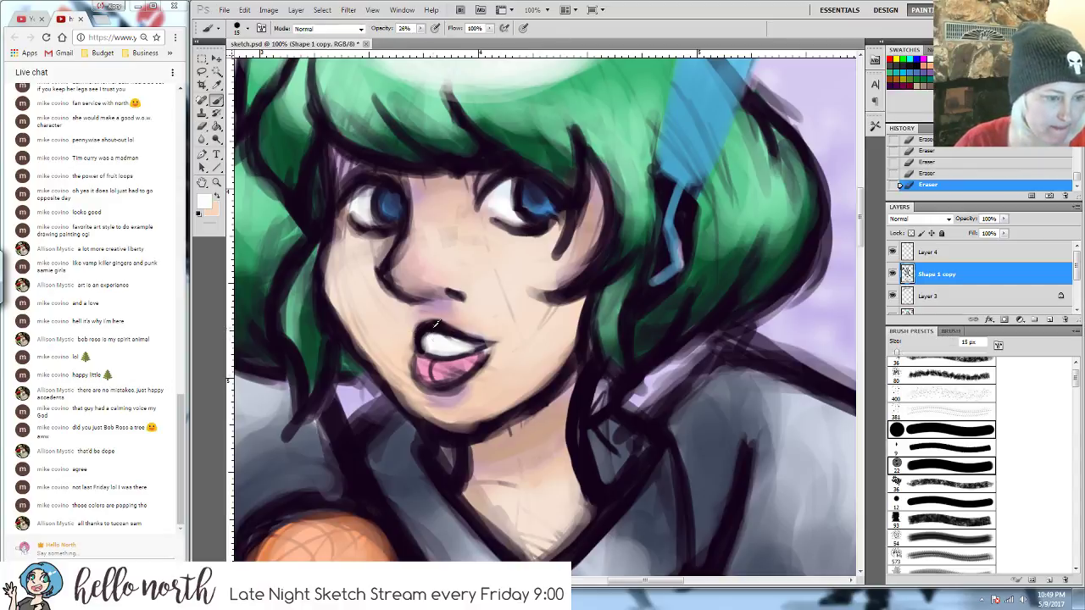
{"action": "left_click", "coordinate": [430, 333], "text": "alt"}
{"action": "key", "text": "e"}
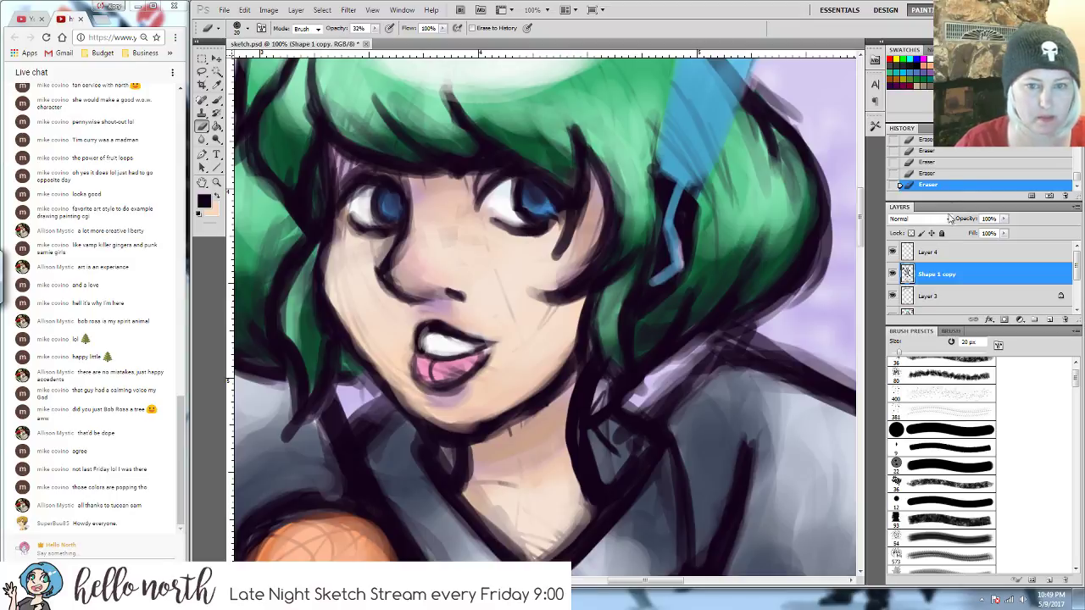
{"action": "left_click", "coordinate": [939, 173]}
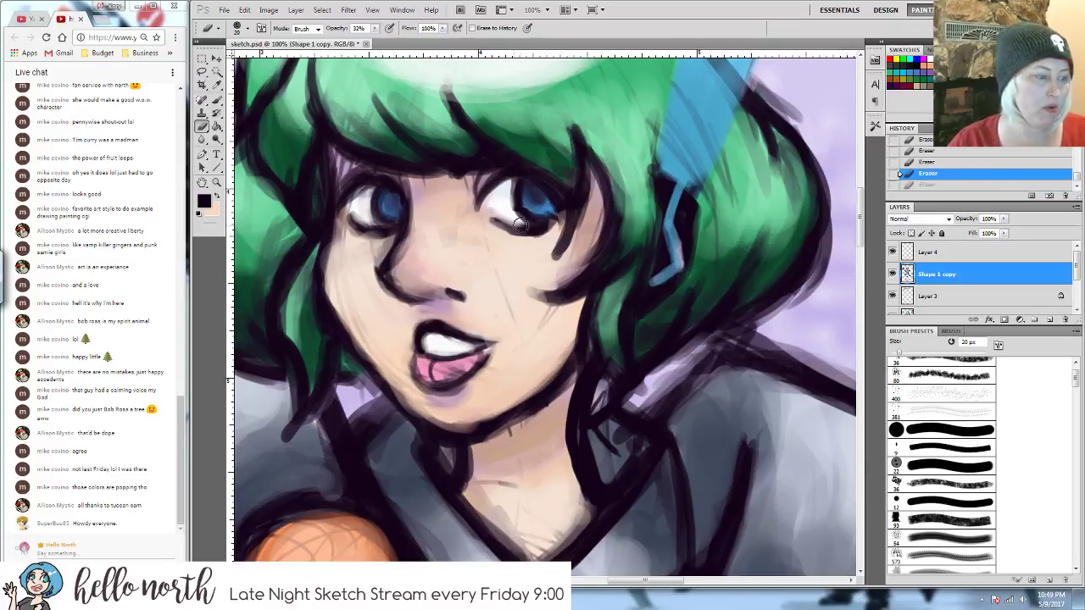
{"action": "left_click", "coordinate": [932, 467]}
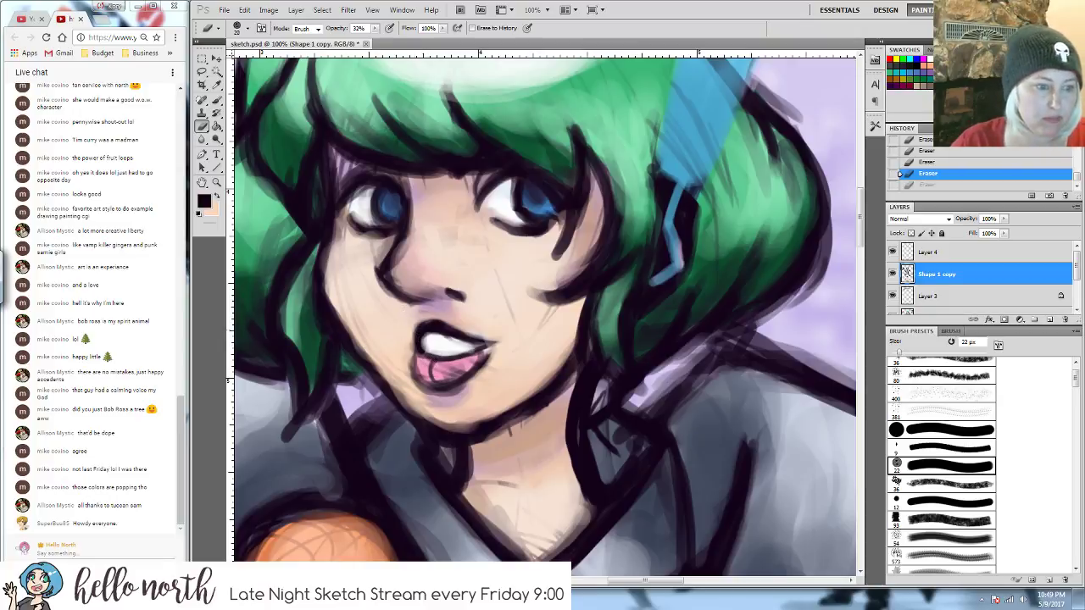
{"action": "key", "text": "bracketleft"}
{"action": "key", "text": "bracketleft"}
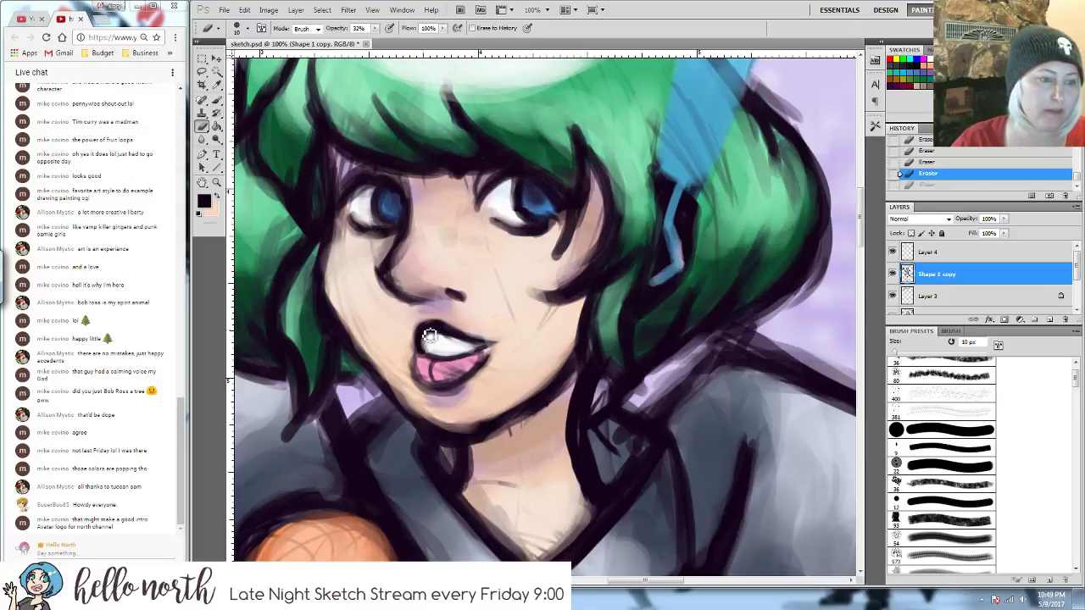
{"action": "left_click_drag", "start_coordinate": [430, 335], "coordinate": [425, 343]}
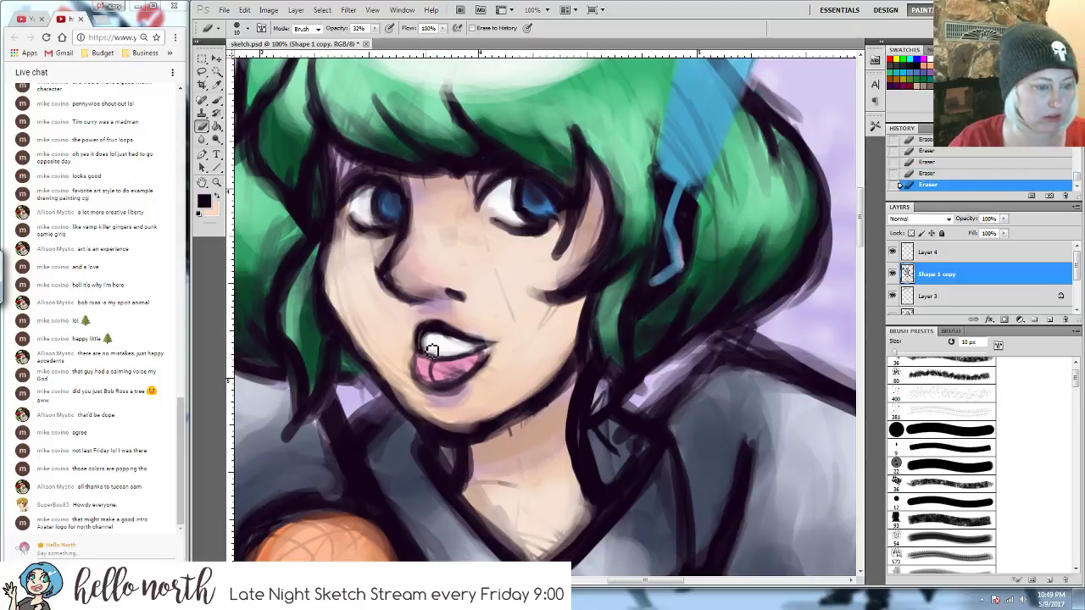
{"action": "left_click", "coordinate": [934, 173]}
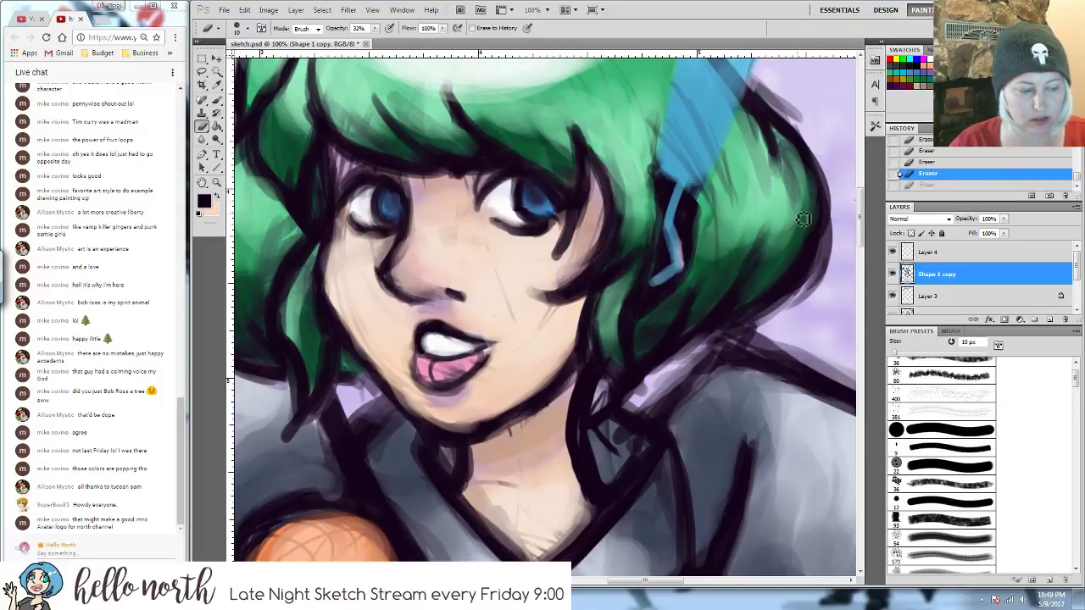
- Redraw the upper lip's line over to the mouth corner in the dark outline colour with the 22 px brush preset at 26% opacity
{"action": "key", "text": "b"}
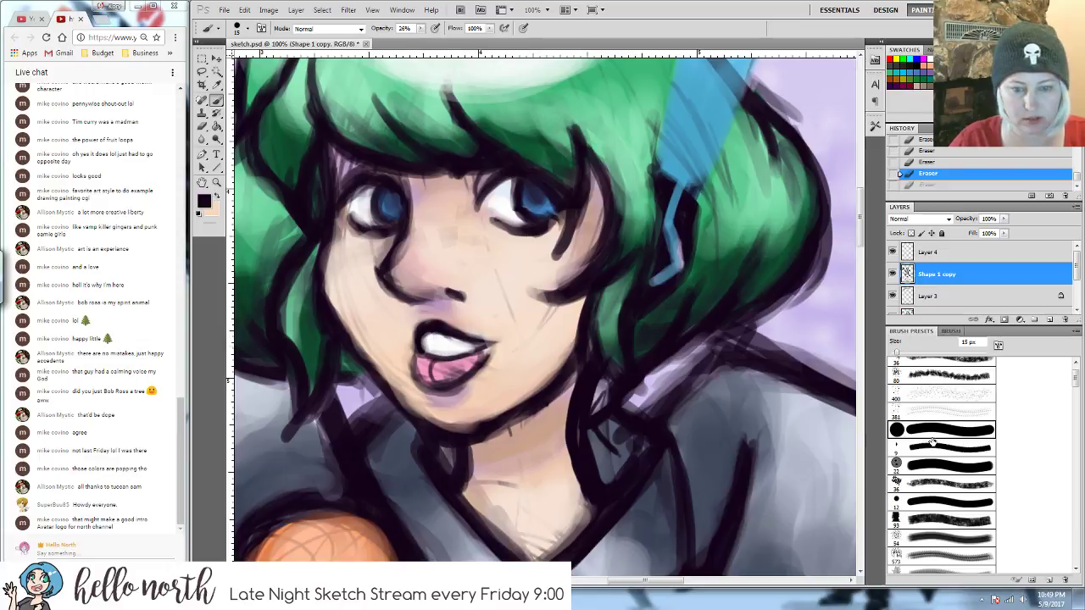
{"action": "left_click", "coordinate": [929, 466]}
{"action": "mouse_move", "coordinate": [436, 329]}
{"action": "left_mouse_down"}
{"action": "mouse_move", "coordinate": [419, 340]}
{"action": "mouse_move", "coordinate": [492, 344]}
{"action": "left_mouse_up"}
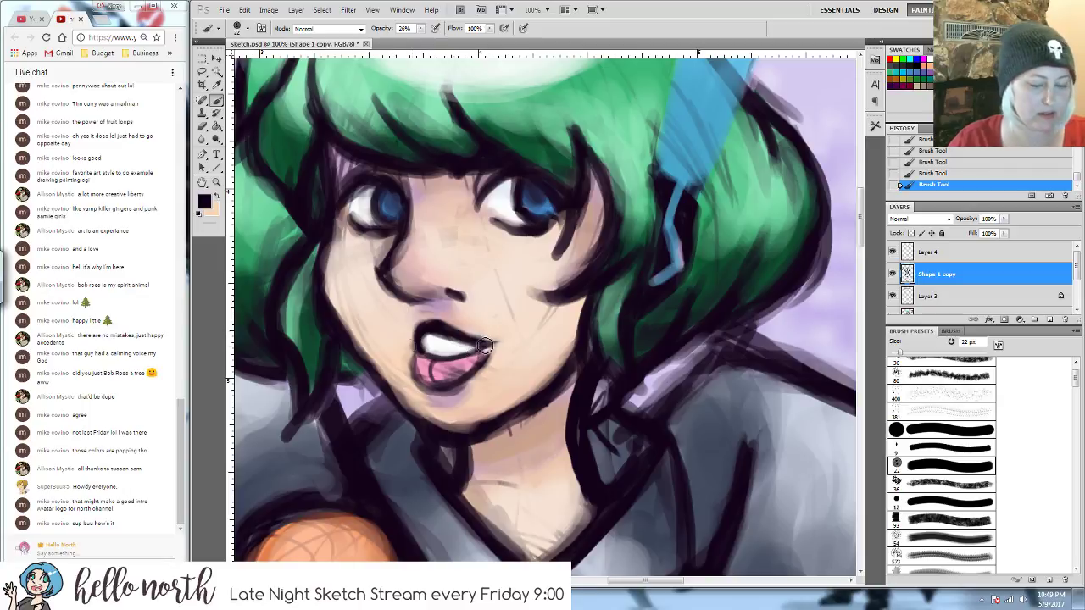
- Strengthen the lip outline and extend both mouth corners at 72% brush opacity, using 10 px and 20 px sizes
{"action": "key", "text": "bracketleft"}
{"action": "key", "text": "bracketleft"}
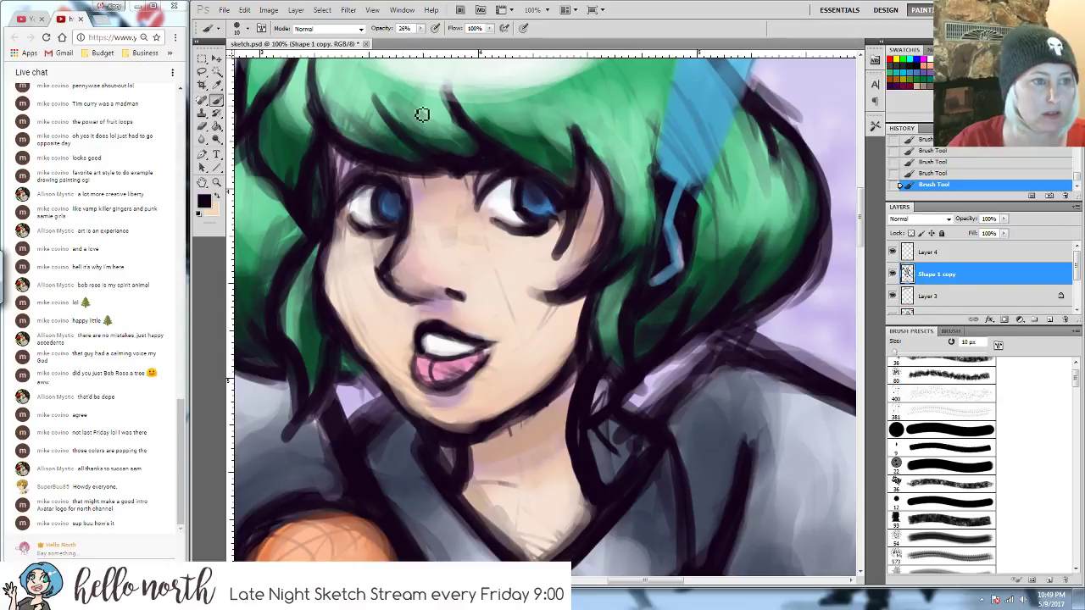
{"action": "left_click_drag", "start_coordinate": [421, 28], "coordinate": [446, 39]}
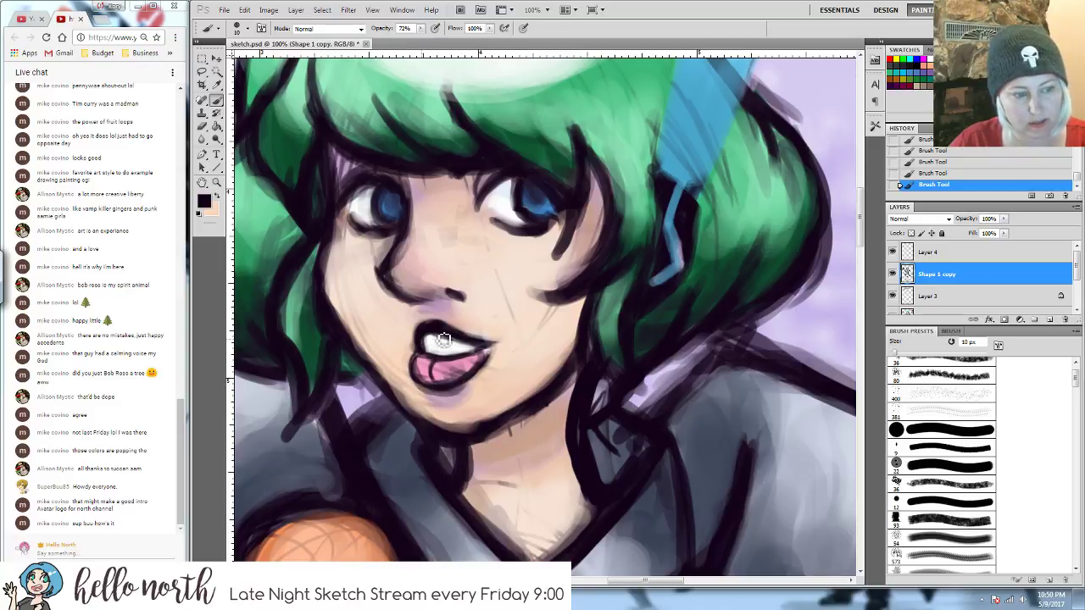
{"action": "left_click_drag", "start_coordinate": [480, 351], "coordinate": [504, 346]}
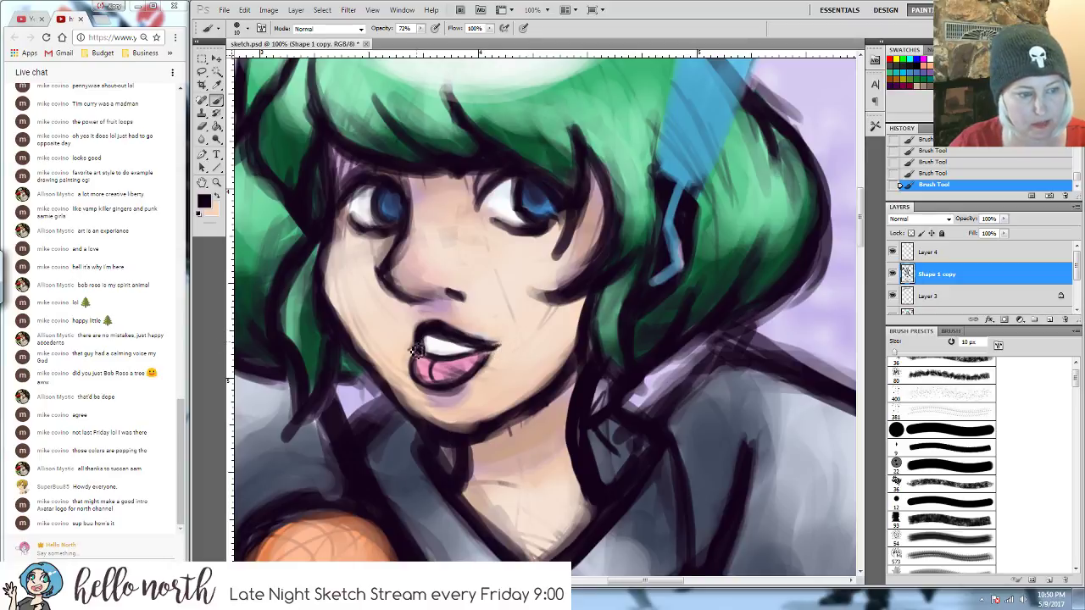
{"action": "key", "text": "bracketright"}
{"action": "left_click_drag", "start_coordinate": [413, 348], "coordinate": [405, 350]}
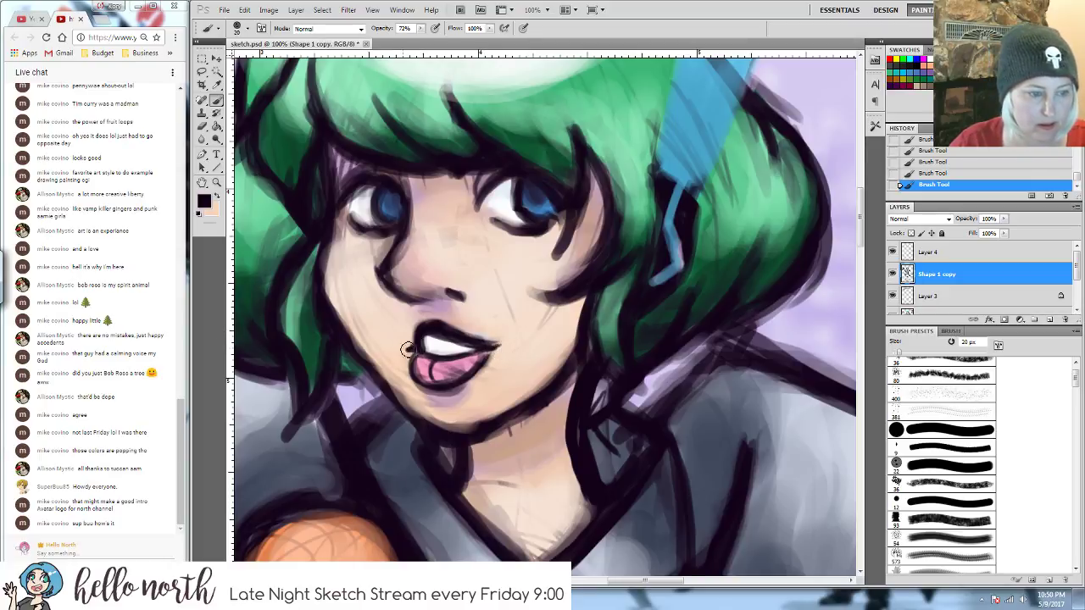
- Erase excess line art above the upper lip and around the eye on the face's outer side, enlarging the 32% opacity eraser to 35 px
{"action": "key", "text": "e"}
{"action": "left_click", "coordinate": [456, 327]}
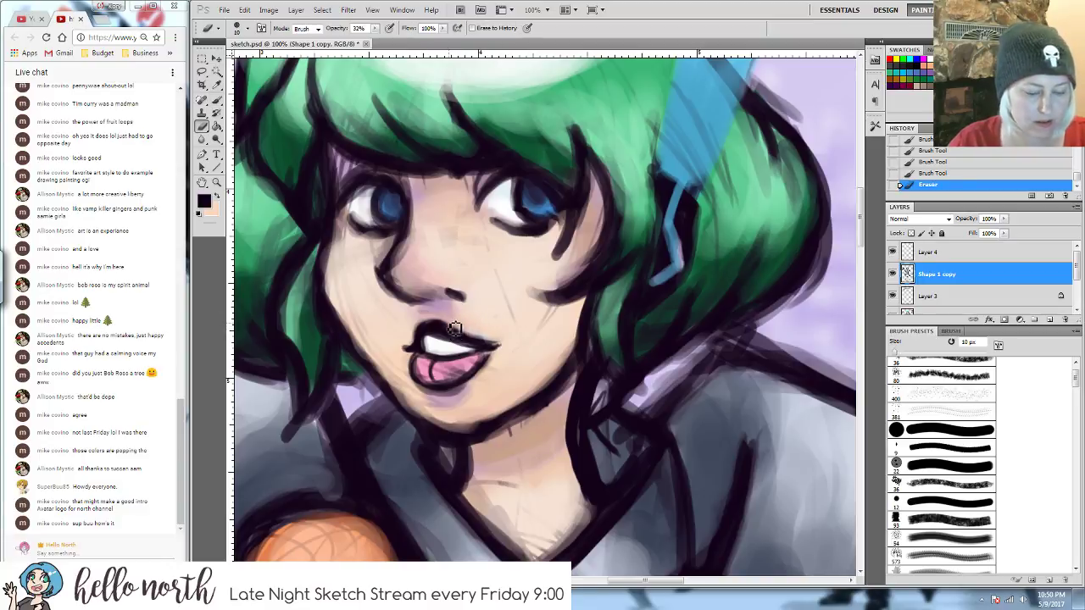
{"action": "mouse_move", "coordinate": [448, 315]}
{"action": "left_mouse_down"}
{"action": "mouse_move", "coordinate": [502, 331]}
{"action": "mouse_move", "coordinate": [445, 312]}
{"action": "mouse_move", "coordinate": [407, 327]}
{"action": "left_mouse_up"}
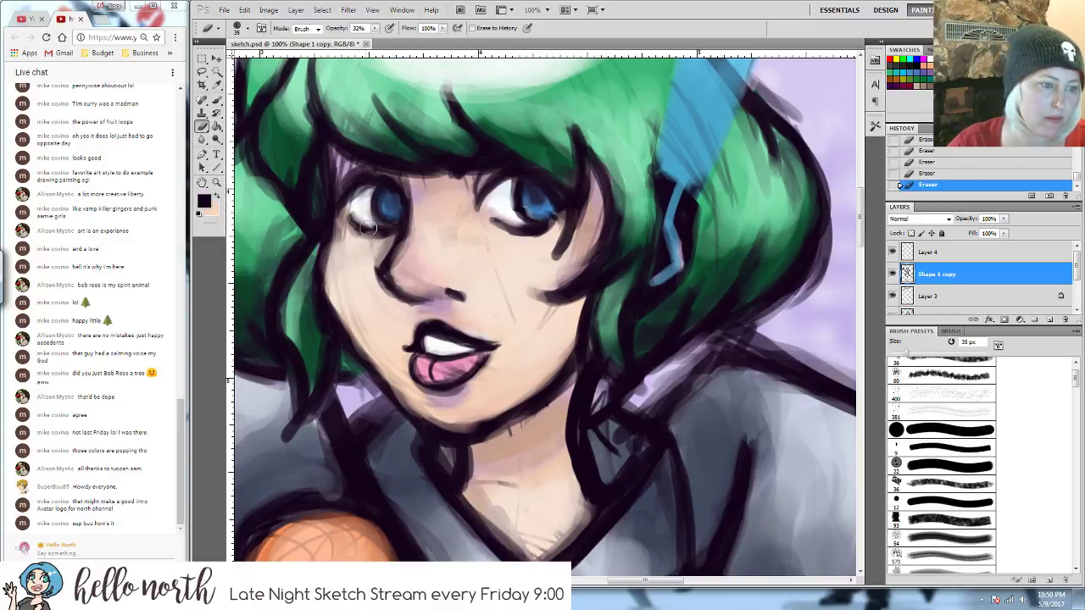
{"action": "left_click_drag", "start_coordinate": [350, 172], "coordinate": [364, 169]}
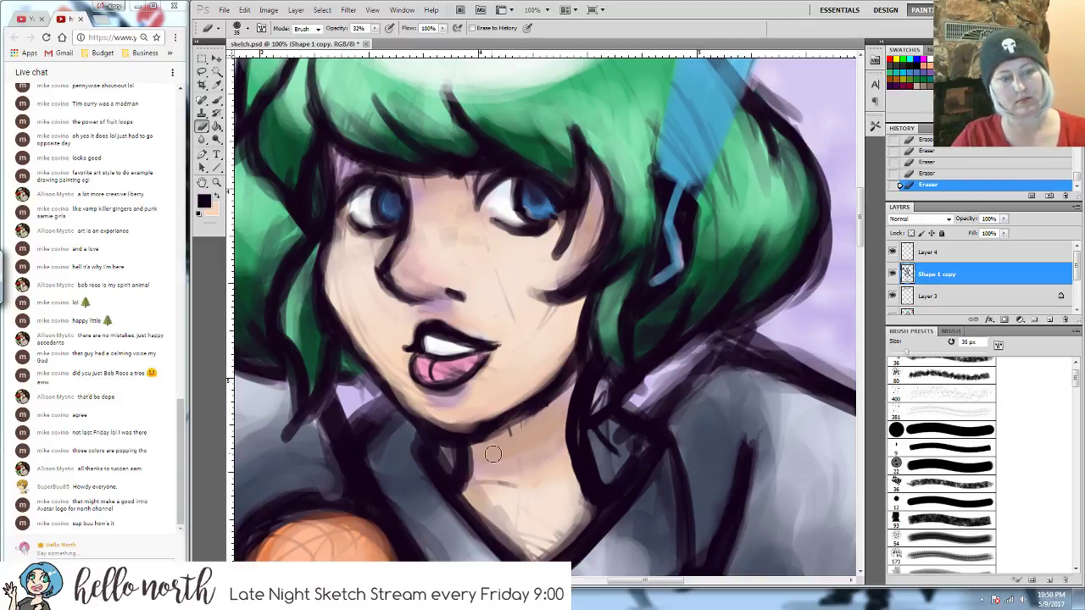
- Make Layer 4 active and set the foreground colour to the near-white #fef9f6
{"action": "key", "text": "ctrl+minus"}
{"action": "key", "text": "ctrl+minus"}
{"action": "key", "text": "ctrl+minus"}
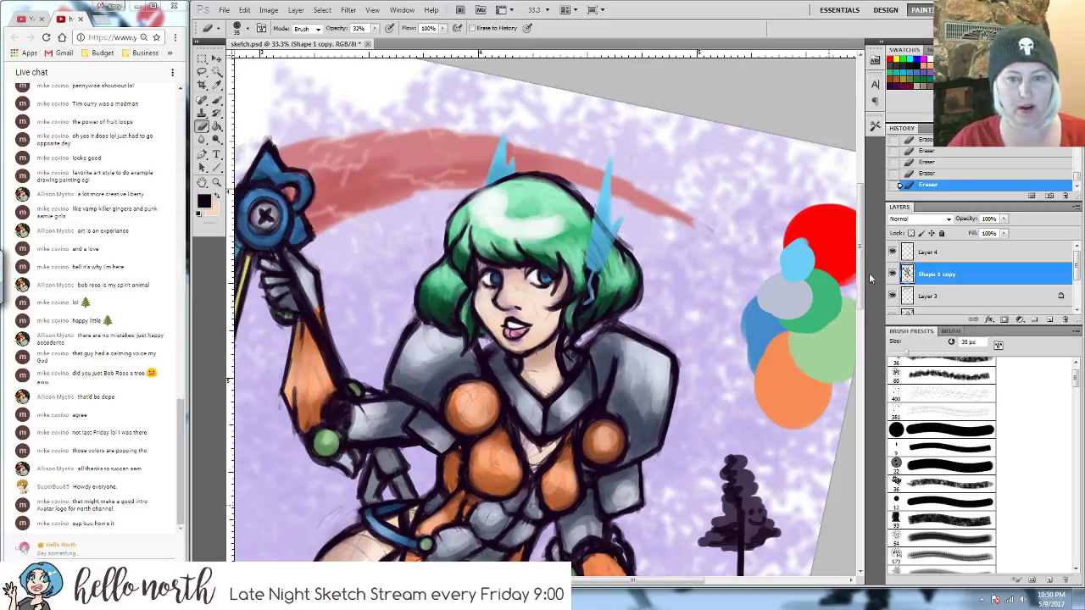
{"action": "left_click", "coordinate": [929, 254]}
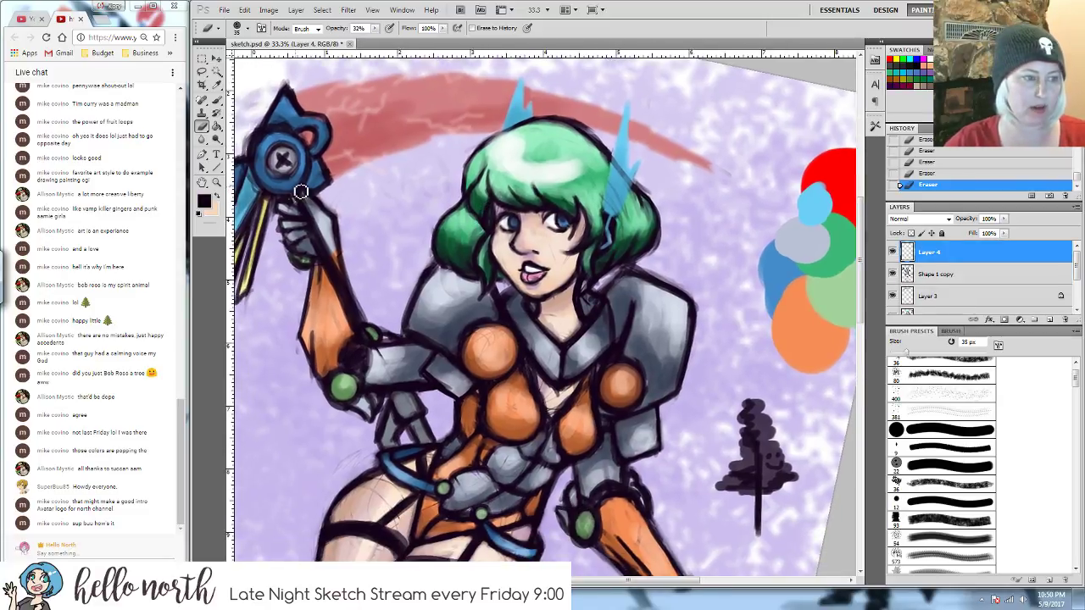
{"action": "left_click", "coordinate": [203, 201]}
{"action": "left_click", "coordinate": [649, 260]}
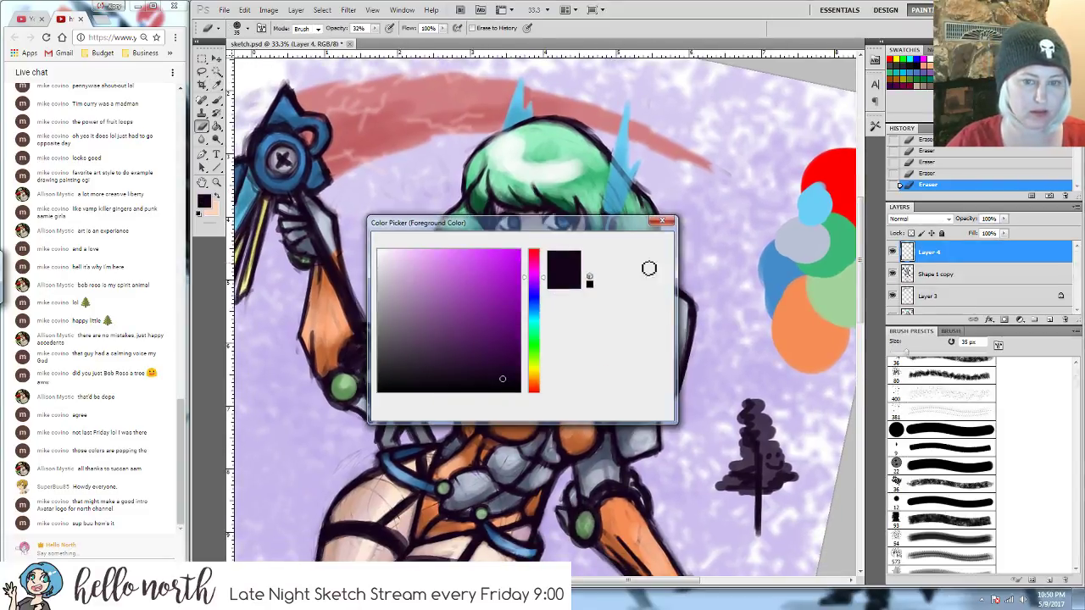
{"action": "left_click", "coordinate": [216, 196]}
{"action": "left_click", "coordinate": [205, 201]}
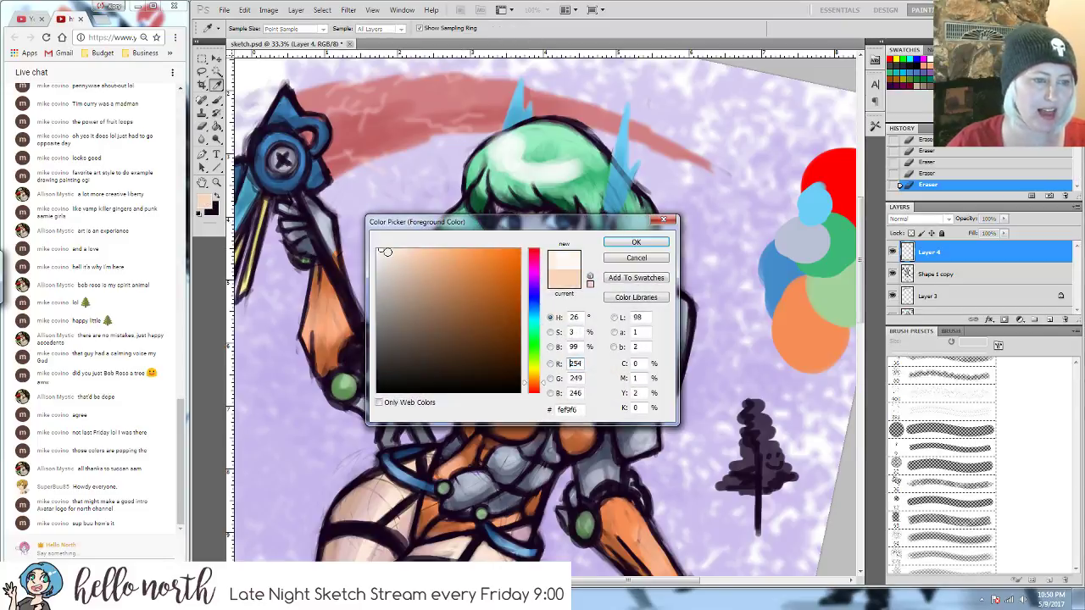
{"action": "left_click", "coordinate": [632, 244]}
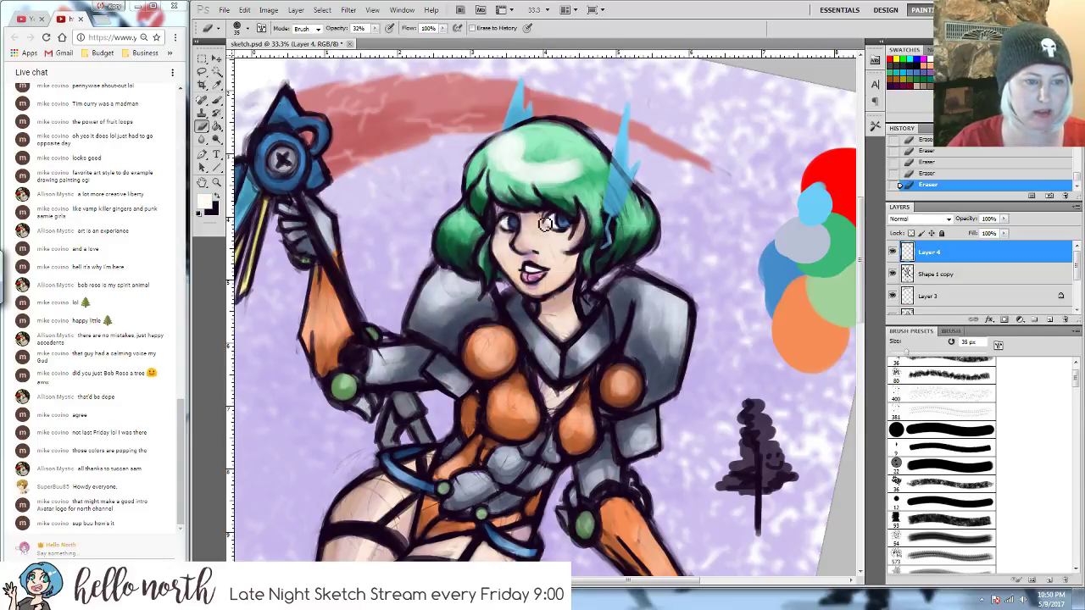
- Erase the old white highlight on top of the hair using the hard round preset at 45 px and 70% opacity
{"action": "left_click", "coordinate": [896, 427]}
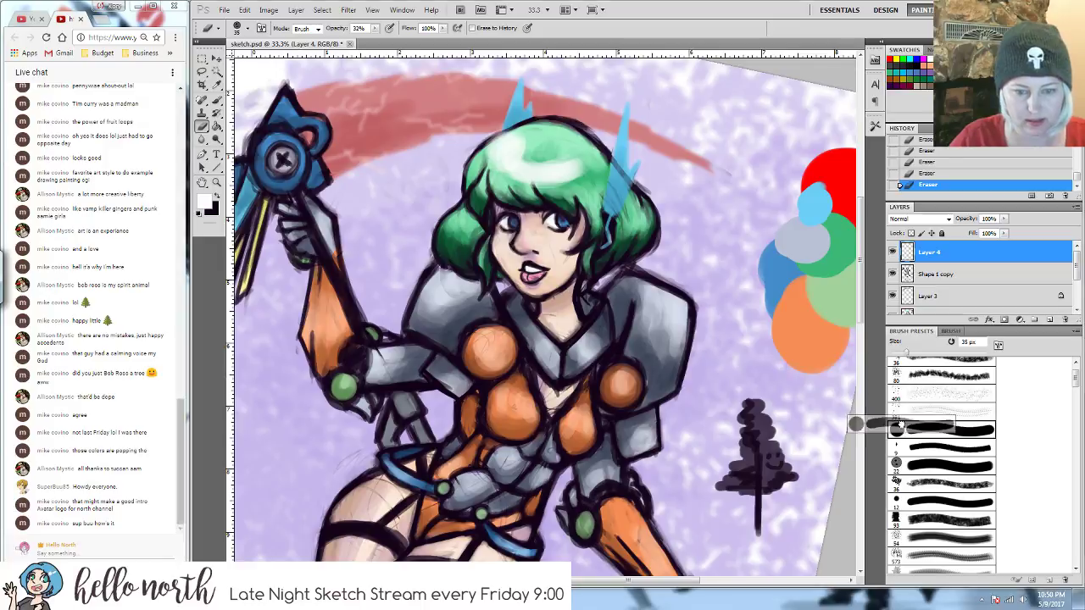
{"action": "key", "text": "bracketleft"}
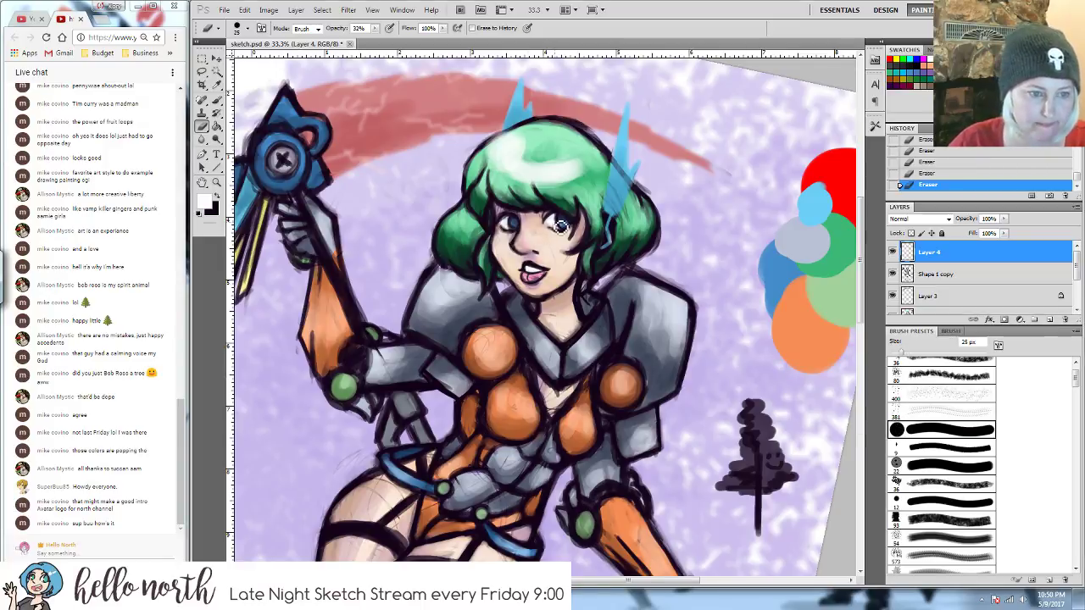
{"action": "left_click", "coordinate": [376, 29]}
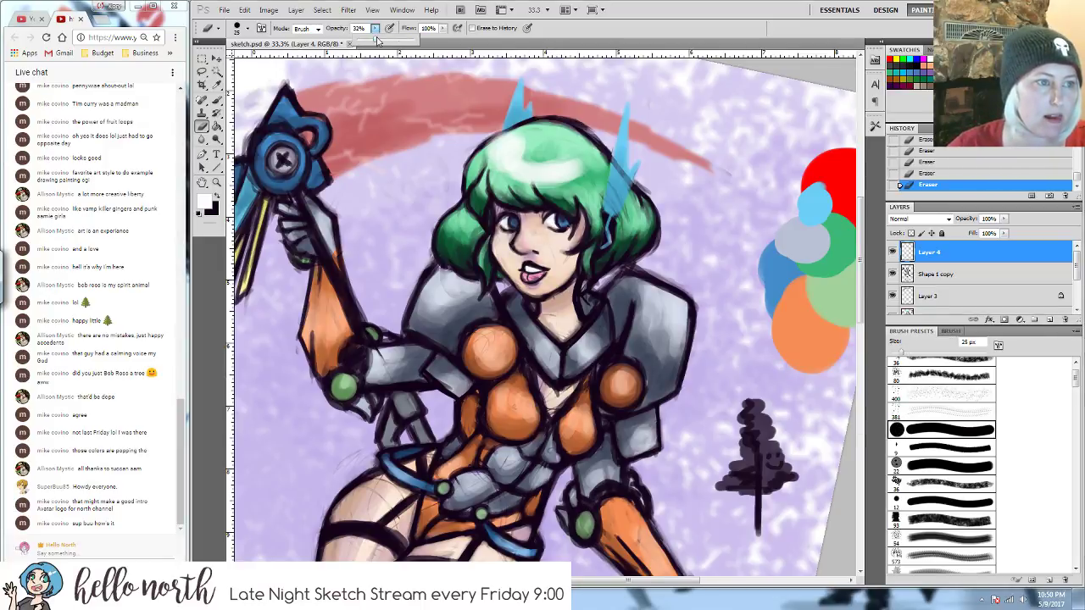
{"action": "key", "text": "bracketright"}
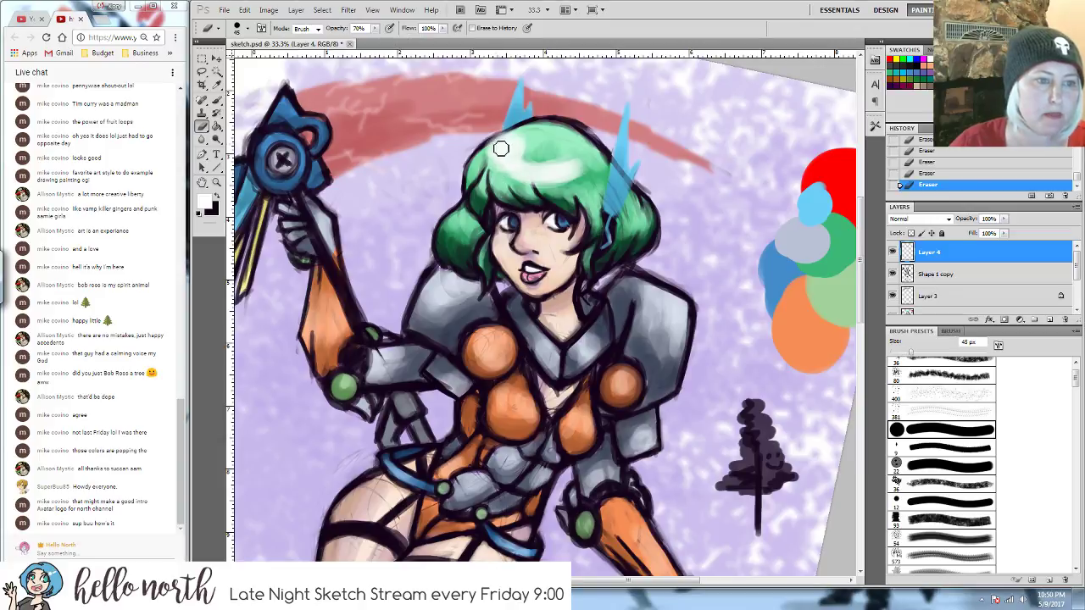
{"action": "mouse_move", "coordinate": [511, 149]}
{"action": "left_mouse_down"}
{"action": "mouse_move", "coordinate": [501, 178]}
{"action": "mouse_move", "coordinate": [535, 165]}
{"action": "mouse_move", "coordinate": [540, 188]}
{"action": "mouse_move", "coordinate": [594, 167]}
{"action": "mouse_move", "coordinate": [580, 197]}
{"action": "mouse_move", "coordinate": [532, 135]}
{"action": "mouse_move", "coordinate": [483, 172]}
{"action": "left_mouse_up"}
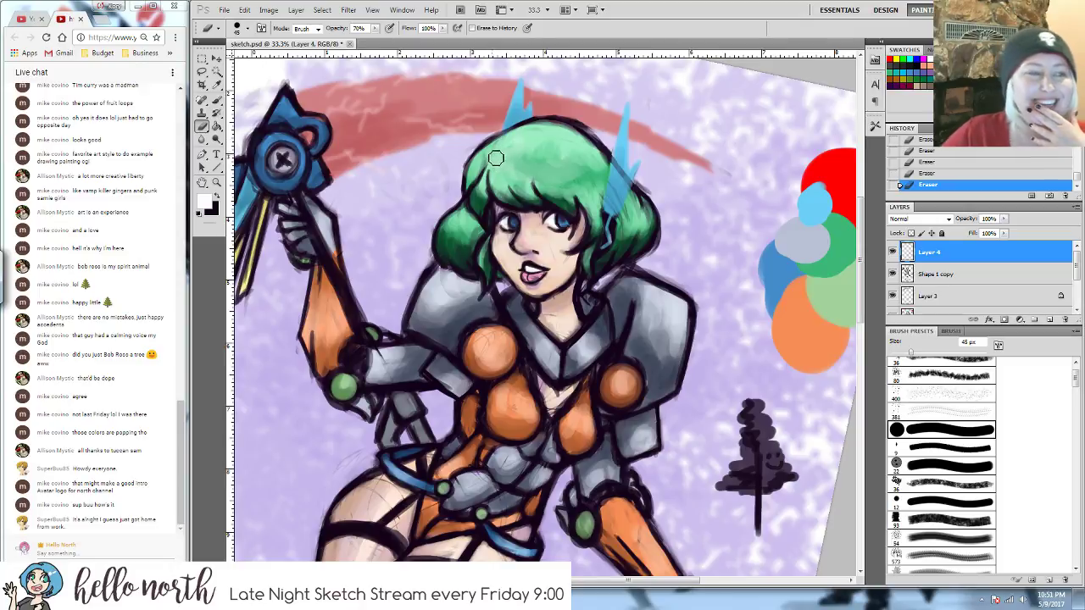
- Paint a new jagged white highlight across the top of the hair with a 60 px brush at 72% opacity
{"action": "left_click", "coordinate": [216, 100]}
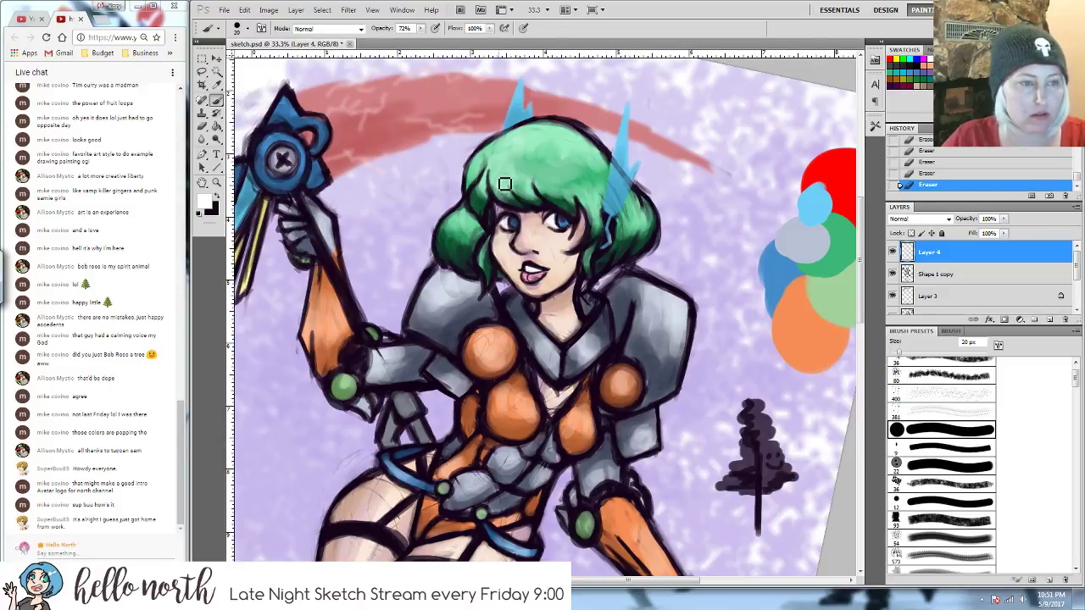
{"action": "key", "text": "bracketright"}
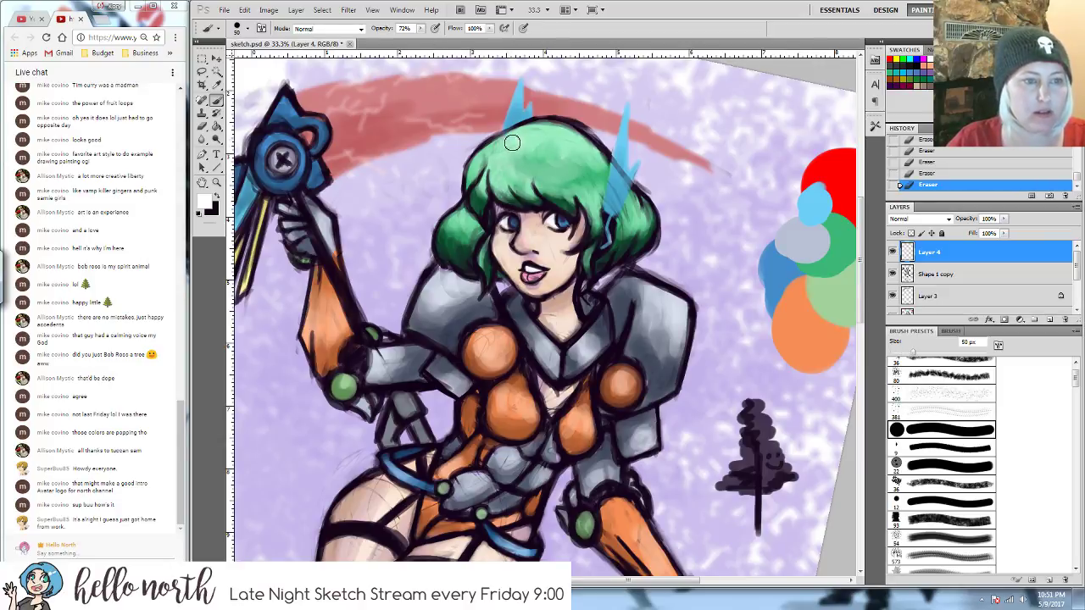
{"action": "key", "text": "bracketright"}
{"action": "mouse_move", "coordinate": [492, 151]}
{"action": "left_mouse_down"}
{"action": "mouse_move", "coordinate": [506, 145]}
{"action": "mouse_move", "coordinate": [518, 161]}
{"action": "mouse_move", "coordinate": [543, 148]}
{"action": "mouse_move", "coordinate": [566, 170]}
{"action": "mouse_move", "coordinate": [584, 160]}
{"action": "mouse_move", "coordinate": [577, 177]}
{"action": "mouse_move", "coordinate": [537, 168]}
{"action": "mouse_move", "coordinate": [509, 140]}
{"action": "left_mouse_up"}
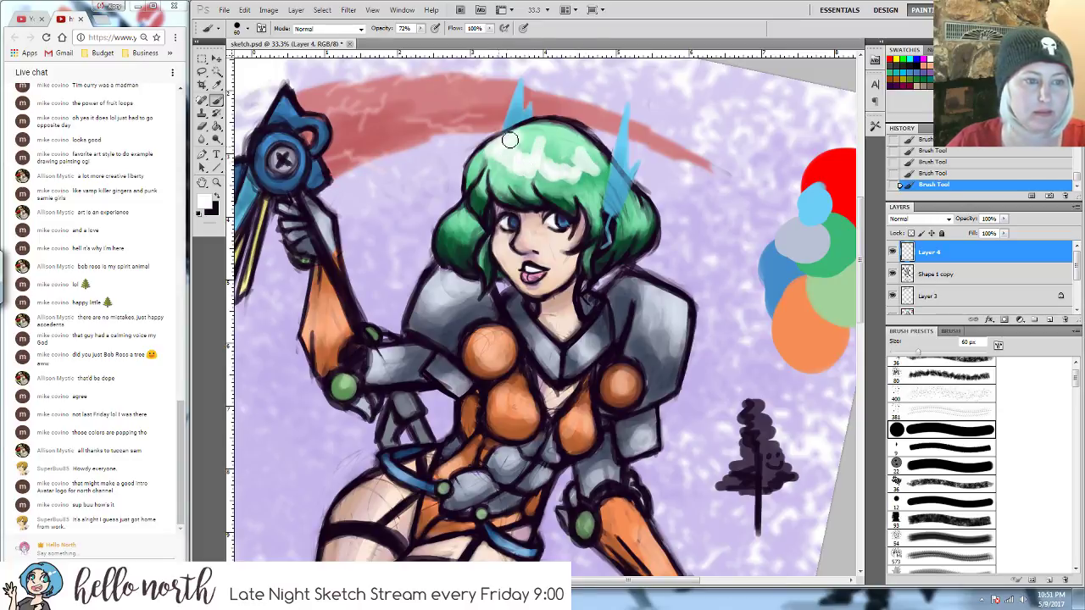
- Add small white highlights to the eyes, nose and tongue, reducing the brush to 20 px and 10 px
{"action": "key", "text": "bracketleft"}
{"action": "key", "text": "bracketleft"}
{"action": "key", "text": "bracketleft"}
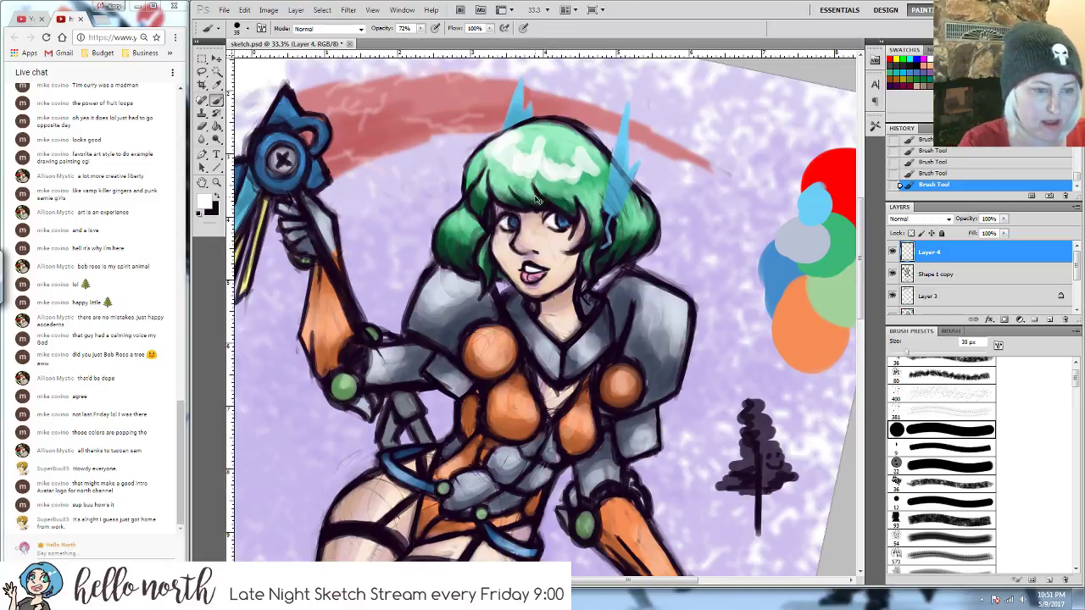
{"action": "key", "text": "ctrl+plus"}
{"action": "key", "text": "ctrl+plus"}
{"action": "left_click_drag", "start_coordinate": [643, 232], "coordinate": [650, 255]}
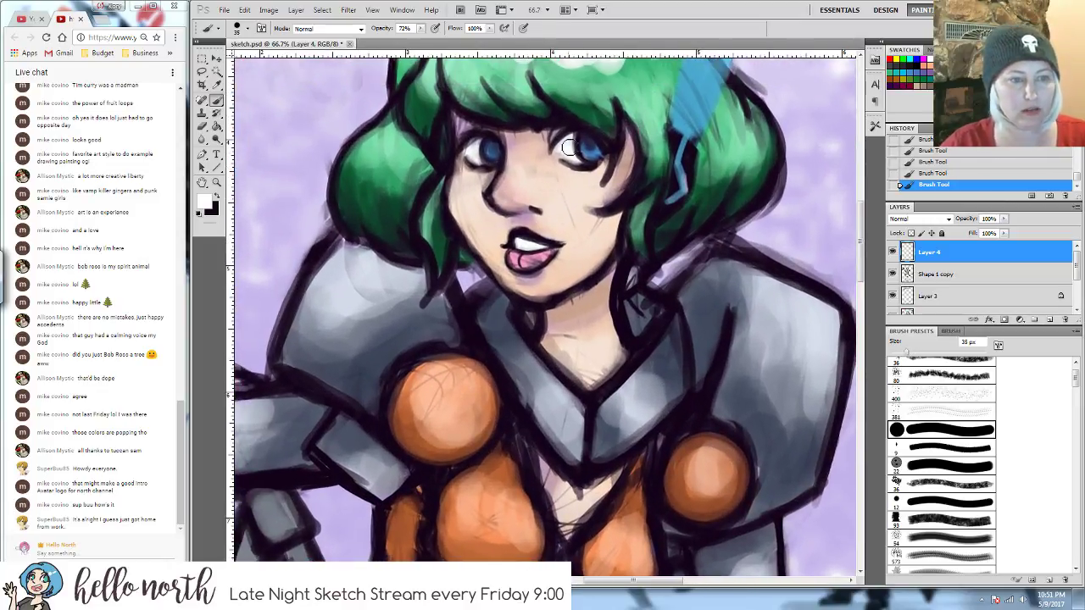
{"action": "key", "text": "bracketleft"}
{"action": "key", "text": "bracketleft"}
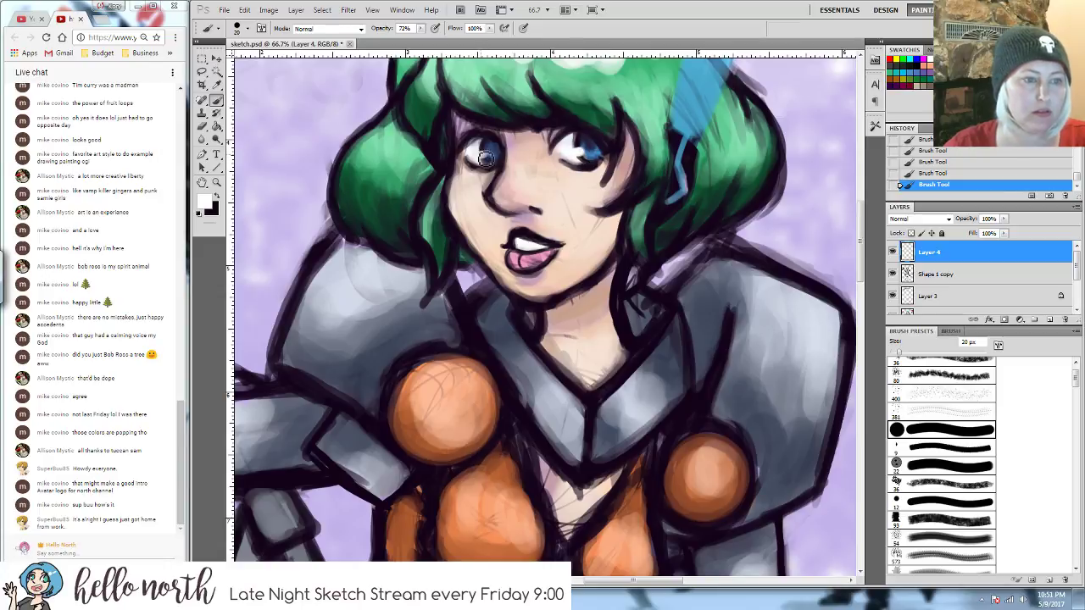
{"action": "key", "text": "bracketleft"}
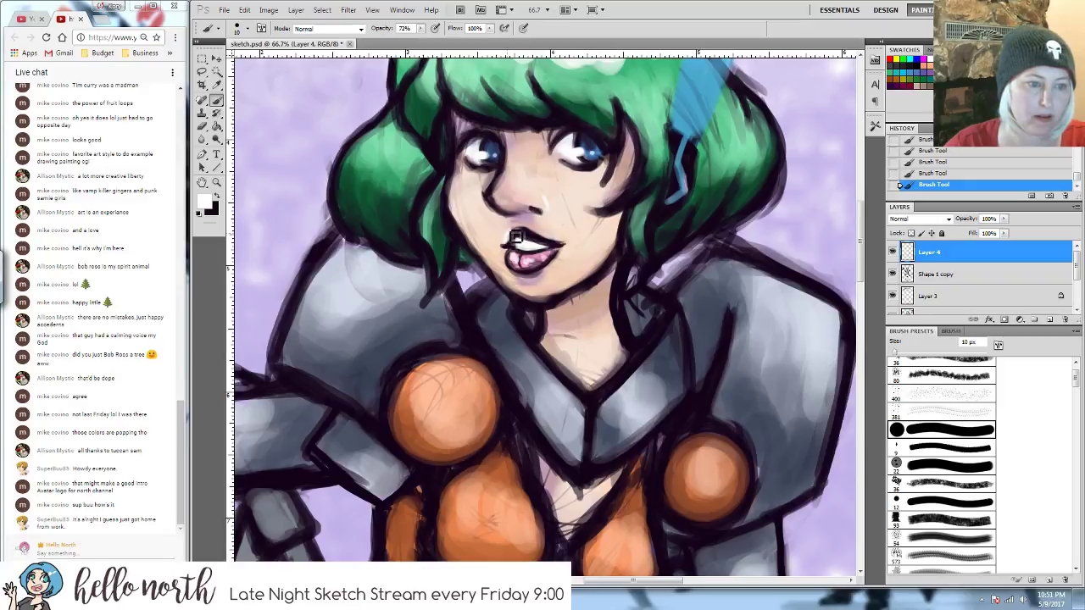
- Clean up the highlights around the mouth with the 45 px eraser and touch up the nose highlight with the 10 px brush
{"action": "key", "text": "e"}
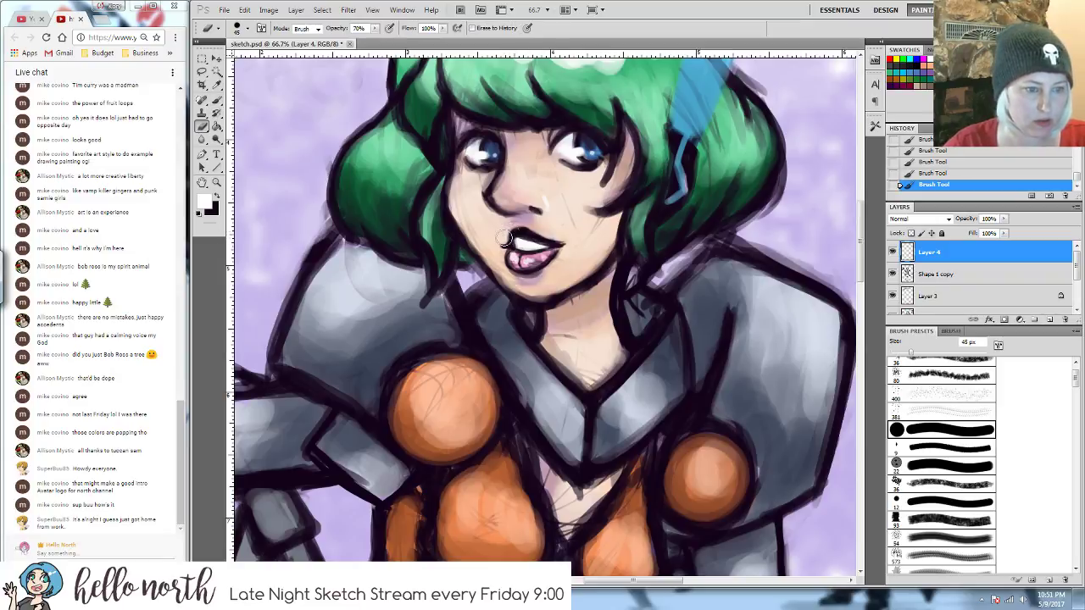
{"action": "left_click_drag", "start_coordinate": [505, 239], "coordinate": [520, 266]}
{"action": "key", "text": "b"}
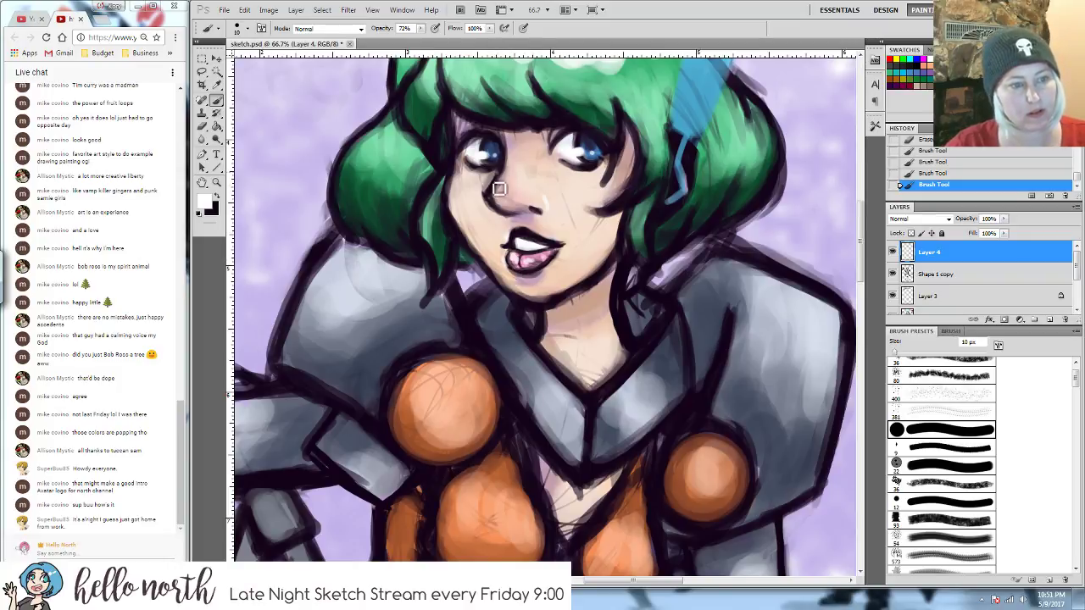
{"action": "left_click_drag", "start_coordinate": [498, 187], "coordinate": [494, 192]}
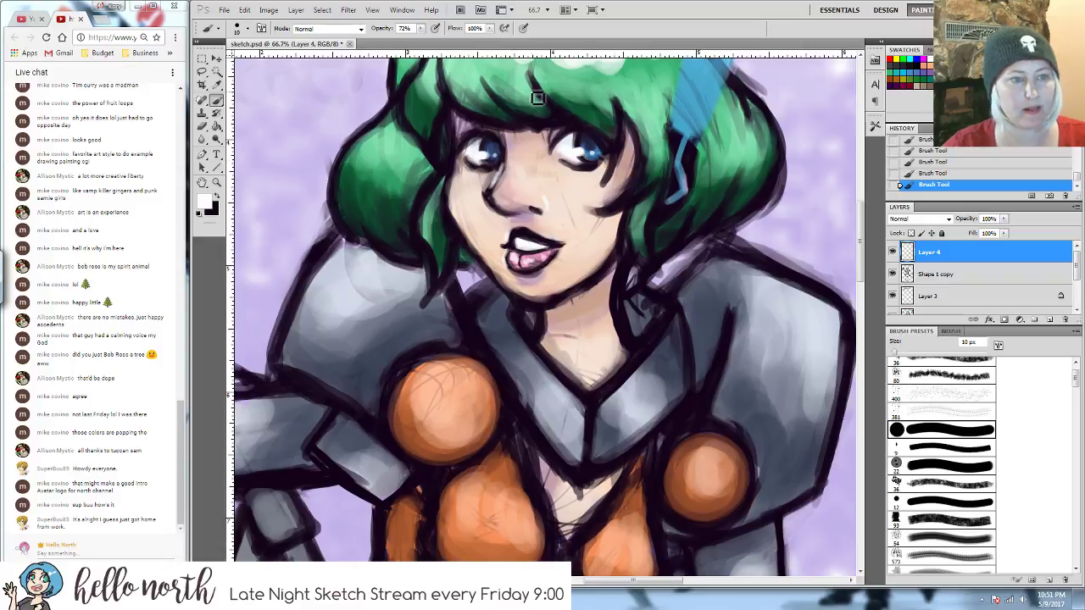
{"action": "left_click_drag", "start_coordinate": [557, 96], "coordinate": [547, 162]}
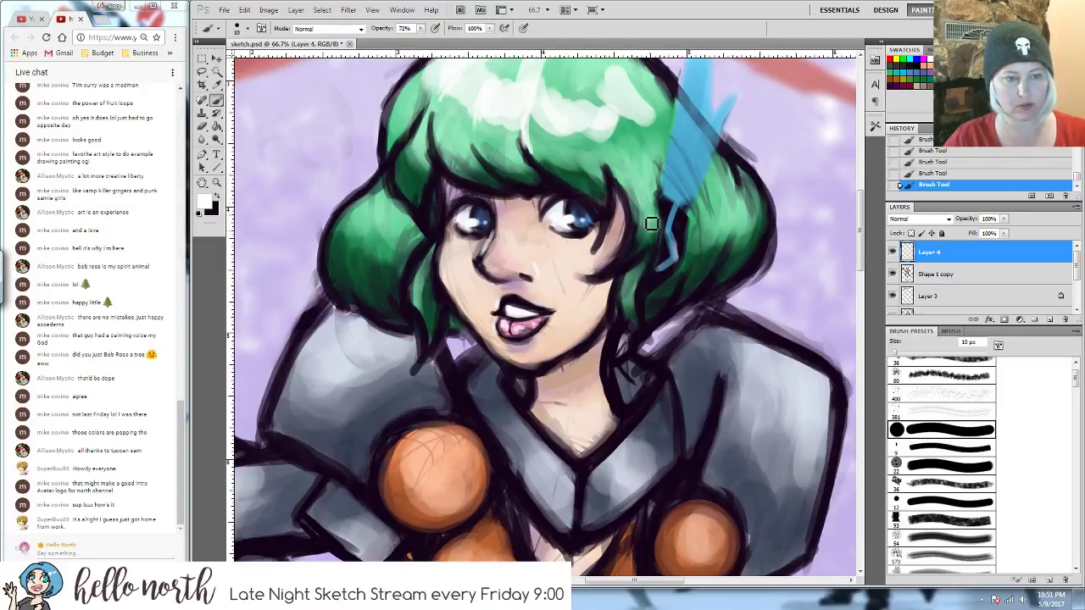
{"action": "key", "text": "e"}
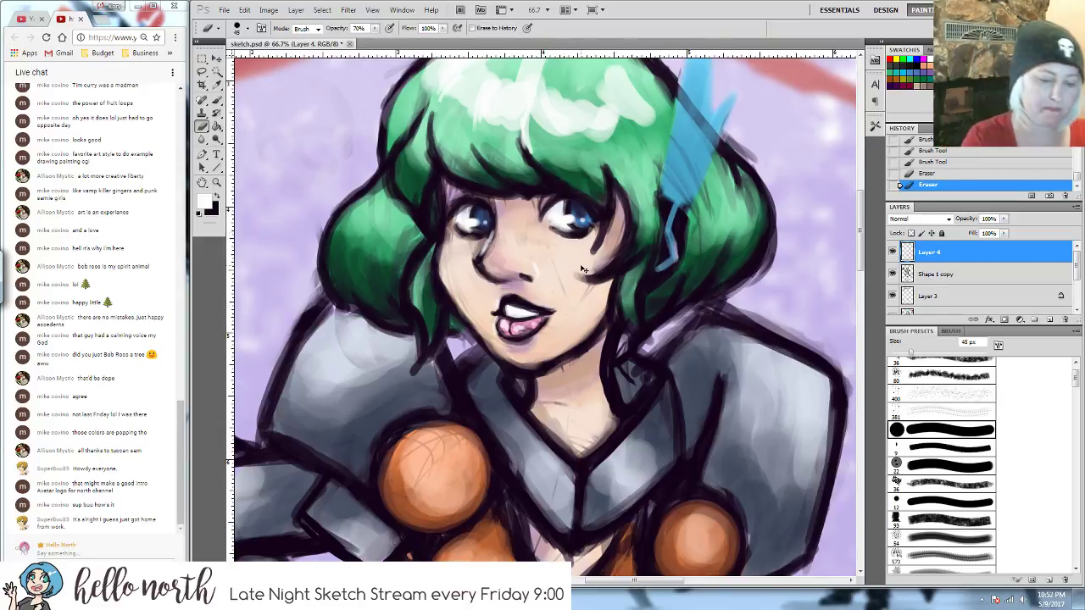
- Paint a soft white highlight on the orange sphere below the raised arm's shoulder, using a 45 px brush at 46% opacity
{"action": "scroll", "coordinate": [580, 266], "scroll_direction": "down", "scroll_amount": 2}
{"action": "left_click_drag", "start_coordinate": [636, 290], "coordinate": [647, 235]}
{"action": "key", "text": "b"}
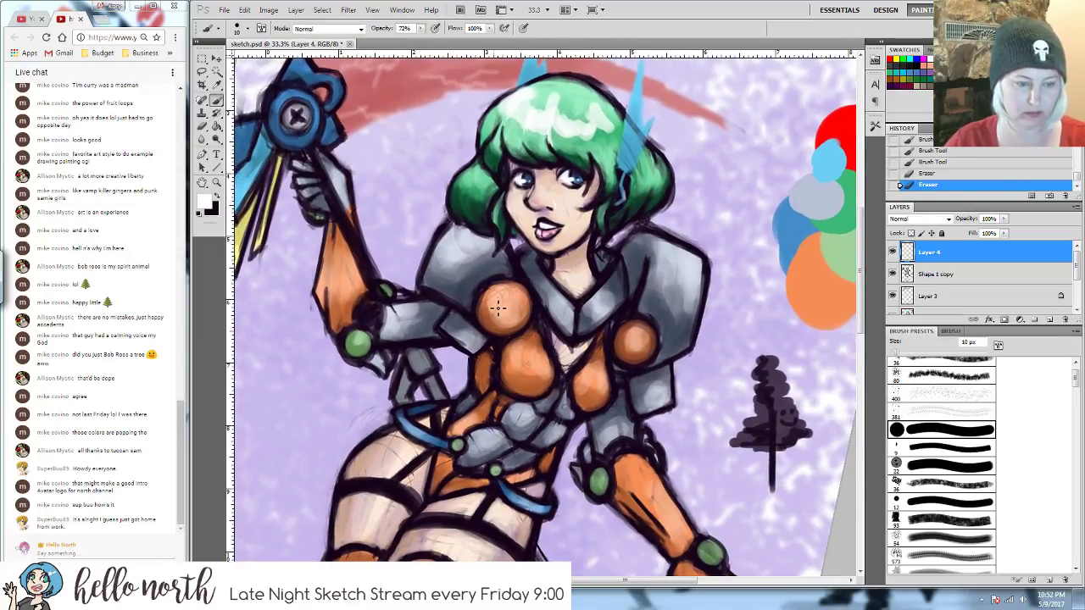
{"action": "key", "text": "bracketright"}
{"action": "key", "text": "bracketright"}
{"action": "key", "text": "bracketright"}
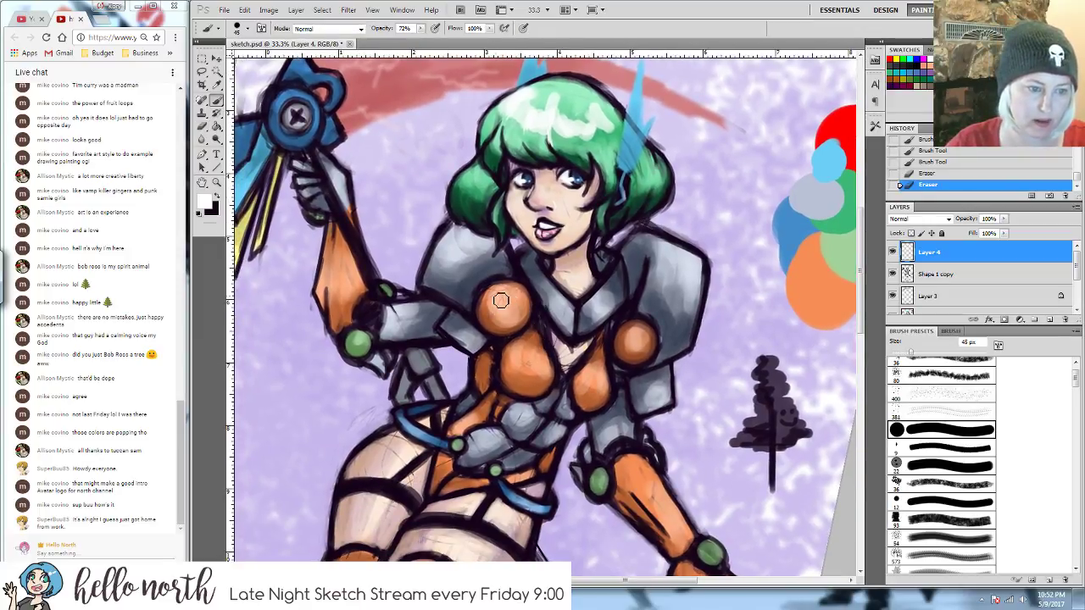
{"action": "left_click_drag", "start_coordinate": [500, 298], "coordinate": [512, 309]}
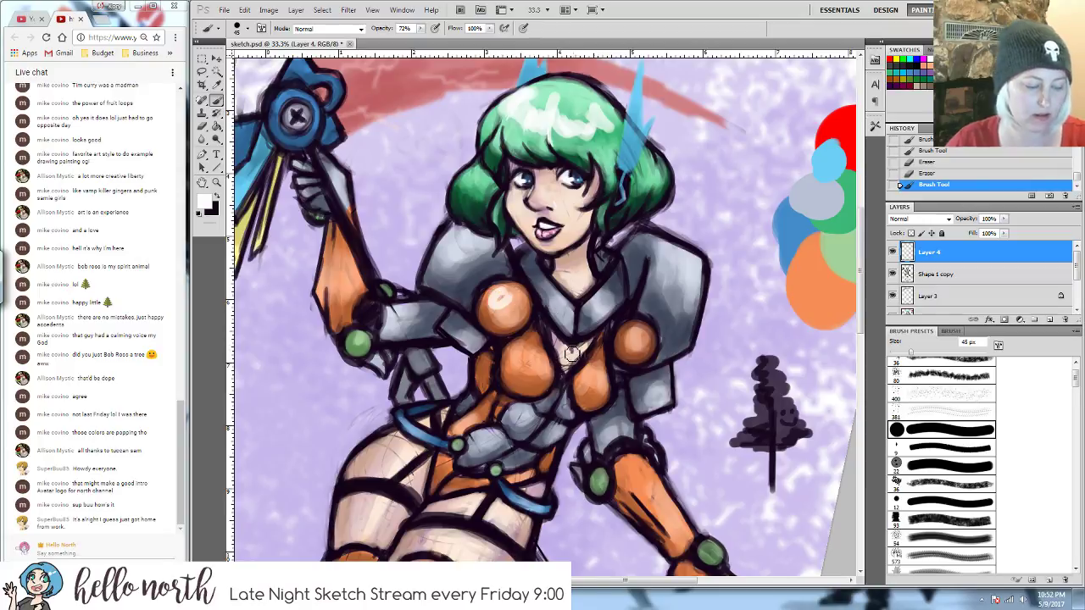
{"action": "key", "text": "ctrl+z"}
{"action": "left_click_drag", "start_coordinate": [420, 30], "coordinate": [410, 46]}
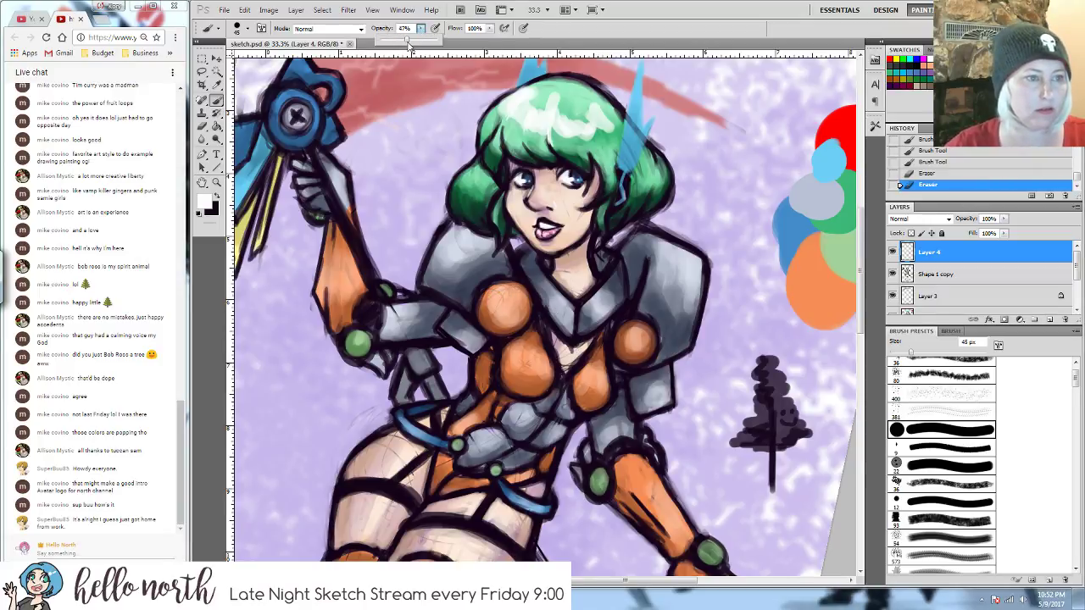
{"action": "mouse_move", "coordinate": [512, 314]}
{"action": "left_mouse_down"}
{"action": "mouse_move", "coordinate": [517, 292]}
{"action": "mouse_move", "coordinate": [500, 293]}
{"action": "mouse_move", "coordinate": [505, 301]}
{"action": "left_mouse_up"}
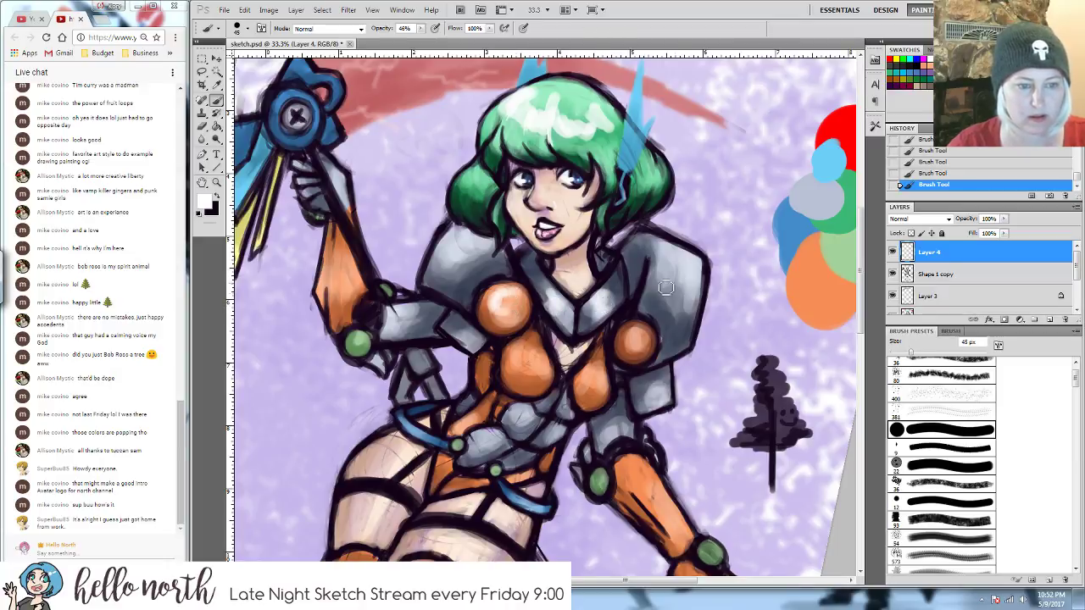
- Paint soft white highlights on the grey armour, side hair, orange bodice, raised forearm and green joints at 46% opacity
{"action": "mouse_move", "coordinate": [686, 258]}
{"action": "left_mouse_down"}
{"action": "mouse_move", "coordinate": [659, 244]}
{"action": "mouse_move", "coordinate": [706, 268]}
{"action": "mouse_move", "coordinate": [677, 262]}
{"action": "left_mouse_up"}
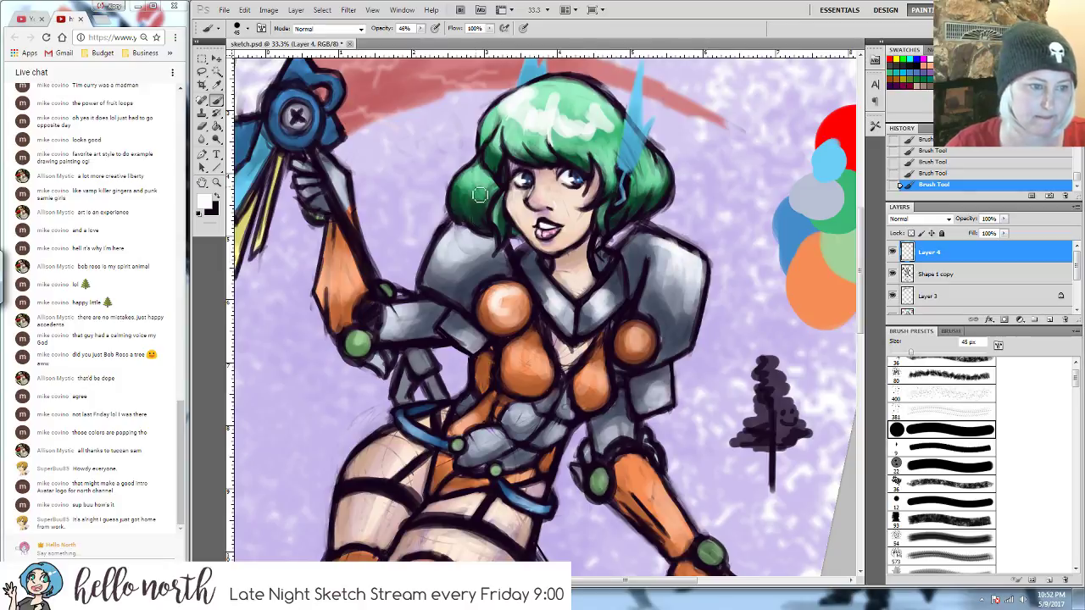
{"action": "mouse_move", "coordinate": [480, 194]}
{"action": "left_mouse_down"}
{"action": "mouse_move", "coordinate": [462, 182]}
{"action": "mouse_move", "coordinate": [474, 192]}
{"action": "left_mouse_up"}
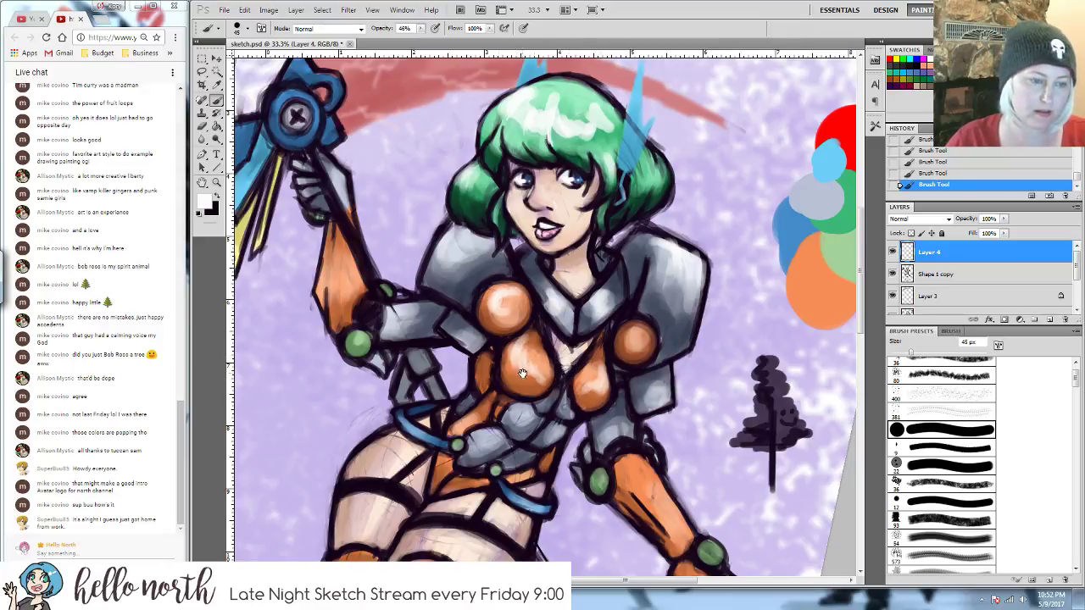
{"action": "left_click_drag", "start_coordinate": [500, 364], "coordinate": [536, 341]}
{"action": "left_click_drag", "start_coordinate": [446, 288], "coordinate": [432, 293]}
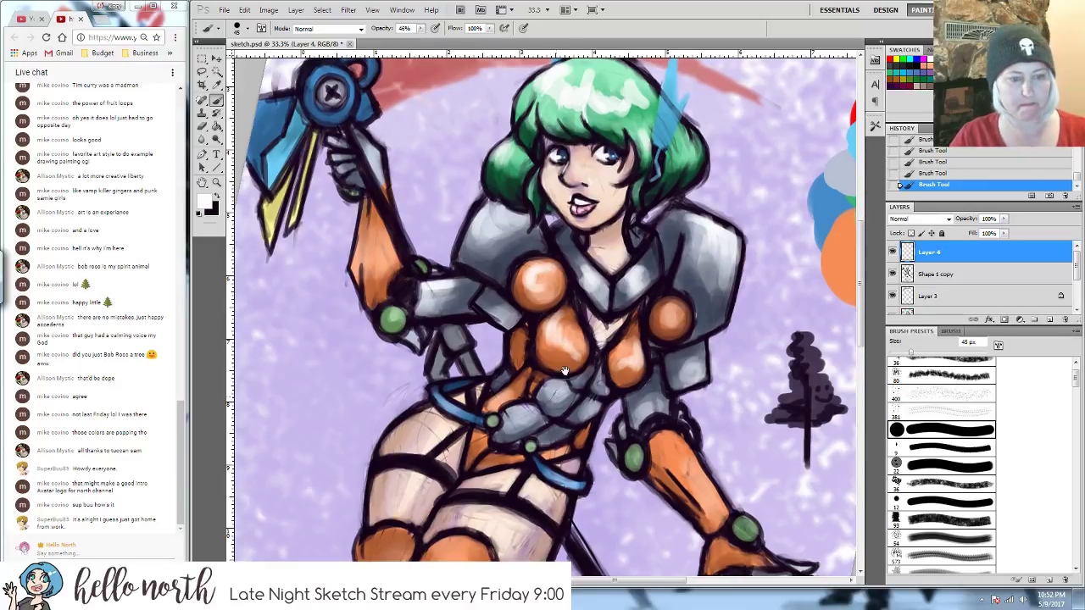
{"action": "left_click_drag", "start_coordinate": [534, 380], "coordinate": [556, 356]}
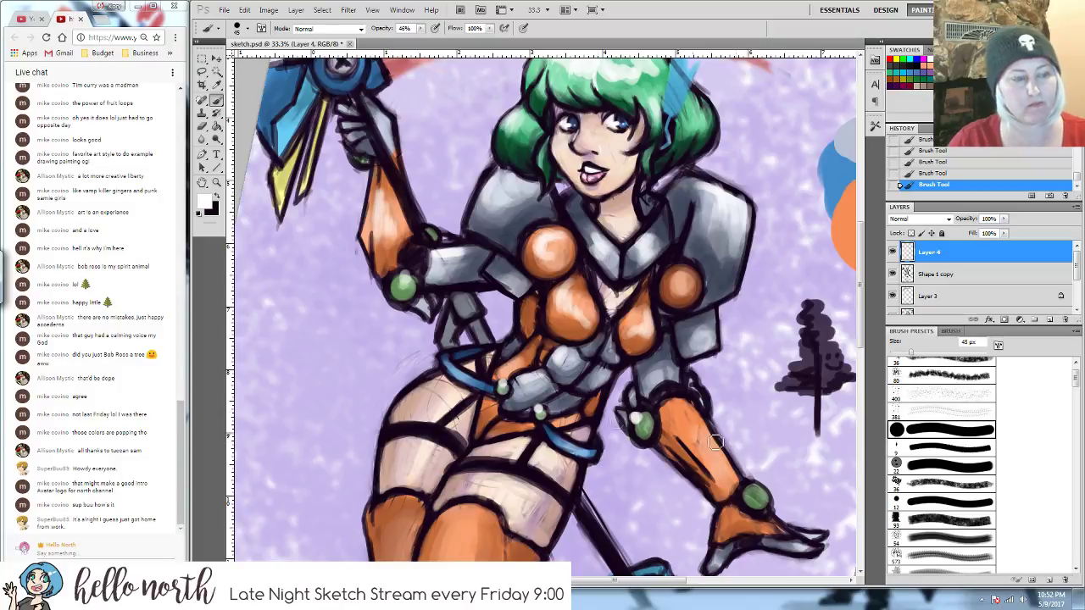
- Erase back the white highlight on the raised orange forearm, enlarging the 70% opacity eraser to 100 px
{"action": "key", "text": "e"}
{"action": "mouse_move", "coordinate": [379, 206]}
{"action": "left_mouse_down"}
{"action": "mouse_move", "coordinate": [380, 230]}
{"action": "mouse_move", "coordinate": [385, 217]}
{"action": "left_mouse_up"}
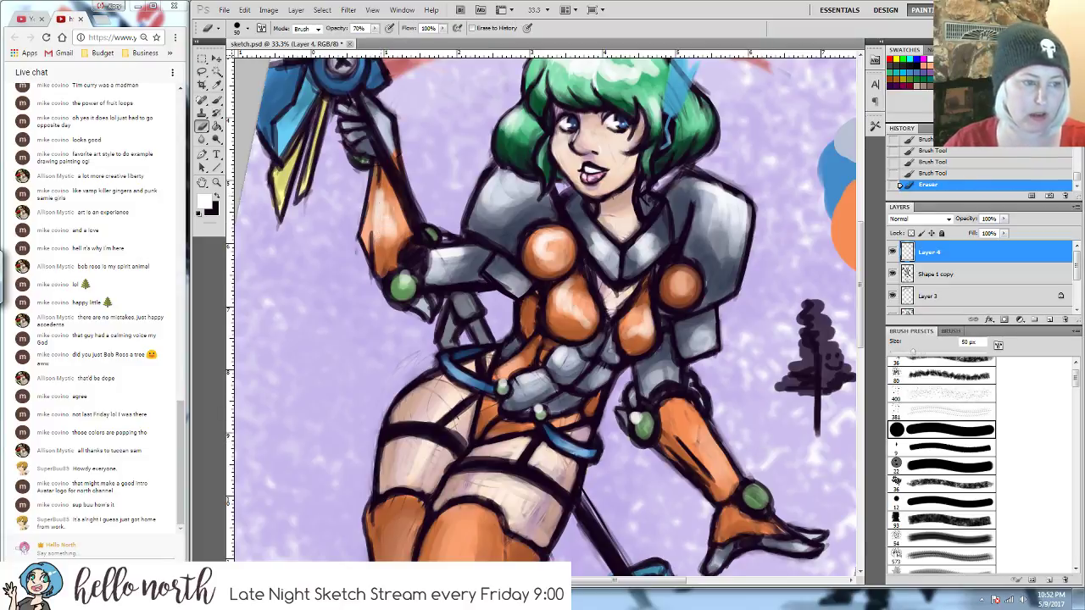
{"action": "key", "text": "bracketright"}
{"action": "key", "text": "bracketright"}
{"action": "key", "text": "bracketright"}
{"action": "key", "text": "bracketright"}
{"action": "key", "text": "bracketright"}
{"action": "left_click", "coordinate": [355, 196]}
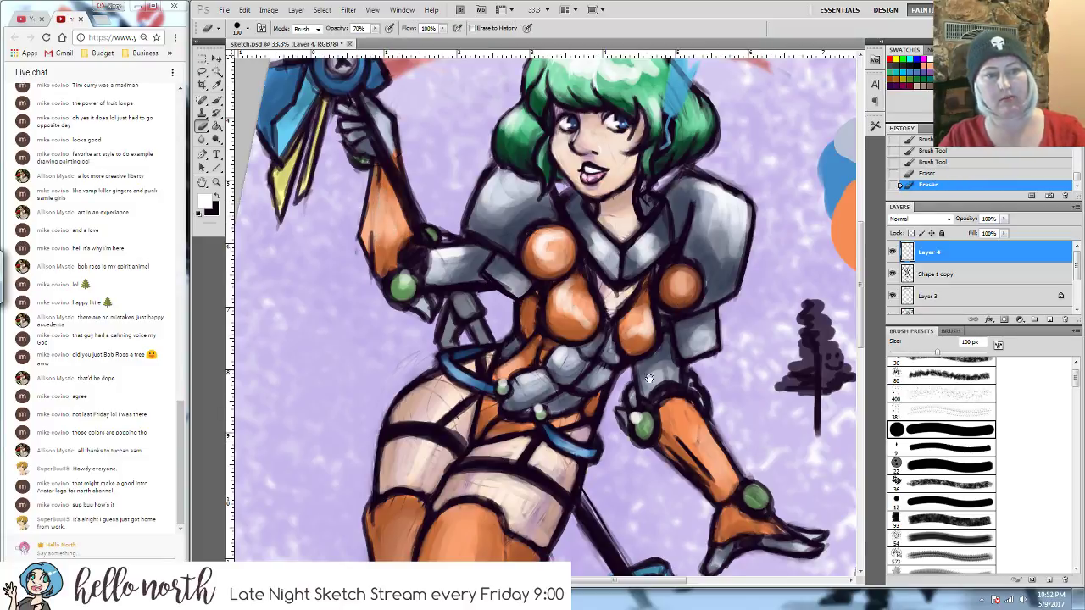
- Paint soft white highlights on the pale upper thighs on Layer 1, enlarging the 46% opacity brush to 80 px
{"action": "left_click_drag", "start_coordinate": [649, 379], "coordinate": [654, 294]}
{"action": "key", "text": "b"}
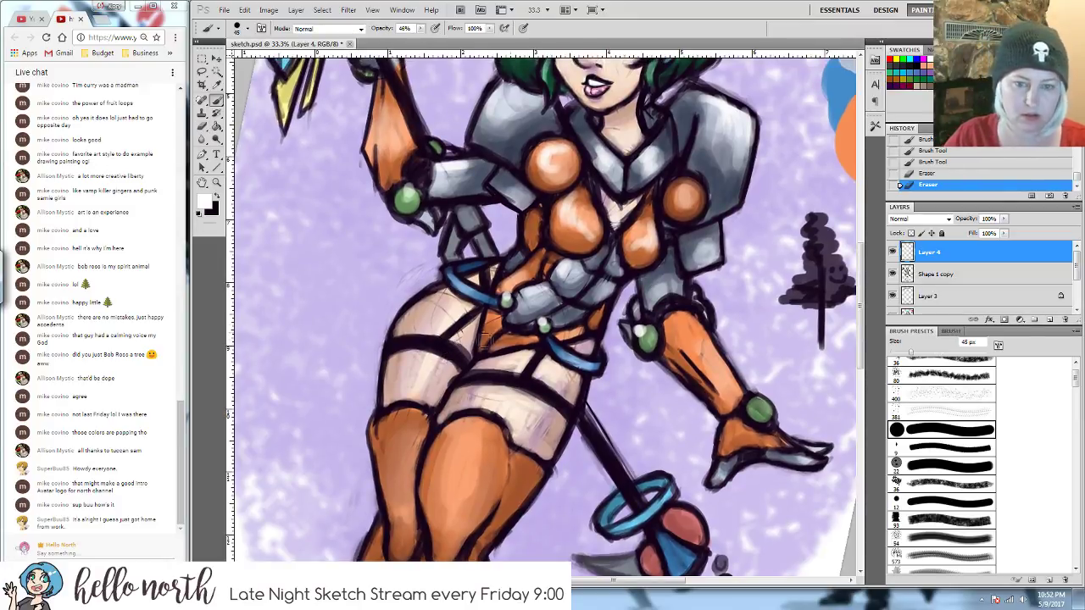
{"action": "scroll", "coordinate": [1059, 271], "scroll_direction": "down", "scroll_amount": 1}
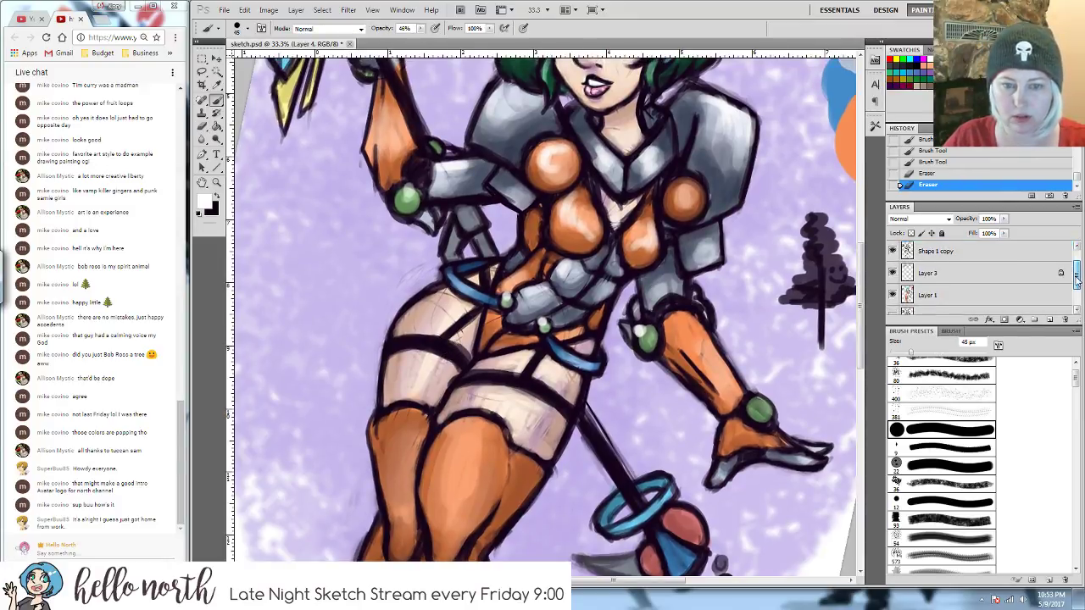
{"action": "left_click", "coordinate": [988, 294]}
{"action": "key", "text": "bracketright"}
{"action": "key", "text": "bracketright"}
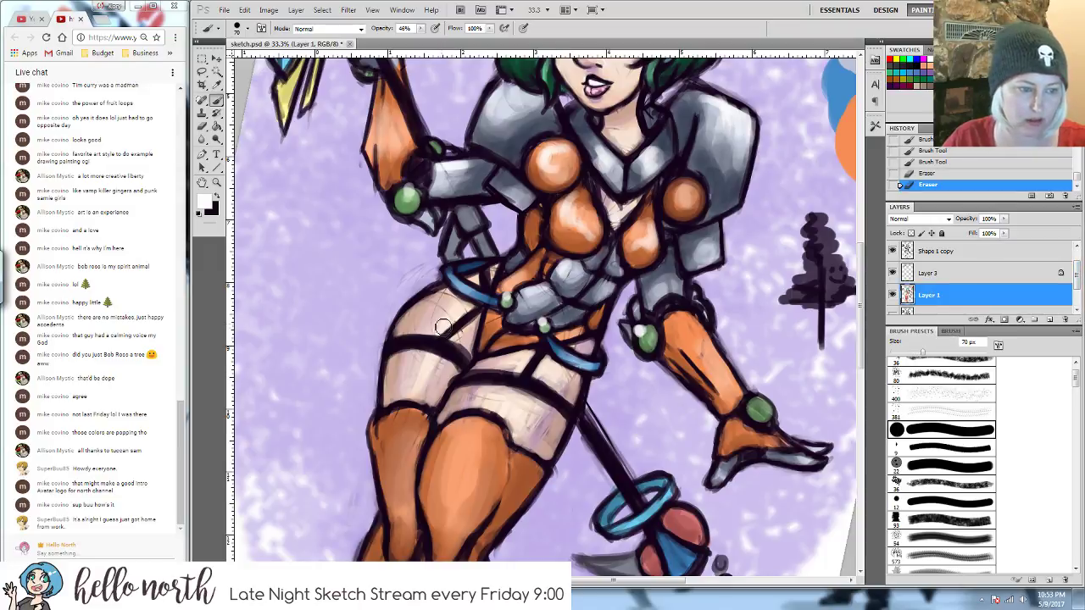
{"action": "left_click_drag", "start_coordinate": [450, 318], "coordinate": [433, 331]}
{"action": "left_click_drag", "start_coordinate": [421, 363], "coordinate": [420, 382]}
{"action": "left_click_drag", "start_coordinate": [451, 319], "coordinate": [436, 330]}
{"action": "mouse_move", "coordinate": [436, 349]}
{"action": "left_mouse_down"}
{"action": "mouse_move", "coordinate": [419, 389]}
{"action": "mouse_move", "coordinate": [431, 380]}
{"action": "mouse_move", "coordinate": [437, 320]}
{"action": "left_mouse_up"}
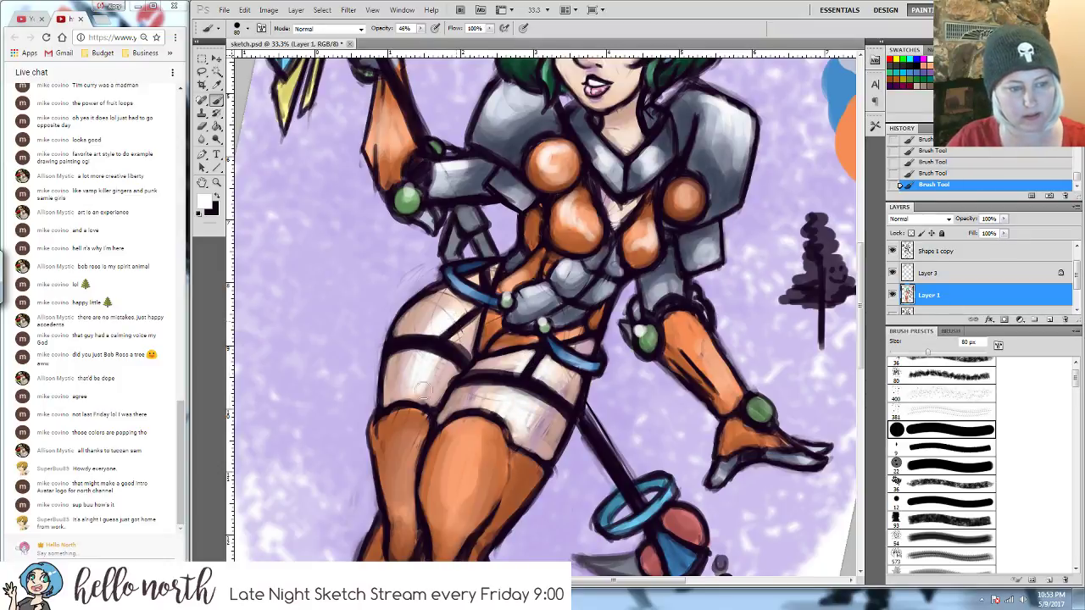
- On Layer 4, paint white highlights on the orange stockings and the lowered arm's green wrist joint with the 80 px brush
{"action": "left_click_drag", "start_coordinate": [1076, 273], "coordinate": [1076, 254]}
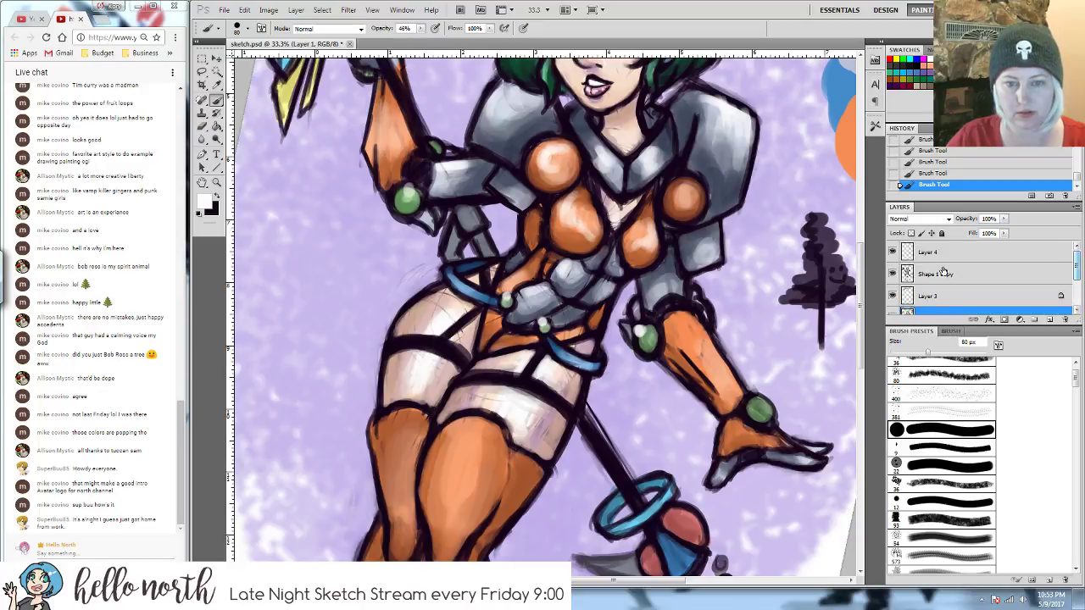
{"action": "left_click", "coordinate": [941, 256]}
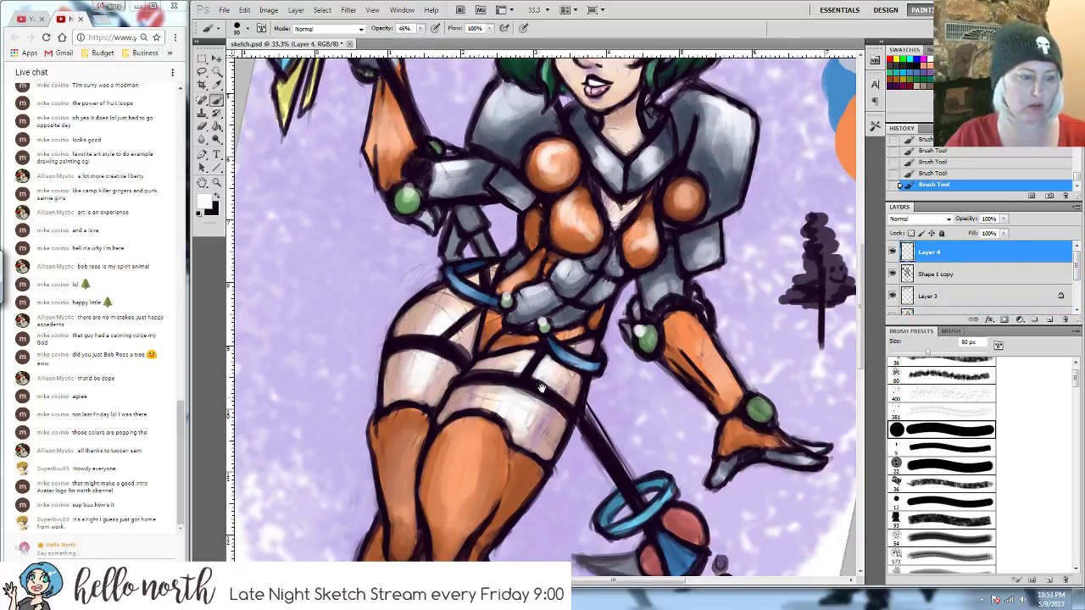
{"action": "left_click_drag", "start_coordinate": [541, 387], "coordinate": [564, 314]}
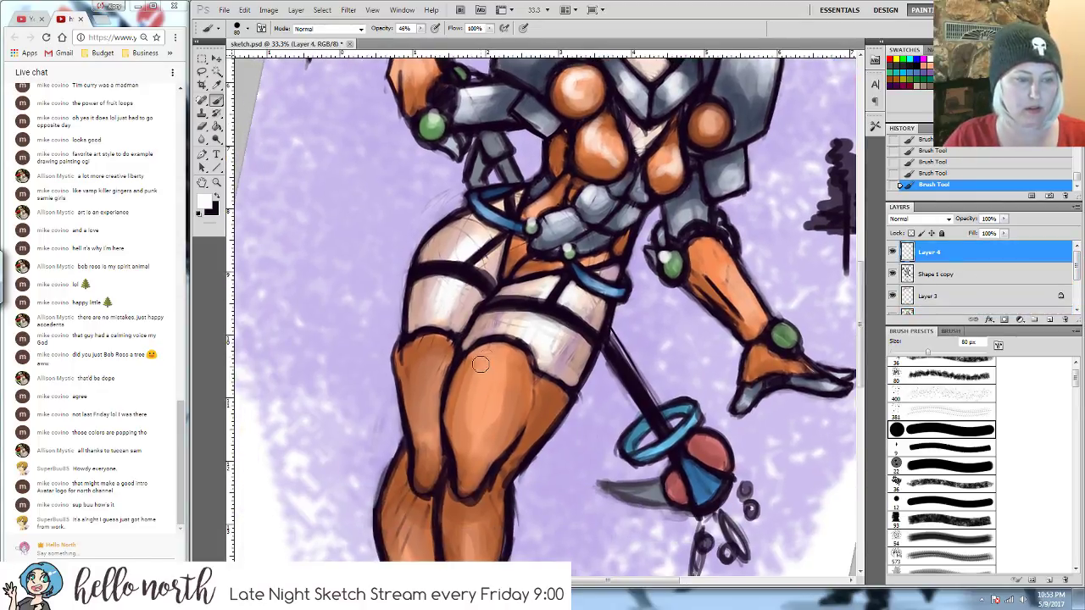
{"action": "mouse_move", "coordinate": [480, 364]}
{"action": "left_mouse_down"}
{"action": "mouse_move", "coordinate": [476, 417]}
{"action": "mouse_move", "coordinate": [476, 387]}
{"action": "mouse_move", "coordinate": [497, 360]}
{"action": "mouse_move", "coordinate": [410, 369]}
{"action": "mouse_move", "coordinate": [429, 360]}
{"action": "mouse_move", "coordinate": [429, 436]}
{"action": "left_mouse_up"}
{"action": "left_click_drag", "start_coordinate": [769, 461], "coordinate": [757, 395]}
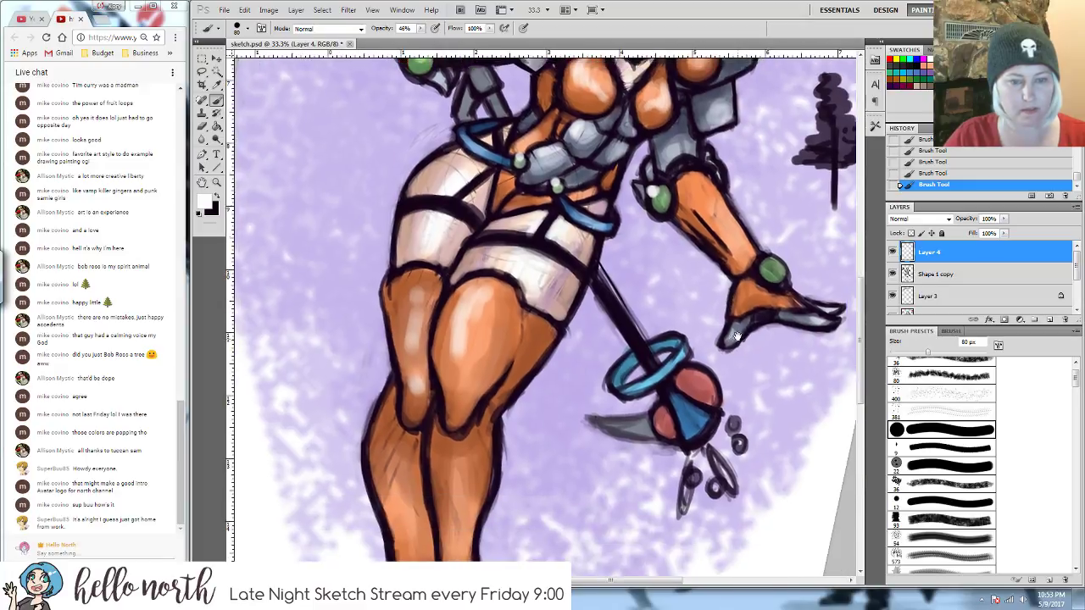
{"action": "left_click_drag", "start_coordinate": [781, 259], "coordinate": [771, 273]}
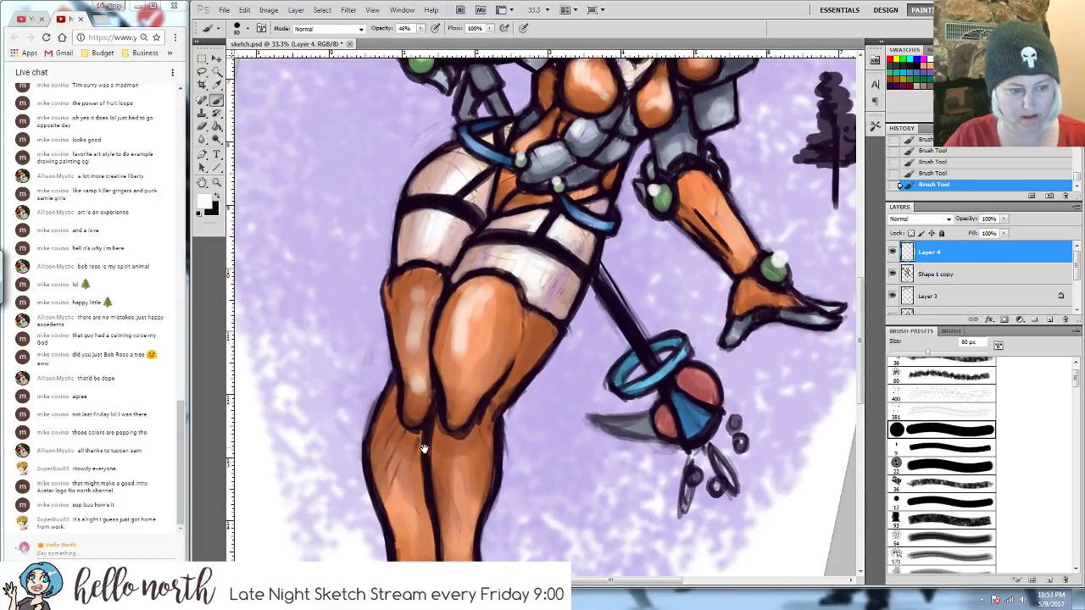
- Paint white highlights on the orange feet, the staff's red and blue lower ornament and its blue head
{"action": "left_click_drag", "start_coordinate": [424, 449], "coordinate": [441, 371]}
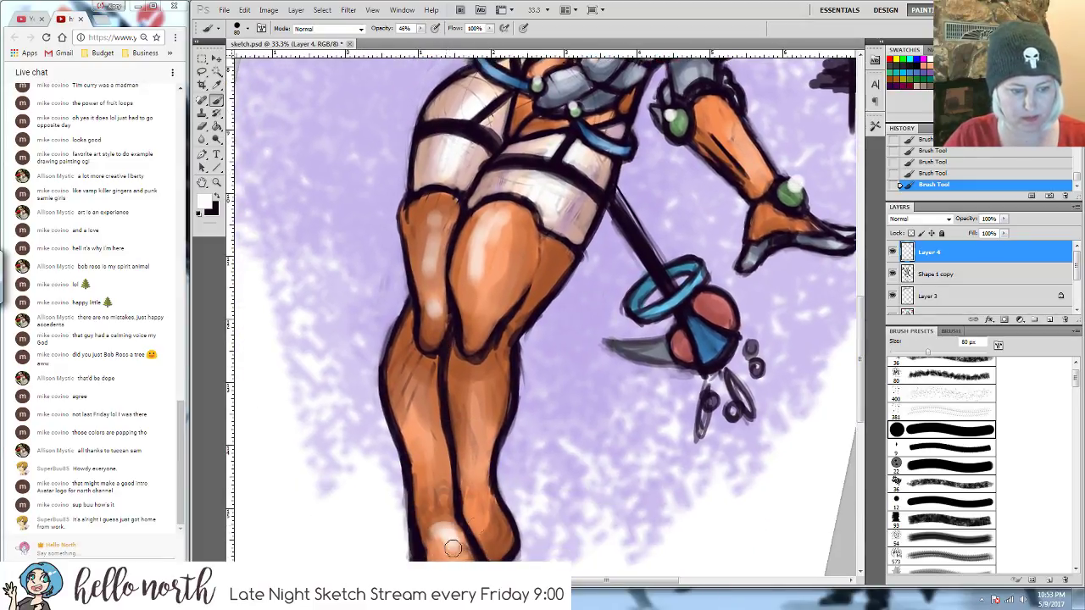
{"action": "mouse_move", "coordinate": [452, 548]}
{"action": "left_mouse_down"}
{"action": "mouse_move", "coordinate": [480, 517]}
{"action": "mouse_move", "coordinate": [495, 517]}
{"action": "left_mouse_up"}
{"action": "mouse_move", "coordinate": [697, 310]}
{"action": "left_mouse_down"}
{"action": "mouse_move", "coordinate": [686, 348]}
{"action": "mouse_move", "coordinate": [698, 318]}
{"action": "mouse_move", "coordinate": [716, 329]}
{"action": "mouse_move", "coordinate": [700, 307]}
{"action": "left_mouse_up"}
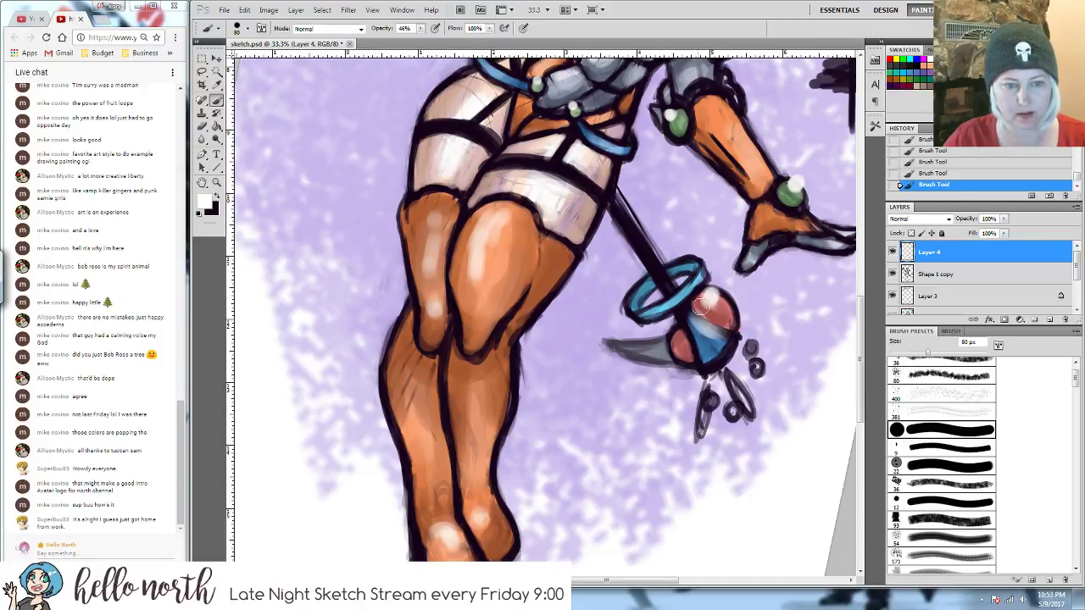
{"action": "scroll", "coordinate": [625, 264], "scroll_direction": "up", "scroll_amount": 10}
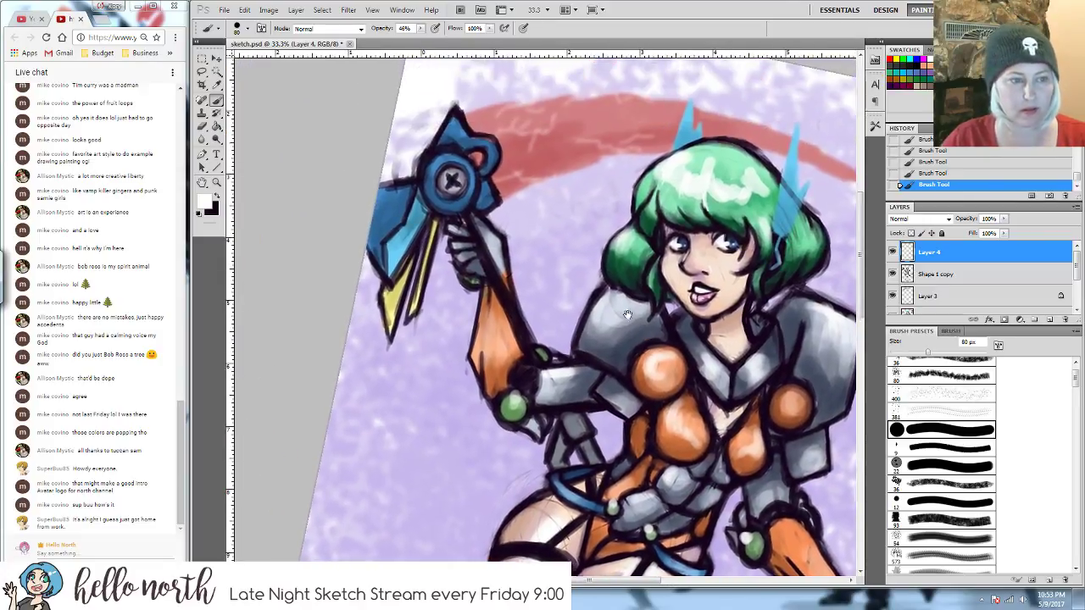
{"action": "mouse_move", "coordinate": [384, 205]}
{"action": "left_mouse_down"}
{"action": "mouse_move", "coordinate": [414, 190]}
{"action": "mouse_move", "coordinate": [395, 209]}
{"action": "mouse_move", "coordinate": [453, 174]}
{"action": "left_mouse_up"}
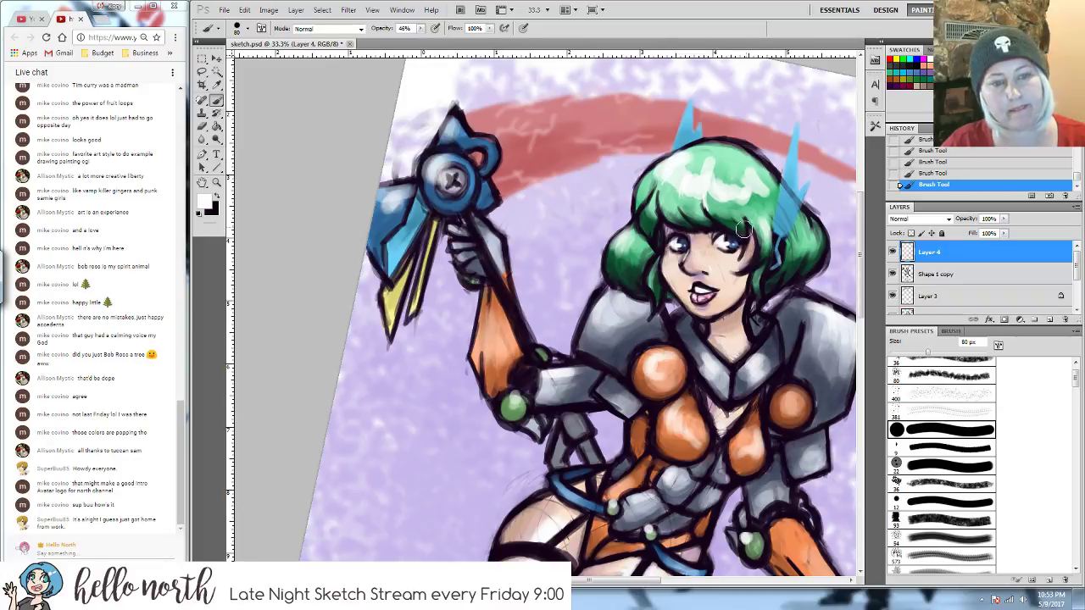
- Erase the colour palette blobs and the dark tree from Layer 1 with a 700 px eraser at 70% opacity
{"action": "left_click_drag", "start_coordinate": [760, 234], "coordinate": [597, 137]}
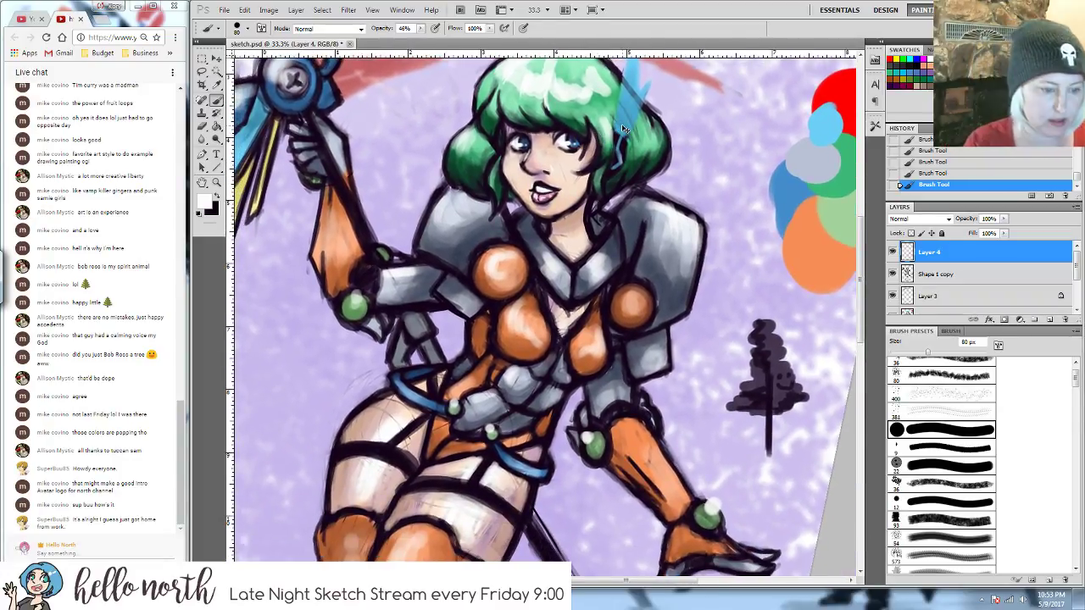
{"action": "key", "text": "ctrl+minus"}
{"action": "key", "text": "ctrl+minus"}
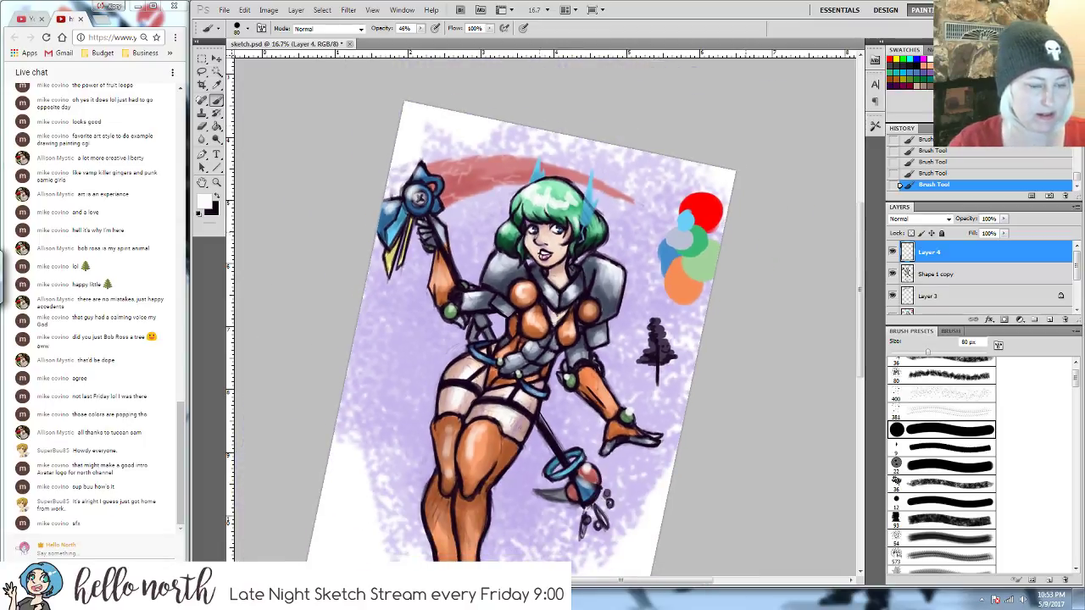
{"action": "left_click_drag", "start_coordinate": [519, 435], "coordinate": [532, 370]}
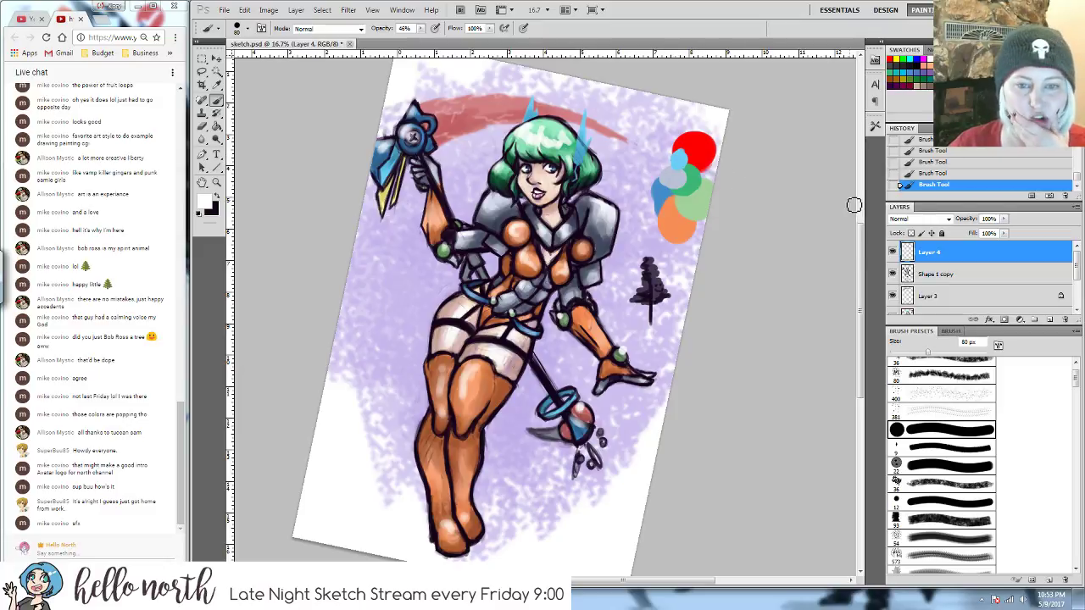
{"action": "scroll", "coordinate": [1079, 273], "scroll_direction": "down", "scroll_amount": 2}
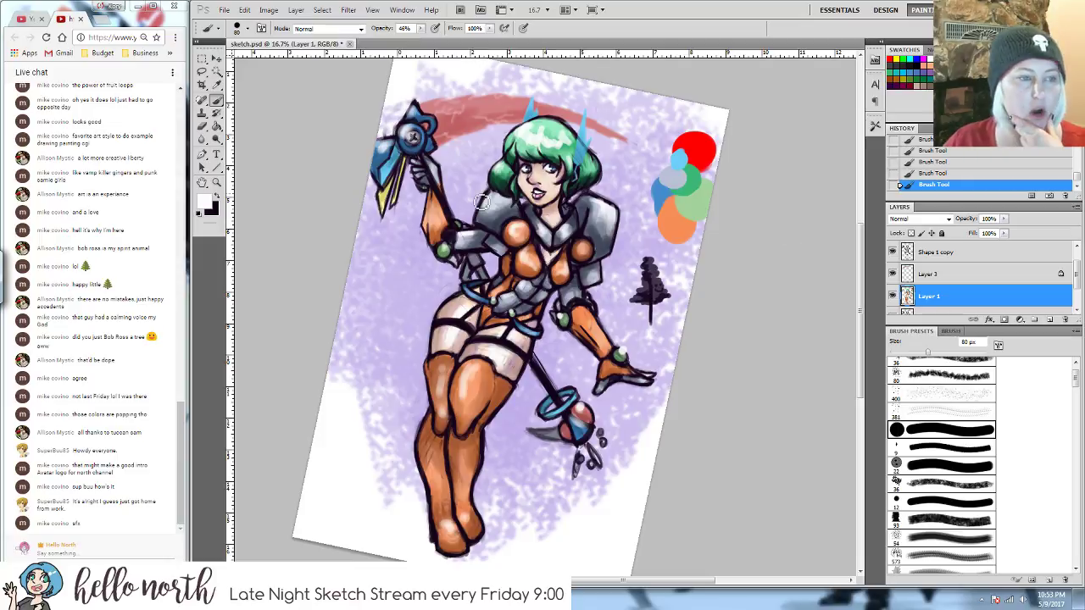
{"action": "left_click", "coordinate": [202, 126]}
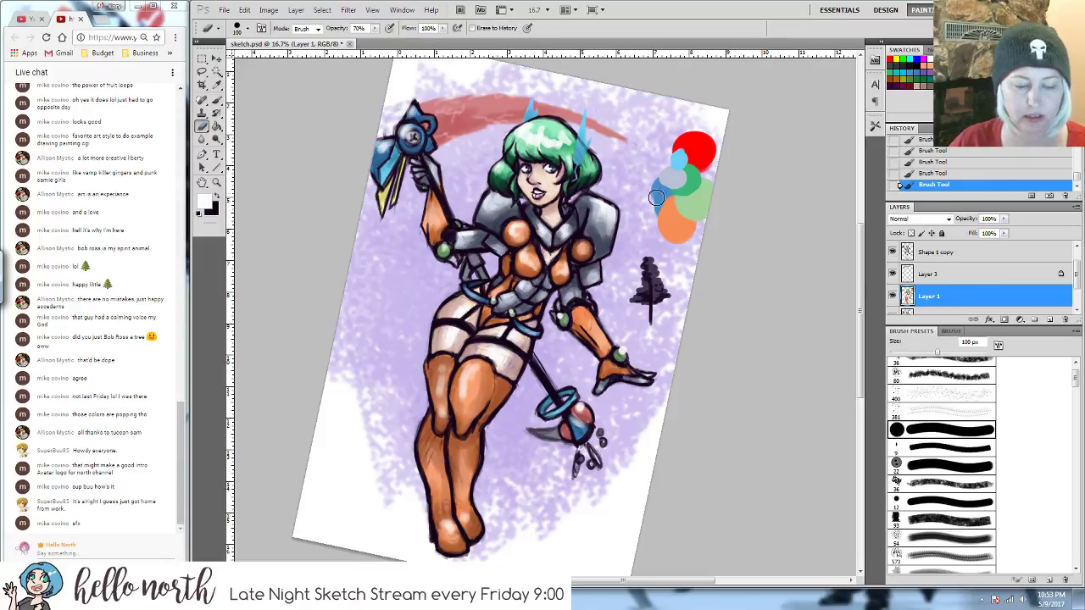
{"action": "mouse_move", "coordinate": [676, 113]}
{"action": "left_mouse_down"}
{"action": "mouse_move", "coordinate": [675, 141]}
{"action": "mouse_move", "coordinate": [684, 133]}
{"action": "mouse_move", "coordinate": [667, 190]}
{"action": "mouse_move", "coordinate": [683, 181]}
{"action": "mouse_move", "coordinate": [665, 231]}
{"action": "mouse_move", "coordinate": [661, 200]}
{"action": "mouse_move", "coordinate": [641, 230]}
{"action": "mouse_move", "coordinate": [630, 277]}
{"action": "mouse_move", "coordinate": [642, 273]}
{"action": "mouse_move", "coordinate": [679, 137]}
{"action": "left_mouse_up"}
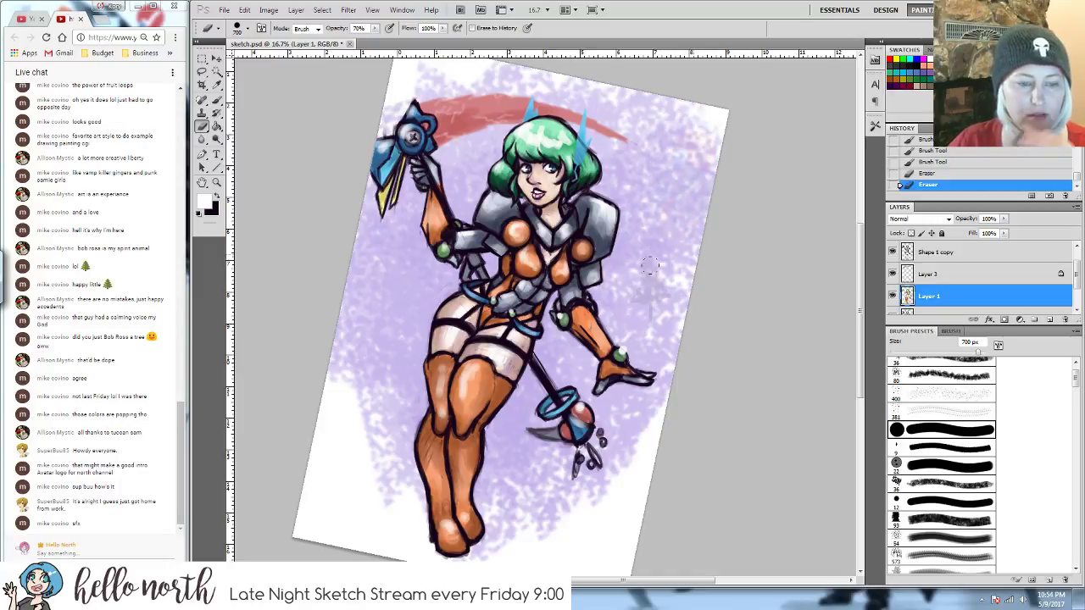
{"action": "left_click_drag", "start_coordinate": [649, 267], "coordinate": [661, 164]}
- Hide every layer except Background and select the whole canvas
{"action": "scroll", "coordinate": [1076, 275], "scroll_direction": "down", "scroll_amount": 2}
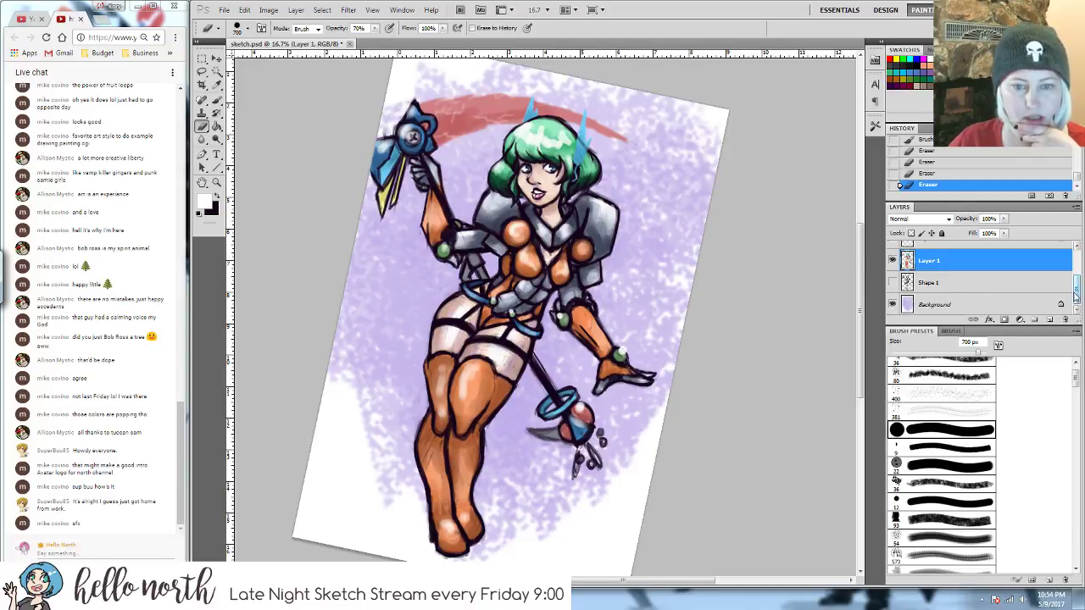
{"action": "scroll", "coordinate": [1069, 293], "scroll_direction": "up", "scroll_amount": 3}
{"action": "left_click_drag", "start_coordinate": [893, 311], "coordinate": [893, 269]}
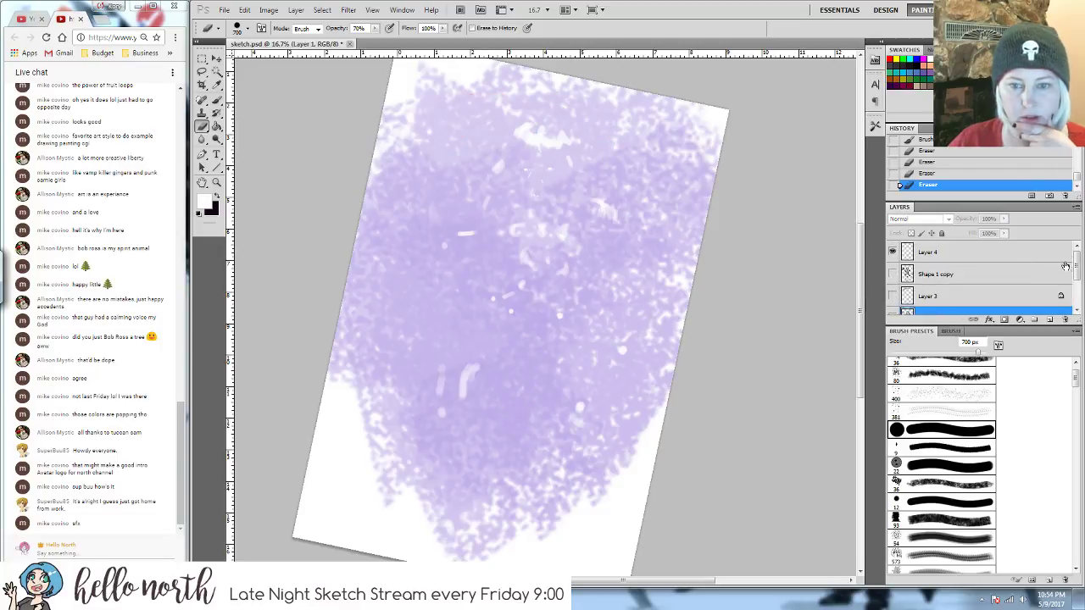
{"action": "left_click", "coordinate": [905, 254]}
{"action": "left_click", "coordinate": [892, 251]}
{"action": "left_click_drag", "start_coordinate": [1077, 270], "coordinate": [1077, 299]}
{"action": "key", "text": "ctrl+a"}
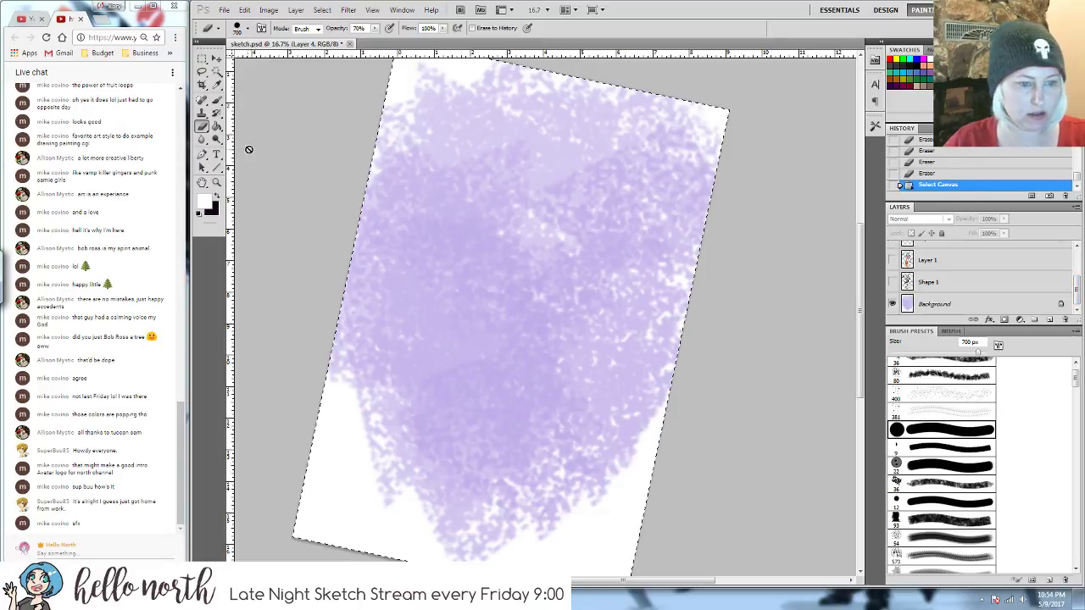
- Set the foreground colour to the light mint green b5e5cb
{"action": "key", "text": "i"}
{"action": "left_click", "coordinate": [206, 200]}
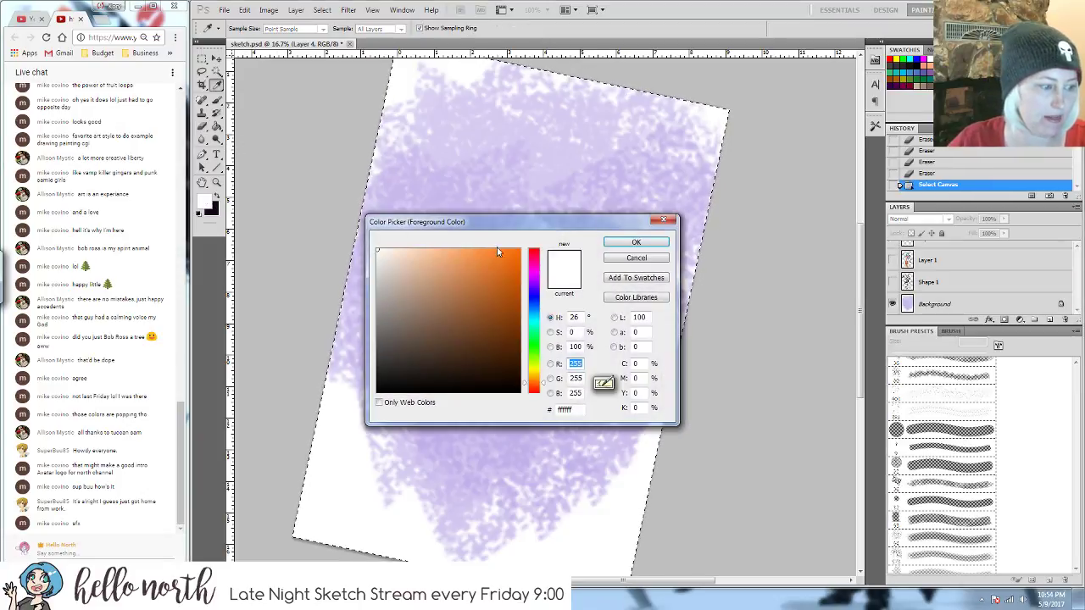
{"action": "mouse_move", "coordinate": [496, 249]}
{"action": "left_mouse_down"}
{"action": "mouse_move", "coordinate": [409, 250]}
{"action": "mouse_move", "coordinate": [406, 263]}
{"action": "left_mouse_up"}
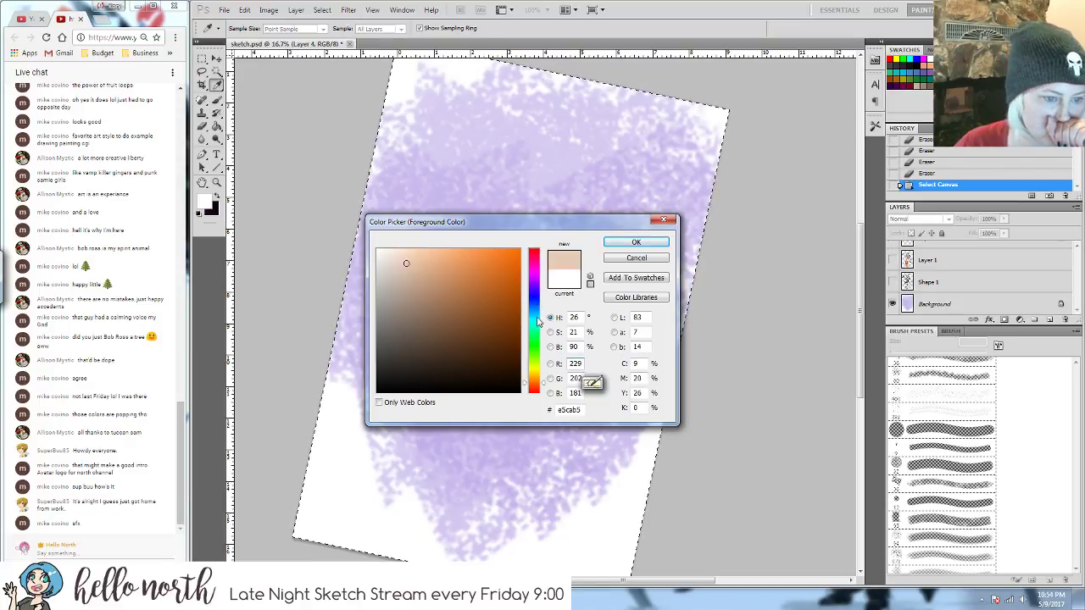
{"action": "left_click_drag", "start_coordinate": [535, 378], "coordinate": [535, 330]}
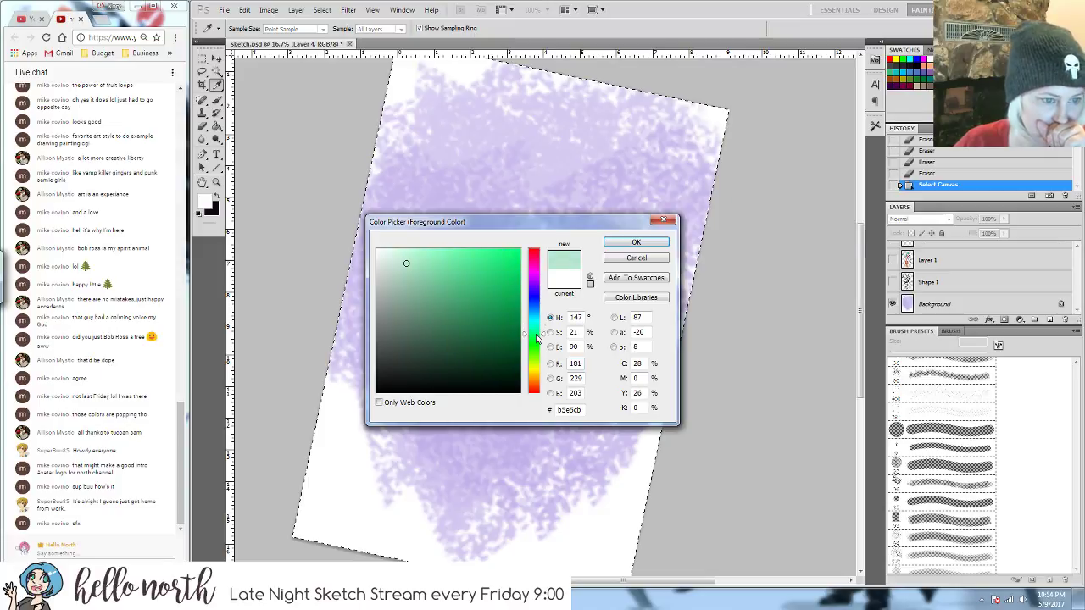
{"action": "left_click", "coordinate": [638, 244]}
- Fill the purple texture and the upper white areas of the Background layer with mint green using the Paint Bucket
{"action": "left_click", "coordinate": [209, 127]}
{"action": "left_click", "coordinate": [216, 127]}
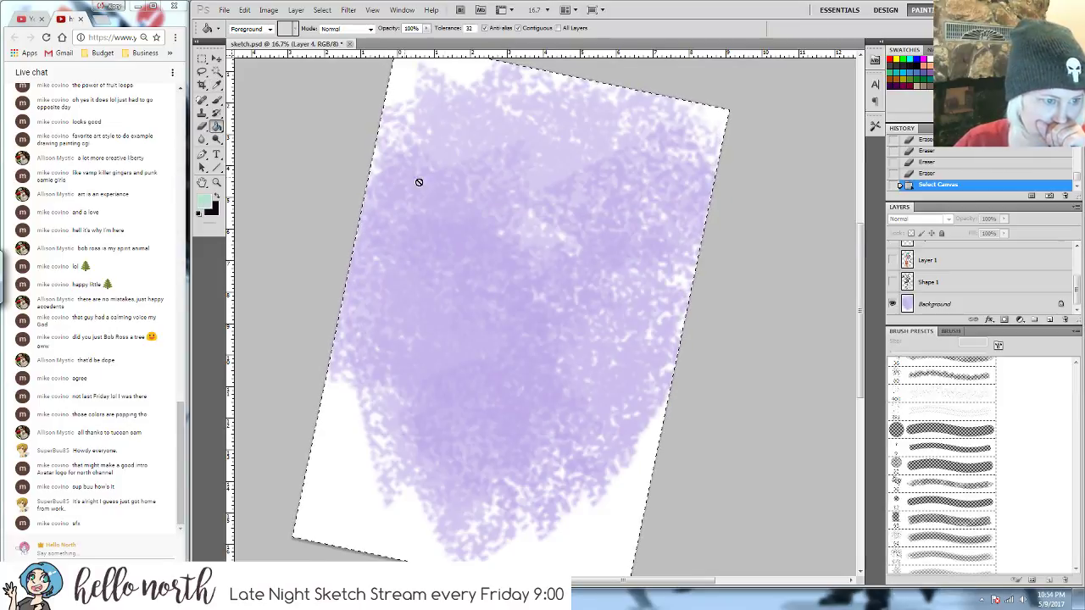
{"action": "left_click", "coordinate": [415, 182]}
{"action": "key", "text": "Return"}
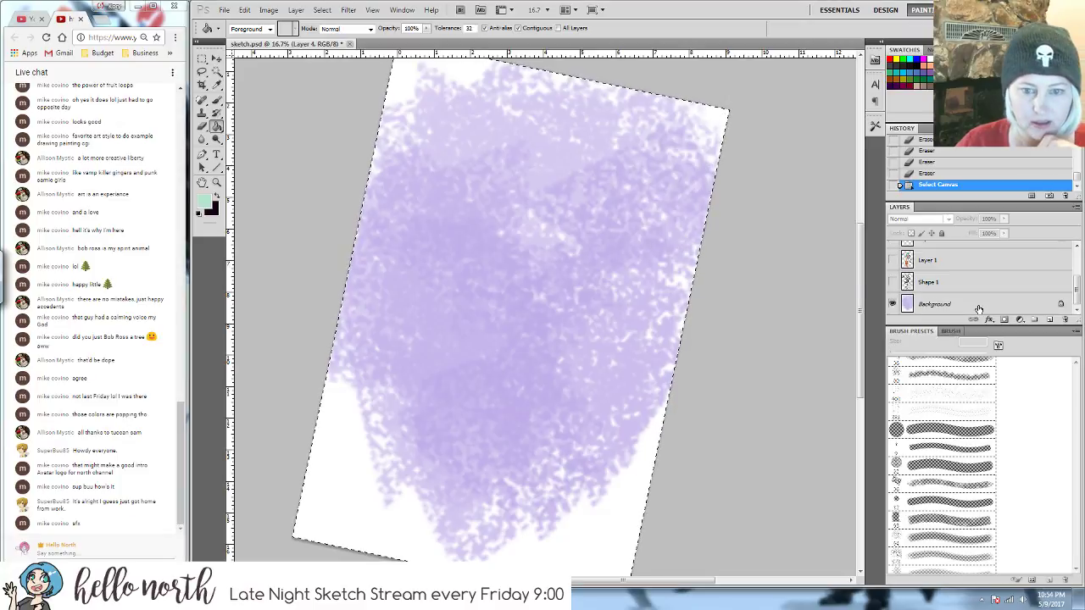
{"action": "left_click", "coordinate": [979, 308]}
{"action": "left_click", "coordinate": [606, 251]}
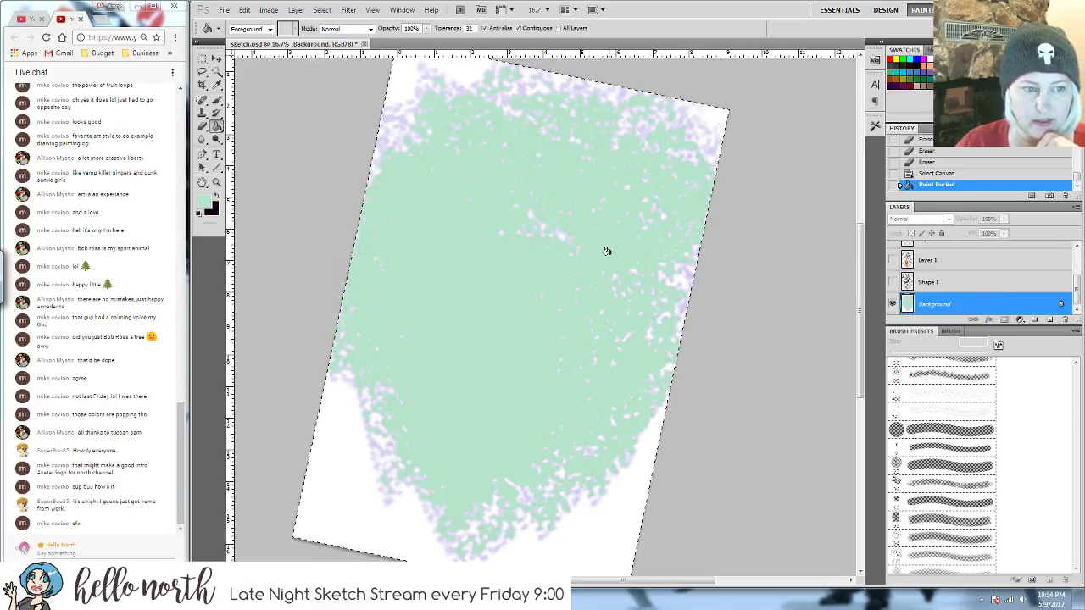
{"action": "left_click", "coordinate": [416, 89]}
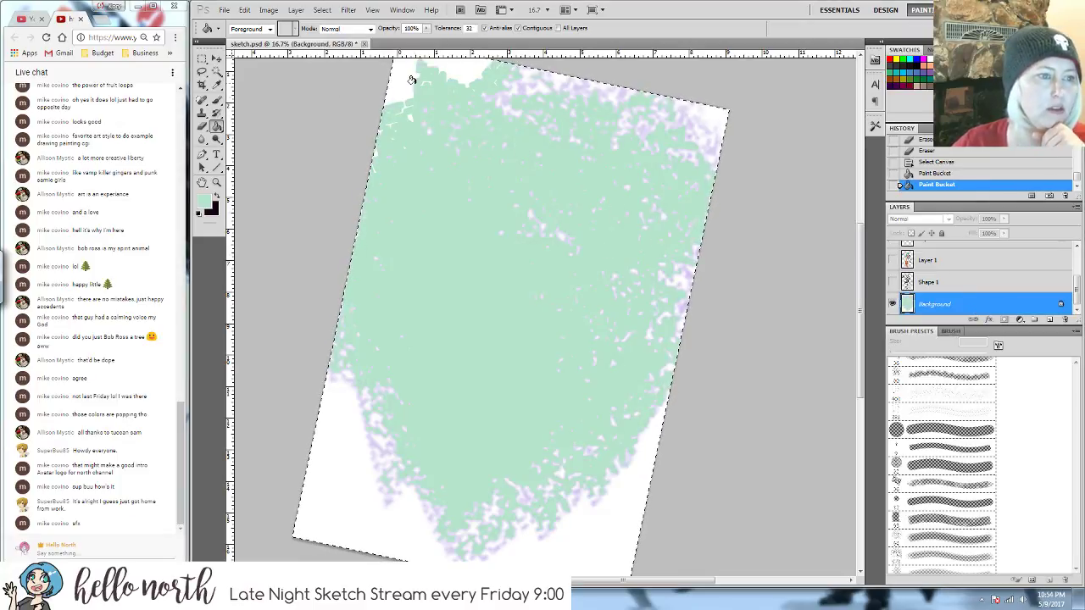
{"action": "left_click", "coordinate": [395, 86]}
{"action": "left_click", "coordinate": [520, 95]}
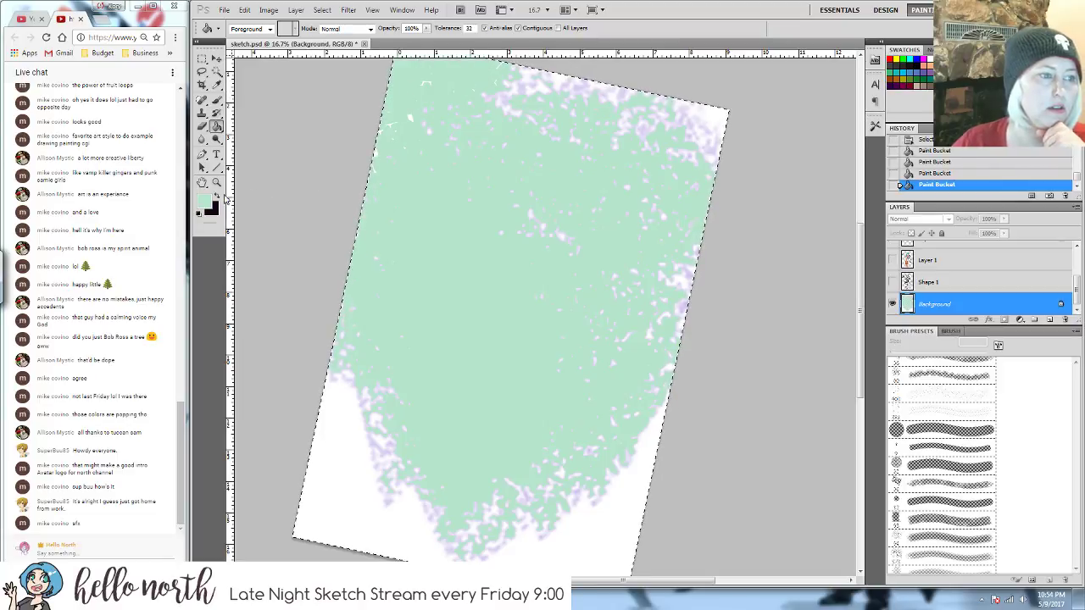
- Cover the remaining purple and white patches of the Background with mint green, using a 1400 px brush at 100% opacity
{"action": "left_click", "coordinate": [210, 100]}
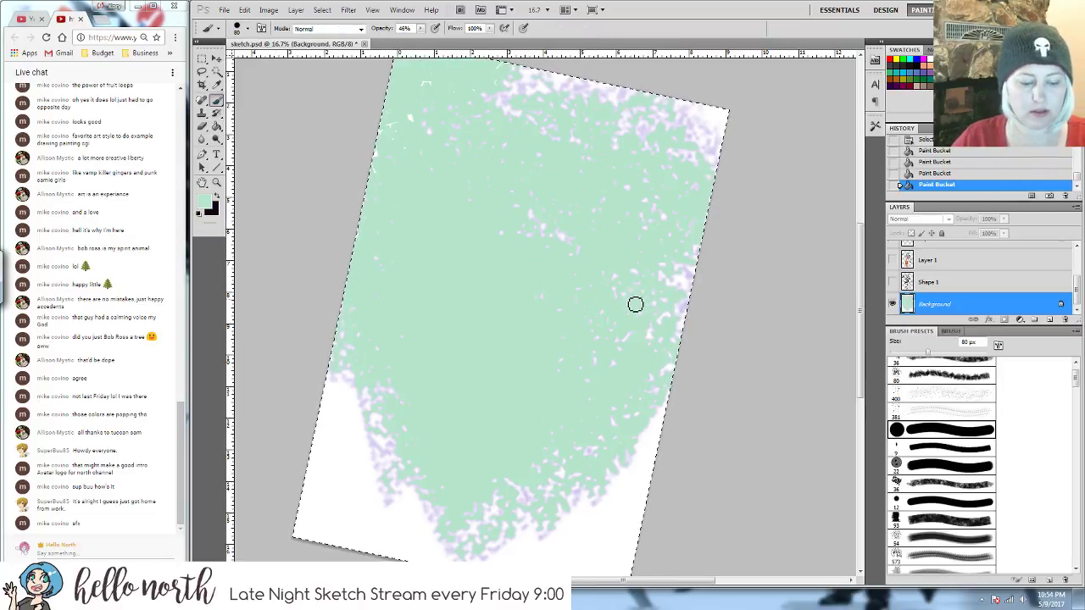
{"action": "key", "text": "bracketright"}
{"action": "key", "text": "bracketright"}
{"action": "key", "text": "bracketright"}
{"action": "key", "text": "bracketright"}
{"action": "key", "text": "bracketright"}
{"action": "key", "text": "bracketright"}
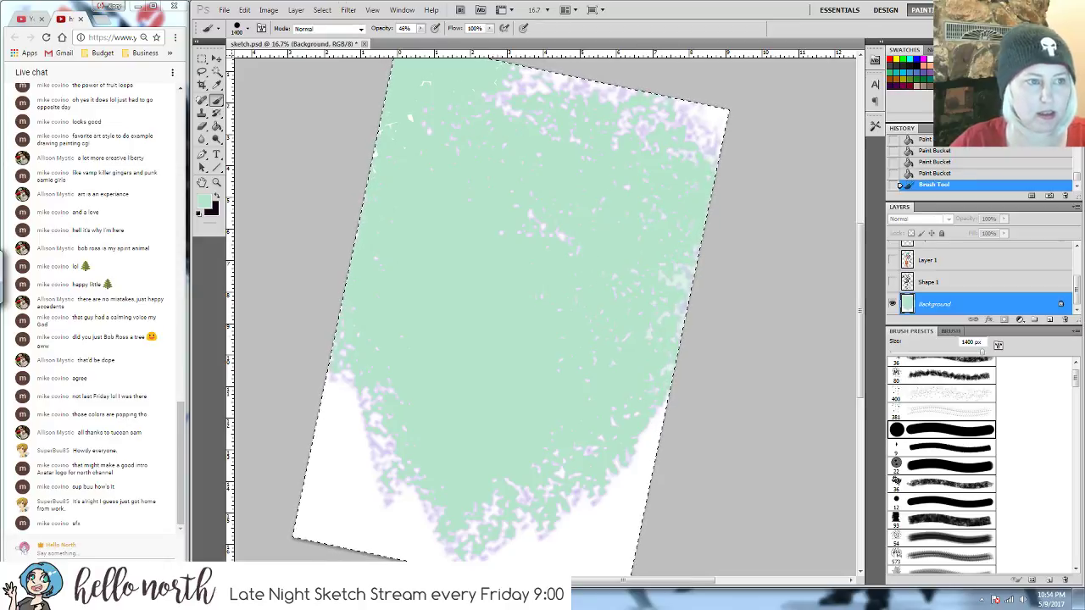
{"action": "left_click_drag", "start_coordinate": [421, 30], "coordinate": [441, 44]}
{"action": "left_click_drag", "start_coordinate": [613, 109], "coordinate": [644, 94]}
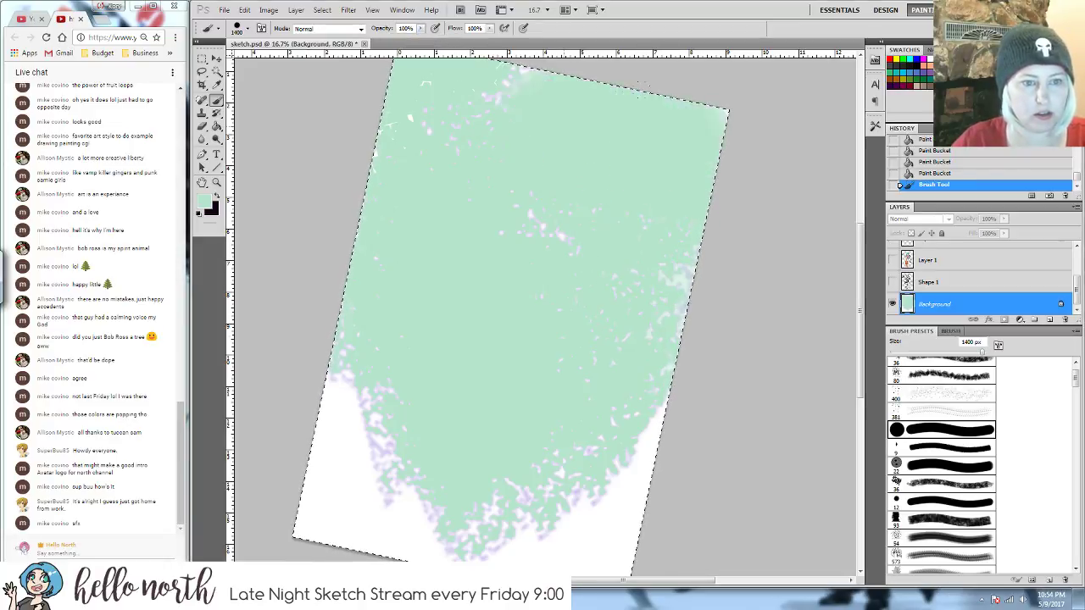
{"action": "mouse_move", "coordinate": [381, 390]}
{"action": "left_mouse_down"}
{"action": "mouse_move", "coordinate": [351, 481]}
{"action": "mouse_move", "coordinate": [540, 505]}
{"action": "mouse_move", "coordinate": [285, 384]}
{"action": "mouse_move", "coordinate": [379, 517]}
{"action": "left_mouse_up"}
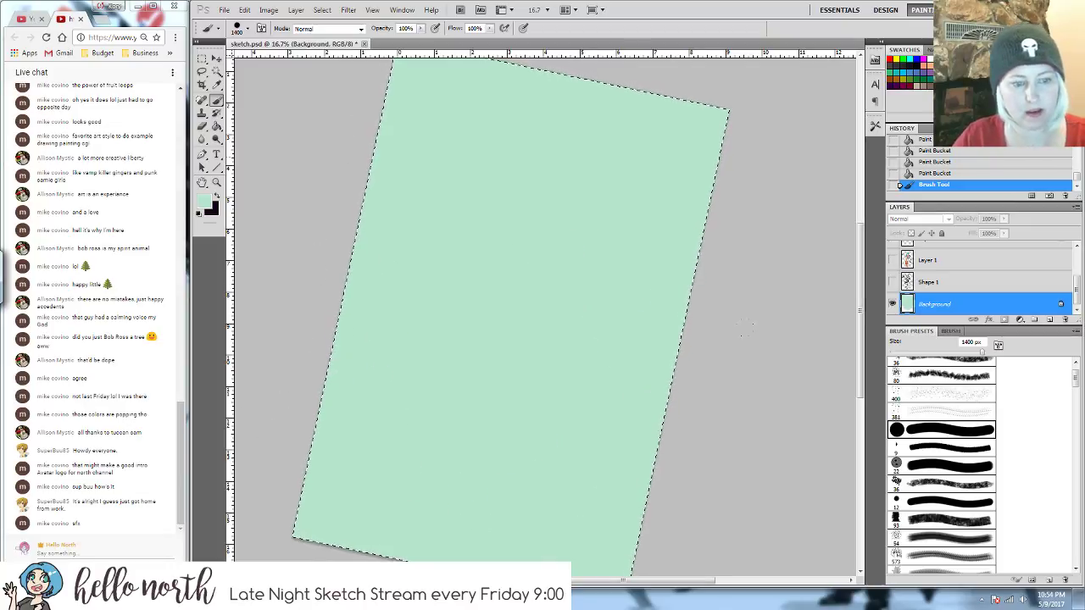
{"action": "left_click_drag", "start_coordinate": [744, 326], "coordinate": [710, 227]}
{"action": "key", "text": "ctrl+minus"}
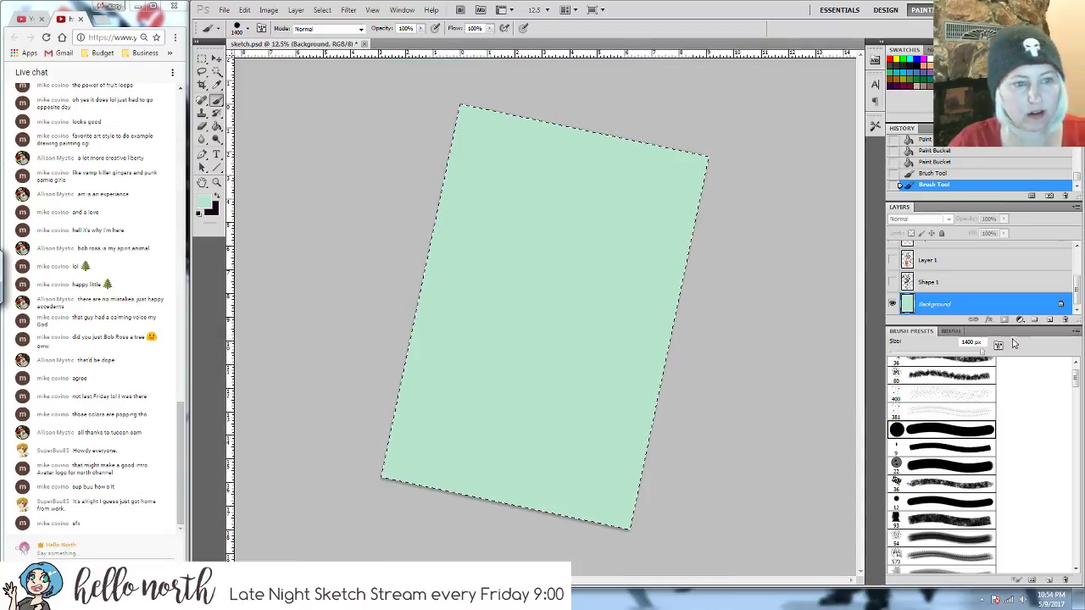
- Show the hidden layers above the Background again, leaving only Shape 1 hidden
{"action": "left_click_drag", "start_coordinate": [893, 282], "coordinate": [895, 241]}
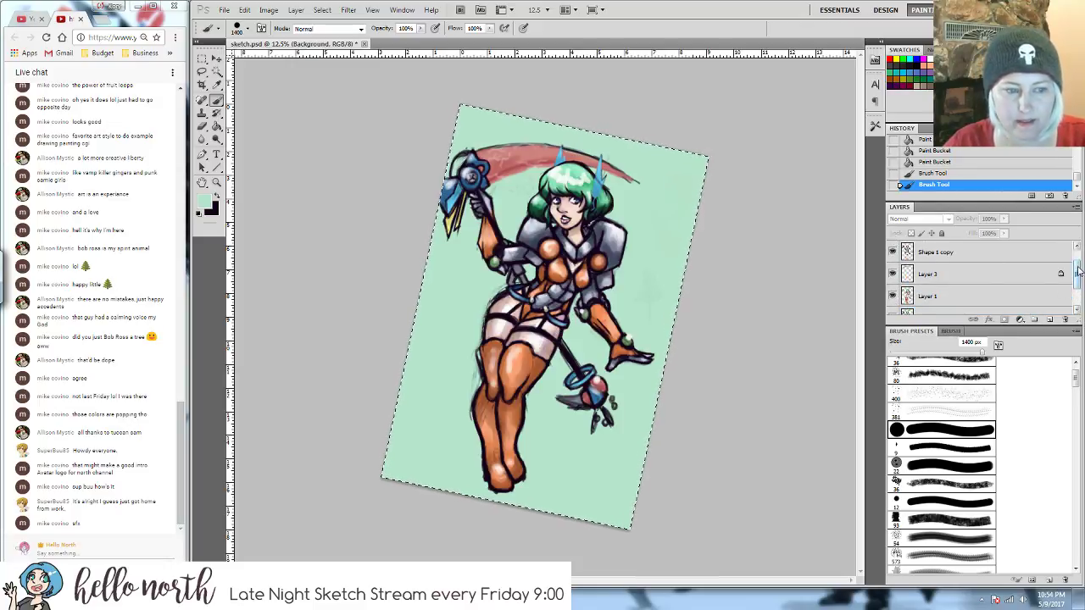
{"action": "scroll", "coordinate": [1068, 295], "scroll_direction": "down", "scroll_amount": 2}
{"action": "left_click", "coordinate": [911, 303]}
{"action": "left_click", "coordinate": [892, 282]}
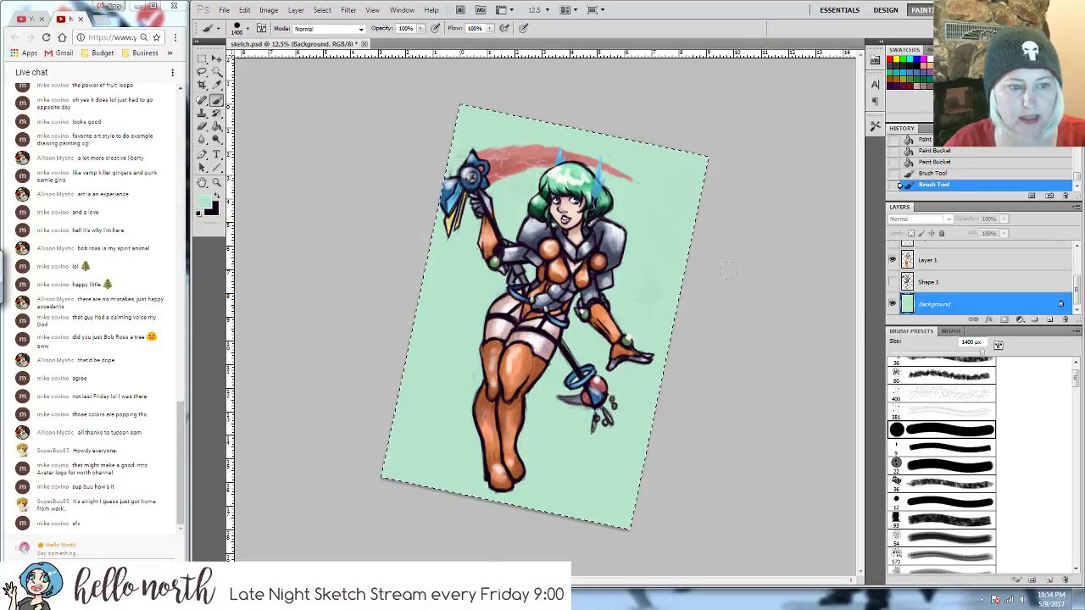
- Make Shape 1 copy the active layer and deselect the canvas selection
{"action": "key", "text": "ctrl+plus"}
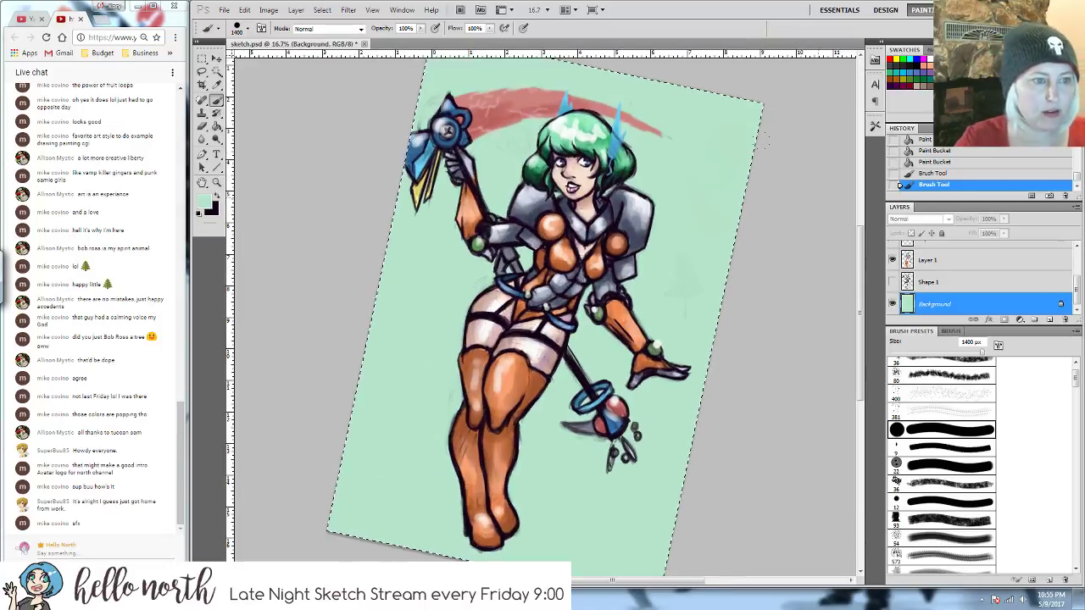
{"action": "key", "text": "ctrl+plus"}
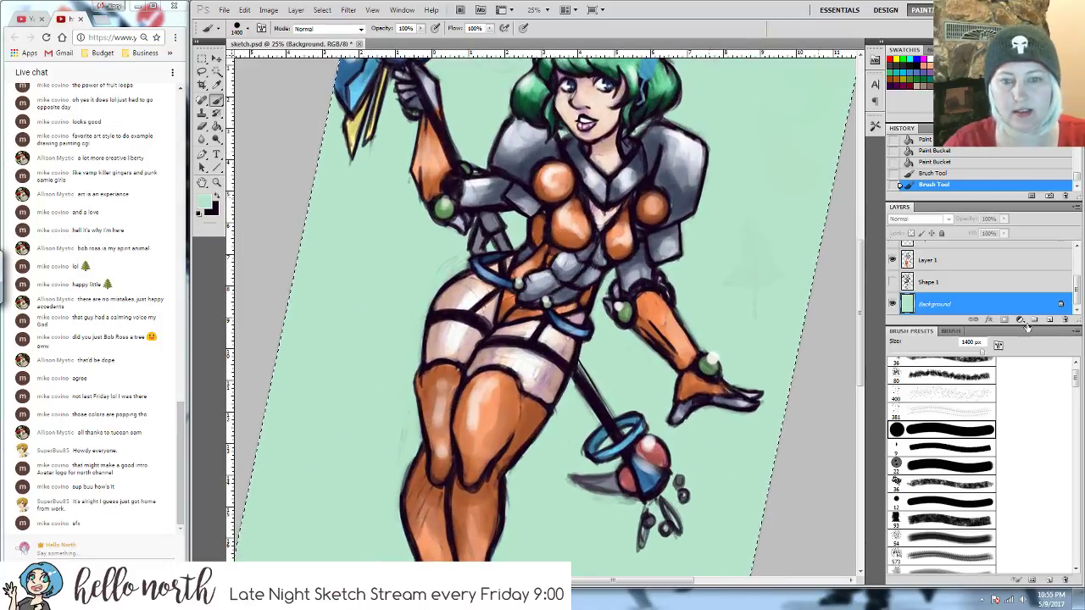
{"action": "scroll", "coordinate": [1077, 266], "scroll_direction": "up", "scroll_amount": 3}
{"action": "scroll", "coordinate": [1077, 266], "scroll_direction": "up", "scroll_amount": 1}
{"action": "left_click", "coordinate": [975, 274]}
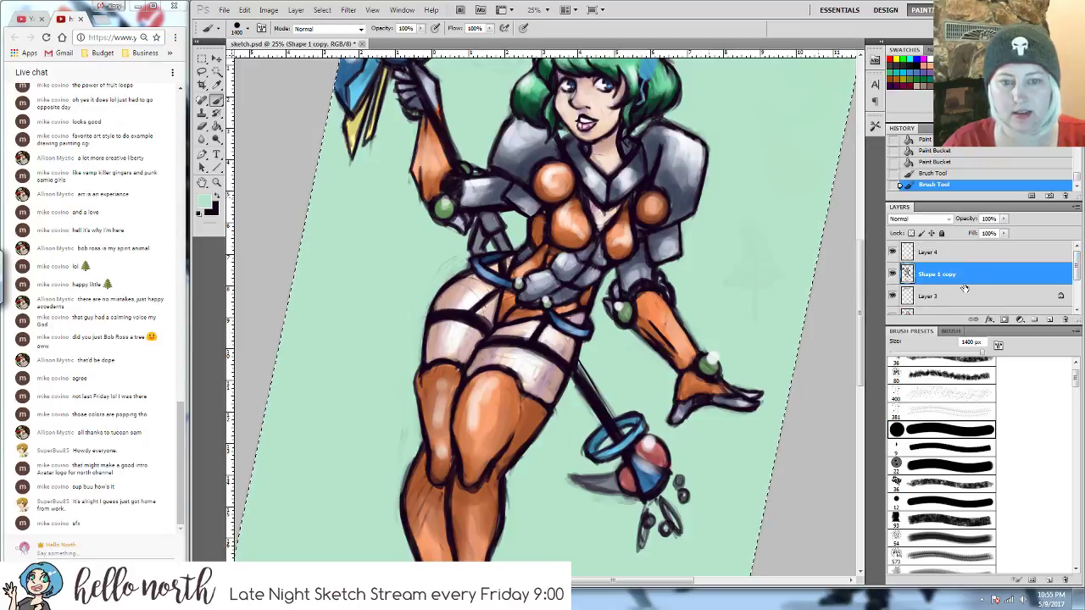
{"action": "key", "text": "ctrl+d"}
- Erase the stray sketch lines around the staff's upper head and beyond the red arc's right tip, using a 125 px eraser at 70% opacity
{"action": "left_click_drag", "start_coordinate": [394, 148], "coordinate": [393, 222]}
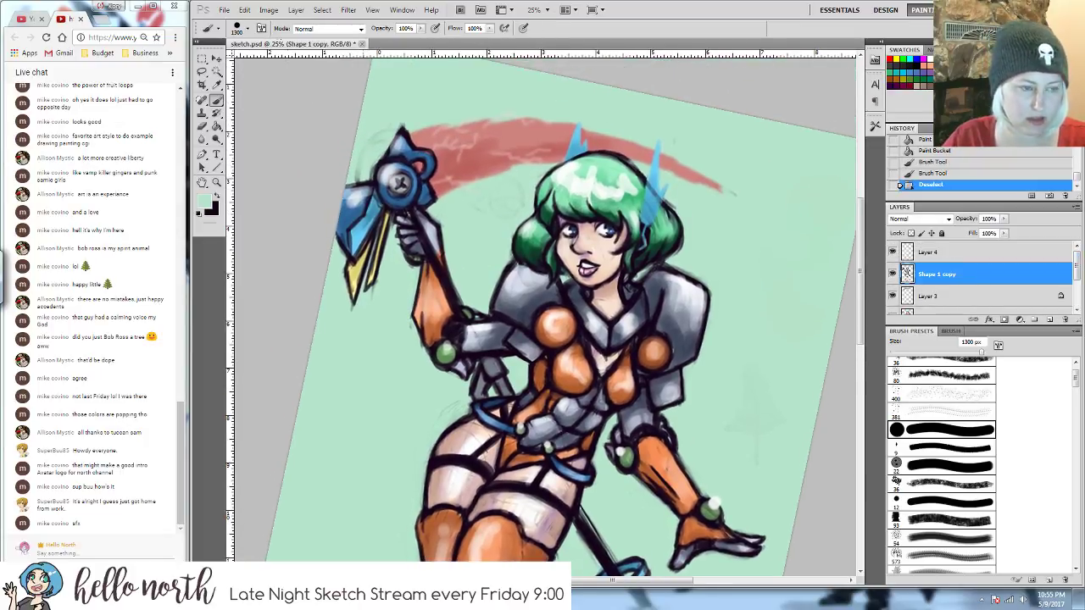
{"action": "key", "text": "bracketleft"}
{"action": "key", "text": "bracketleft"}
{"action": "key", "text": "bracketleft"}
{"action": "key", "text": "e"}
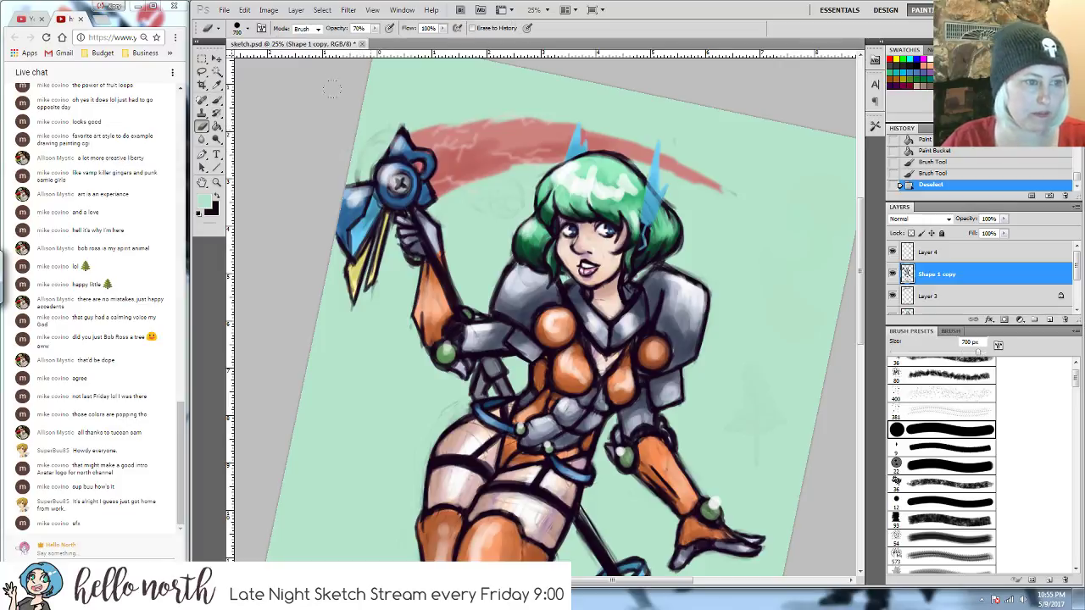
{"action": "key", "text": "bracketleft"}
{"action": "key", "text": "bracketleft"}
{"action": "key", "text": "bracketleft"}
{"action": "key", "text": "bracketleft"}
{"action": "key", "text": "bracketleft"}
{"action": "key", "text": "bracketleft"}
{"action": "key", "text": "bracketleft"}
{"action": "key", "text": "bracketleft"}
{"action": "mouse_move", "coordinate": [368, 121]}
{"action": "left_mouse_down"}
{"action": "mouse_move", "coordinate": [385, 126]}
{"action": "mouse_move", "coordinate": [395, 115]}
{"action": "left_mouse_up"}
{"action": "mouse_move", "coordinate": [363, 152]}
{"action": "left_mouse_down"}
{"action": "mouse_move", "coordinate": [356, 170]}
{"action": "mouse_move", "coordinate": [367, 159]}
{"action": "left_mouse_up"}
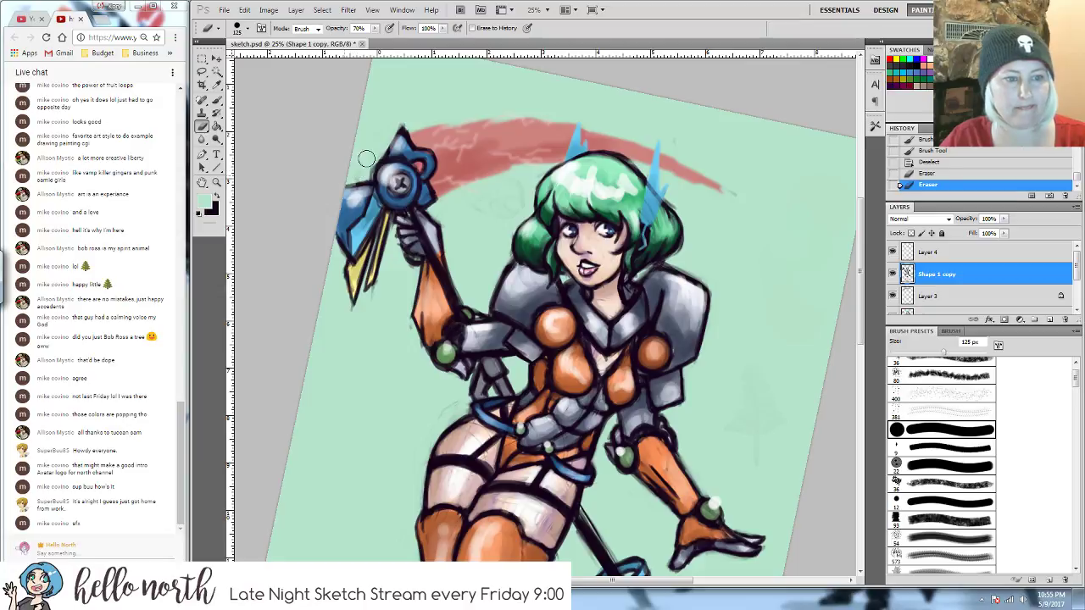
{"action": "left_click_drag", "start_coordinate": [743, 197], "coordinate": [734, 204]}
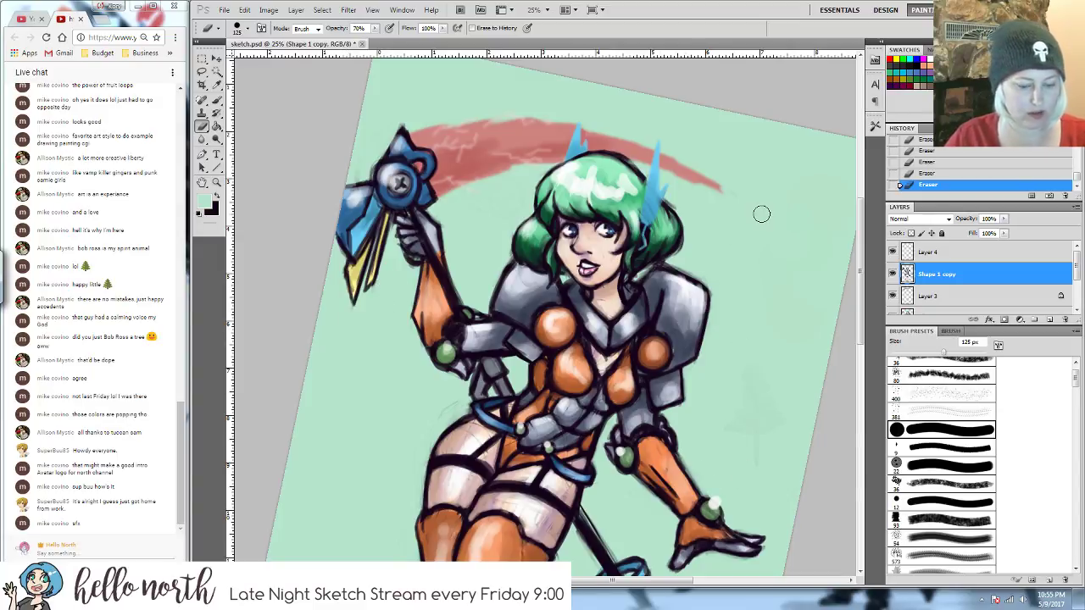
- Straighten the canvas view to 0° and erase the sketched charms dangling below the staff's lower orb
{"action": "scroll", "coordinate": [763, 217], "scroll_direction": "down", "scroll_amount": 2}
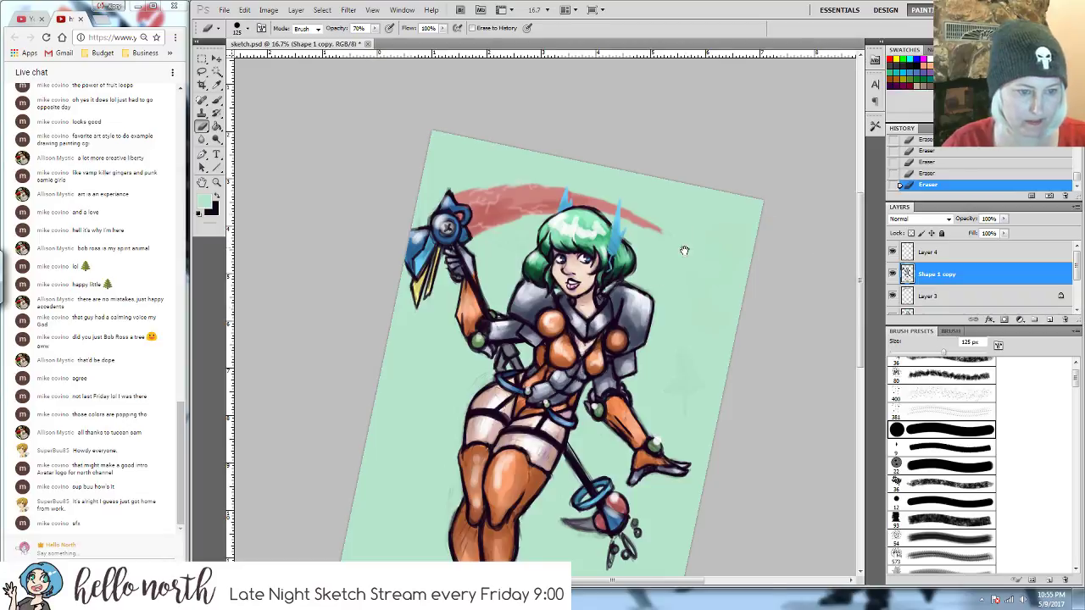
{"action": "scroll", "coordinate": [668, 197], "scroll_direction": "up", "scroll_amount": 1}
{"action": "left_click_drag", "start_coordinate": [668, 197], "coordinate": [664, 191]}
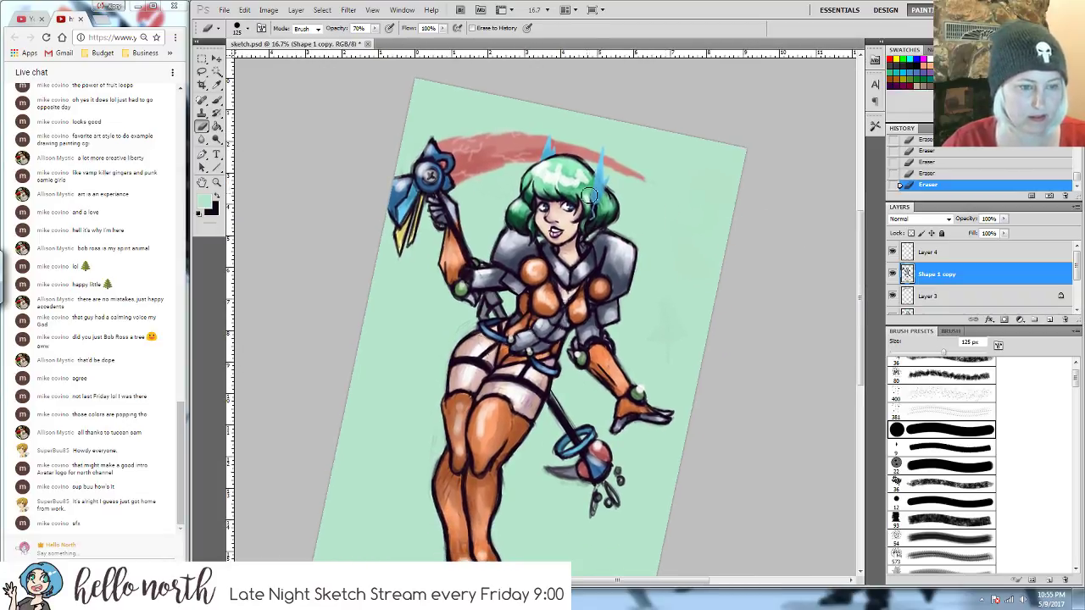
{"action": "key", "text": "r"}
{"action": "mouse_move", "coordinate": [586, 189]}
{"action": "left_mouse_down"}
{"action": "mouse_move", "coordinate": [550, 181]}
{"action": "mouse_move", "coordinate": [560, 184]}
{"action": "left_mouse_up"}
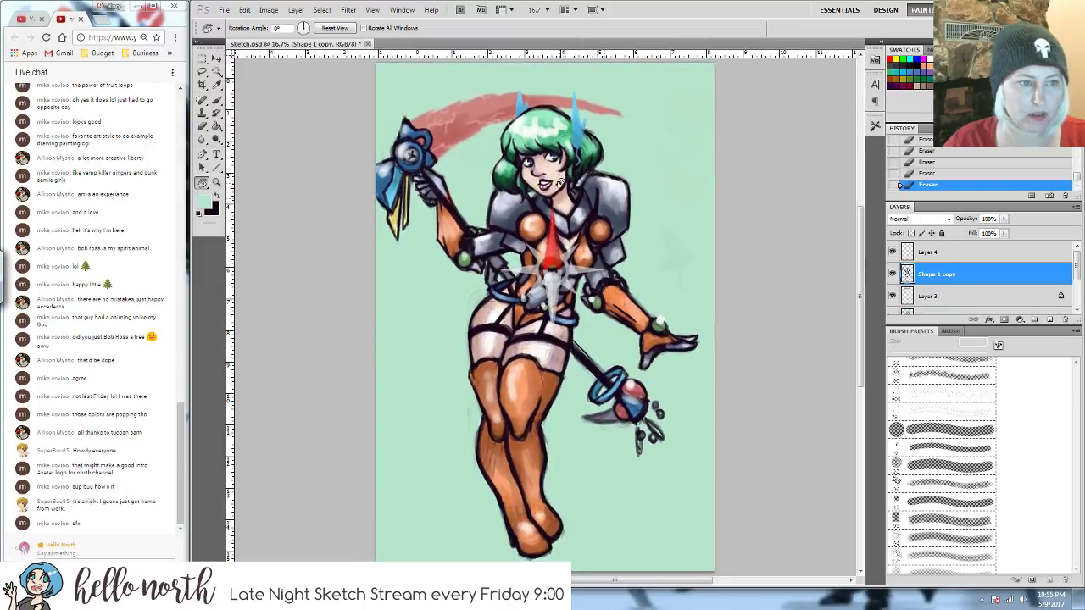
{"action": "key", "text": "b"}
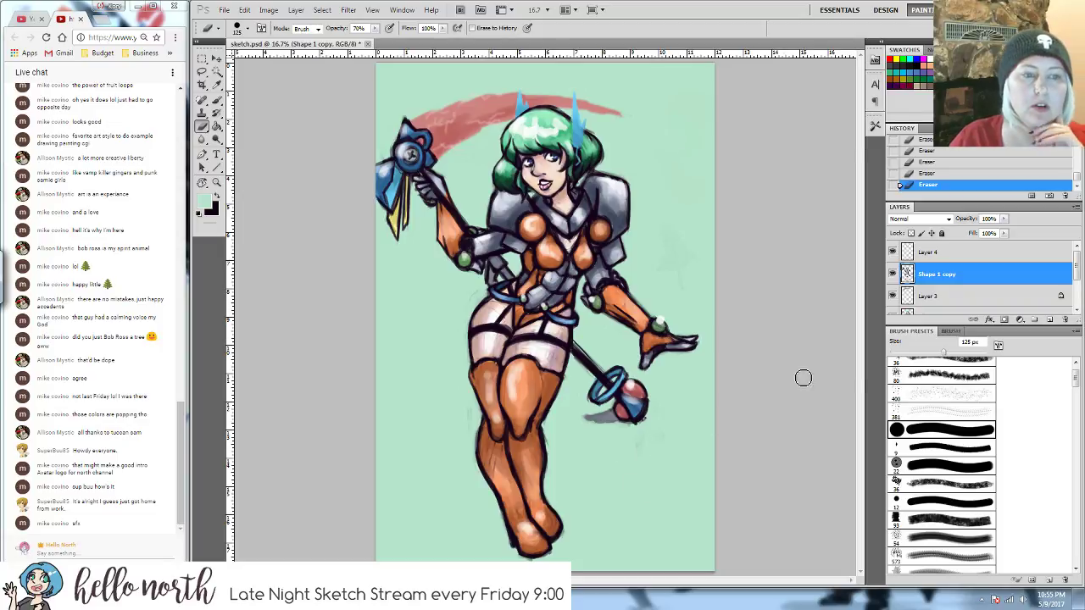
- Choose the 220 px spatter tip and set the foreground colour to dark green 416551
{"action": "left_click", "coordinate": [1076, 395]}
{"action": "left_click_drag", "start_coordinate": [1078, 397], "coordinate": [1077, 400]}
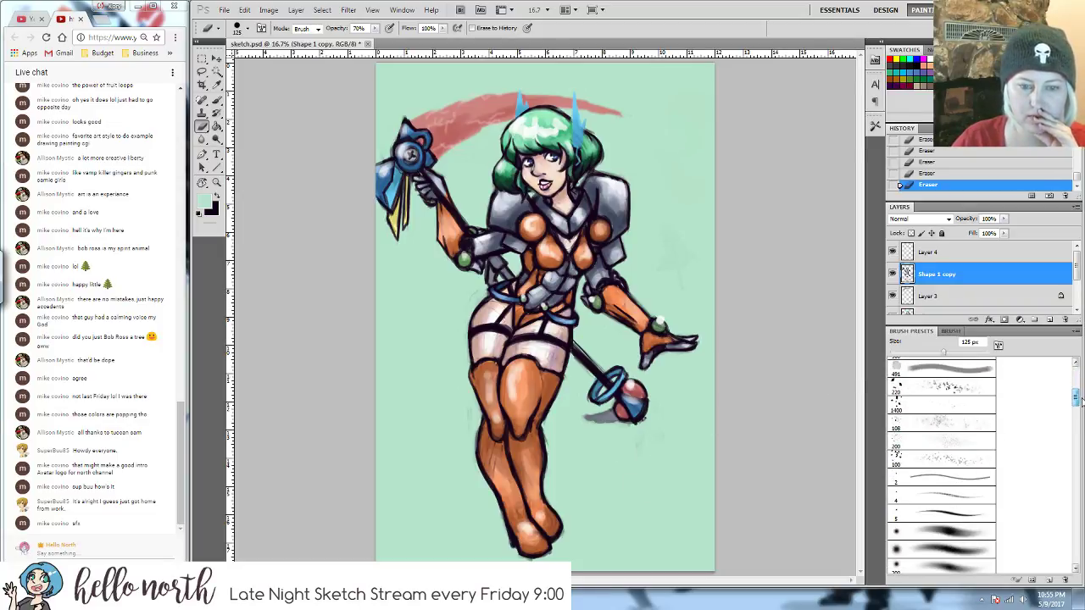
{"action": "left_click", "coordinate": [920, 389]}
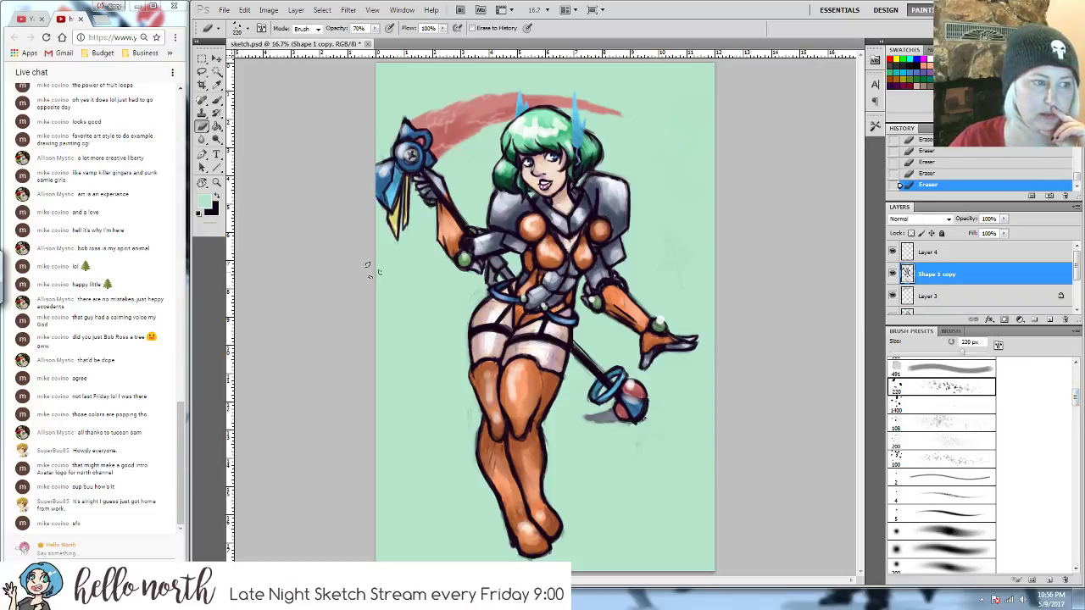
{"action": "left_click", "coordinate": [204, 207]}
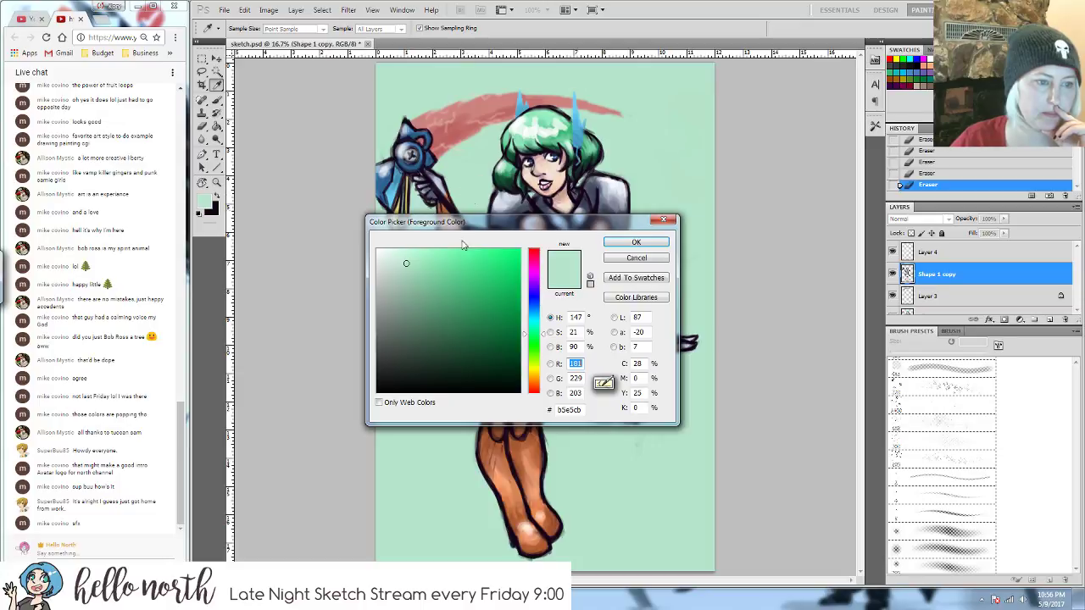
{"action": "mouse_move", "coordinate": [432, 277]}
{"action": "left_mouse_down"}
{"action": "mouse_move", "coordinate": [420, 294]}
{"action": "mouse_move", "coordinate": [428, 336]}
{"action": "left_mouse_up"}
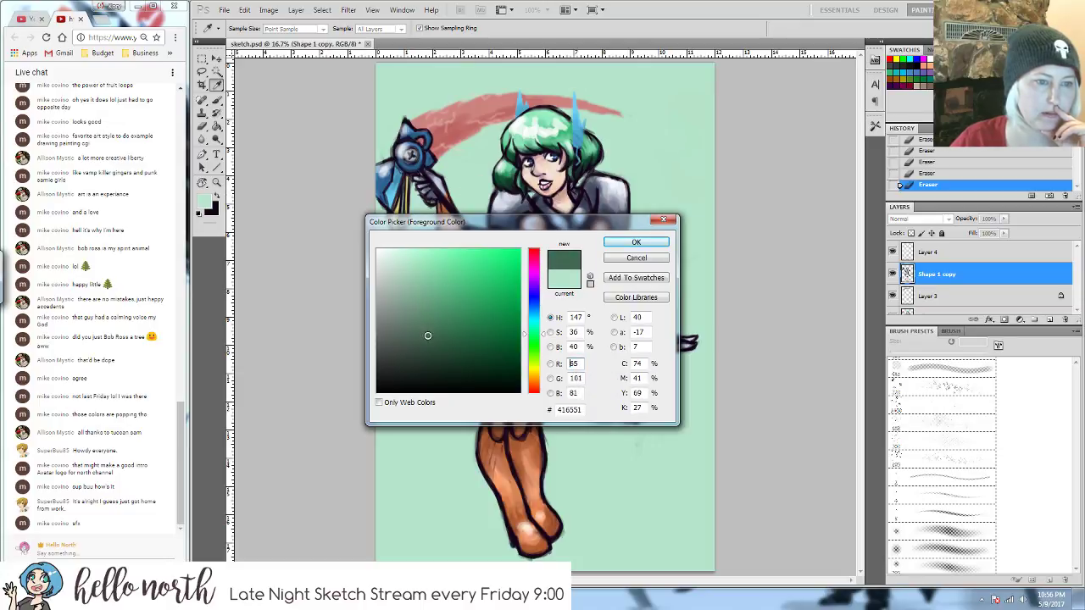
{"action": "left_click", "coordinate": [636, 243]}
- Enlarge the spatter tip to 1100 px and undo the last eraser stroke
{"action": "key", "text": "b"}
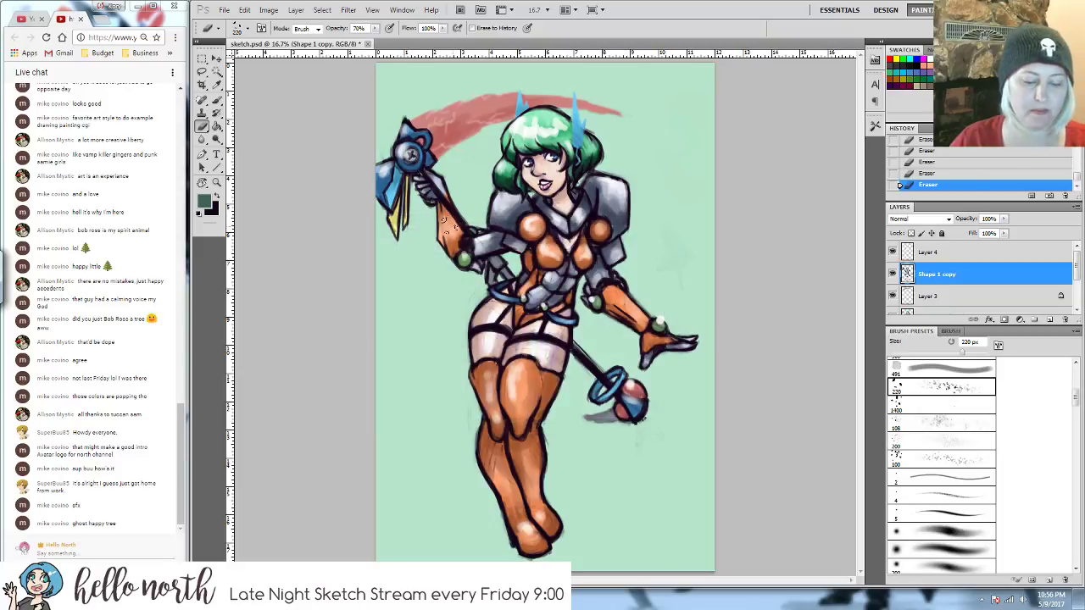
{"action": "key", "text": "bracketright"}
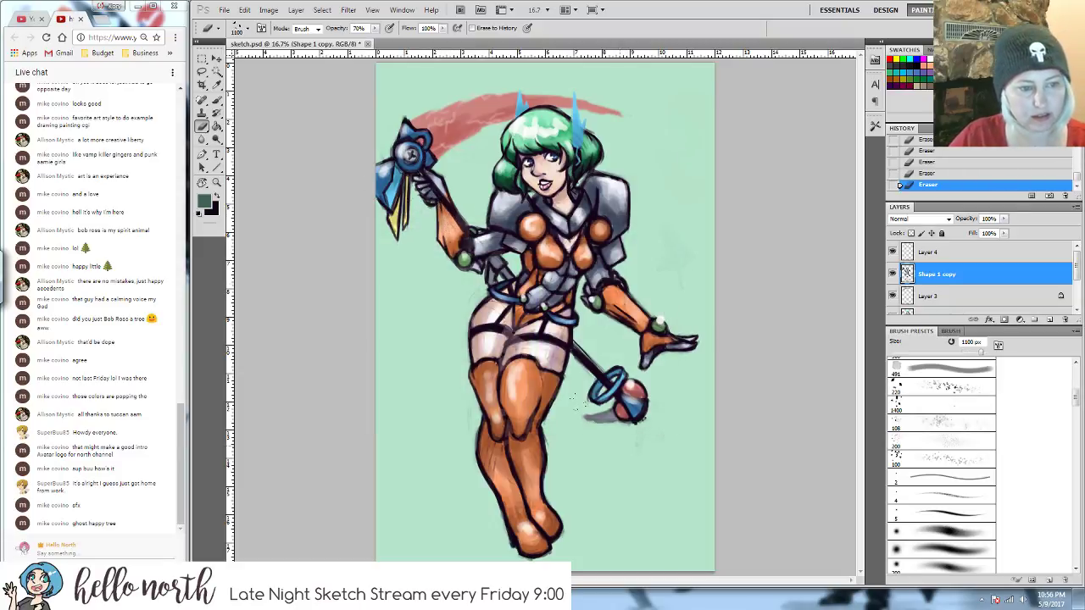
{"action": "left_click", "coordinate": [935, 174]}
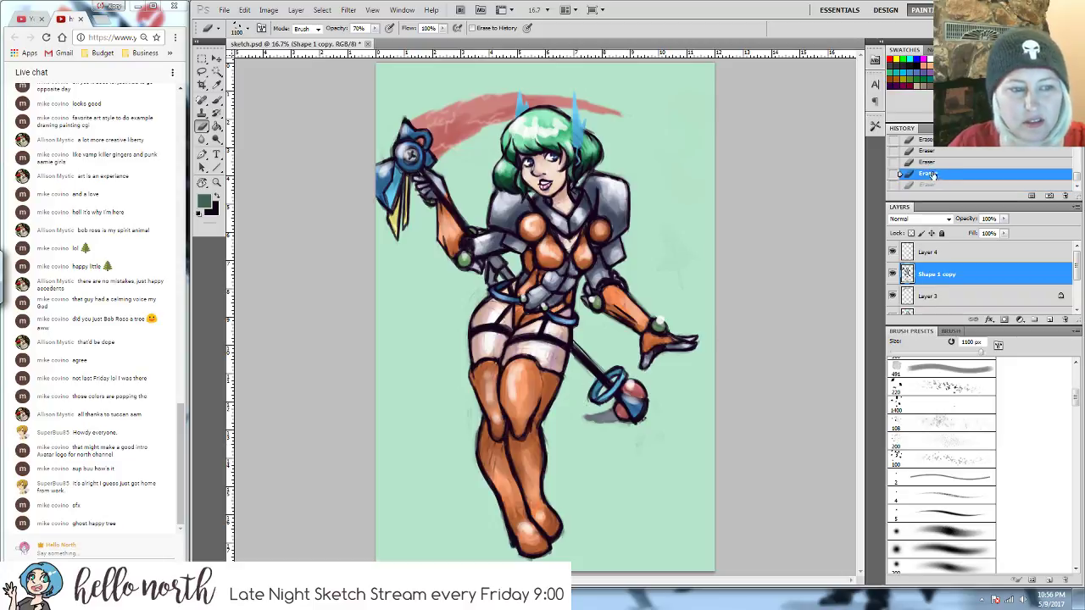
- Make the Background layer active and switch to the Brush tool with the 220 px spatter tip
{"action": "scroll", "coordinate": [1062, 280], "scroll_direction": "down", "scroll_amount": 3}
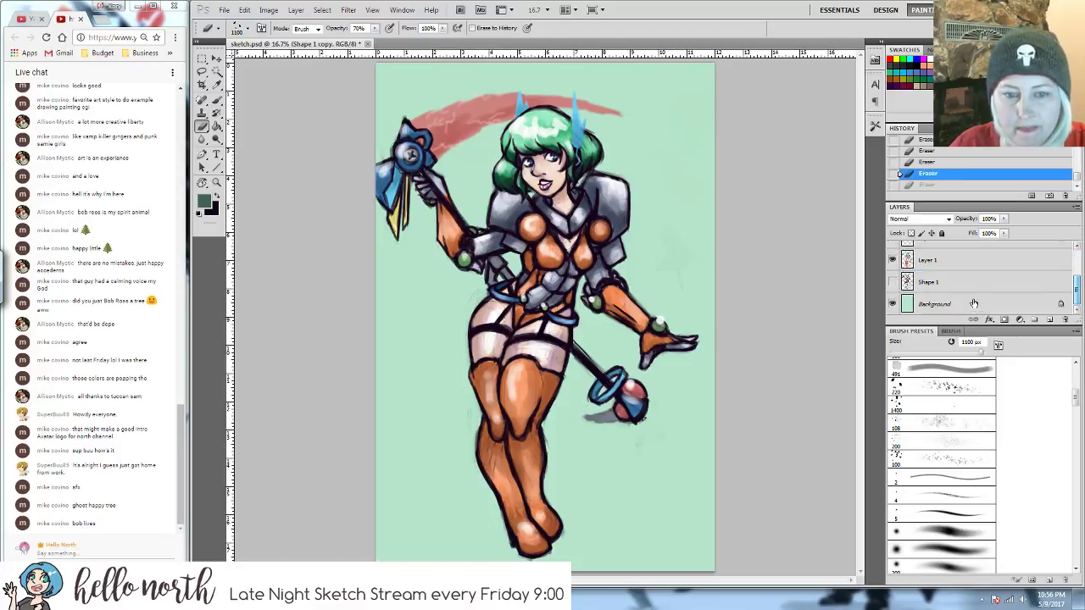
{"action": "left_click", "coordinate": [970, 305]}
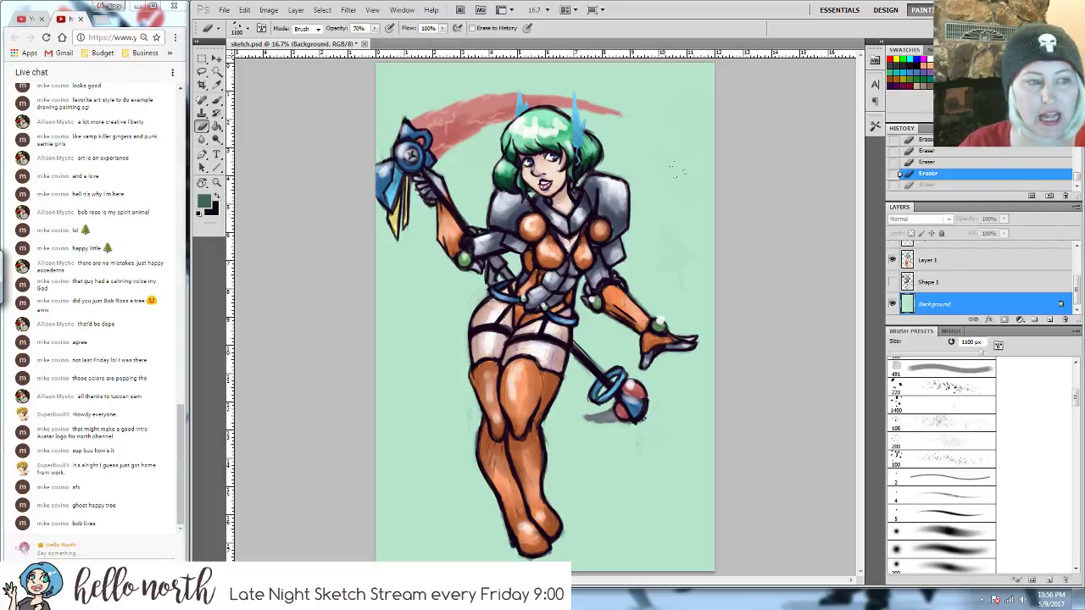
{"action": "key", "text": "b"}
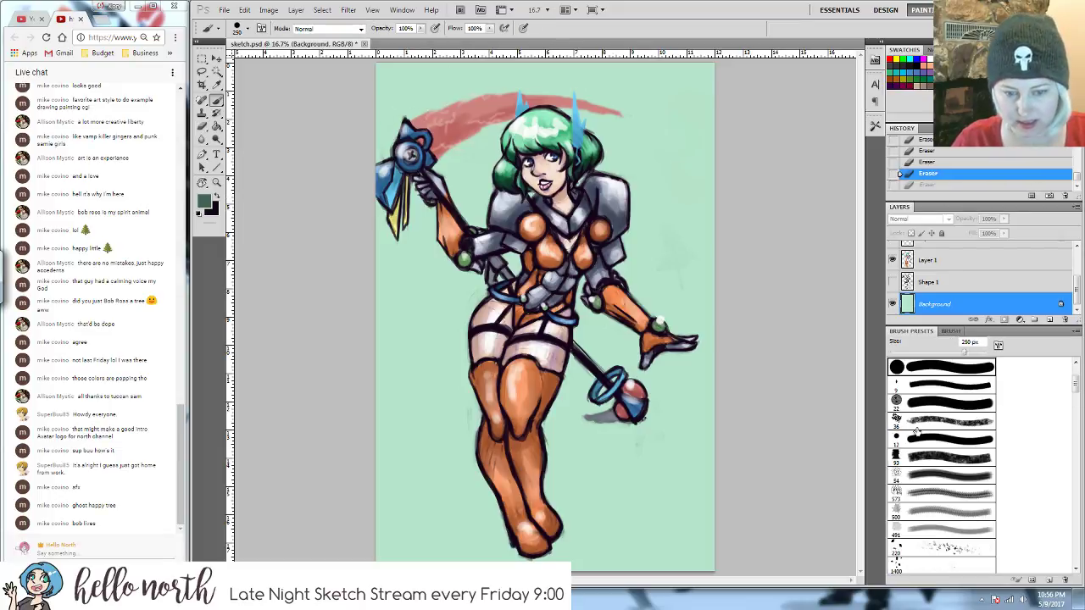
{"action": "left_click_drag", "start_coordinate": [1075, 386], "coordinate": [1074, 413]}
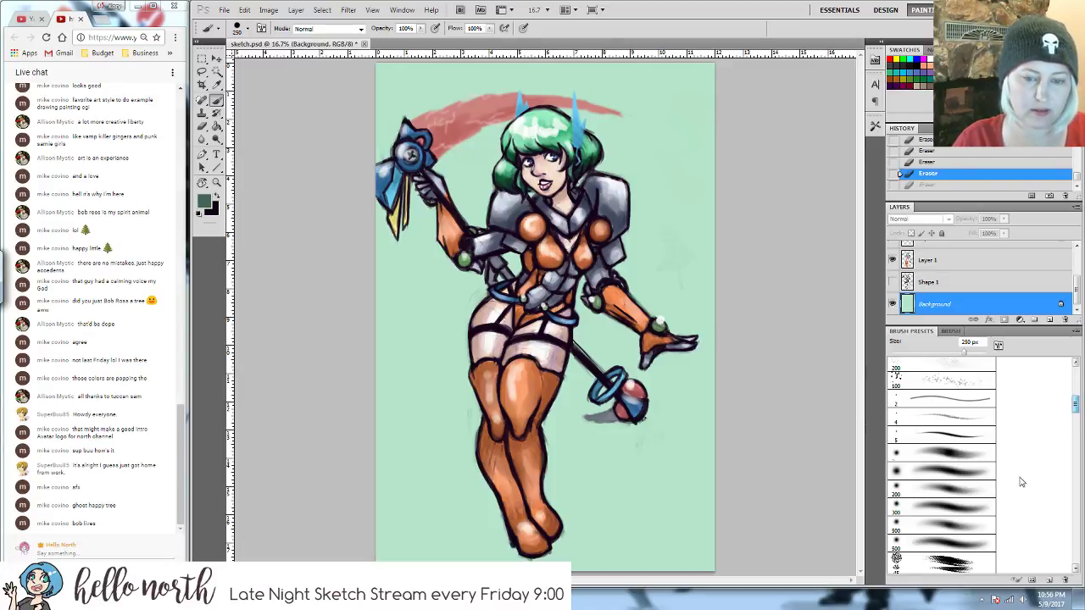
{"action": "scroll", "coordinate": [1022, 482], "scroll_direction": "down", "scroll_amount": 2}
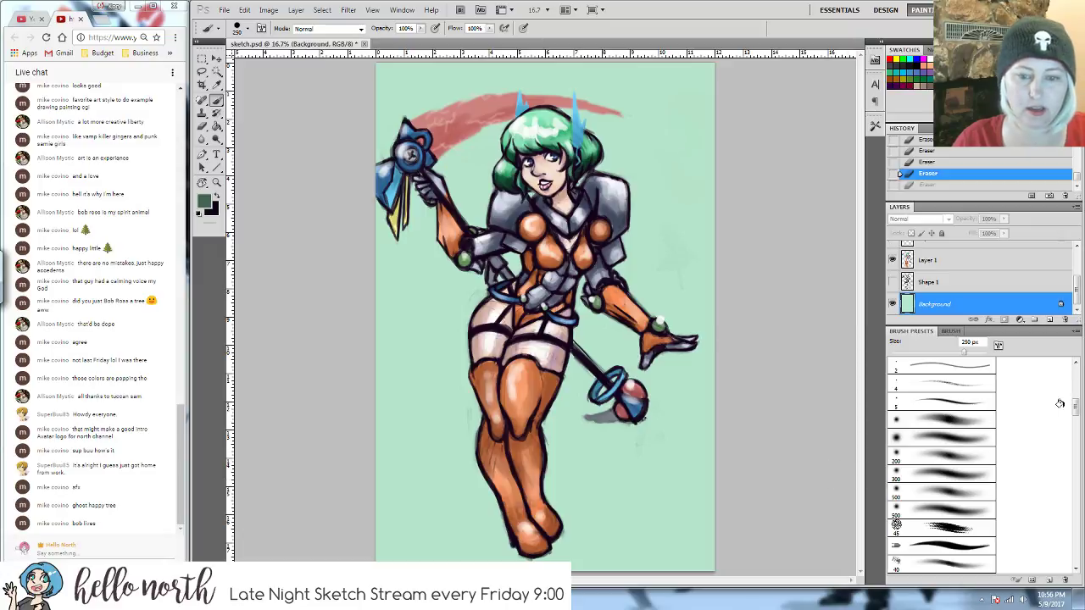
{"action": "left_click_drag", "start_coordinate": [1073, 407], "coordinate": [1073, 395]}
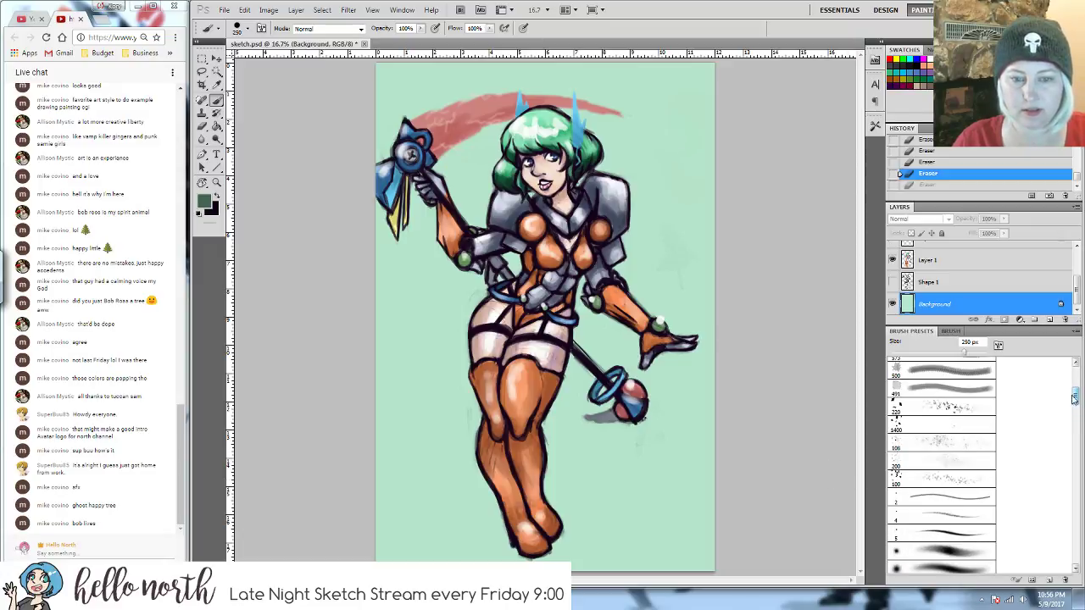
{"action": "left_click", "coordinate": [945, 406]}
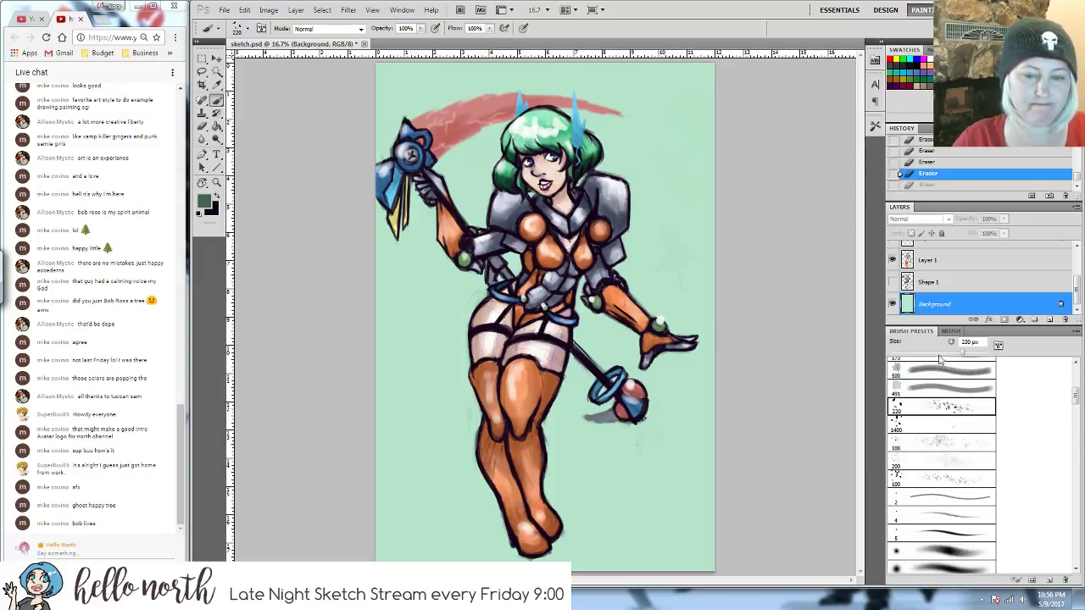
- Enable Color Dynamics with Pen Pressure controlling the Foreground/Background Jitter, using blue 4da1c2 as foreground and the dark green as background colour
{"action": "left_click", "coordinate": [949, 331]}
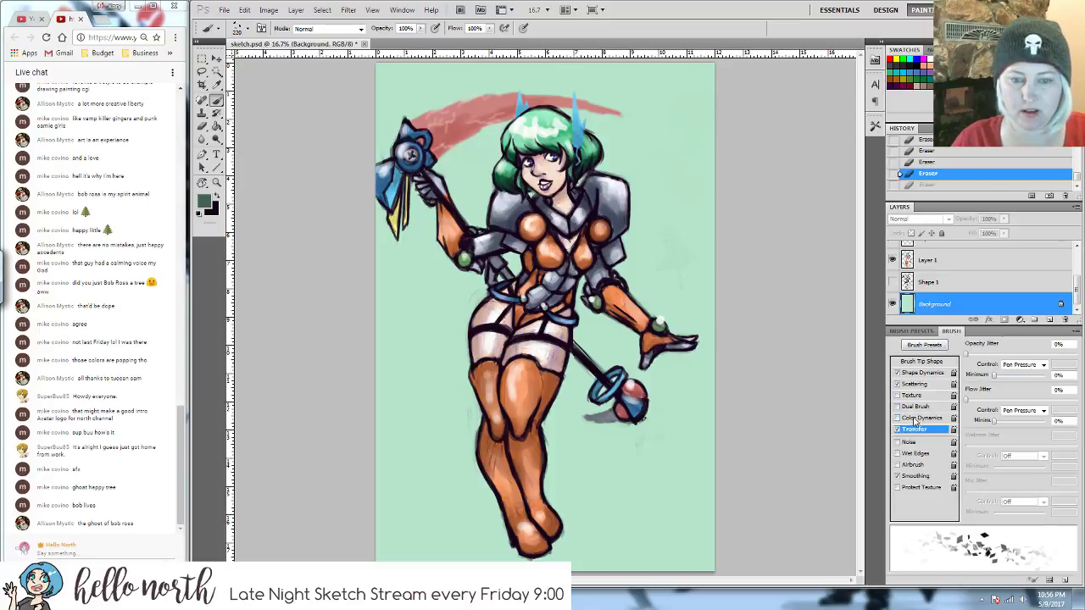
{"action": "left_click", "coordinate": [919, 418]}
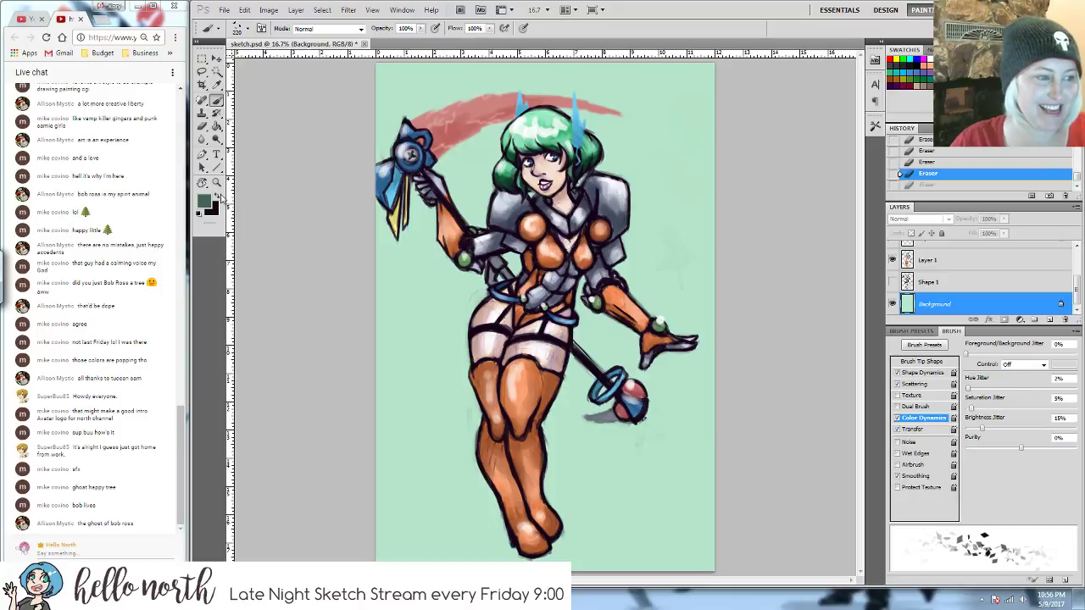
{"action": "left_click", "coordinate": [219, 196]}
{"action": "left_click", "coordinate": [203, 201]}
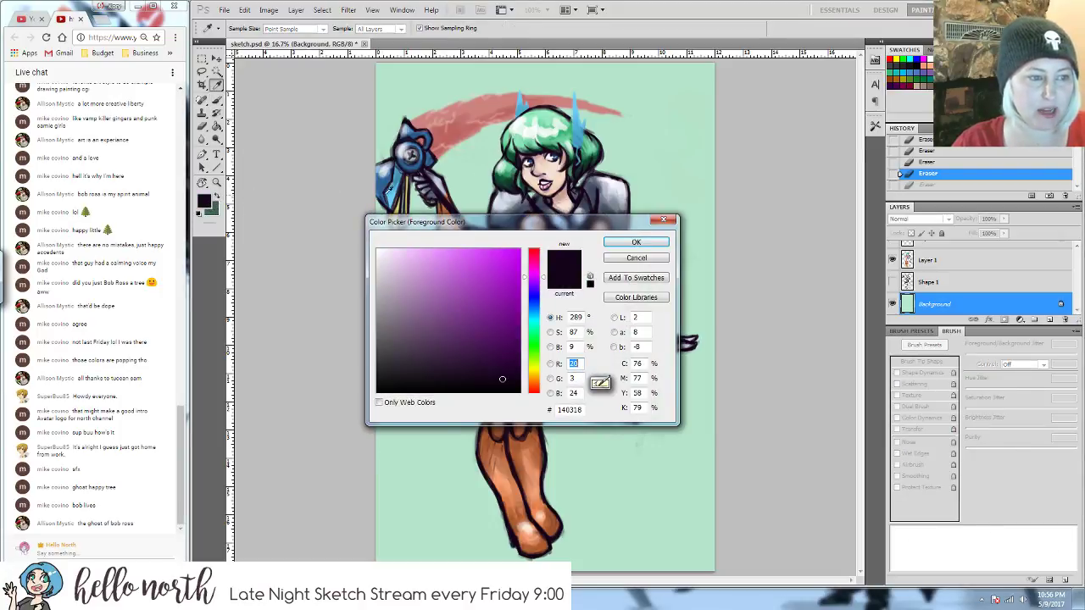
{"action": "left_click_drag", "start_coordinate": [390, 190], "coordinate": [400, 200]}
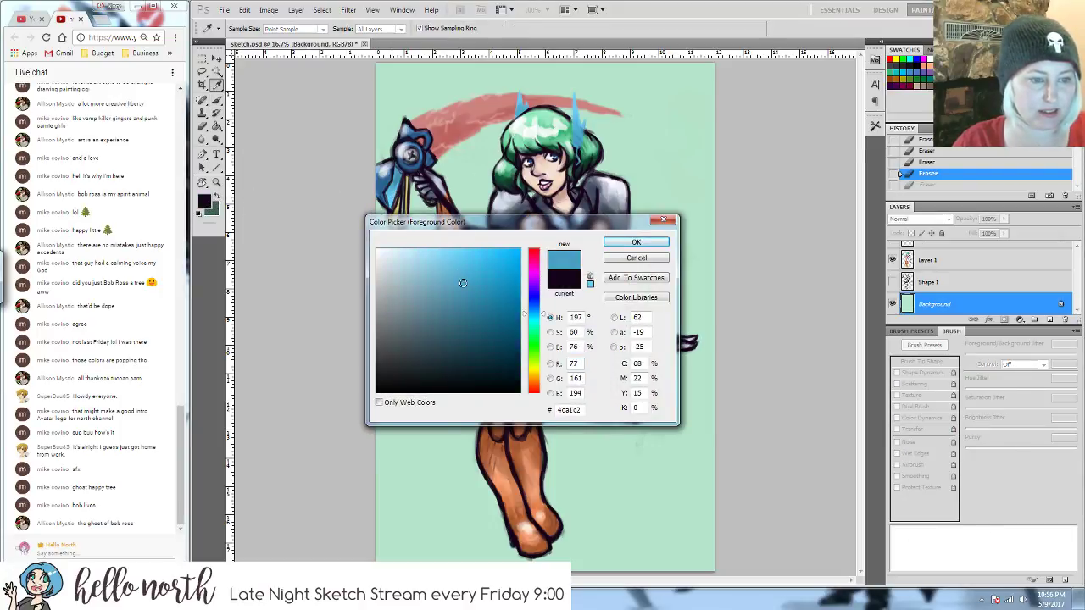
{"action": "left_click", "coordinate": [636, 243]}
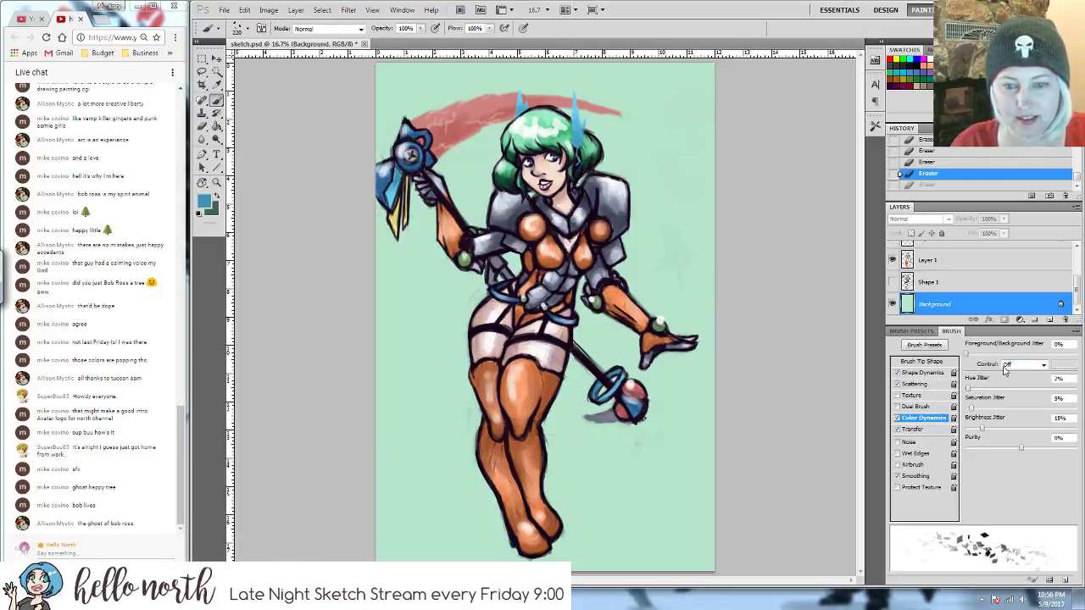
{"action": "left_click", "coordinate": [1015, 365]}
{"action": "left_click", "coordinate": [1029, 395]}
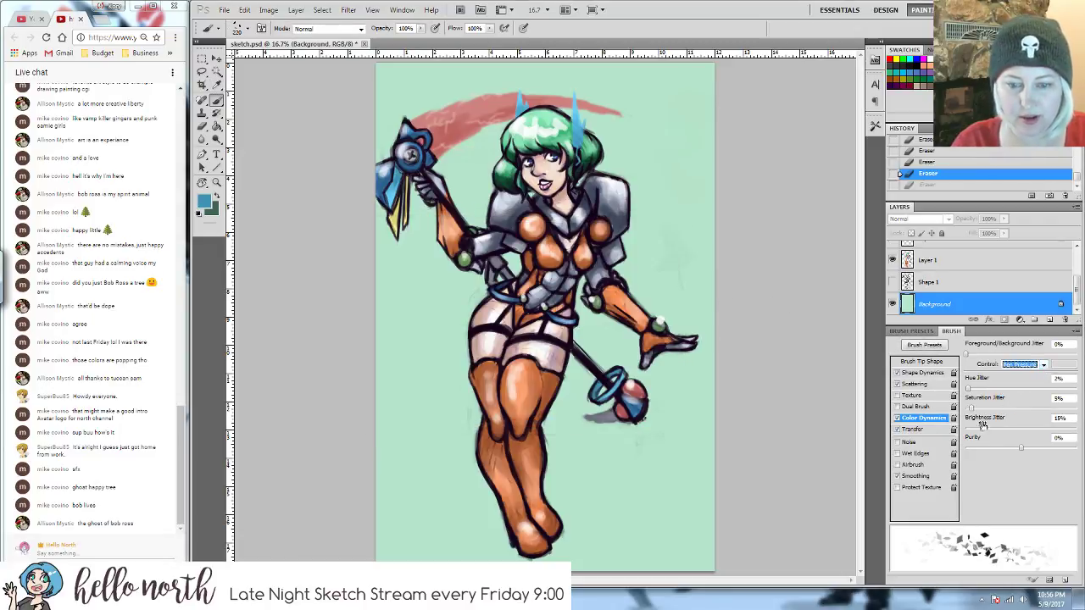
- Try a spatter stroke on the Background to the left of the character's legs, and undo it
{"action": "mouse_move", "coordinate": [390, 280]}
{"action": "left_mouse_down"}
{"action": "mouse_move", "coordinate": [408, 305]}
{"action": "mouse_move", "coordinate": [428, 396]}
{"action": "left_mouse_up"}
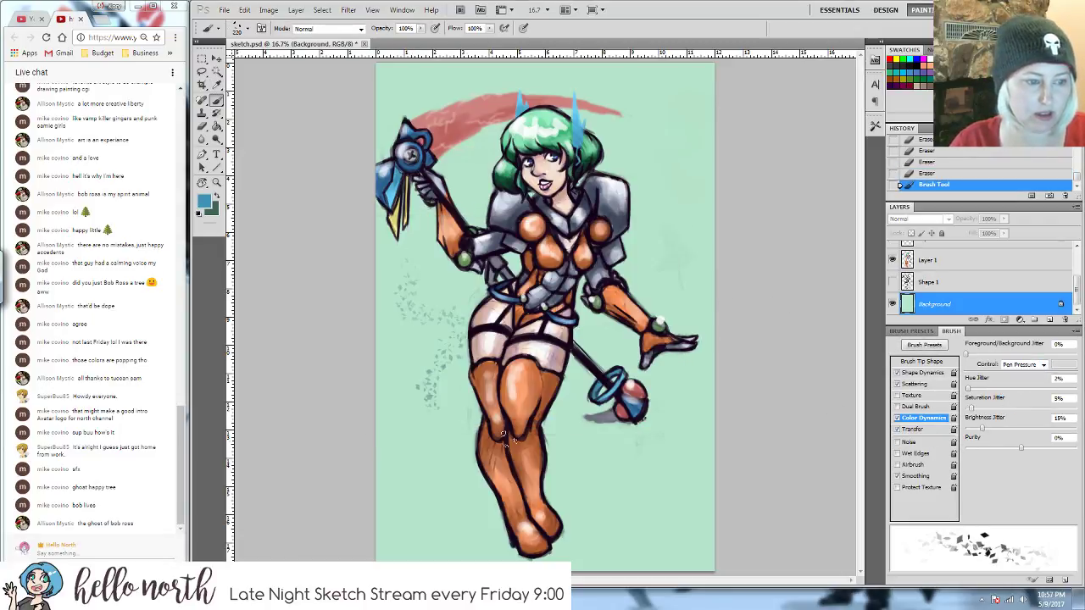
{"action": "key", "text": "ctrl+z"}
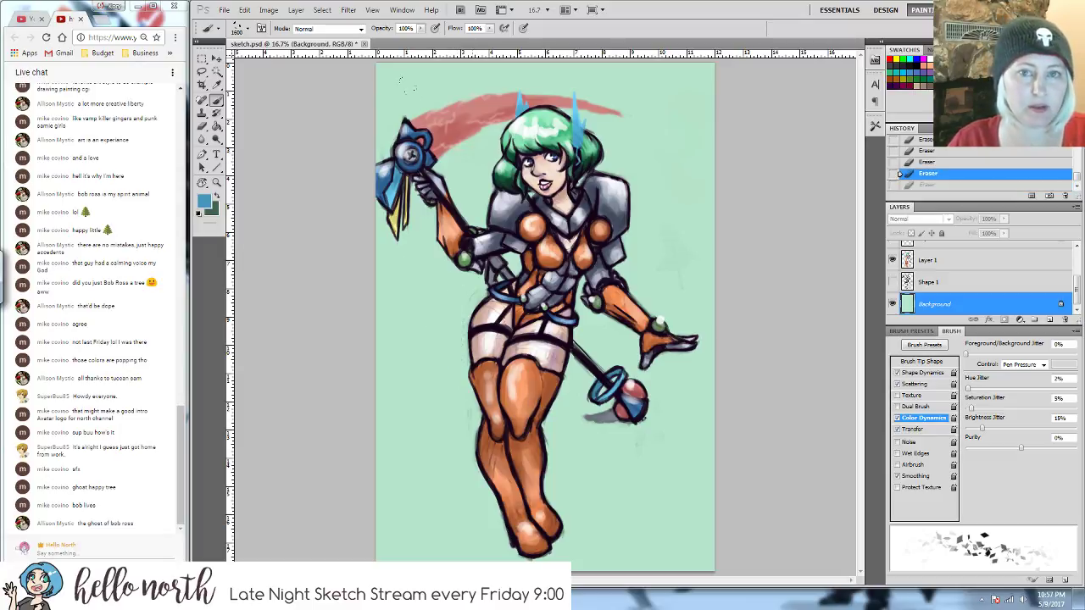
- Paint large blue-green spatter strokes across the Background layer all around the character
{"action": "mouse_move", "coordinate": [424, 136]}
{"action": "left_mouse_down"}
{"action": "mouse_move", "coordinate": [601, 339]}
{"action": "mouse_move", "coordinate": [573, 399]}
{"action": "left_mouse_up"}
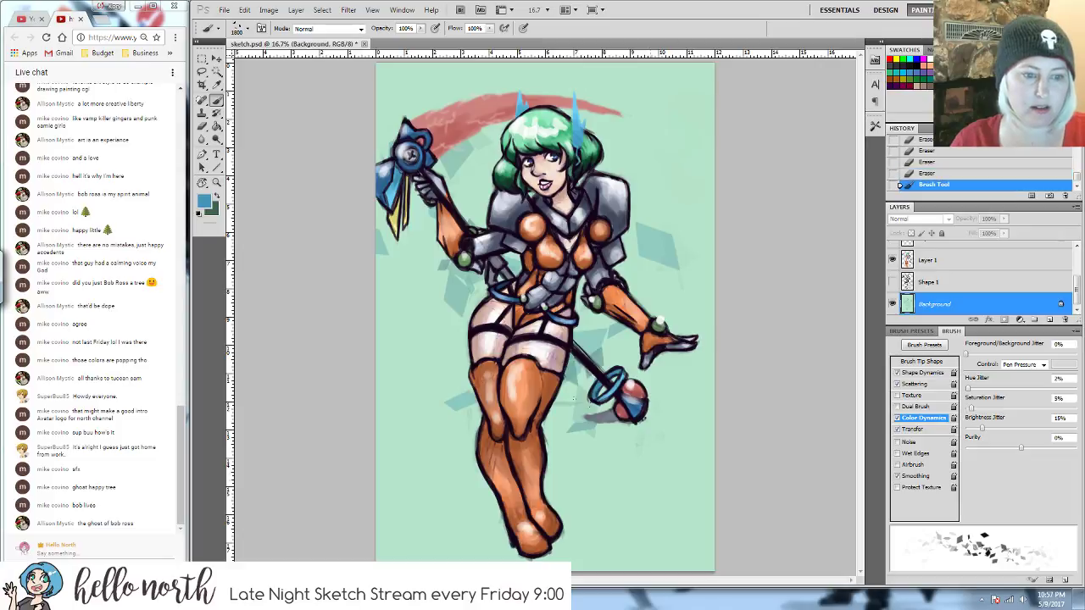
{"action": "mouse_move", "coordinate": [449, 264]}
{"action": "left_mouse_down"}
{"action": "mouse_move", "coordinate": [385, 461]}
{"action": "mouse_move", "coordinate": [567, 509]}
{"action": "mouse_move", "coordinate": [678, 483]}
{"action": "mouse_move", "coordinate": [591, 432]}
{"action": "left_mouse_up"}
{"action": "mouse_move", "coordinate": [383, 416]}
{"action": "left_mouse_down"}
{"action": "mouse_move", "coordinate": [578, 487]}
{"action": "mouse_move", "coordinate": [678, 246]}
{"action": "mouse_move", "coordinate": [691, 182]}
{"action": "mouse_move", "coordinate": [443, 88]}
{"action": "mouse_move", "coordinate": [420, 110]}
{"action": "mouse_move", "coordinate": [423, 313]}
{"action": "mouse_move", "coordinate": [568, 423]}
{"action": "mouse_move", "coordinate": [644, 508]}
{"action": "left_mouse_up"}
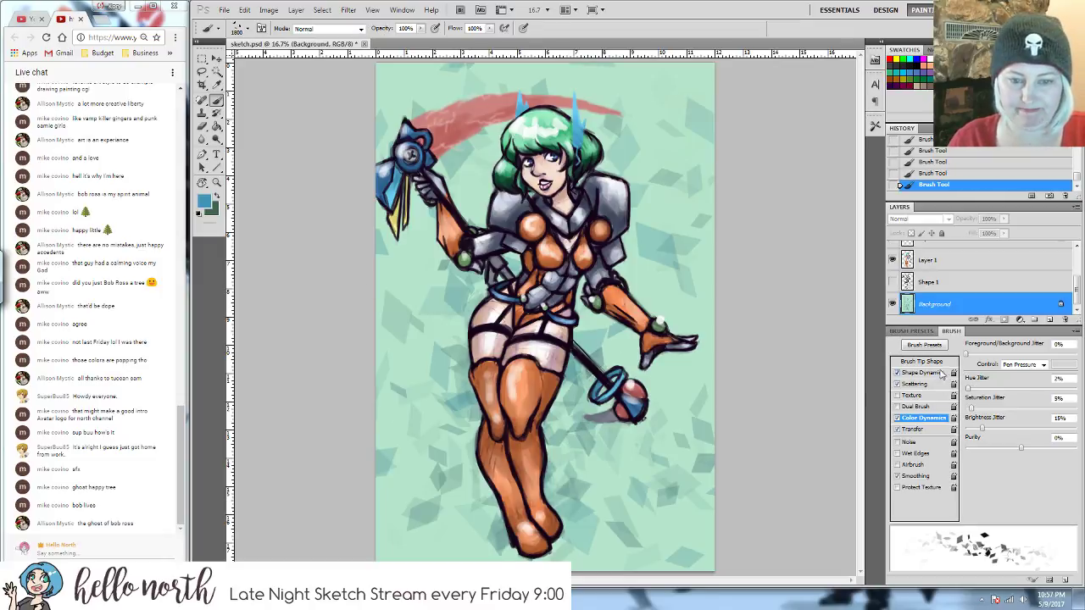
- Set the foreground colour to light blue 91defd
{"action": "left_click", "coordinate": [203, 201]}
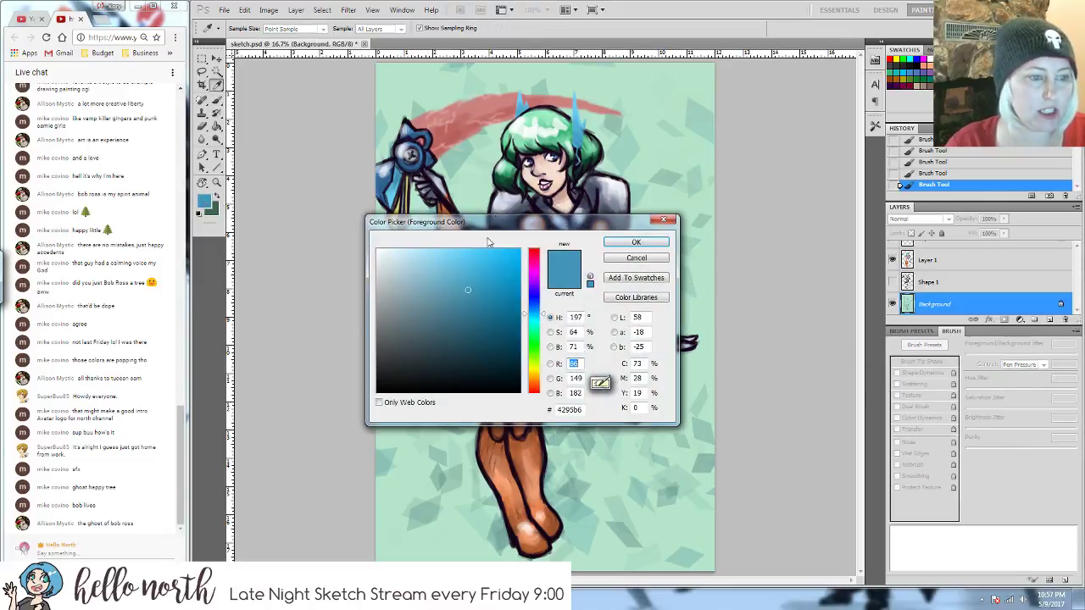
{"action": "left_click_drag", "start_coordinate": [448, 250], "coordinate": [437, 250]}
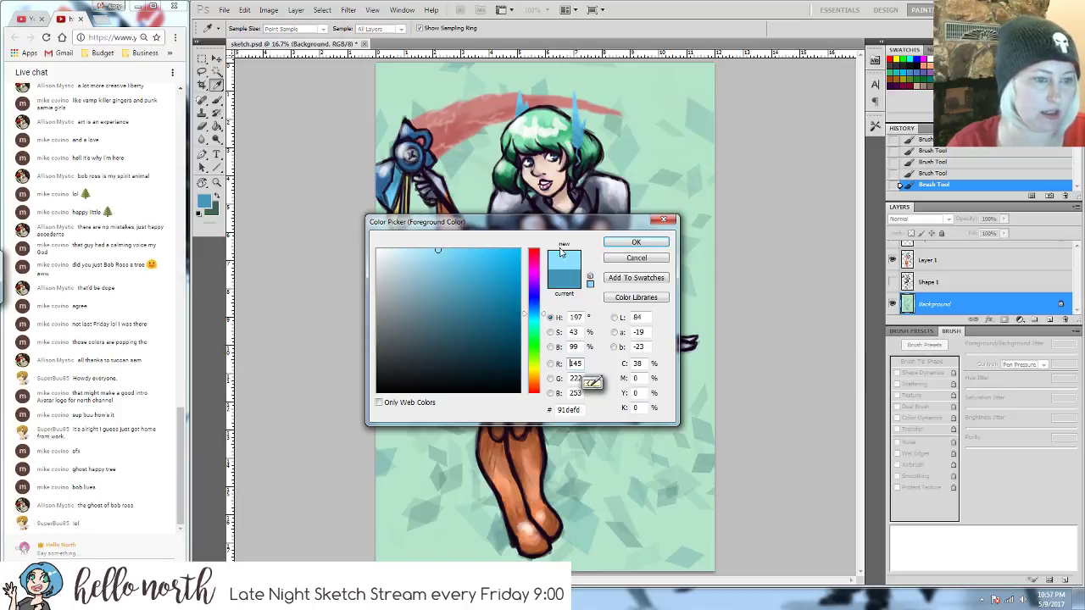
{"action": "left_click", "coordinate": [634, 242]}
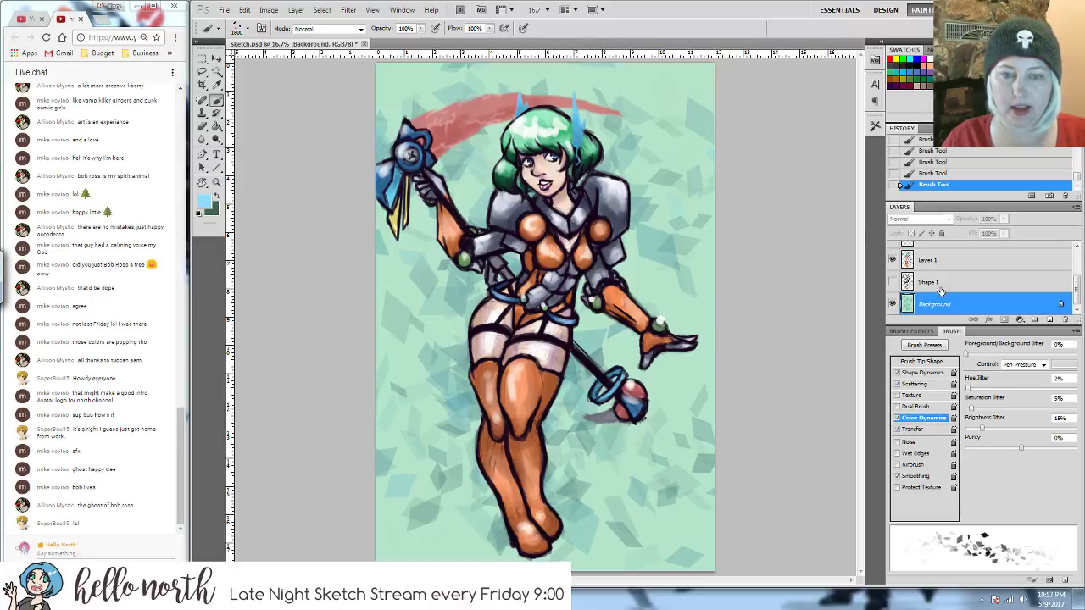
- Add a new layer above the Background, switch to the Pen tool and set the foreground colour to pale blue e9f9ff
{"action": "left_click", "coordinate": [1049, 320]}
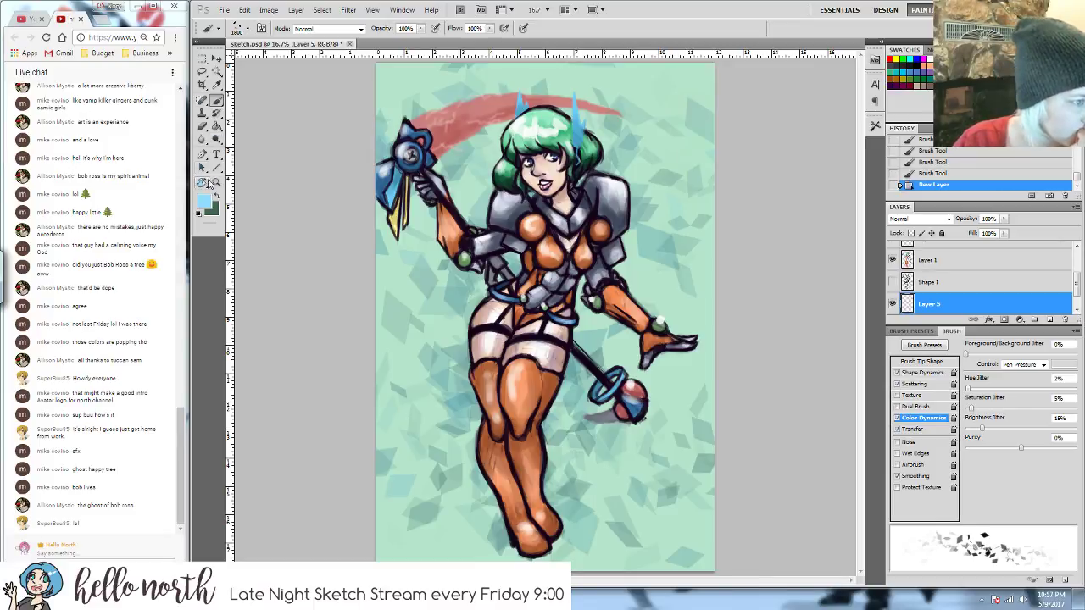
{"action": "left_click", "coordinate": [202, 156]}
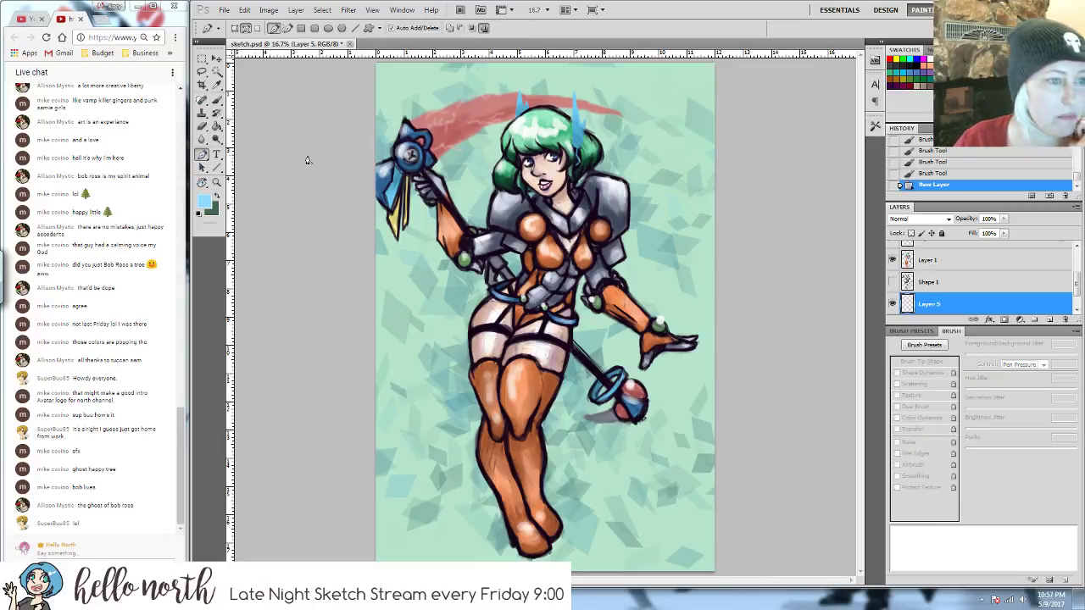
{"action": "left_click", "coordinate": [206, 200]}
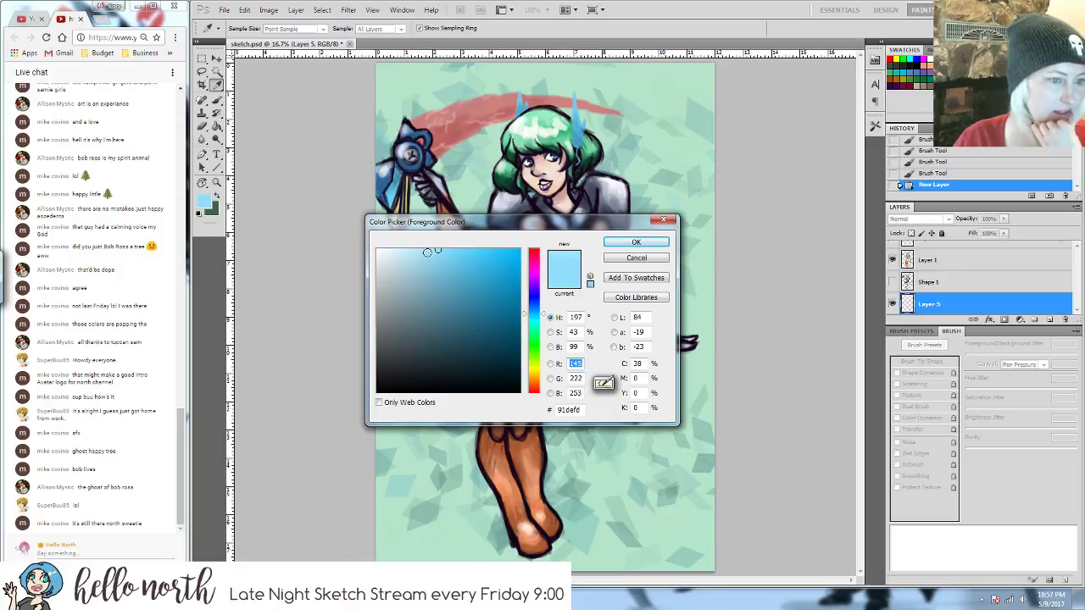
{"action": "left_click_drag", "start_coordinate": [432, 251], "coordinate": [388, 249]}
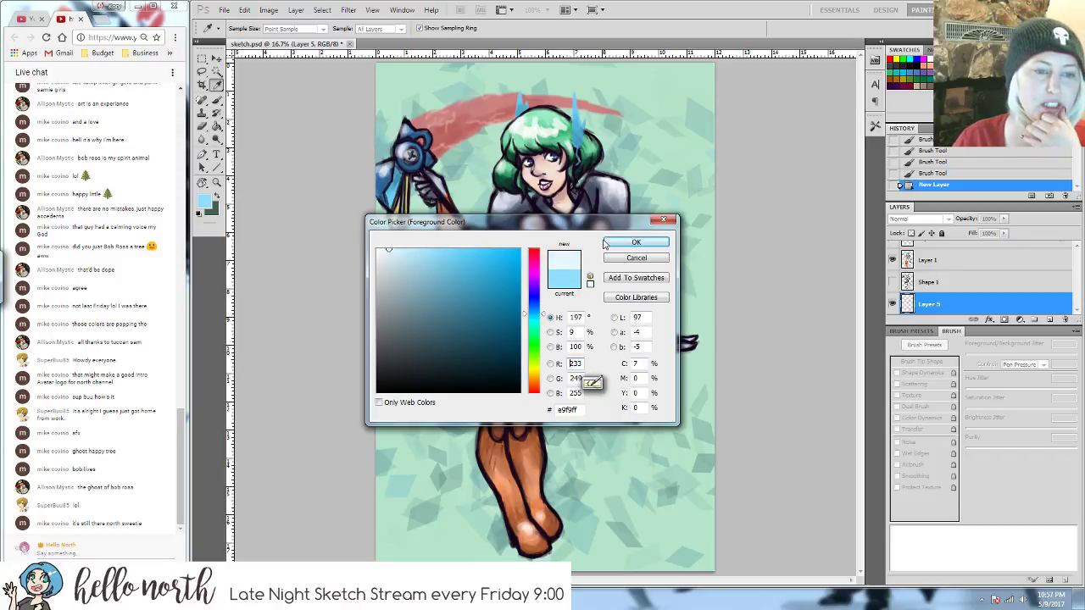
{"action": "left_click", "coordinate": [606, 244]}
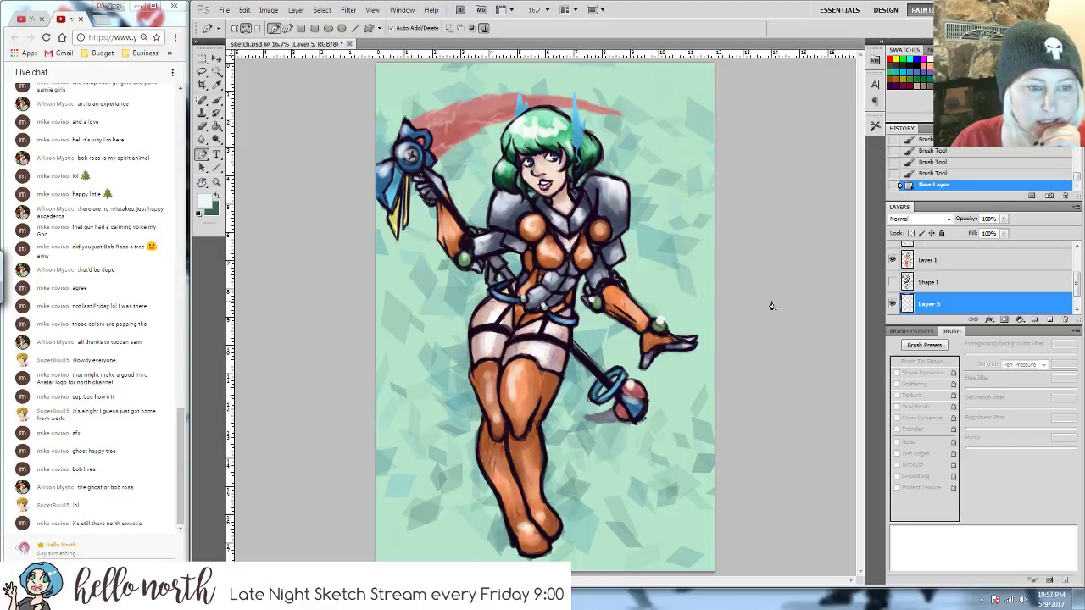
- Start a jagged straight-edged path beneath the raised hand, running down past the hip and legs to the feet on the staff-head side
{"action": "left_click", "coordinate": [430, 223]}
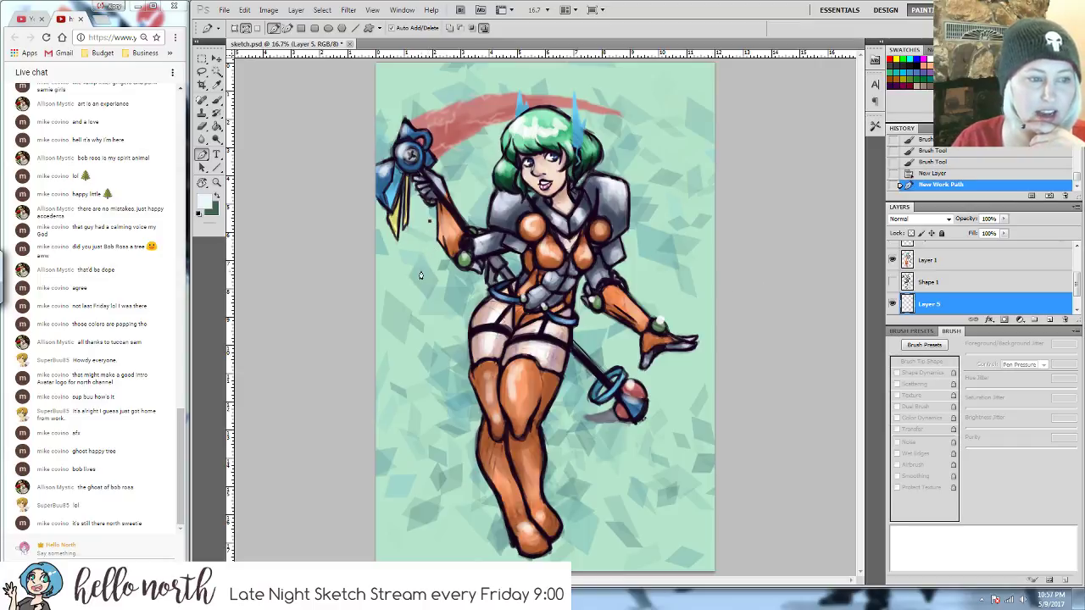
{"action": "left_click", "coordinate": [443, 272]}
{"action": "left_click", "coordinate": [441, 312]}
{"action": "left_click", "coordinate": [408, 341]}
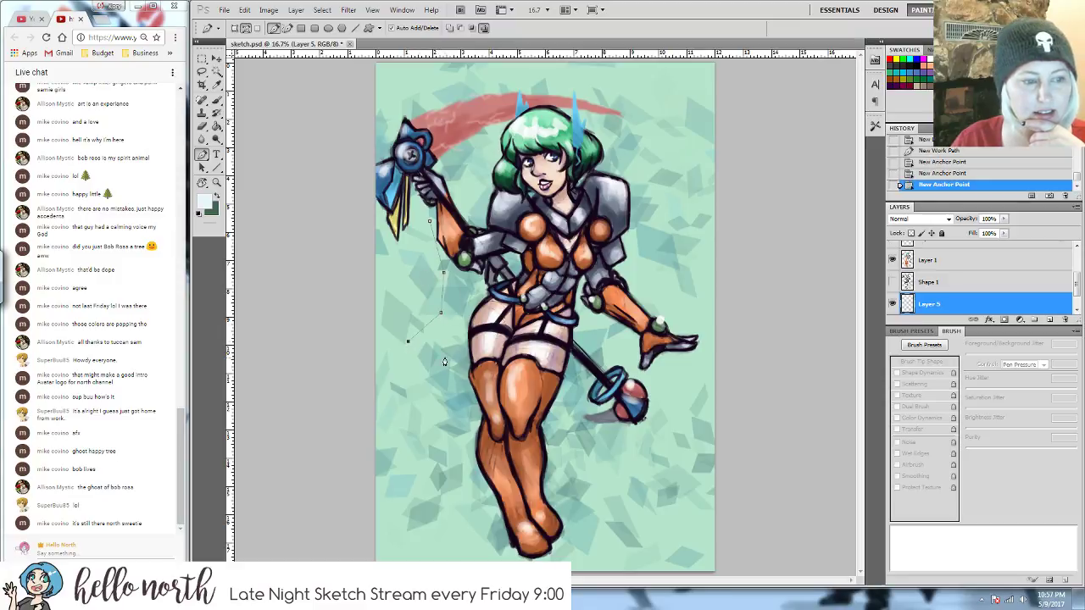
{"action": "left_click", "coordinate": [462, 363]}
{"action": "left_click", "coordinate": [449, 413]}
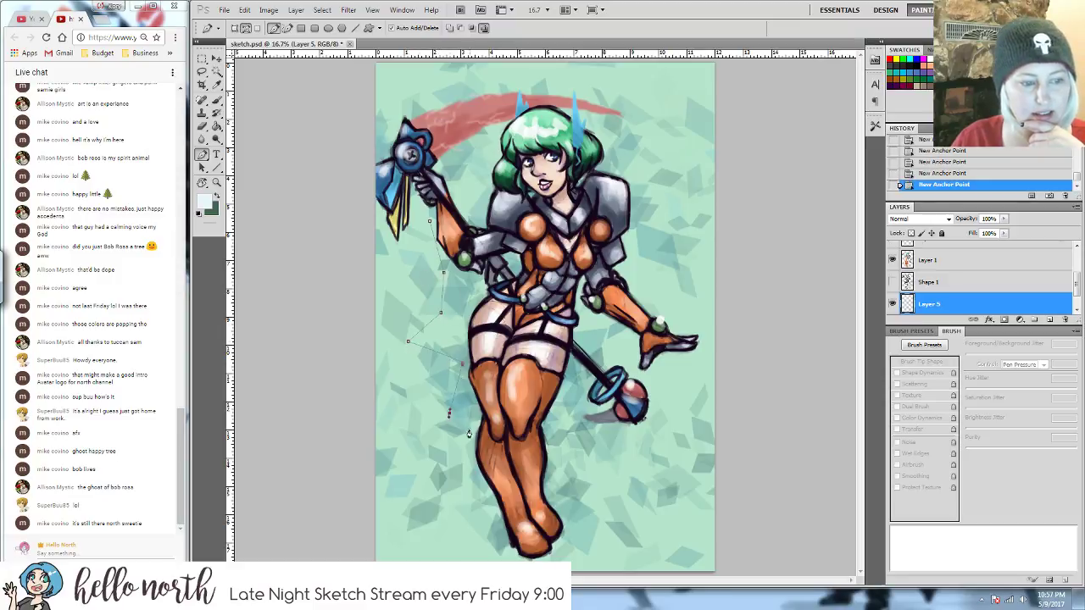
{"action": "left_click", "coordinate": [490, 514]}
{"action": "left_click", "coordinate": [476, 551]}
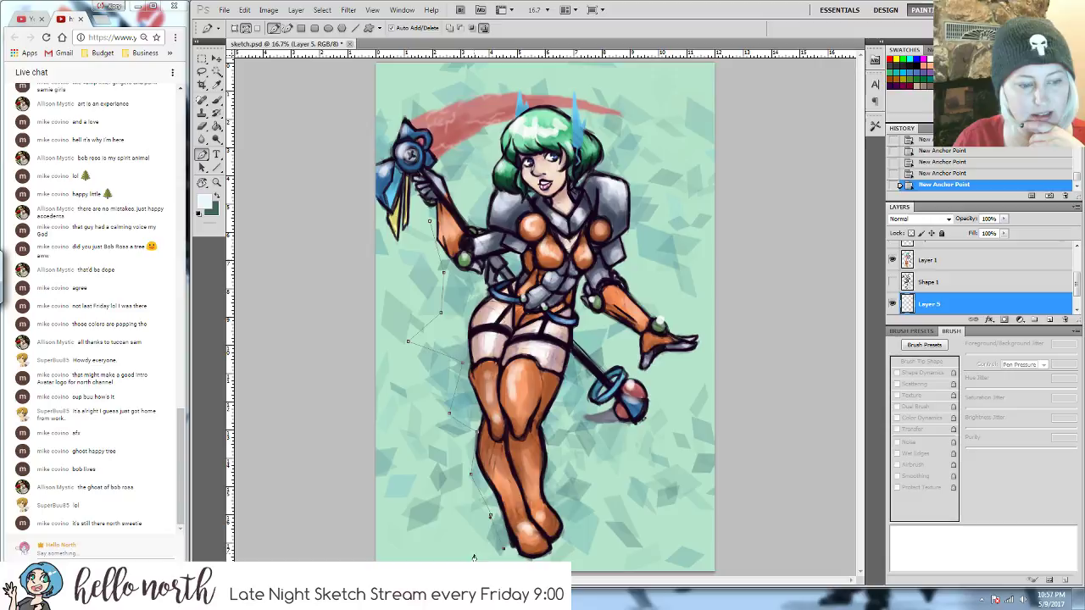
- Continue the jagged path beneath the feet and up past the staff's lower end and outstretched hand to below the shoulder armour
{"action": "left_click", "coordinate": [579, 557]}
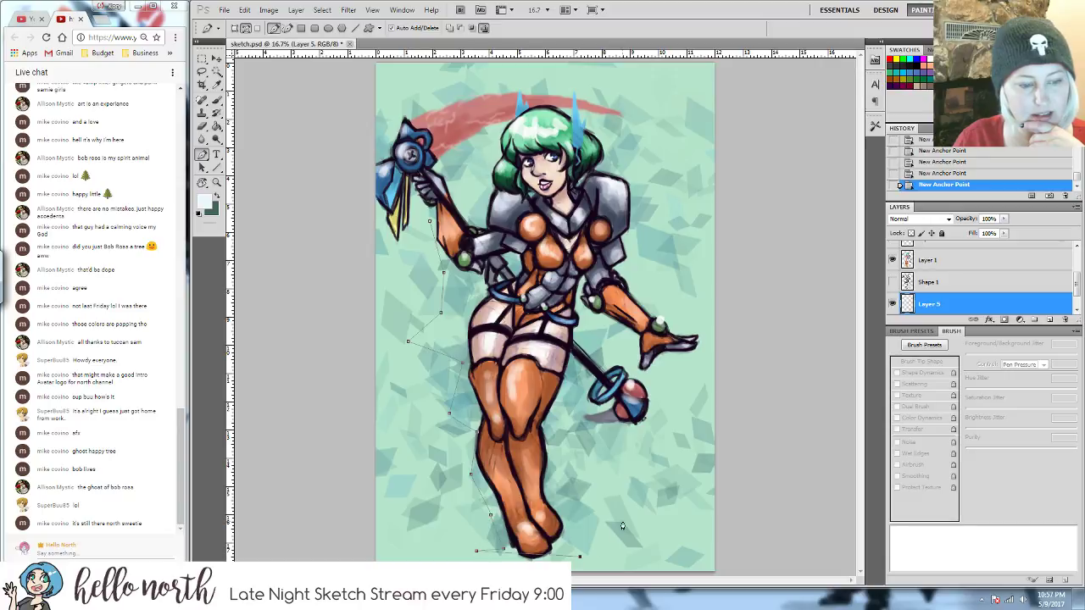
{"action": "left_click", "coordinate": [588, 441]}
{"action": "left_click", "coordinate": [569, 418]}
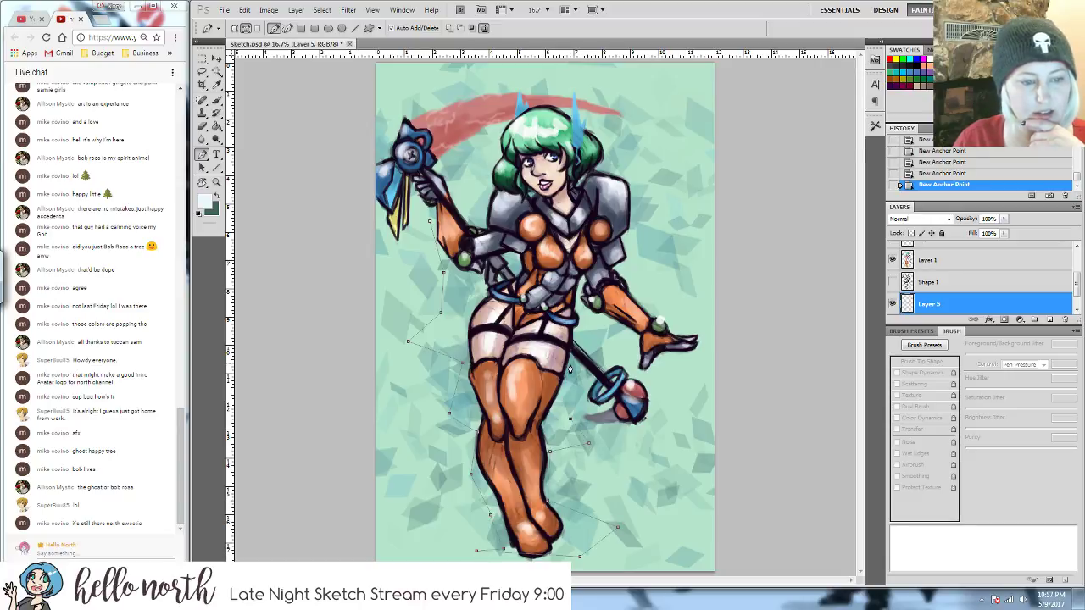
{"action": "left_click", "coordinate": [635, 344]}
{"action": "left_click", "coordinate": [641, 379]}
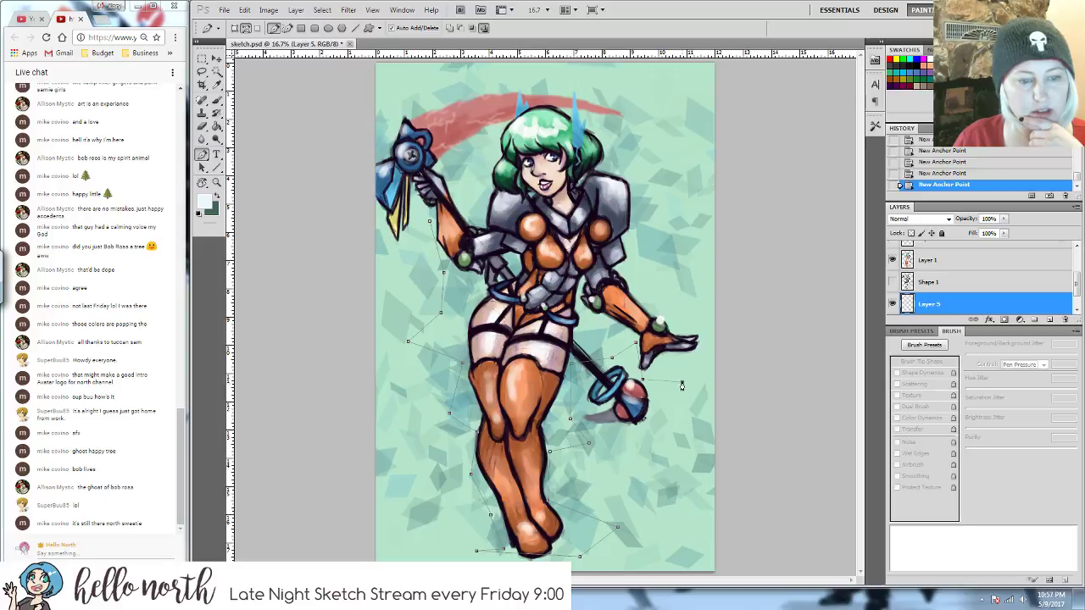
{"action": "left_click", "coordinate": [659, 309]}
{"action": "left_click", "coordinate": [652, 255]}
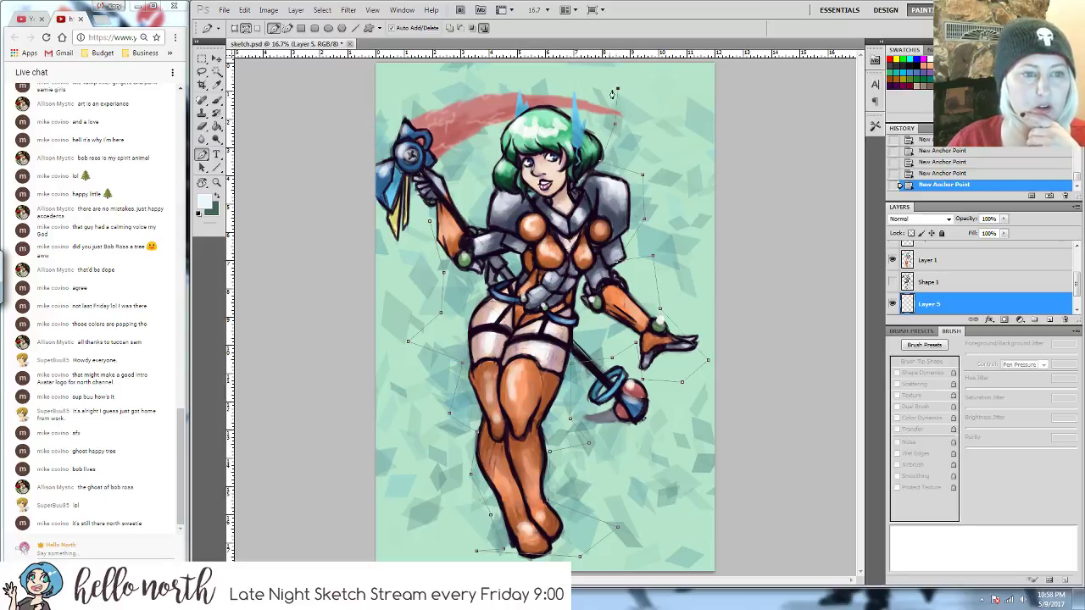
- Continue the path over the hair and around the staff head, and close it at its starting point
{"action": "left_click", "coordinate": [616, 89]}
{"action": "left_click", "coordinate": [540, 94]}
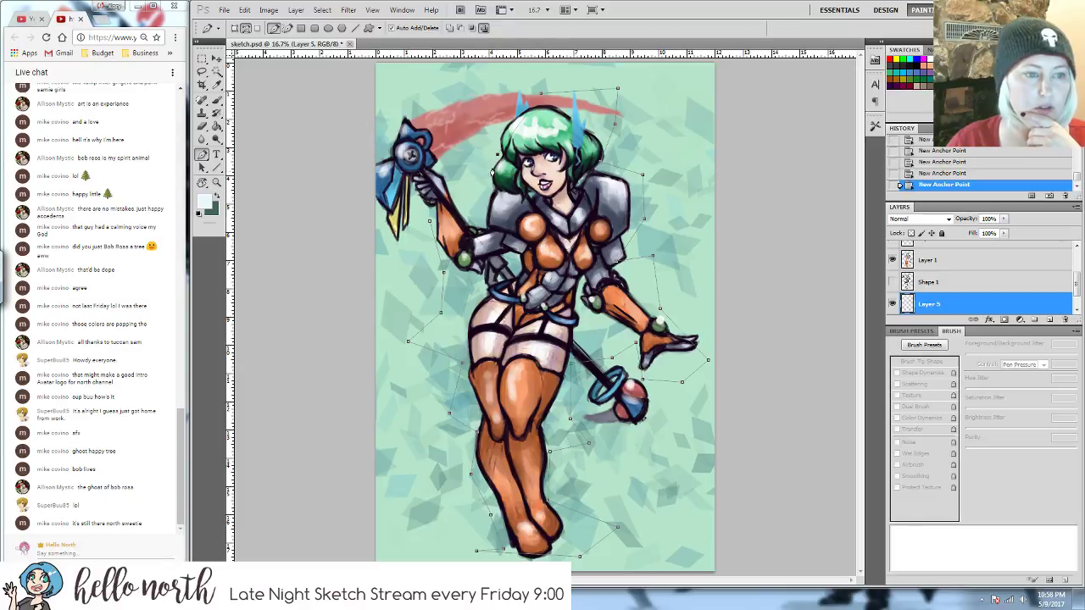
{"action": "left_click", "coordinate": [473, 202]}
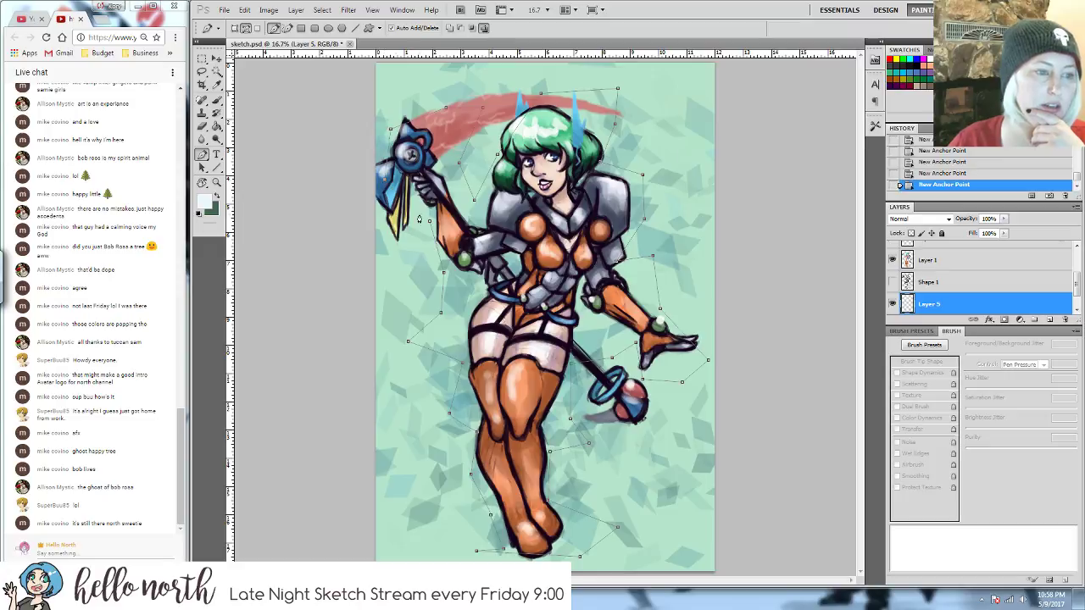
{"action": "left_click", "coordinate": [416, 117]}
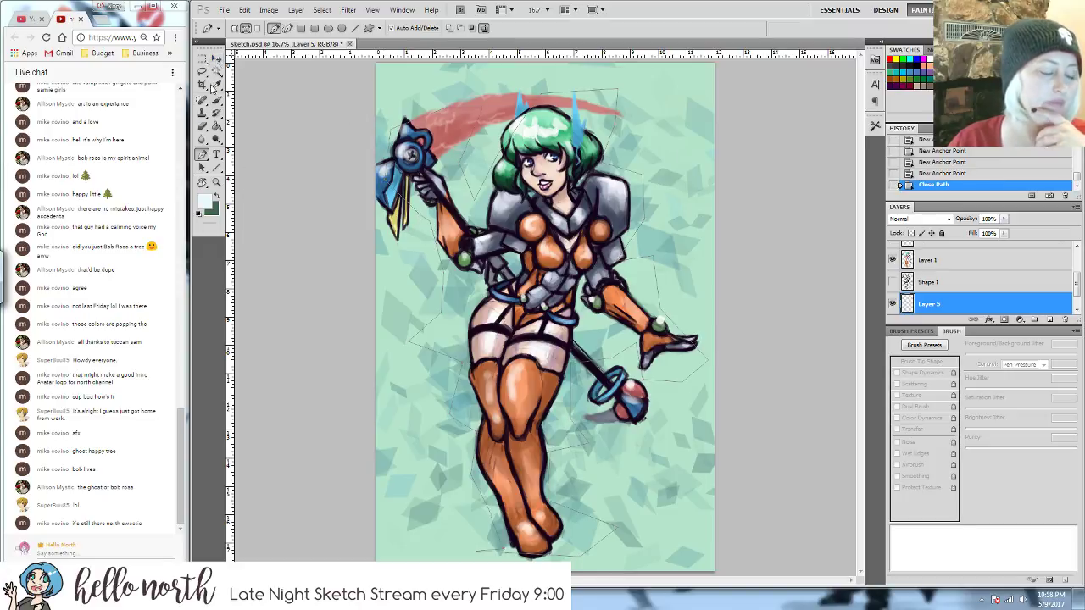
- Fill the closed path with the foreground colour in Normal mode at 100% opacity, and delete the path
{"action": "key", "text": "a"}
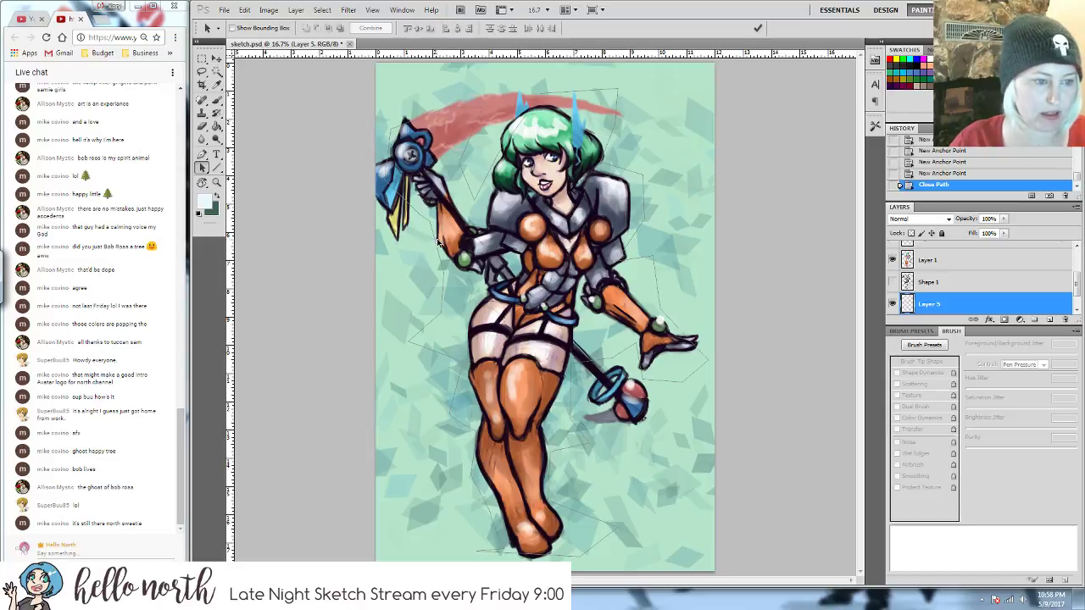
{"action": "left_click", "coordinate": [435, 244]}
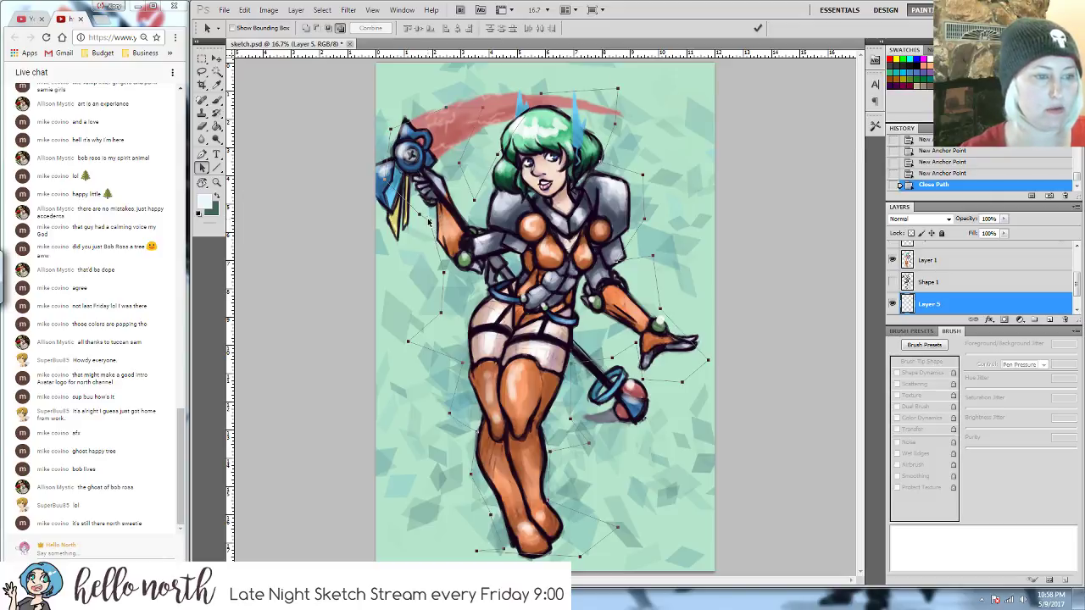
{"action": "right_click", "coordinate": [430, 223]}
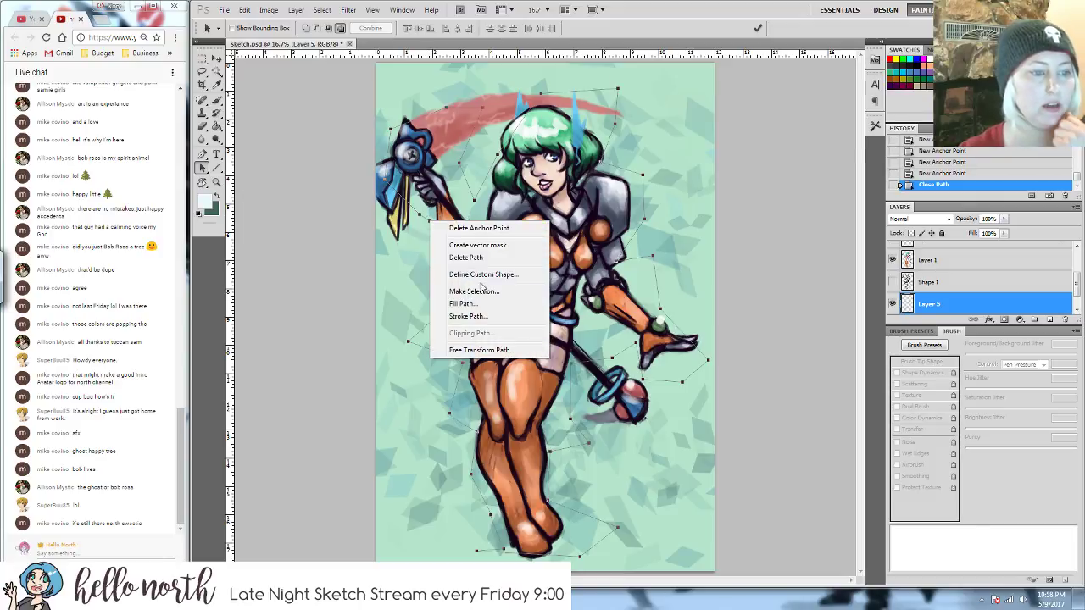
{"action": "left_click", "coordinate": [466, 304]}
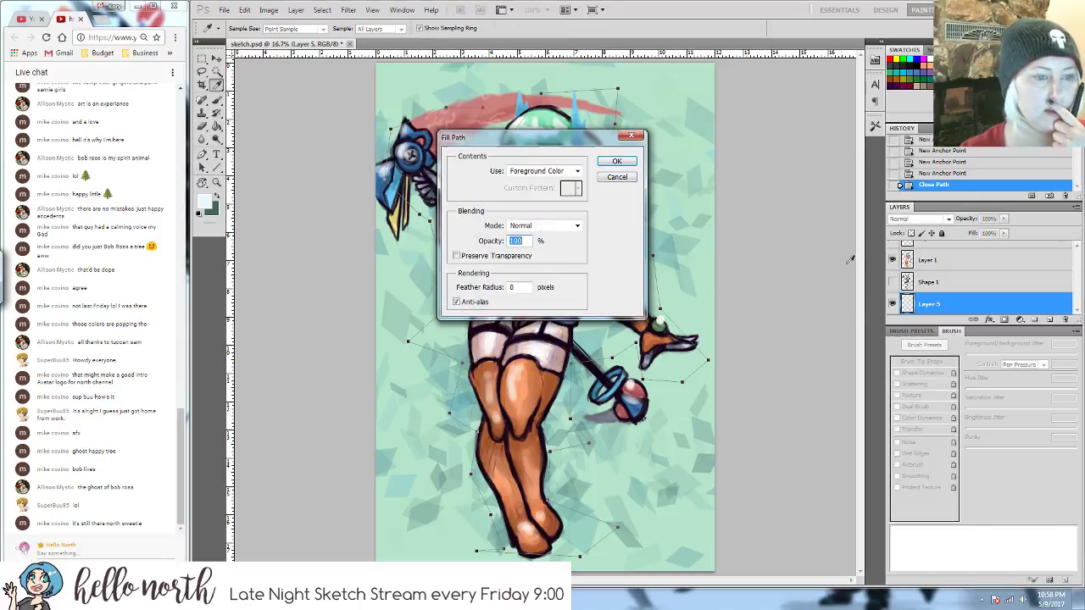
{"action": "left_click", "coordinate": [617, 162]}
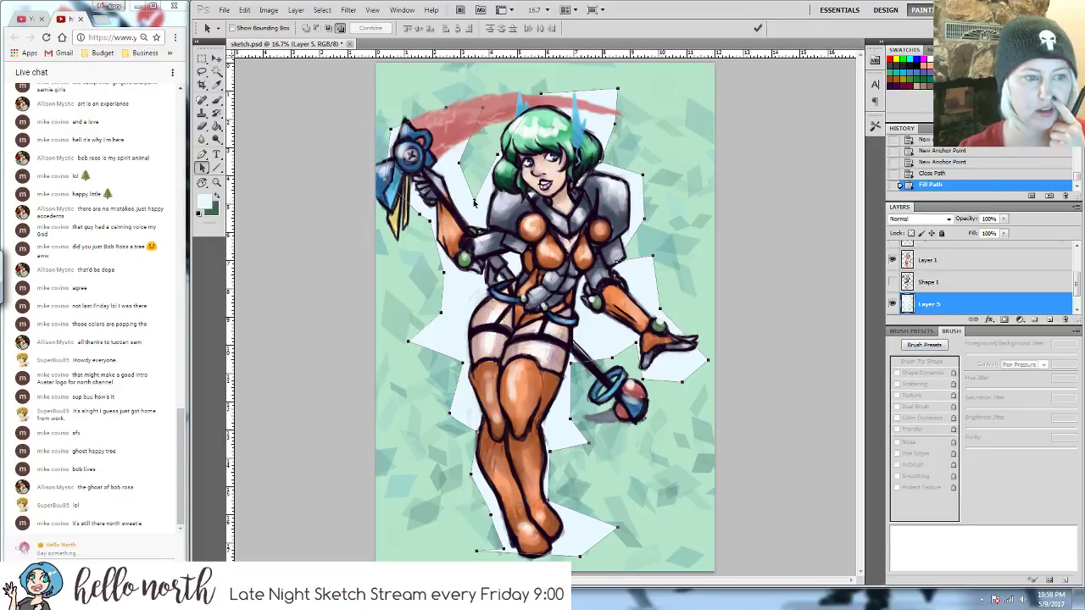
{"action": "left_click_drag", "start_coordinate": [474, 202], "coordinate": [444, 276]}
{"action": "key", "text": "Delete"}
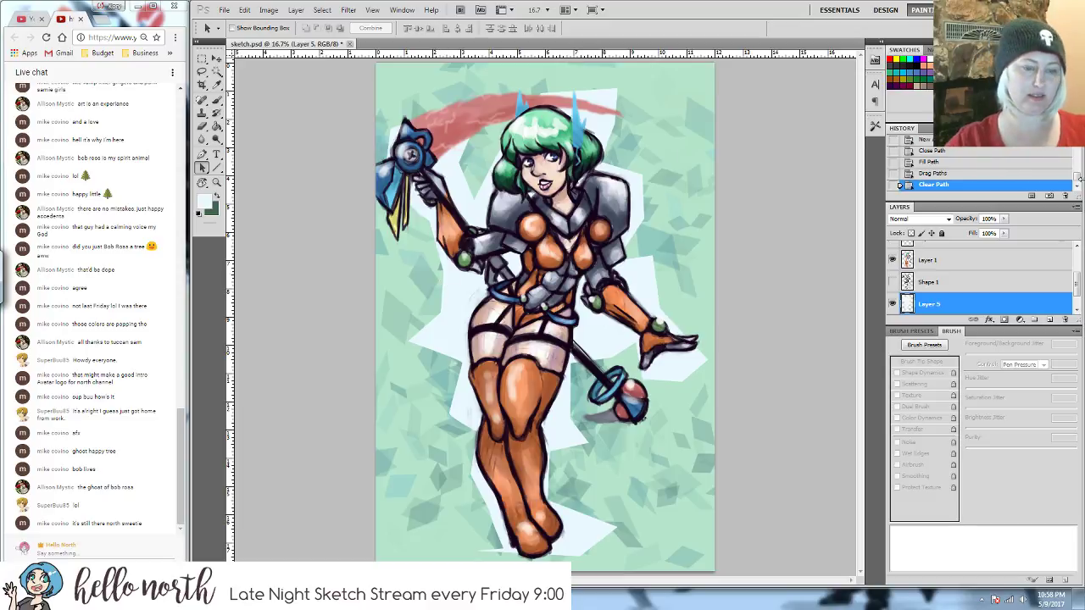
- Add a new layer directly above the Background, beneath the pale jagged shape's layer
{"action": "left_click", "coordinate": [940, 266]}
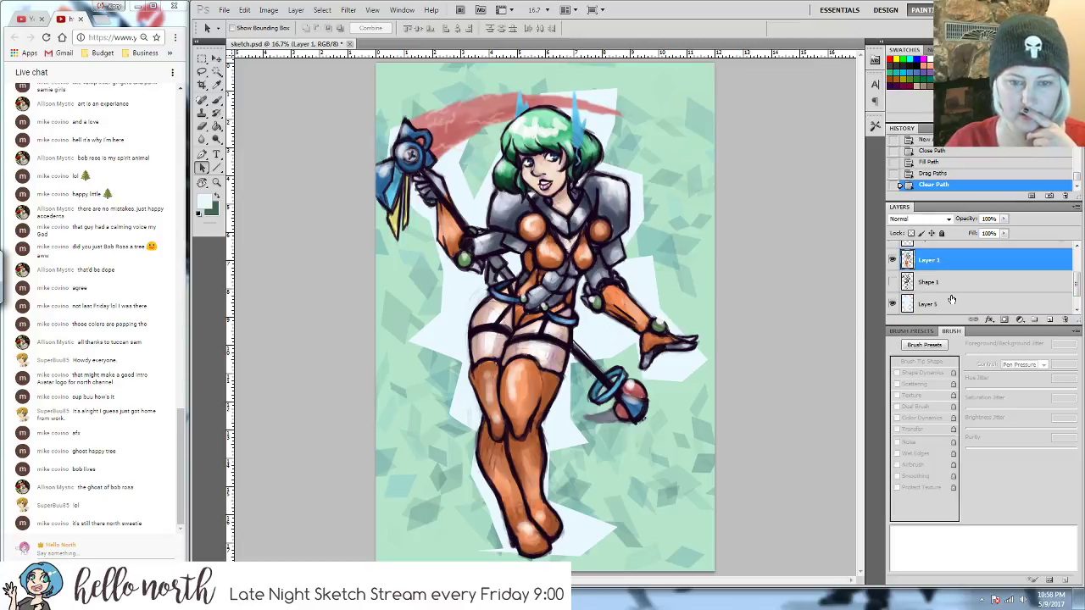
{"action": "scroll", "coordinate": [1080, 293], "scroll_direction": "down", "scroll_amount": 1}
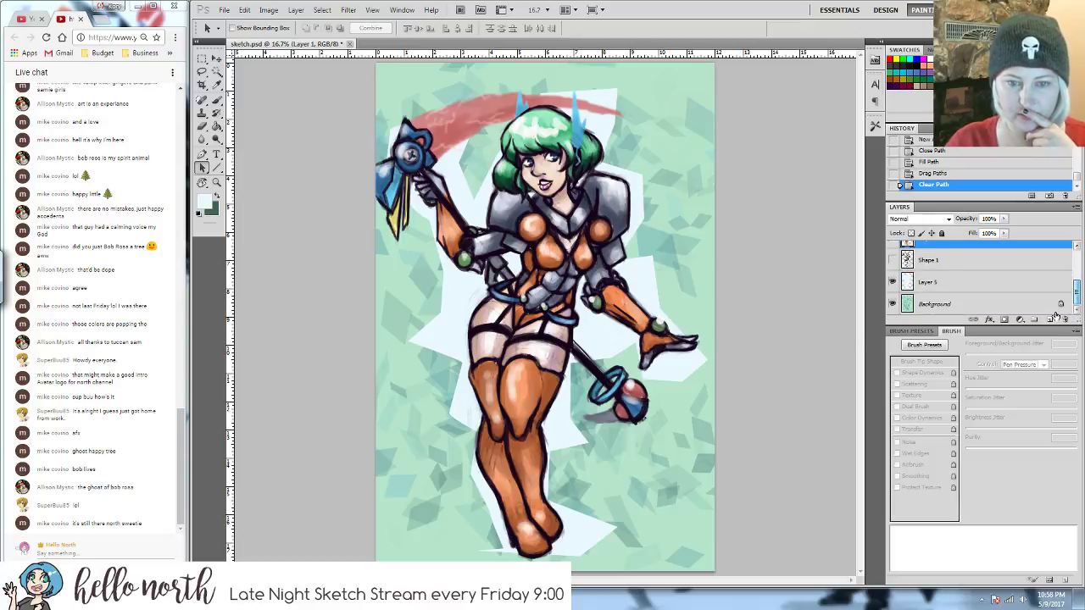
{"action": "left_click", "coordinate": [943, 305]}
{"action": "left_click", "coordinate": [1050, 319]}
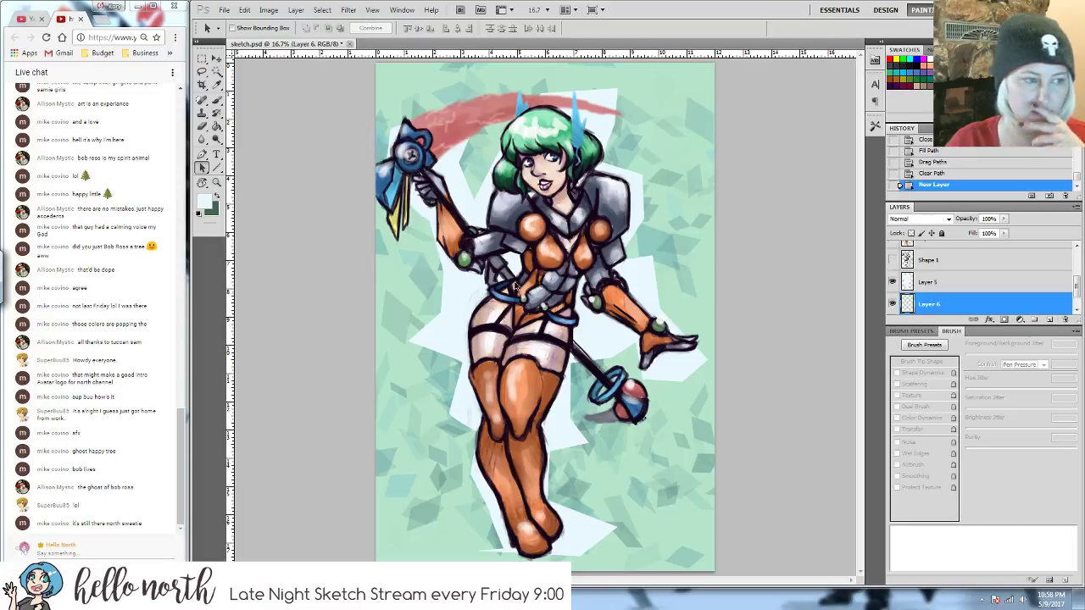
- Set the foreground colour to a slightly darker, greyish pale blue
{"action": "left_click", "coordinate": [208, 202]}
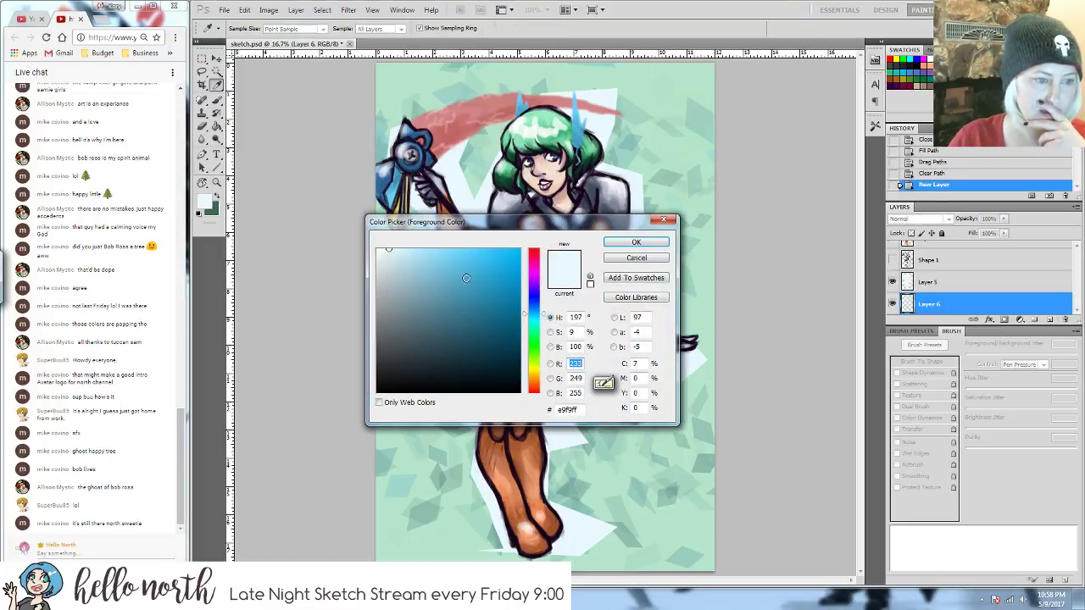
{"action": "left_click_drag", "start_coordinate": [387, 279], "coordinate": [389, 275]}
{"action": "left_click", "coordinate": [634, 242]}
- Choose the 22 px textured round brush preset for the Brush tool and lower its opacity to 34%
{"action": "key", "text": "v"}
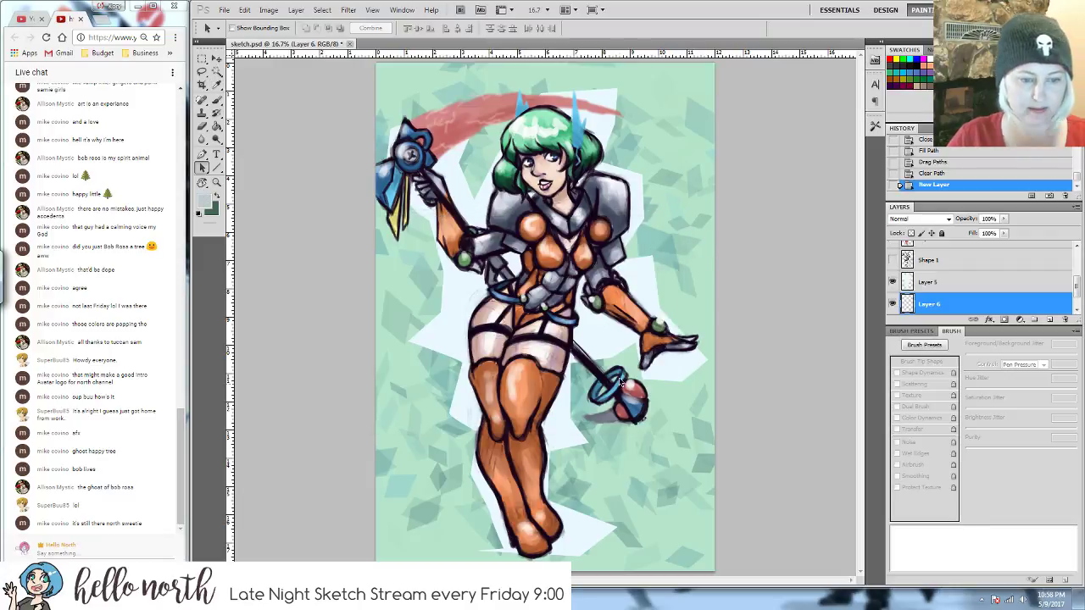
{"action": "key", "text": "b"}
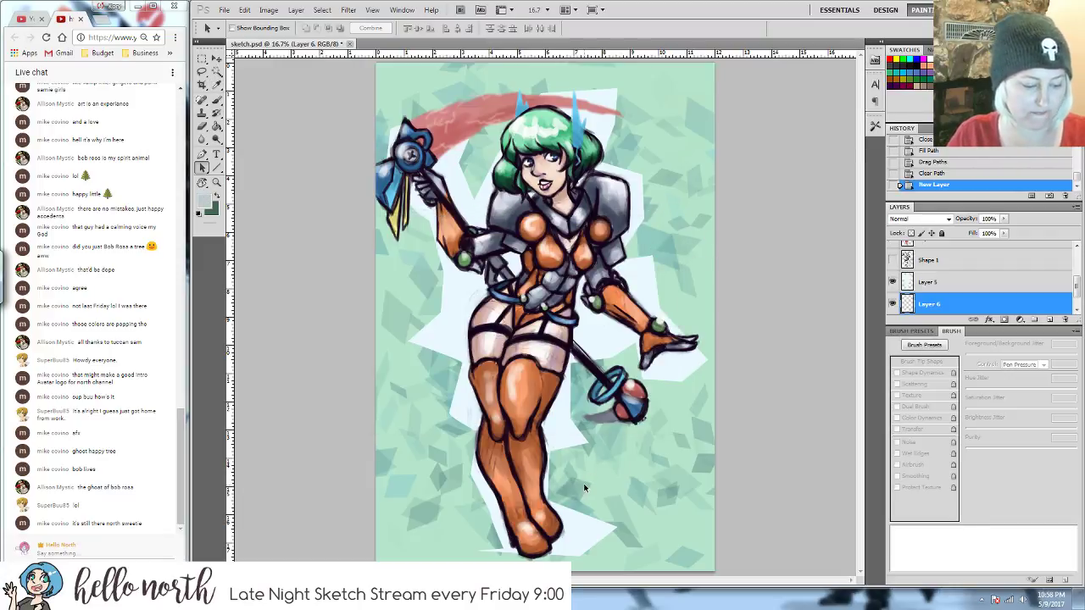
{"action": "left_click", "coordinate": [914, 330]}
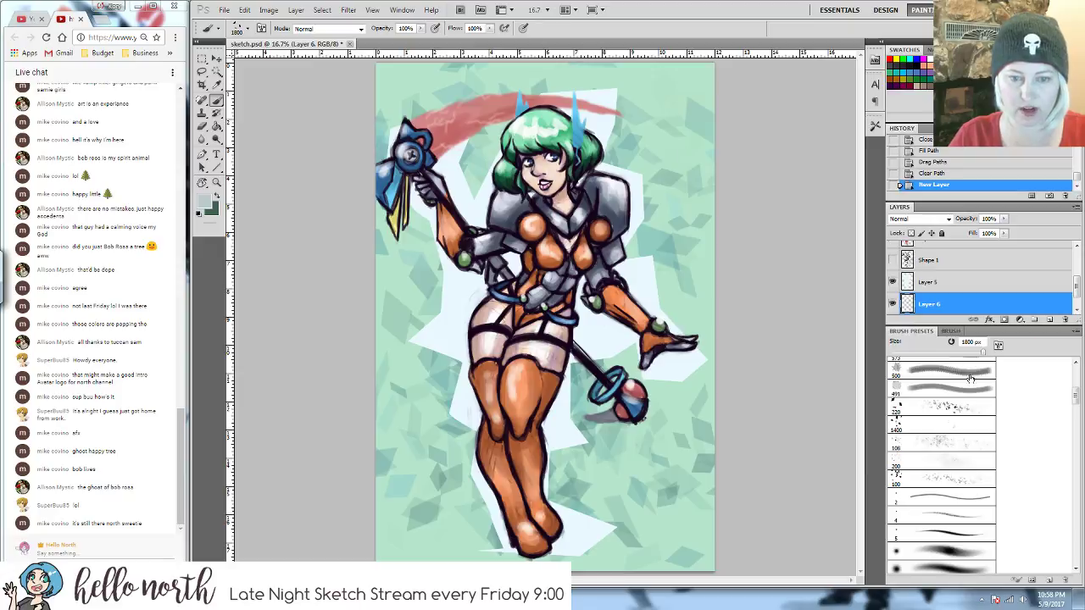
{"action": "scroll", "coordinate": [1080, 402], "scroll_direction": "up", "scroll_amount": 10}
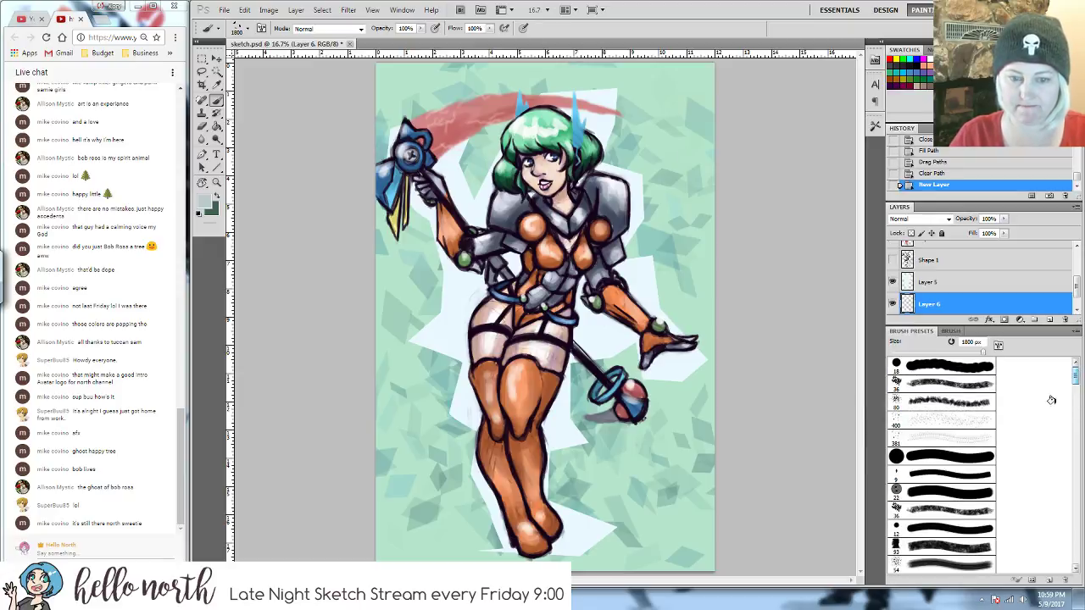
{"action": "left_click", "coordinate": [940, 491]}
{"action": "left_click", "coordinate": [420, 28]}
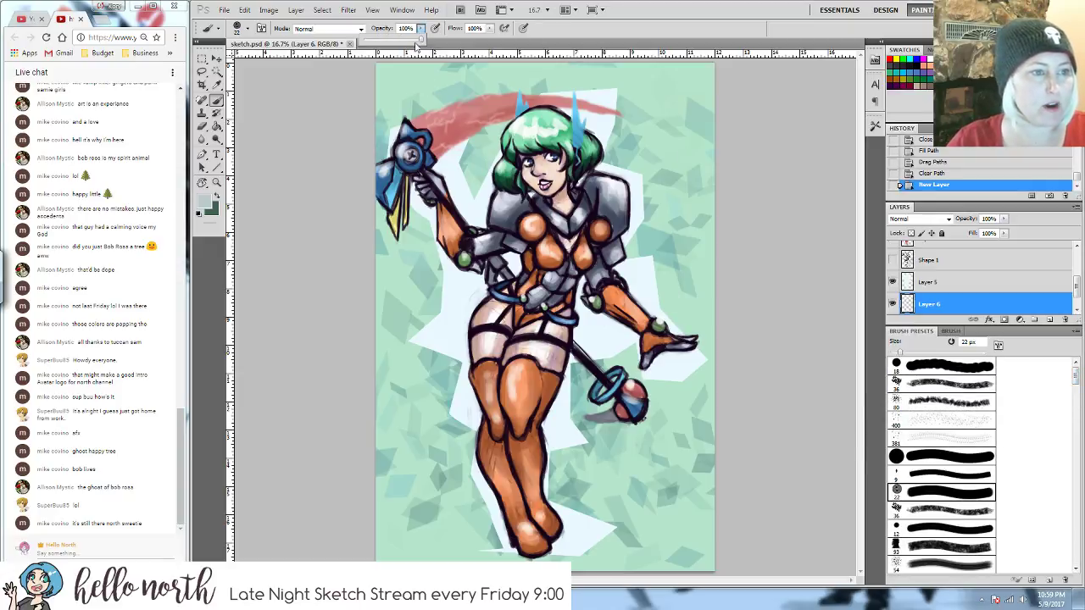
{"action": "left_click_drag", "start_coordinate": [420, 43], "coordinate": [388, 44]}
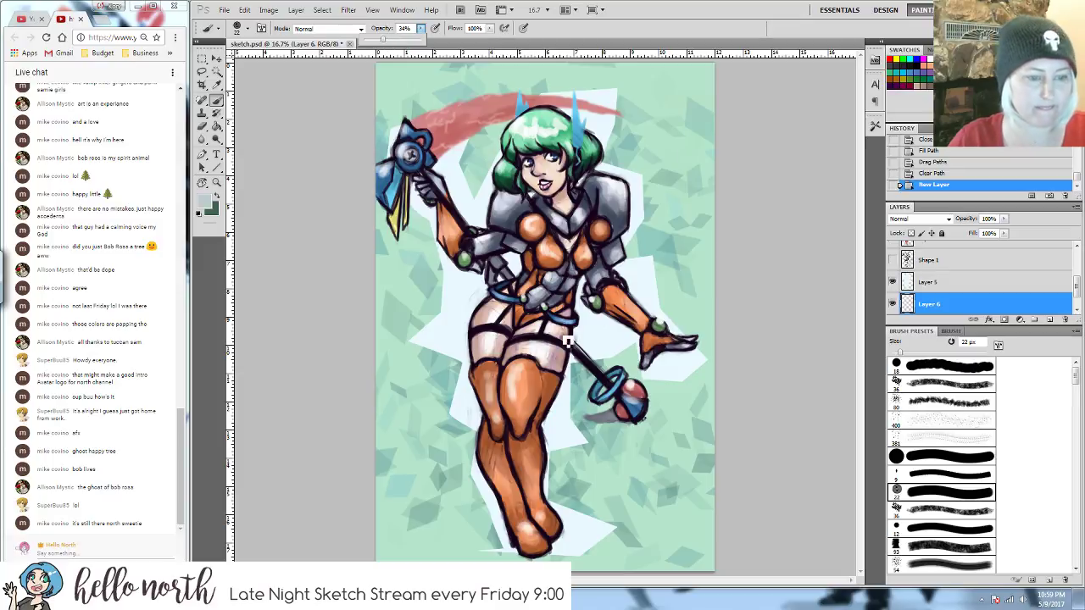
- Enlarge the brush to 100 px and paint faint pale strokes on the background beside the figure's lower legs
{"action": "key", "text": "bracketright"}
{"action": "key", "text": "bracketright"}
{"action": "key", "text": "bracketright"}
{"action": "key", "text": "bracketright"}
{"action": "key", "text": "bracketright"}
{"action": "key", "text": "bracketright"}
{"action": "key", "text": "bracketright"}
{"action": "key", "text": "bracketright"}
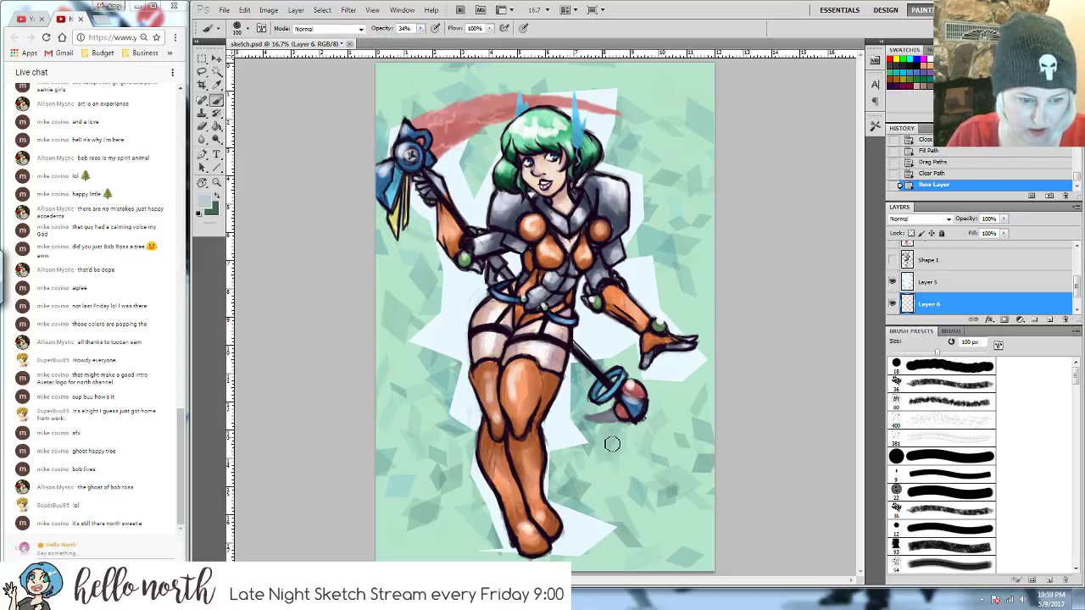
{"action": "left_click_drag", "start_coordinate": [601, 468], "coordinate": [688, 494]}
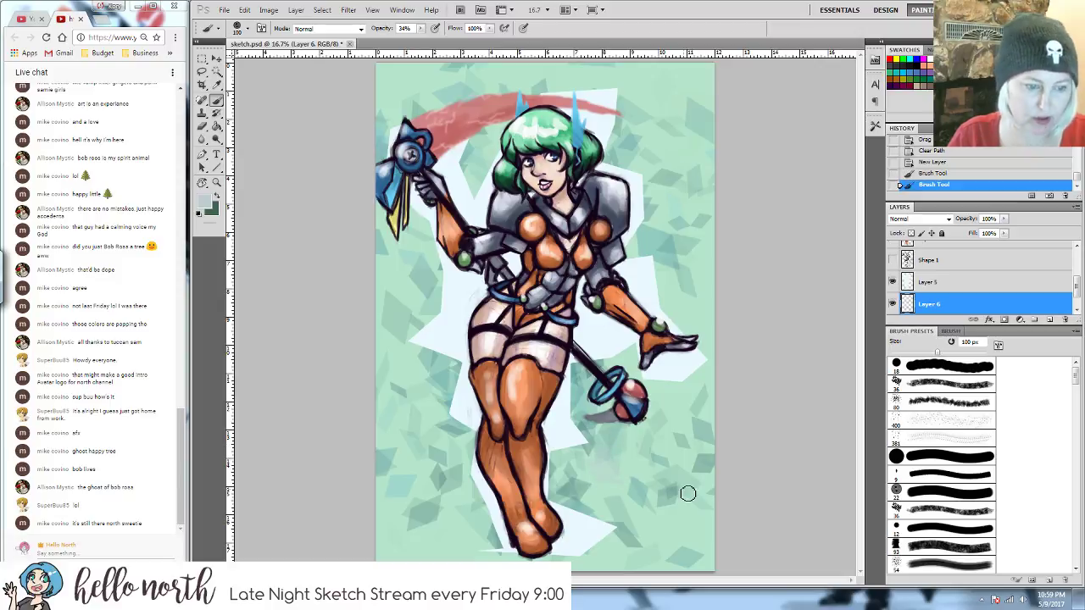
- Erase on the new layer with the Eraser using the solid large round brush preset
{"action": "key", "text": "e"}
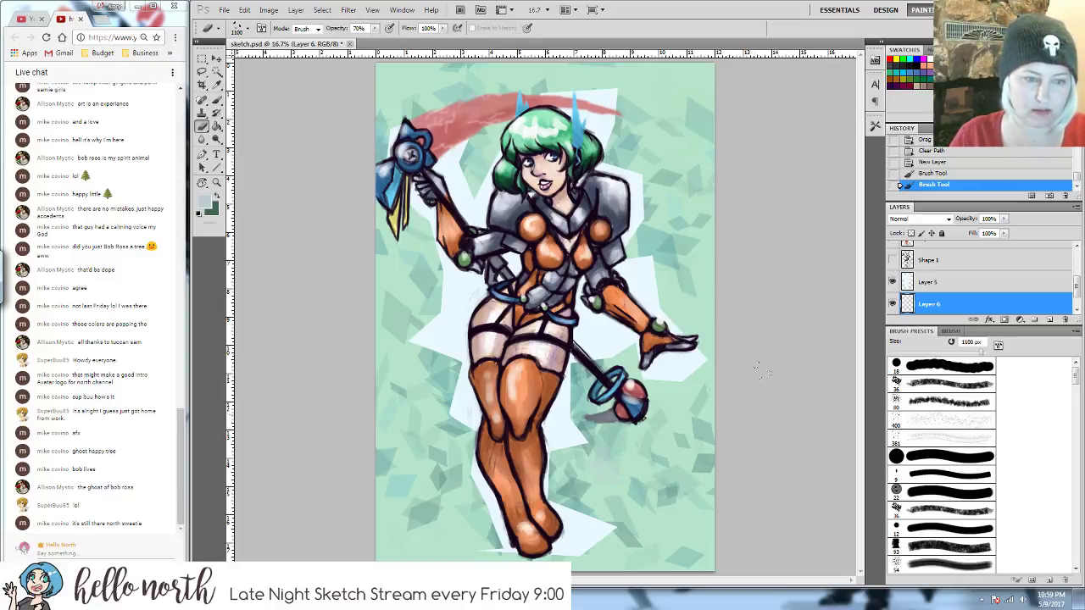
{"action": "left_click", "coordinate": [924, 456]}
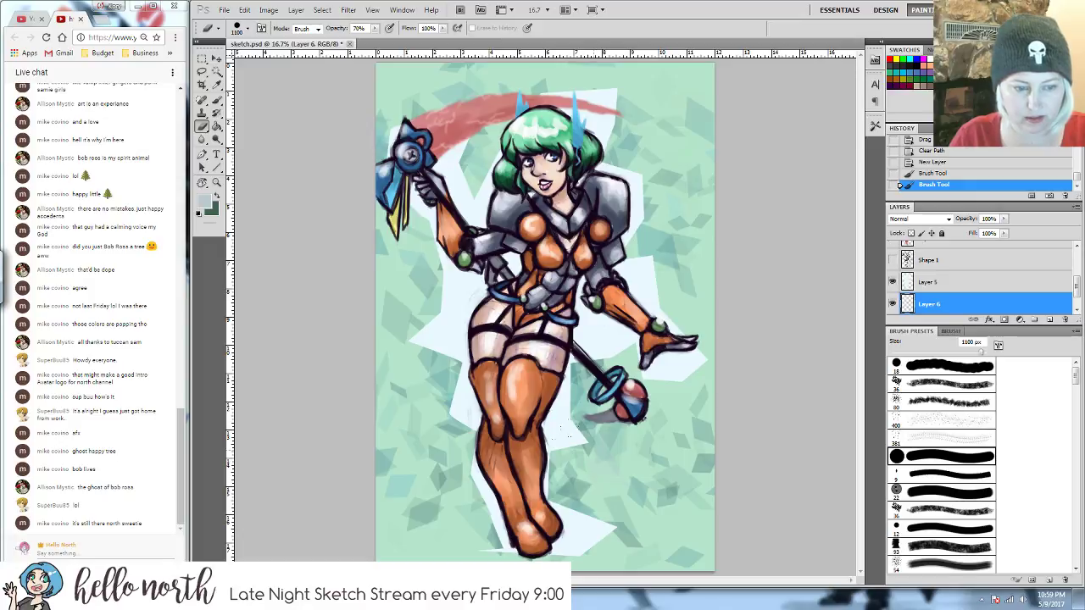
{"action": "left_click", "coordinate": [455, 324]}
- Set the foreground colour to the muted mid blue #437386
{"action": "left_click", "coordinate": [204, 201]}
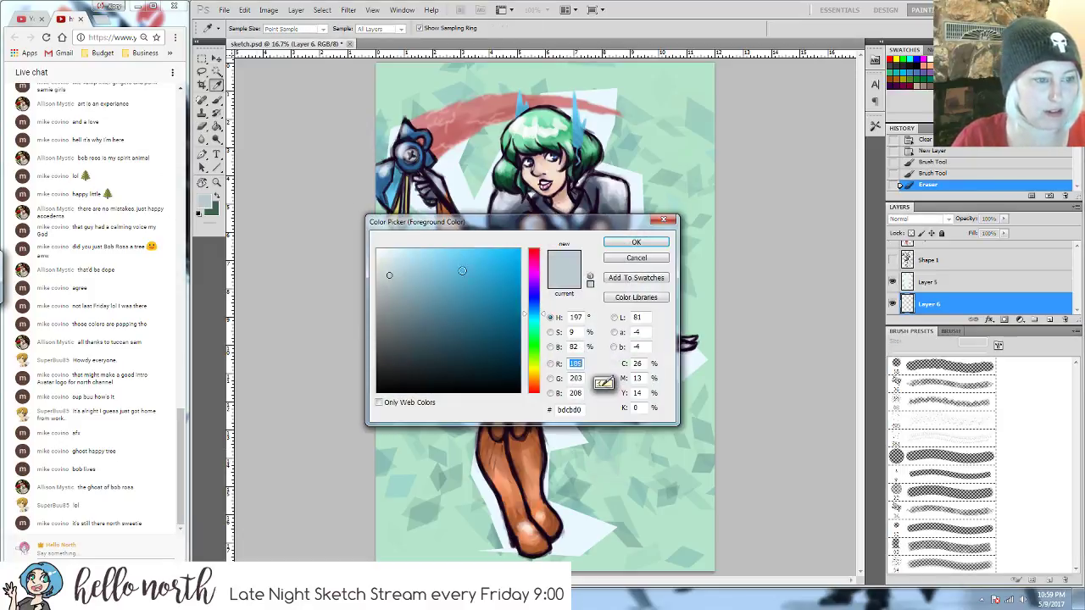
{"action": "mouse_move", "coordinate": [411, 274]}
{"action": "left_mouse_down"}
{"action": "mouse_move", "coordinate": [424, 274]}
{"action": "mouse_move", "coordinate": [448, 317]}
{"action": "left_mouse_up"}
{"action": "left_click", "coordinate": [635, 242]}
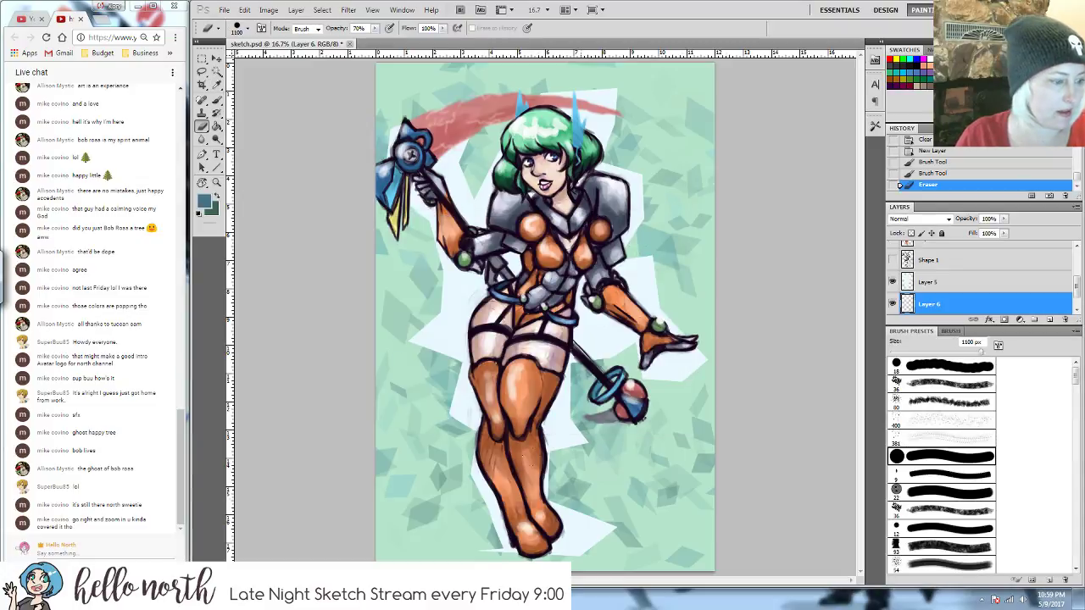
- Hide the pale jagged shape on Layer 5, select Layer 1 and lock its transparent pixels
{"action": "left_click", "coordinate": [893, 283]}
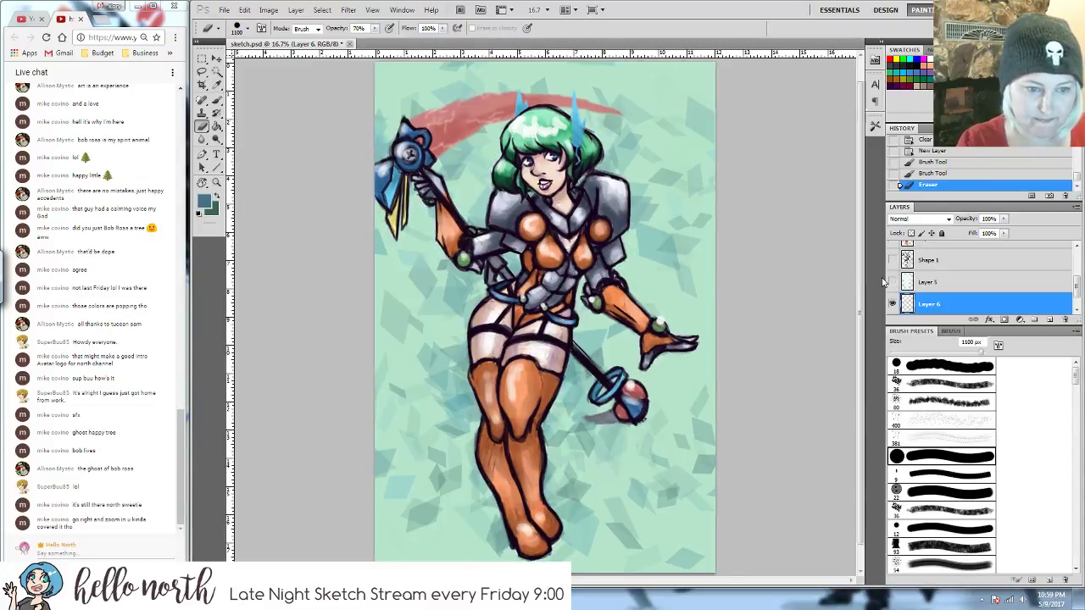
{"action": "key", "text": "ctrl+plus"}
{"action": "key", "text": "ctrl+plus"}
{"action": "left_click_drag", "start_coordinate": [623, 299], "coordinate": [591, 389]}
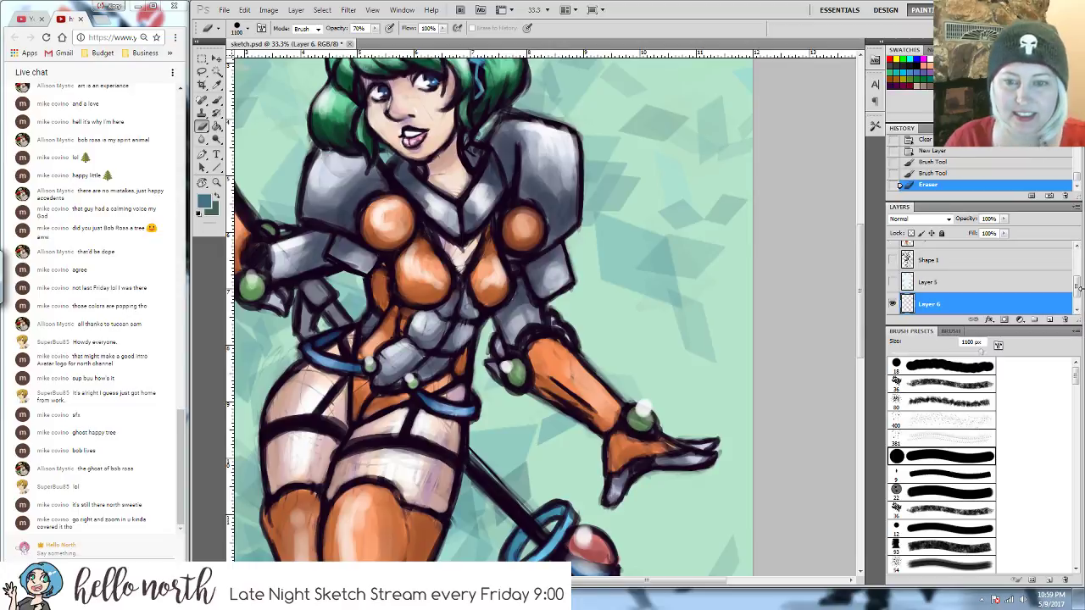
{"action": "scroll", "coordinate": [1078, 292], "scroll_direction": "up", "scroll_amount": 3}
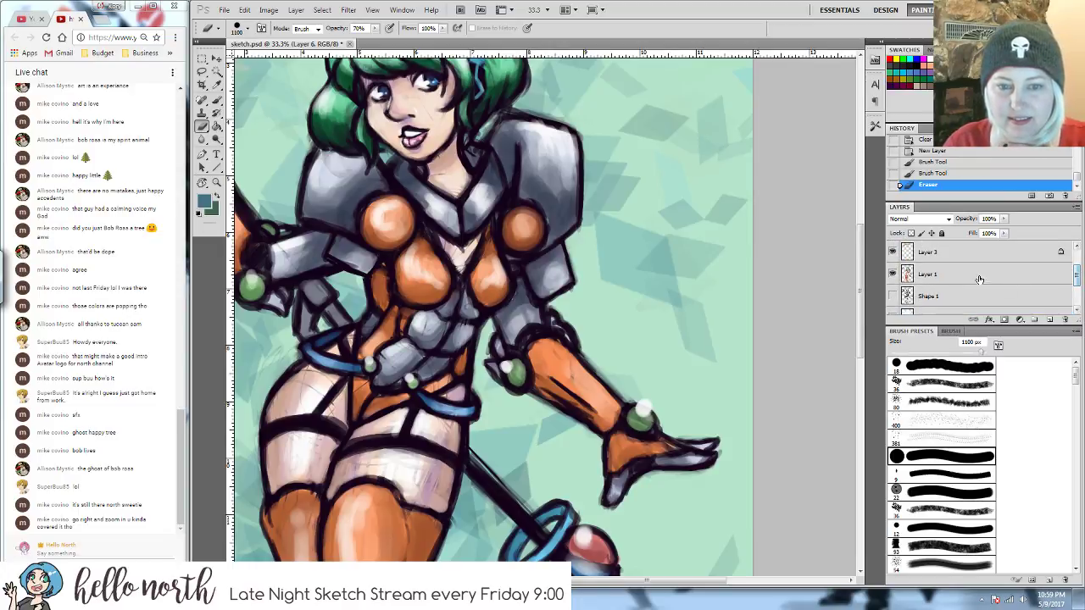
{"action": "left_click", "coordinate": [932, 273]}
{"action": "left_click", "coordinate": [911, 233]}
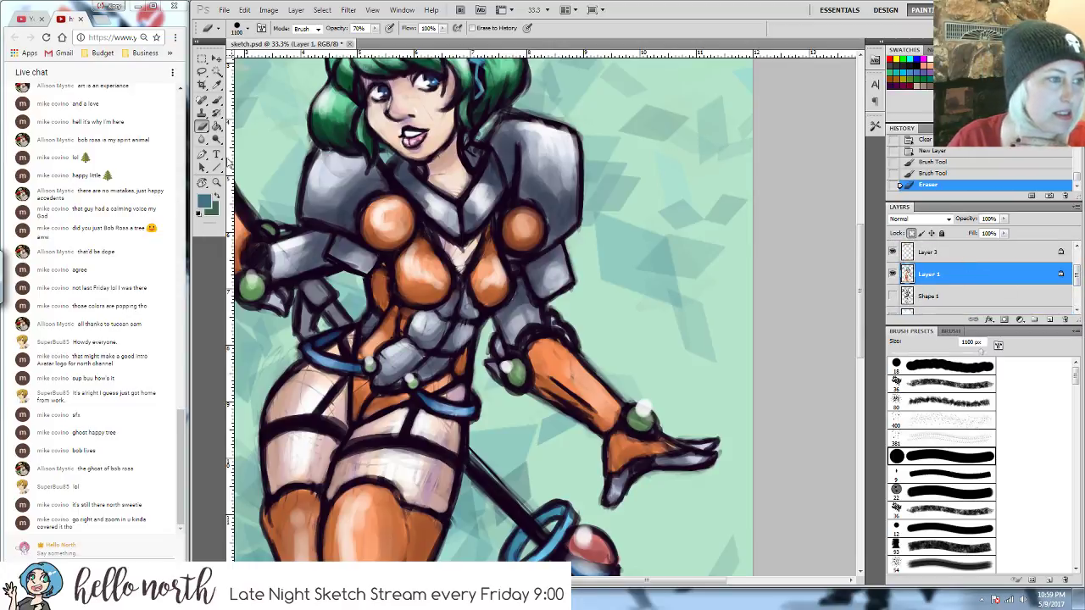
- Try brushing blue strokes on the background above the outstretched hand, raising the brush opacity to 100%
{"action": "key", "text": "b"}
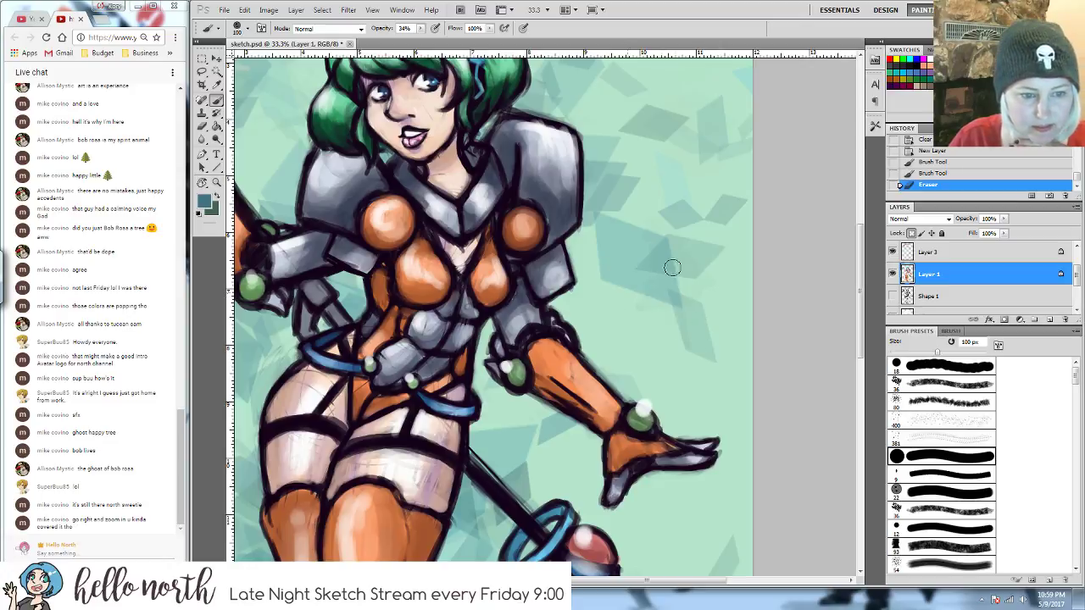
{"action": "left_click_drag", "start_coordinate": [654, 322], "coordinate": [687, 366]}
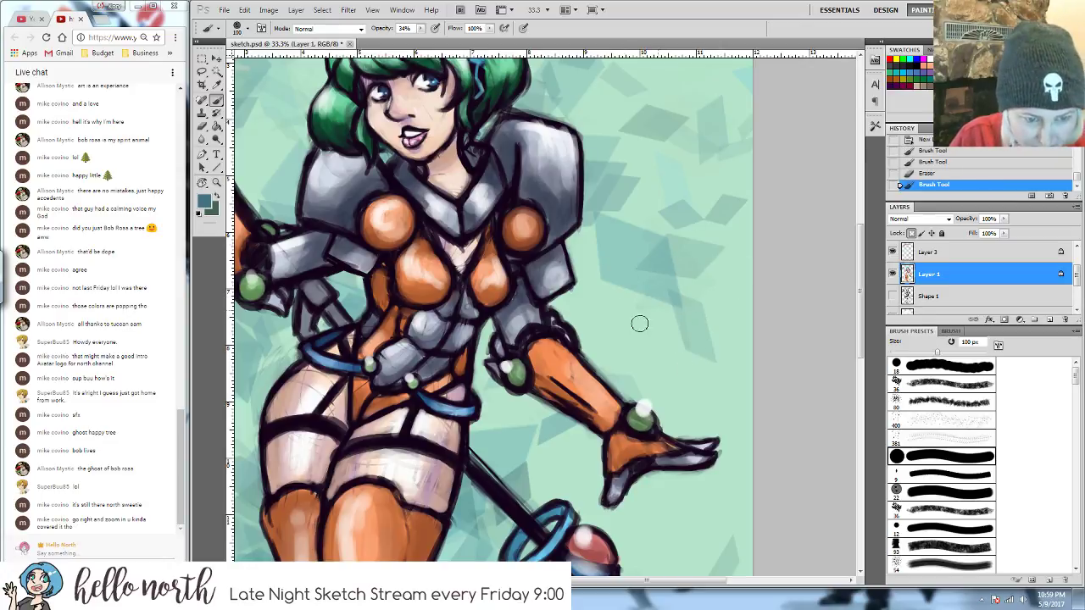
{"action": "left_click", "coordinate": [653, 303]}
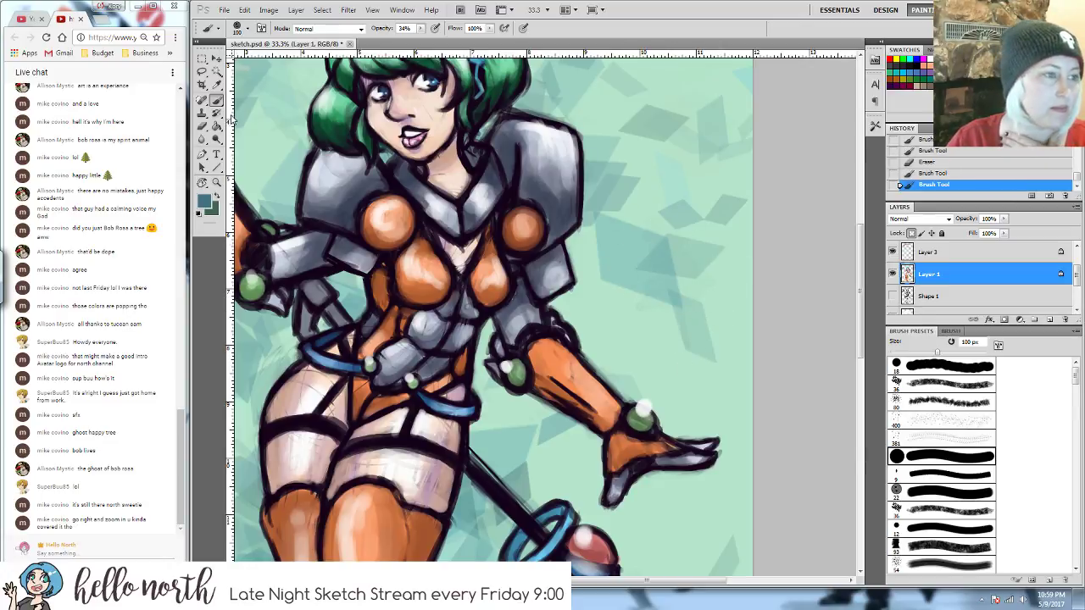
{"action": "left_click", "coordinate": [412, 28]}
{"action": "left_click_drag", "start_coordinate": [420, 39], "coordinate": [458, 44]}
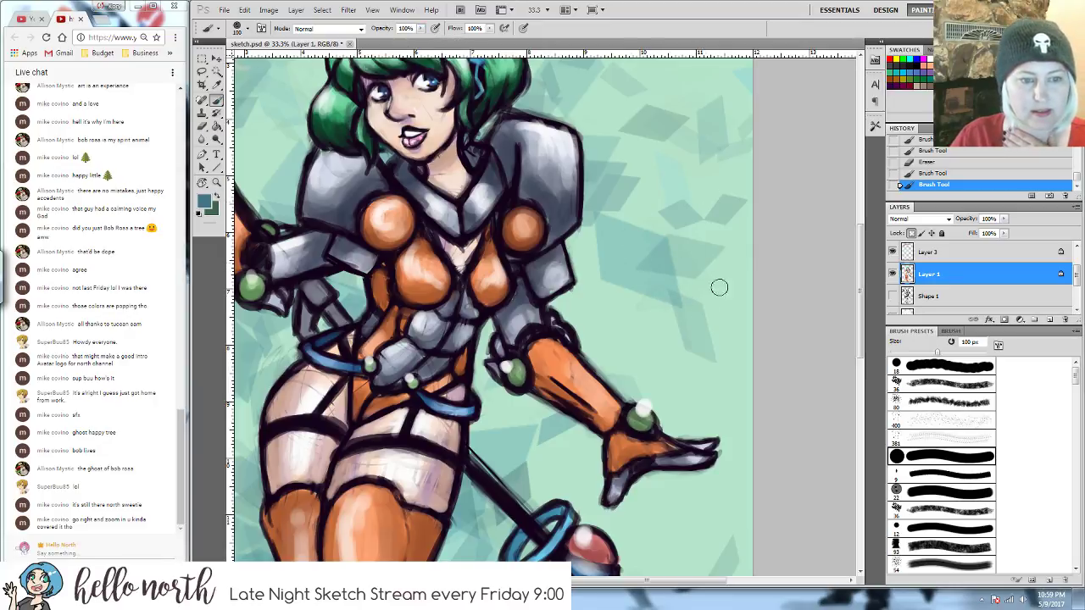
{"action": "left_click_drag", "start_coordinate": [720, 287], "coordinate": [694, 377]}
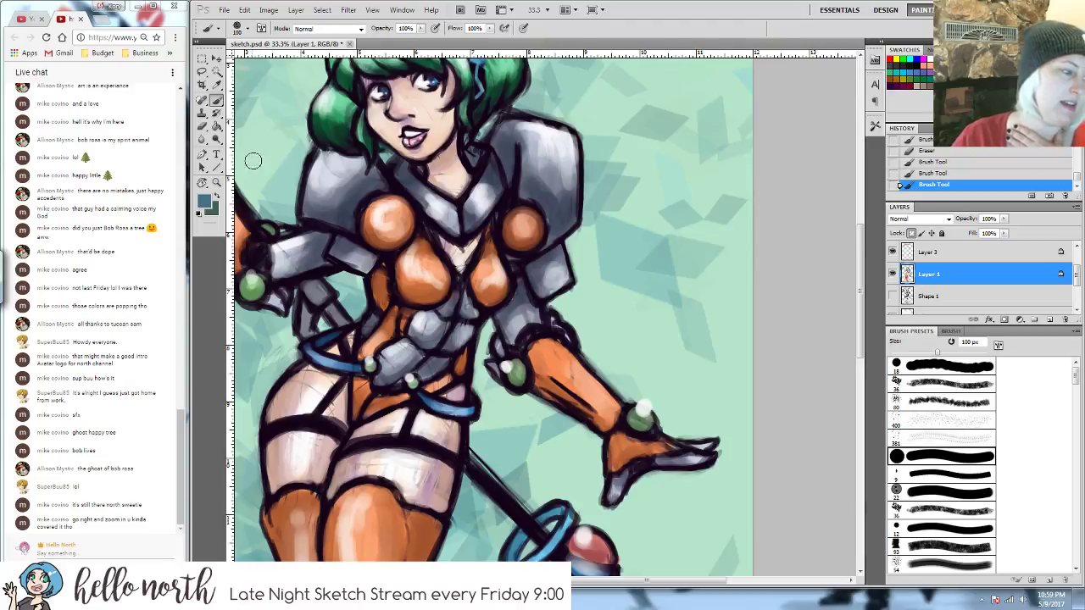
- Show the pale jagged shape again, unlock Layer 1's transparent pixels, and paint a blue tree with trunk and grass above the outstretched hand
{"action": "left_click", "coordinate": [893, 317]}
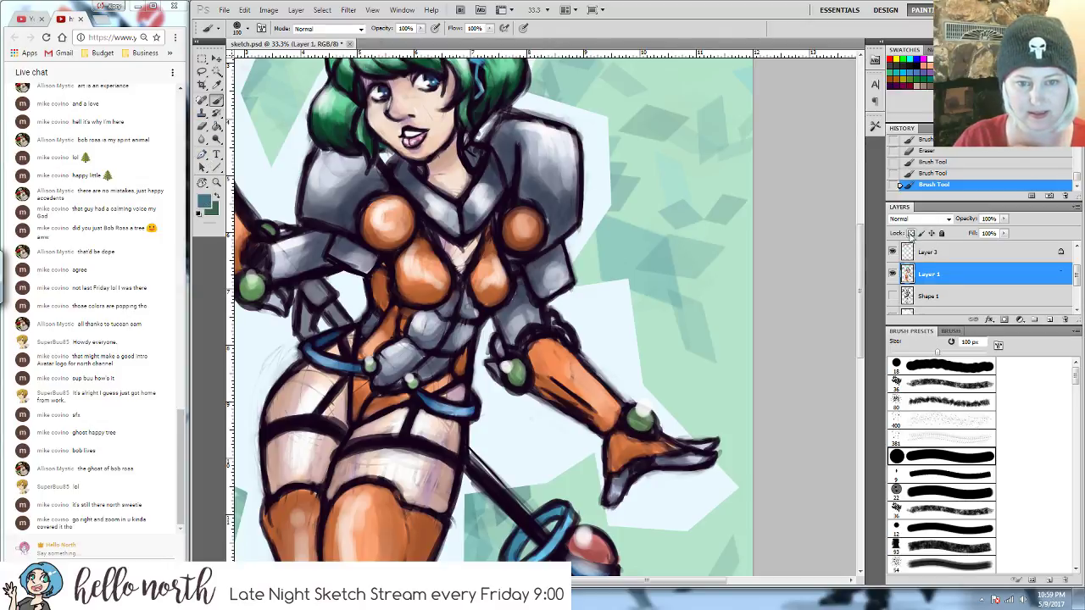
{"action": "left_click", "coordinate": [677, 241]}
{"action": "mouse_move", "coordinate": [677, 243]}
{"action": "left_mouse_down"}
{"action": "mouse_move", "coordinate": [649, 286]}
{"action": "mouse_move", "coordinate": [720, 263]}
{"action": "mouse_move", "coordinate": [644, 305]}
{"action": "mouse_move", "coordinate": [707, 297]}
{"action": "mouse_move", "coordinate": [669, 322]}
{"action": "mouse_move", "coordinate": [696, 331]}
{"action": "mouse_move", "coordinate": [703, 349]}
{"action": "mouse_move", "coordinate": [683, 343]}
{"action": "mouse_move", "coordinate": [678, 298]}
{"action": "mouse_move", "coordinate": [710, 388]}
{"action": "mouse_move", "coordinate": [706, 316]}
{"action": "mouse_move", "coordinate": [688, 356]}
{"action": "mouse_move", "coordinate": [707, 344]}
{"action": "mouse_move", "coordinate": [674, 352]}
{"action": "mouse_move", "coordinate": [701, 337]}
{"action": "mouse_move", "coordinate": [695, 320]}
{"action": "mouse_move", "coordinate": [705, 314]}
{"action": "mouse_move", "coordinate": [713, 388]}
{"action": "mouse_move", "coordinate": [725, 382]}
{"action": "left_mouse_up"}
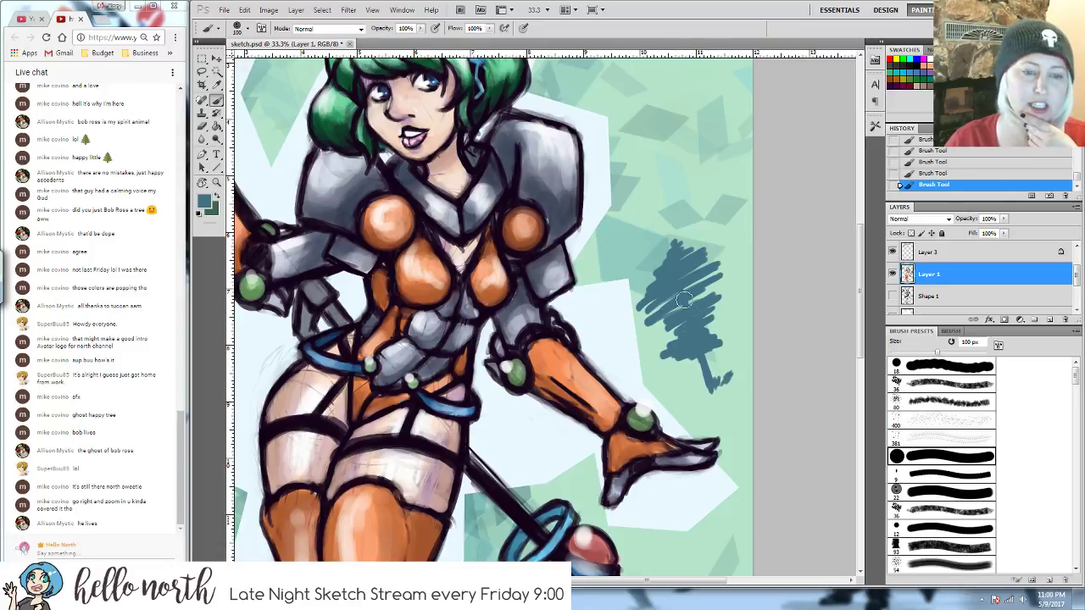
{"action": "left_click_drag", "start_coordinate": [688, 305], "coordinate": [711, 292]}
{"action": "mouse_move", "coordinate": [701, 366]}
{"action": "left_mouse_down"}
{"action": "mouse_move", "coordinate": [718, 390]}
{"action": "mouse_move", "coordinate": [744, 373]}
{"action": "mouse_move", "coordinate": [699, 392]}
{"action": "mouse_move", "coordinate": [687, 373]}
{"action": "mouse_move", "coordinate": [701, 398]}
{"action": "mouse_move", "coordinate": [692, 390]}
{"action": "left_mouse_up"}
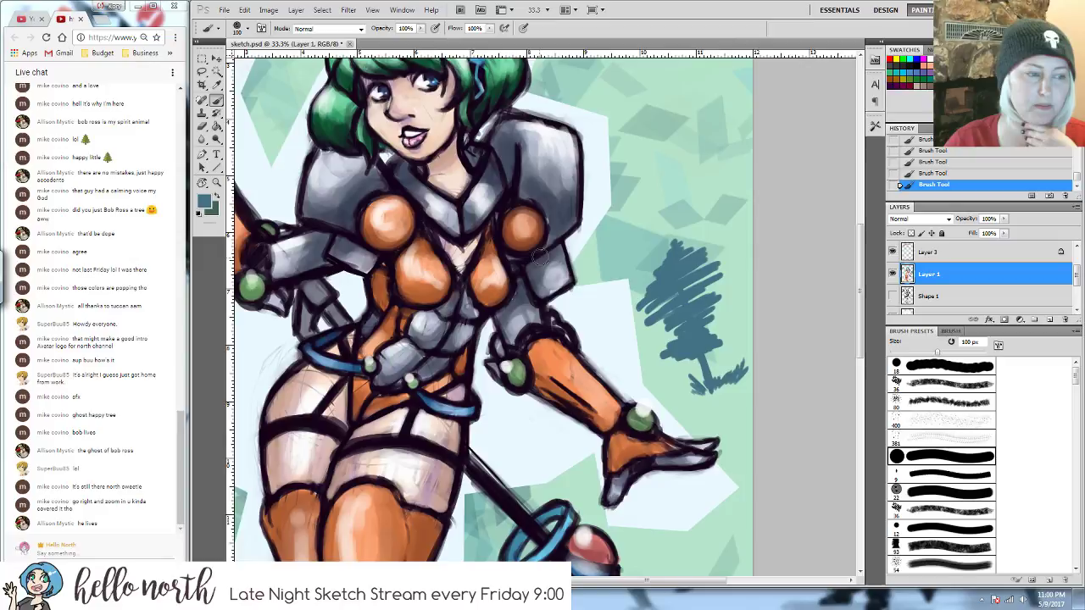
- Shade the tree's foliage with dark green strokes and add light green #5ed4b1 highlights
{"action": "mouse_move", "coordinate": [661, 351]}
{"action": "left_mouse_down"}
{"action": "mouse_move", "coordinate": [712, 343]}
{"action": "mouse_move", "coordinate": [682, 339]}
{"action": "mouse_move", "coordinate": [678, 331]}
{"action": "mouse_move", "coordinate": [693, 326]}
{"action": "mouse_move", "coordinate": [666, 319]}
{"action": "mouse_move", "coordinate": [672, 309]}
{"action": "left_mouse_up"}
{"action": "mouse_move", "coordinate": [681, 300]}
{"action": "left_mouse_down"}
{"action": "mouse_move", "coordinate": [686, 293]}
{"action": "mouse_move", "coordinate": [668, 295]}
{"action": "left_mouse_up"}
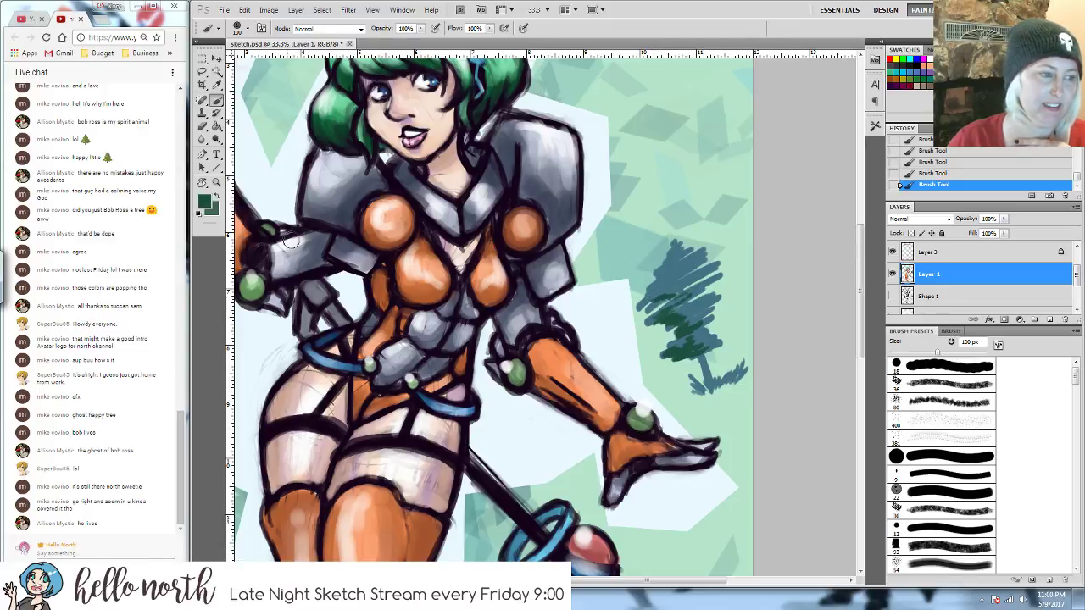
{"action": "left_click", "coordinate": [206, 202]}
{"action": "left_click", "coordinate": [438, 270]}
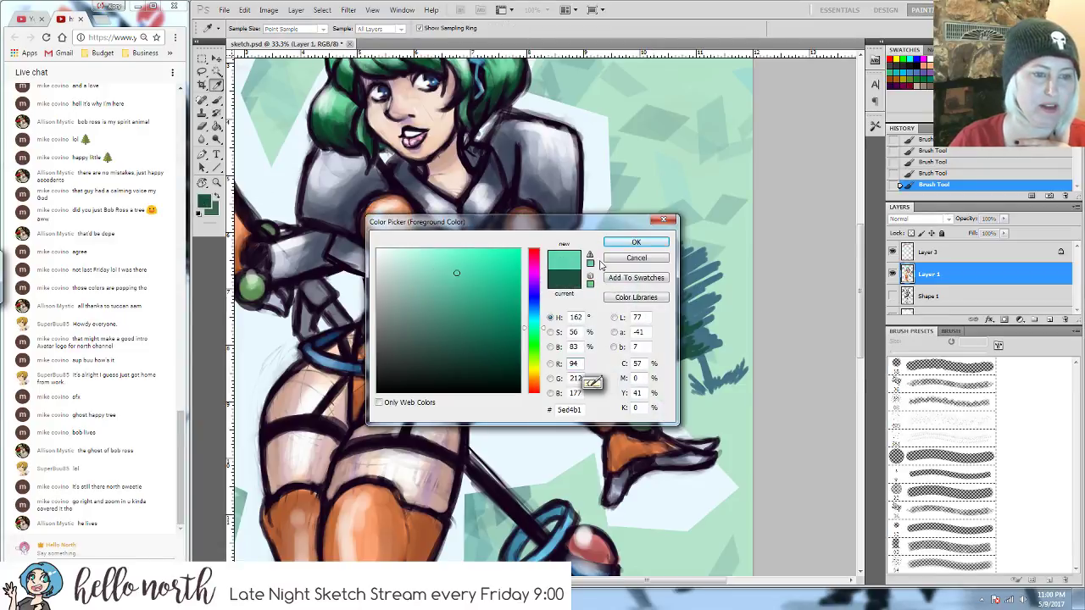
{"action": "left_click", "coordinate": [635, 242]}
{"action": "mouse_move", "coordinate": [677, 250]}
{"action": "left_mouse_down"}
{"action": "mouse_move", "coordinate": [697, 277]}
{"action": "mouse_move", "coordinate": [682, 308]}
{"action": "mouse_move", "coordinate": [697, 299]}
{"action": "mouse_move", "coordinate": [715, 344]}
{"action": "left_mouse_up"}
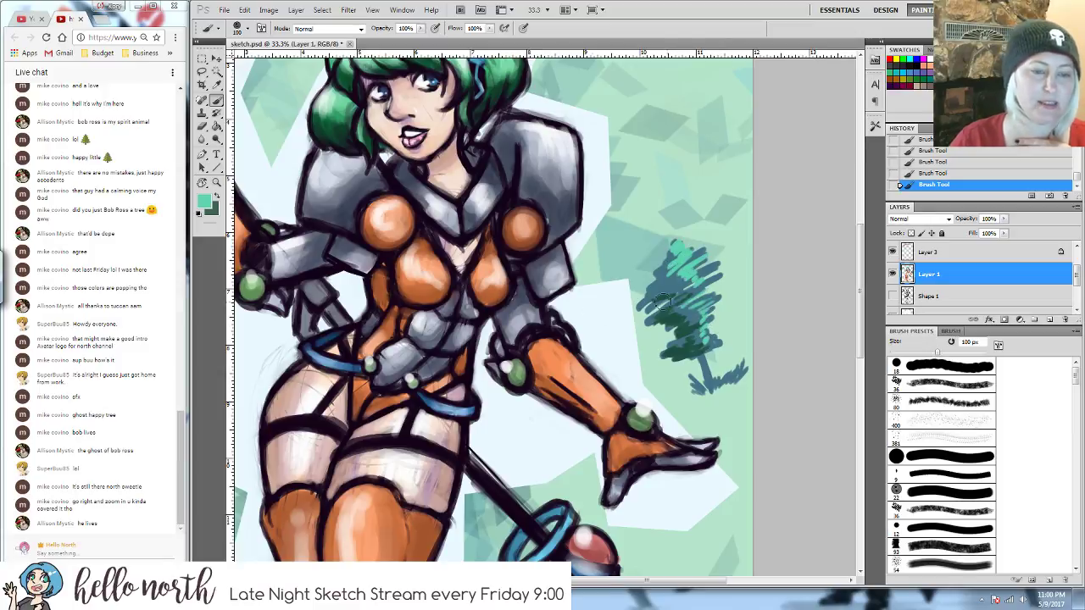
- Sample the tree's blue, set the brush opacity to 43%, and blend the colour over the foliage
{"action": "left_click", "coordinate": [693, 307], "text": "alt"}
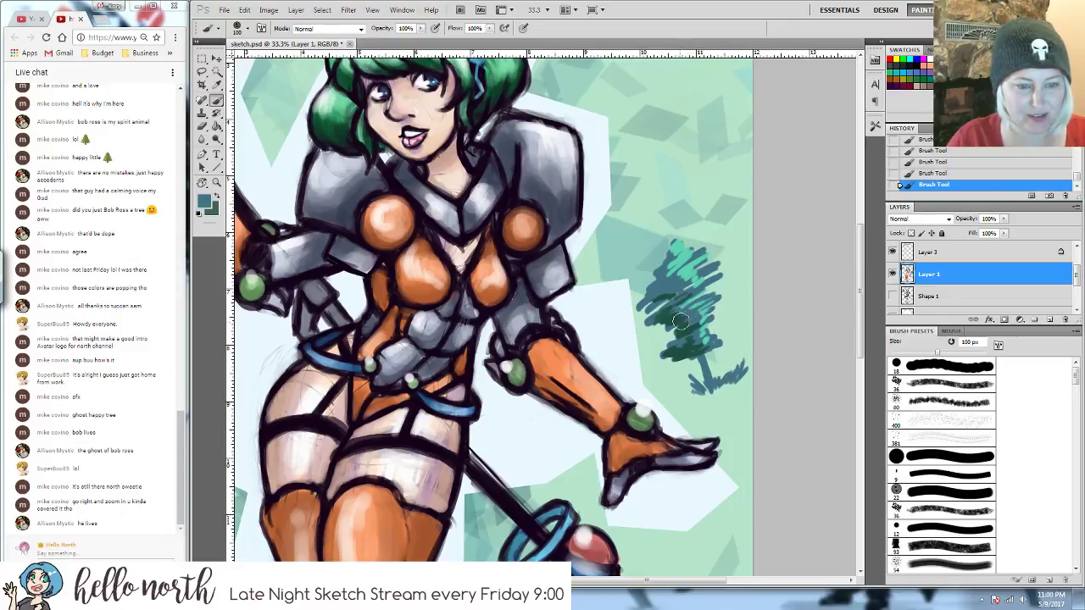
{"action": "left_click", "coordinate": [420, 28]}
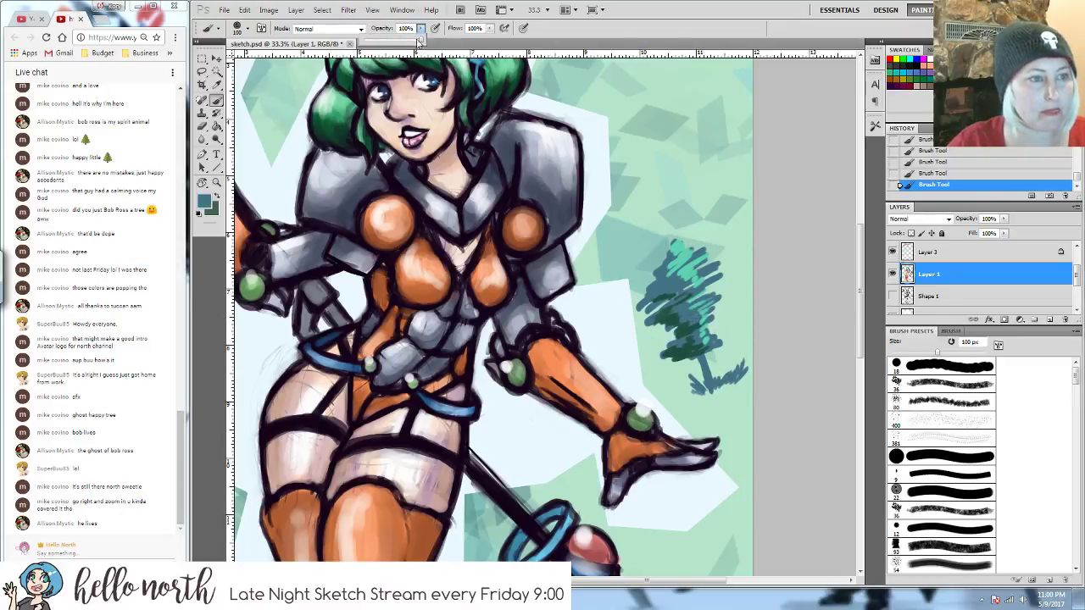
{"action": "left_click_drag", "start_coordinate": [418, 41], "coordinate": [389, 41]}
{"action": "left_click", "coordinate": [675, 299]}
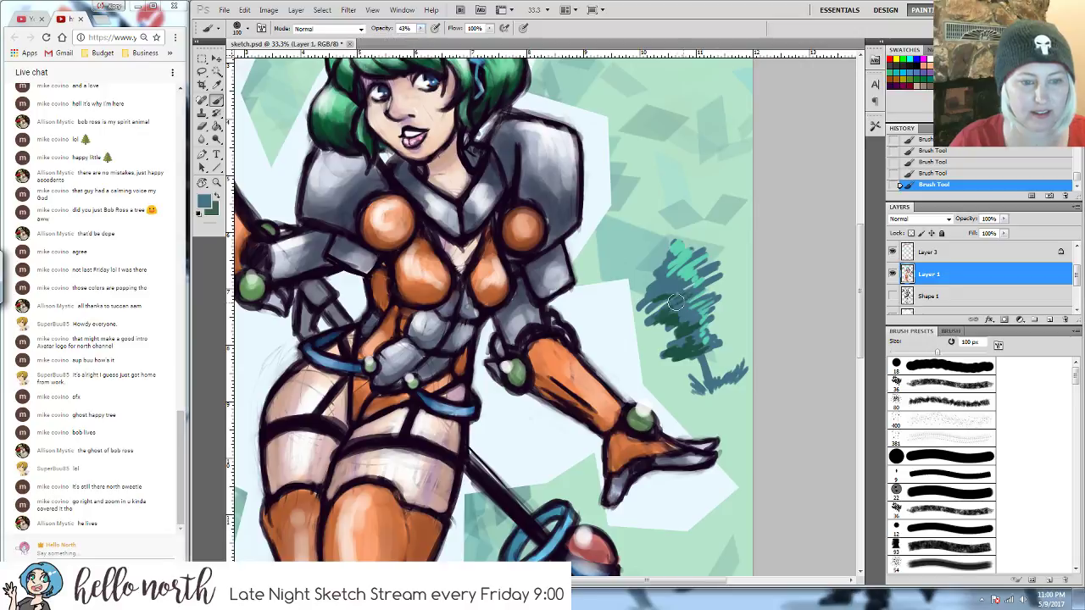
{"action": "mouse_move", "coordinate": [664, 276]}
{"action": "left_mouse_down"}
{"action": "mouse_move", "coordinate": [695, 275]}
{"action": "mouse_move", "coordinate": [681, 314]}
{"action": "mouse_move", "coordinate": [693, 310]}
{"action": "mouse_move", "coordinate": [707, 348]}
{"action": "mouse_move", "coordinate": [676, 341]}
{"action": "mouse_move", "coordinate": [698, 307]}
{"action": "mouse_move", "coordinate": [665, 285]}
{"action": "mouse_move", "coordinate": [679, 277]}
{"action": "mouse_move", "coordinate": [657, 290]}
{"action": "mouse_move", "coordinate": [683, 299]}
{"action": "left_mouse_up"}
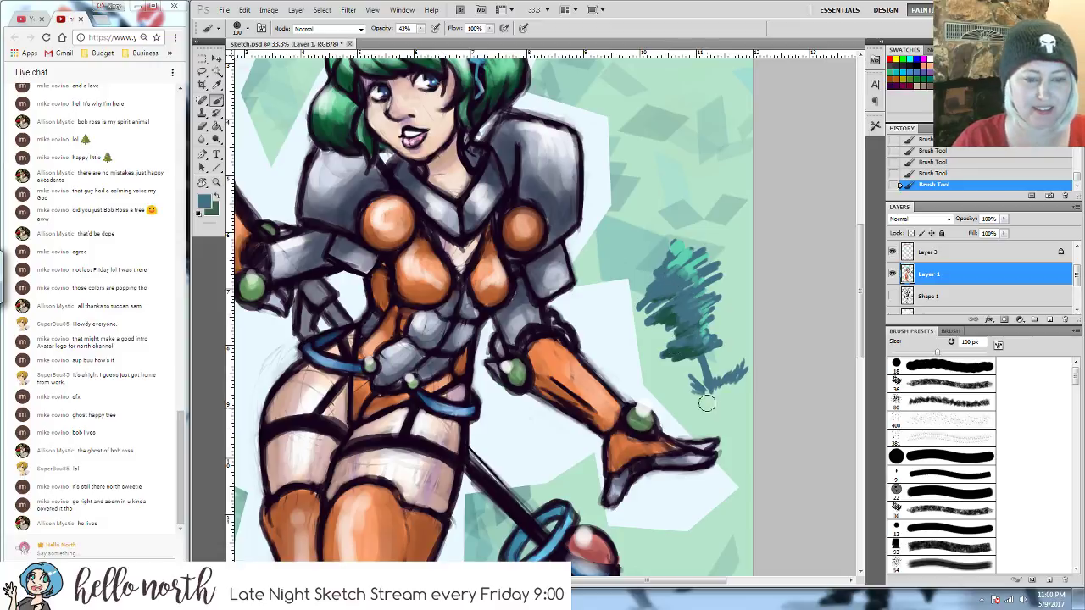
- Set the foreground colour to the very dark blue #11262e
{"action": "key", "text": "i"}
{"action": "left_click", "coordinate": [203, 204]}
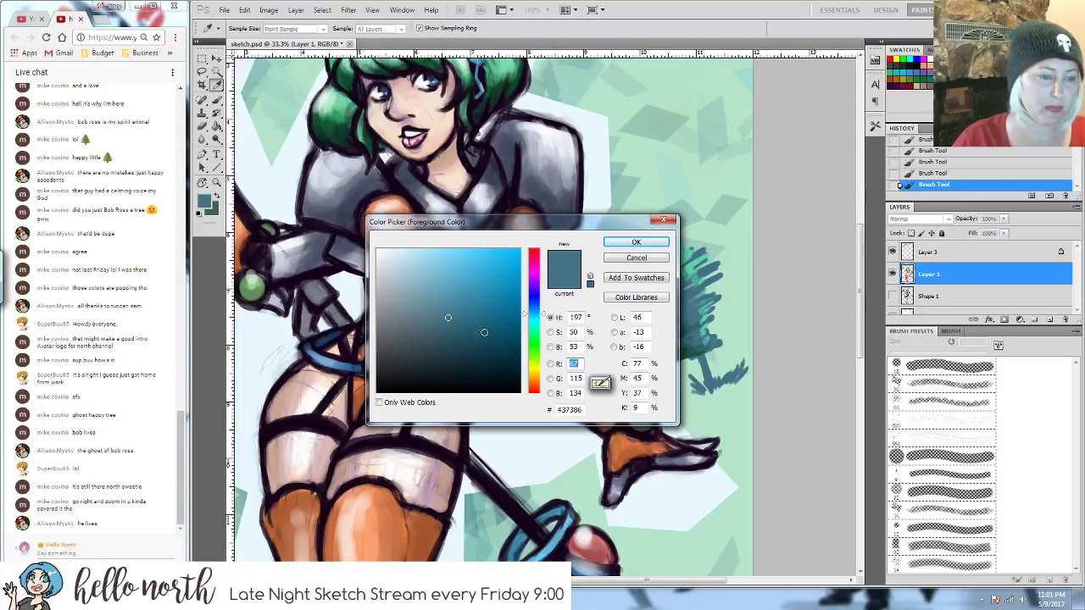
{"action": "left_click_drag", "start_coordinate": [448, 322], "coordinate": [463, 363]}
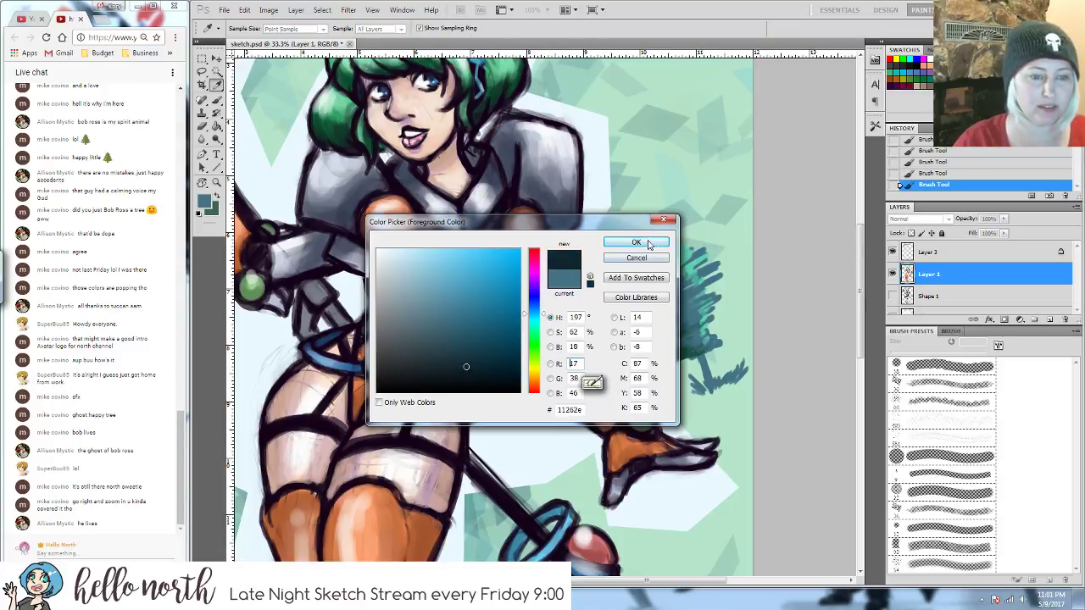
{"action": "left_click", "coordinate": [636, 242]}
- Reduce the brush to 30 px and draw a small flying bird beside the treetop
{"action": "key", "text": "b"}
{"action": "key", "text": "bracketleft"}
{"action": "key", "text": "bracketleft"}
{"action": "key", "text": "bracketleft"}
{"action": "key", "text": "bracketleft"}
{"action": "key", "text": "bracketleft"}
{"action": "key", "text": "bracketleft"}
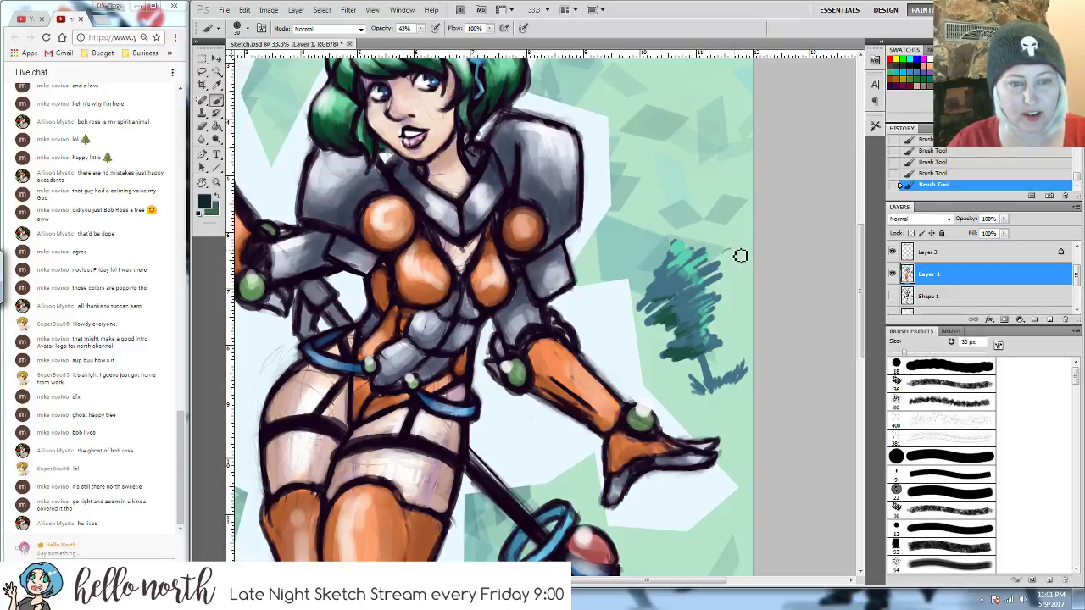
{"action": "left_click_drag", "start_coordinate": [724, 252], "coordinate": [739, 248]}
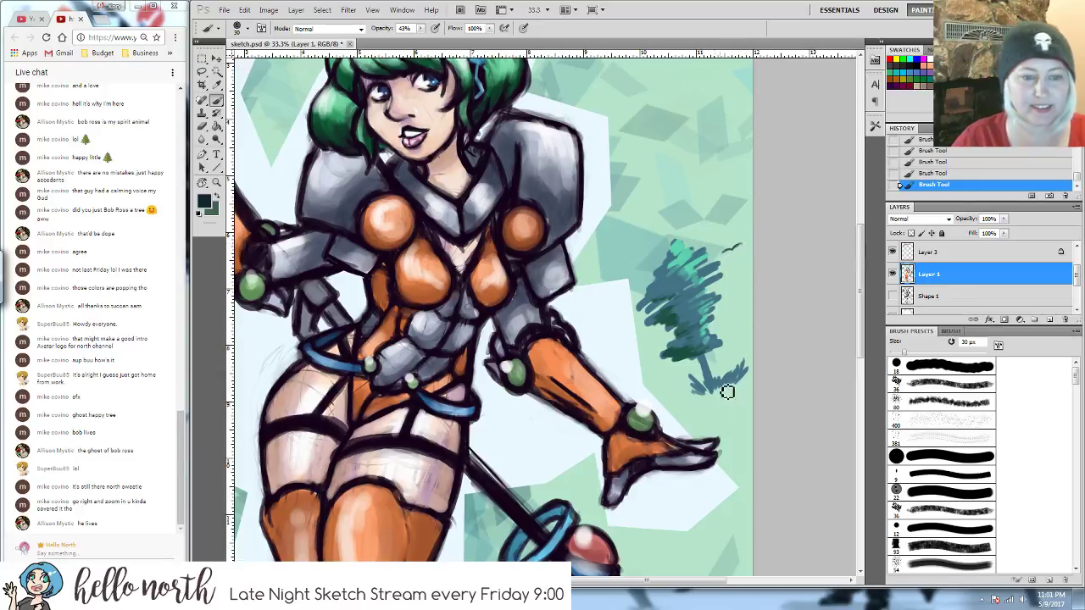
- Set the foreground colour to near-white #ebeff1 and scribble a few faint marks over the upper part of the tree's foliage
{"action": "left_click", "coordinate": [206, 201]}
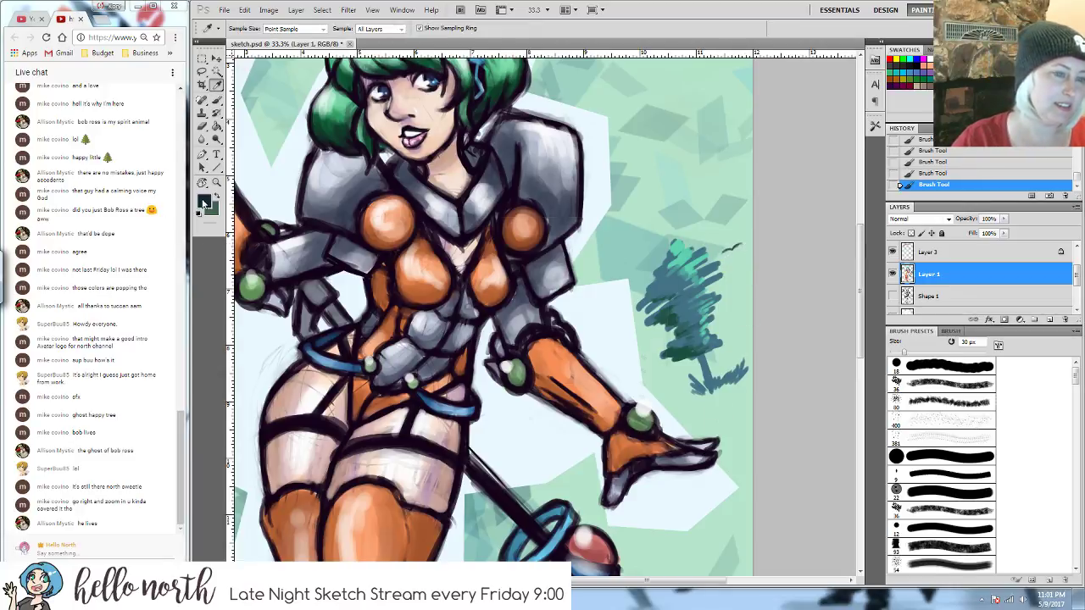
{"action": "left_click", "coordinate": [390, 267]}
{"action": "left_click_drag", "start_coordinate": [390, 267], "coordinate": [383, 260]}
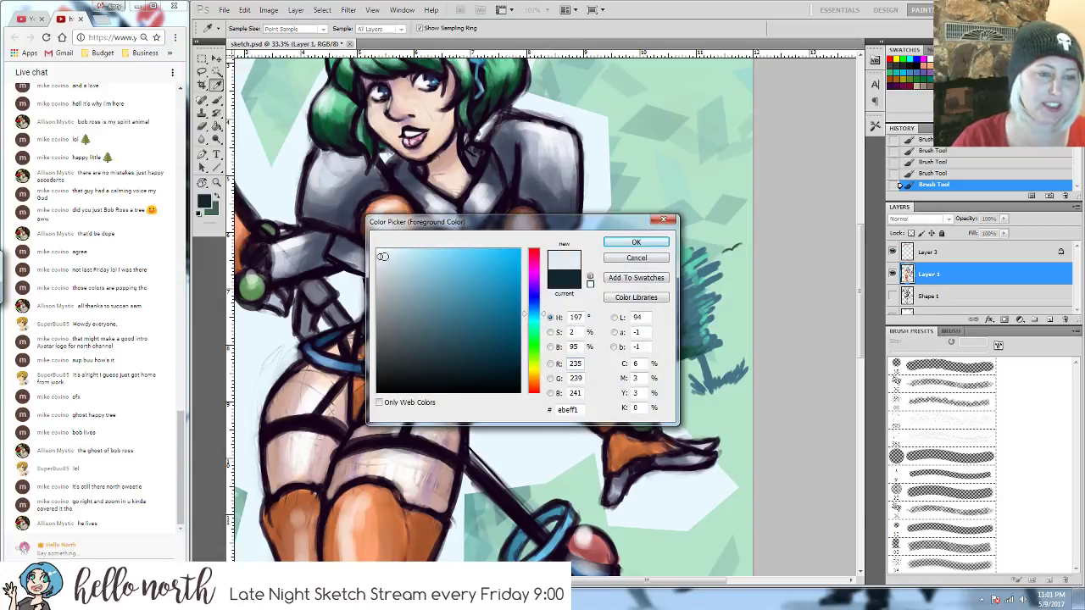
{"action": "left_click", "coordinate": [635, 242]}
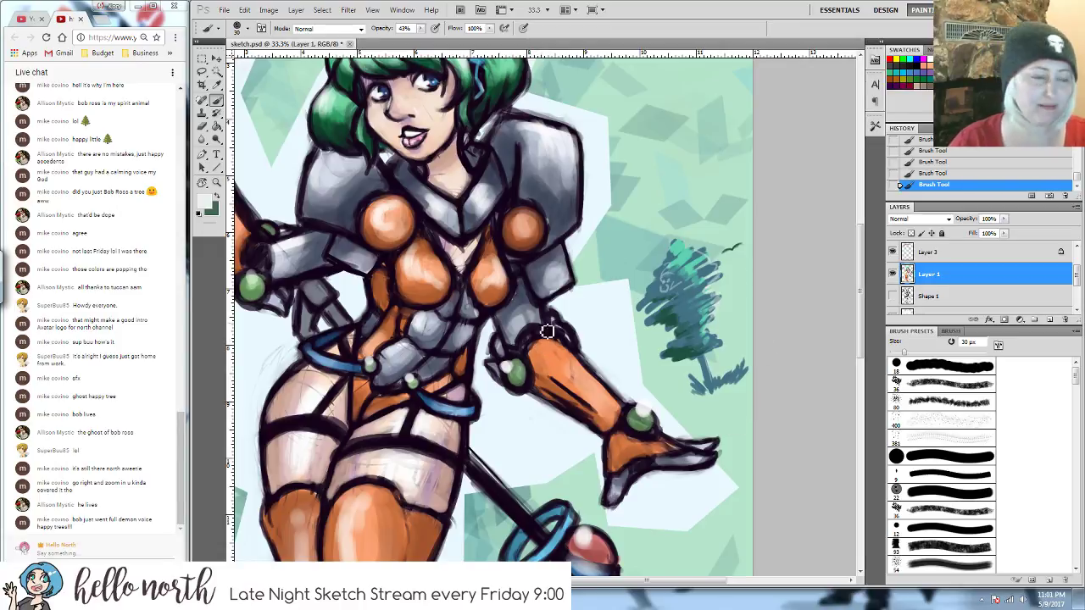
- Set the Eraser's opacity to 29% at 1100 px and fade the whole tree into the background
{"action": "left_click", "coordinate": [202, 127]}
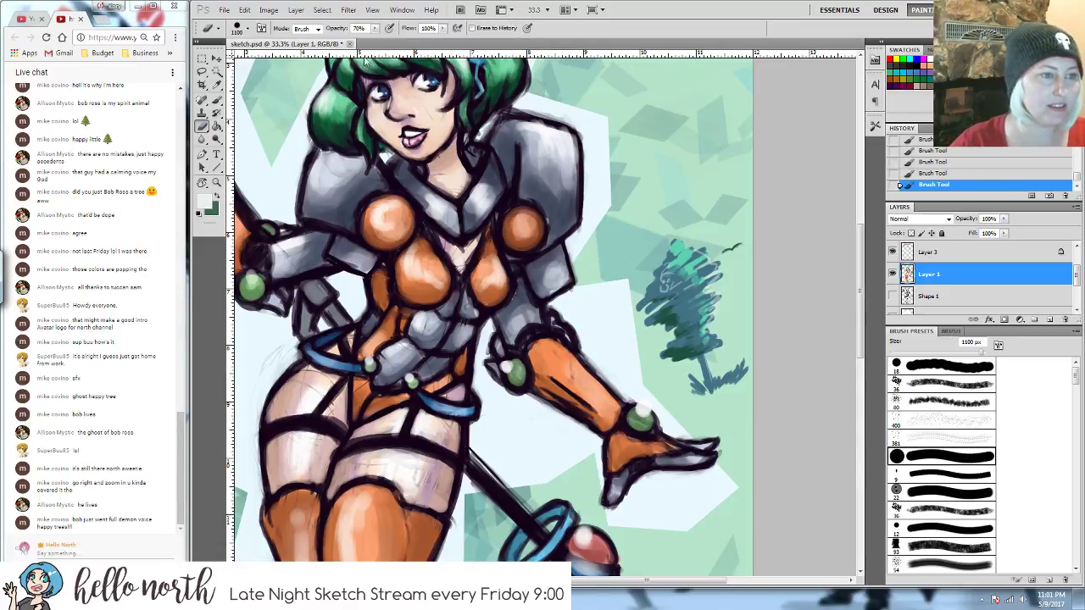
{"action": "left_click", "coordinate": [374, 28]}
{"action": "left_click_drag", "start_coordinate": [380, 41], "coordinate": [355, 41]}
{"action": "left_click_drag", "start_coordinate": [669, 280], "coordinate": [690, 356]}
{"action": "left_click_drag", "start_coordinate": [695, 255], "coordinate": [654, 251]}
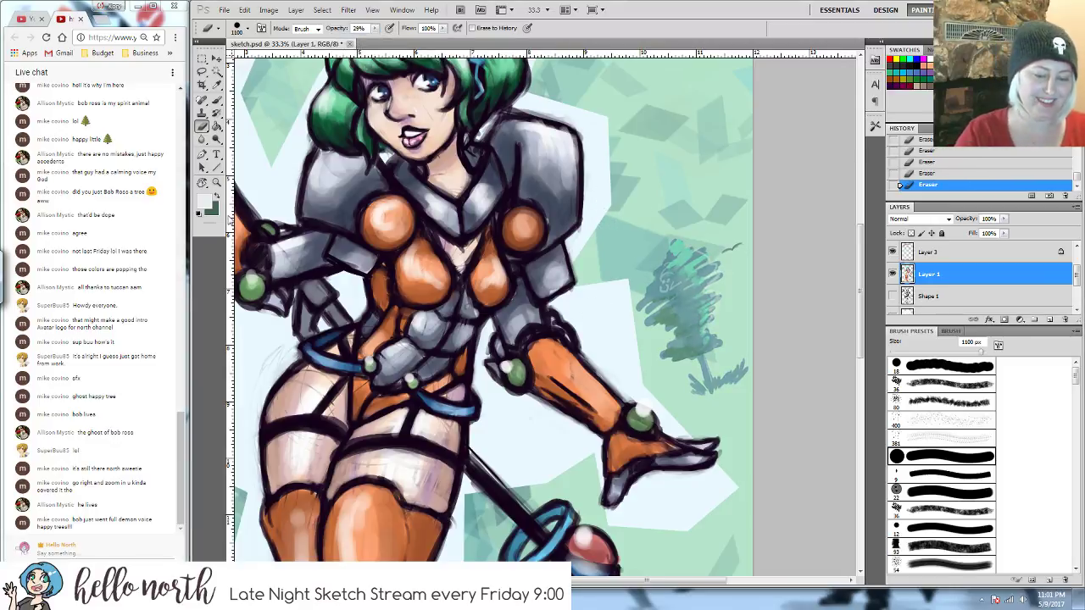
{"action": "key", "text": "ctrl+minus"}
{"action": "key", "text": "ctrl+minus"}
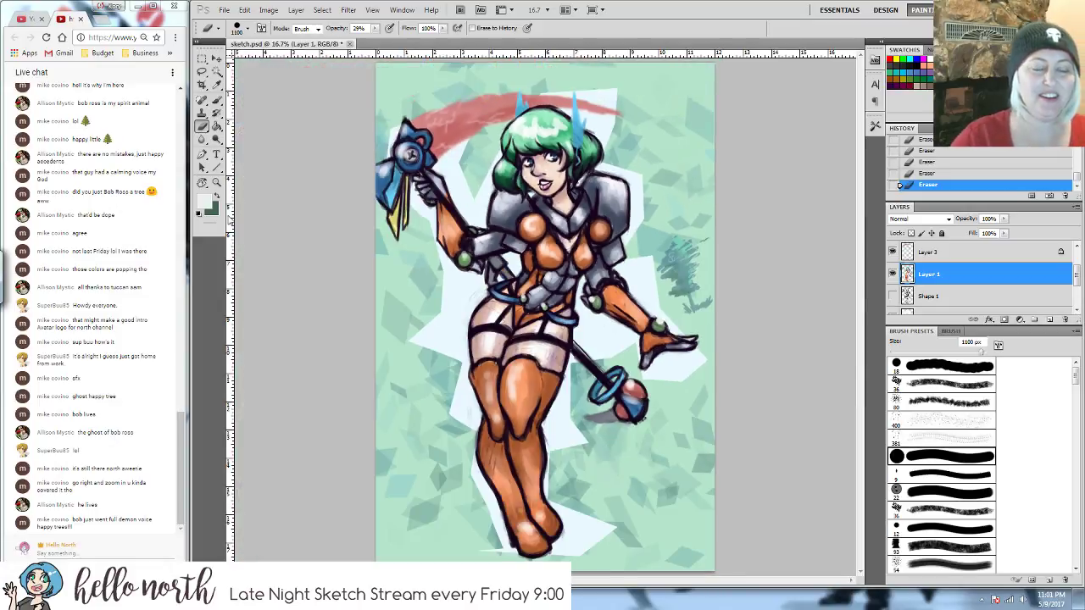
- Add a new layer above Shape 1 copy and set the foreground colour to near-black #0d1011 for the Brush
{"action": "left_click", "coordinate": [217, 101]}
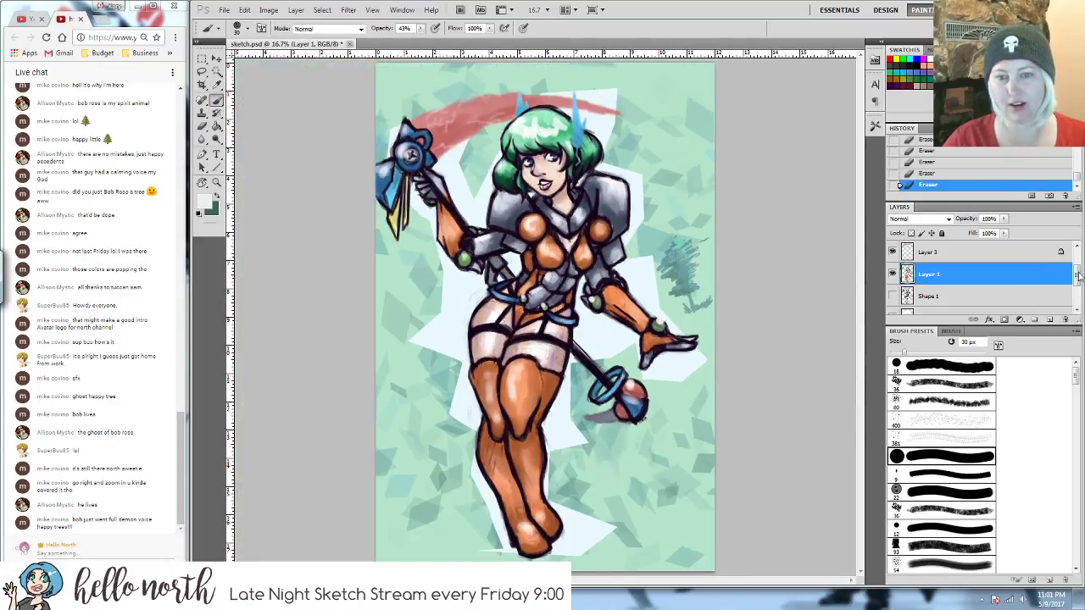
{"action": "left_click", "coordinate": [1049, 319]}
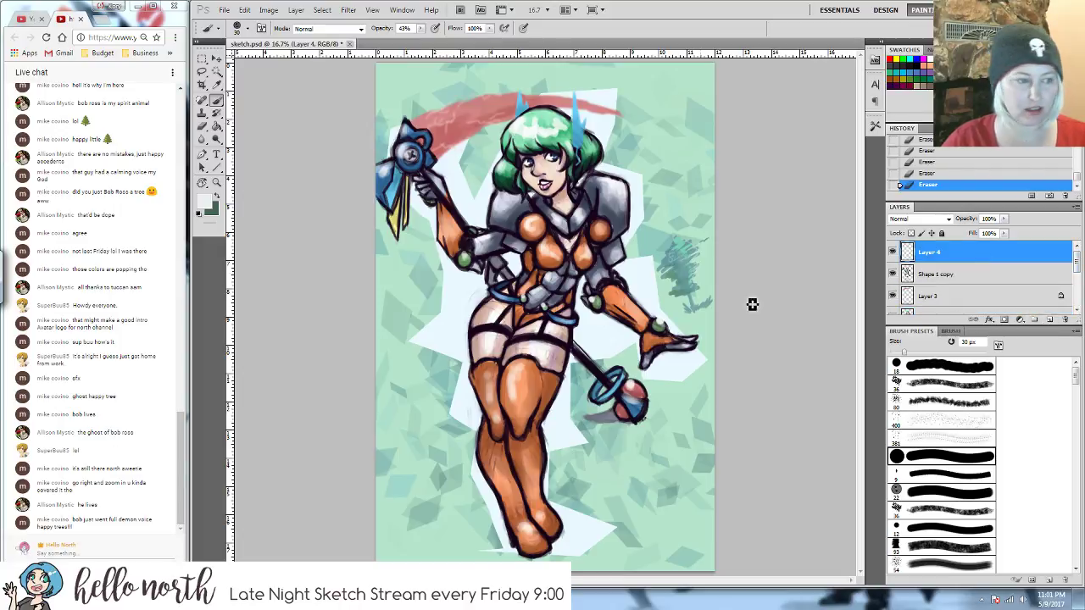
{"action": "left_click", "coordinate": [205, 202]}
{"action": "left_click", "coordinate": [379, 389]}
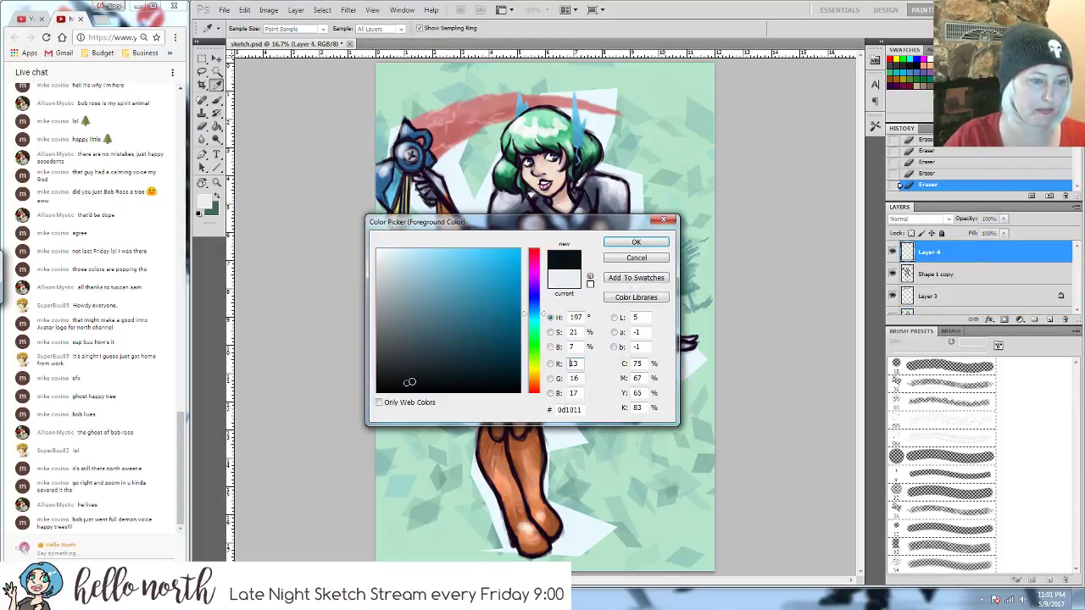
{"action": "left_click", "coordinate": [617, 246]}
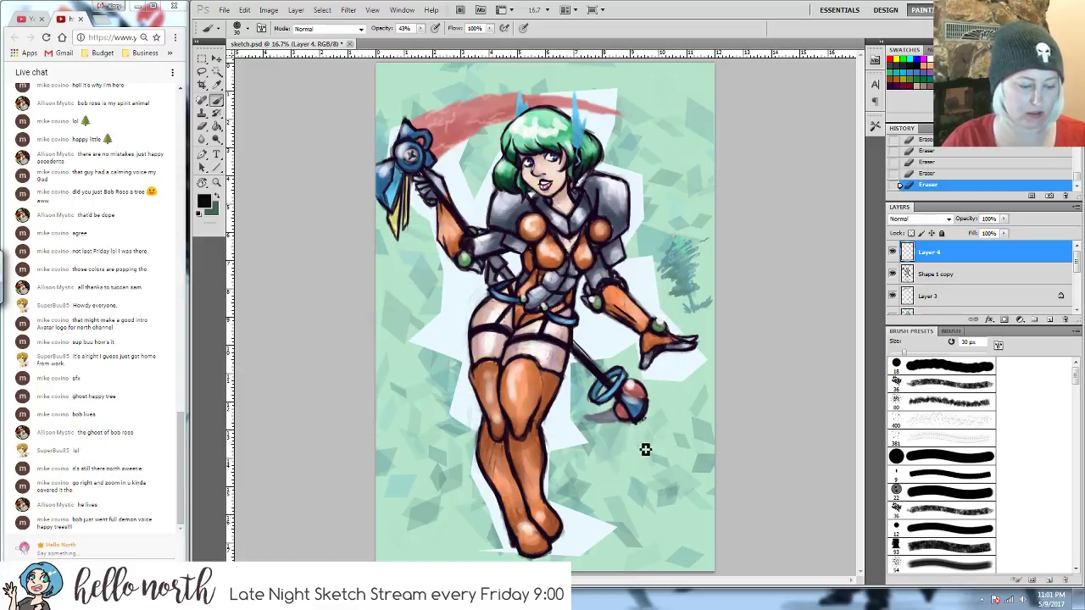
- Make the Shape 1 copy layer active and reduce the Eraser to 200 px
{"action": "left_click", "coordinate": [949, 276]}
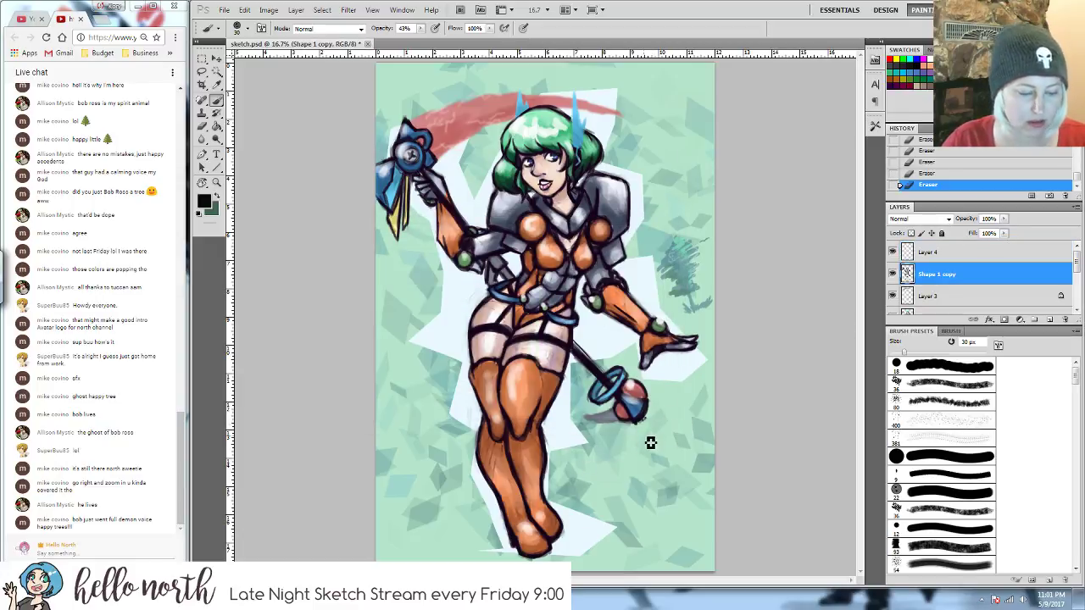
{"action": "key", "text": "e"}
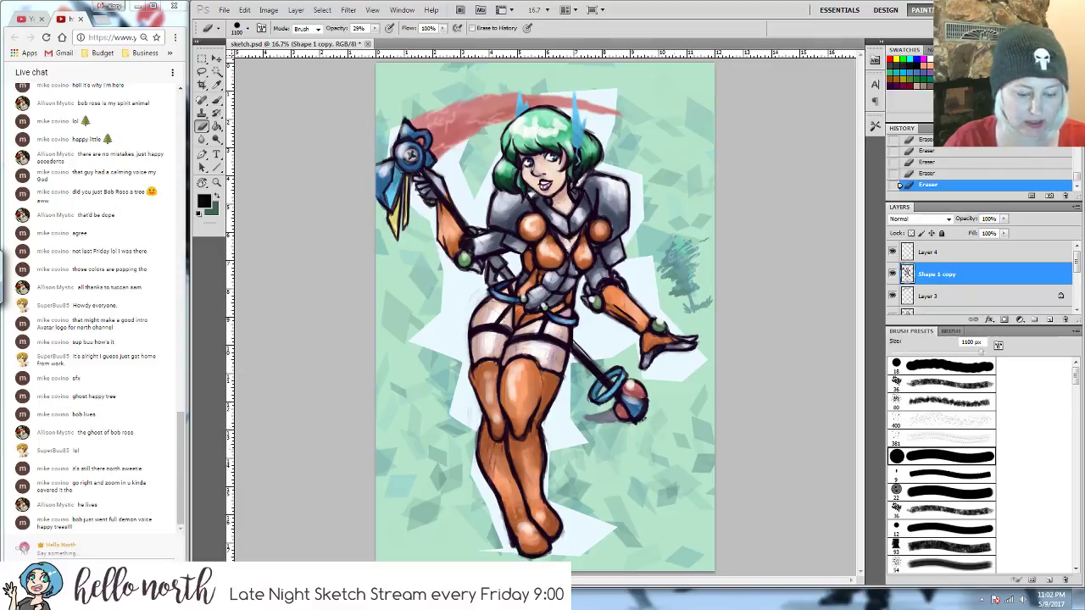
{"action": "key", "text": "bracketleft"}
{"action": "key", "text": "bracketleft"}
{"action": "key", "text": "bracketleft"}
{"action": "key", "text": "bracketleft"}
{"action": "key", "text": "bracketleft"}
{"action": "key", "text": "bracketleft"}
{"action": "key", "text": "bracketleft"}
{"action": "key", "text": "bracketleft"}
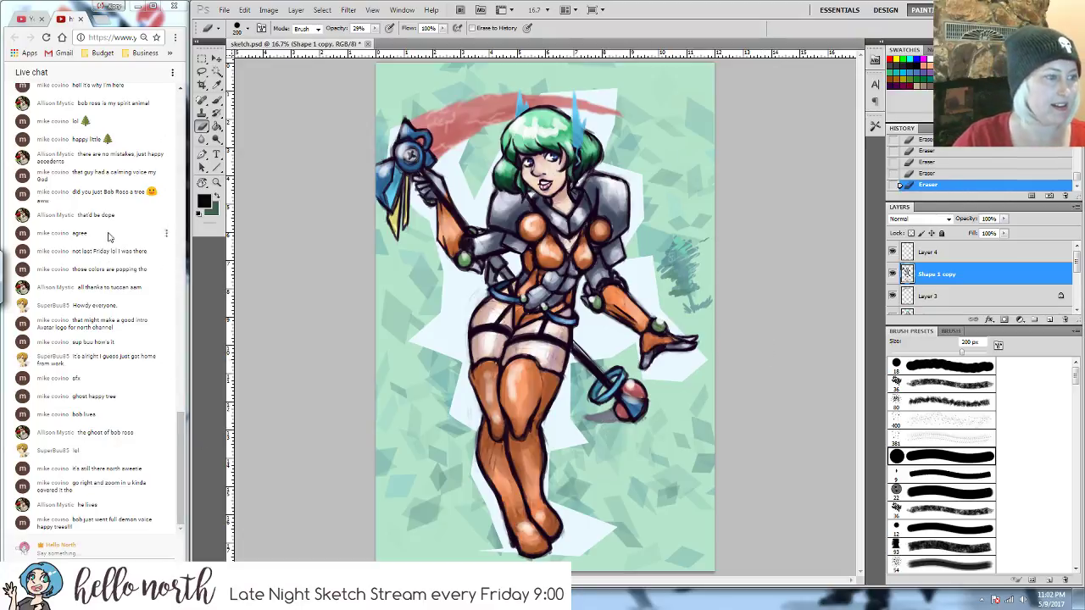
- Sign the artist's initials with the 30 px Brush on the background beside the character's lower legs
{"action": "left_click", "coordinate": [217, 100]}
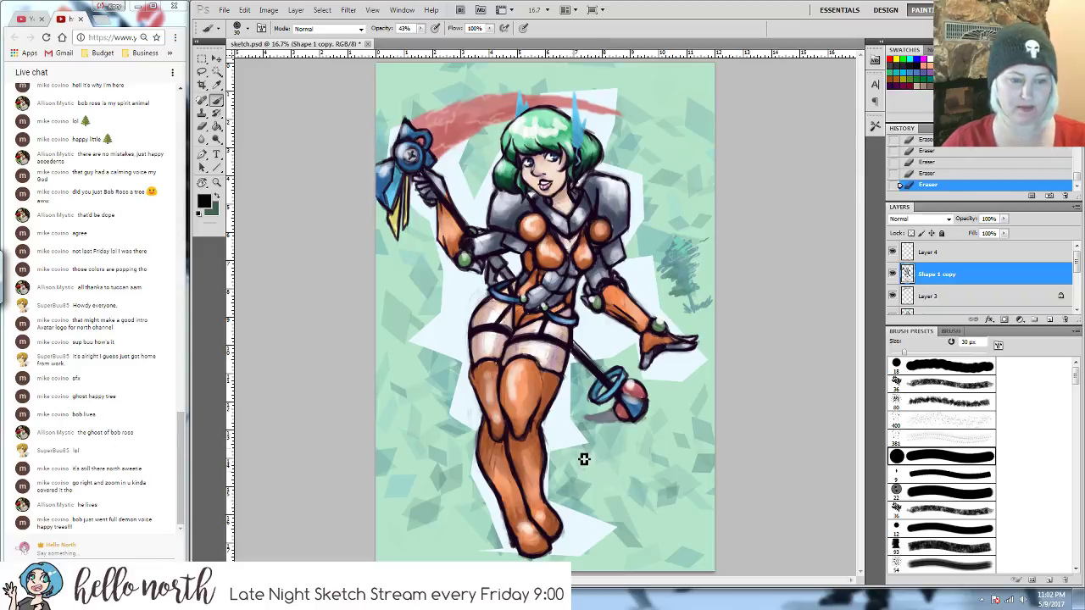
{"action": "mouse_move", "coordinate": [554, 421]}
{"action": "left_mouse_down"}
{"action": "mouse_move", "coordinate": [571, 460]}
{"action": "mouse_move", "coordinate": [567, 441]}
{"action": "mouse_move", "coordinate": [584, 460]}
{"action": "mouse_move", "coordinate": [581, 441]}
{"action": "mouse_move", "coordinate": [593, 437]}
{"action": "mouse_move", "coordinate": [589, 458]}
{"action": "mouse_move", "coordinate": [594, 444]}
{"action": "left_mouse_up"}
{"action": "key", "text": "e"}
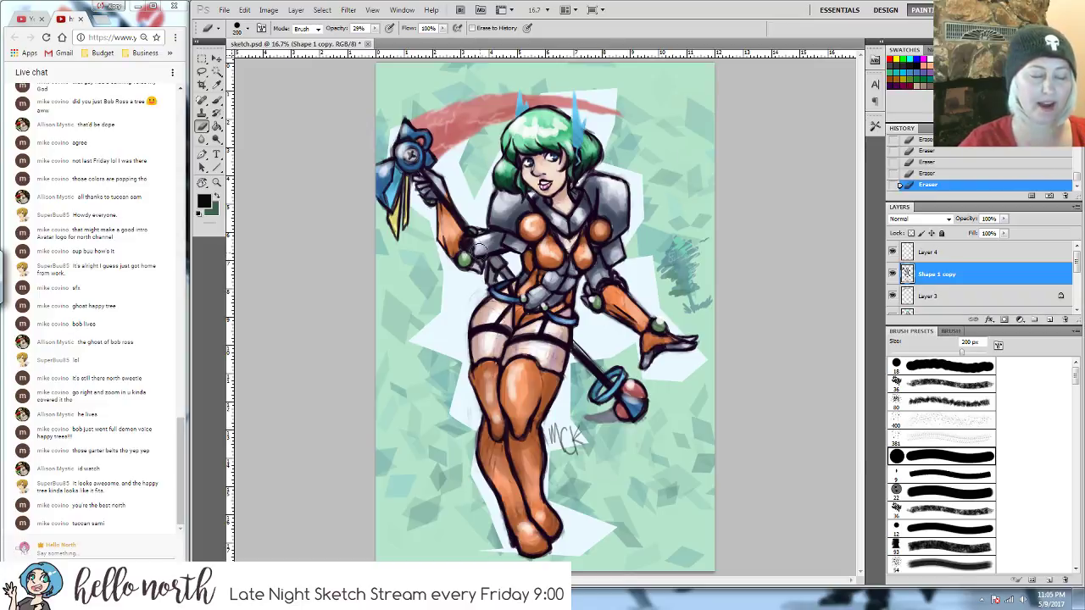
- Handwrite a second signature with the 30 px Brush on the mint background near the canvas's lower-left corner
{"action": "left_click", "coordinate": [217, 104]}
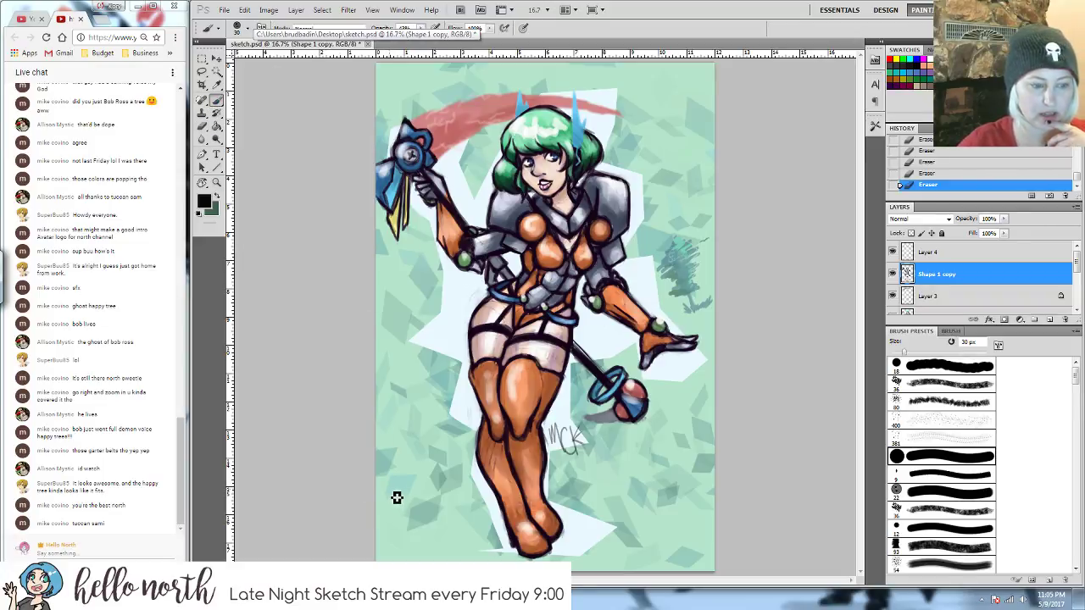
{"action": "mouse_move", "coordinate": [397, 497]}
{"action": "left_mouse_down"}
{"action": "mouse_move", "coordinate": [393, 508]}
{"action": "mouse_move", "coordinate": [426, 491]}
{"action": "left_mouse_up"}
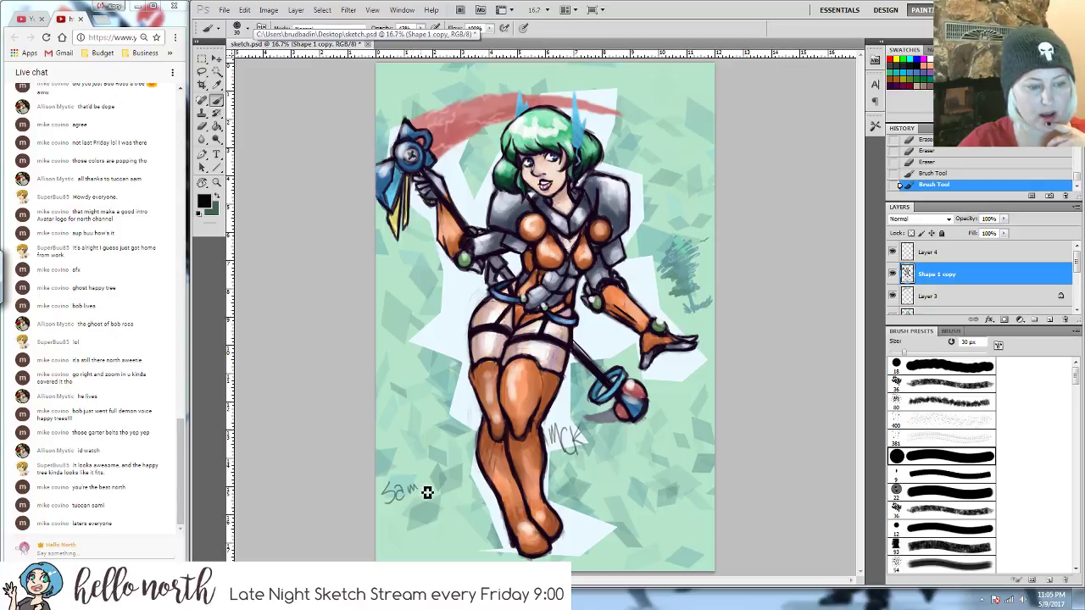
{"action": "left_click", "coordinate": [419, 480]}
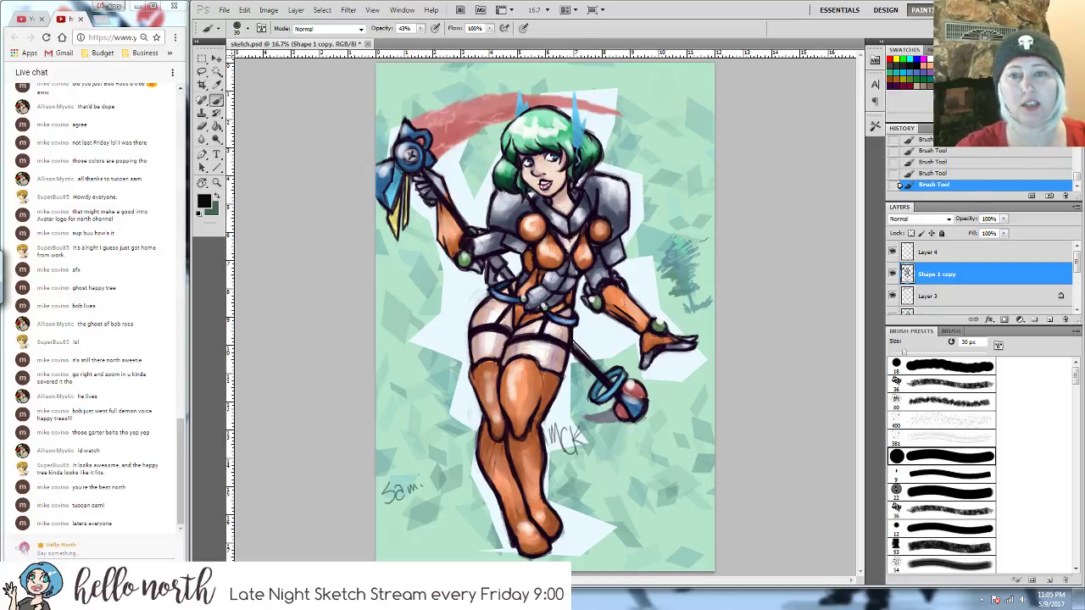
- Minimize the painting in Photoshop and switch to the OBS streaming window
{"action": "left_click", "coordinate": [1027, 7]}
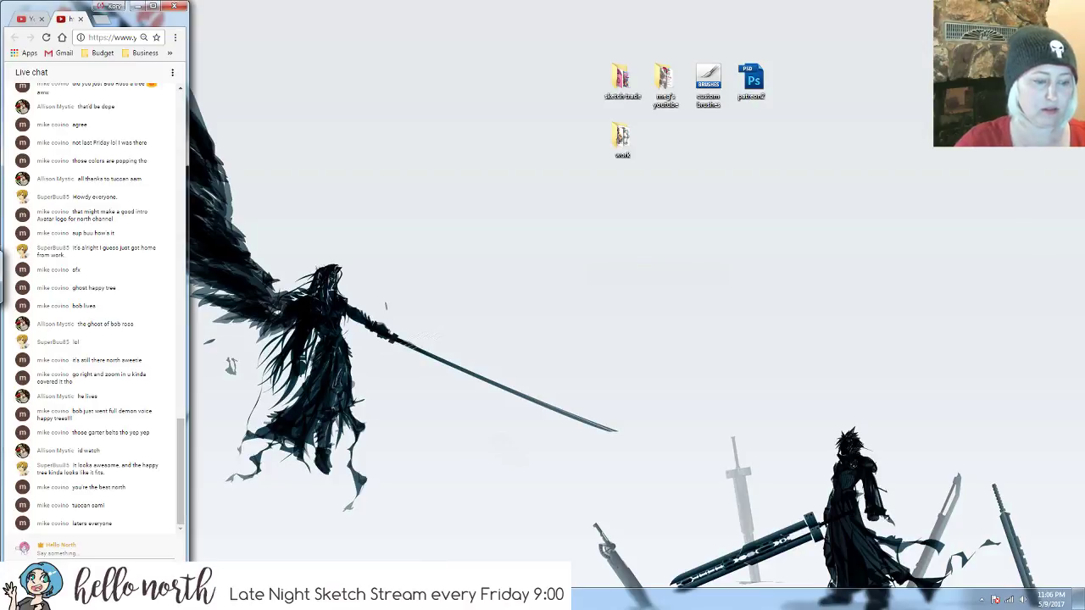
{"action": "left_click", "coordinate": [373, 599]}
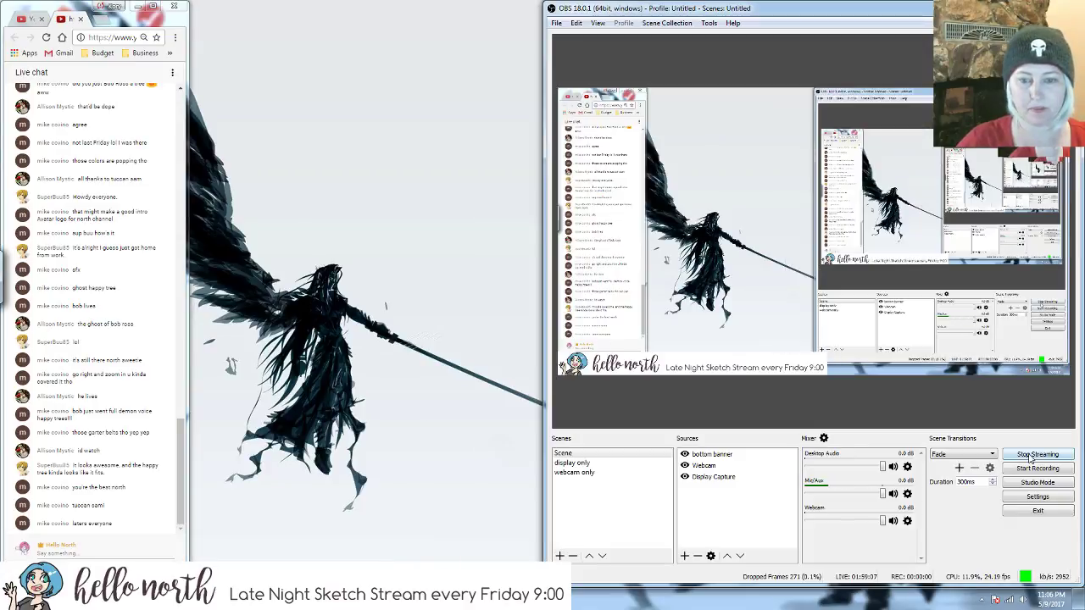